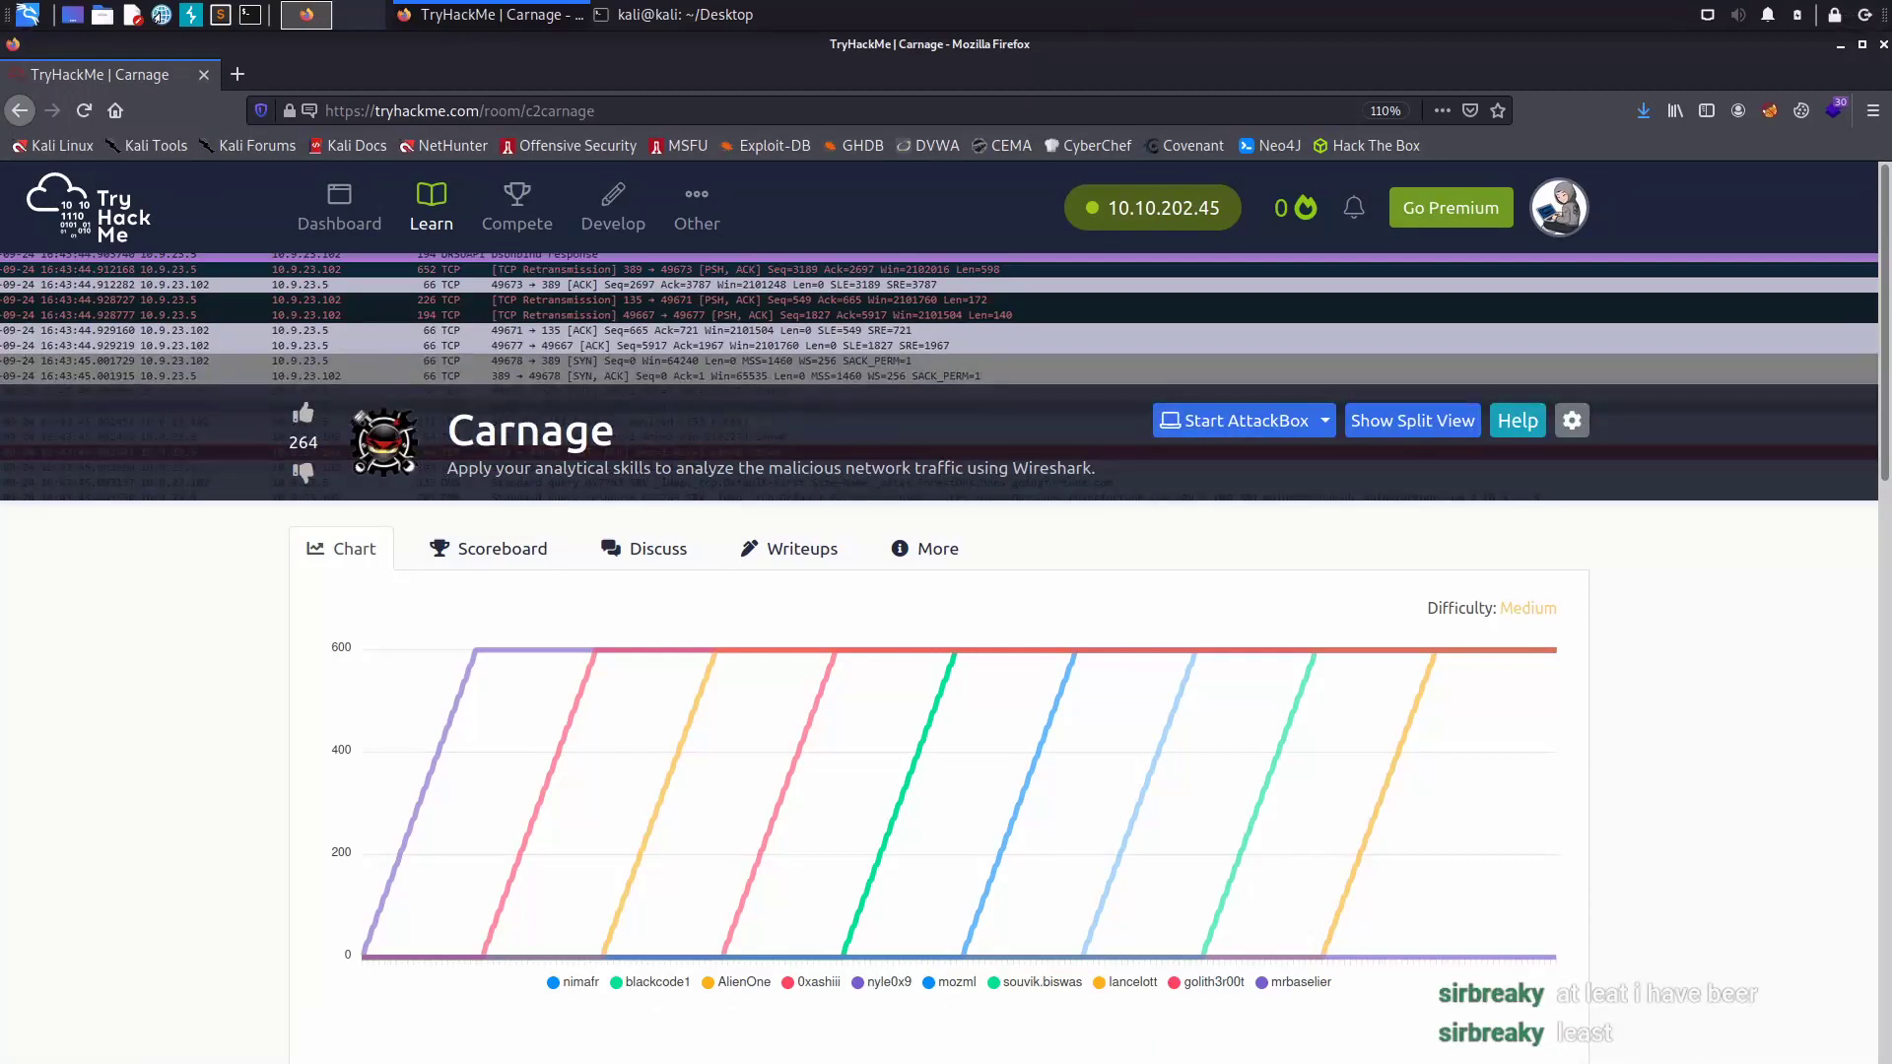
- Scroll the Carnage room page down to the Active Machine Information panel and Task 1 Scenario
scroll(907, 552, down, 5)
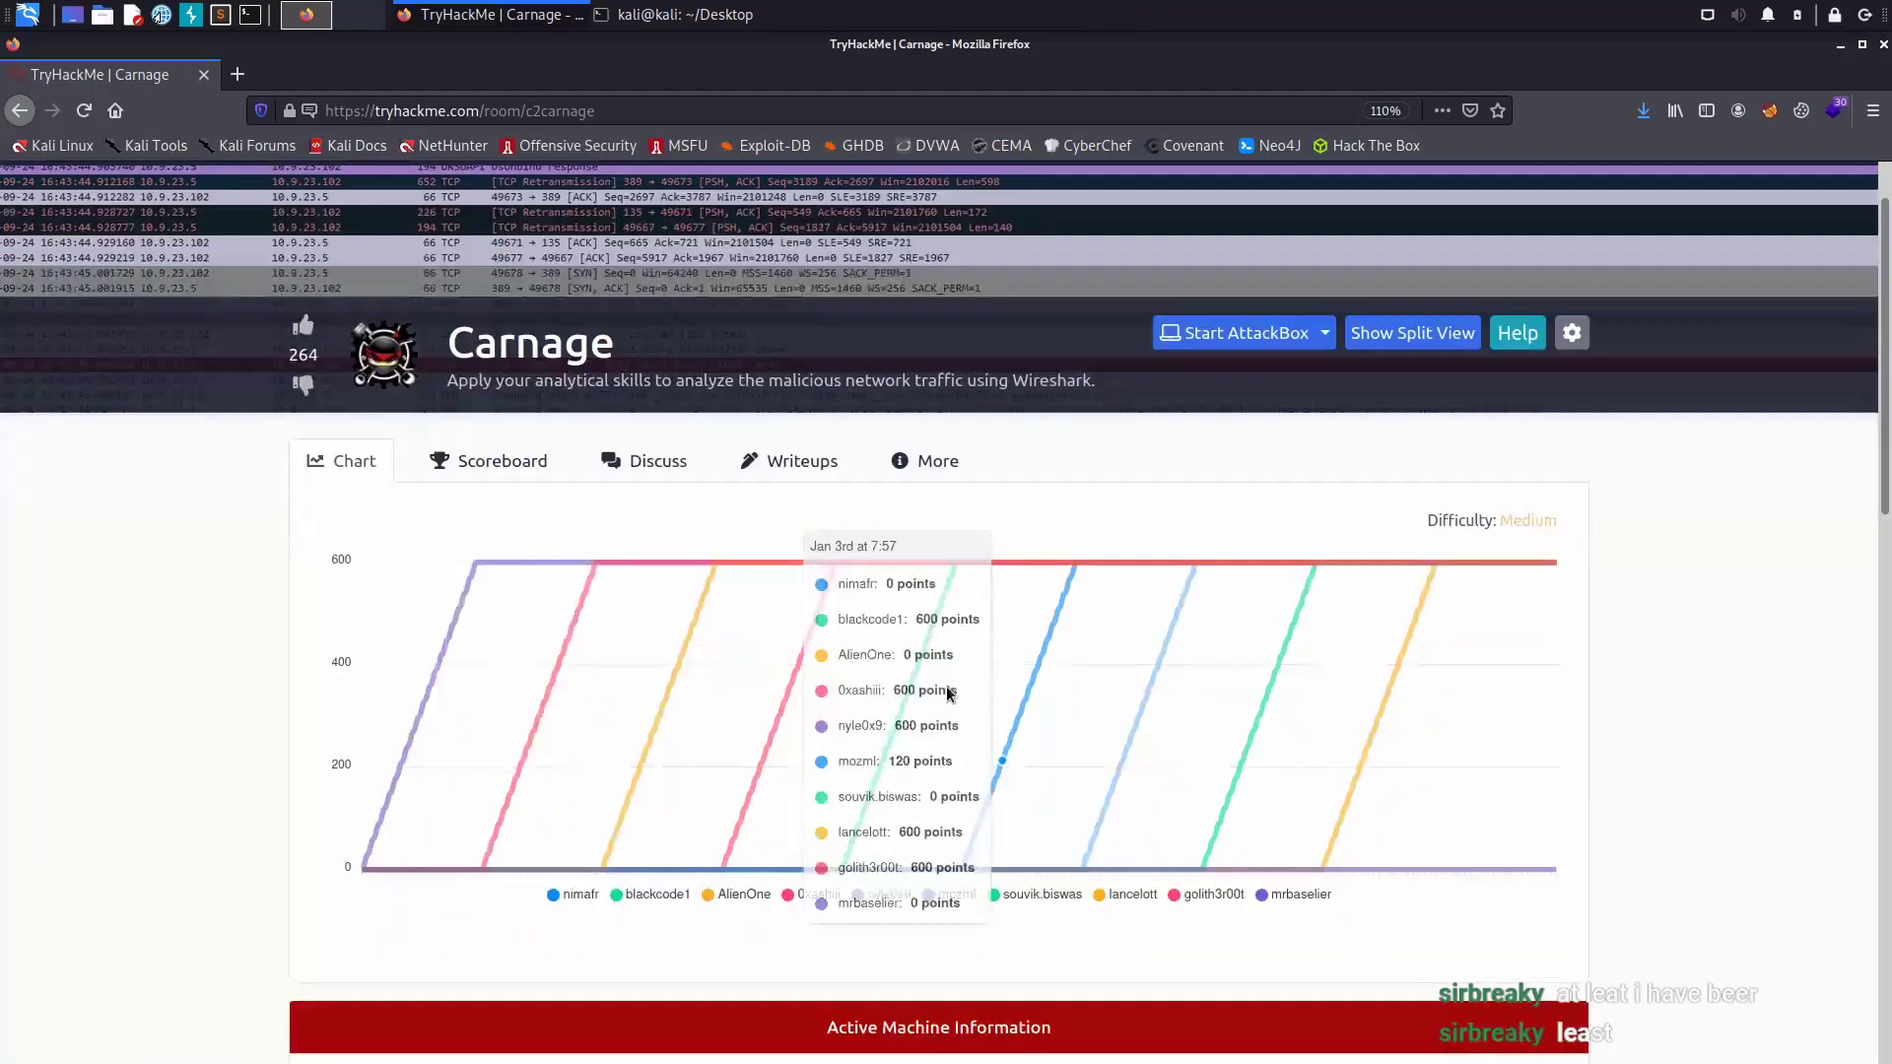
scroll(1303, 581, down, 1)
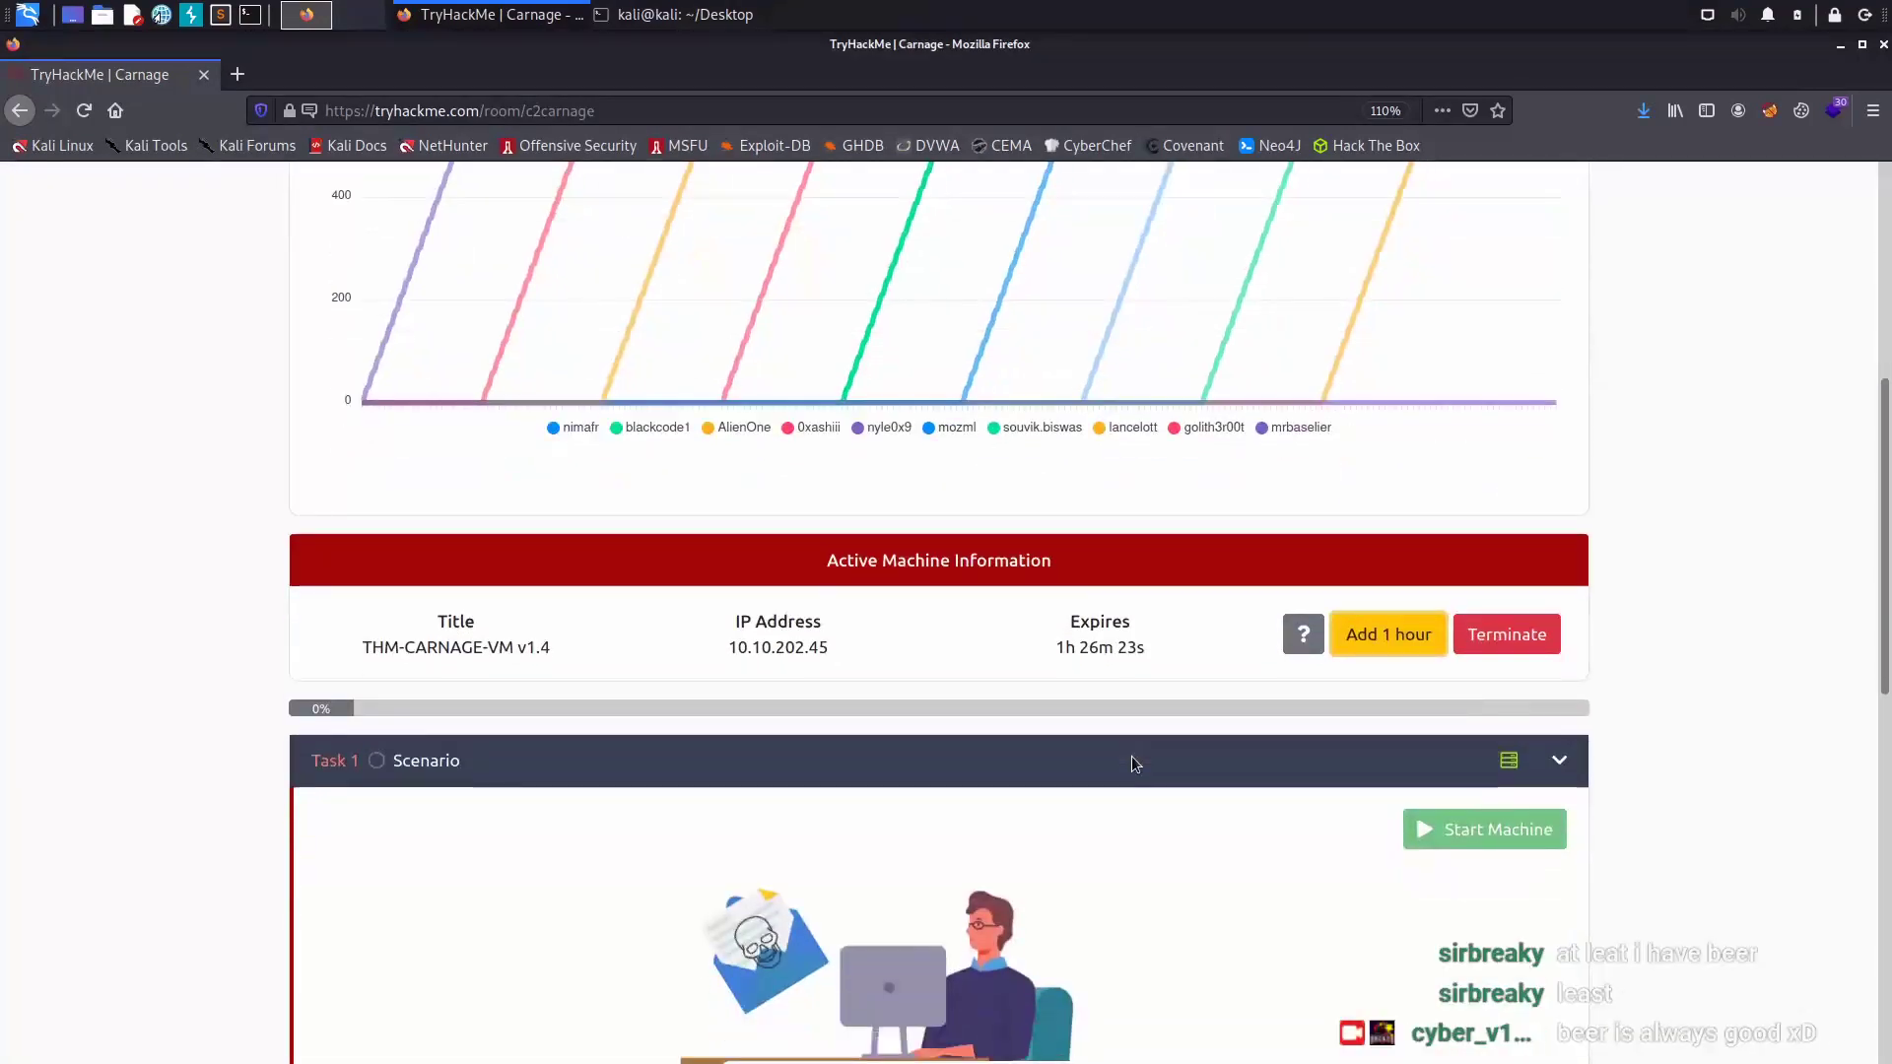
drag(1054, 552, 1161, 560)
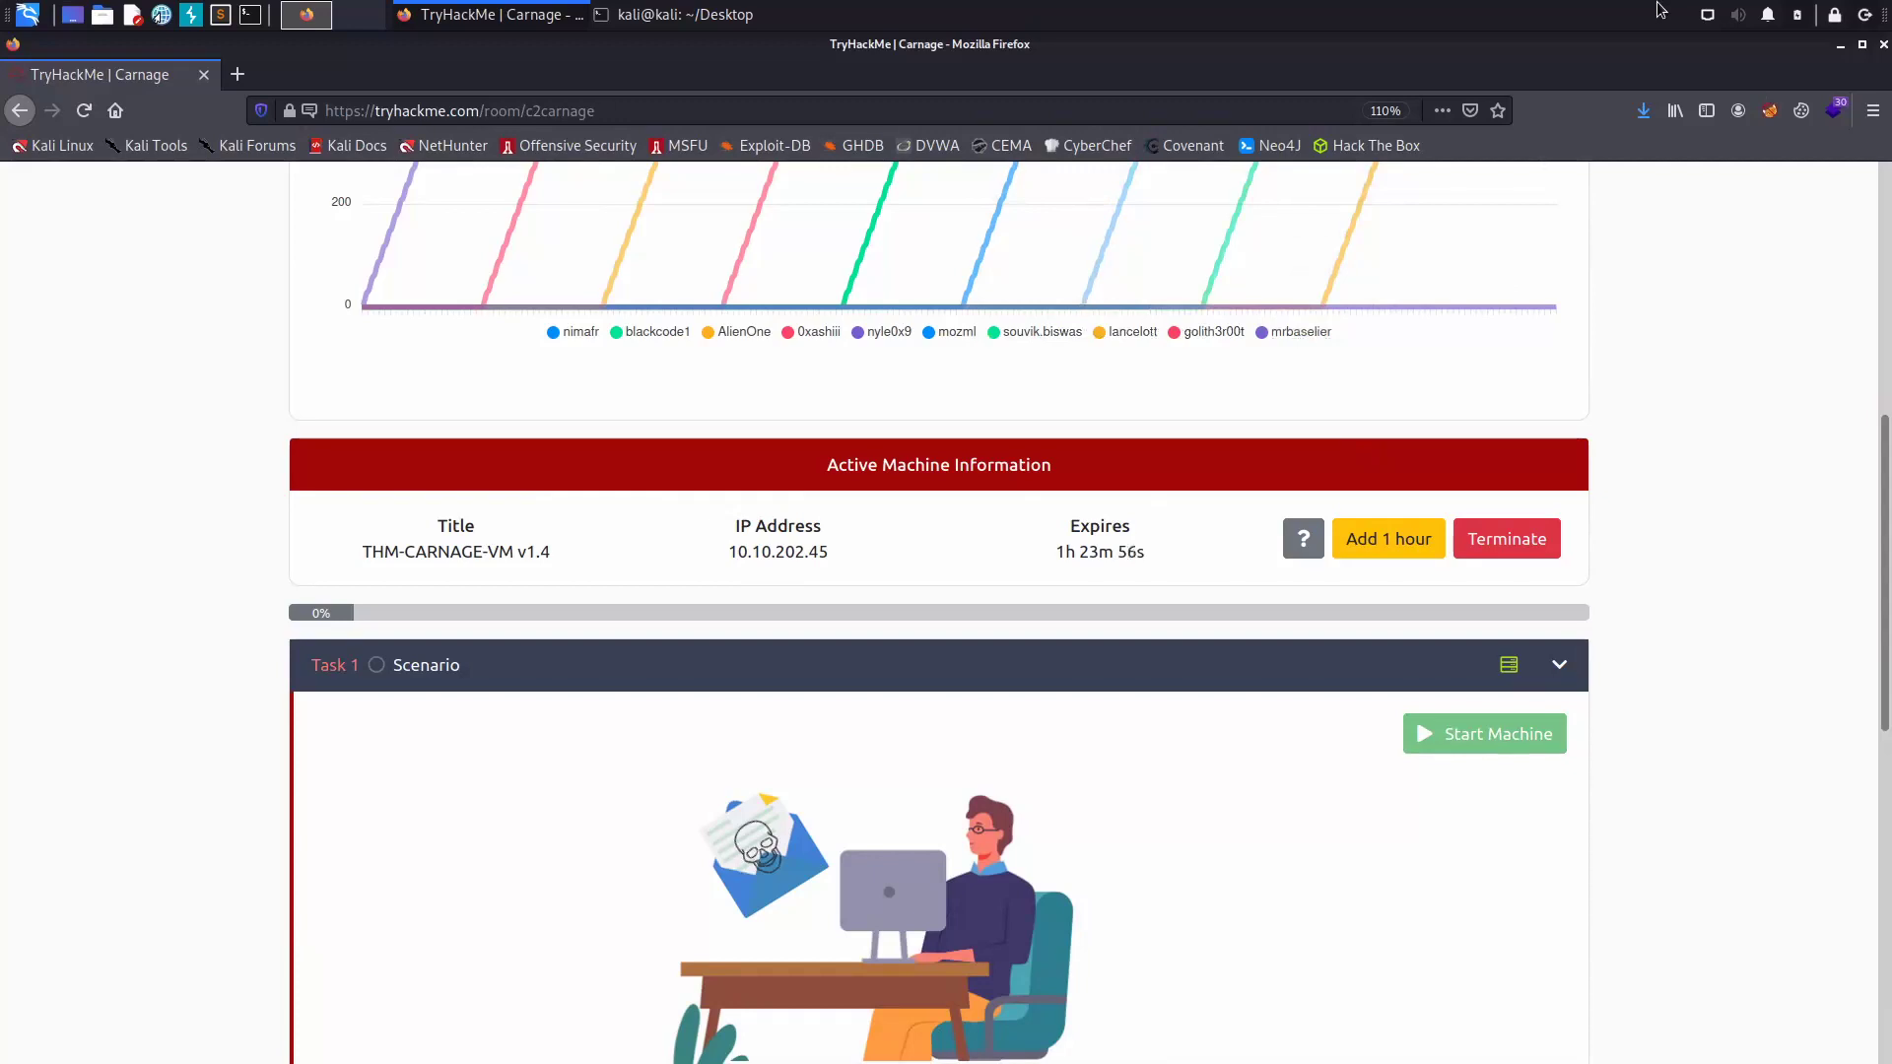
click(236, 74)
text(wir)
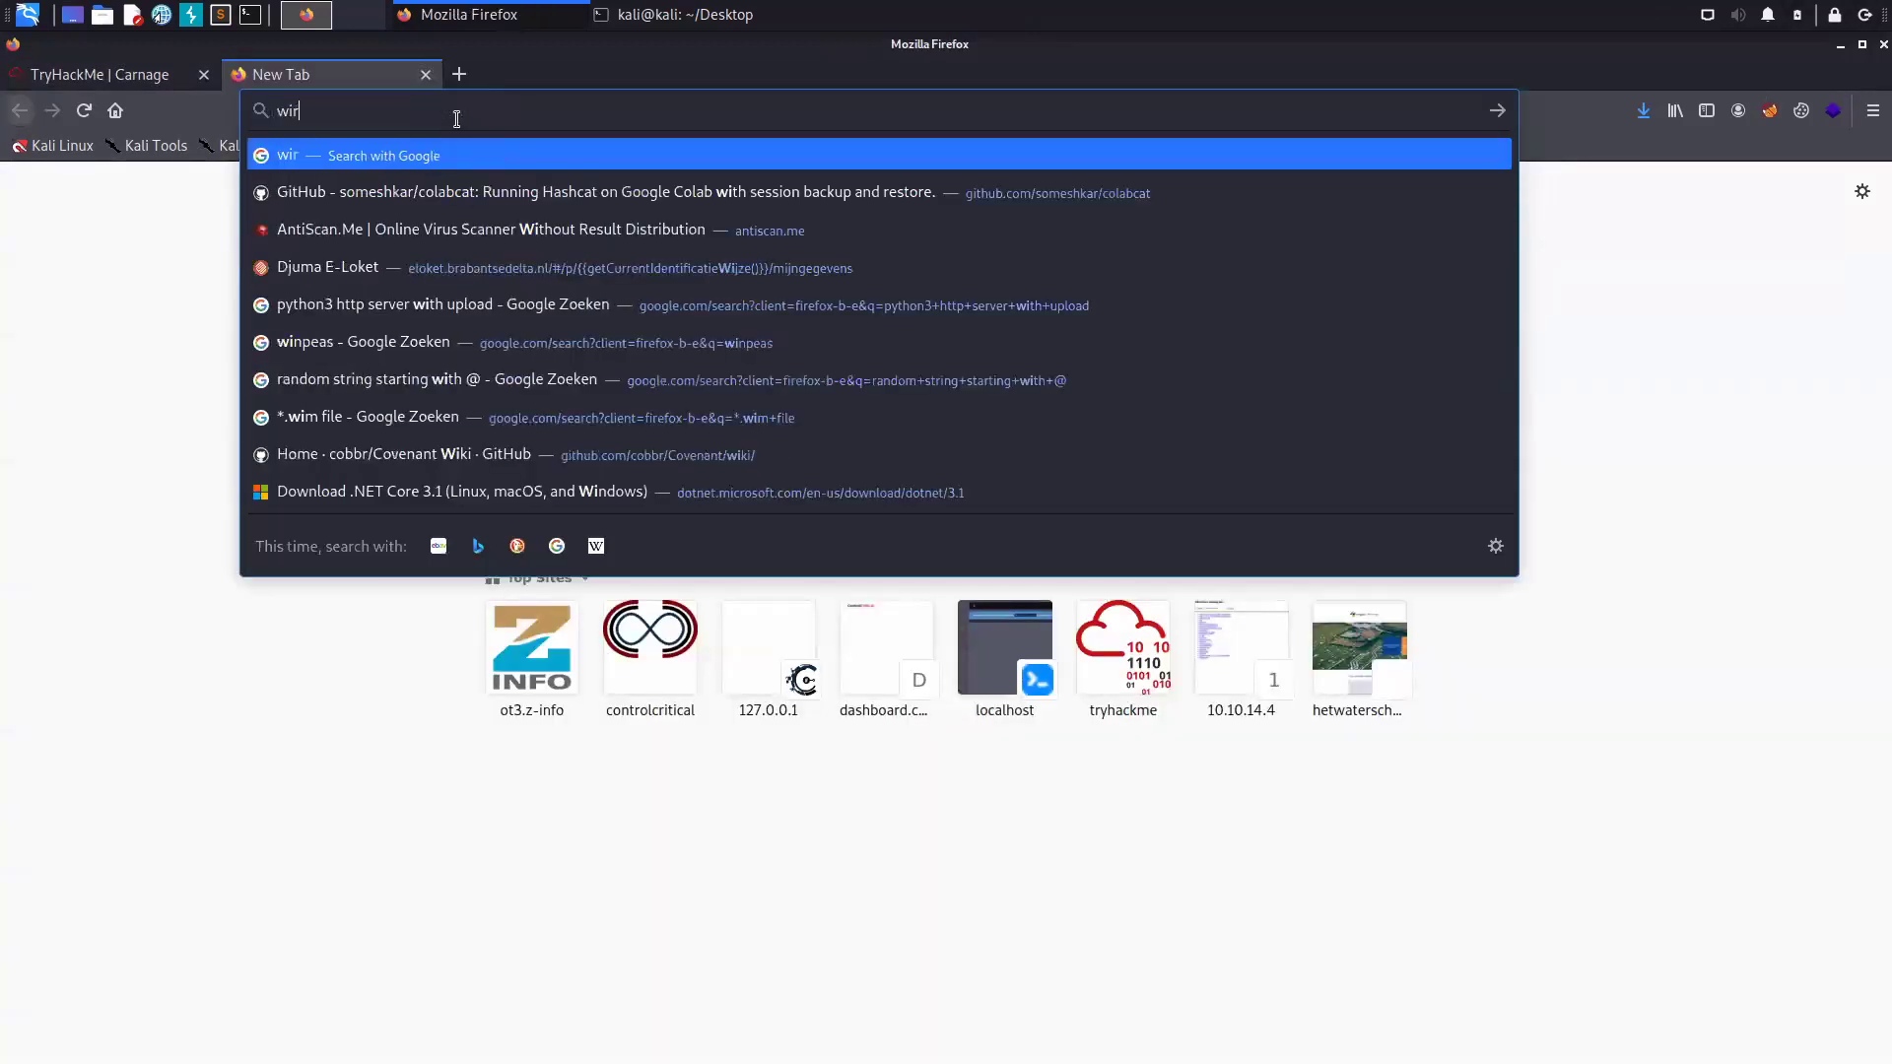
text(eshark)
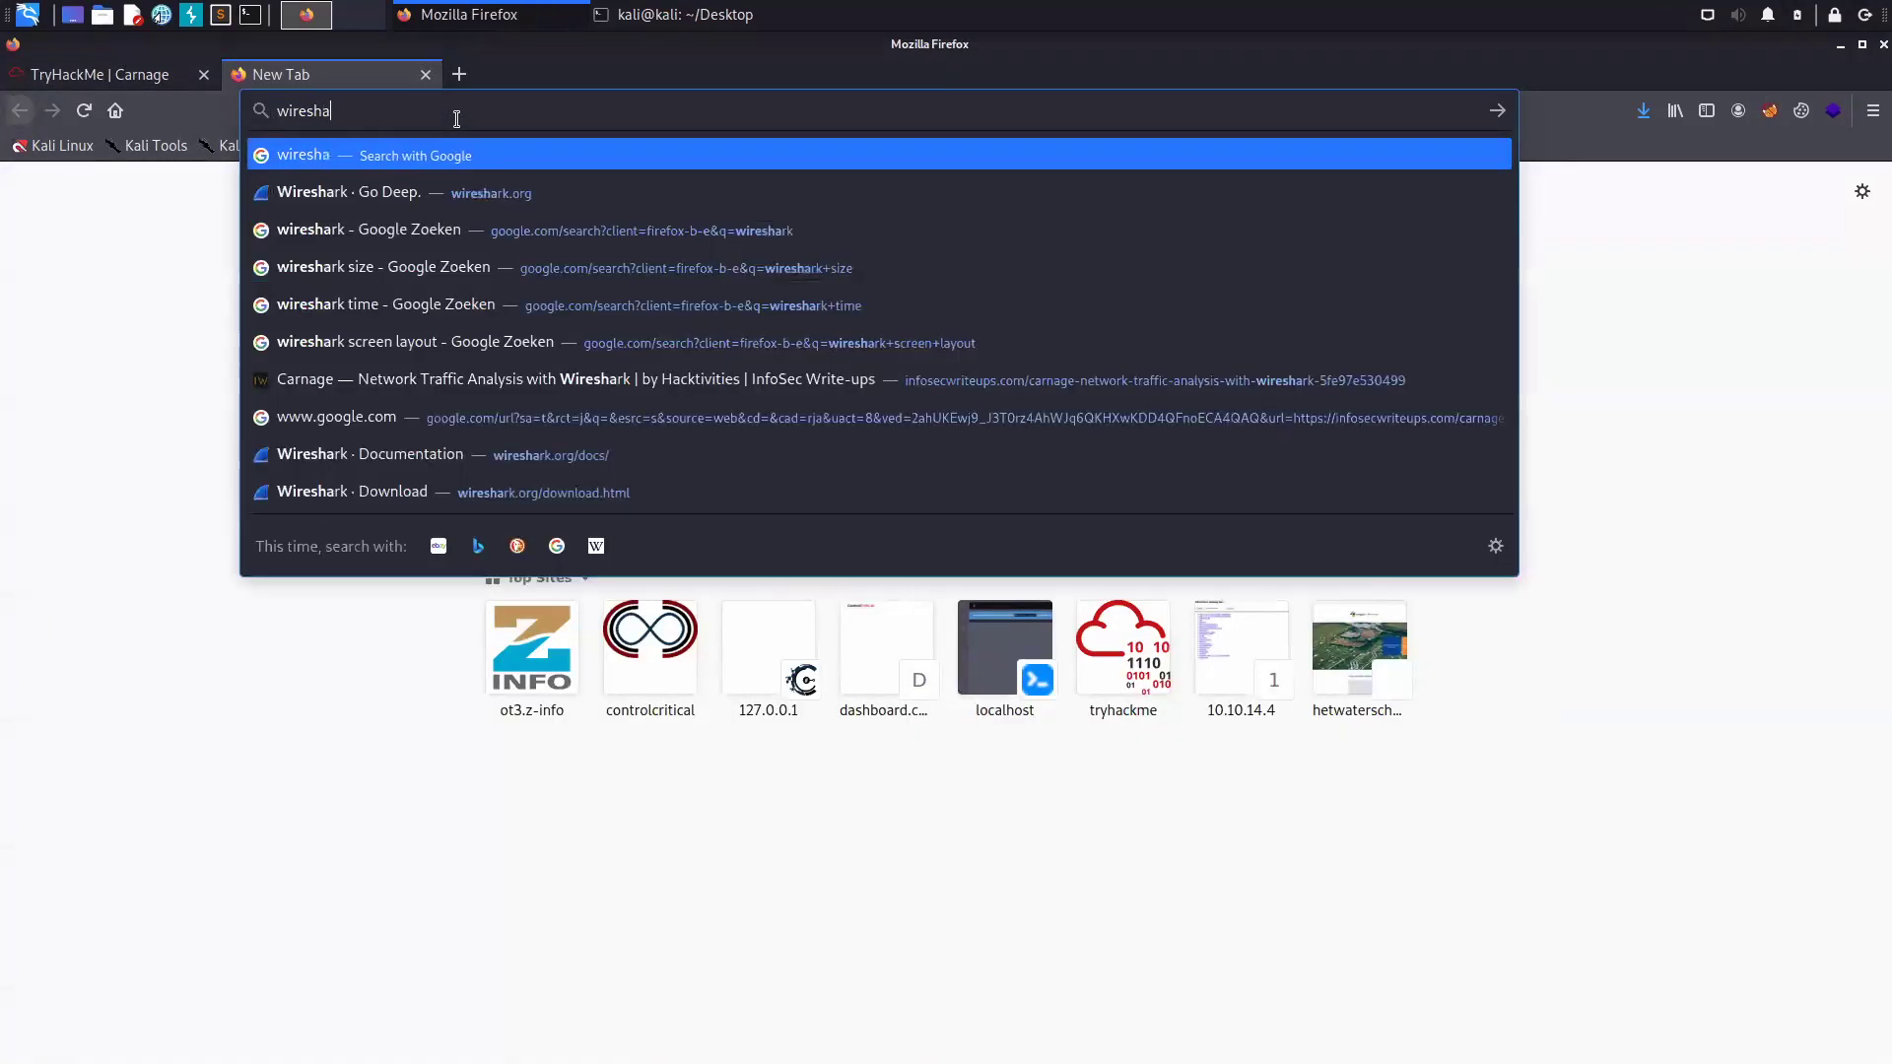
key(Return)
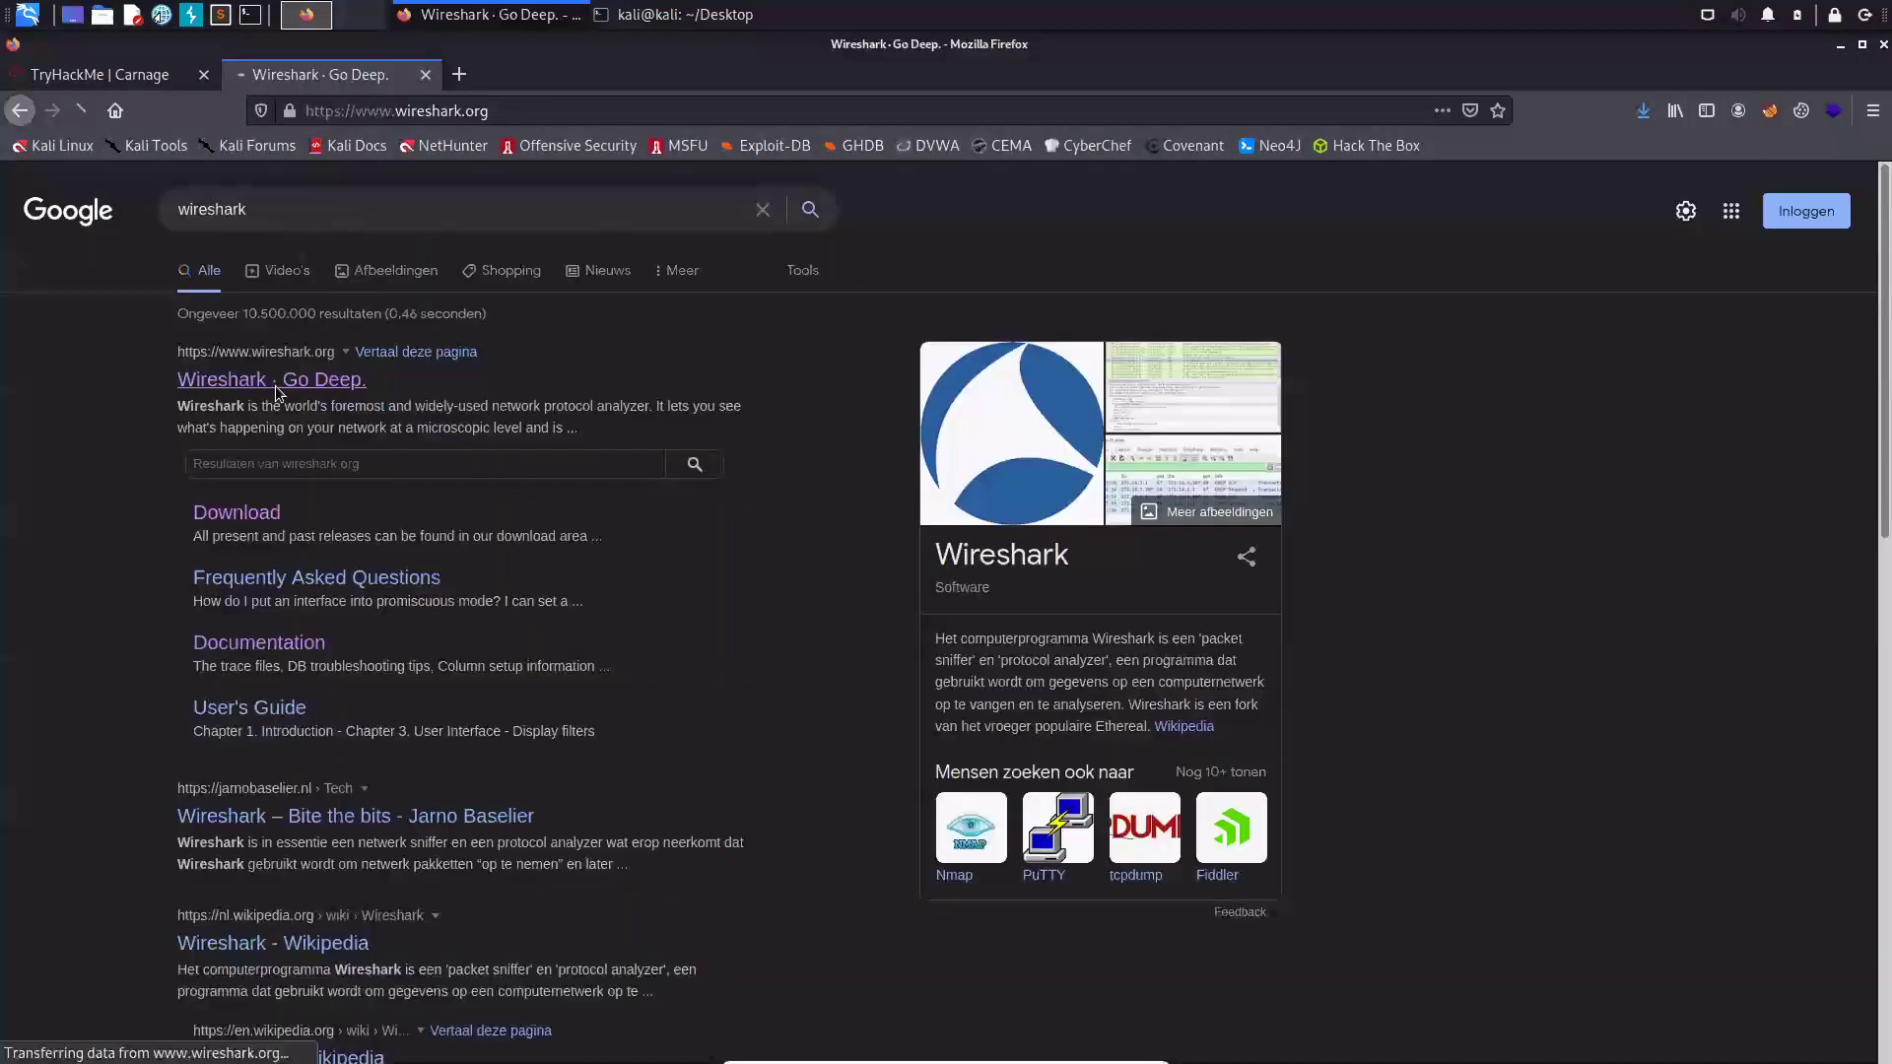
click(275, 385)
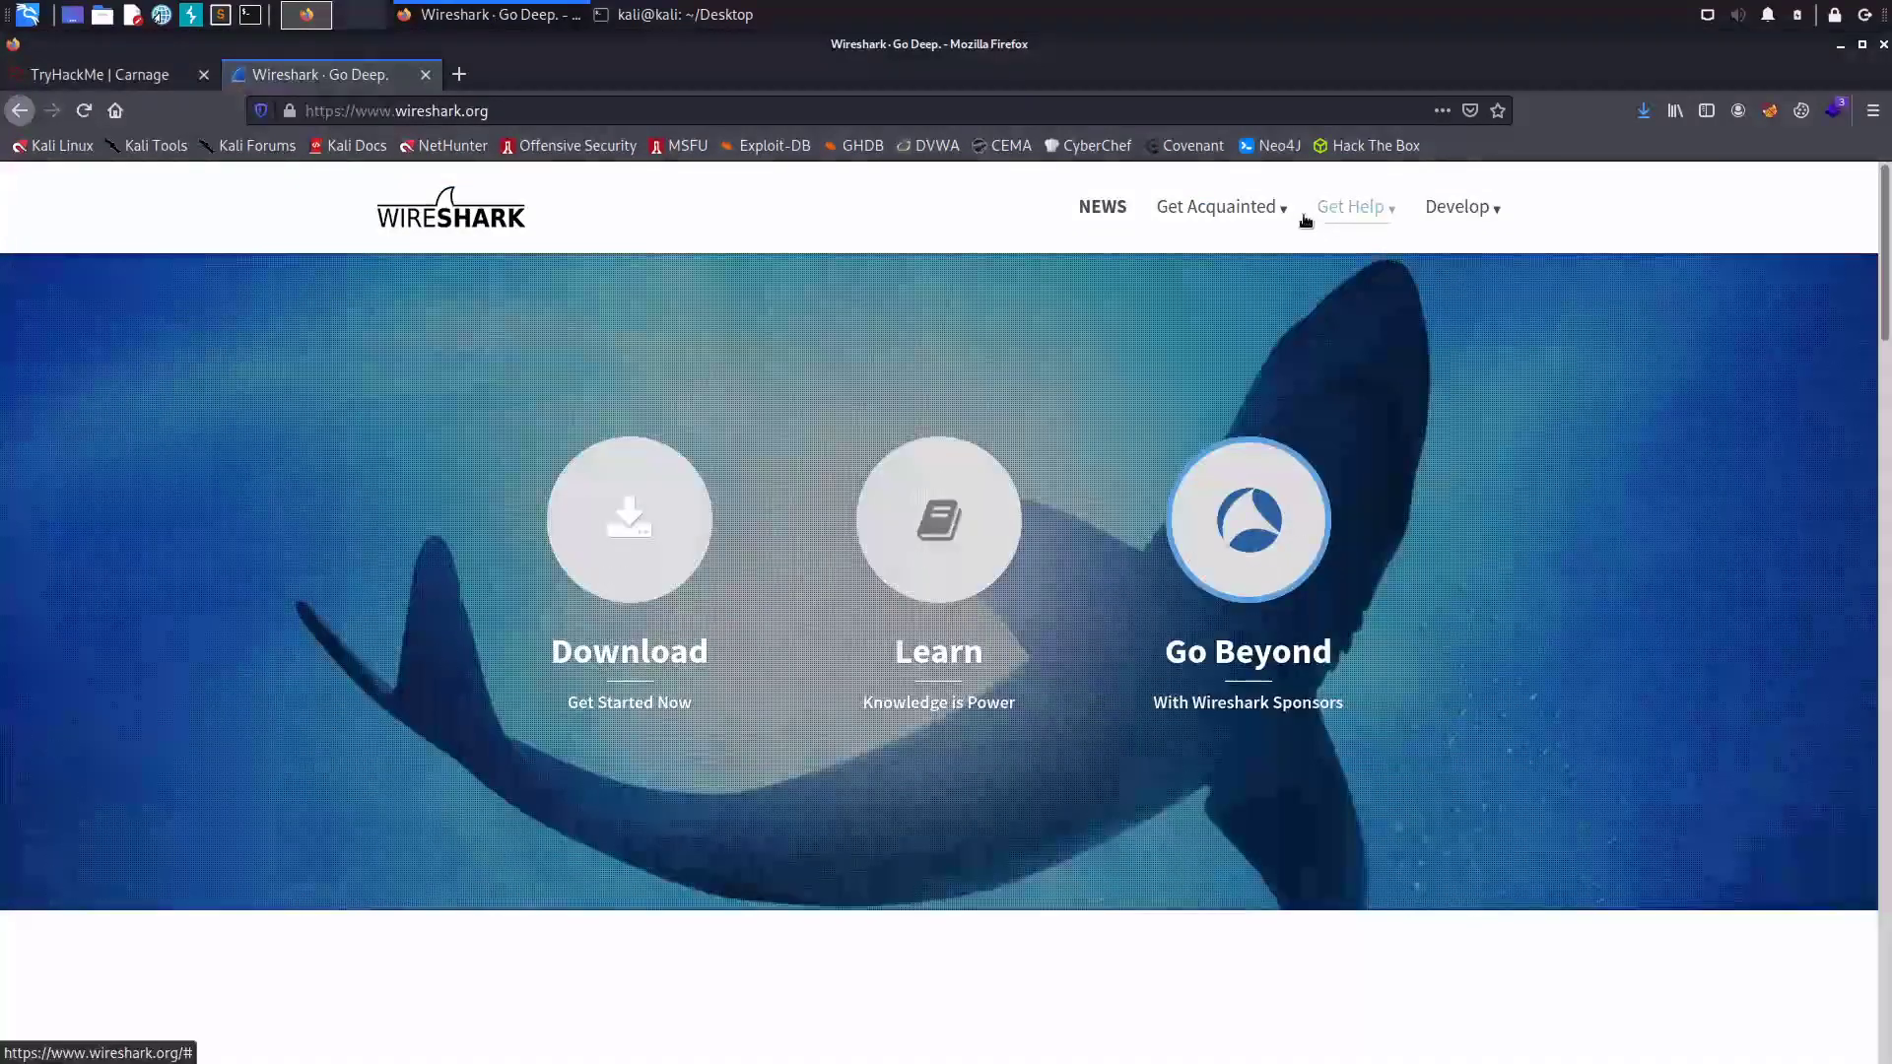
click(1297, 209)
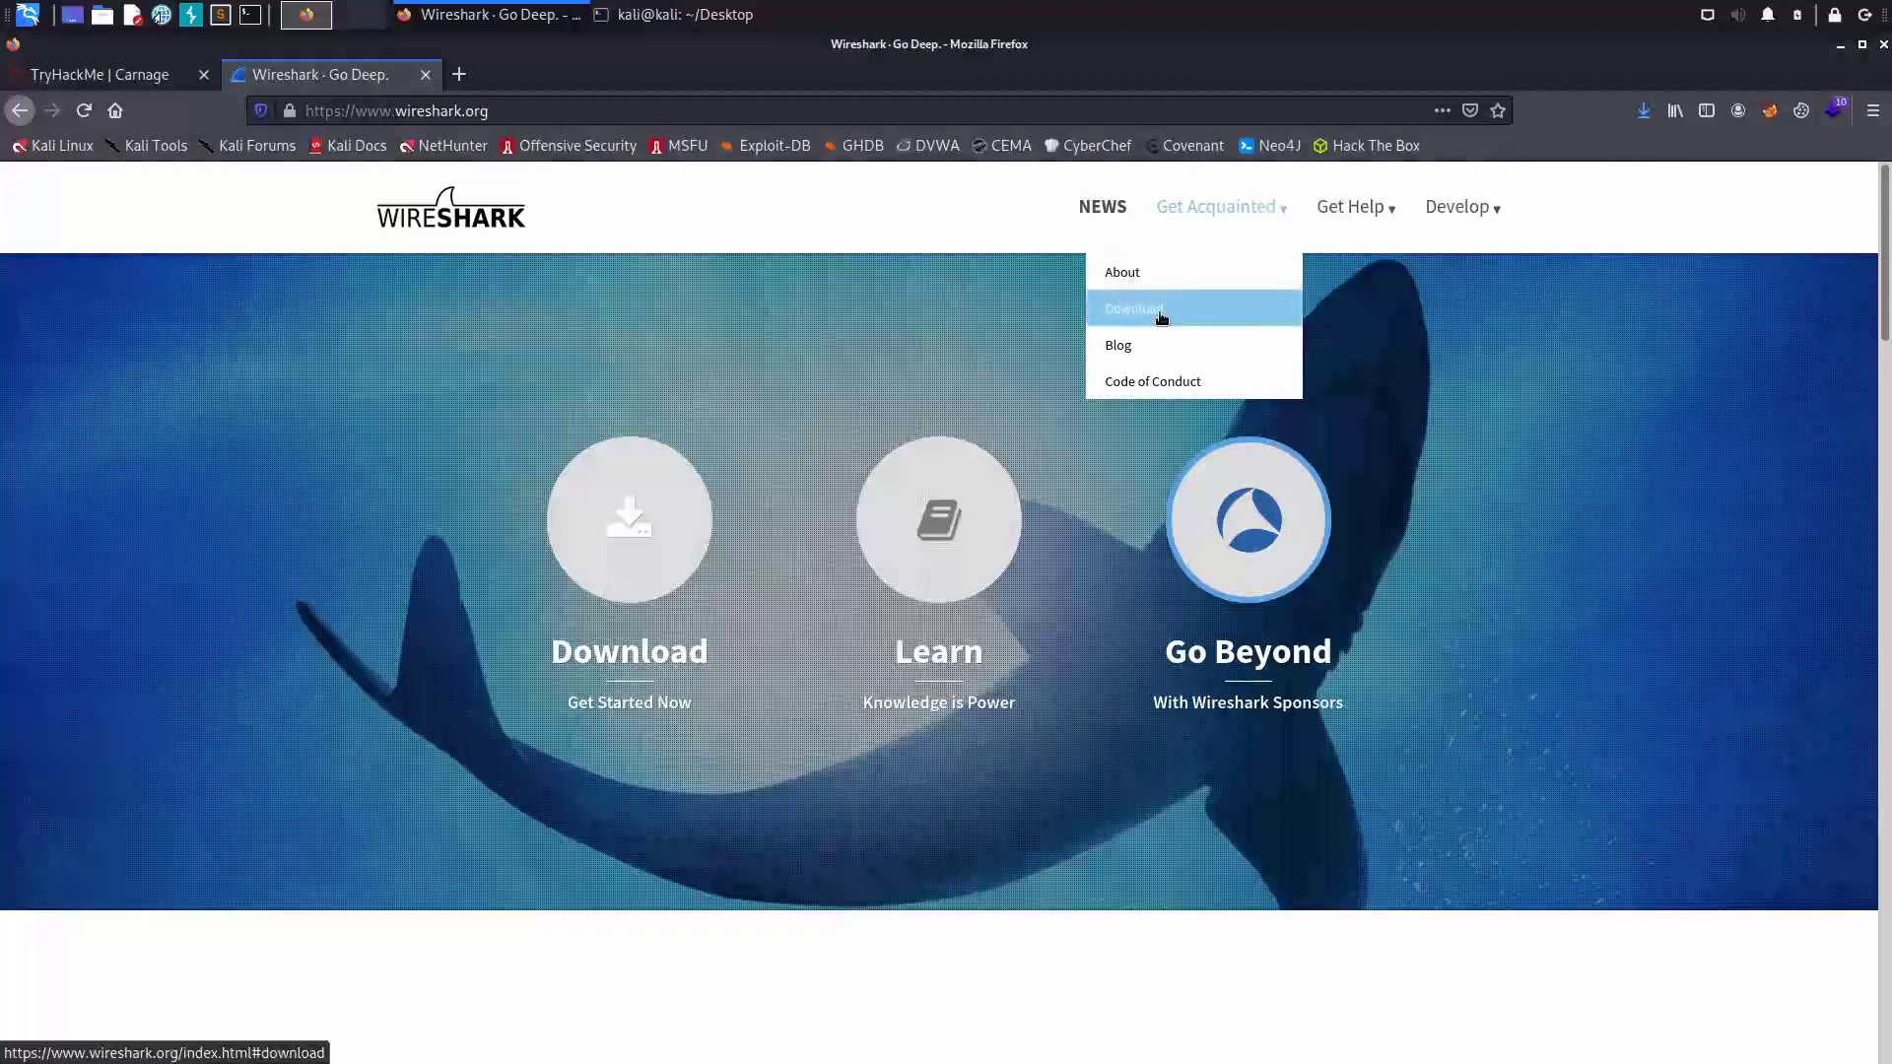
click(1161, 315)
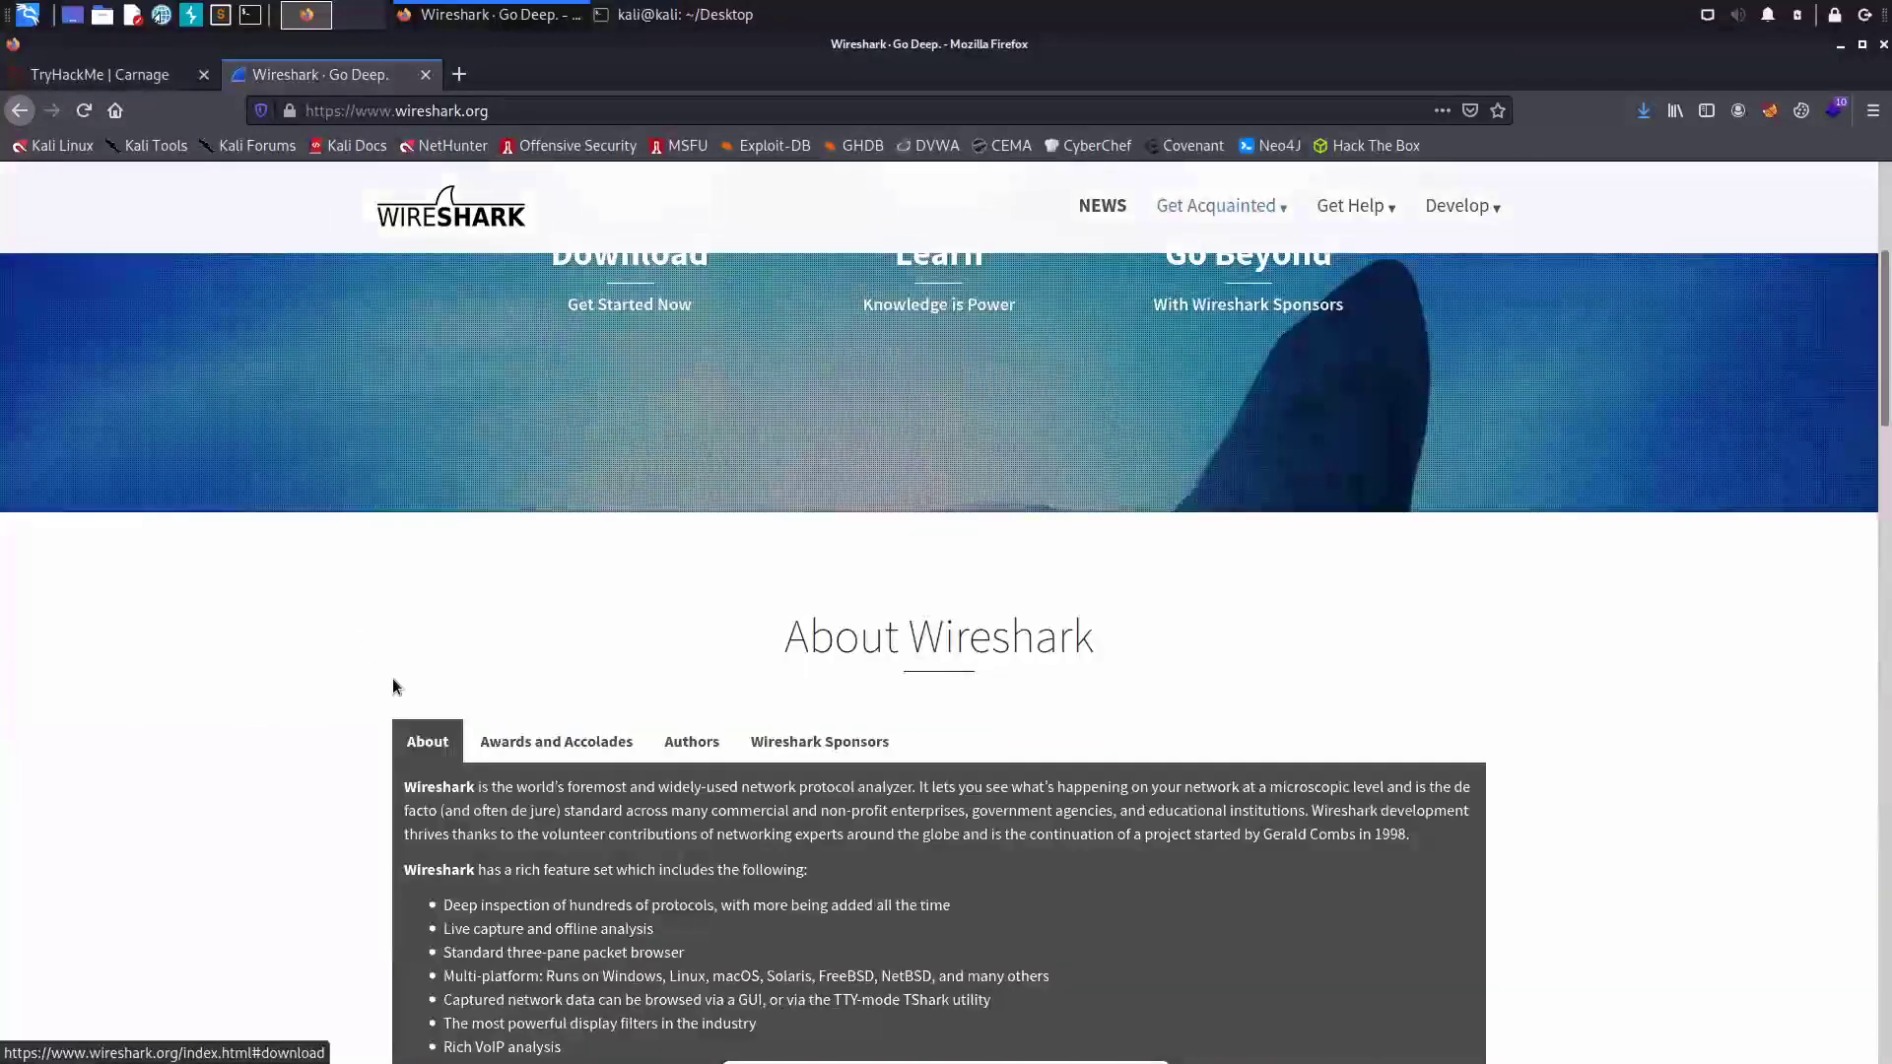
scroll(885, 854, down, 5)
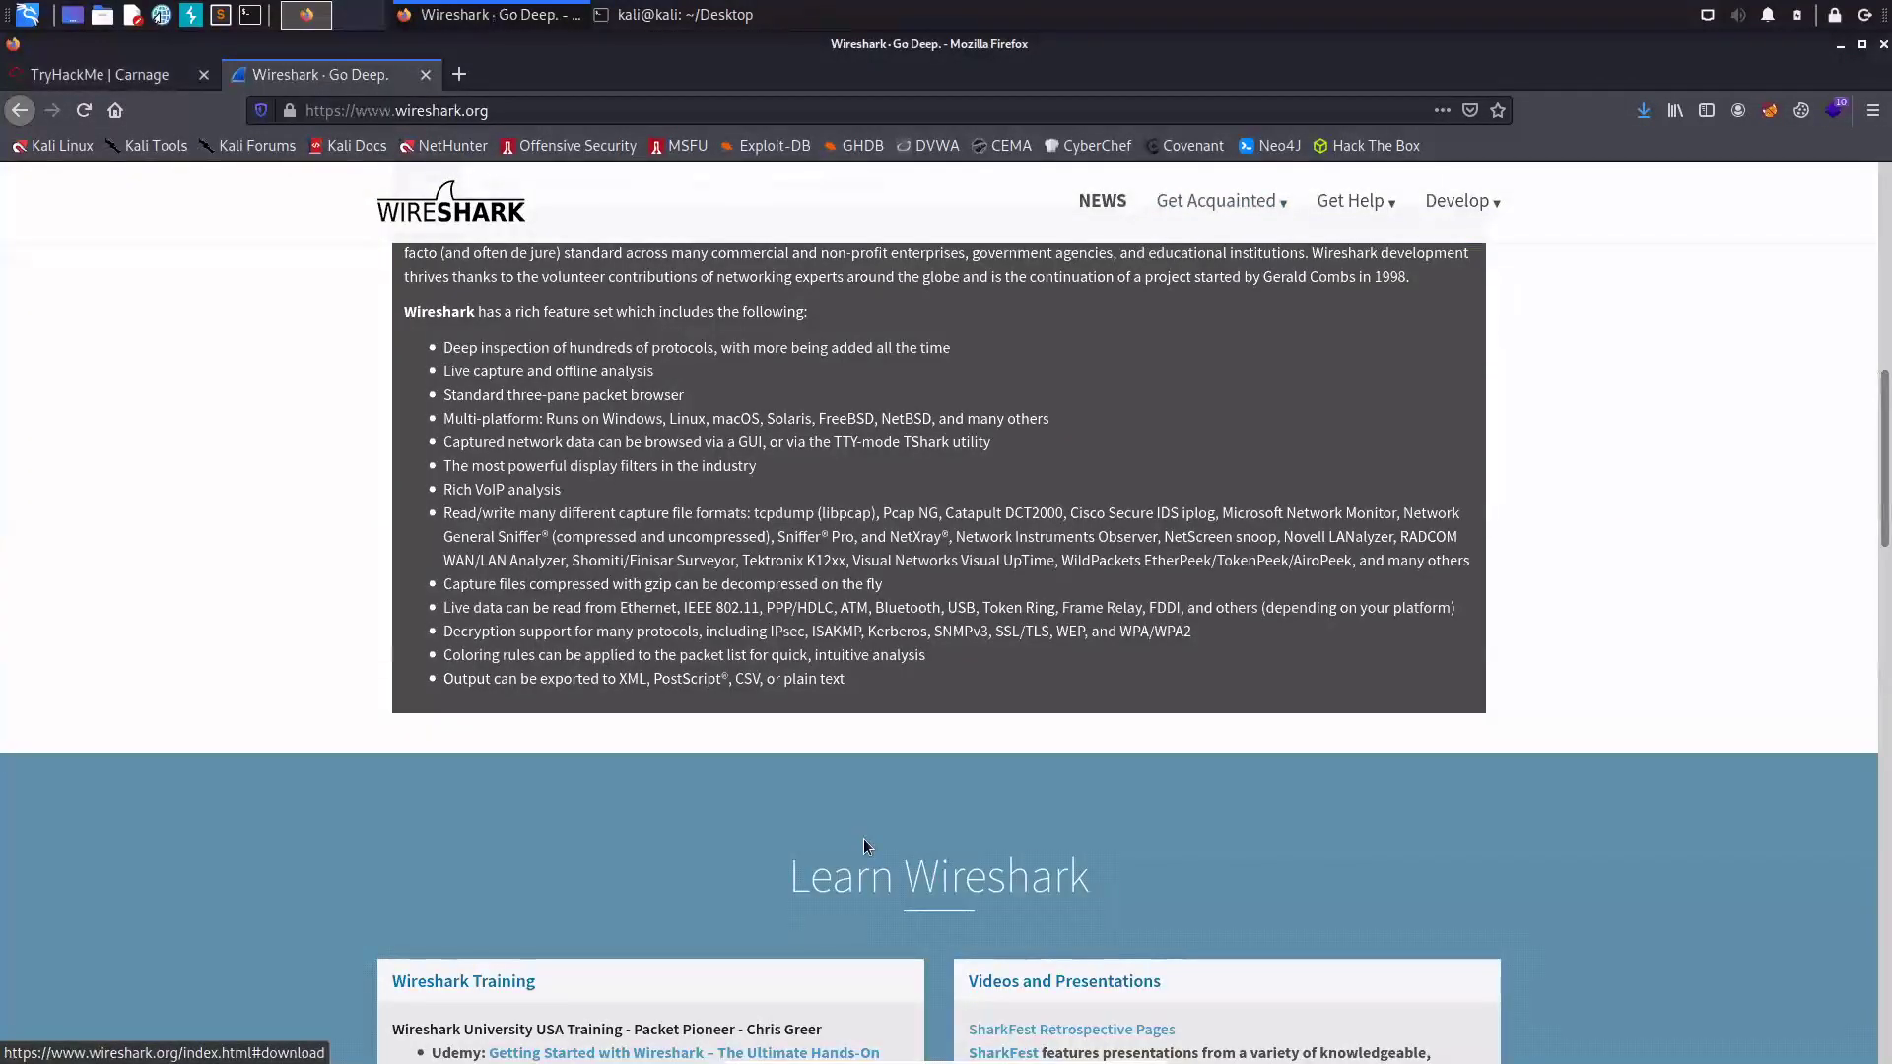
scroll(1051, 661, down, 10)
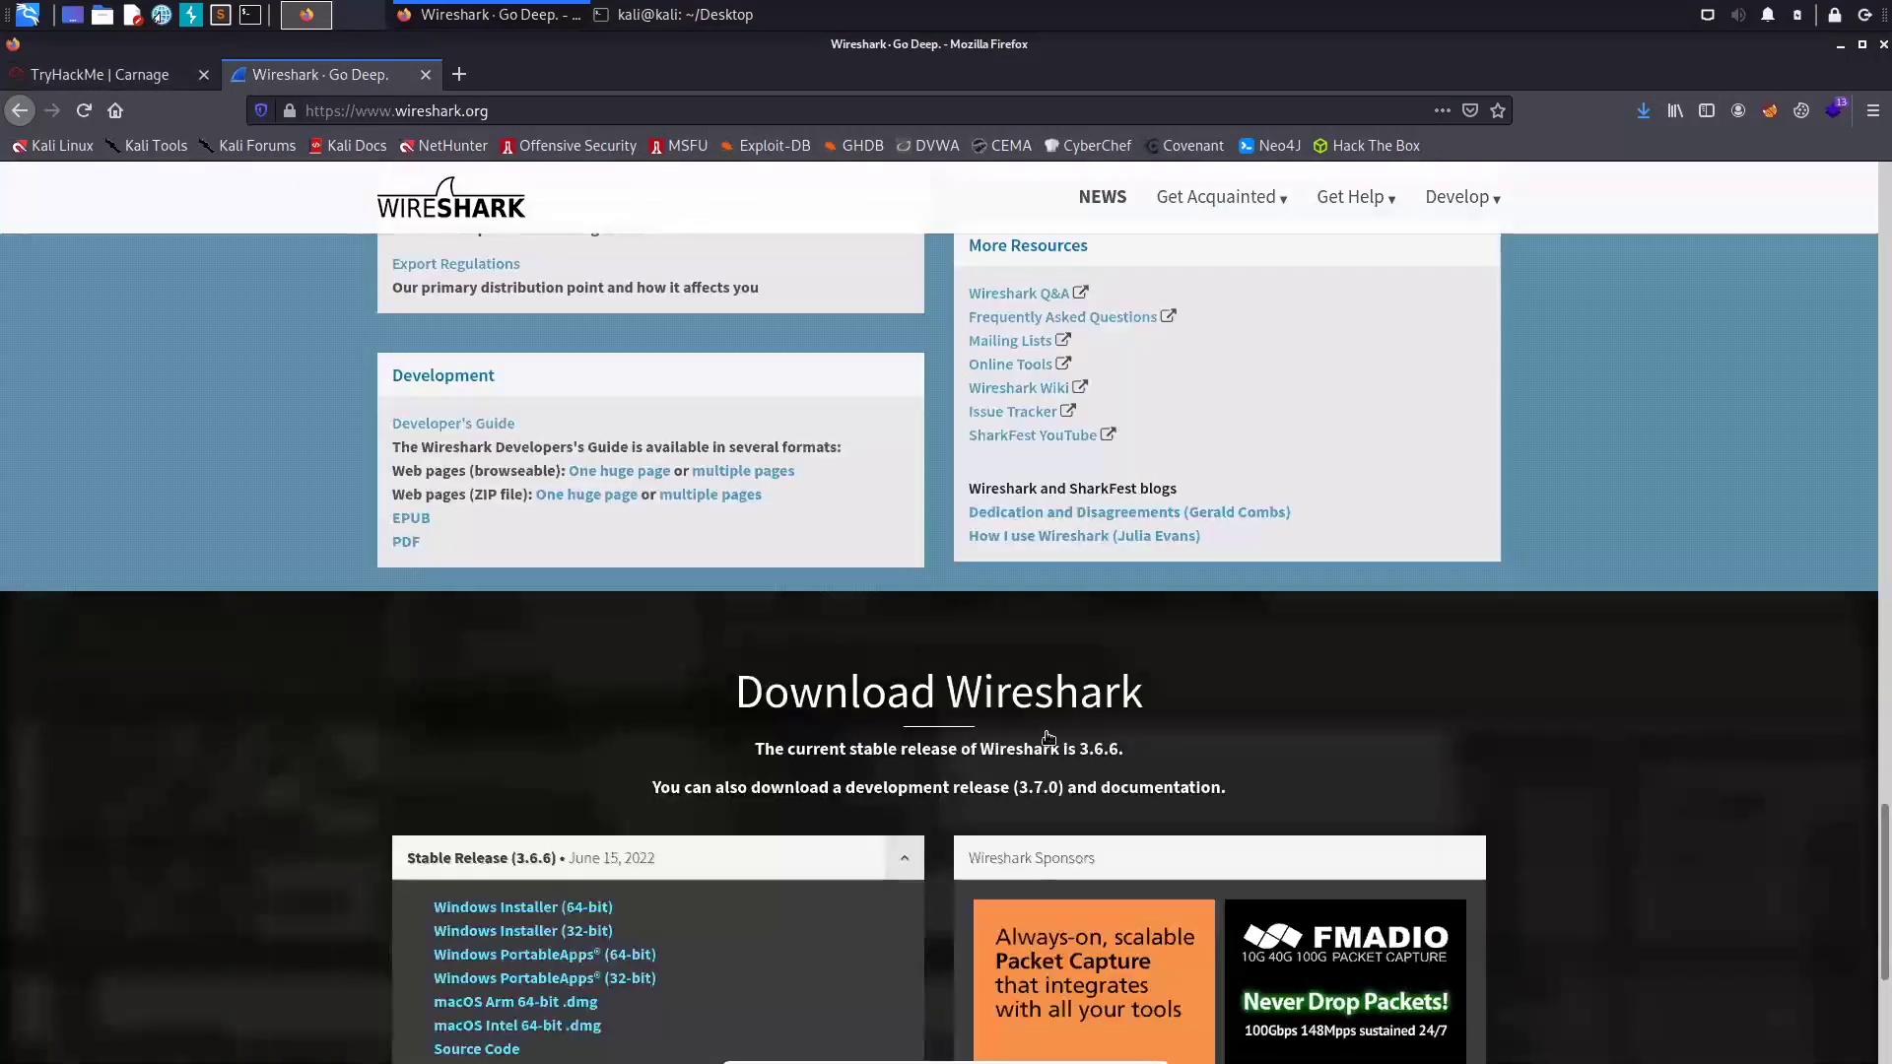
scroll(1031, 788, up, 6)
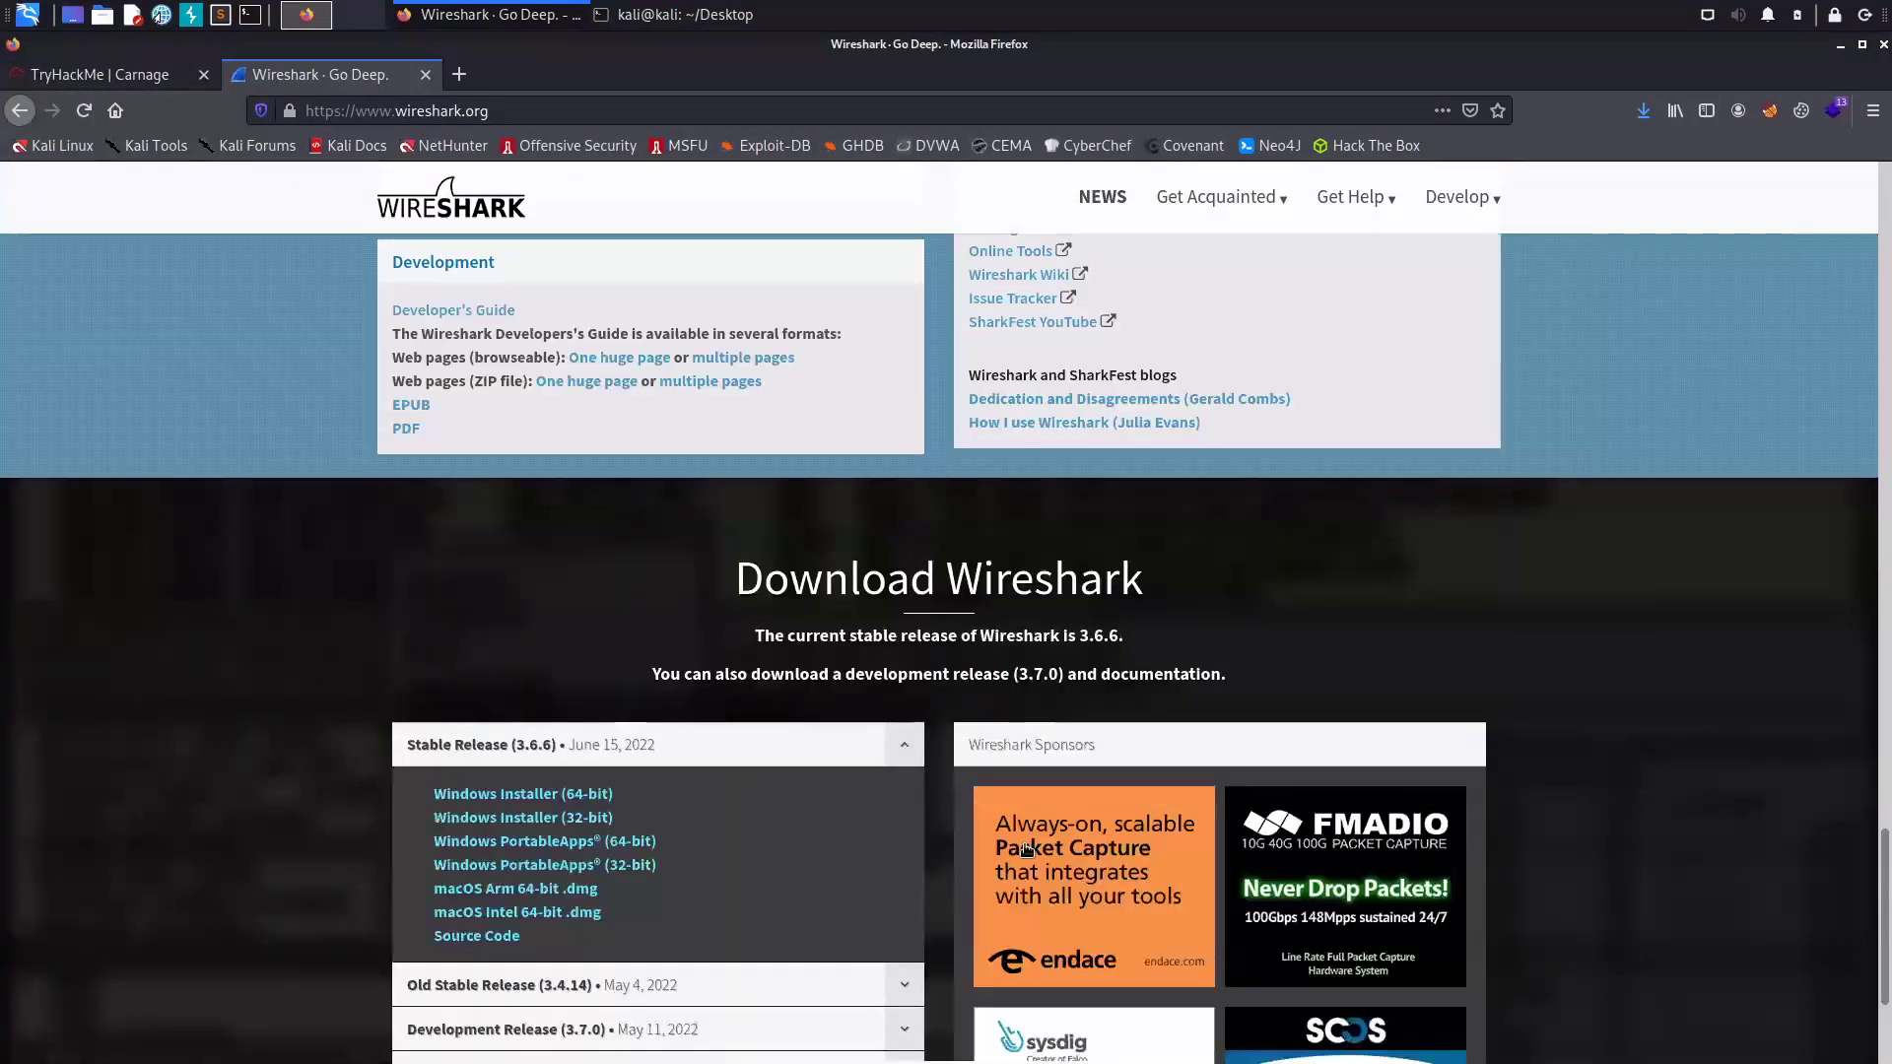
scroll(887, 828, up, 3)
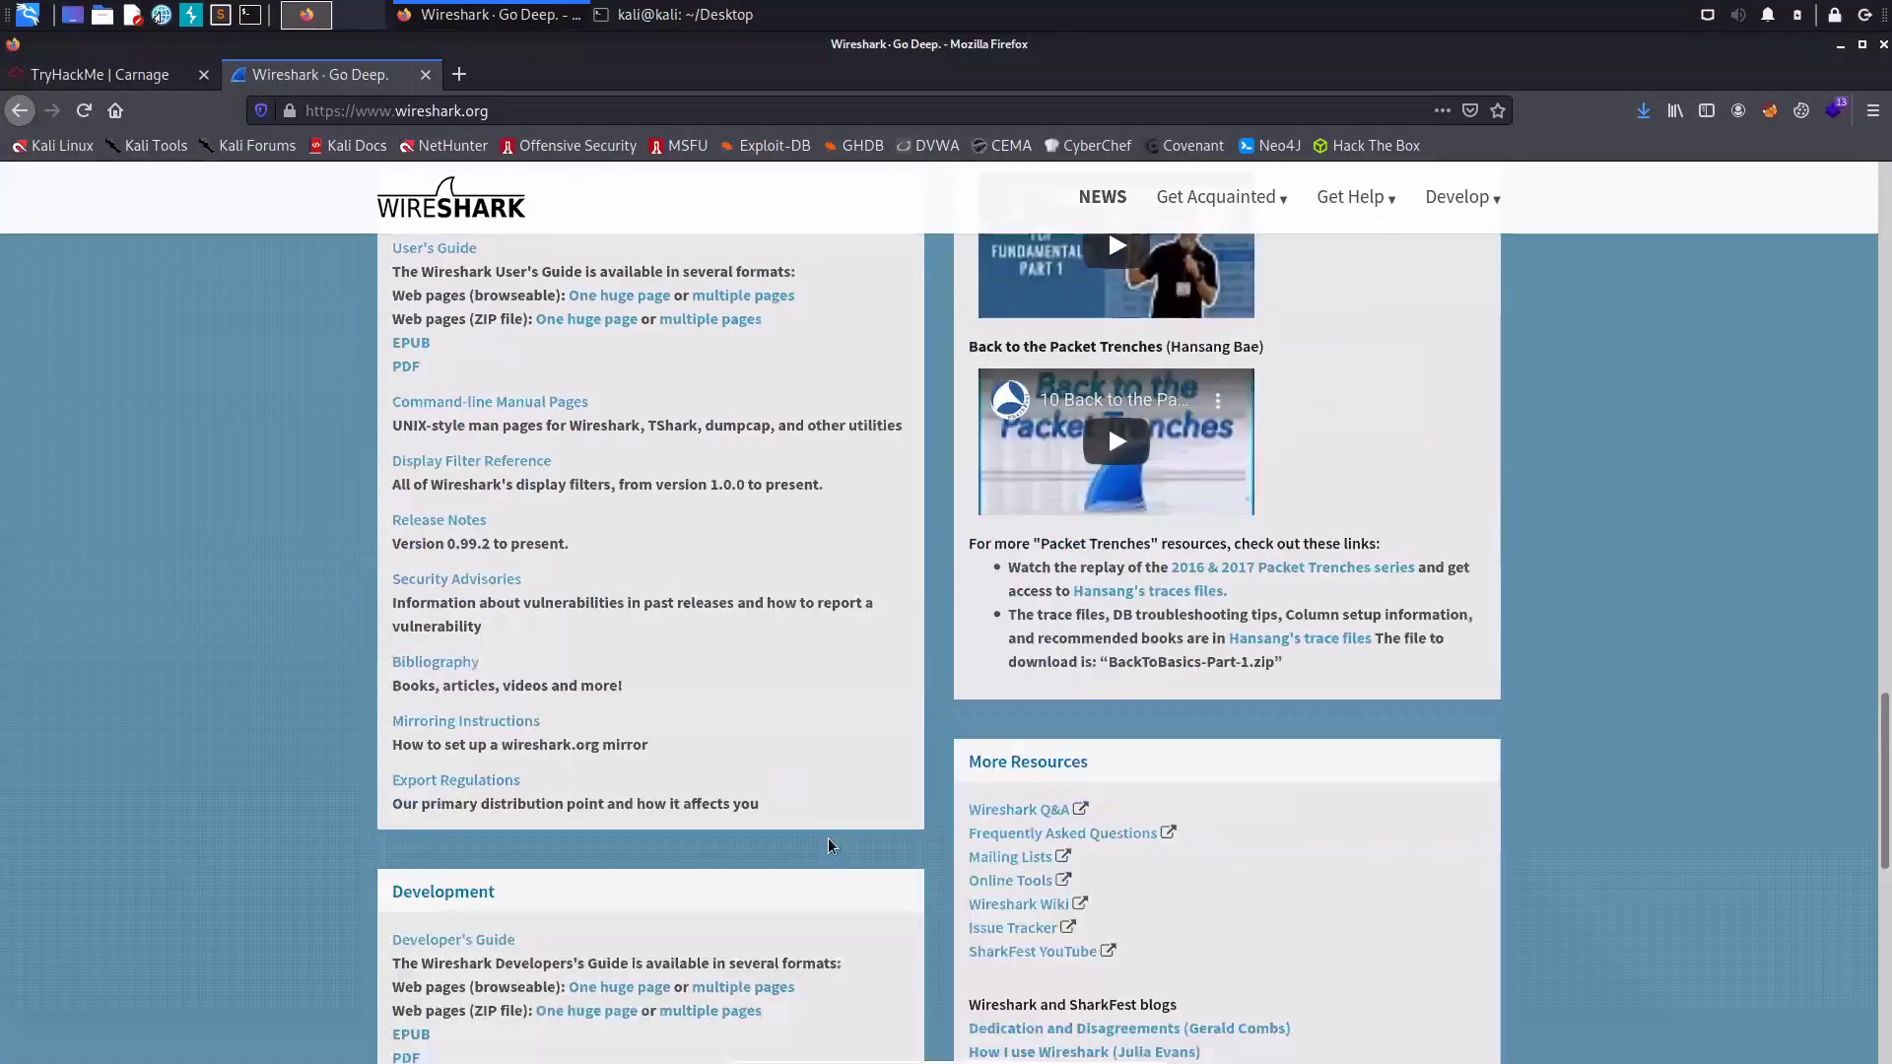
scroll(757, 935, down, 1)
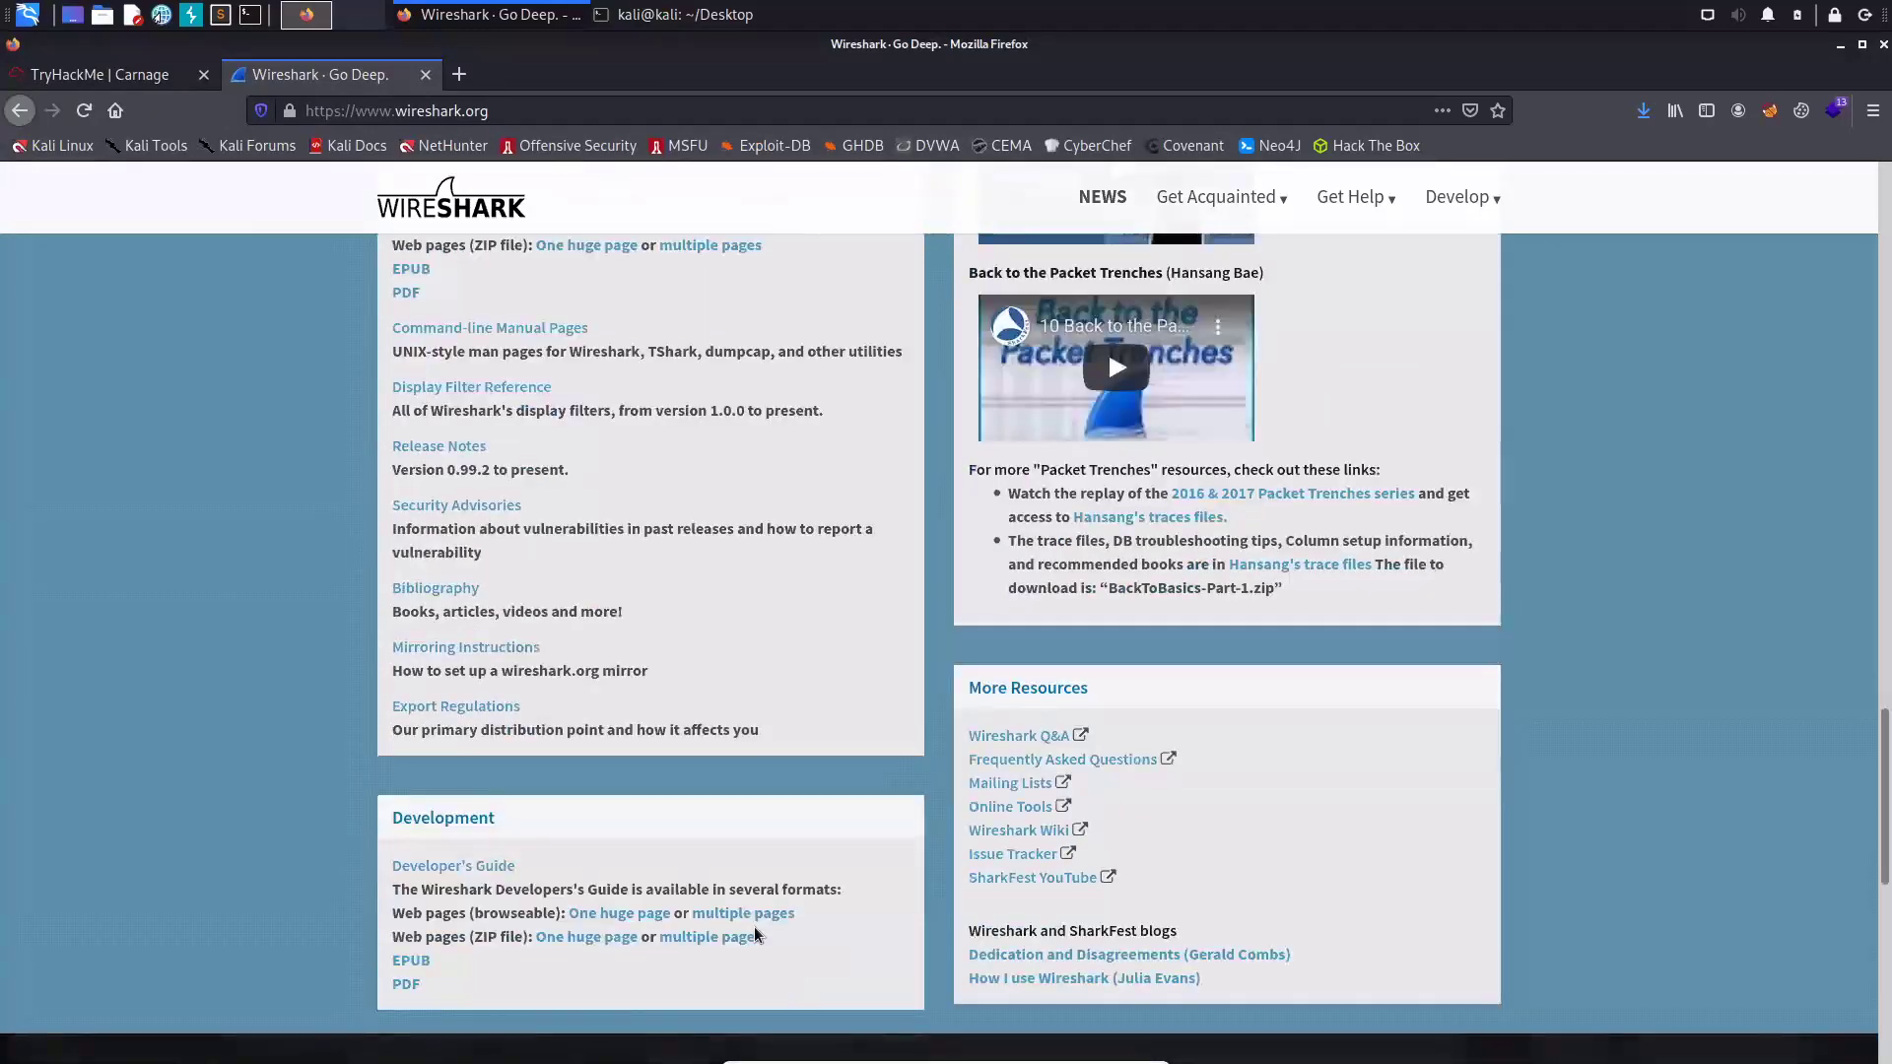
scroll(502, 690, up, 2)
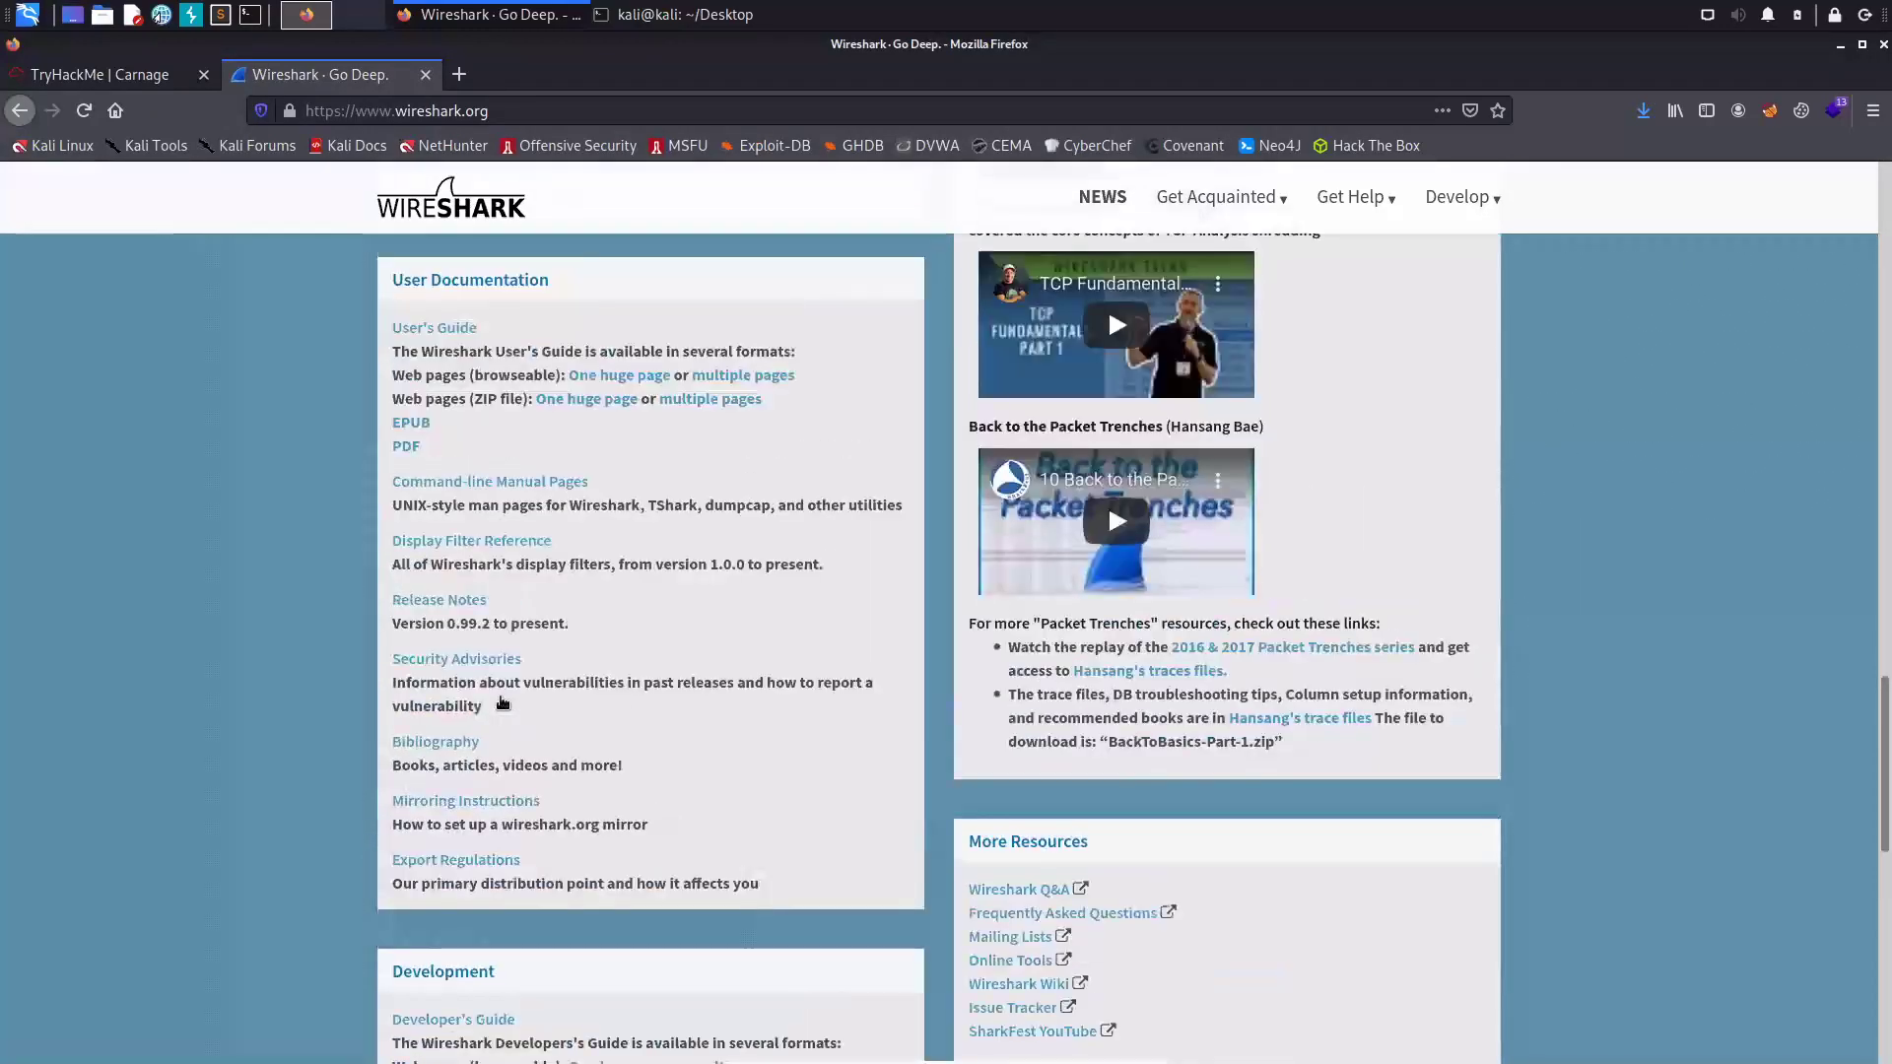
scroll(592, 749, up, 2)
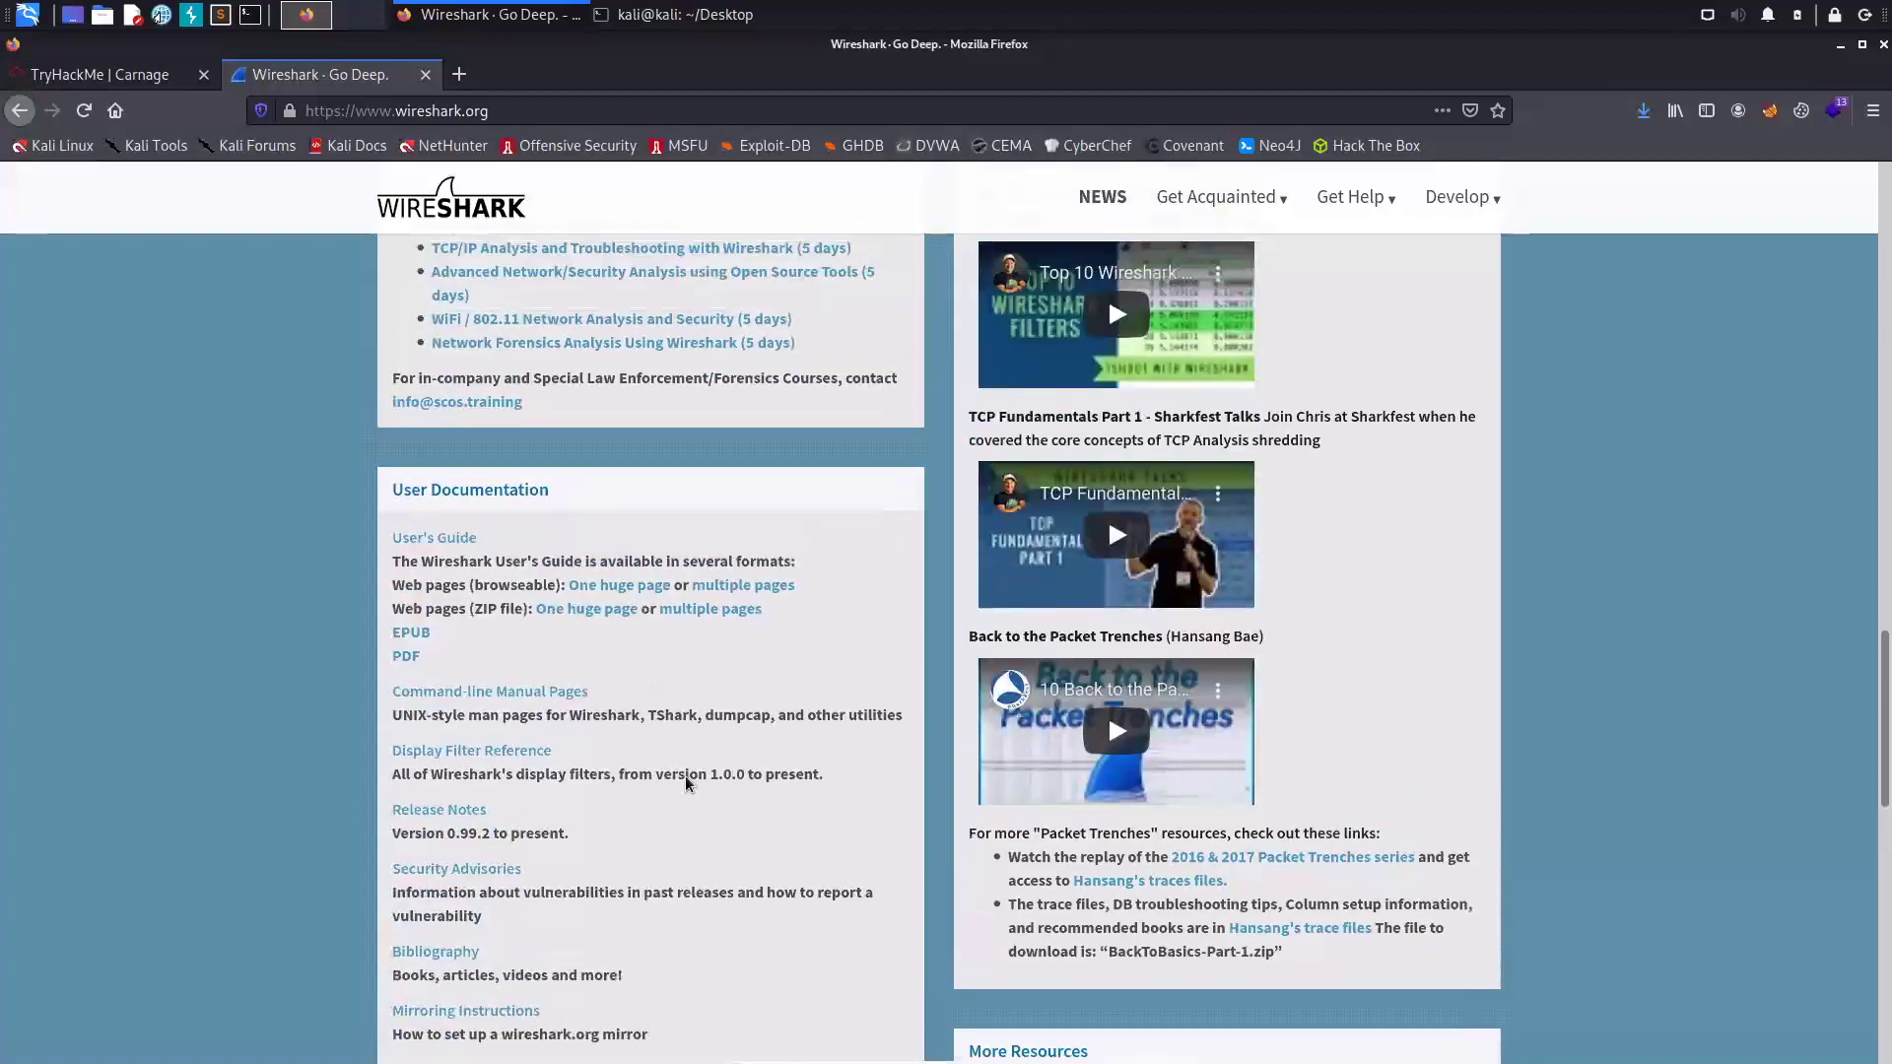
scroll(690, 774, up, 1)
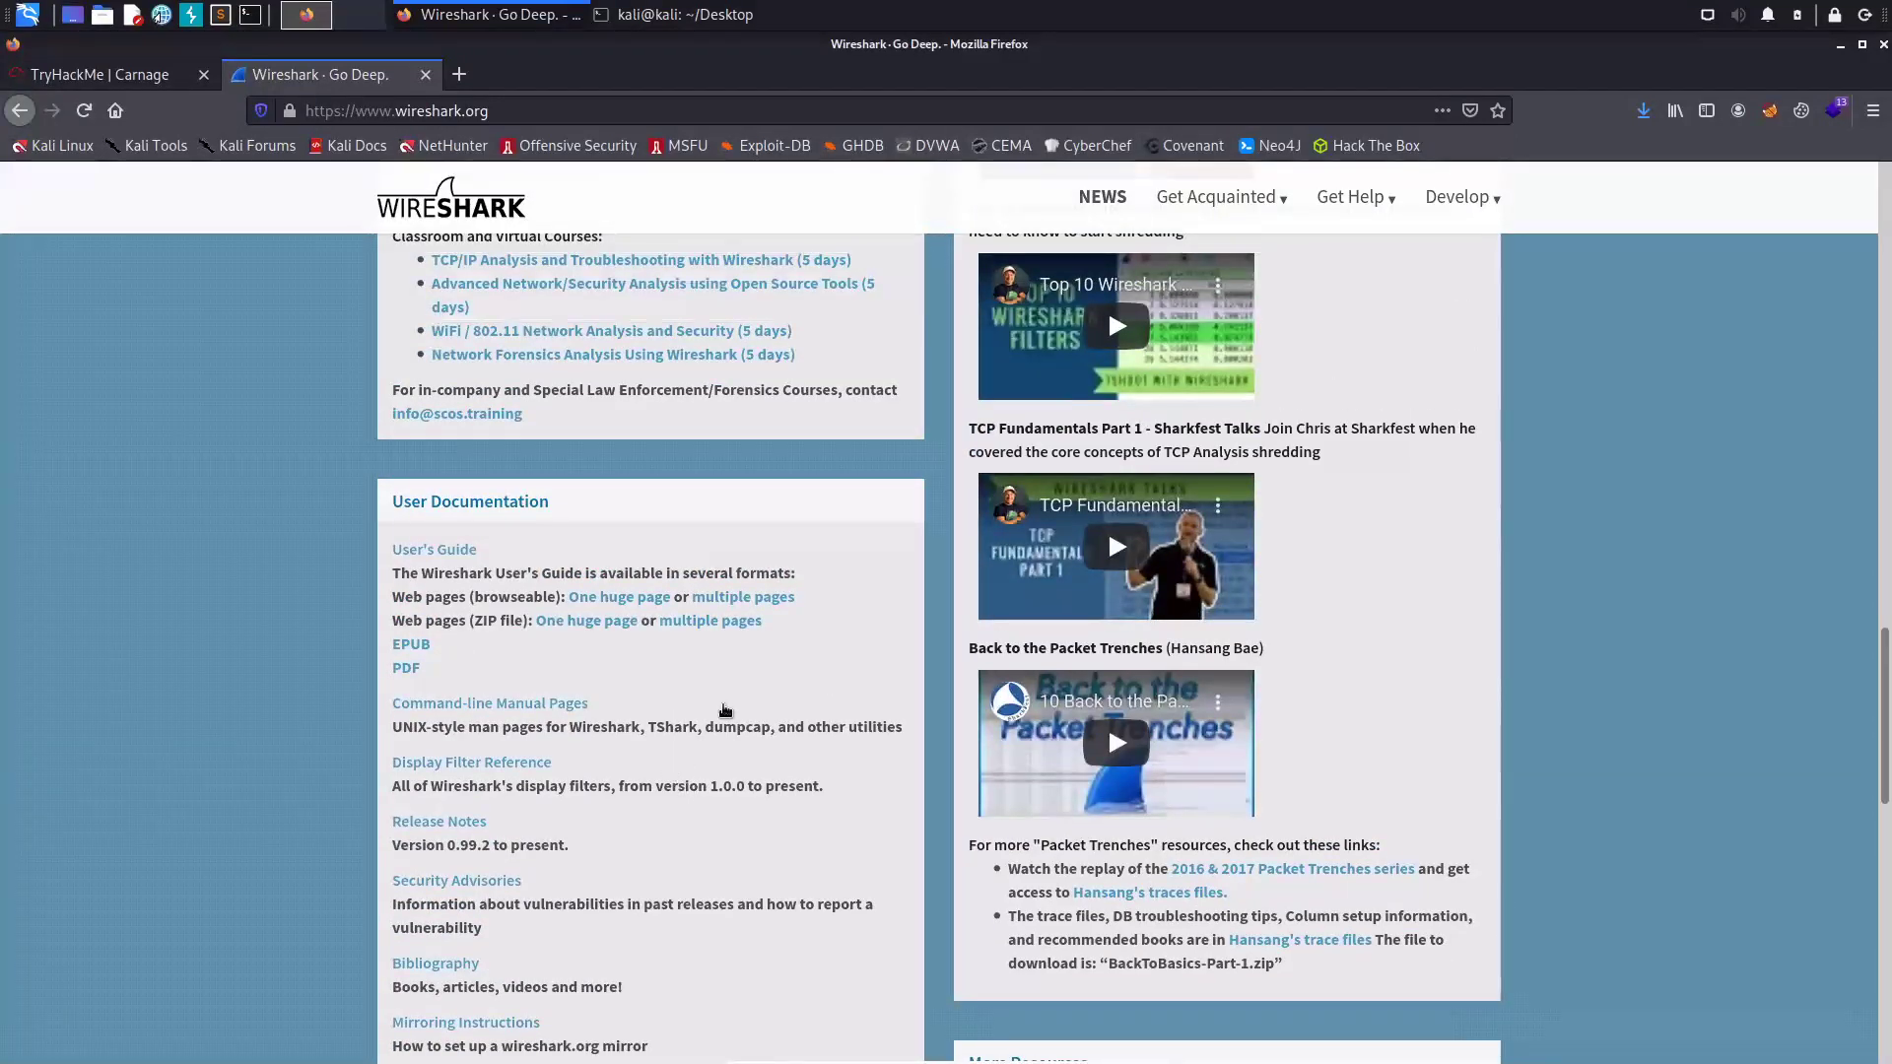
scroll(1108, 363, up, 2)
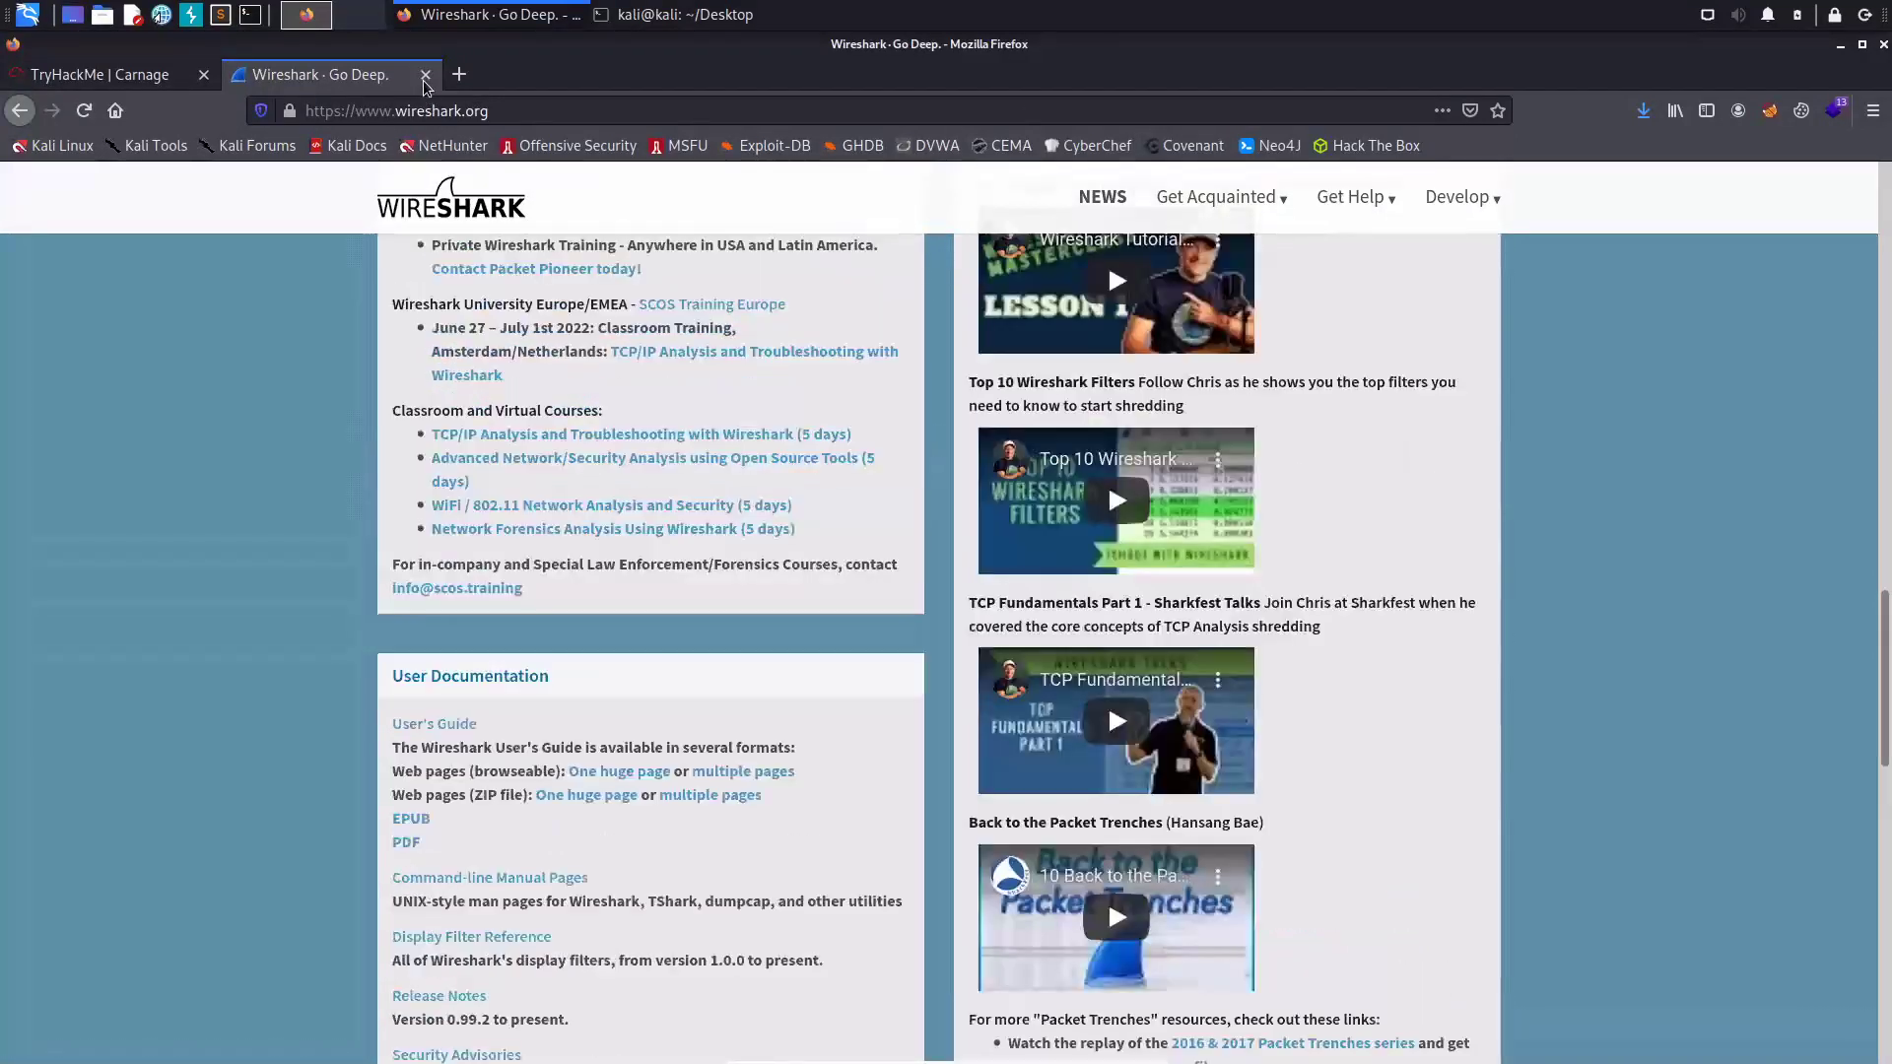
scroll(577, 187, up, 1)
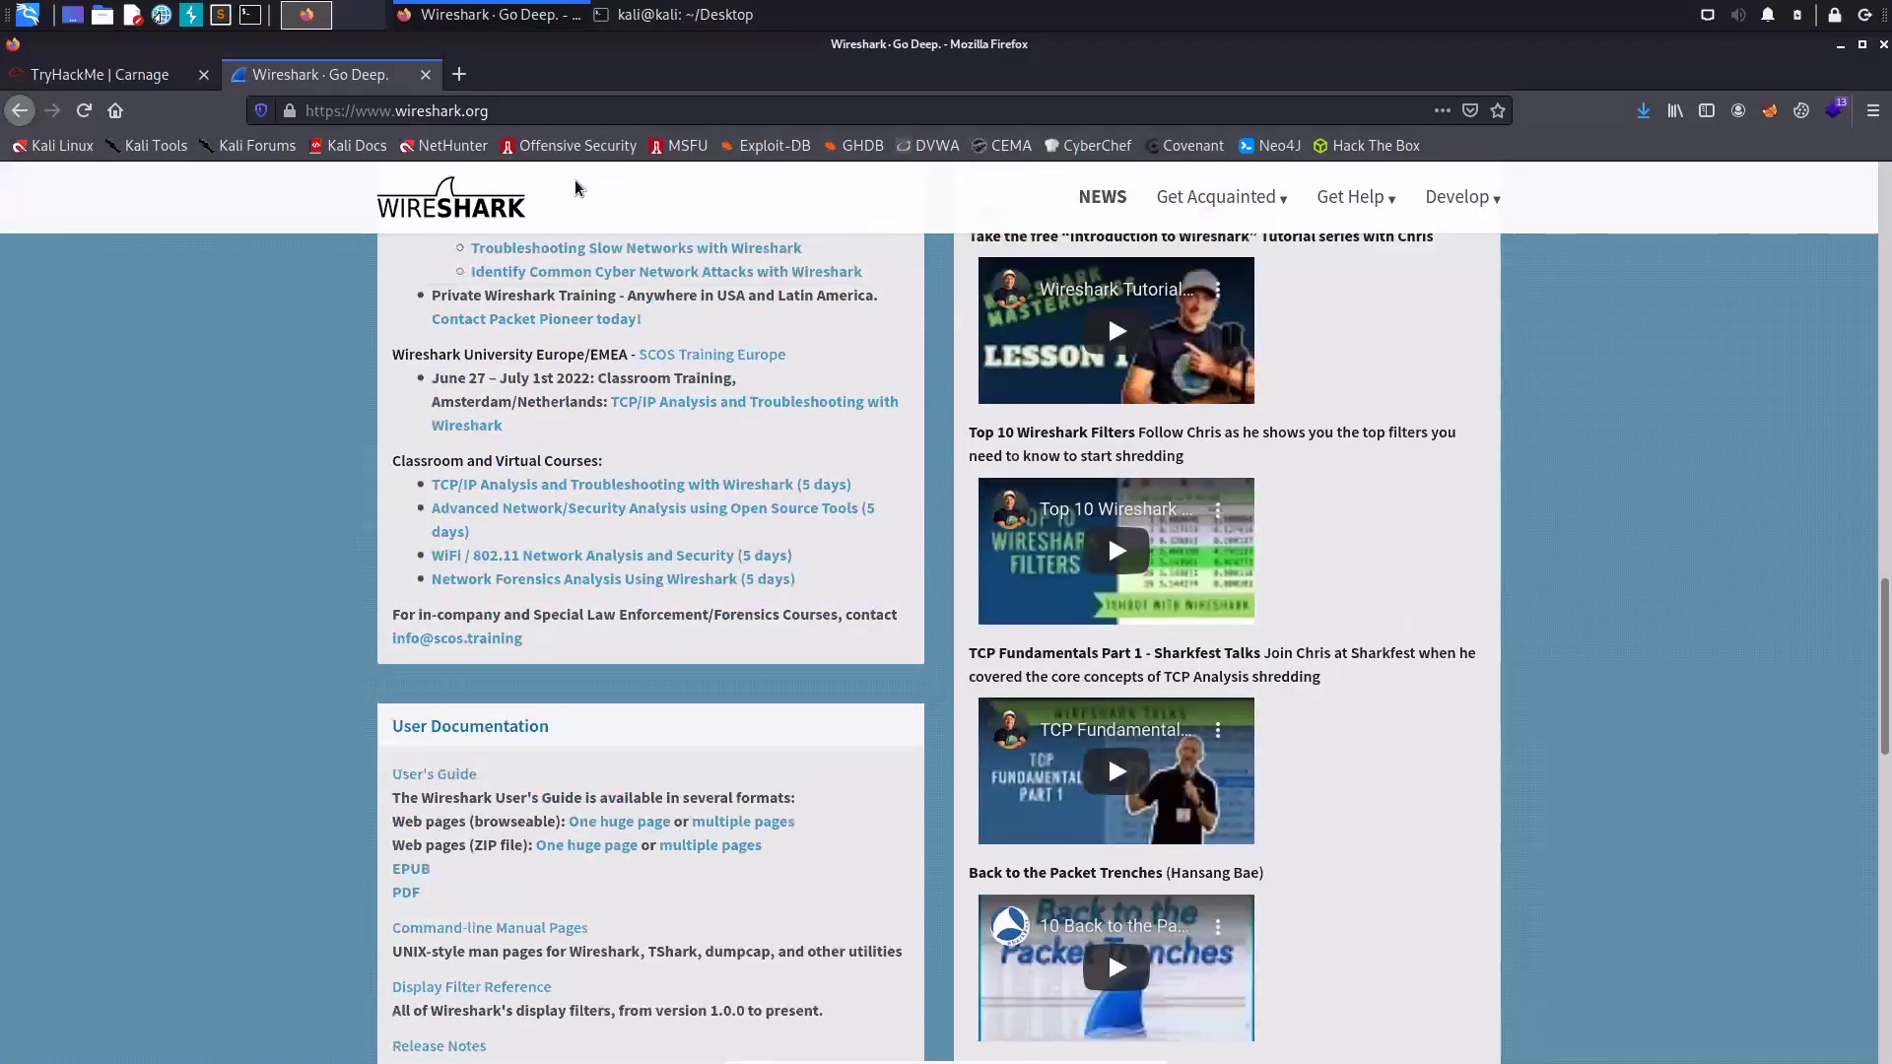
key(ctrl+w)
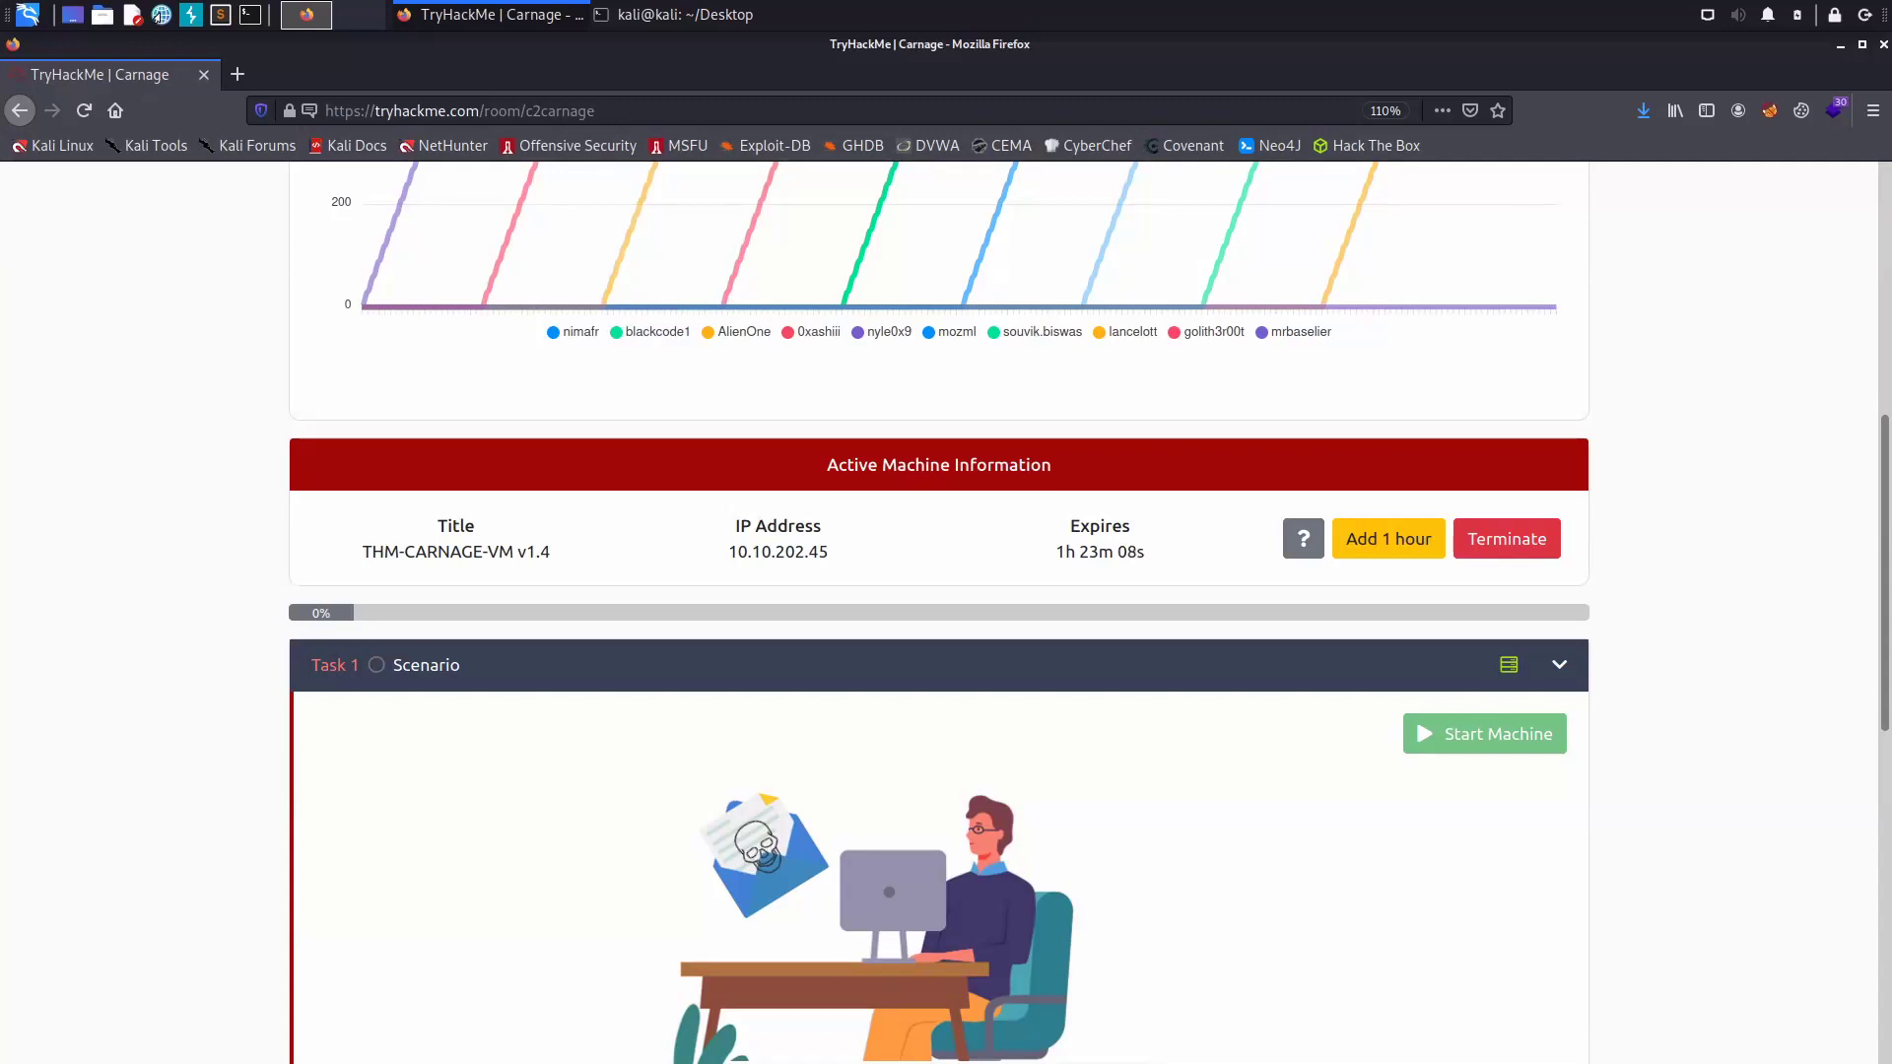
scroll(765, 708, down, 4)
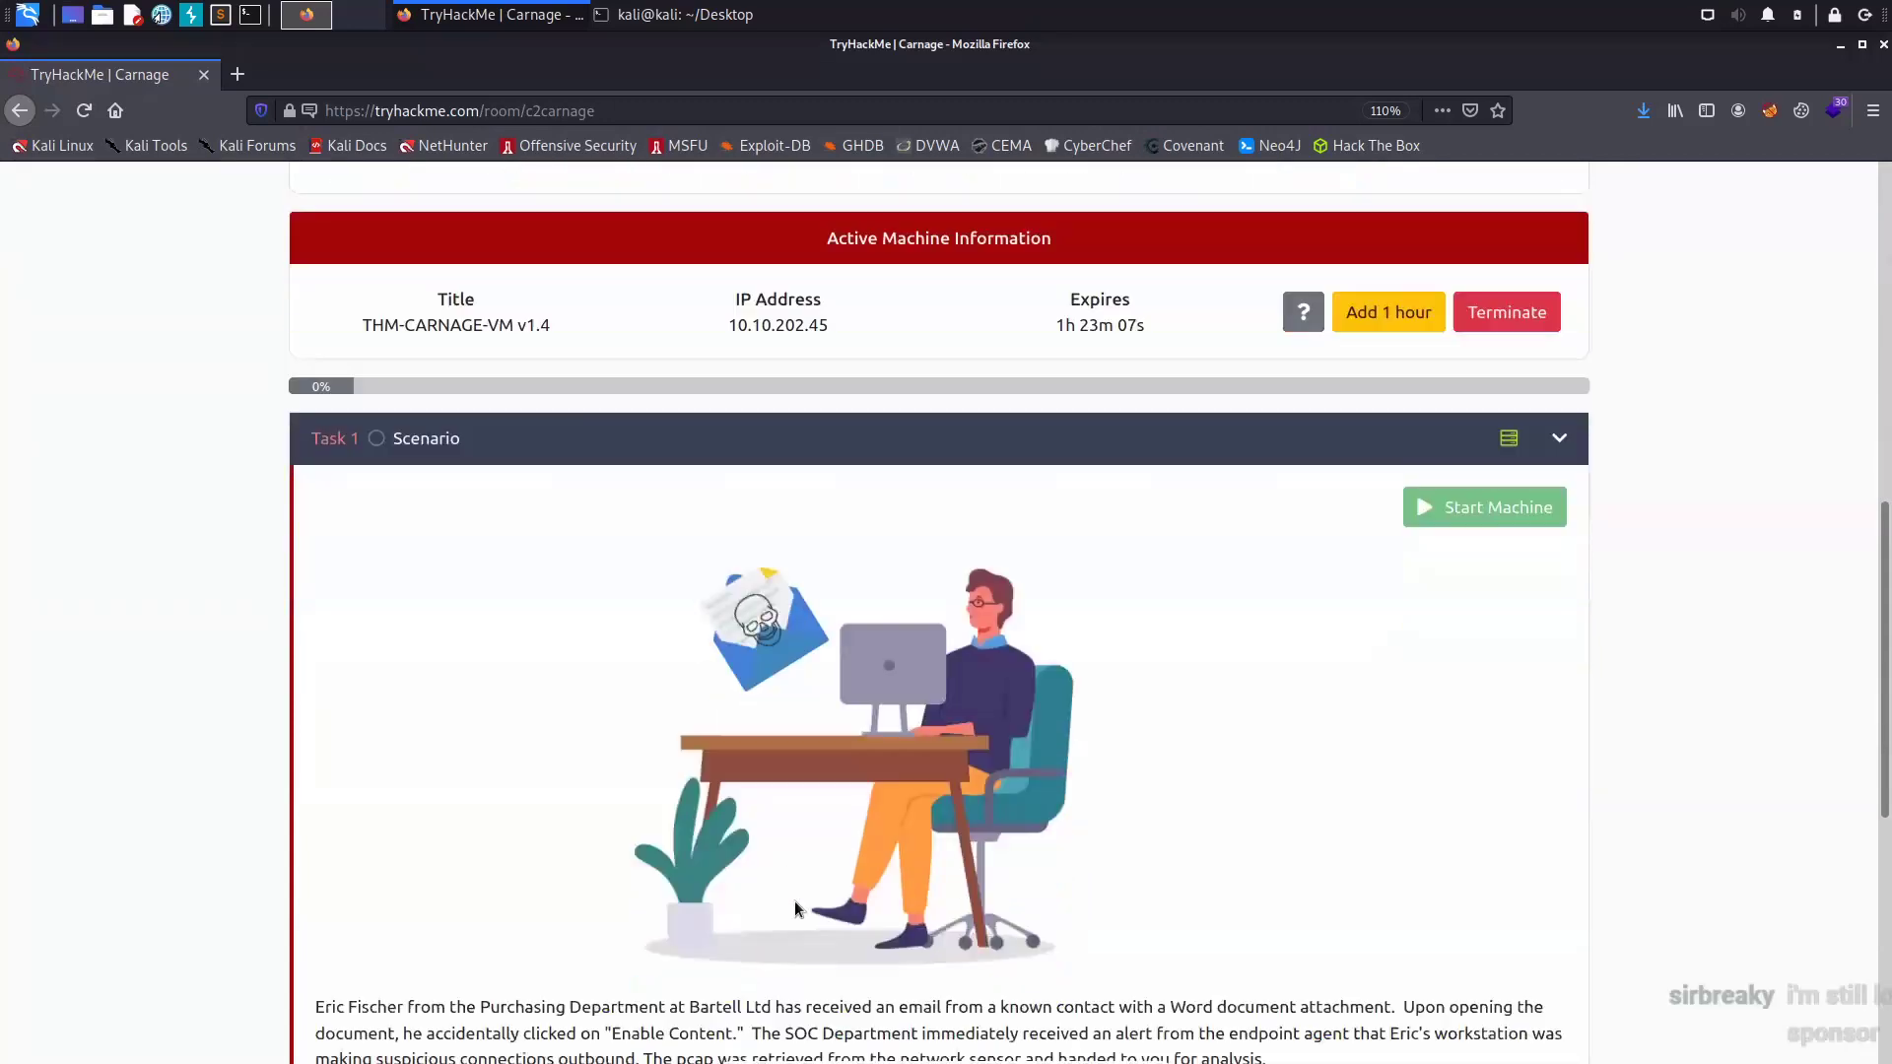
scroll(794, 907, down, 1)
scroll(719, 720, down, 5)
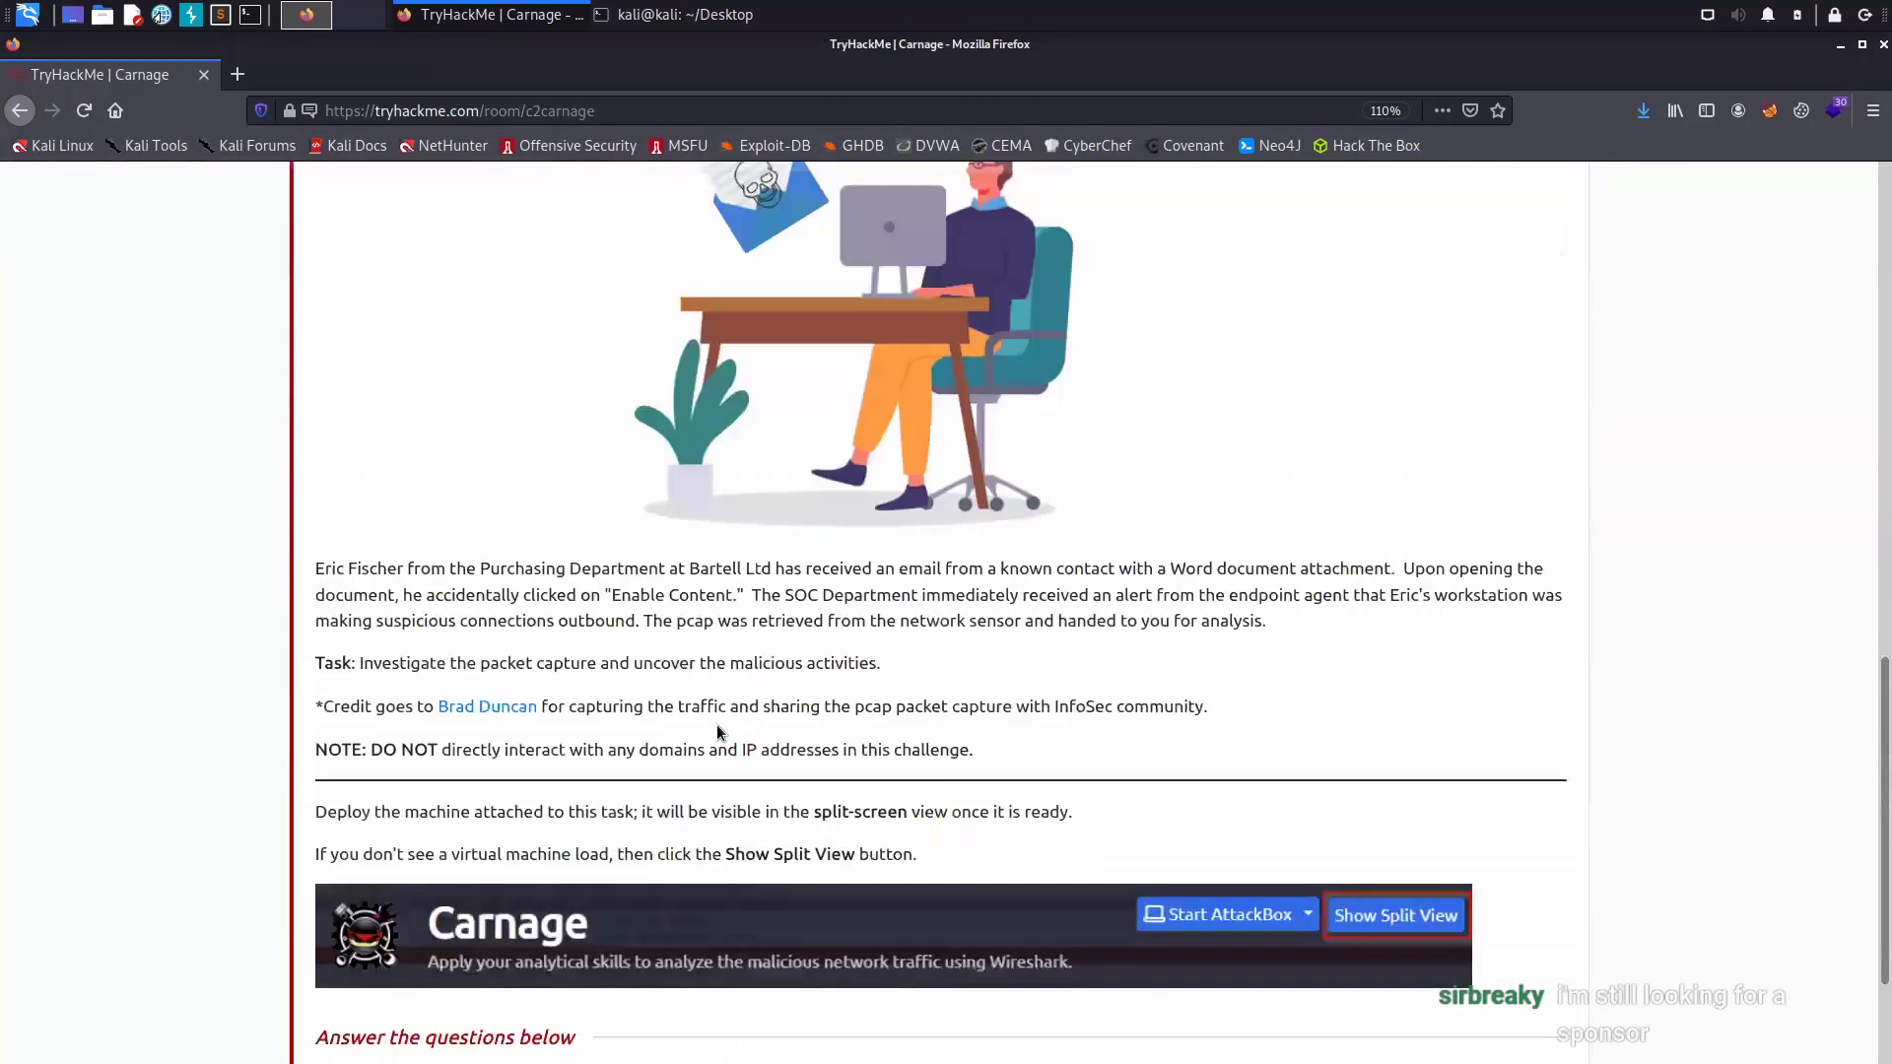
scroll(718, 720, down, 2)
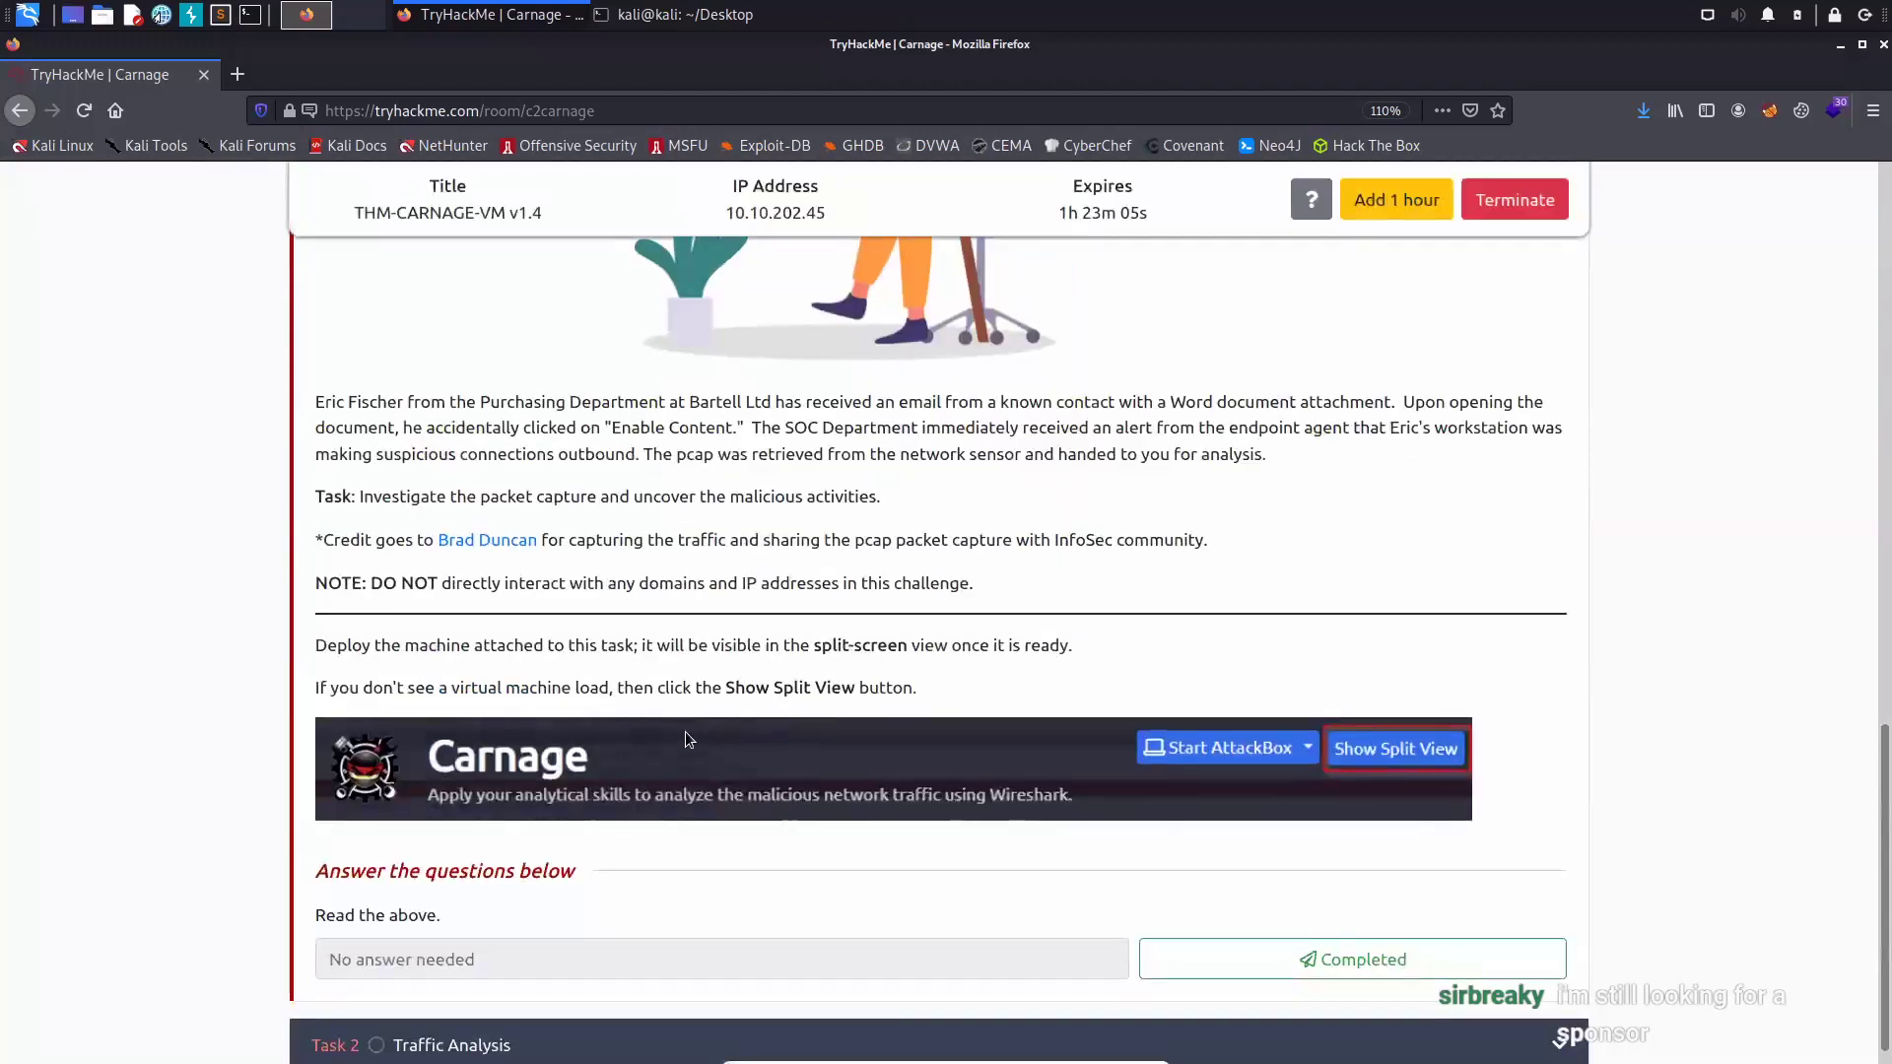
scroll(695, 733, up, 5)
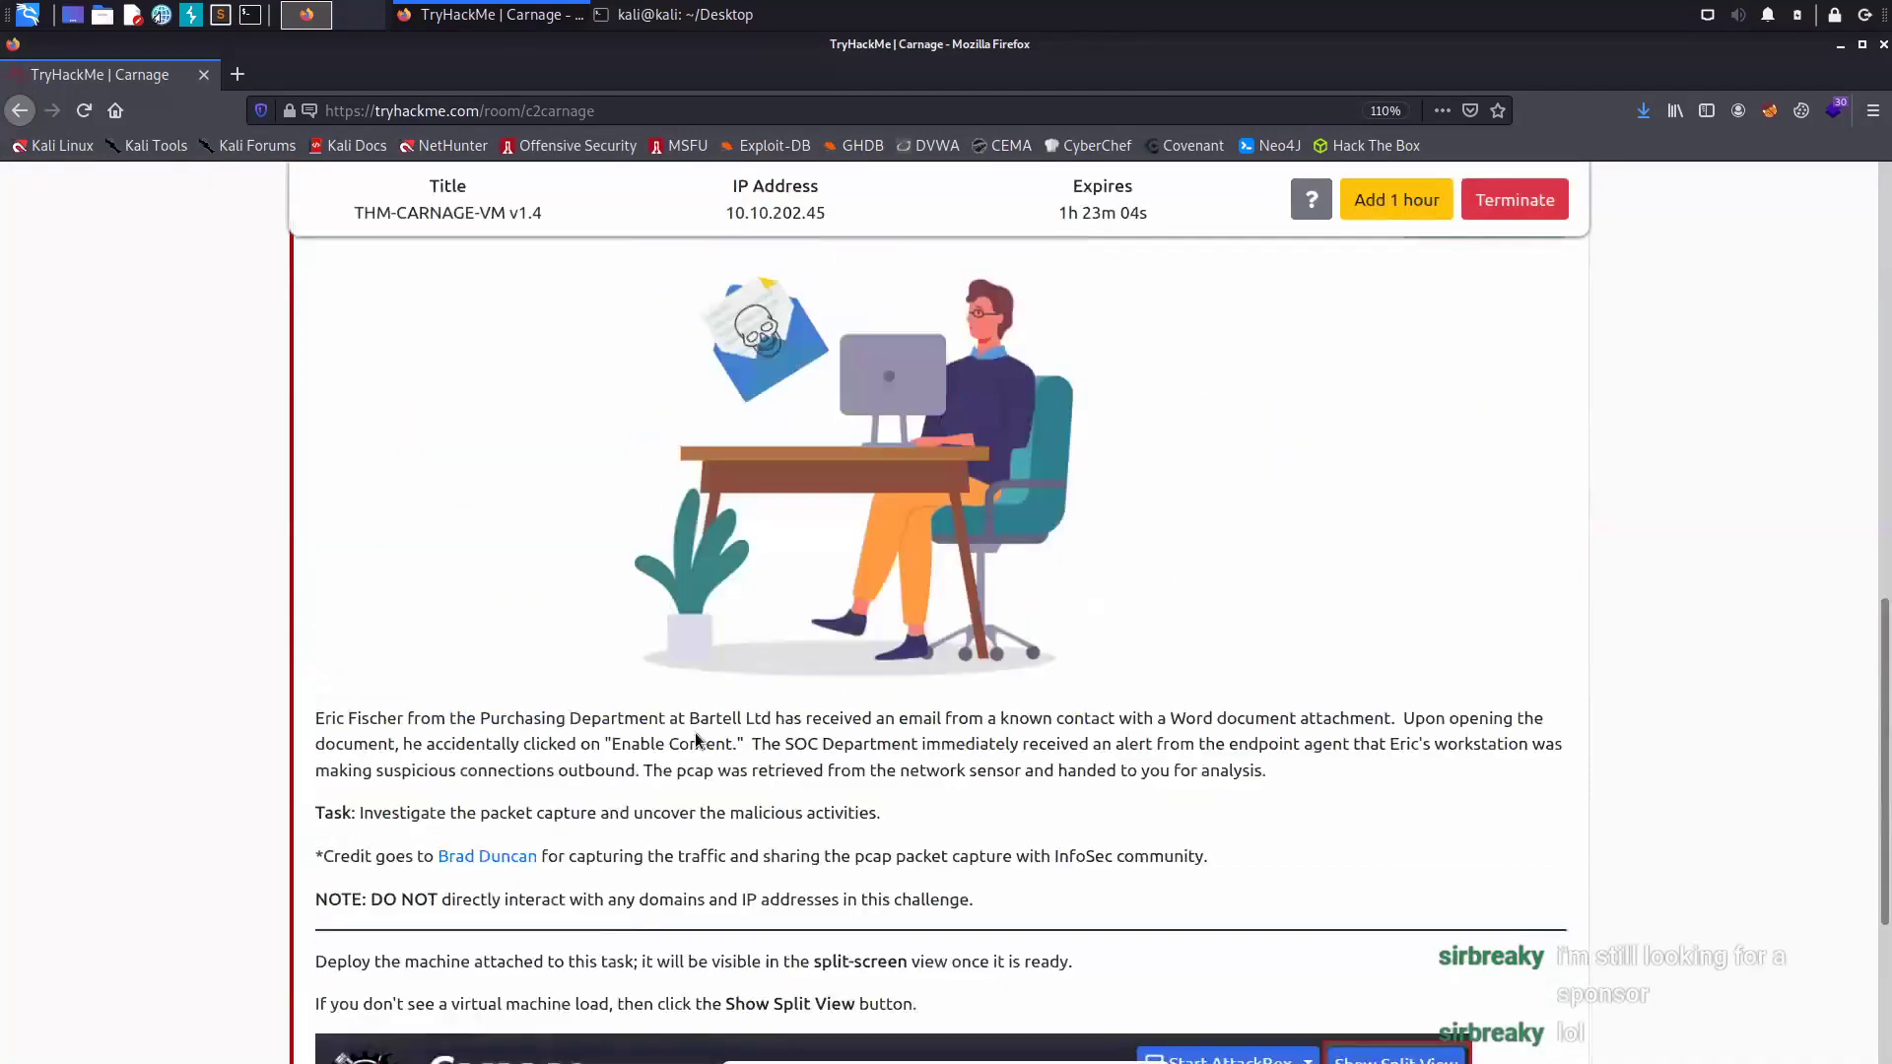
scroll(695, 733, up, 5)
scroll(695, 733, up, 4)
scroll(696, 733, up, 2)
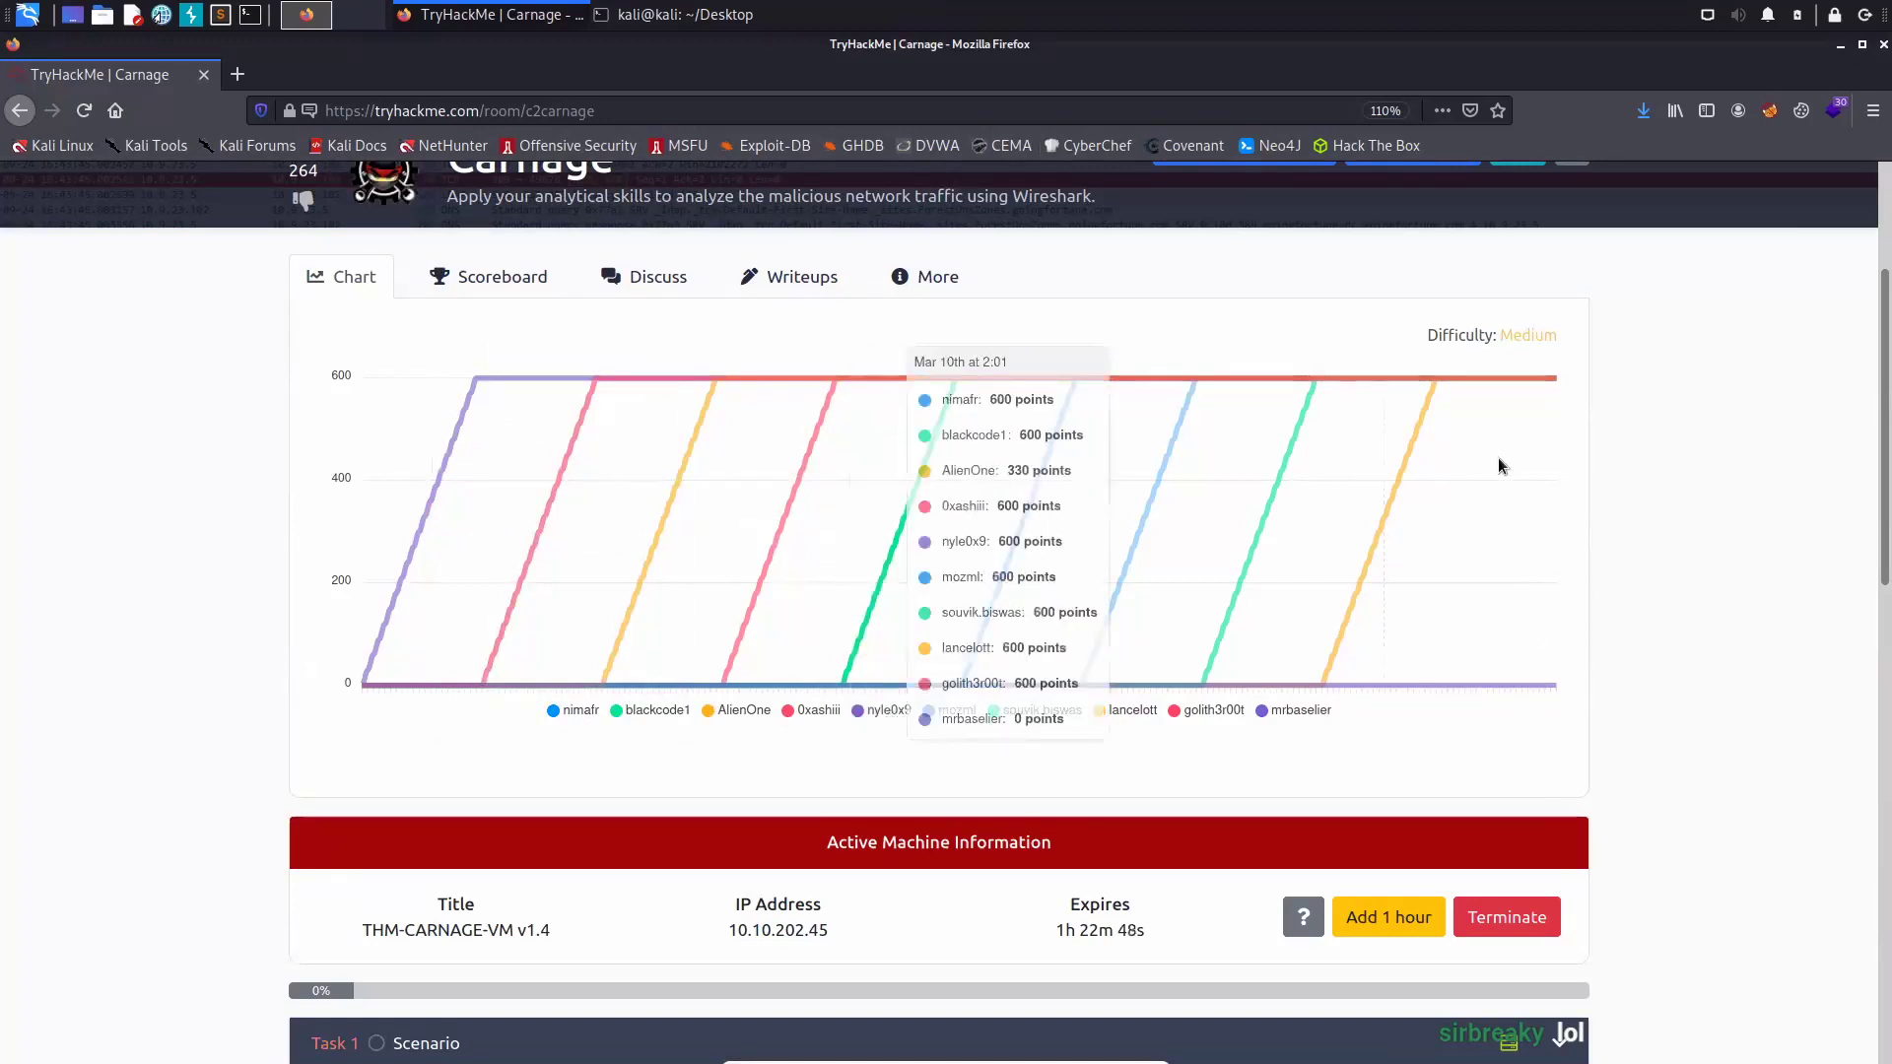
scroll(1443, 719, down, 3)
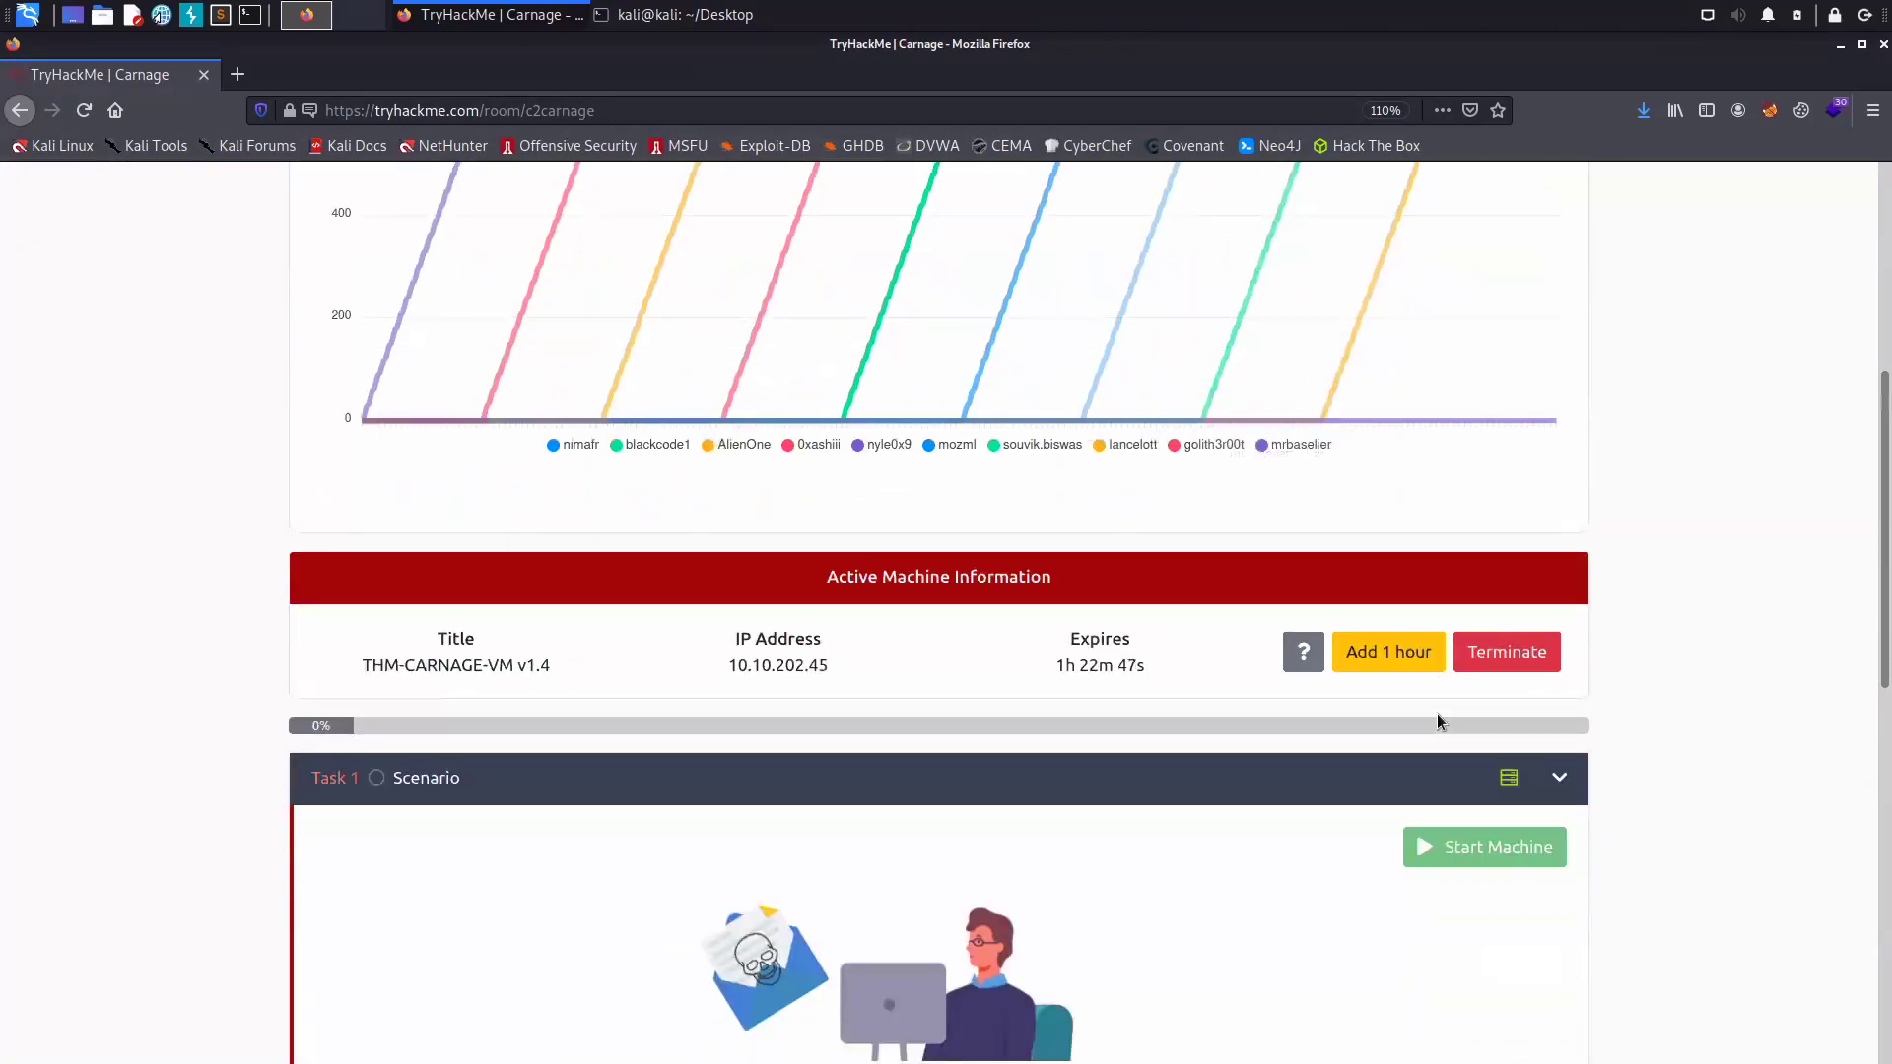
scroll(1439, 739, down, 3)
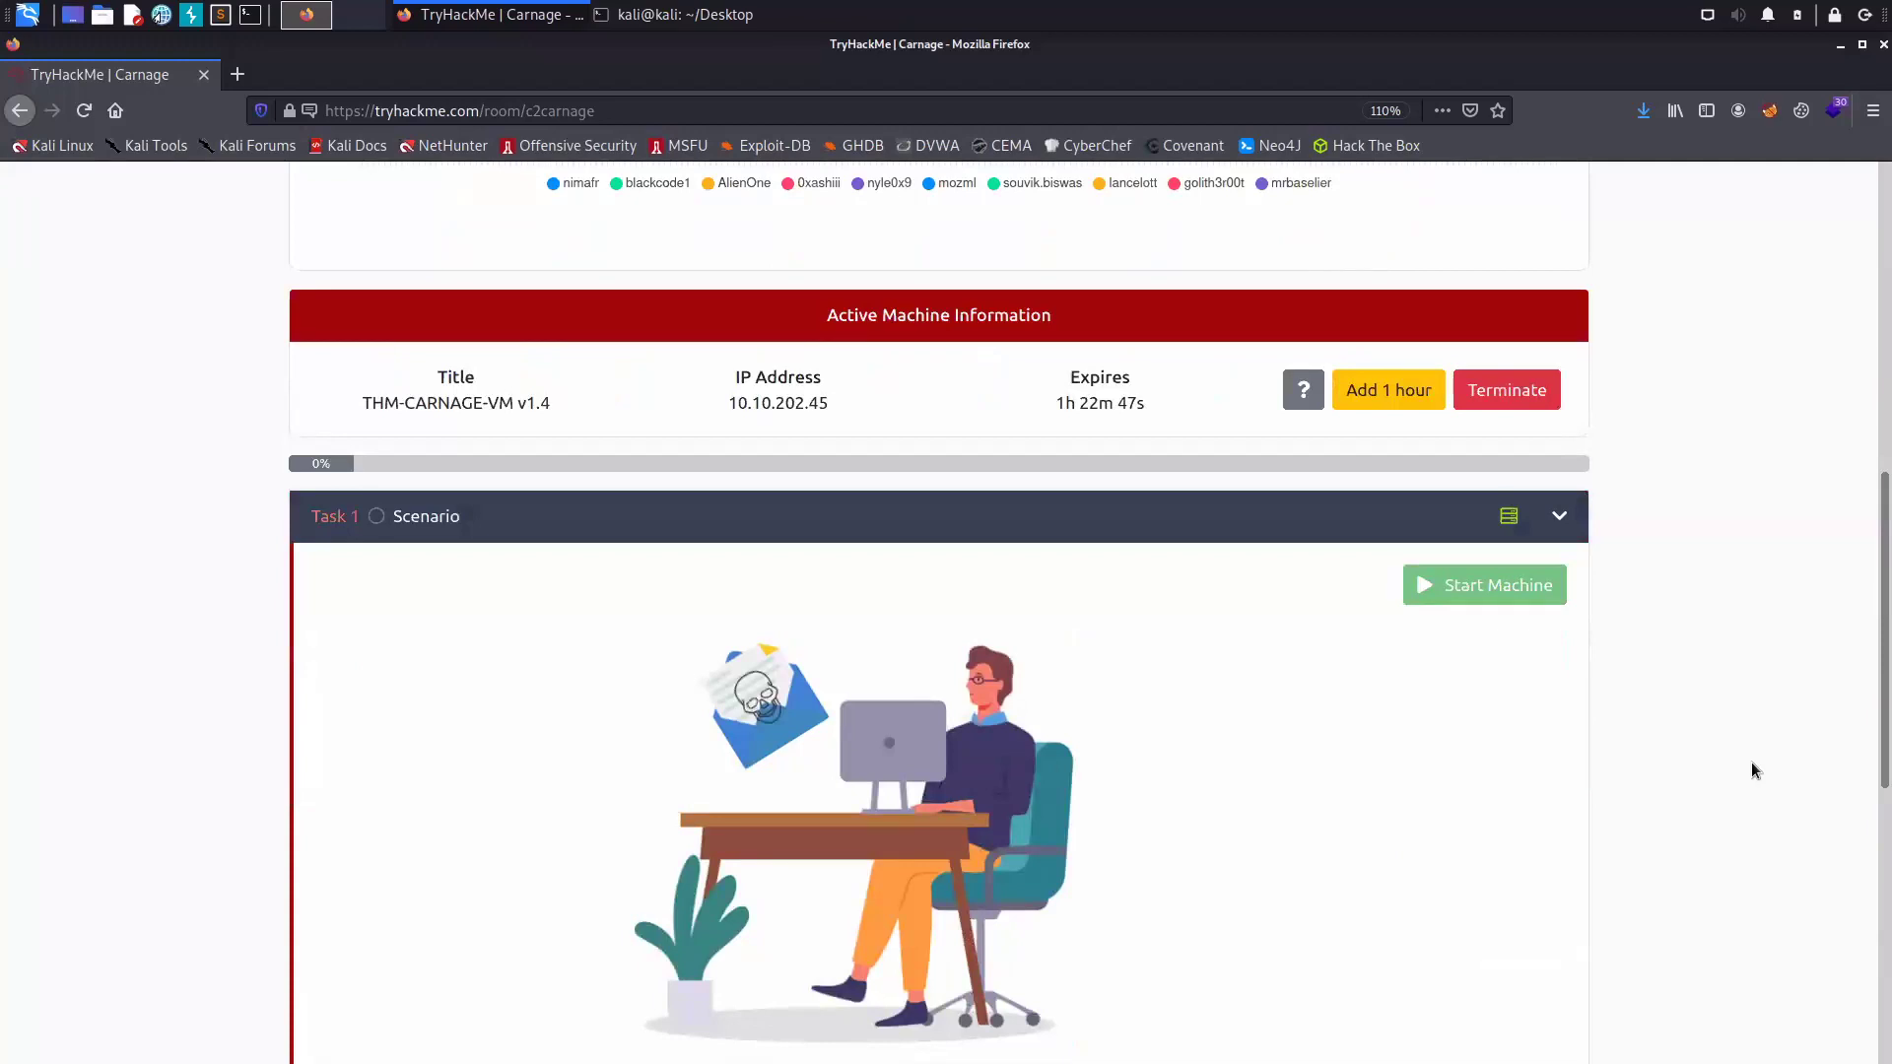
scroll(1505, 710, down, 1)
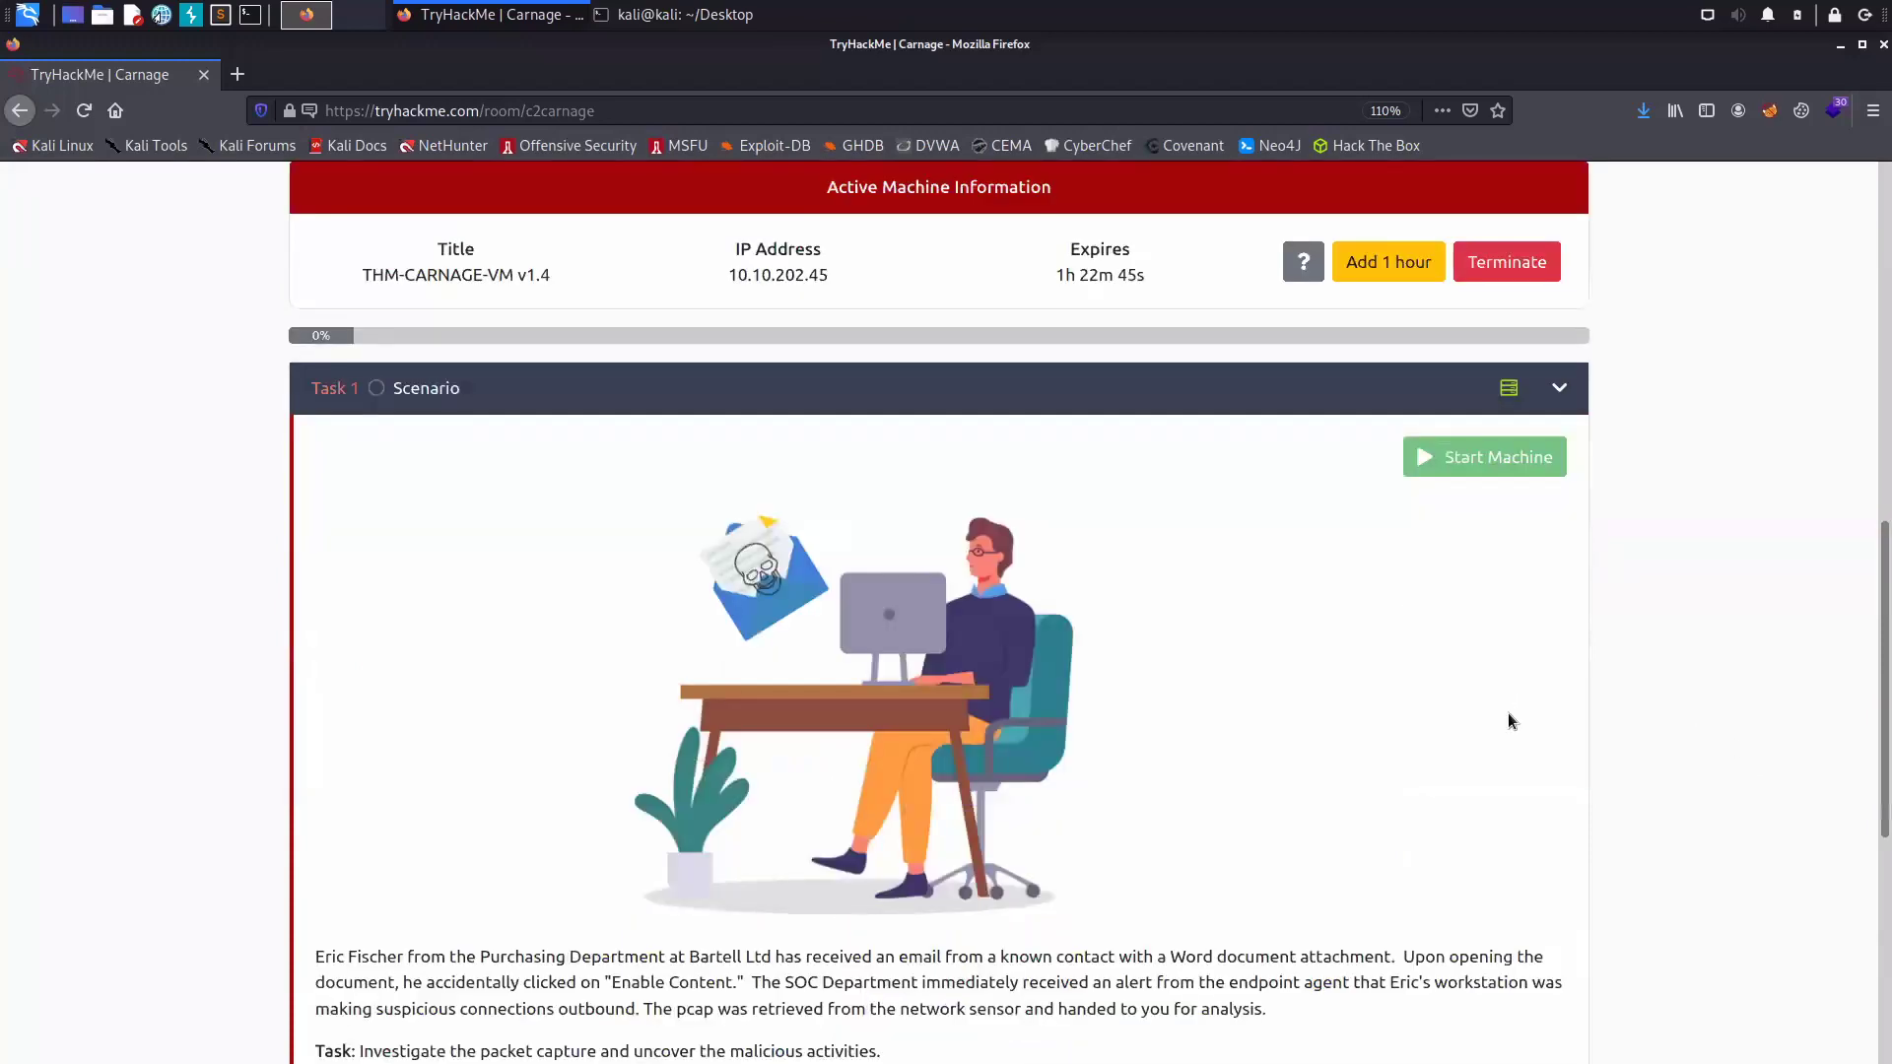
scroll(1516, 730, down, 2)
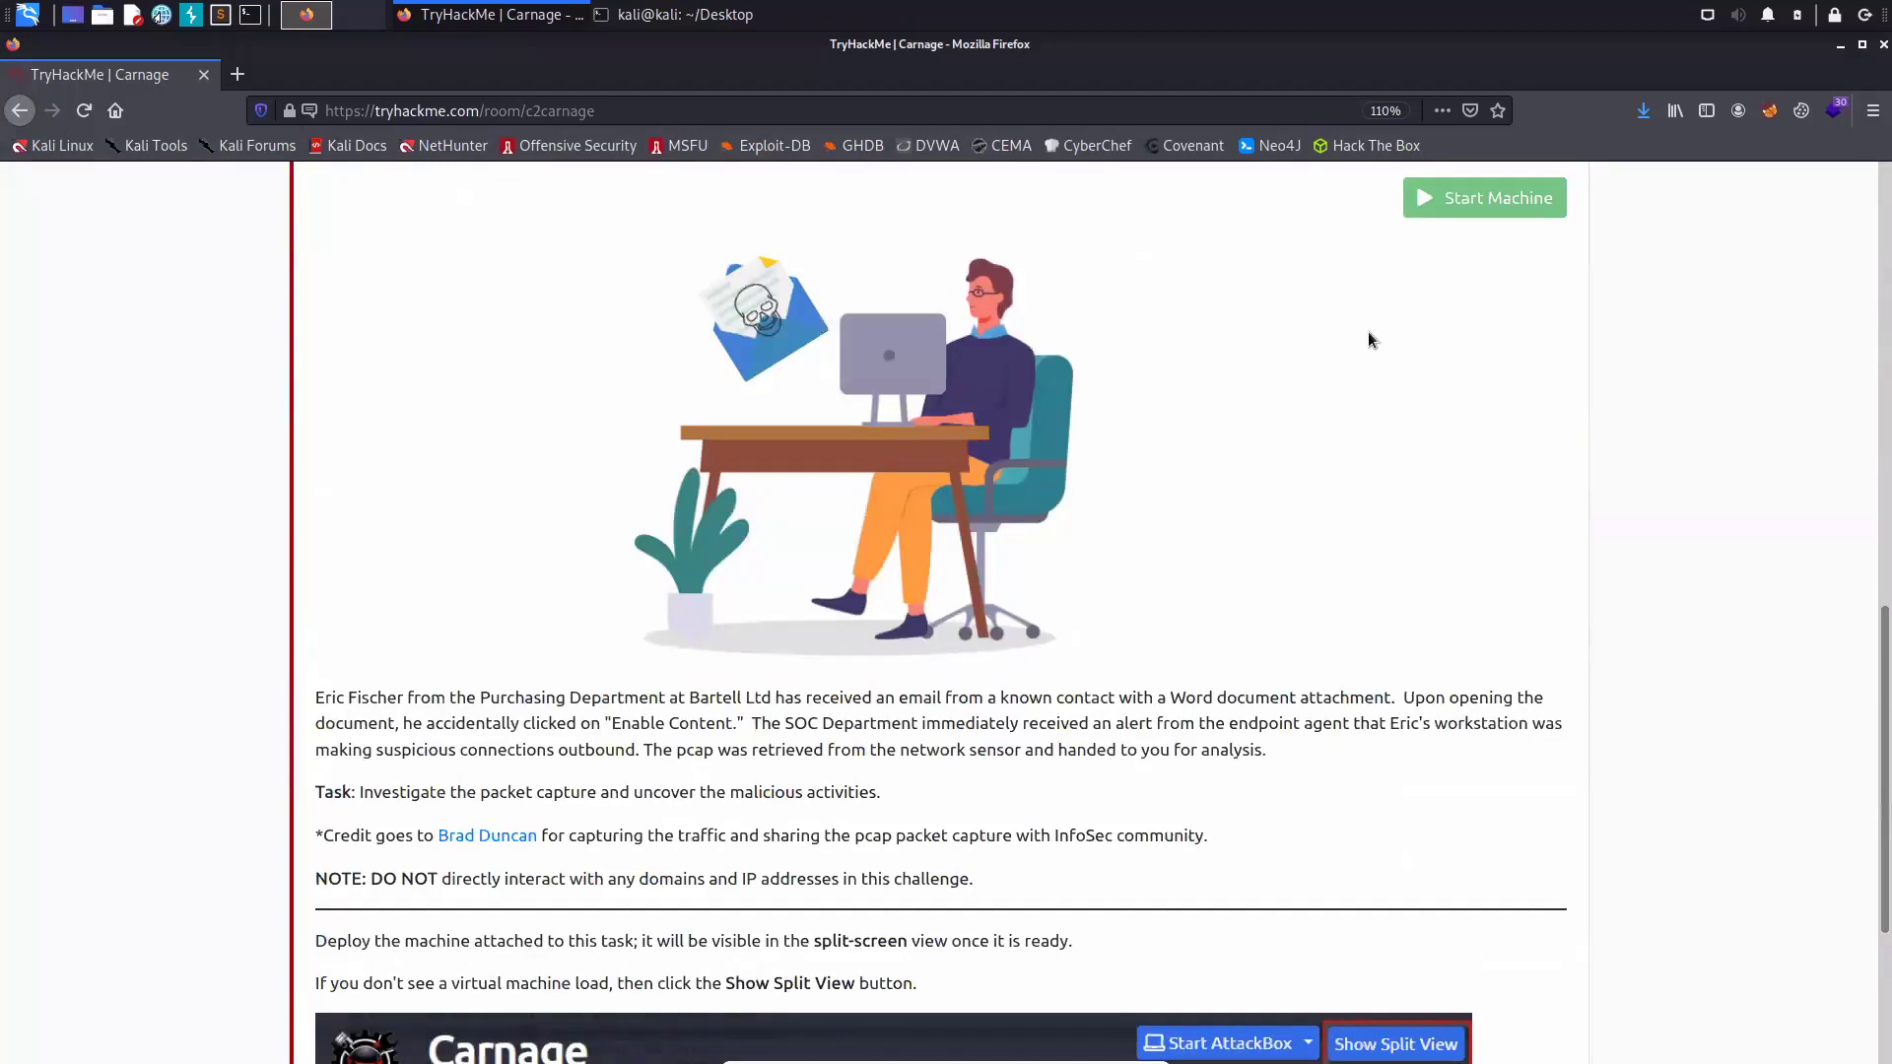
scroll(1368, 335, down, 3)
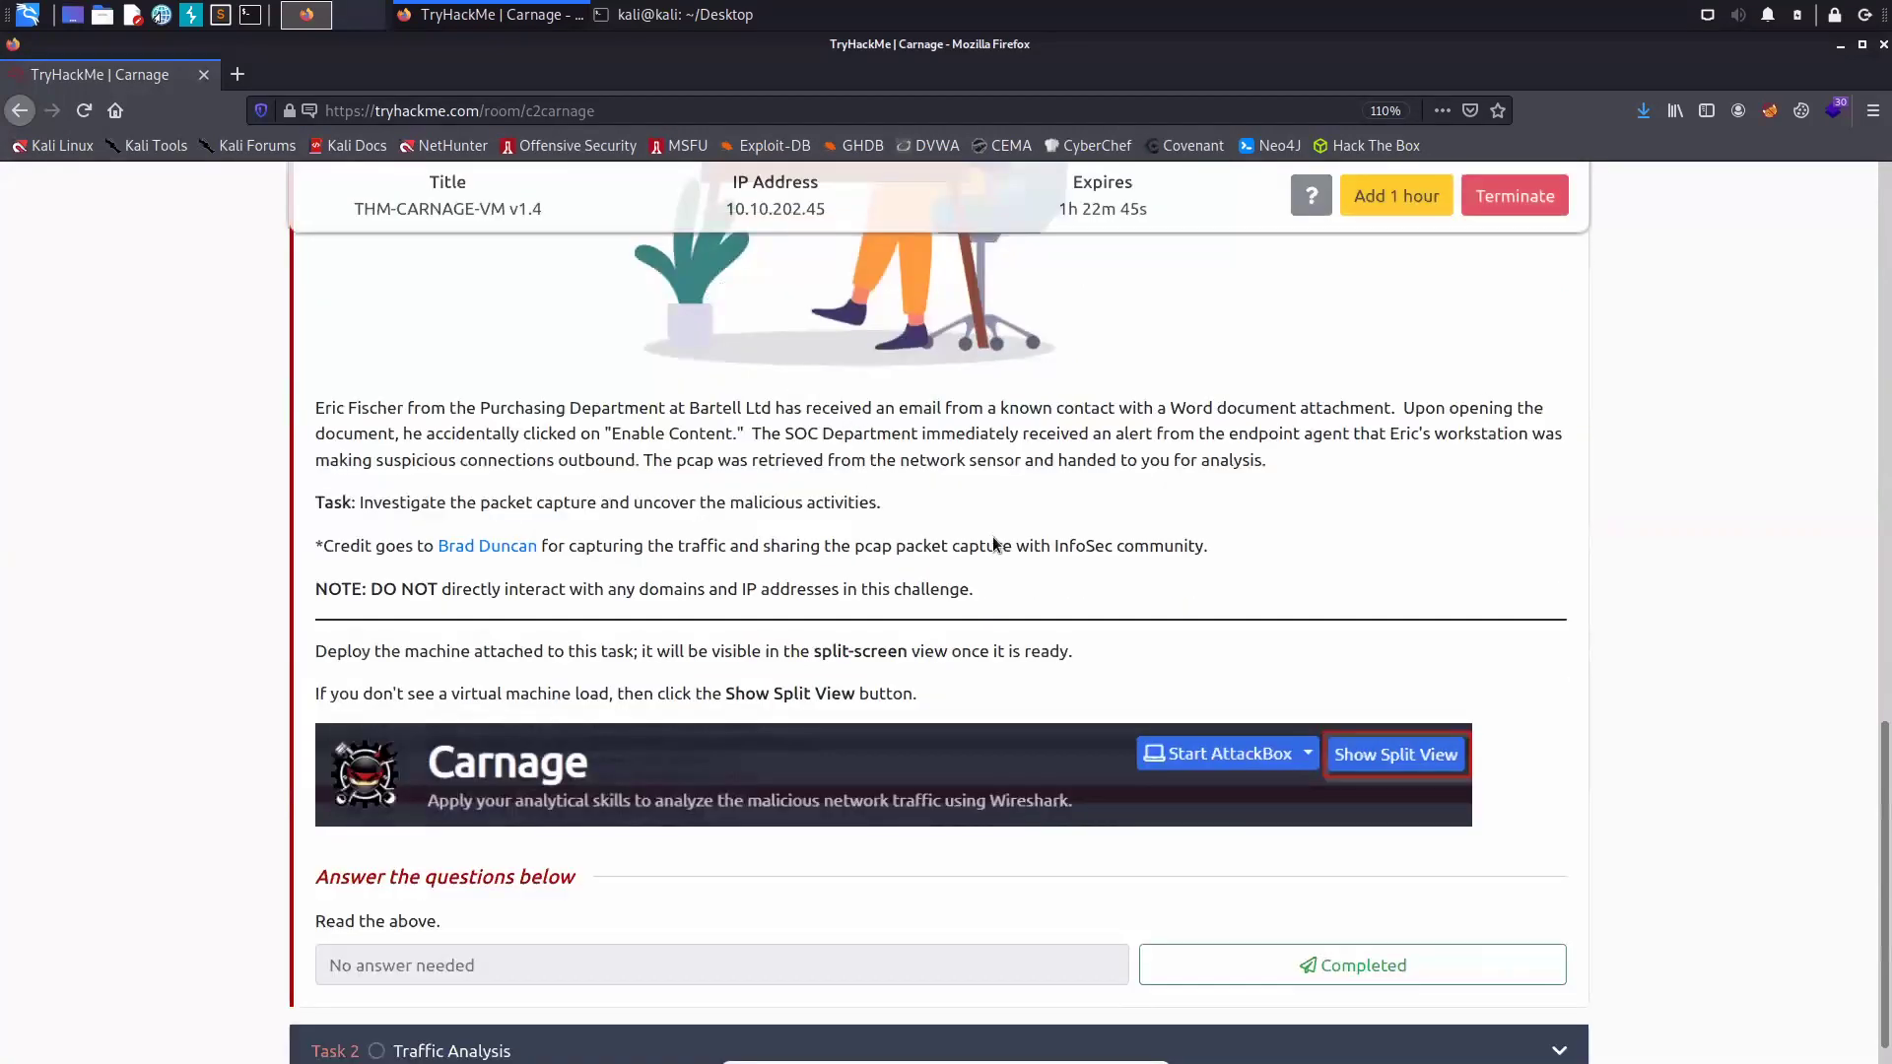
scroll(1263, 509, up, 2)
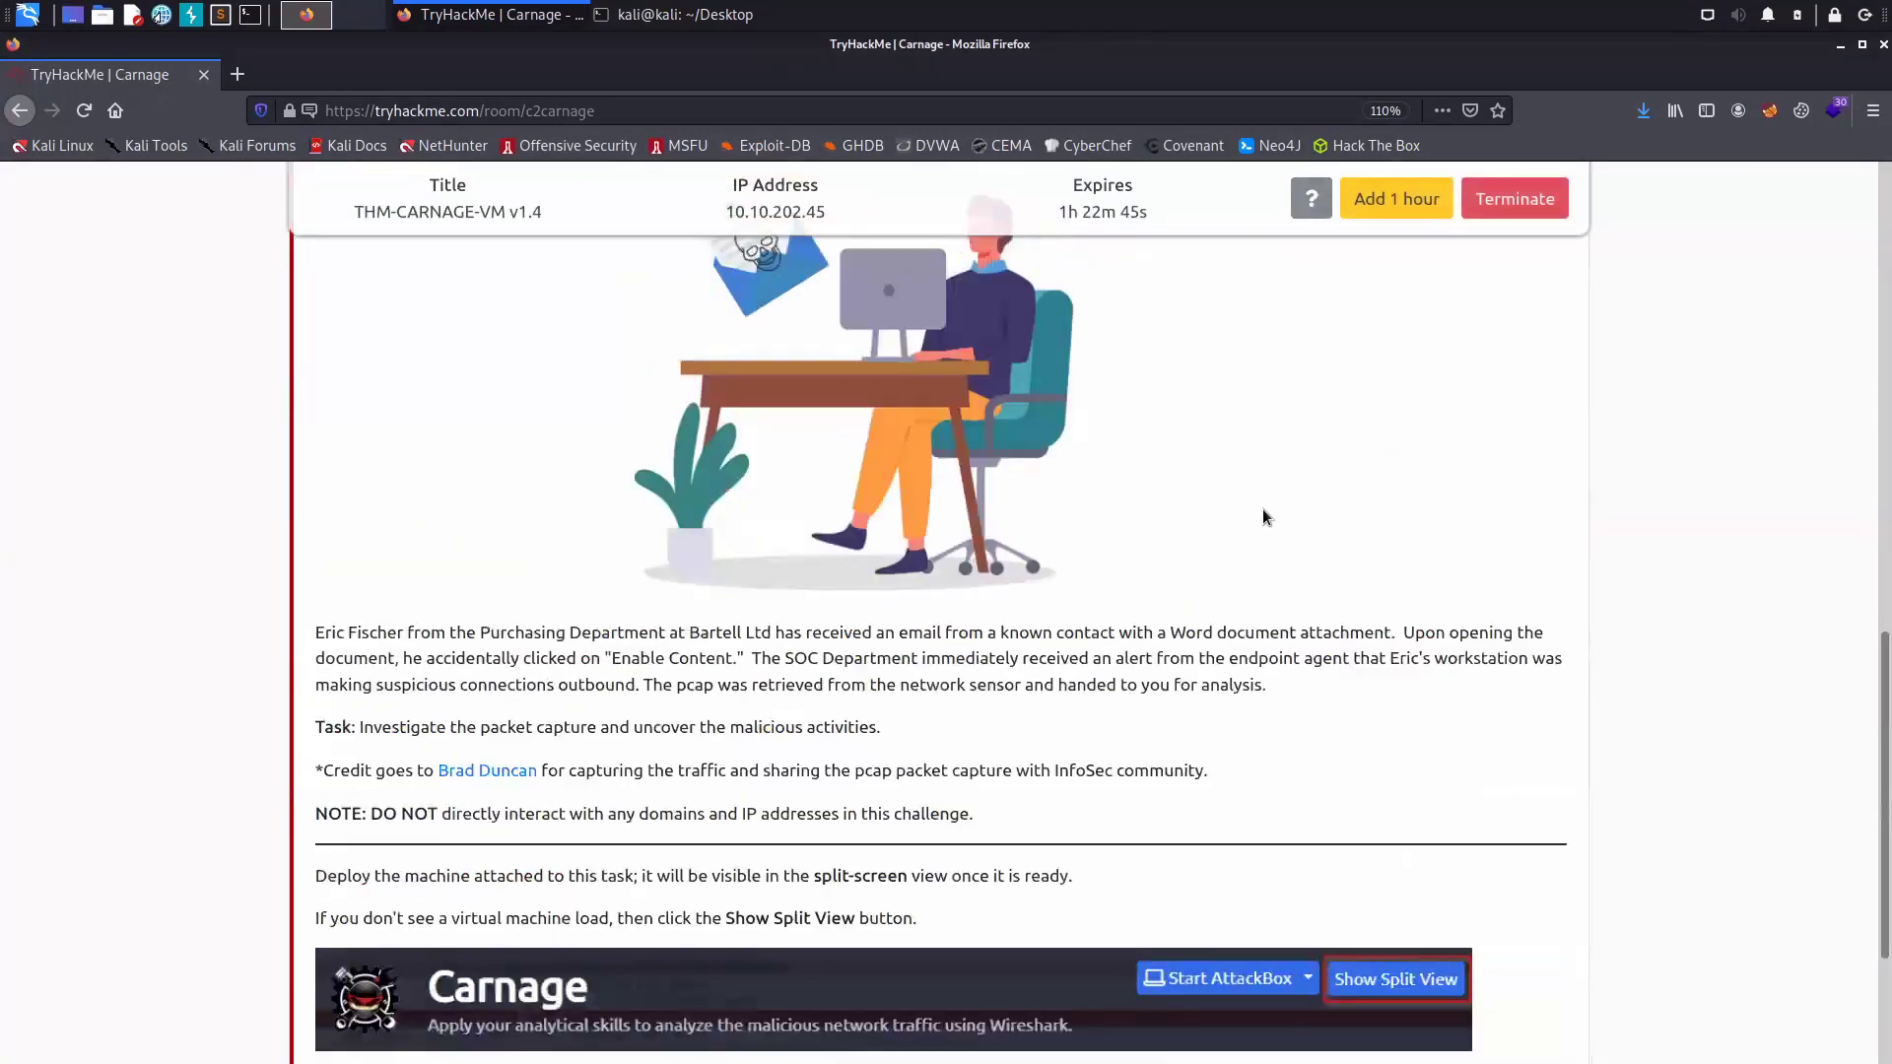
scroll(1263, 516, up, 5)
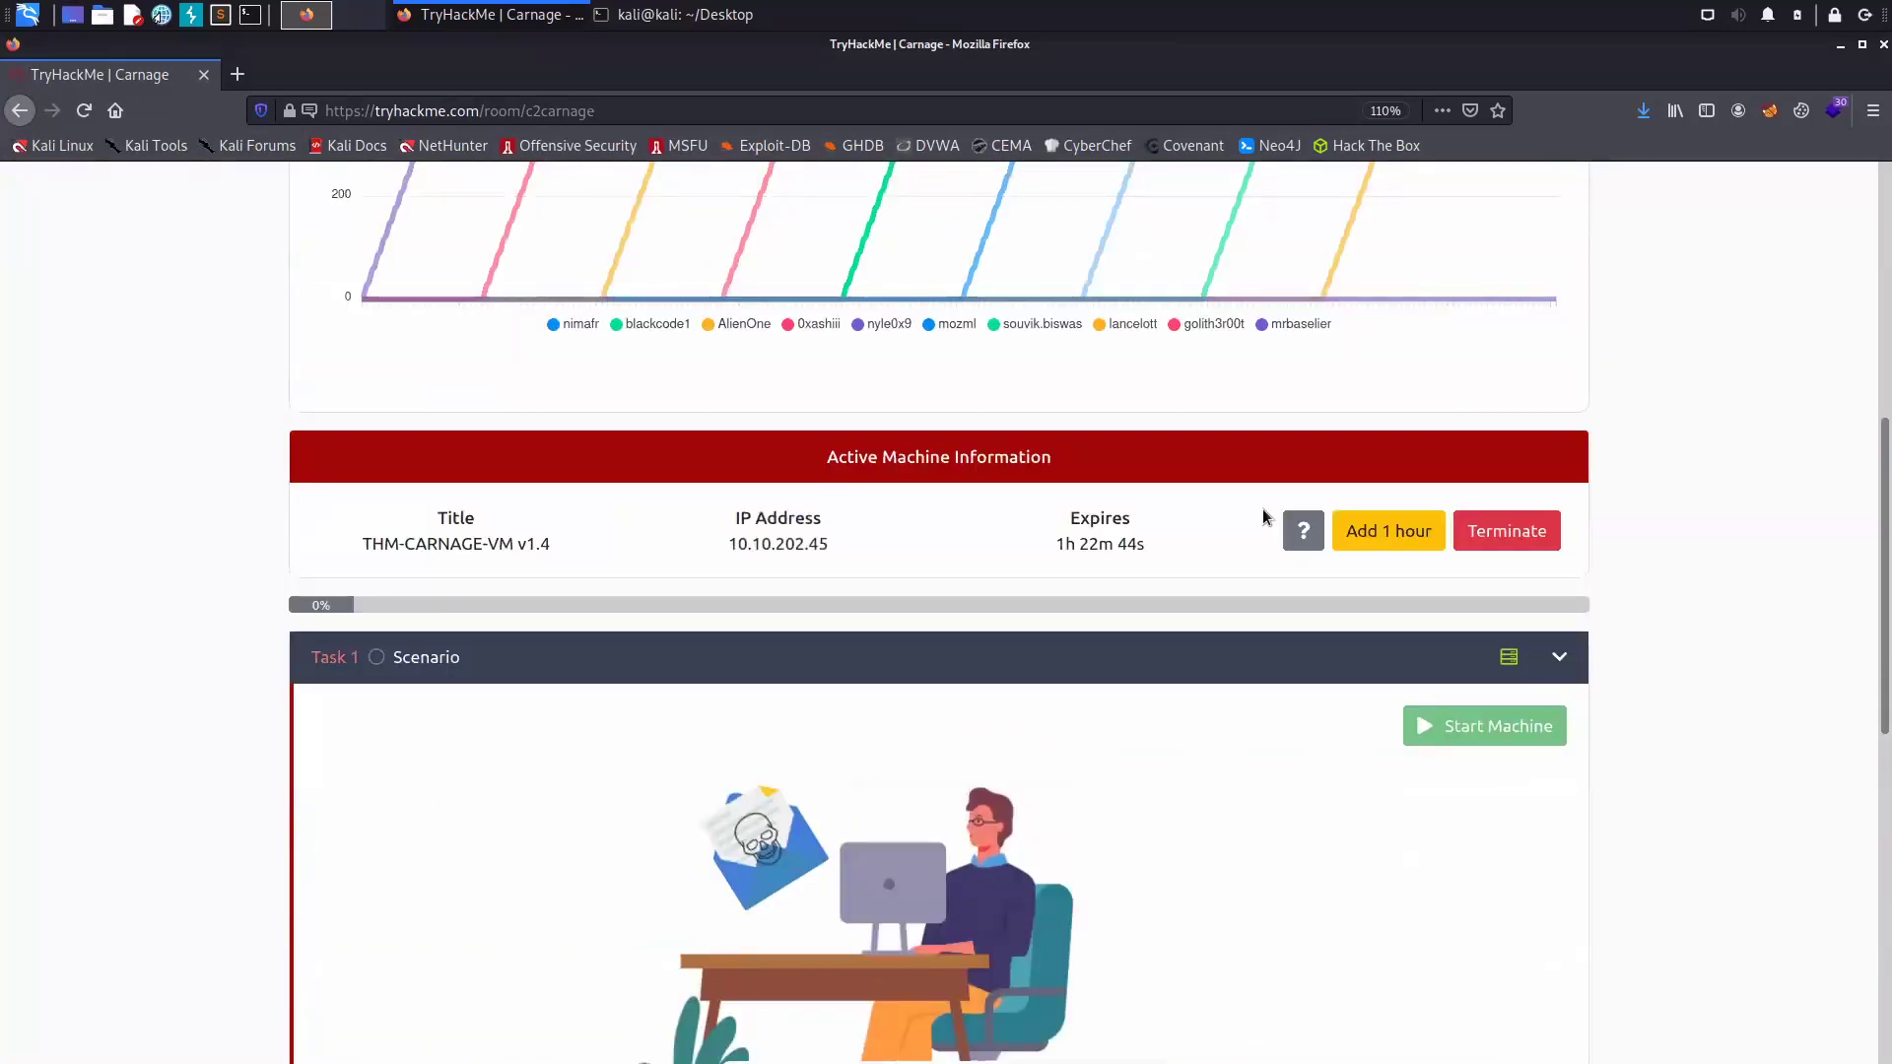
scroll(1265, 517, up, 4)
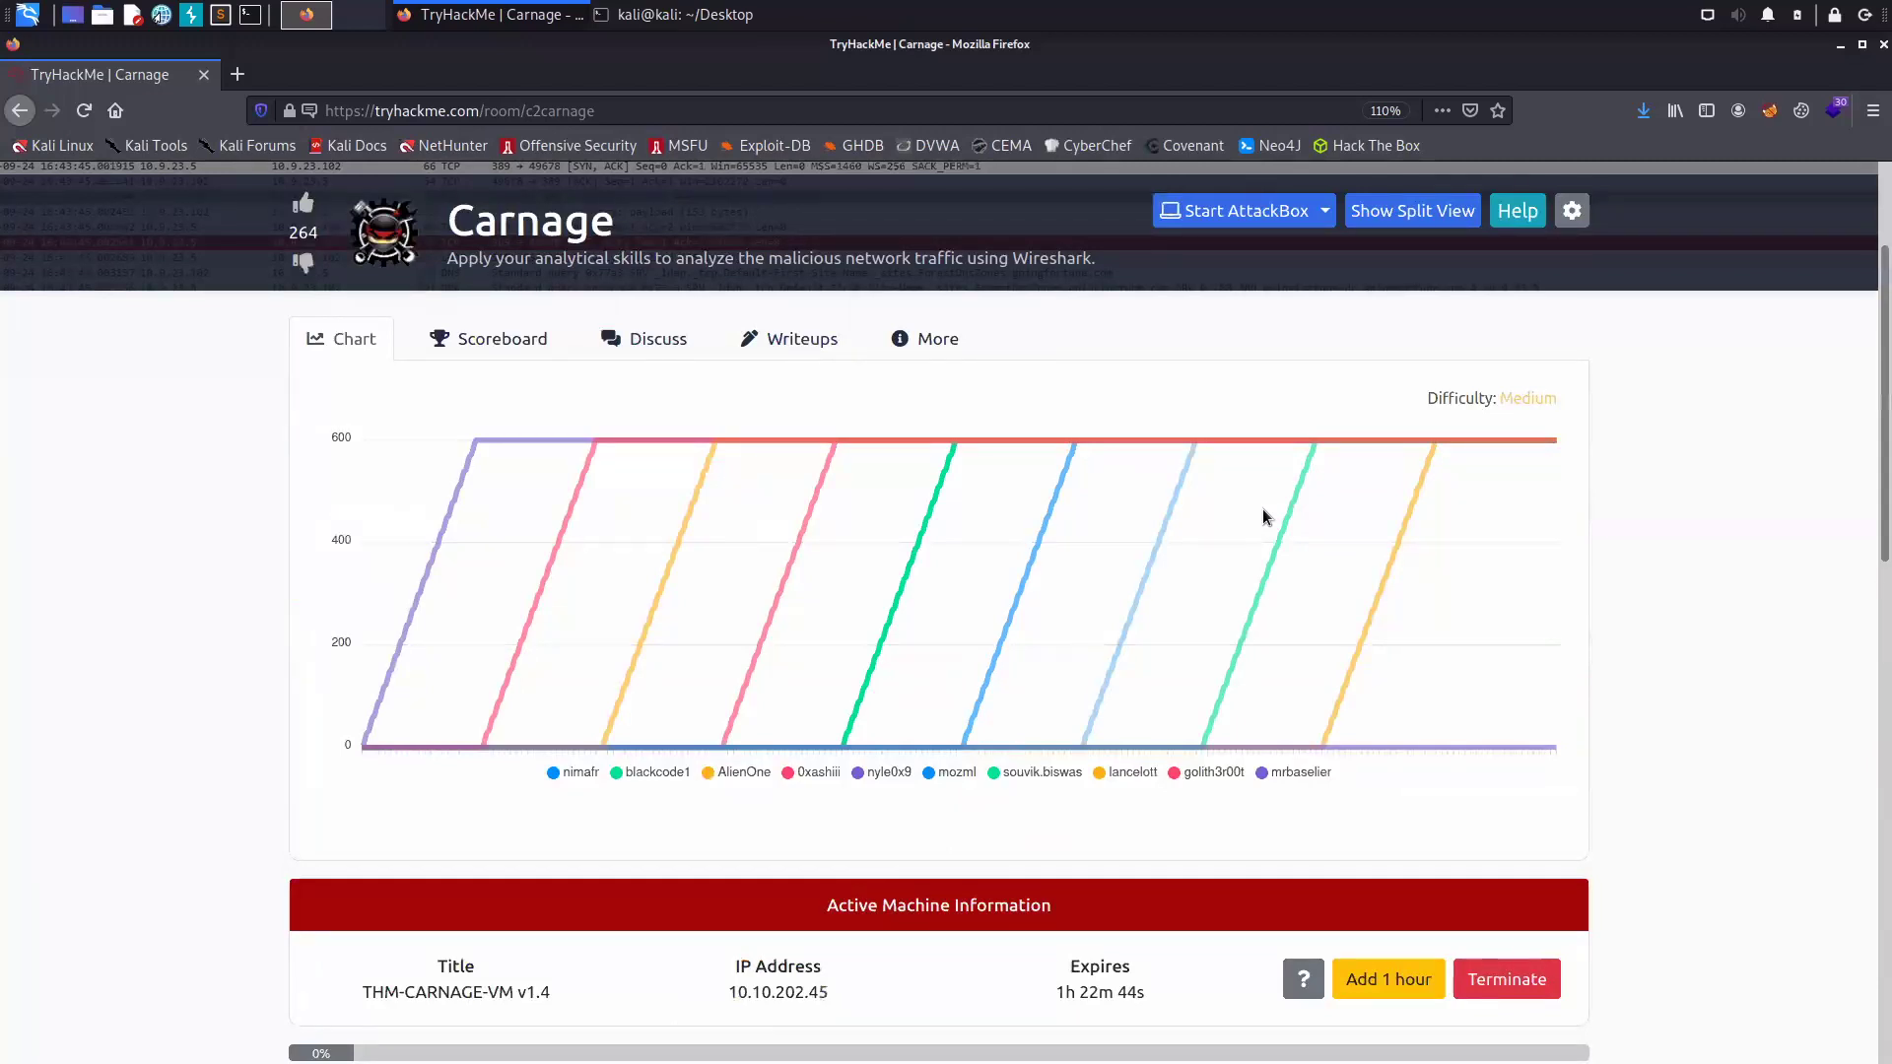
scroll(1264, 513, up, 2)
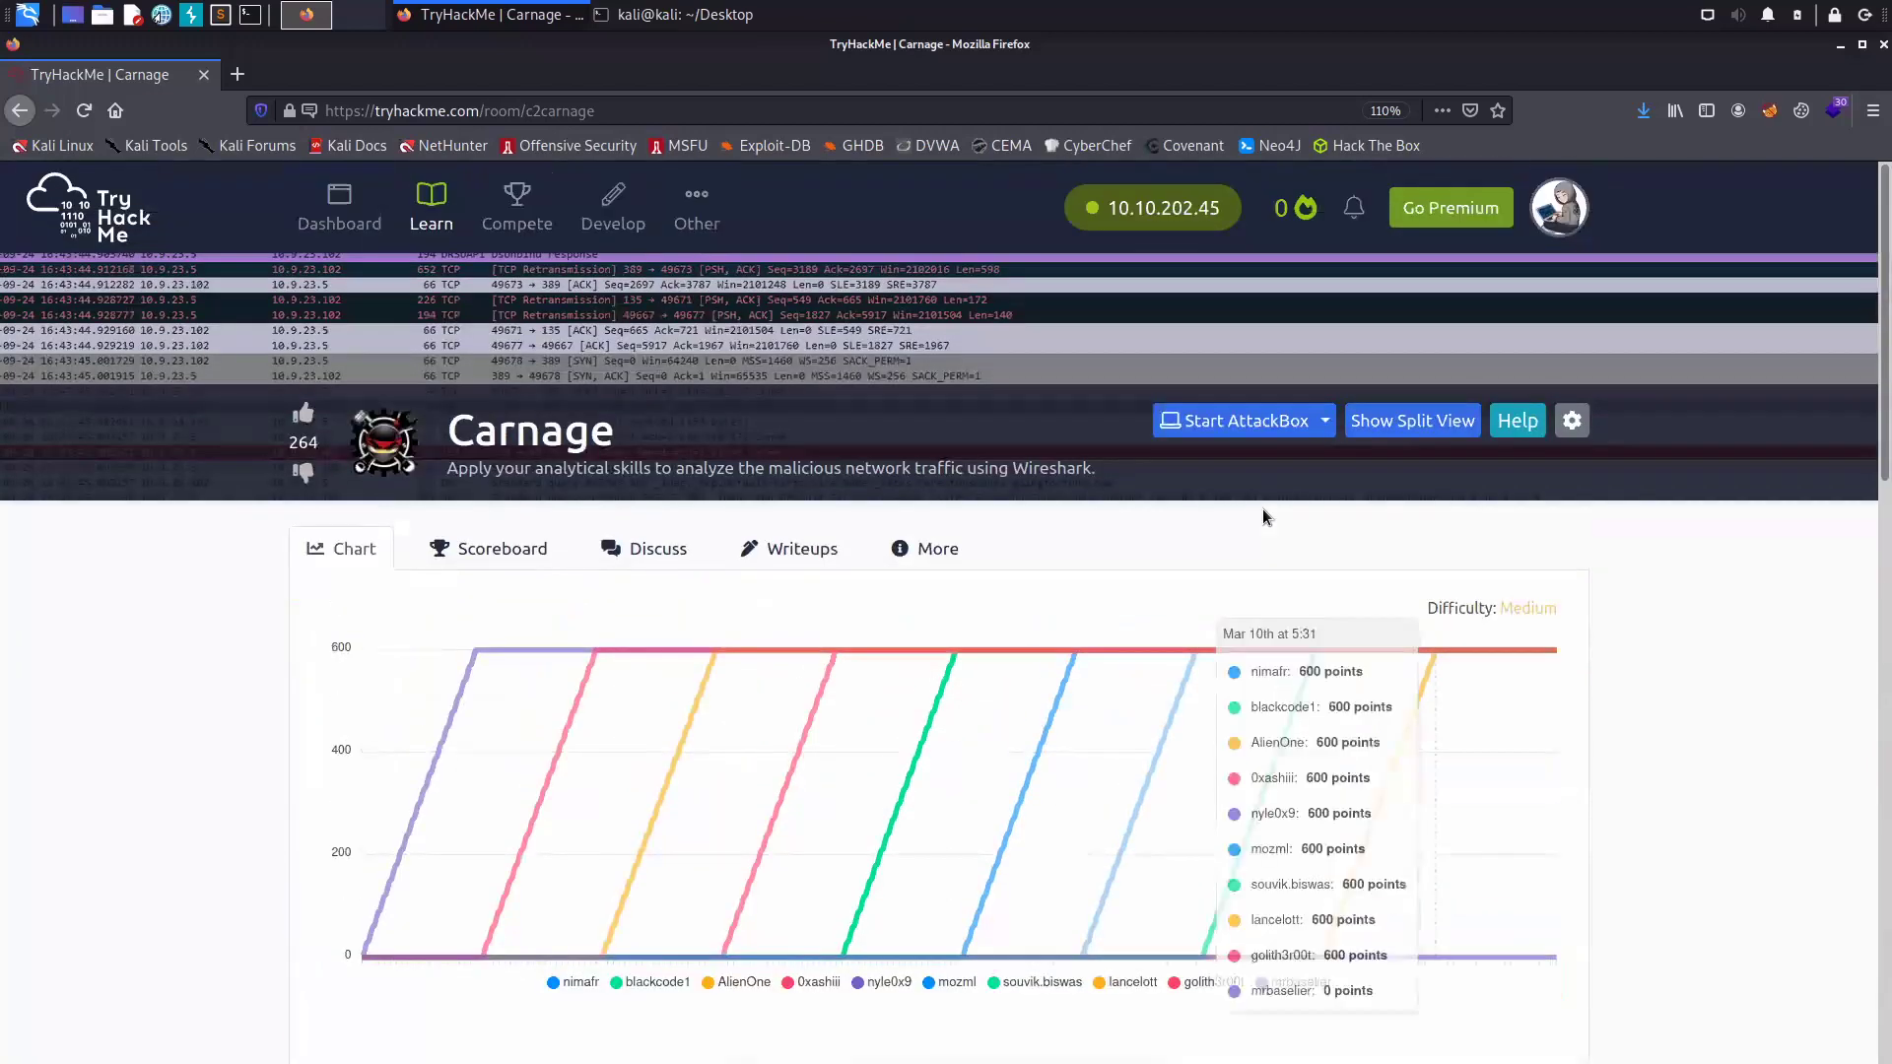
scroll(1264, 512, down, 2)
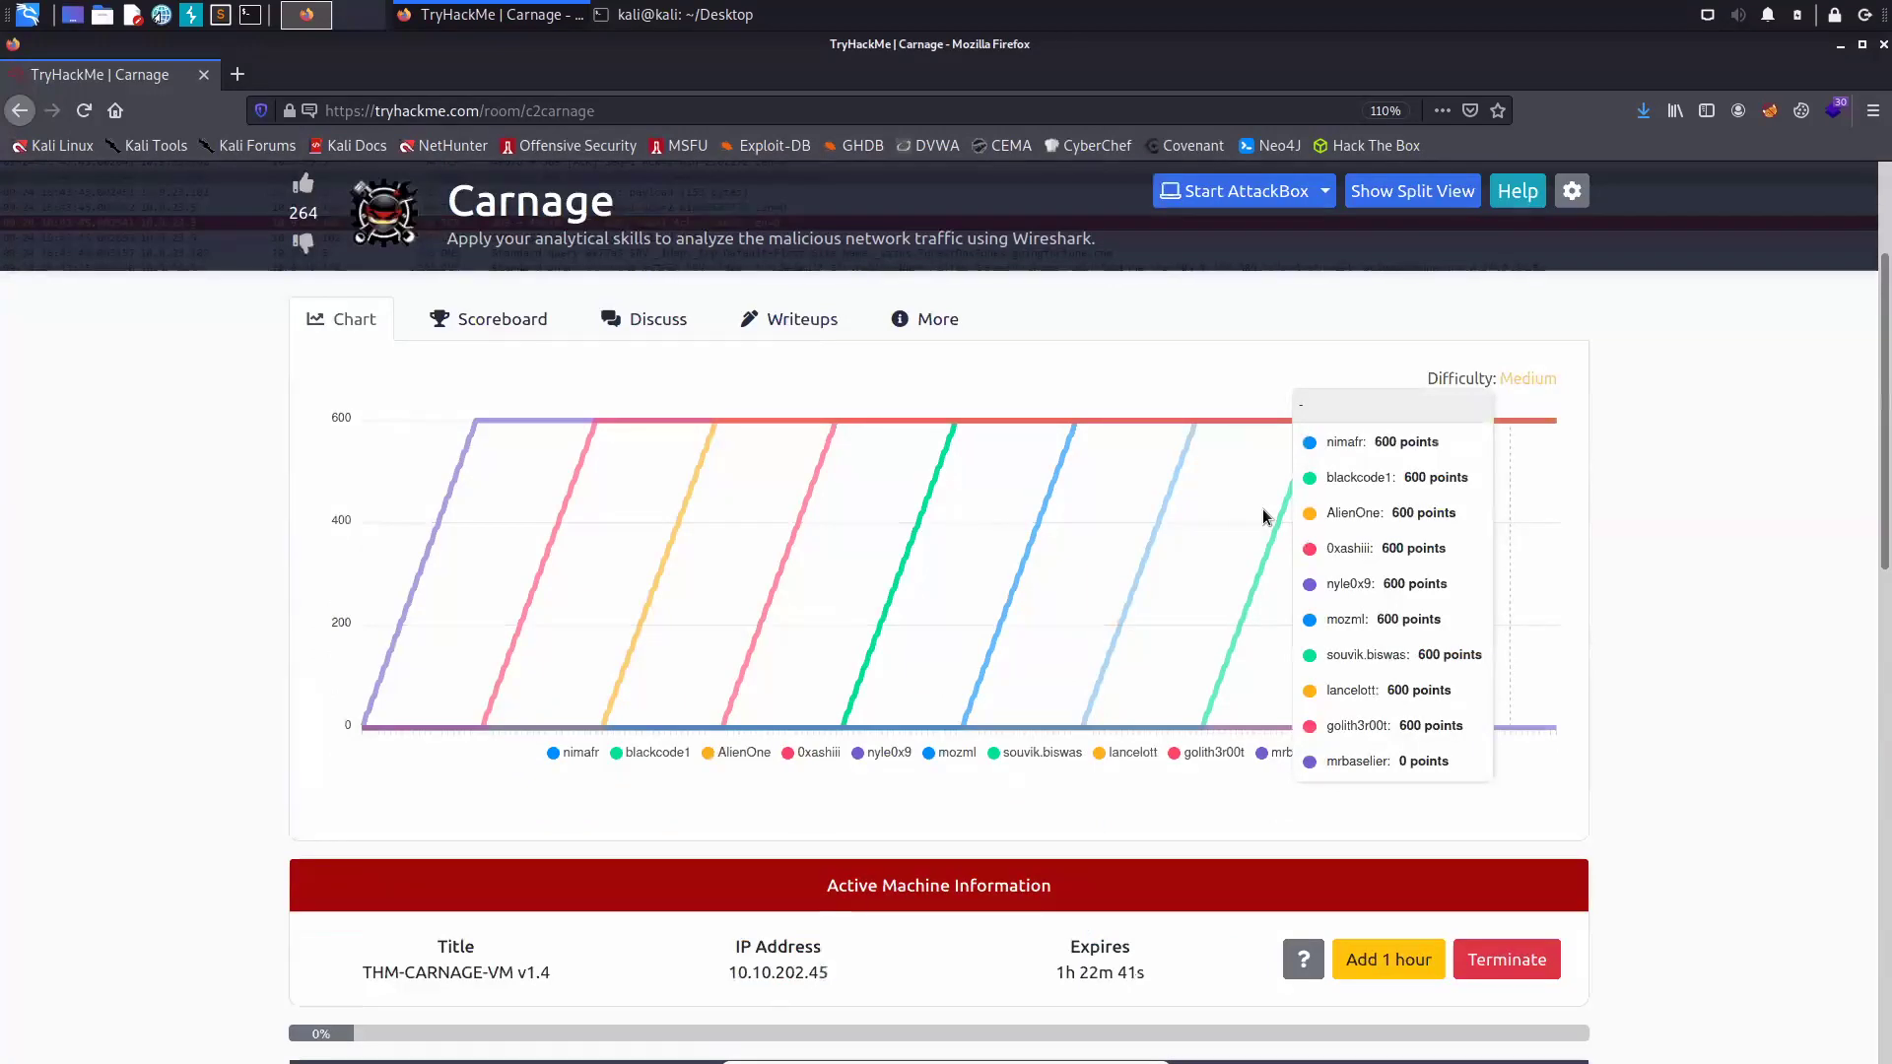
scroll(1266, 515, down, 1)
scroll(1266, 516, down, 4)
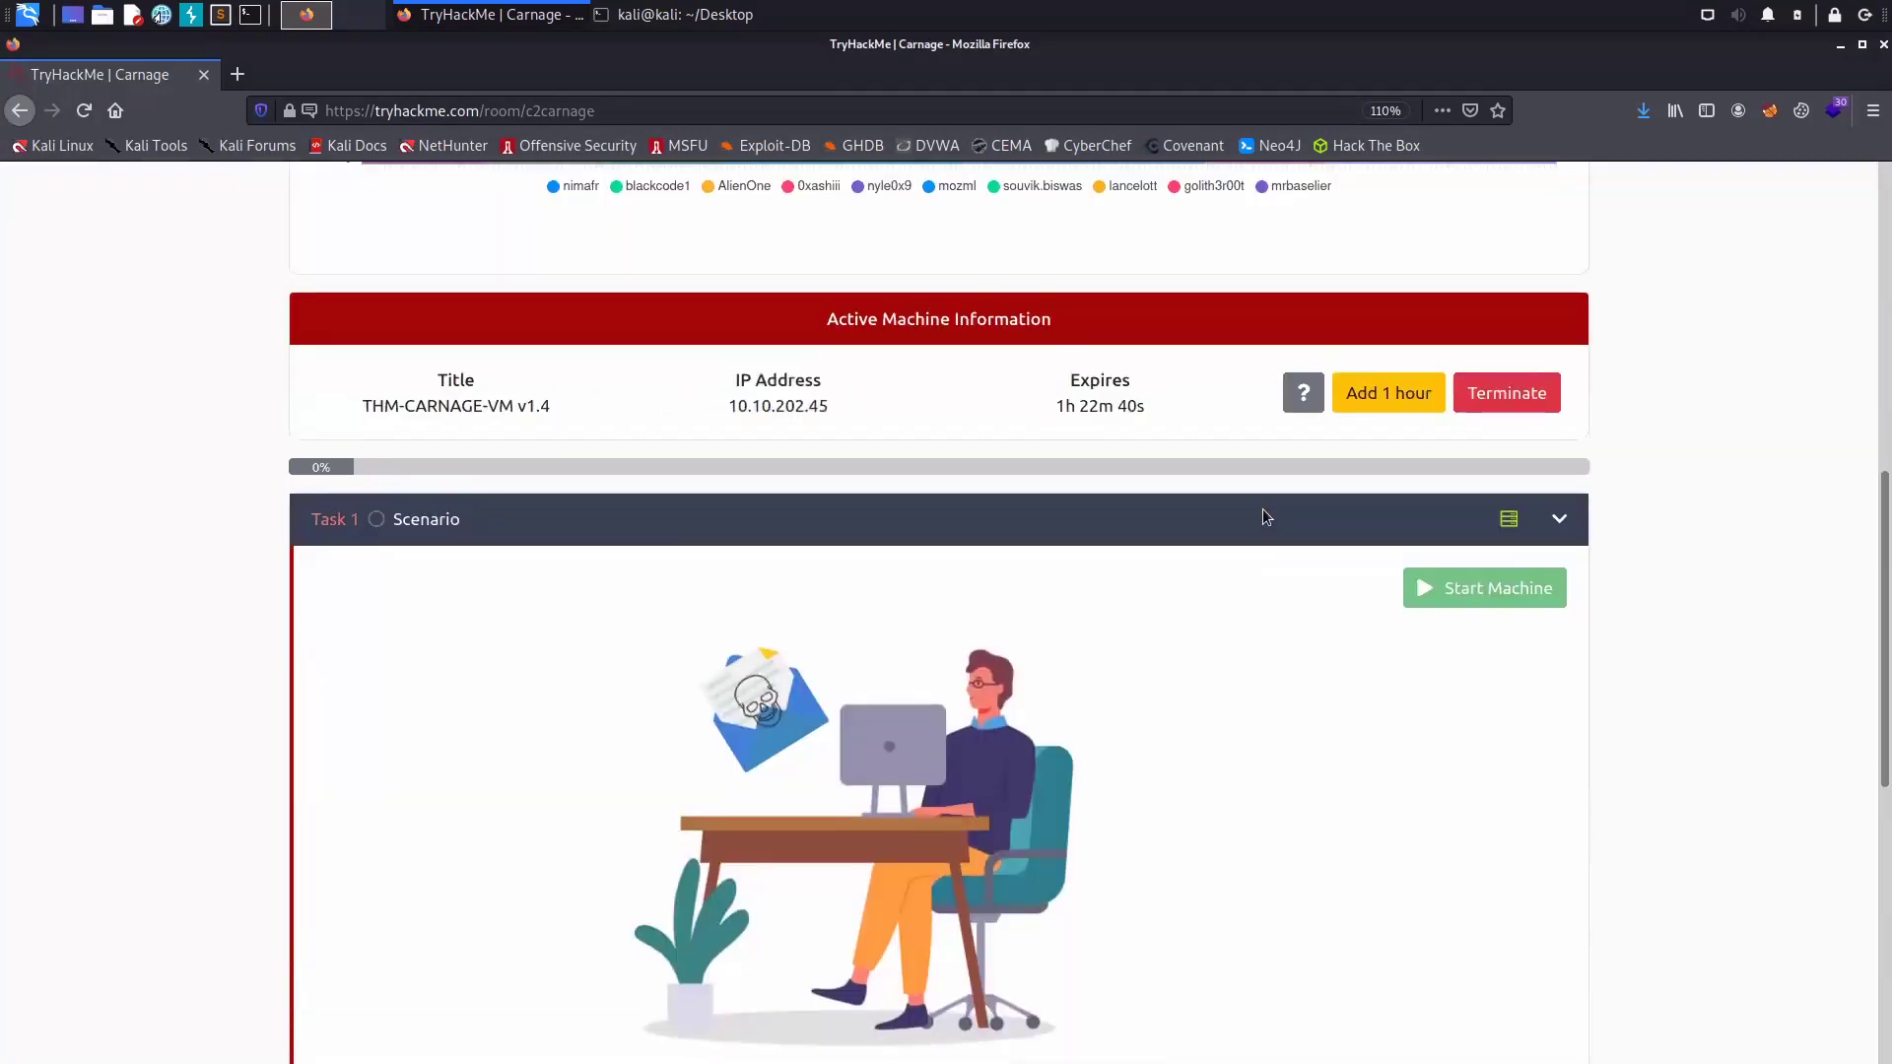
scroll(1263, 517, down, 6)
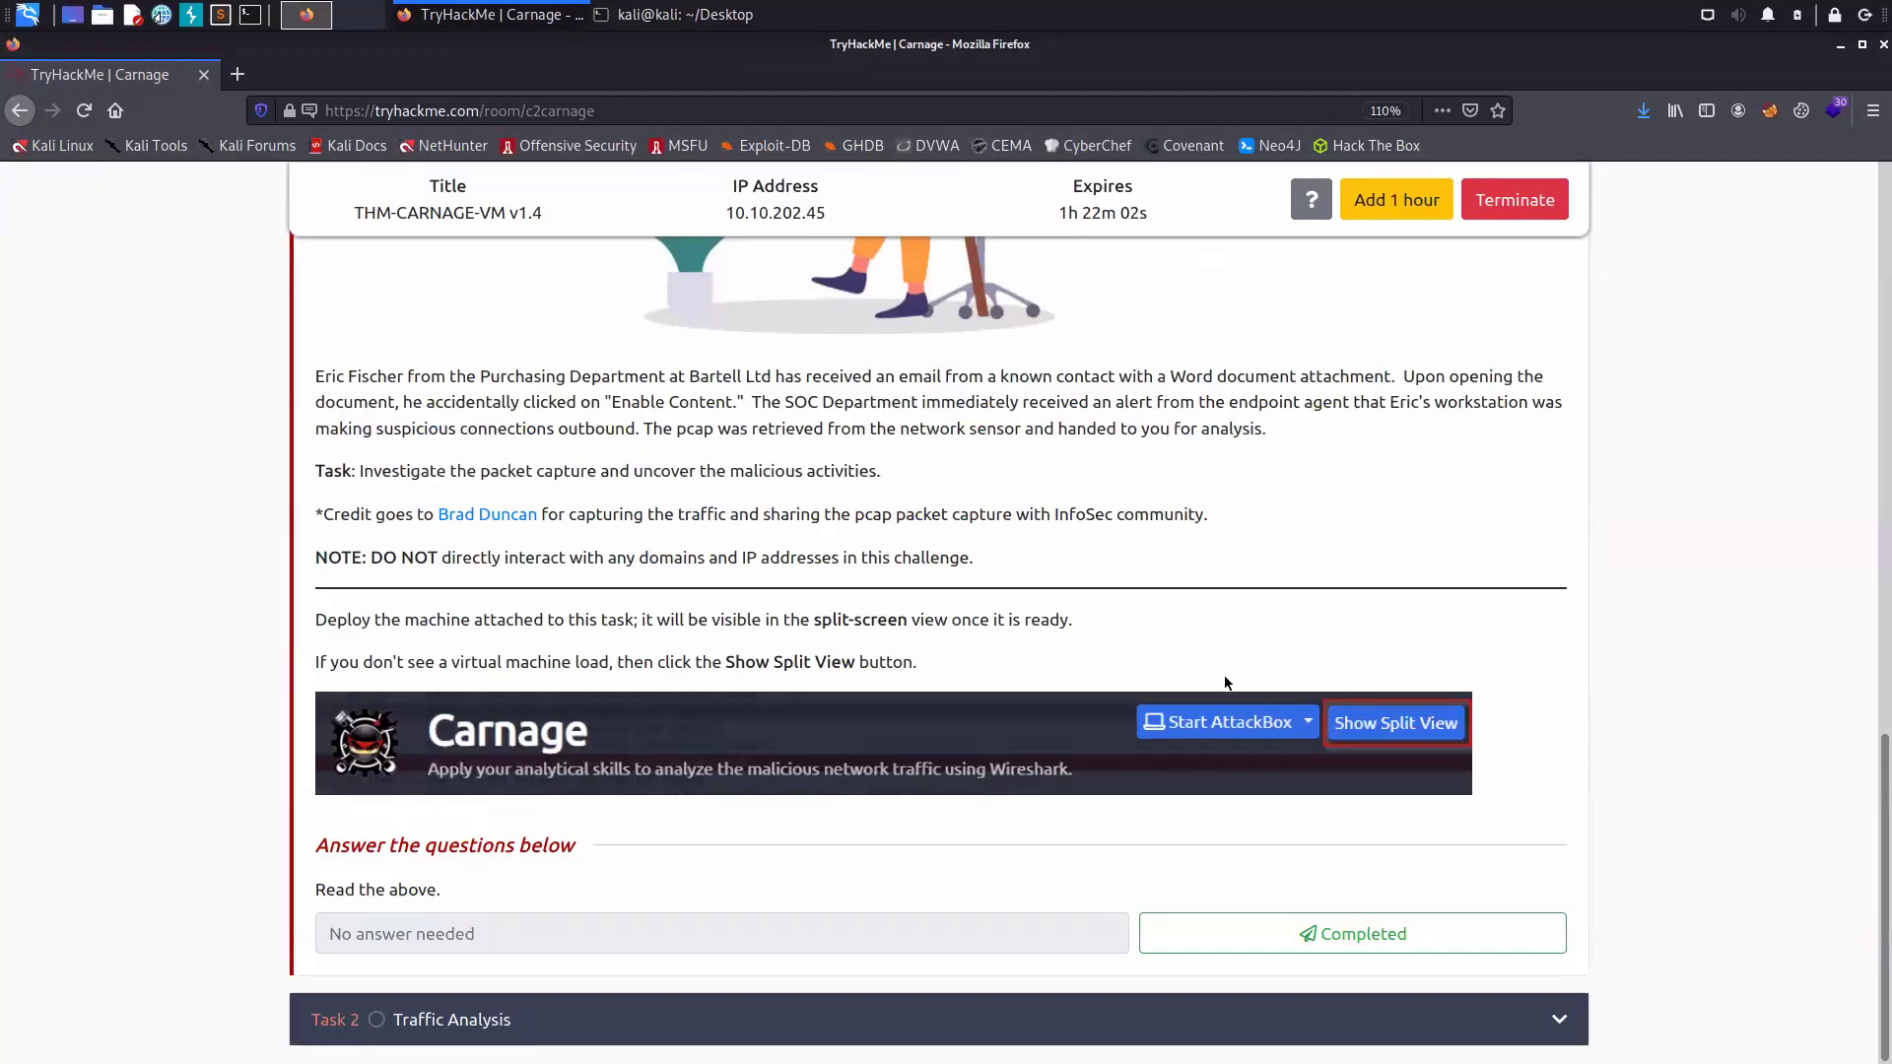
- Mark Task 1 Scenario as completed, then review the Task 2 questions and return to the top
click(1325, 933)
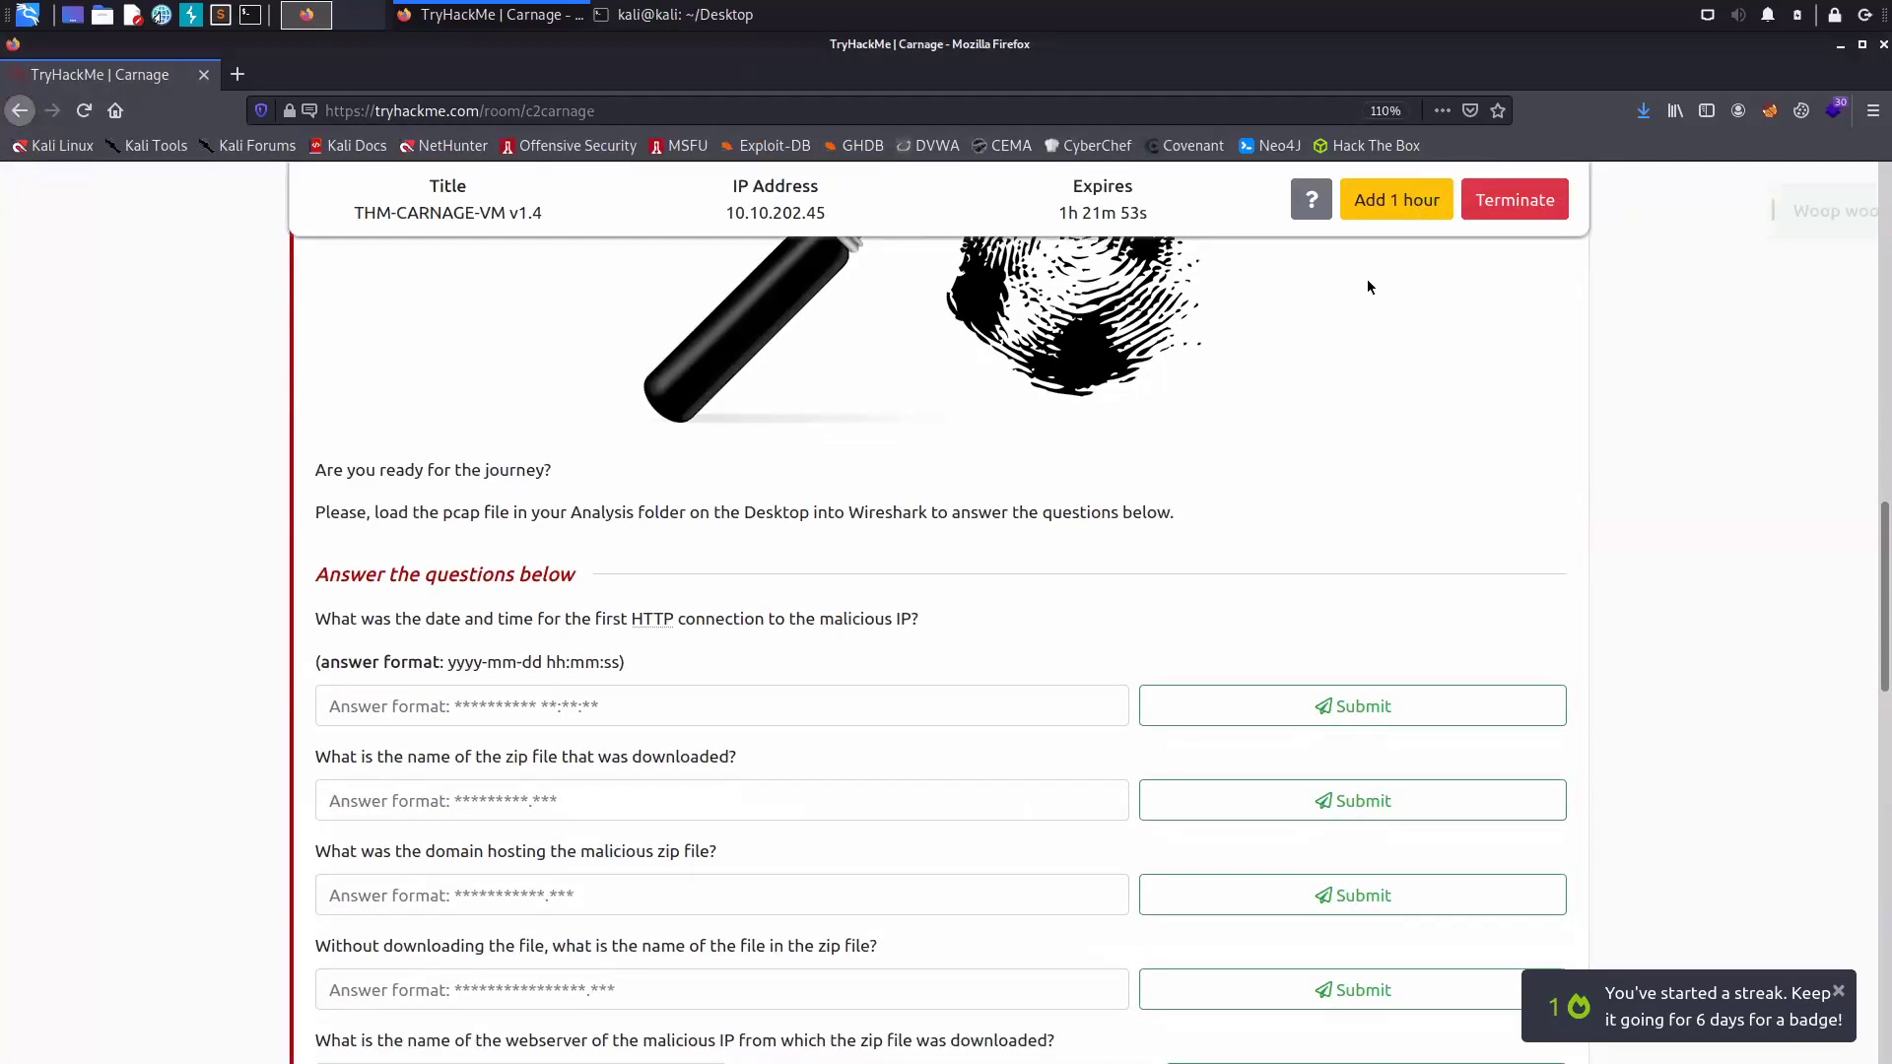
scroll(1365, 305, down, 4)
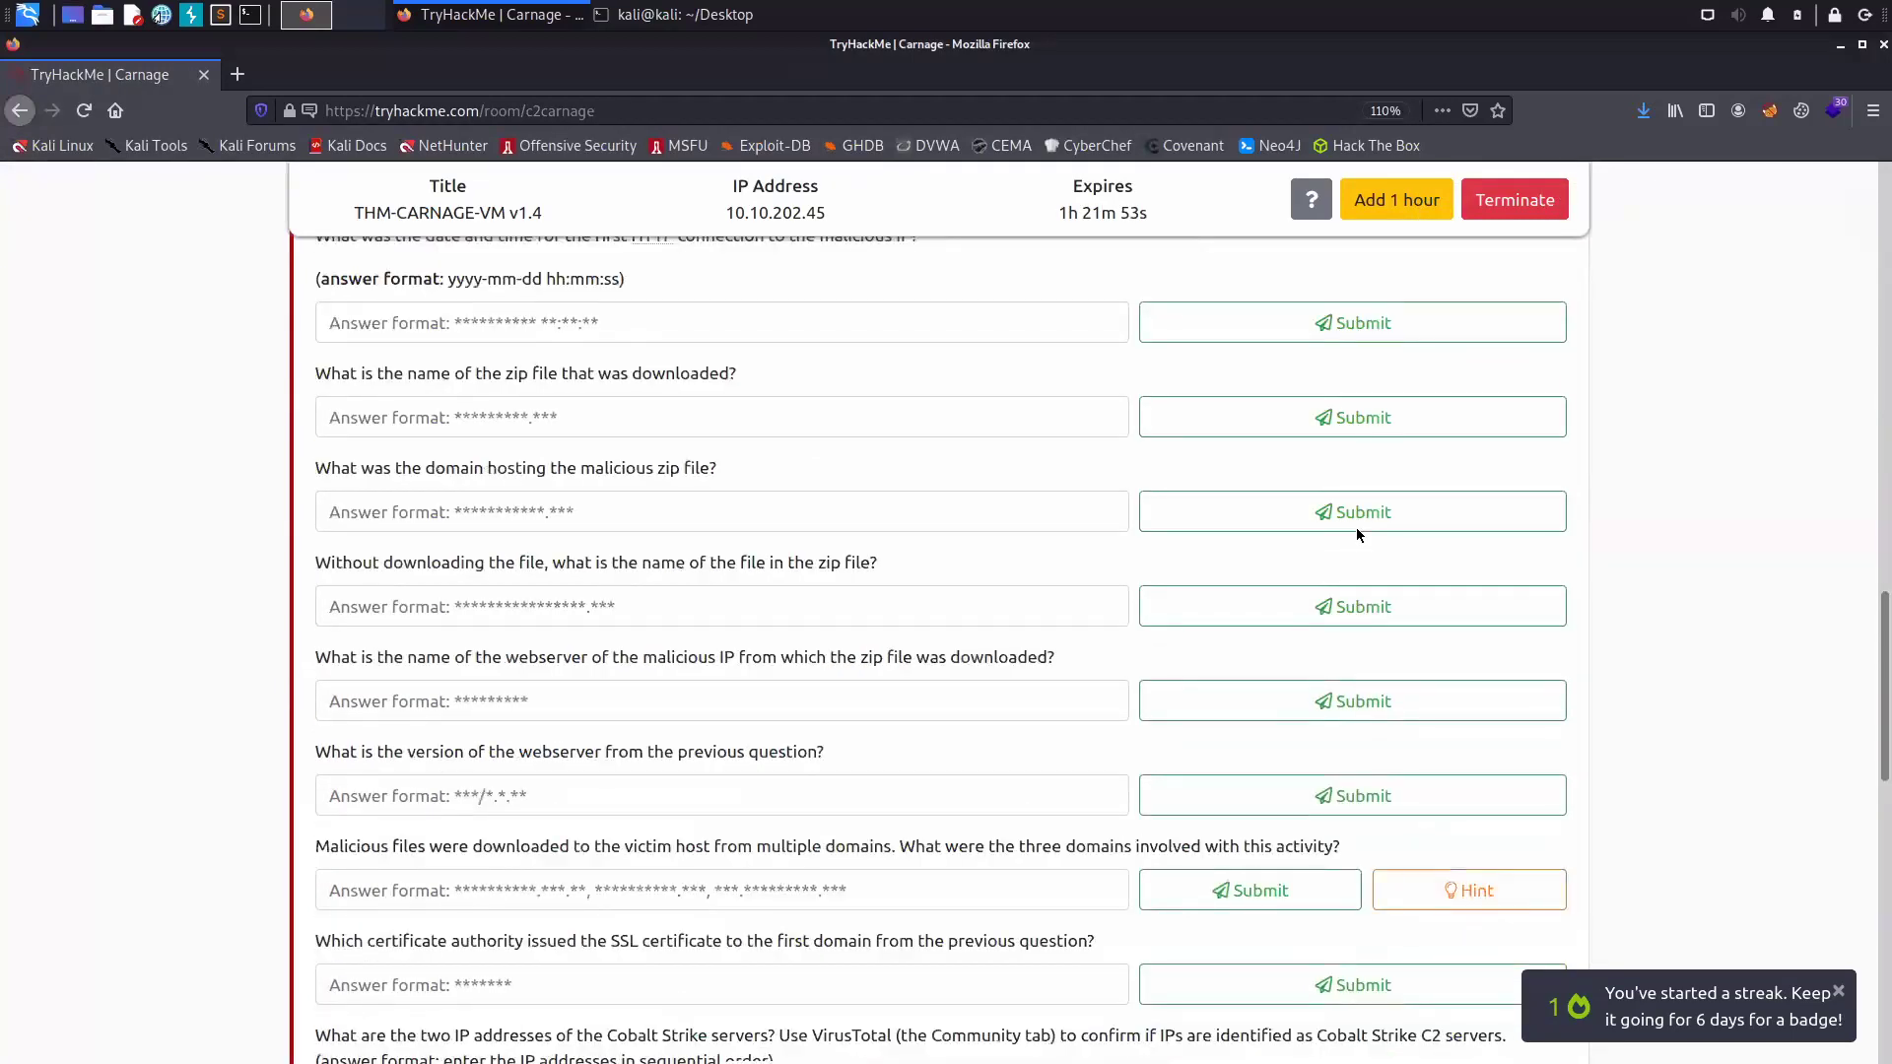
scroll(1409, 473, down, 2)
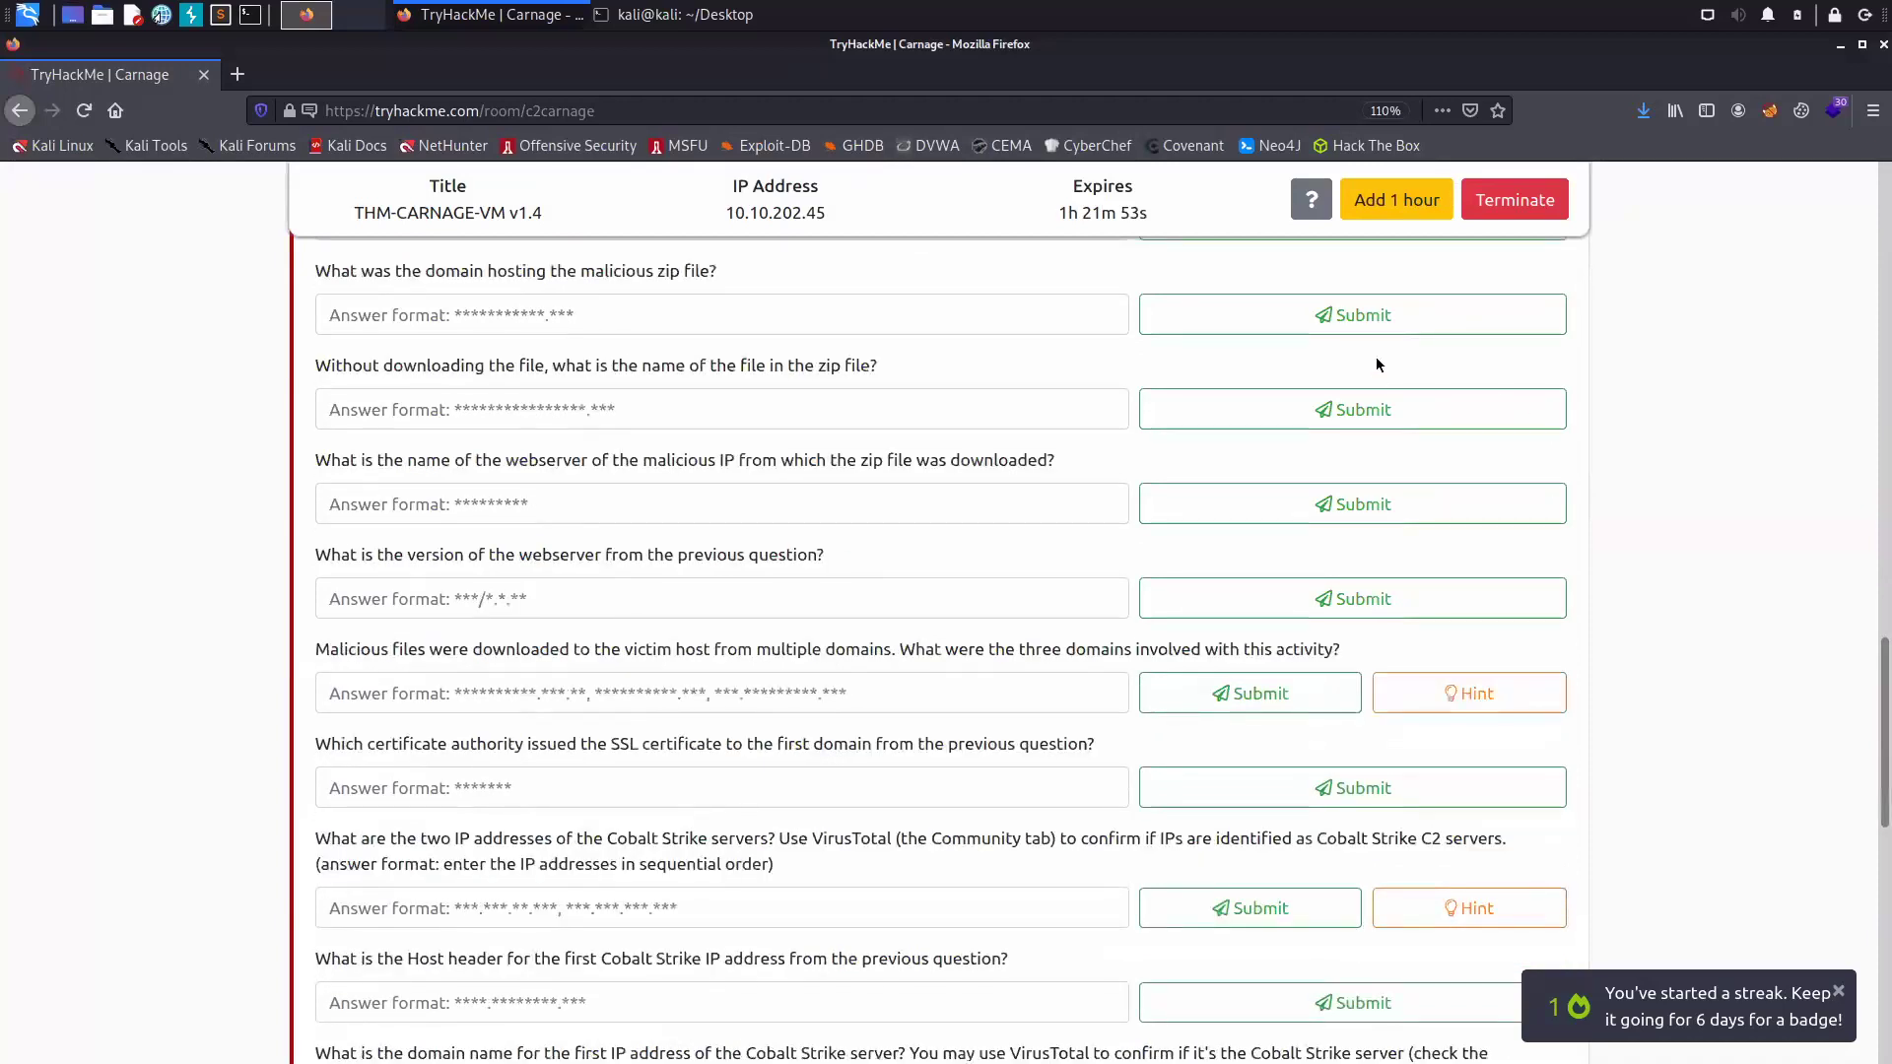
scroll(1386, 268, down, 1)
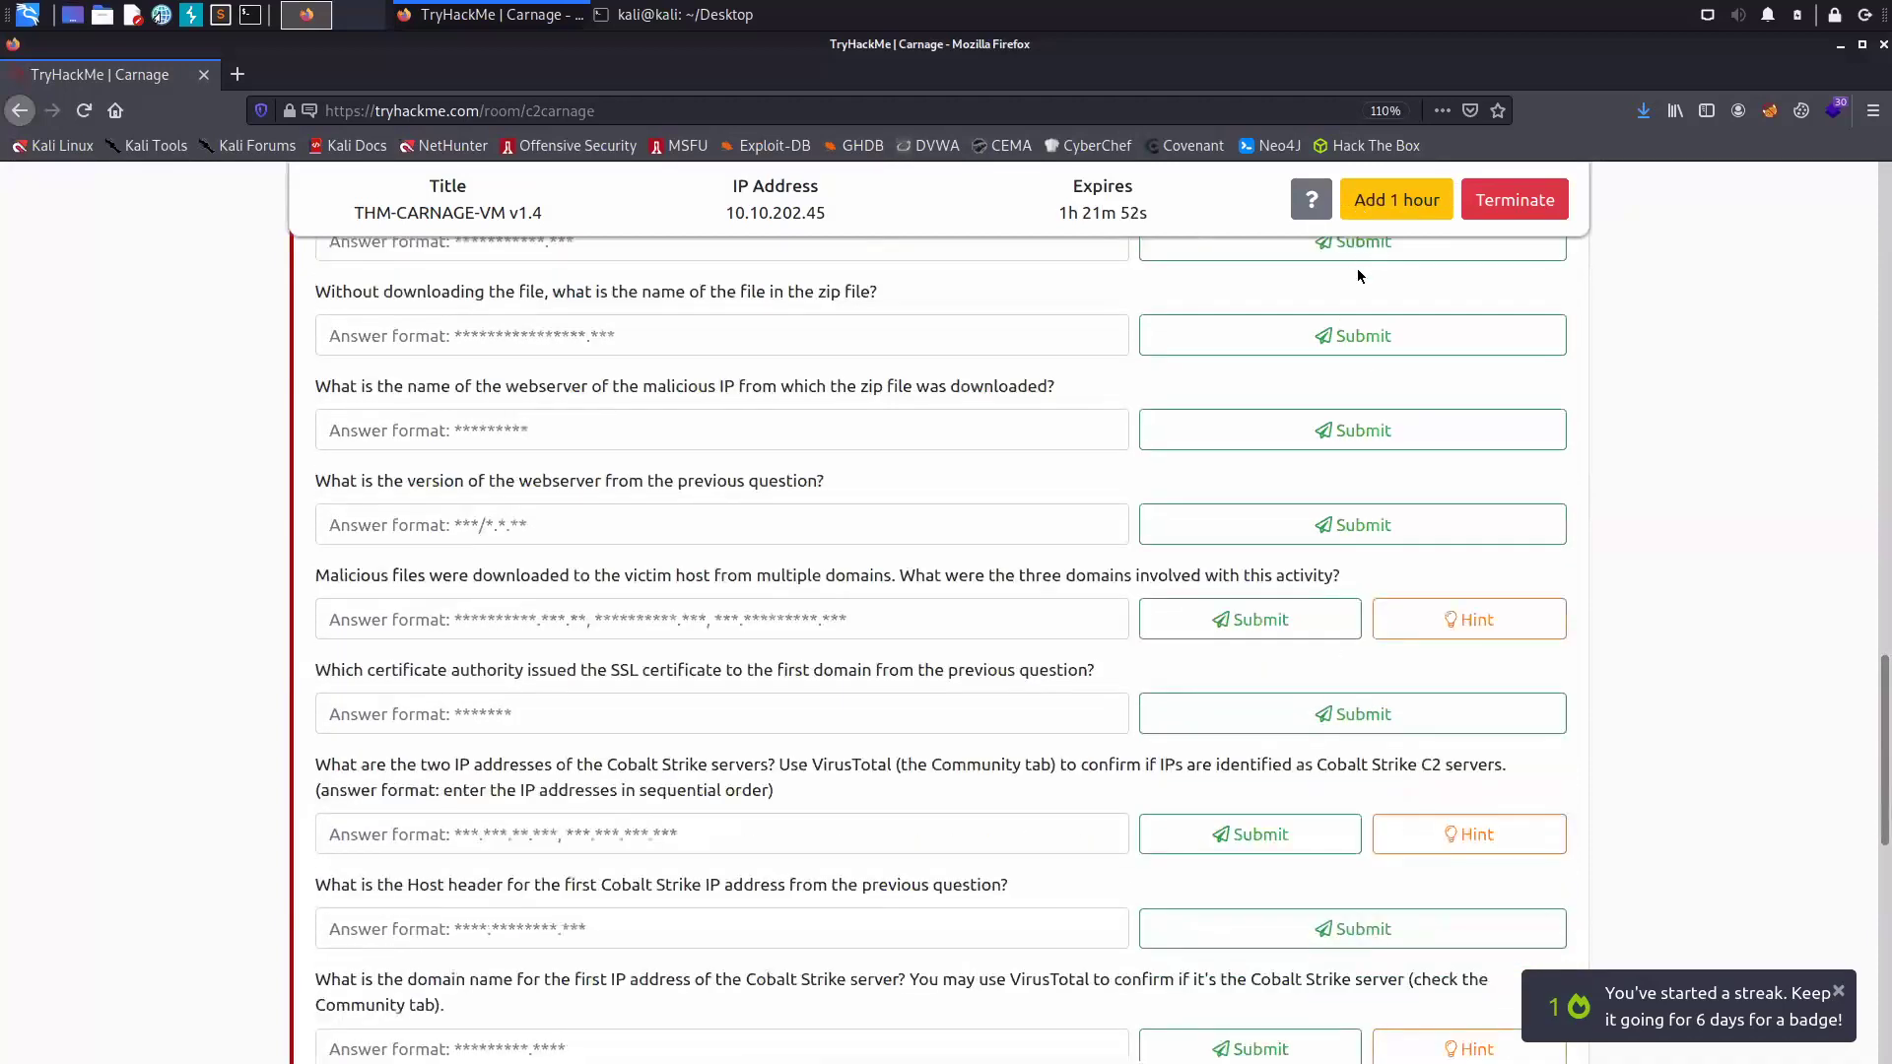
scroll(1356, 252, down, 3)
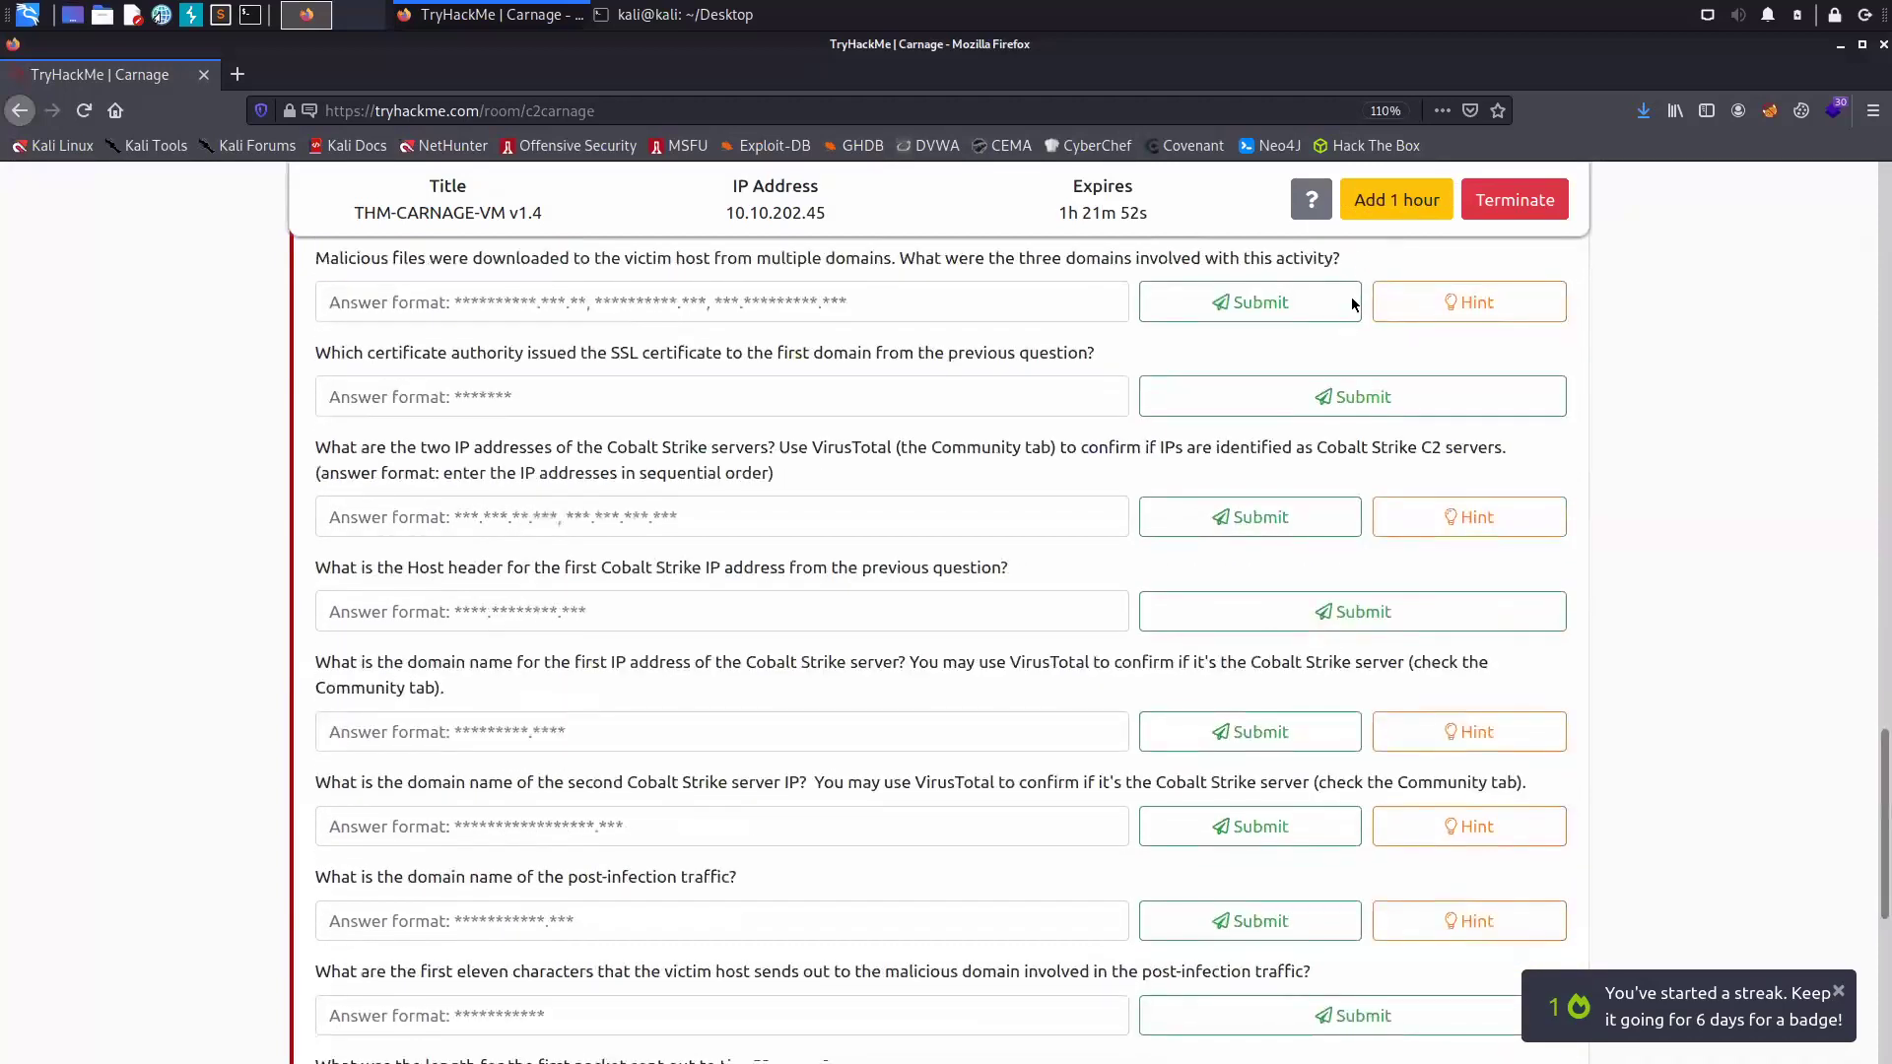
scroll(1404, 535, down, 3)
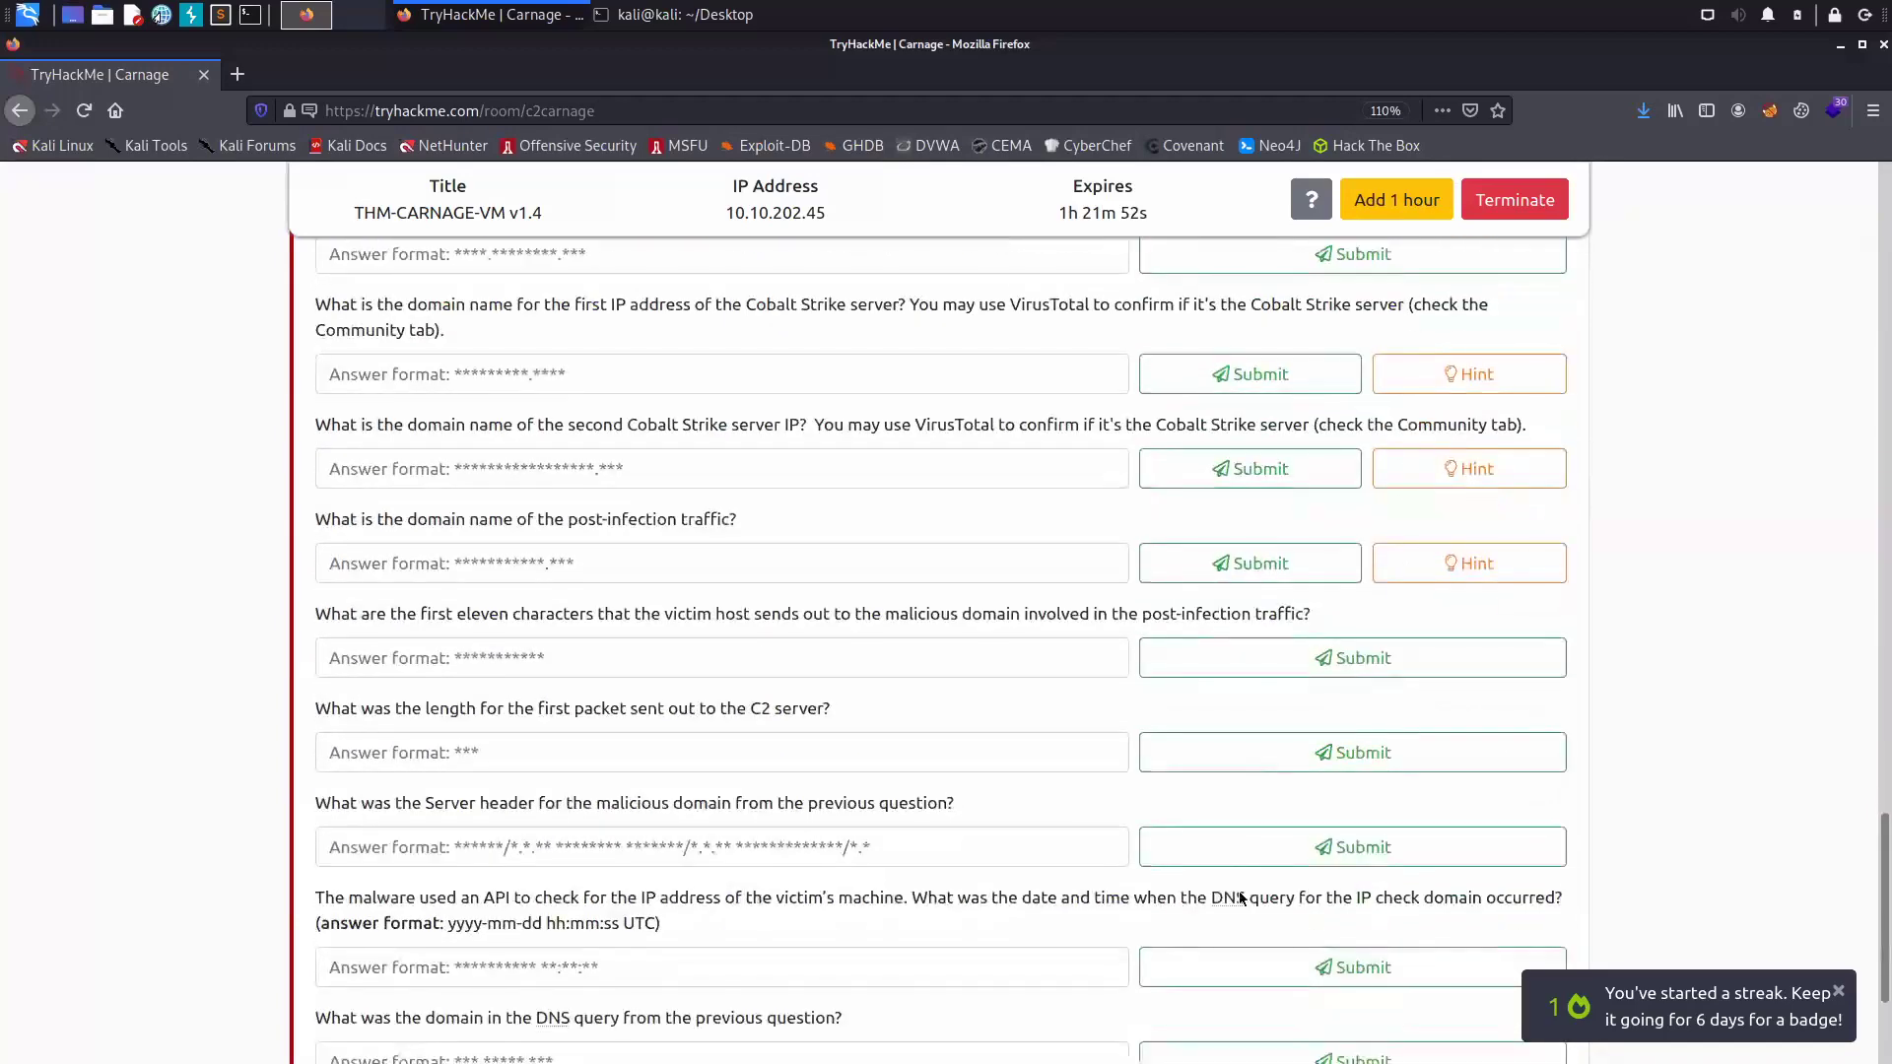
scroll(1240, 900, down, 2)
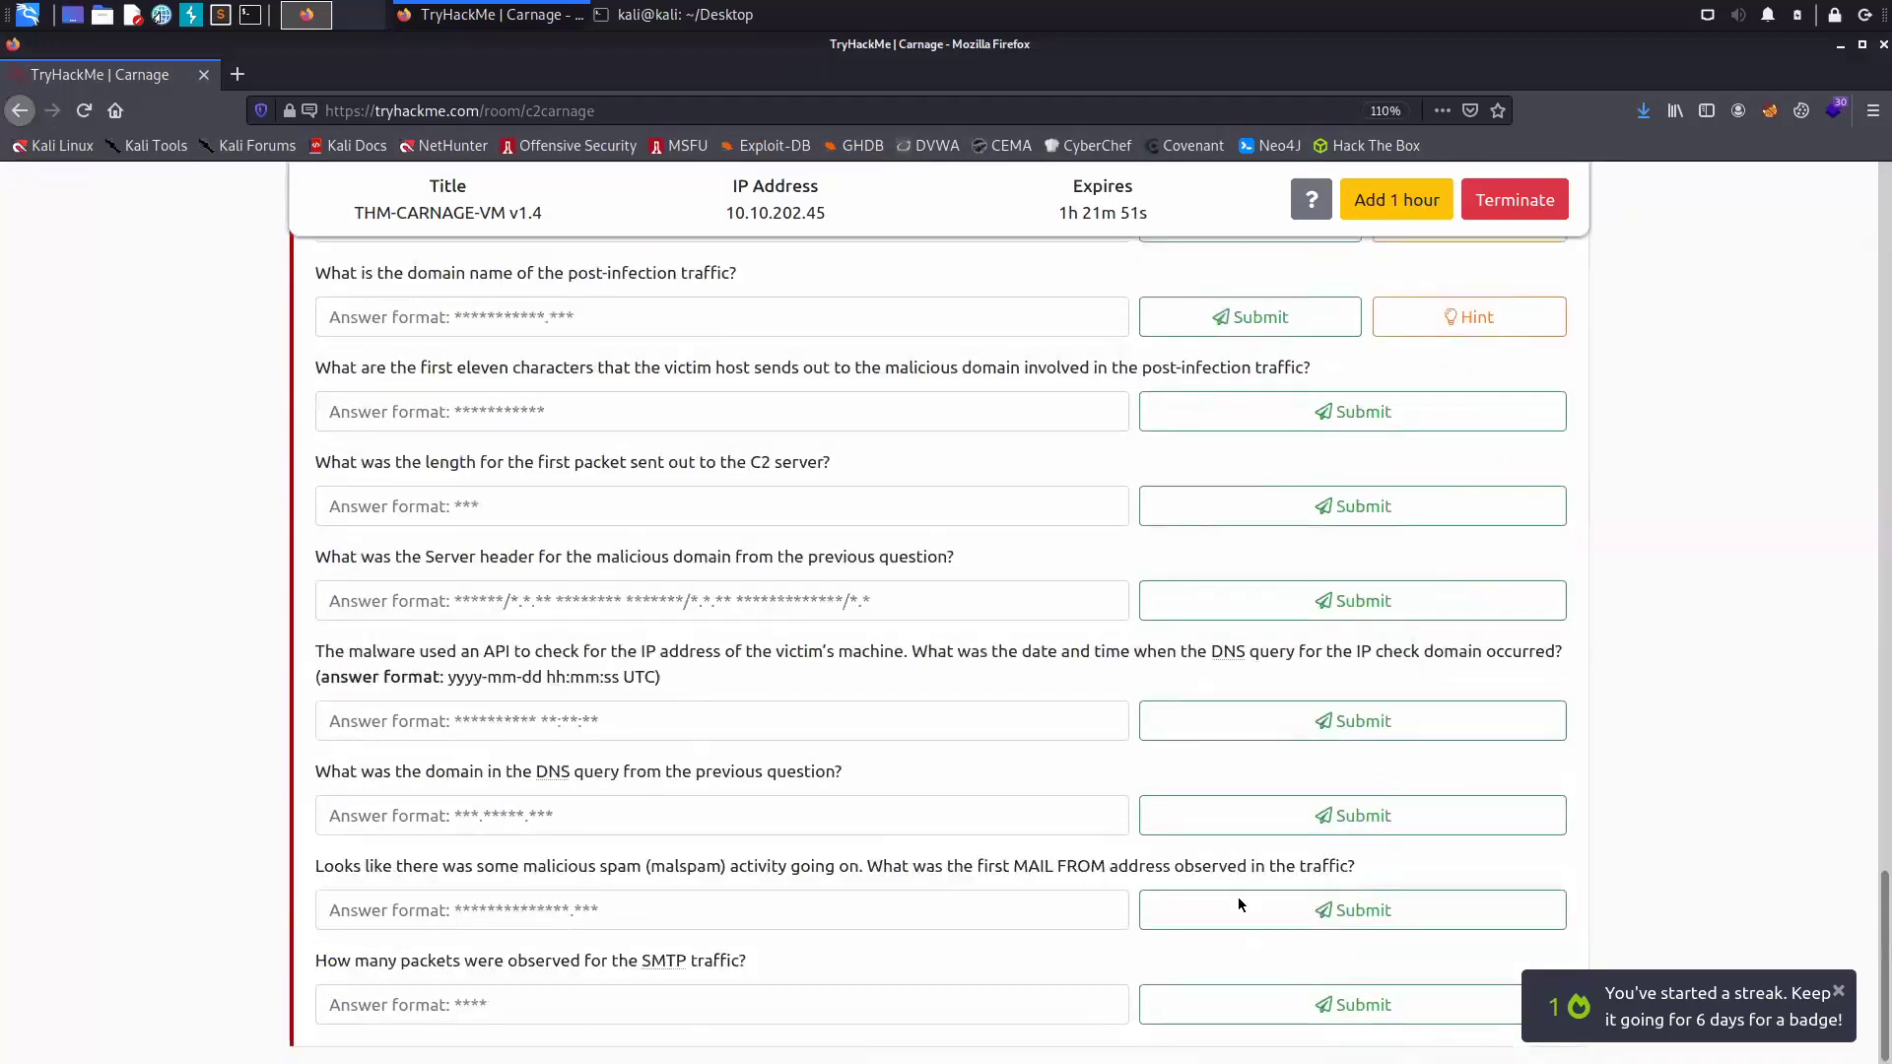
scroll(1239, 900, up, 2)
scroll(1240, 905, up, 2)
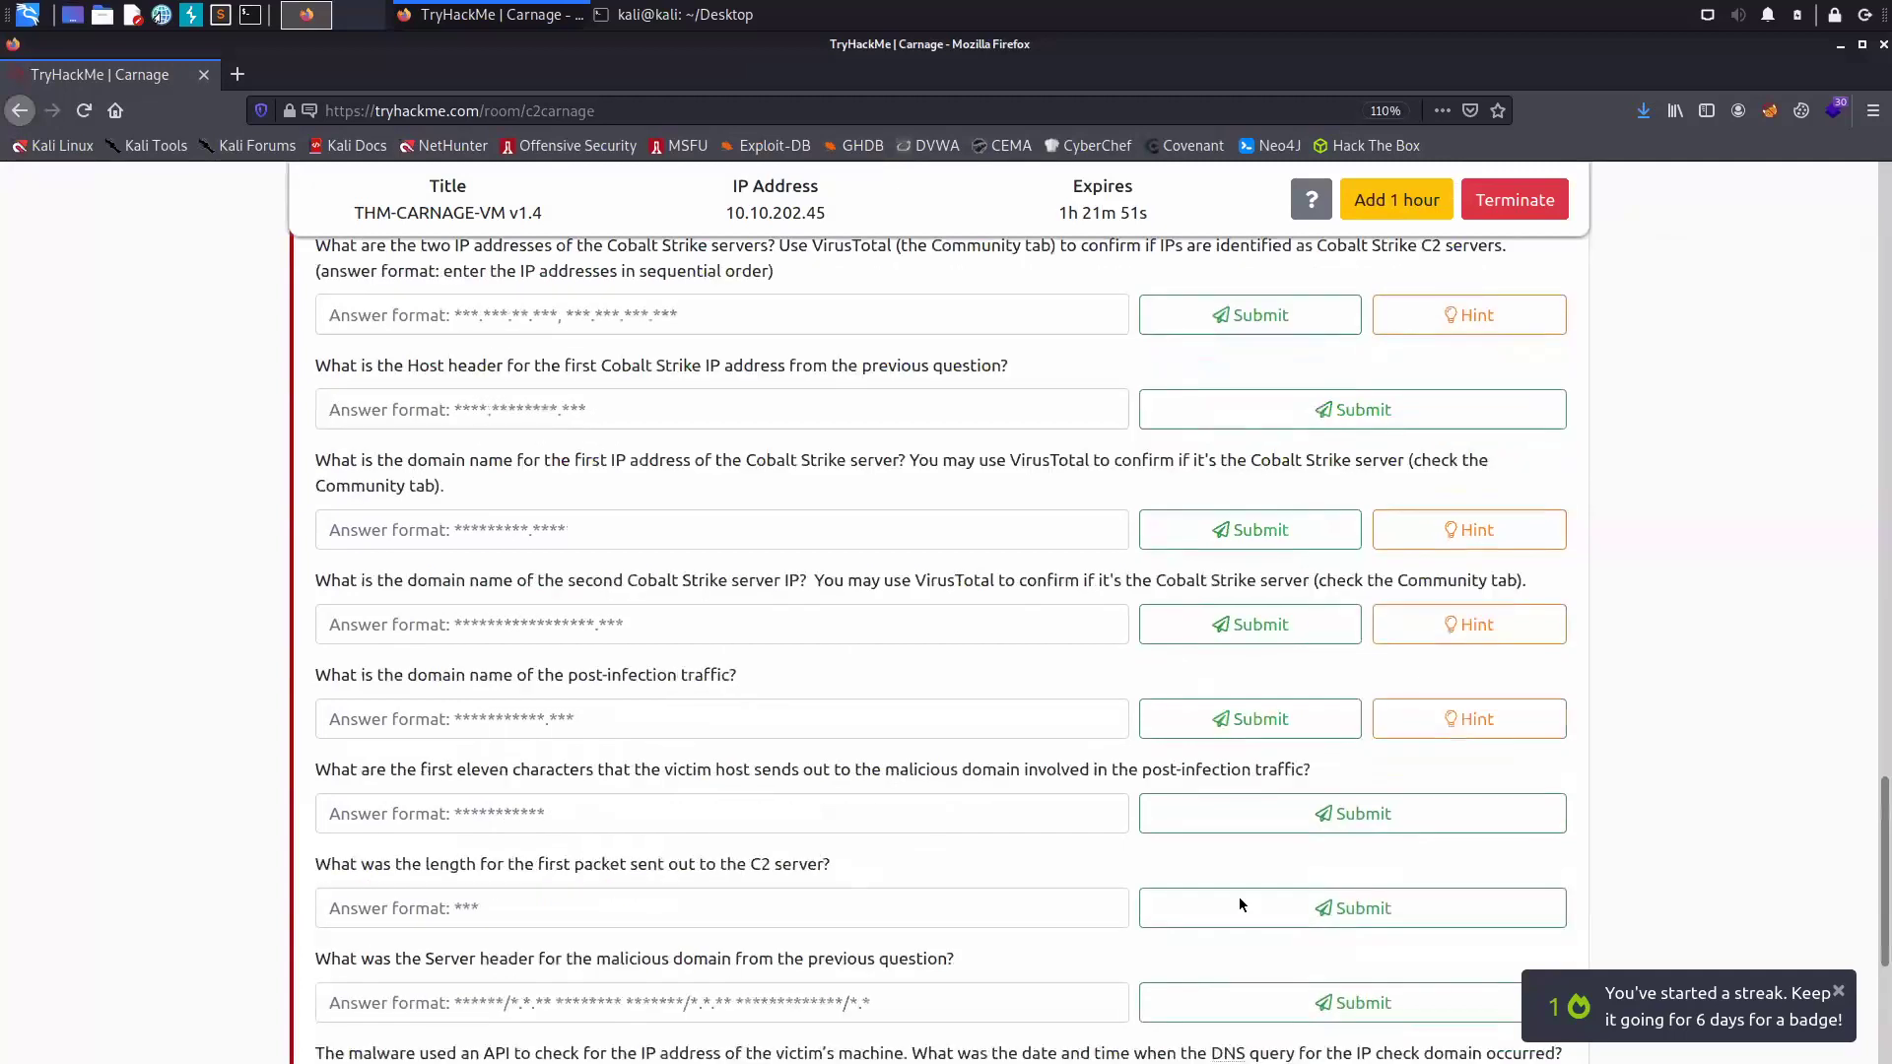
scroll(1240, 904, up, 3)
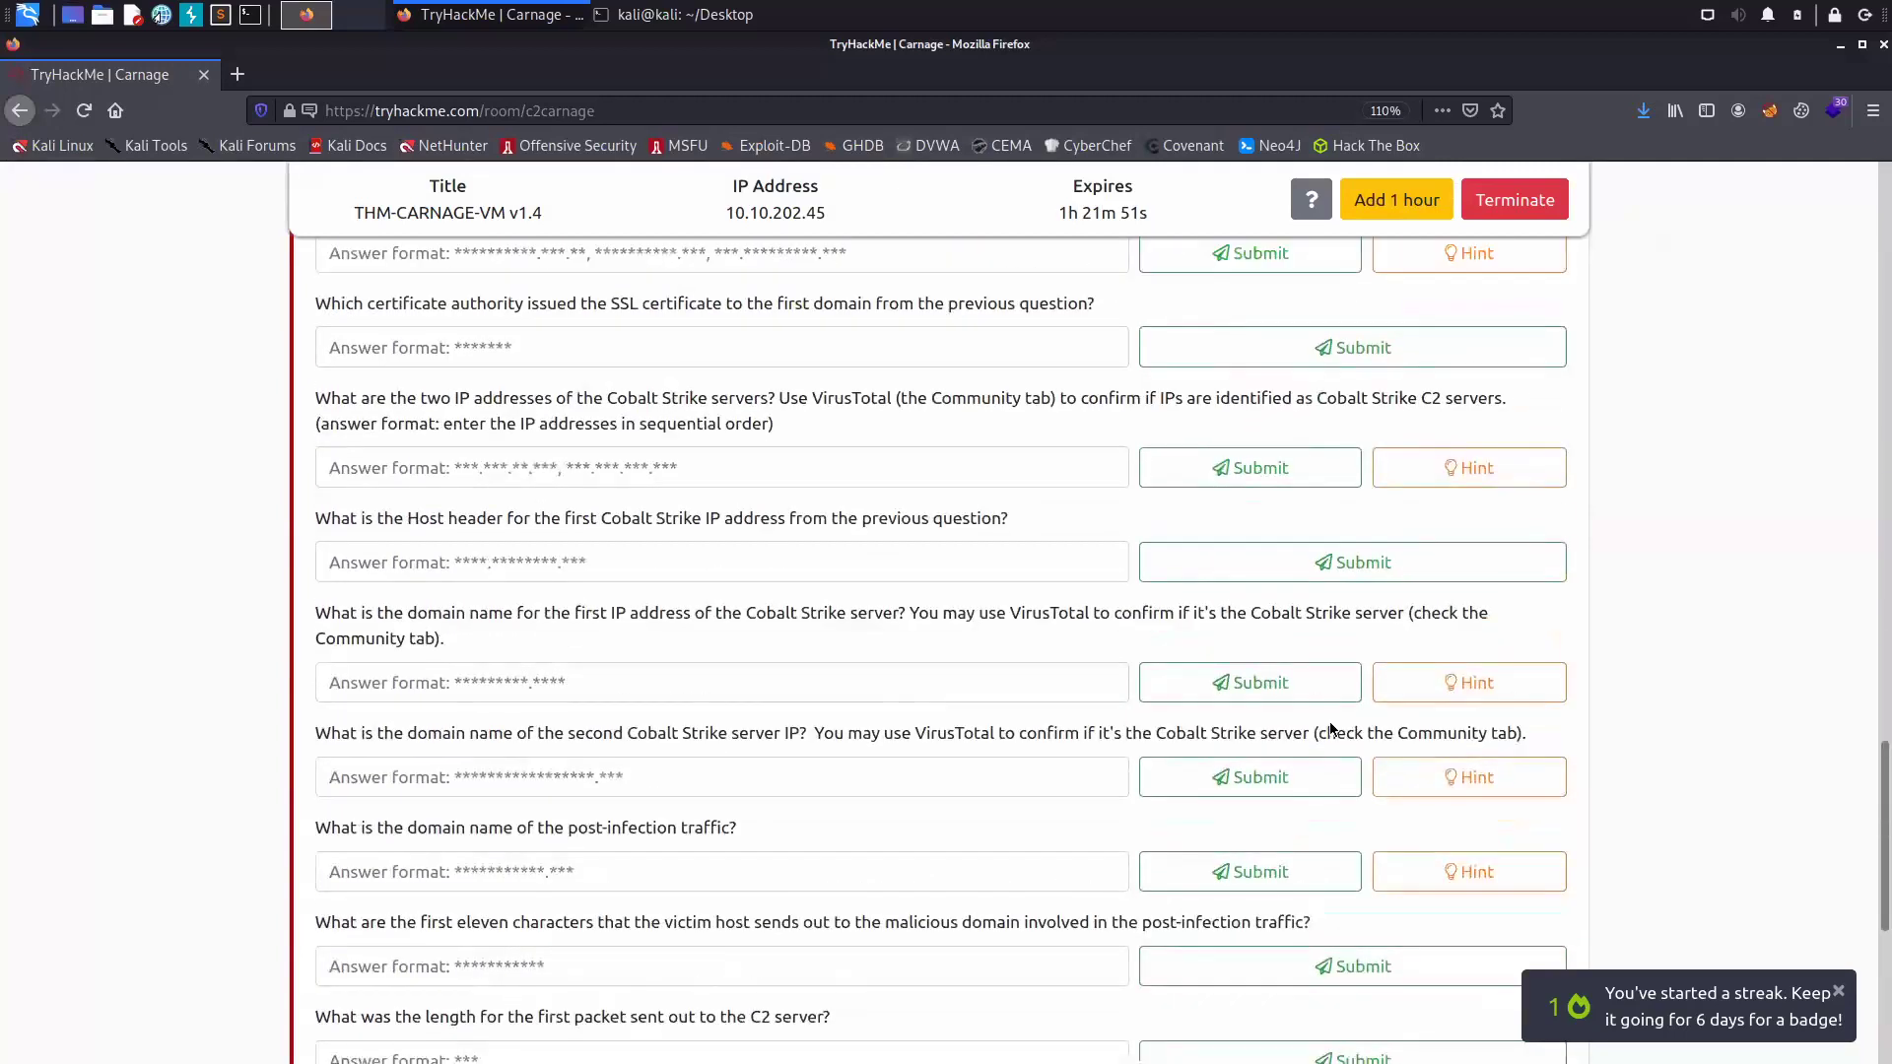
scroll(1241, 241, up, 2)
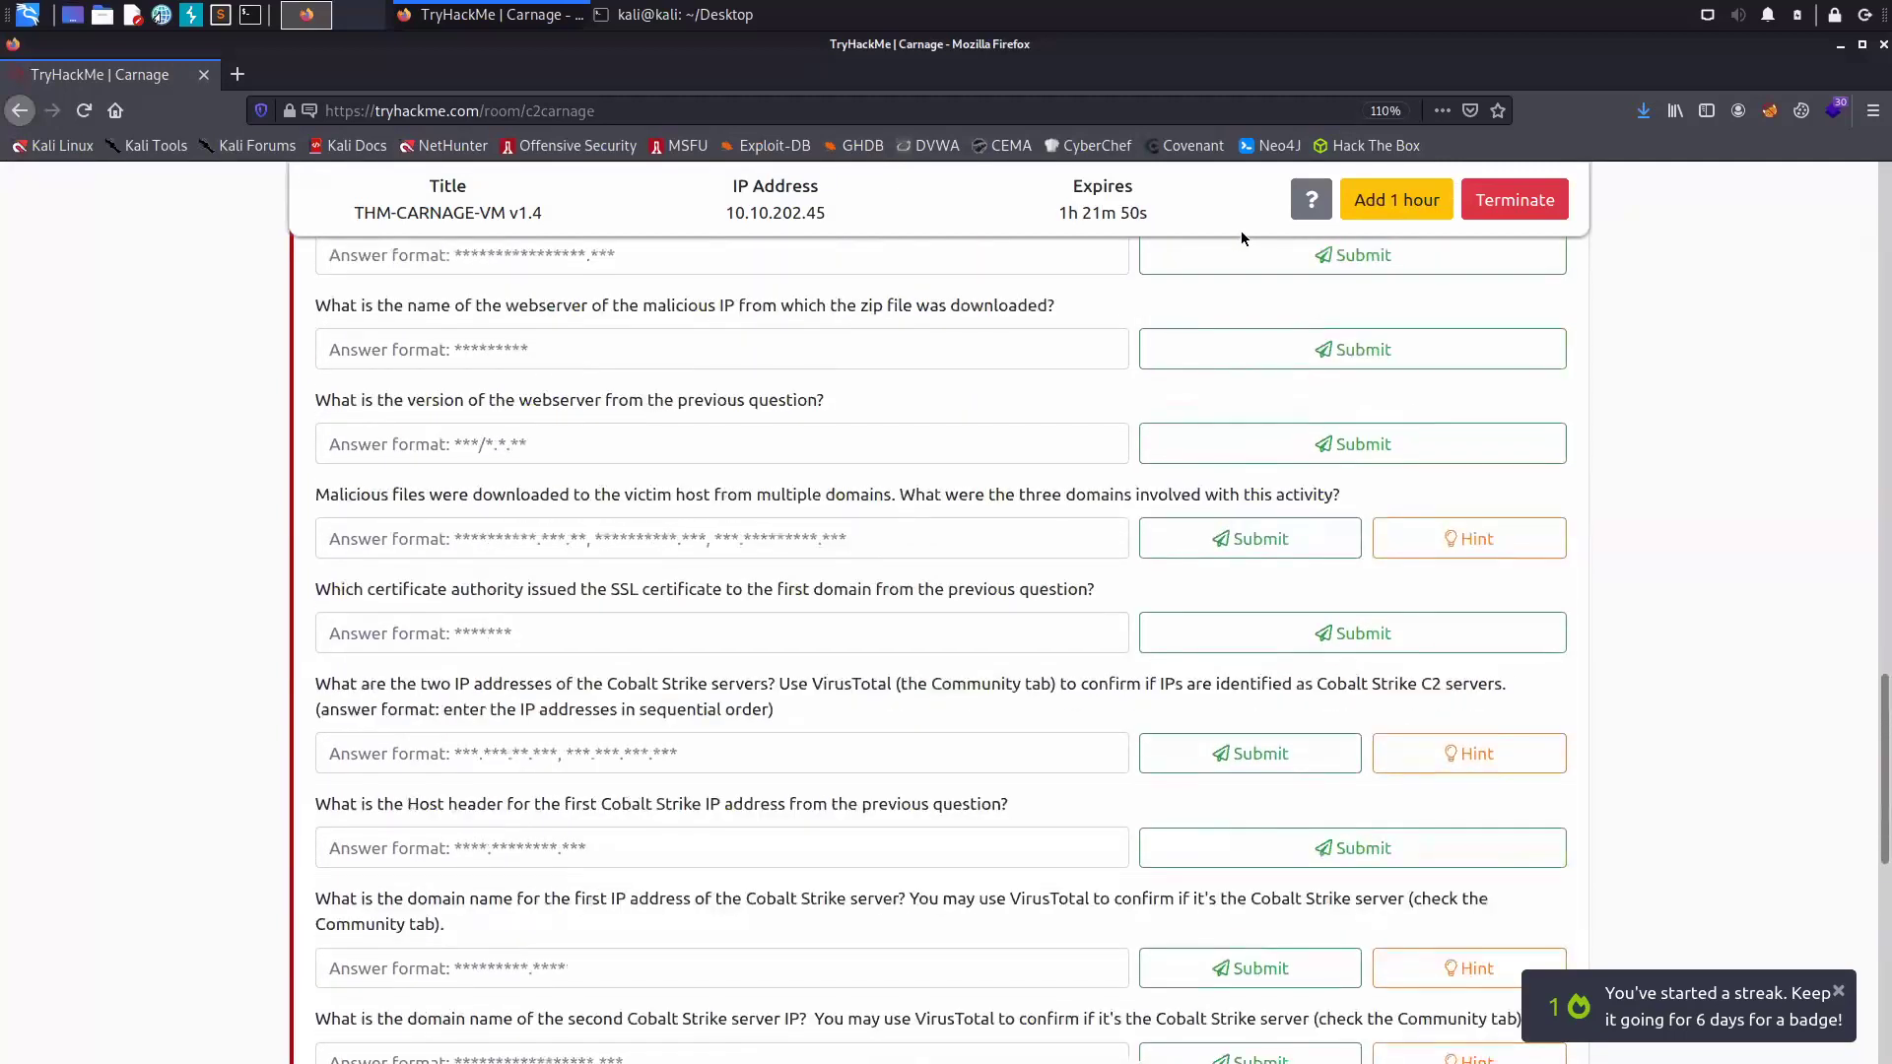
scroll(1244, 238, up, 2)
scroll(1233, 249, up, 2)
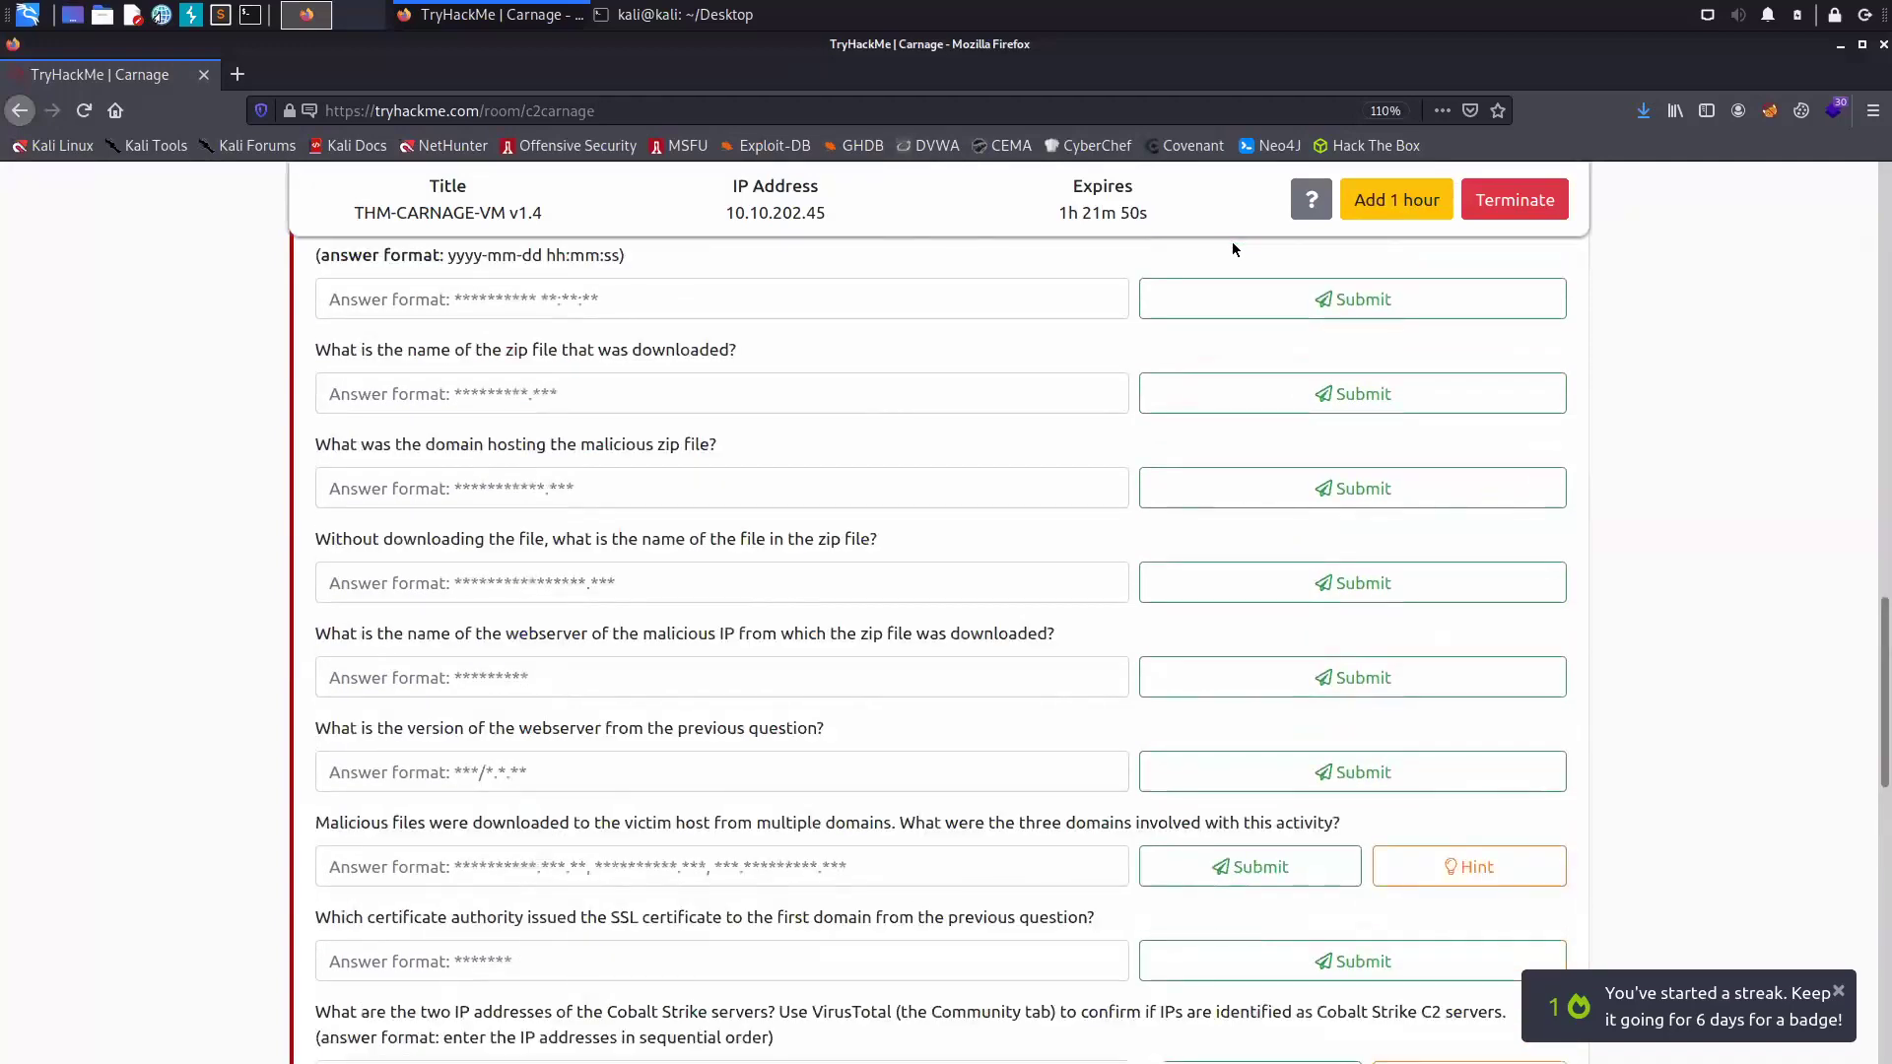
scroll(1234, 251, up, 4)
scroll(1232, 251, up, 1)
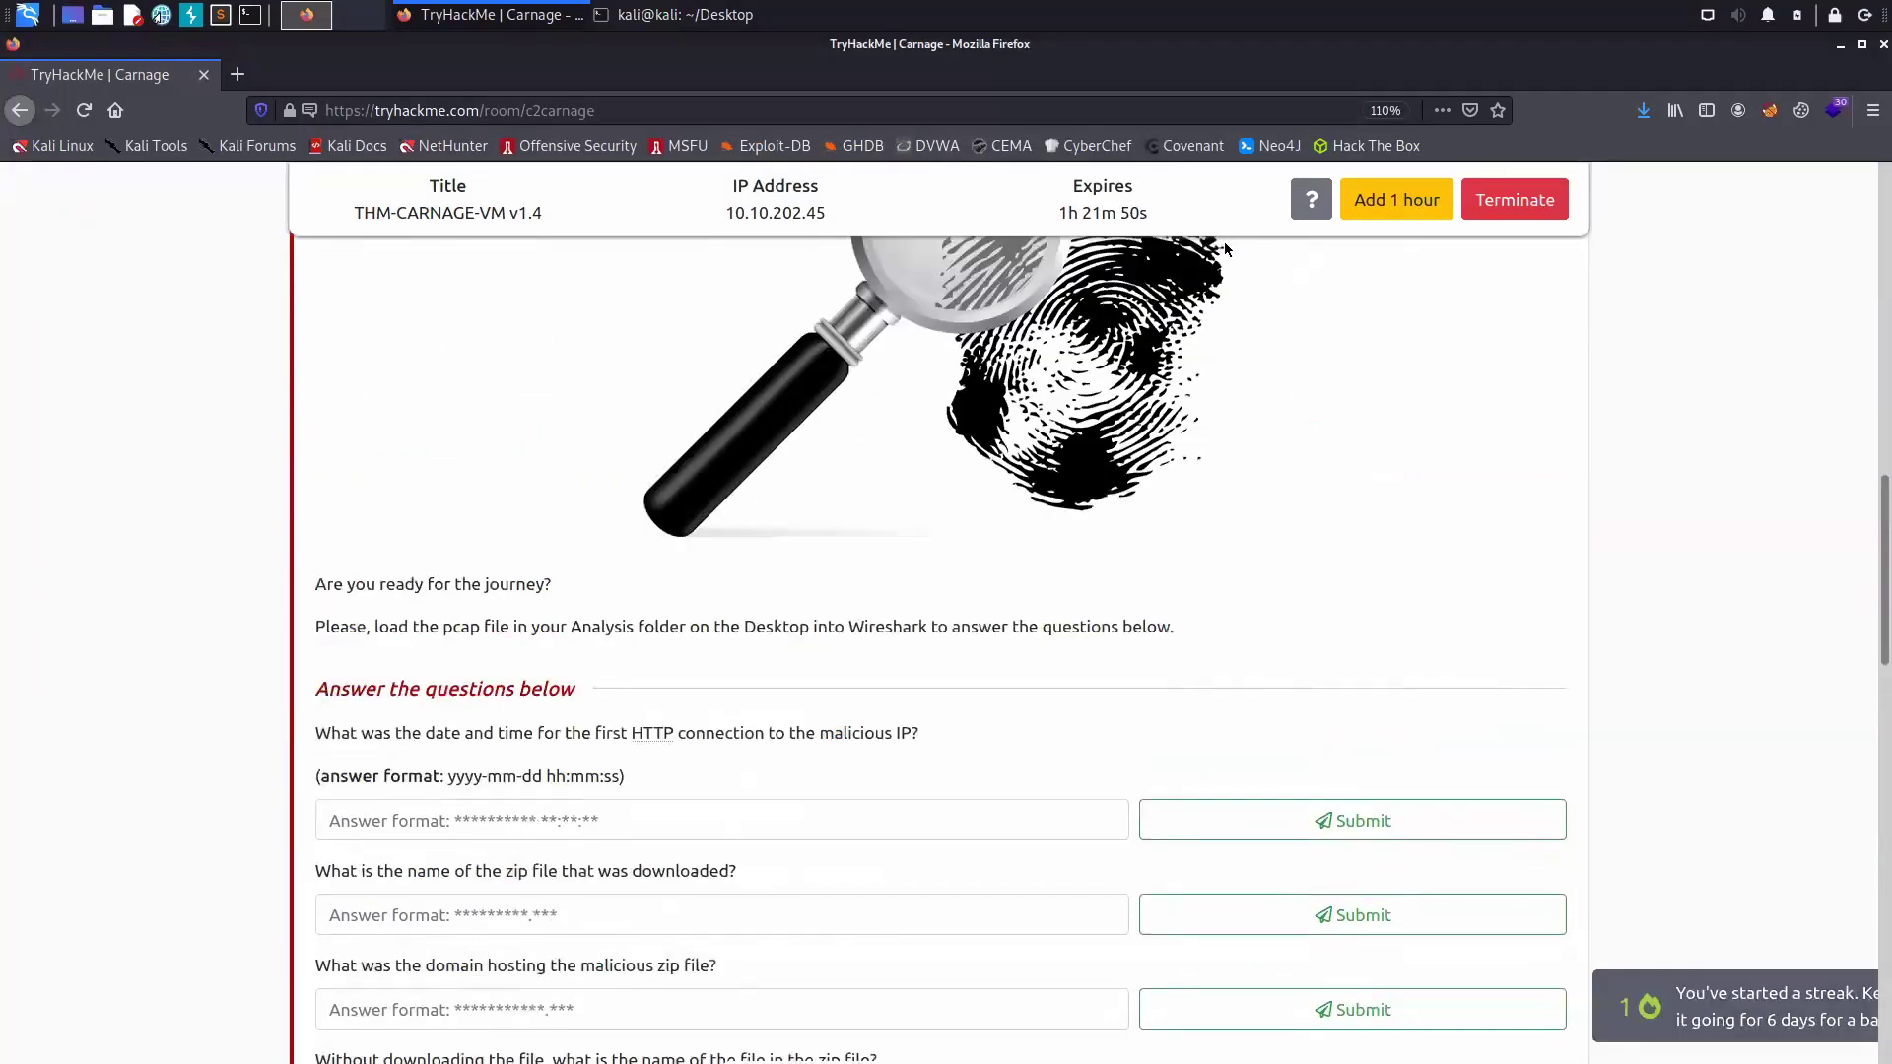
scroll(1225, 246, up, 10)
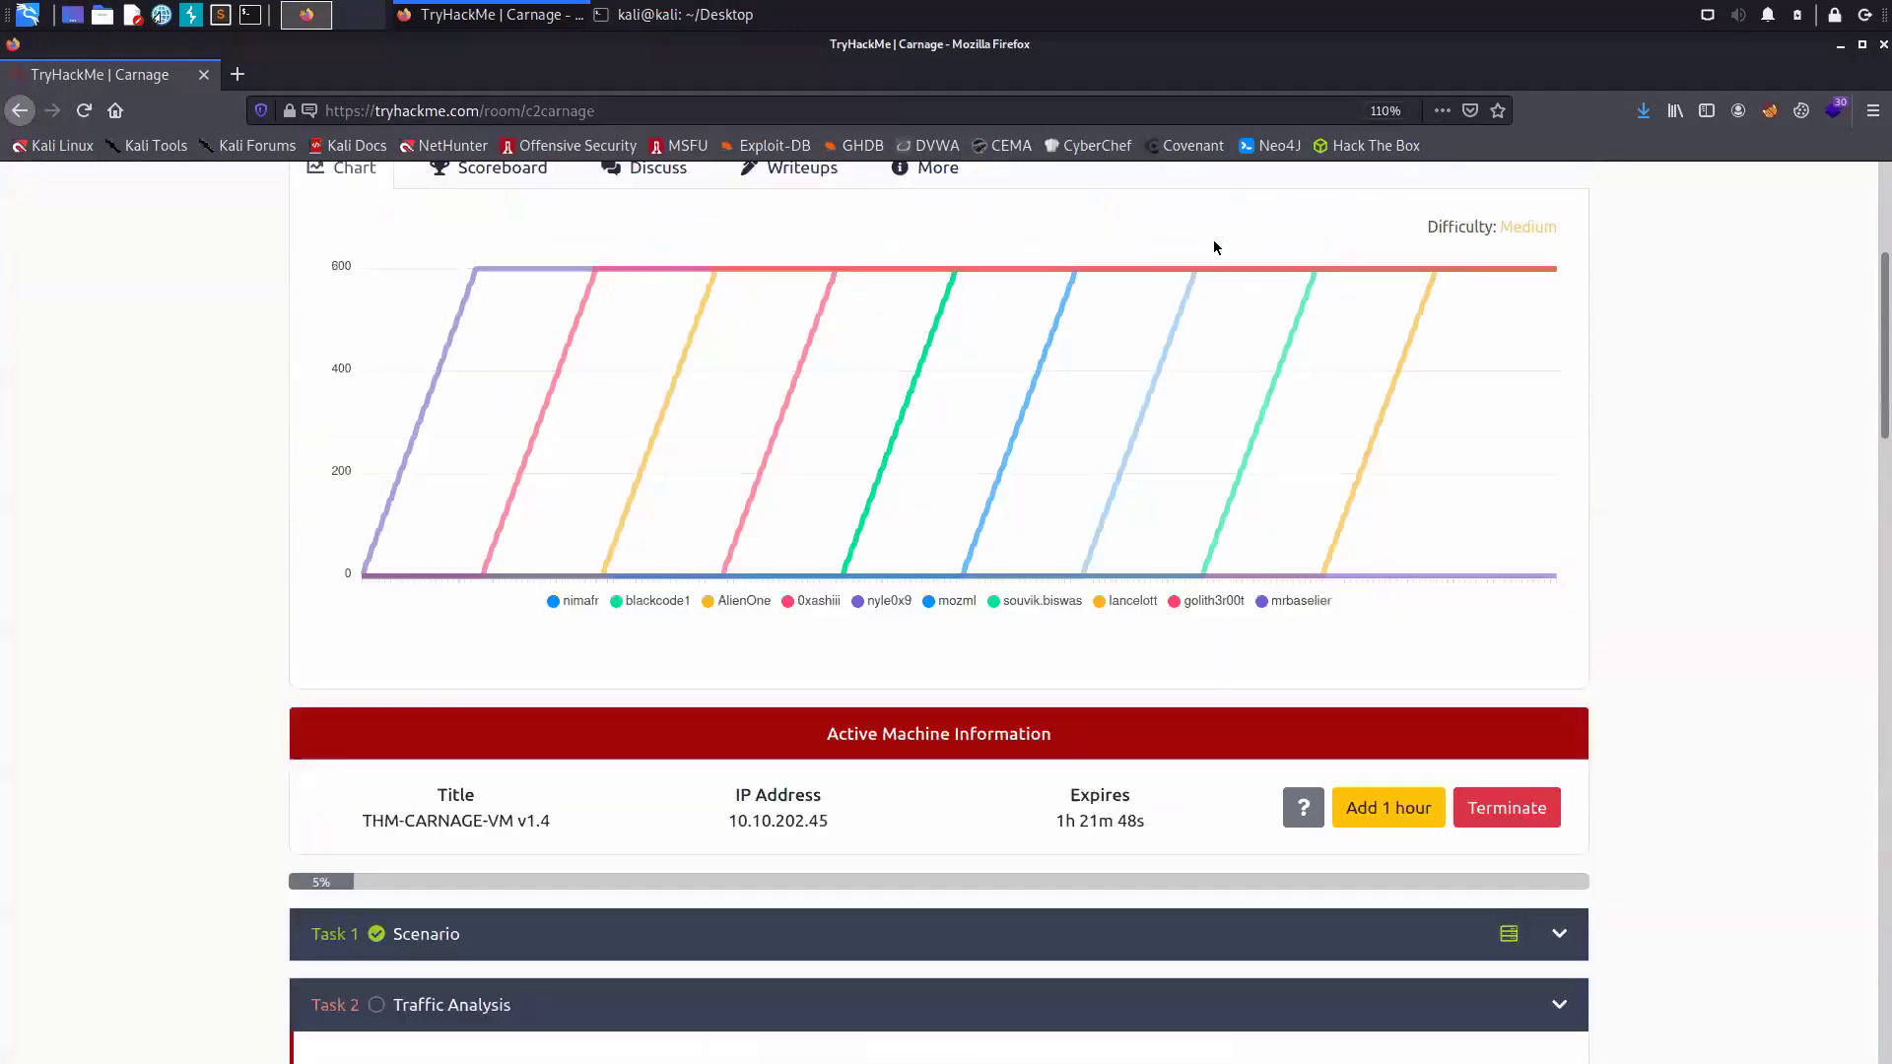
scroll(1214, 247, up, 4)
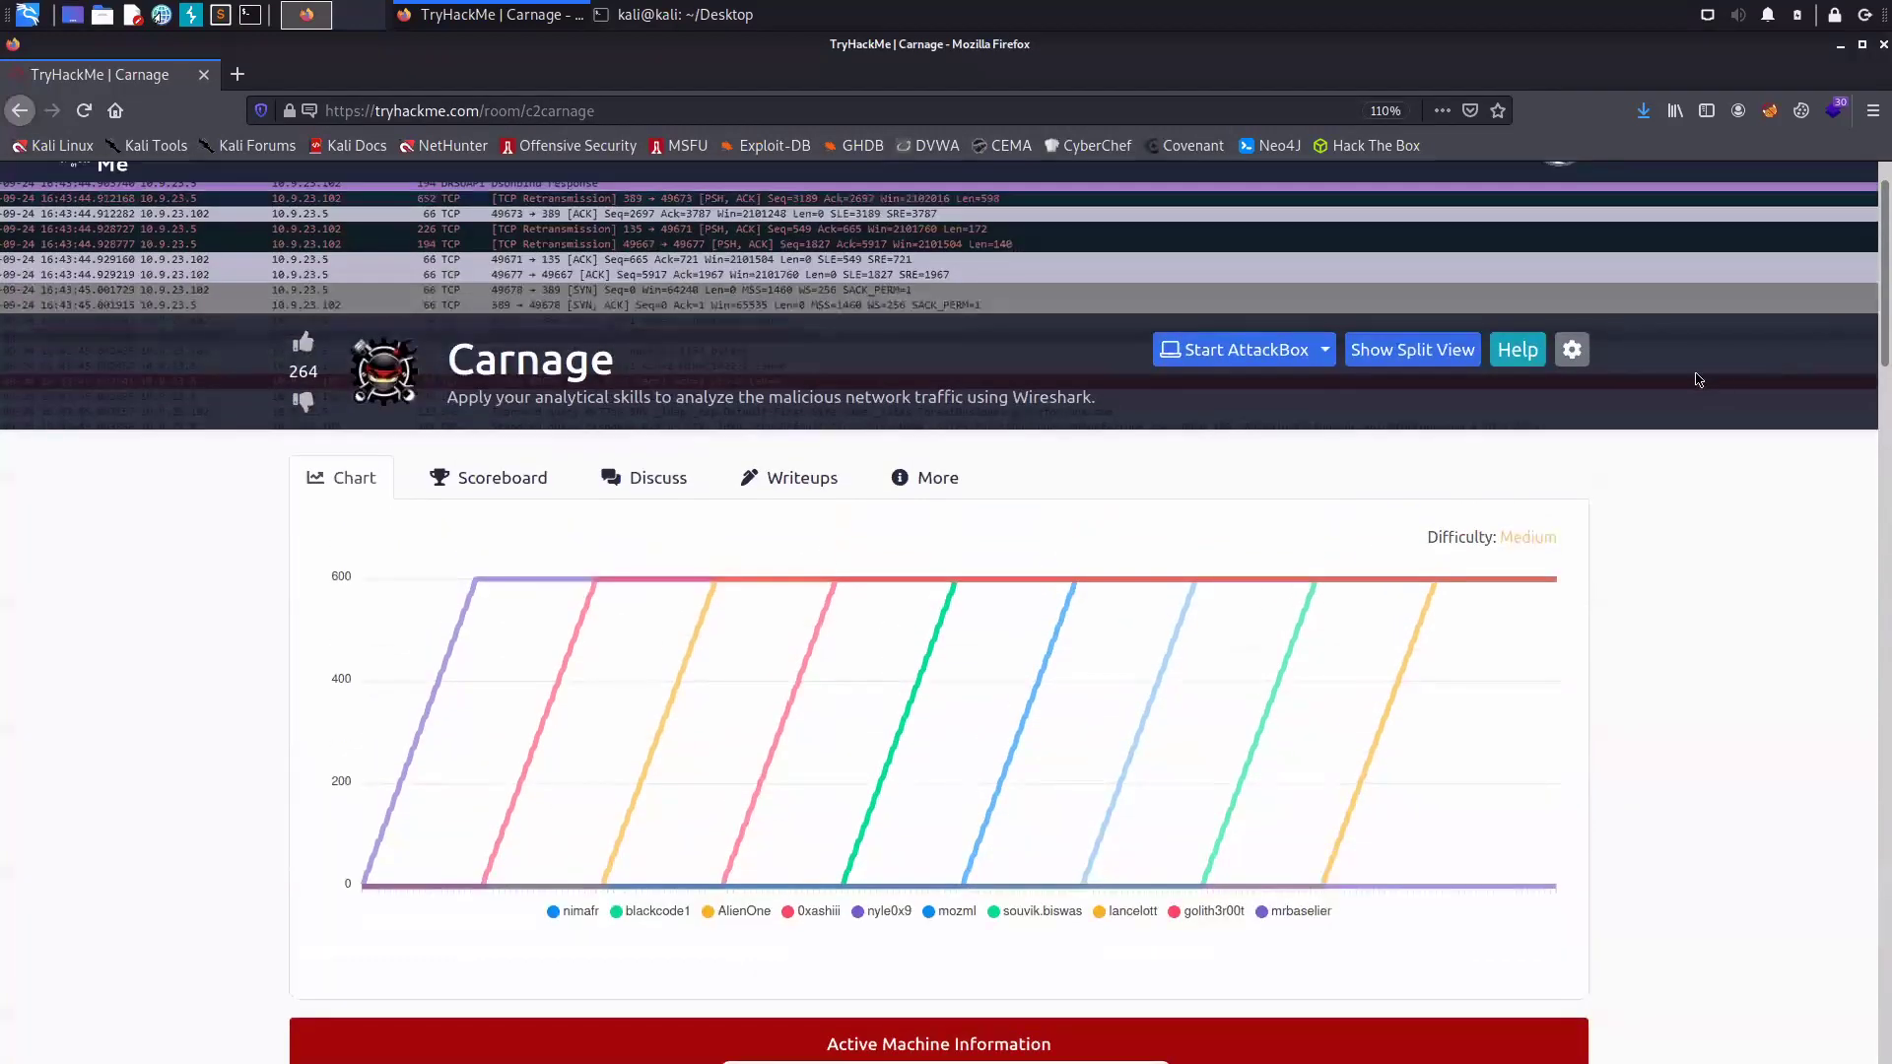
scroll(1699, 379, up, 1)
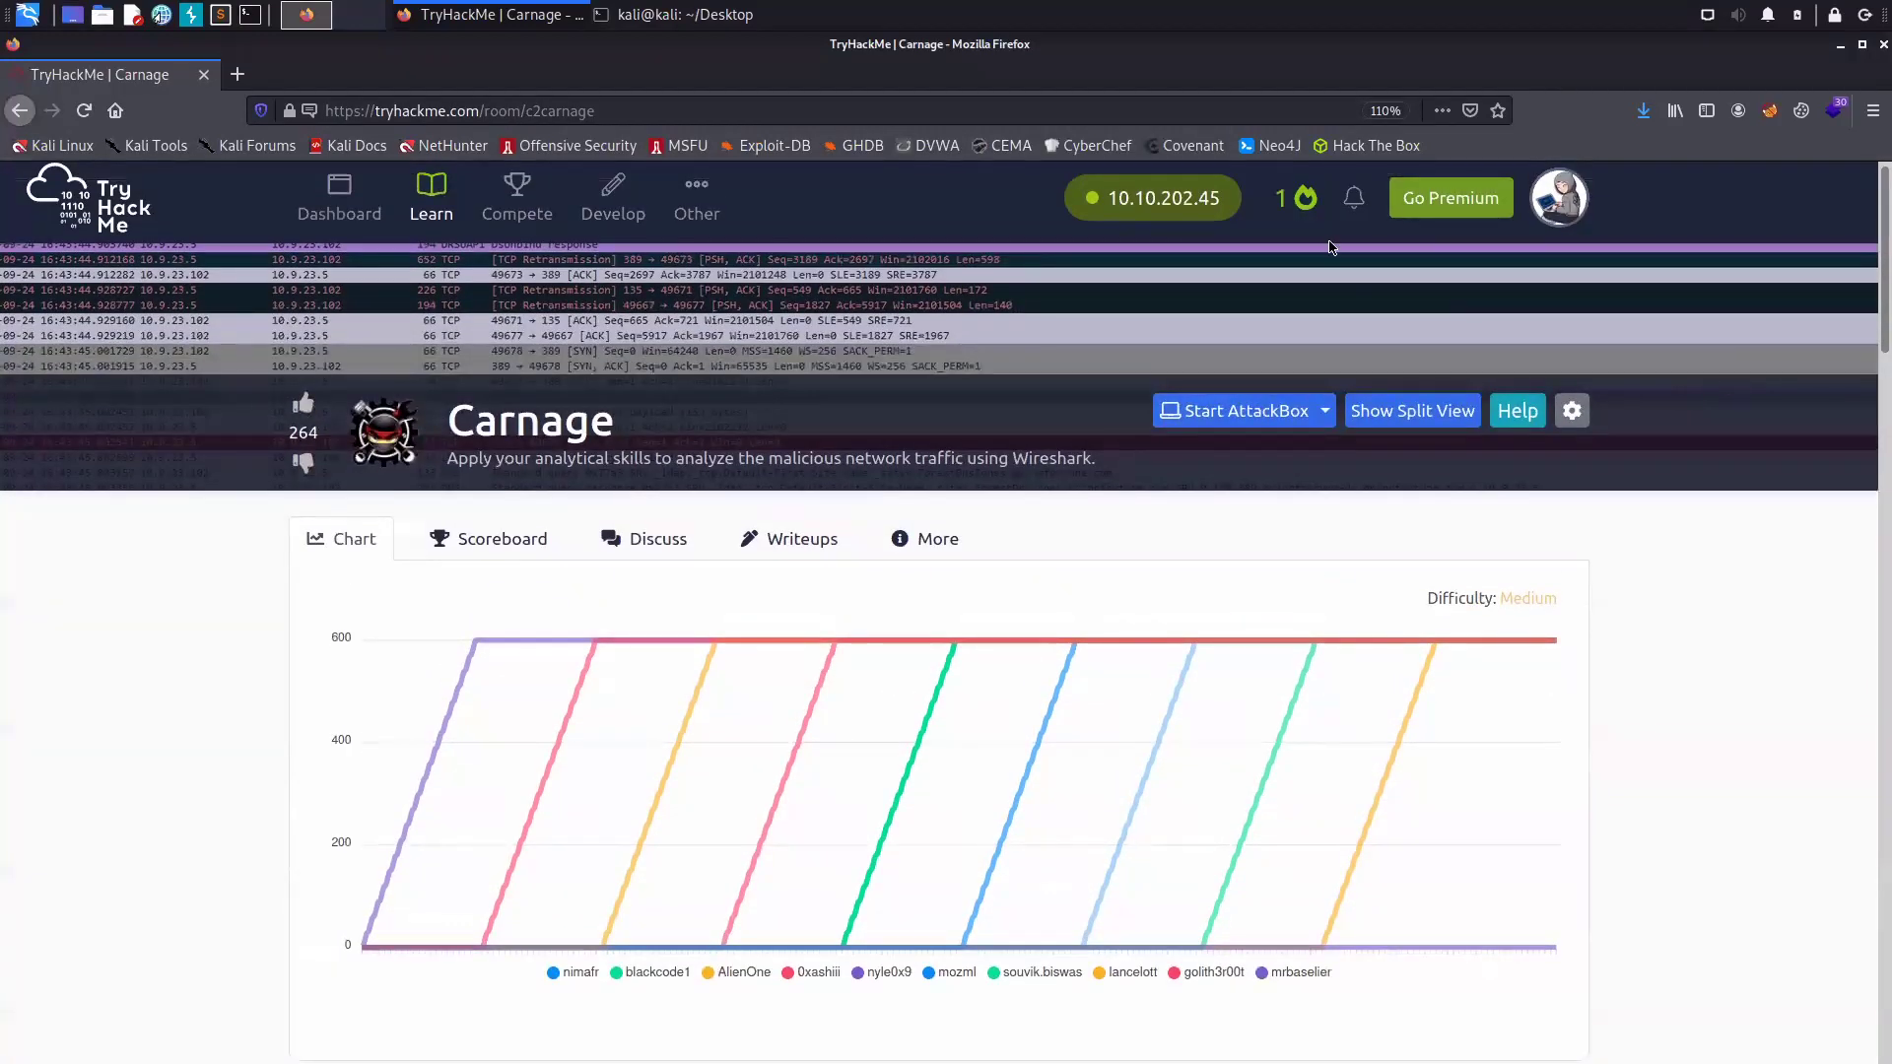
- Show the machine's desktop in split view beside the Carnage room page
click(1426, 410)
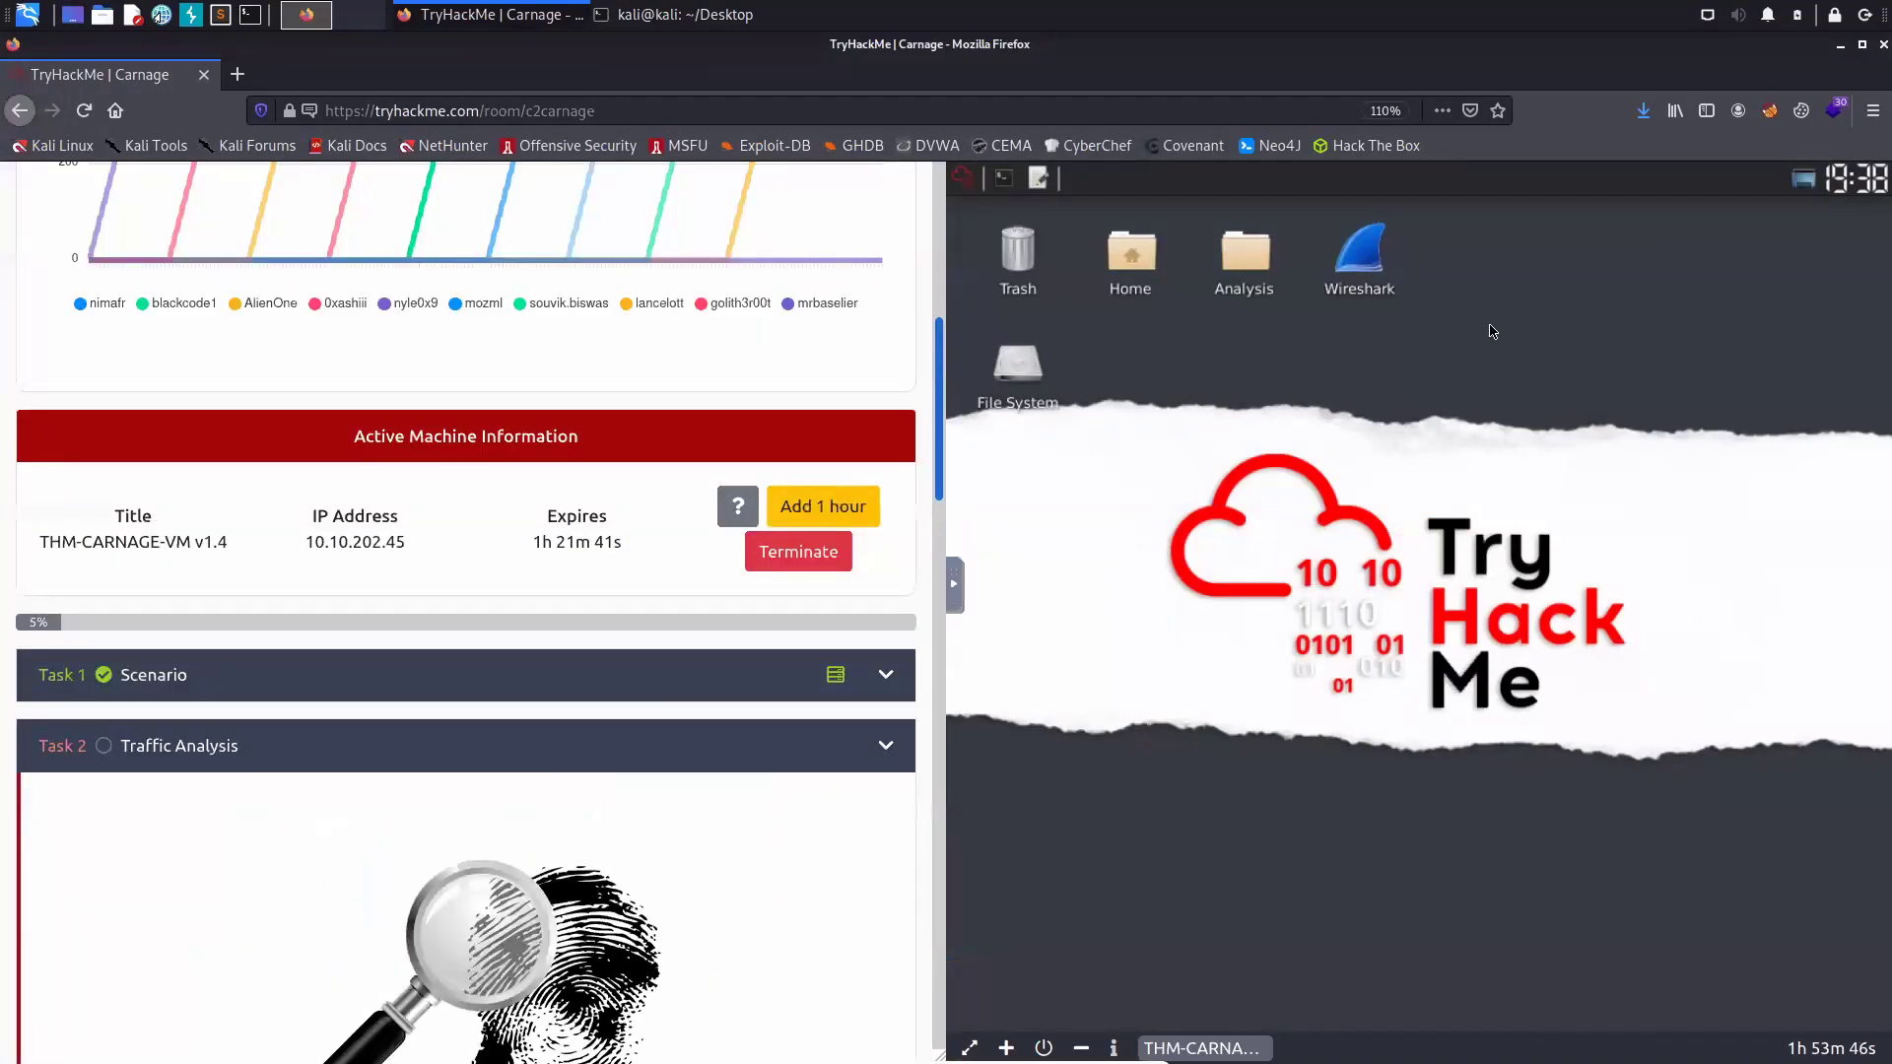
scroll(1540, 381, down, 4)
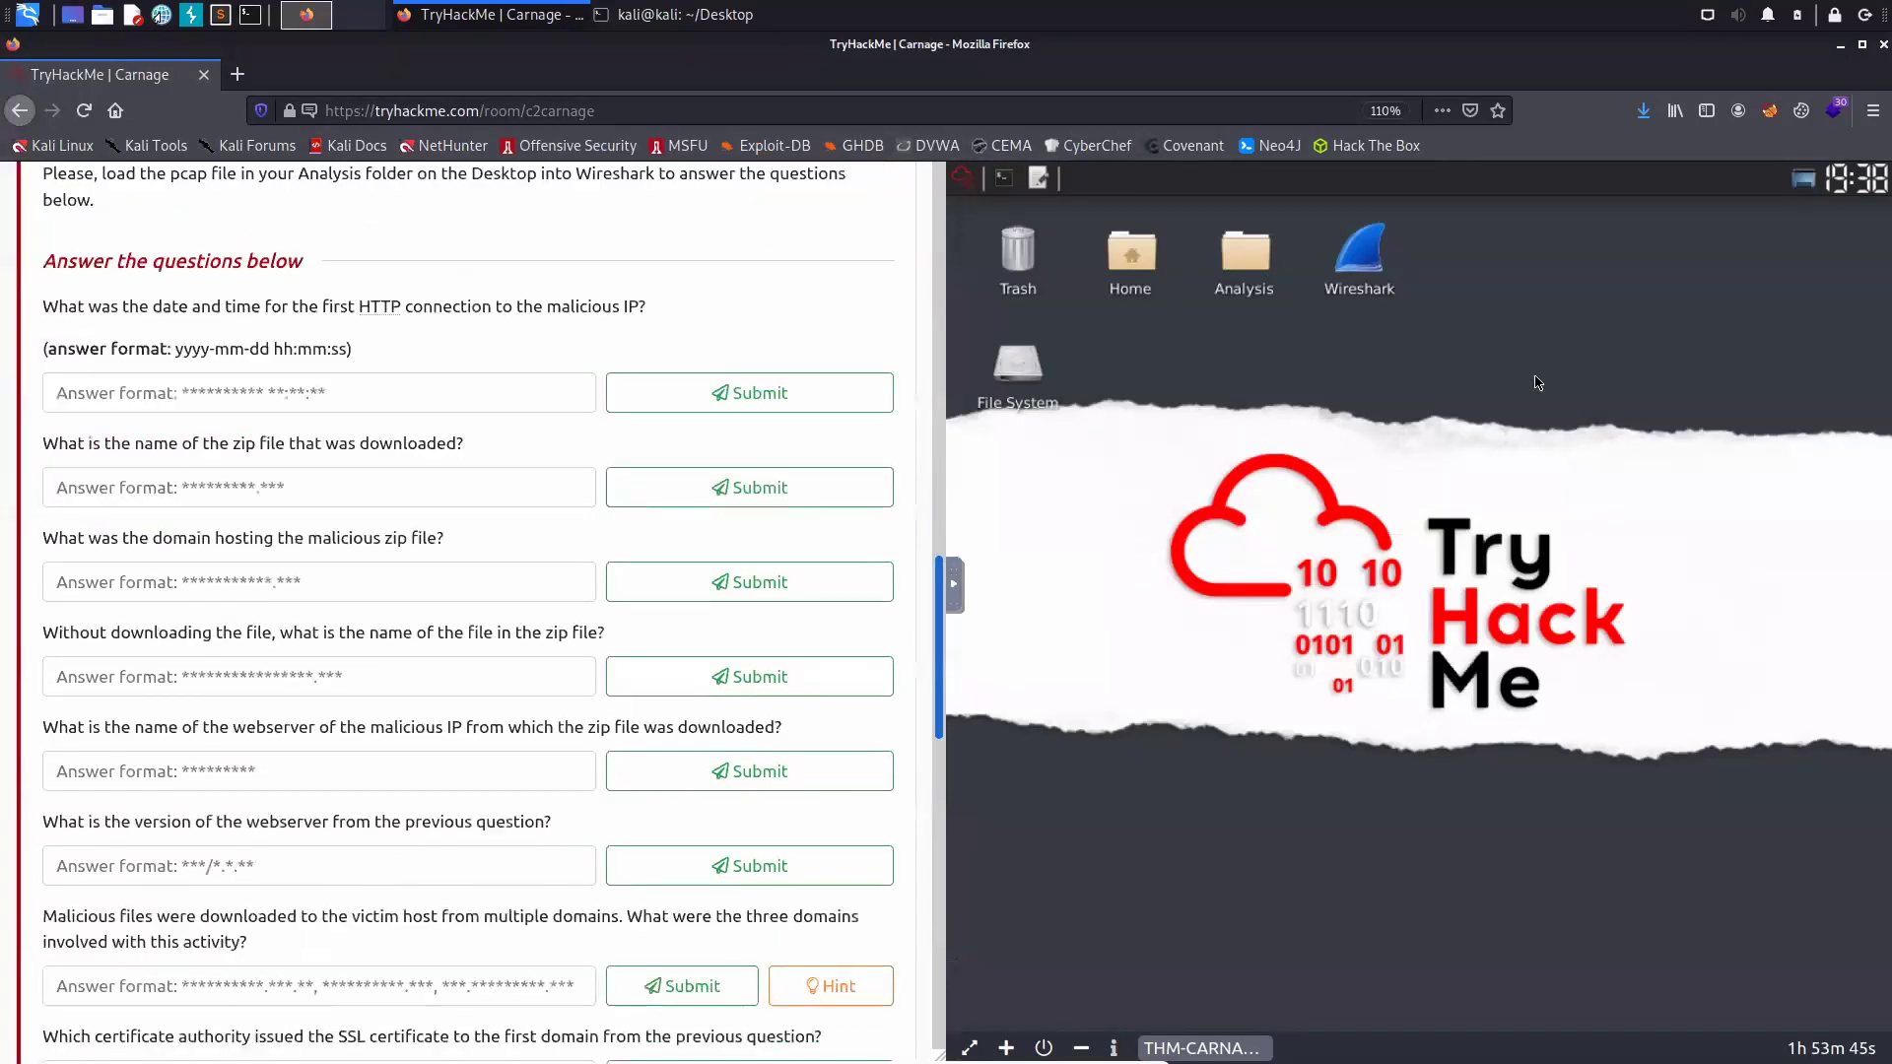
scroll(1153, 529, up, 2)
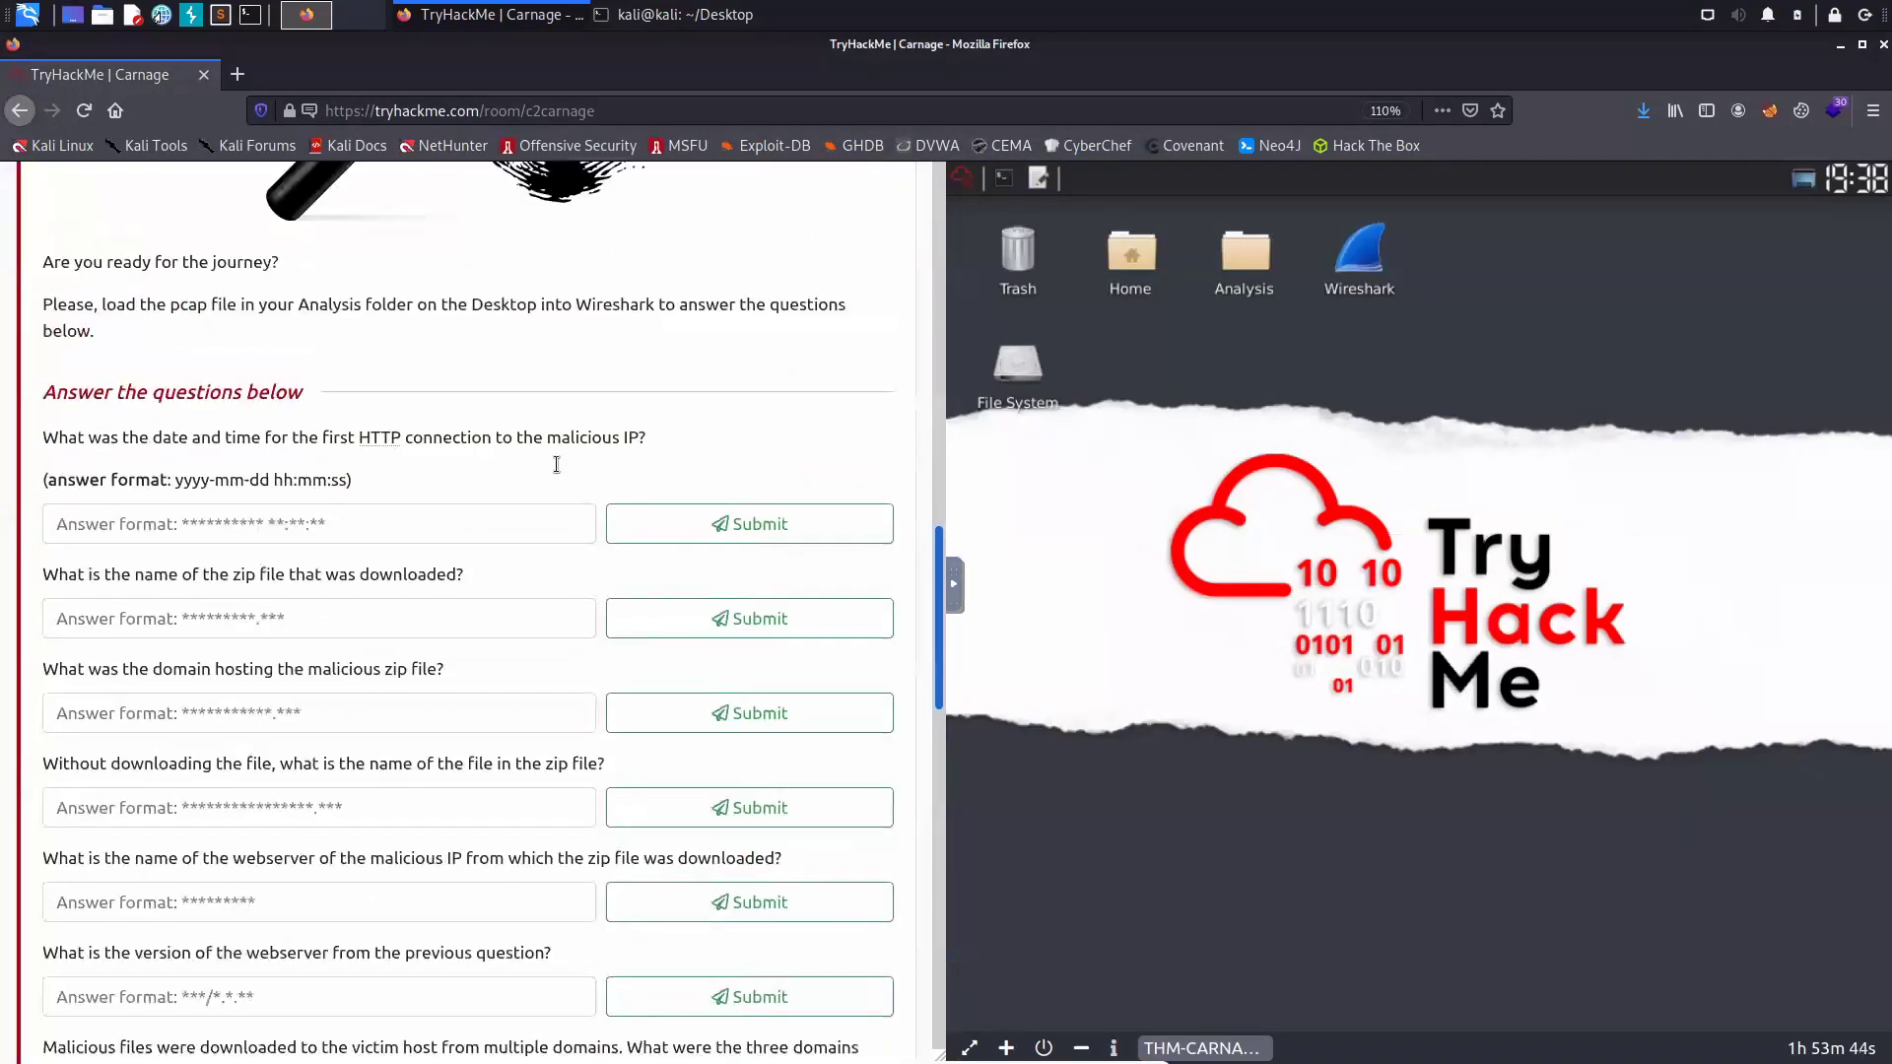
scroll(558, 464, down, 2)
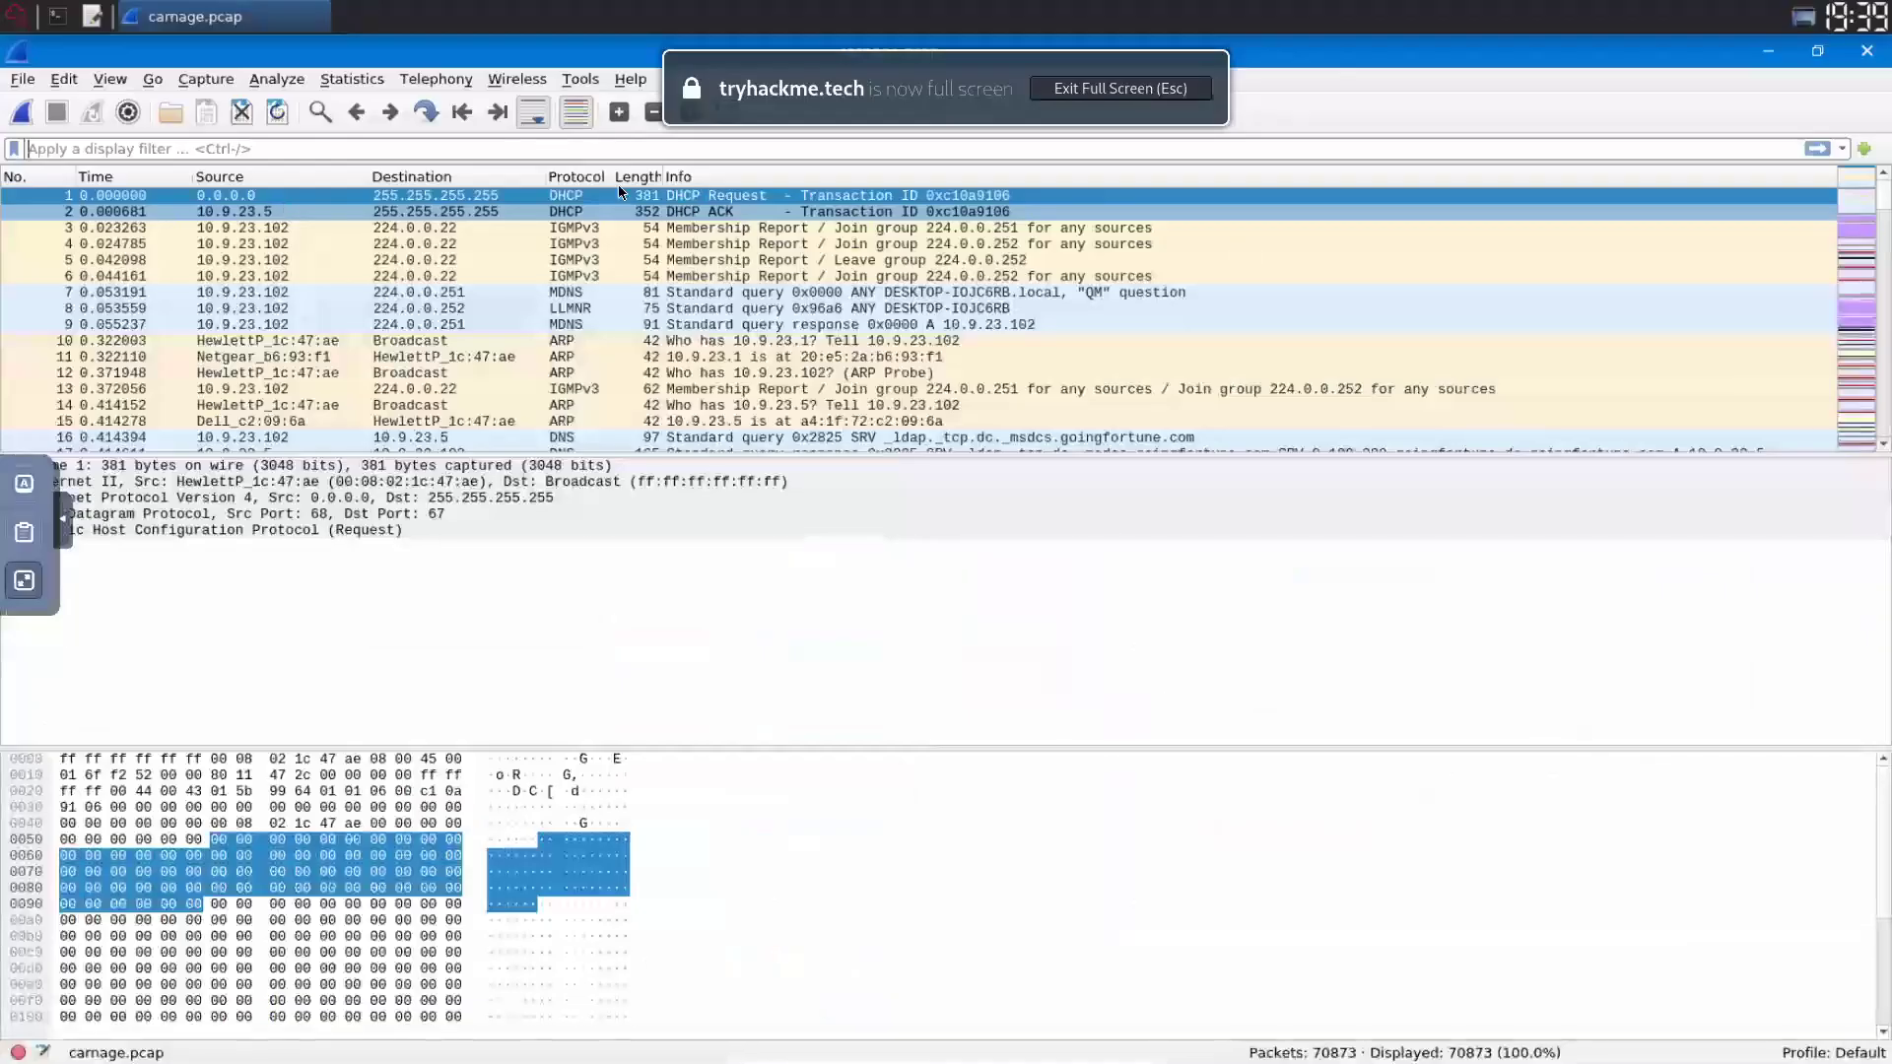
- Filter carnage.pcap with the display filter 'http' to list only HTTP packets
text(http)
key(Return)
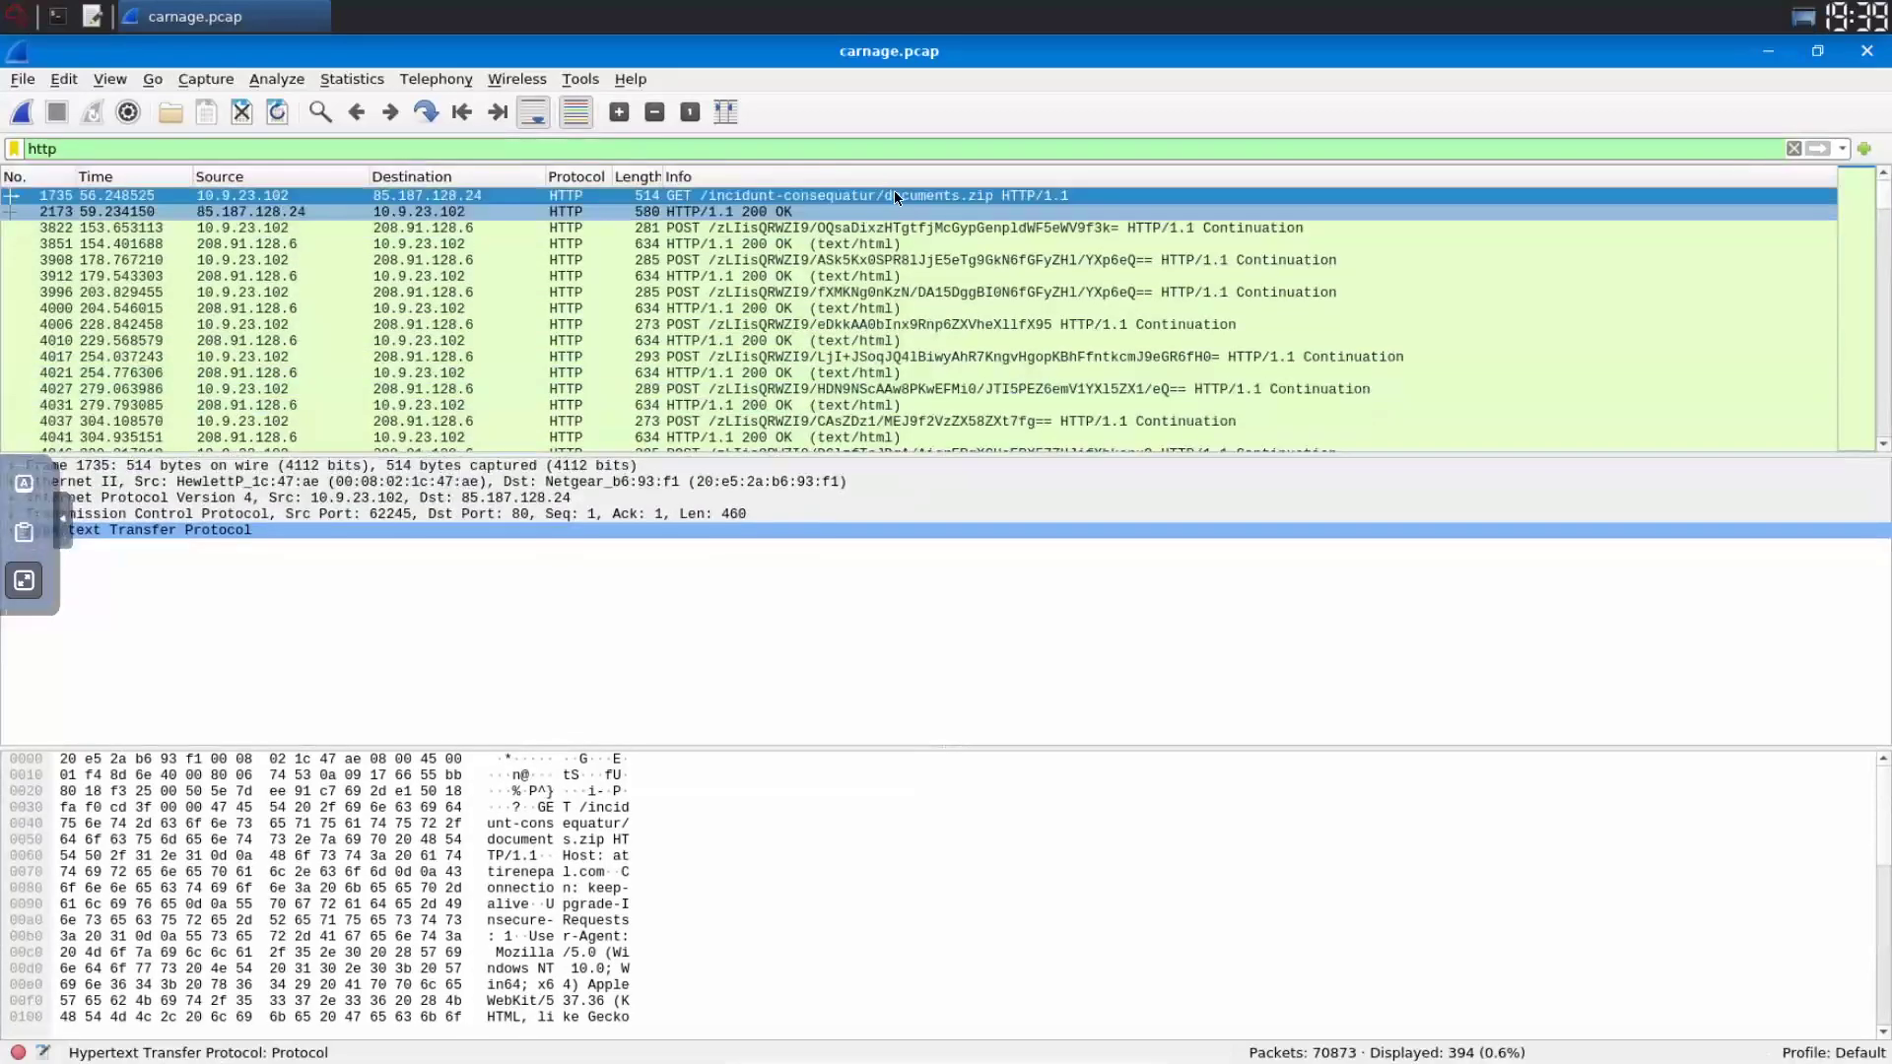
- Add a packet list column titled SrcPort that shows the source port
right_click(851, 171)
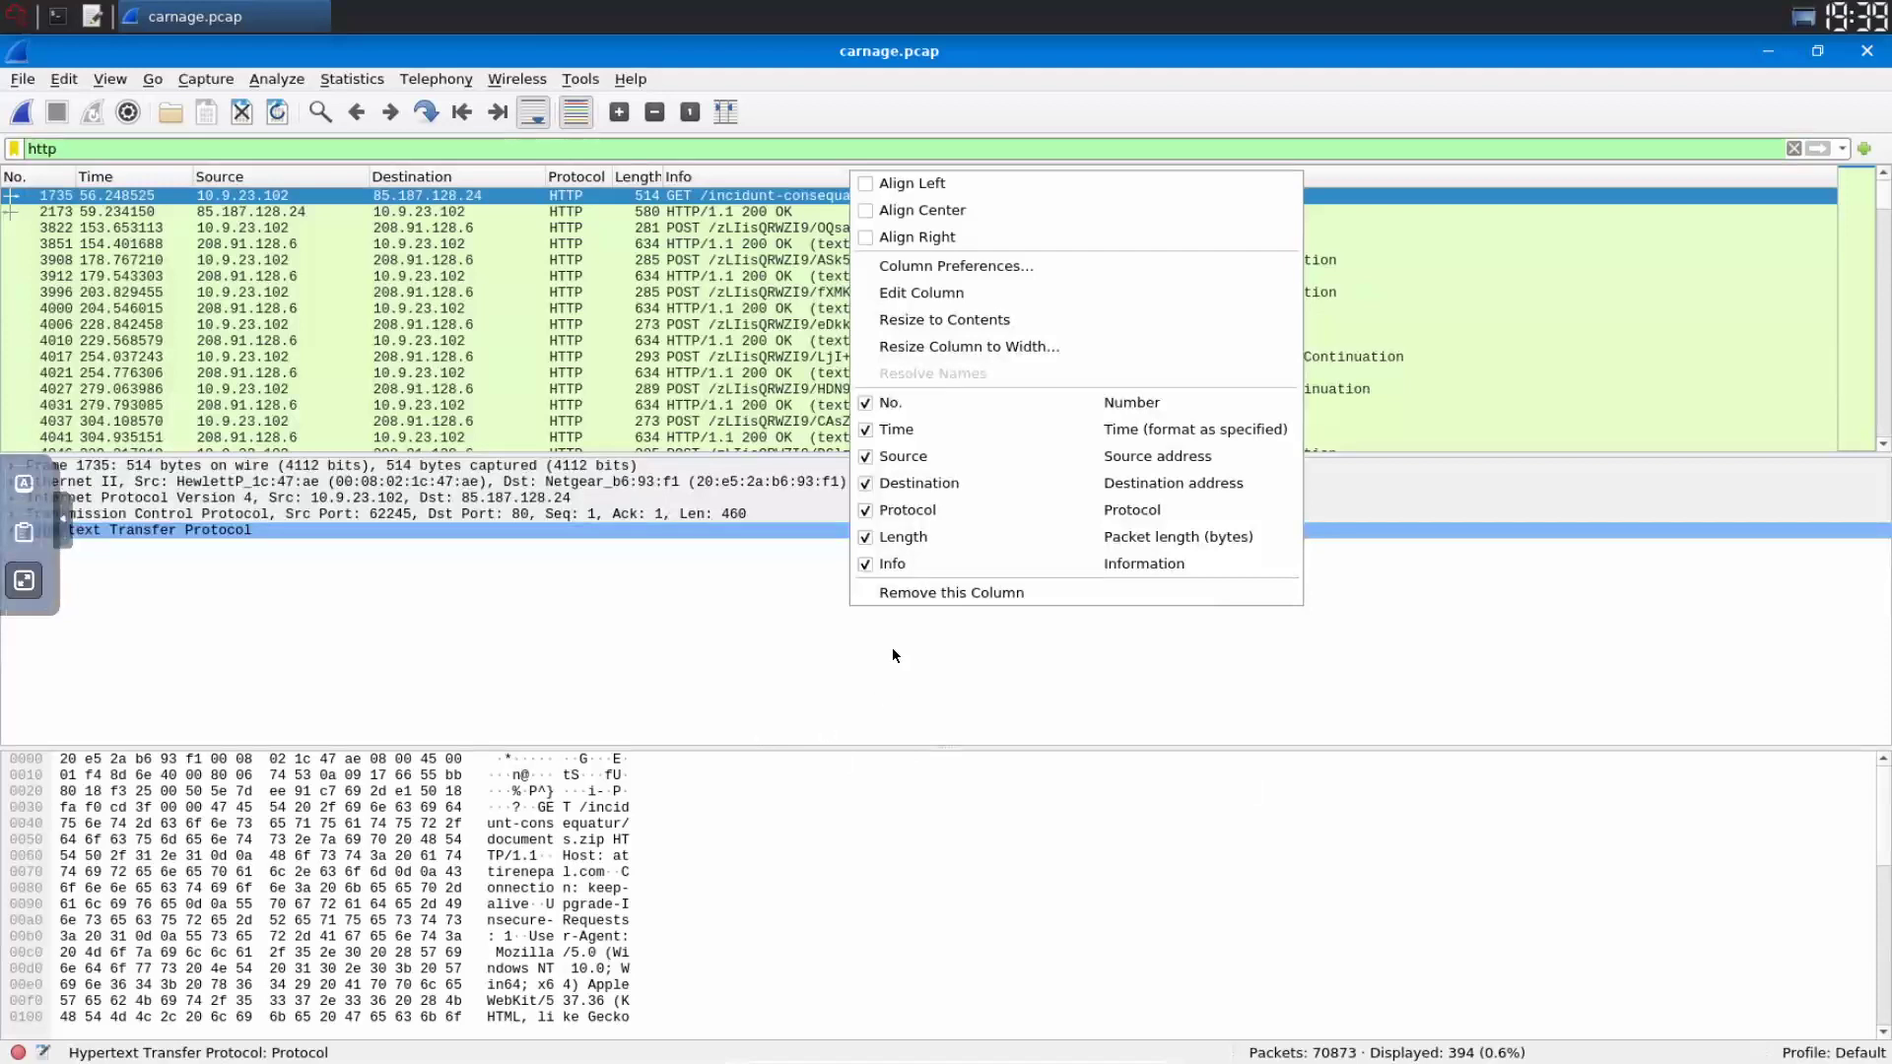
click(956, 266)
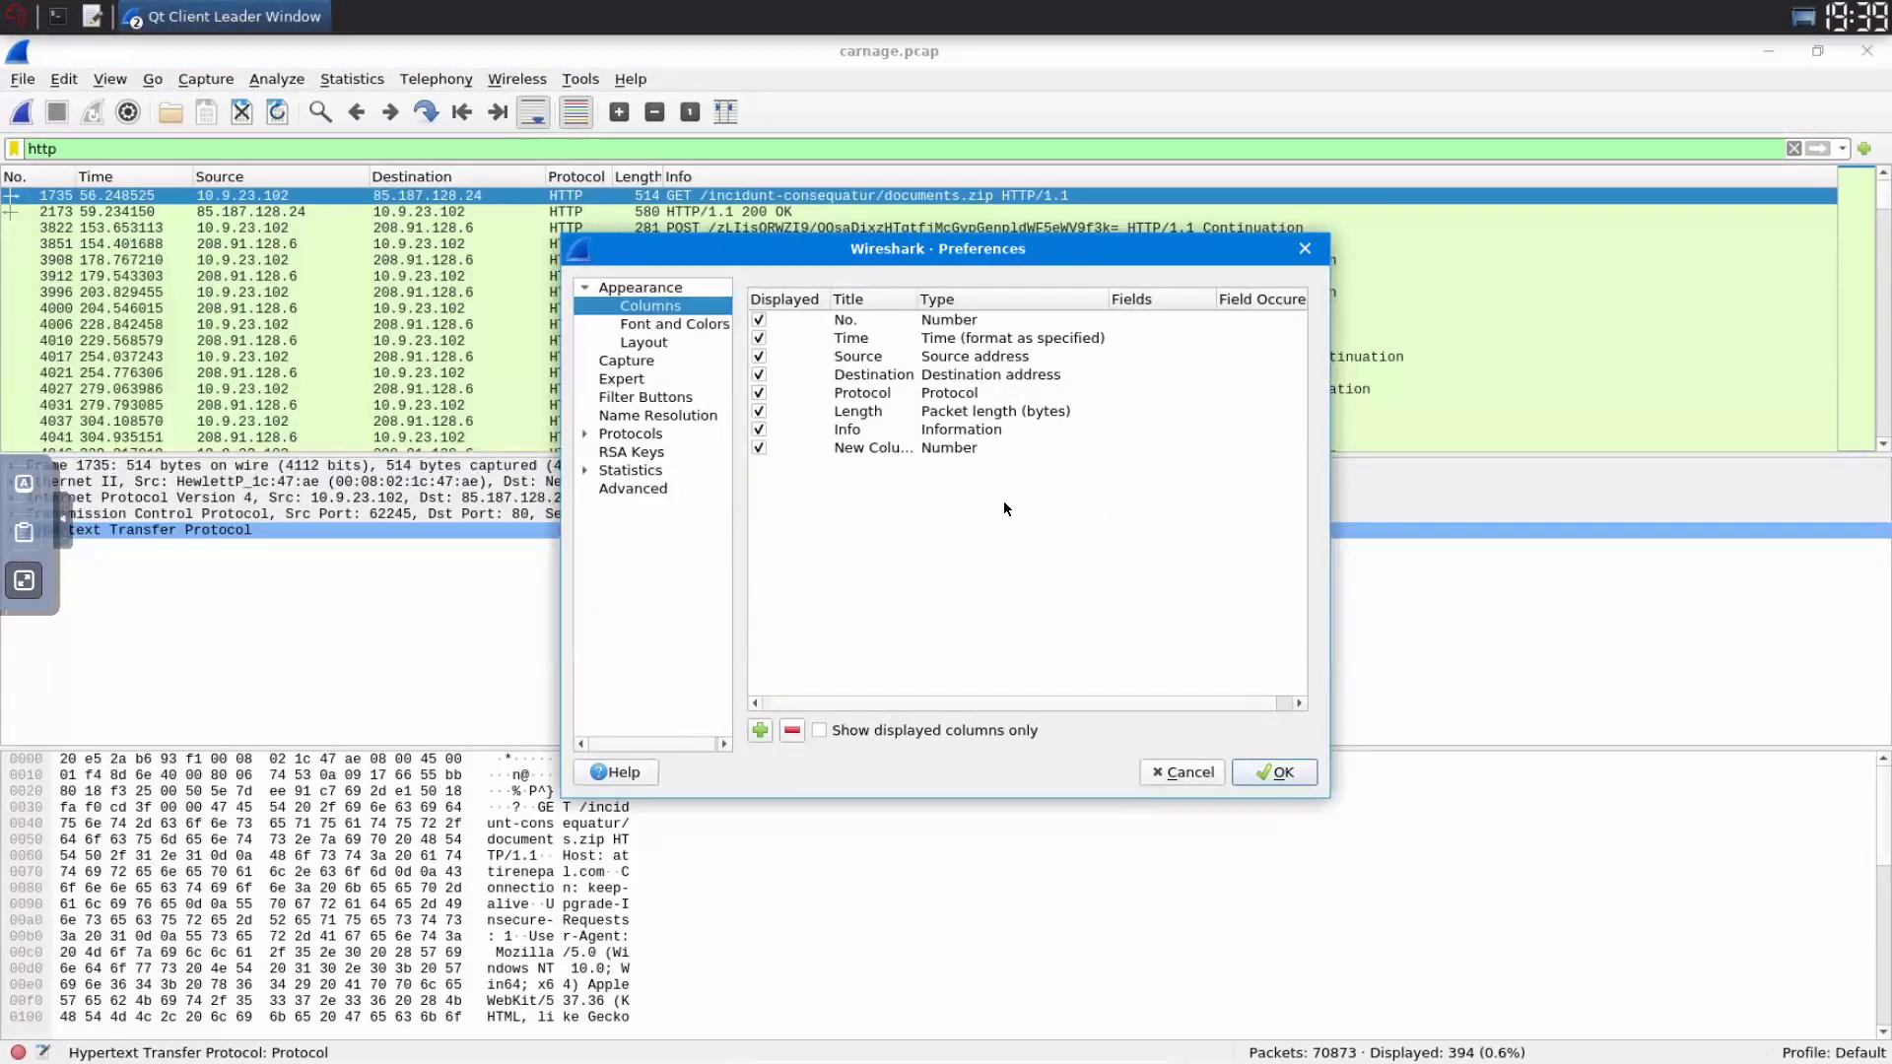
click(970, 450)
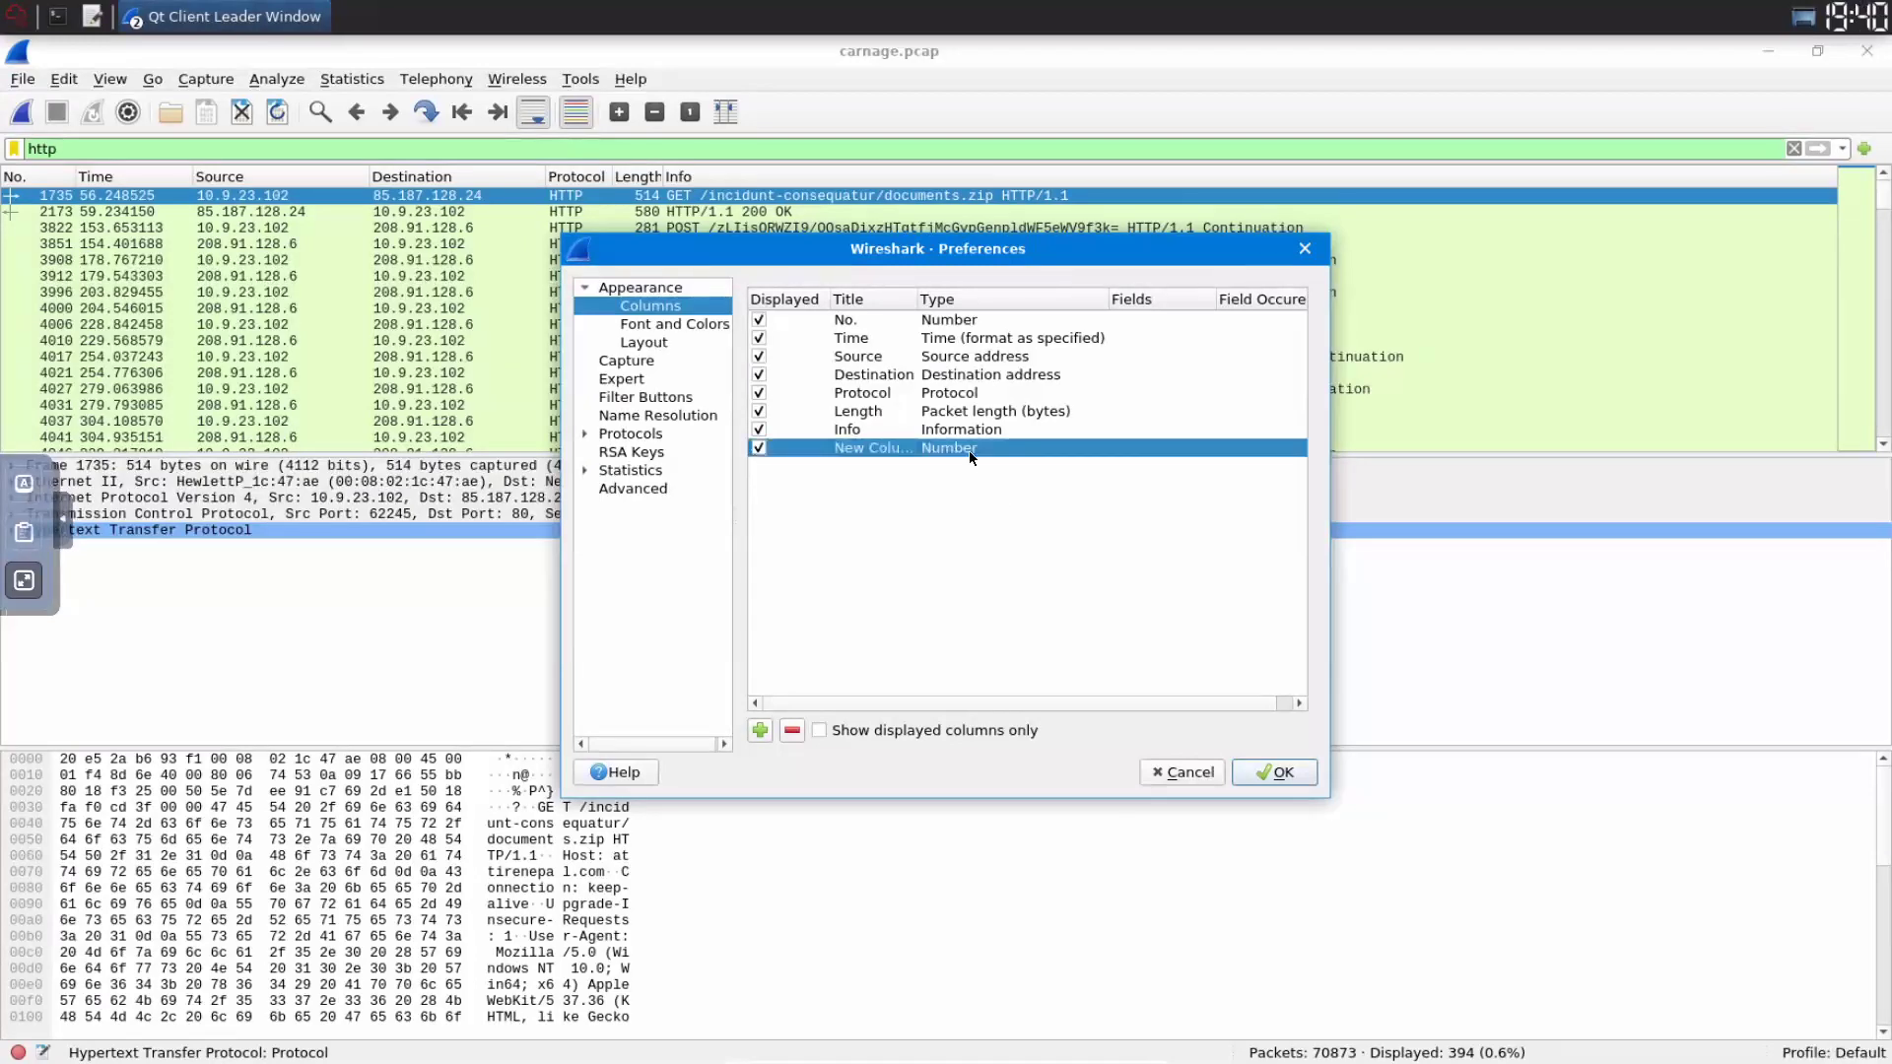
double_click(968, 452)
text(SrcPort)
key(Return)
double_click(1095, 450)
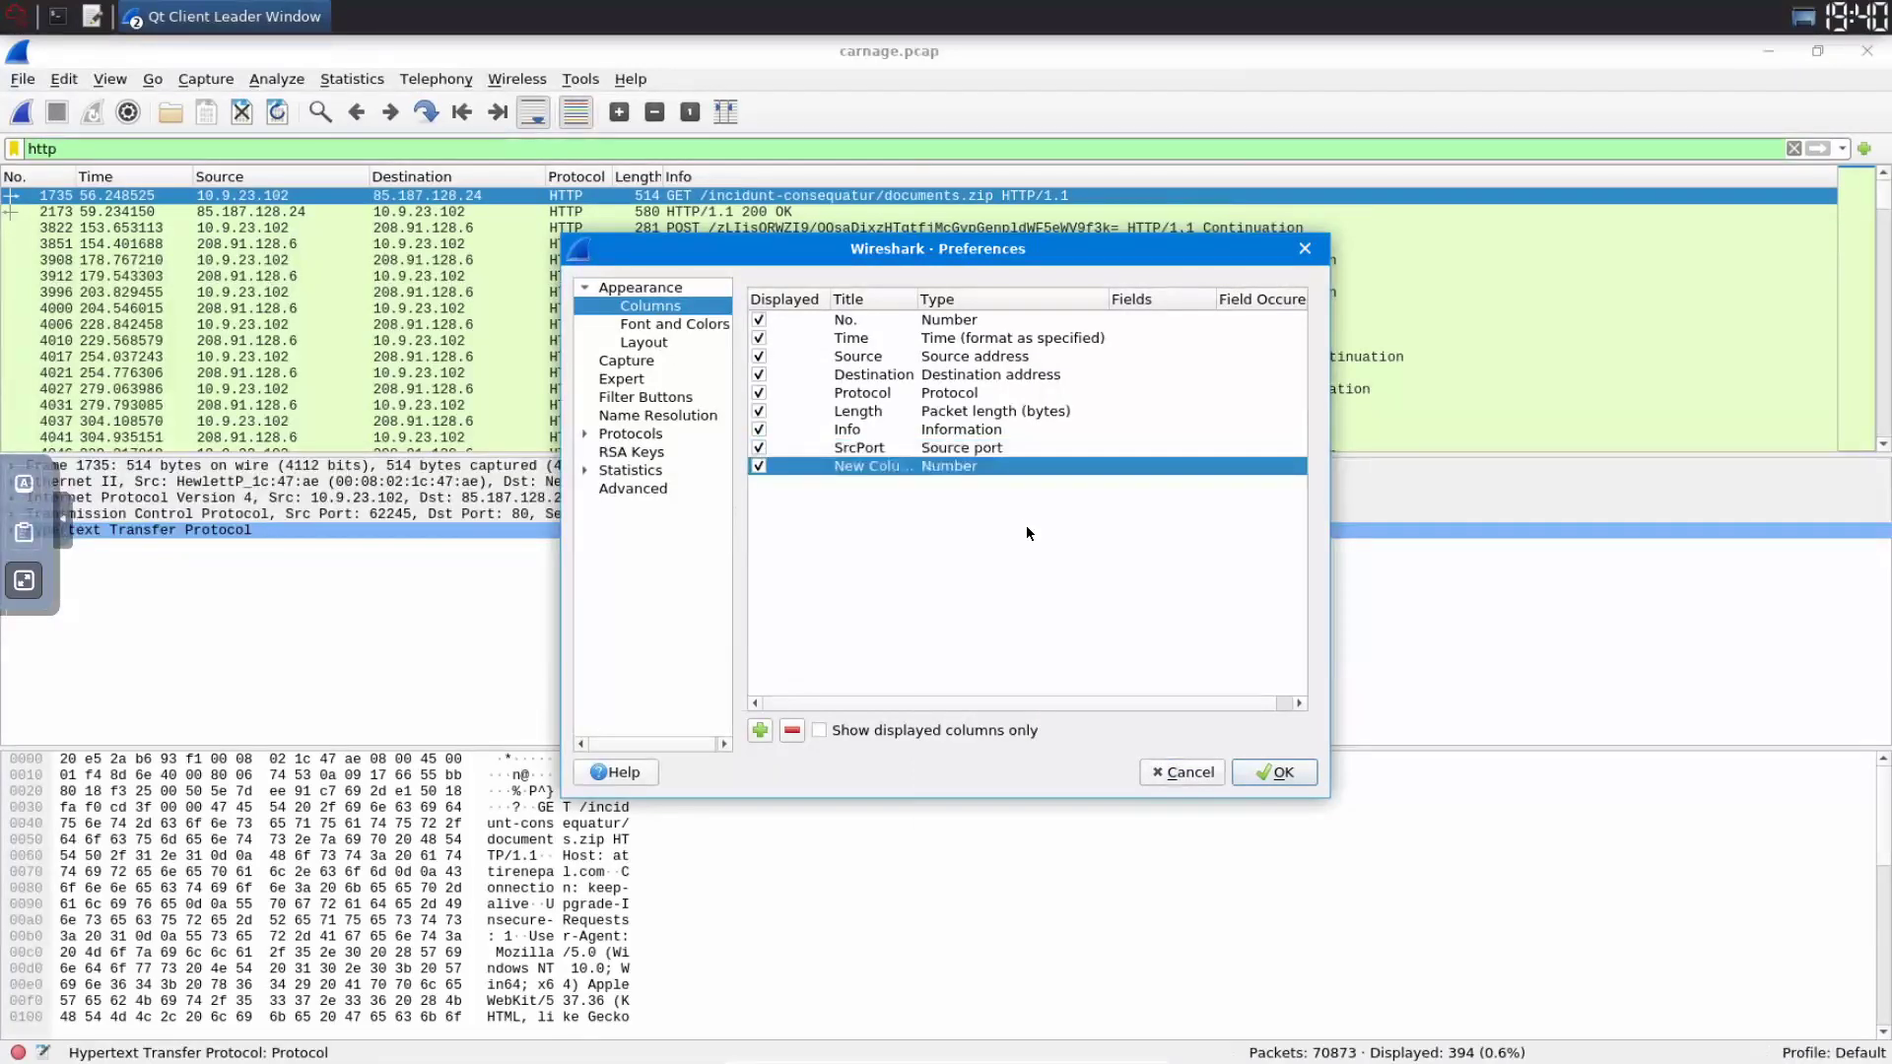
- Add a second column titled DestPort showing the destination port and apply the preferences
double_click(968, 467)
text(DestPort)
key(Tab)
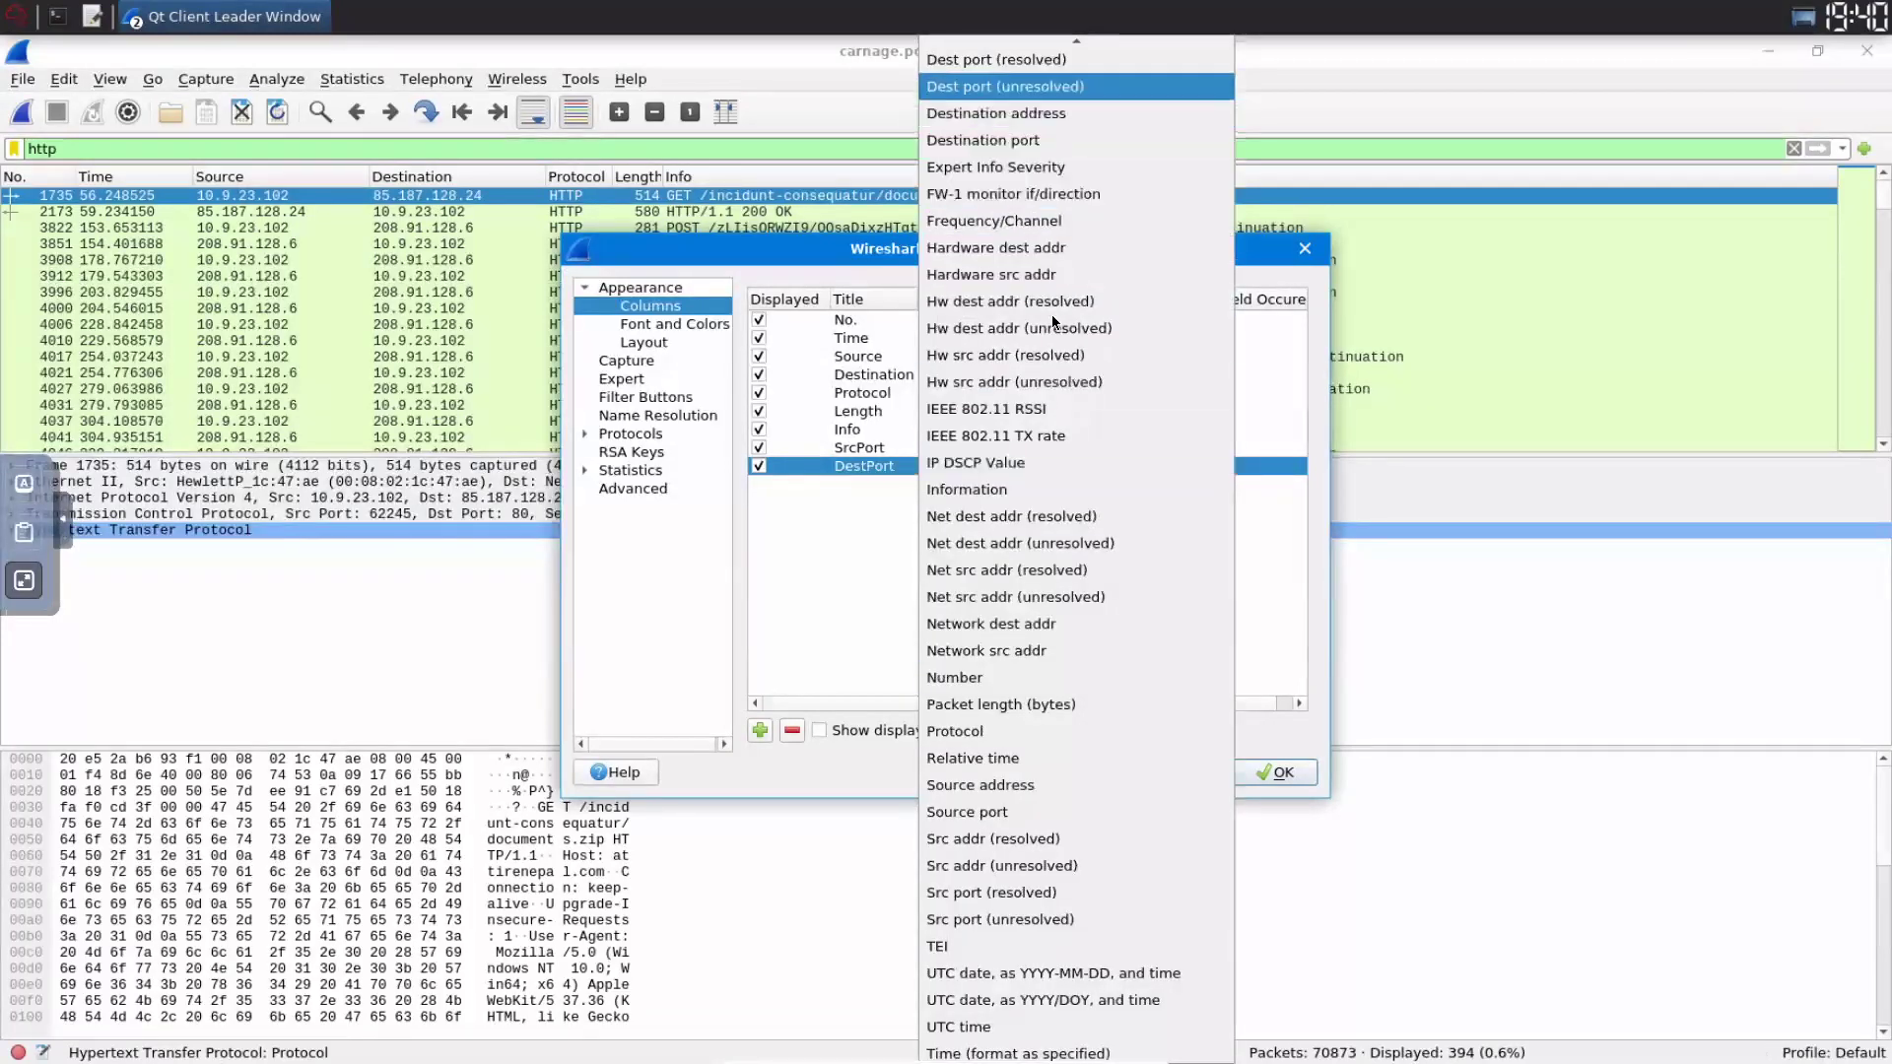
scroll(1050, 316, up, 1)
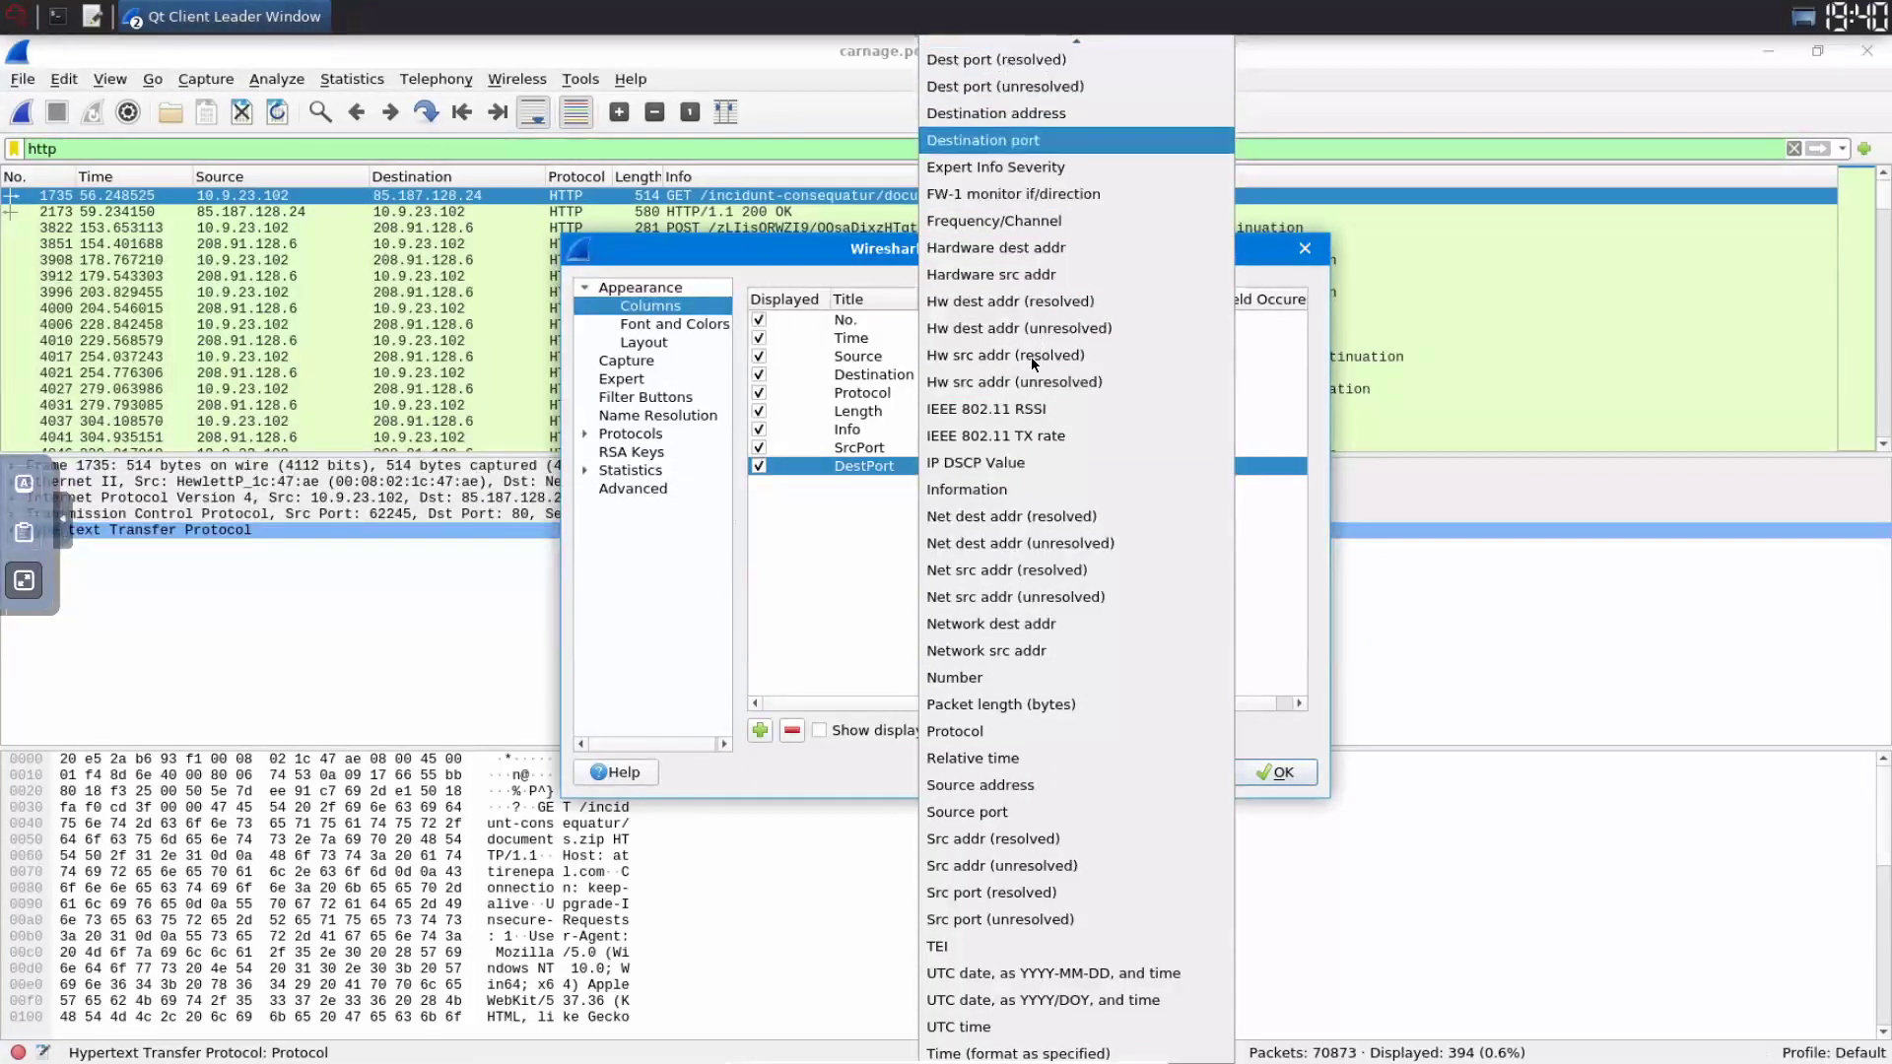
scroll(1067, 454, up, 2)
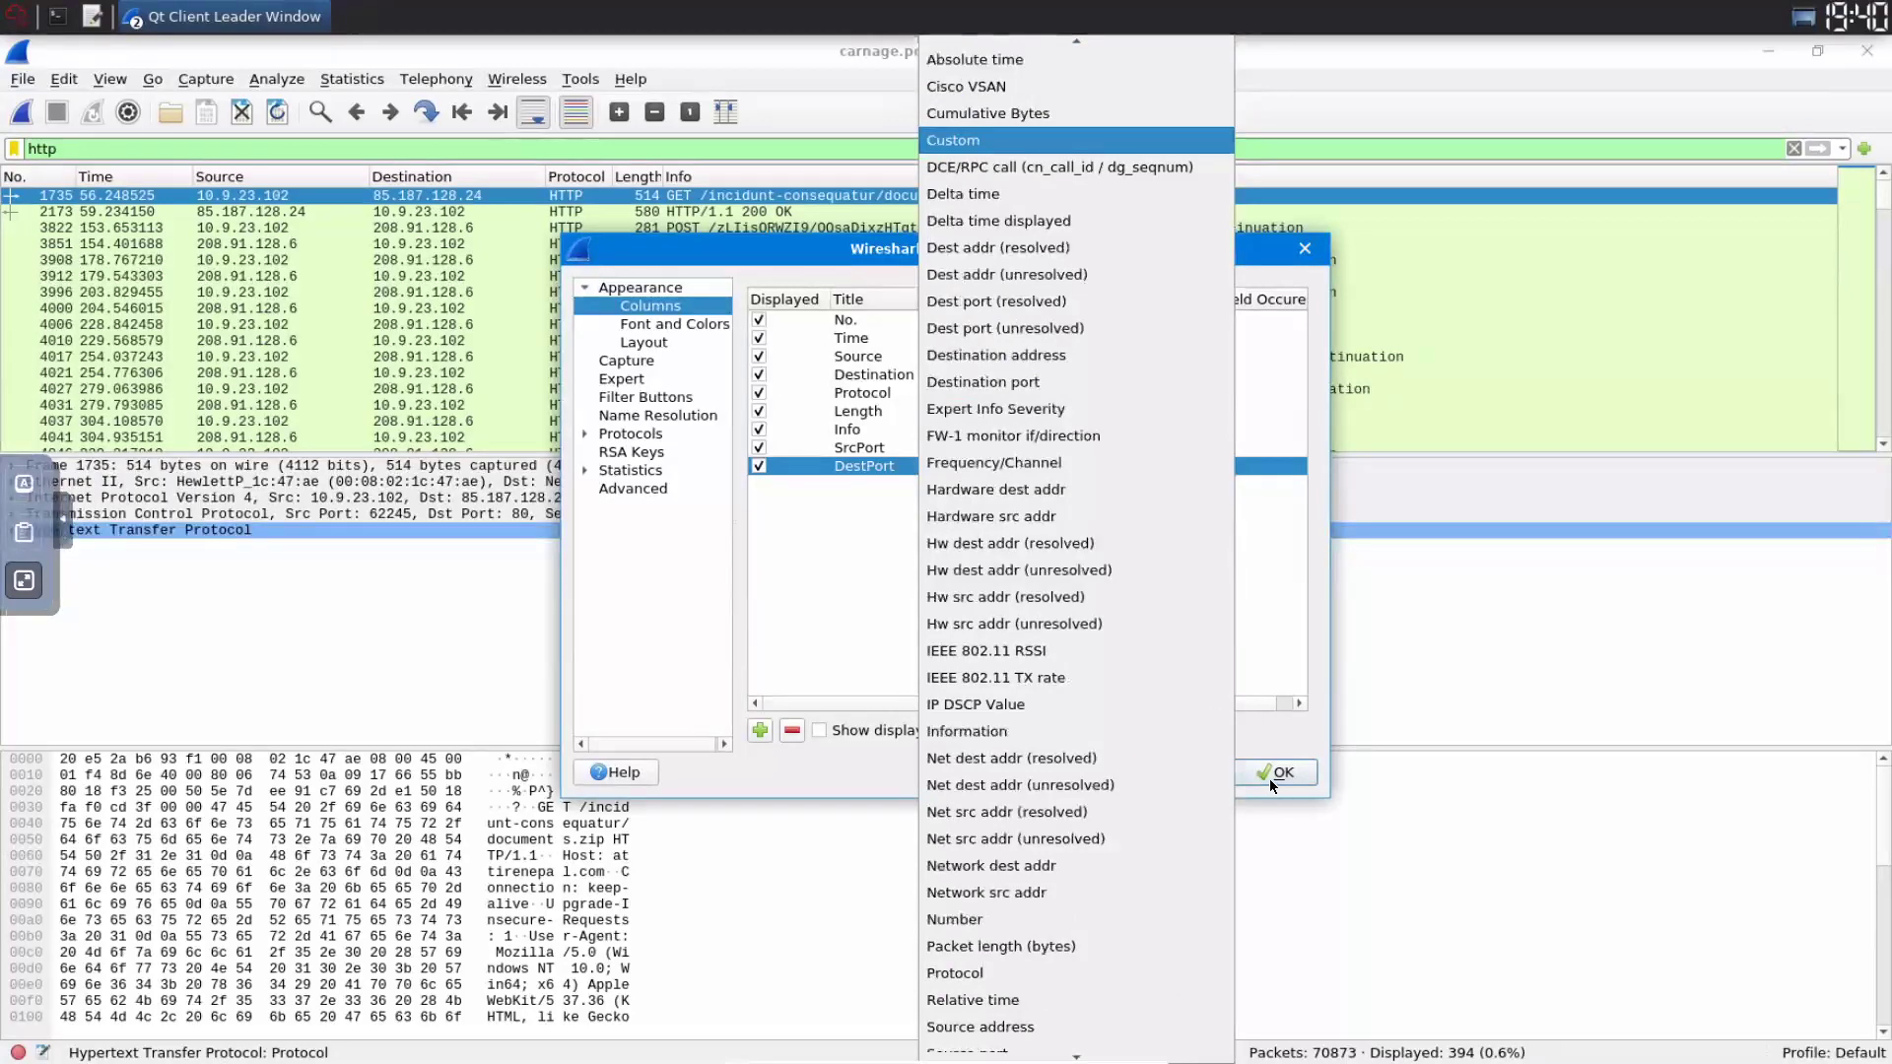
key(Escape)
key(Escape)
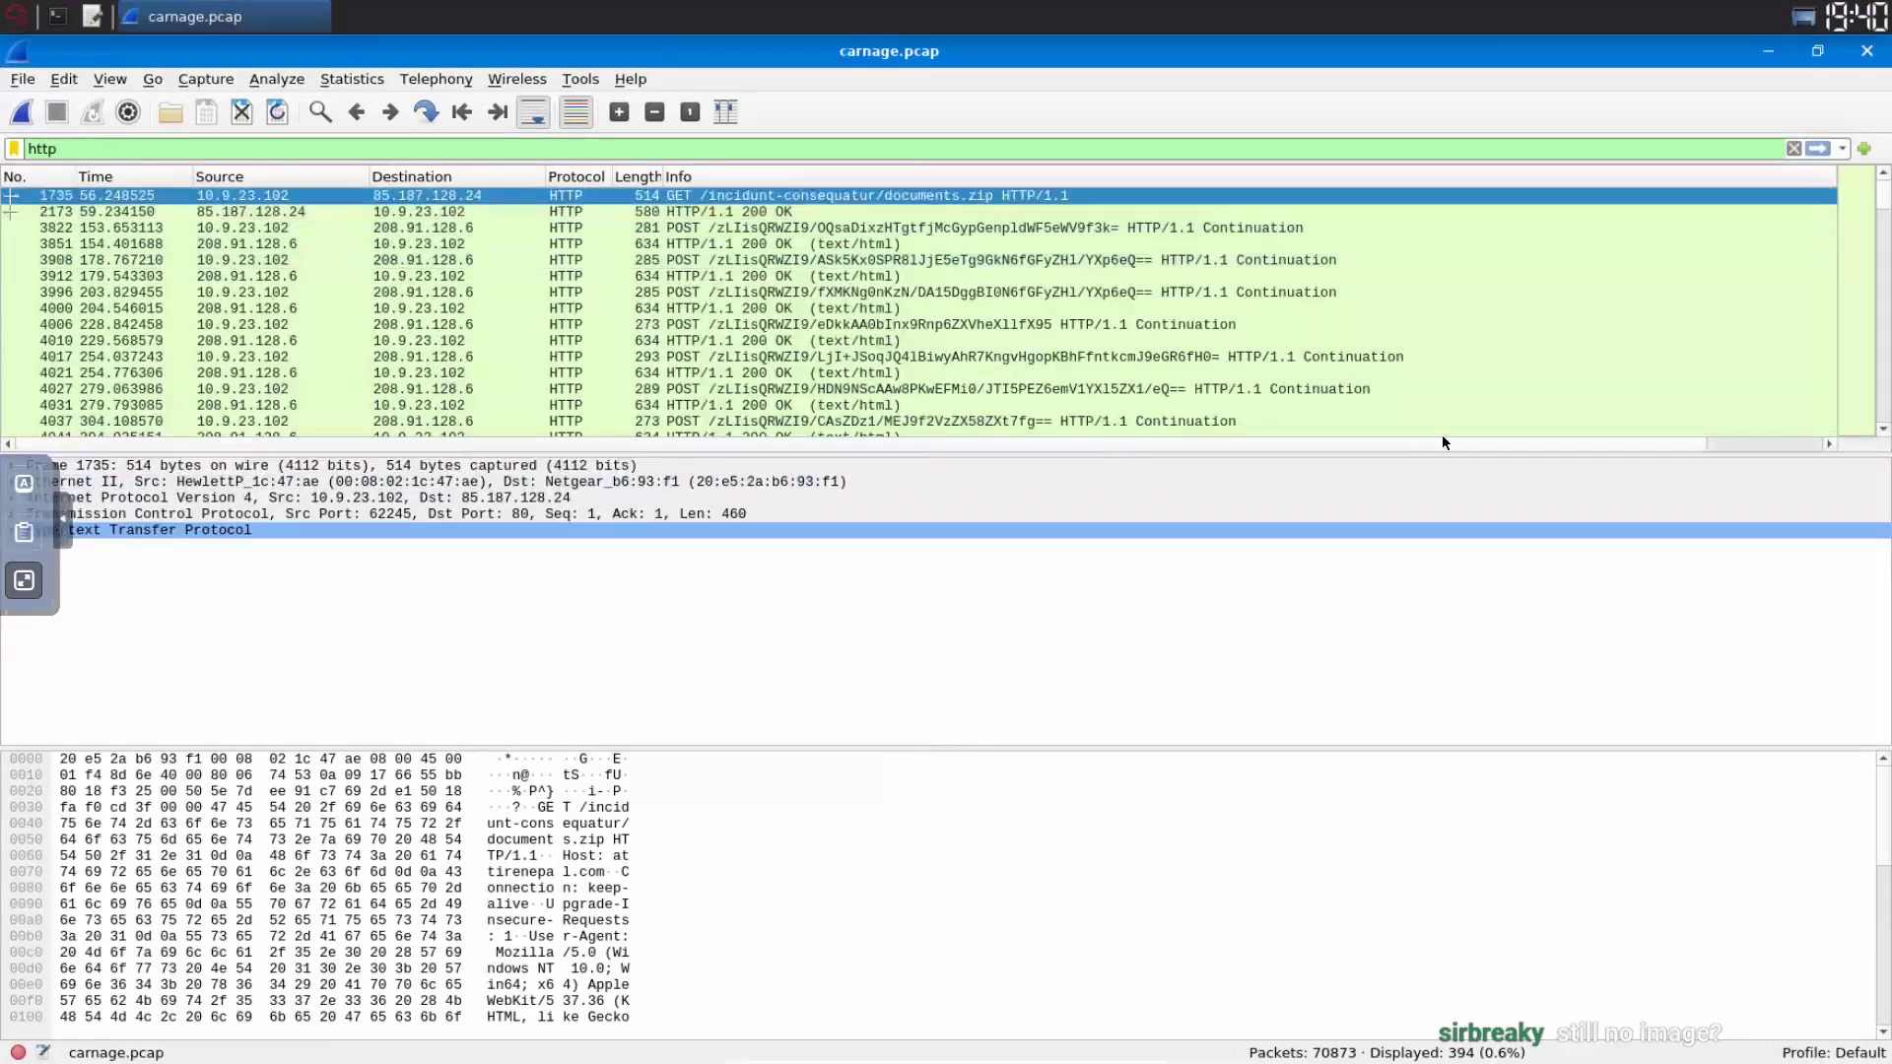
- Move the SrcPort and DestPort columns after Protocol and sort packets by ascending time
scroll(1790, 178, right, 2)
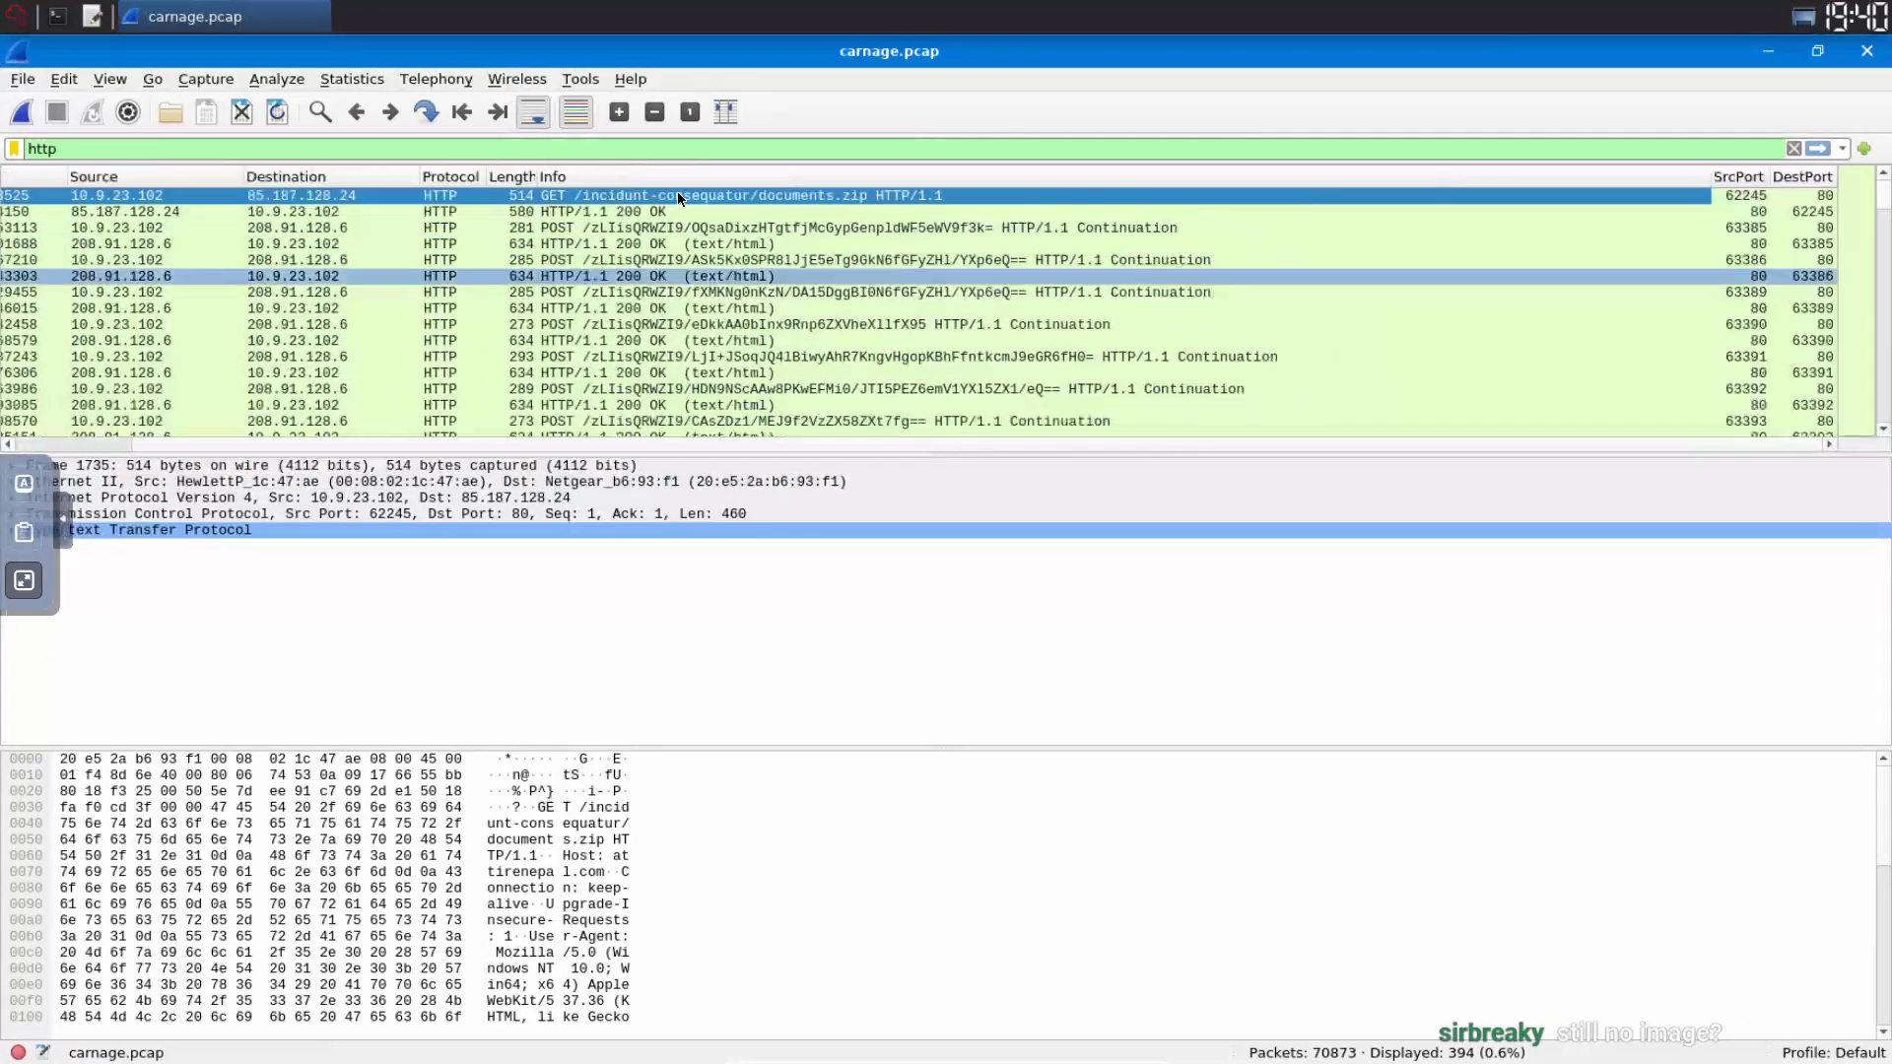
drag(1738, 178, 507, 180)
drag(1794, 181, 458, 454)
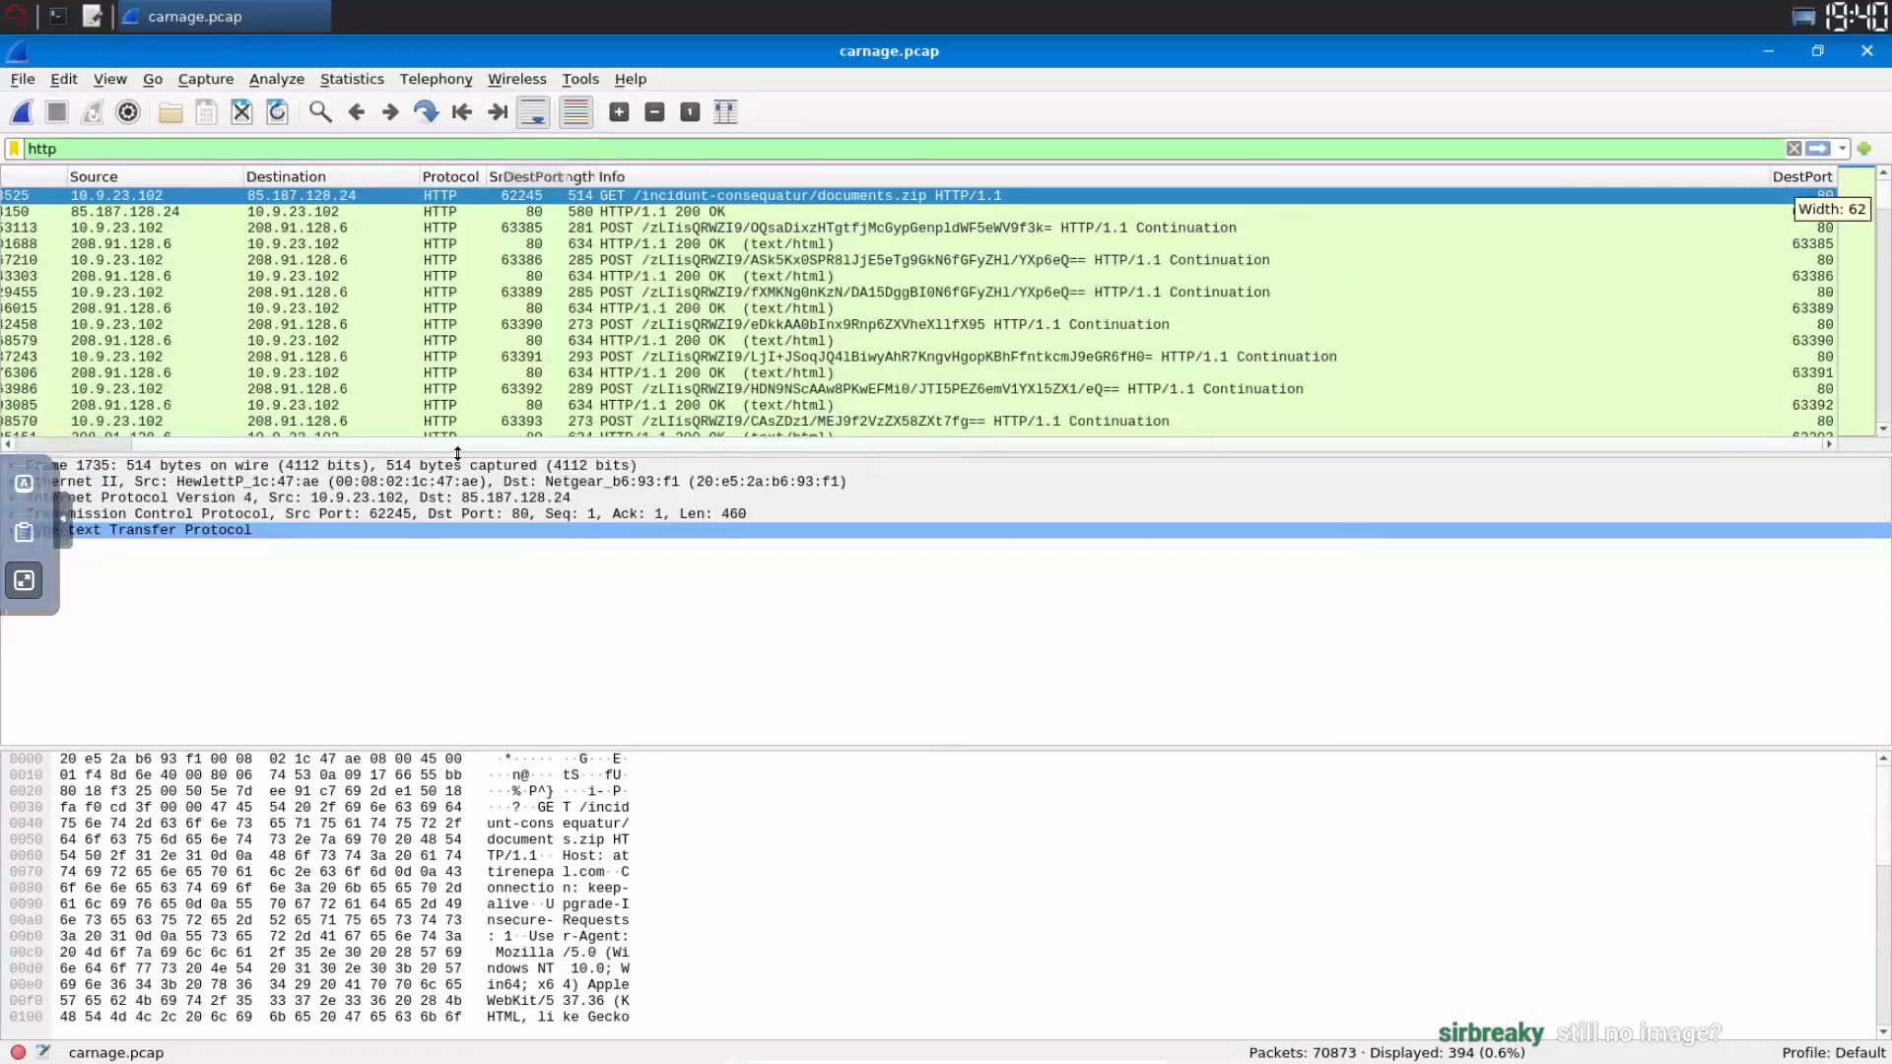
drag(671, 357, 150, 187)
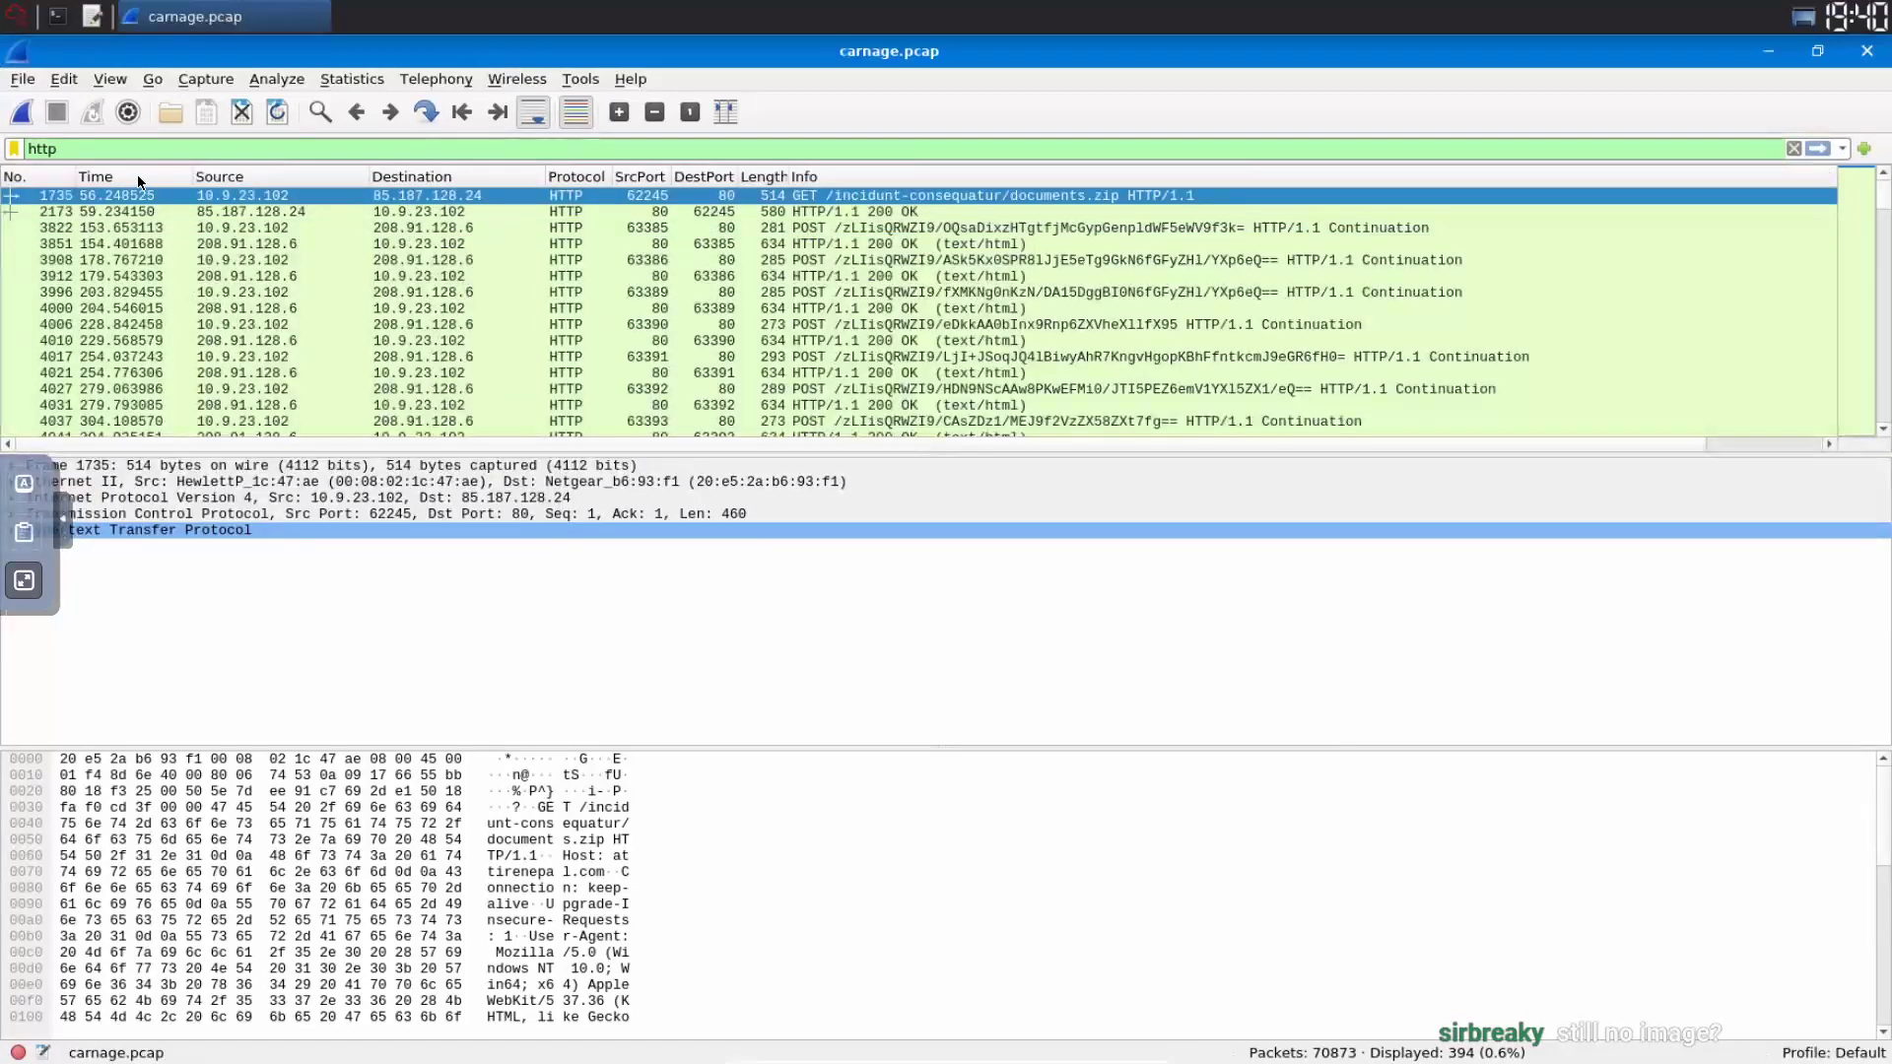
click(154, 172)
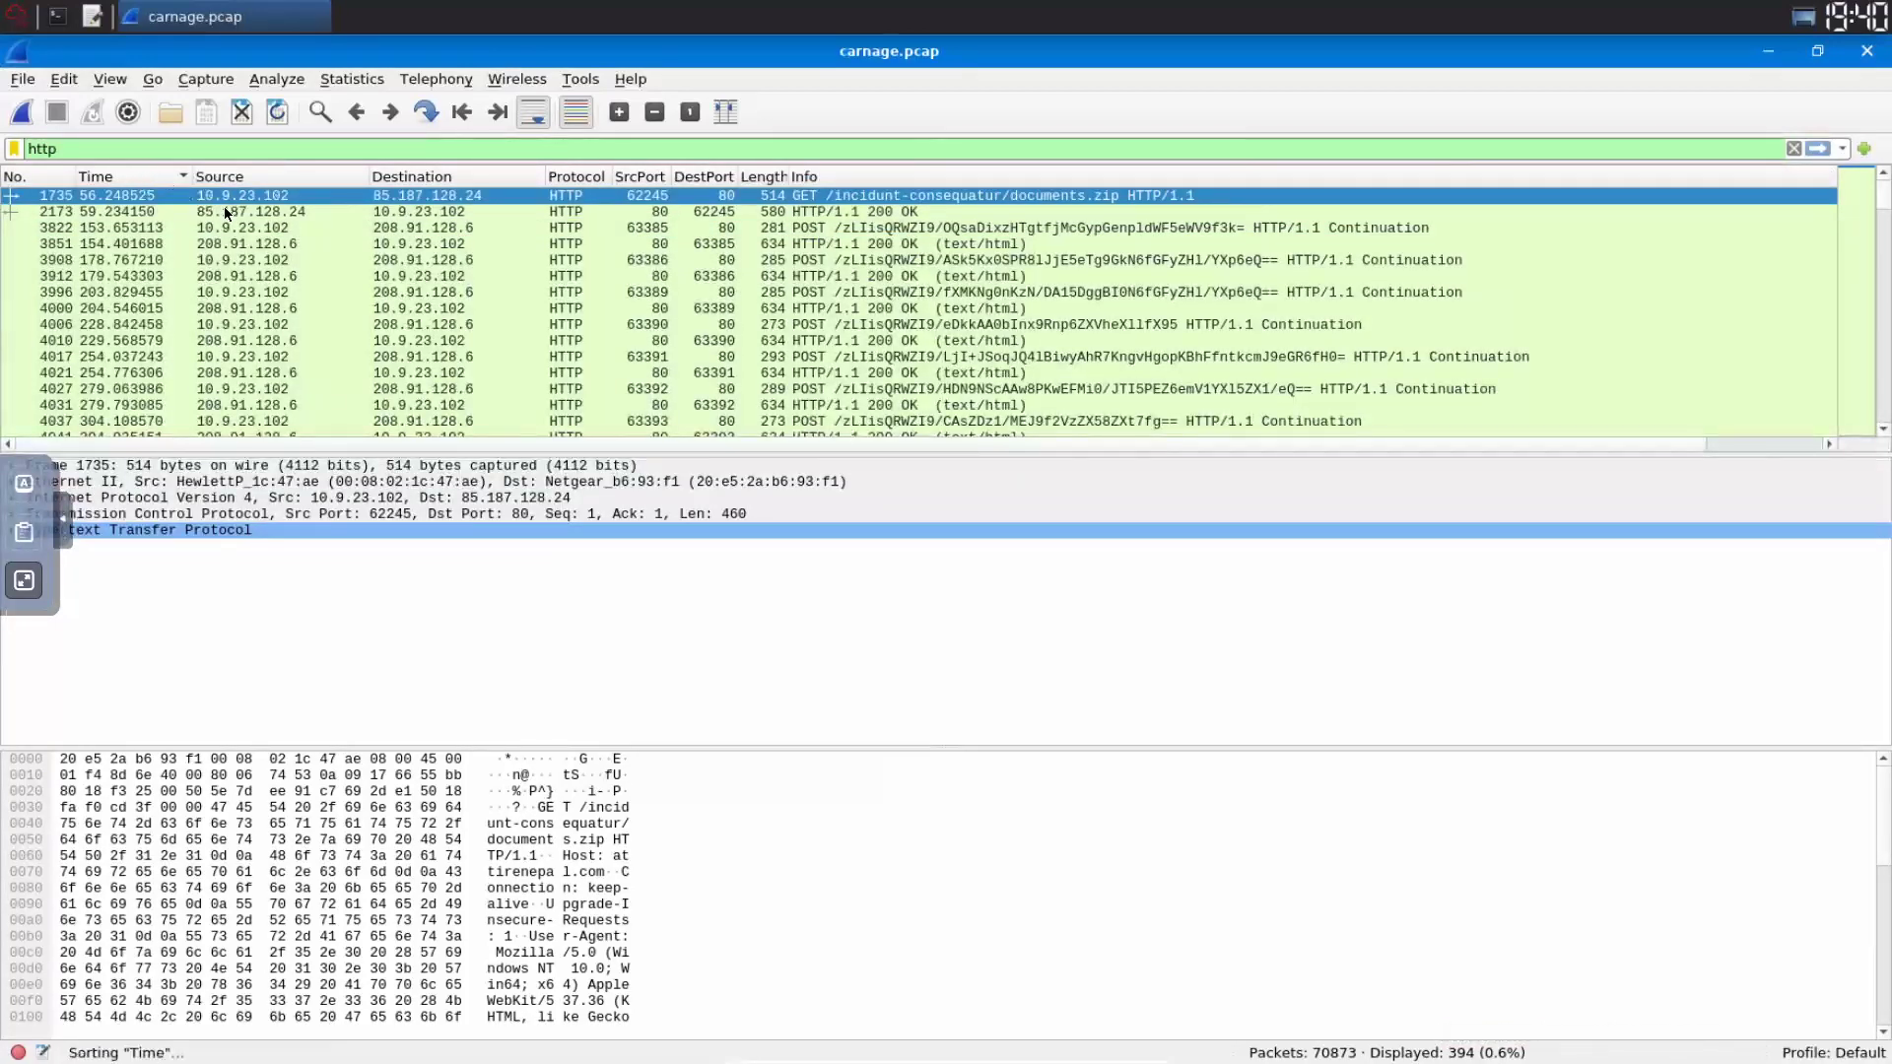
click(107, 178)
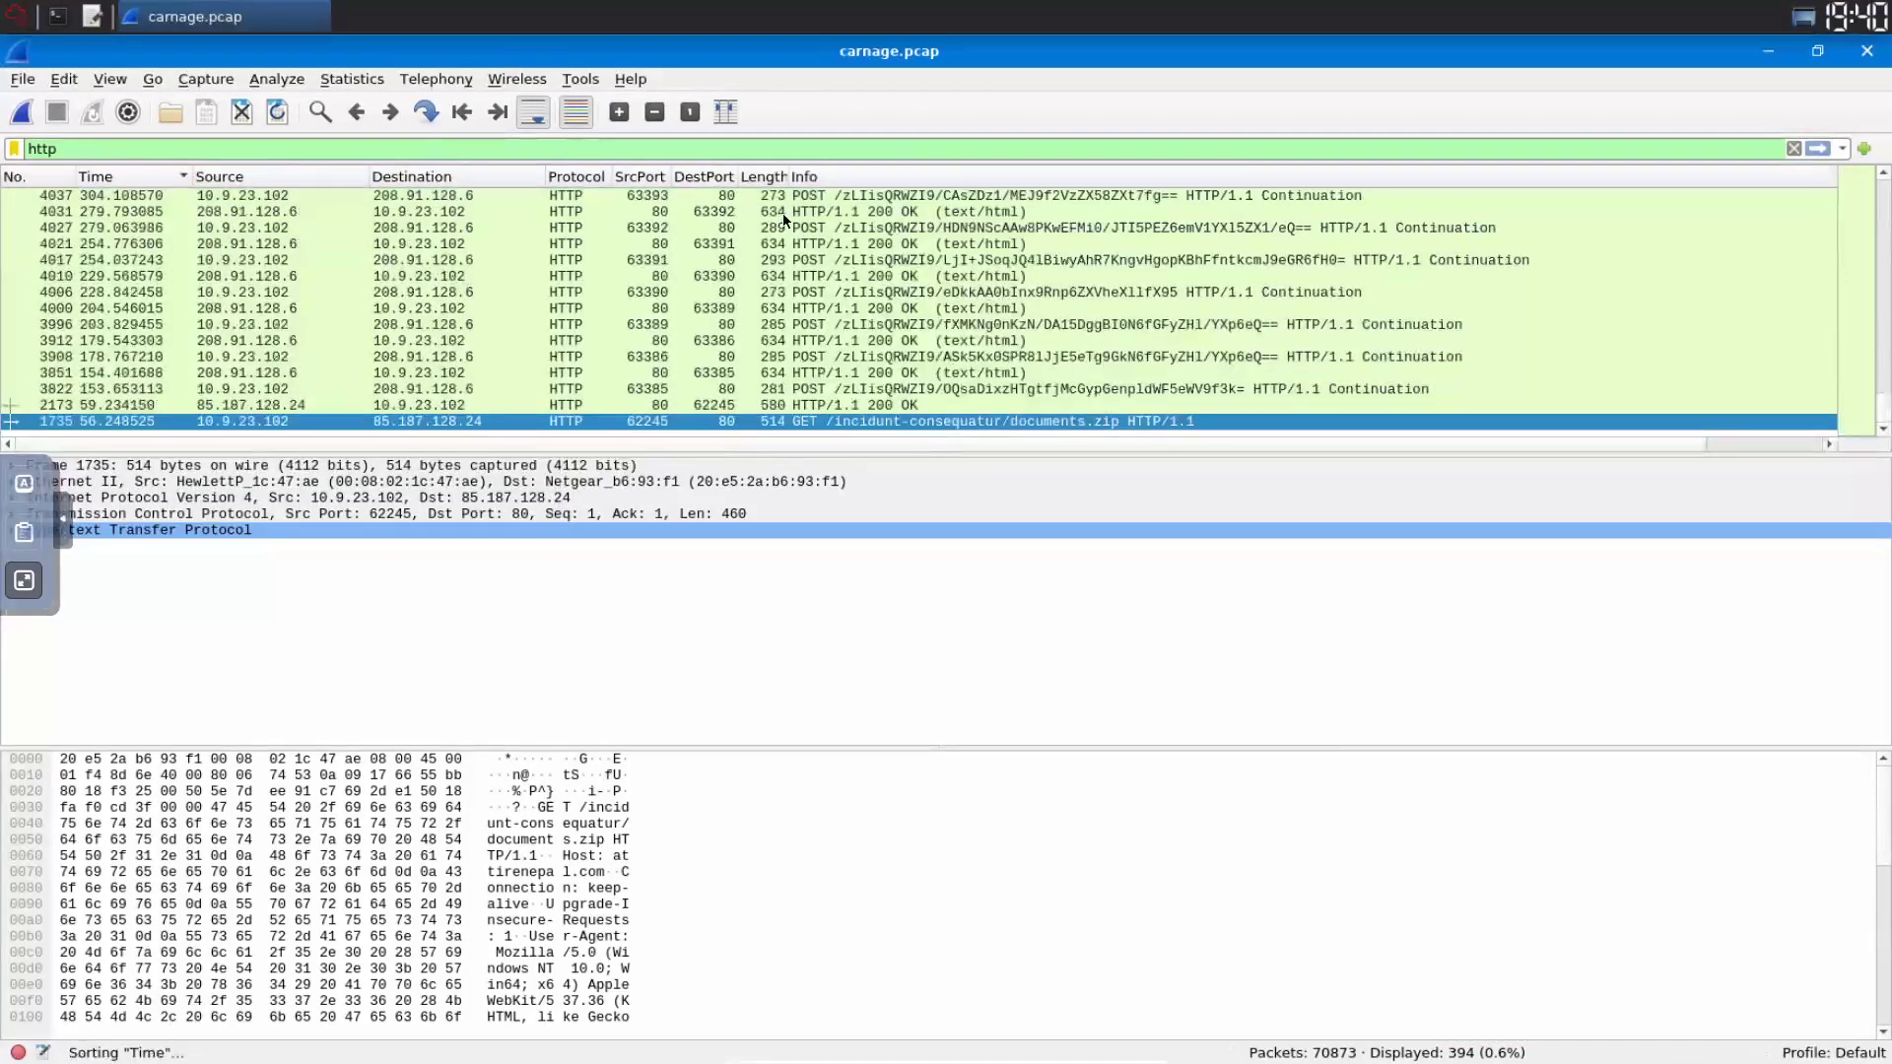
click(128, 177)
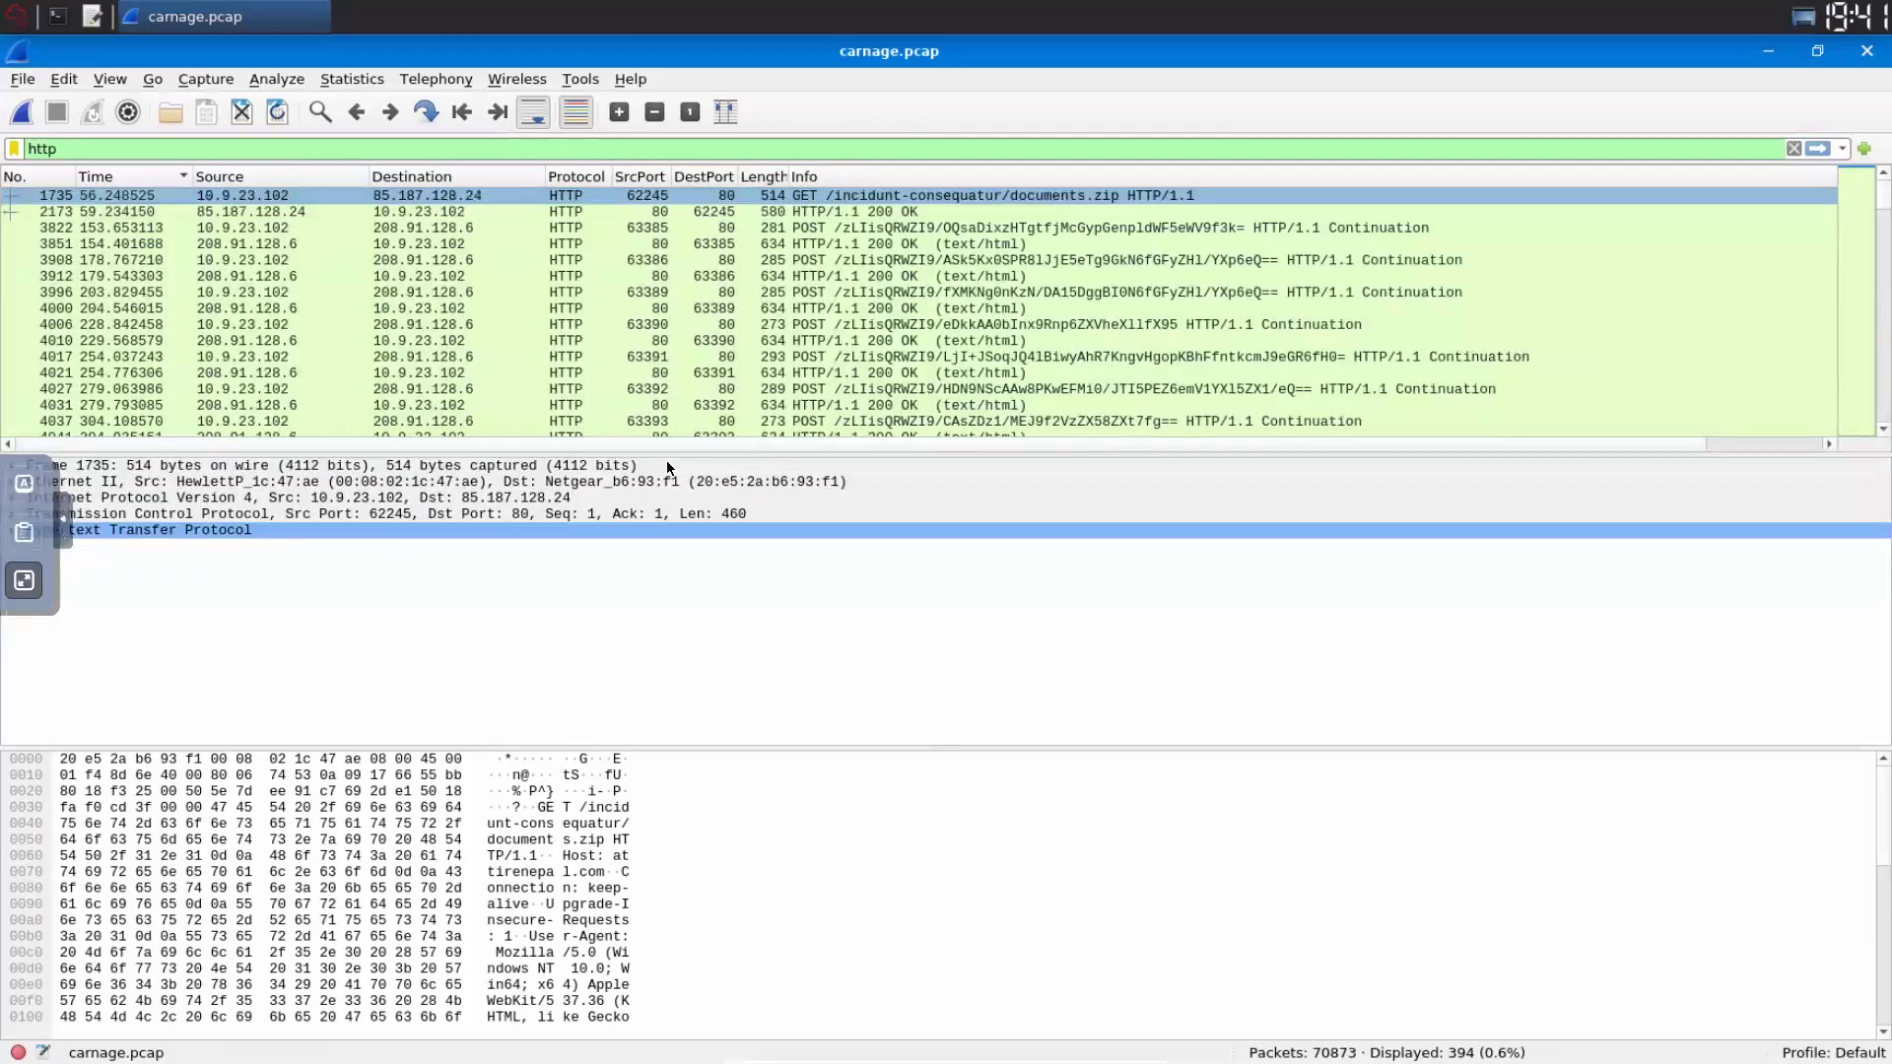
- Switch the time display format to Date and Time of Day (Ctrl+Alt+1)
key(alt+v)
key(Right)
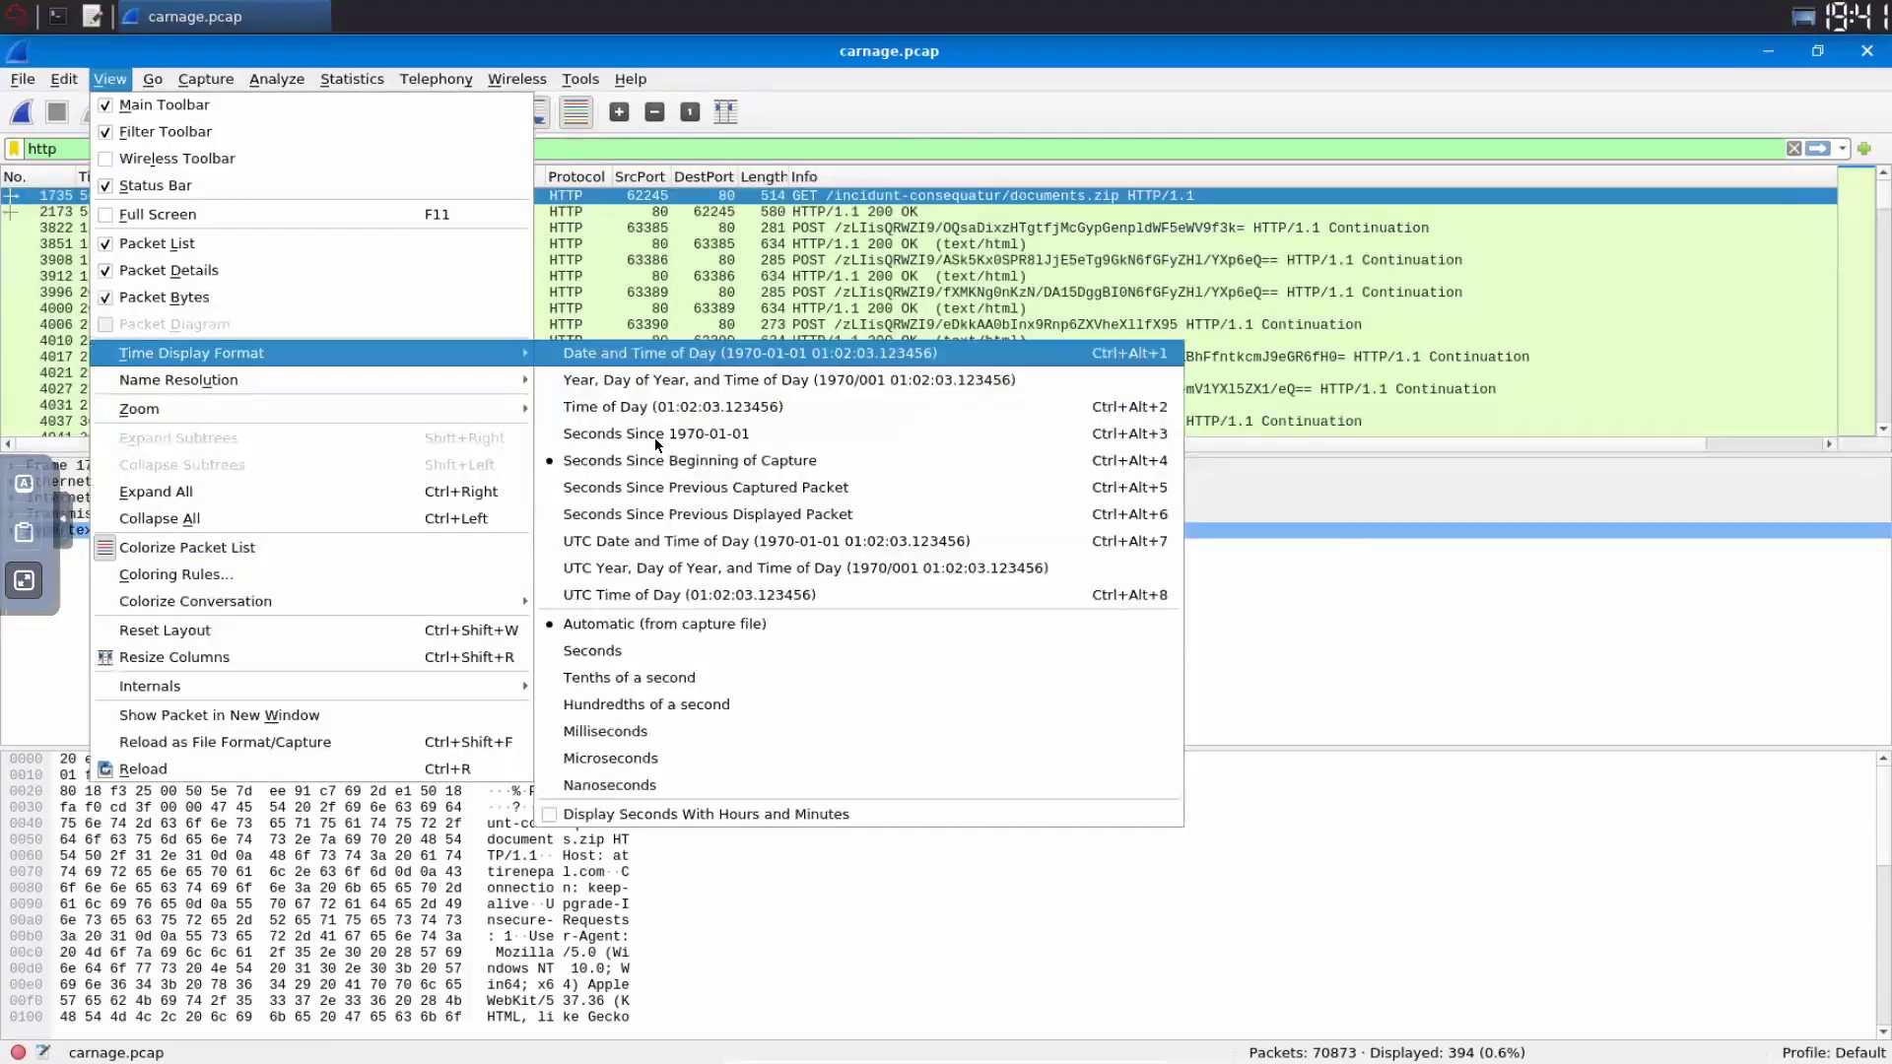
key(Down)
key(Down)
key(Down)
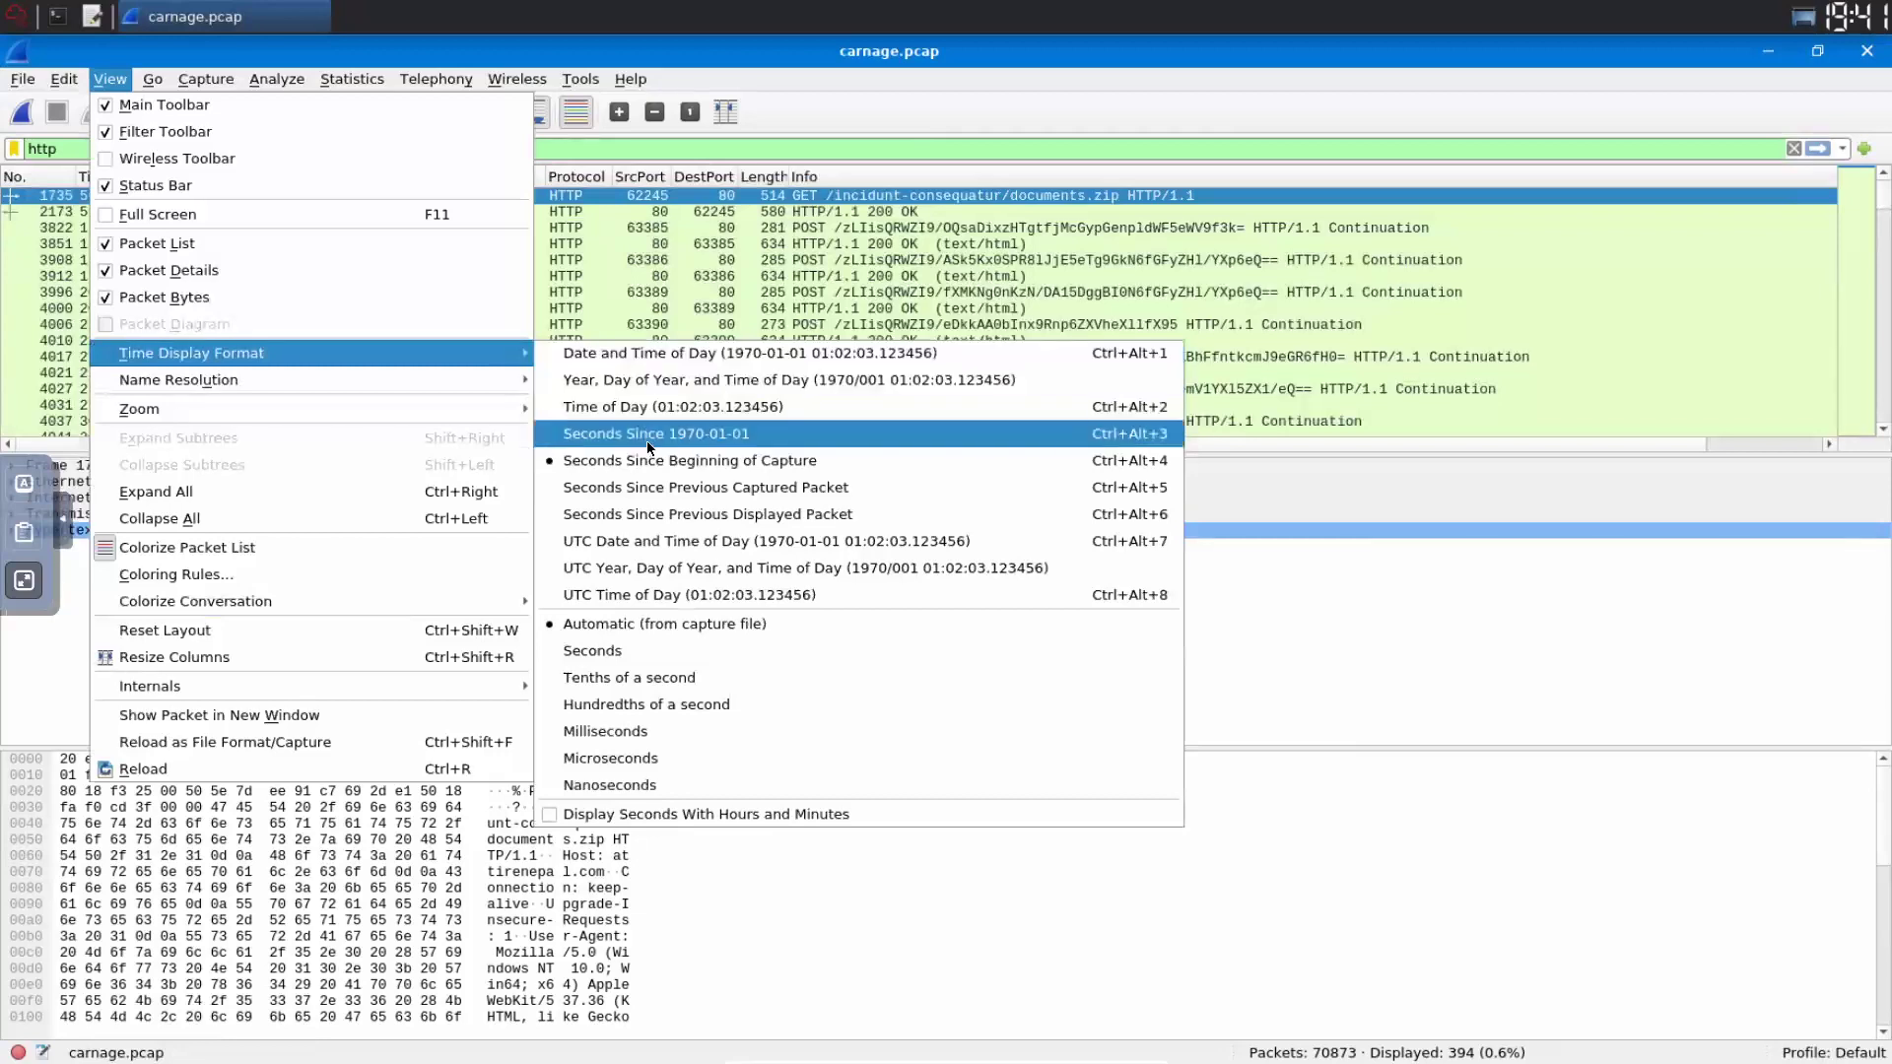
key(Down)
key(Up)
key(Up)
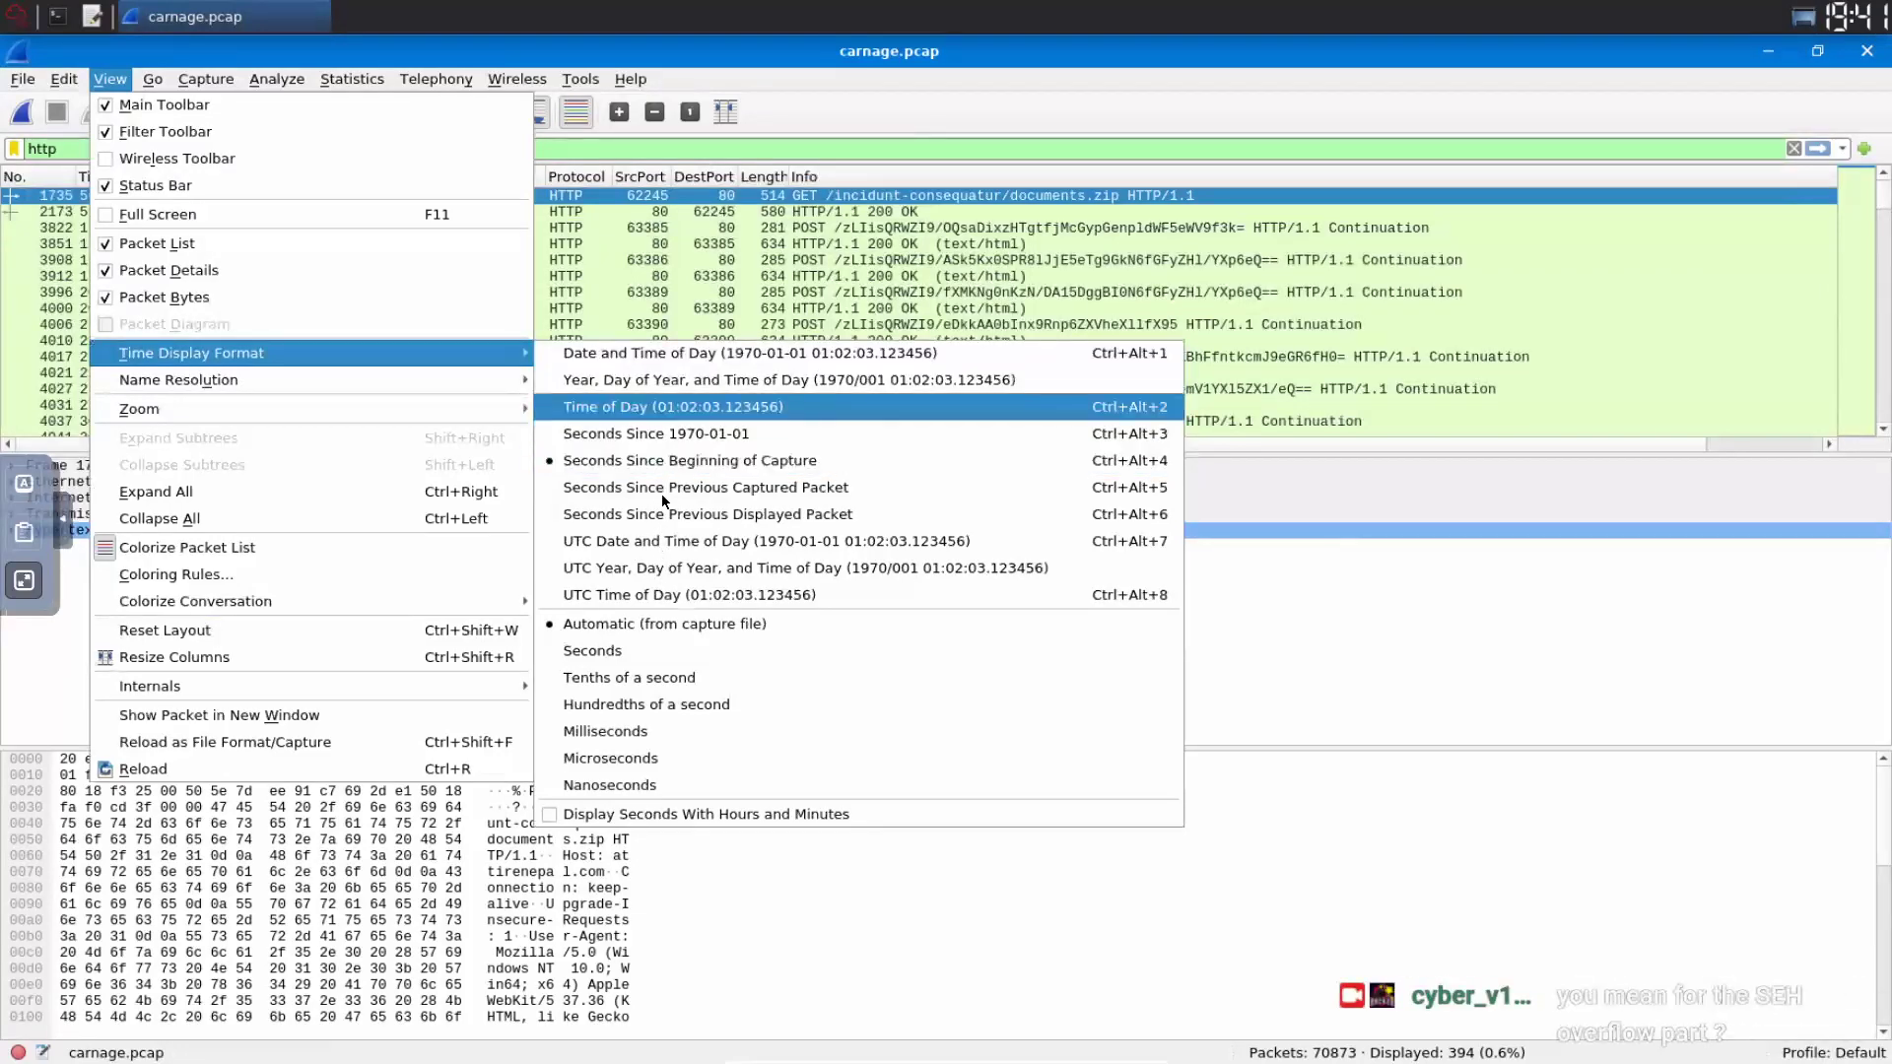
key(Down)
key(Down)
key(Down)
key(Down)
key(Down)
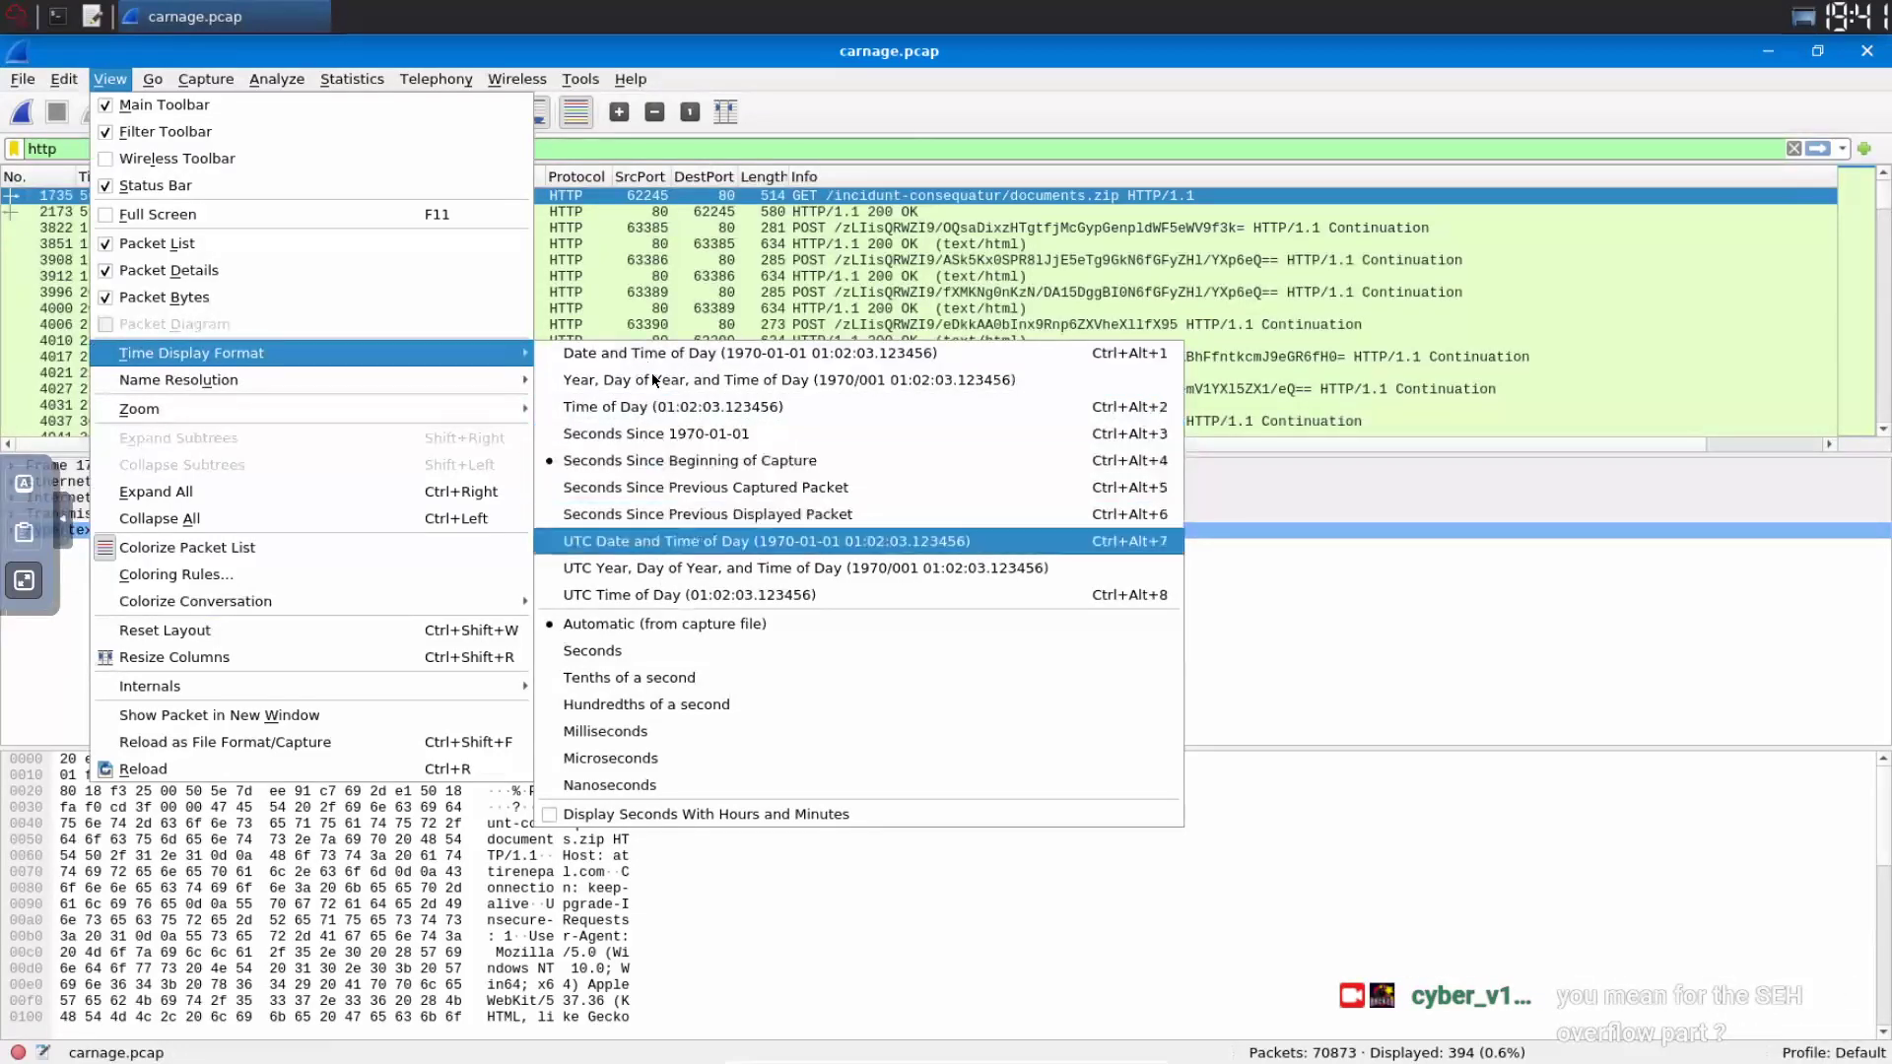
key(Down)
key(Down)
key(Up)
key(Up)
key(Up)
key(Up)
key(Up)
key(Up)
key(Up)
key(Up)
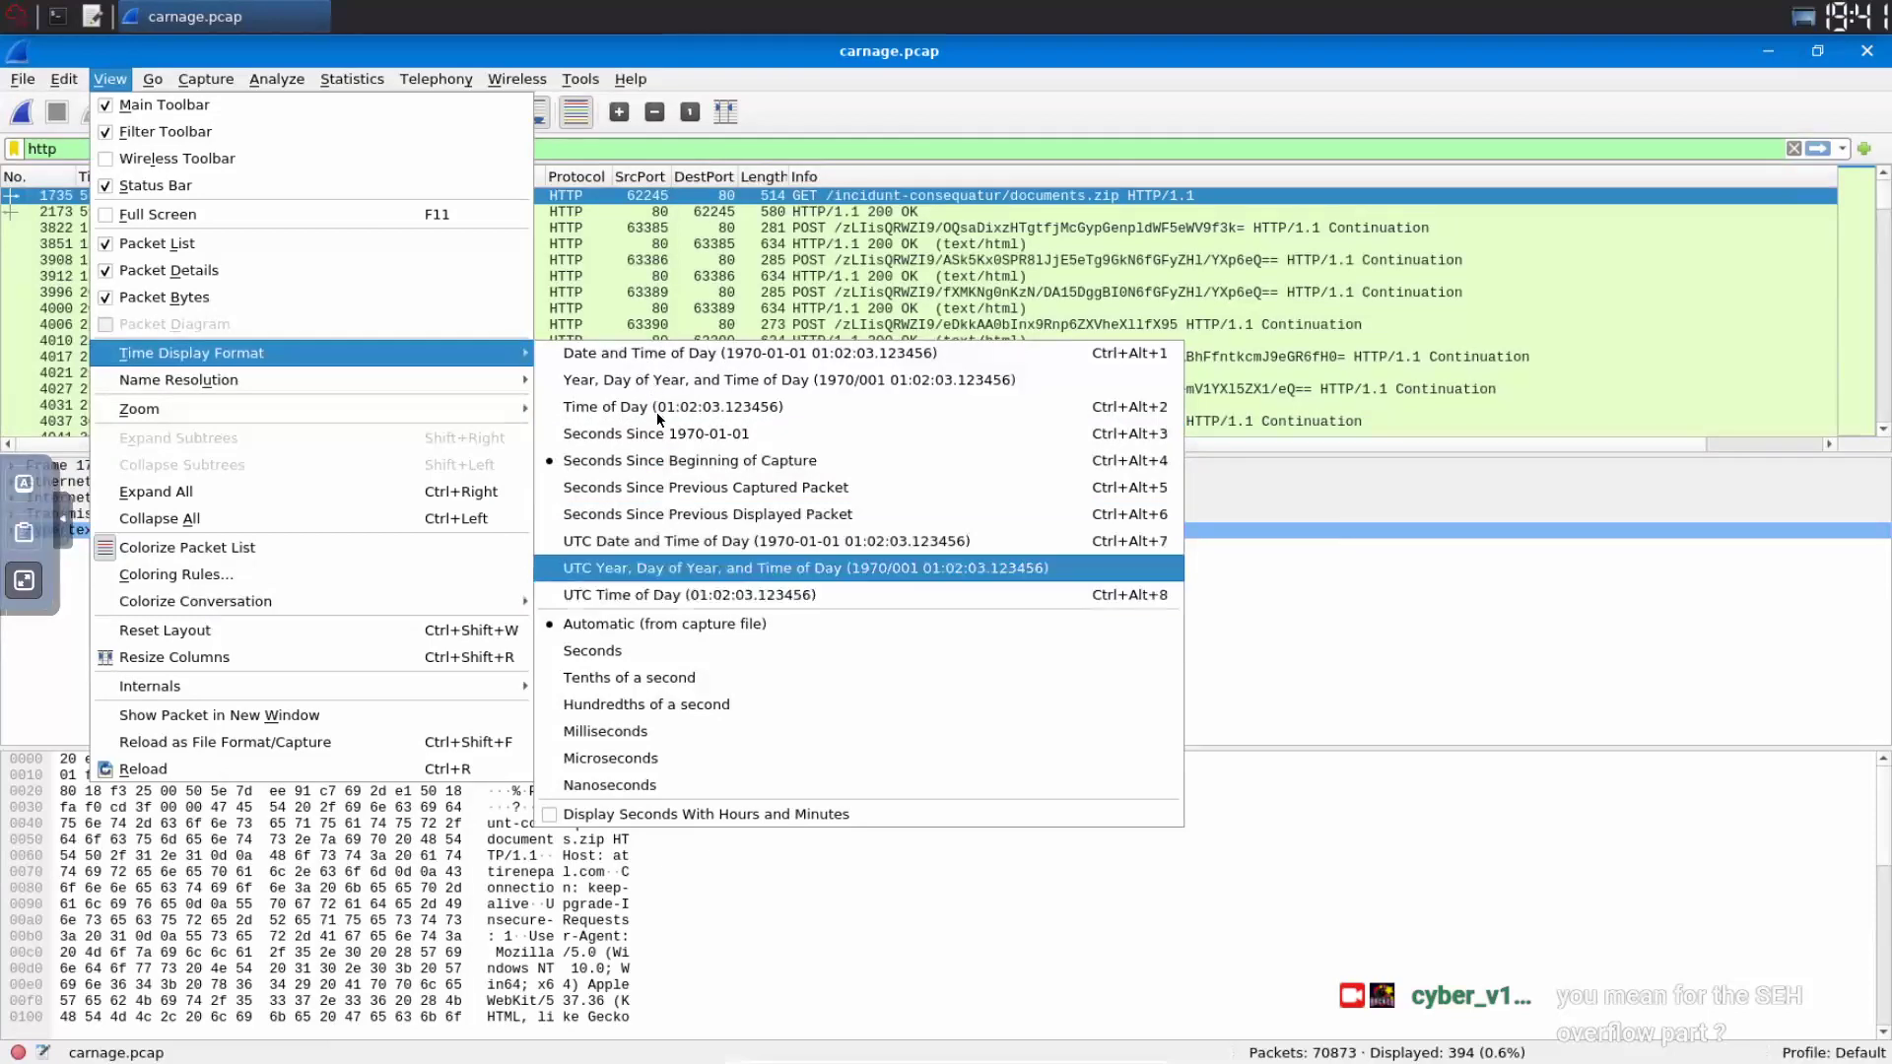
key(Up)
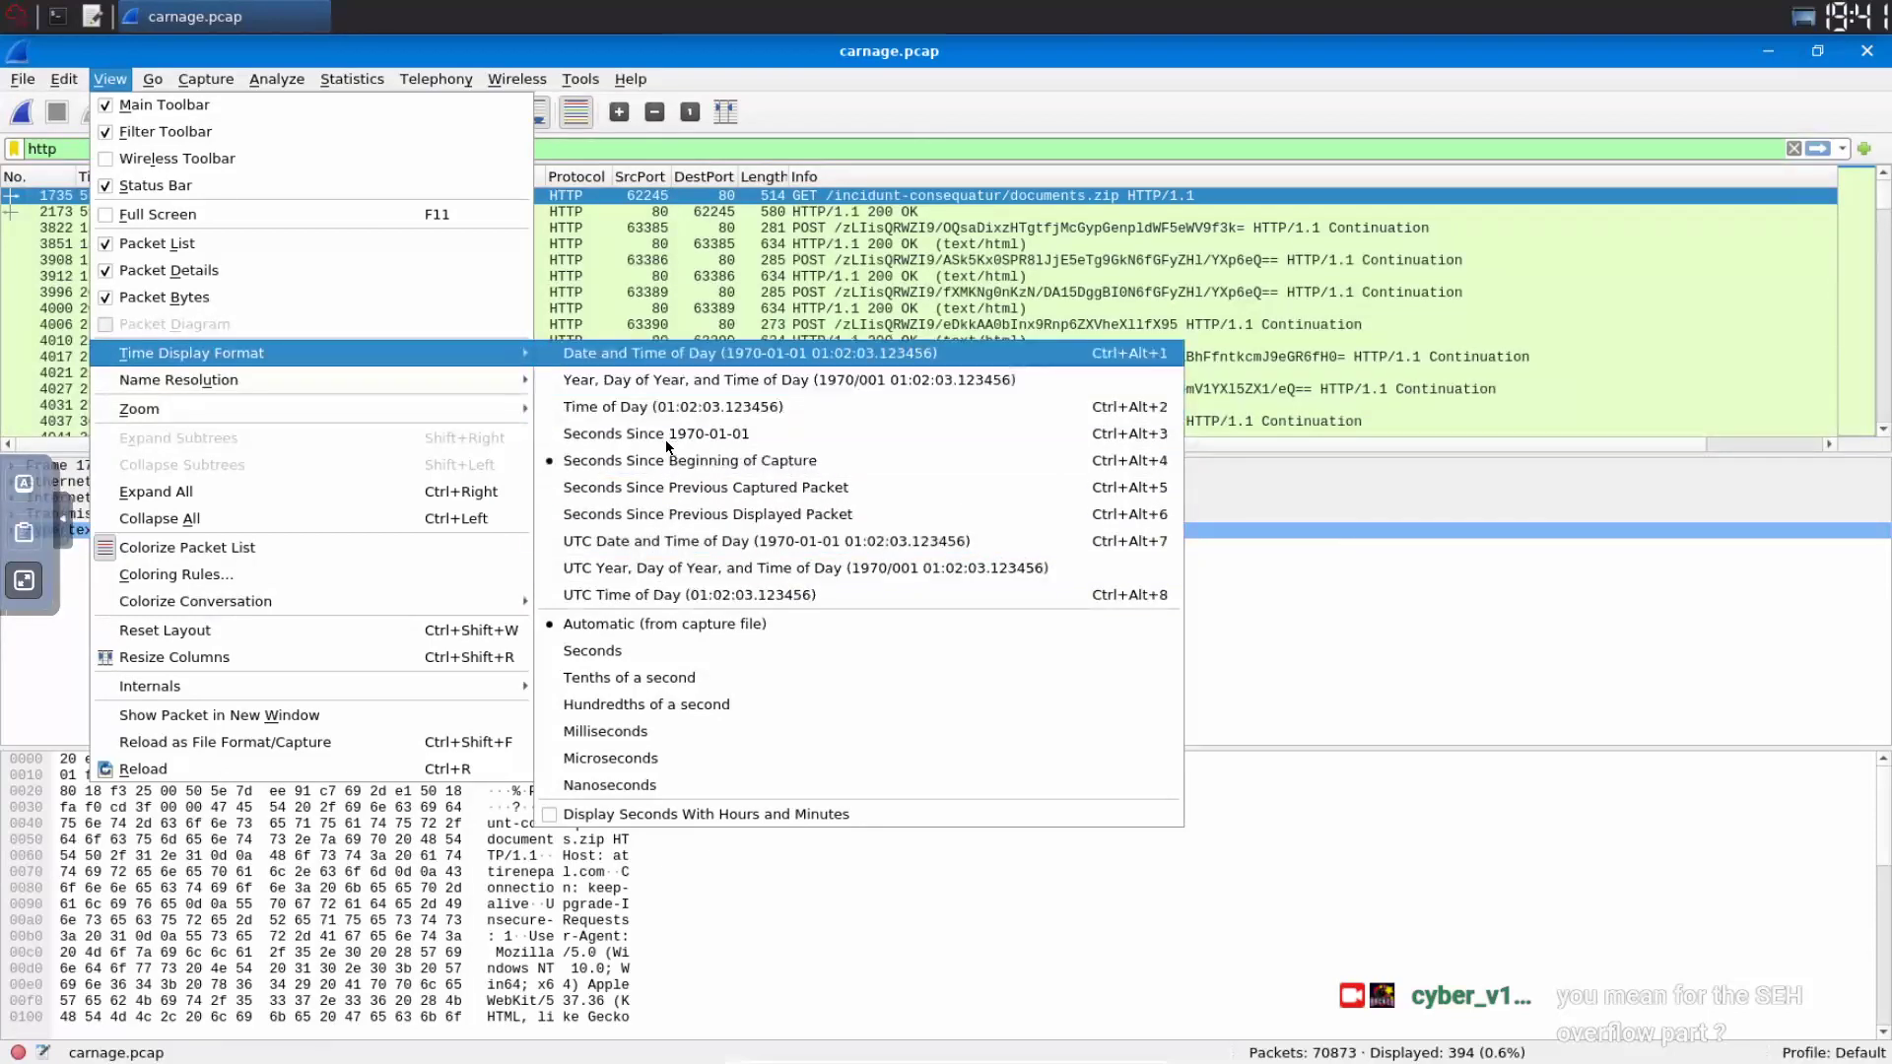
key(Down)
key(Down)
key(Down)
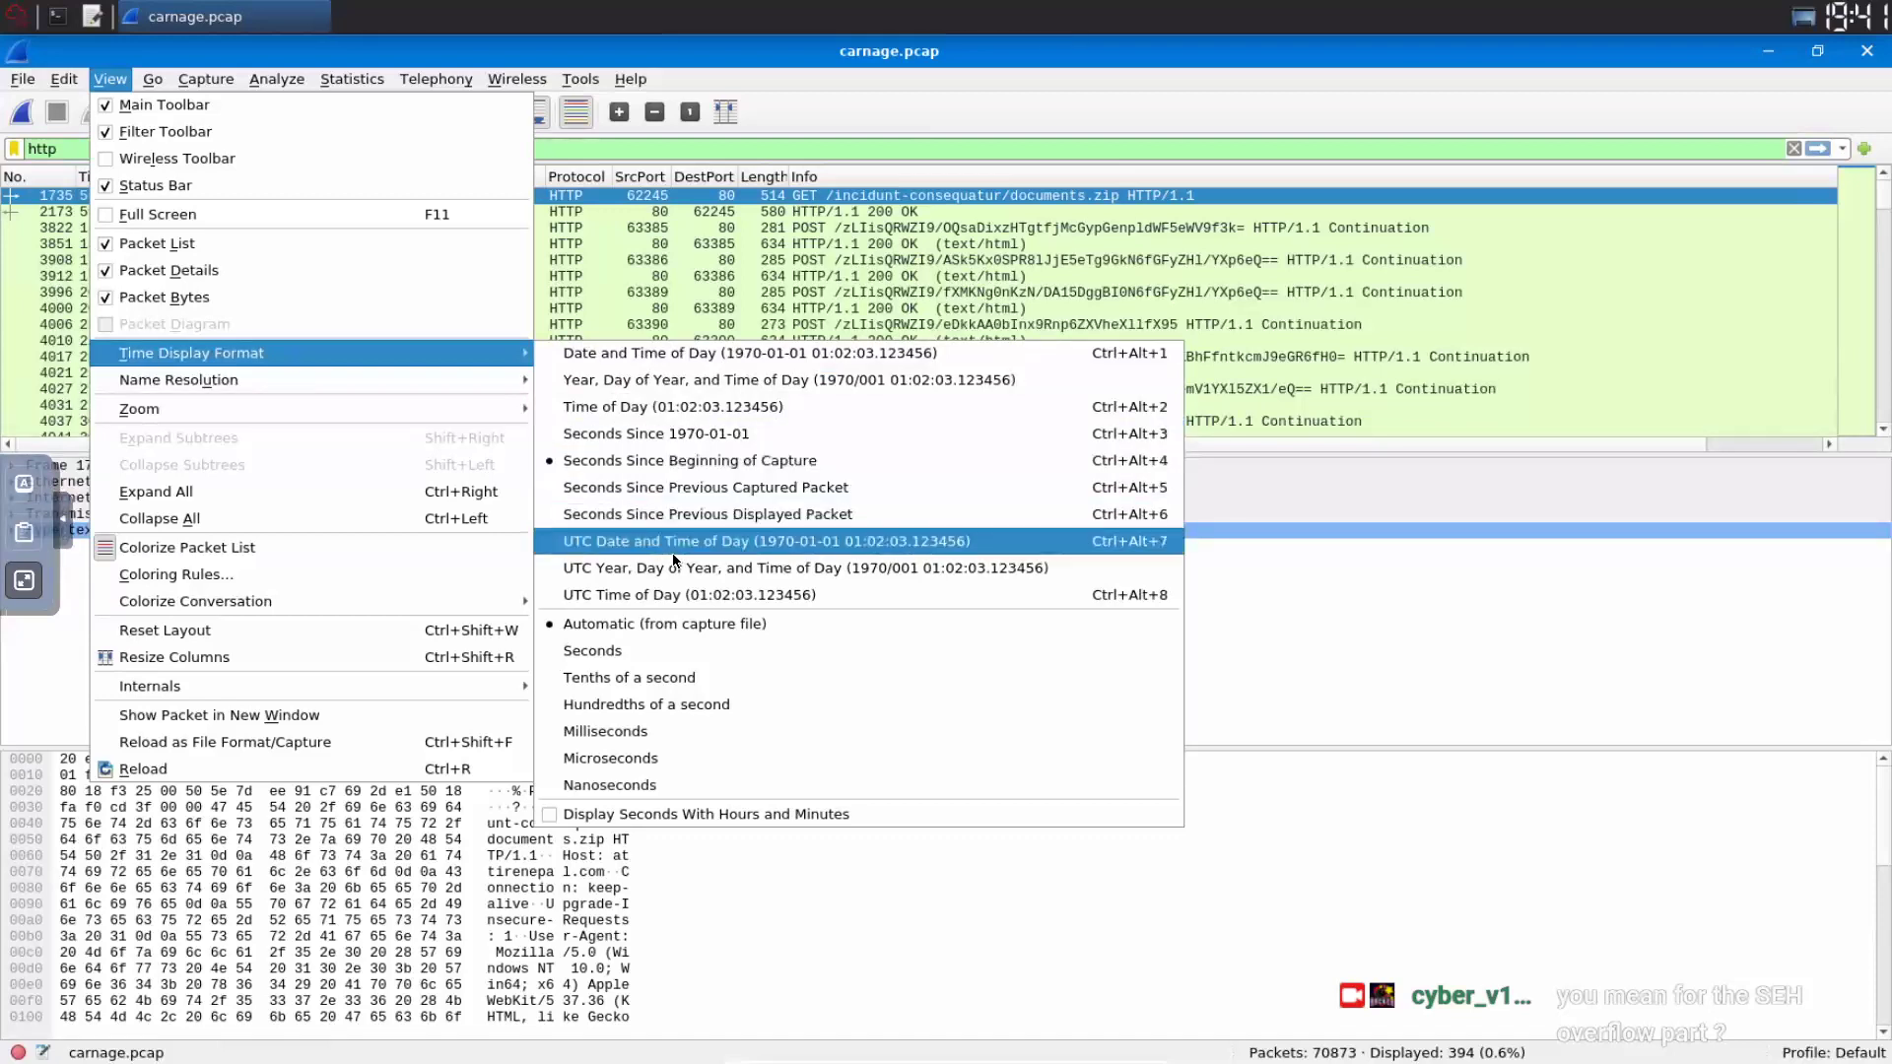
key(Down)
key(Up)
key(Up)
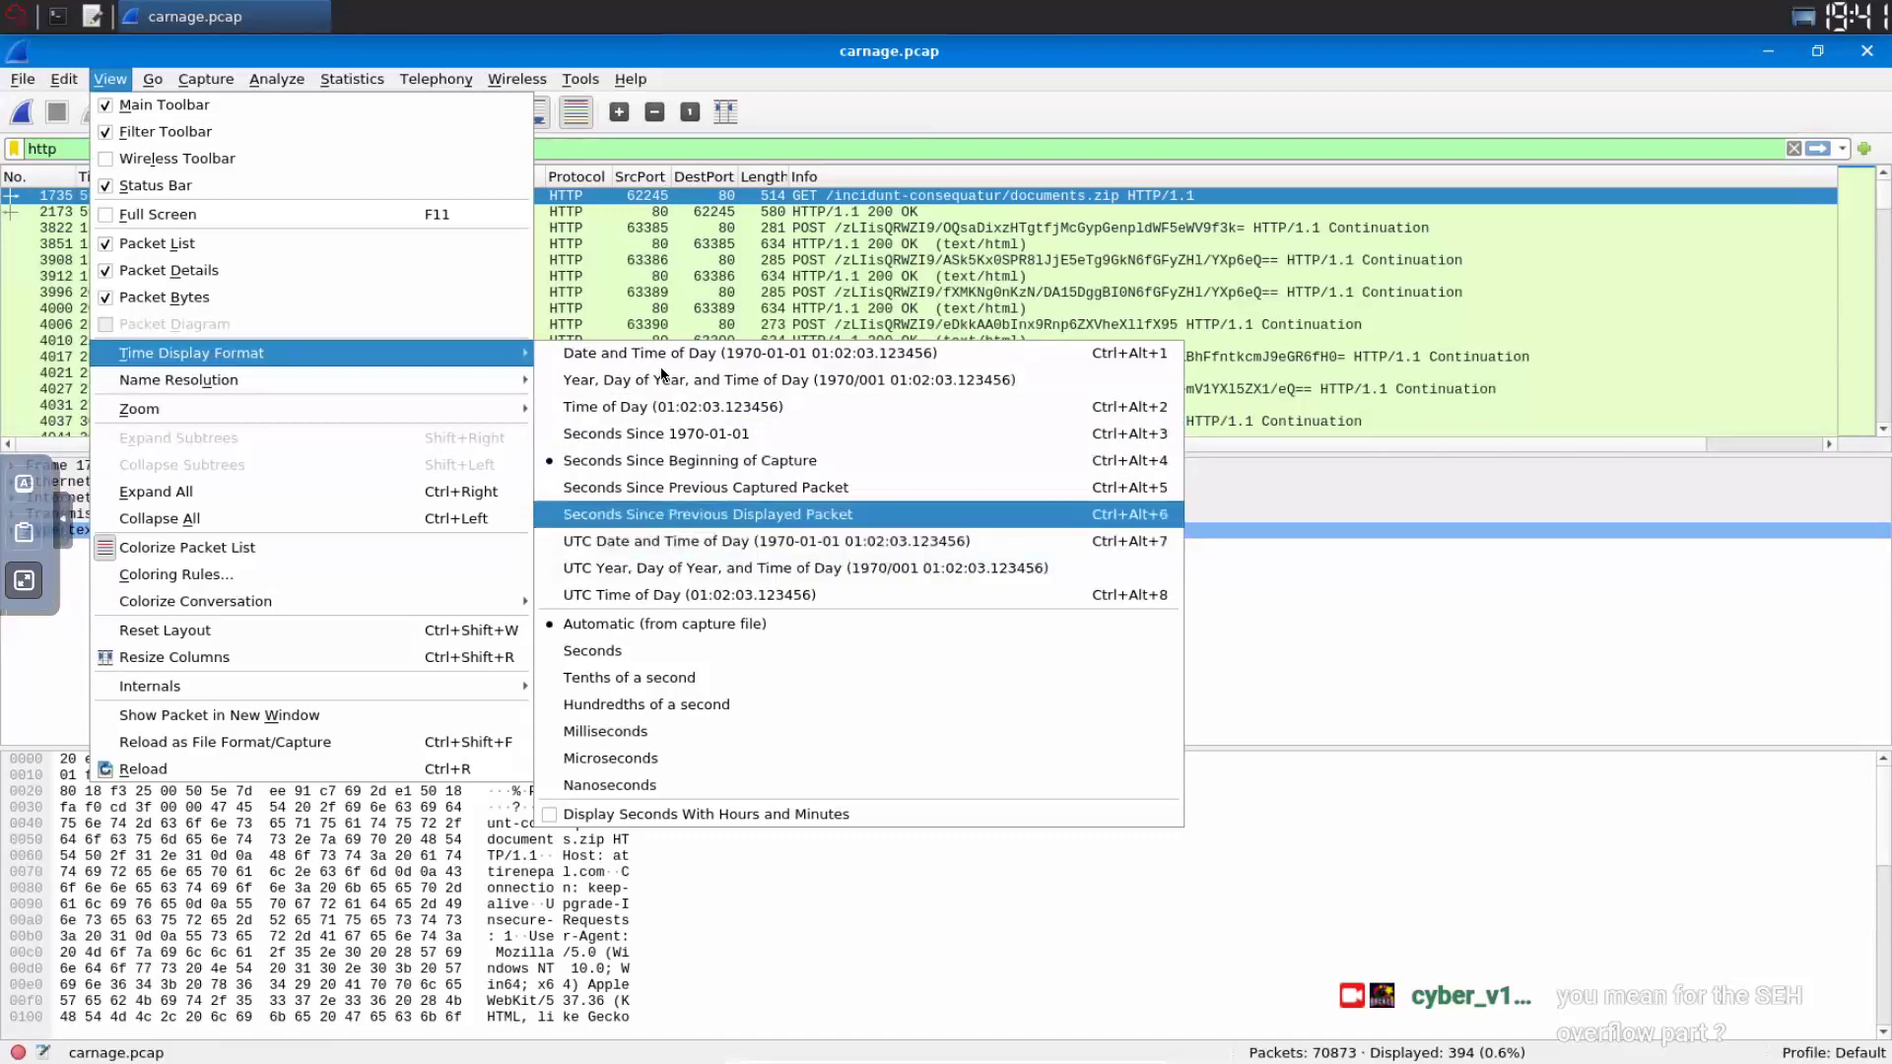
key(Up)
key(Up)
key(Up)
key(Up)
key(Up)
key(Up)
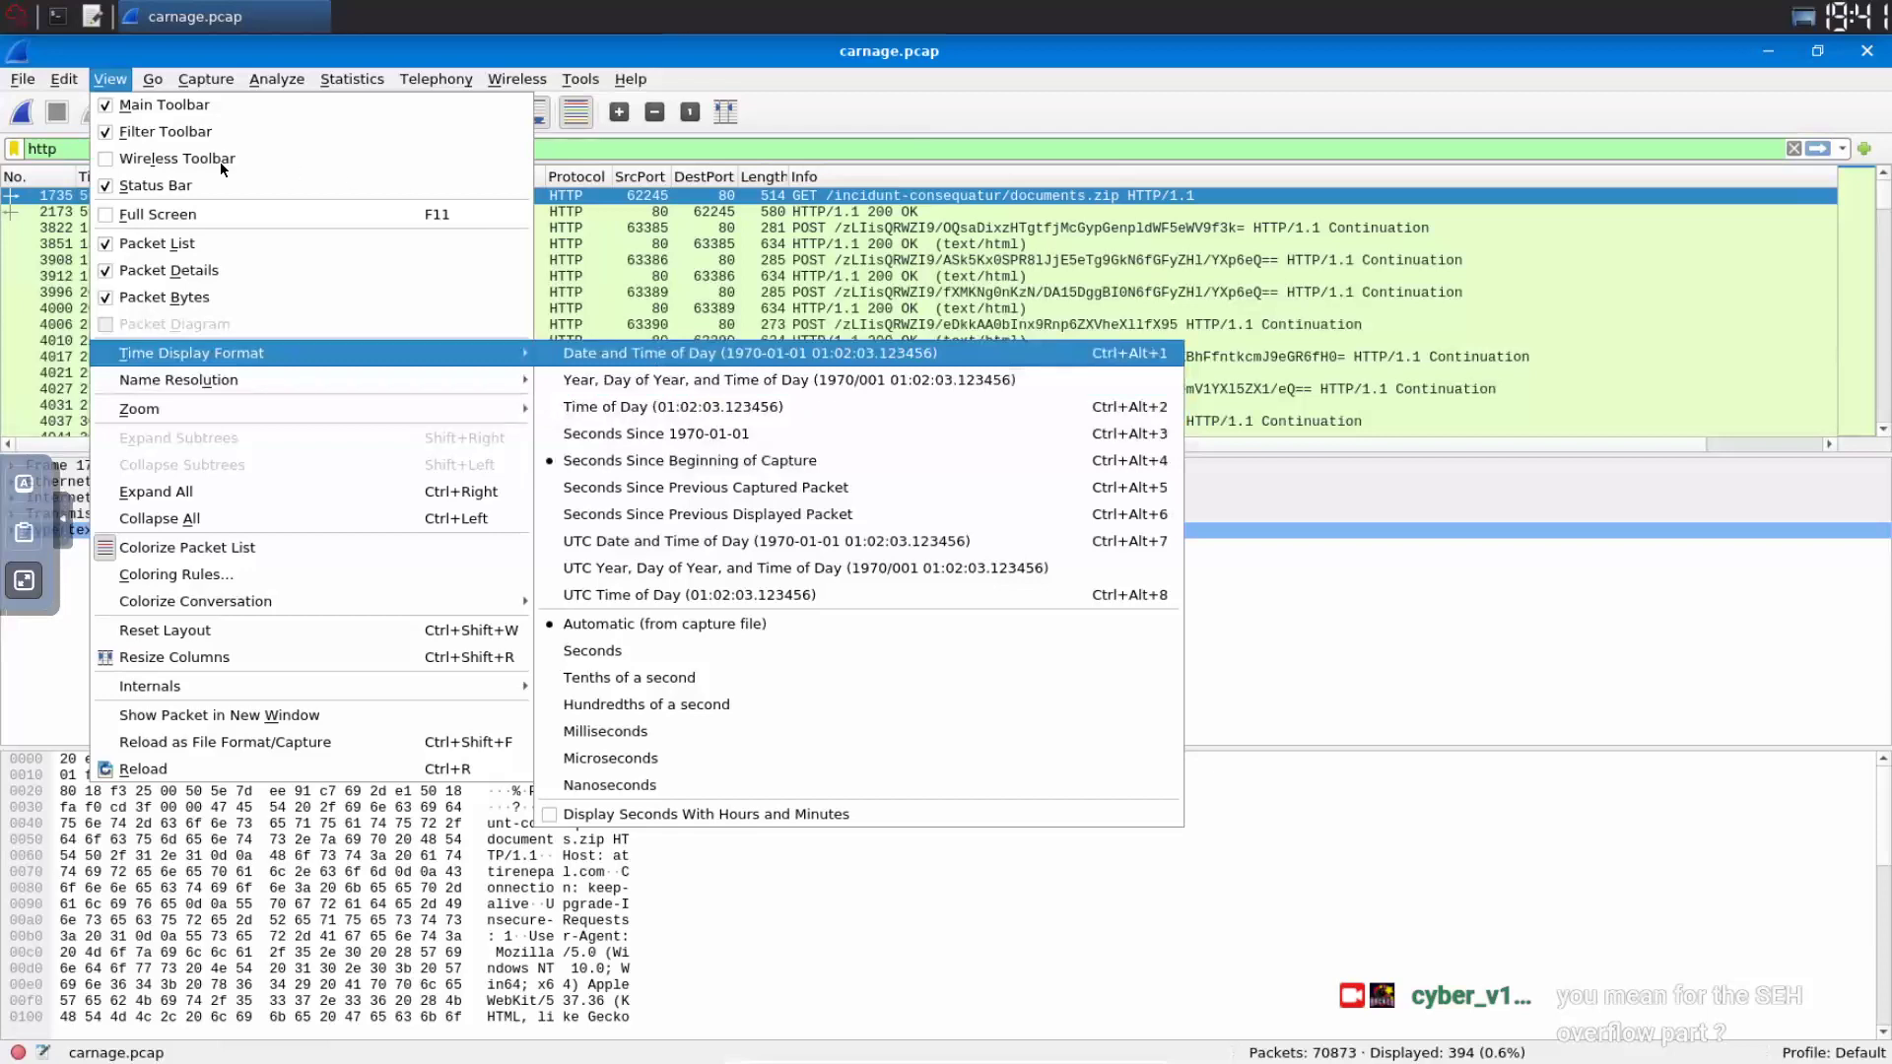
key(Escape)
key(Escape)
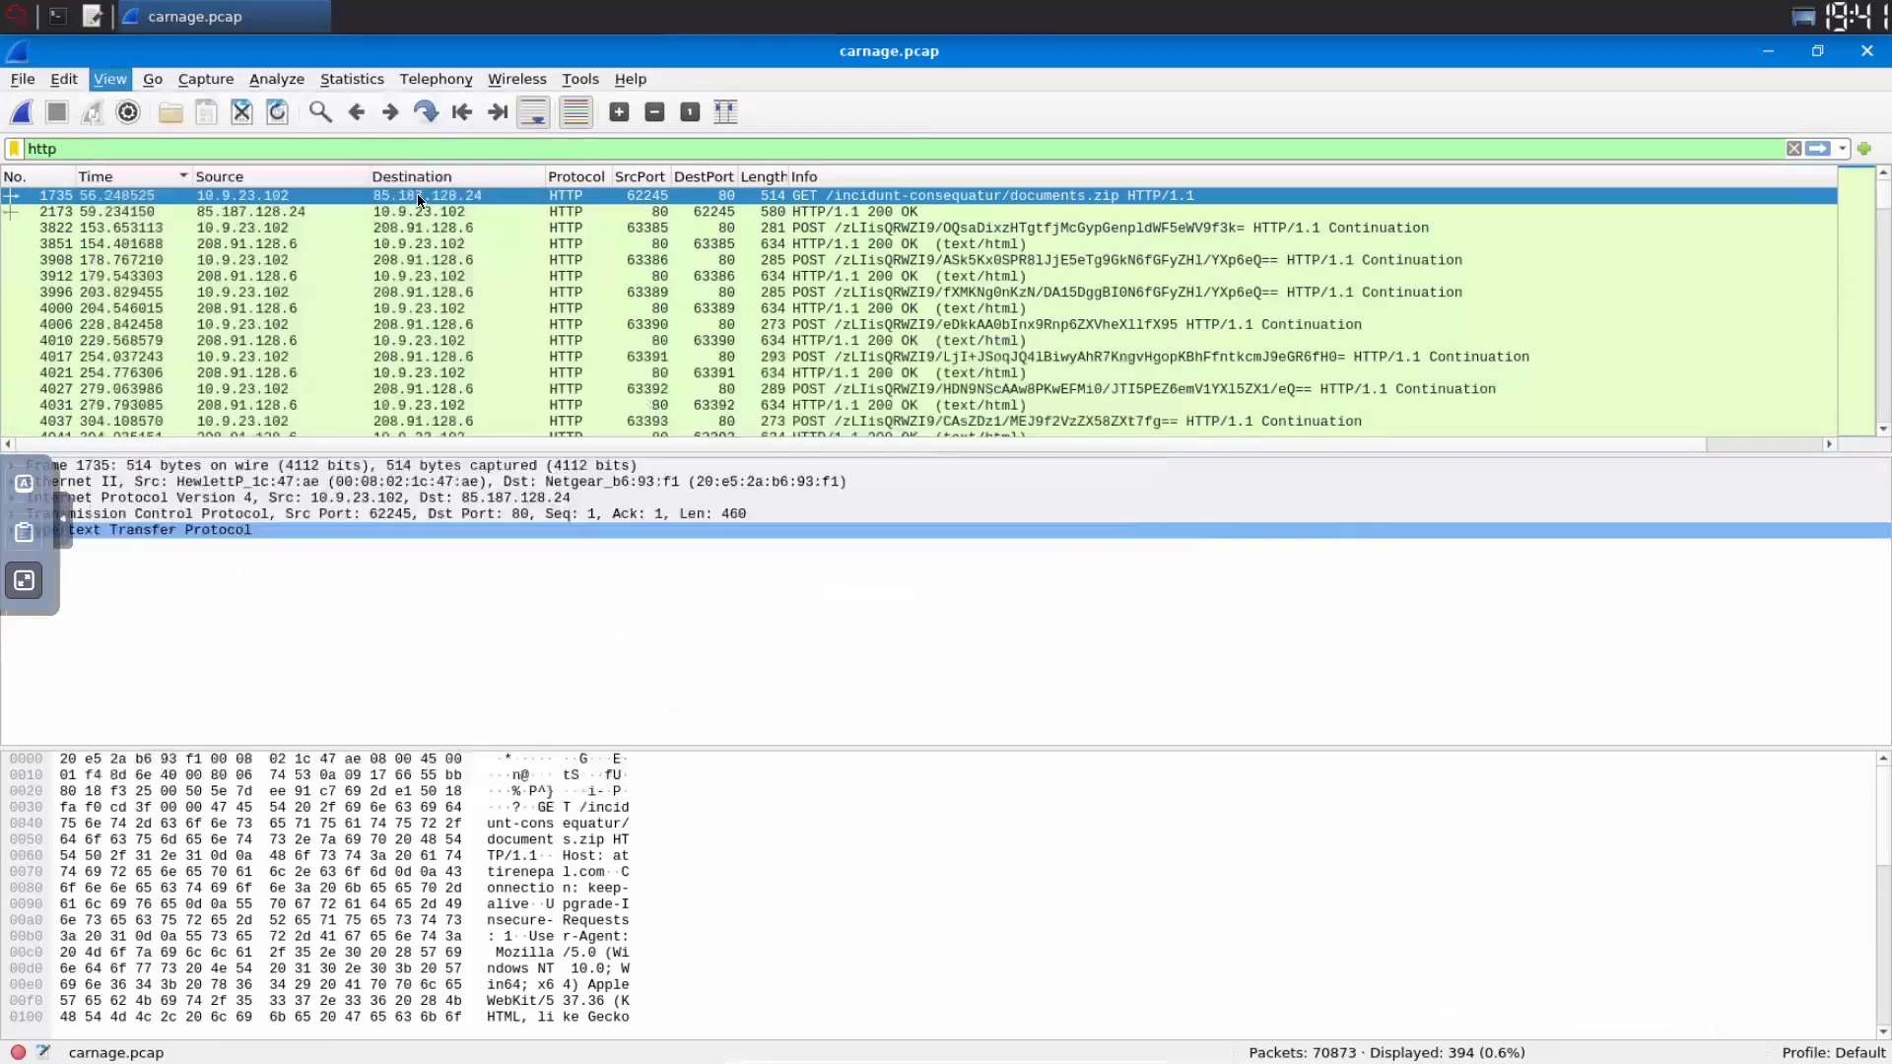
key(ctrl+alt+1)
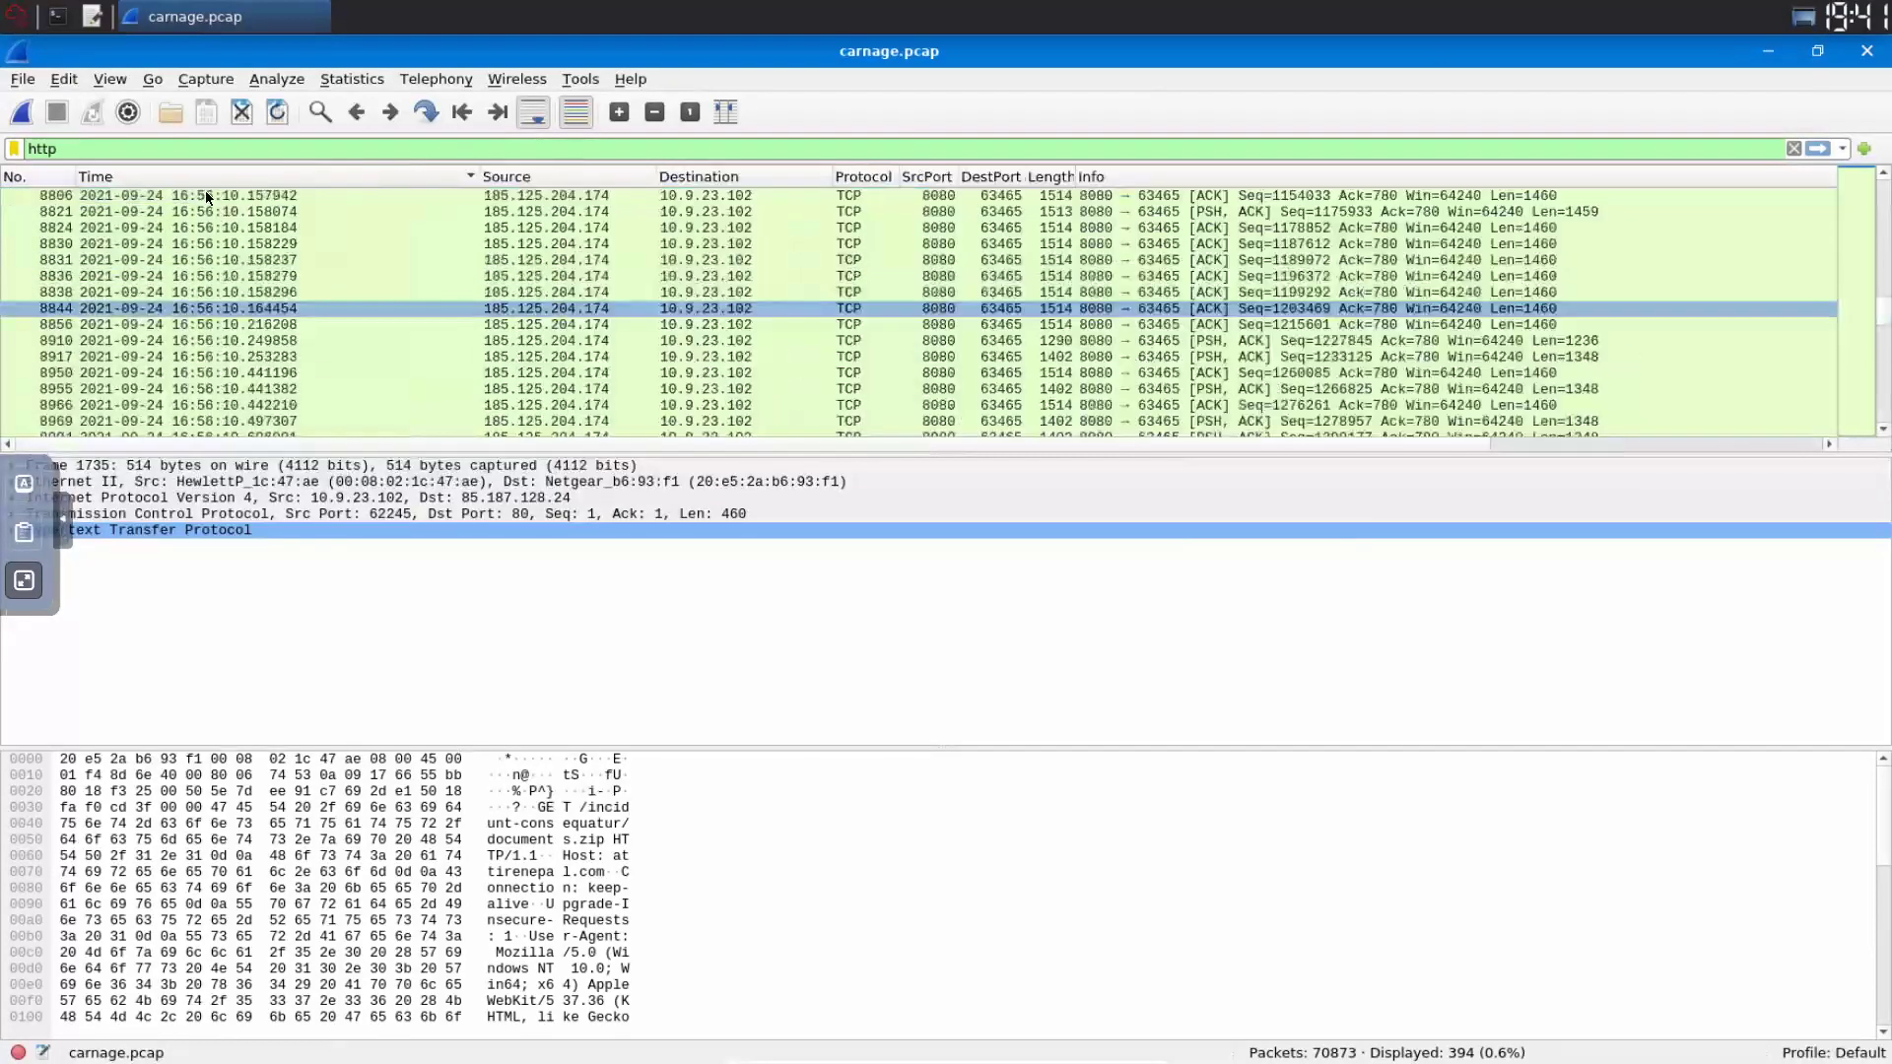
- Browse the HTTP packet list and return to packet 1735 at the top
scroll(737, 224, down, 20)
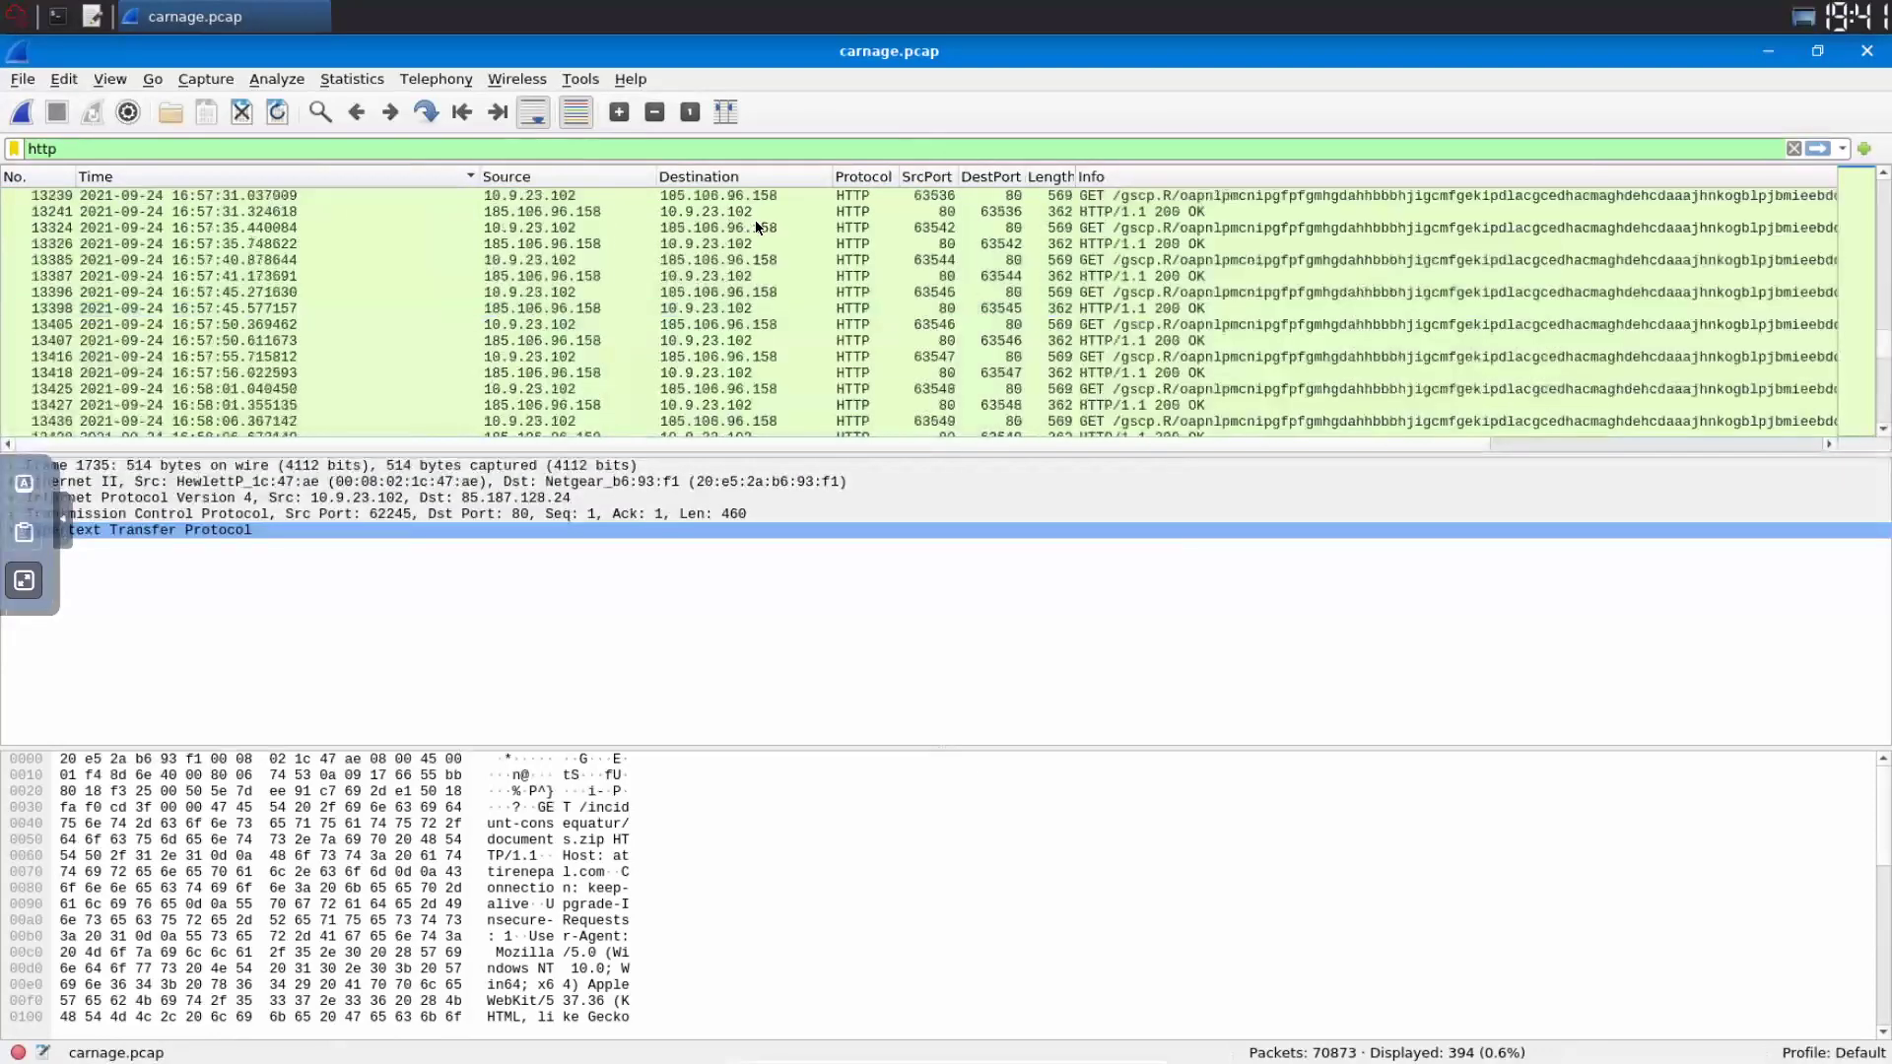
scroll(670, 218, down, 20)
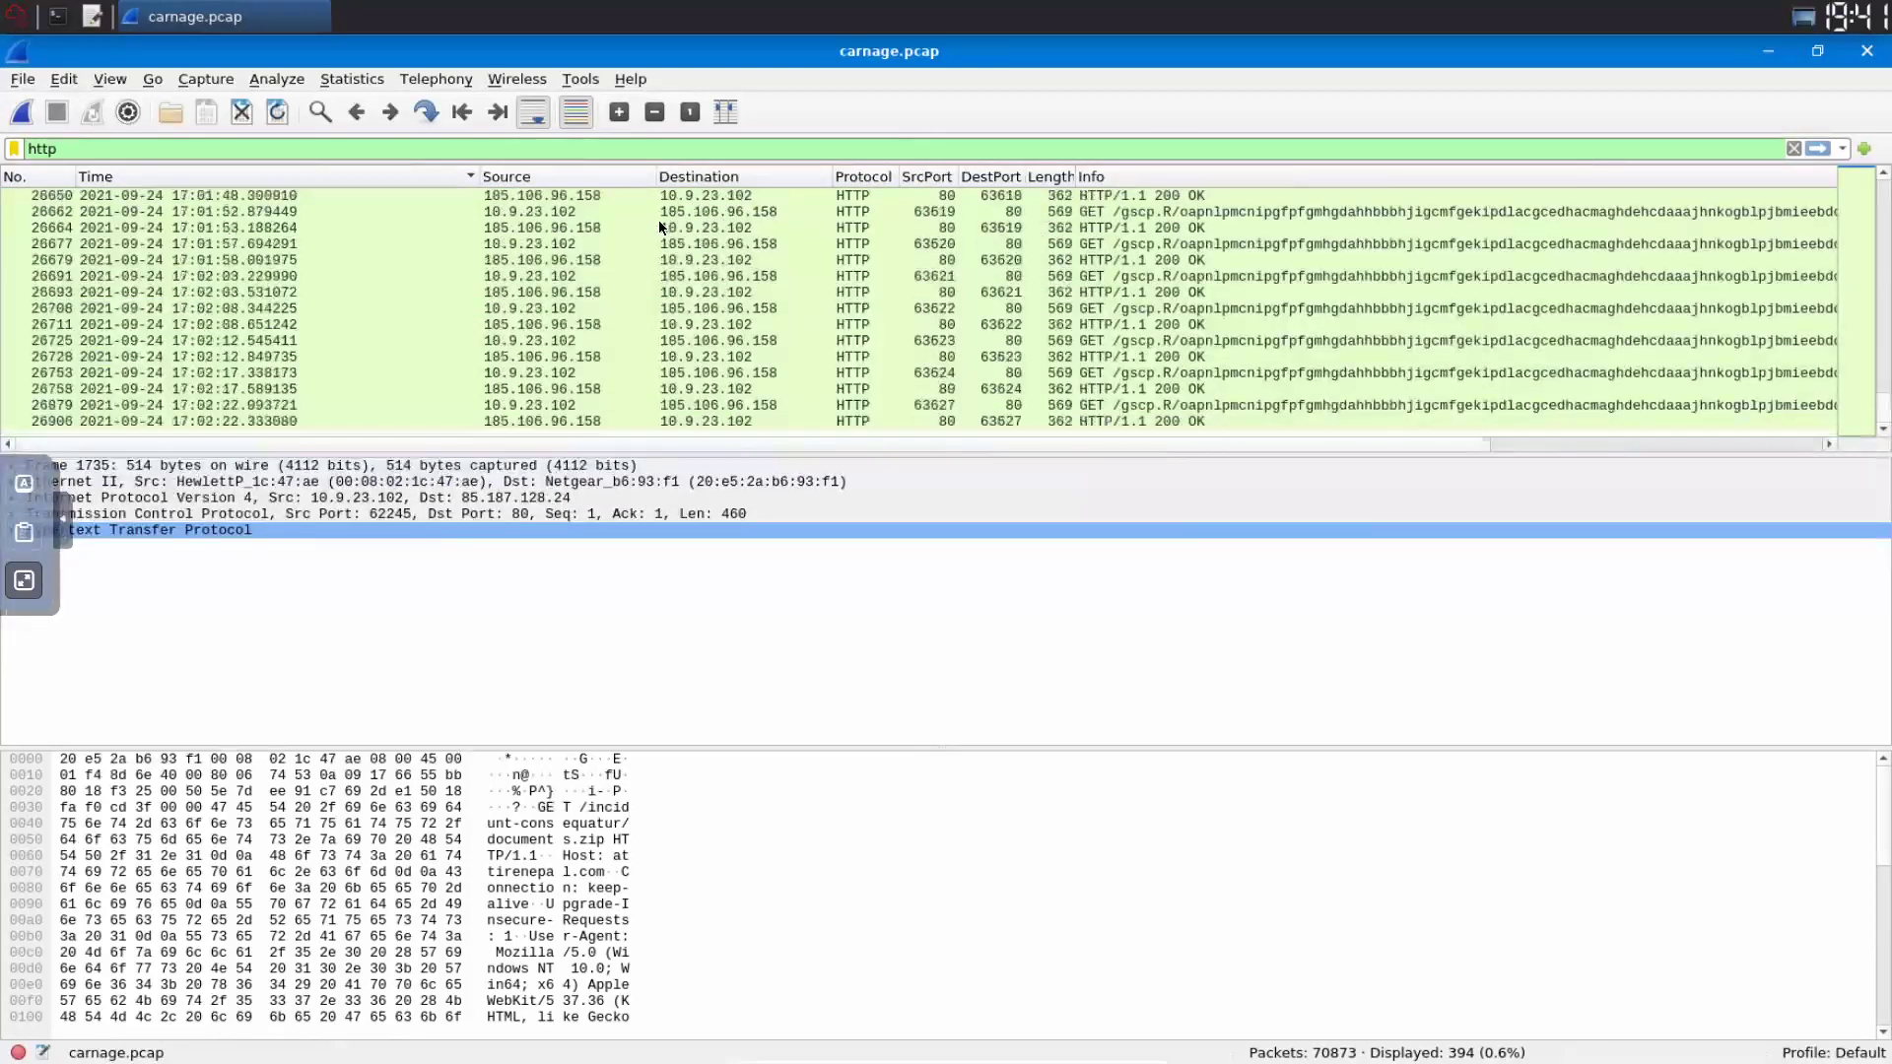
scroll(376, 226, up, 20)
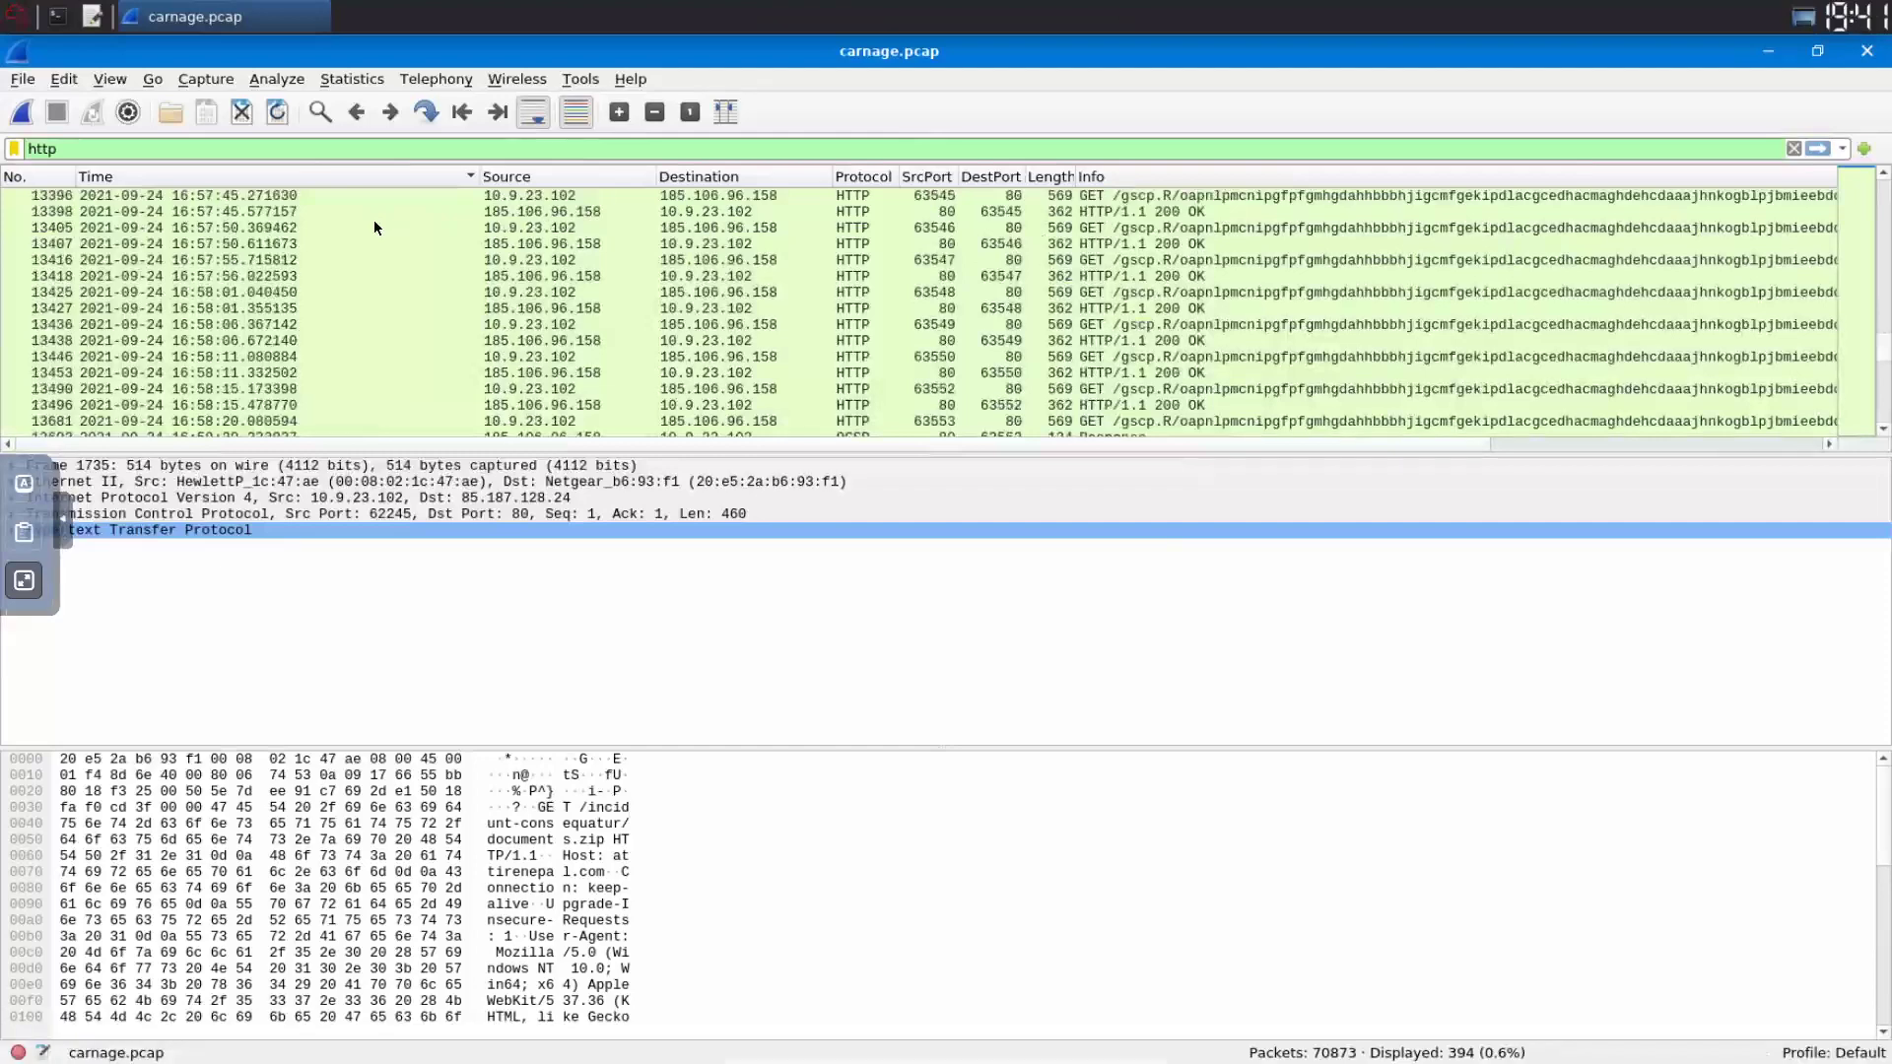
scroll(346, 192, up, 10)
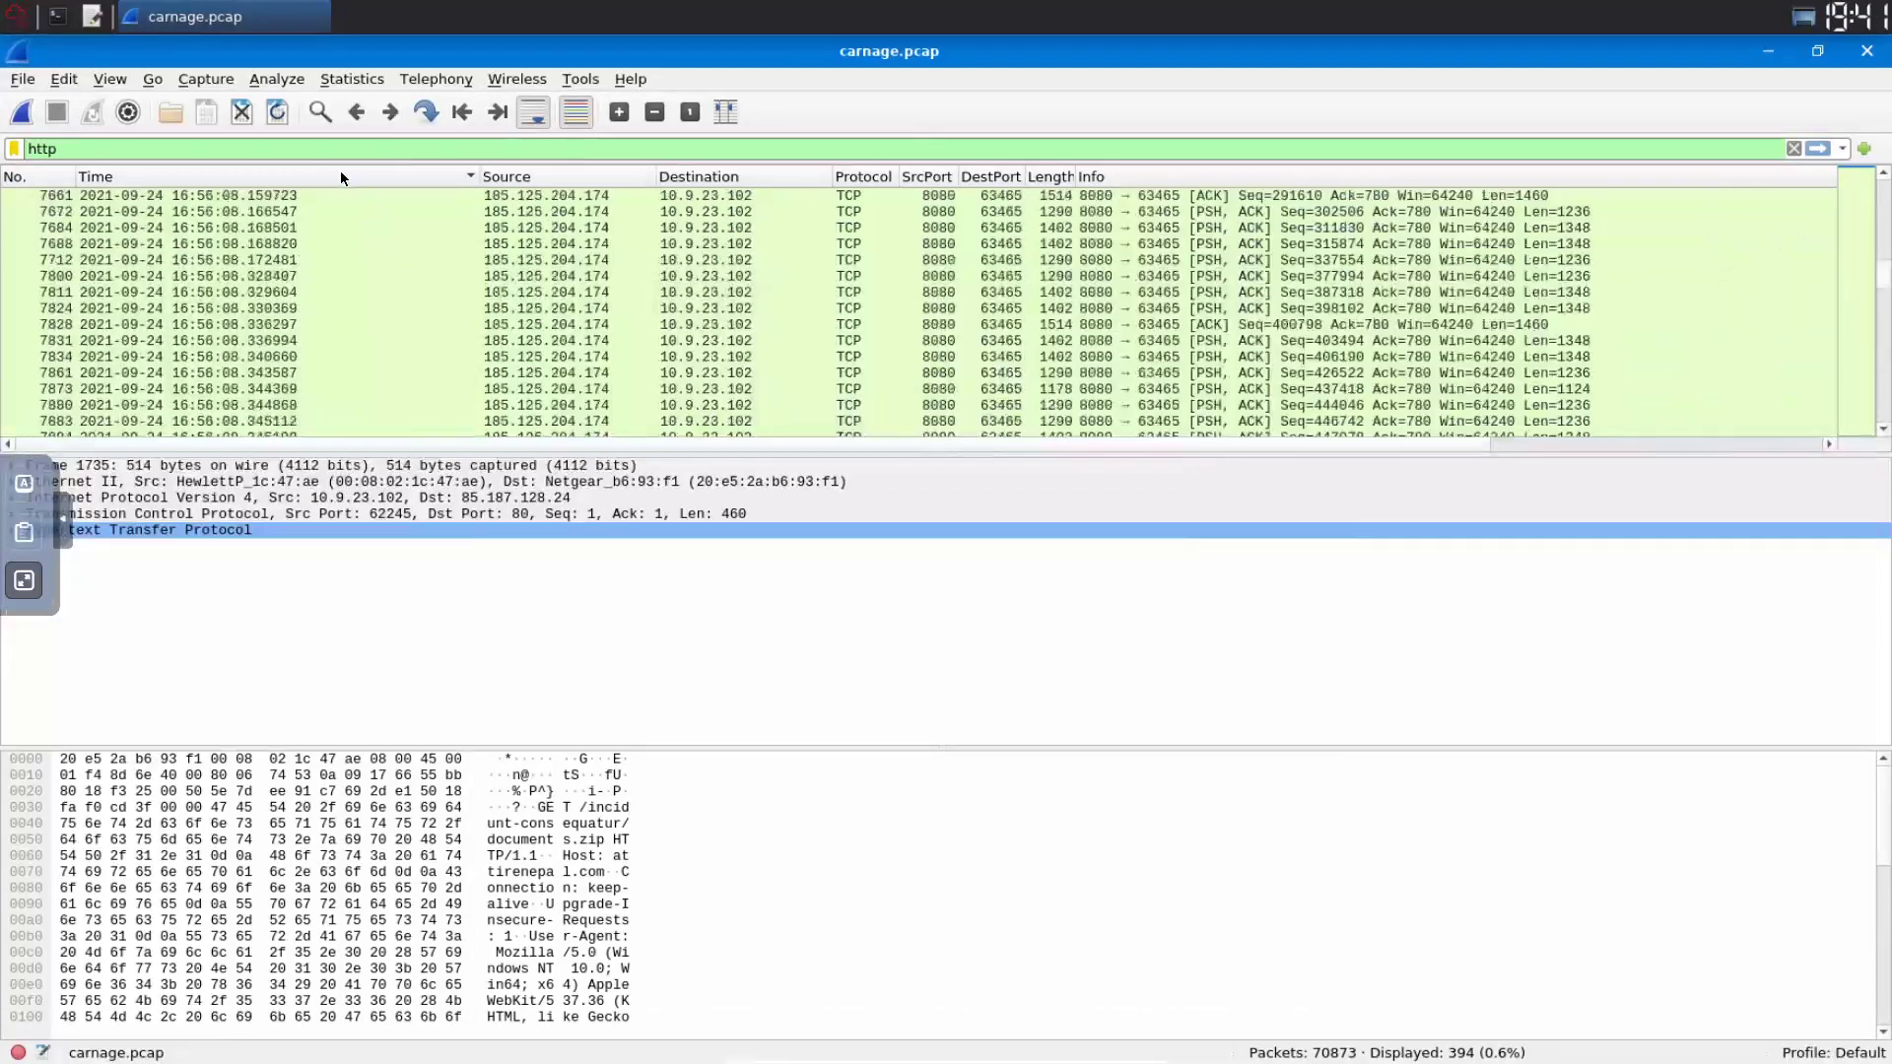
scroll(493, 197, up, 5)
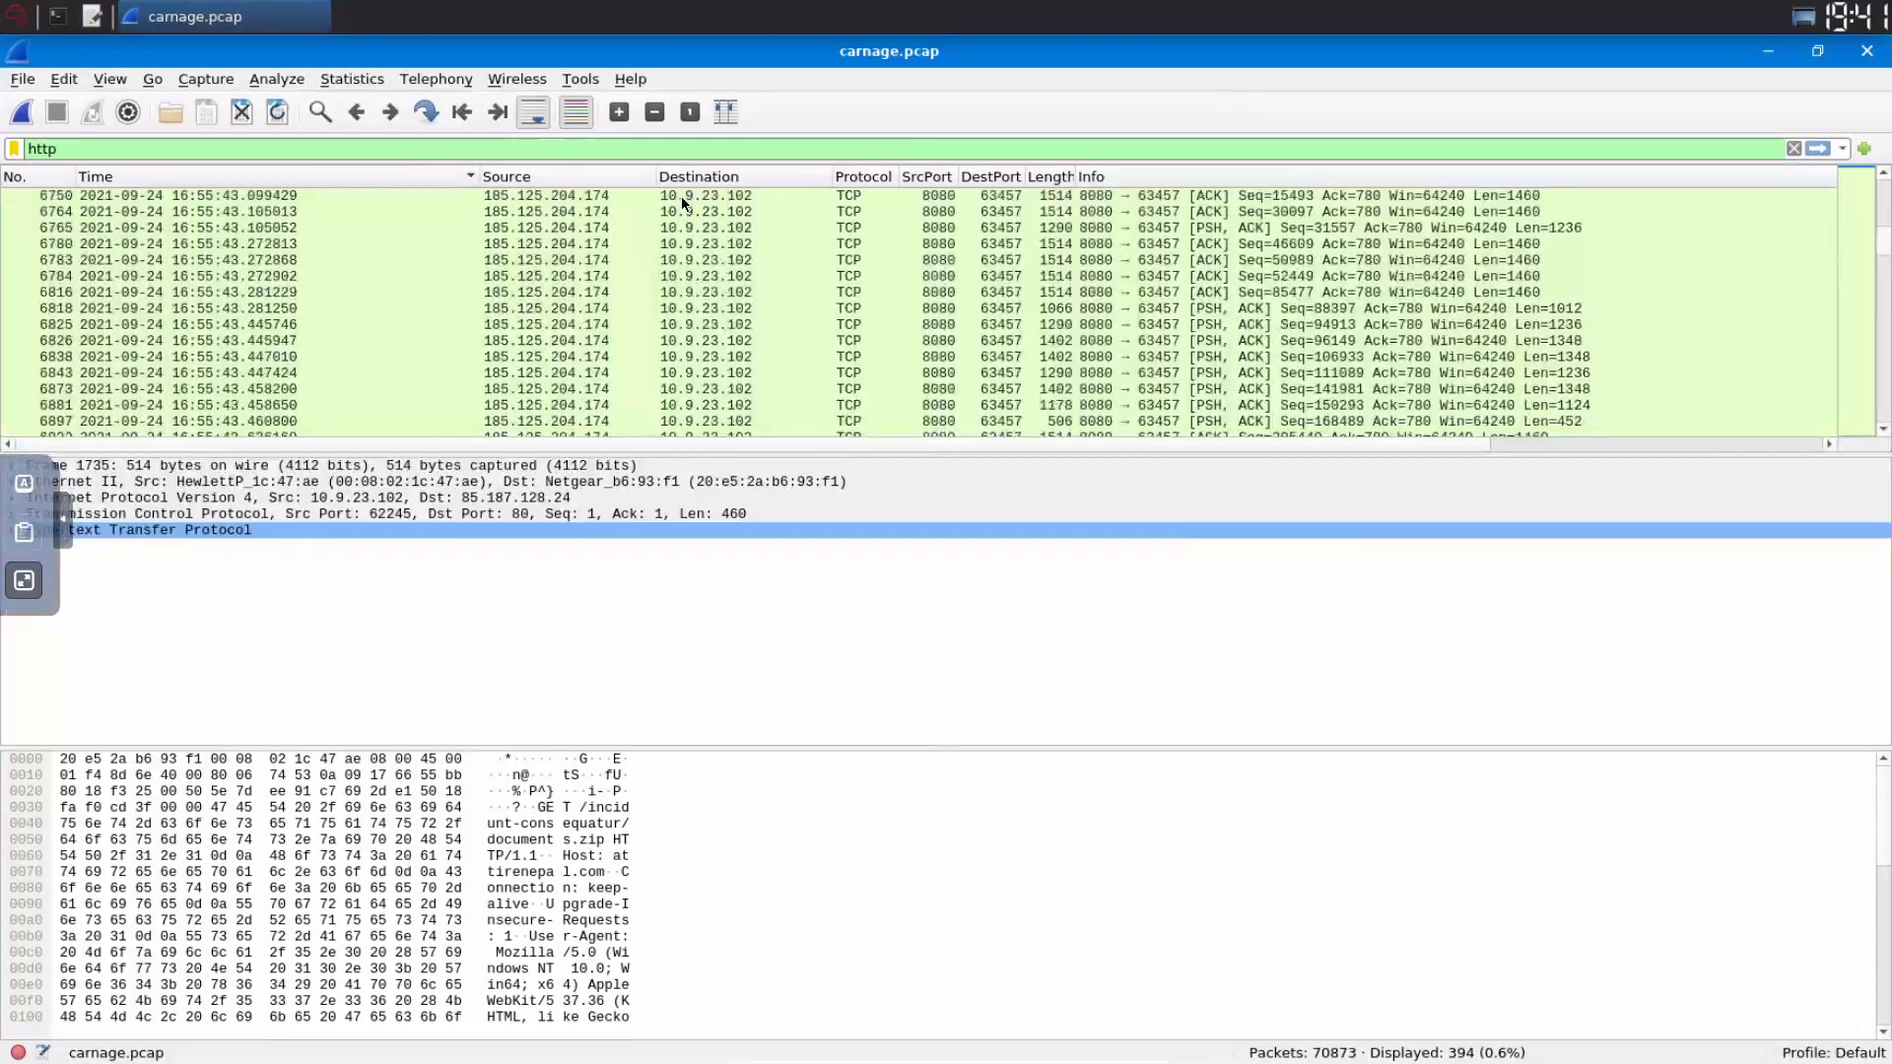
scroll(682, 200, up, 5)
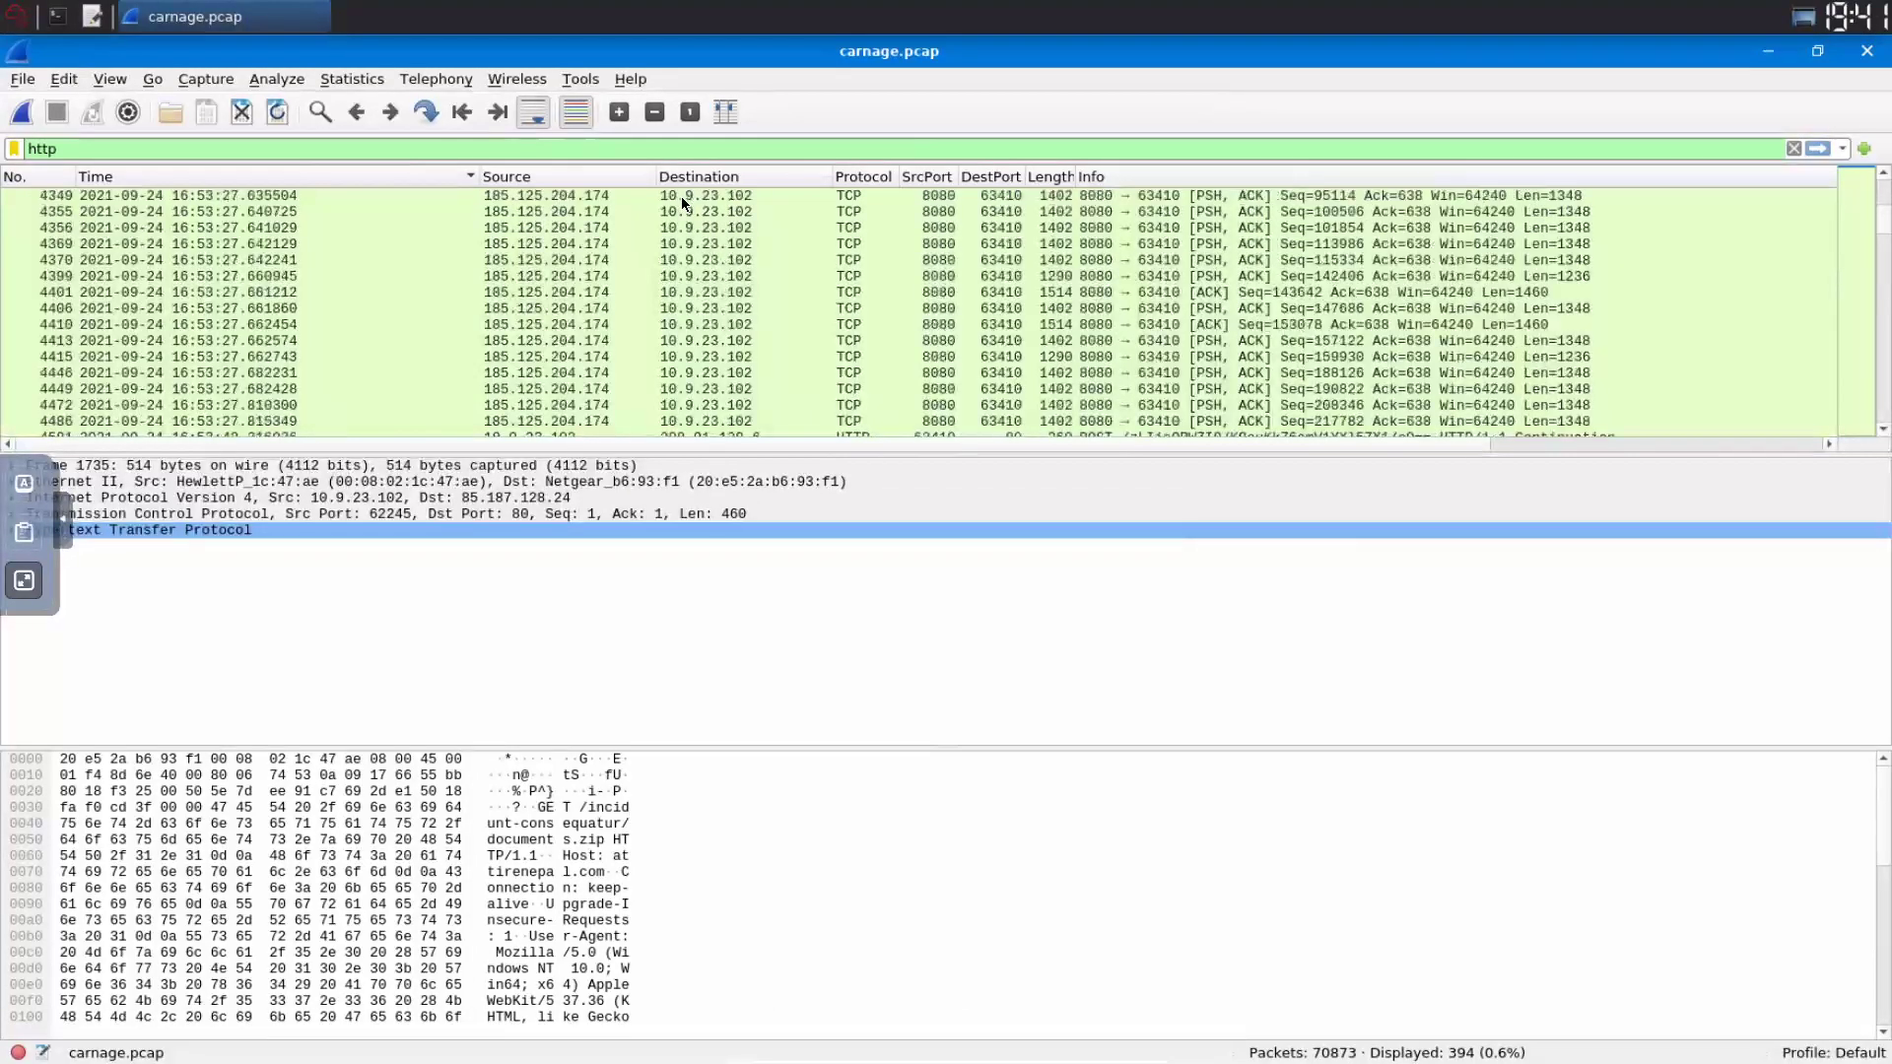
click(356, 110)
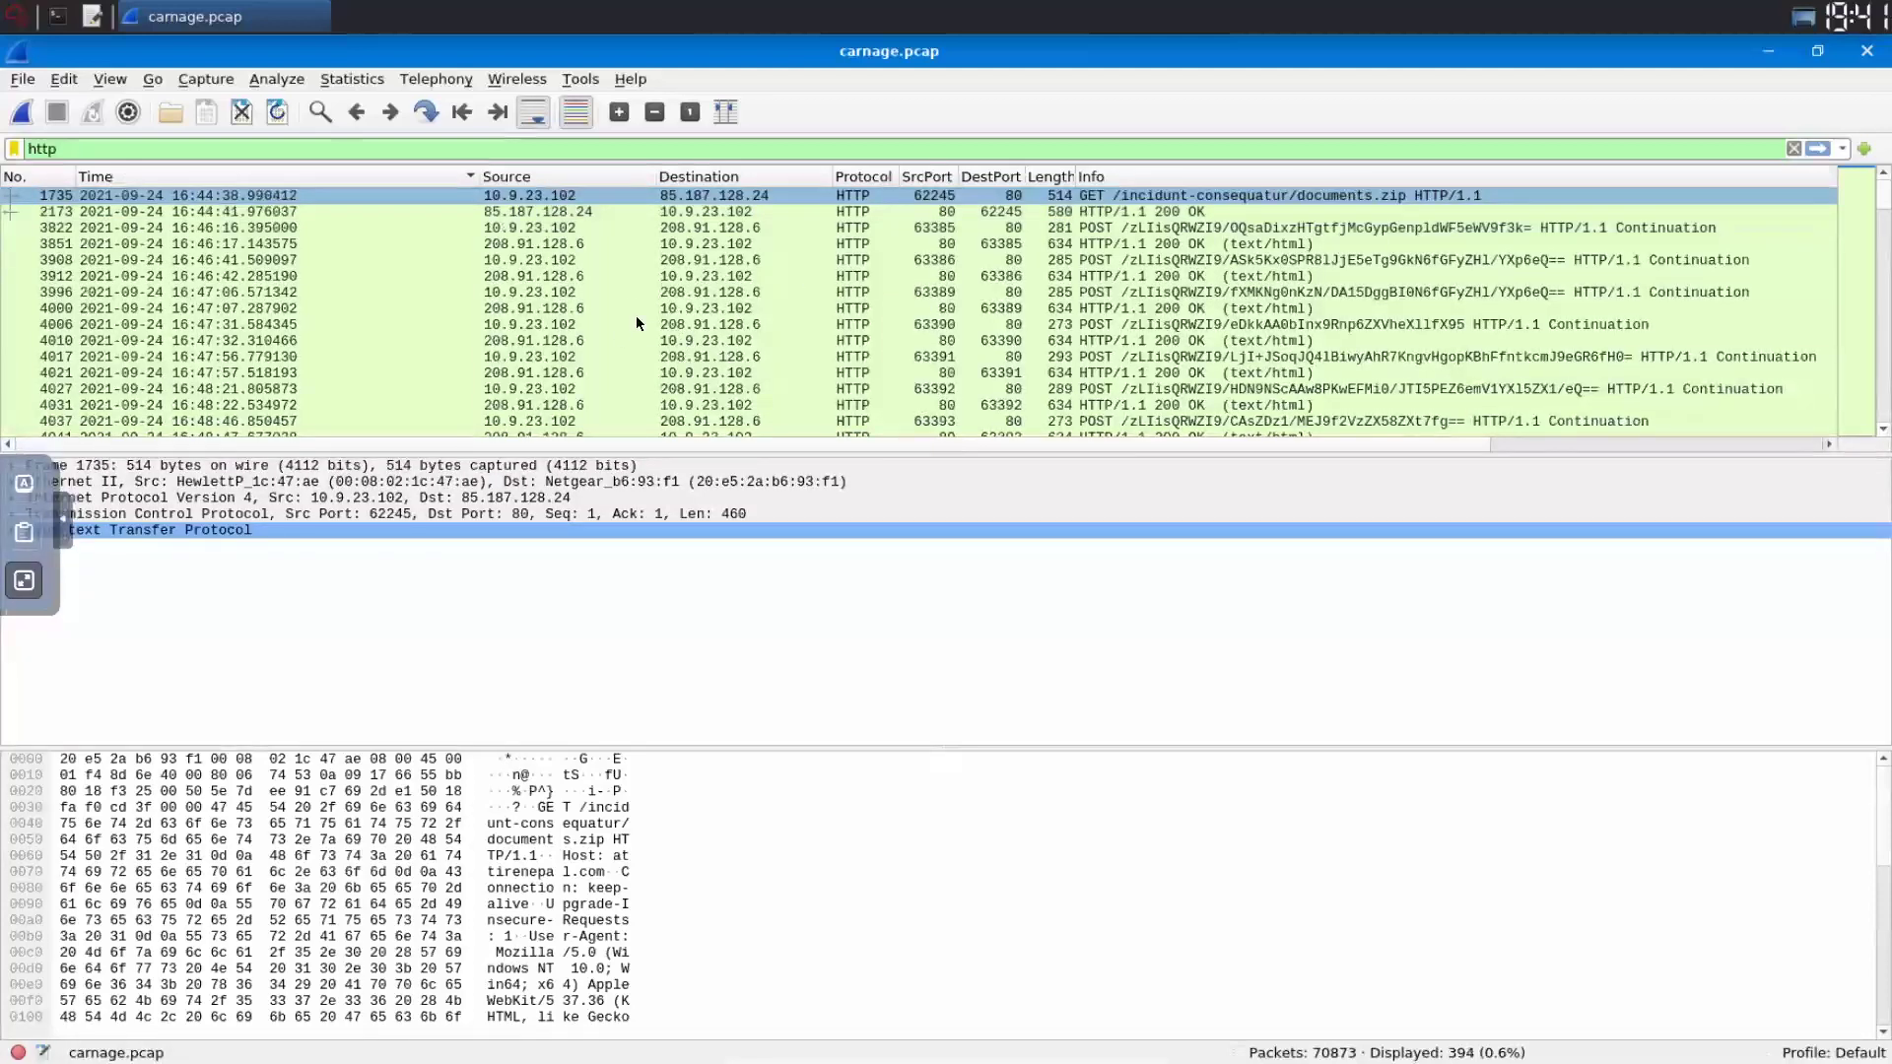
key(alt+s)
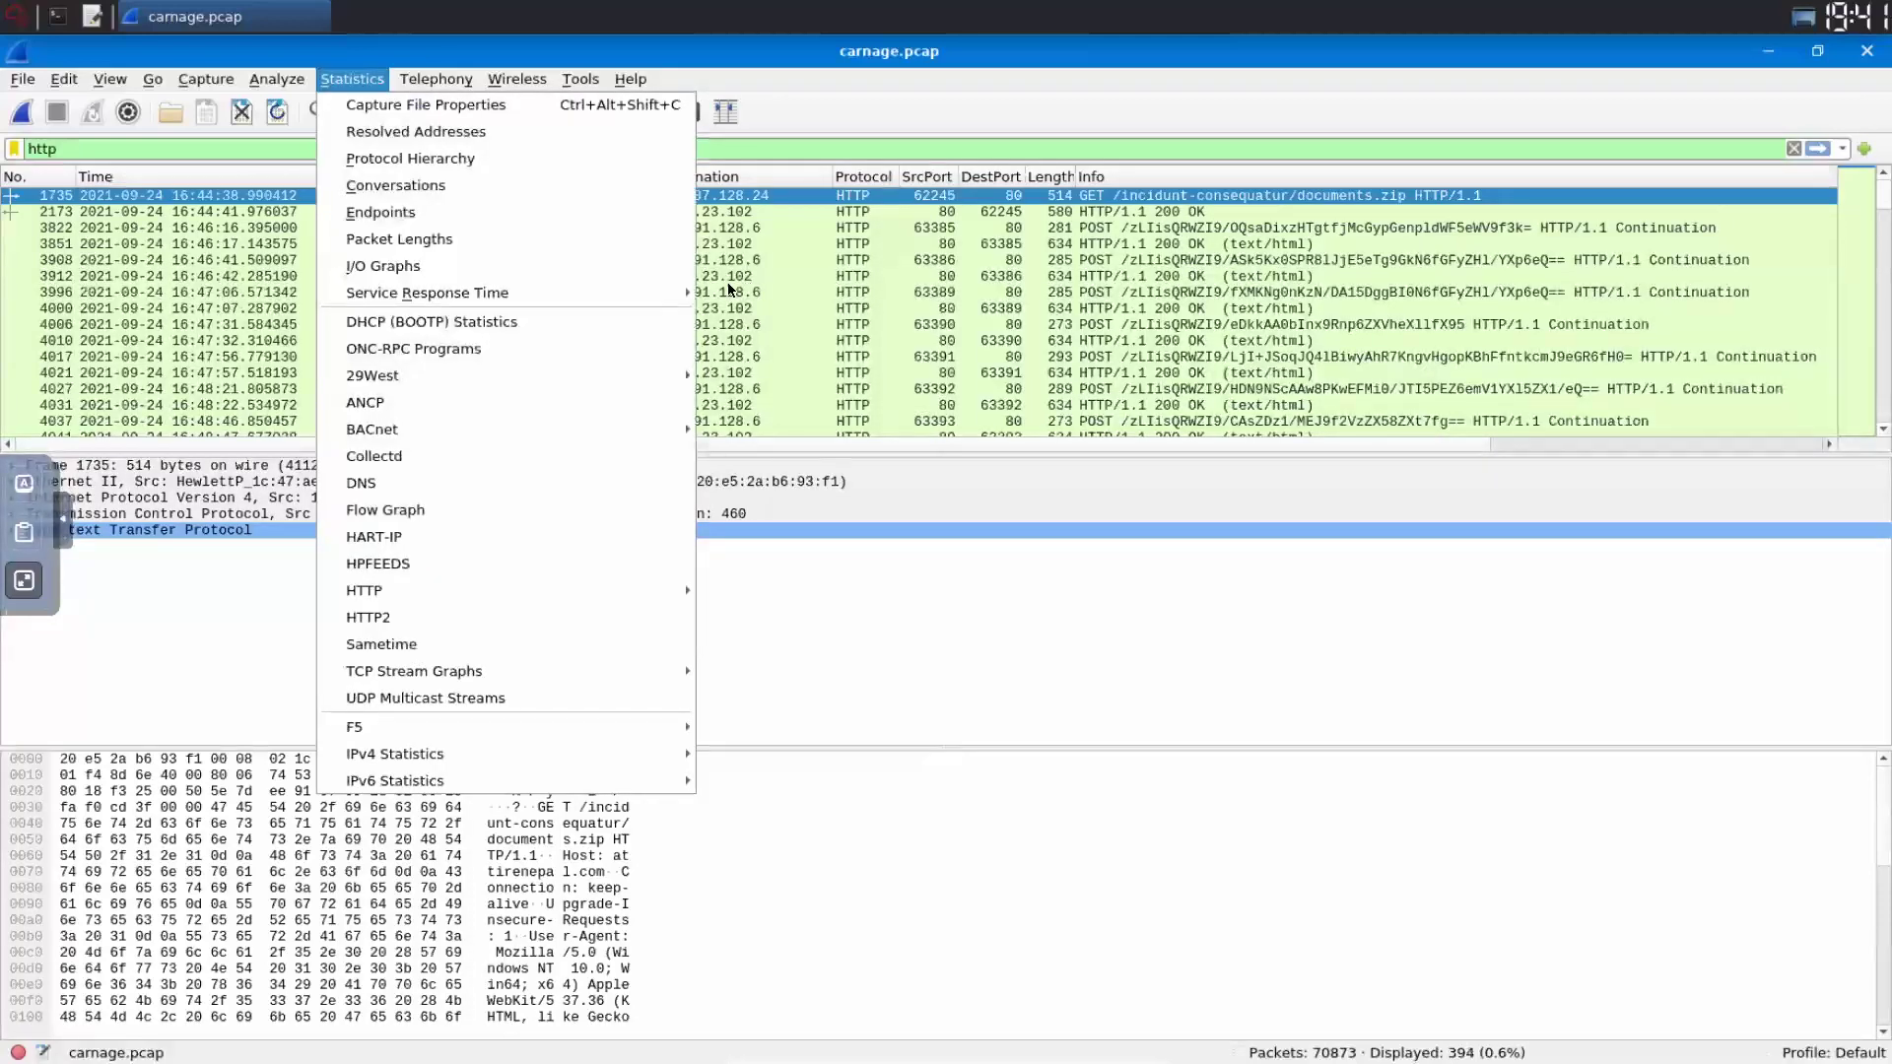
key(Up)
key(Up)
key(Right)
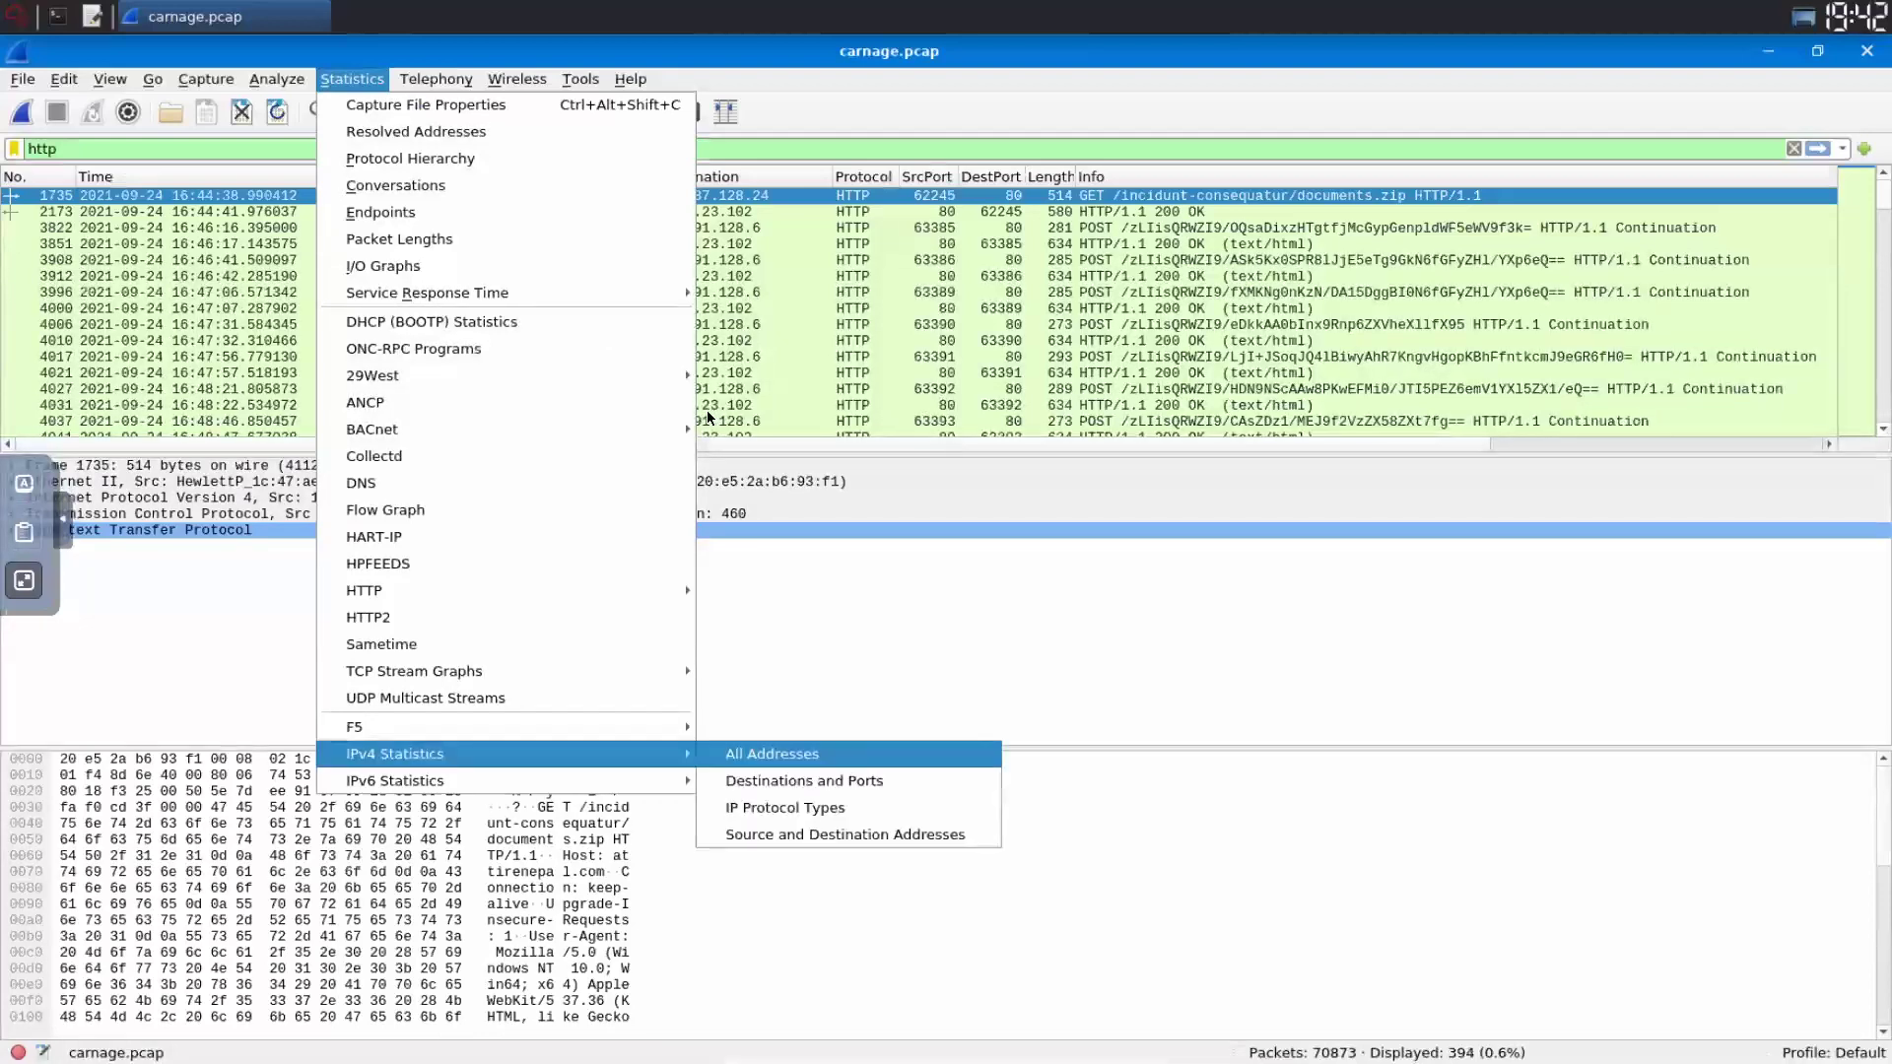
key(Escape)
key(Escape)
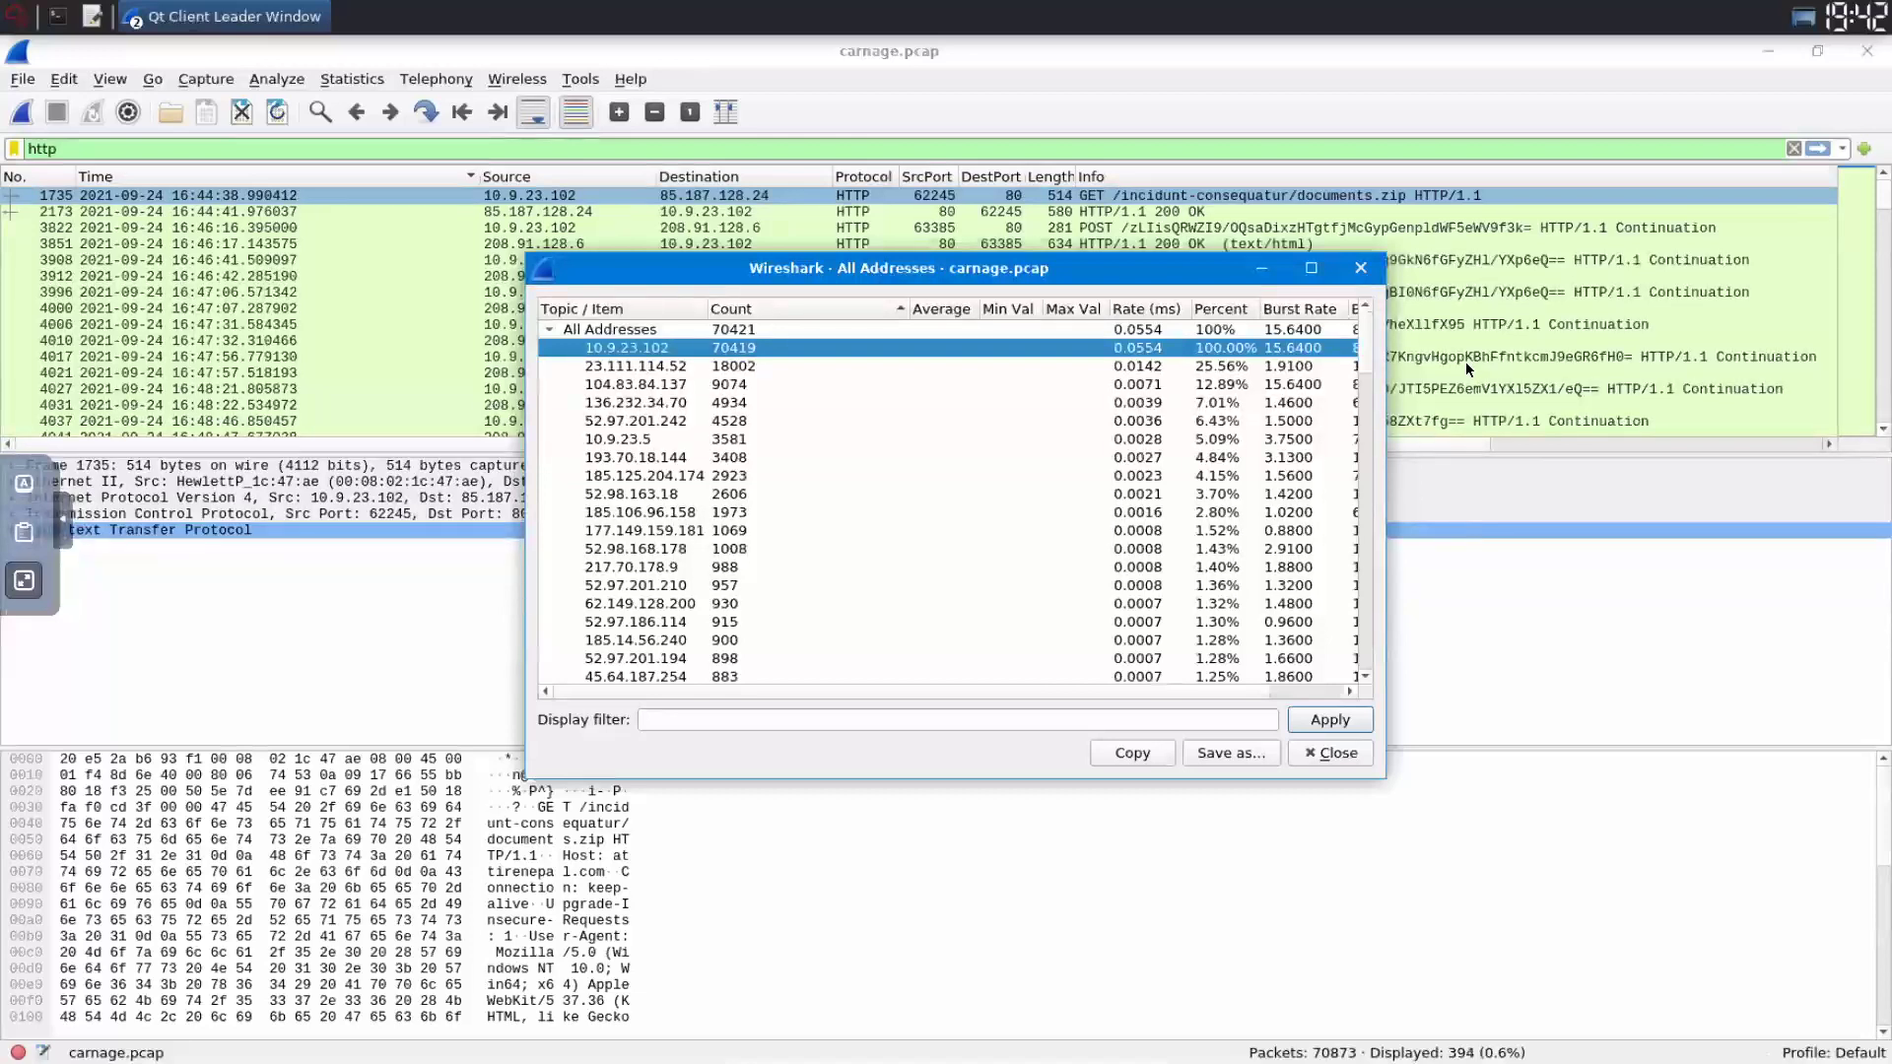
click(421, 635)
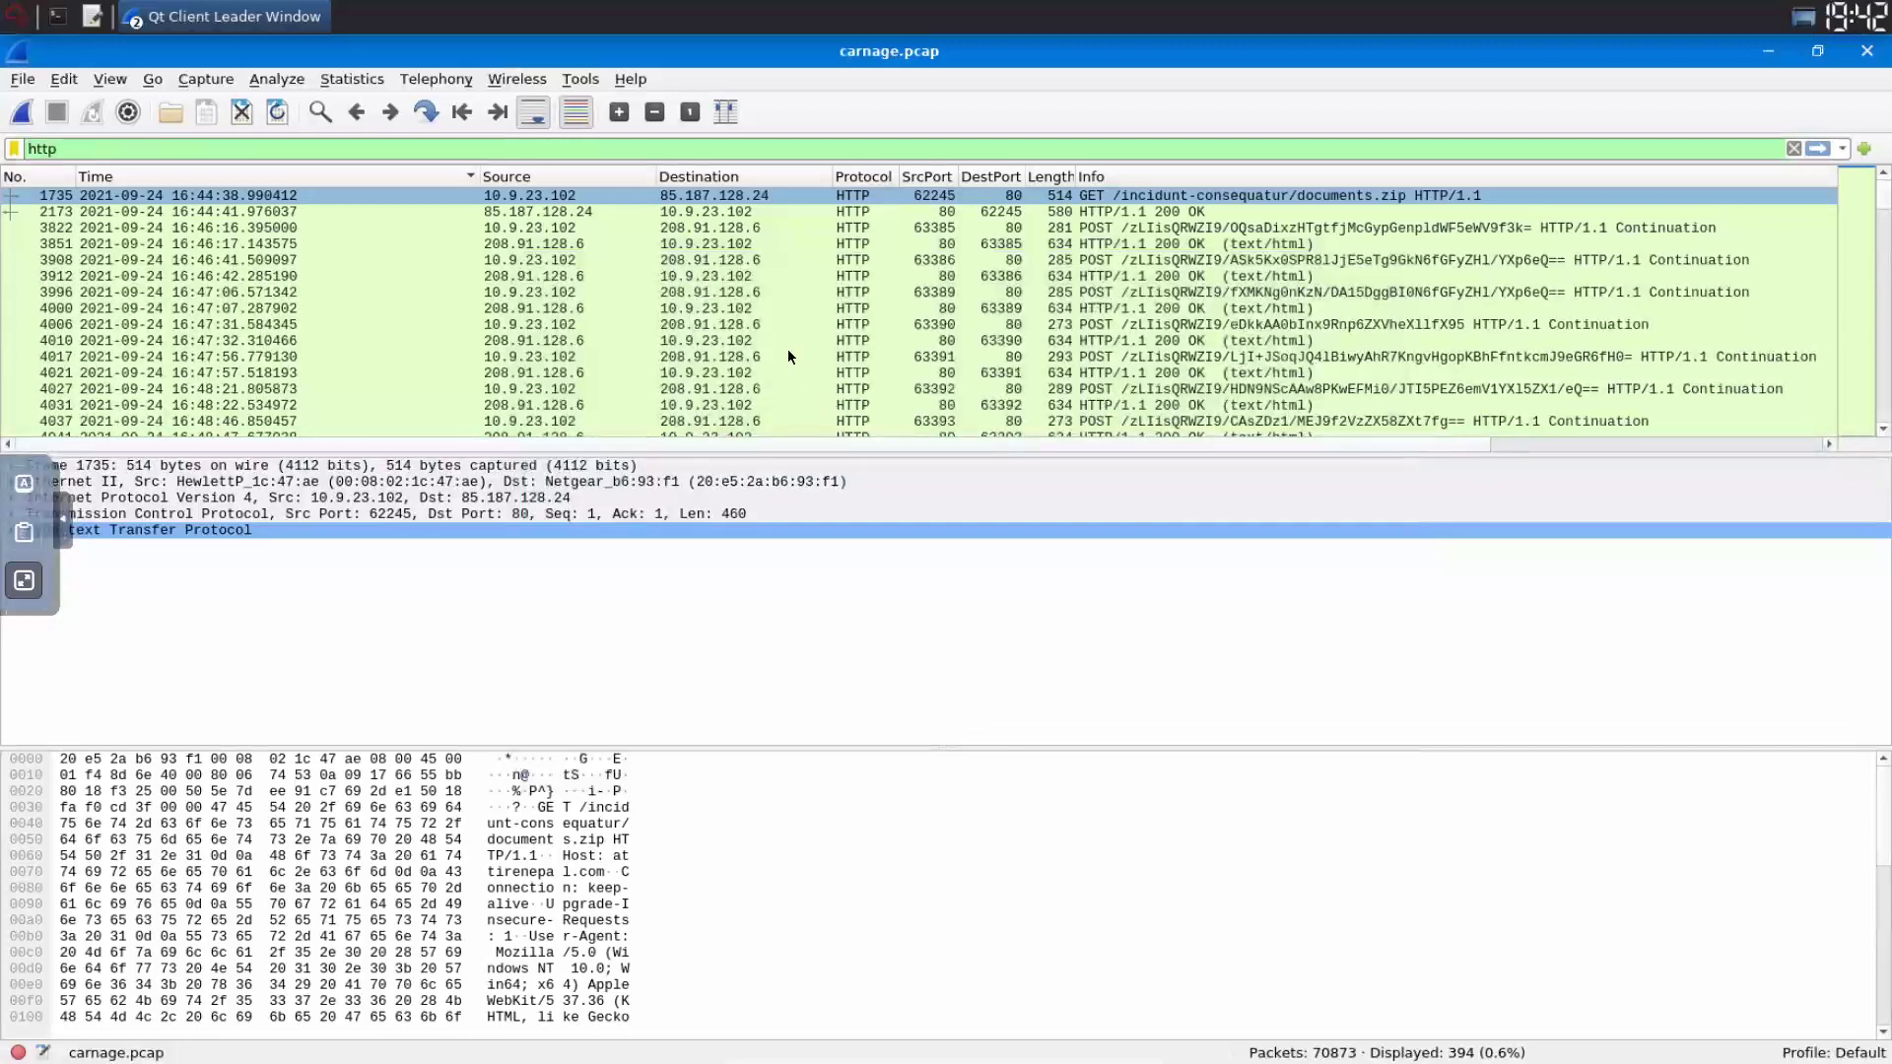
- Locate the documents.zip entry at packet 2173 in the HTTP export objects list
right_click(236, 197)
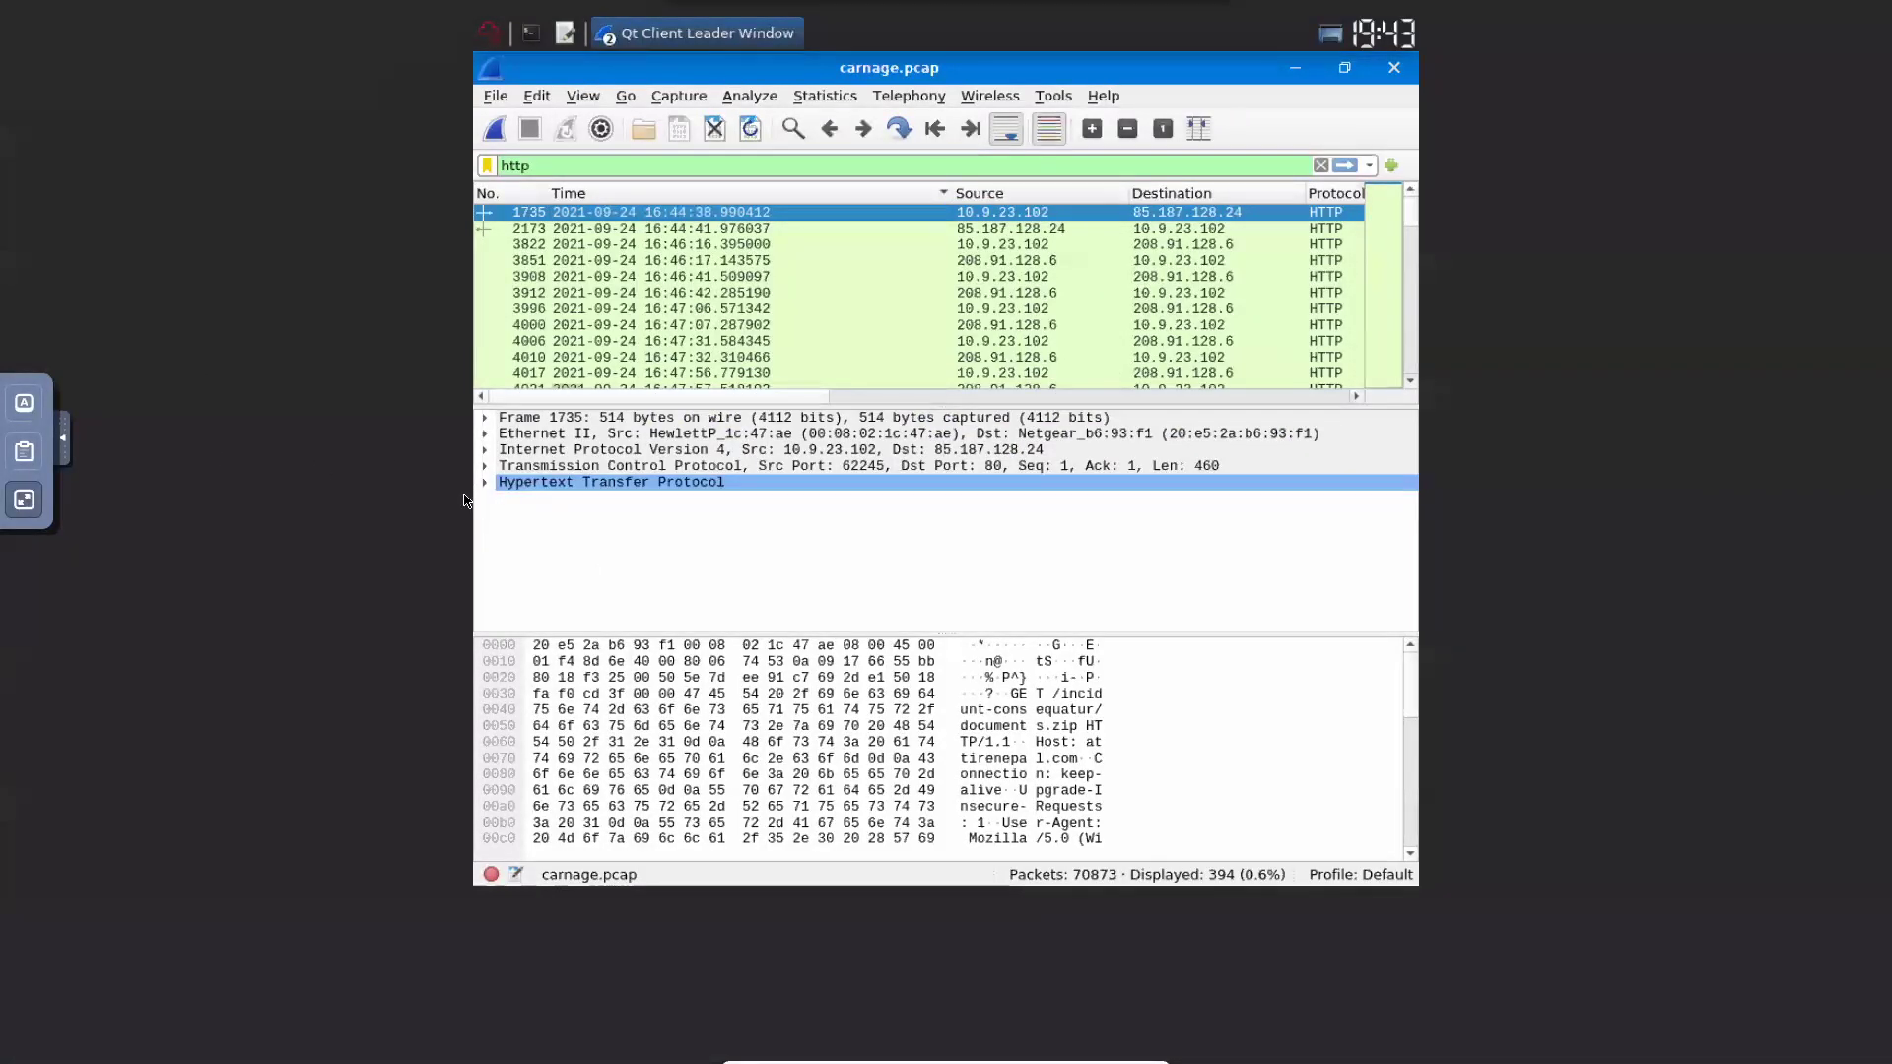
key(F11)
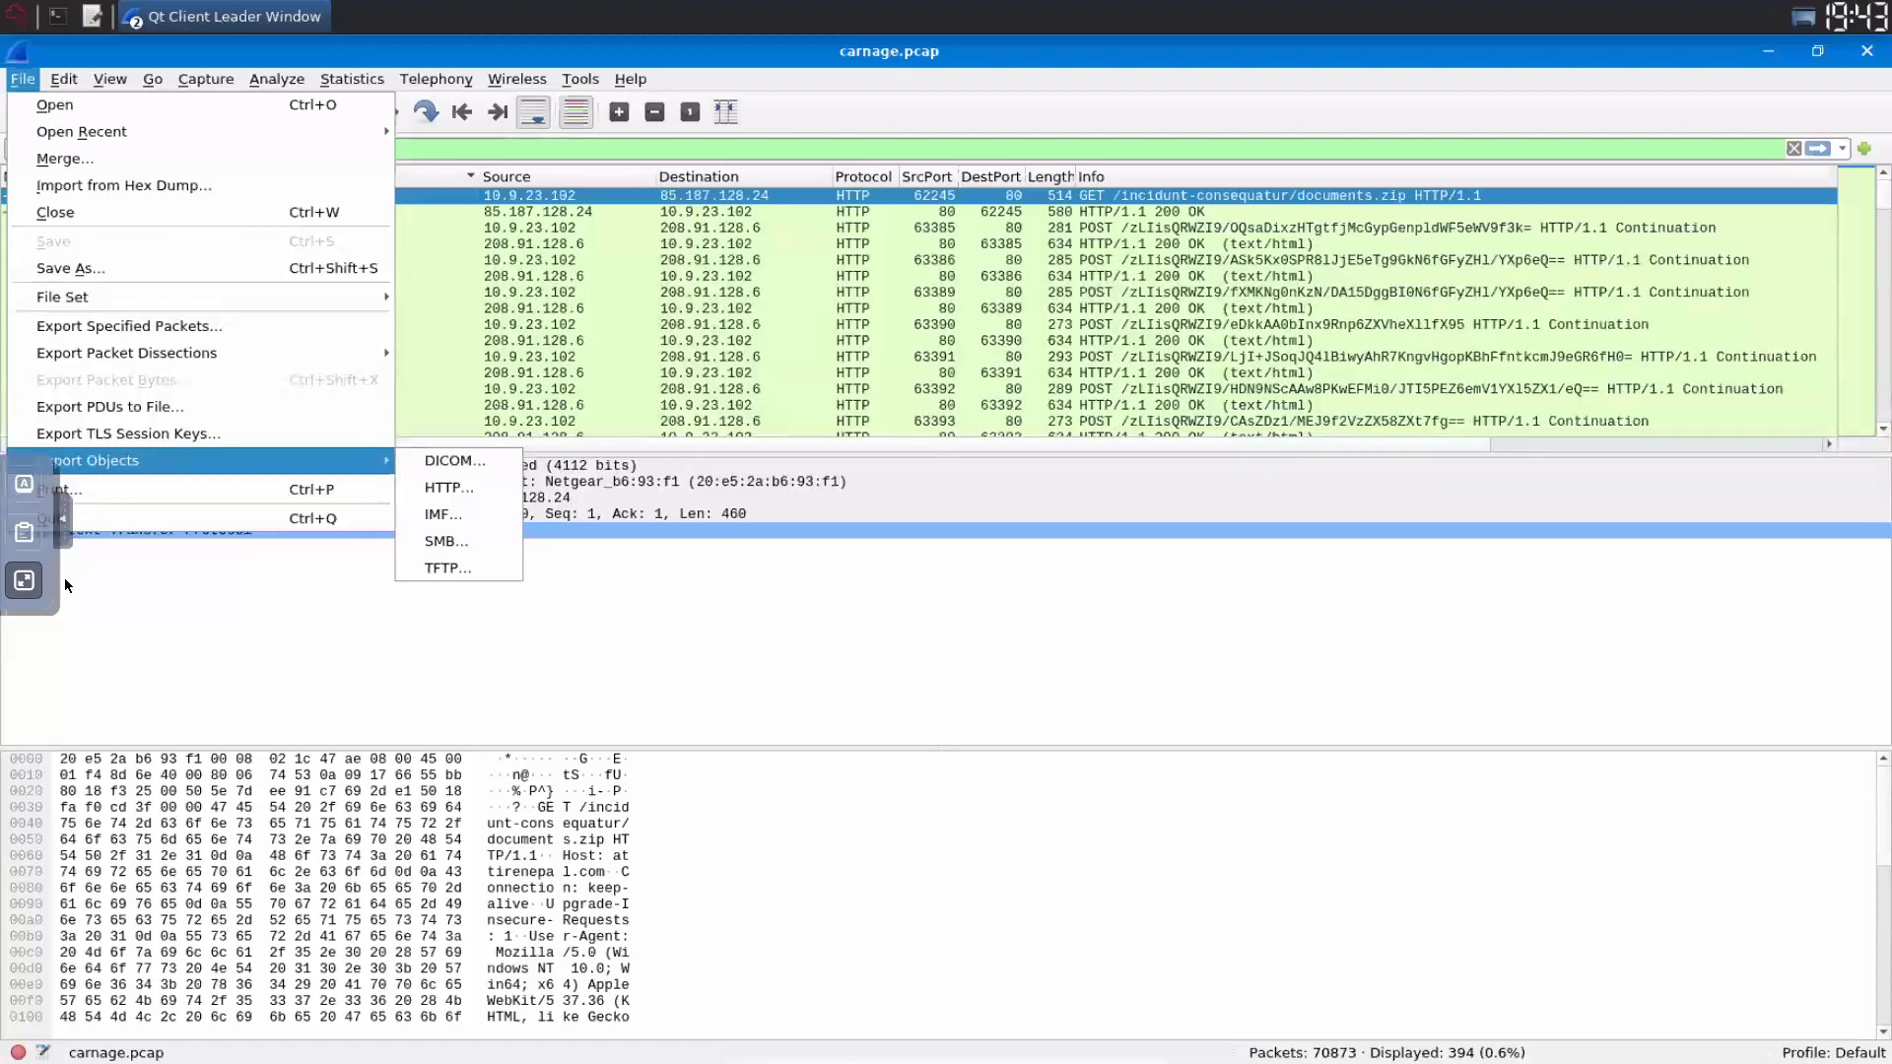
click(449, 487)
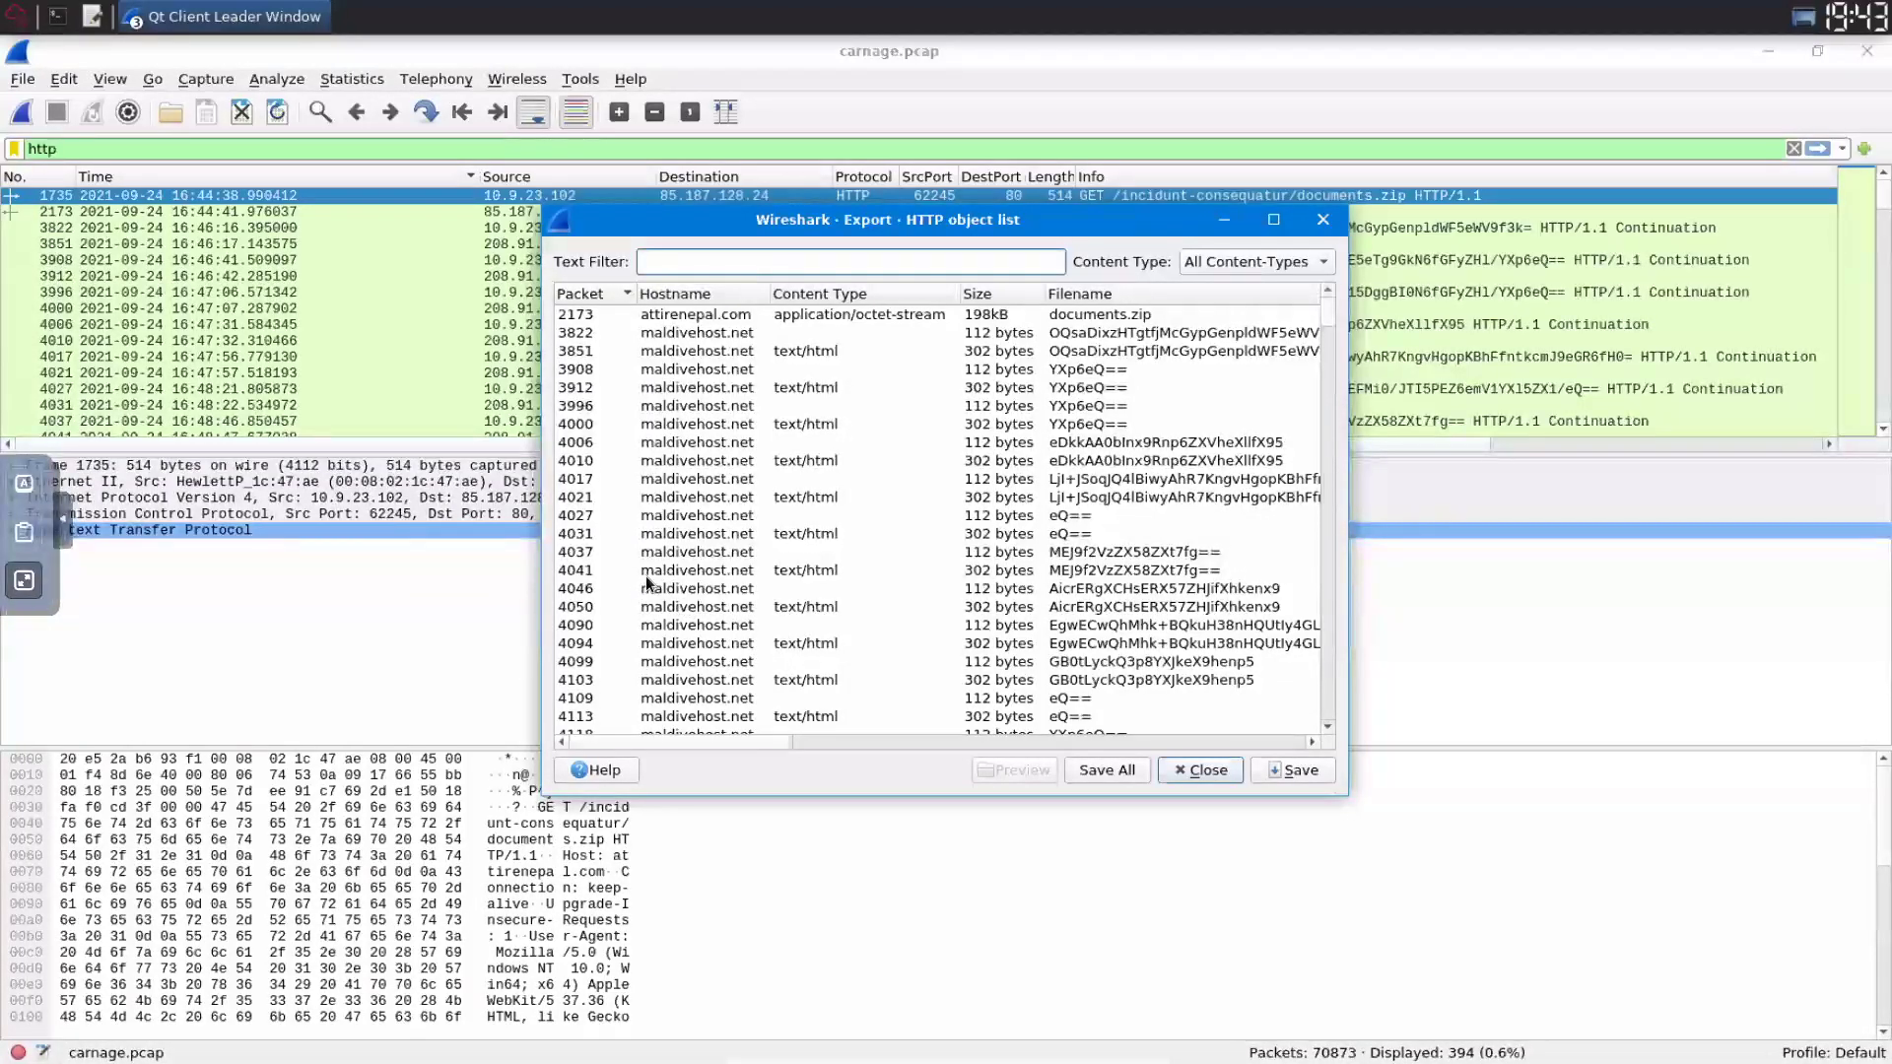
key(Tab)
key(Tab)
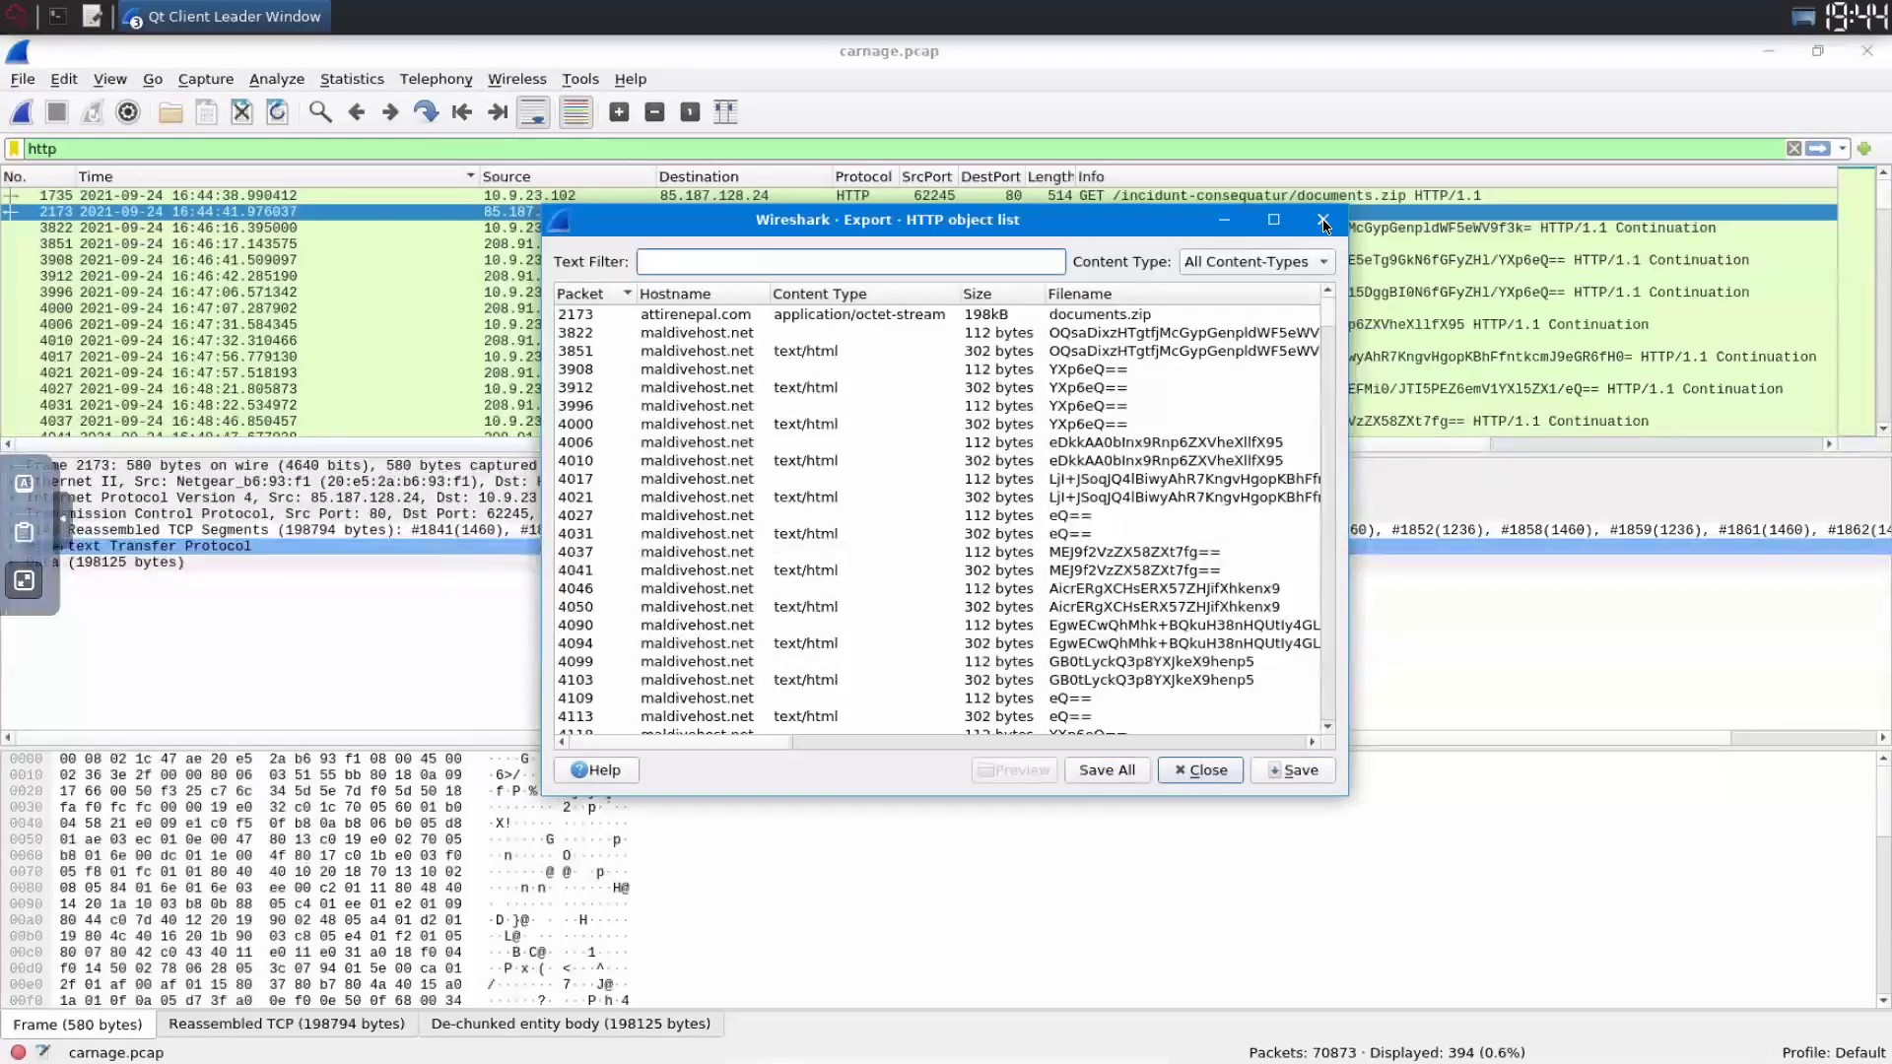
click(690, 314)
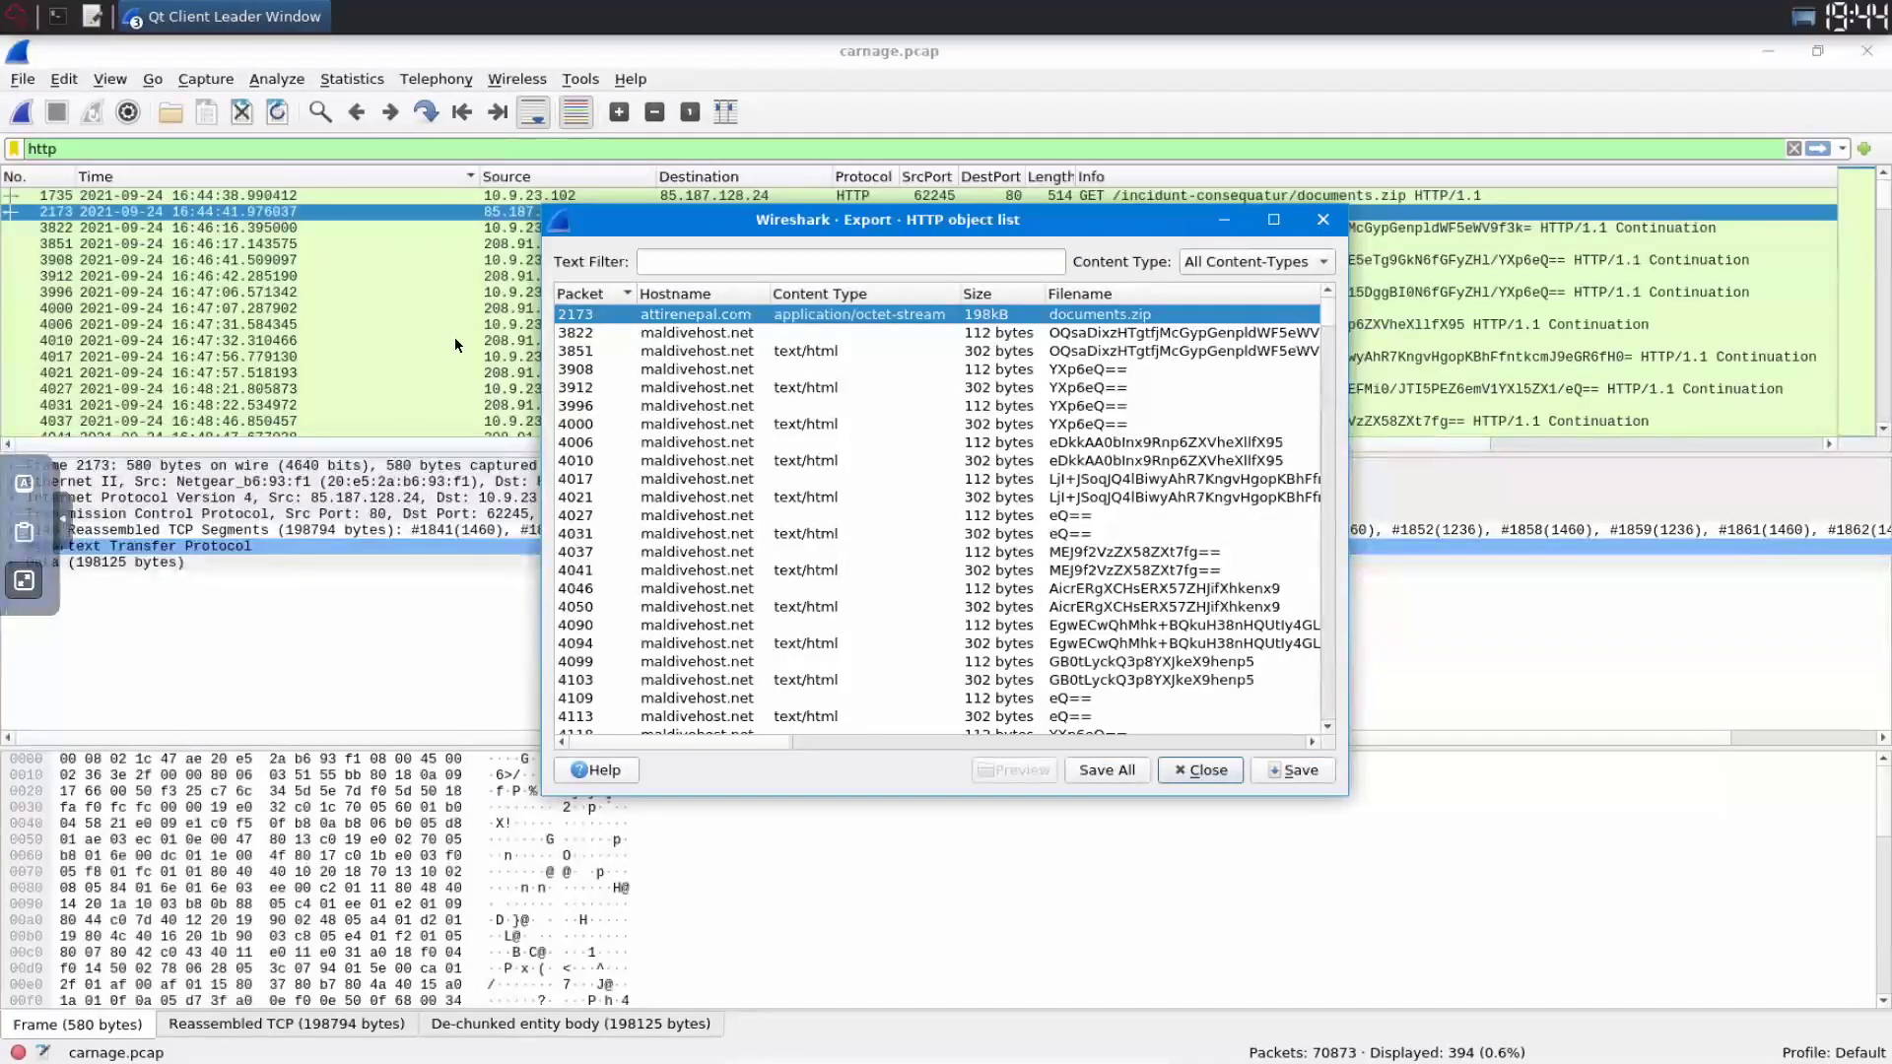
click(222, 244)
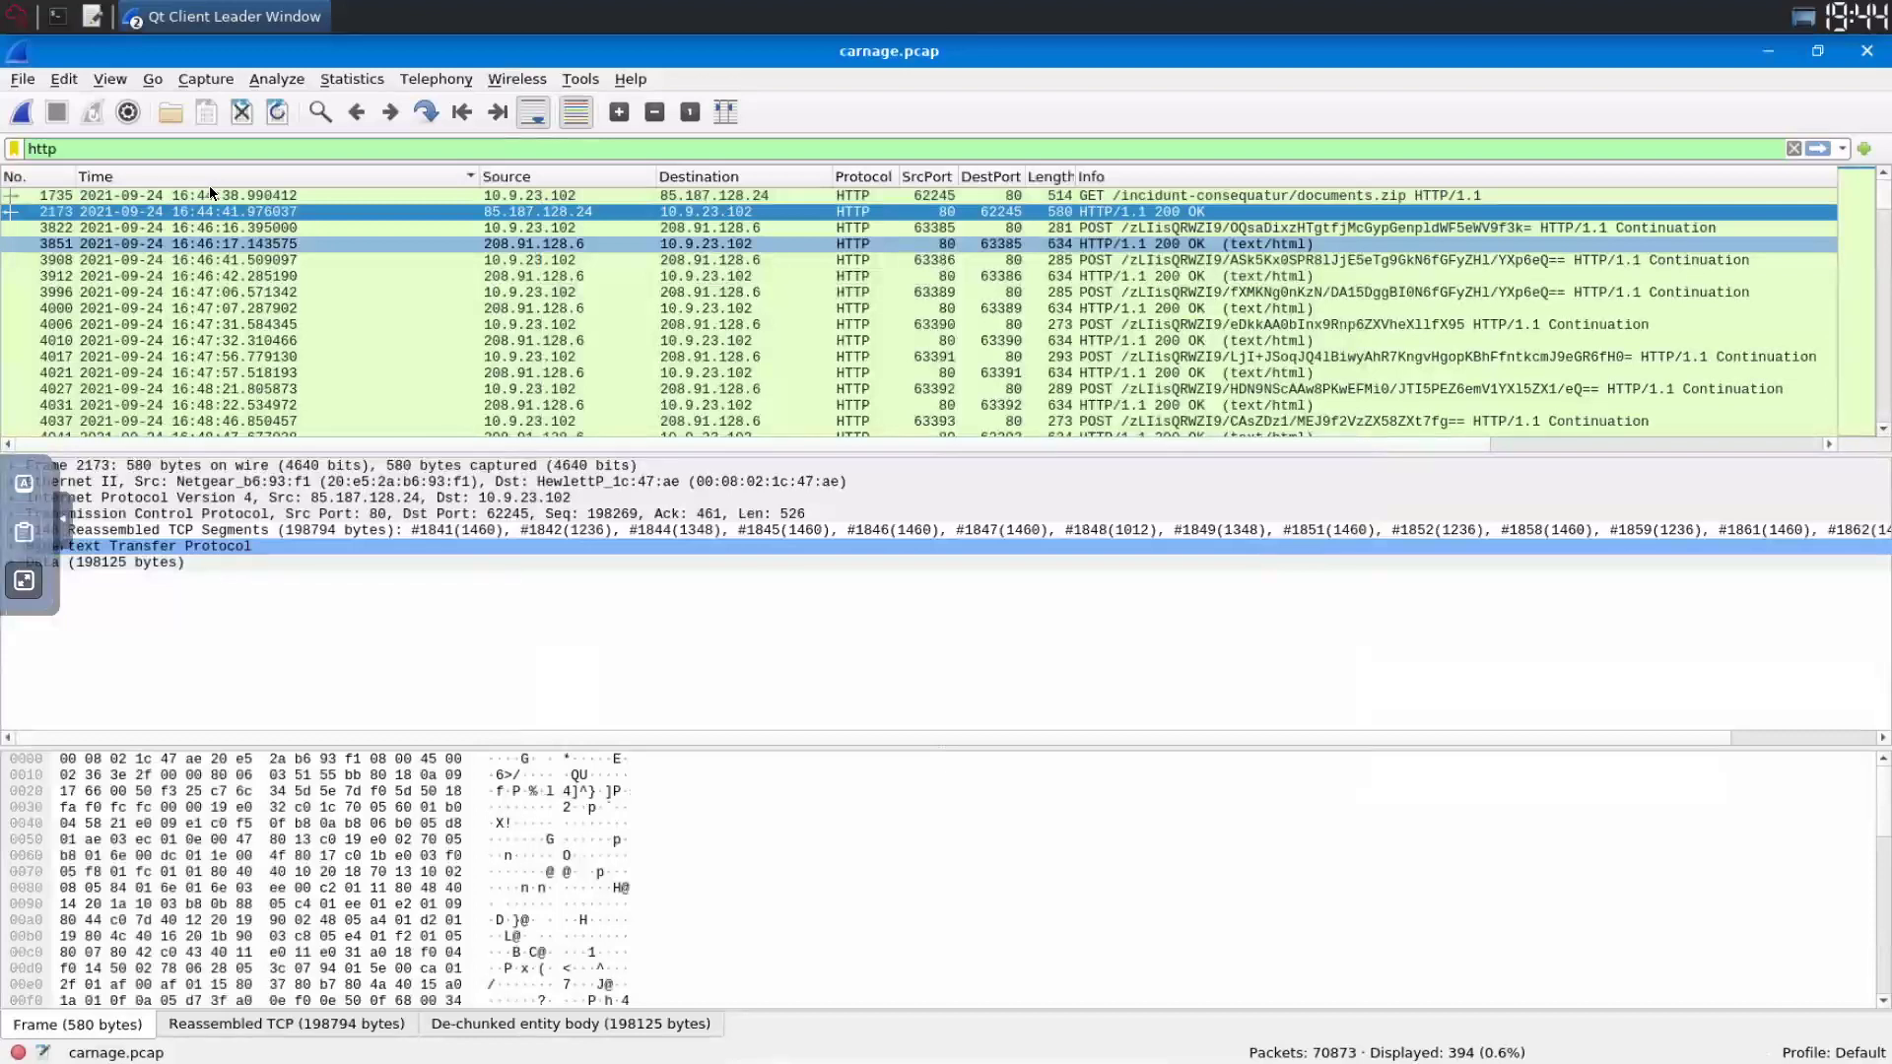
- Open packet 2173 in its own window and expand TCP and IPv4 to see source 85.187.128.24
double_click(266, 210)
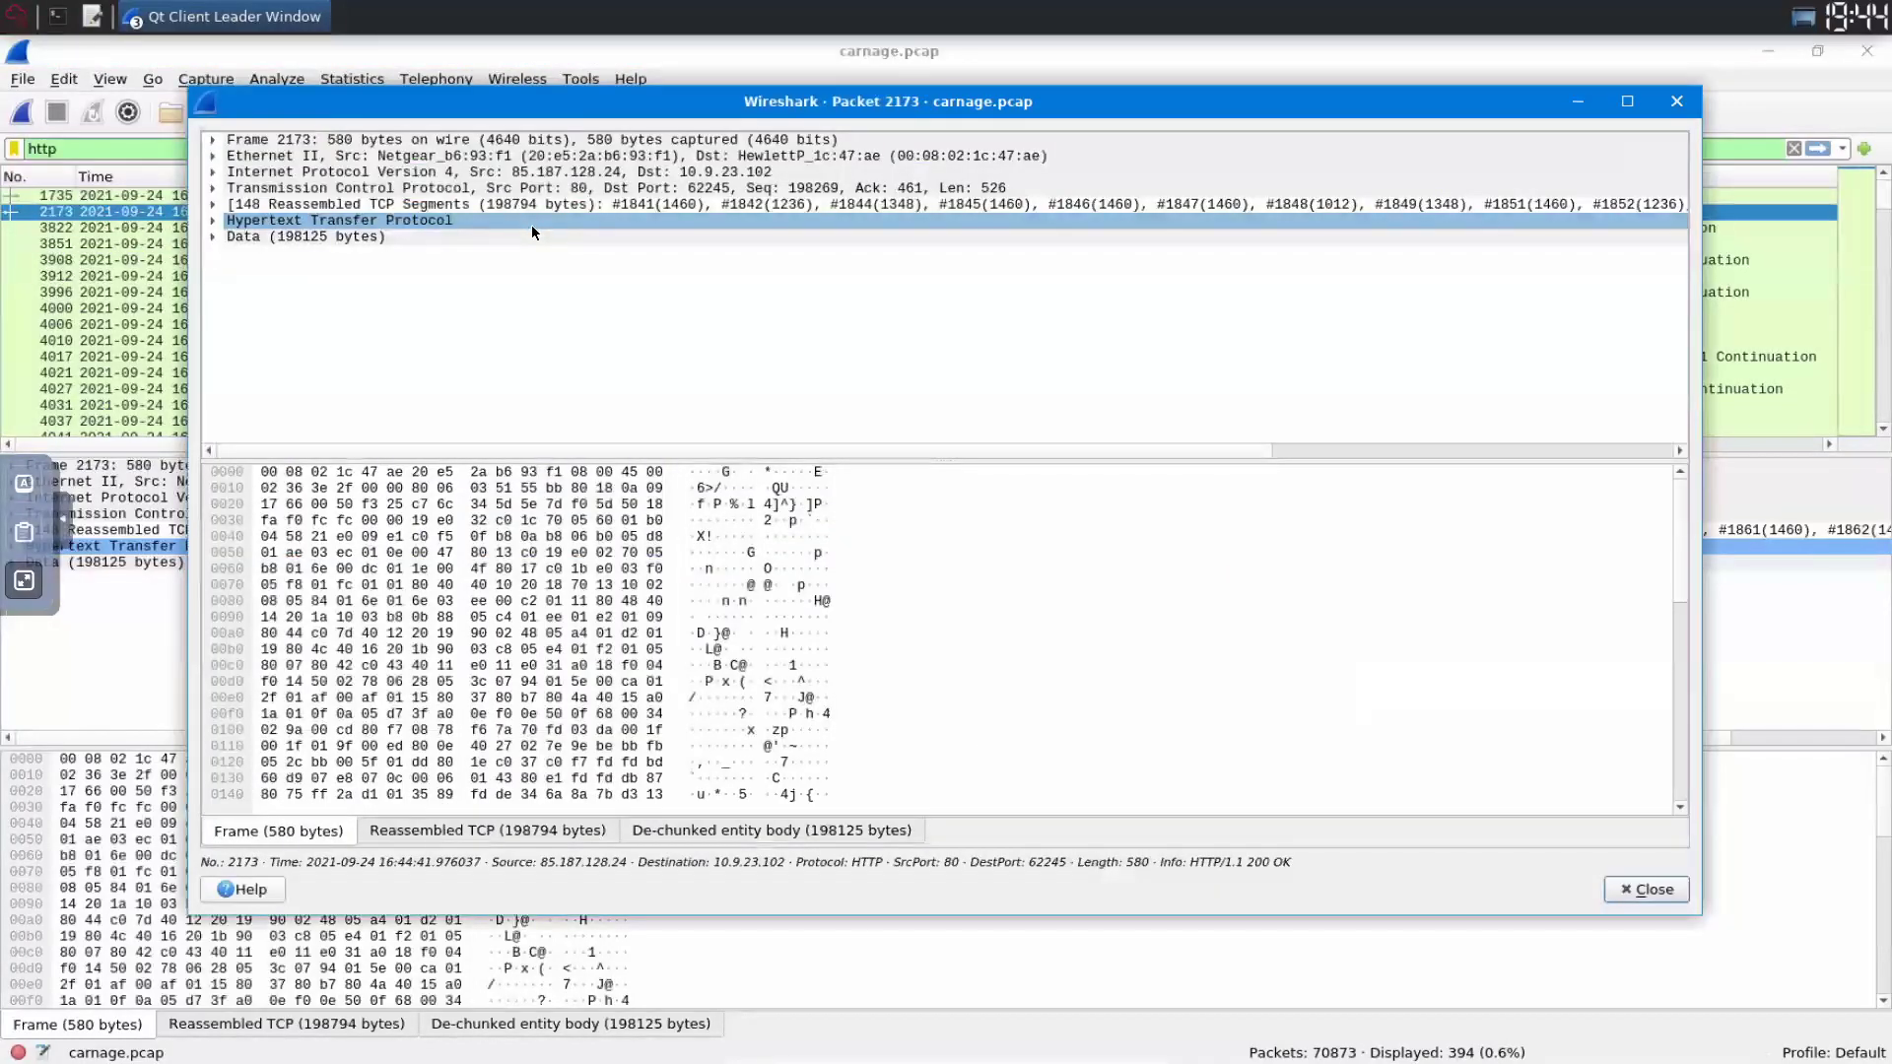
click(213, 237)
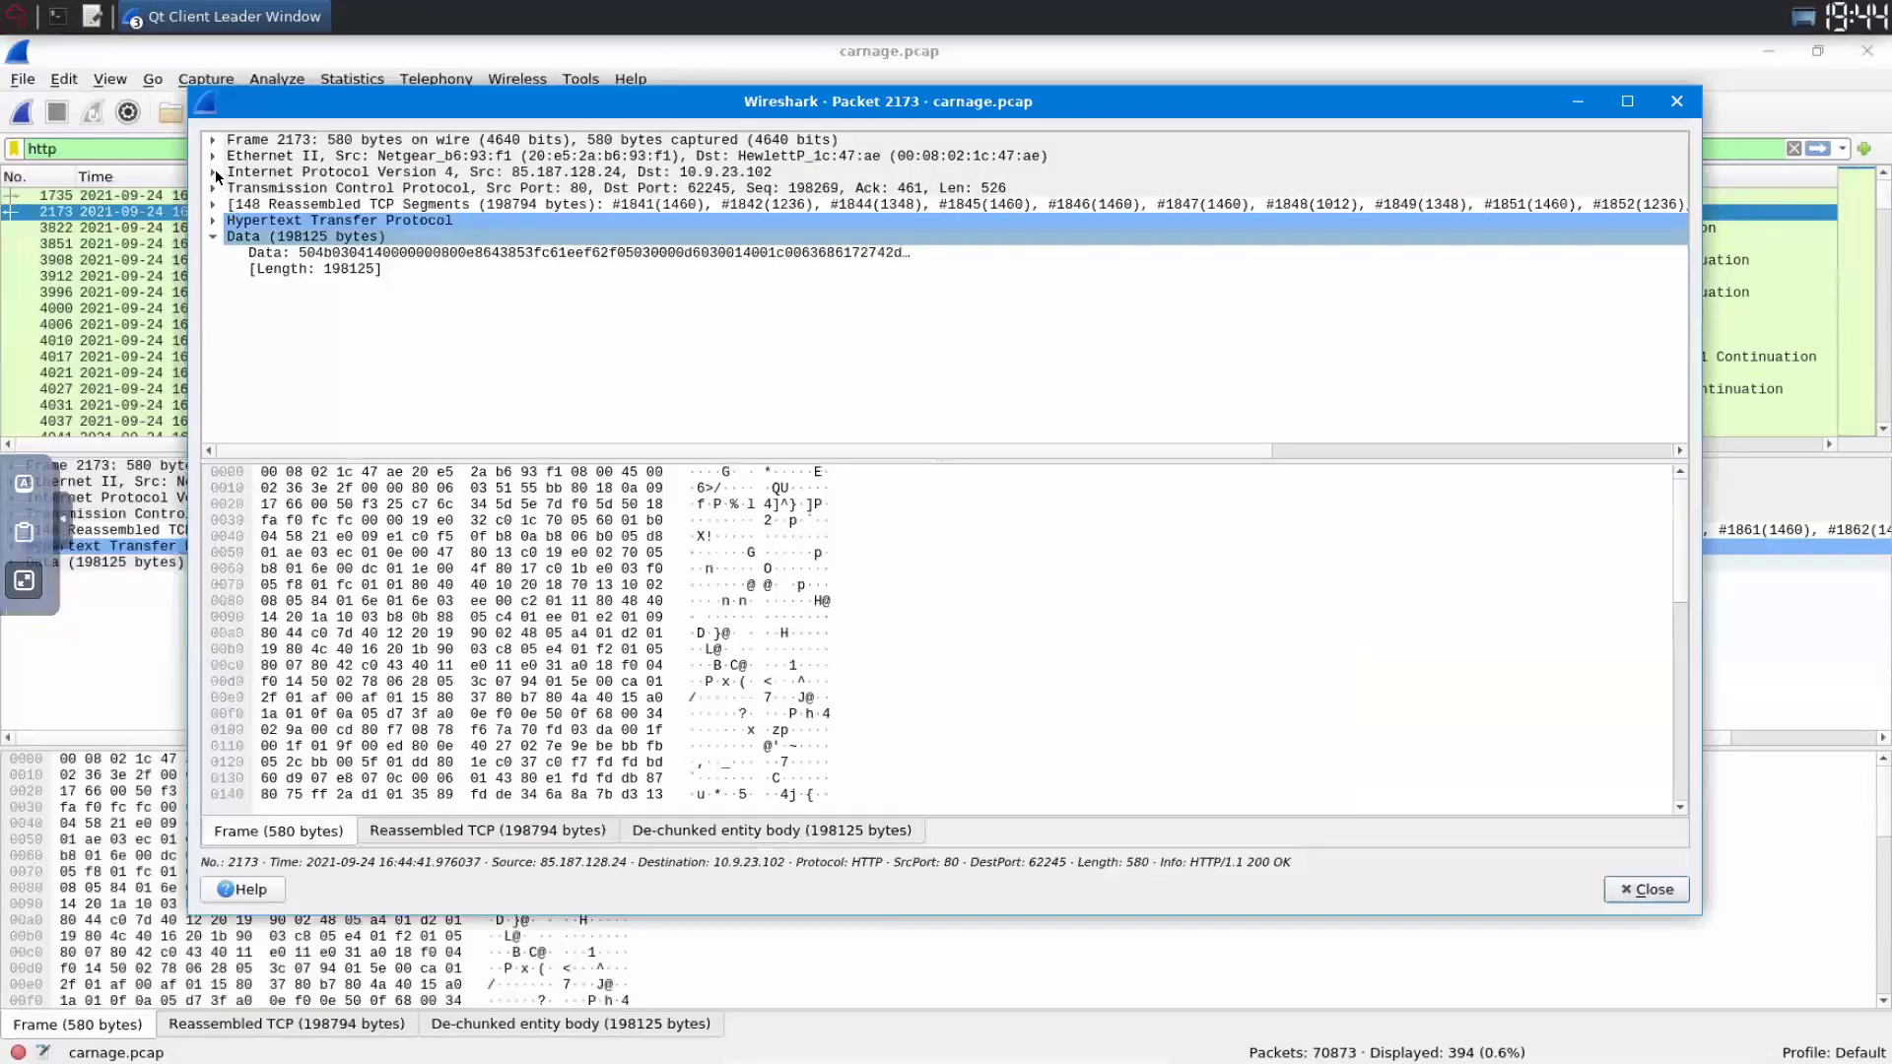
key(Down)
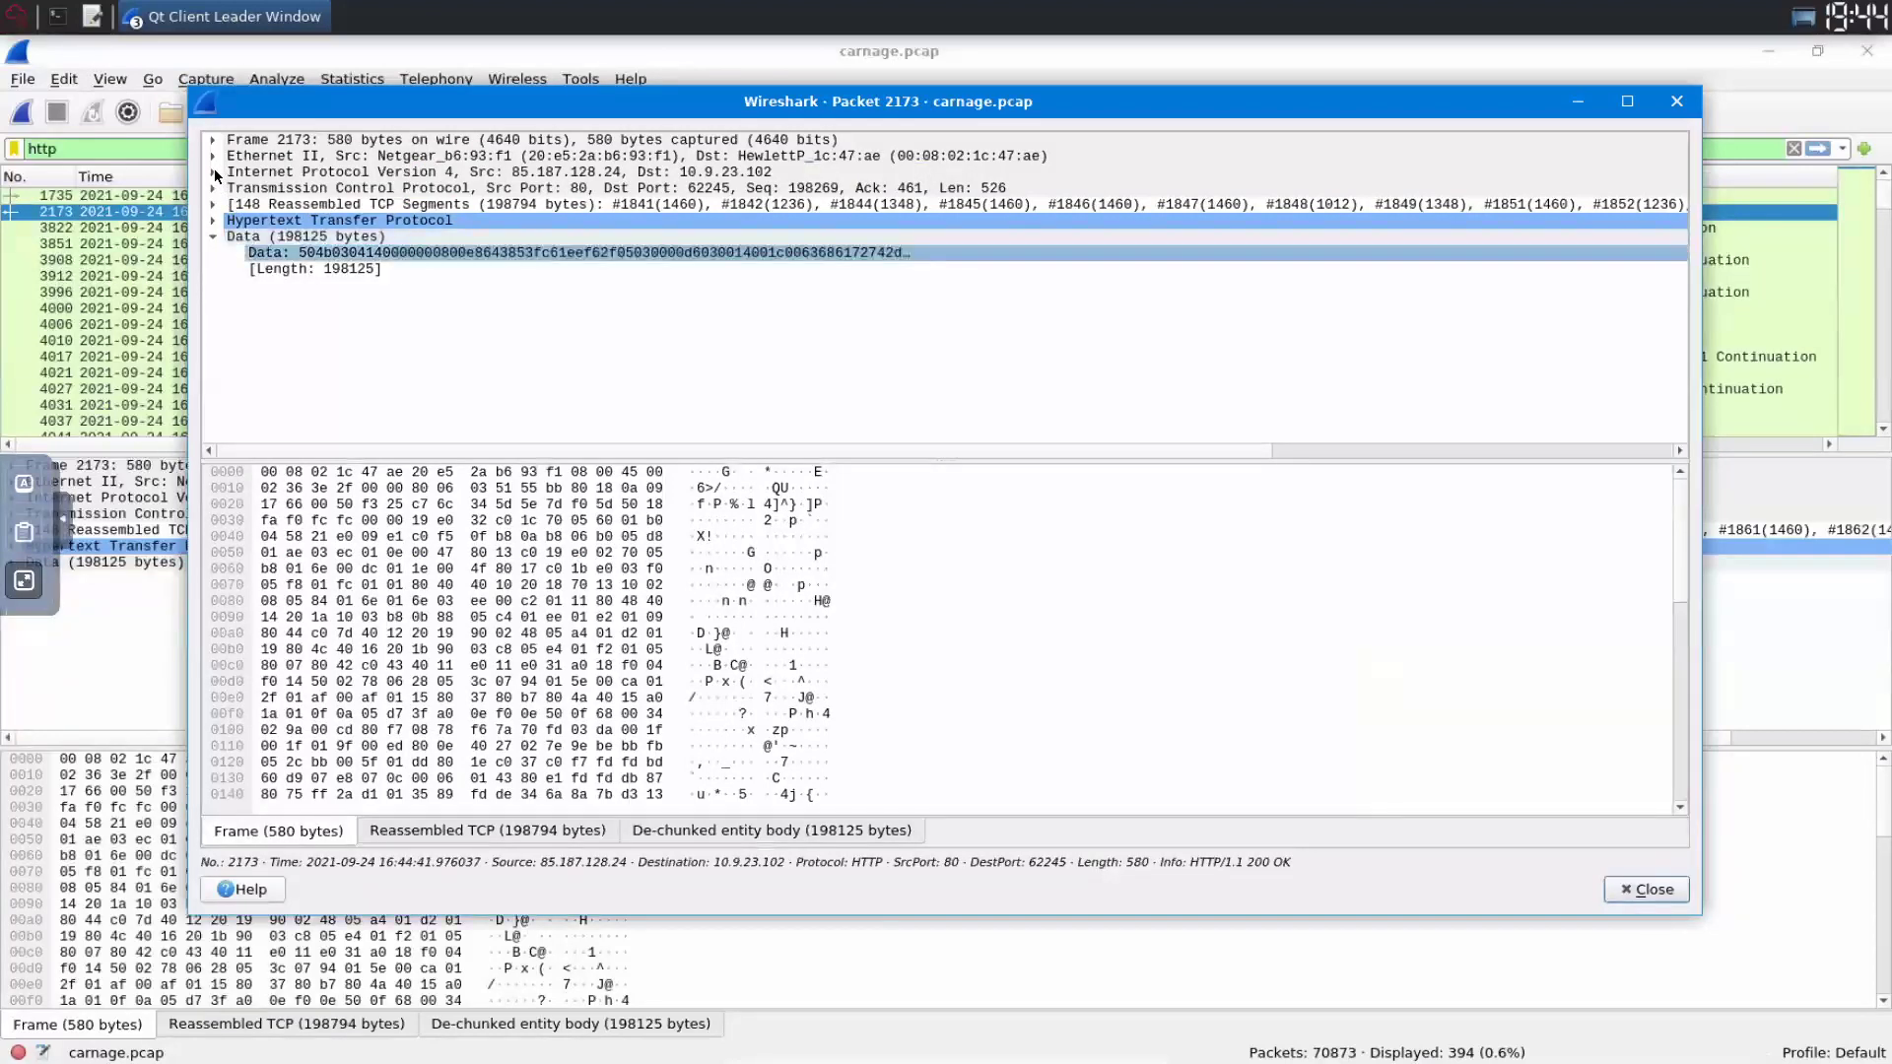
click(214, 186)
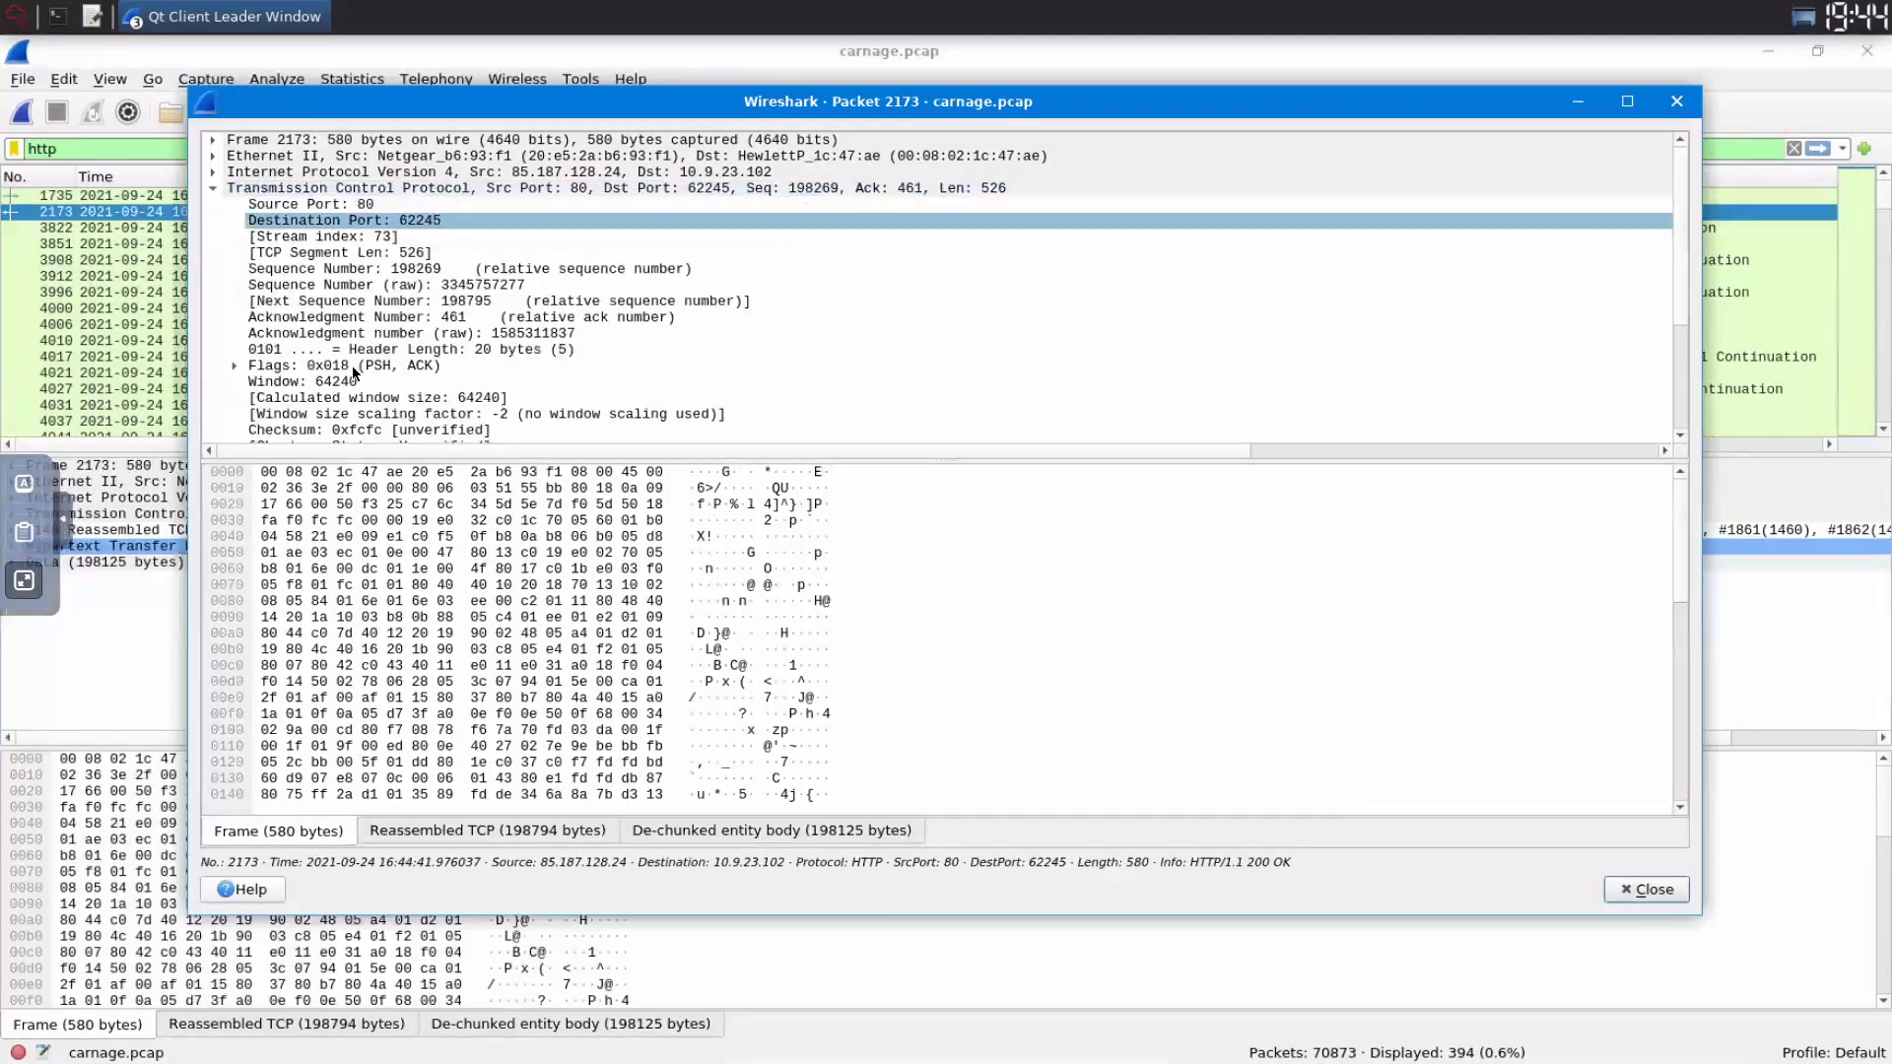
scroll(355, 372, down, 2)
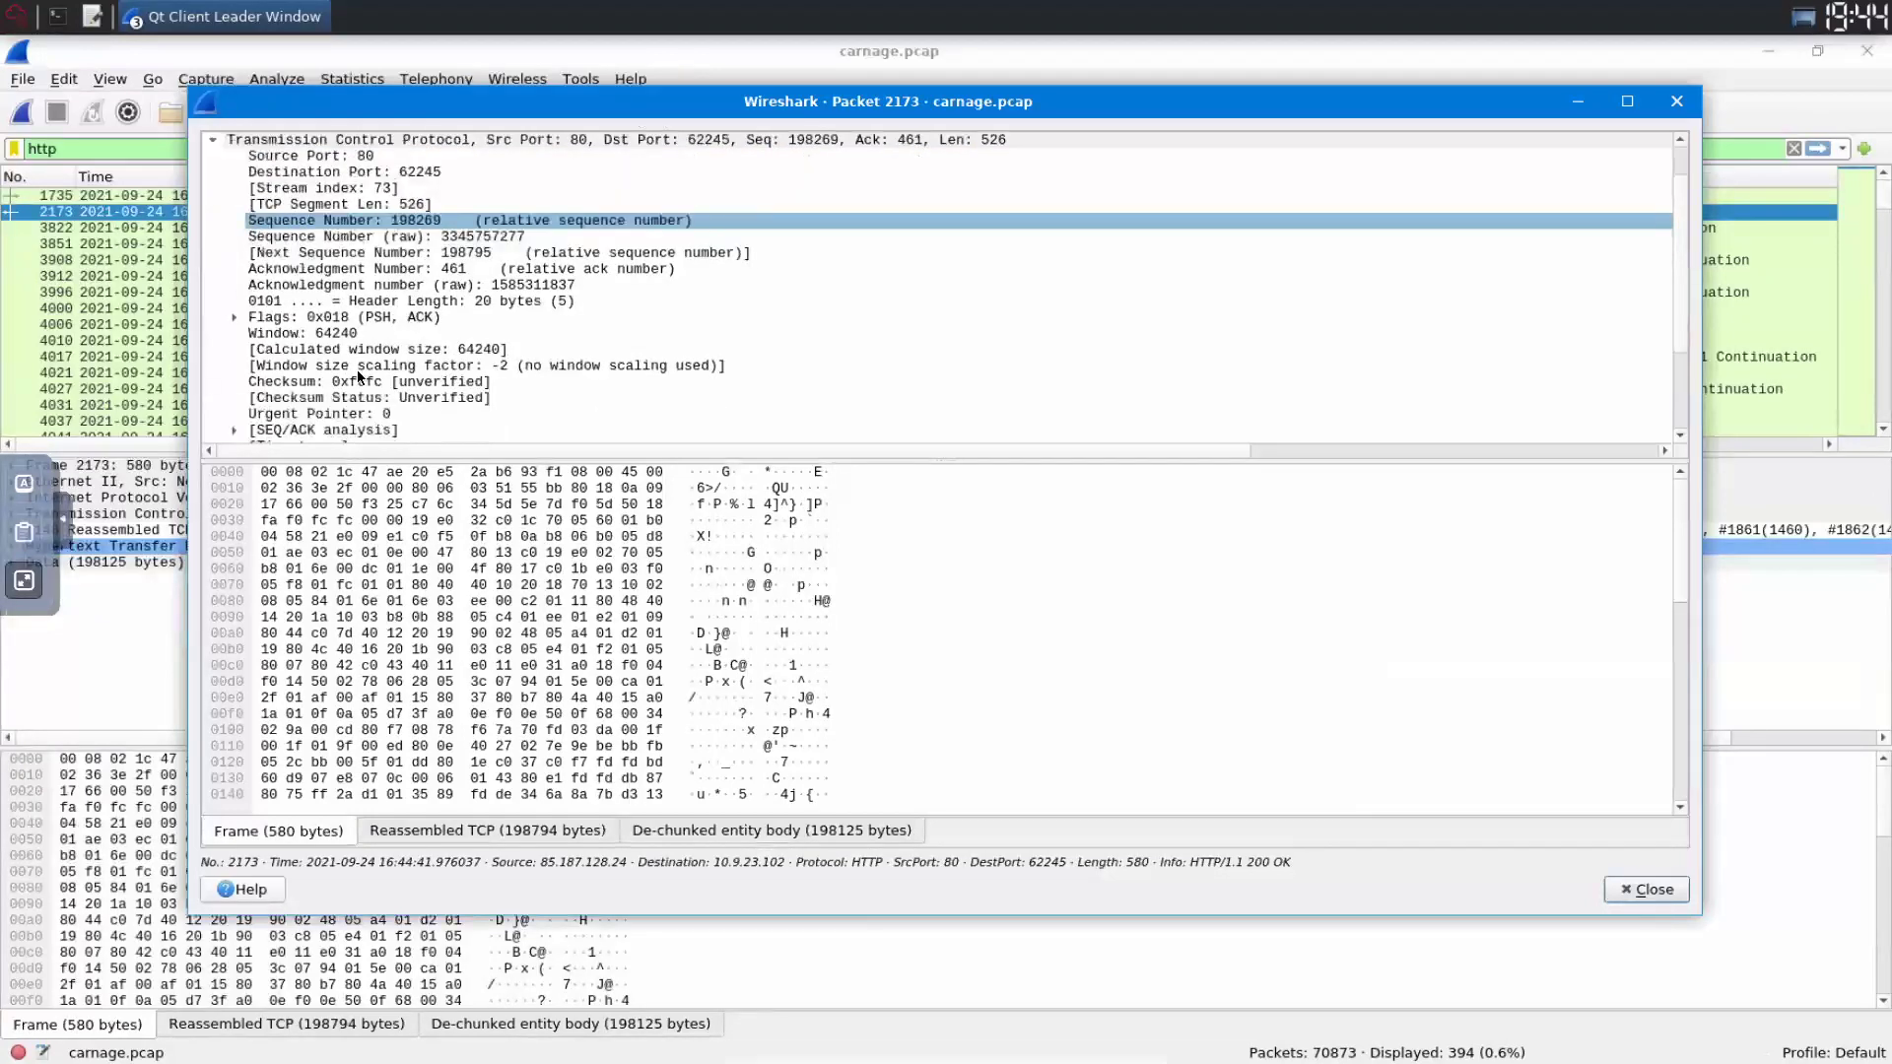
scroll(357, 370, up, 2)
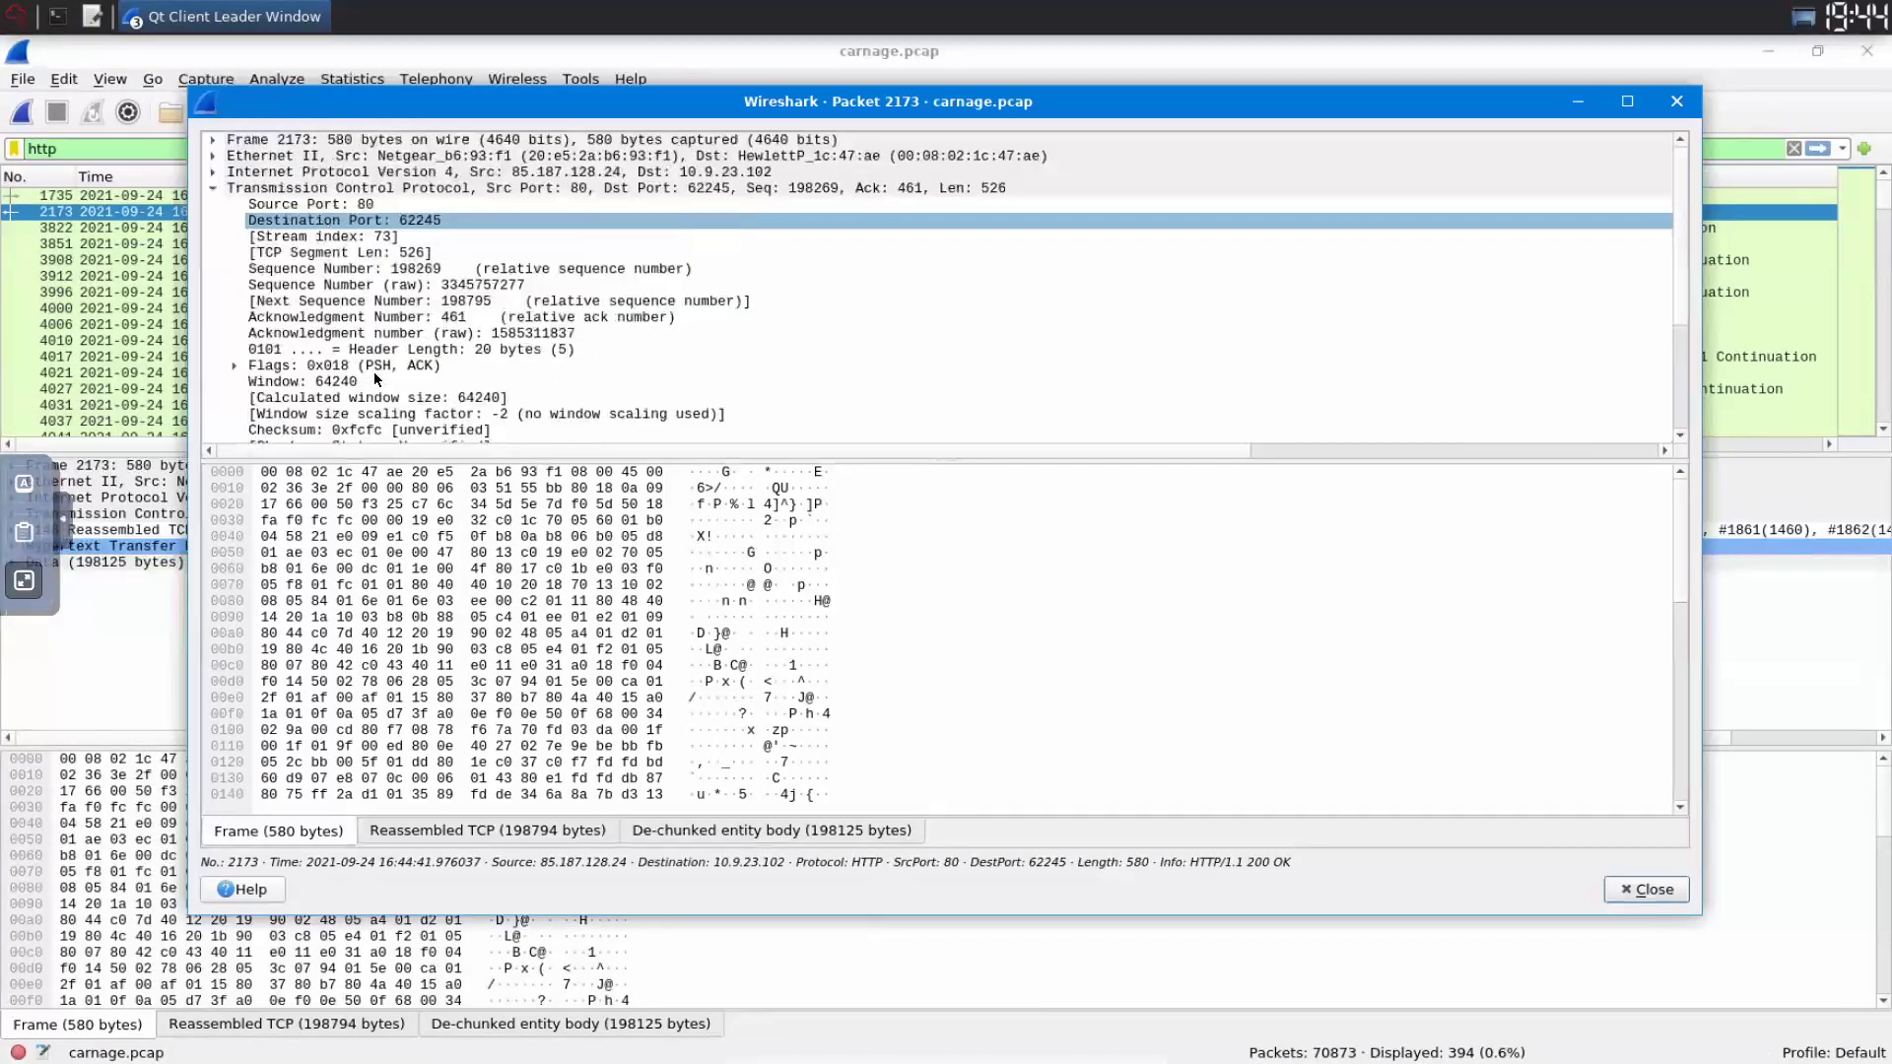
key(Up)
key(Up)
key(Up)
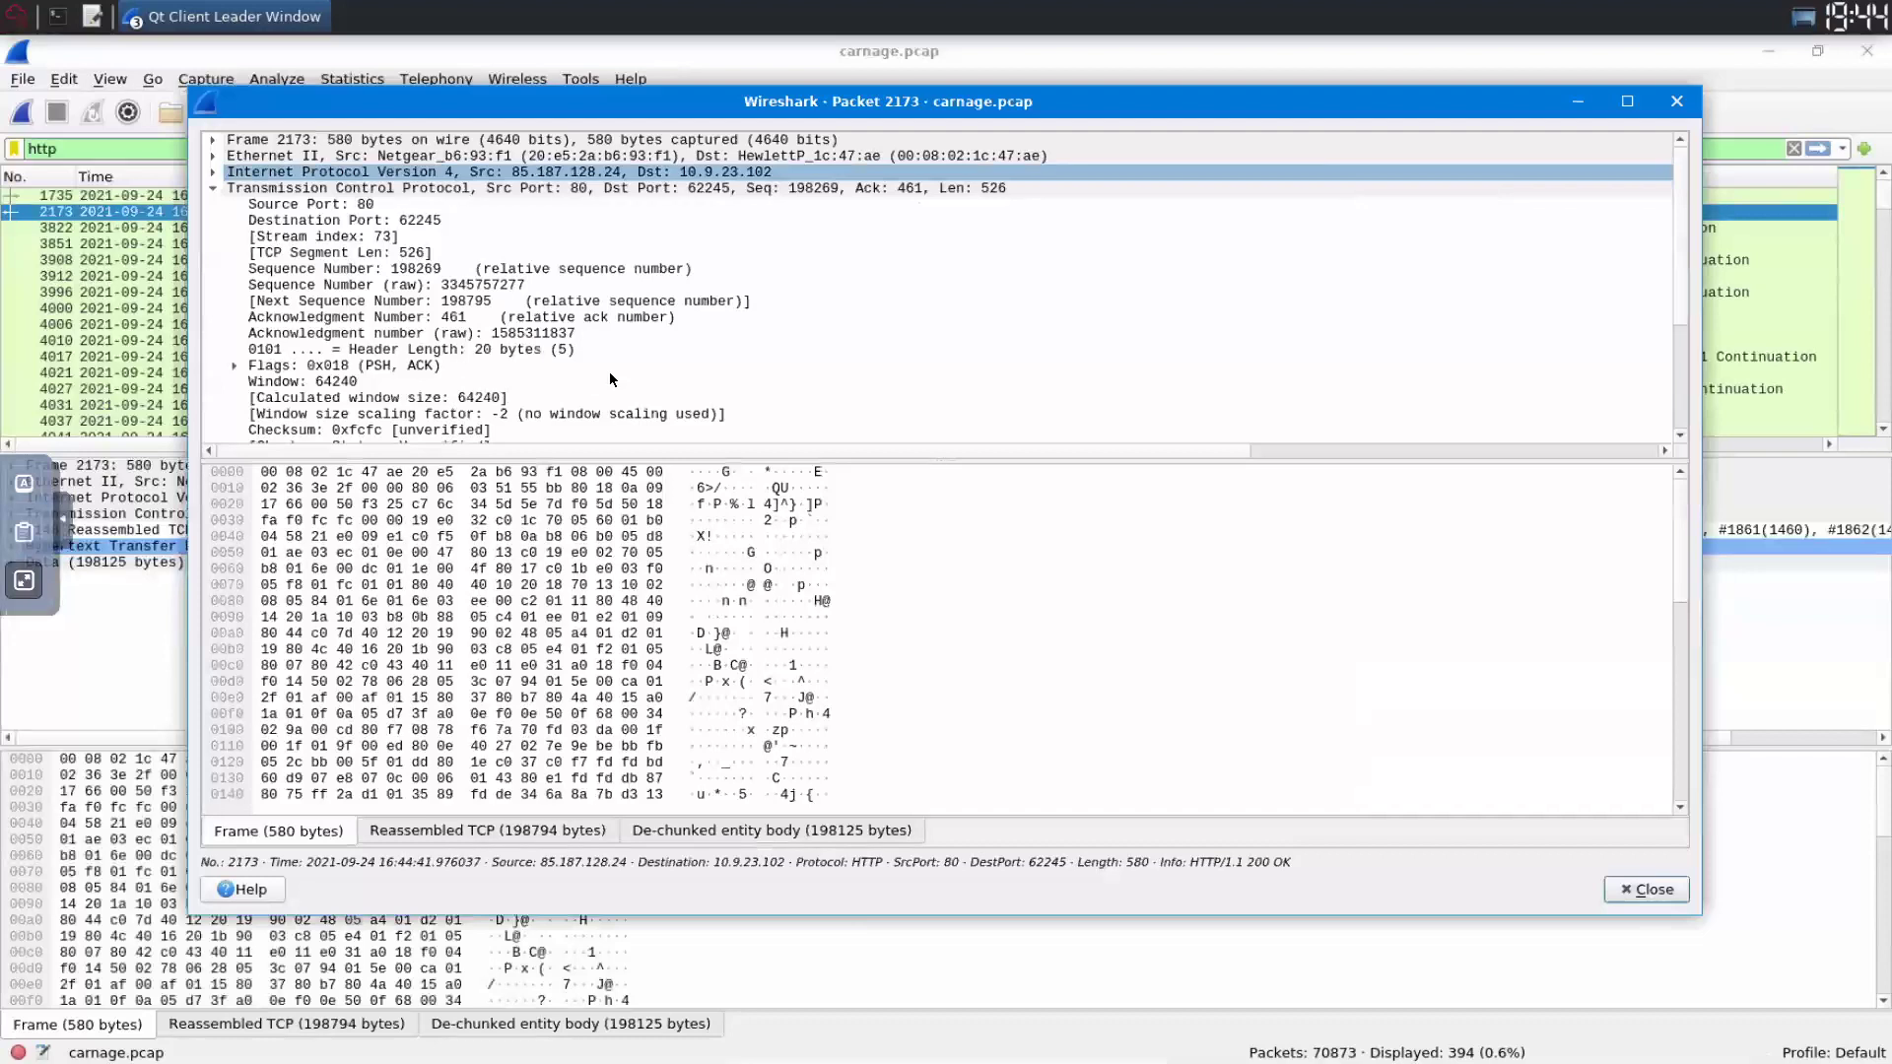
key(Right)
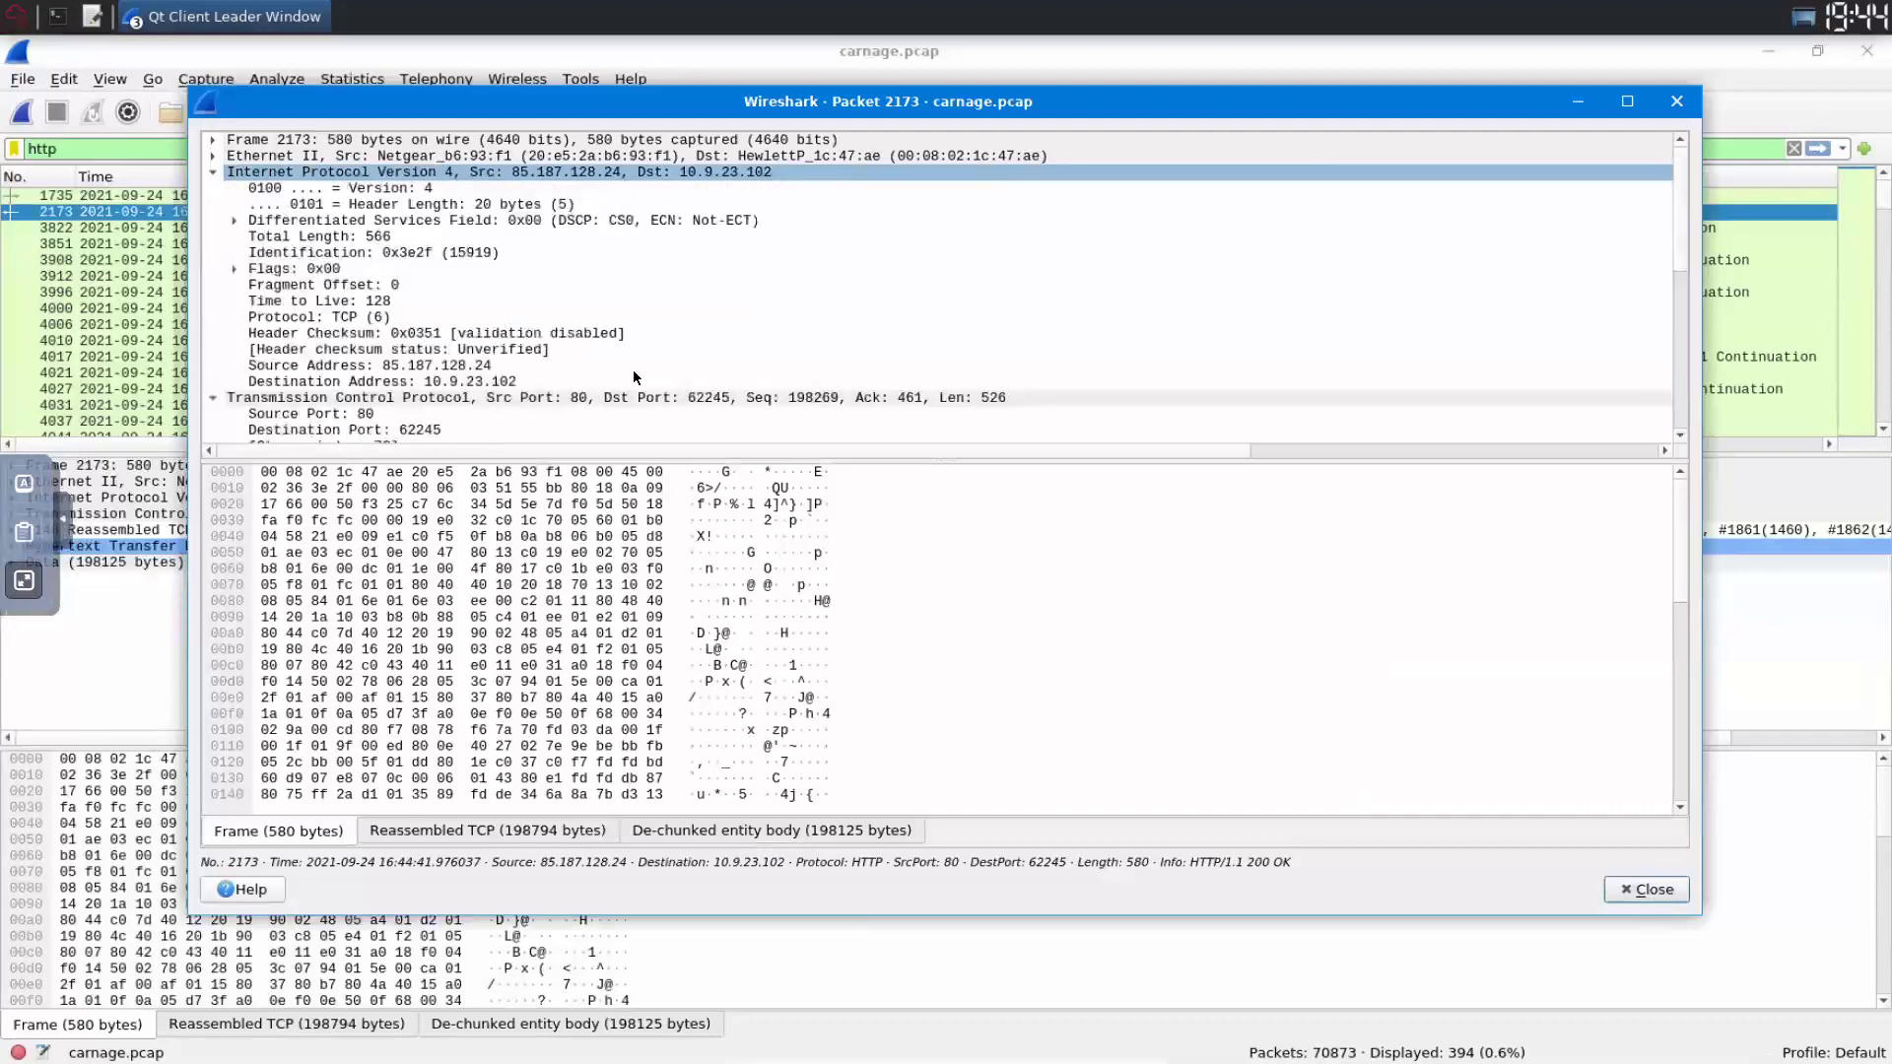
click(635, 370)
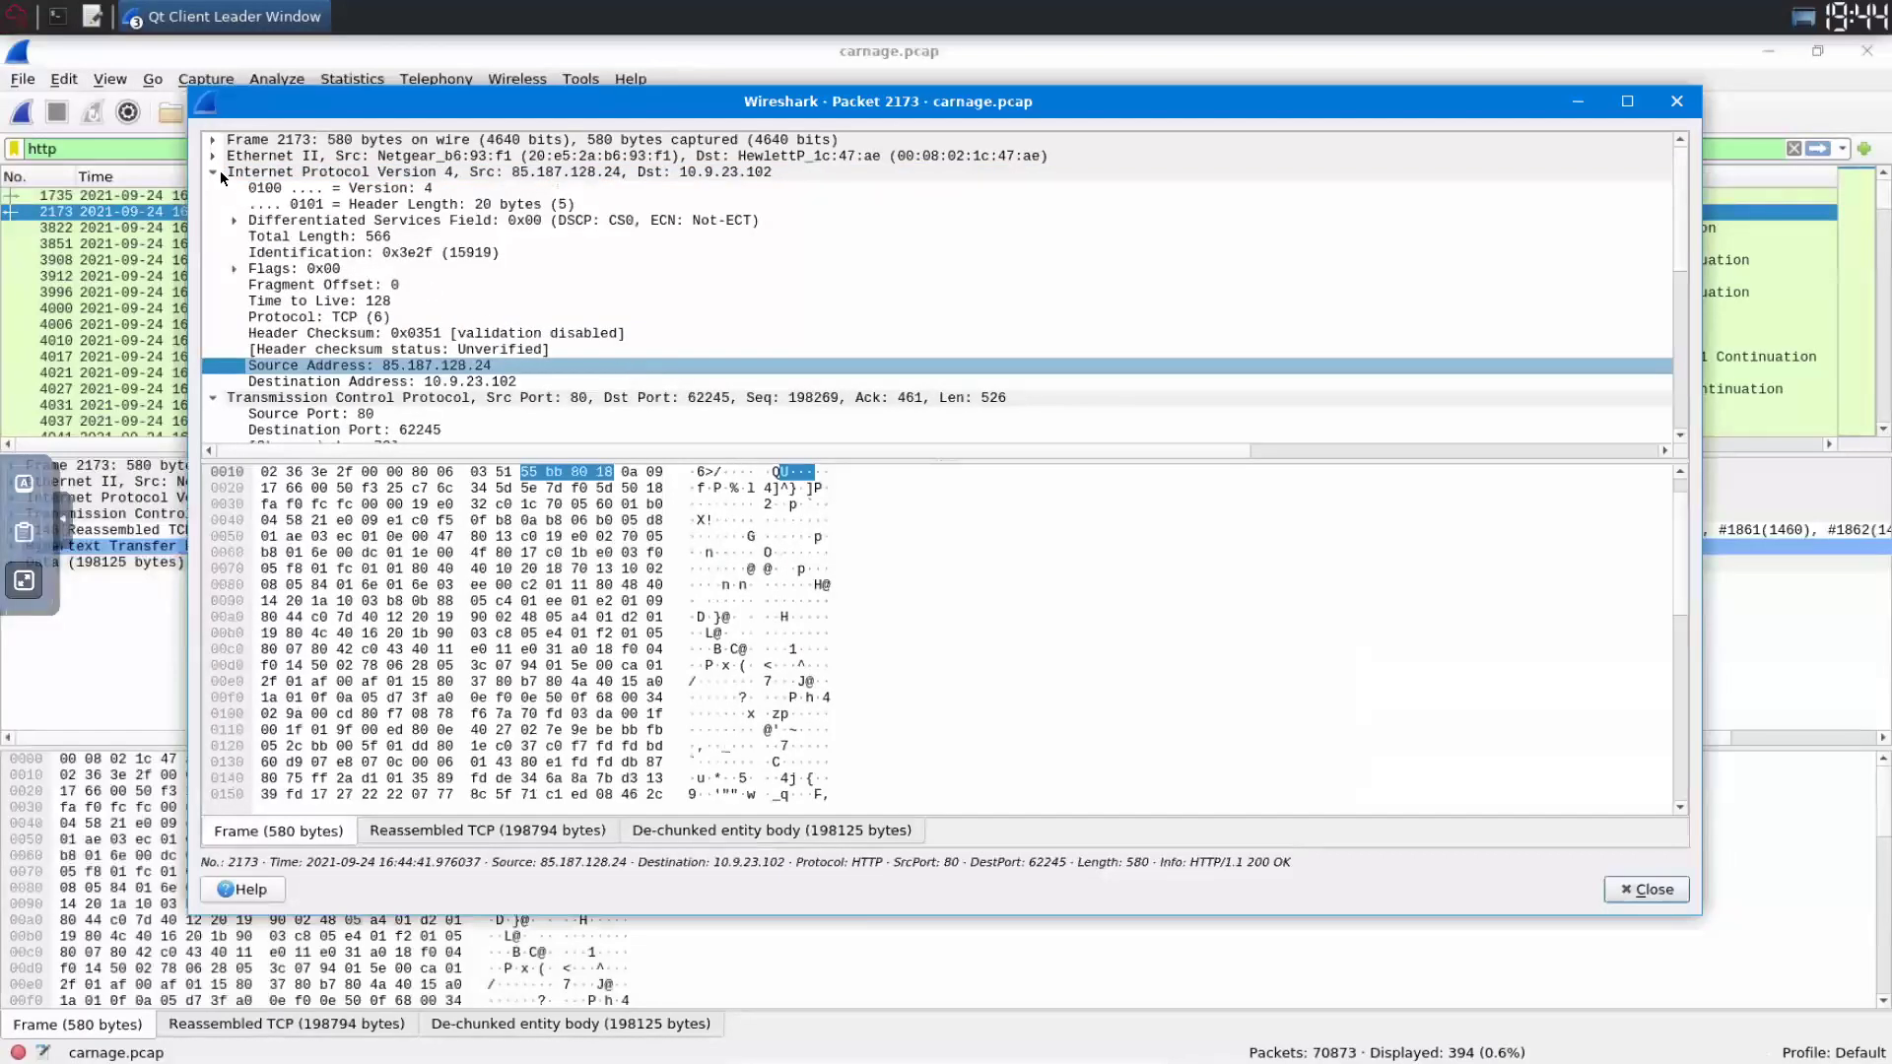
key(Down)
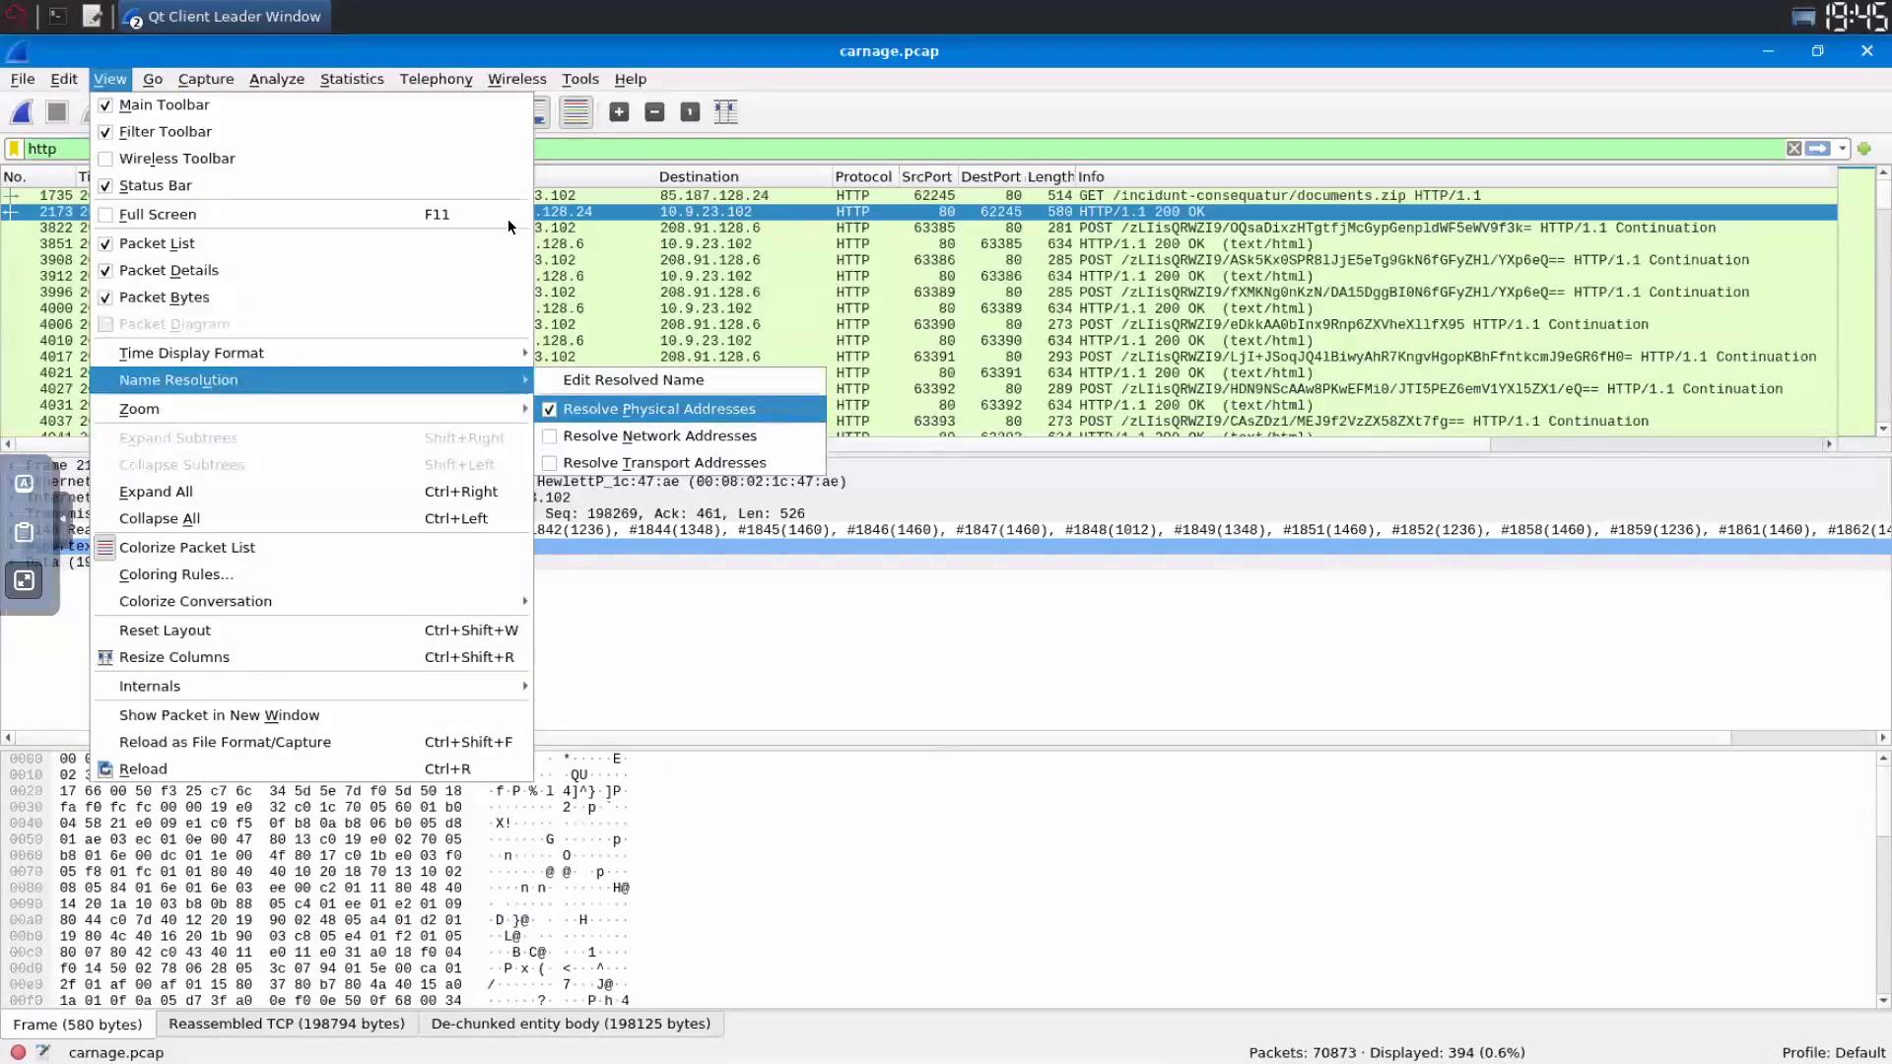
- Enable Resolve Network Addresses so the source reads attirenepal.com, then exit full screen
click(57, 532)
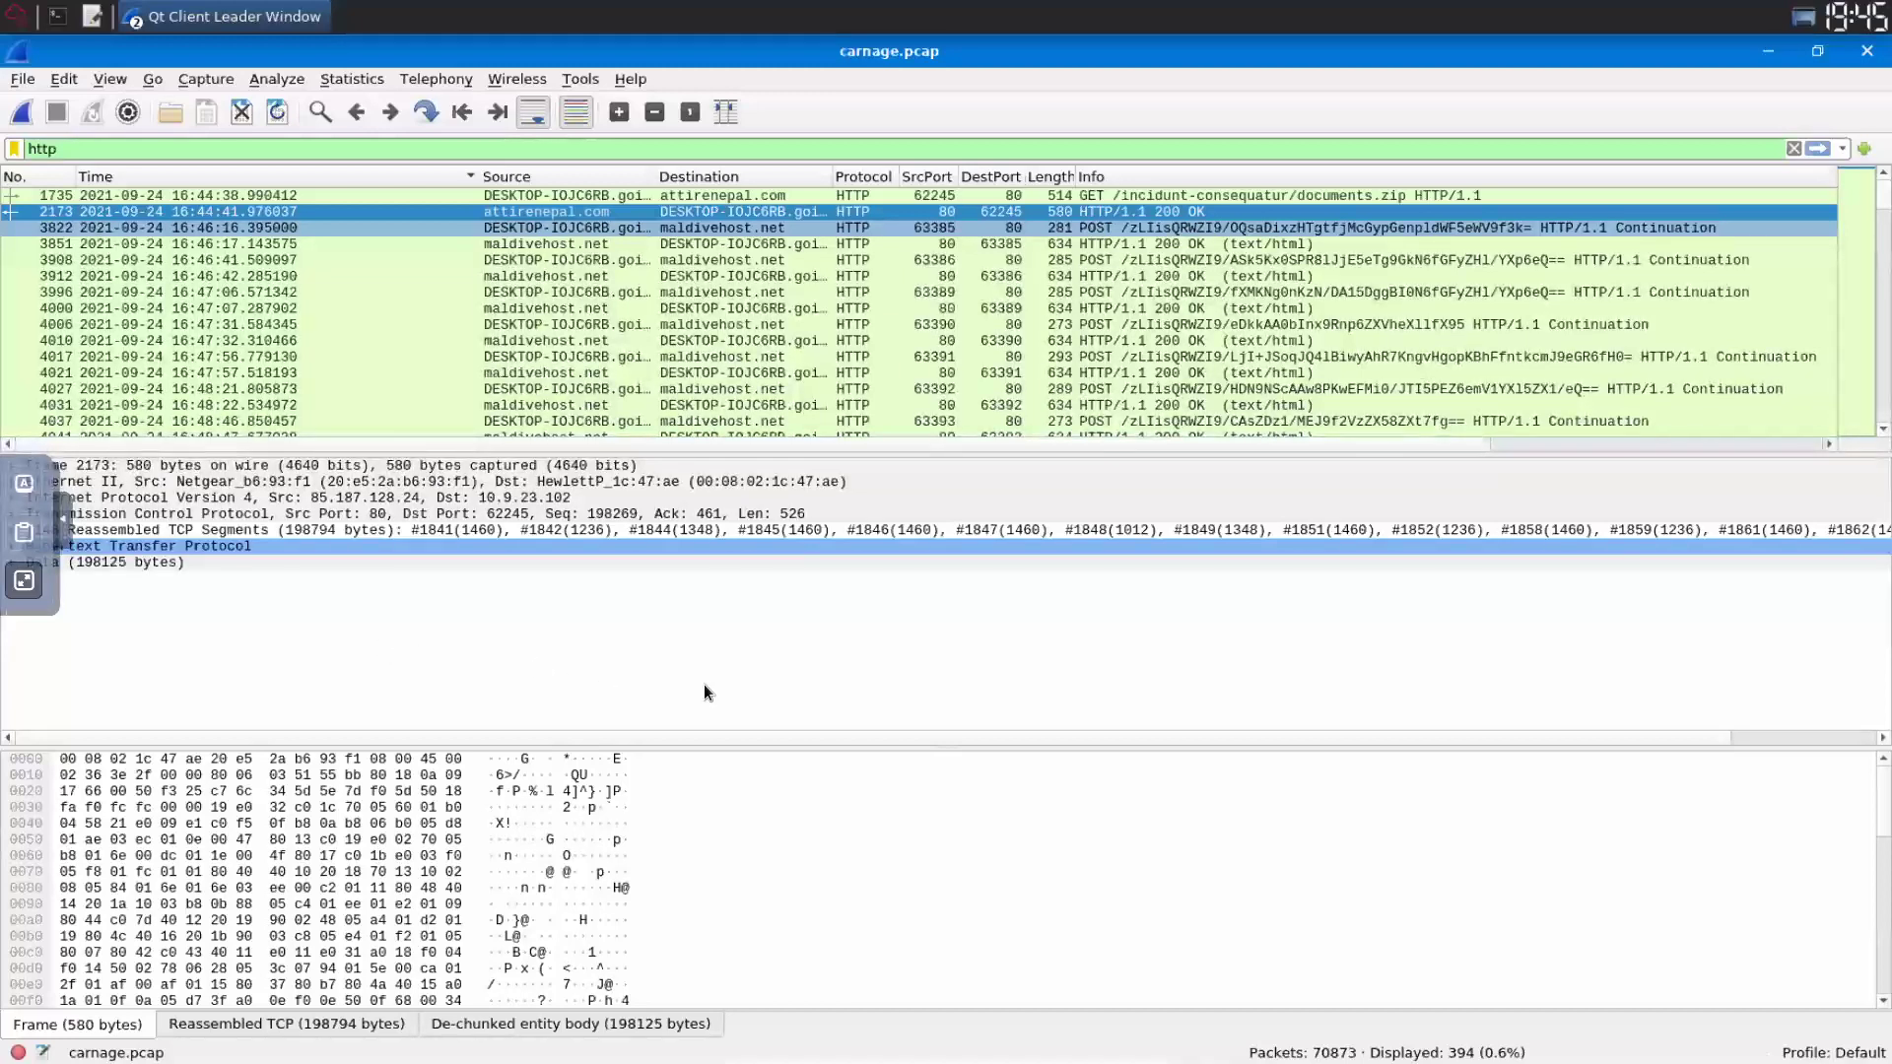
key(Escape)
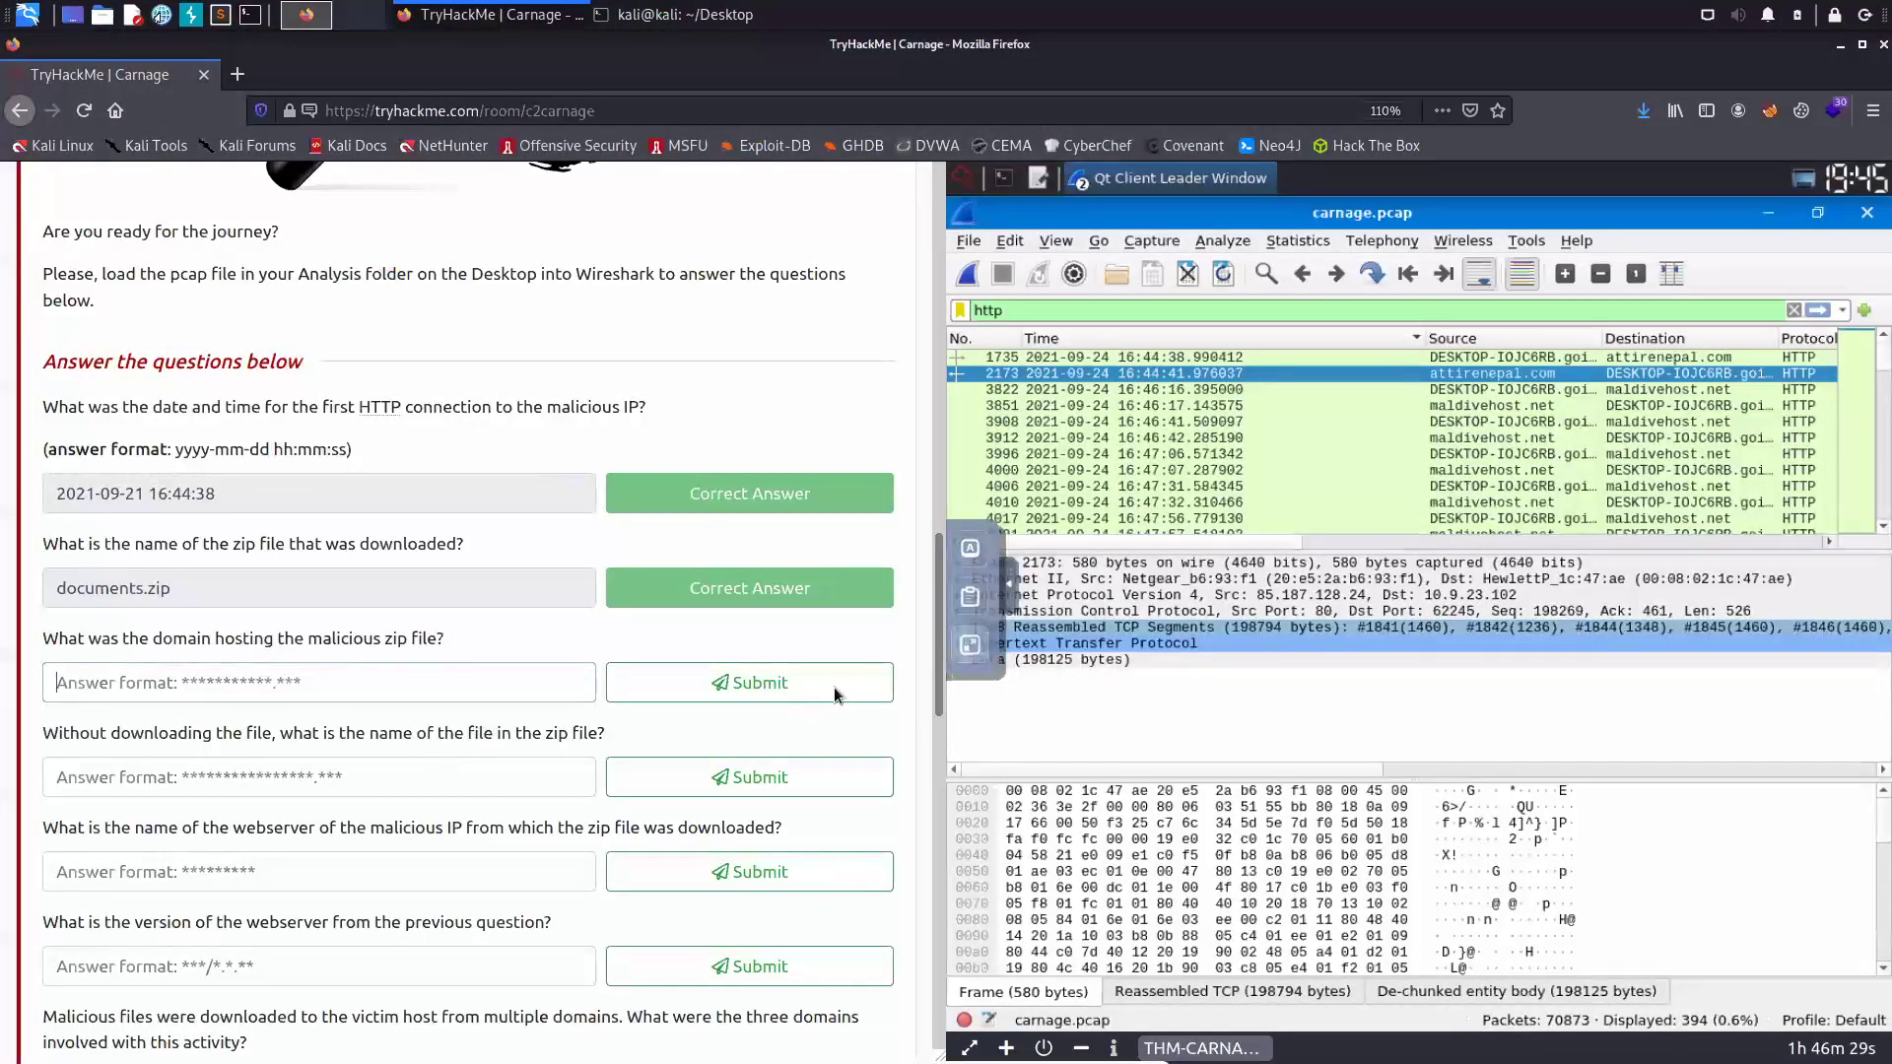
- Enter attirenepal.com as the malicious zip's hosting domain and submit the answer
text(attirene)
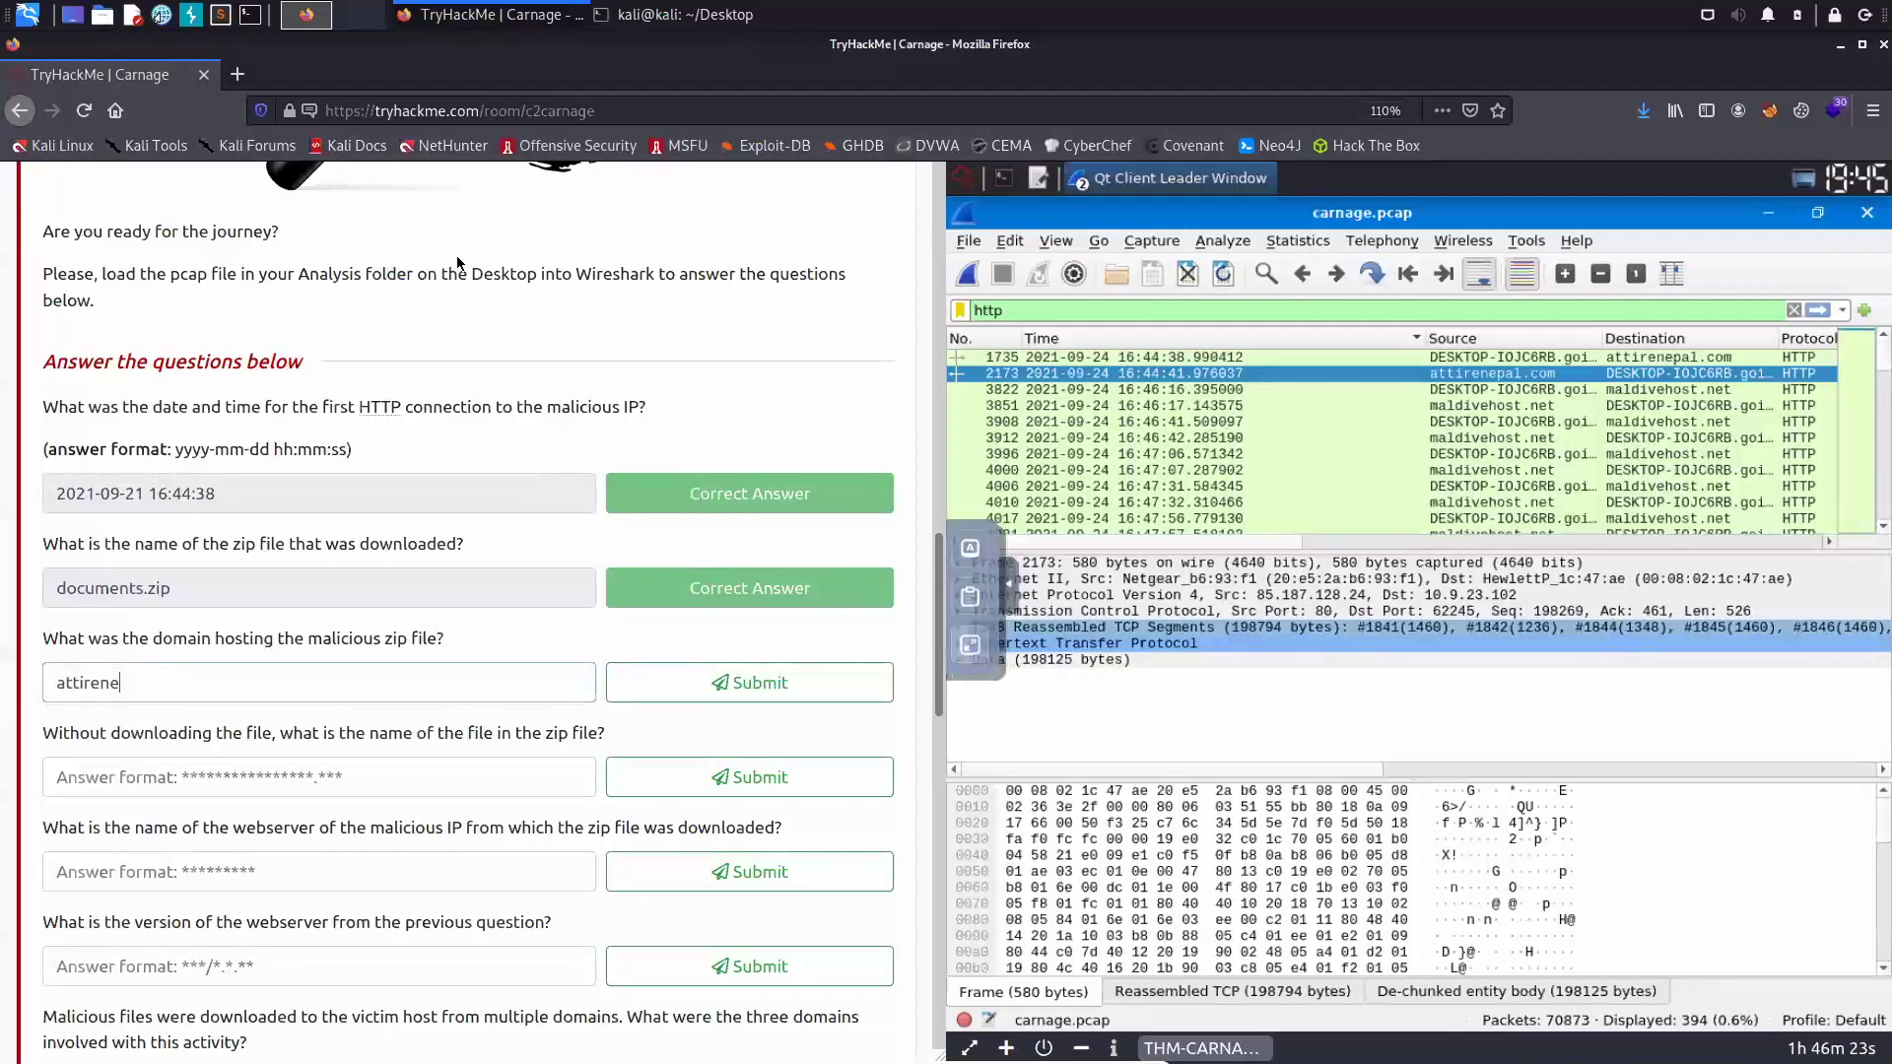
text(pal.com)
key(Return)
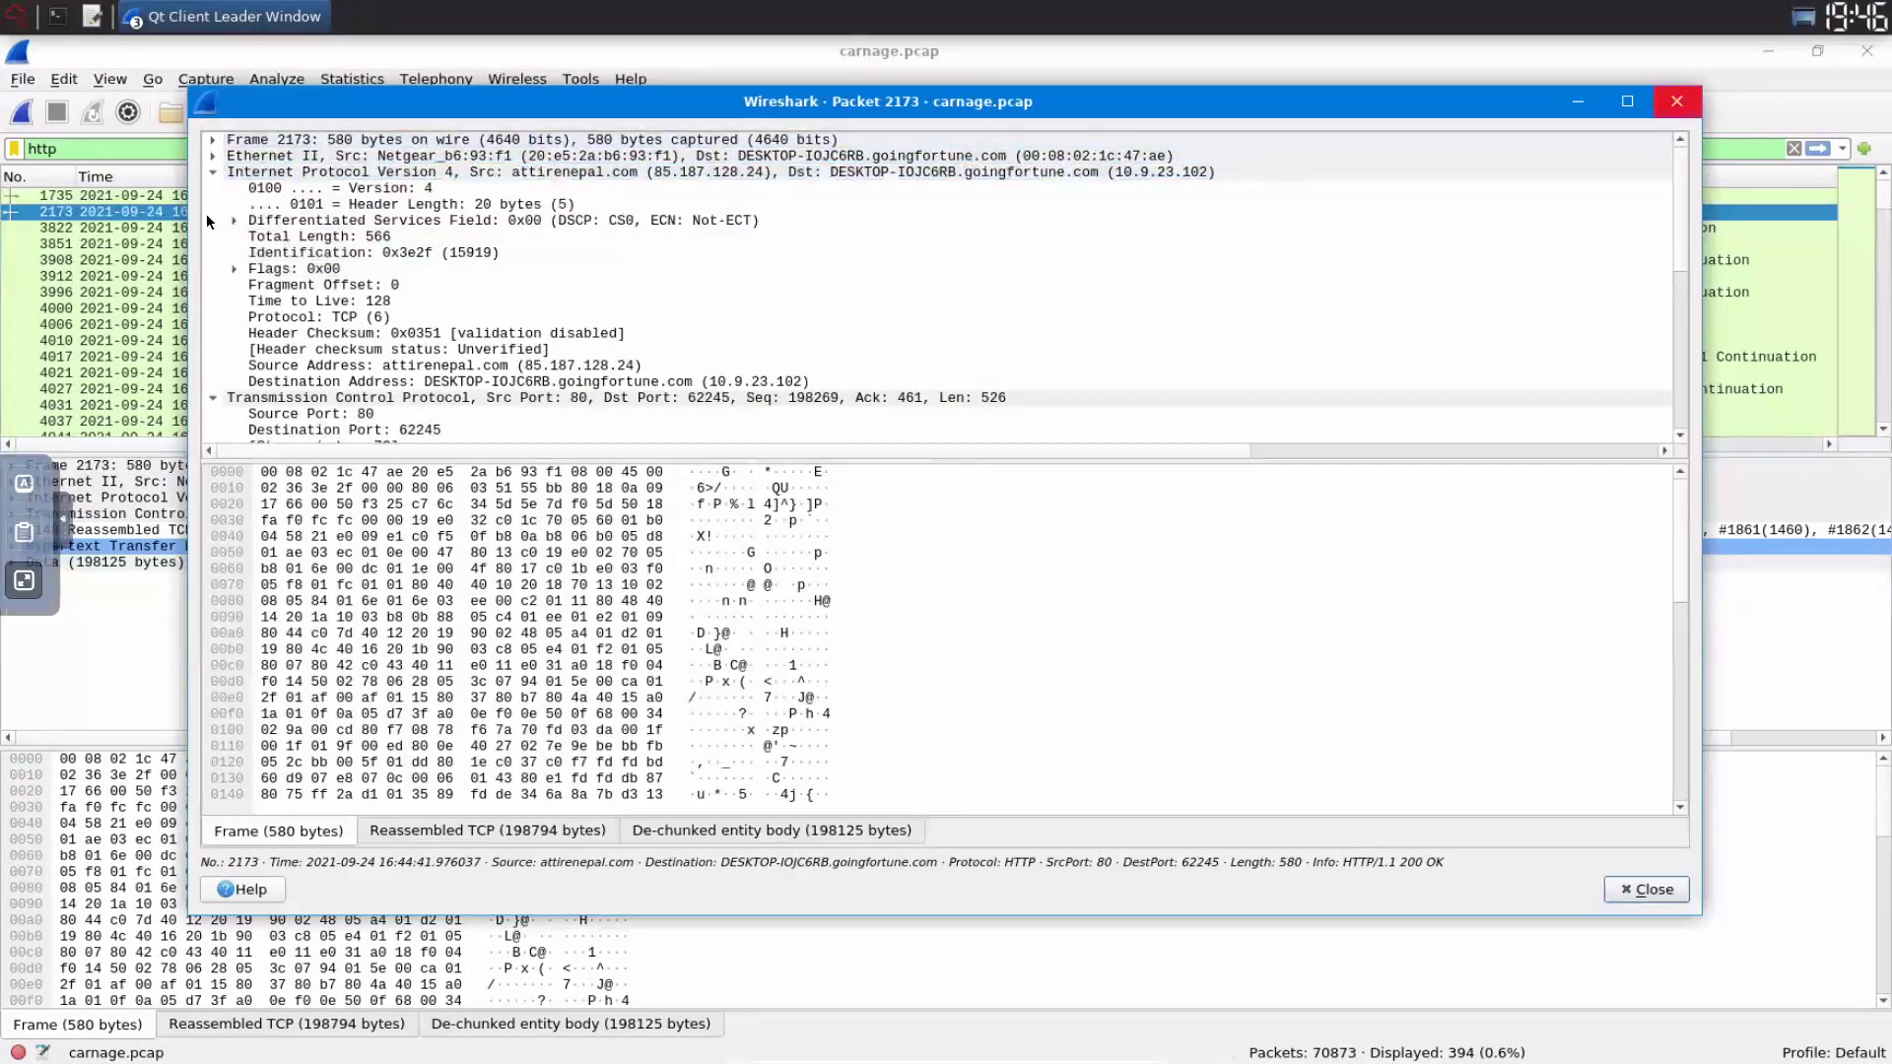
- Follow TCP stream 73 from packet 2173 to view the documents.zip download conversation
key(Escape)
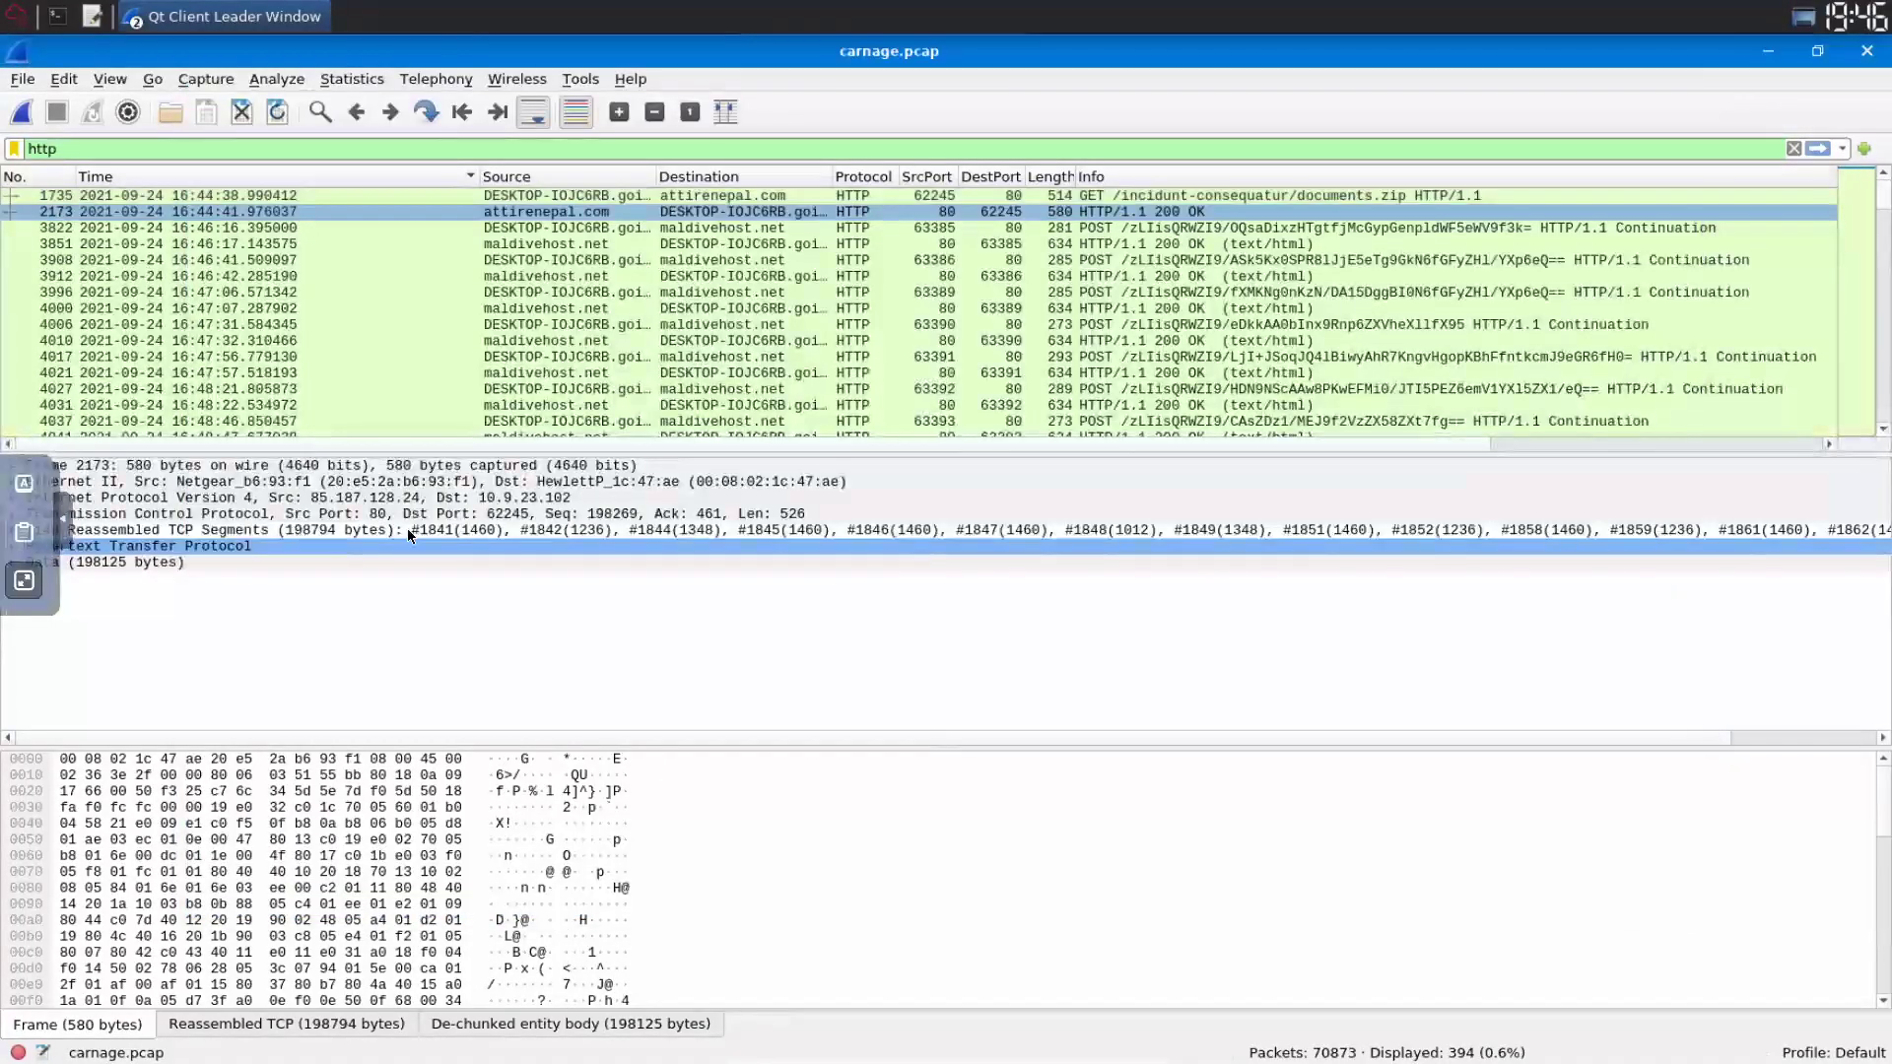
right_click(208, 216)
mouse_move(552, 504)
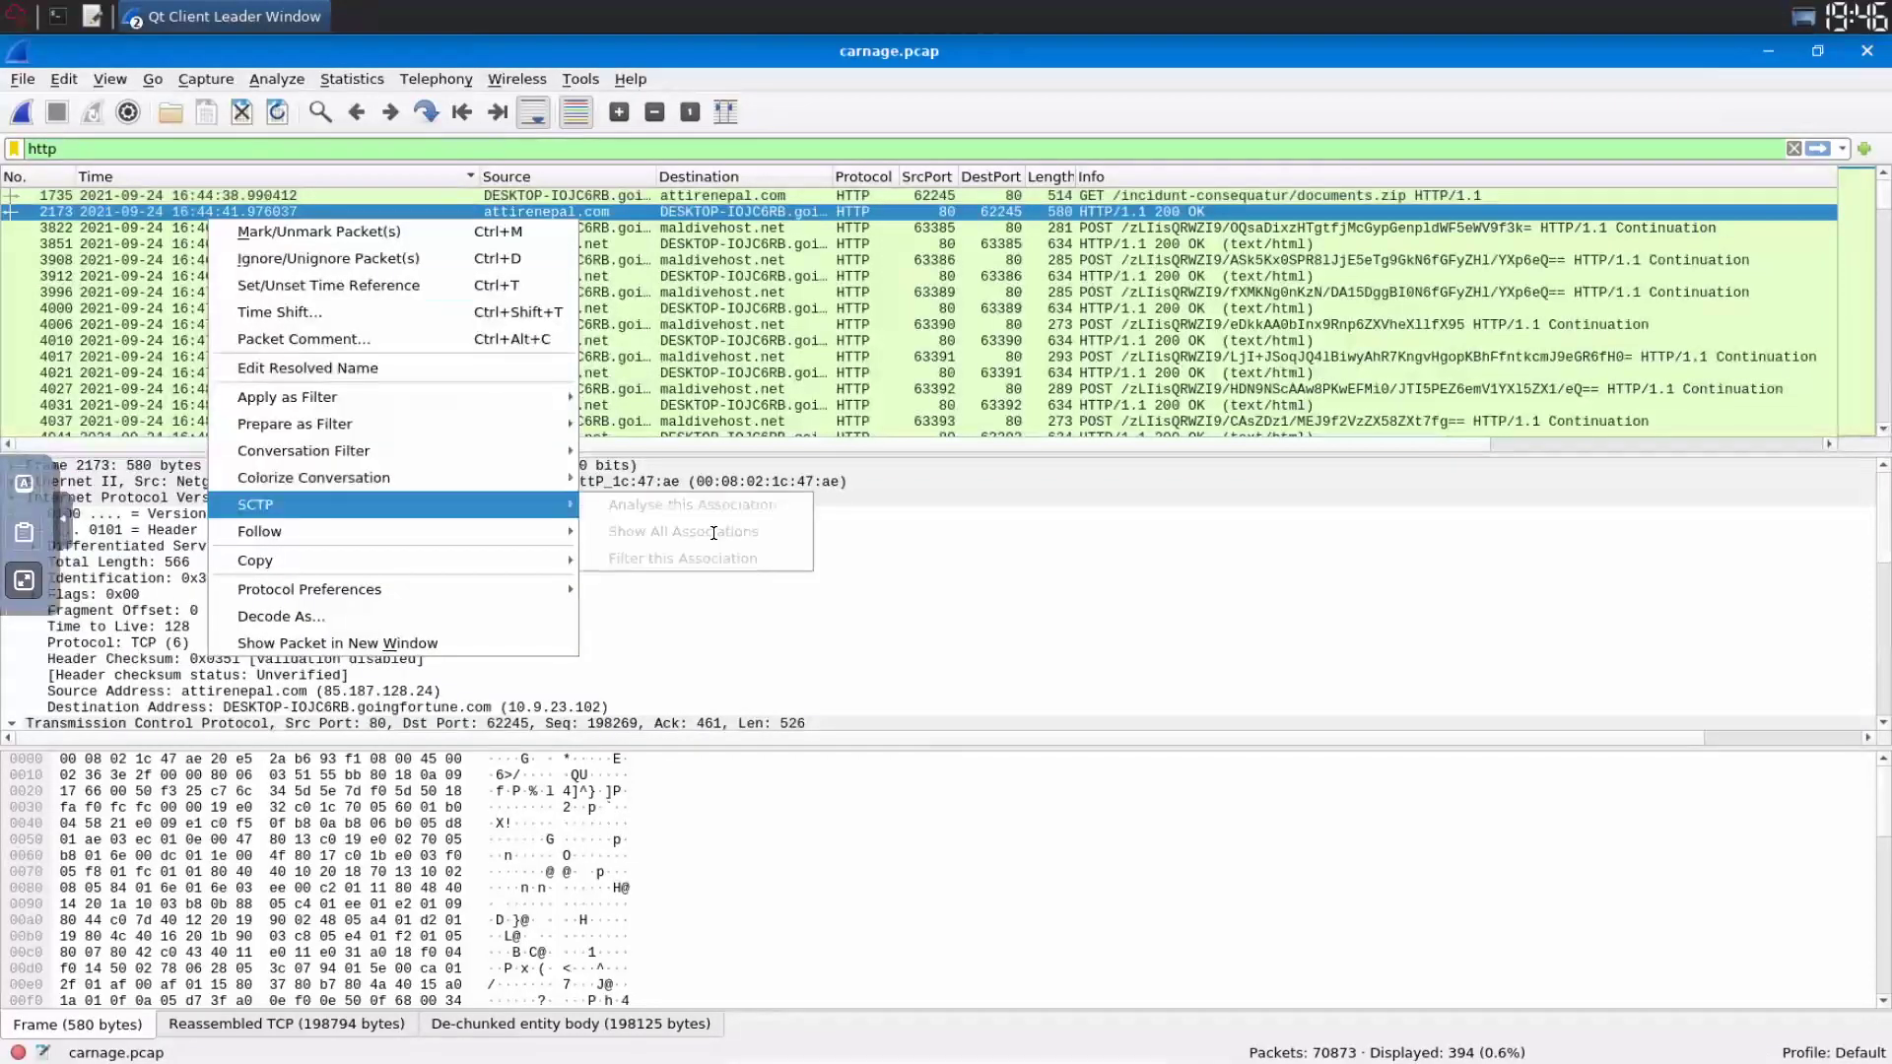
click(716, 537)
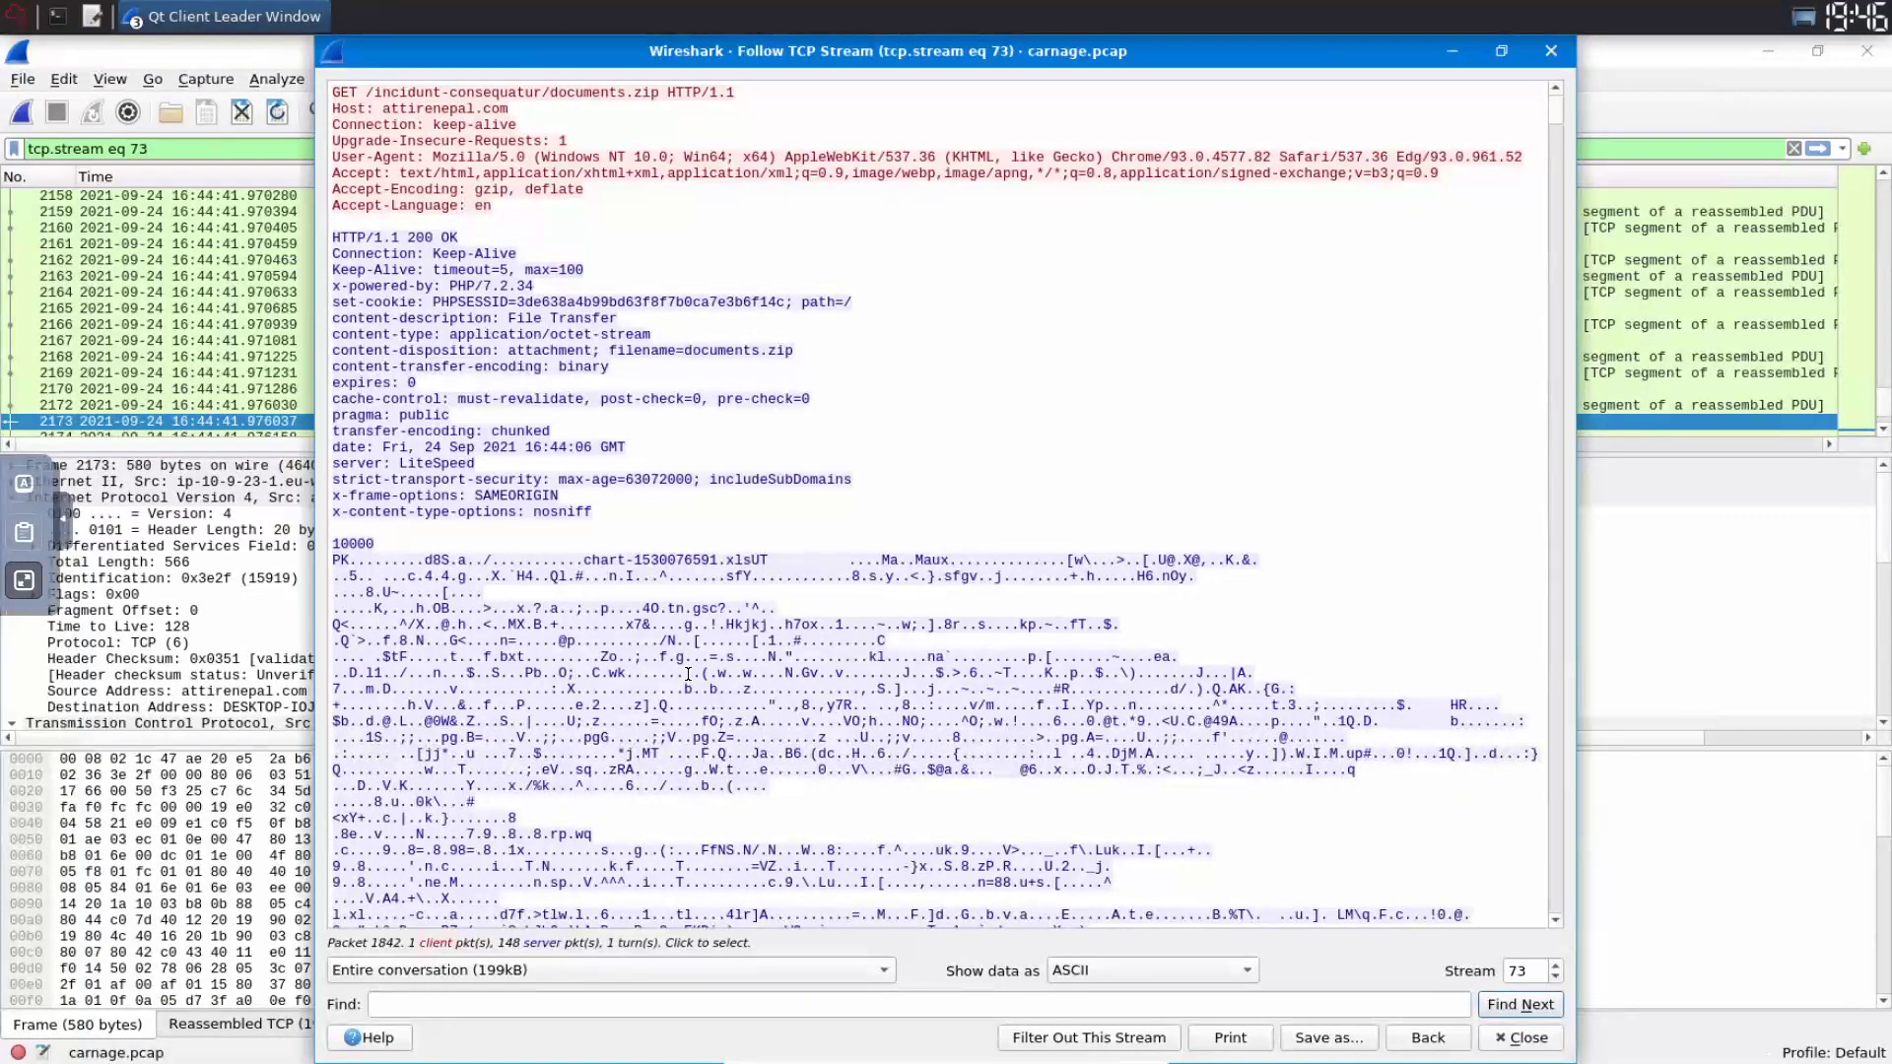
- Highlight chart-1530076591.xls in the stream text and leave full screen
drag(584, 560, 768, 560)
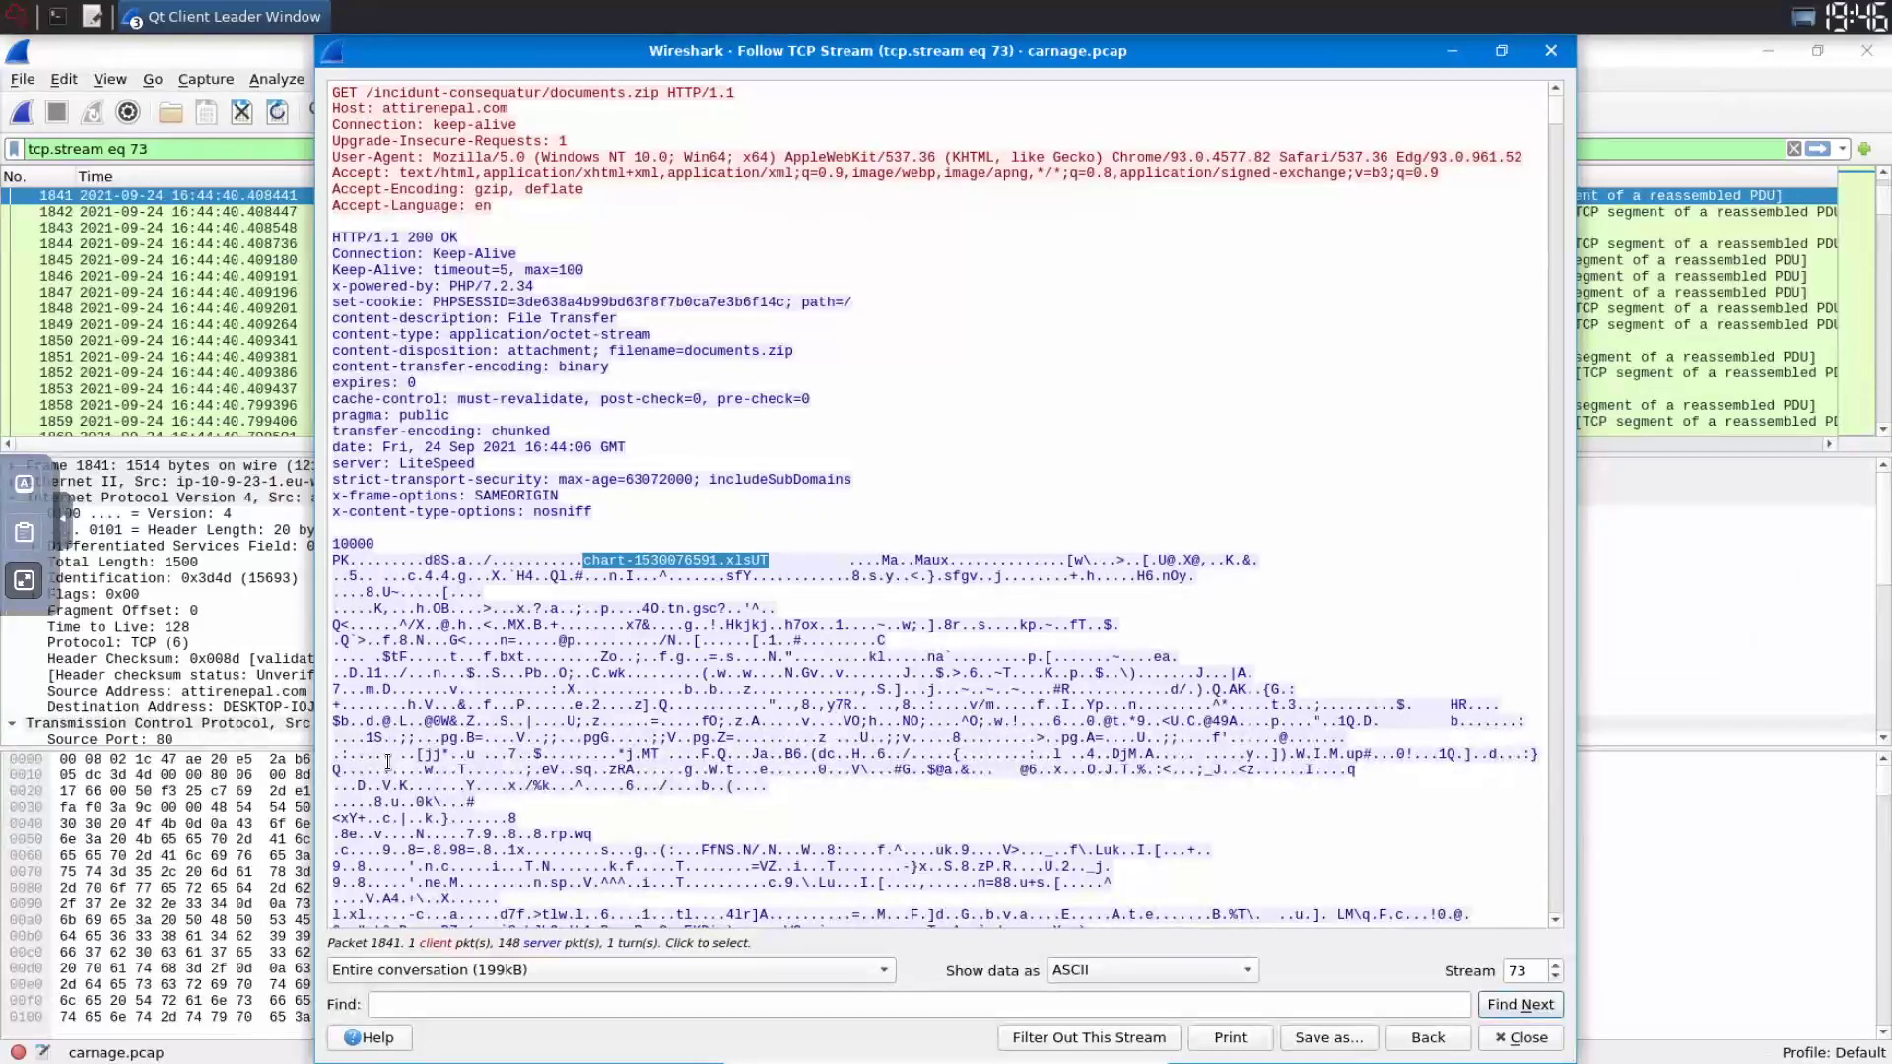
key(Escape)
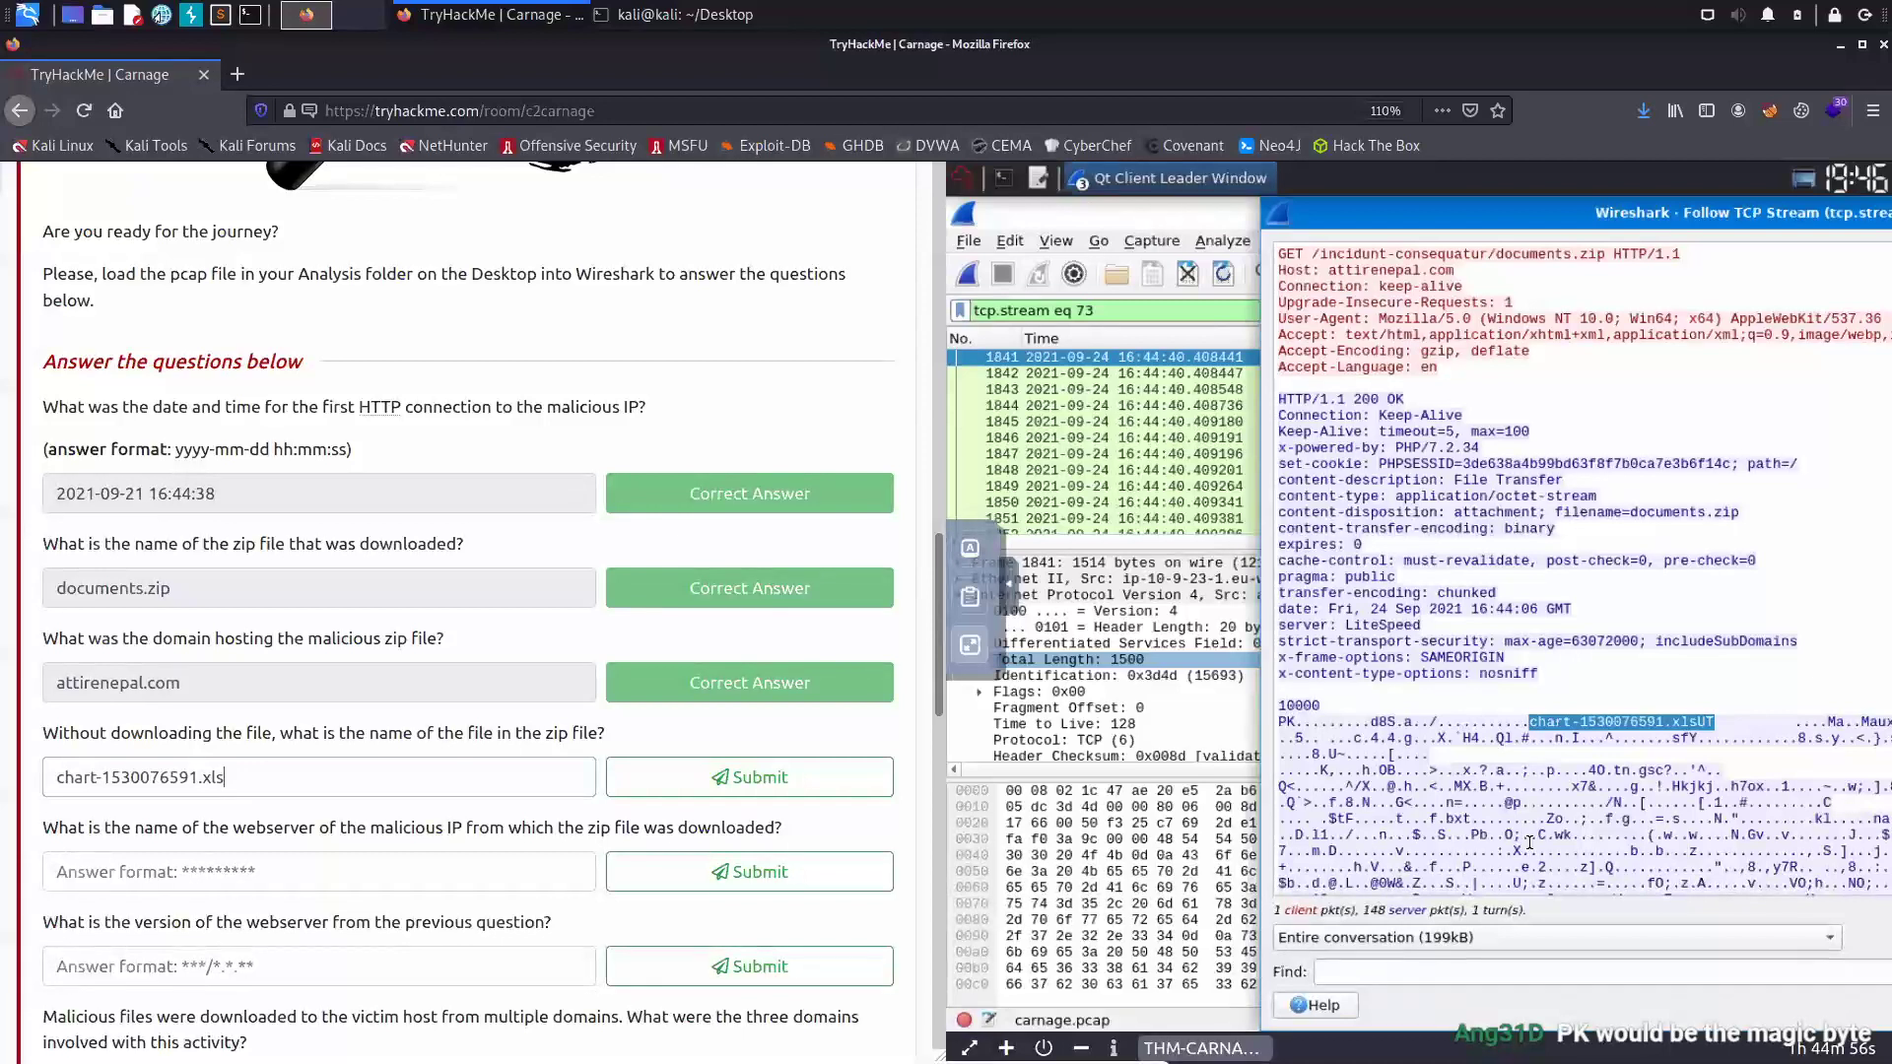
- Submit chart-1530076591.xls as the file inside the zip
key(Return)
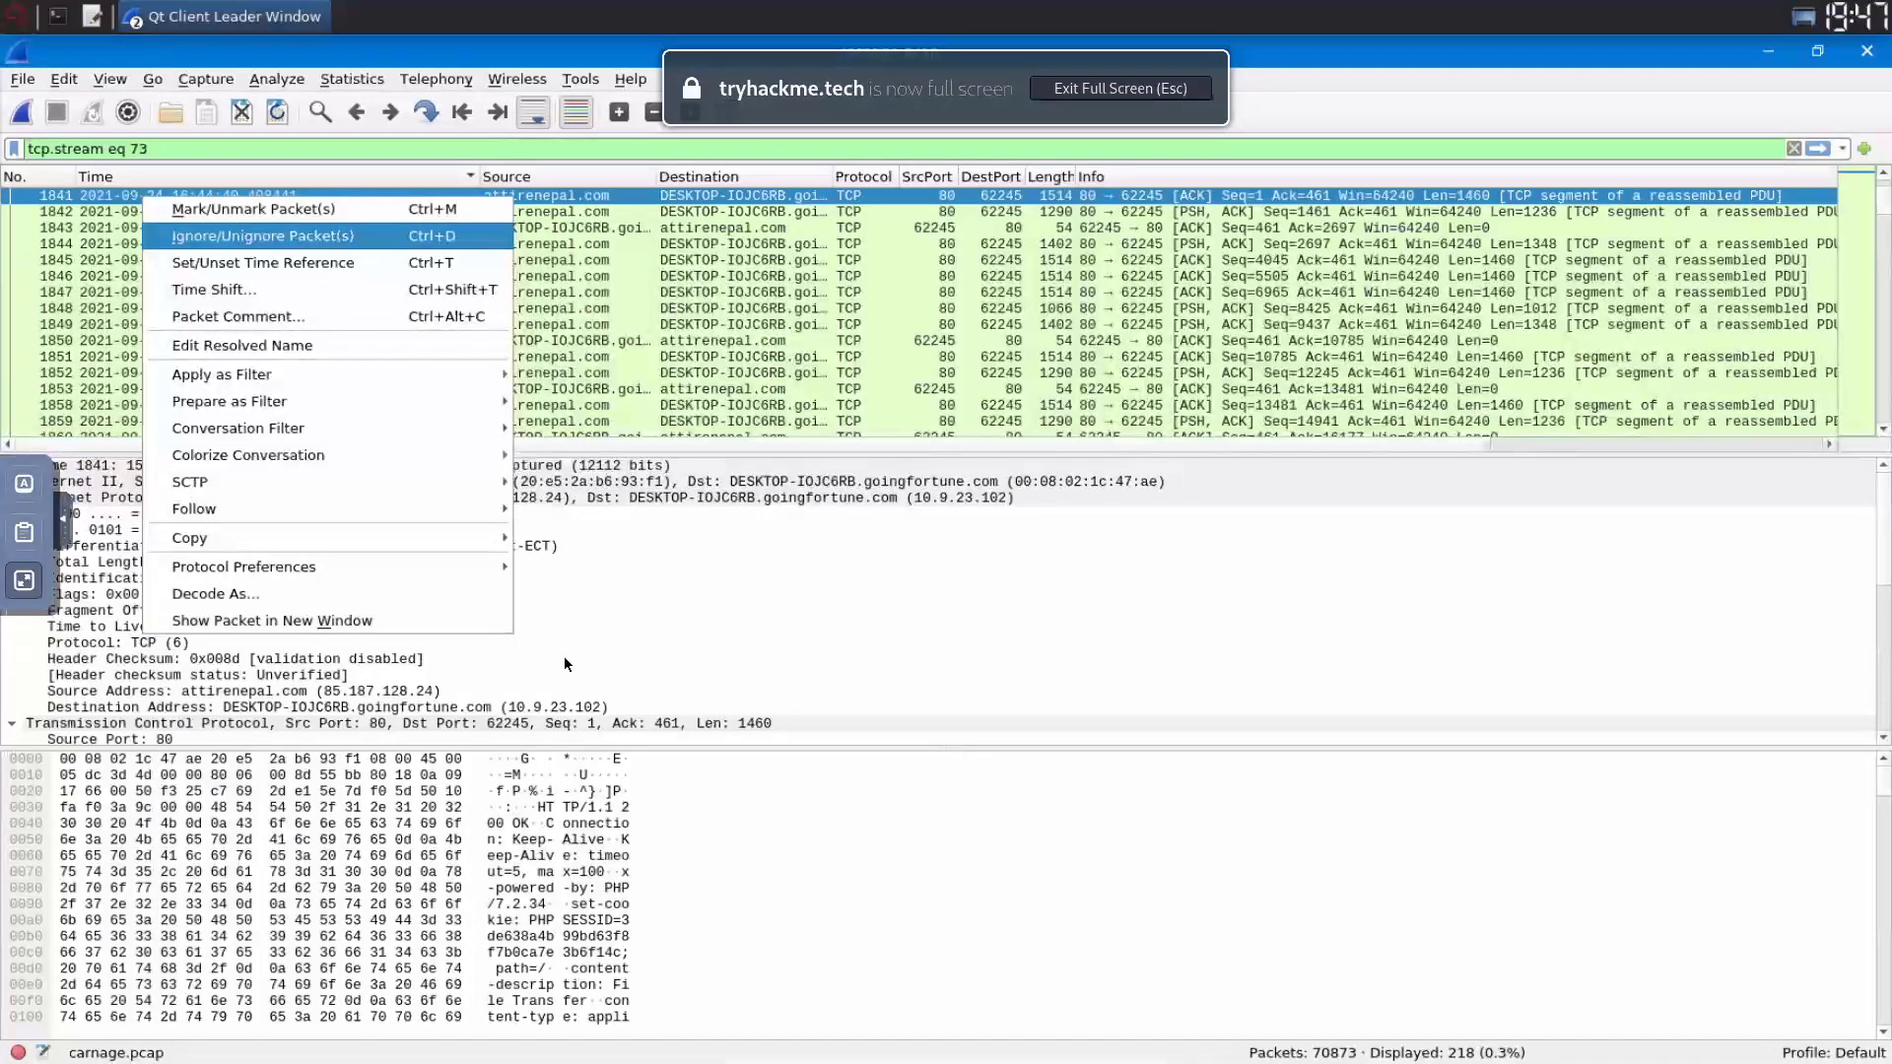
click(272, 620)
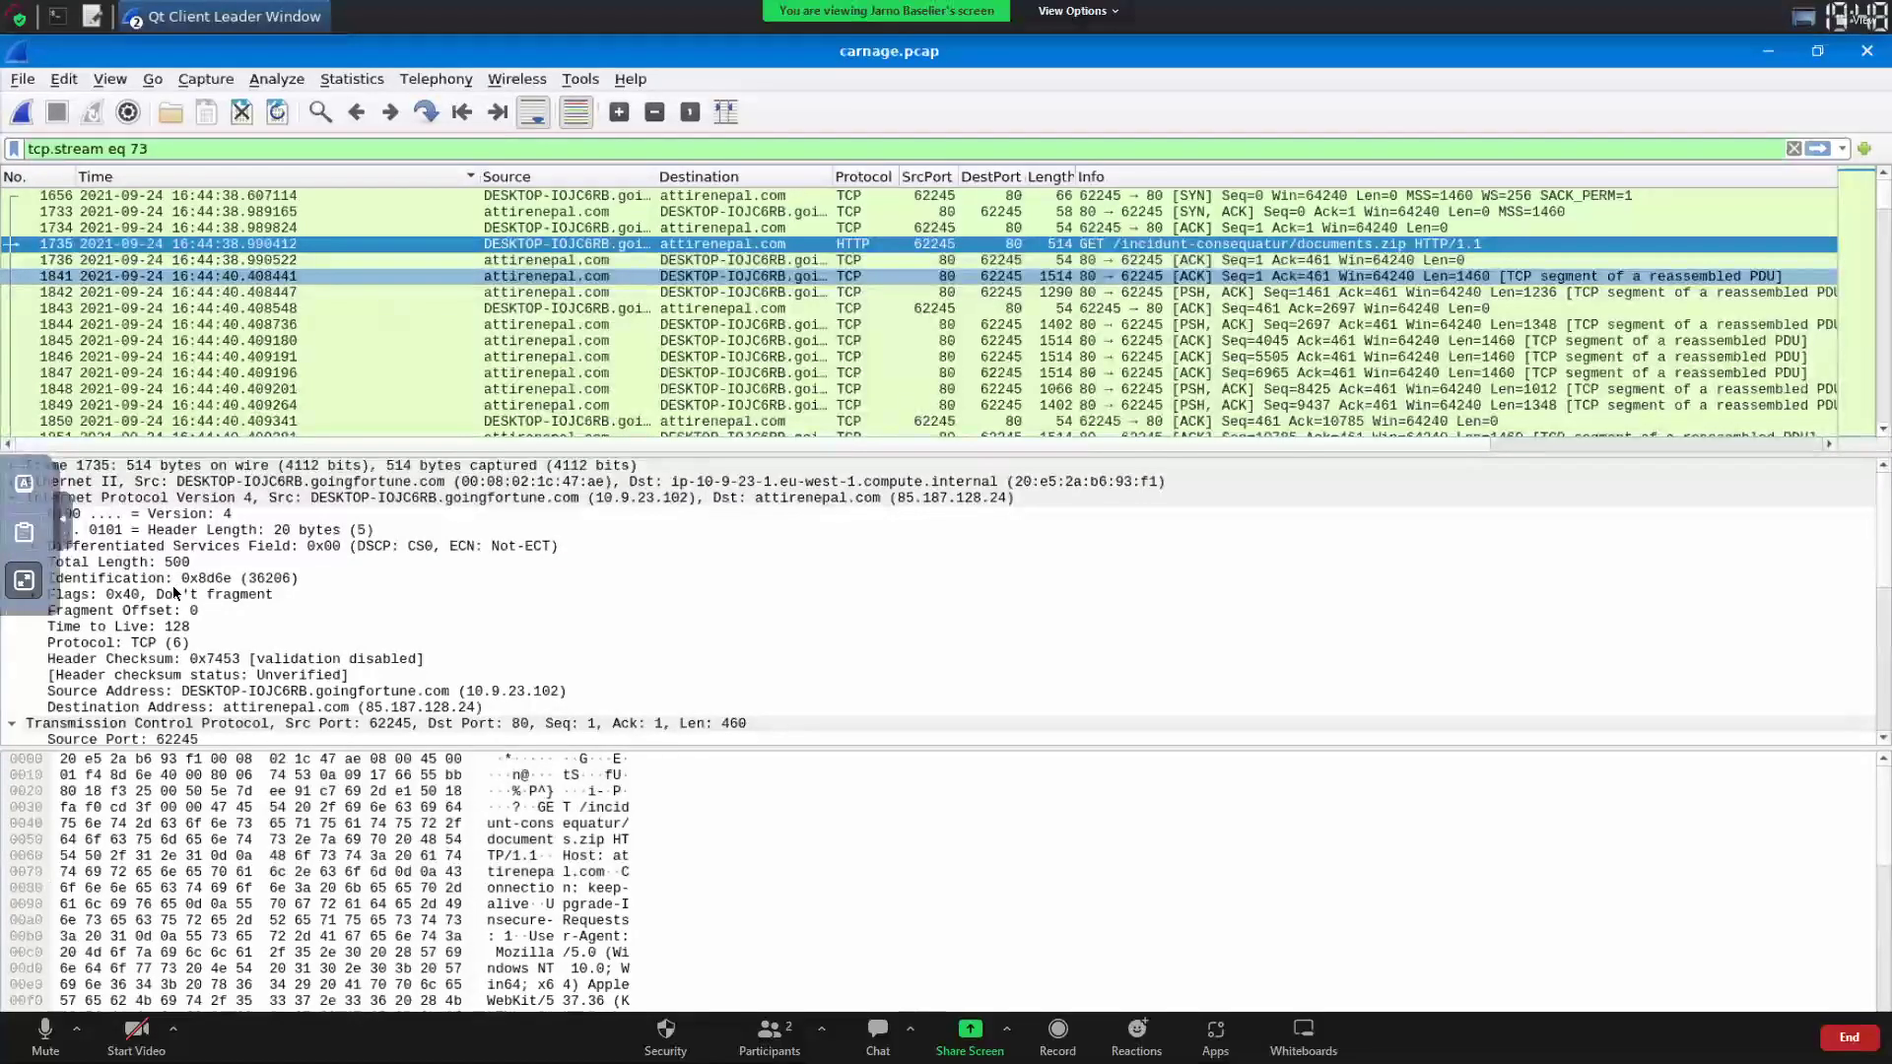
key(ctrl+Home)
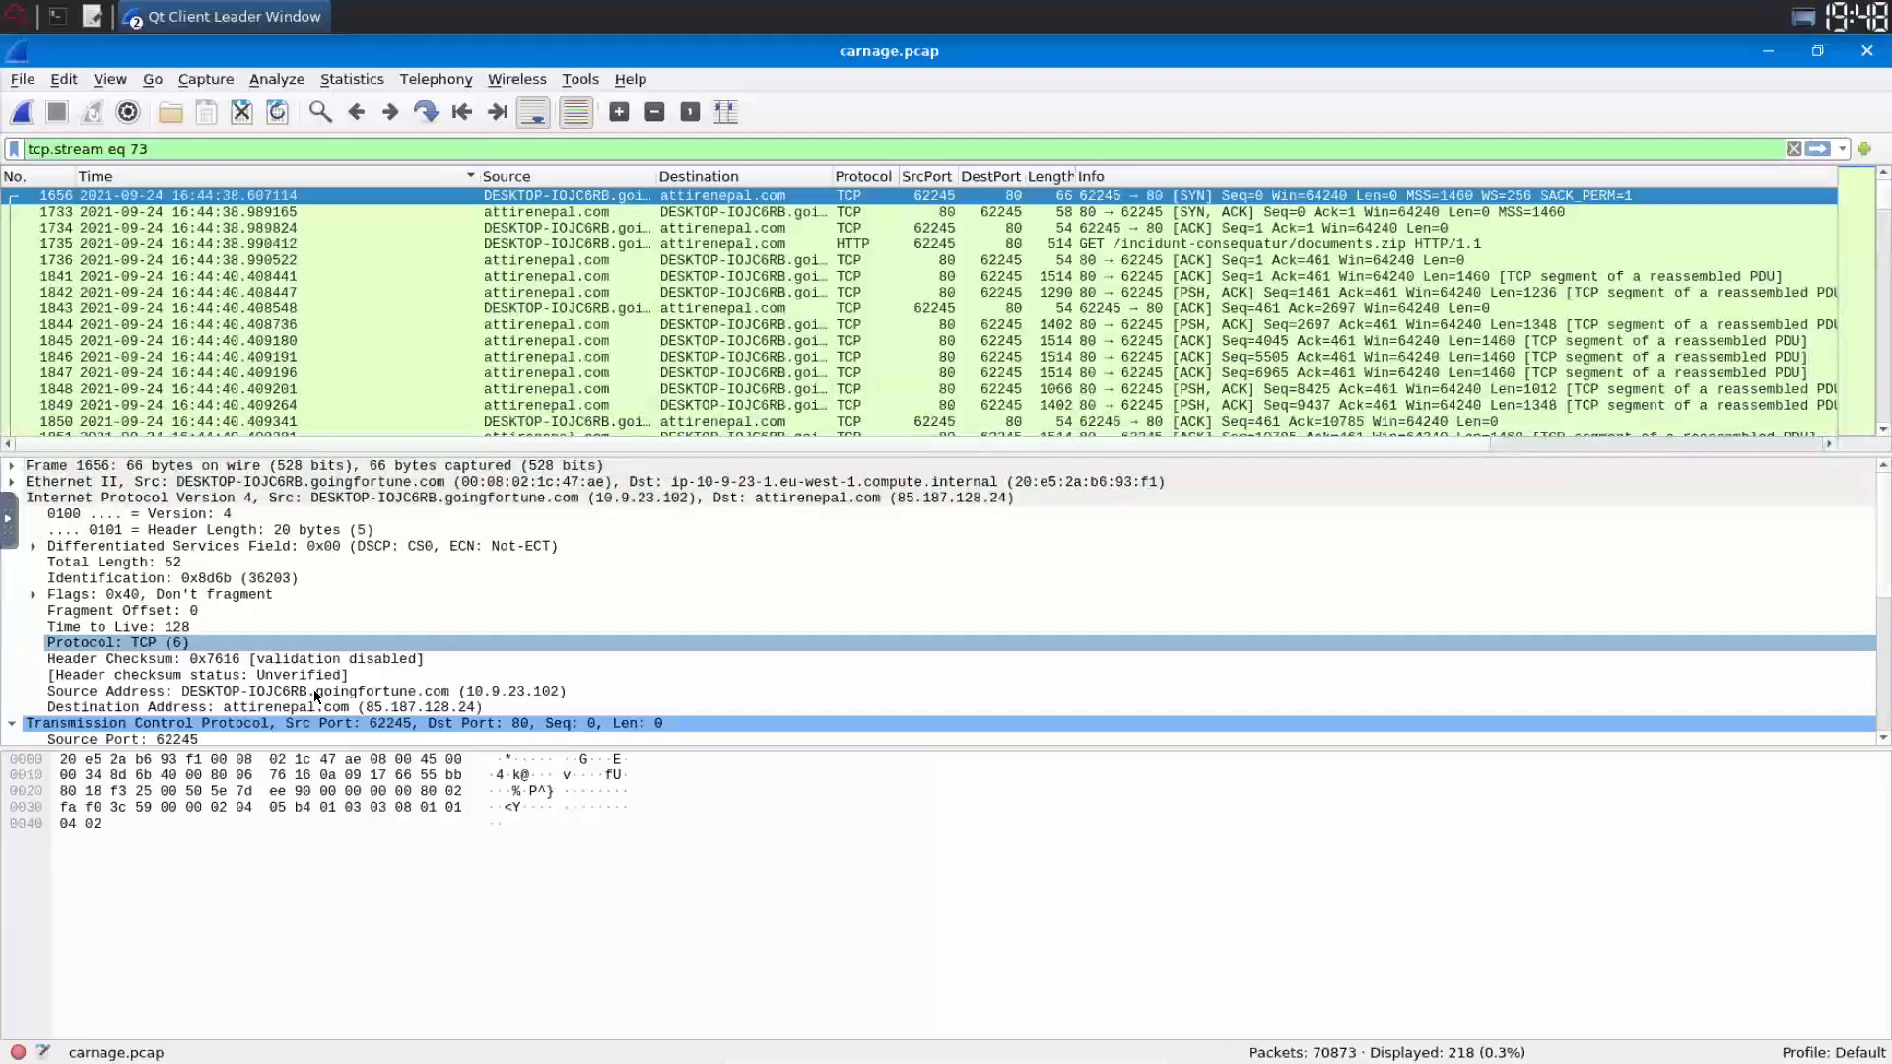
key(Up)
key(Up)
key(Up)
key(Up)
key(Up)
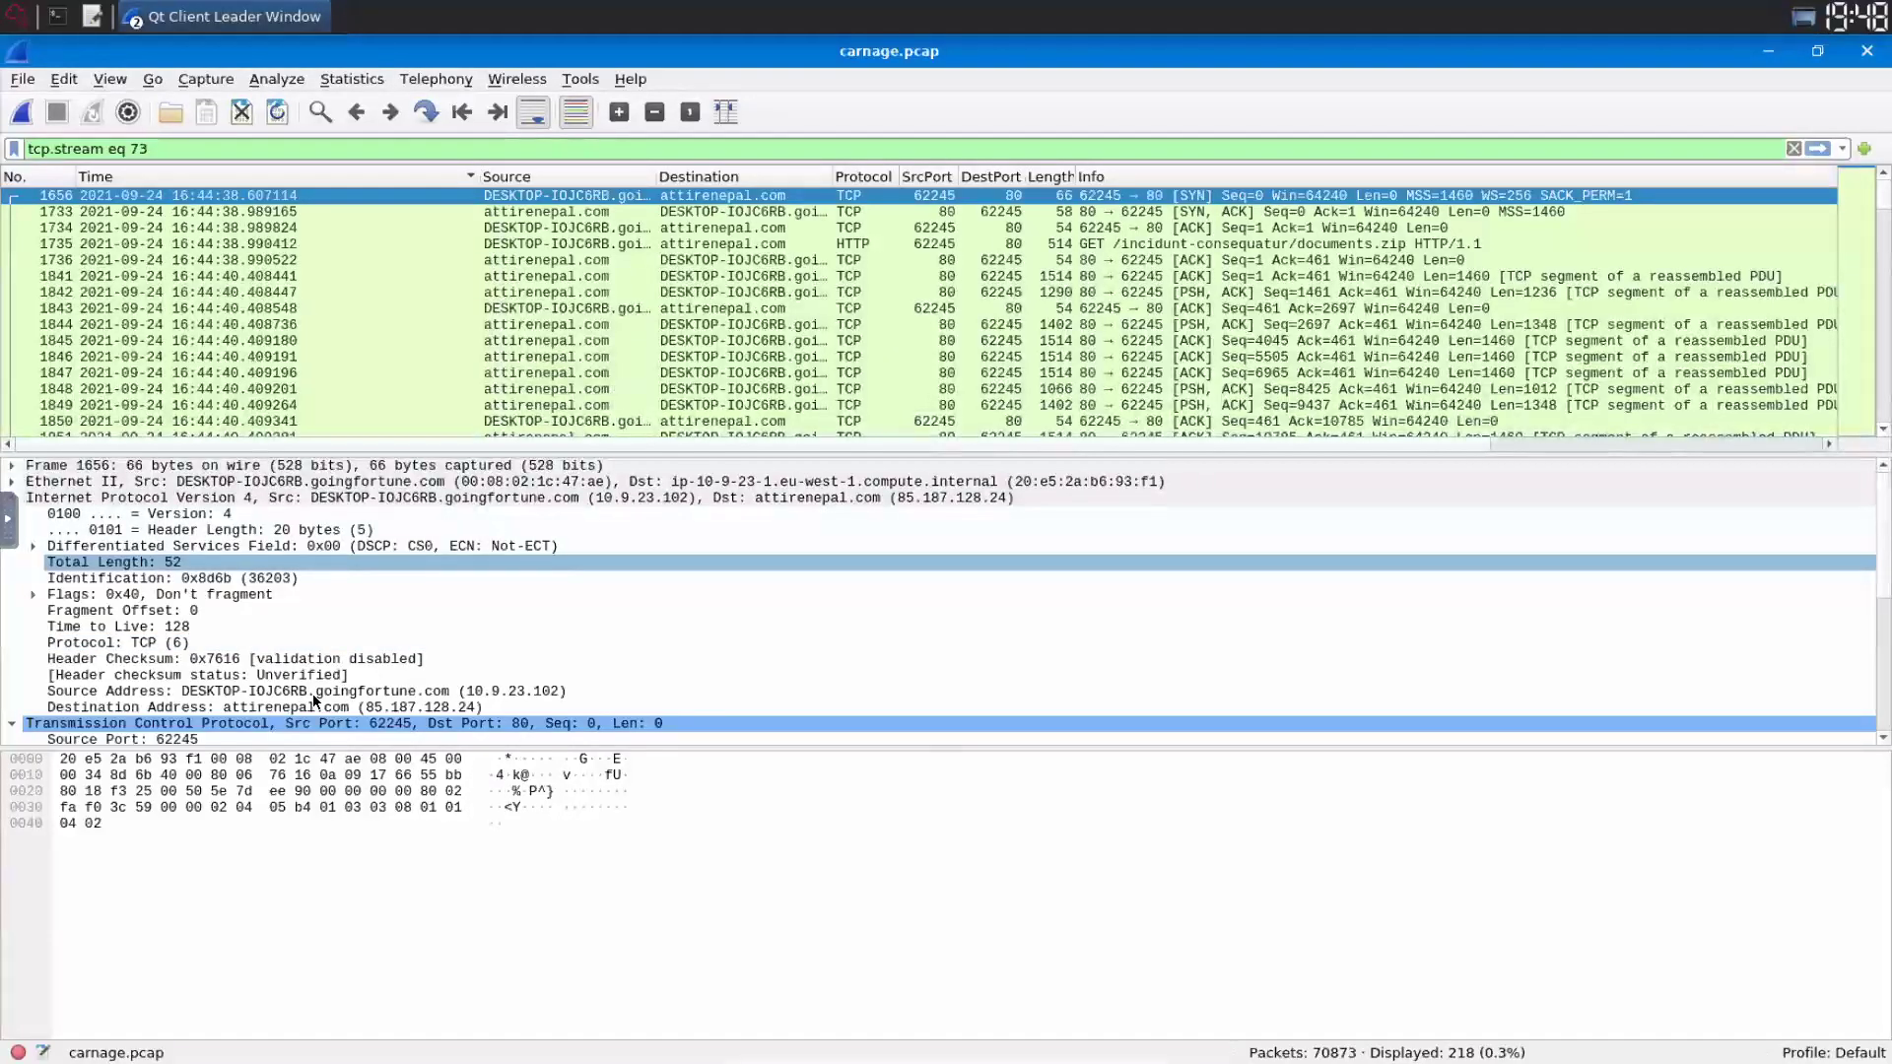
click(313, 695)
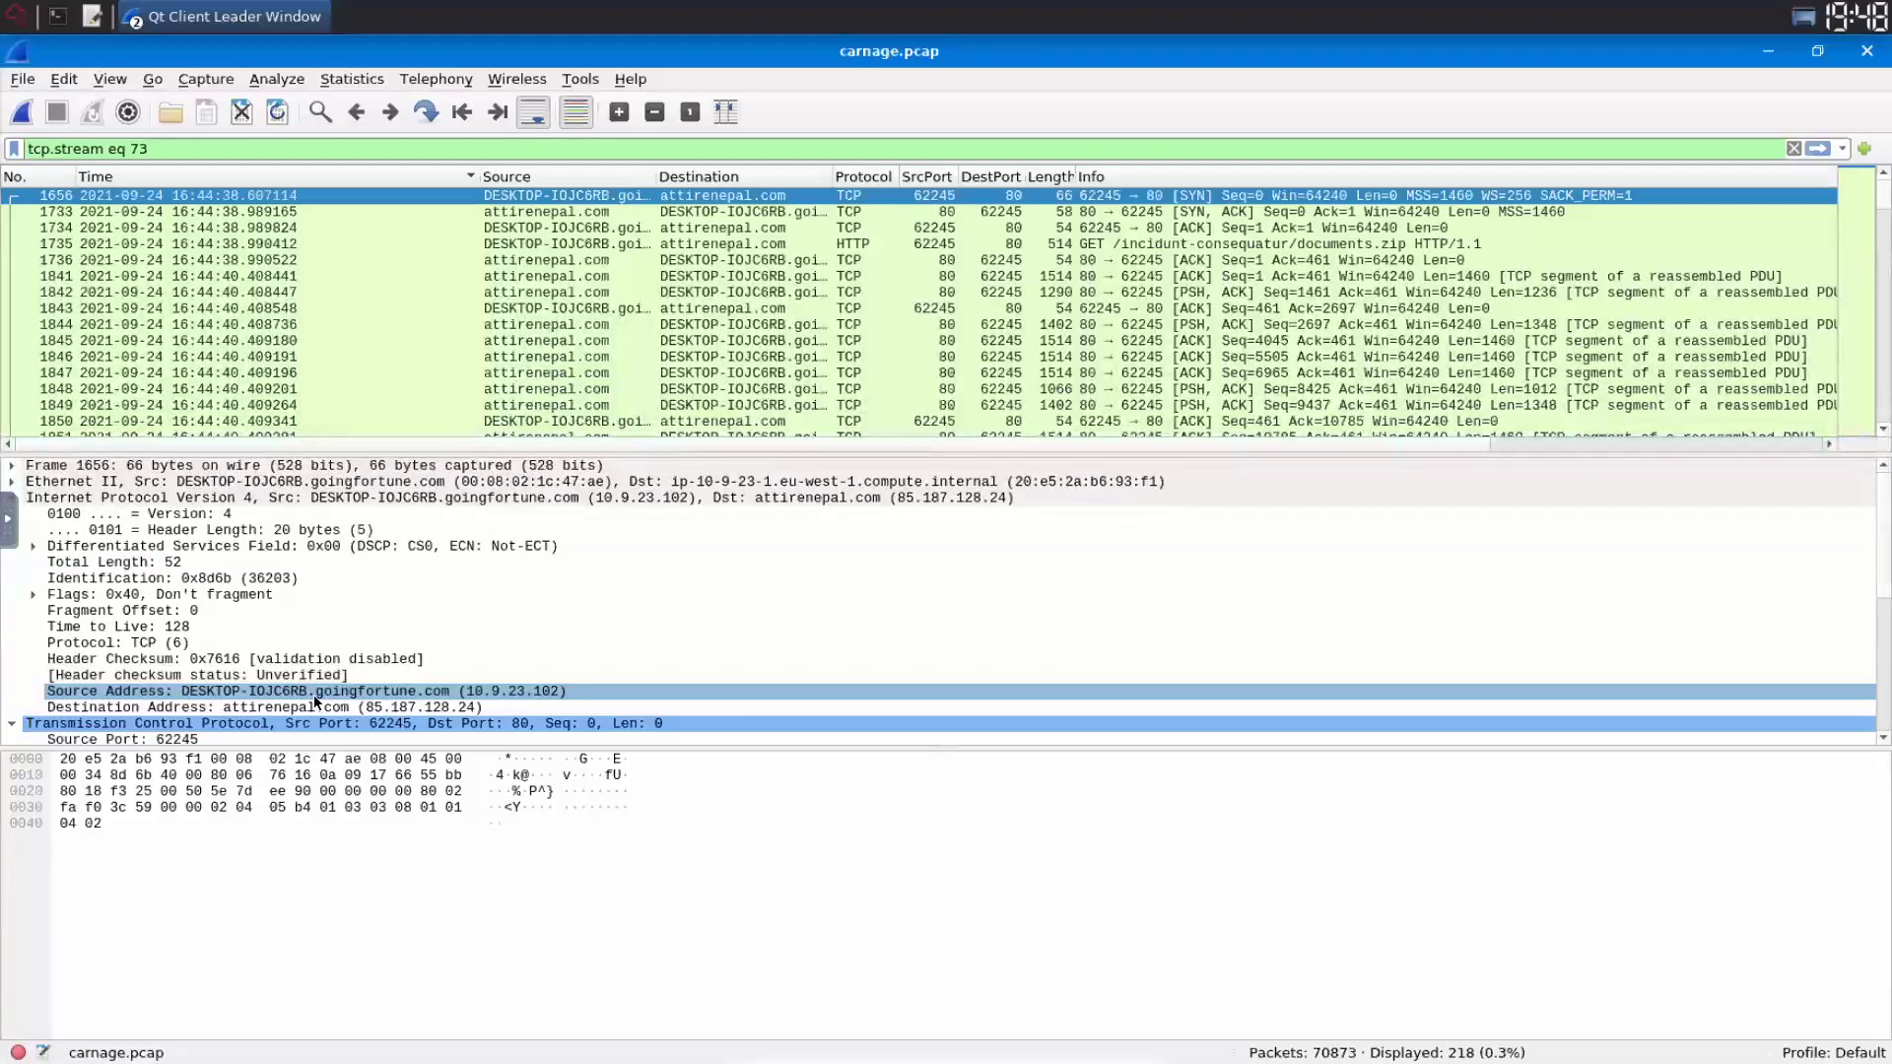
scroll(314, 695, down, 3)
scroll(313, 695, down, 2)
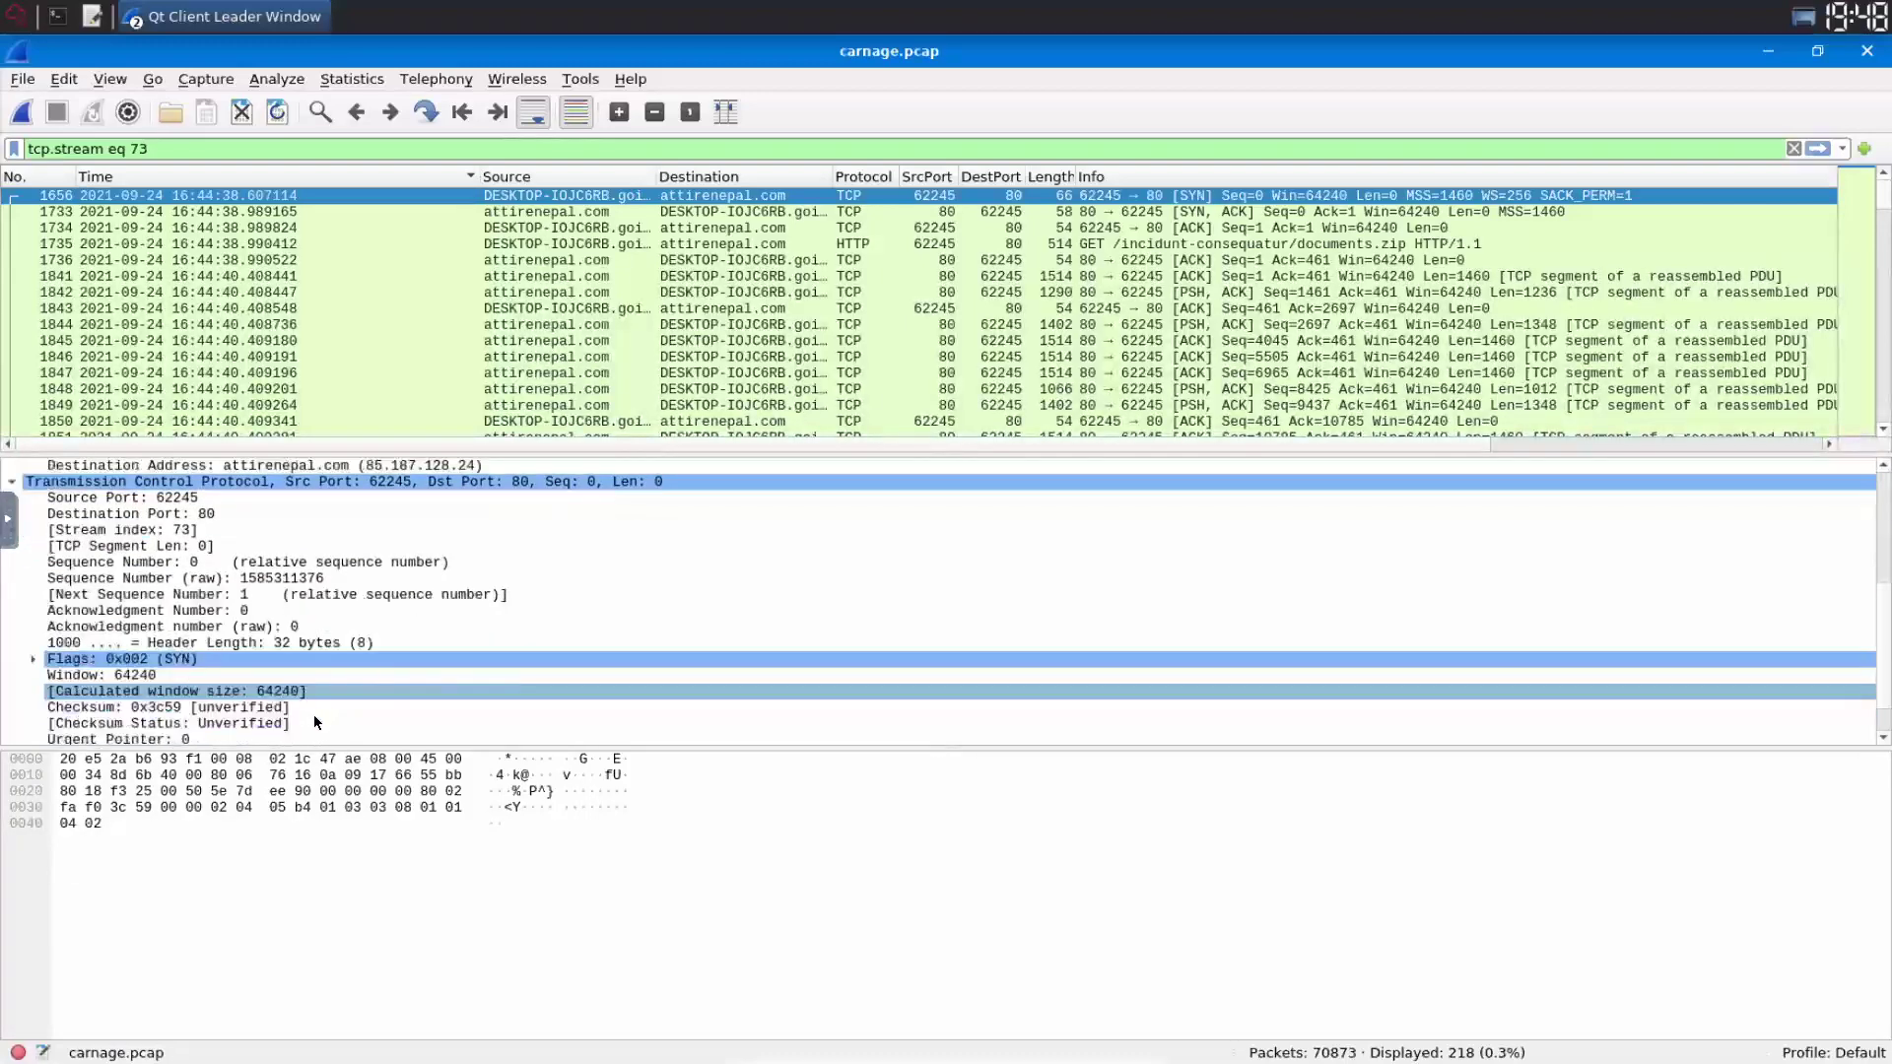
scroll(314, 714, down, 1)
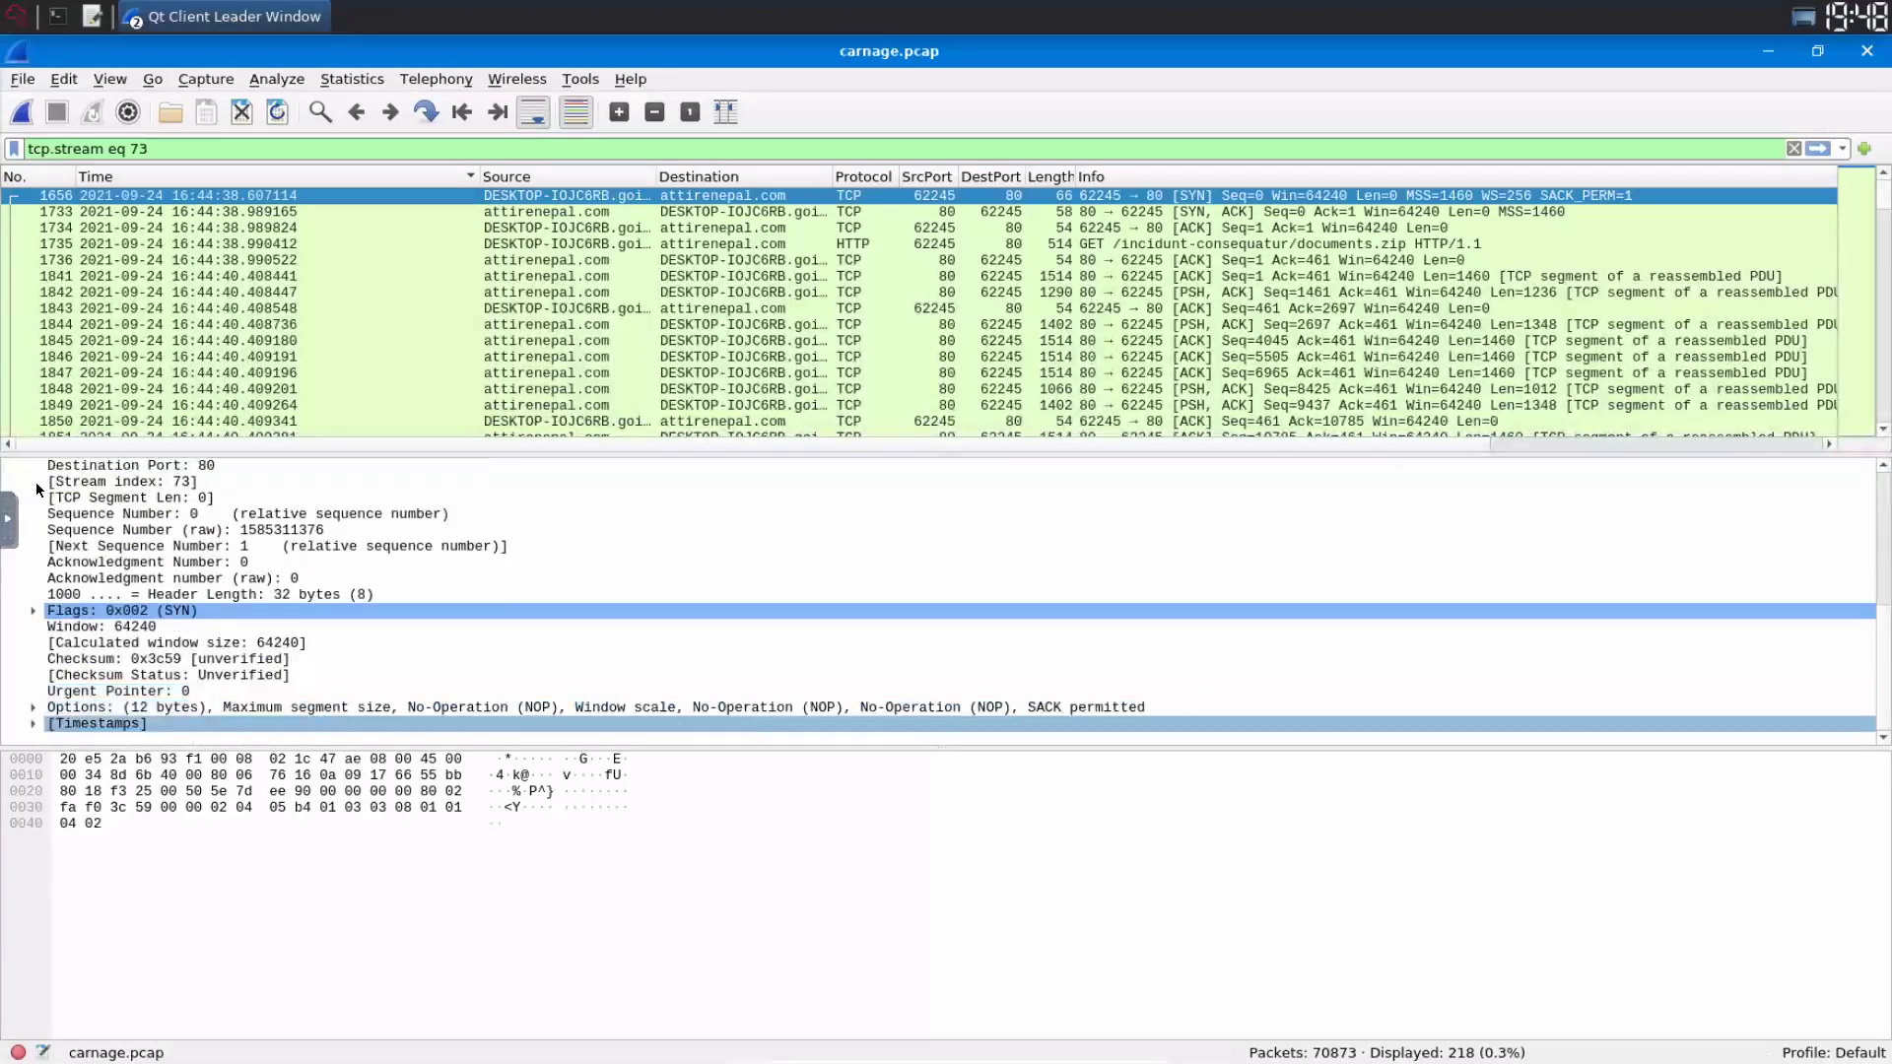
scroll(36, 482, up, 6)
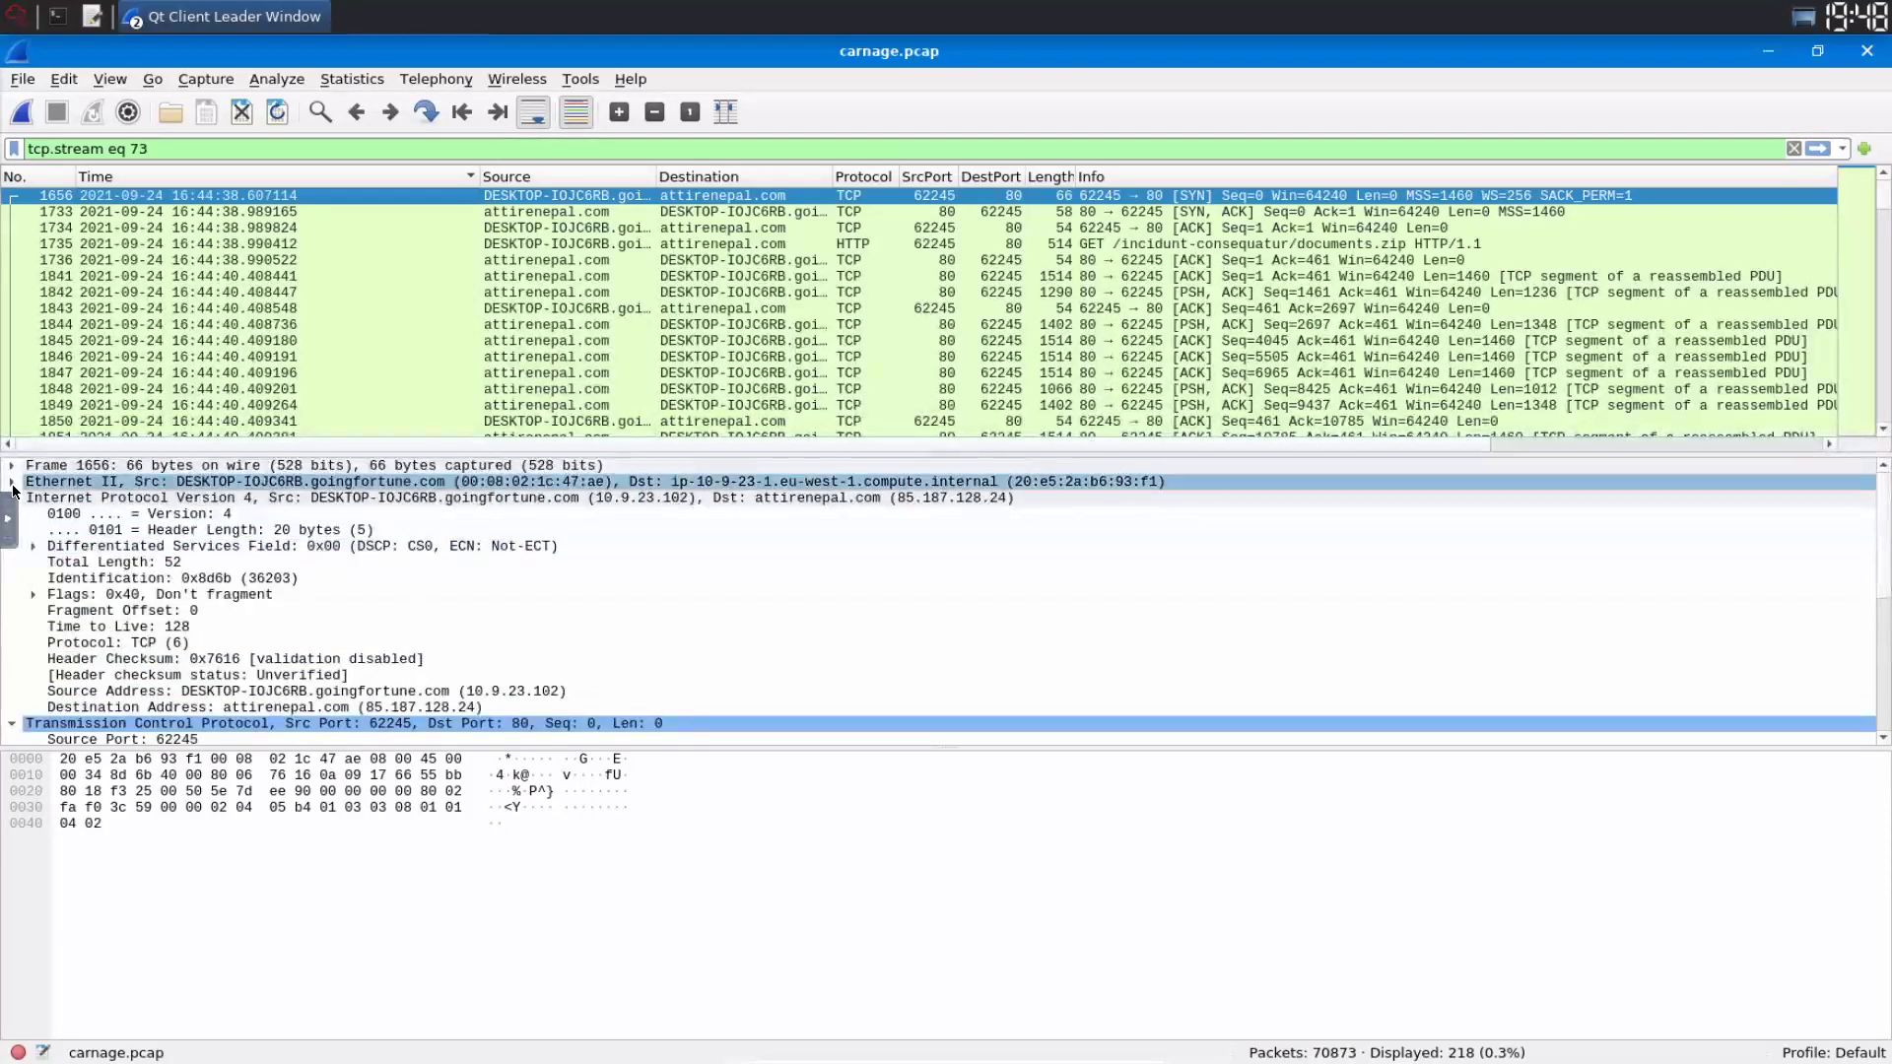
click(13, 483)
click(38, 513)
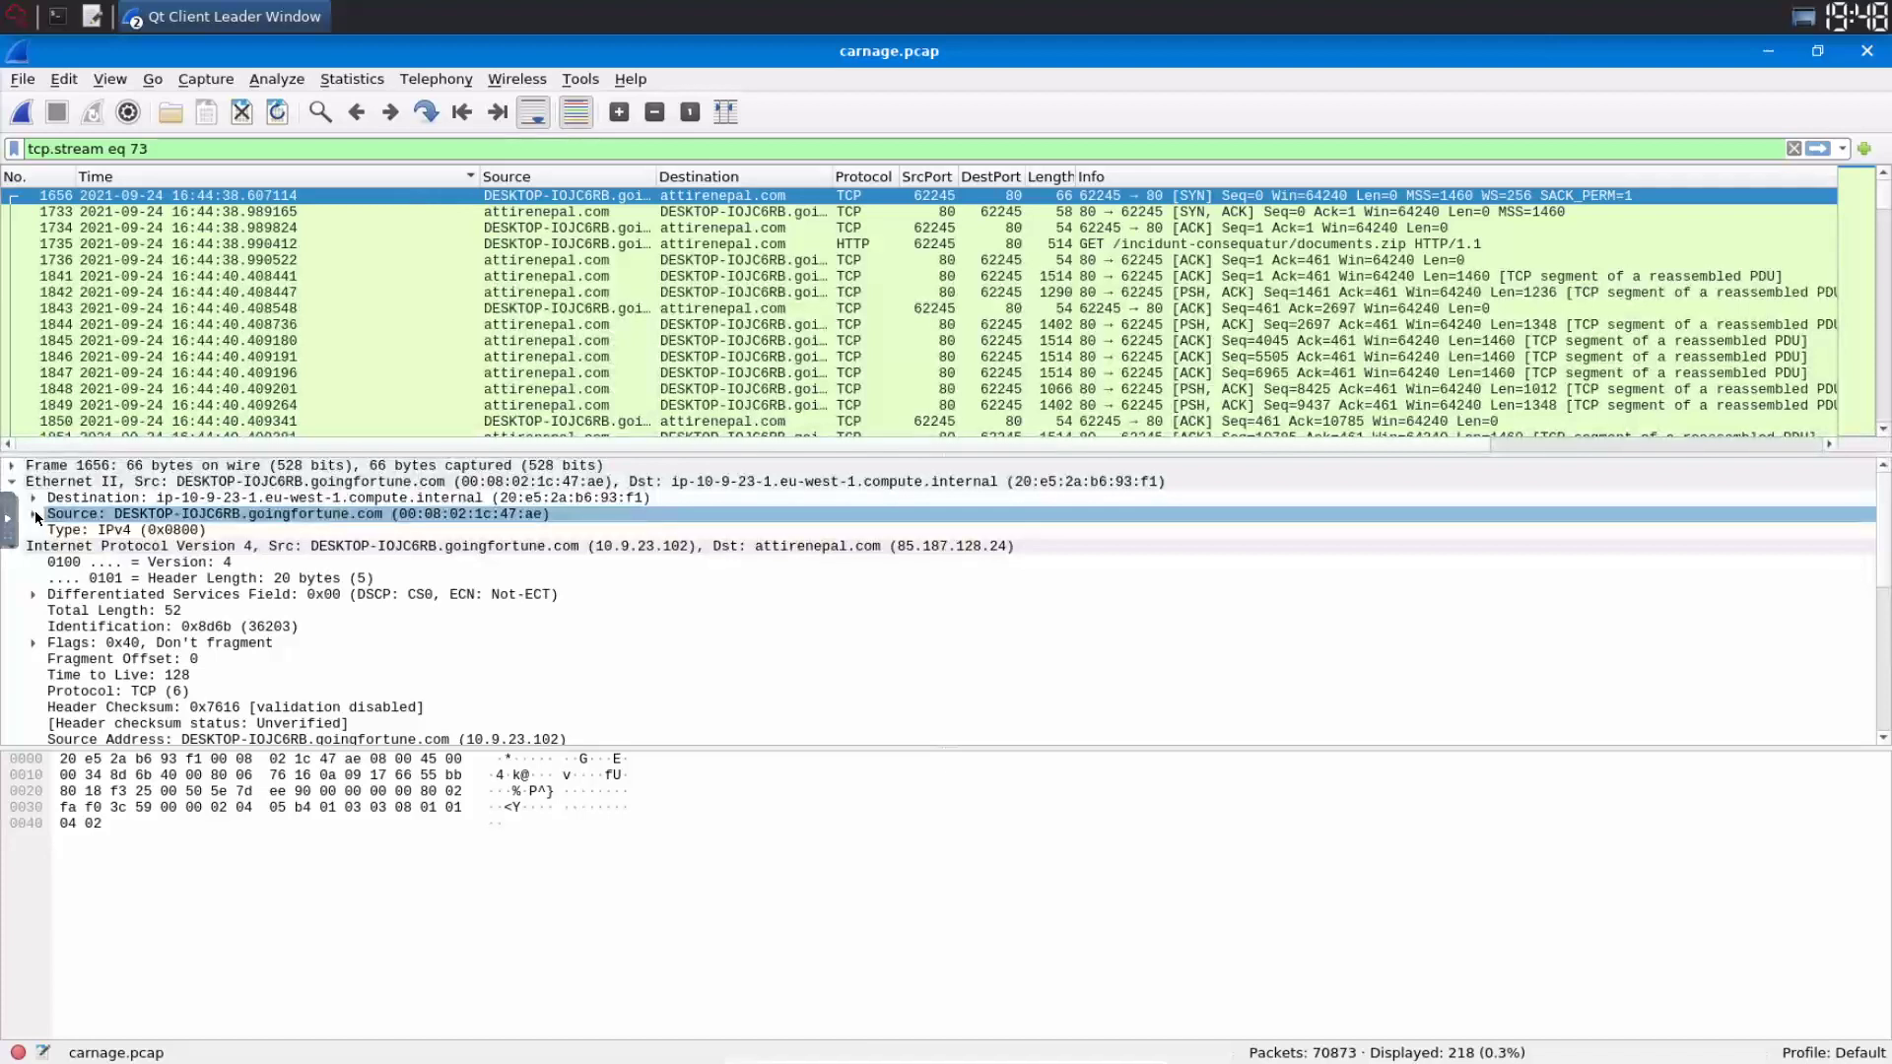
click(35, 515)
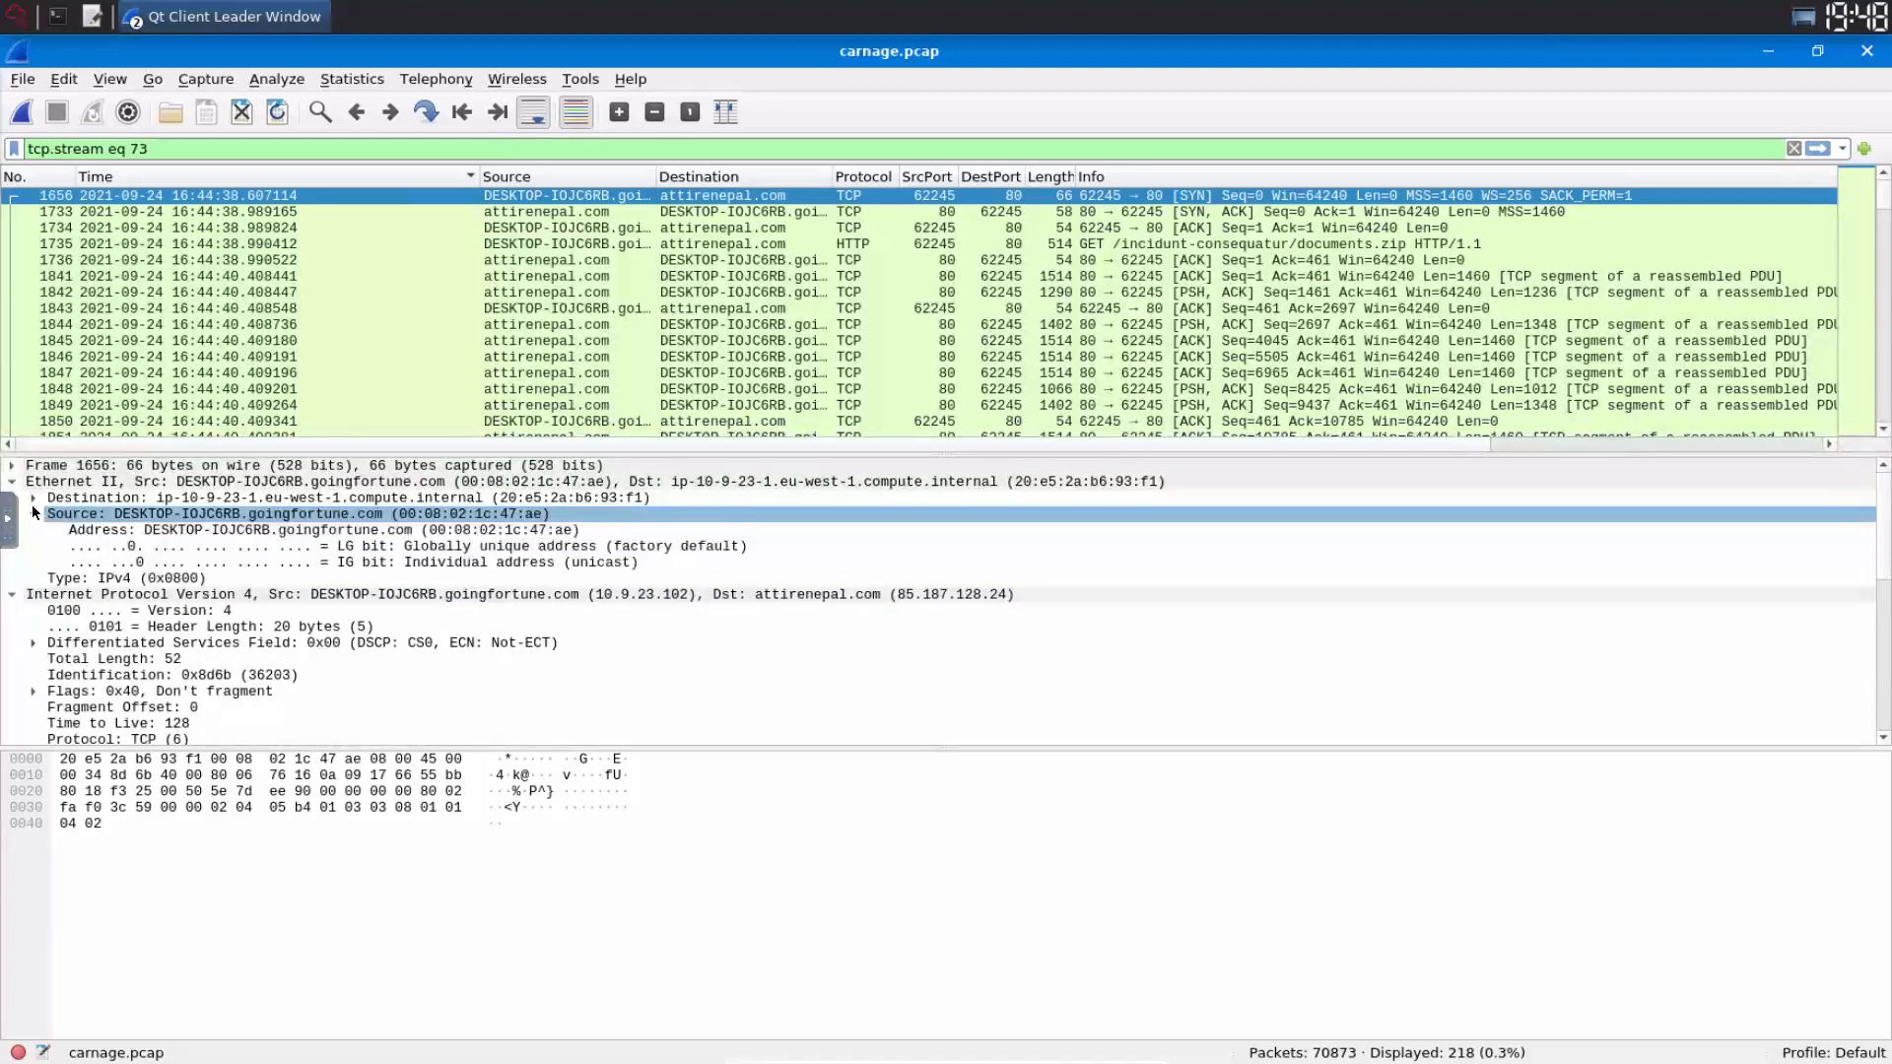
click(34, 514)
click(34, 498)
click(251, 513)
click(394, 531)
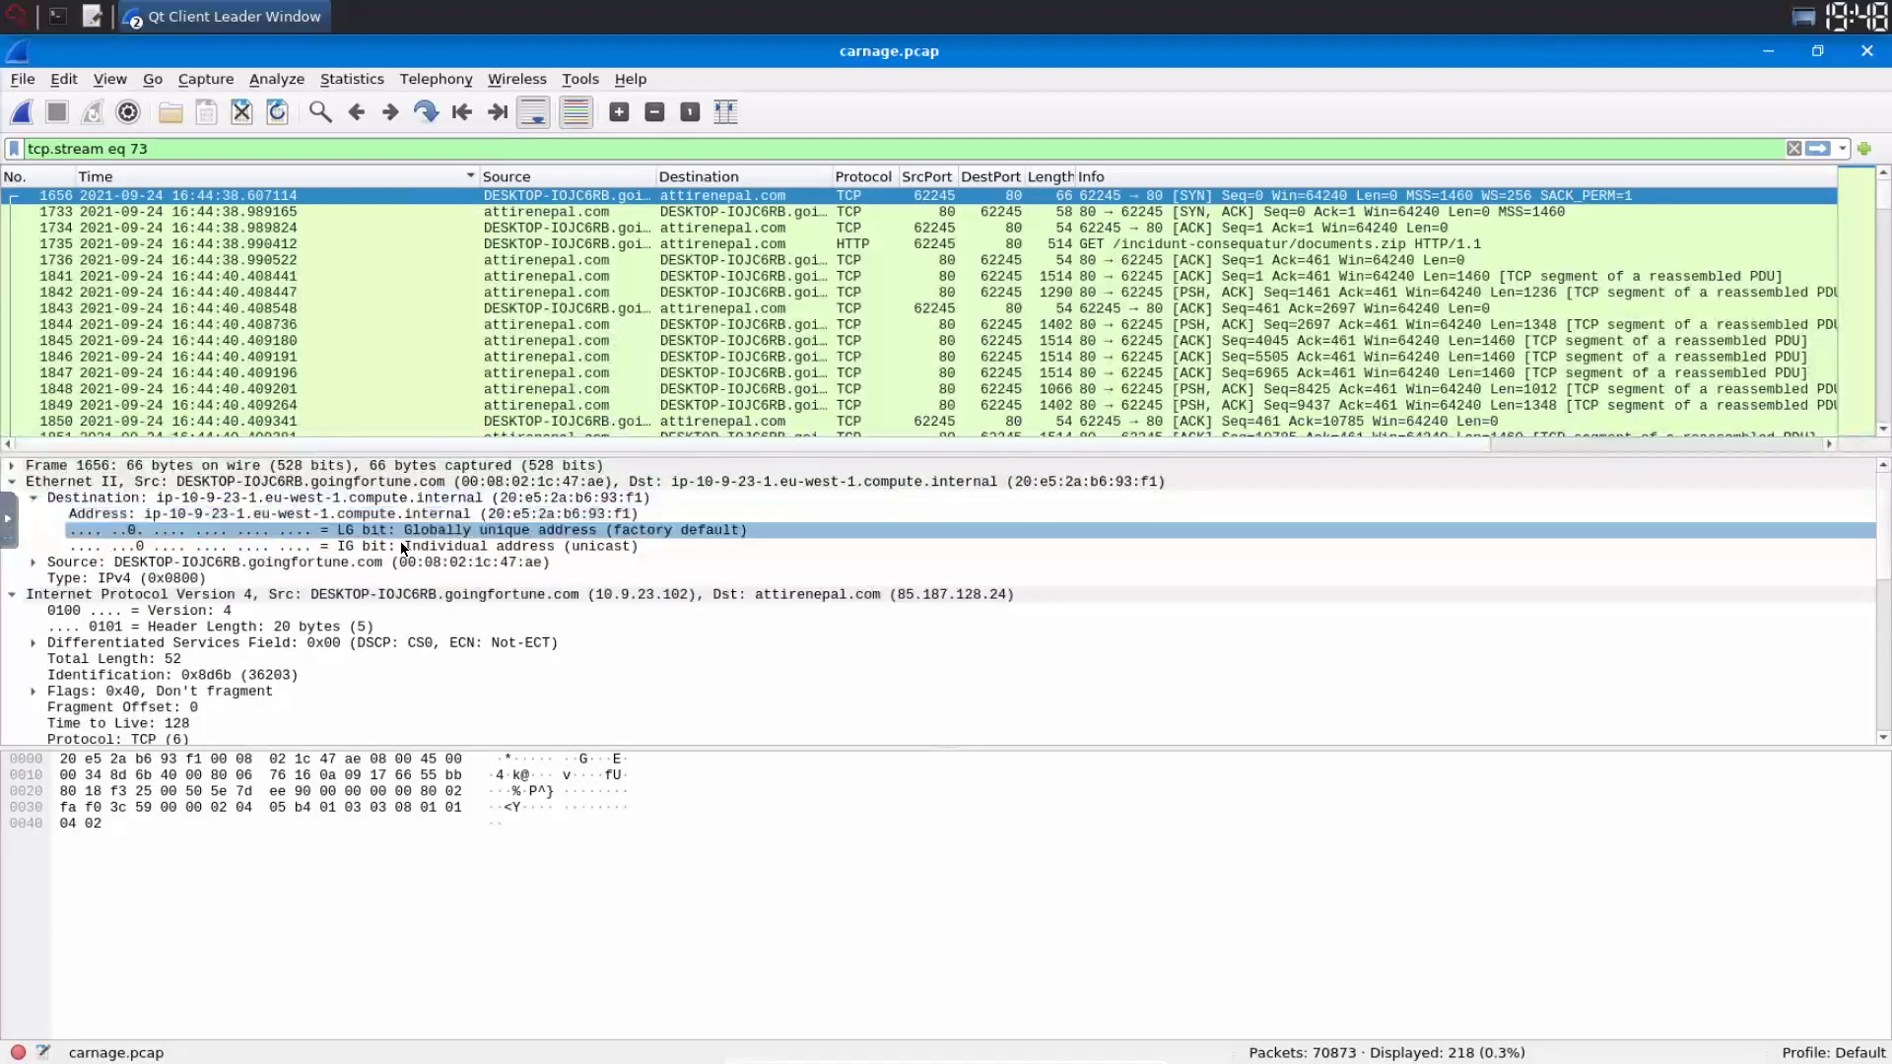
click(412, 547)
click(447, 560)
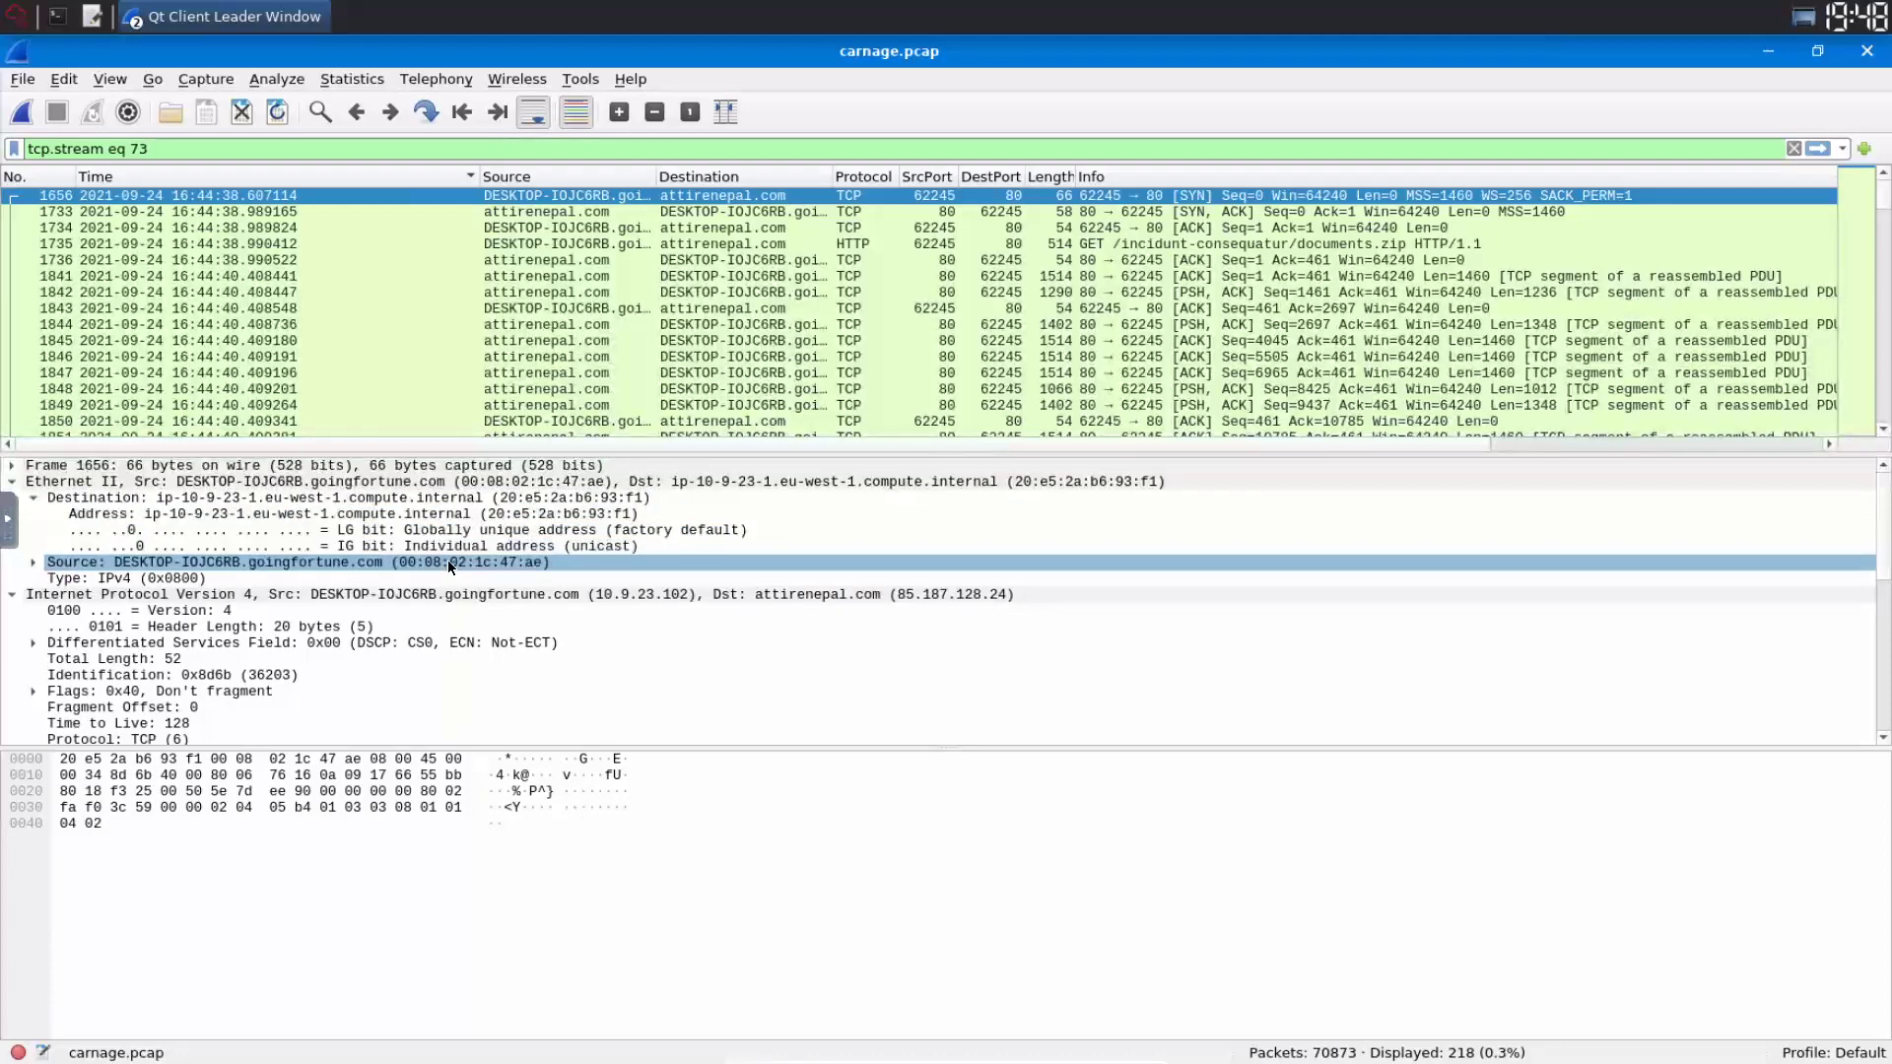
click(424, 547)
click(386, 515)
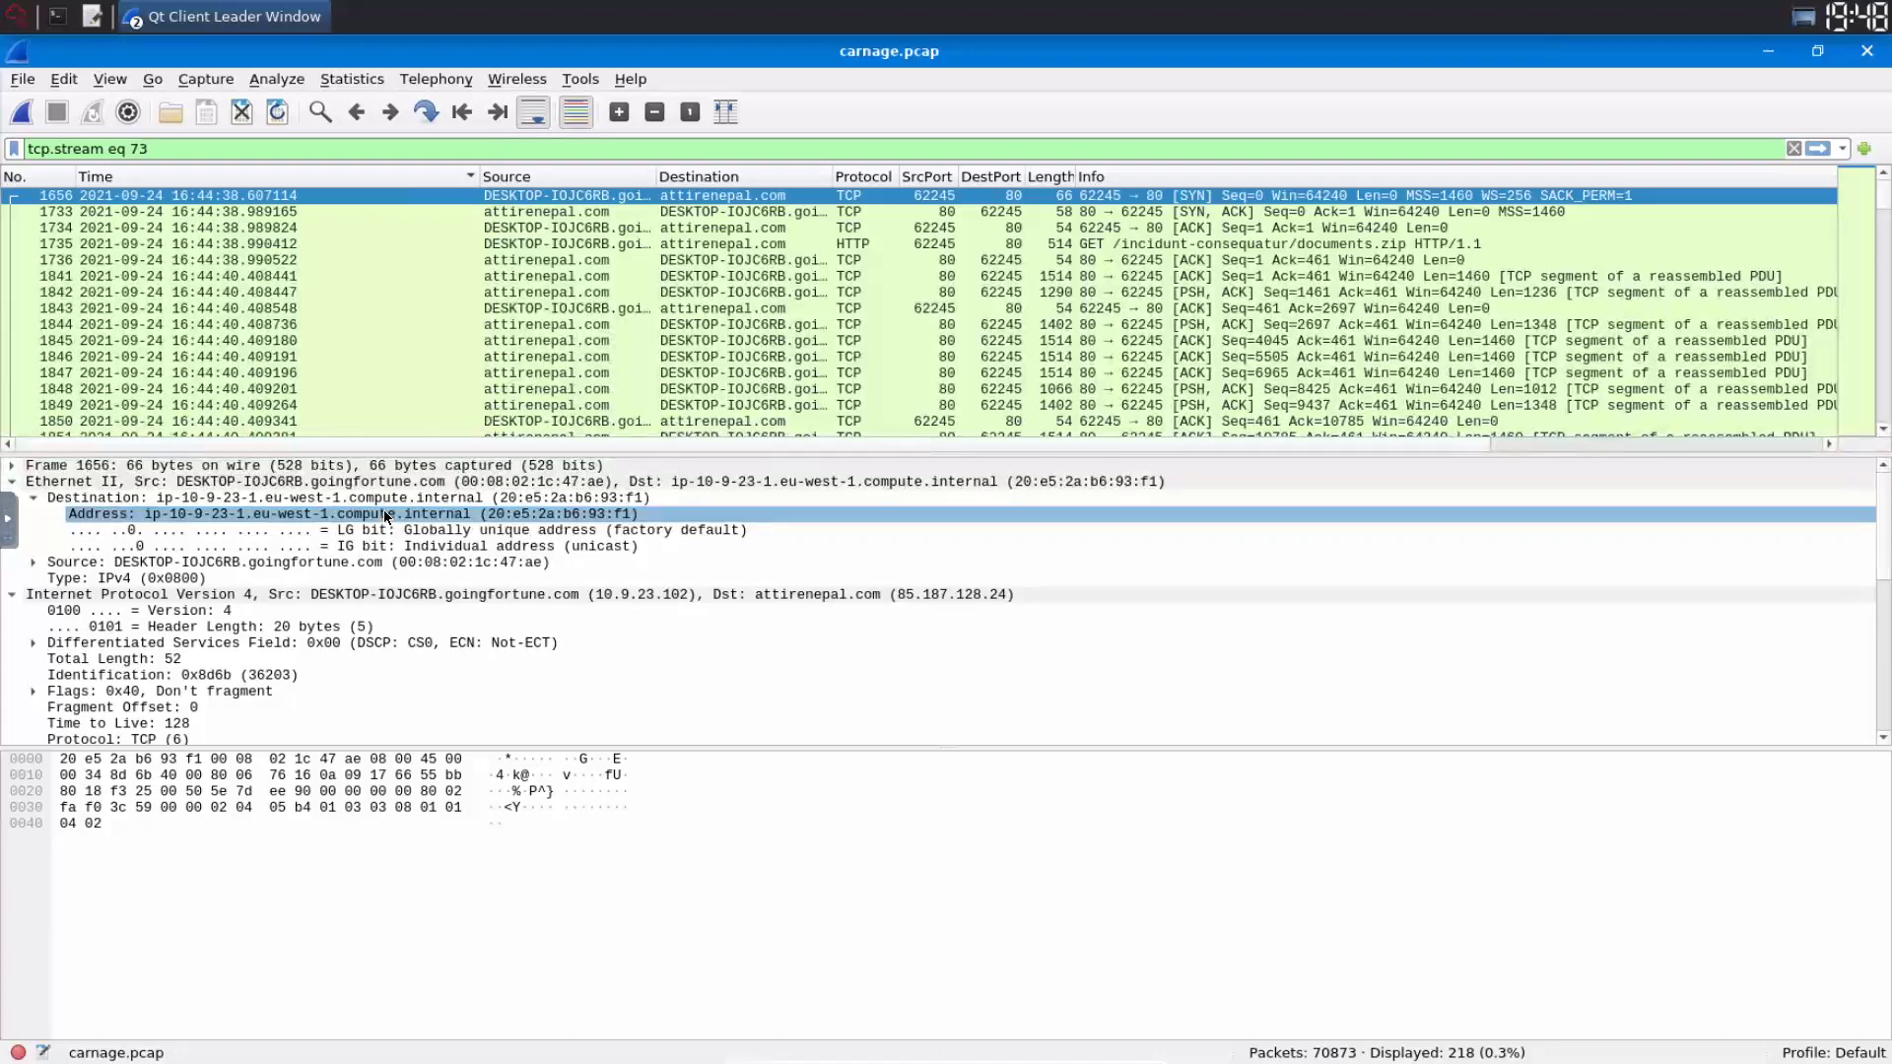
click(34, 499)
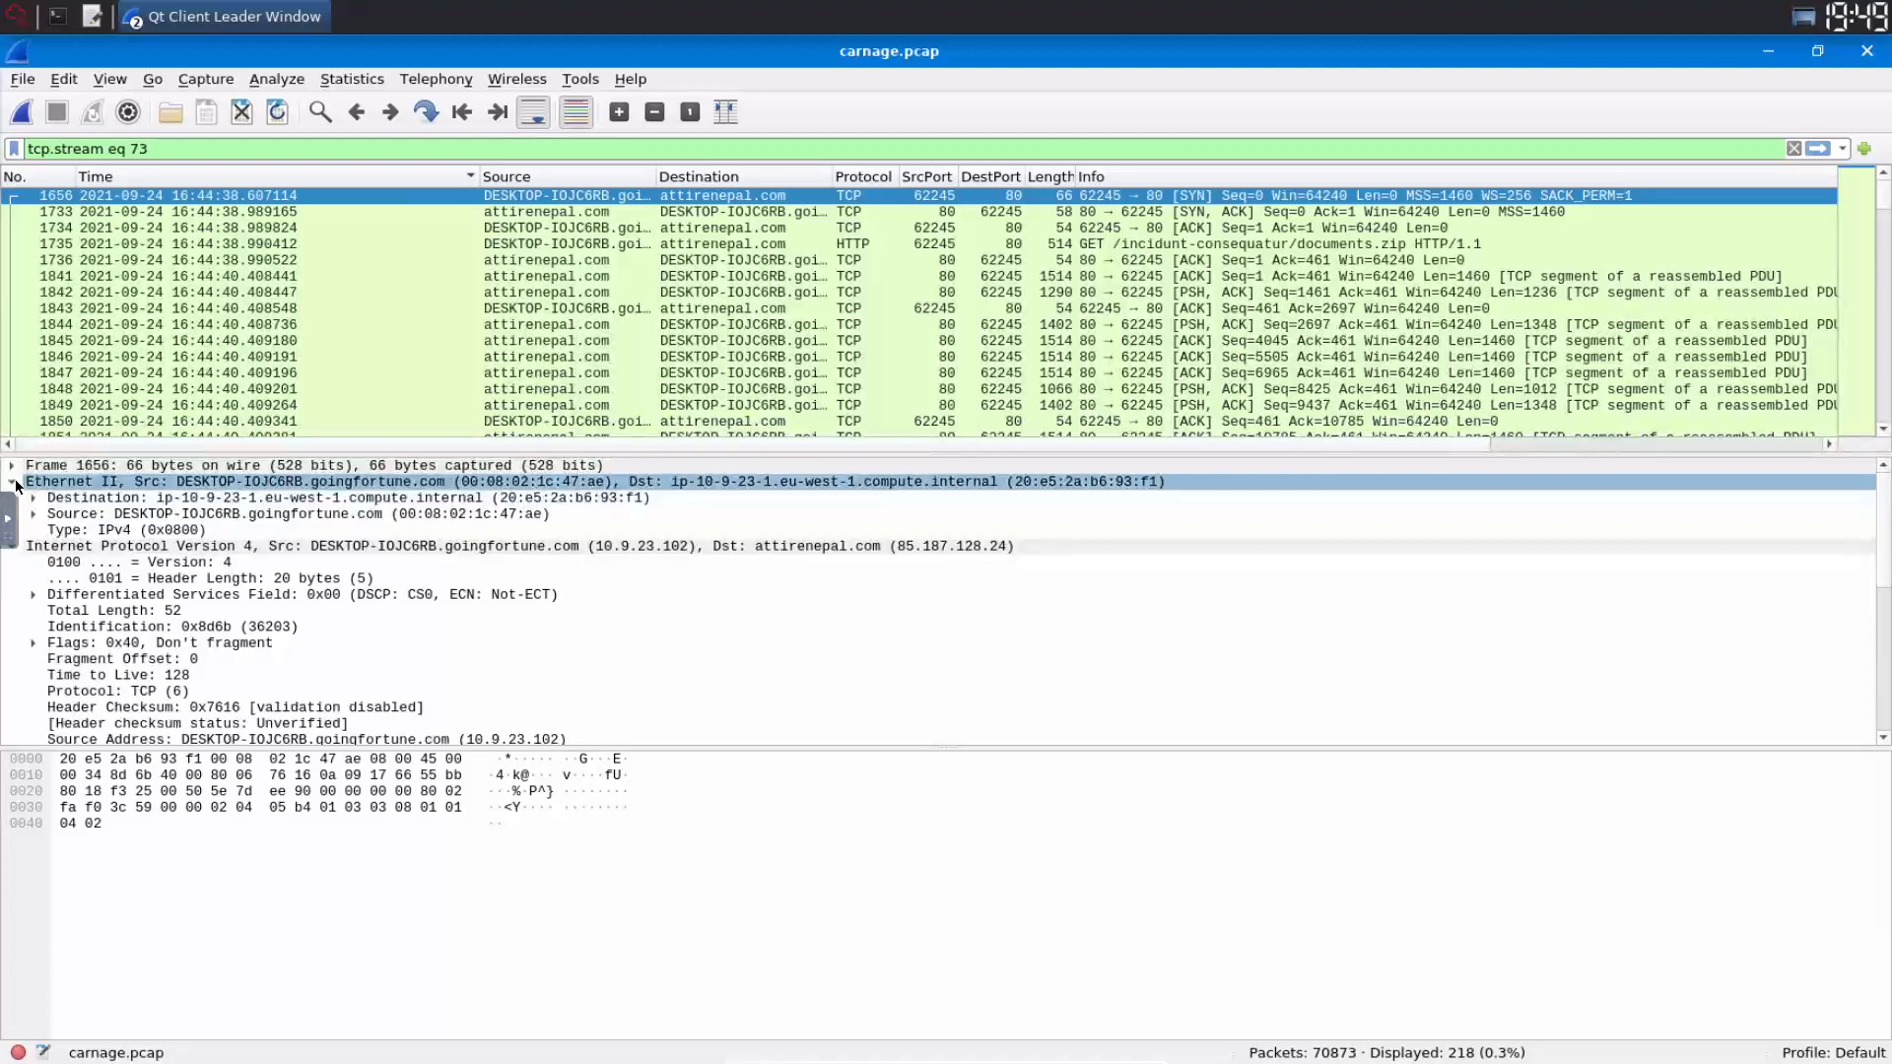
click(13, 482)
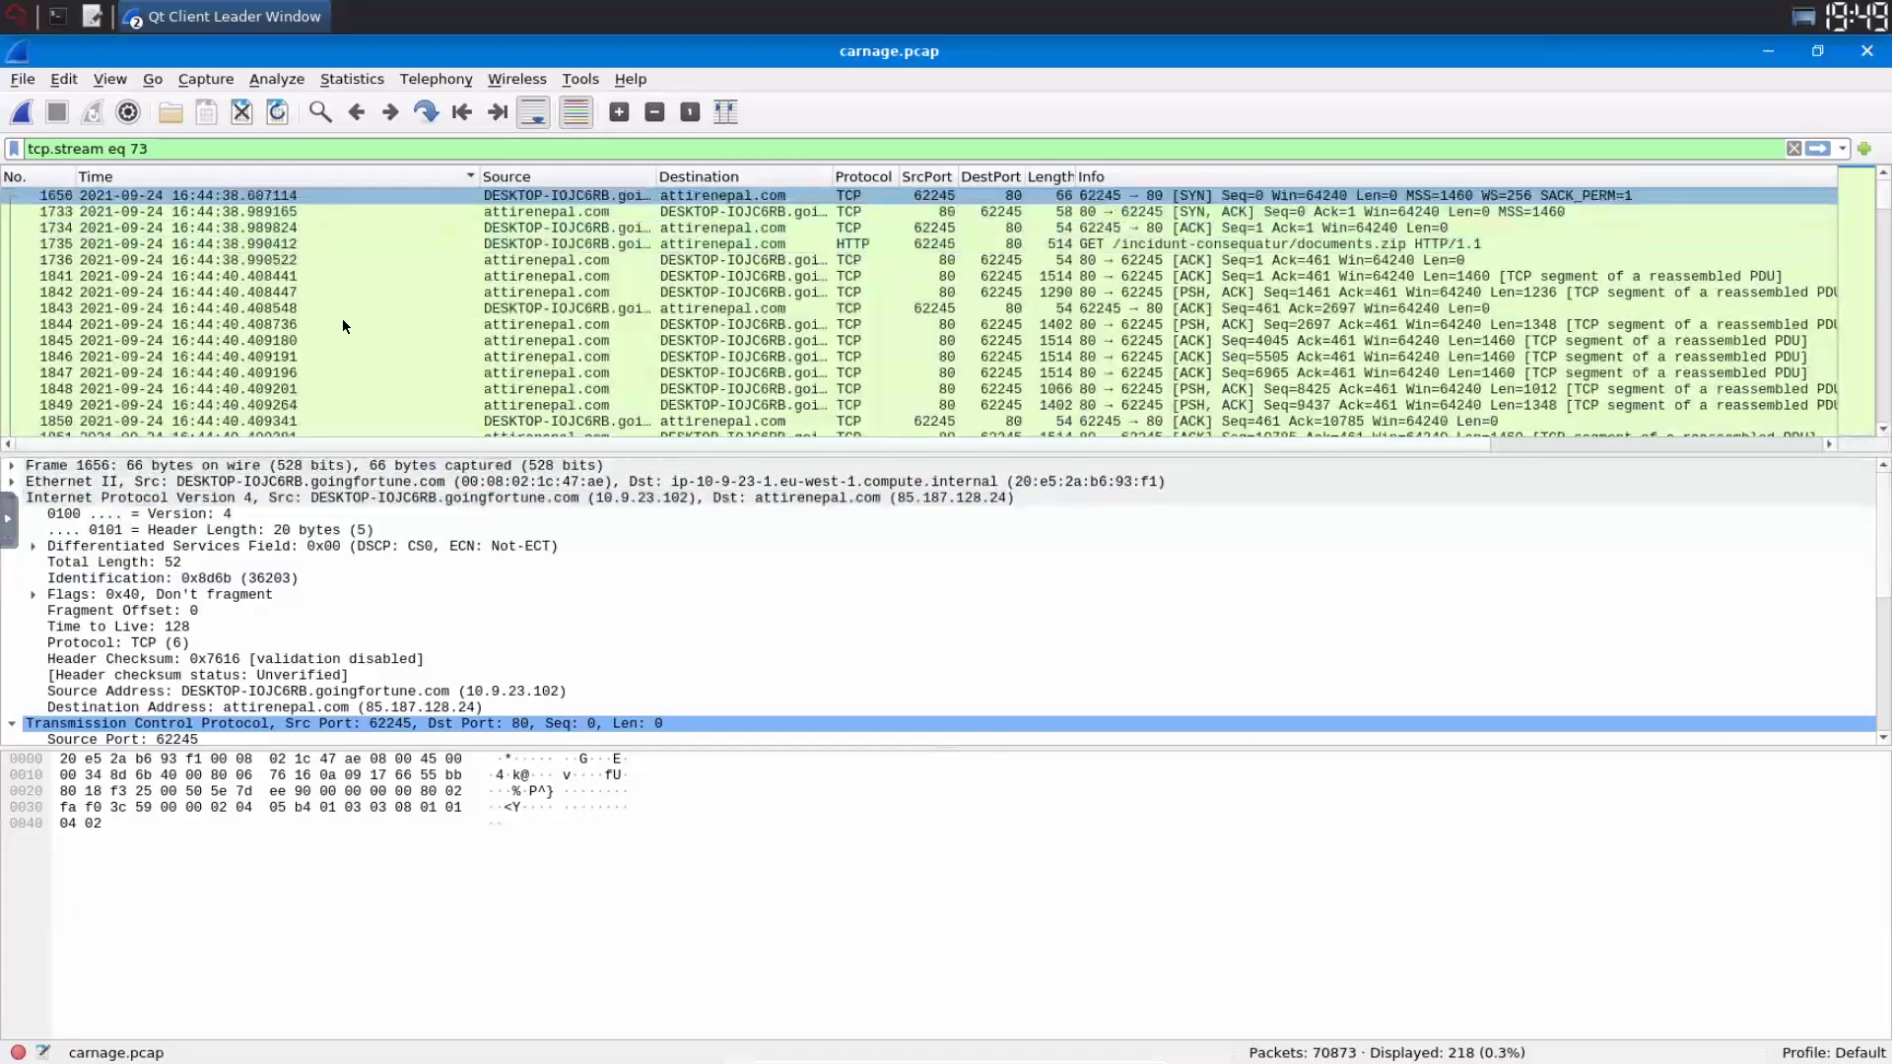
- Follow the TCP stream of packet 1656 to reopen stream 73
key(Menu)
key(Down)
key(Down)
key(Down)
key(Down)
key(Down)
key(Down)
key(Down)
key(Down)
key(Down)
key(Down)
key(Down)
key(Down)
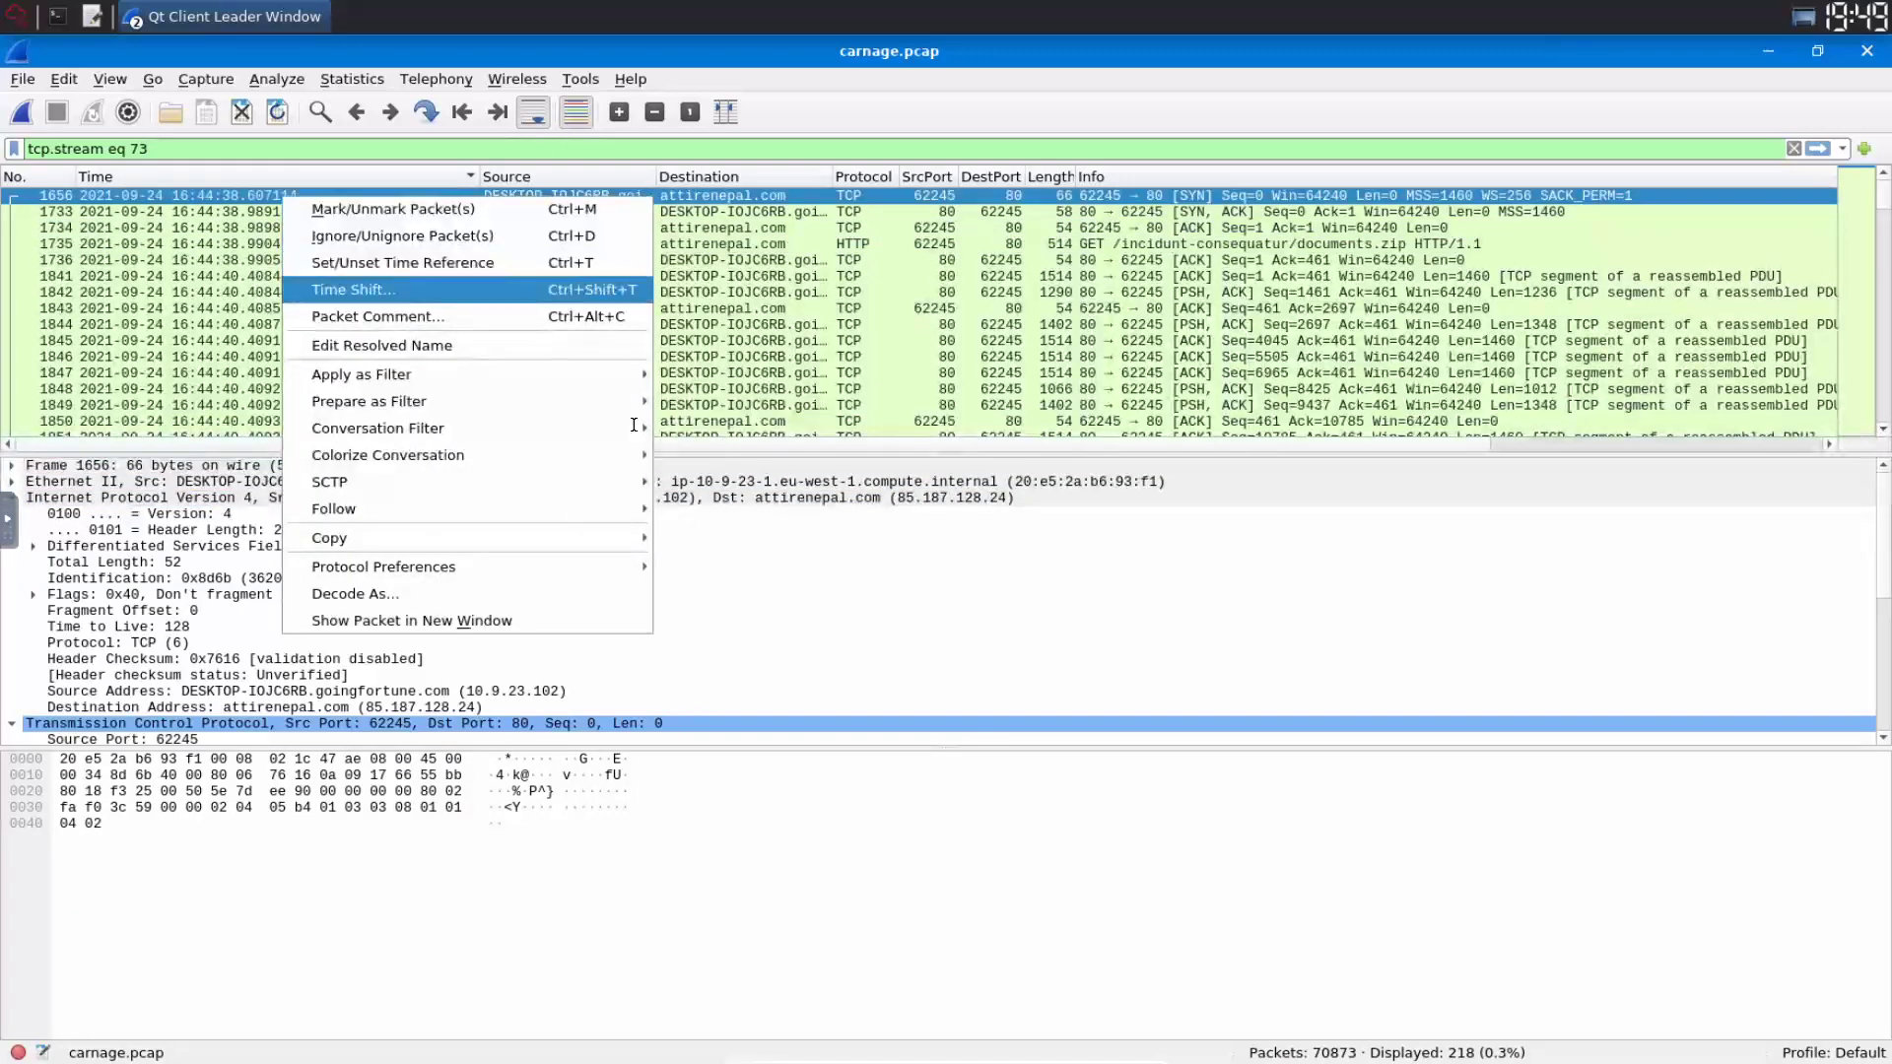
key(Right)
key(Return)
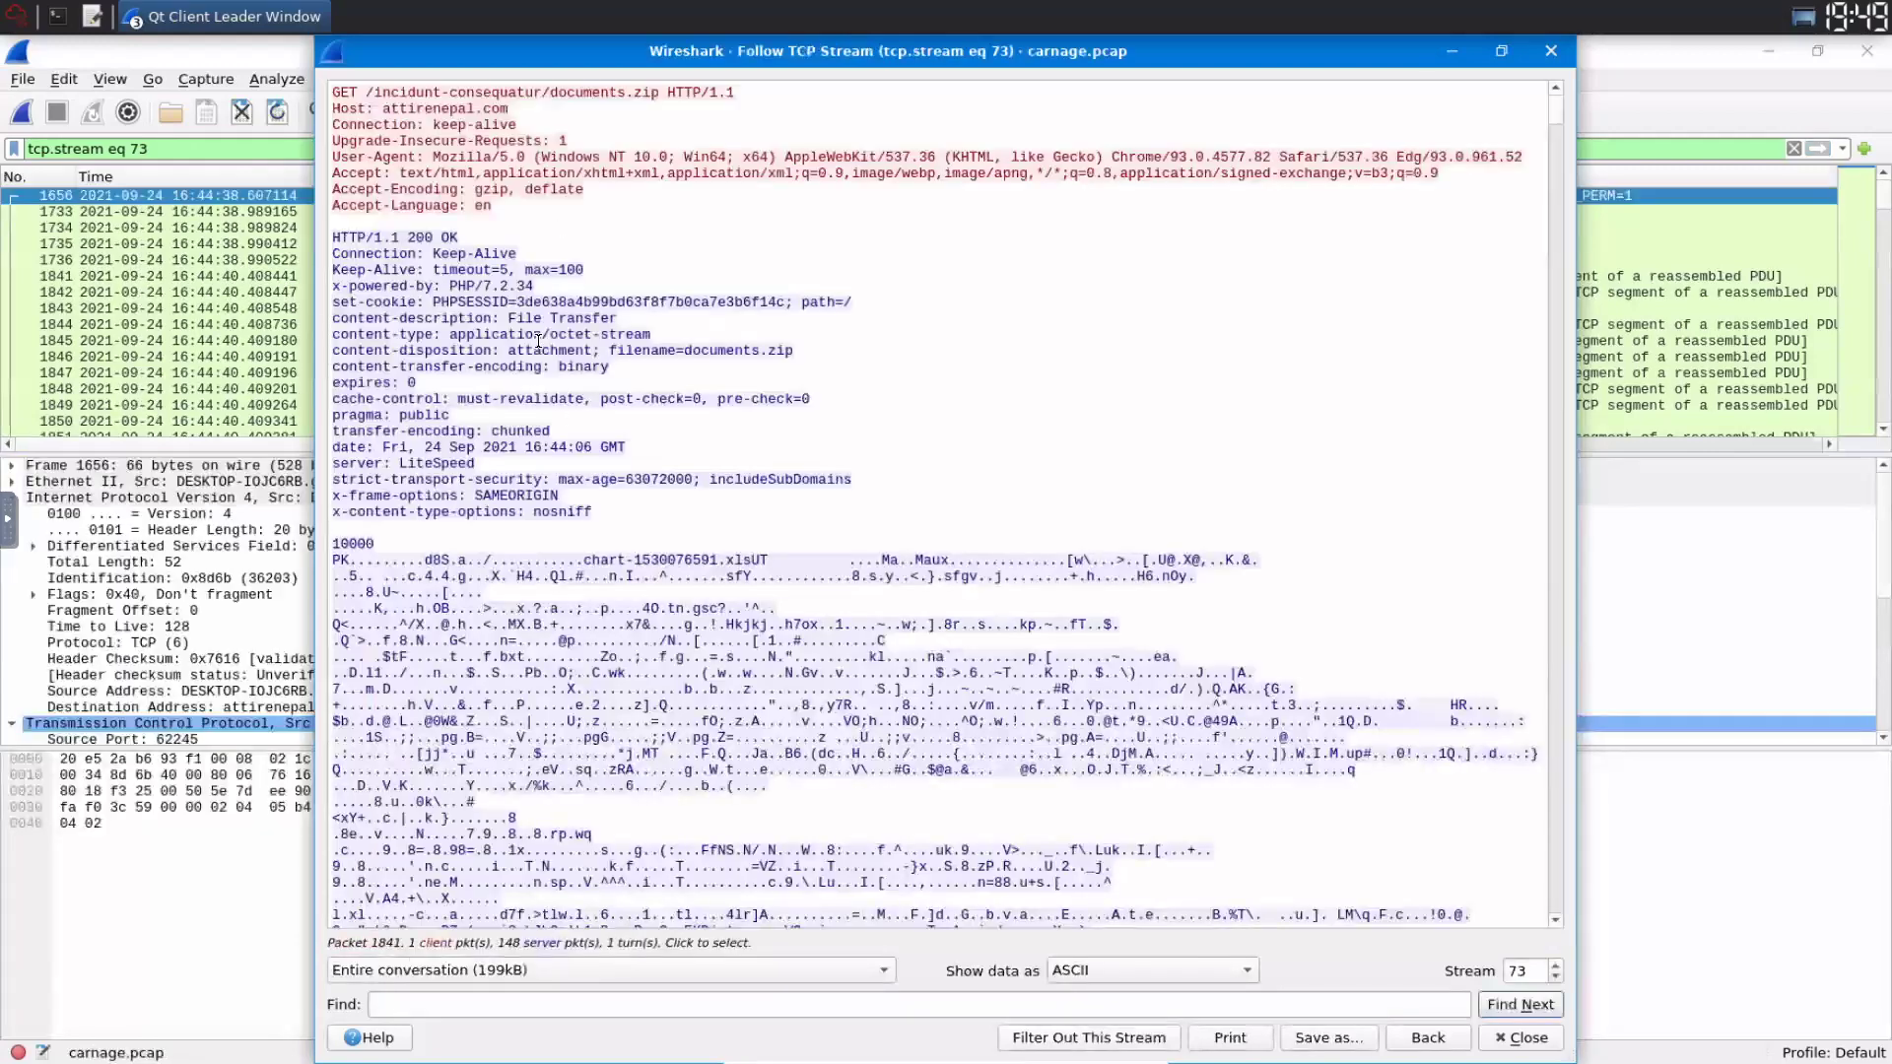
- Highlight the attirenepal.com host, documents.zip file name and LiteSpeed server header lines
click(538, 342)
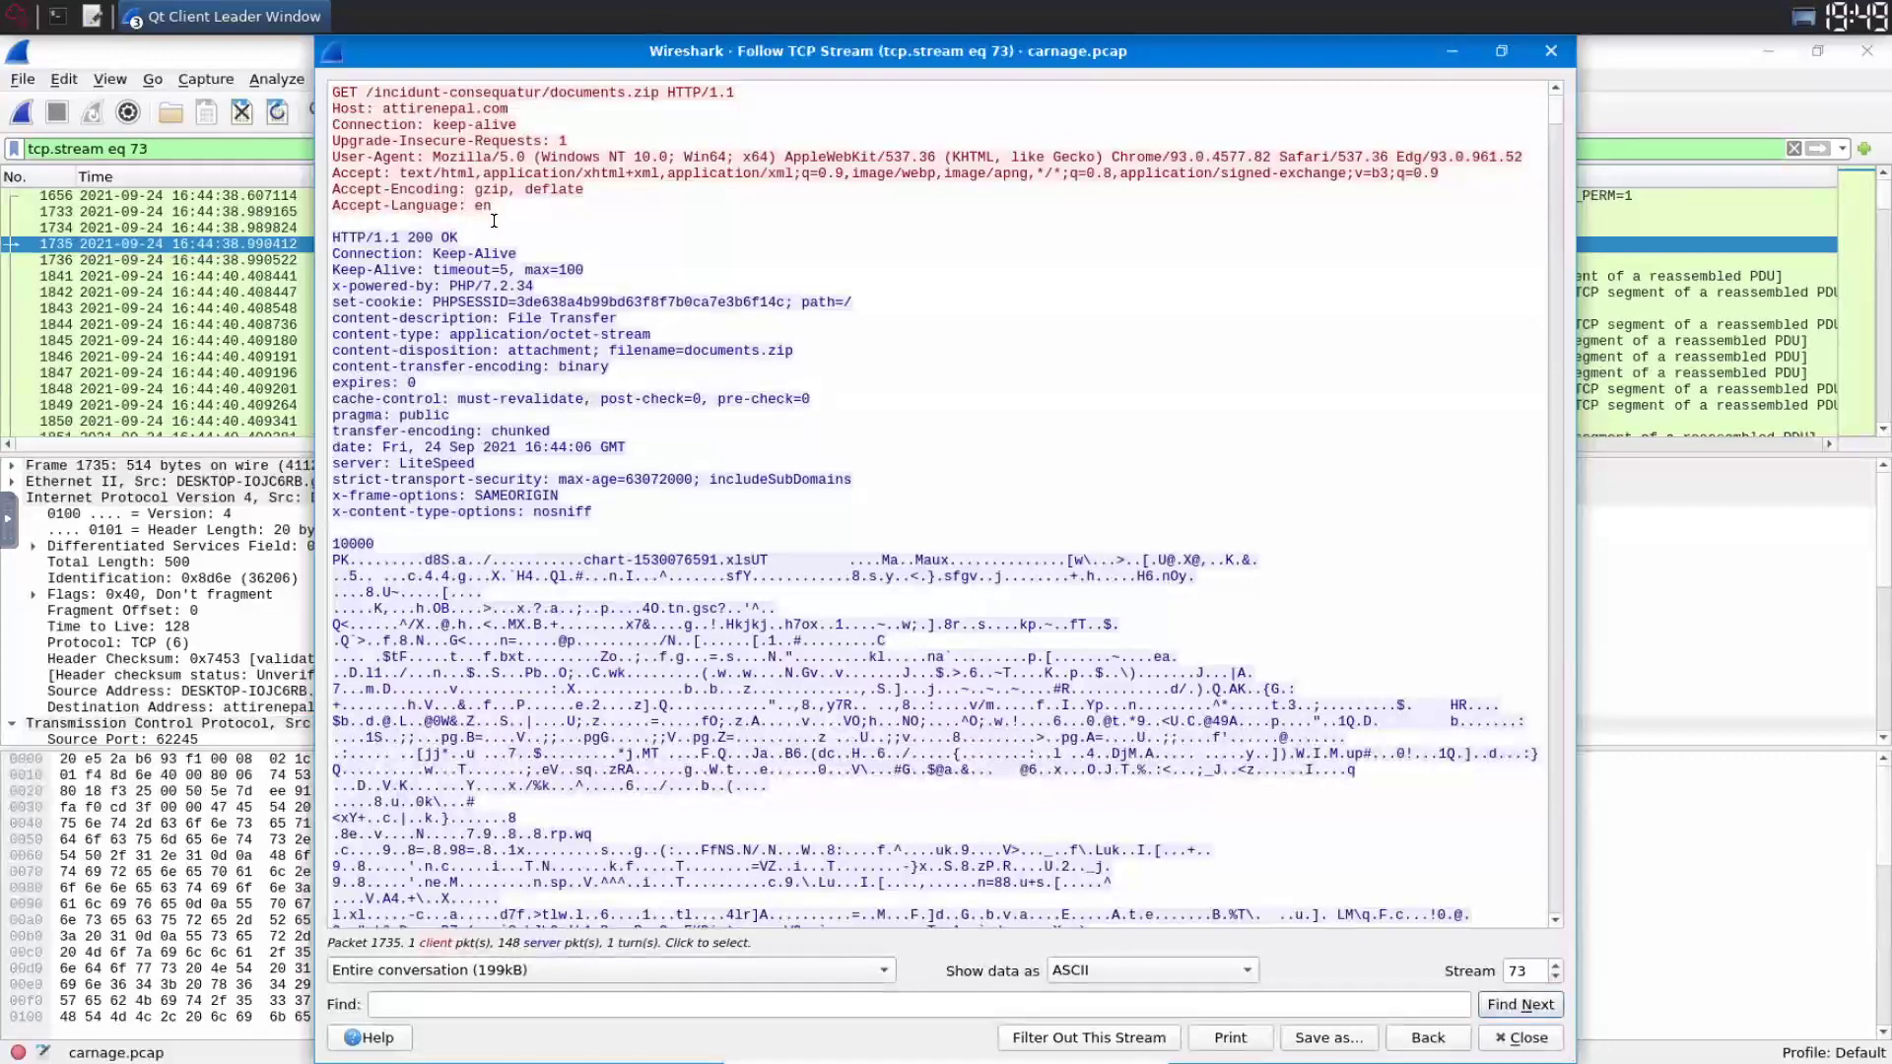
drag(382, 108, 508, 108)
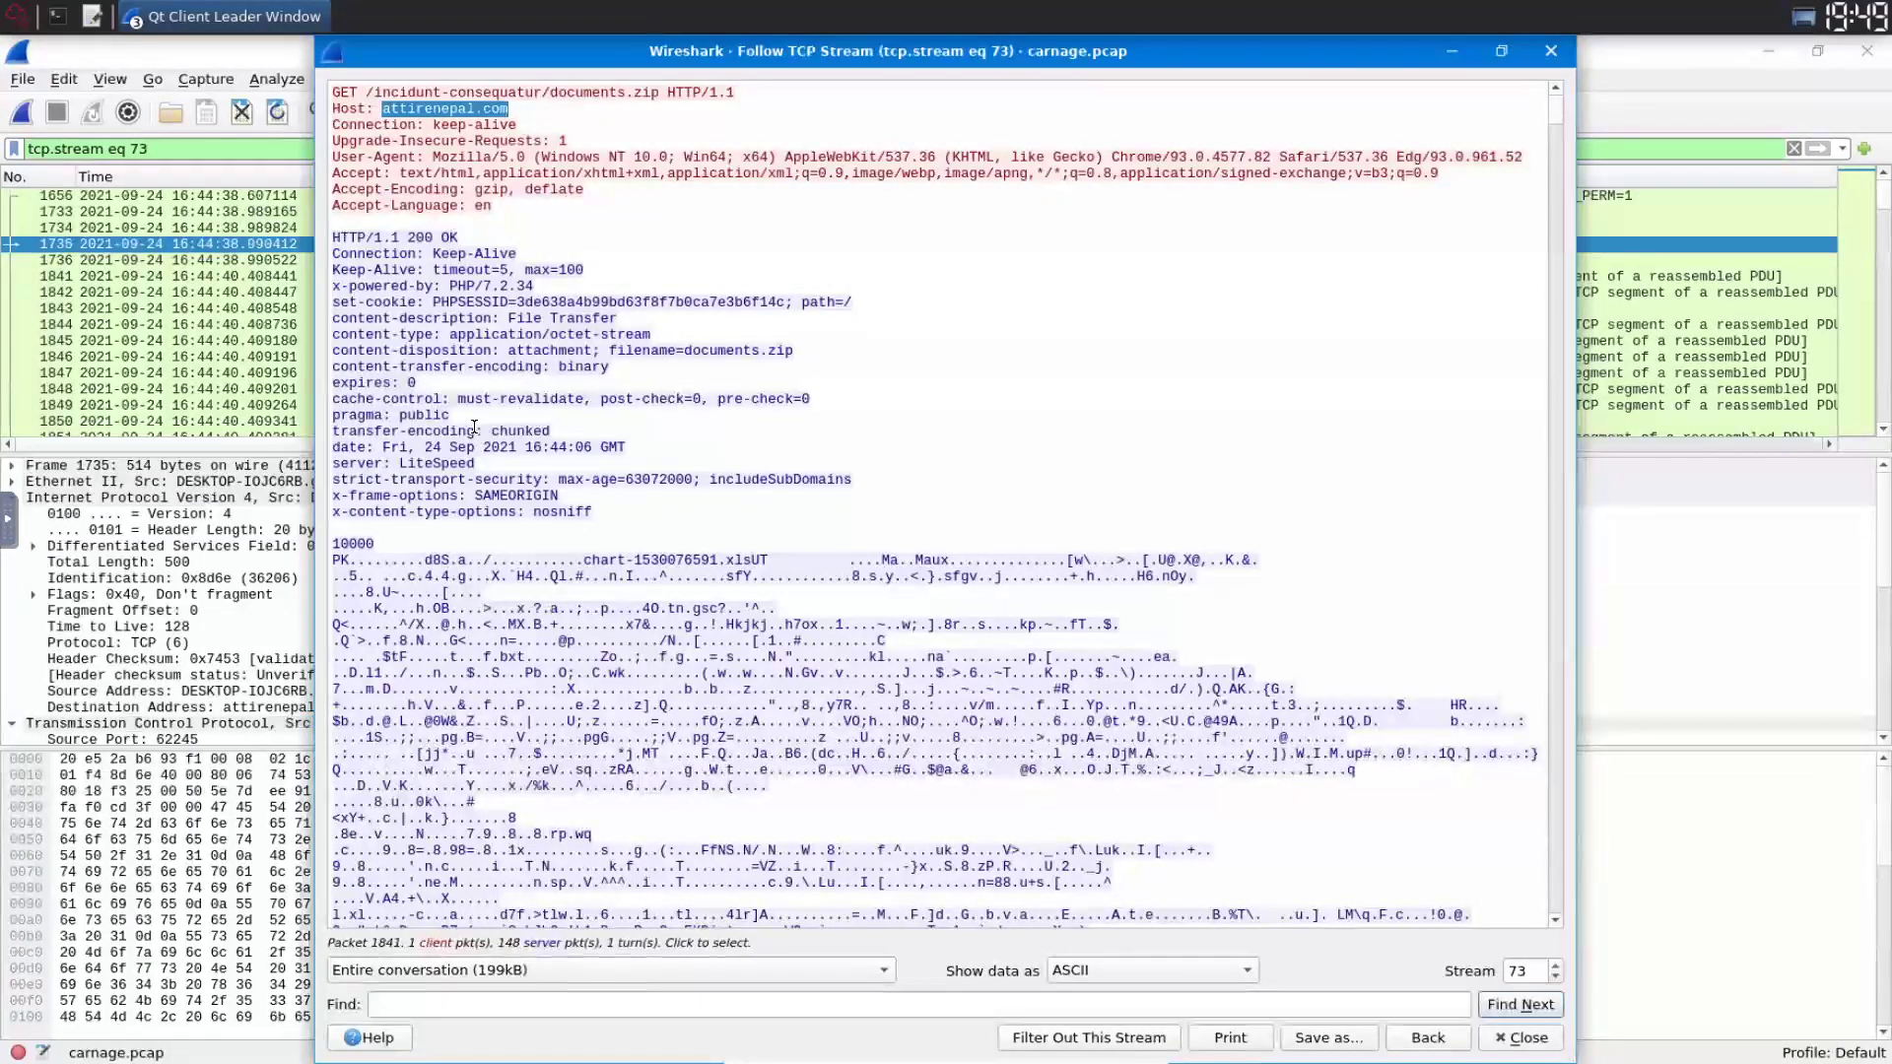
drag(795, 351, 533, 351)
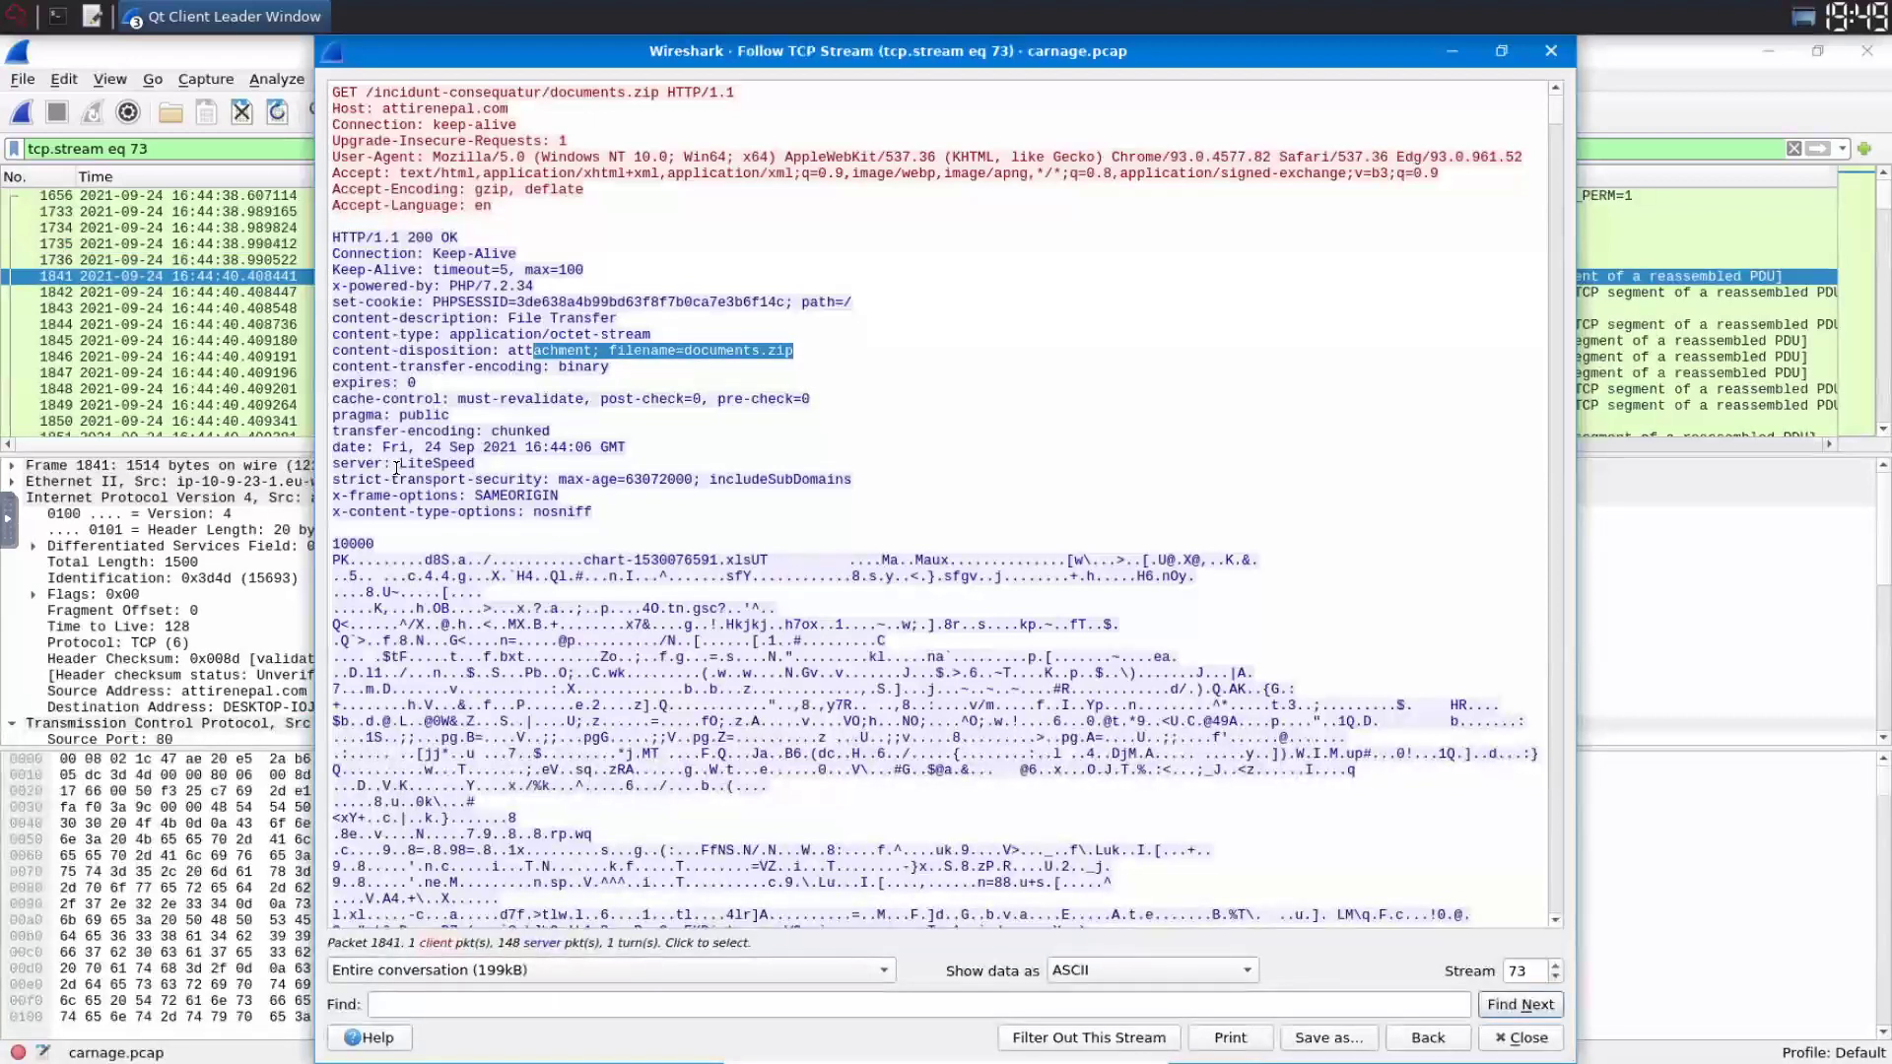
drag(333, 463, 543, 481)
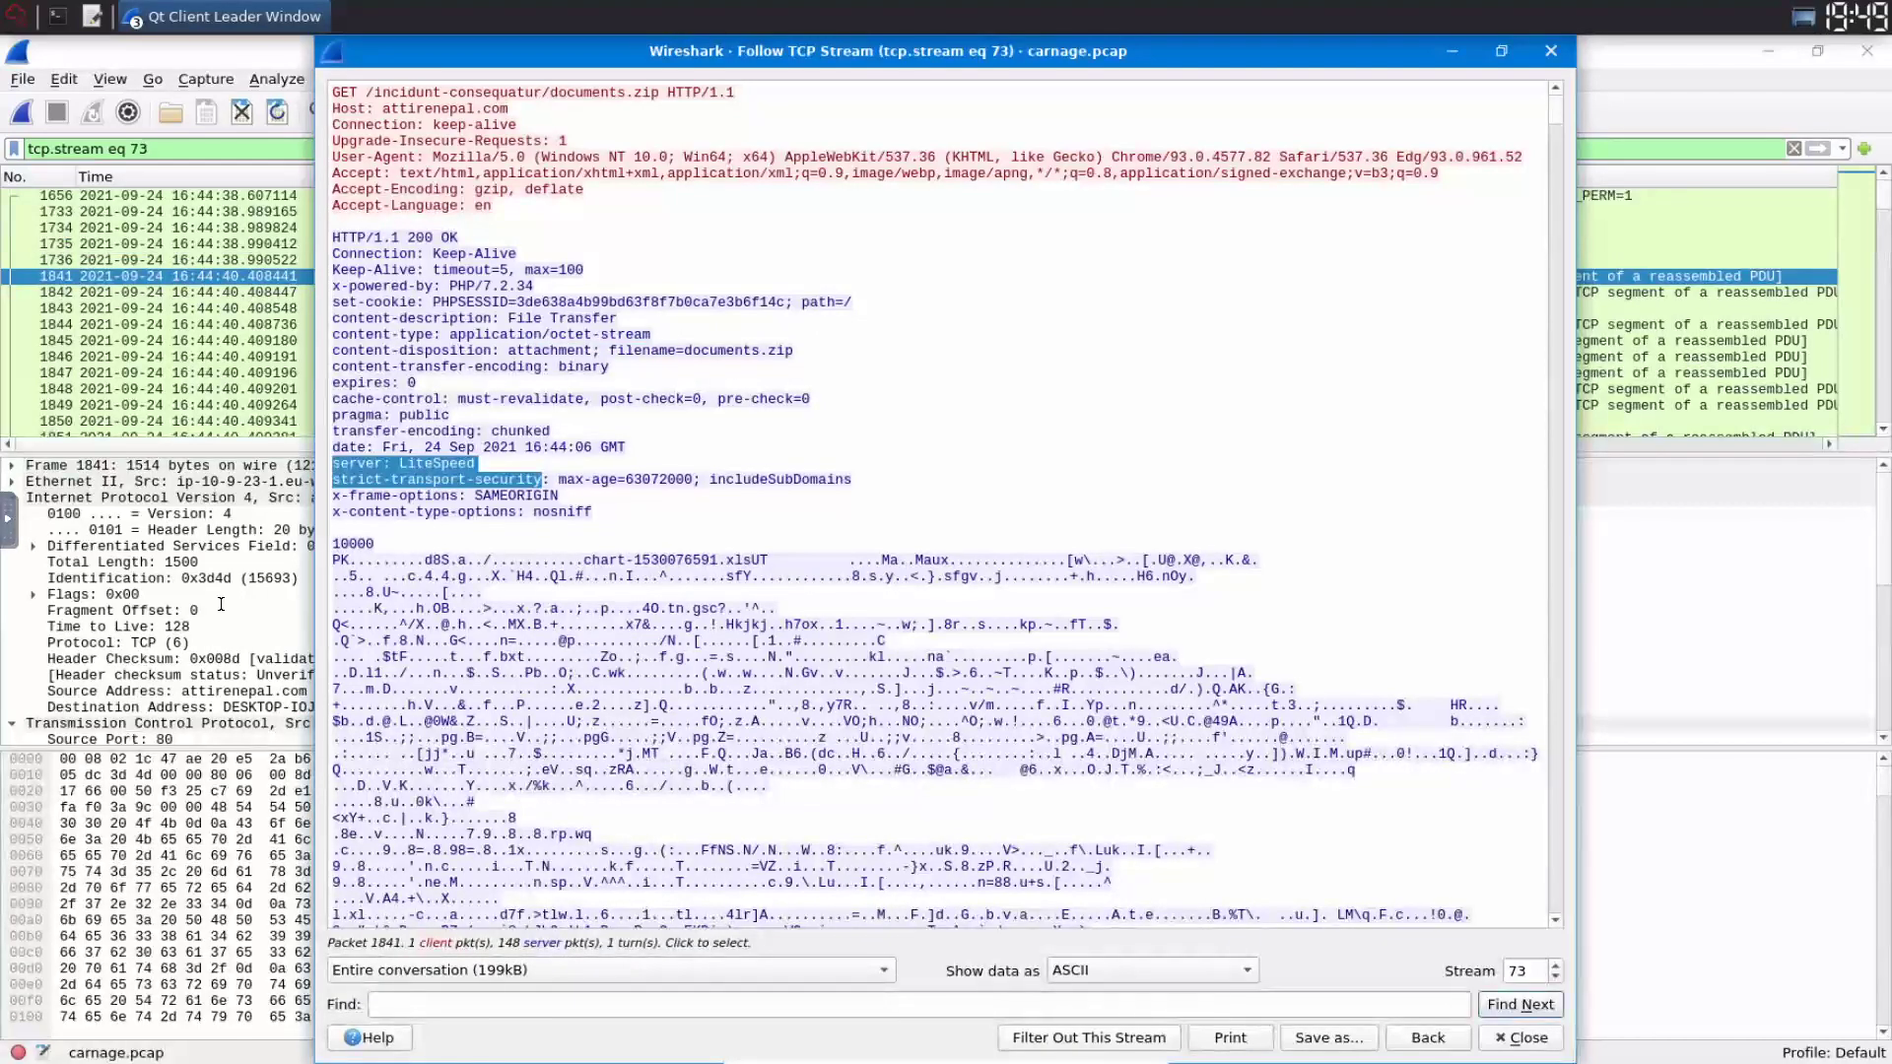
click(251, 683)
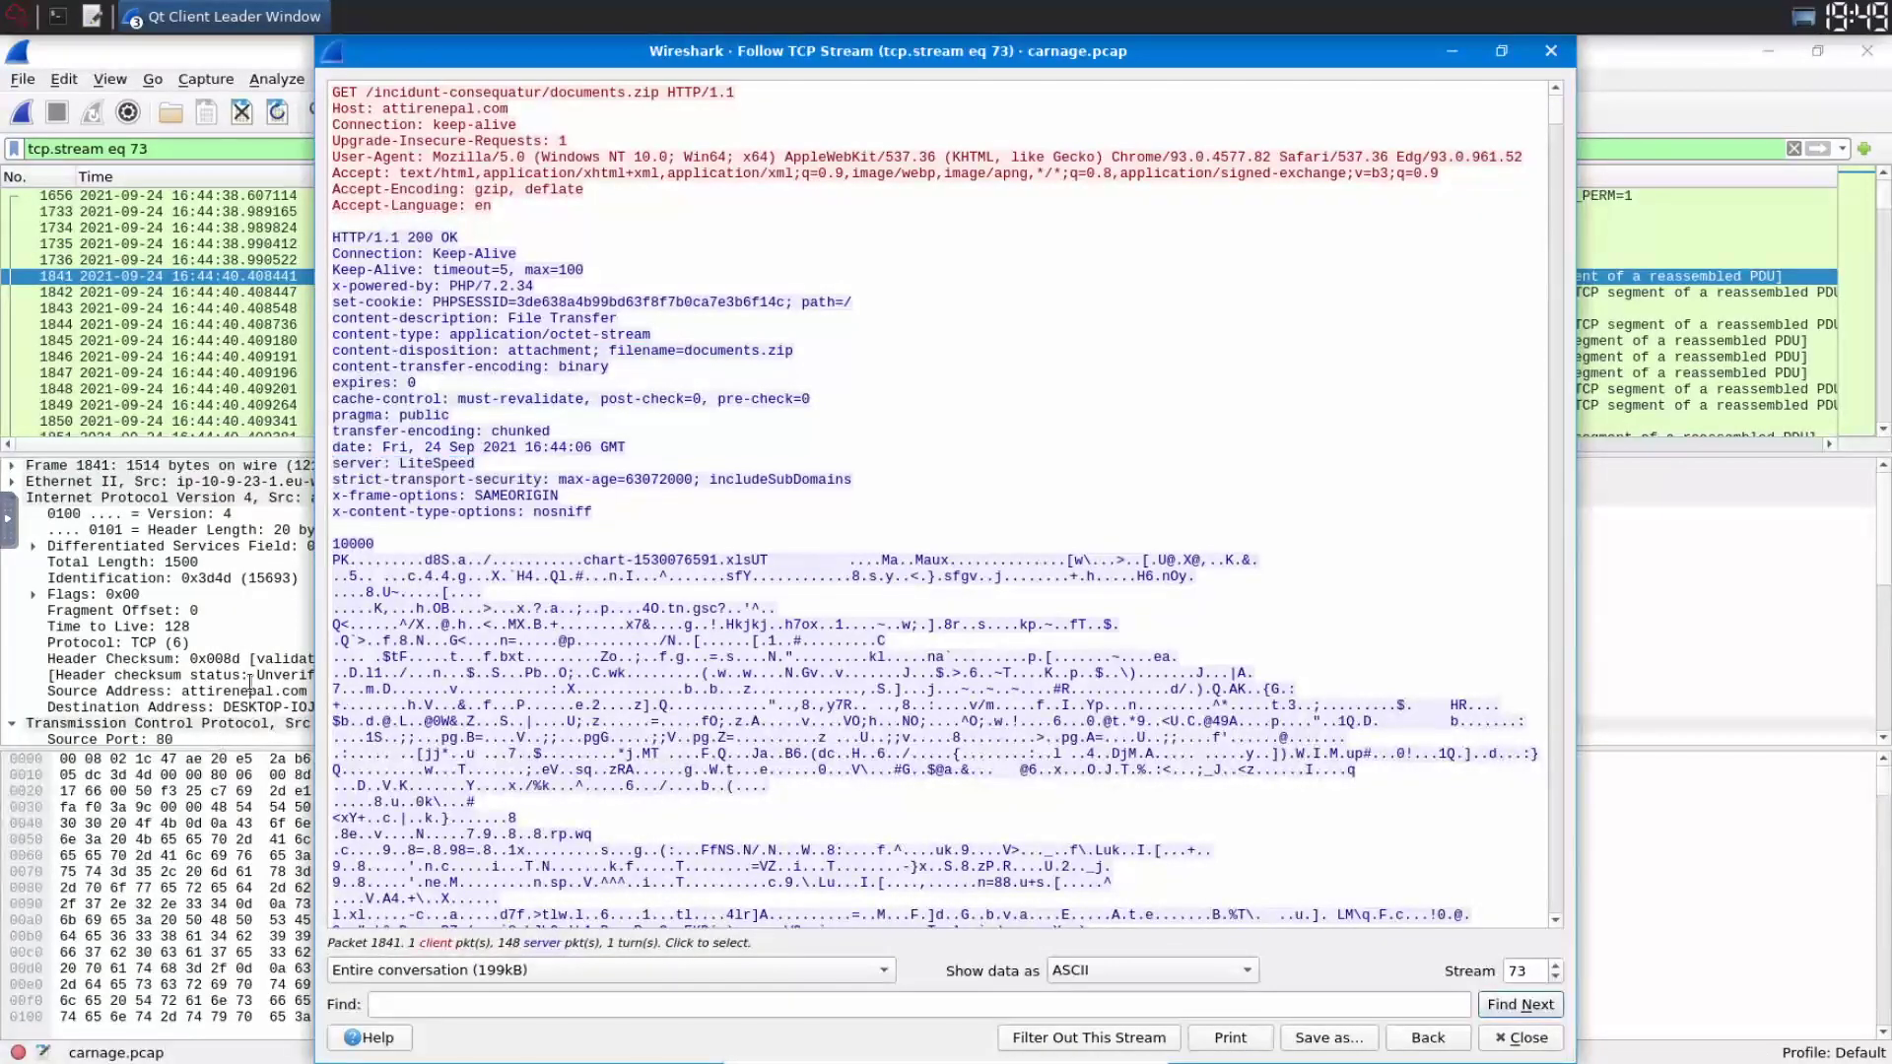
click(243, 529)
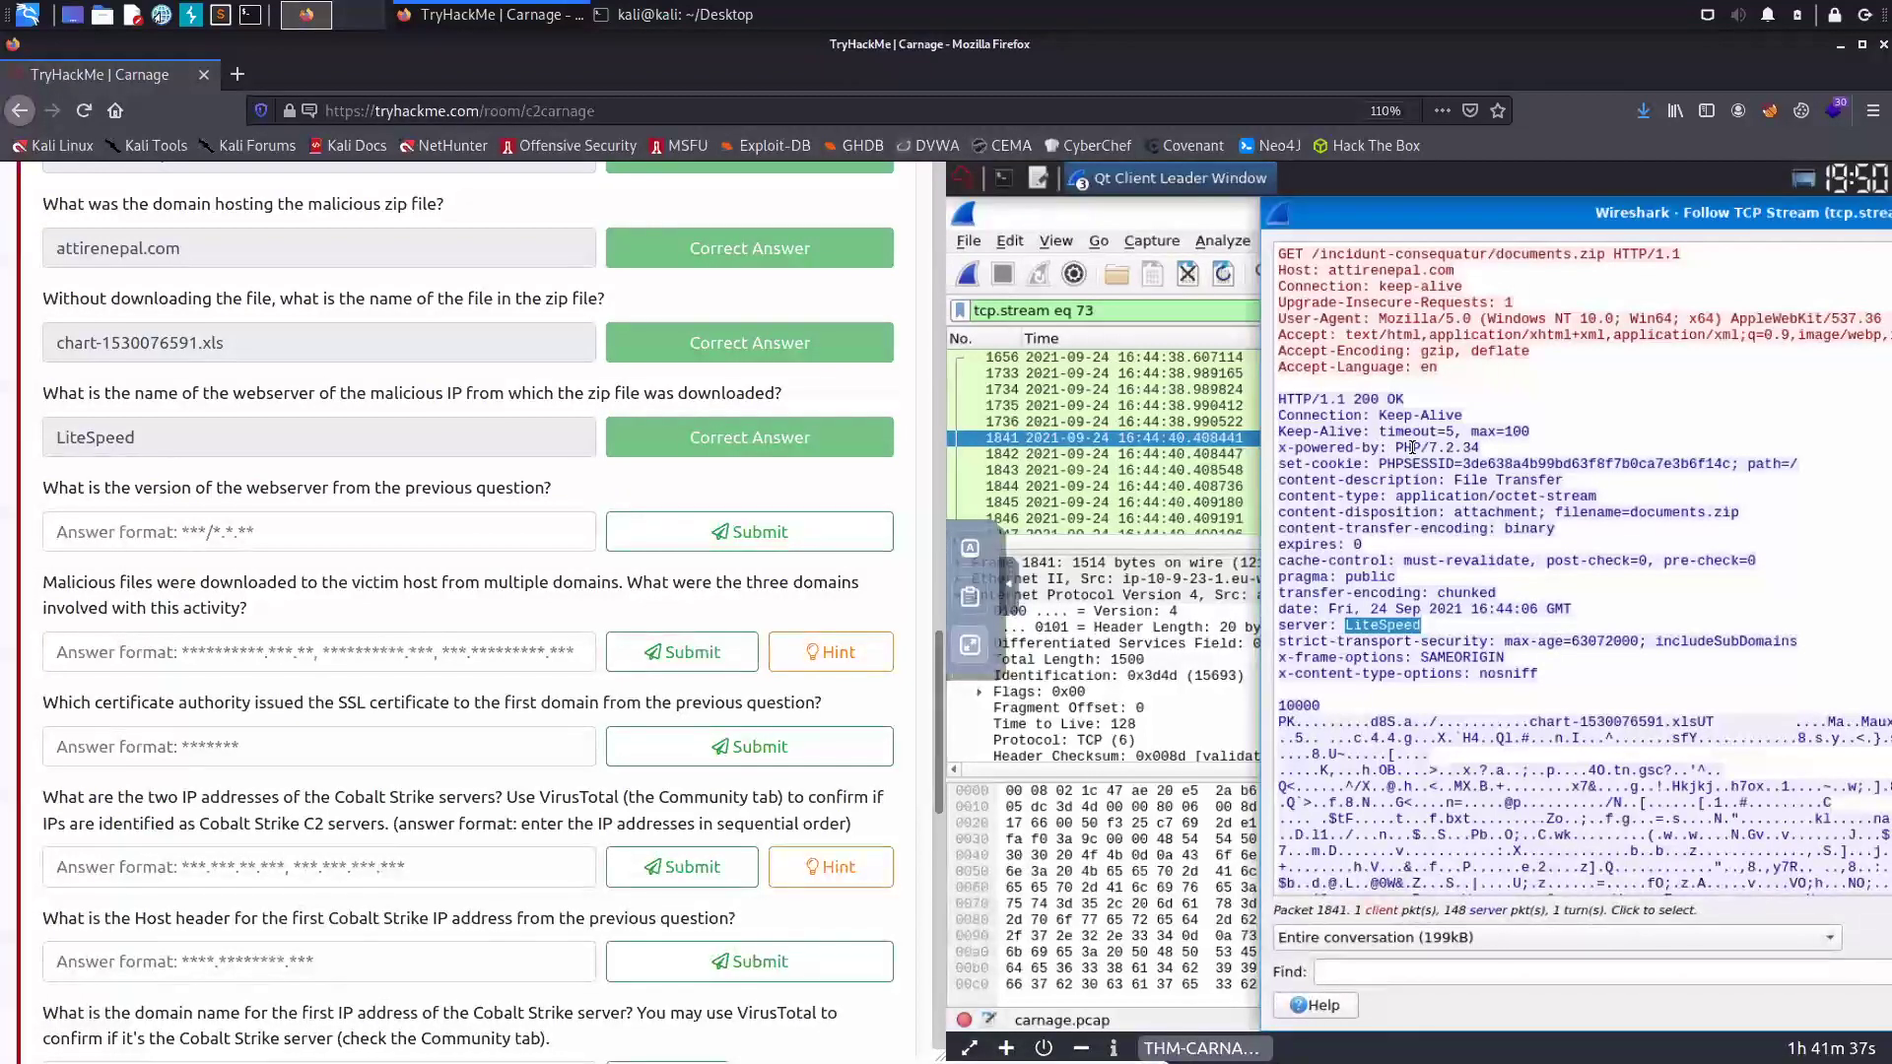
- Copy PHP/7.2.34 from the stream and submit it as the webserver version
drag(1396, 447, 1480, 447)
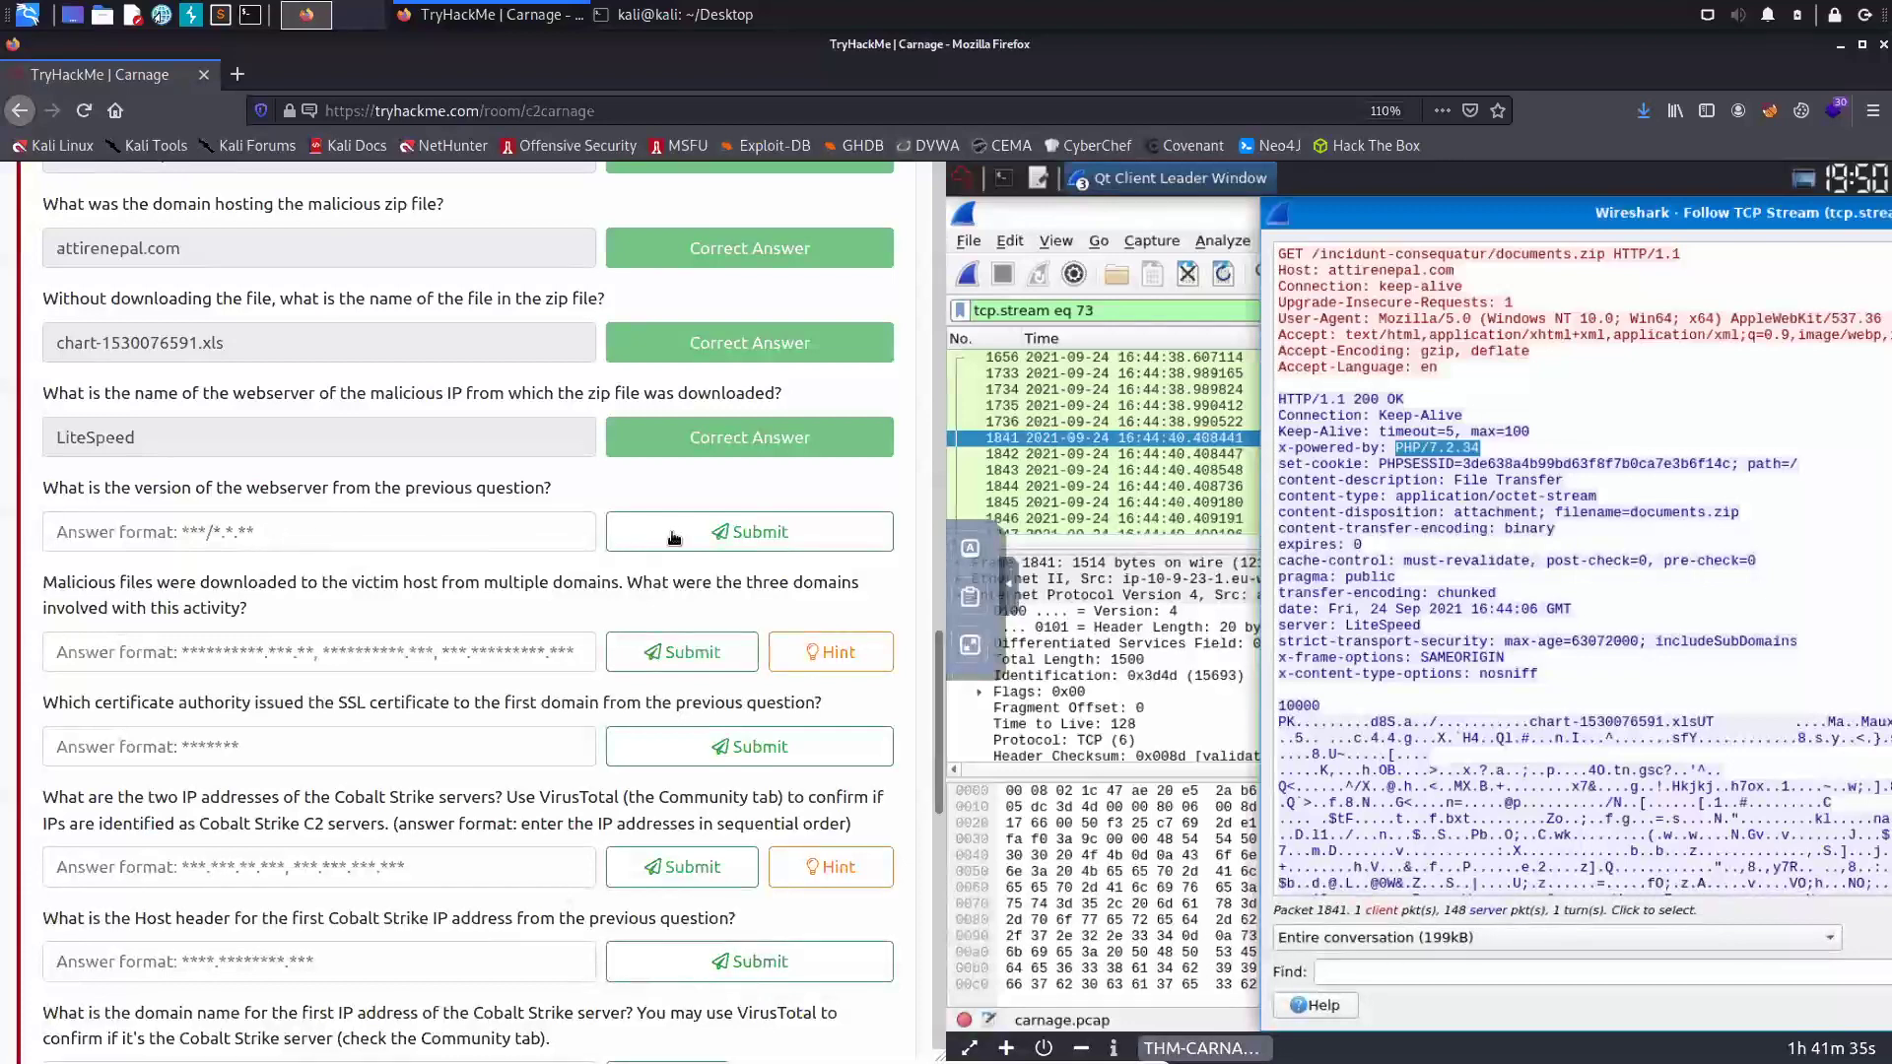
right_click(1414, 450)
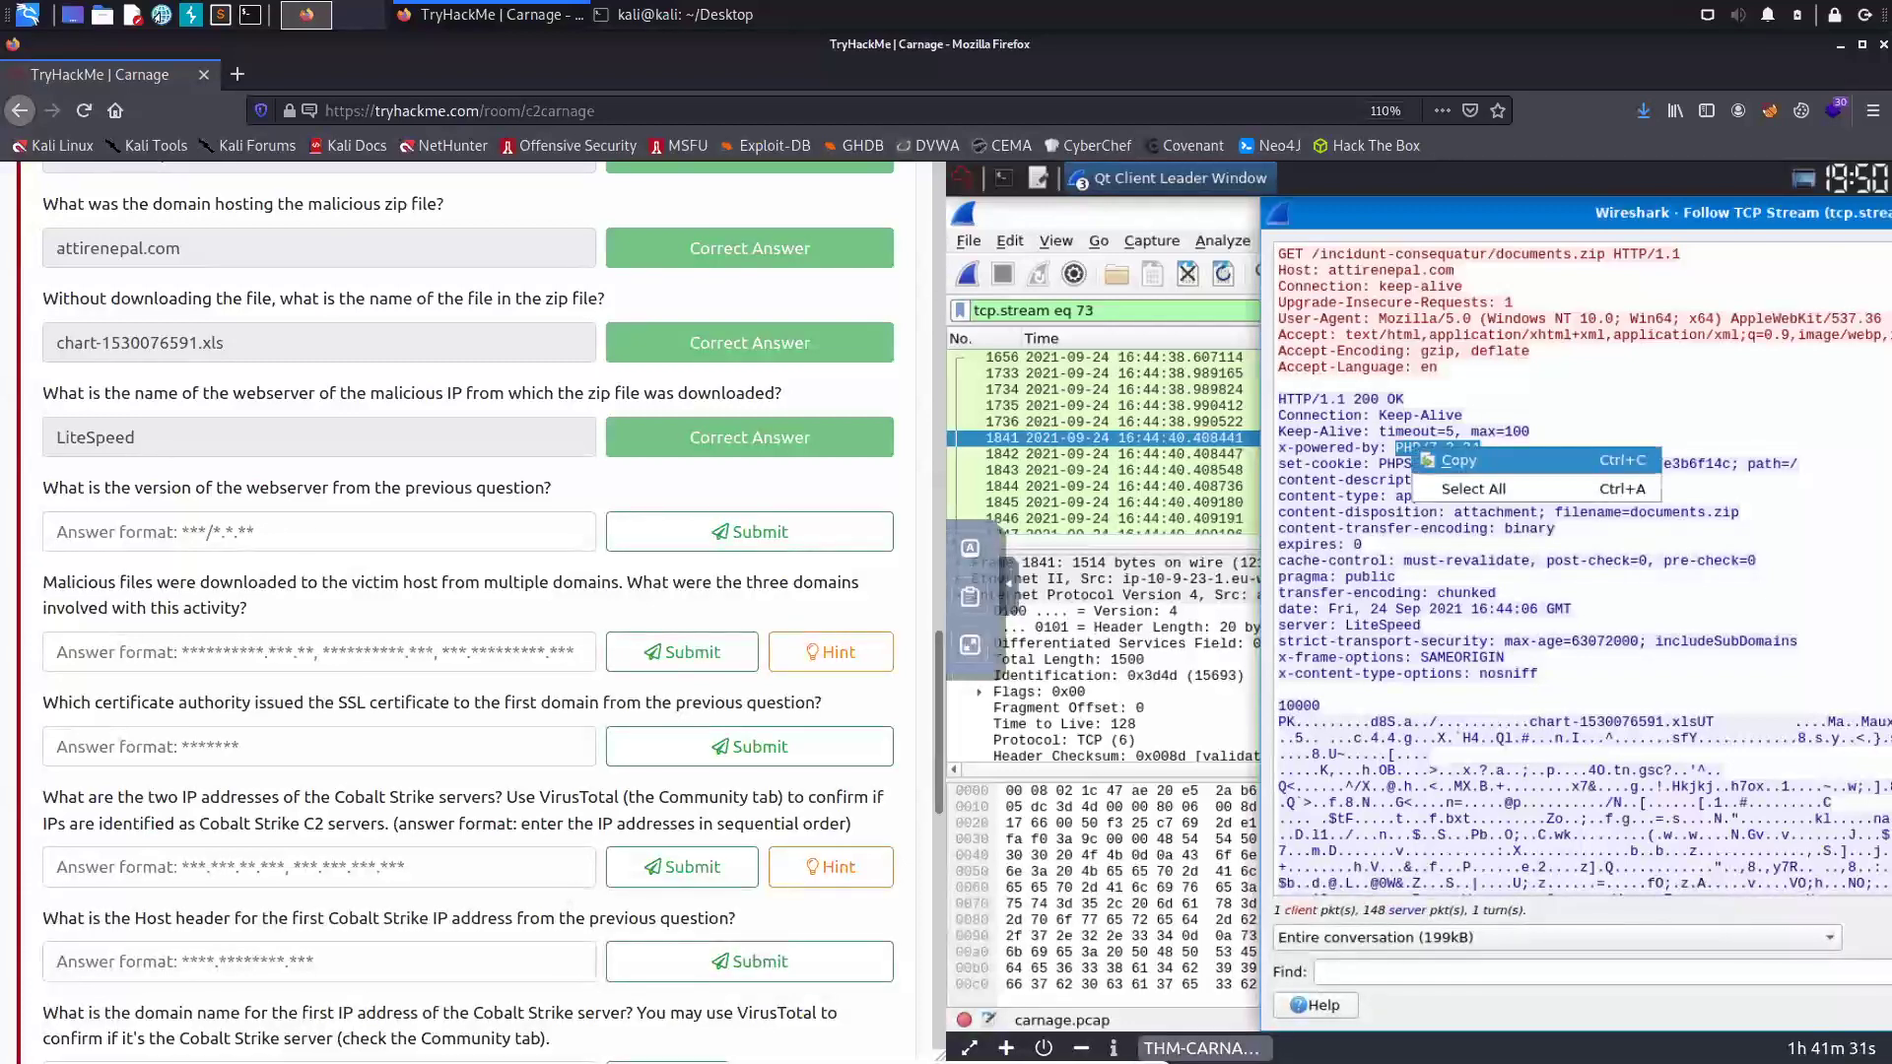
click(1449, 460)
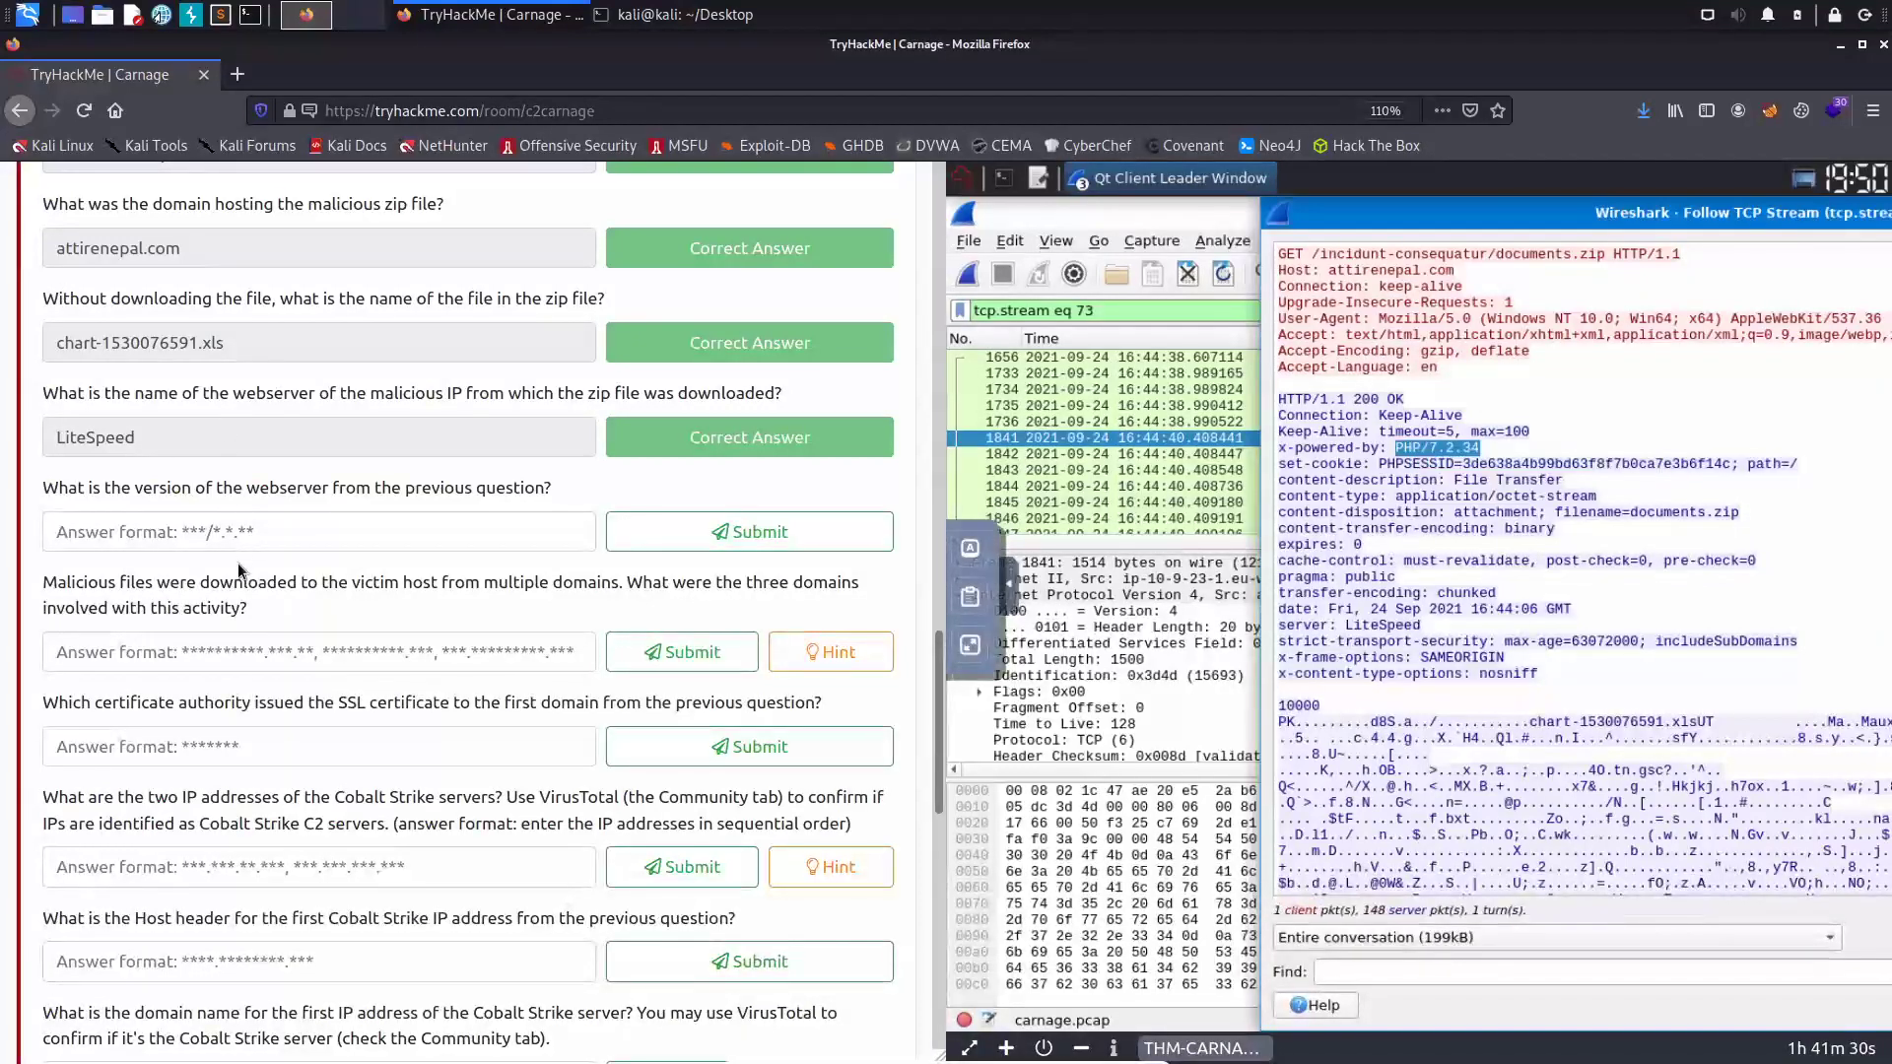
click(282, 537)
key(ctrl+v)
key(Return)
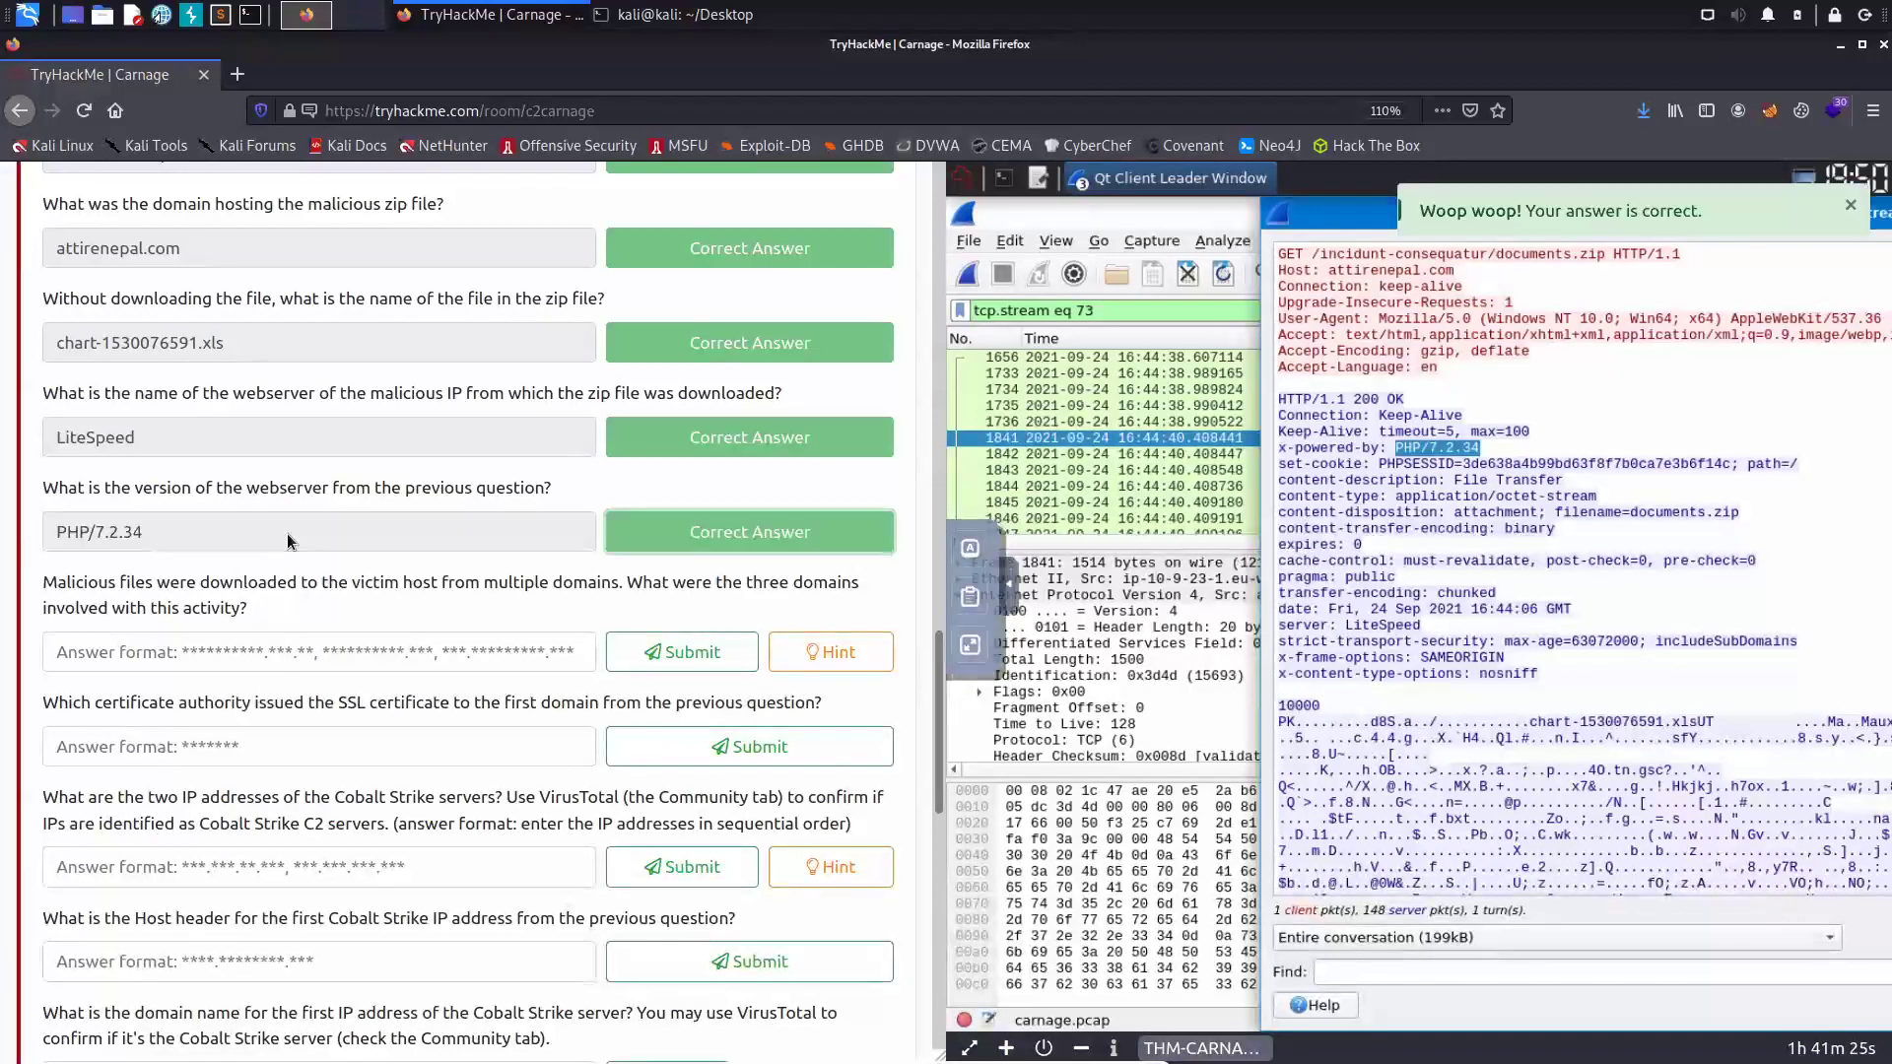
- Scroll to the next question and highlight the word 'downloaded' in it
scroll(306, 537, down, 1)
scroll(306, 525, down, 5)
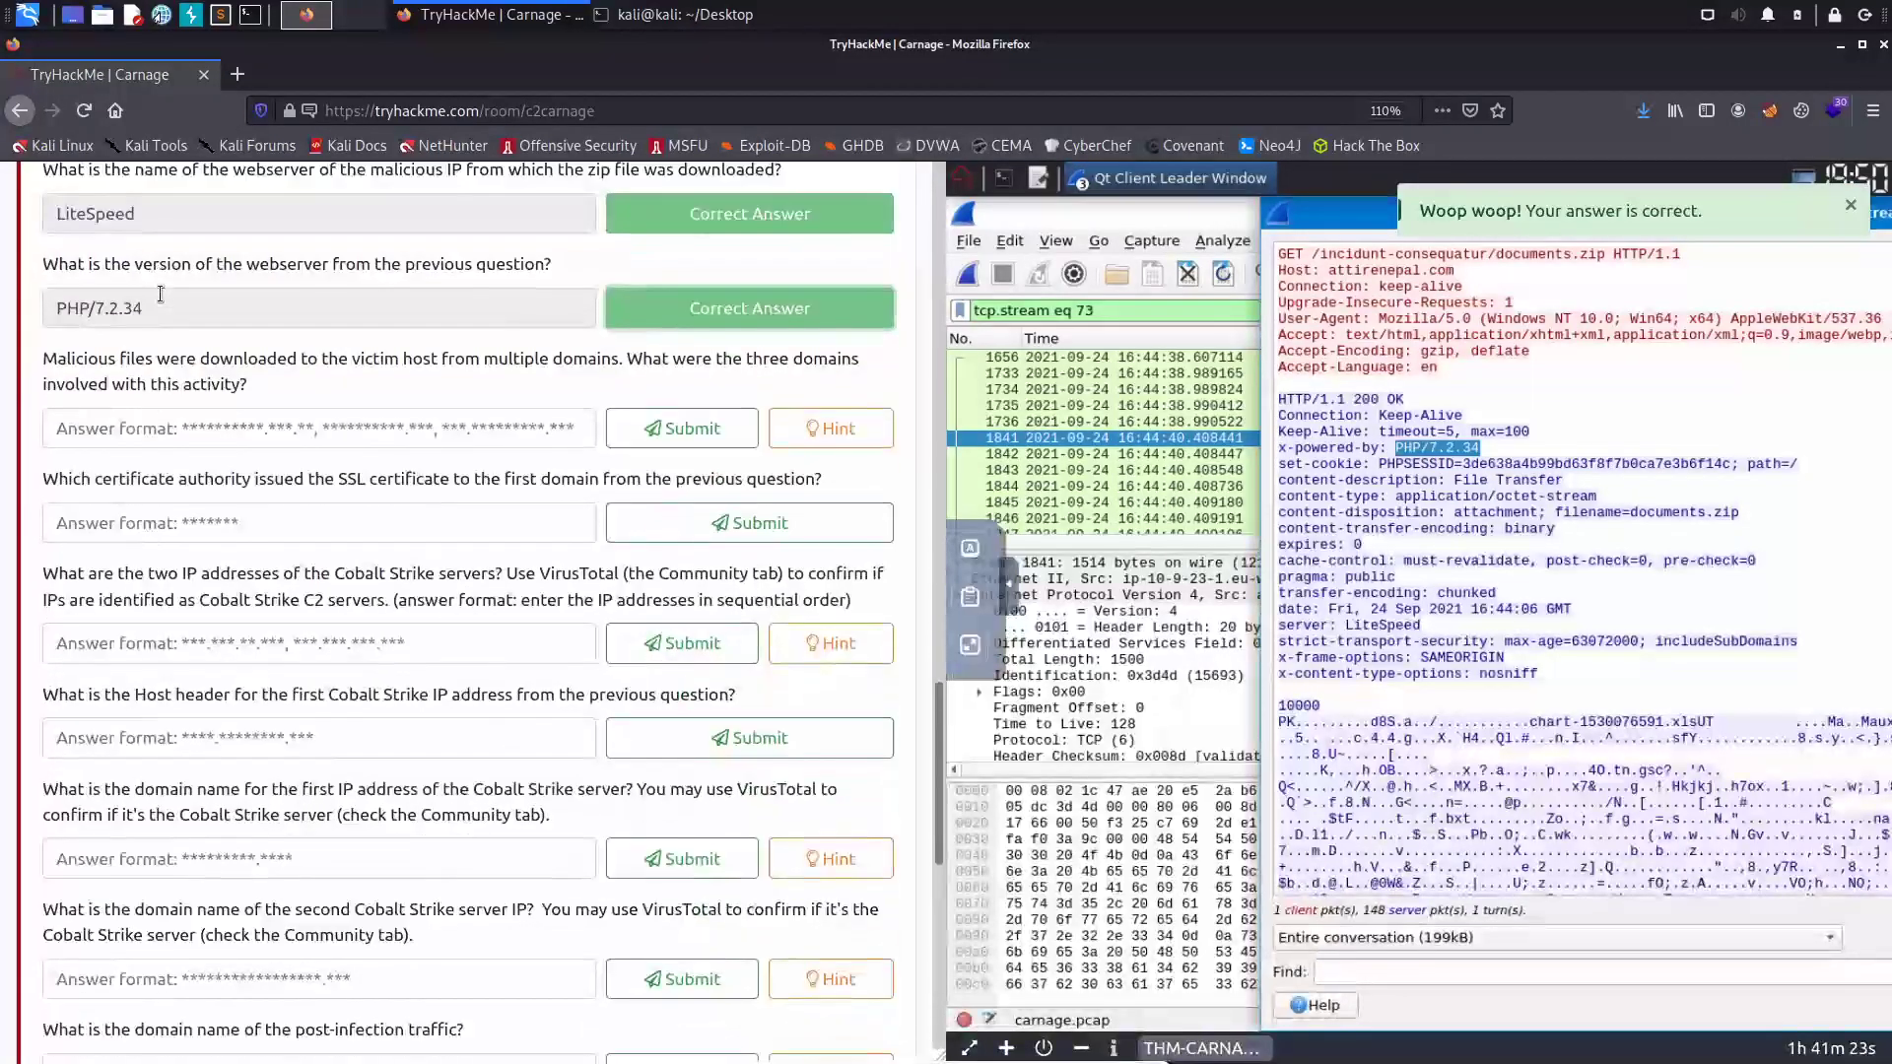
scroll(159, 294, down, 1)
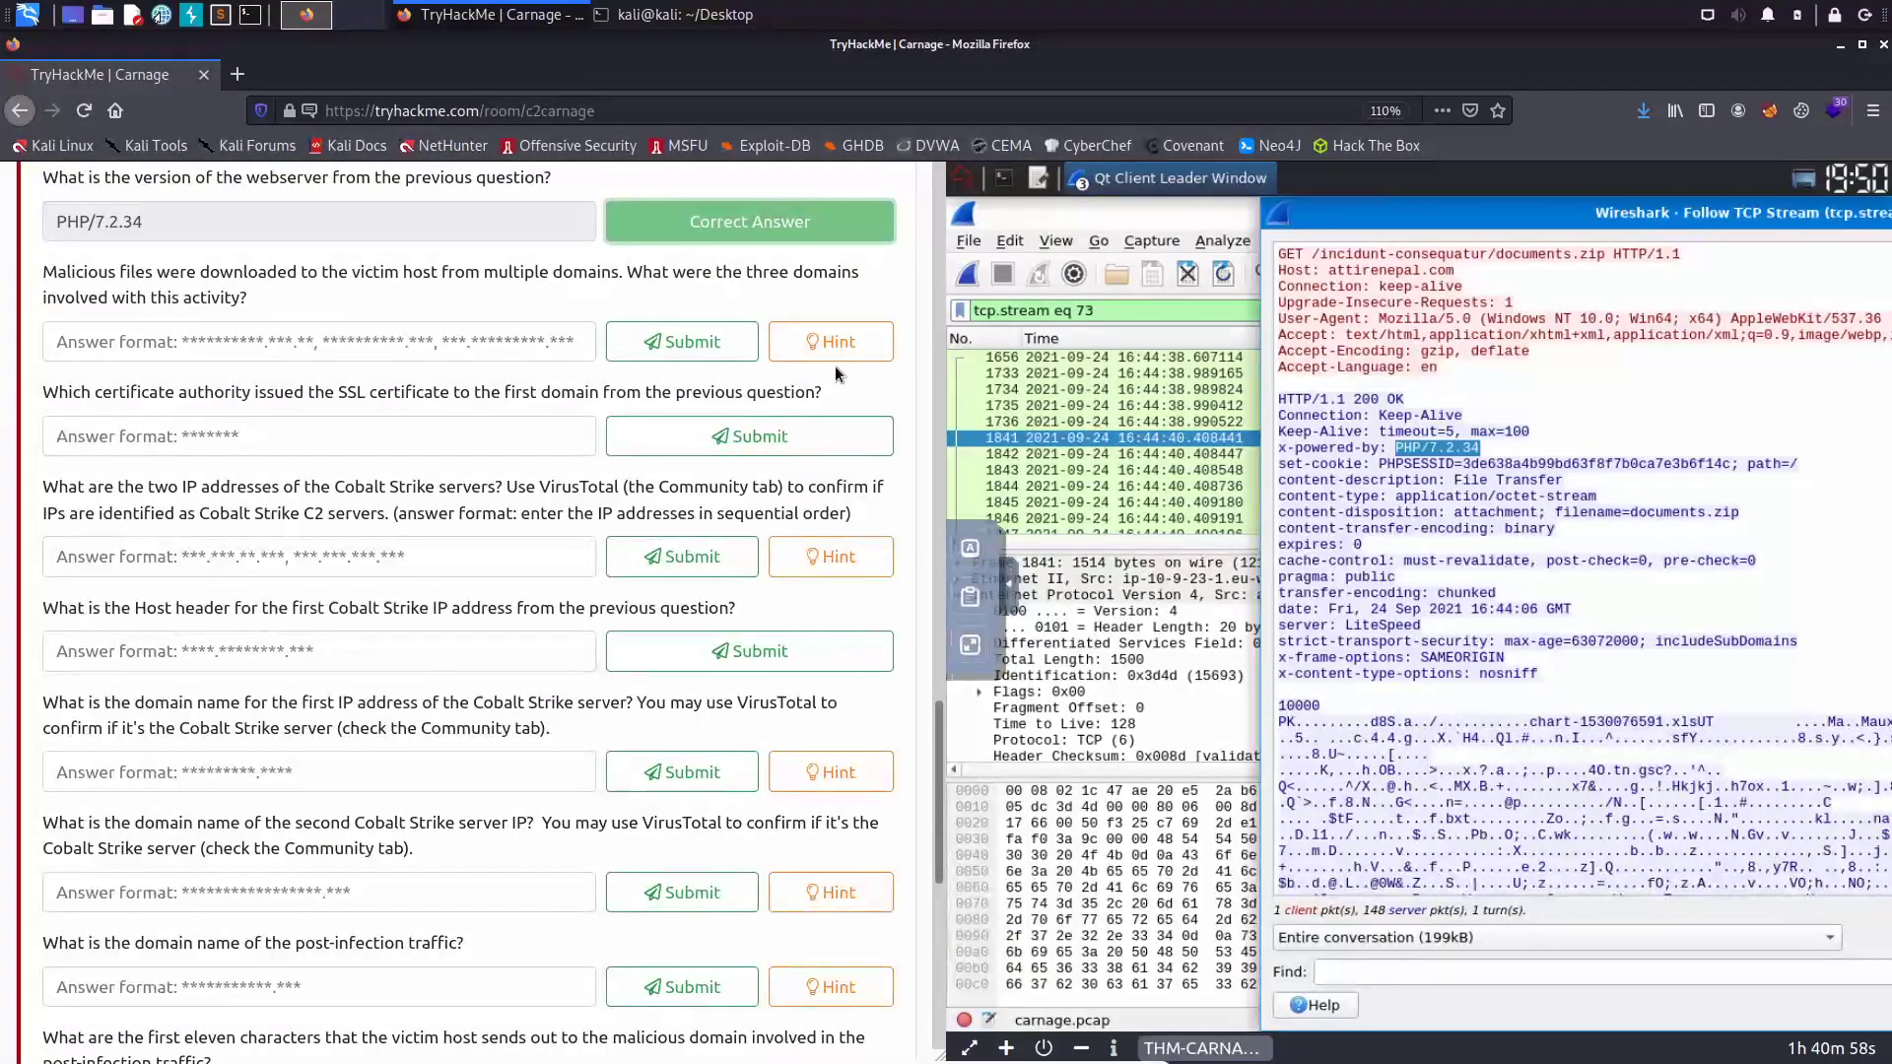
drag(209, 272, 247, 272)
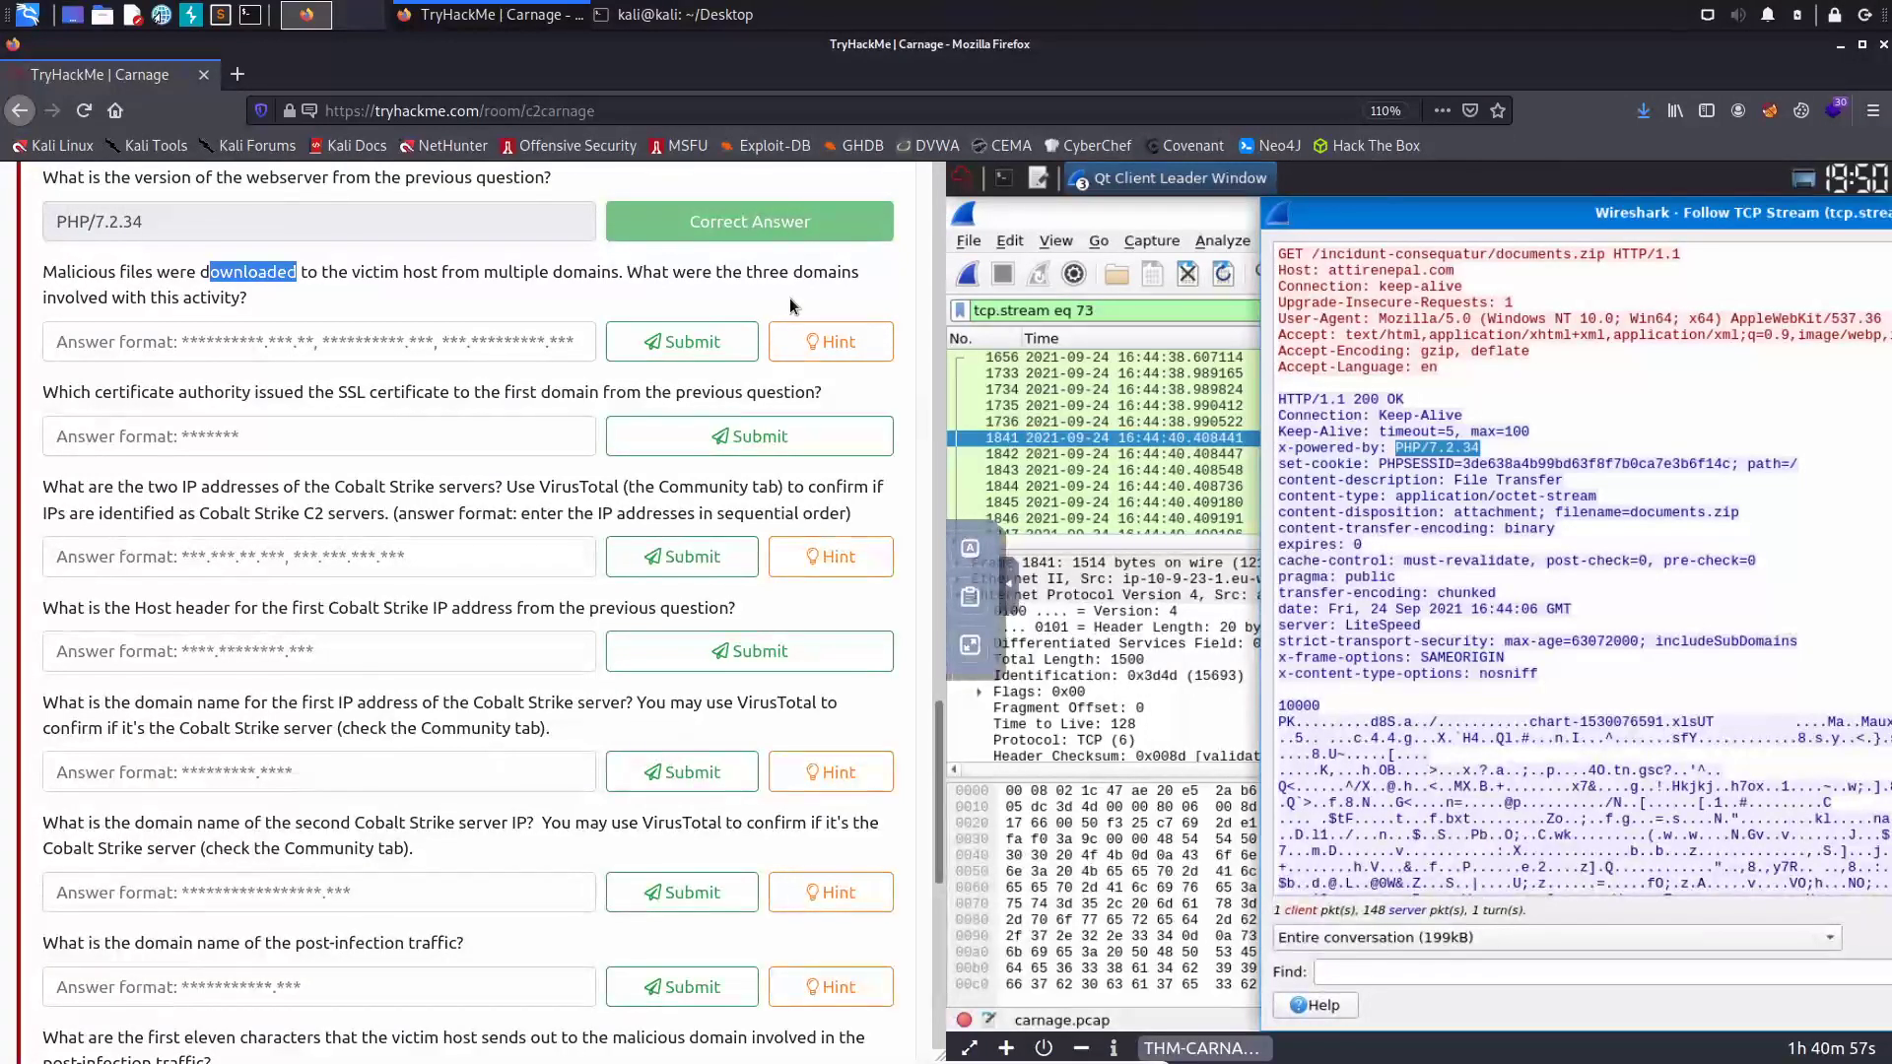
- View and then dismiss the hint for the three-domains question
click(831, 341)
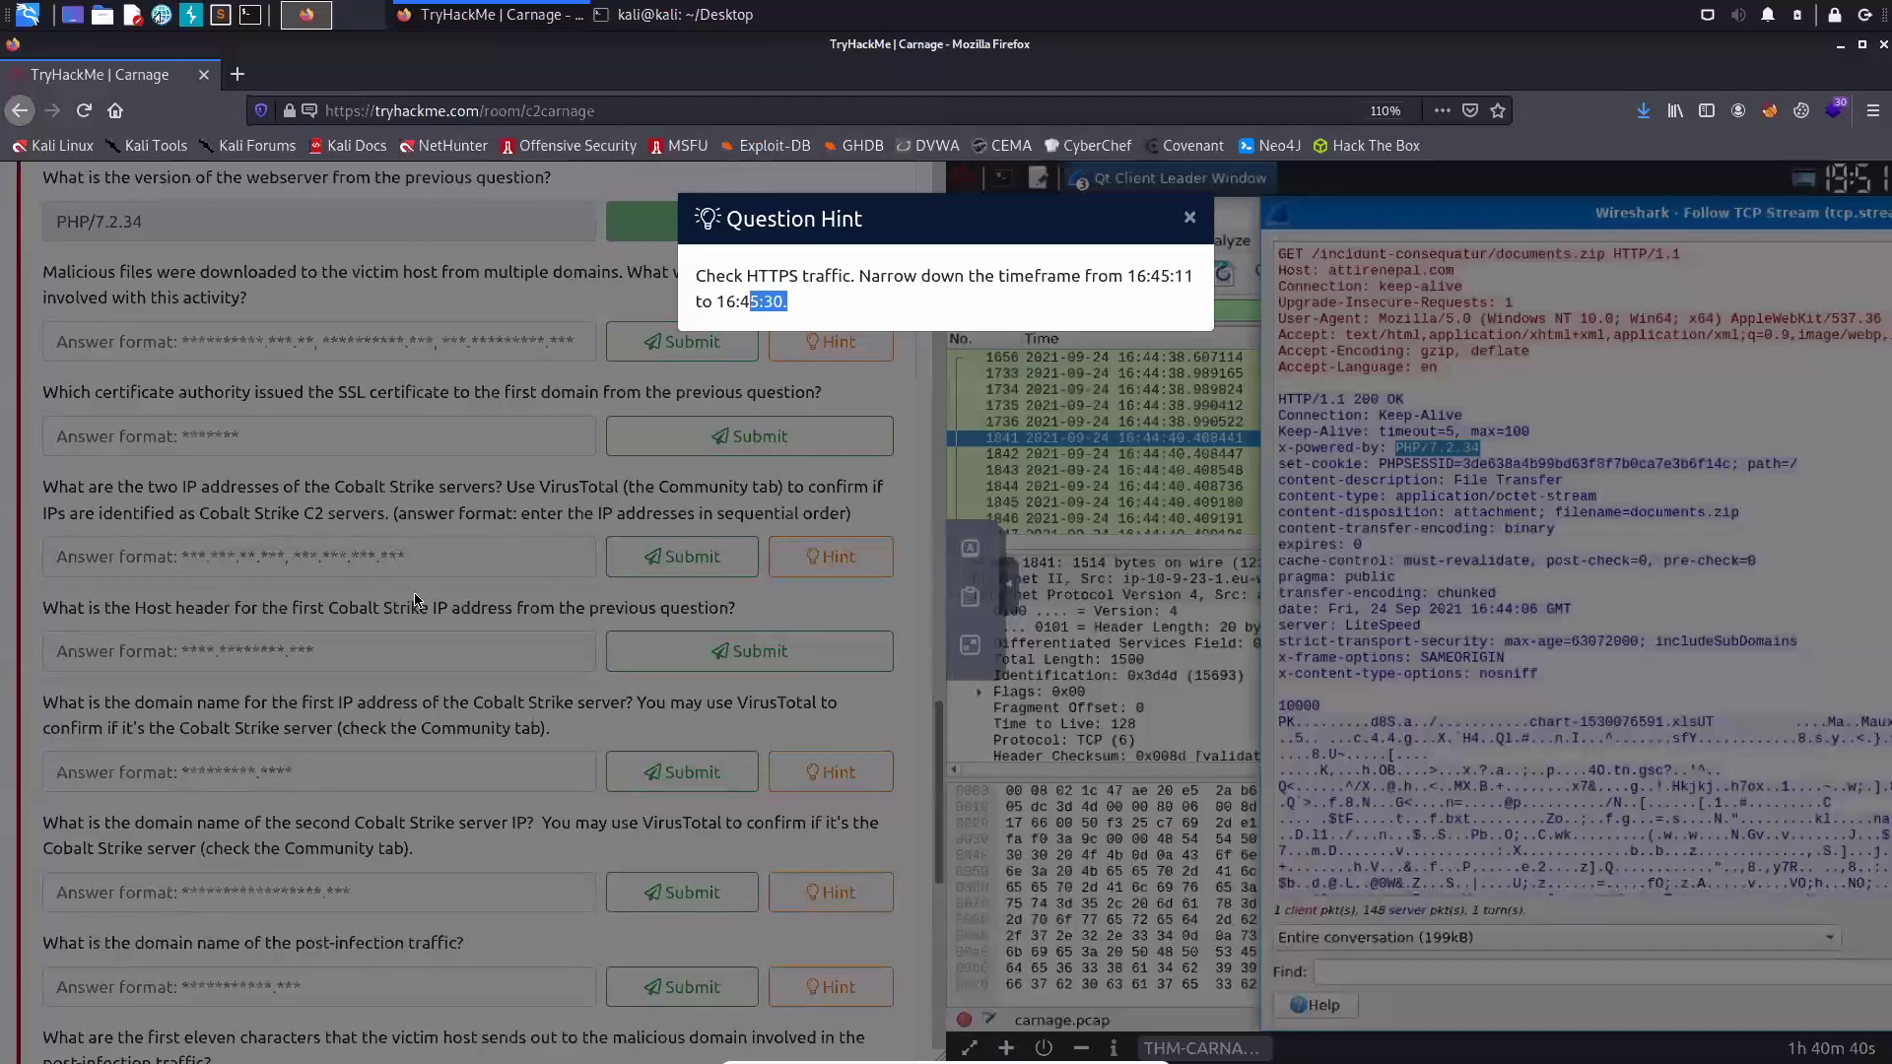
click(759, 624)
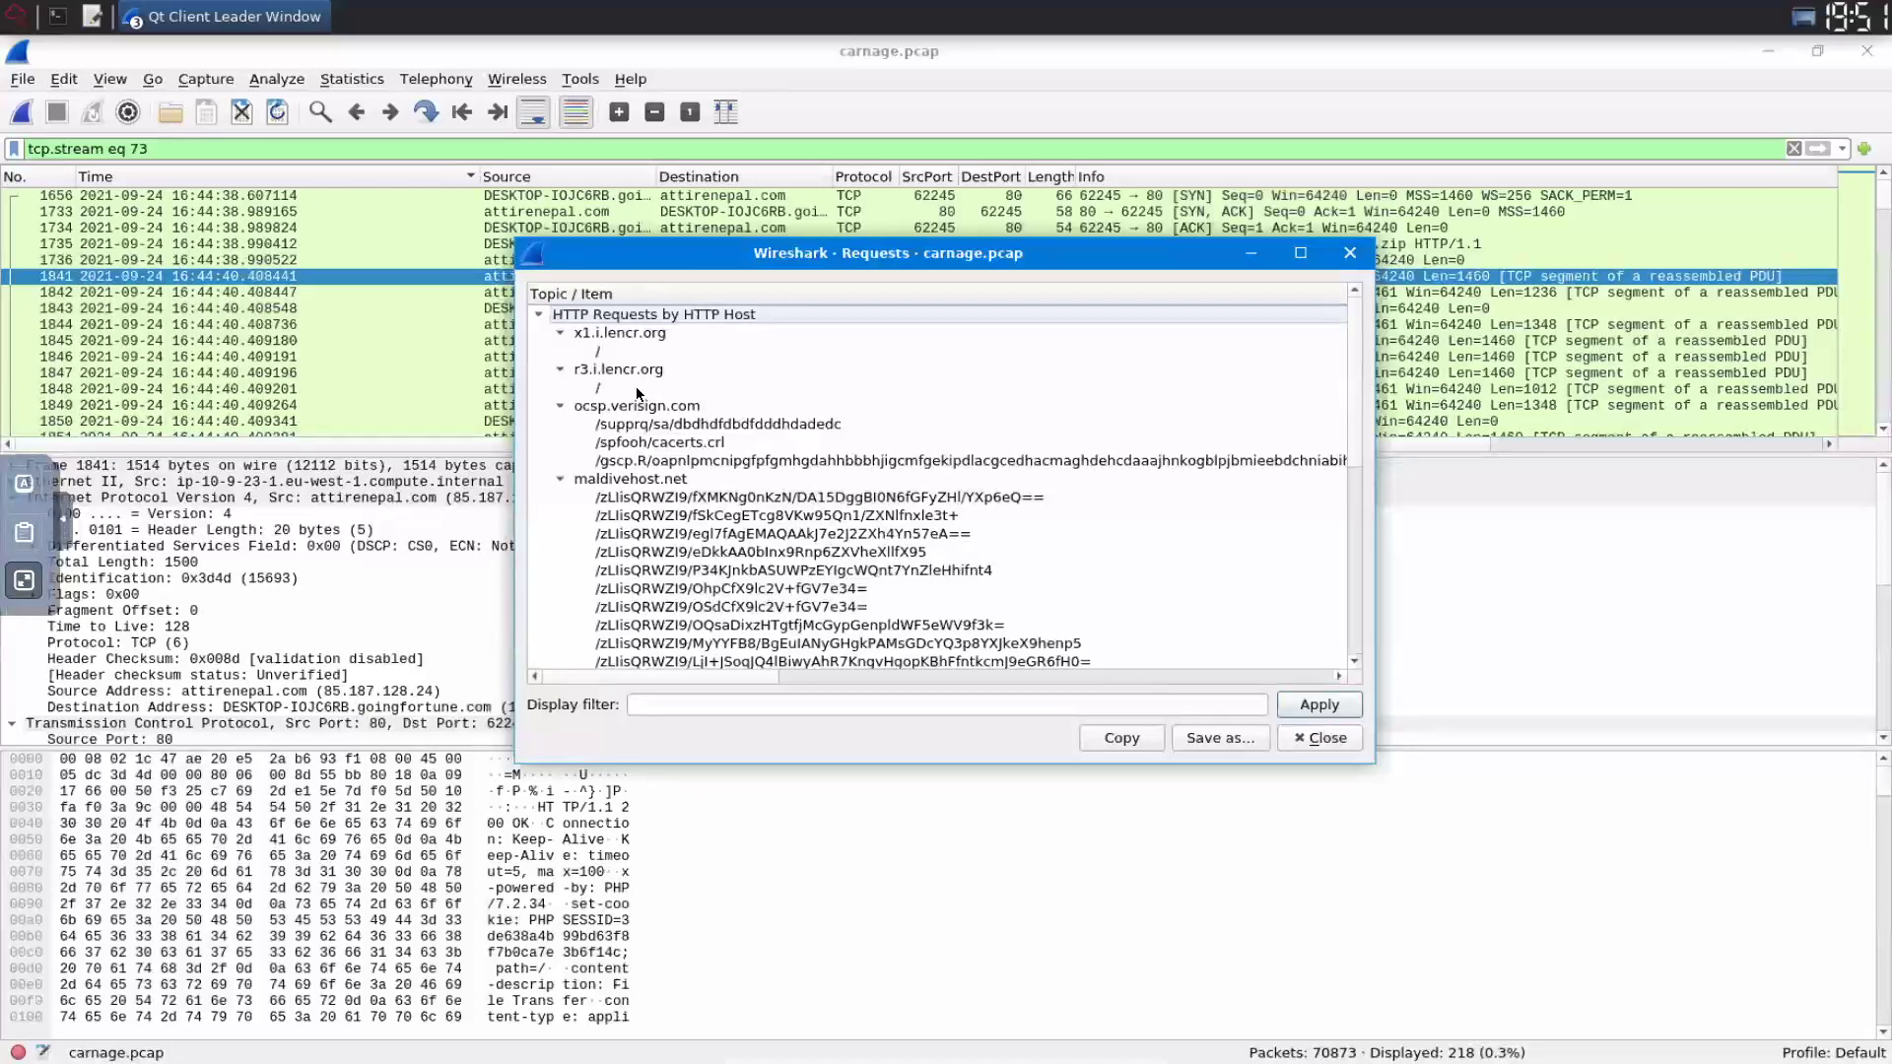
scroll(636, 389, down, 4)
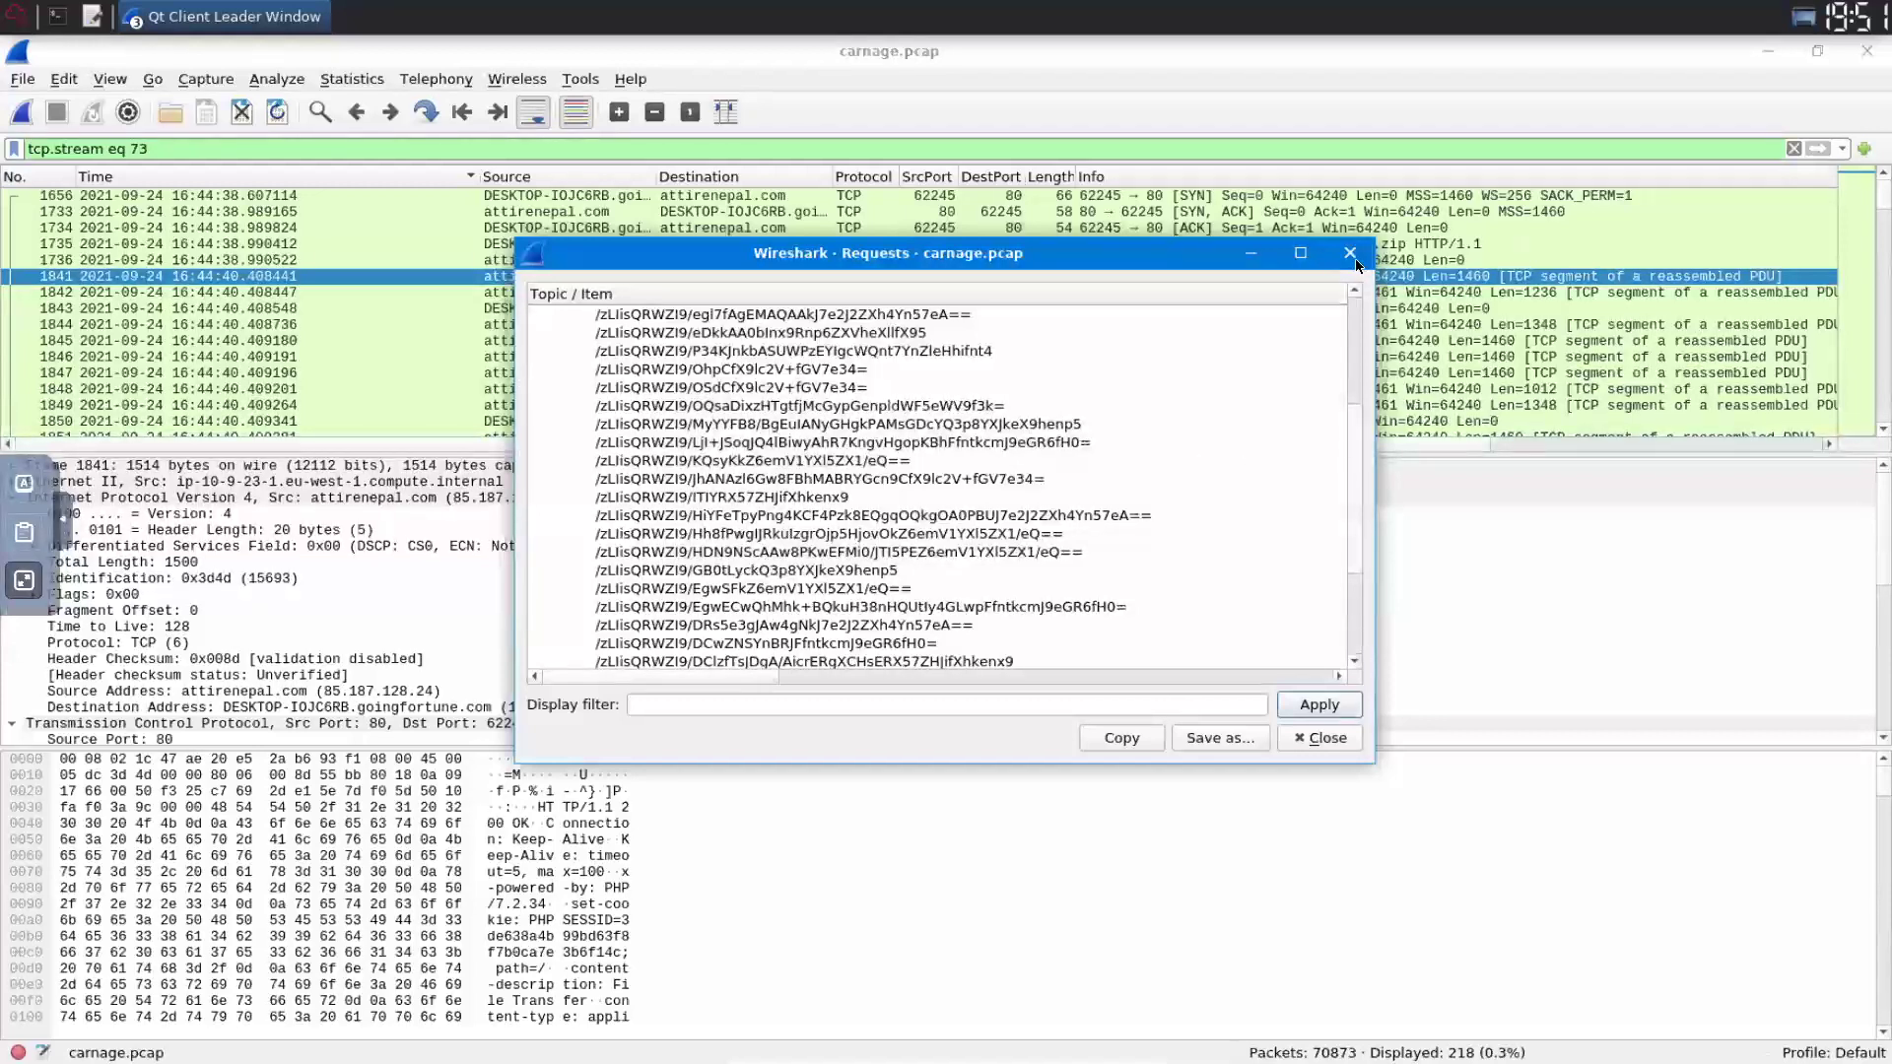
drag(1356, 473, 1356, 264)
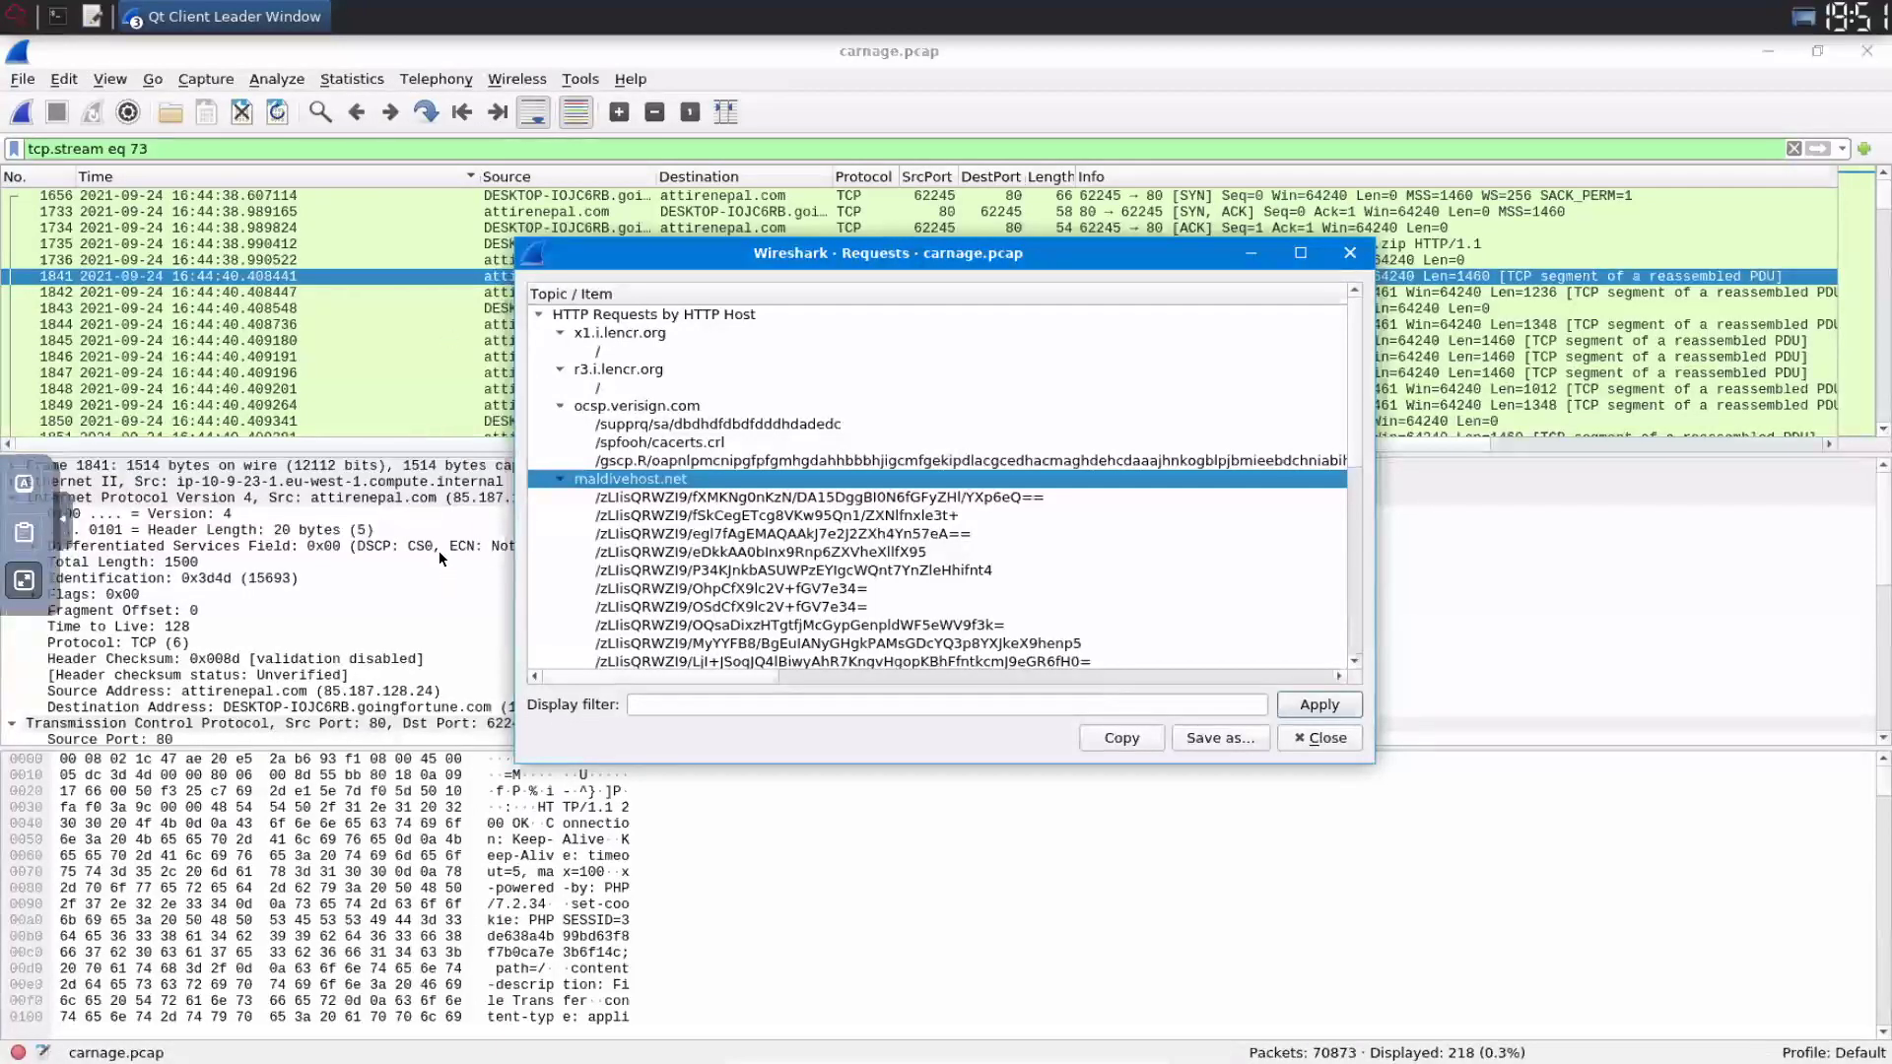
key(r)
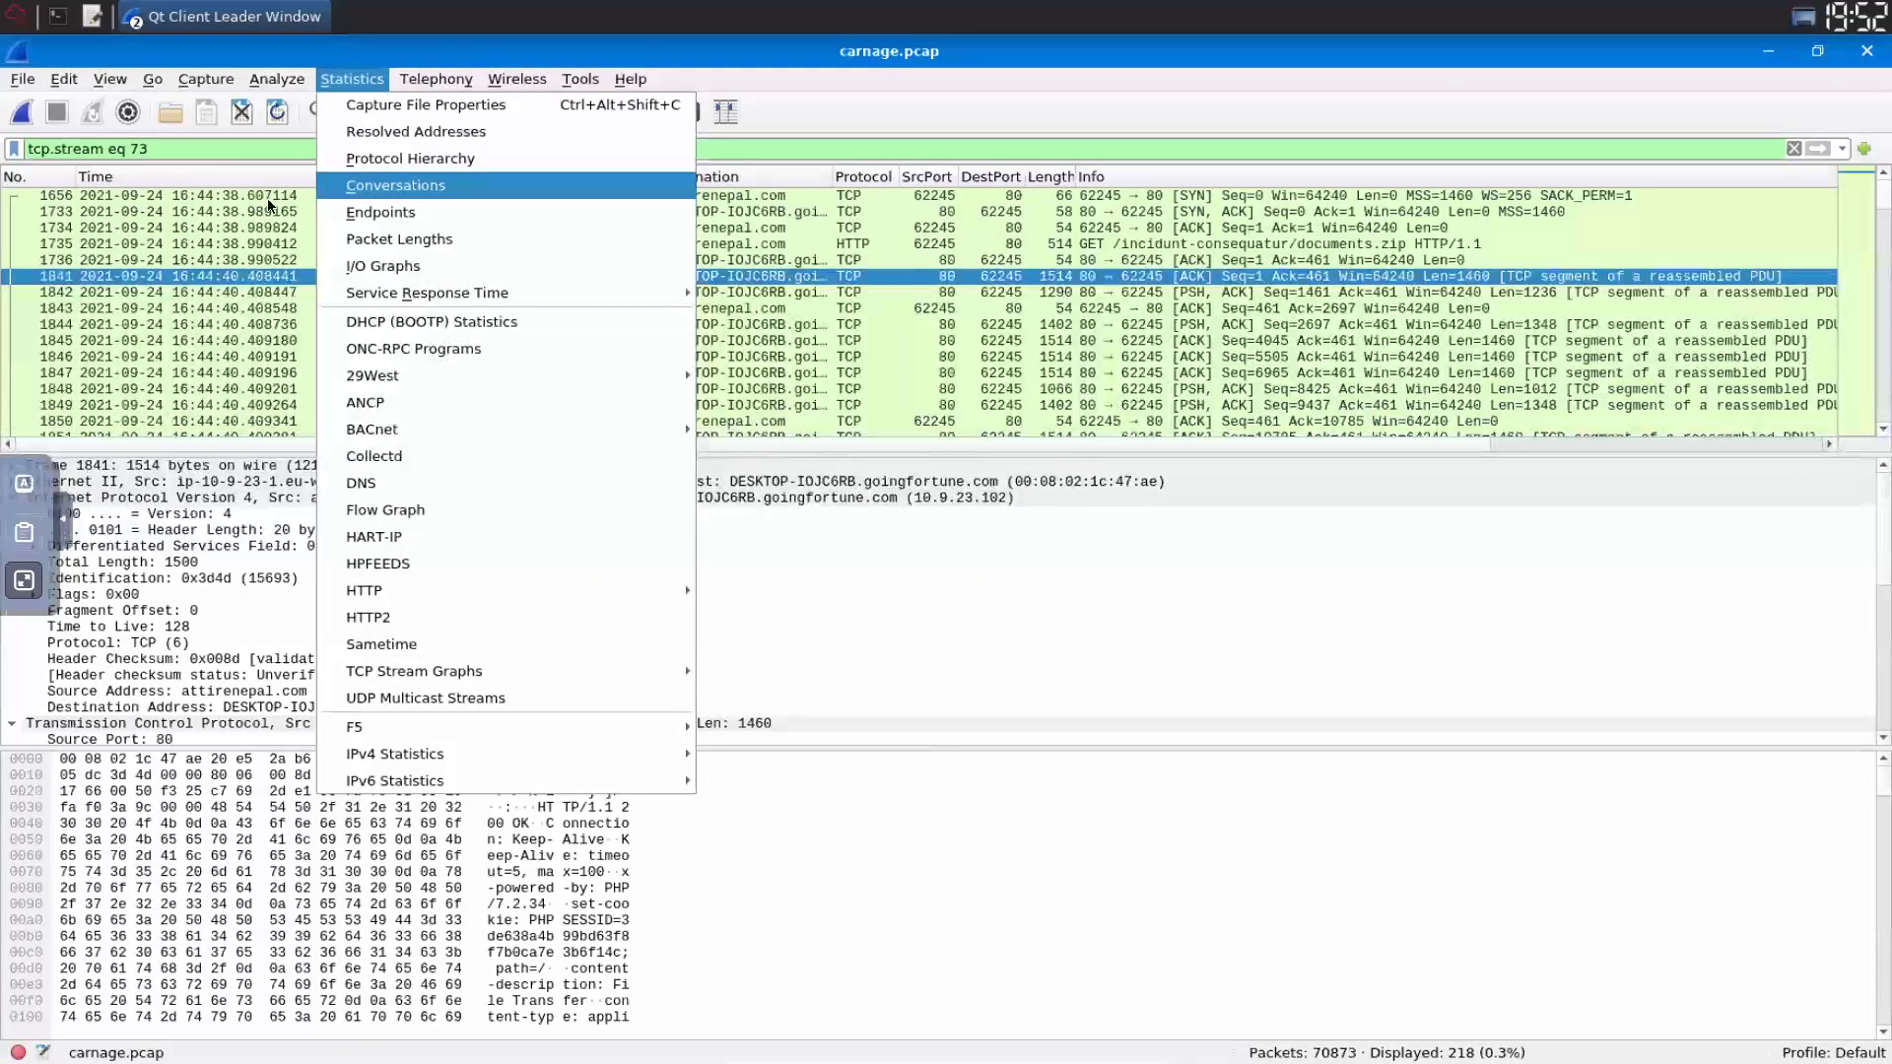
- In Conversations statistics, select the 10.9.23.102 ↔ 104.83.84.137:443 TCP conversation
click(445, 207)
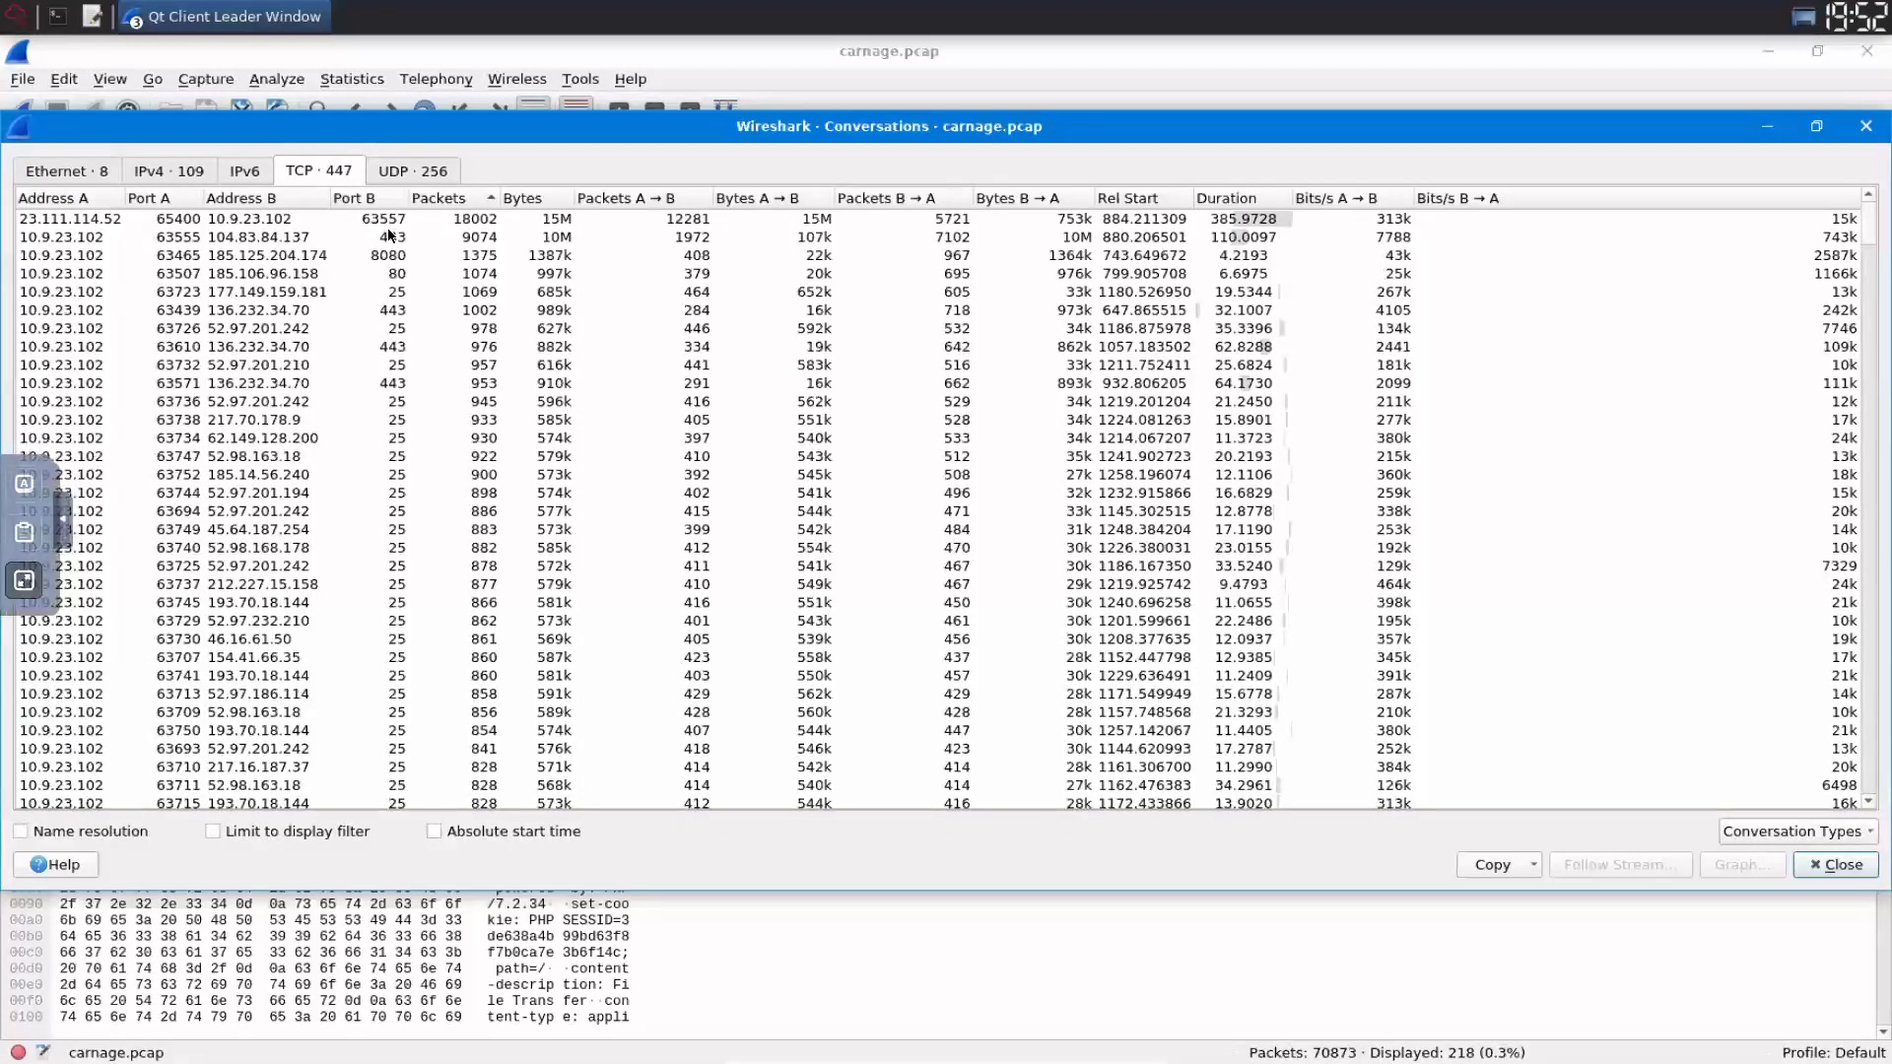
click(379, 234)
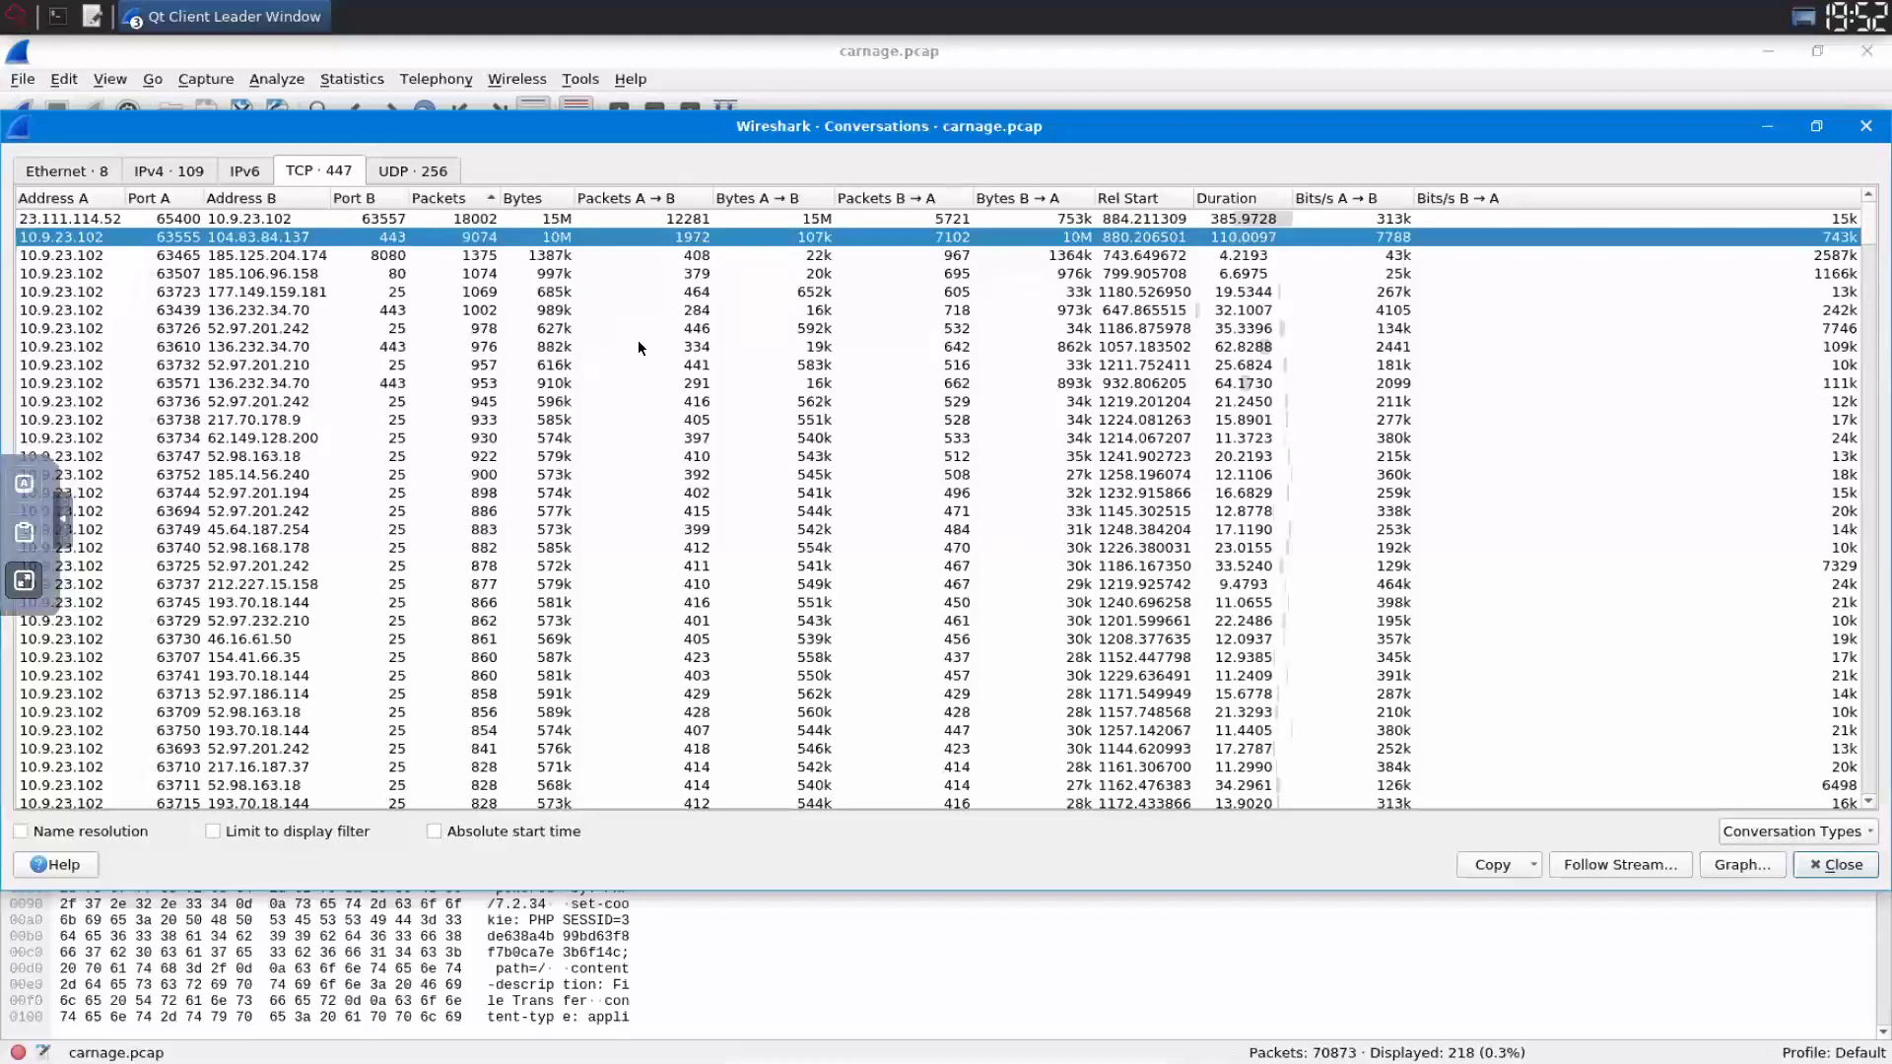
click(708, 346)
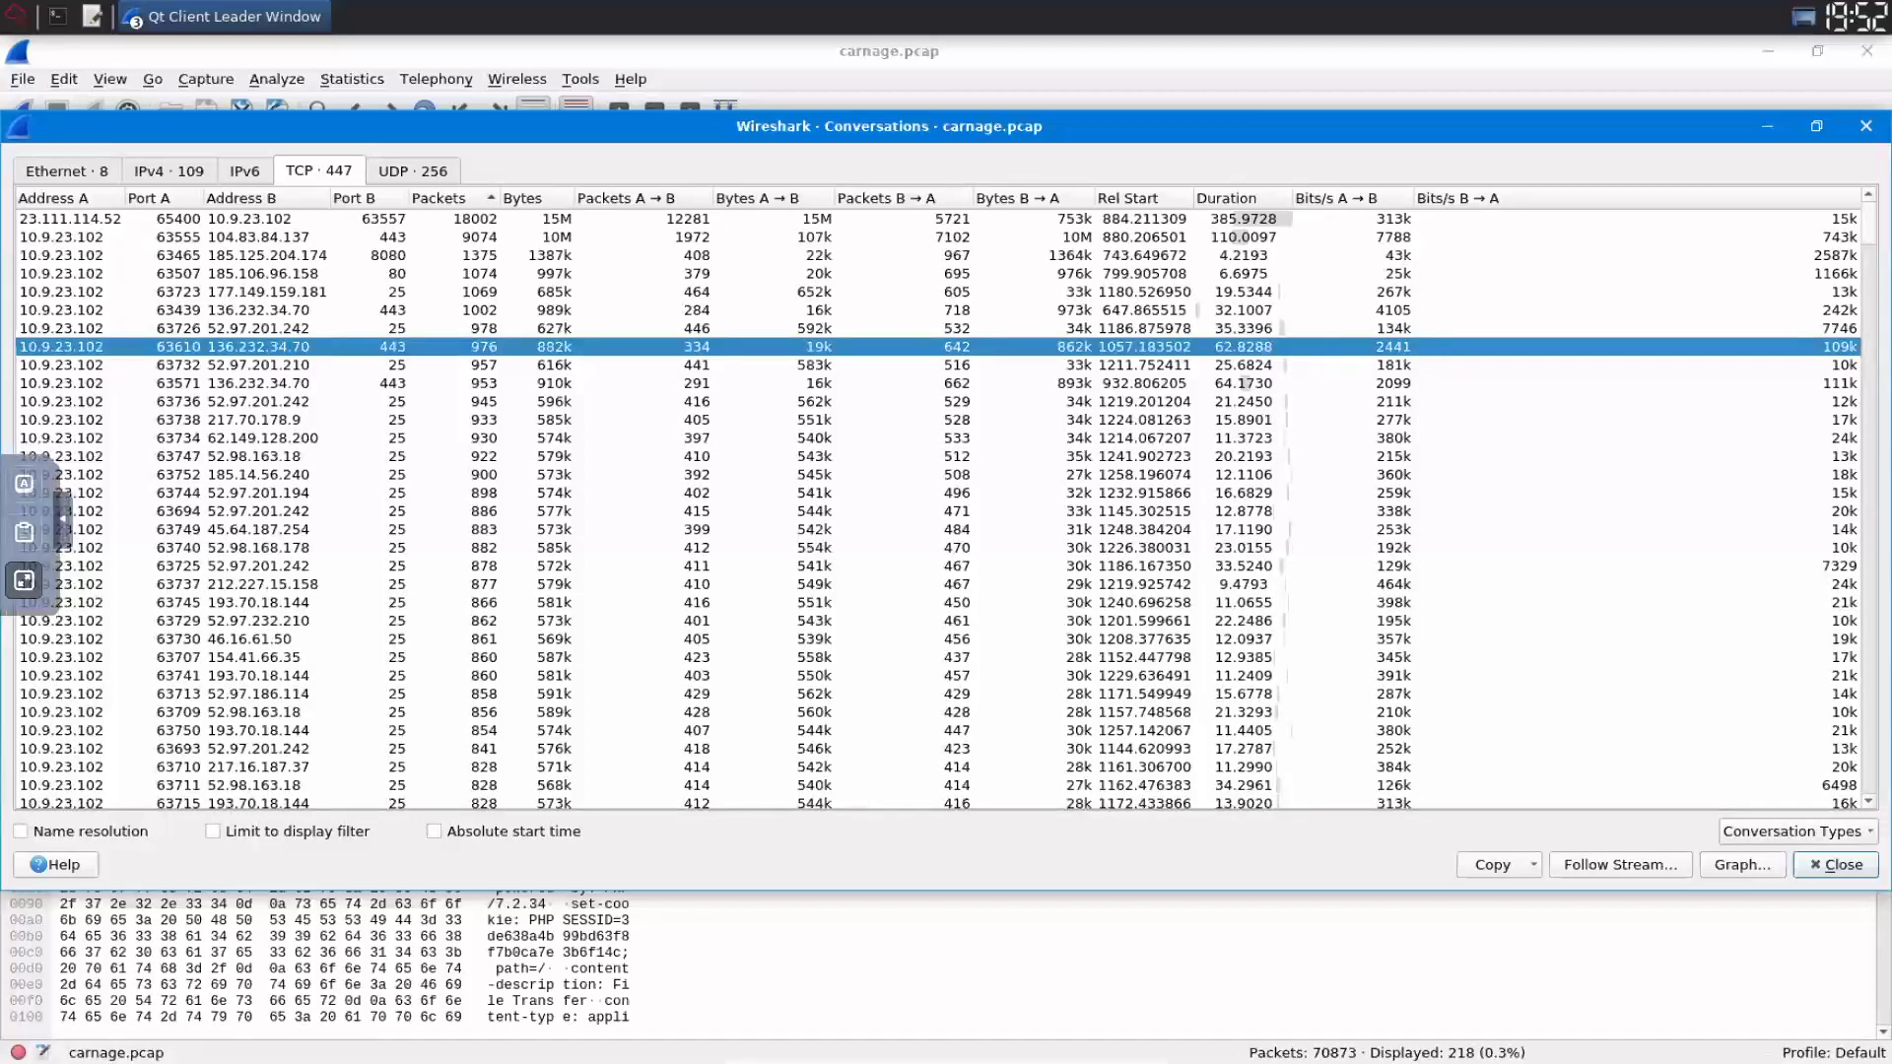
click(708, 238)
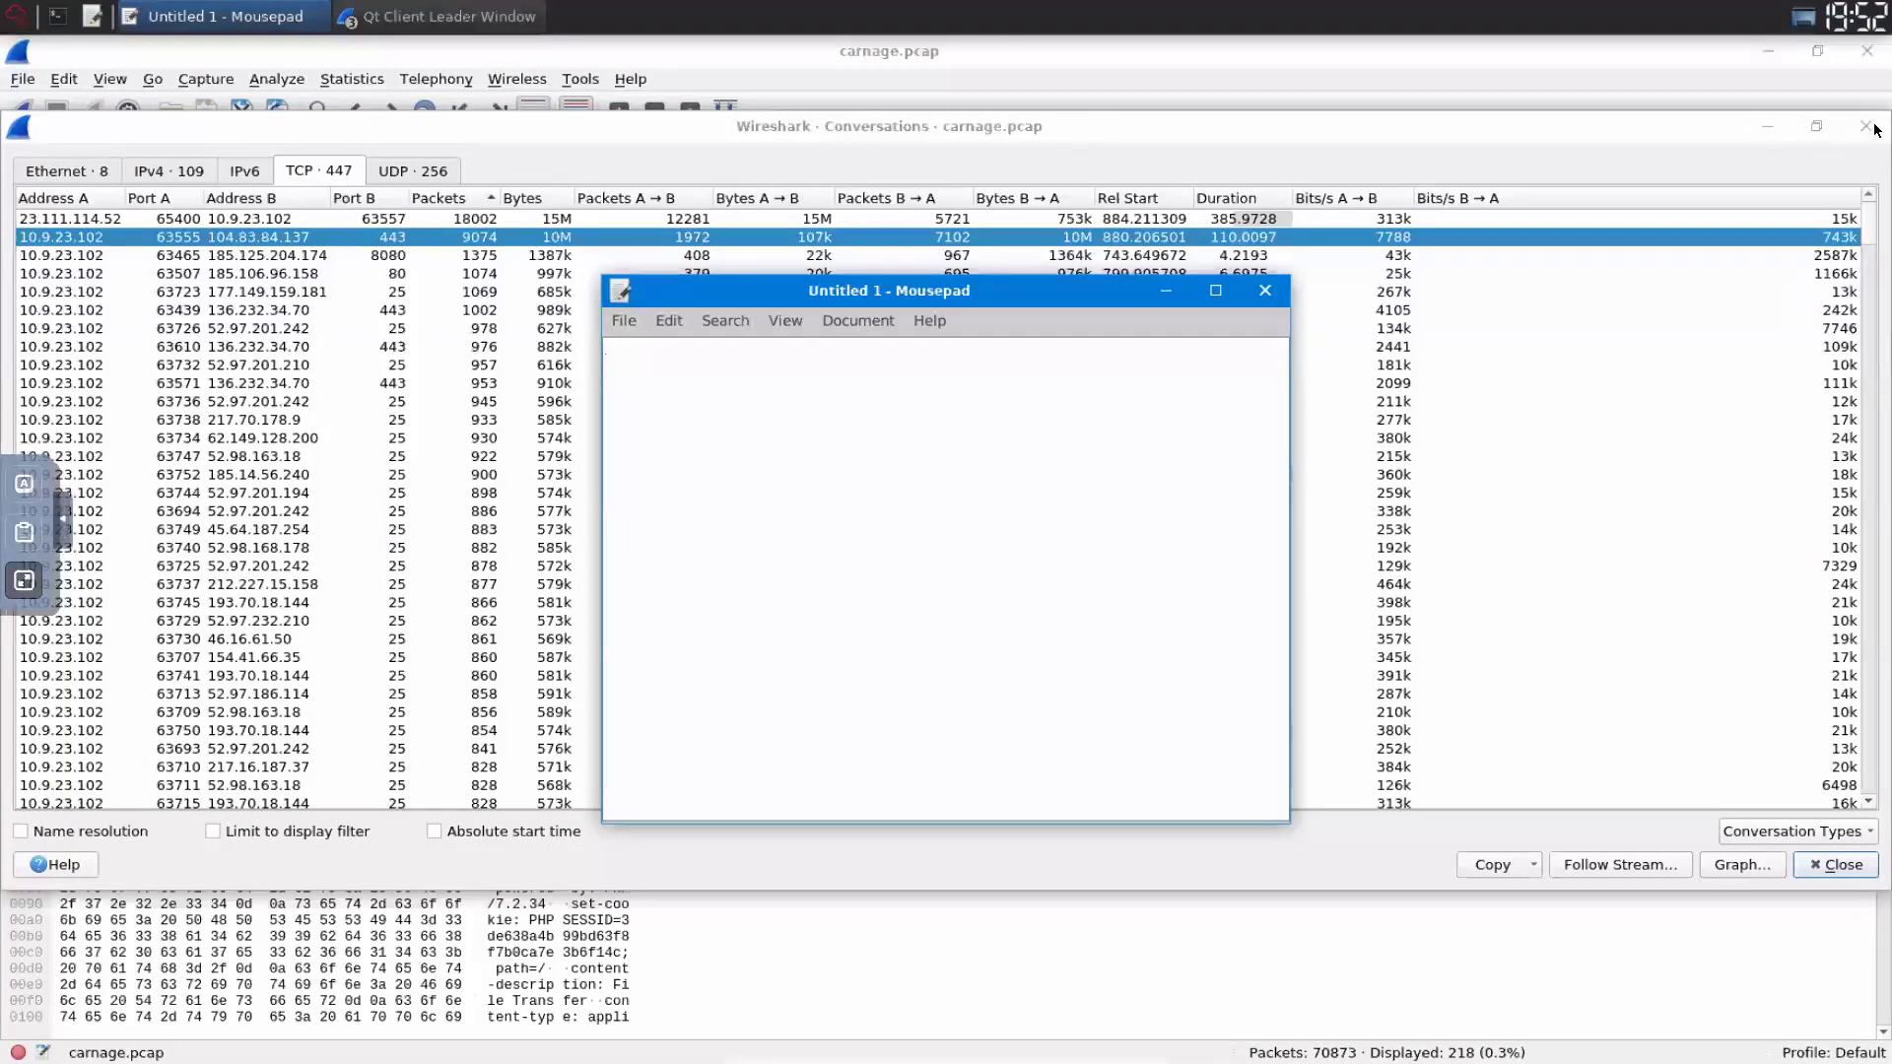
- Note 104.83.84.137 in Mousepad, close Conversations, and start filtering on ip.addr == 104.83.84.137
text(104.83.84.137)
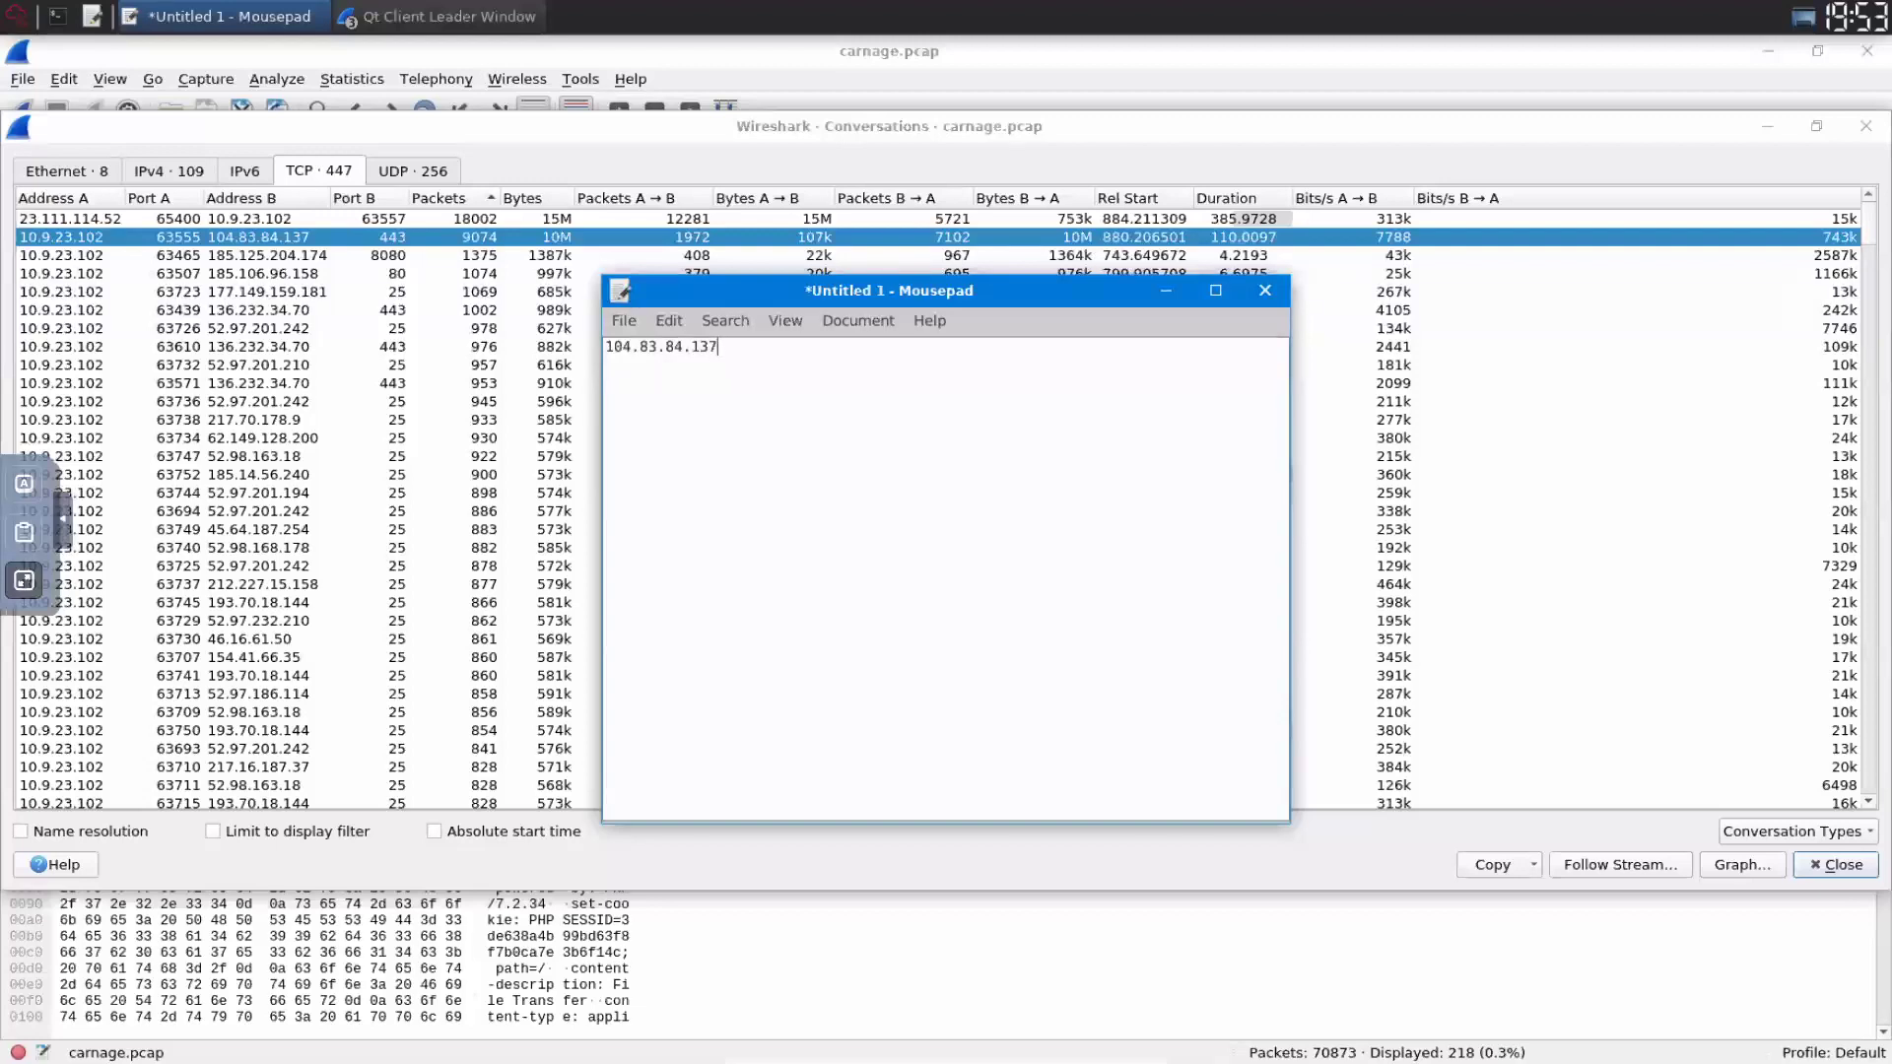
click(1836, 866)
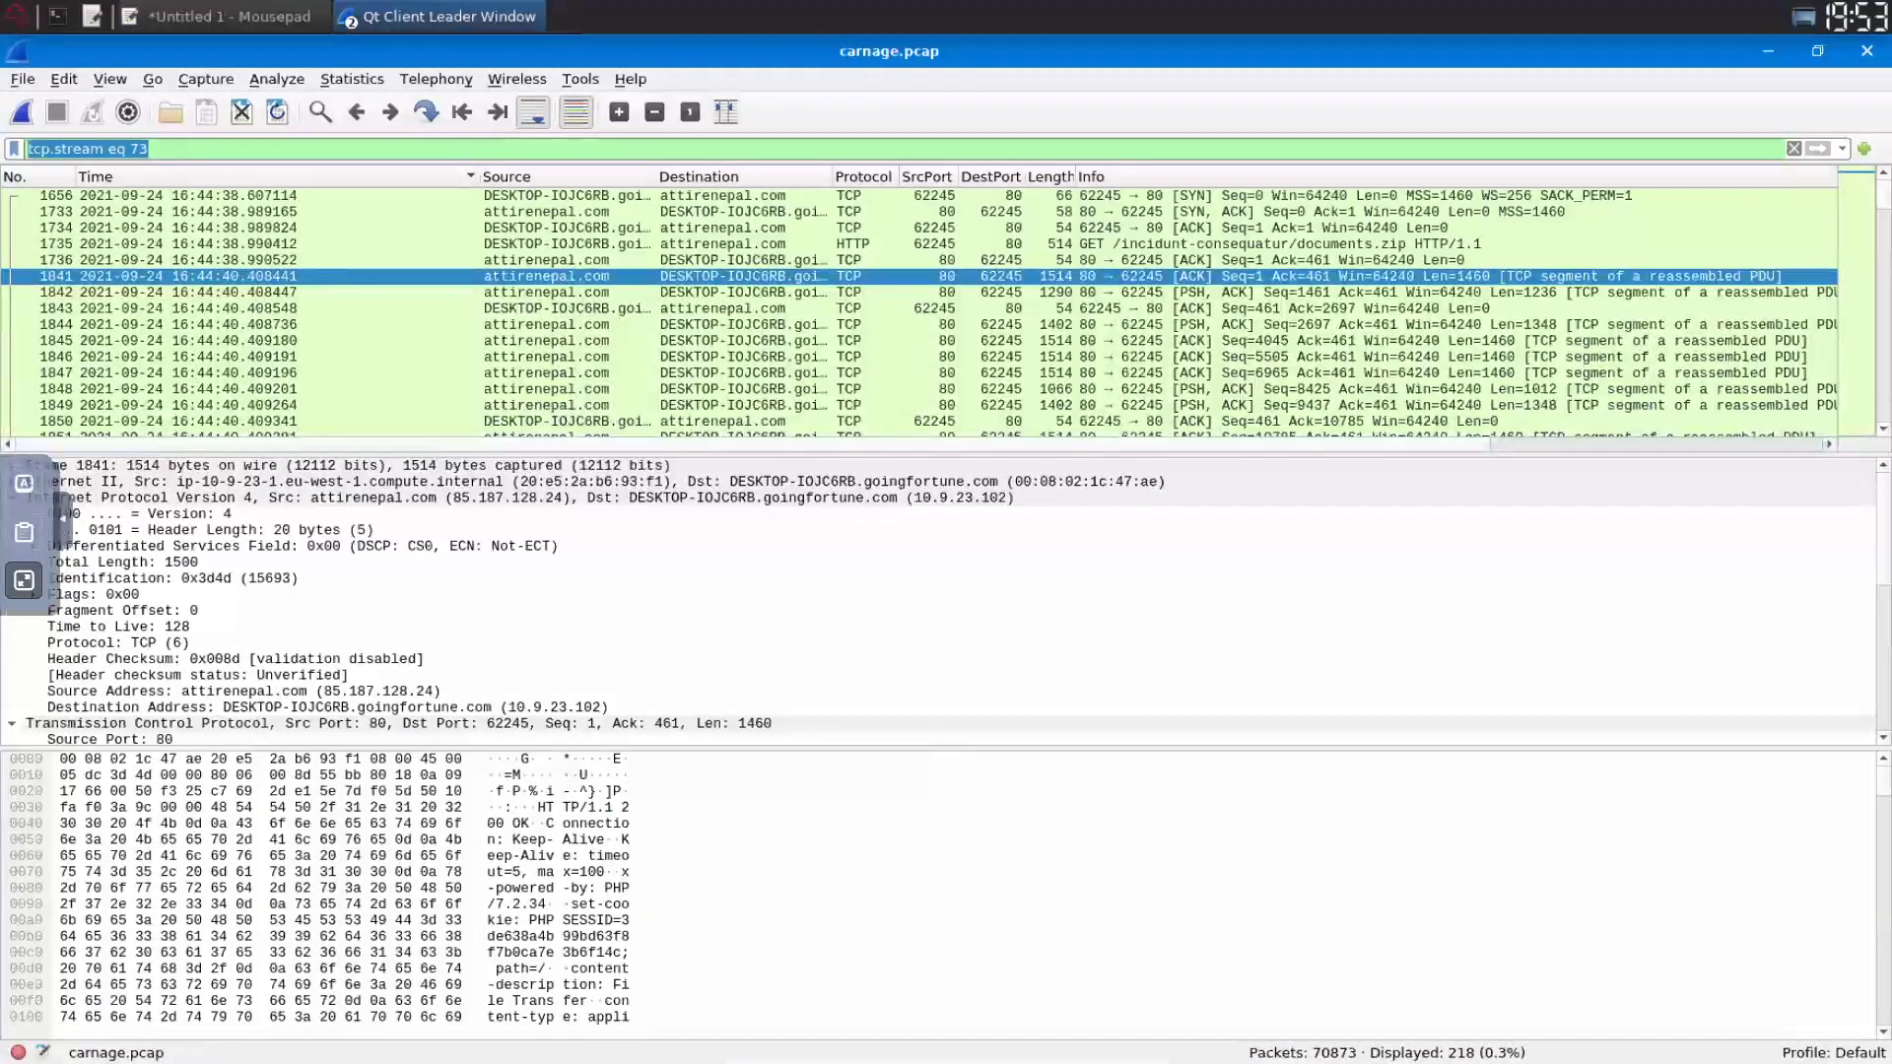
text(ip.)
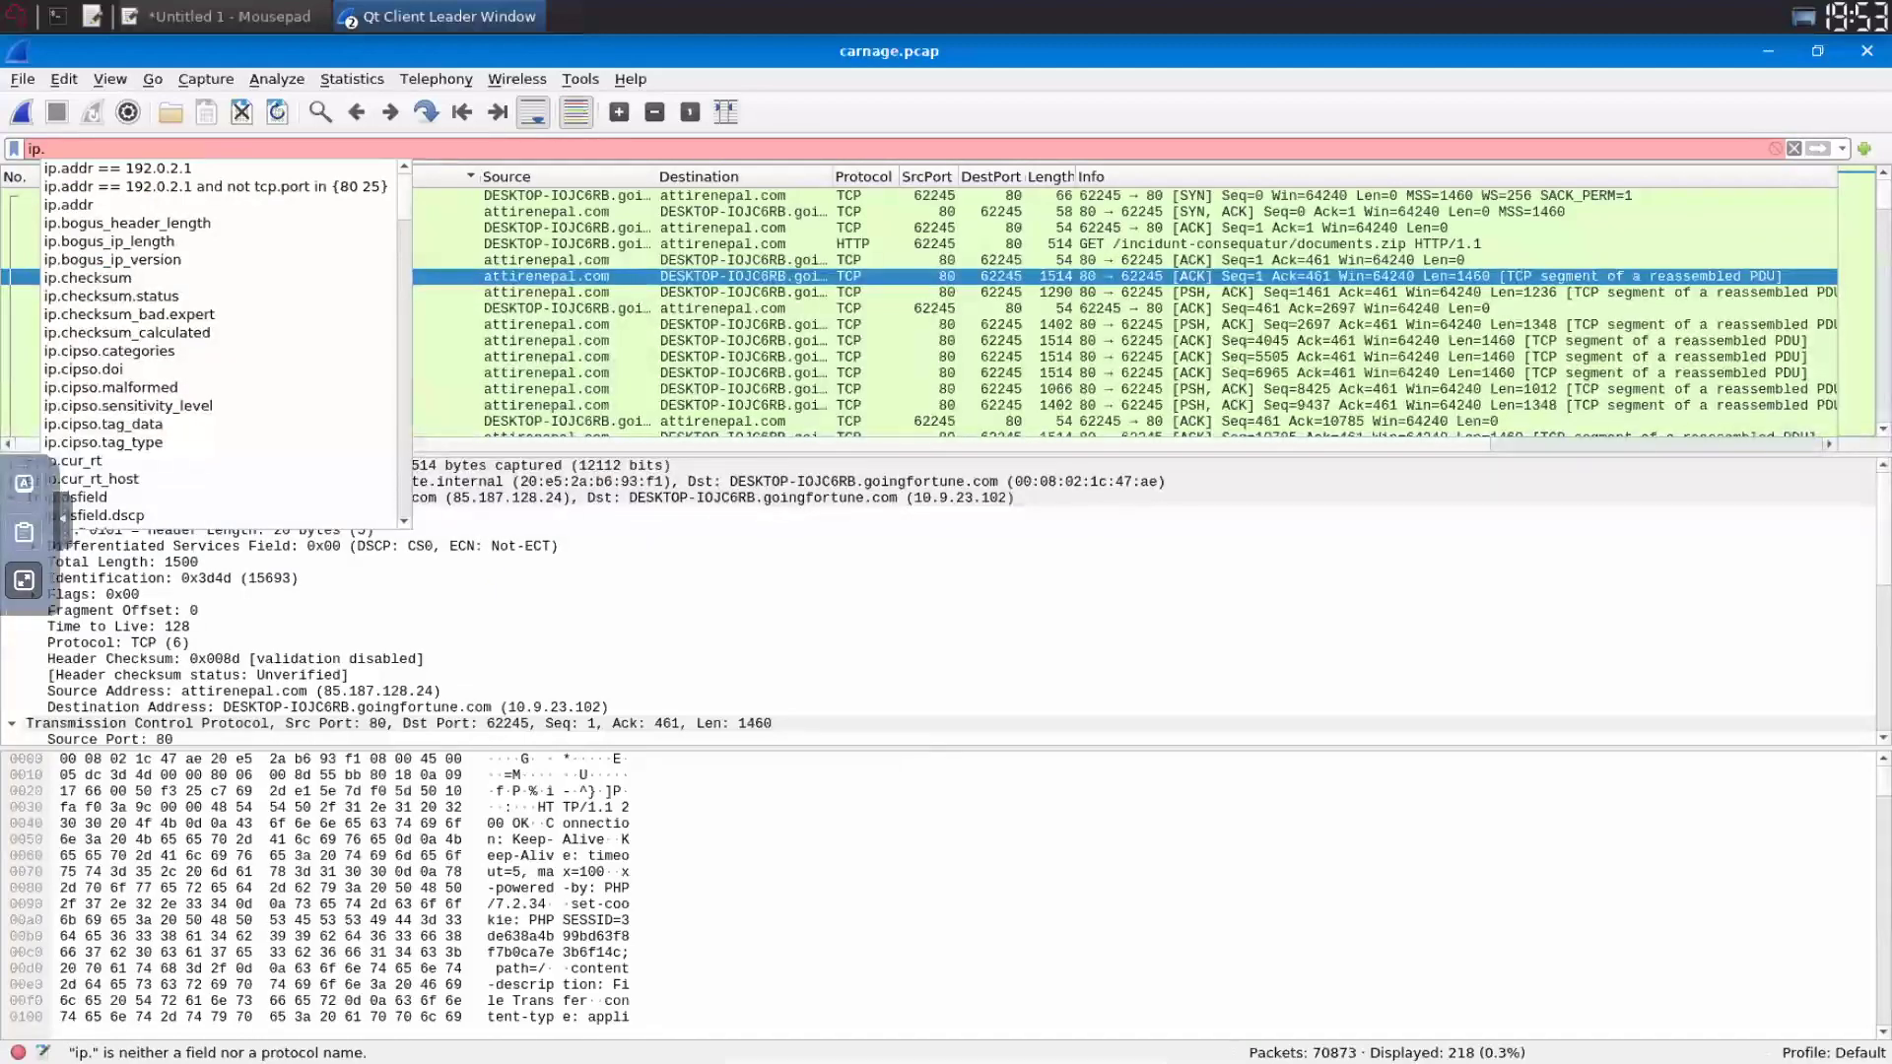
text(addr == 104.83.84.137)
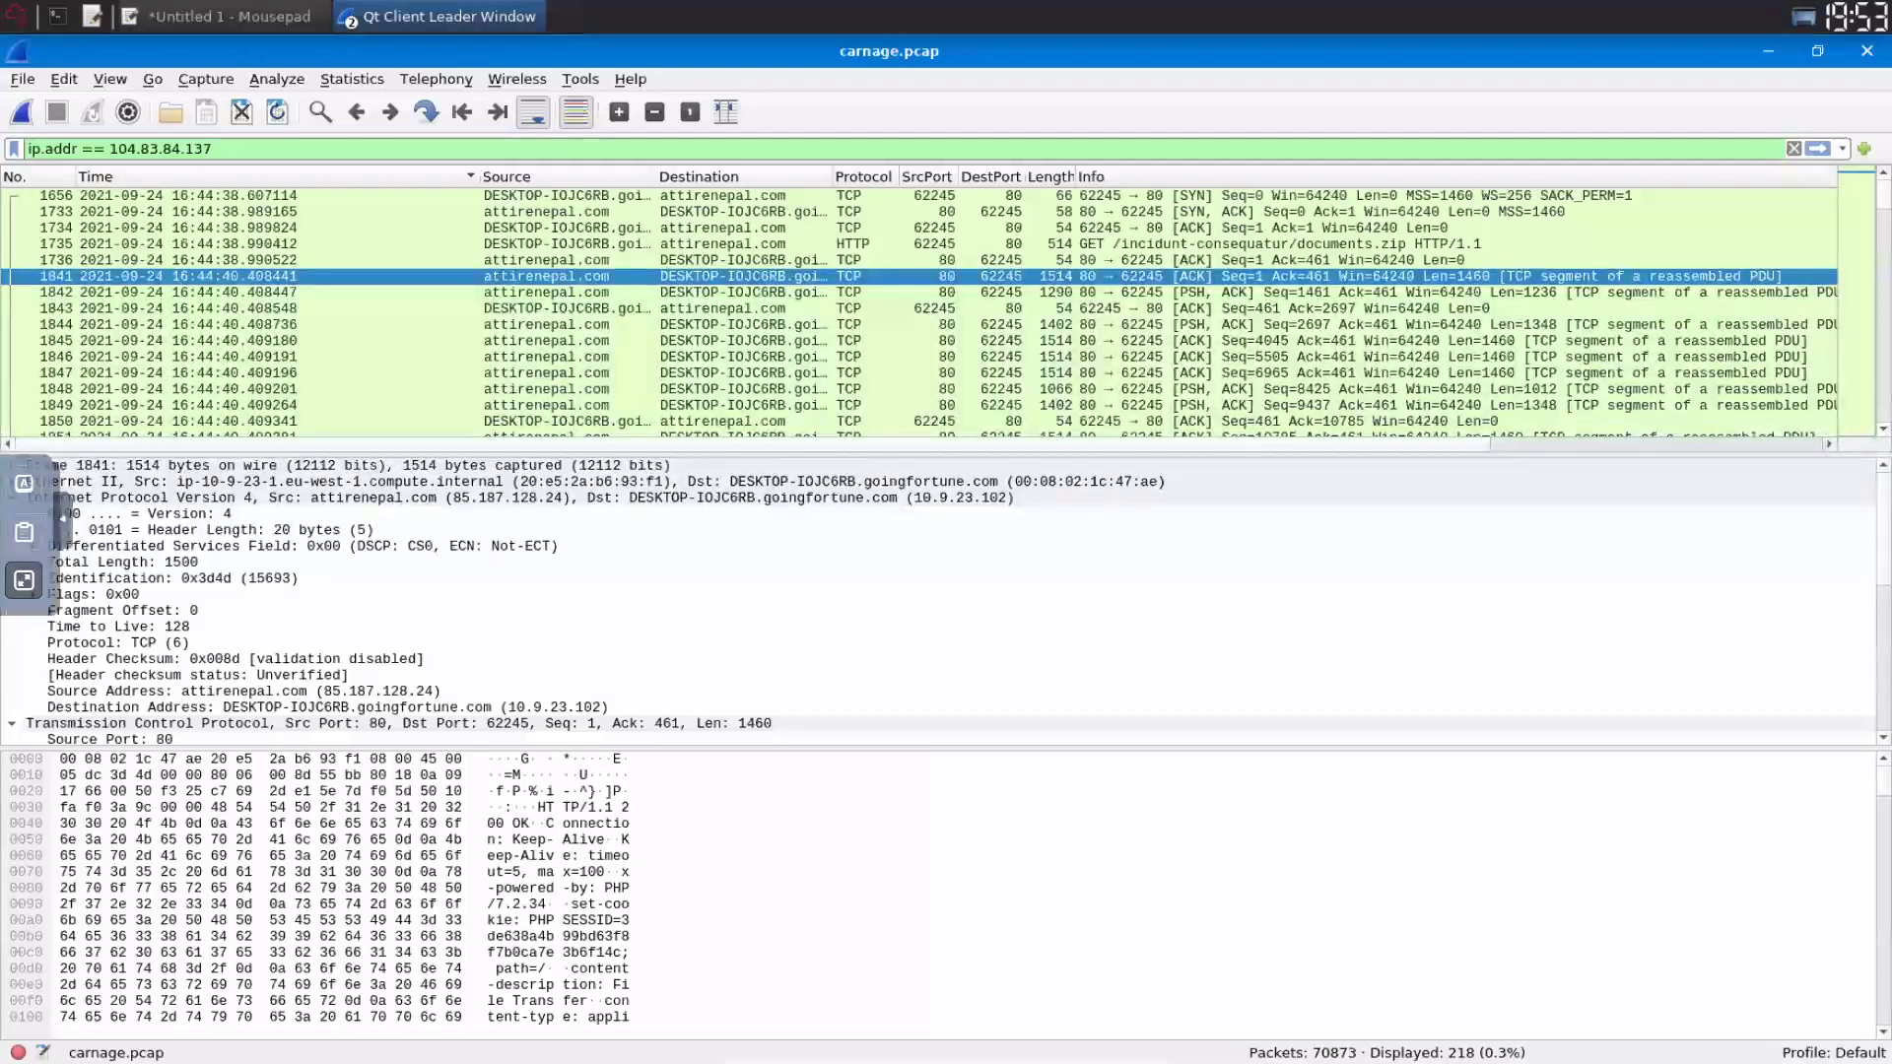
- Apply the filter ip.addr == 104.83.84.137 && tcp.port == 443, then return to TryHackMe
text(&& tcp)
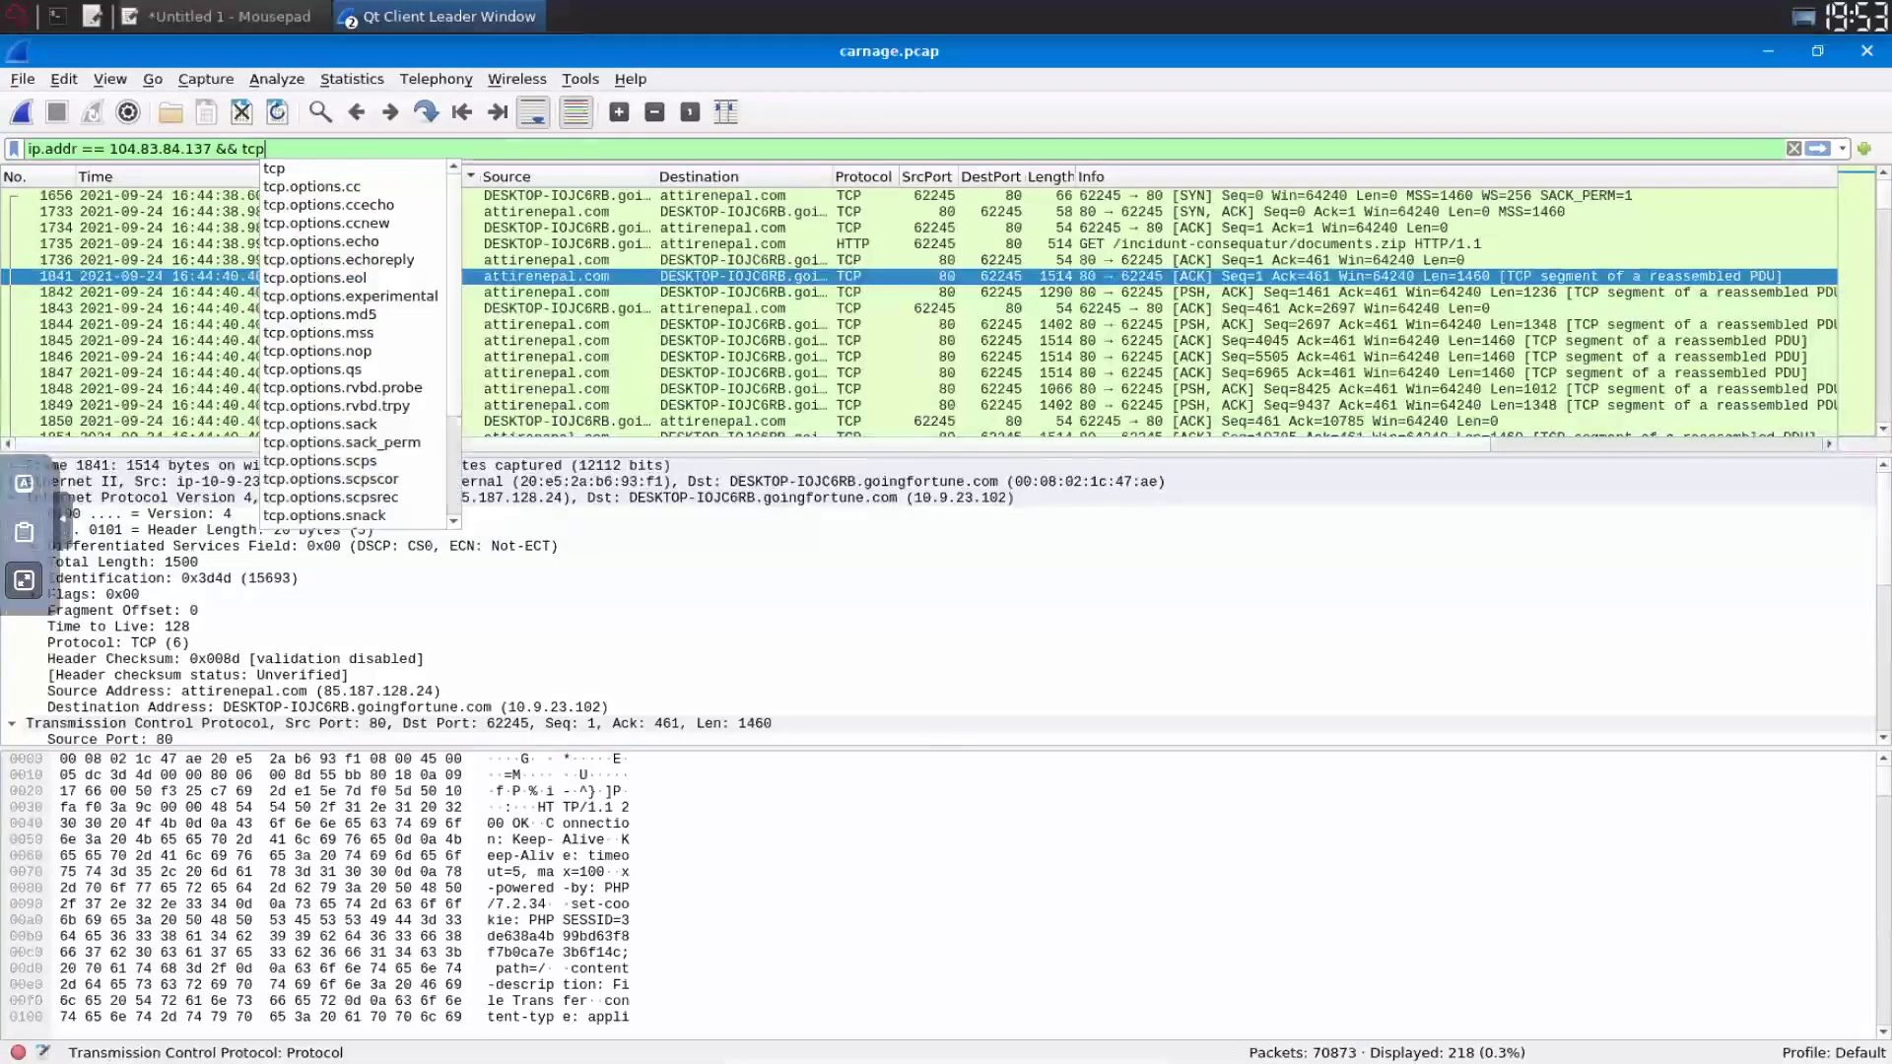
text(.port == 443)
key(Return)
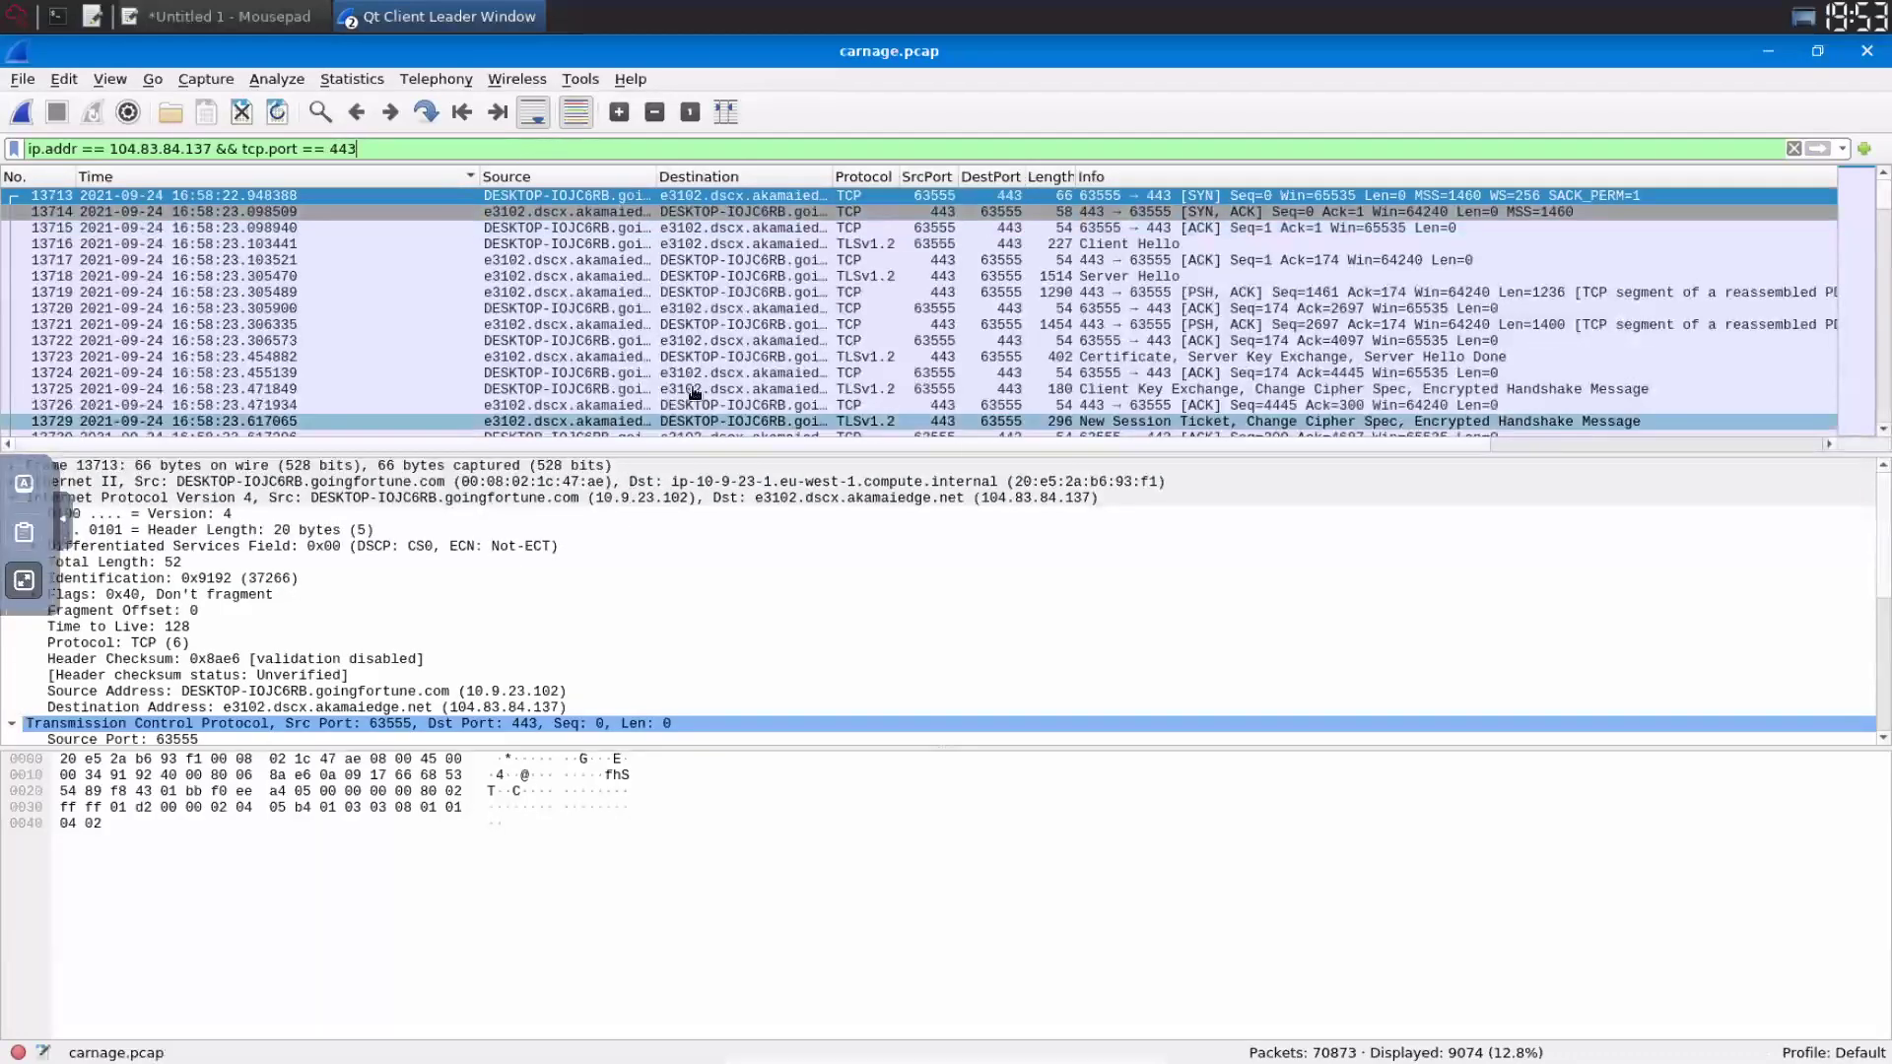
key(Escape)
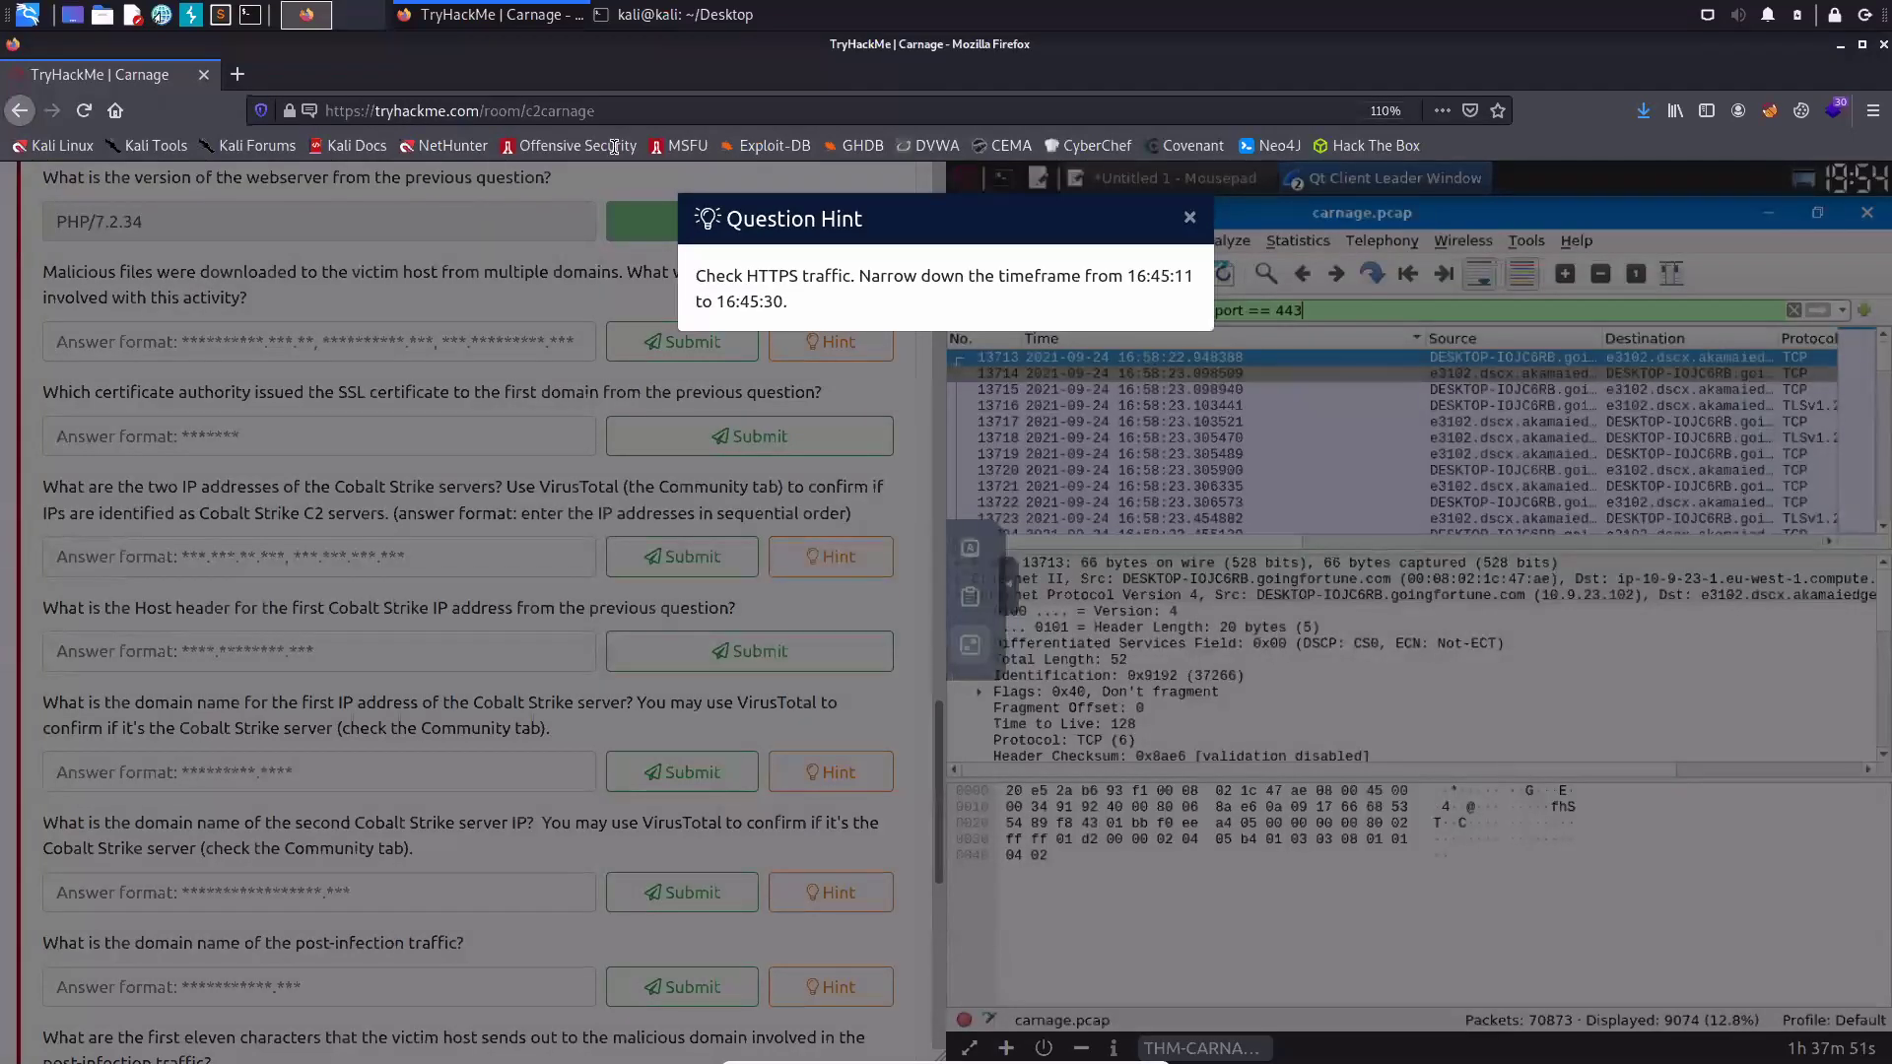
- Select the hint's 16:45:11 to 16:45:30 time range text
drag(1137, 276, 788, 303)
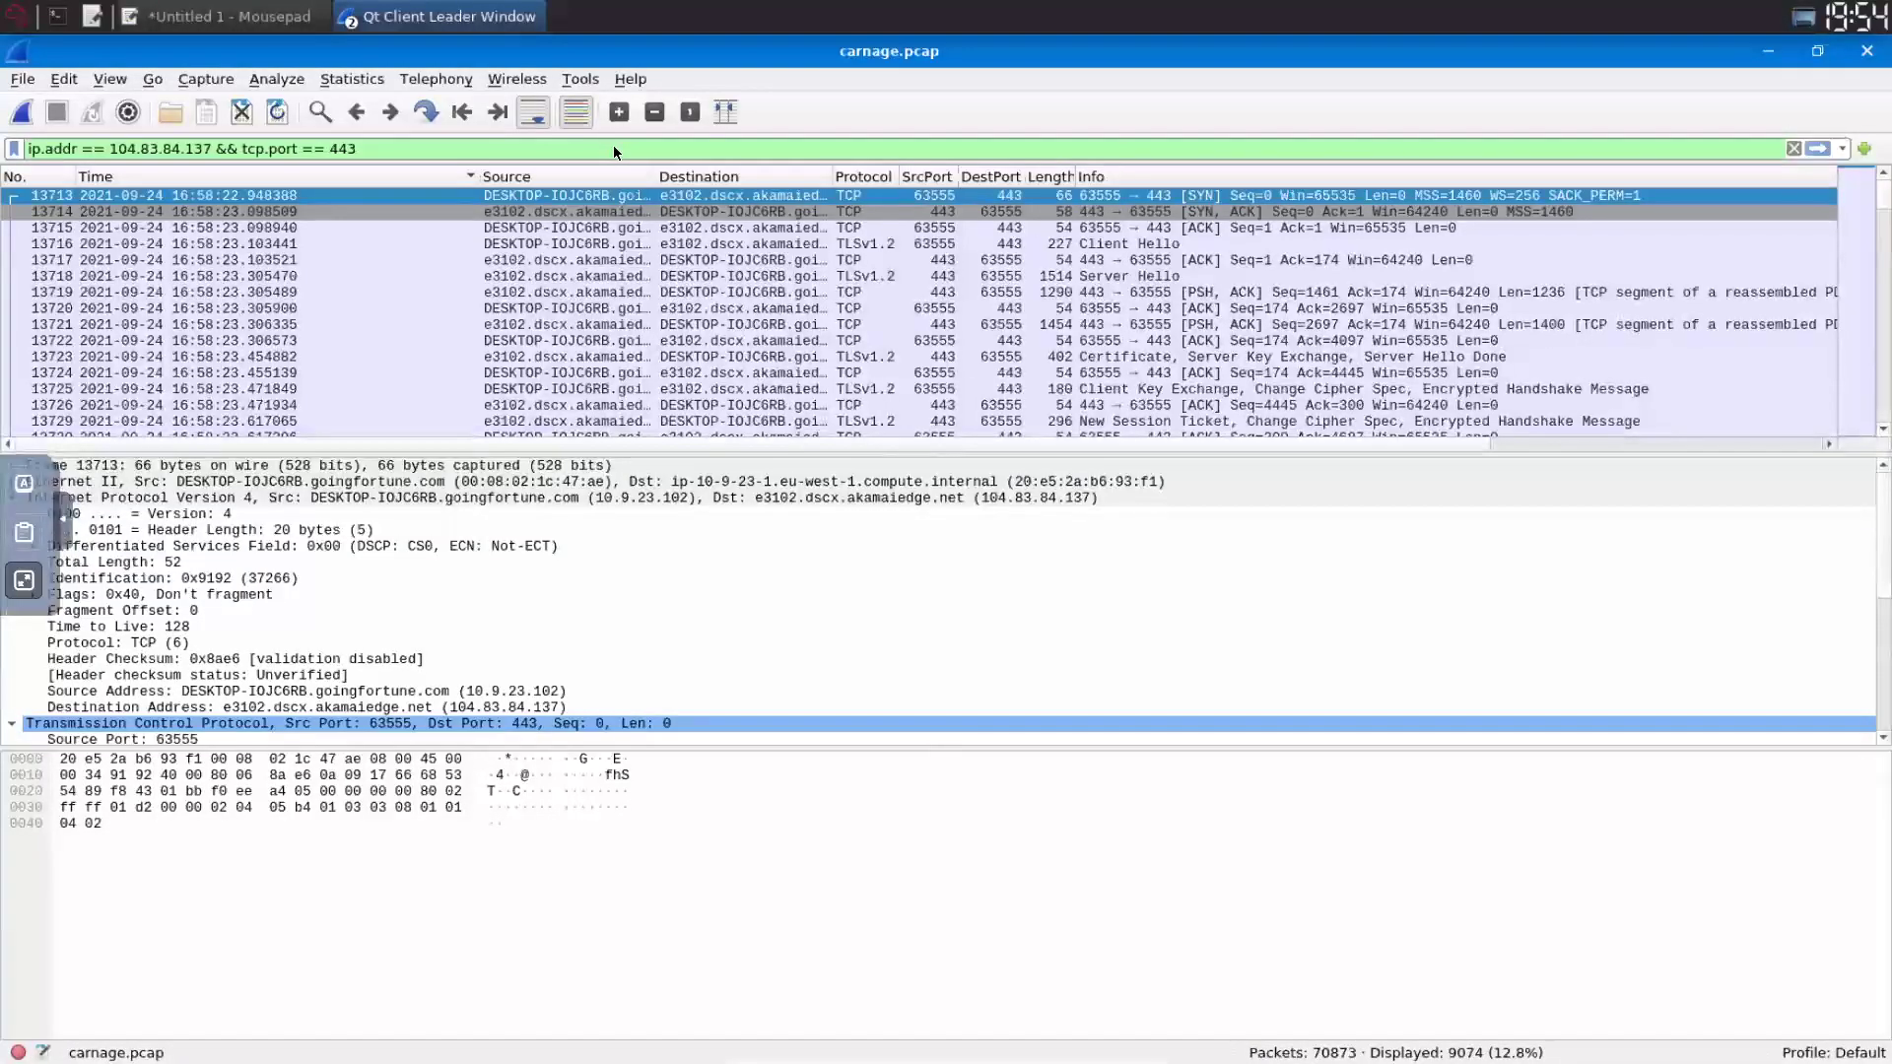
- Extend the display filter with frame.time from Sep 24, 2021 16:45:11 to 16:45:30 and apply it
click(613, 148)
text(&& fra)
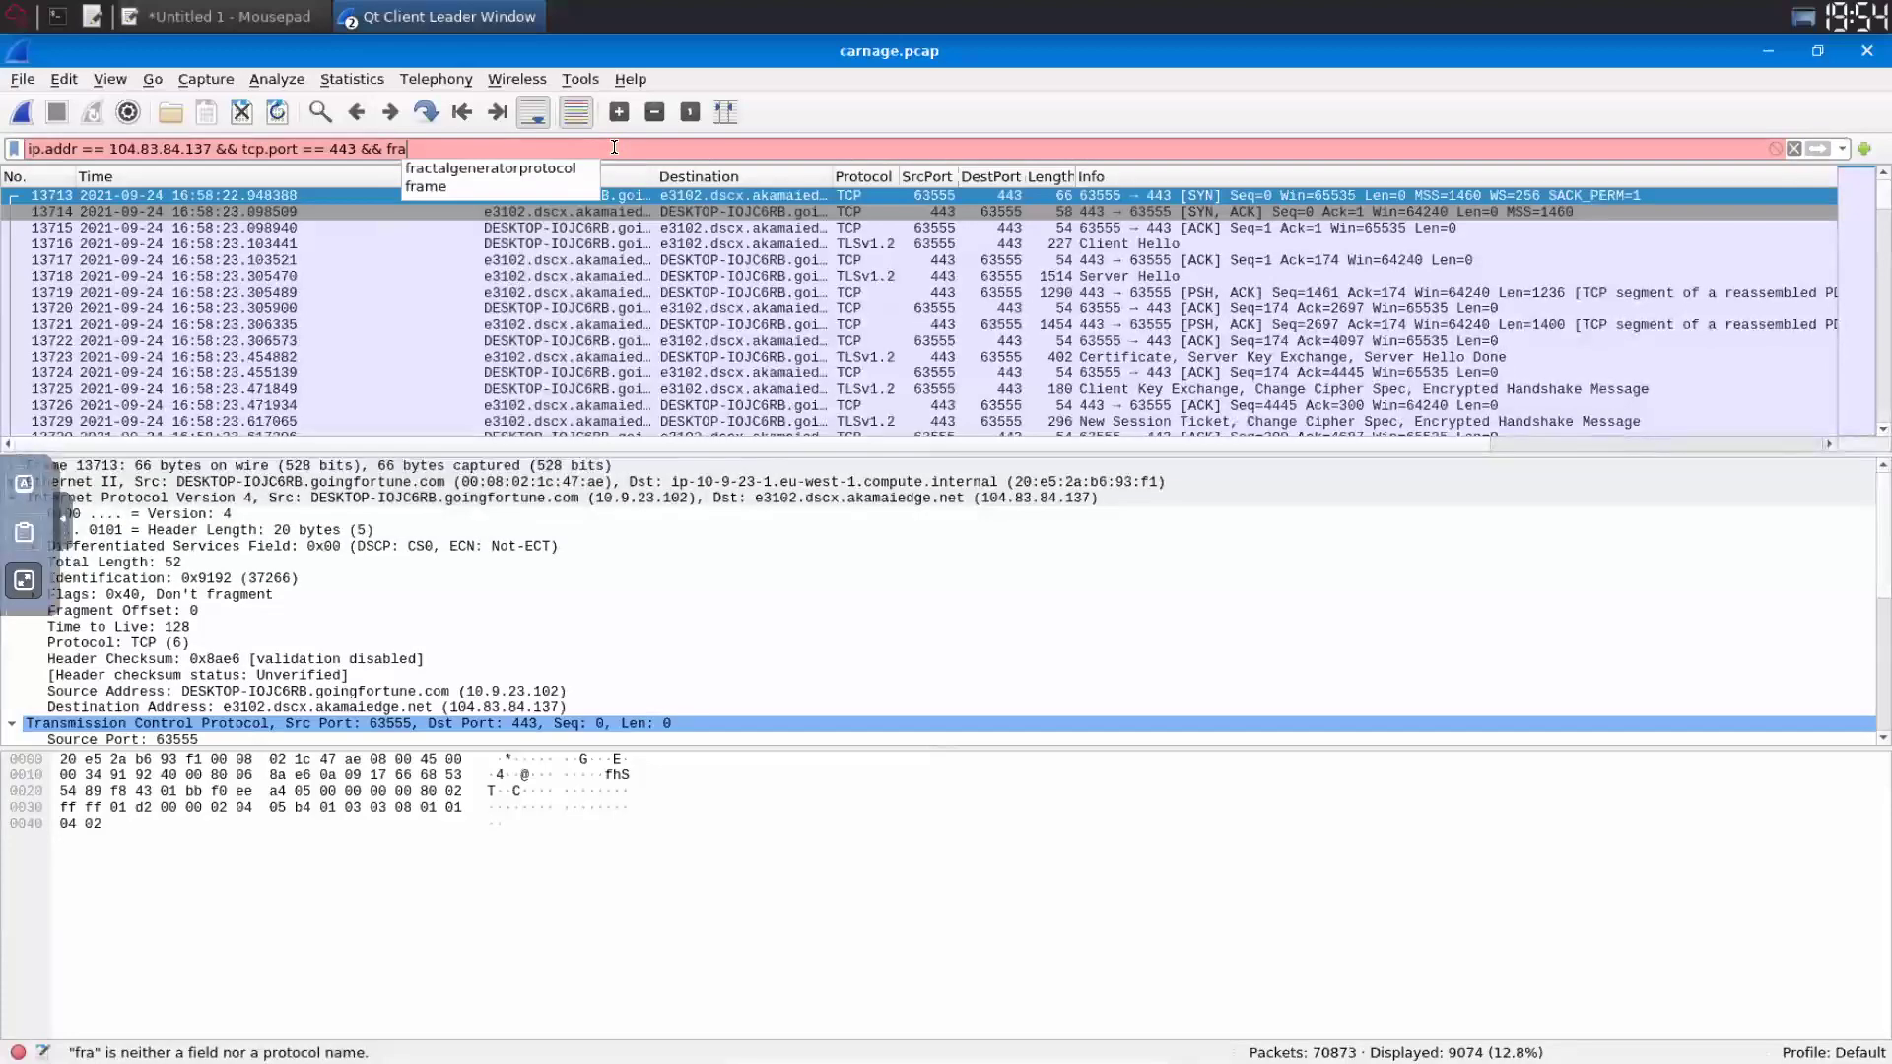
text(me.time)
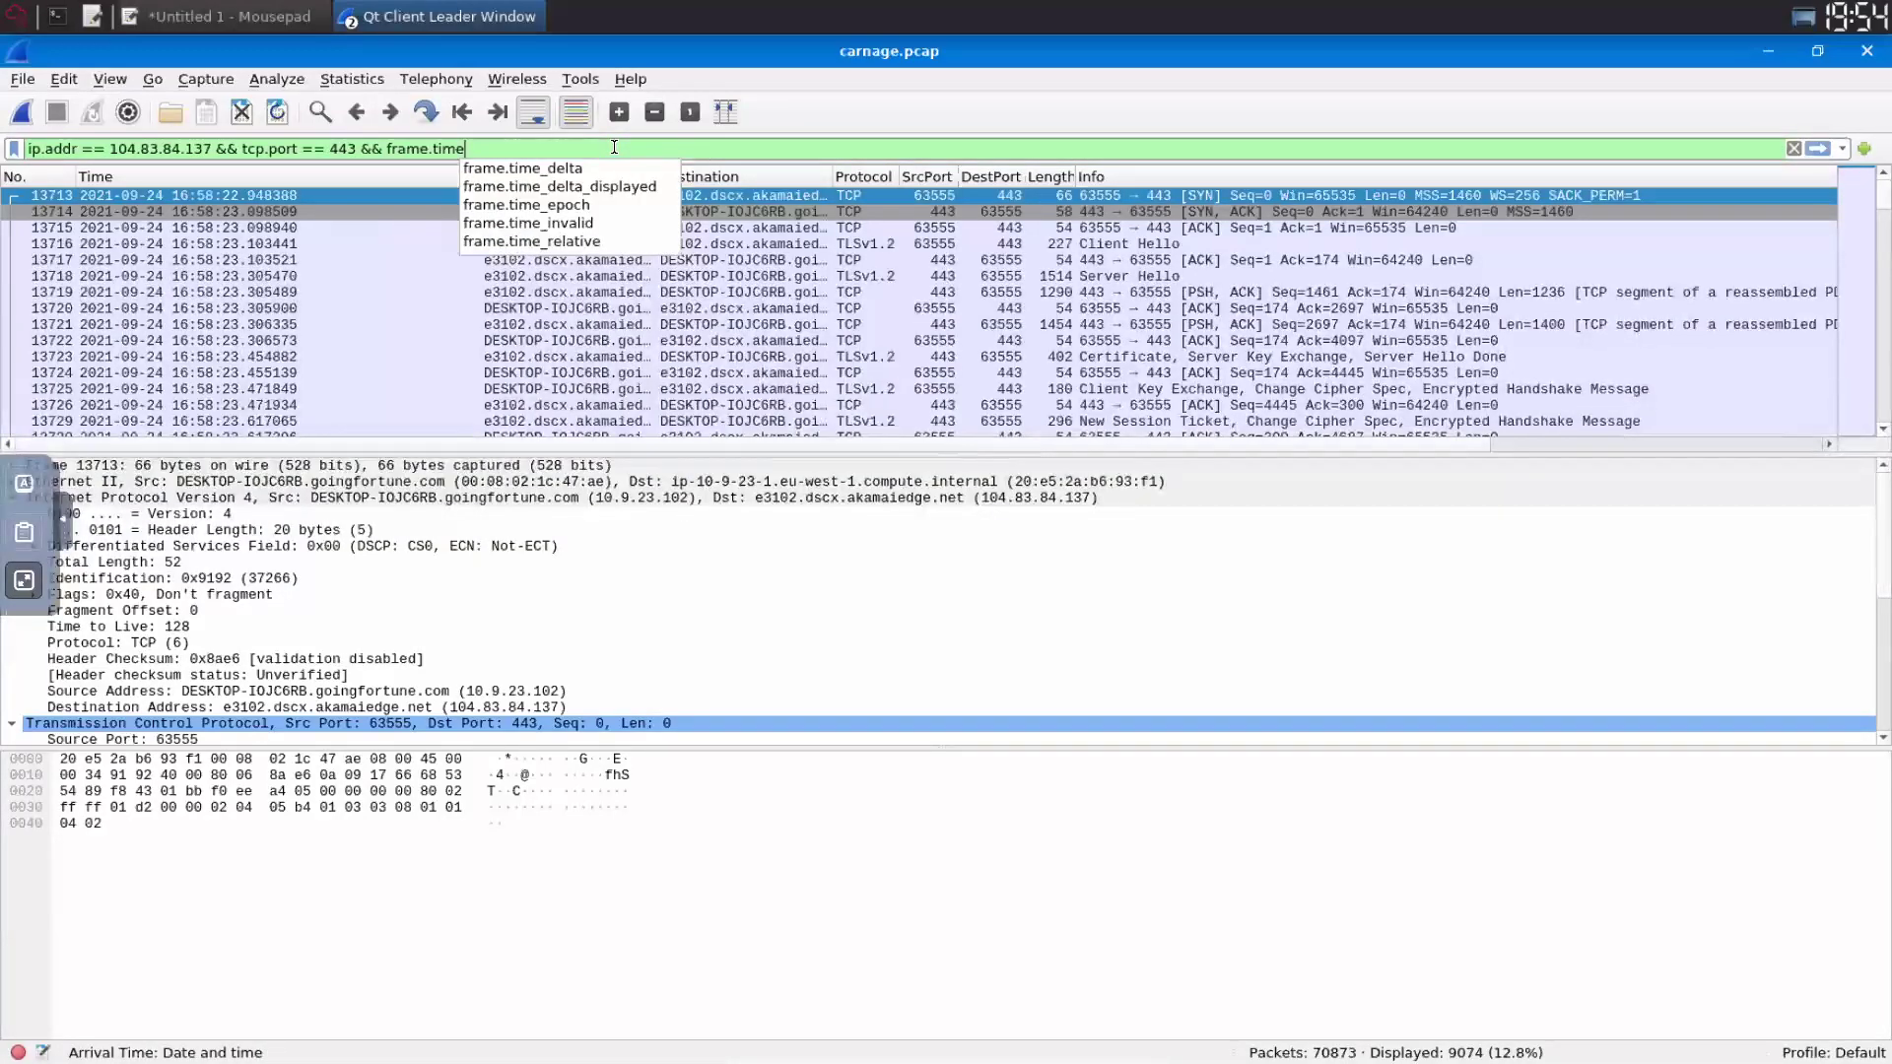
text( >=)
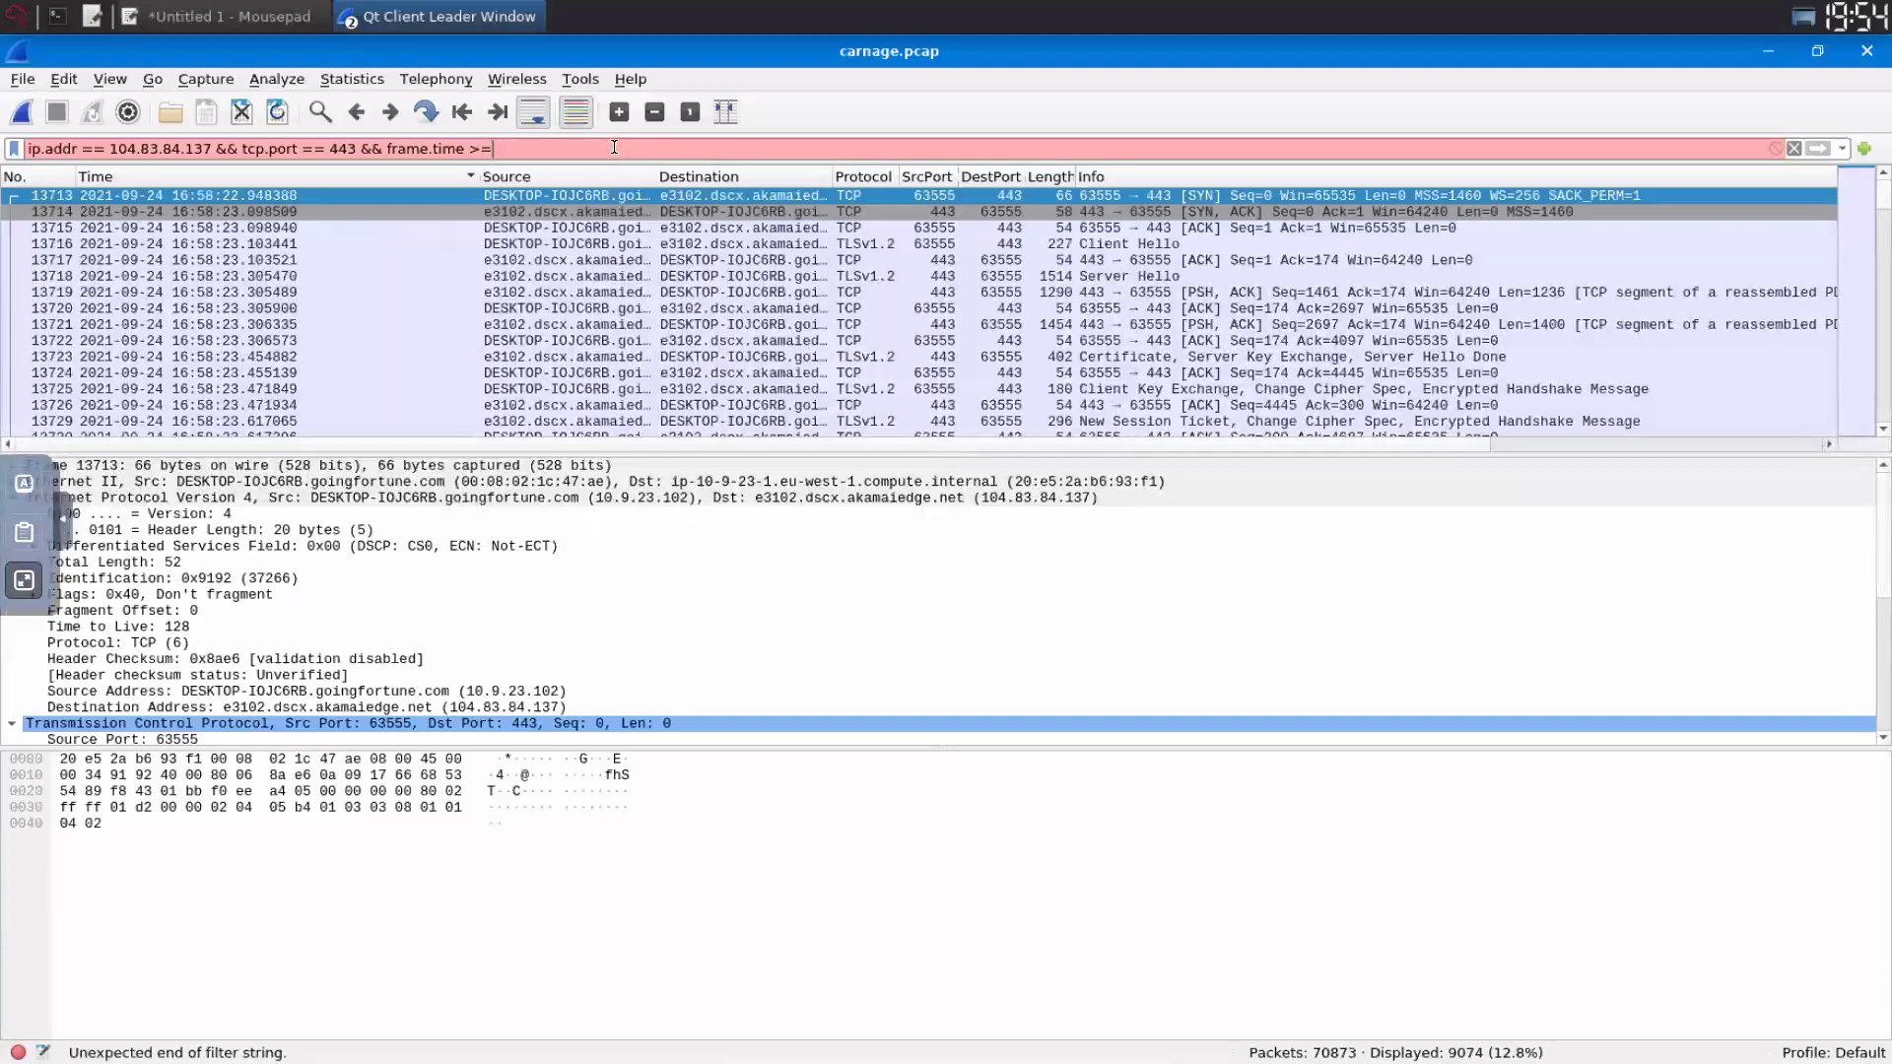
text( "Sep 24, 2021)
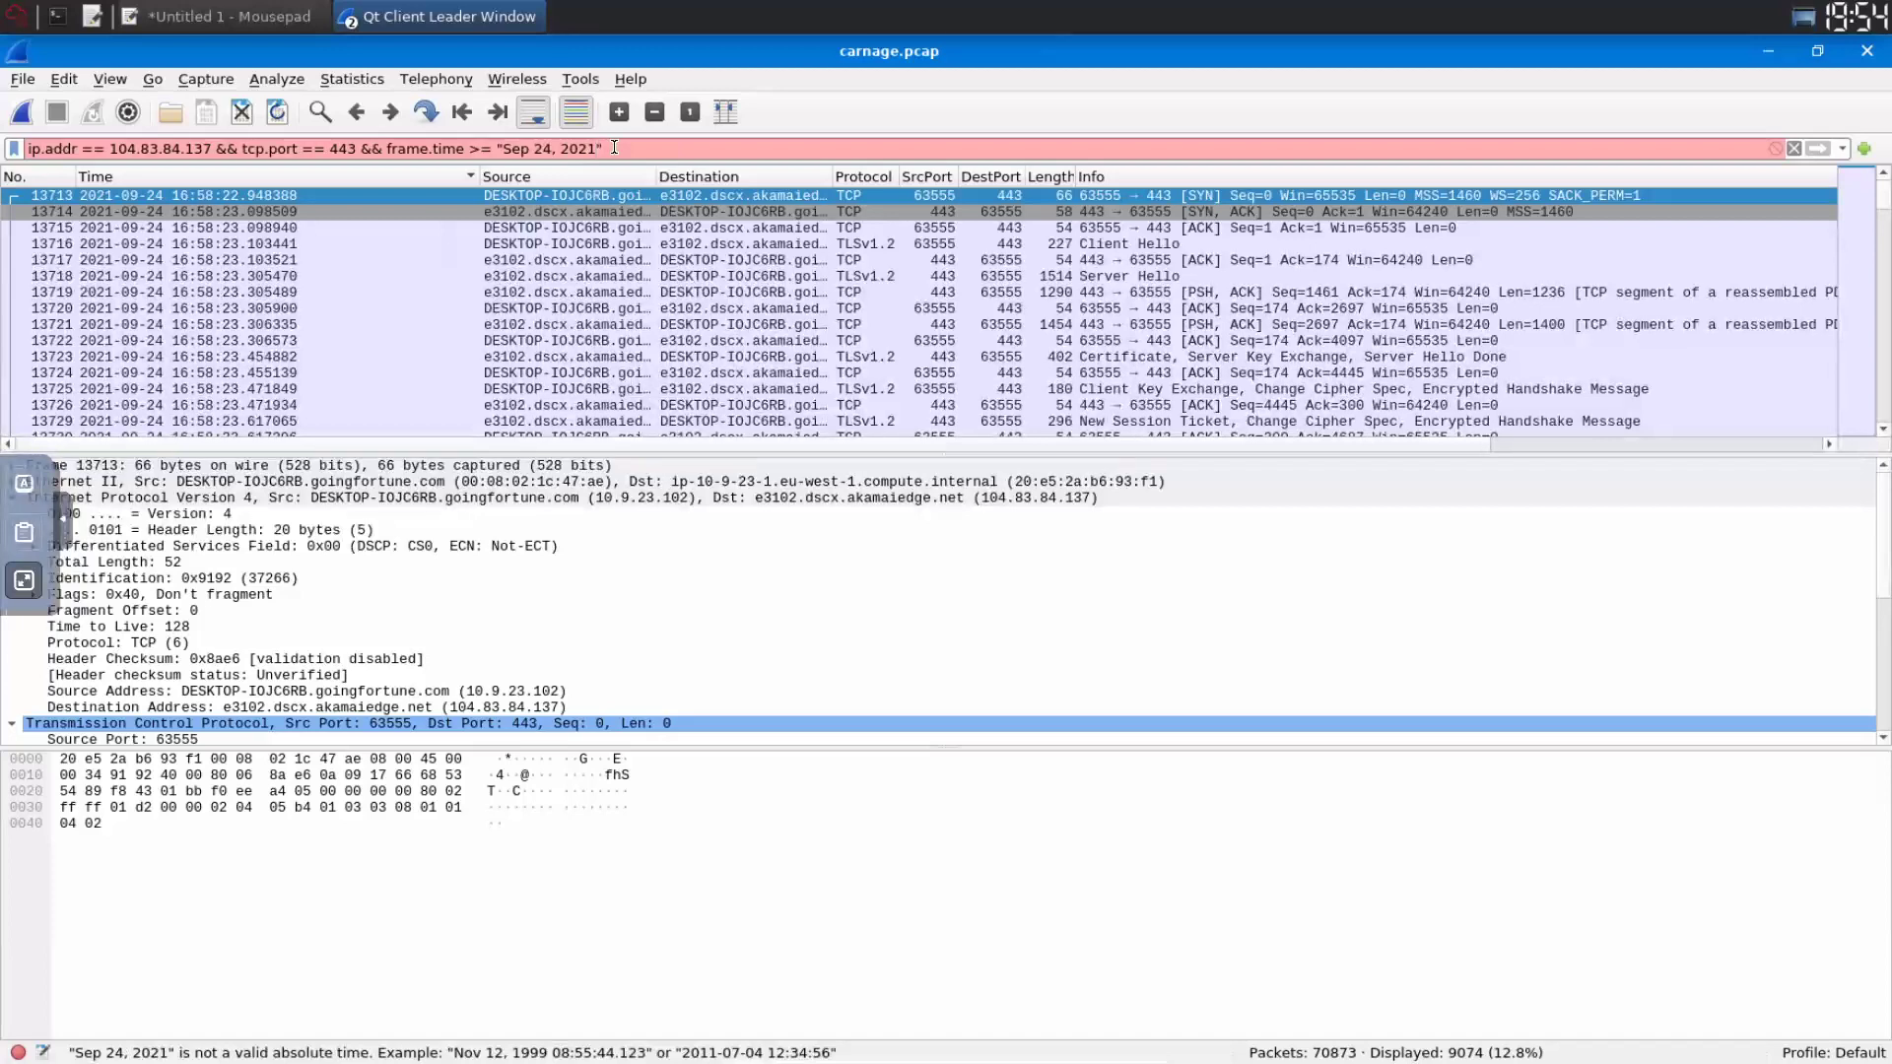
text( 1)
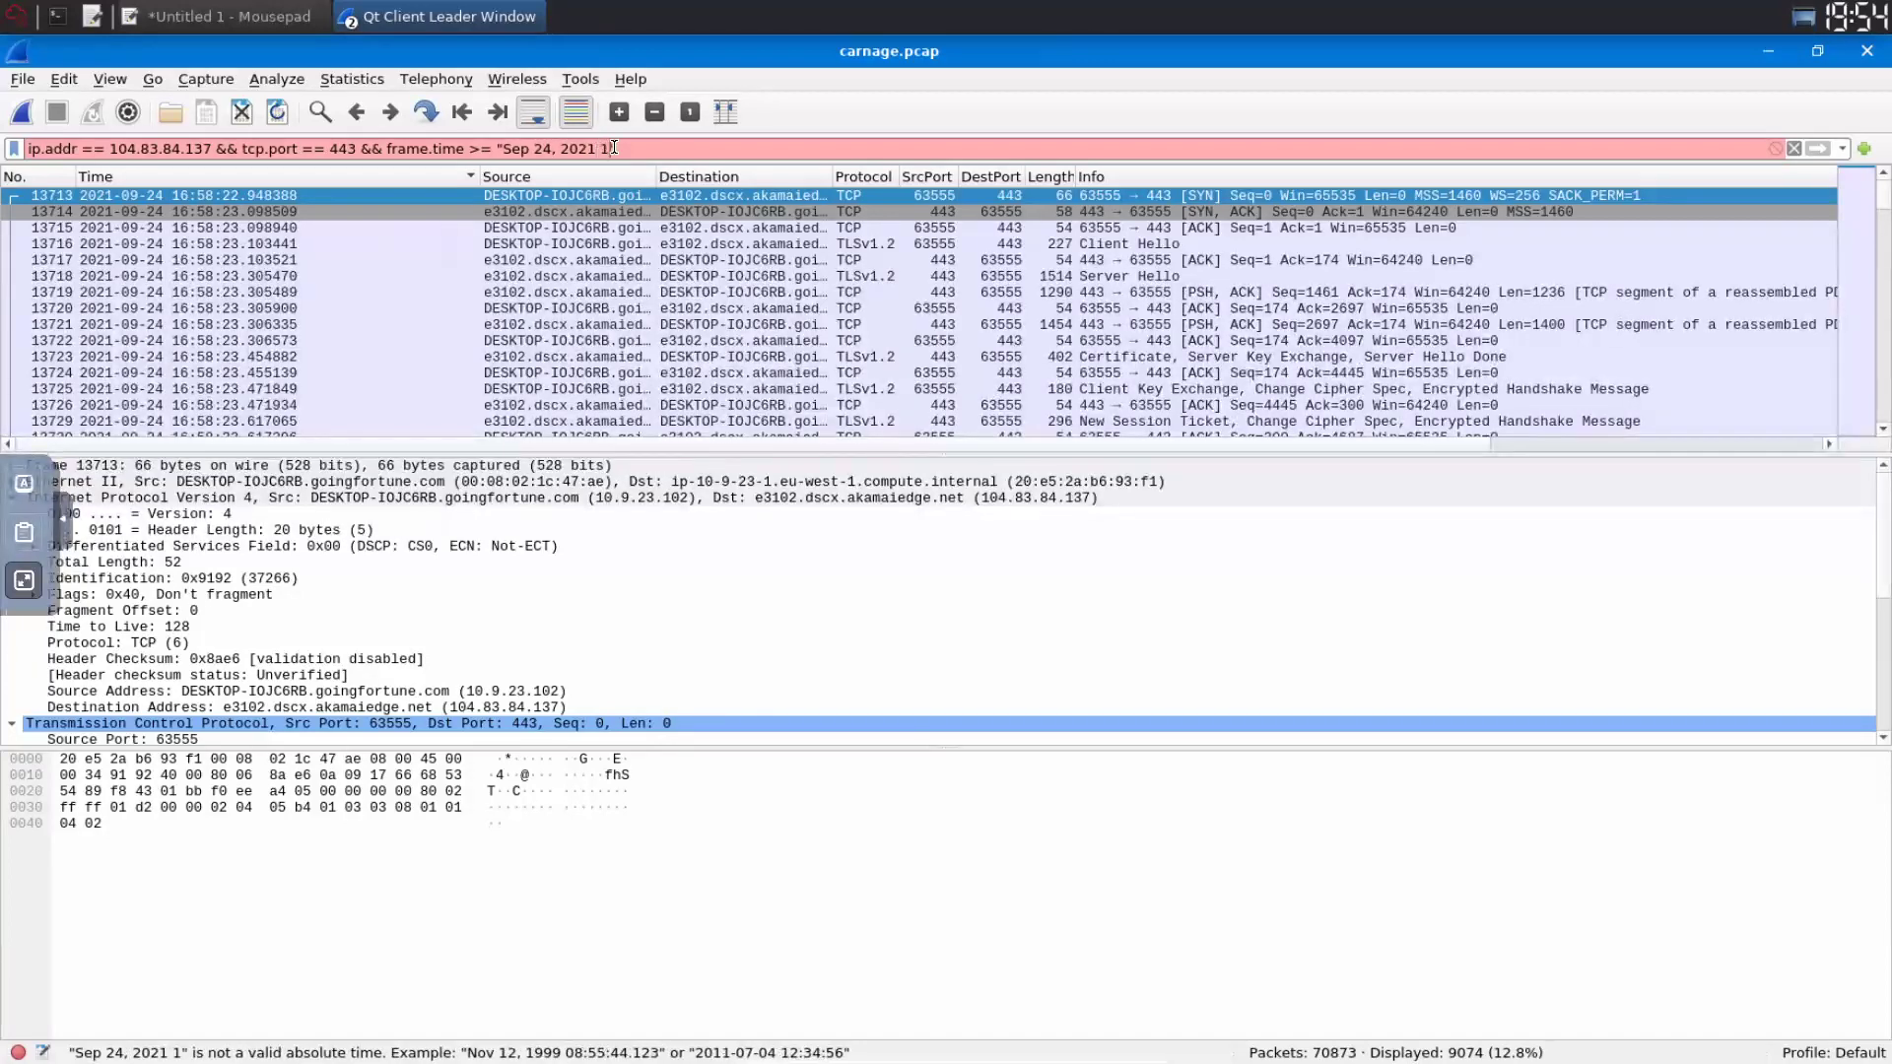
text(6:45)
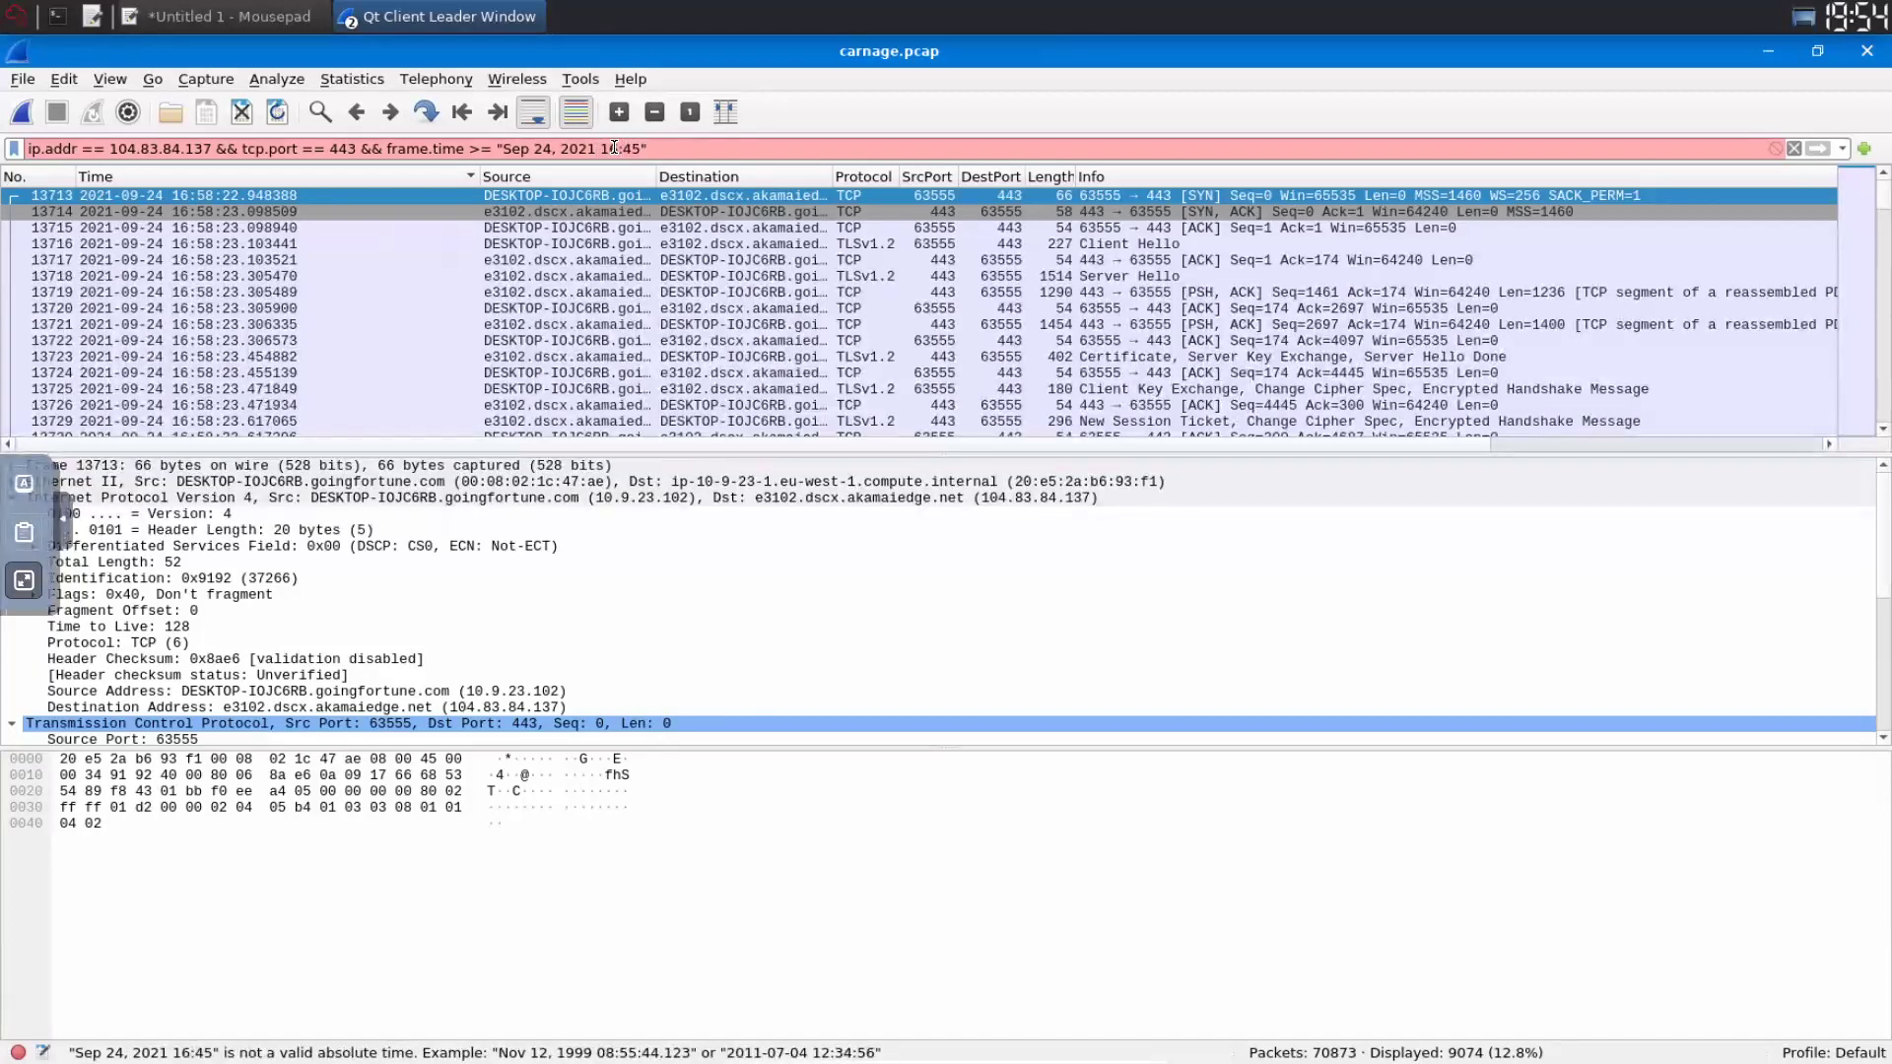
text(:11")
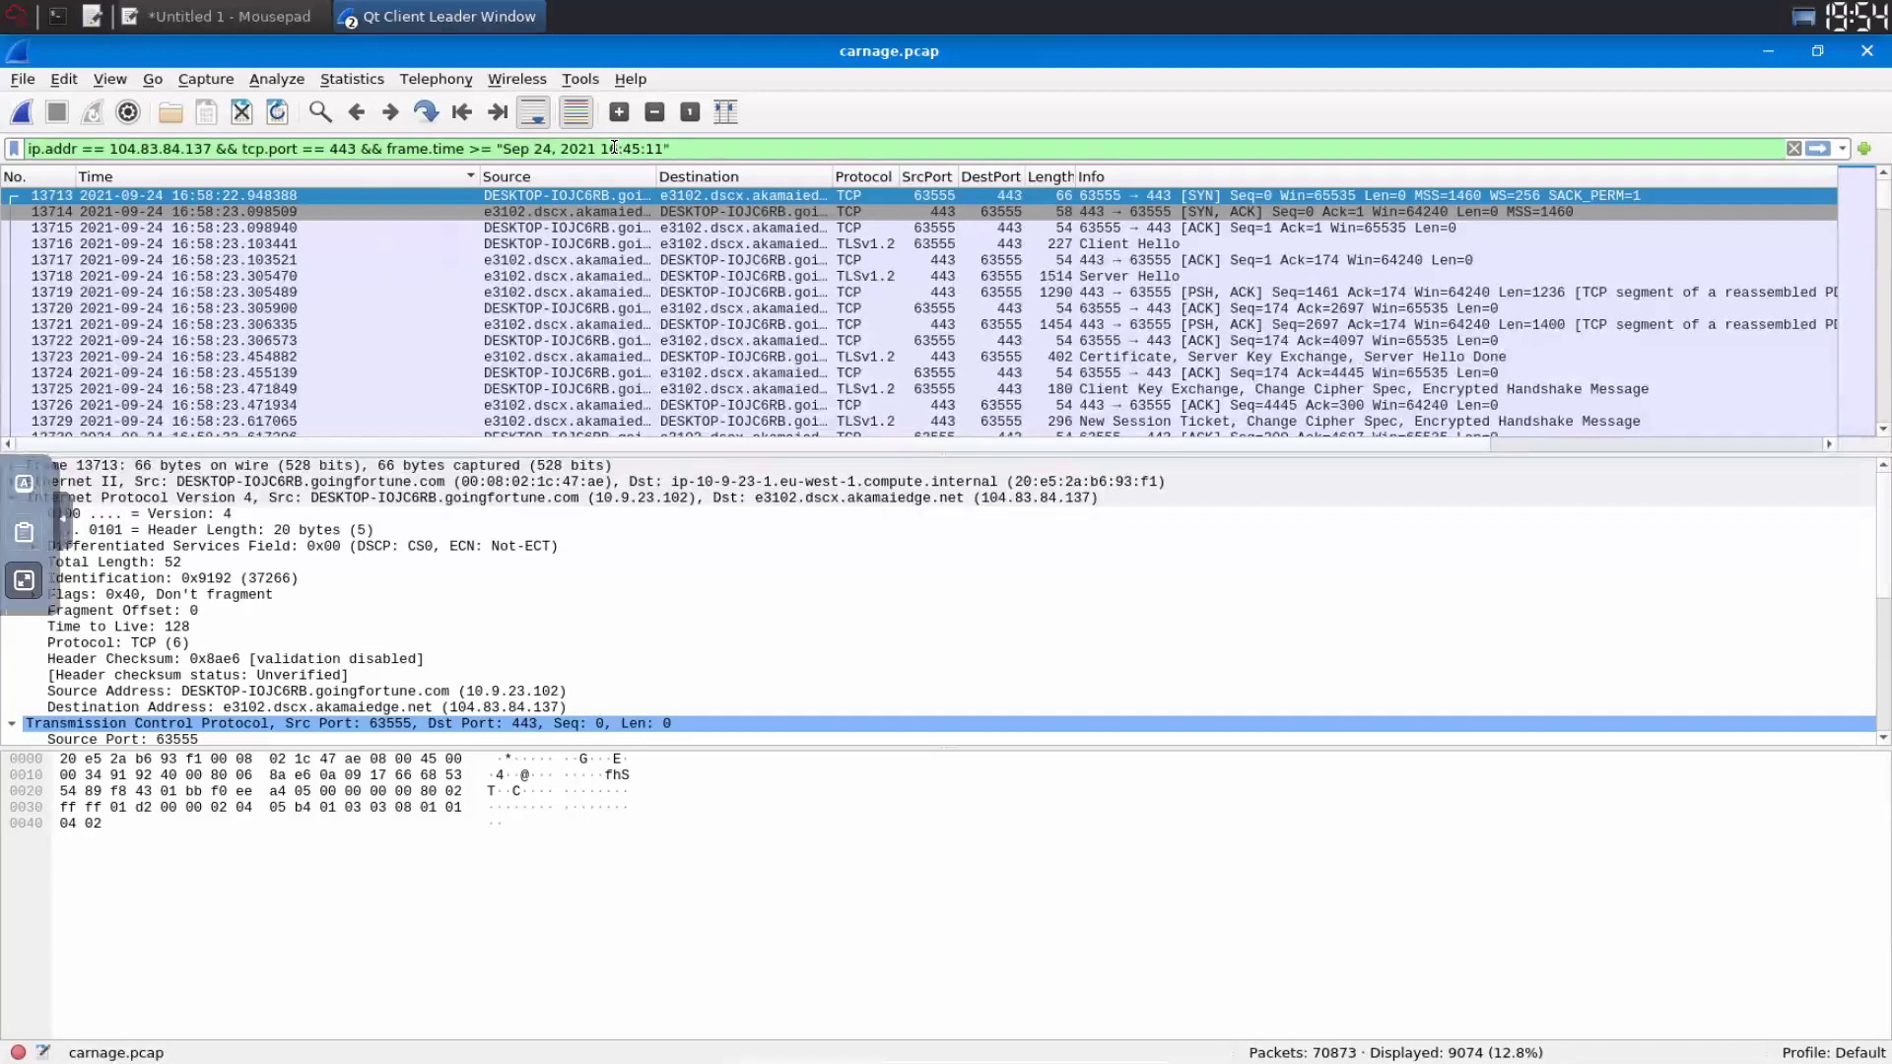
text( && )
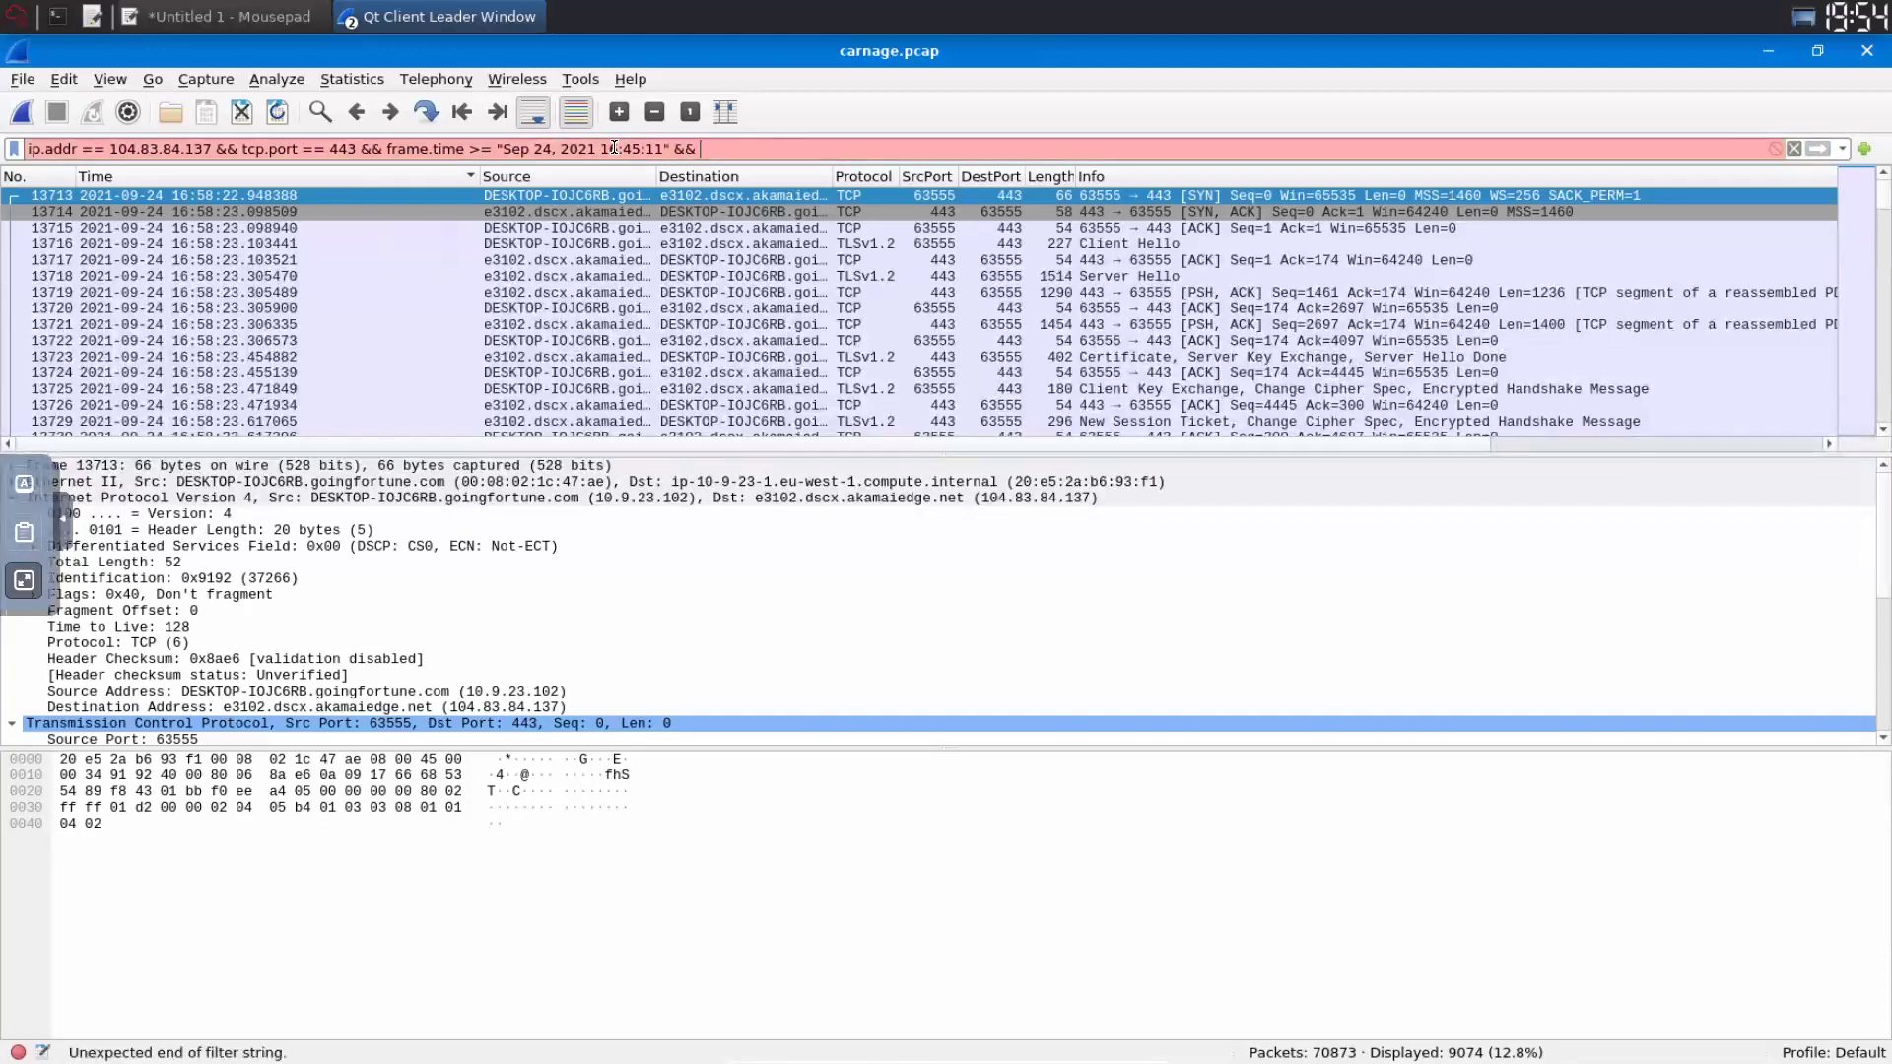
text(frame.)
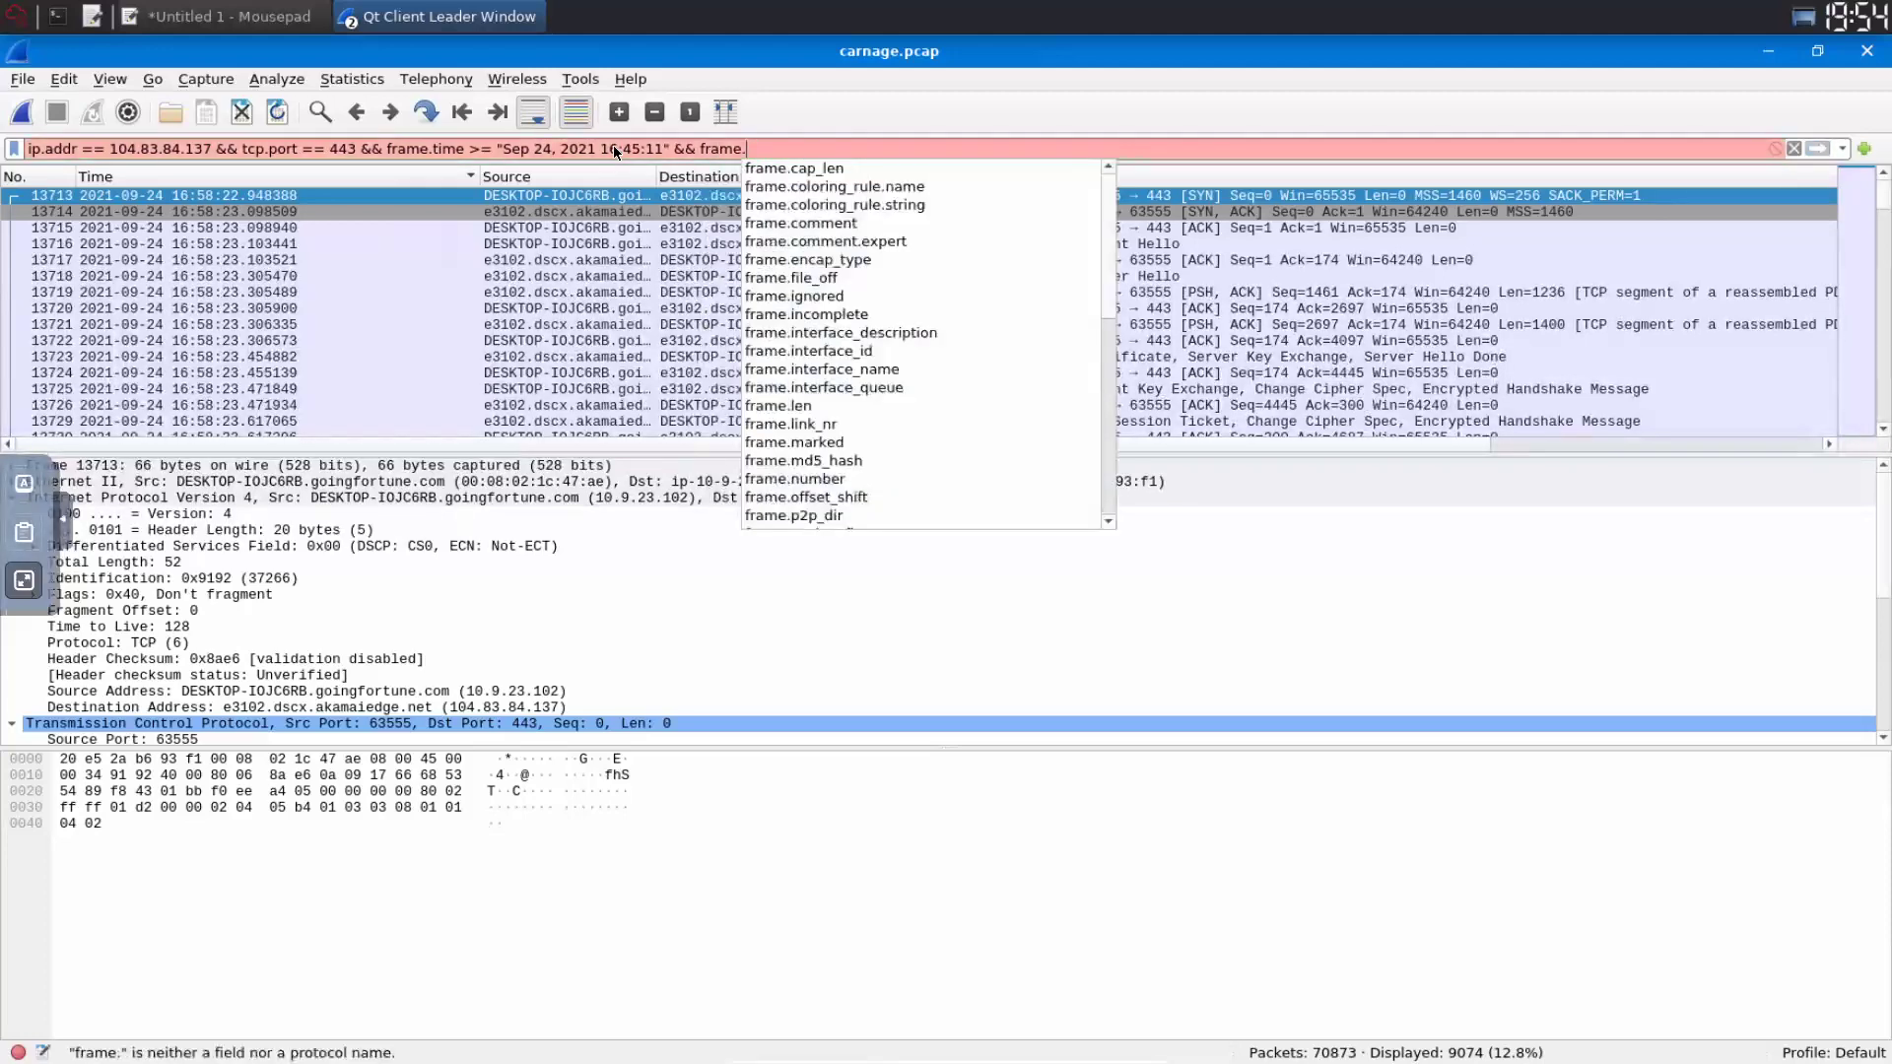
text(time <=)
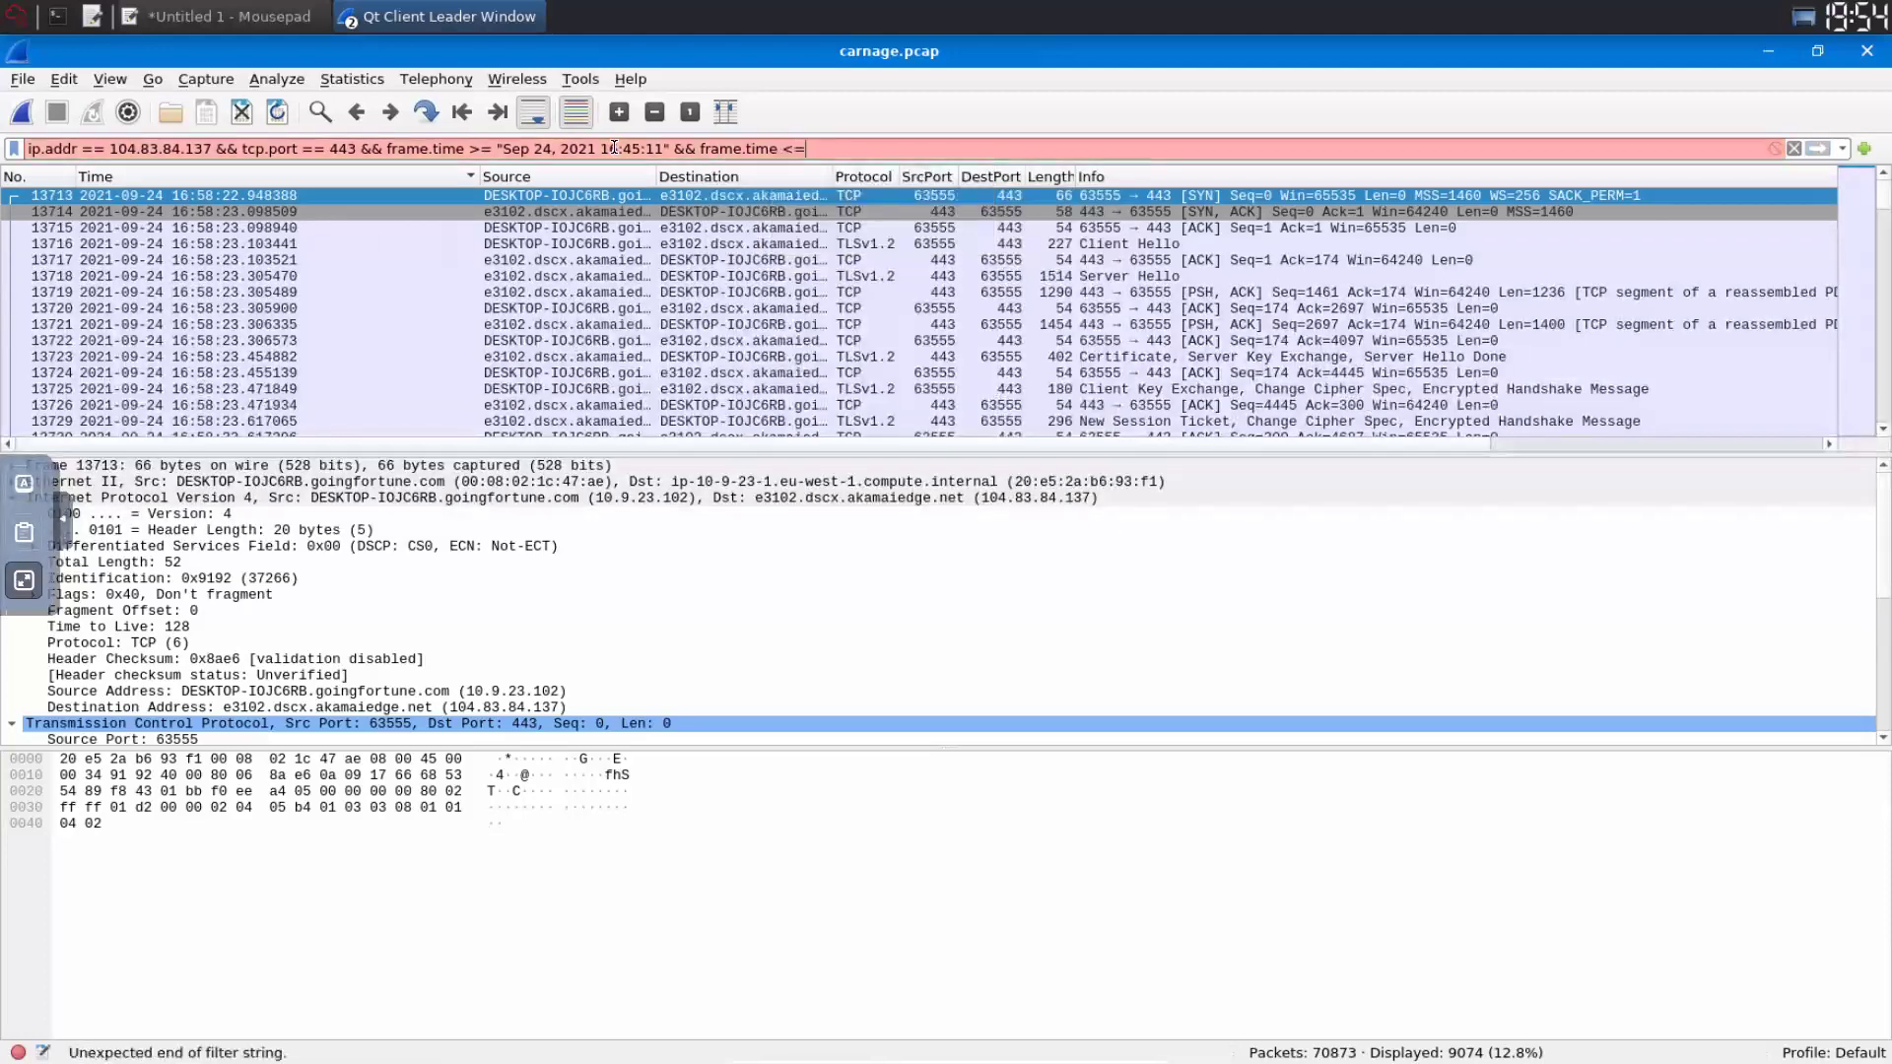
text( "")
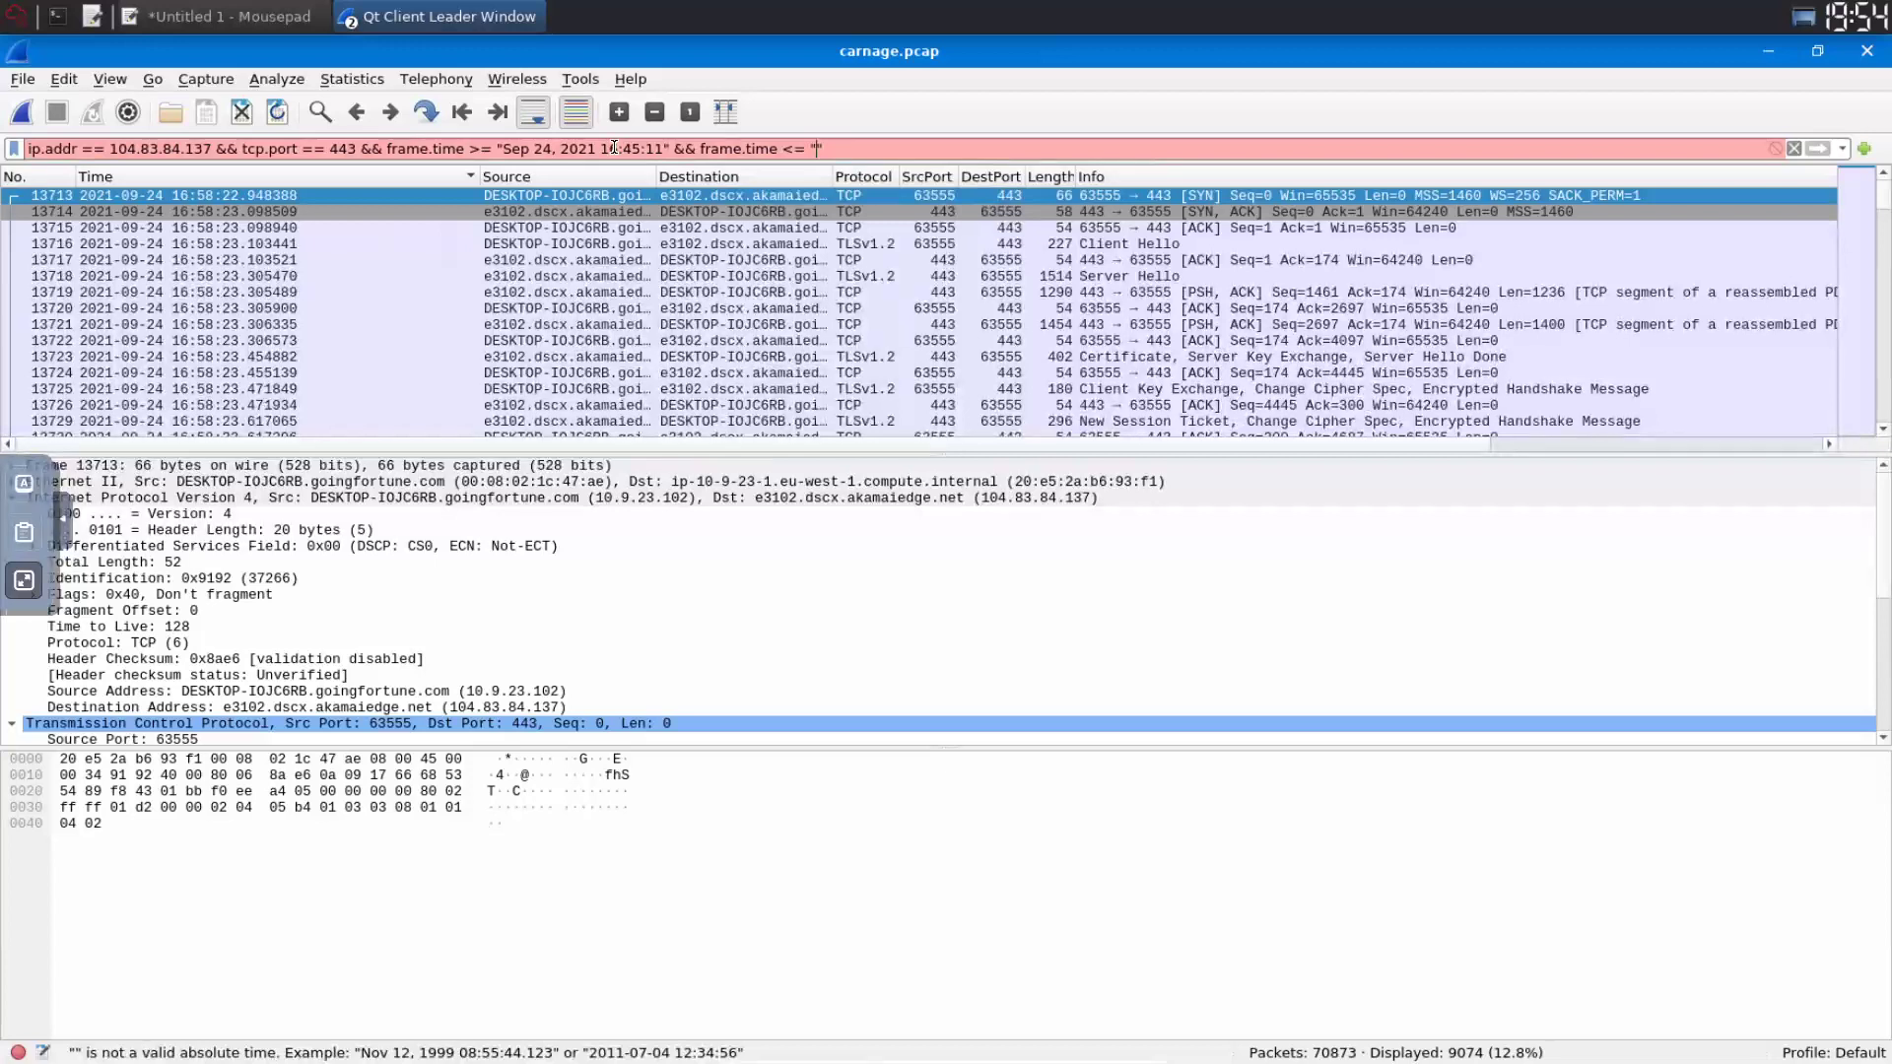
key(Left)
text(Sep)
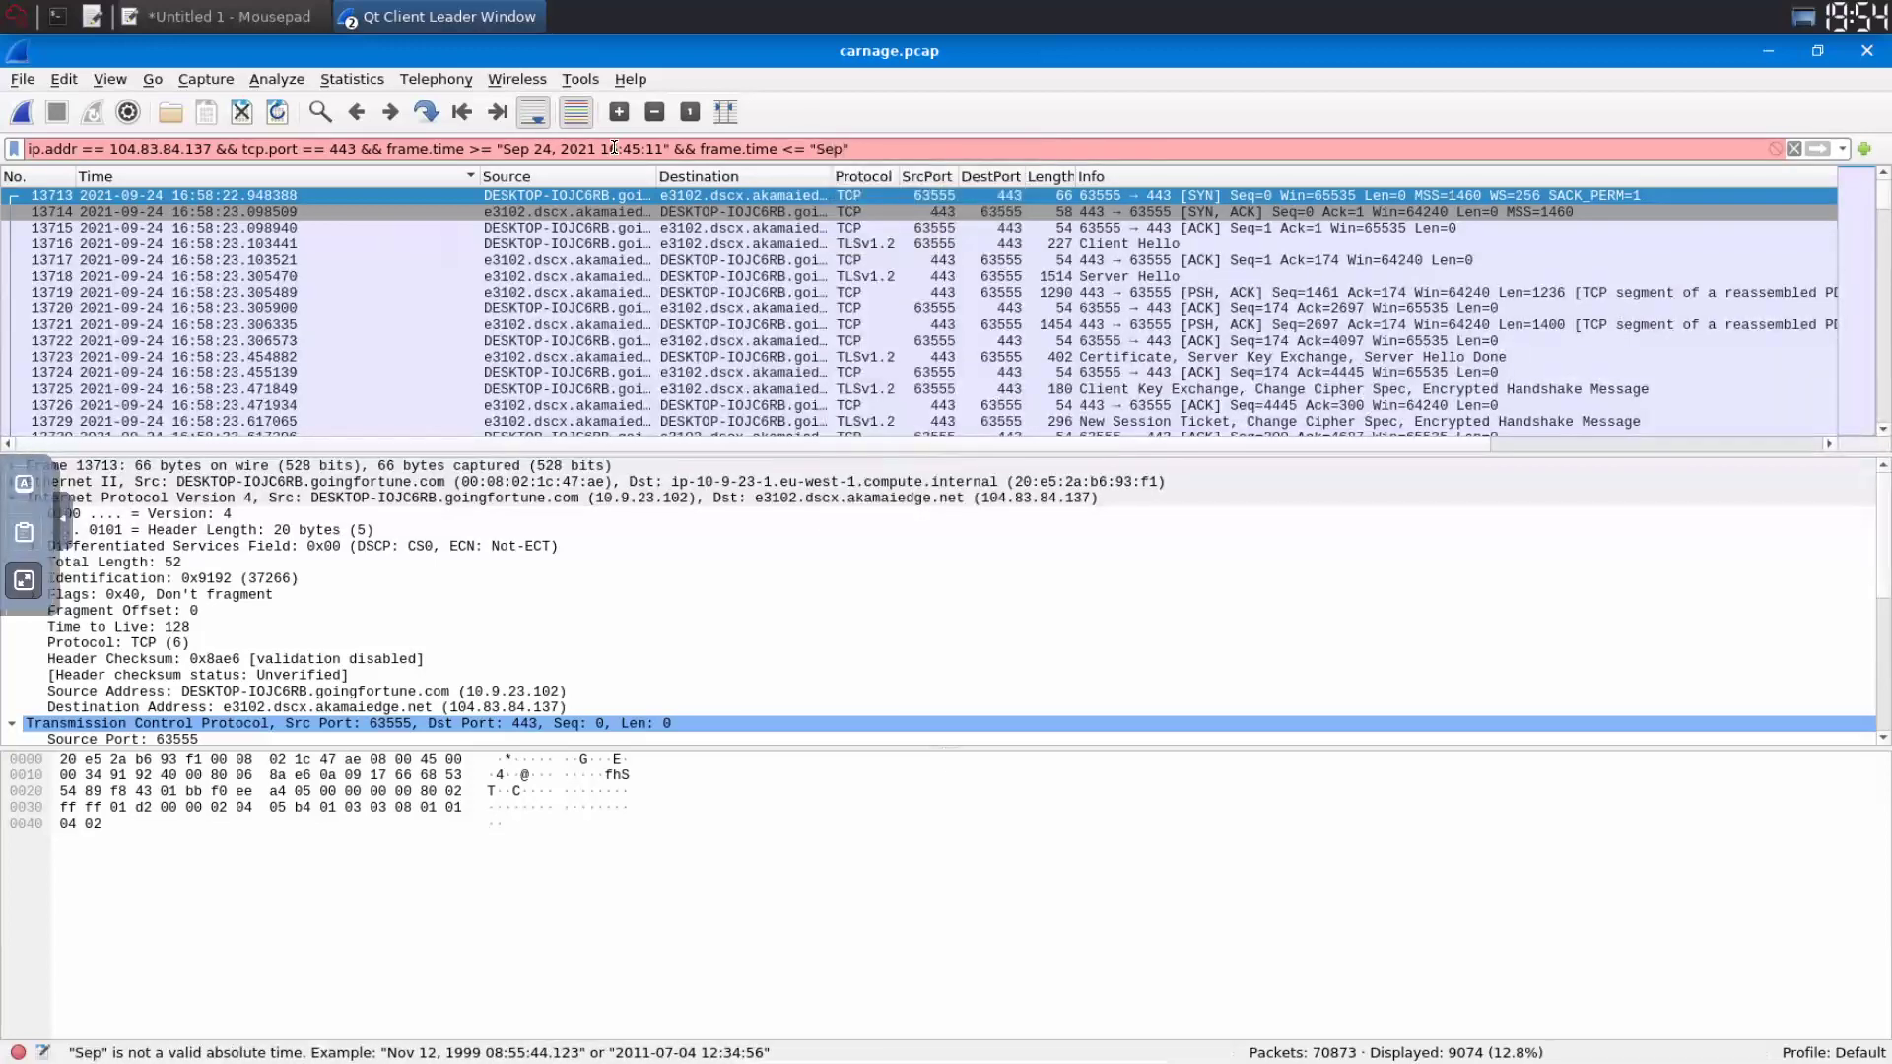
text( 24, 2)
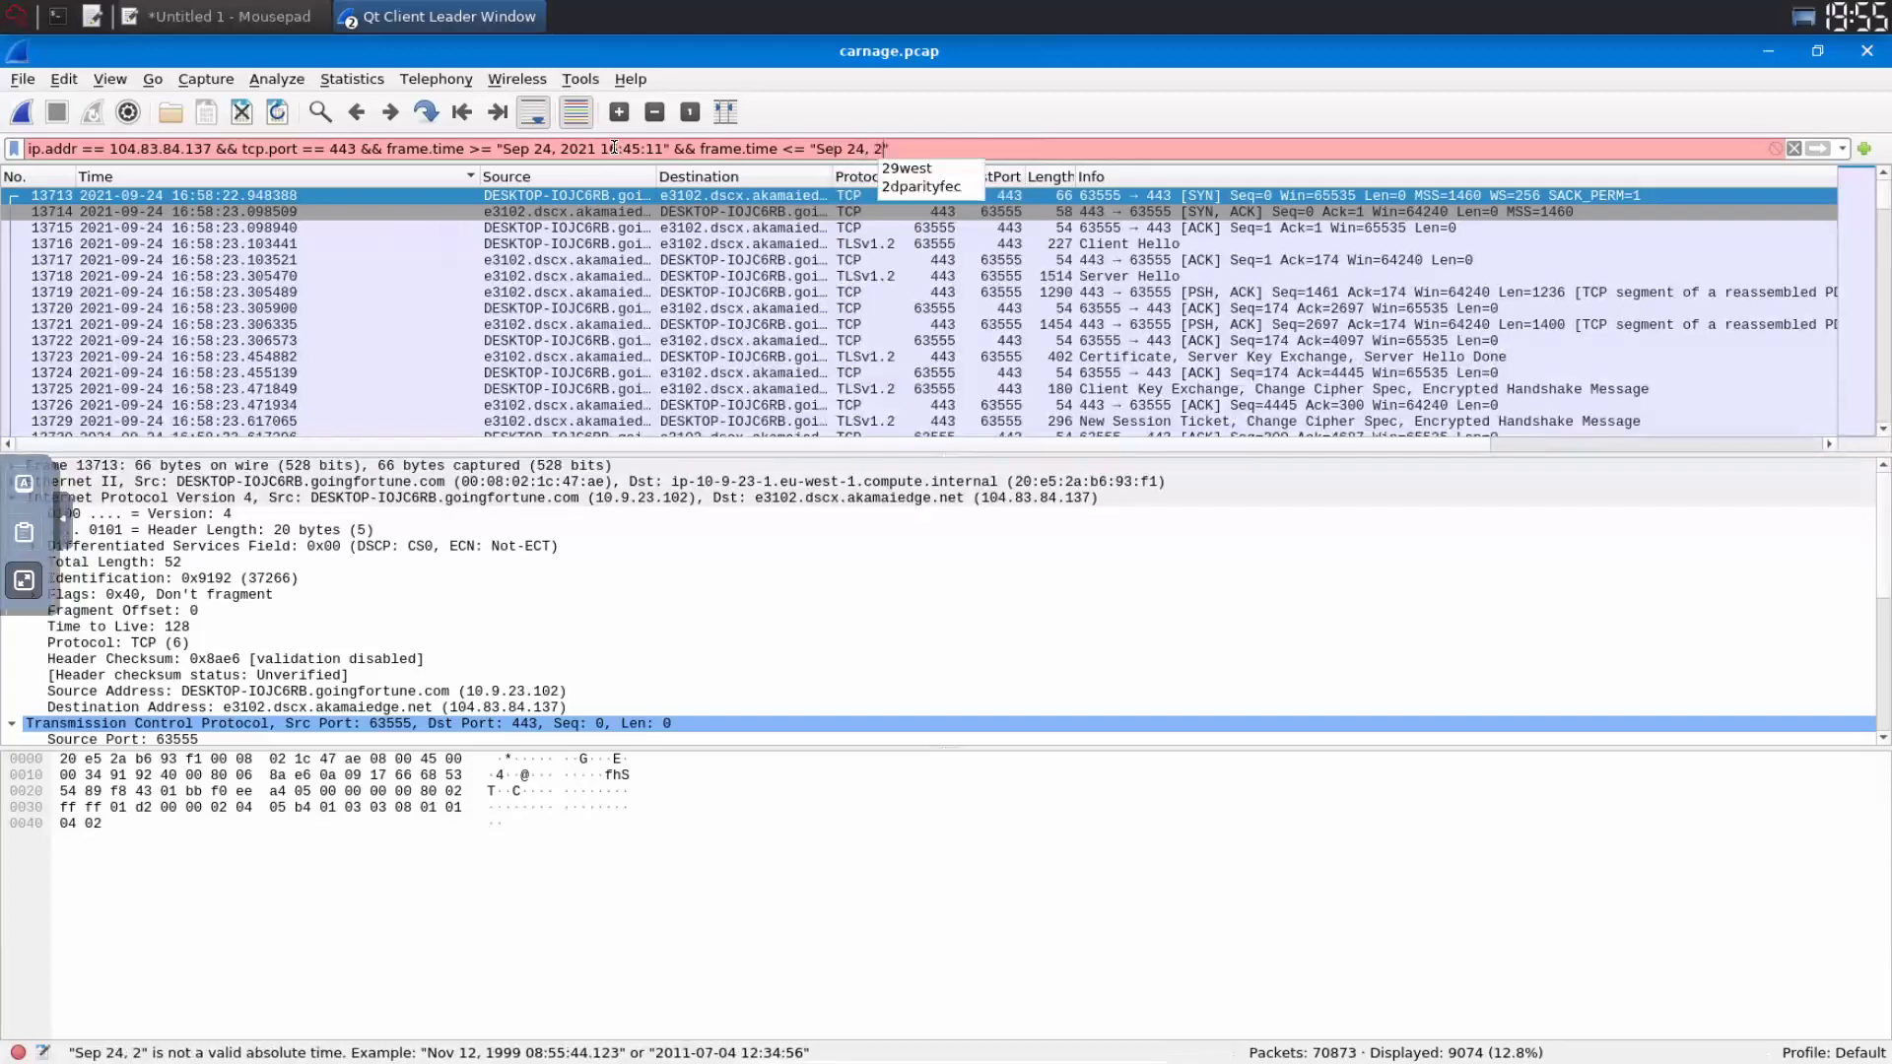
text(021)
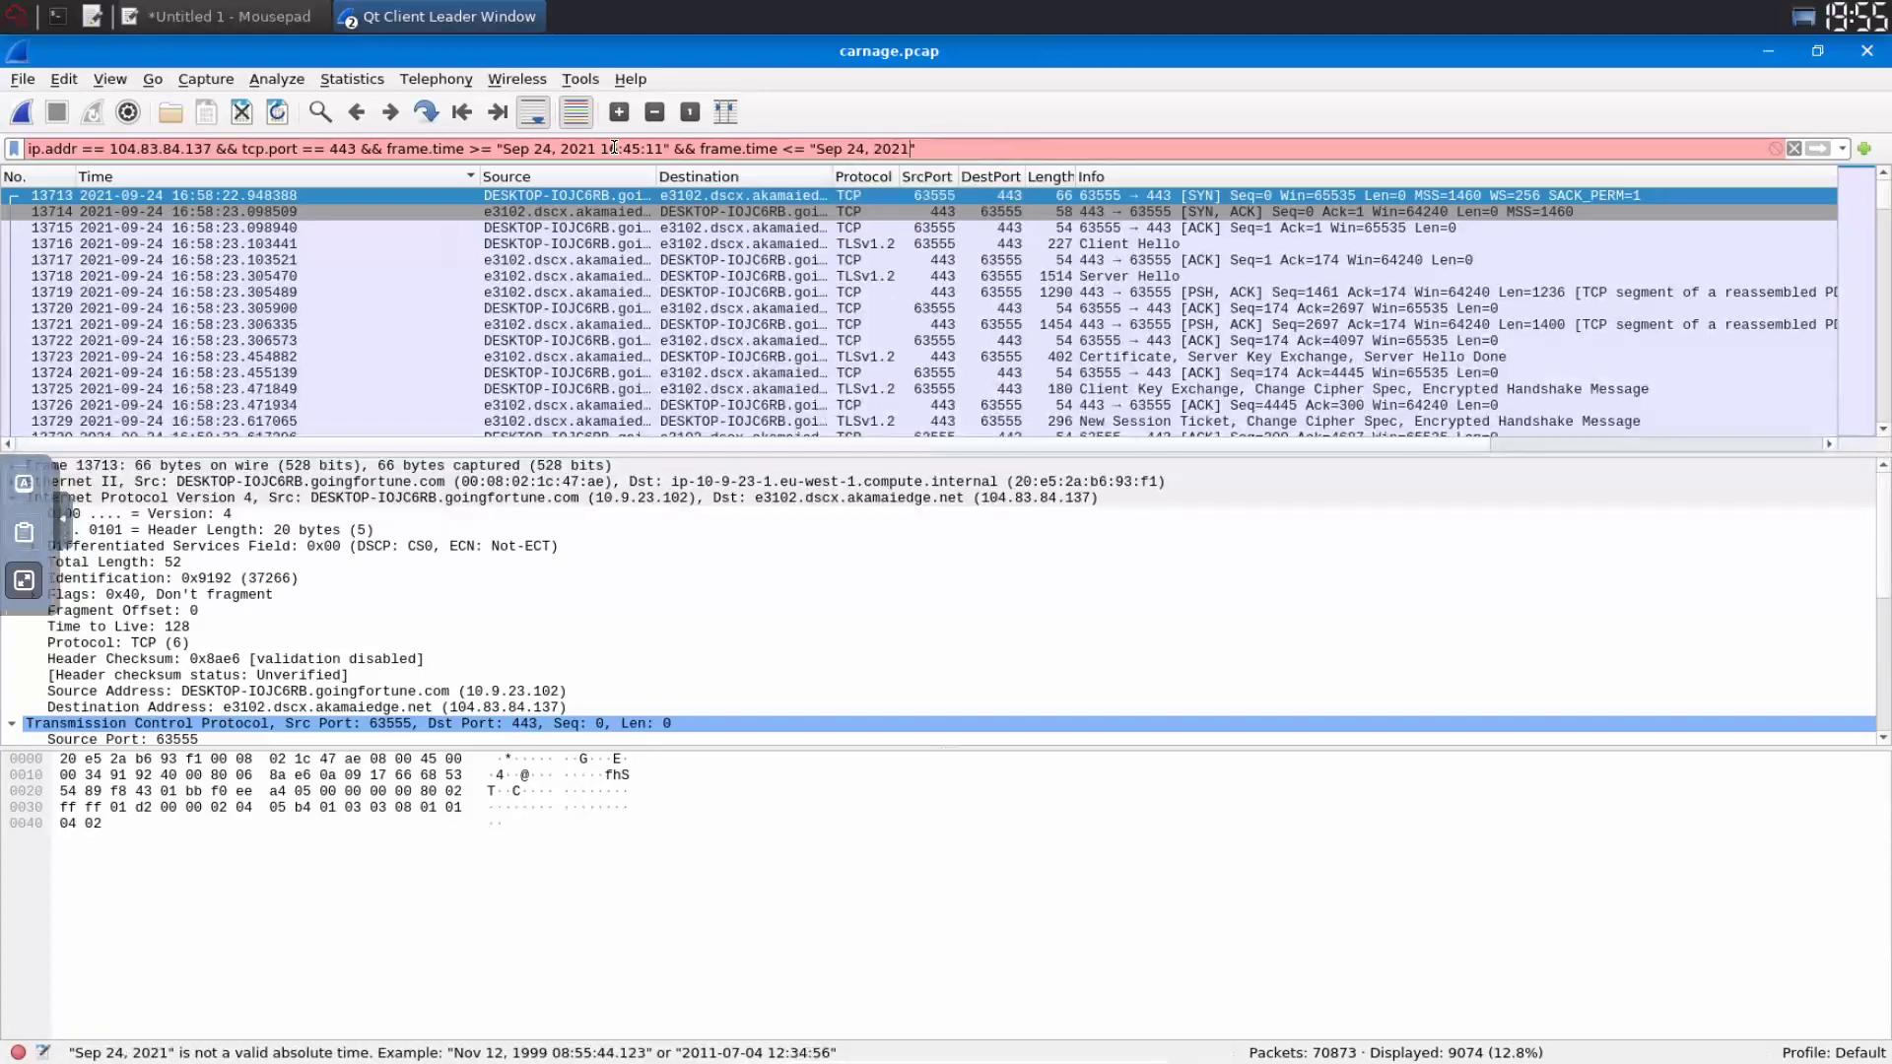
text(16:)
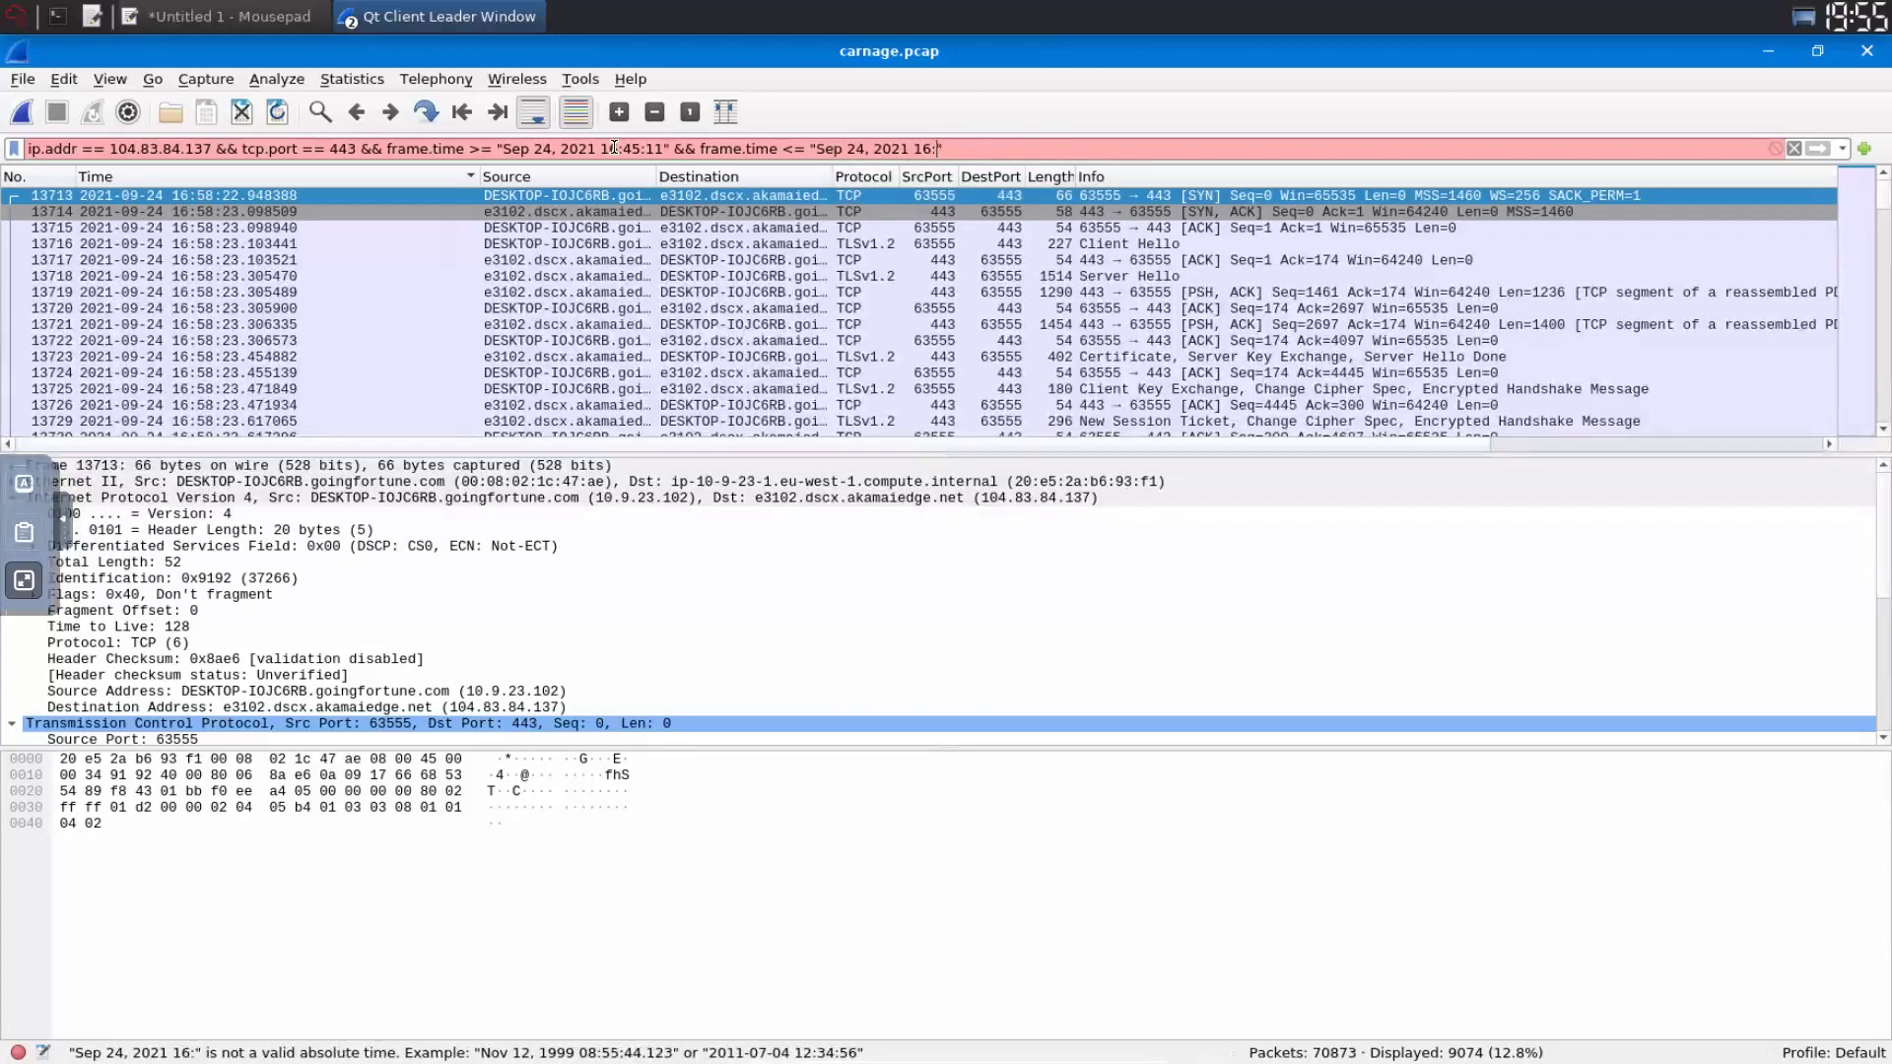
text(45)
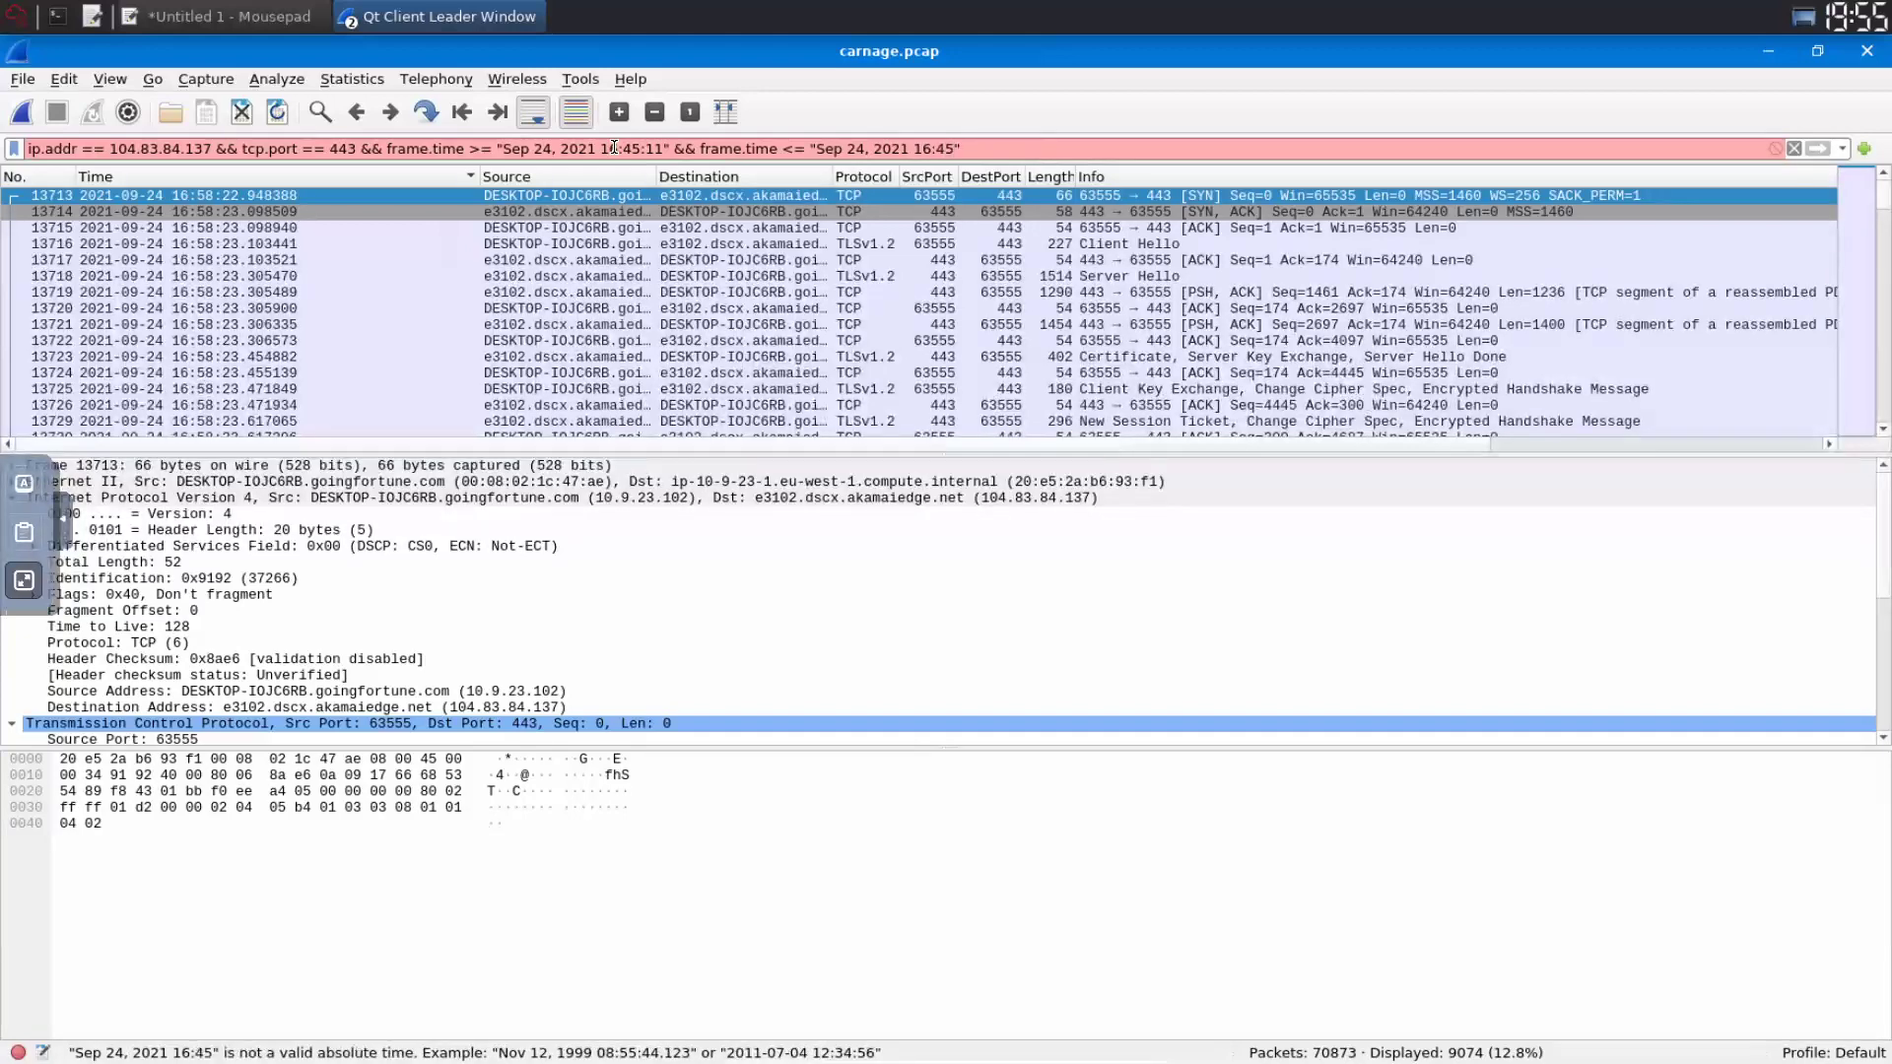
text(:30)
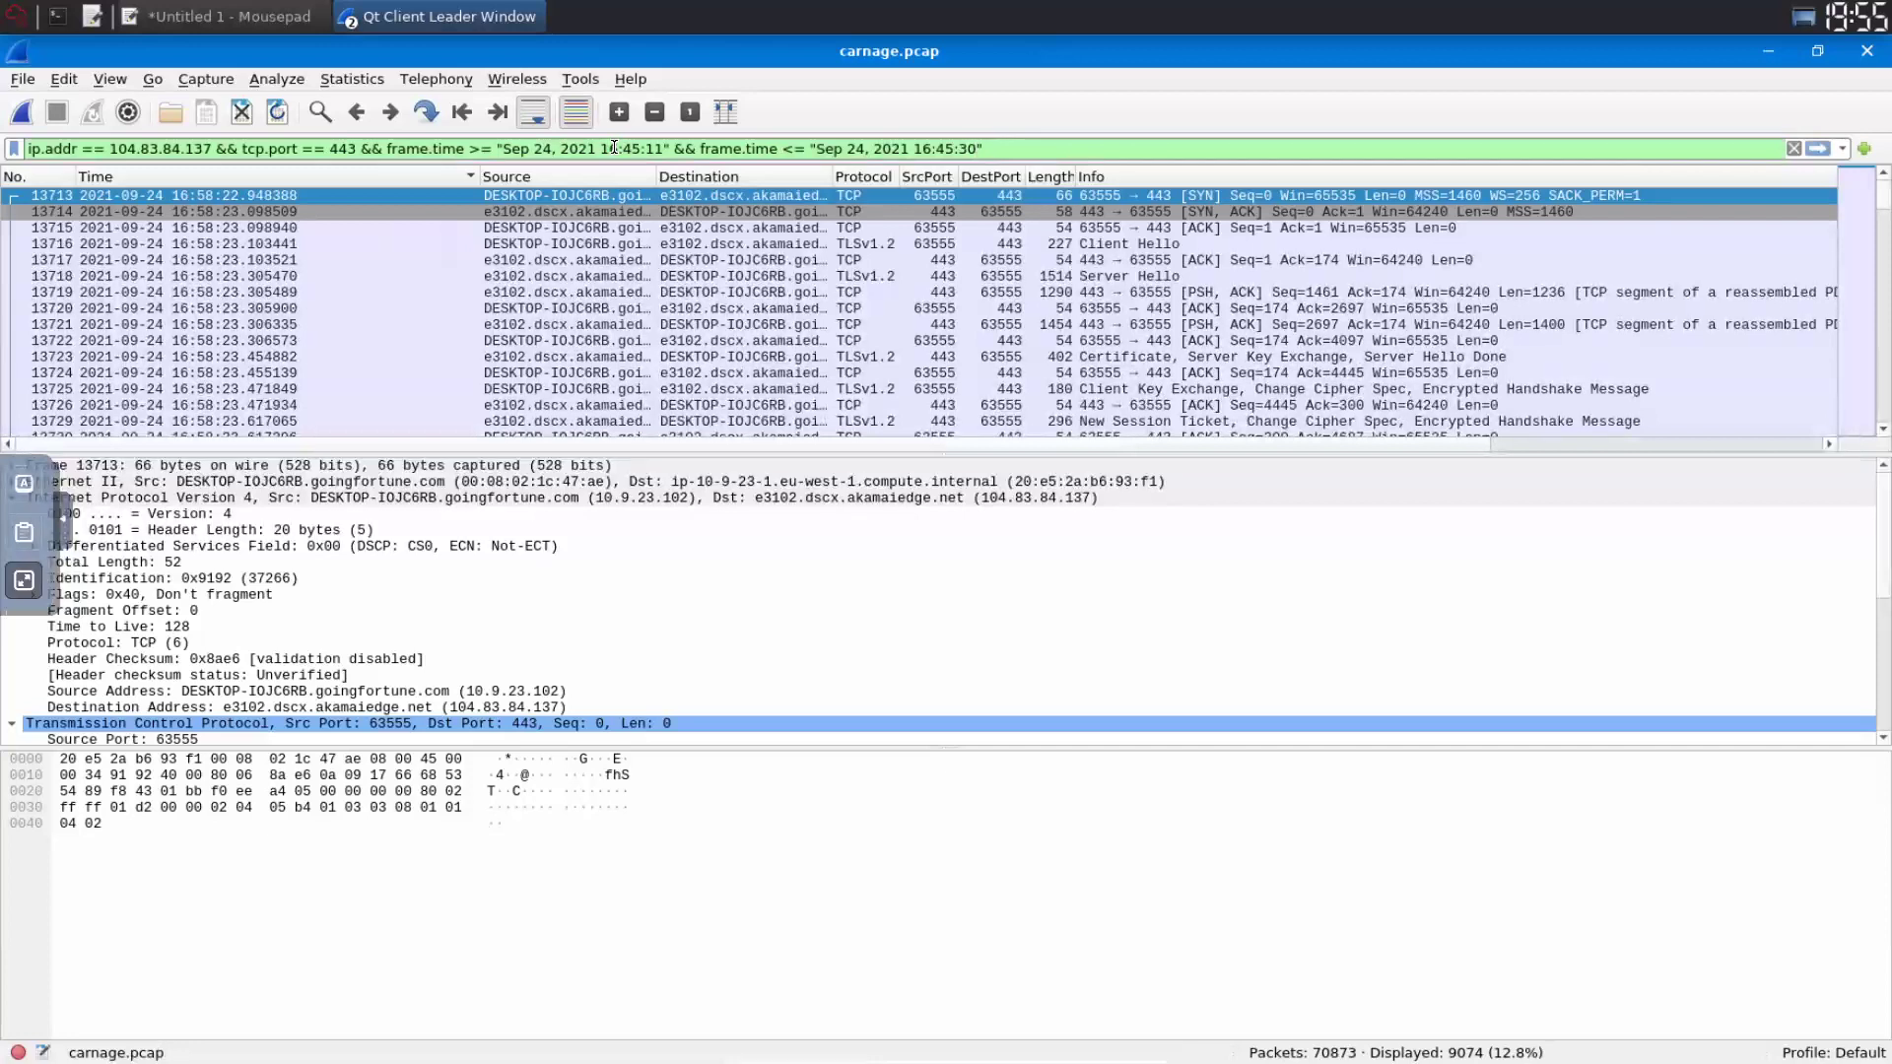
key(Right)
key(Return)
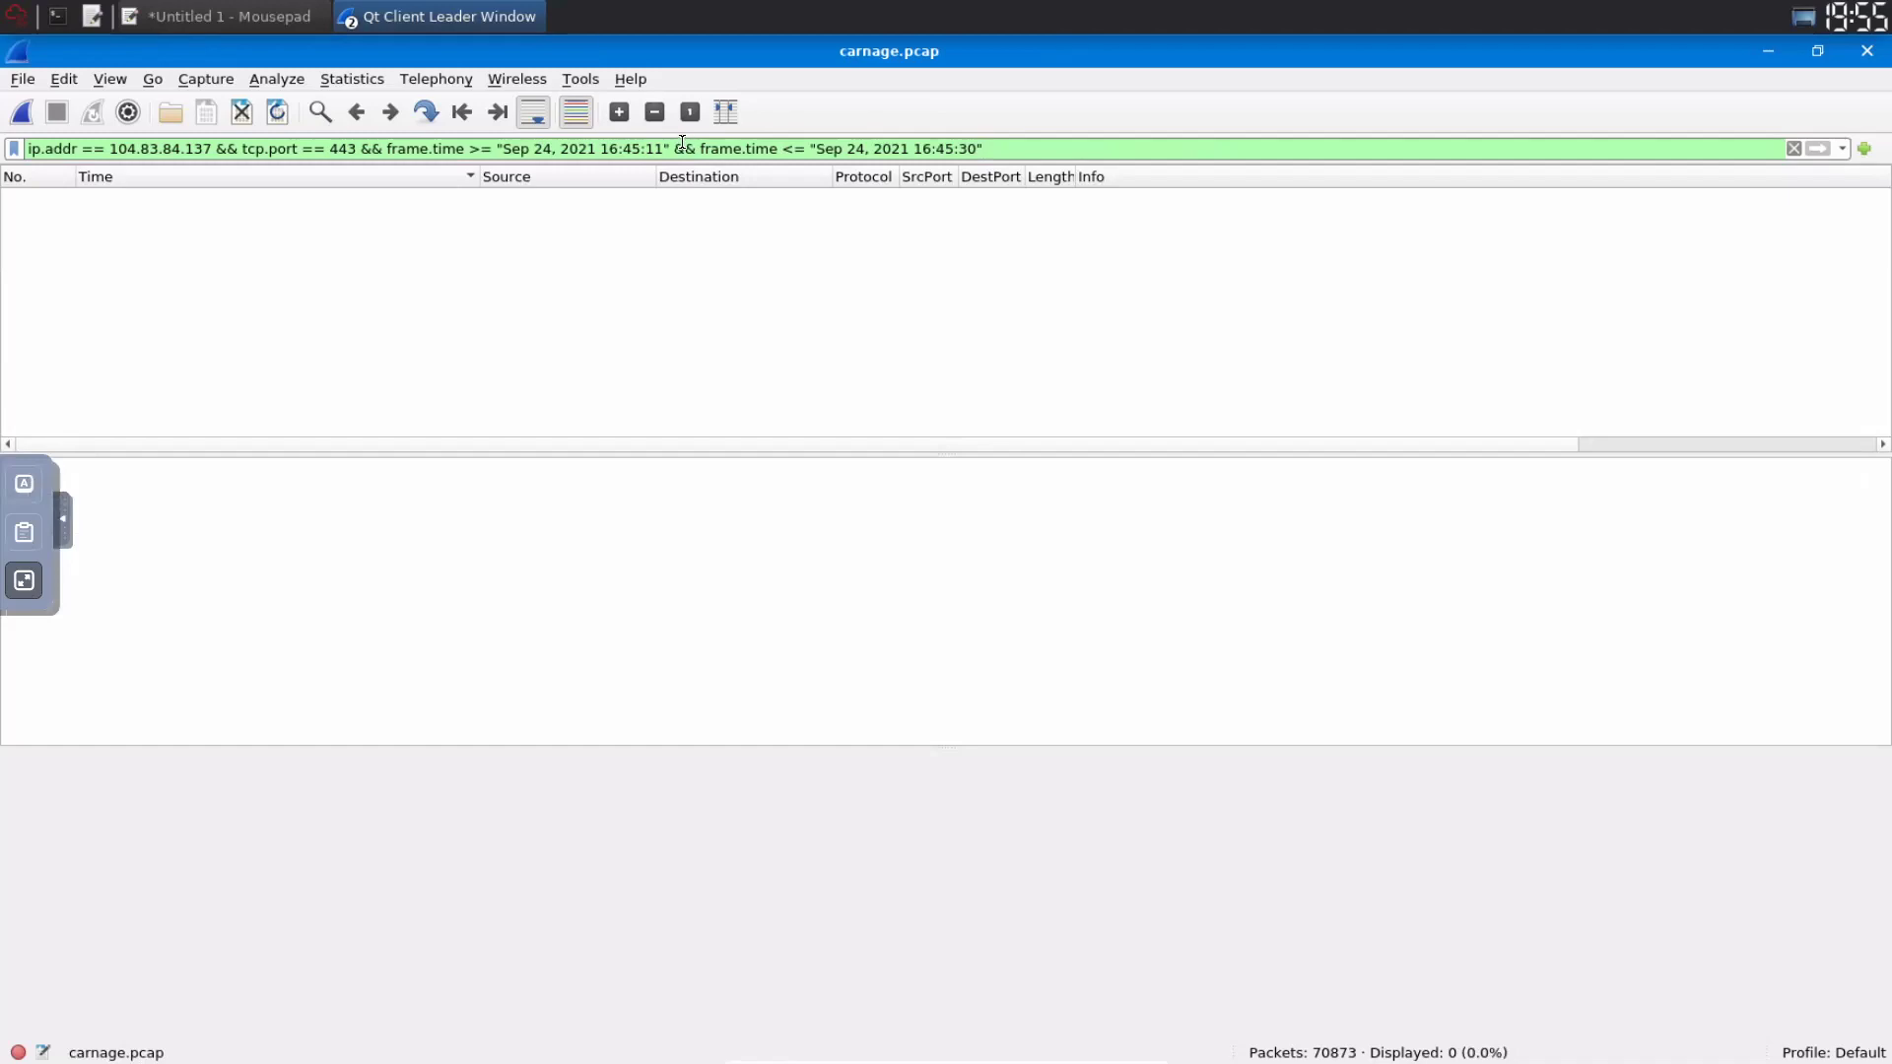
drag(673, 149, 1344, 150)
key(BackSpace)
key(Return)
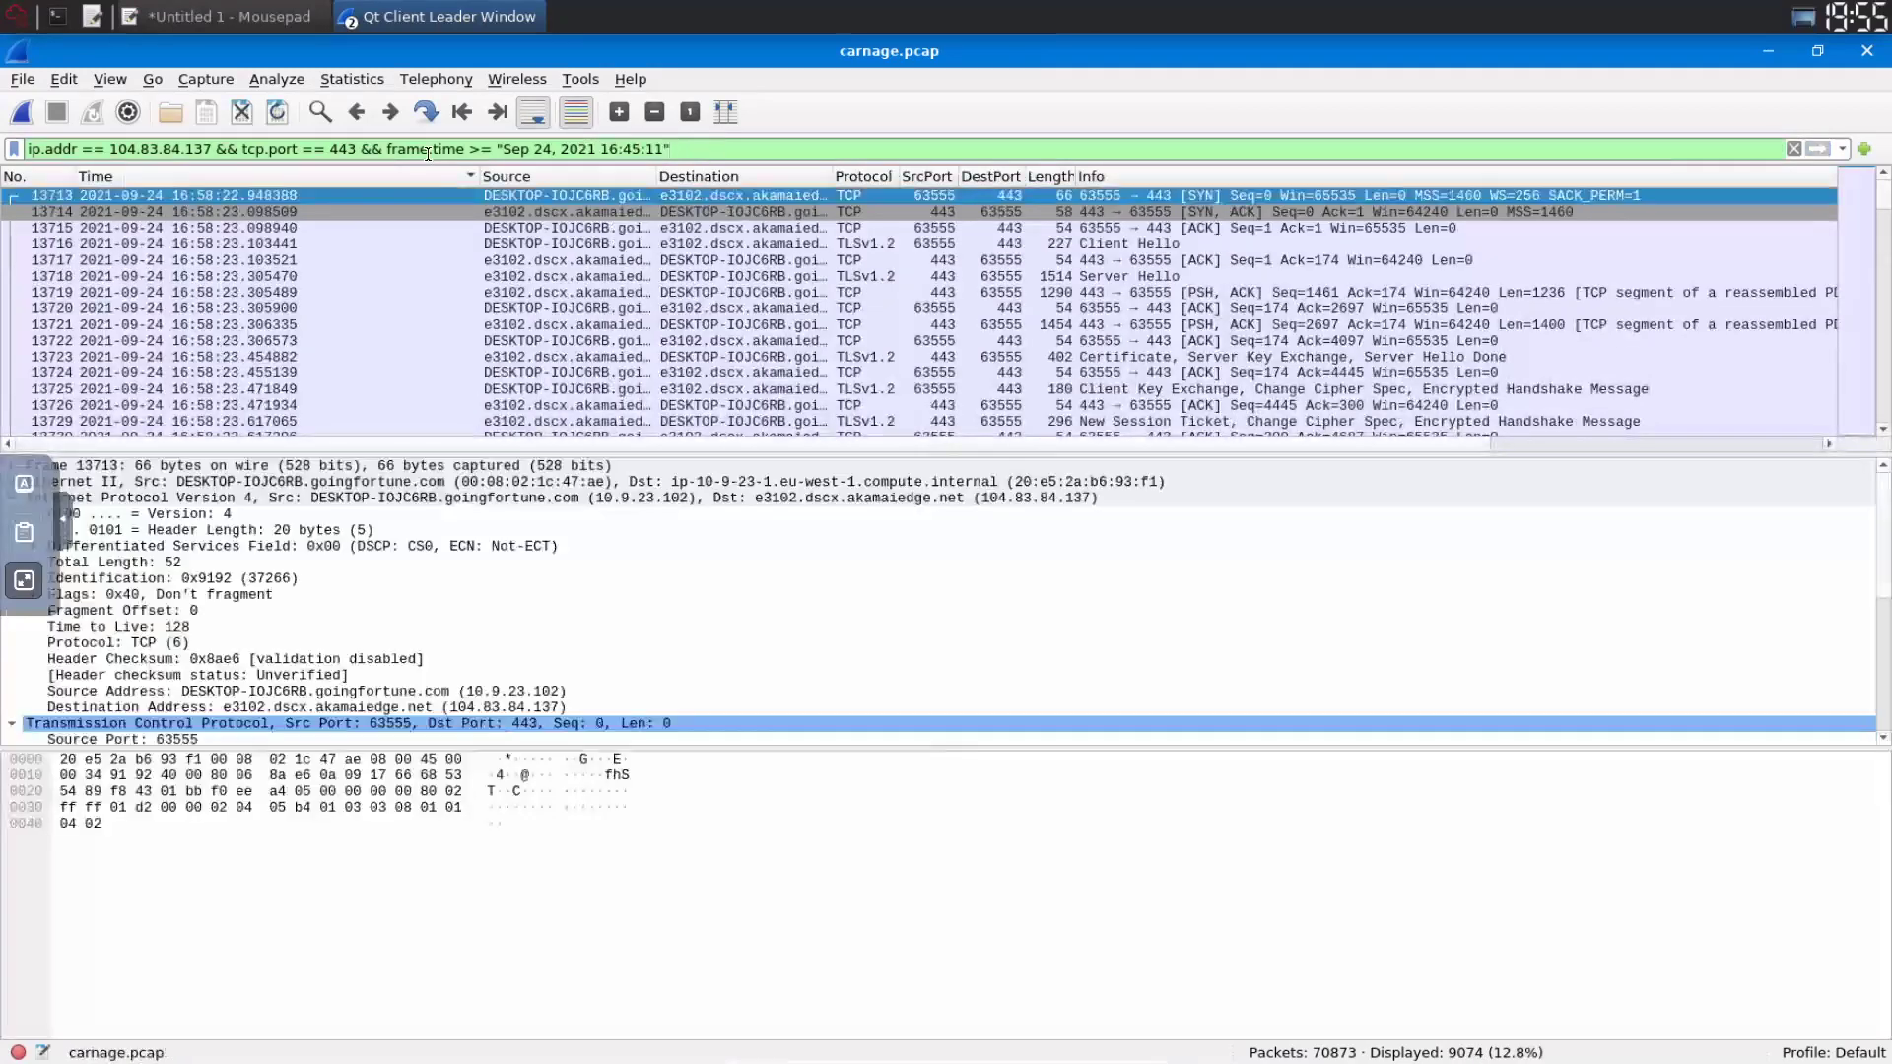
shift+click(361, 148)
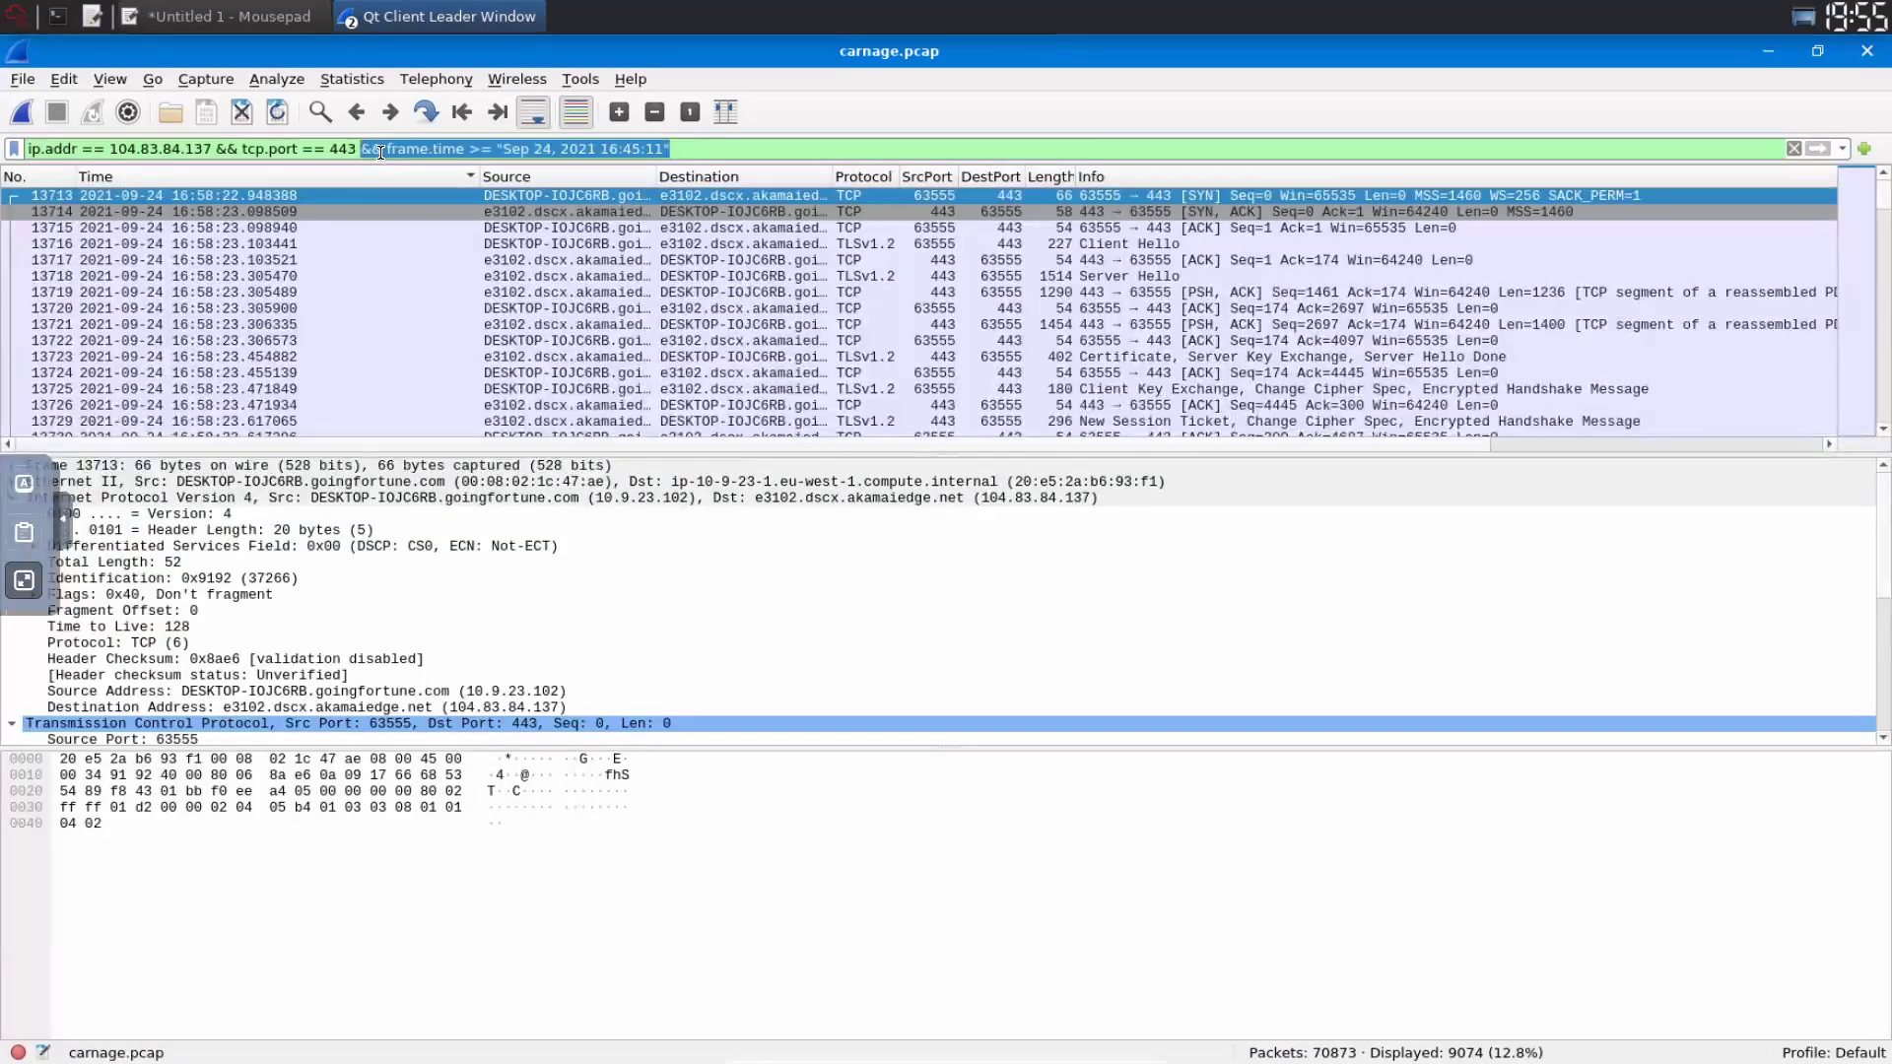
key(ctrl+c)
click(891, 145)
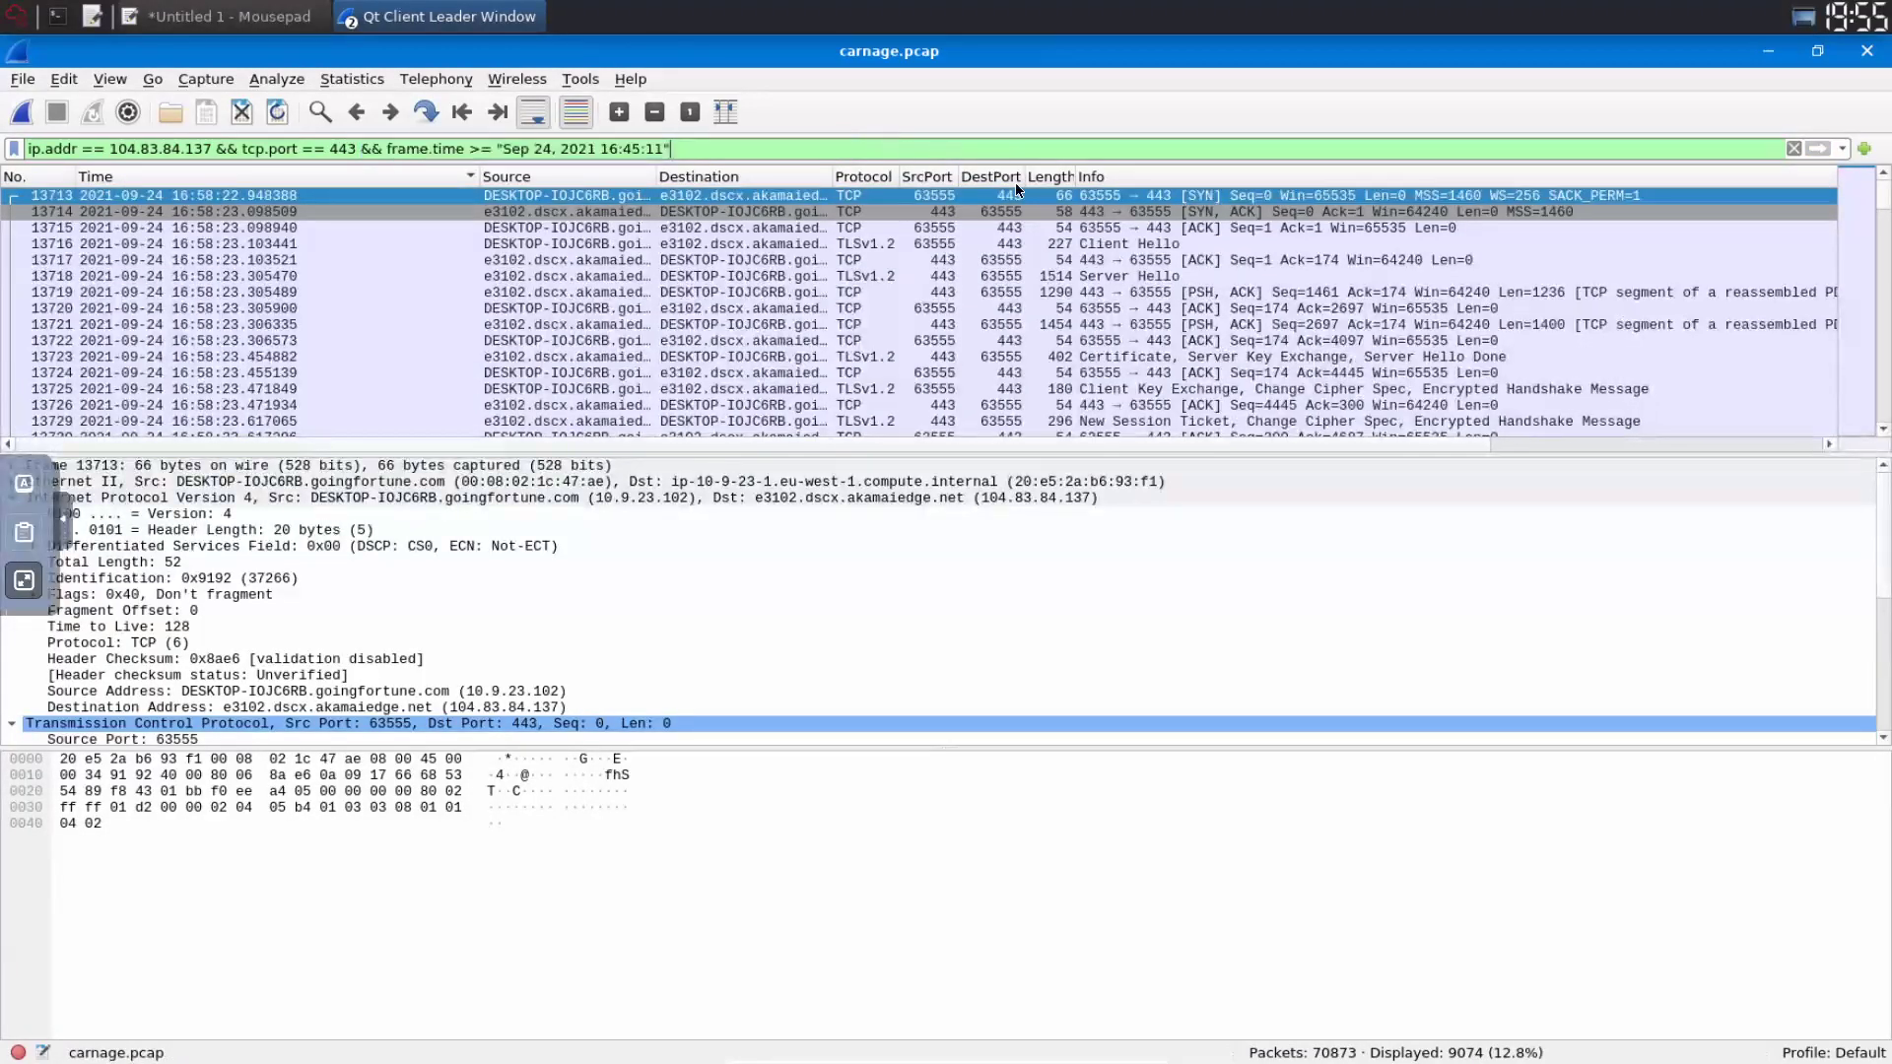
key(ctrl+v)
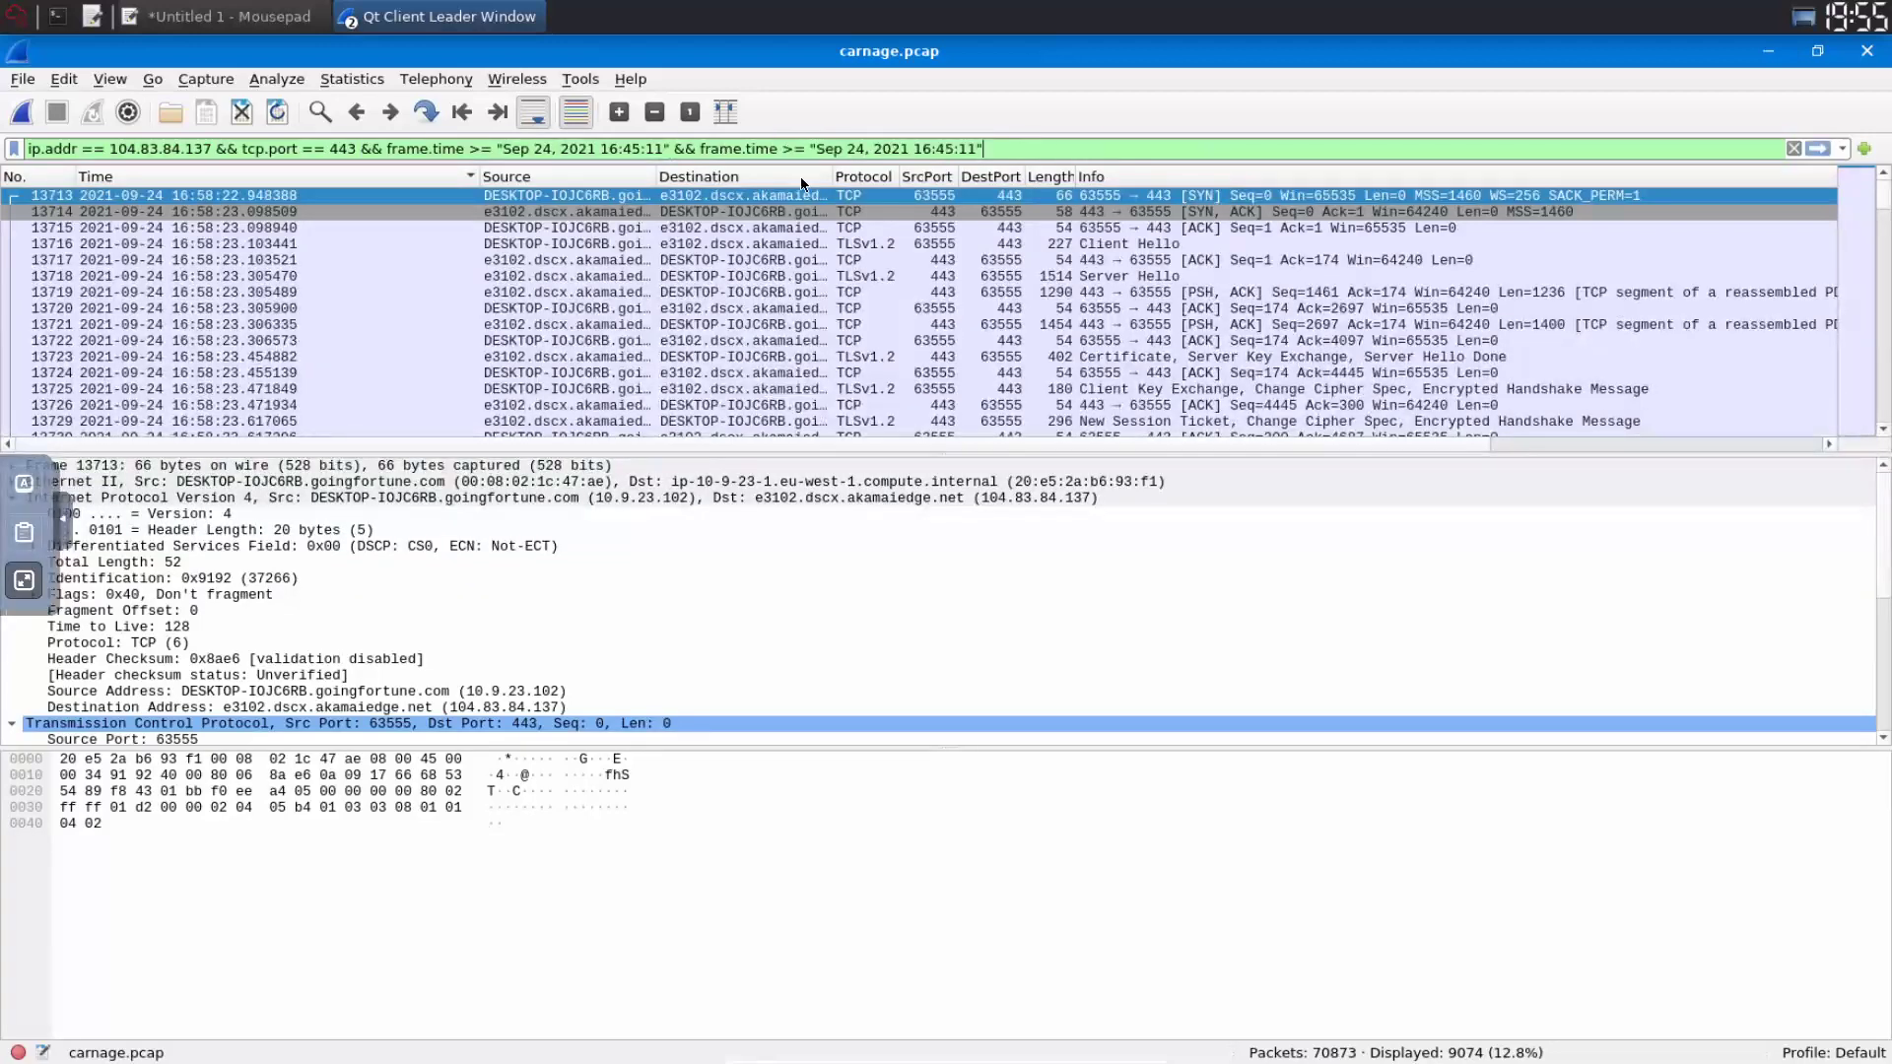
click(796, 147)
key(BackSpace)
text(<)
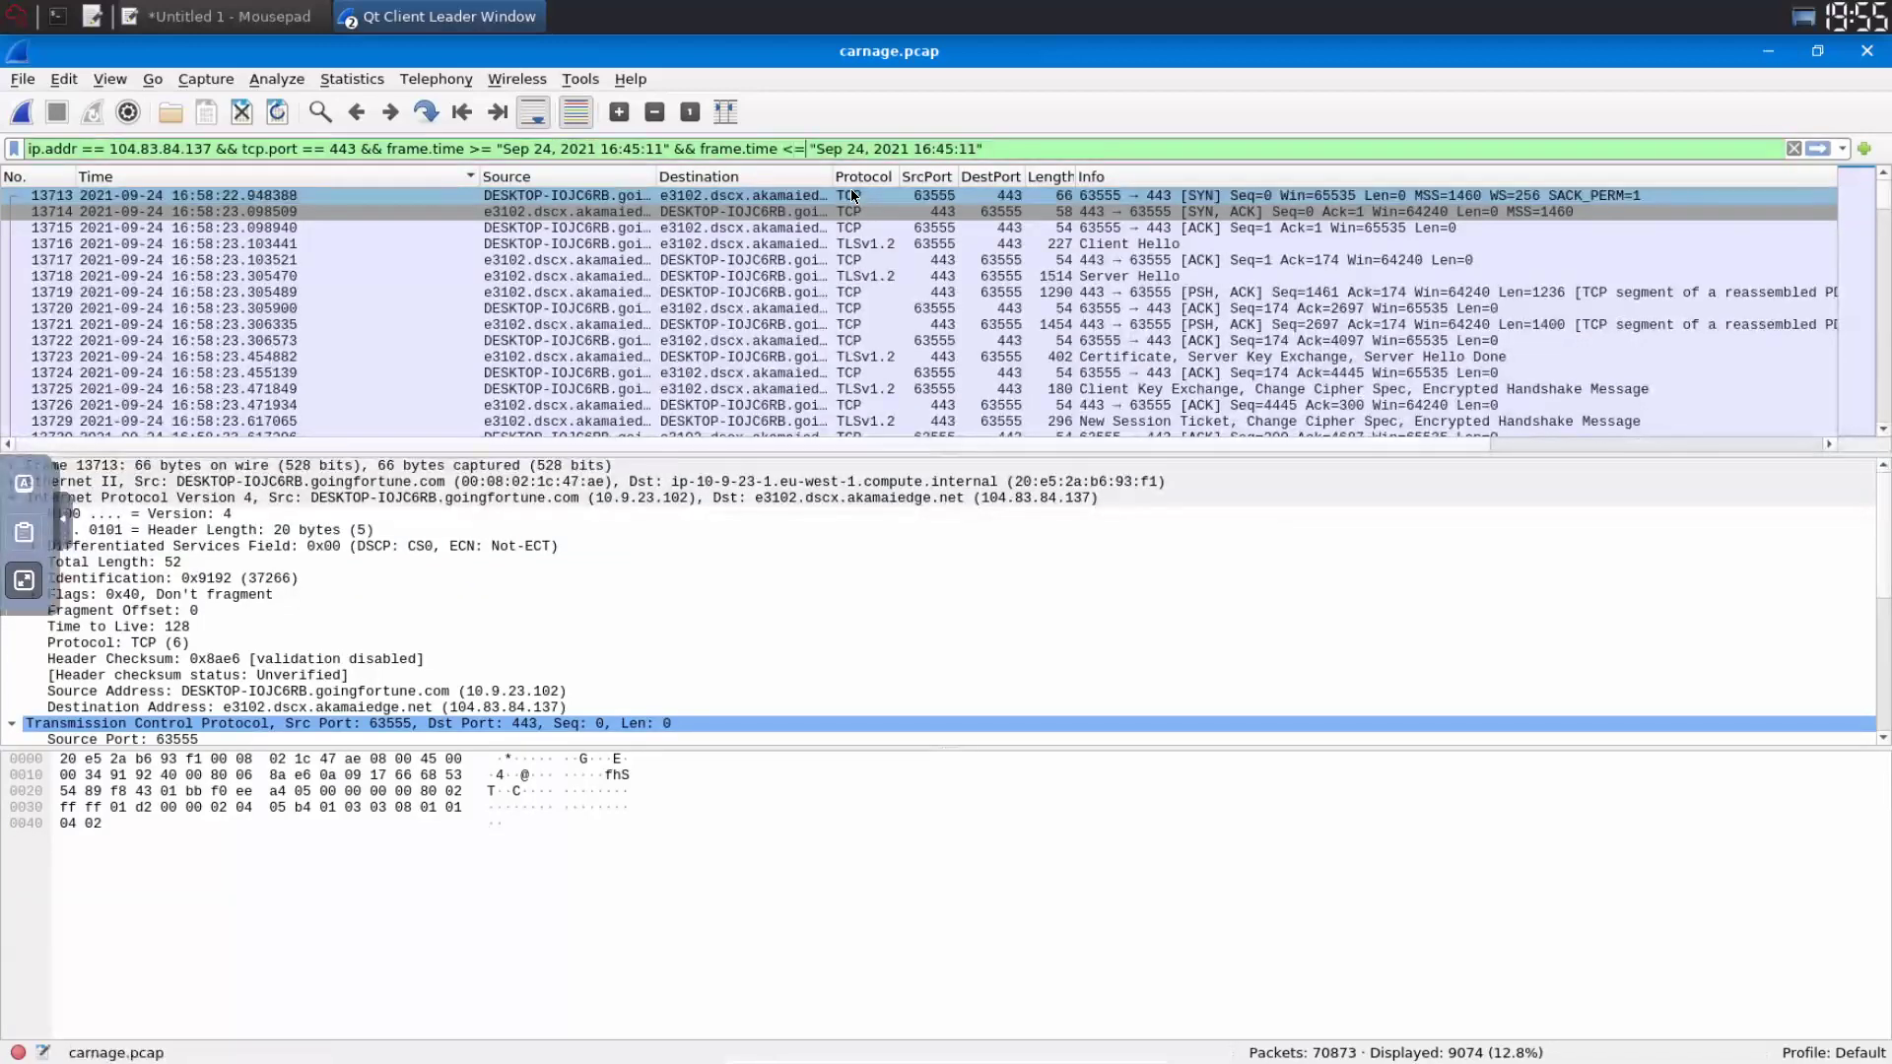
key(Right)
key(Right)
key(Right)
key(Right)
key(Right)
key(Delete)
key(Delete)
text(30)
key(Return)
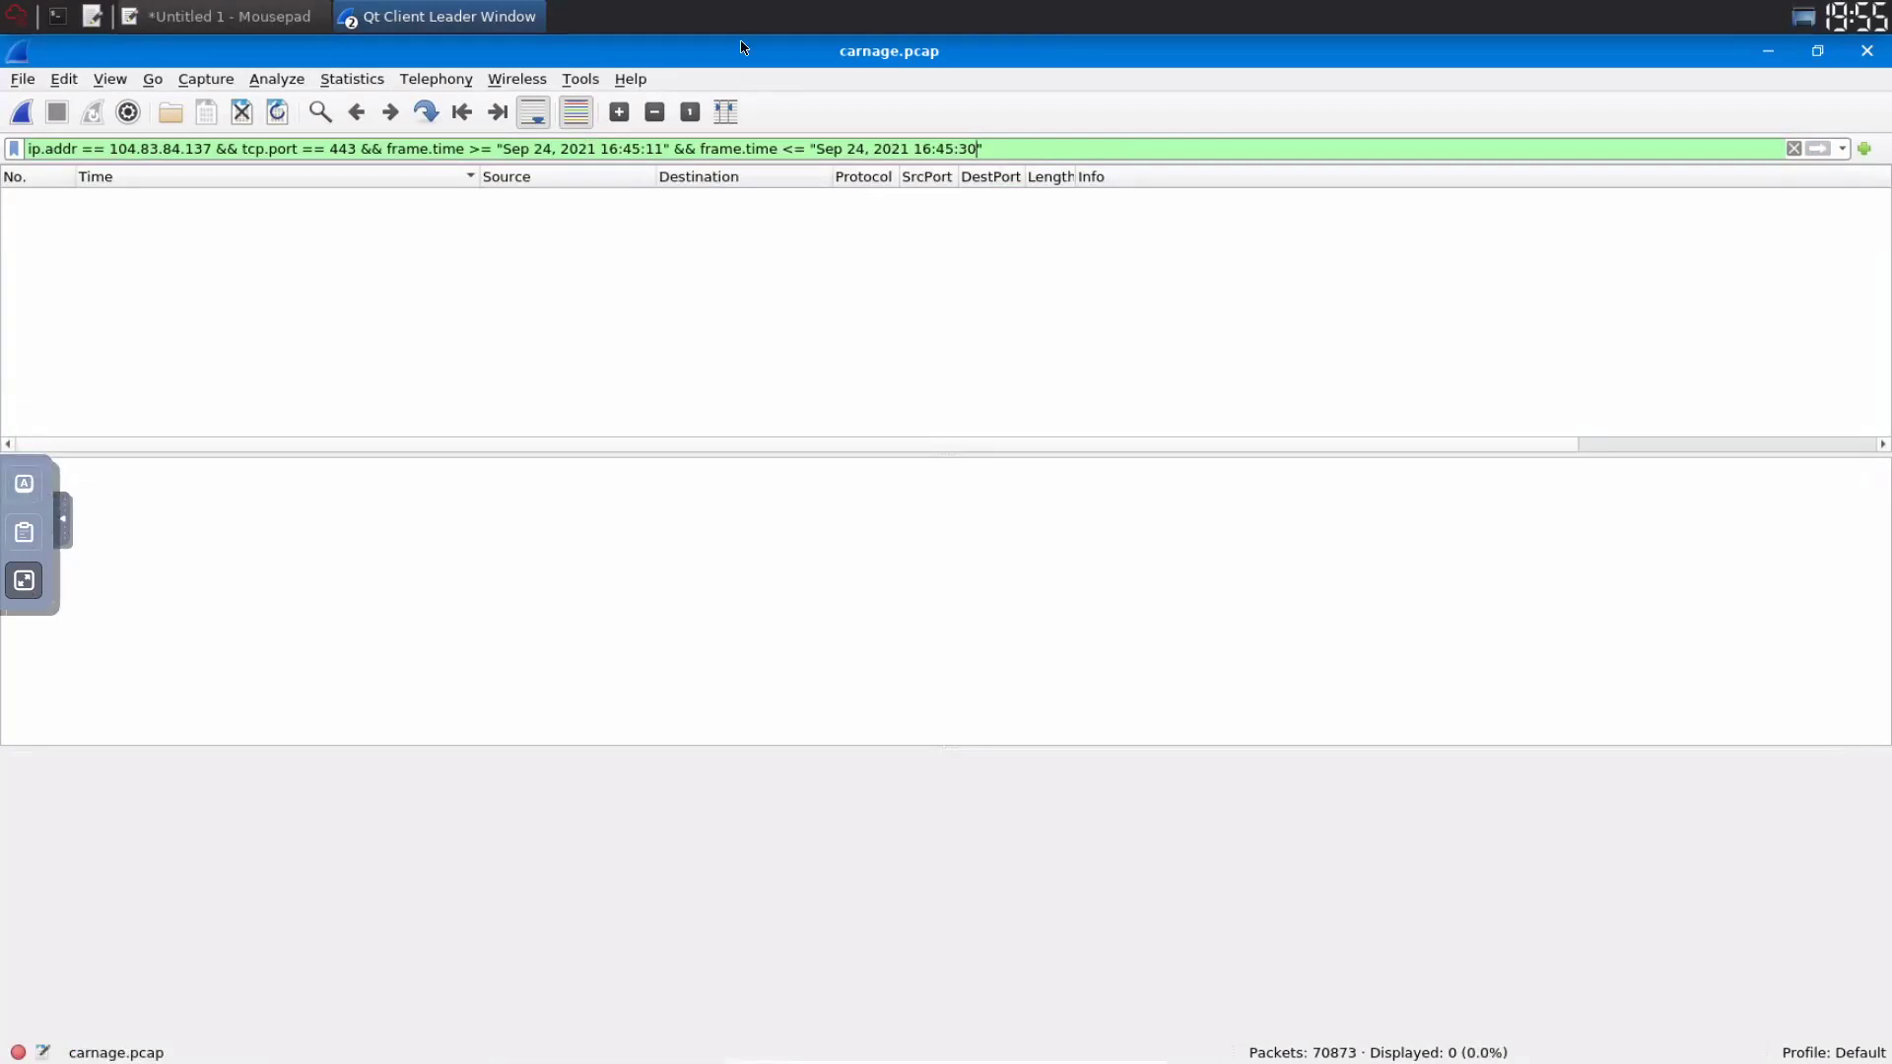
- Delete the frame.time <= "Sep 24, 2021 16:45:30" clause from the filter and reapply it
click(25, 580)
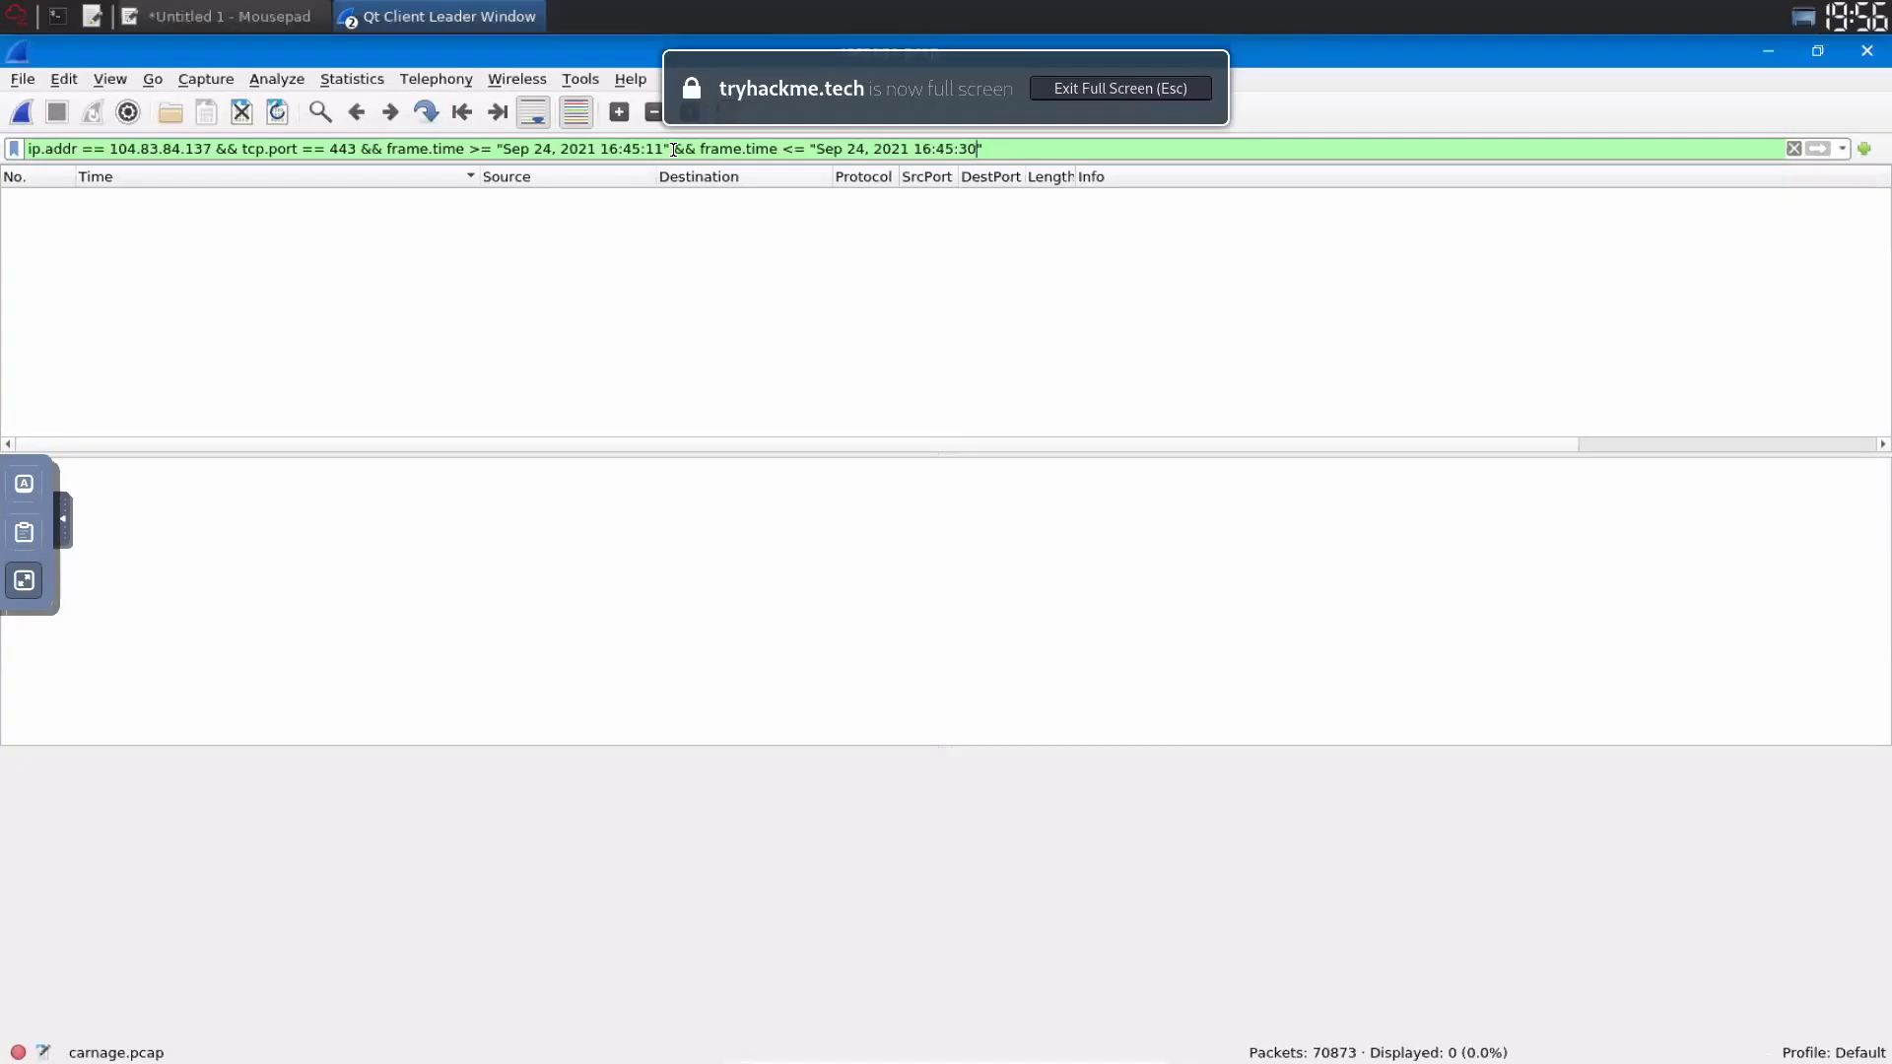
drag(788, 149, 1321, 153)
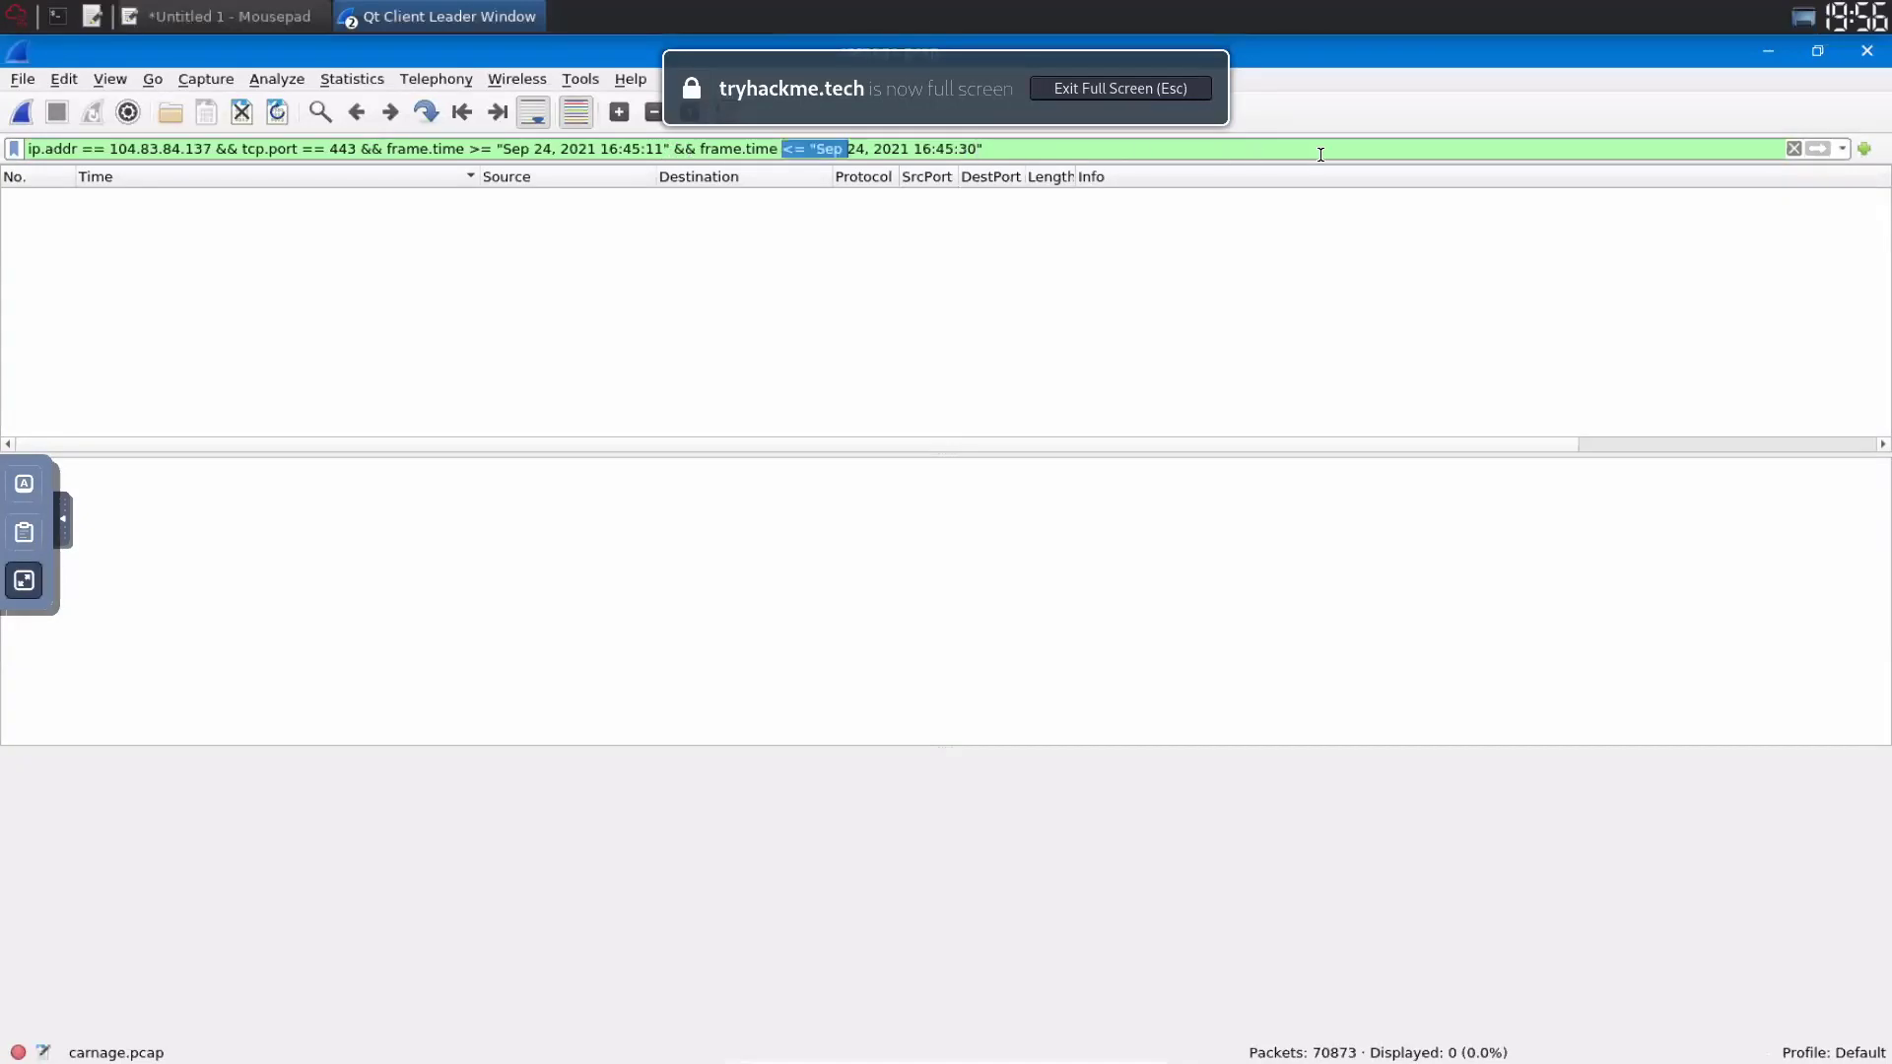
drag(674, 149, 1321, 155)
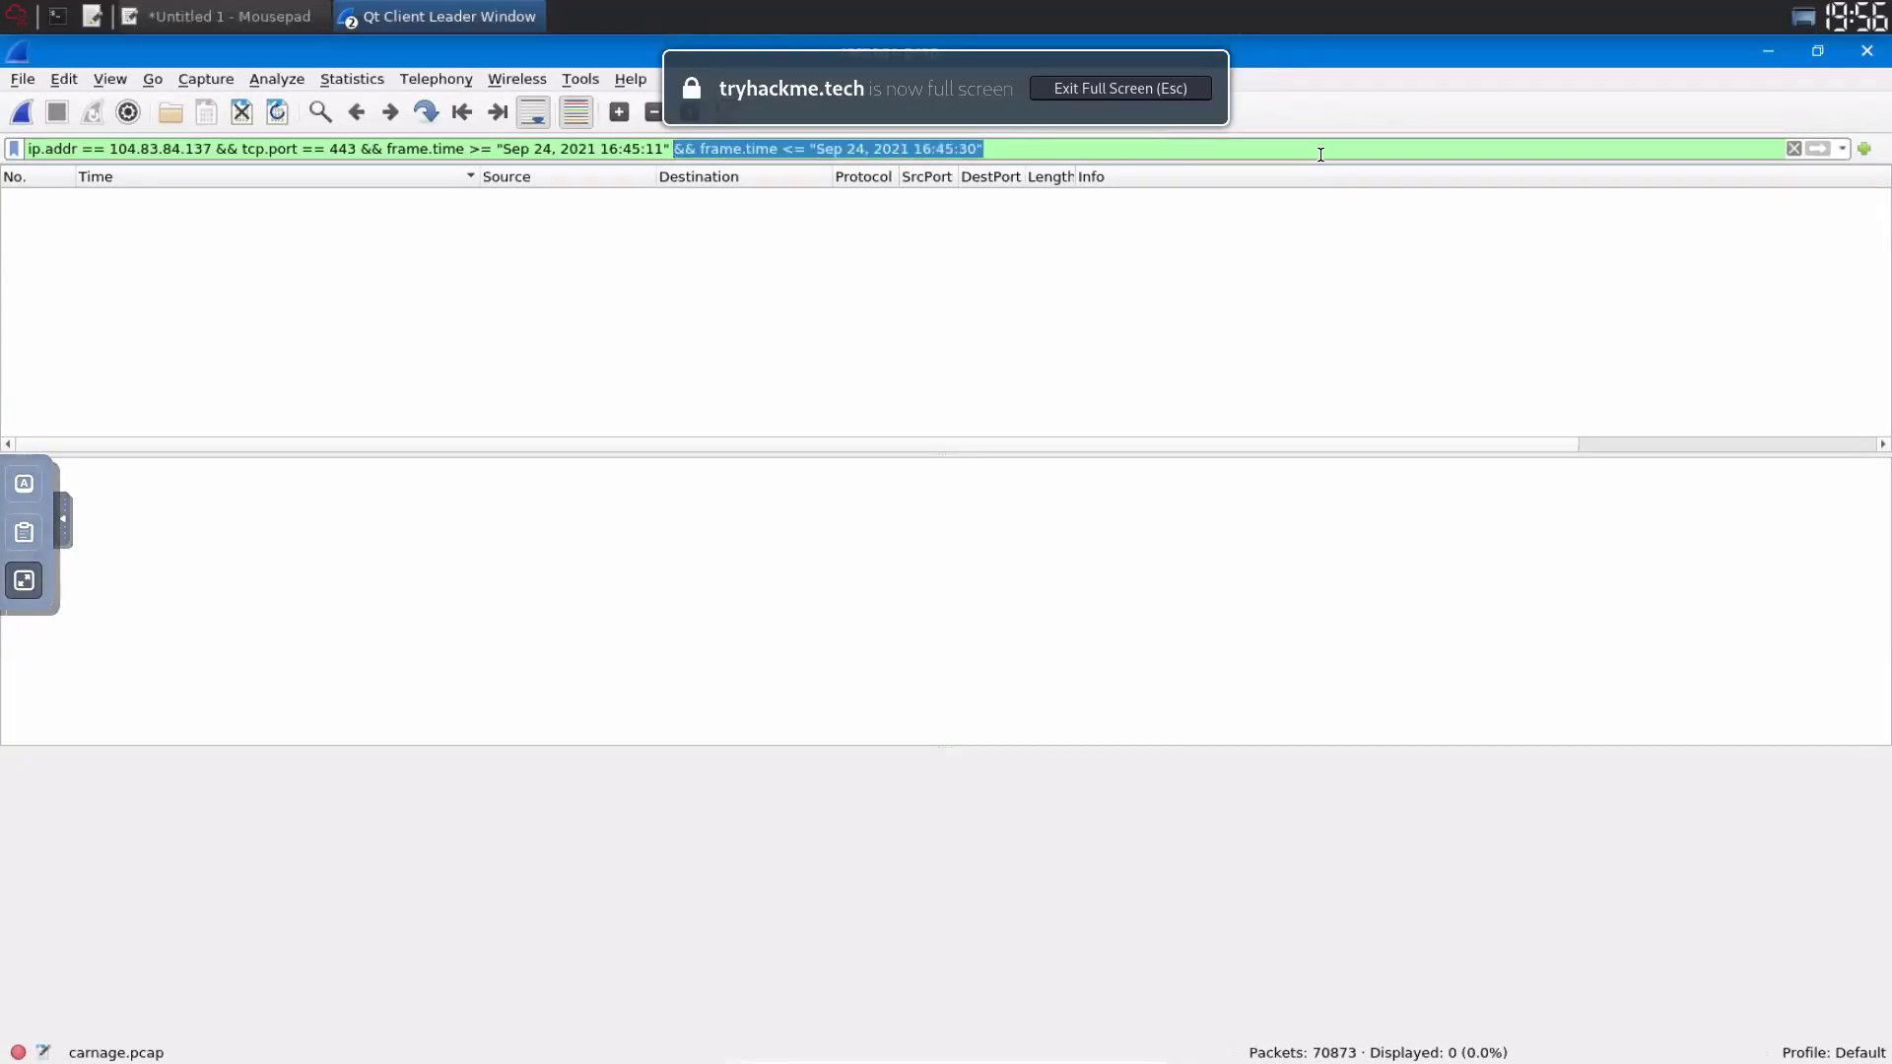
key(BackSpace)
key(Return)
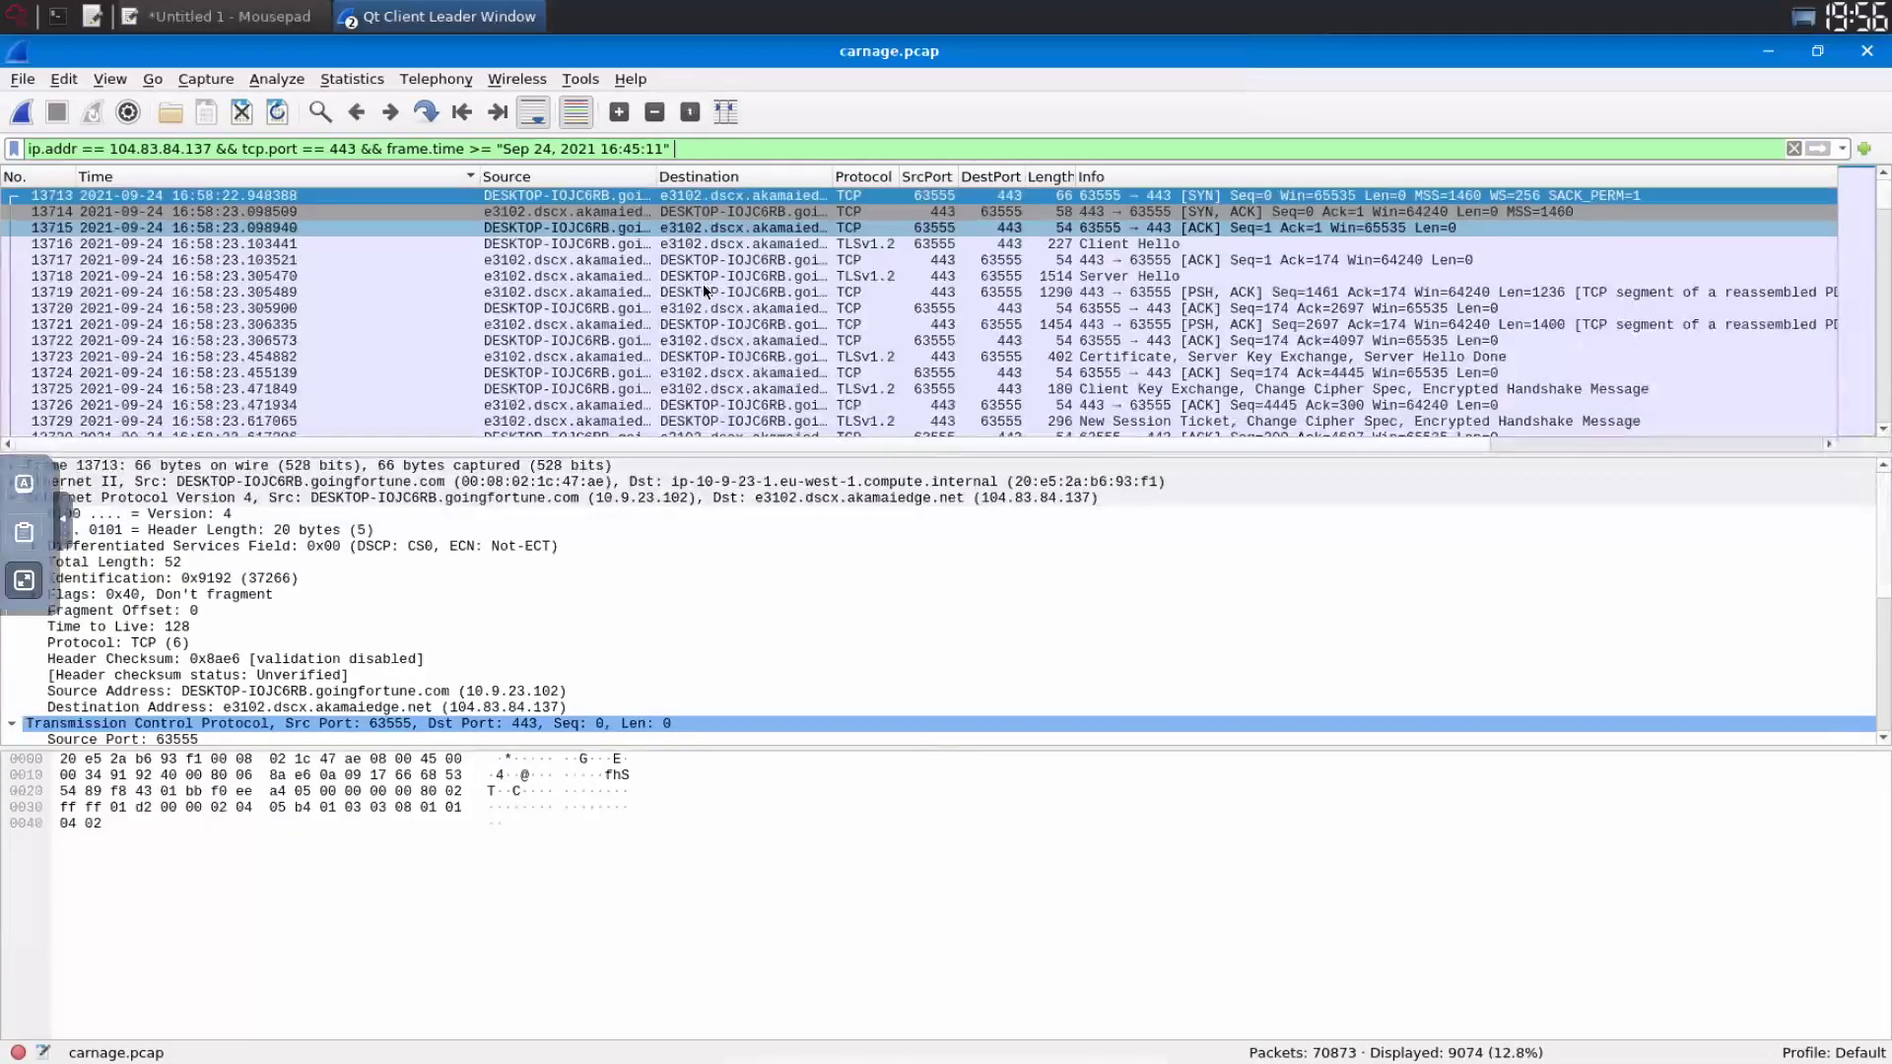
- Add ip.src_host == DESKTOP-IOJC6RB.goingfortune.com to the filter, widening the Source column to read host names
click(701, 243)
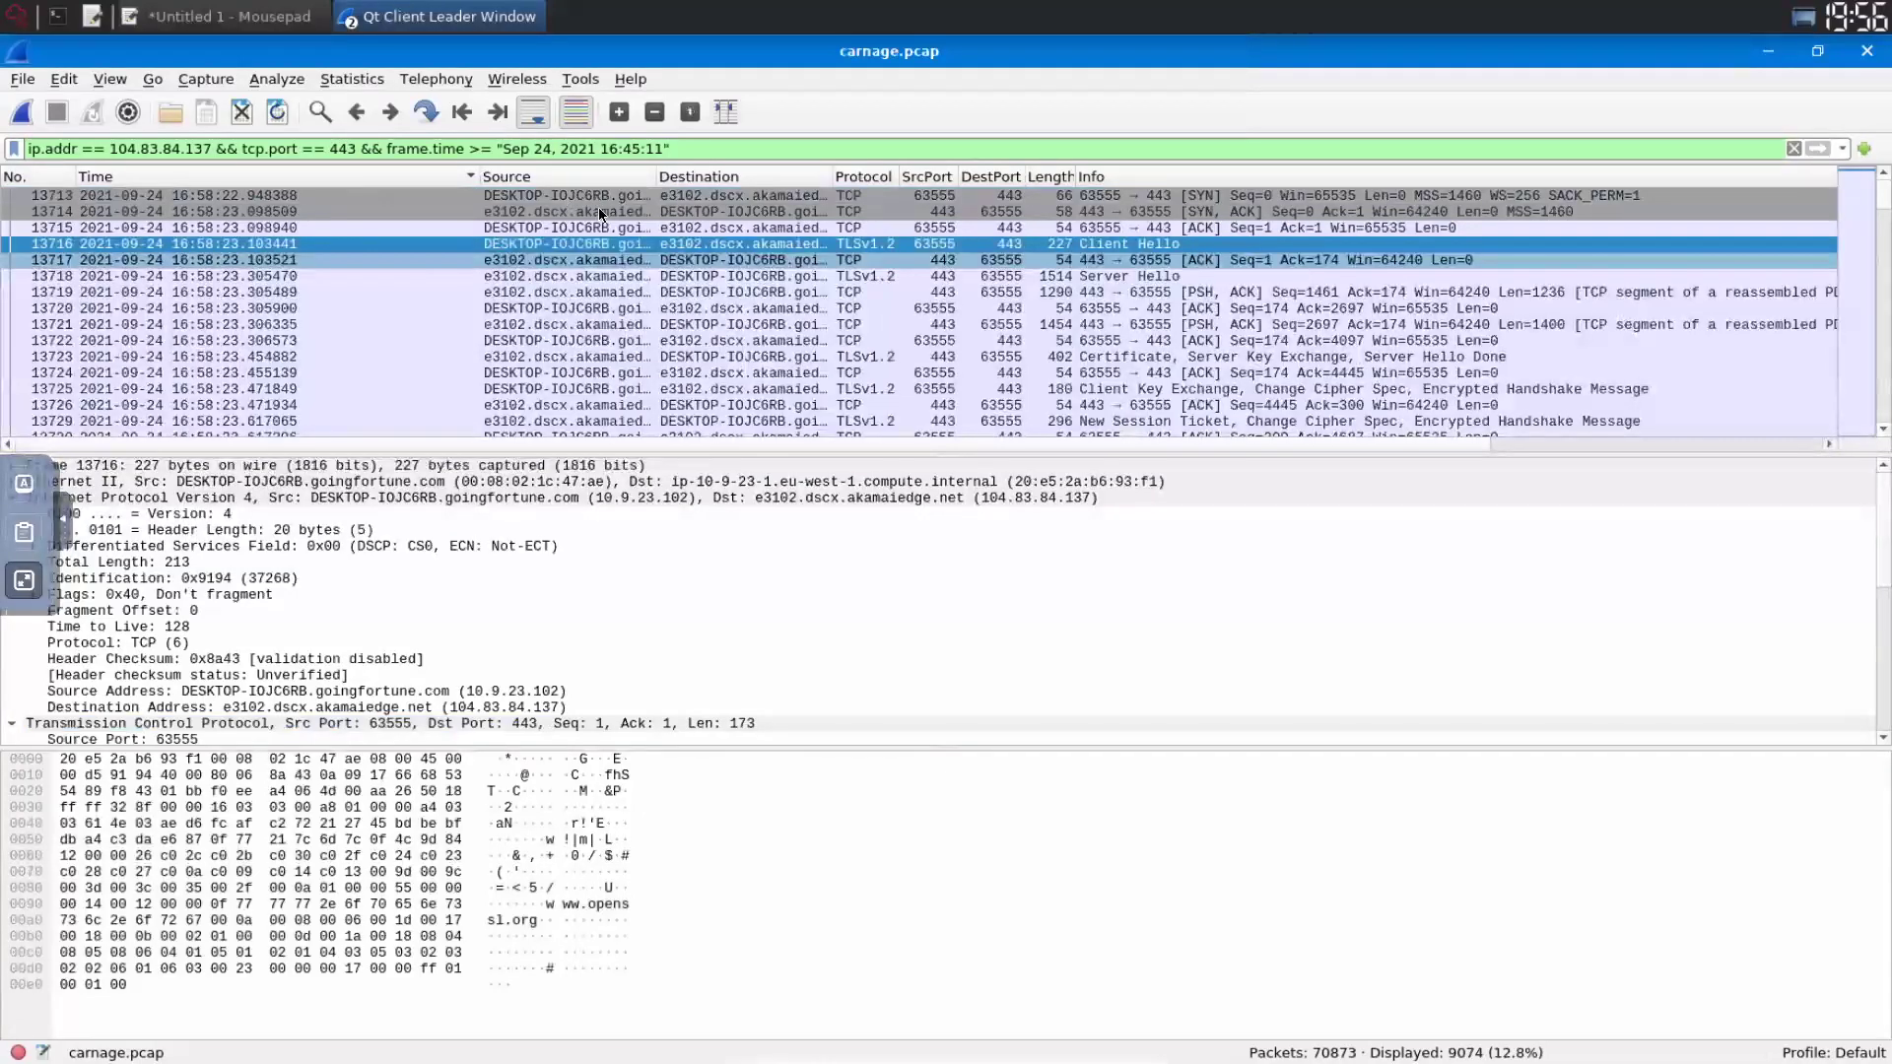
click(662, 197)
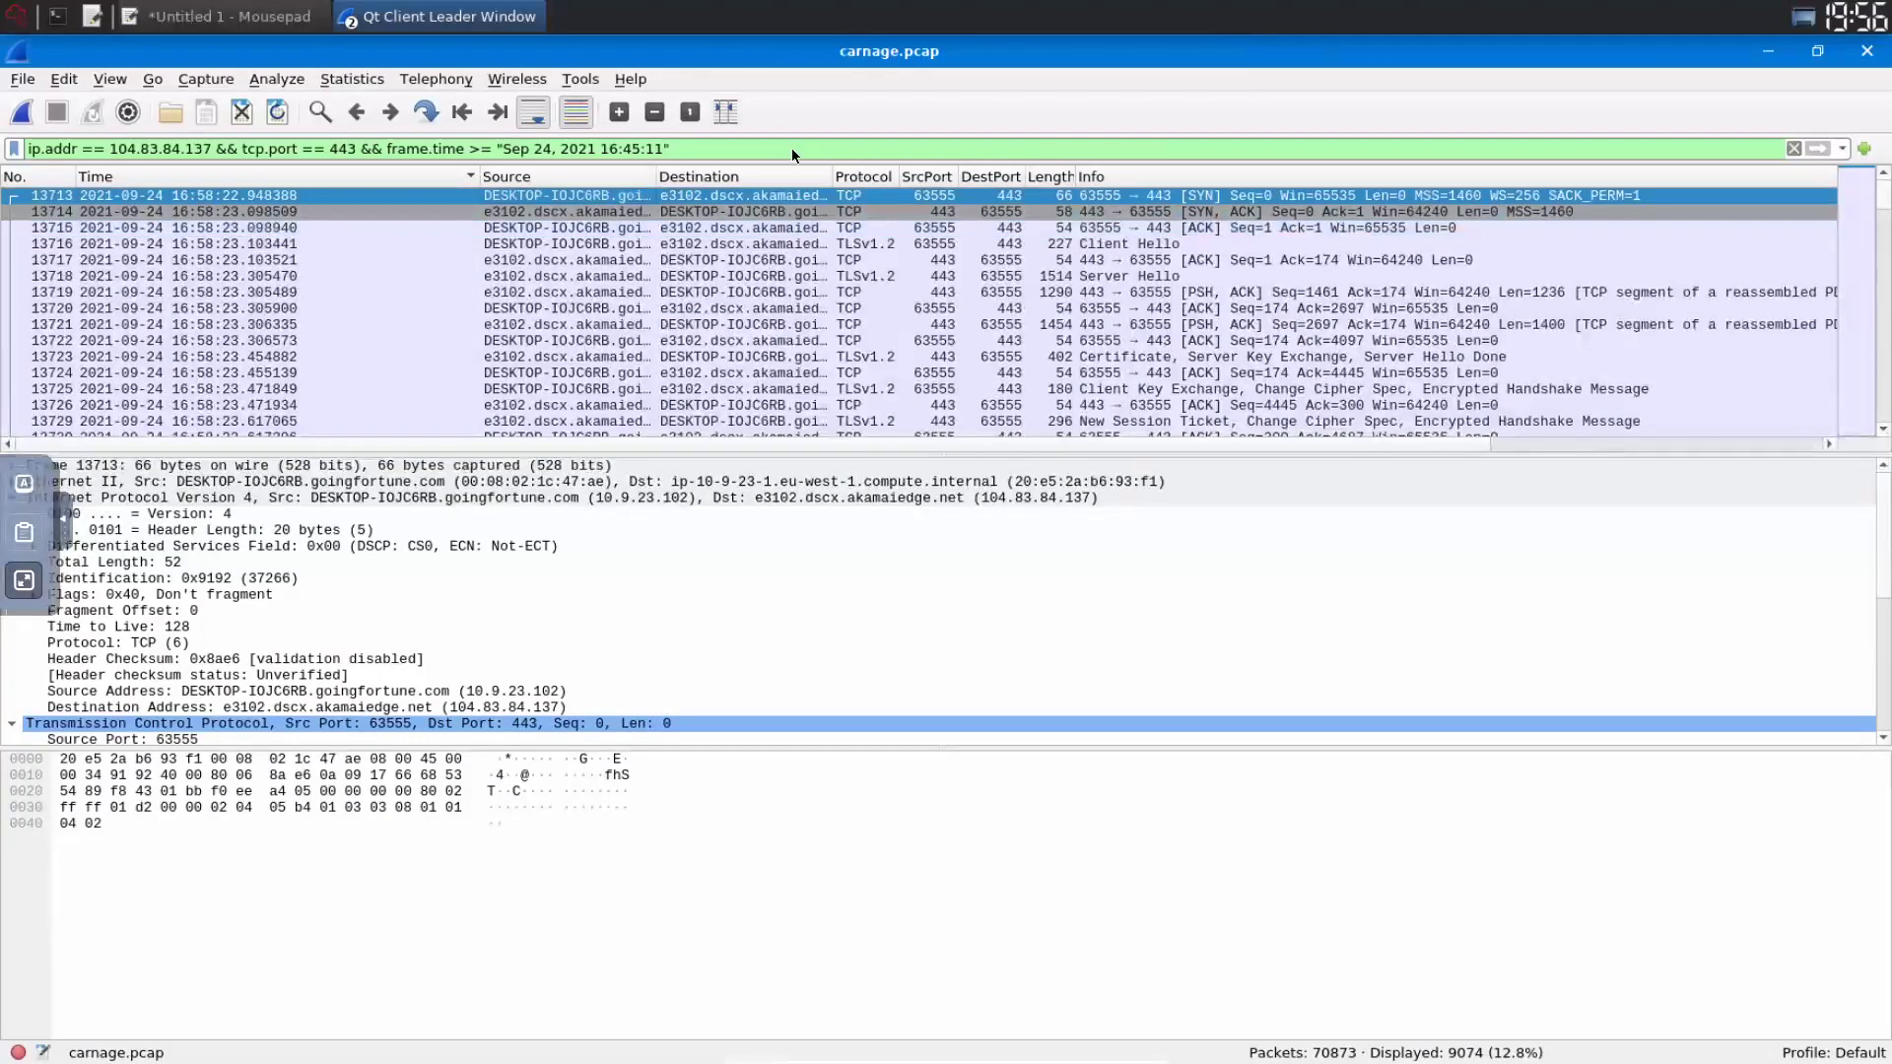
text(&& )
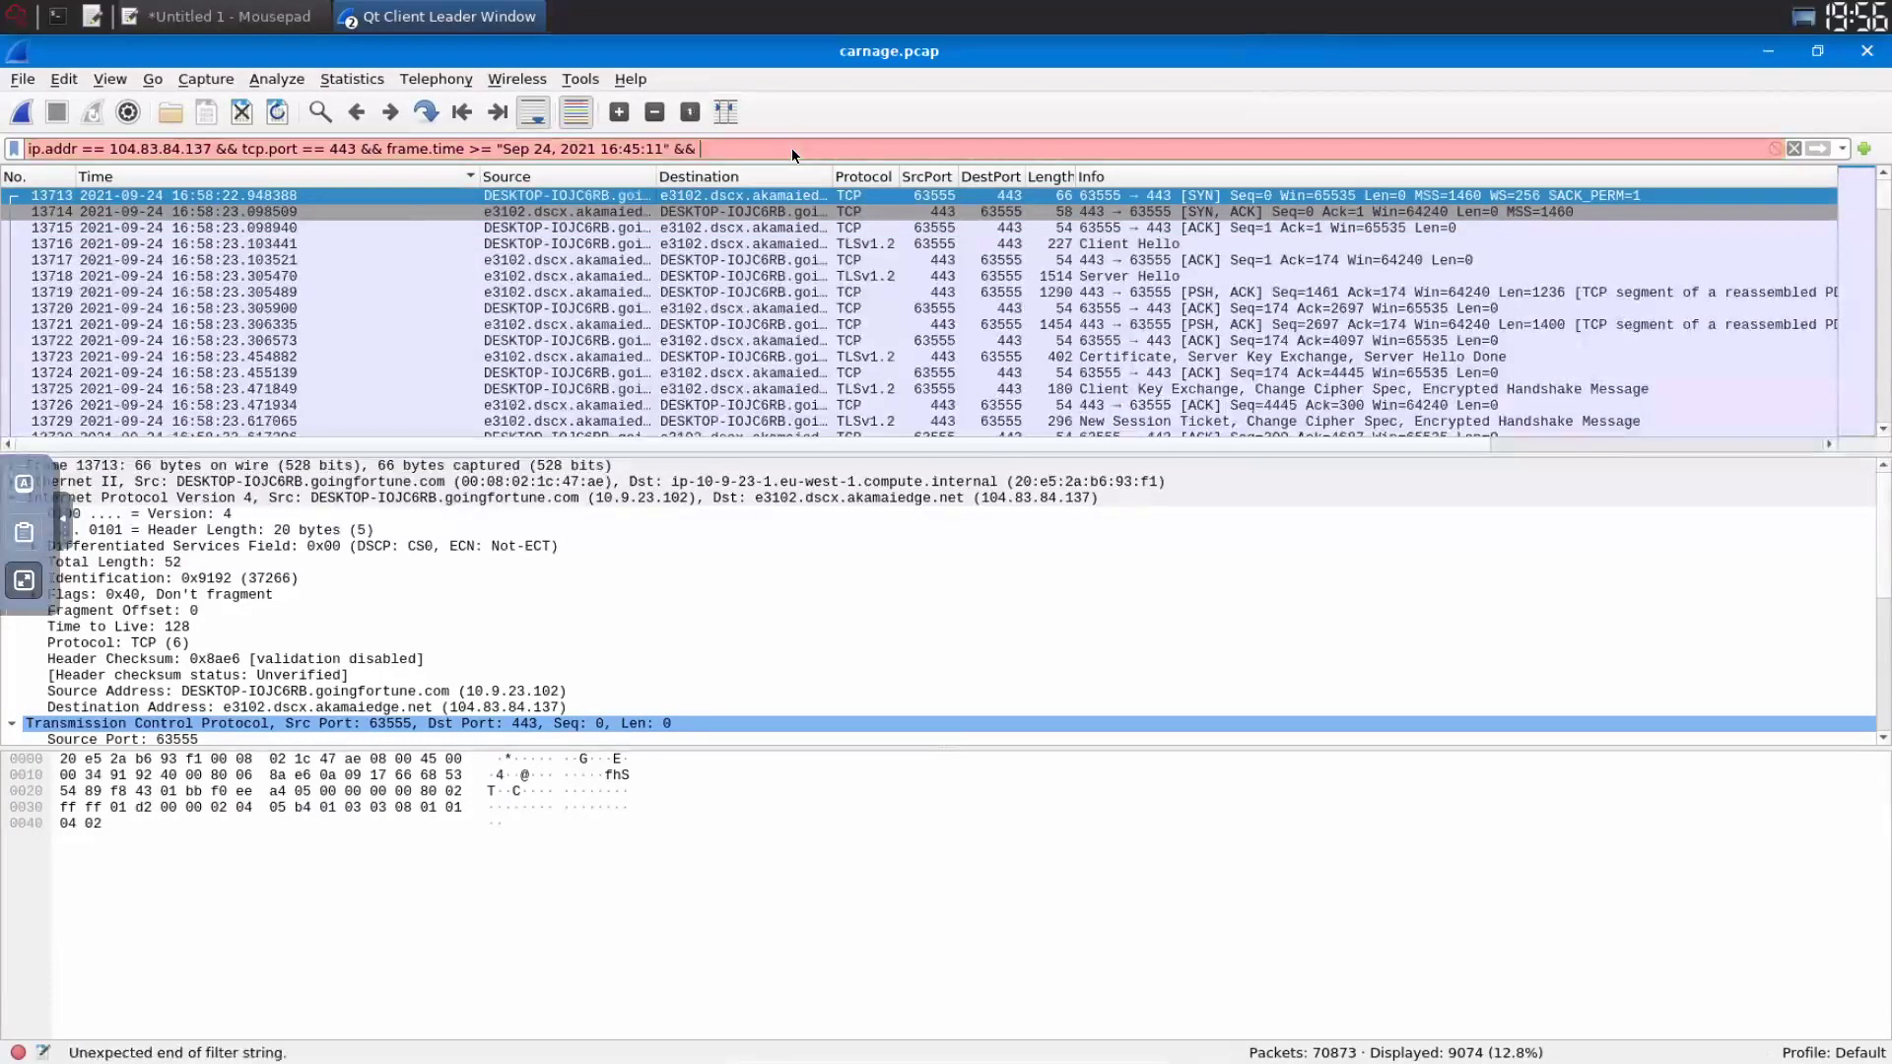
text(ip)
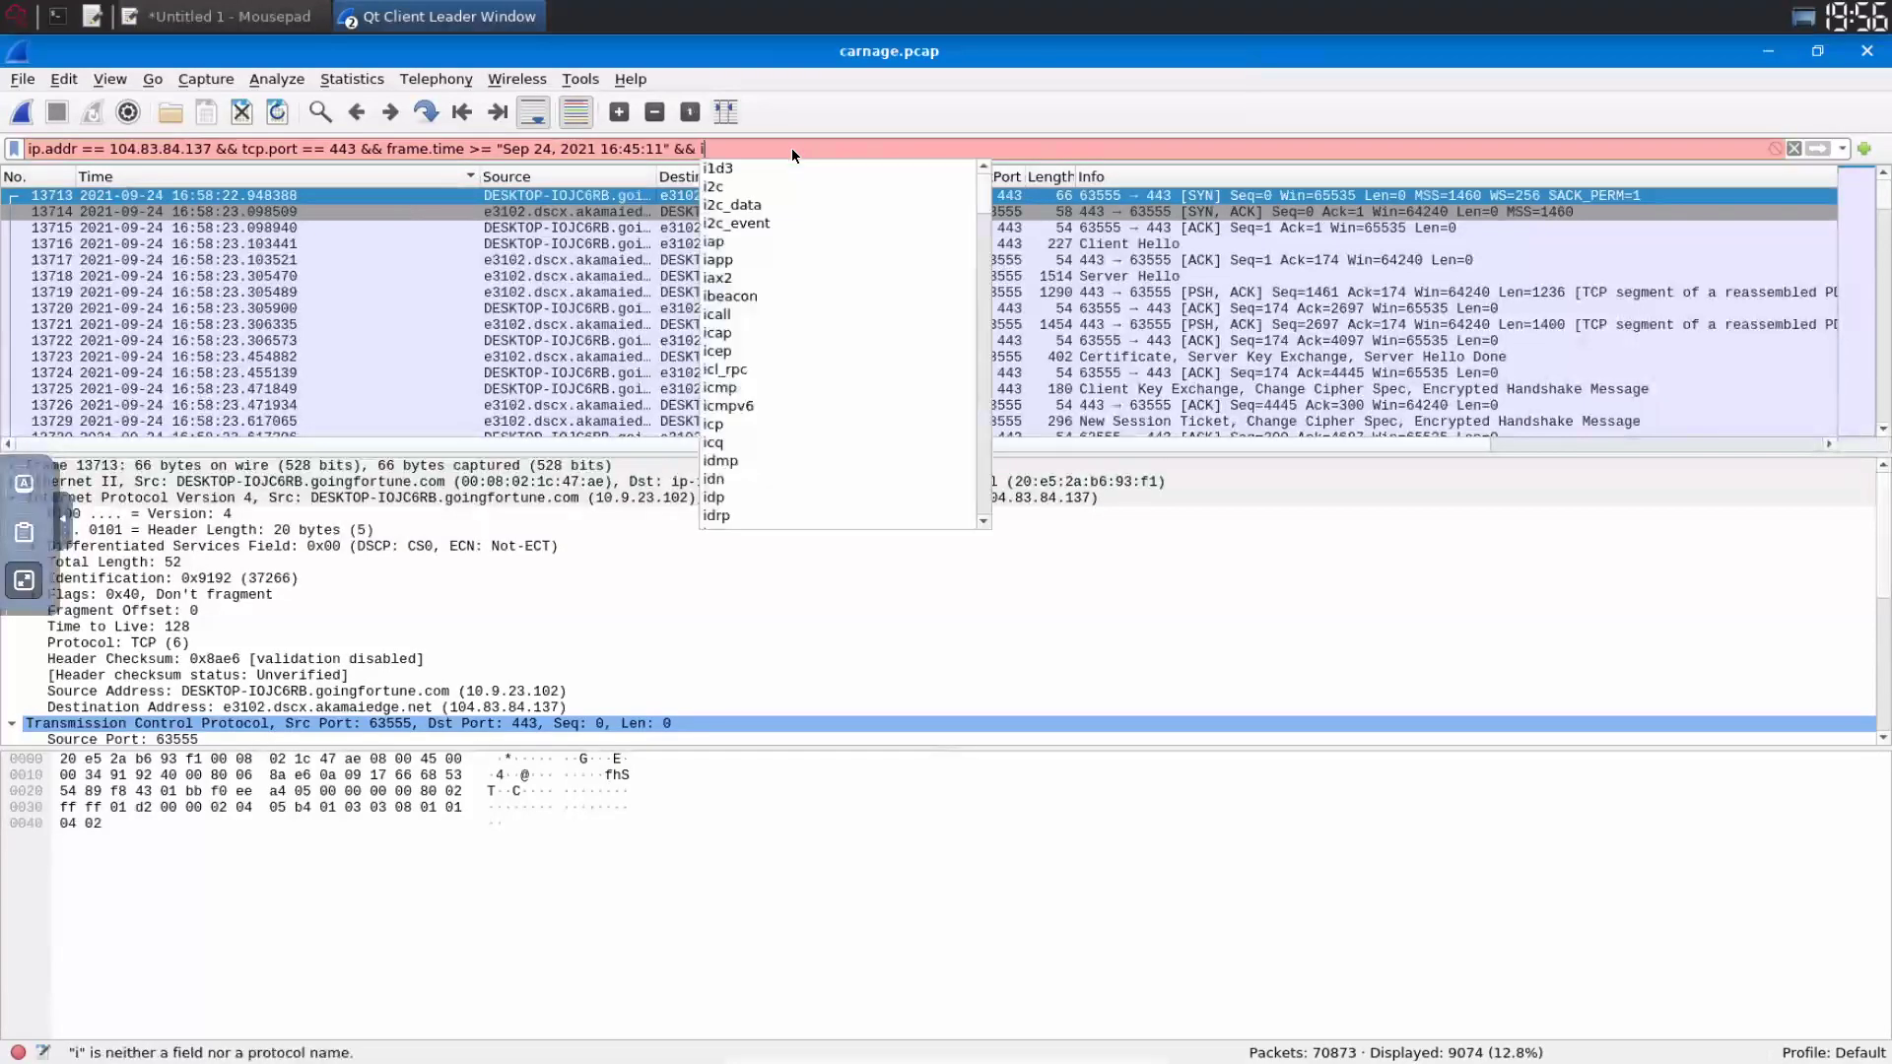
text(.)
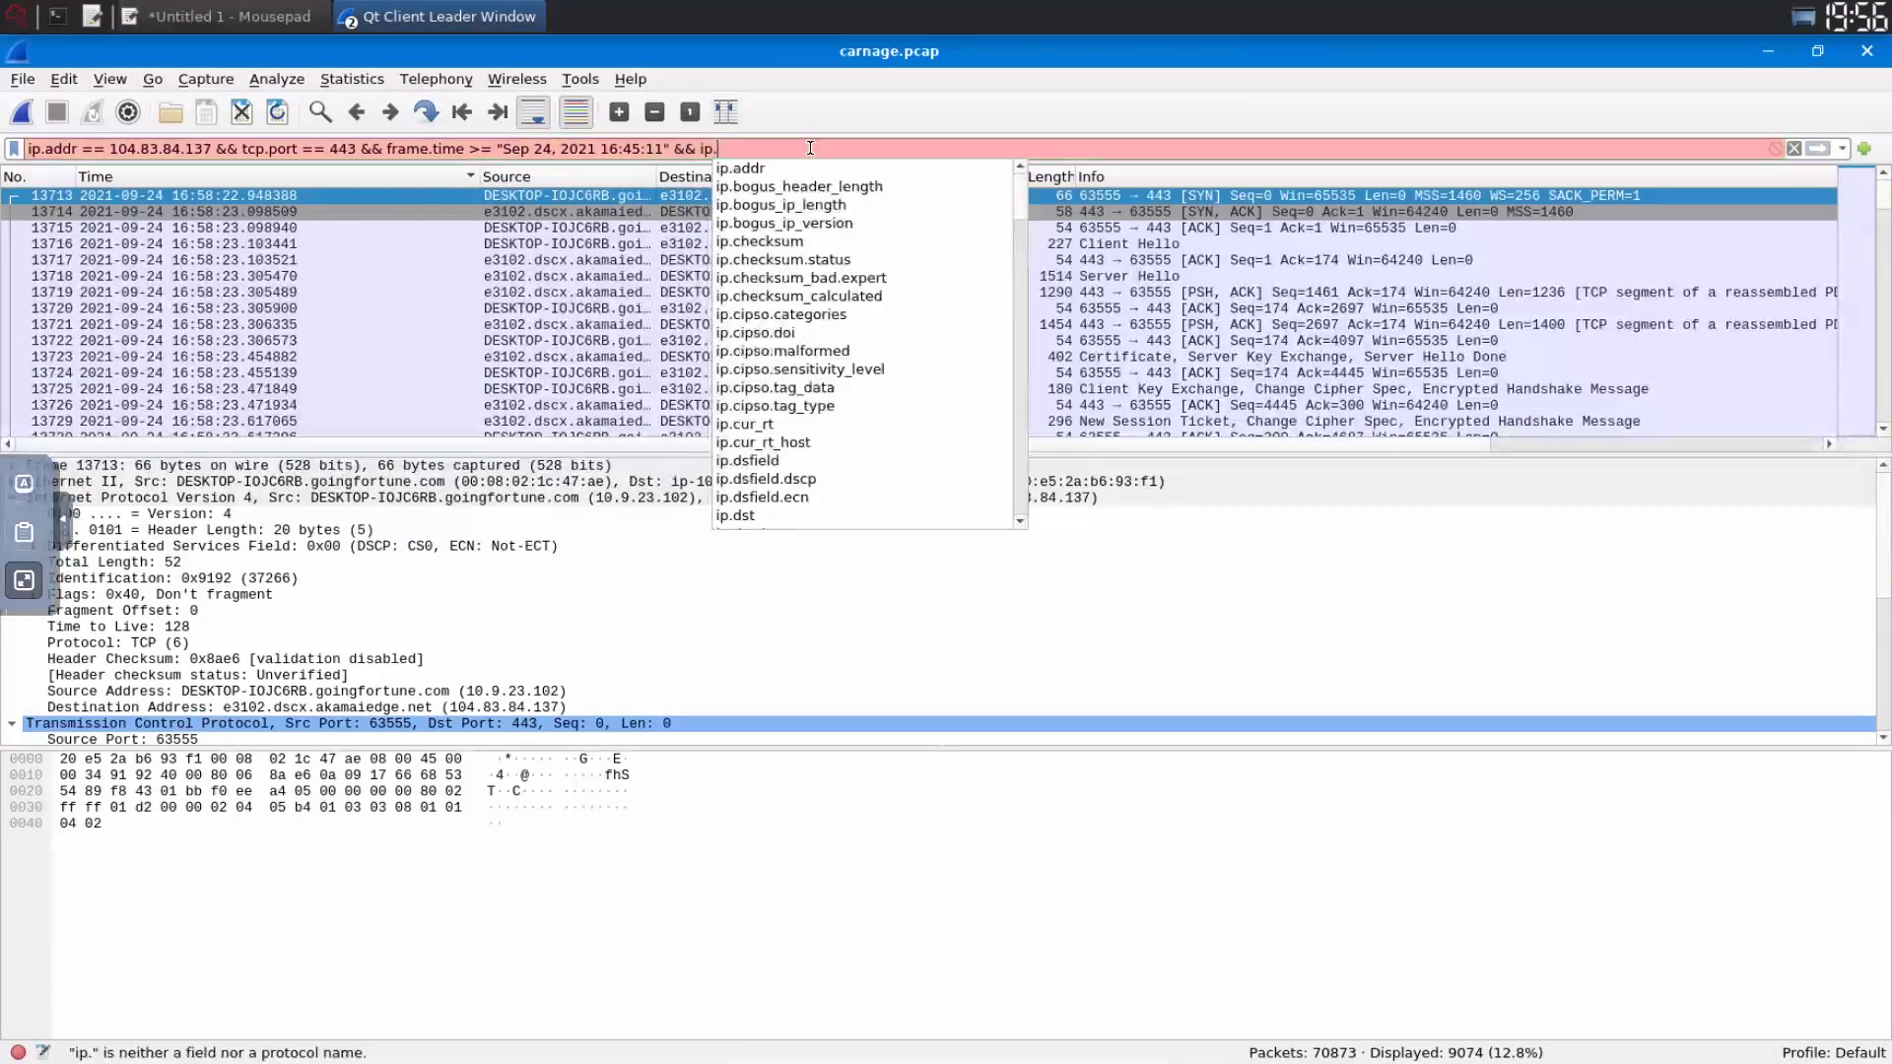
text(src_host)
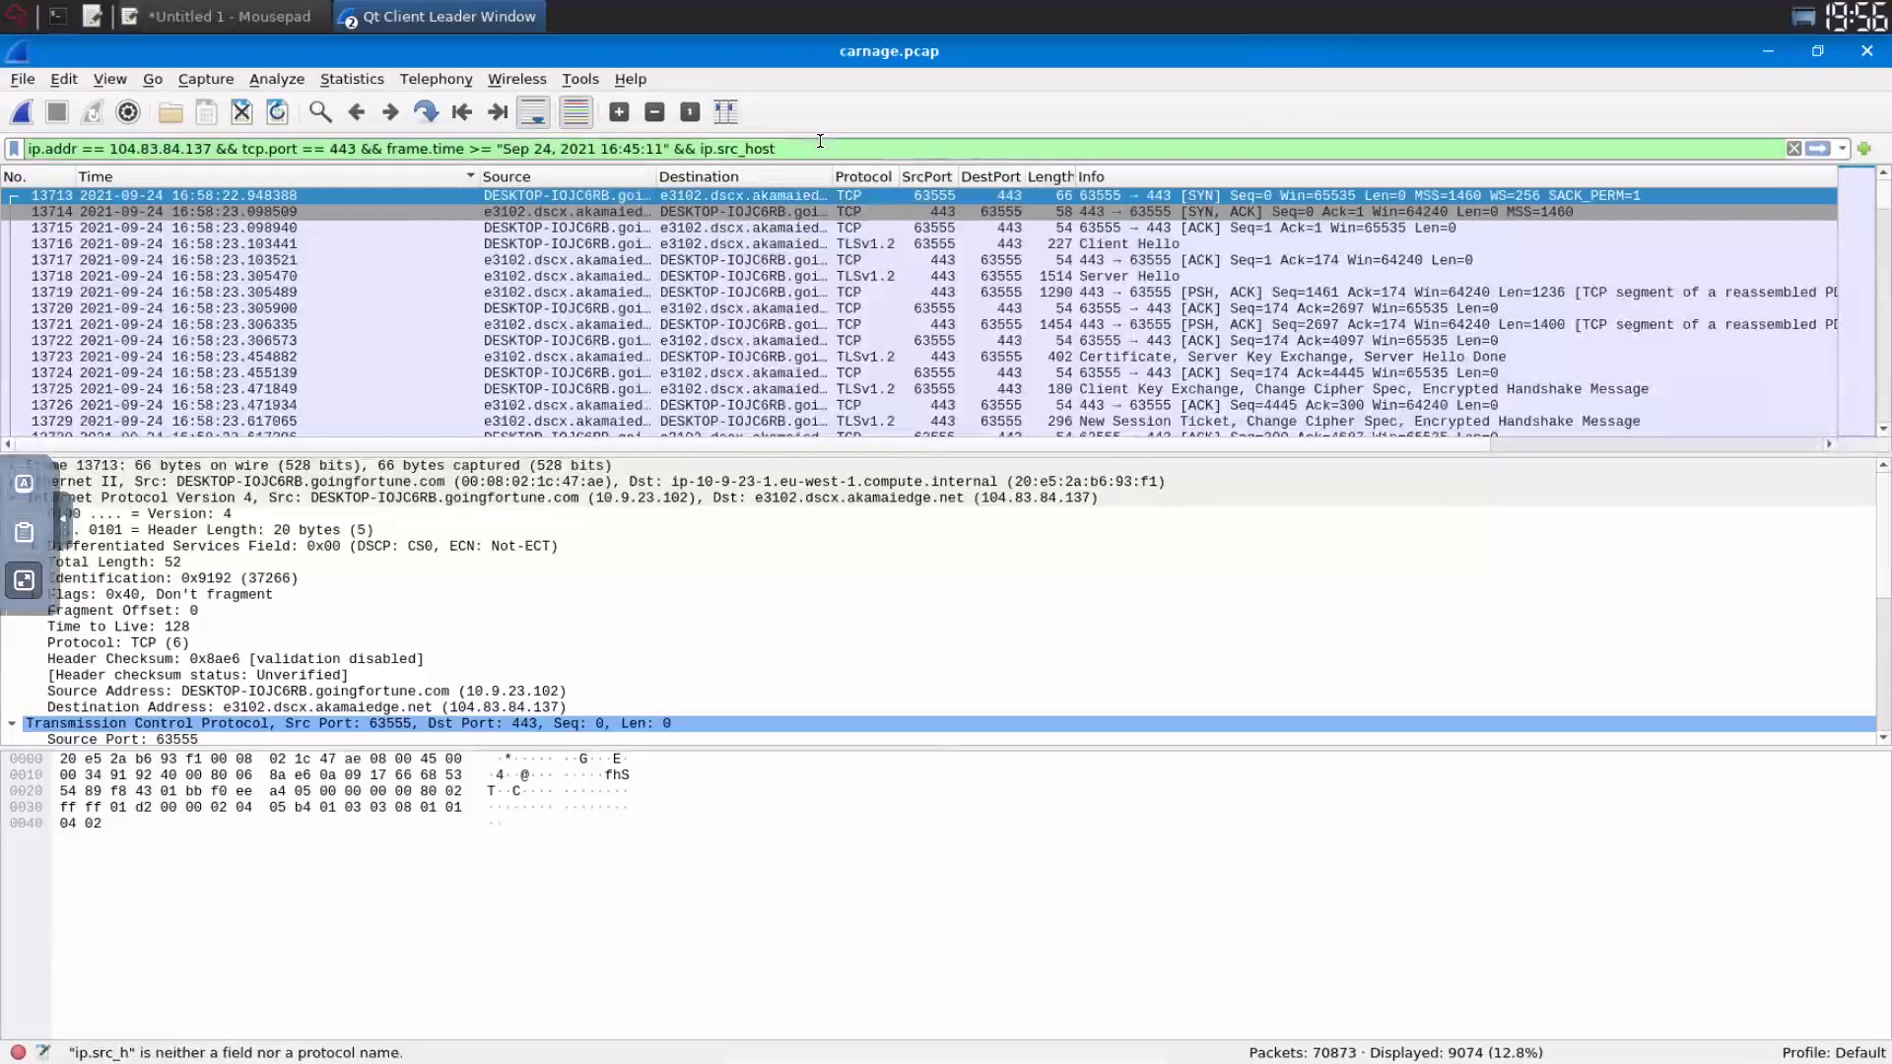
text( ==)
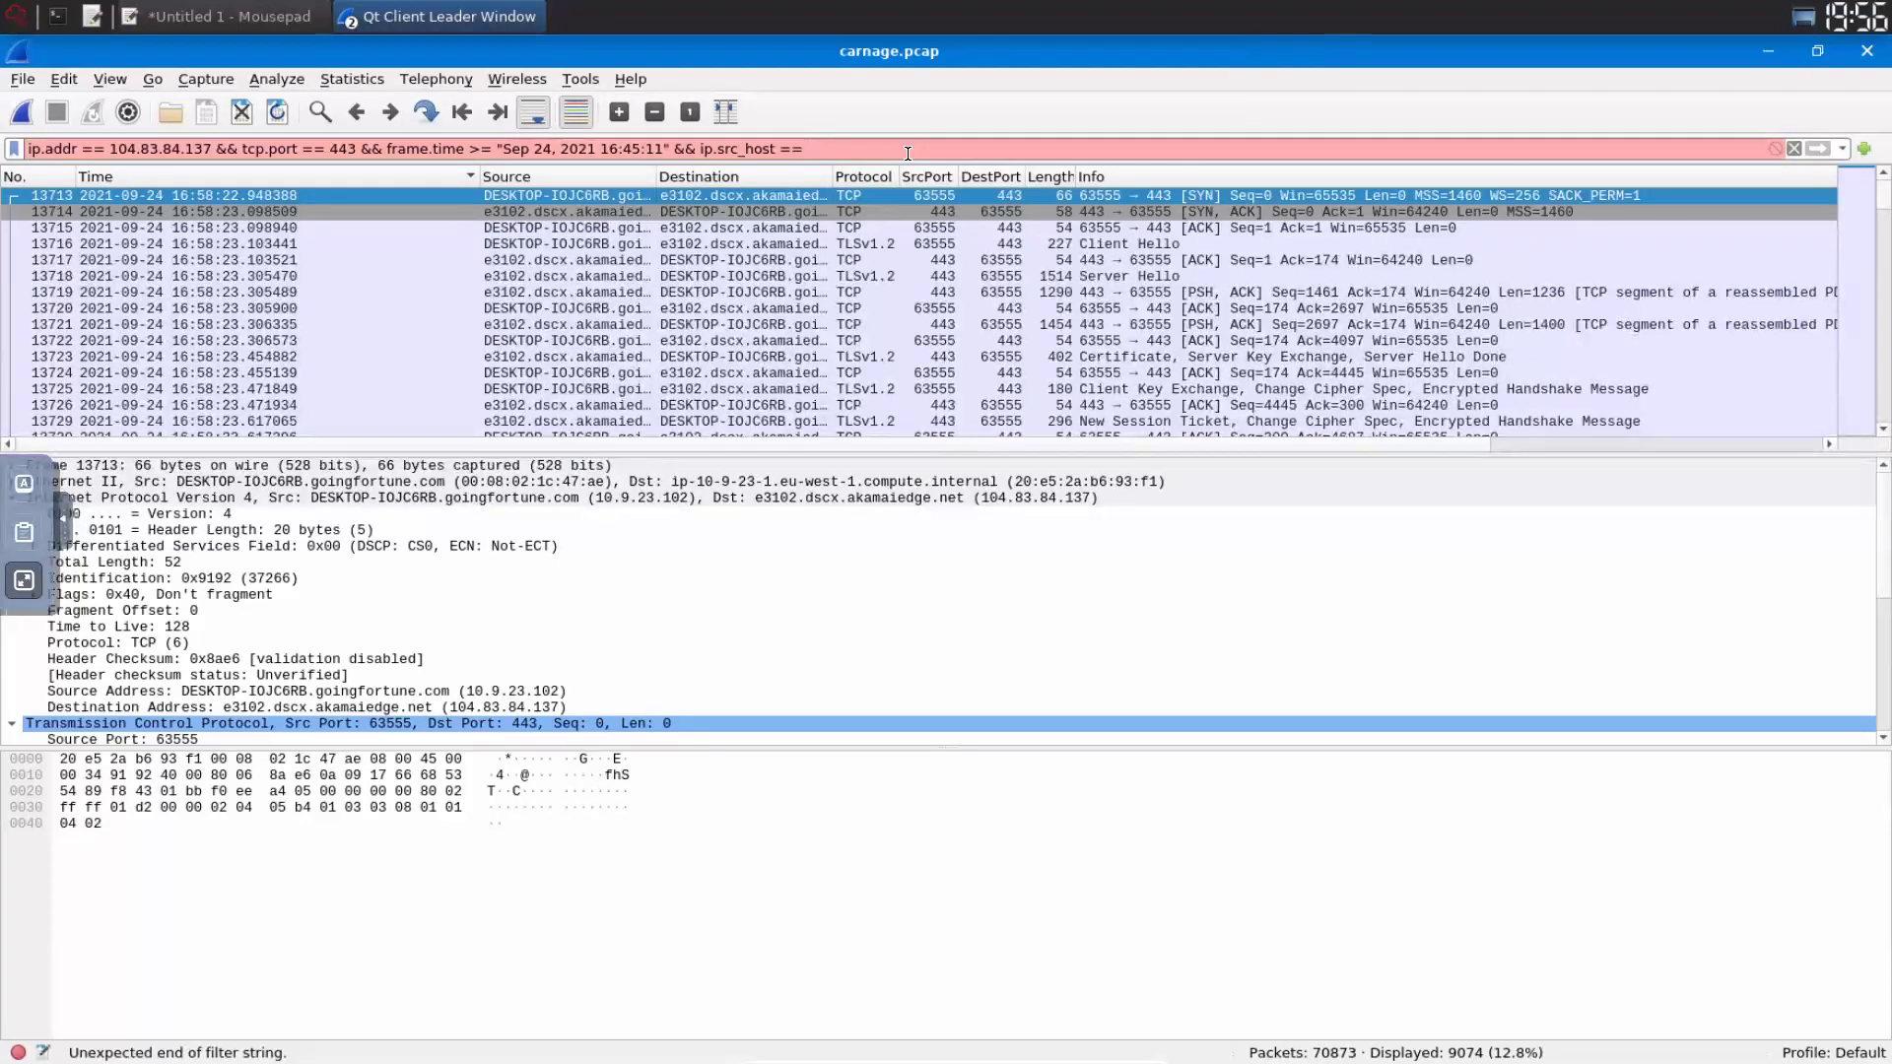
drag(655, 178, 875, 177)
text(DESKTOP)
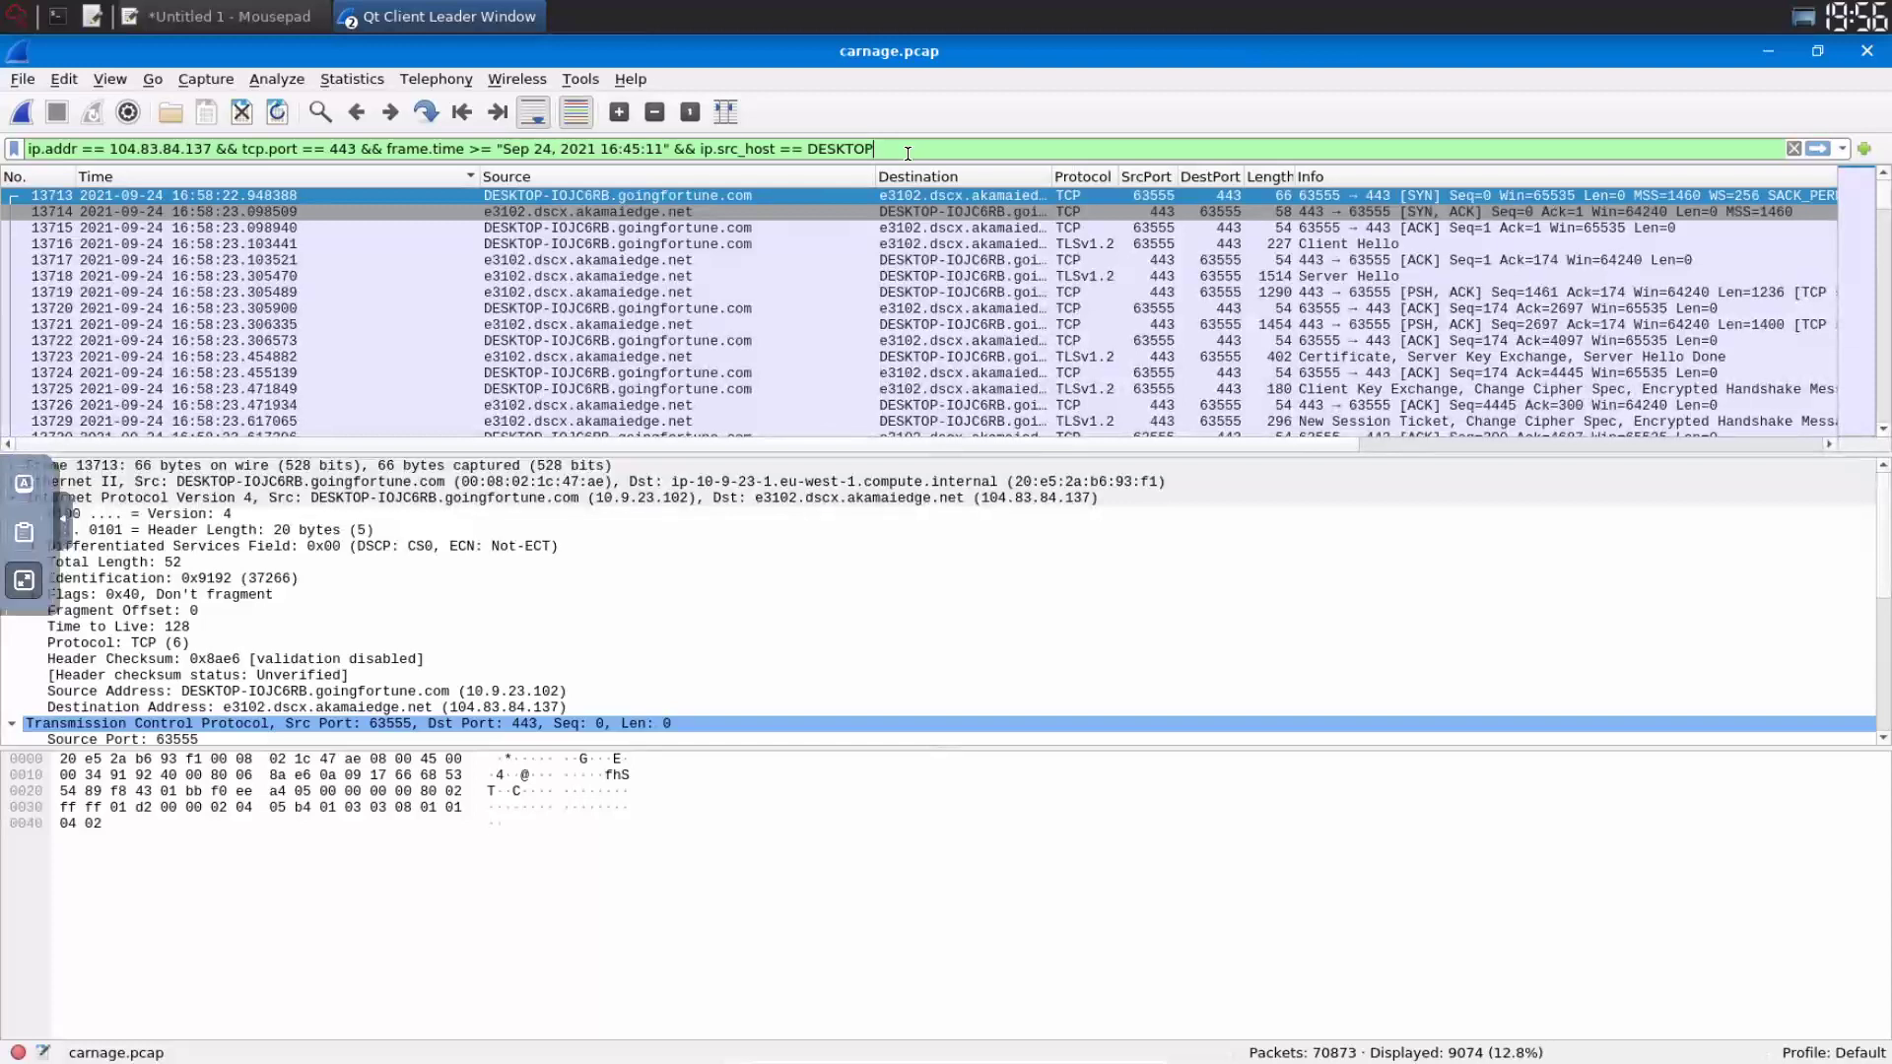
text(-IOJC6RB.goingfortune.com)
key(Return)
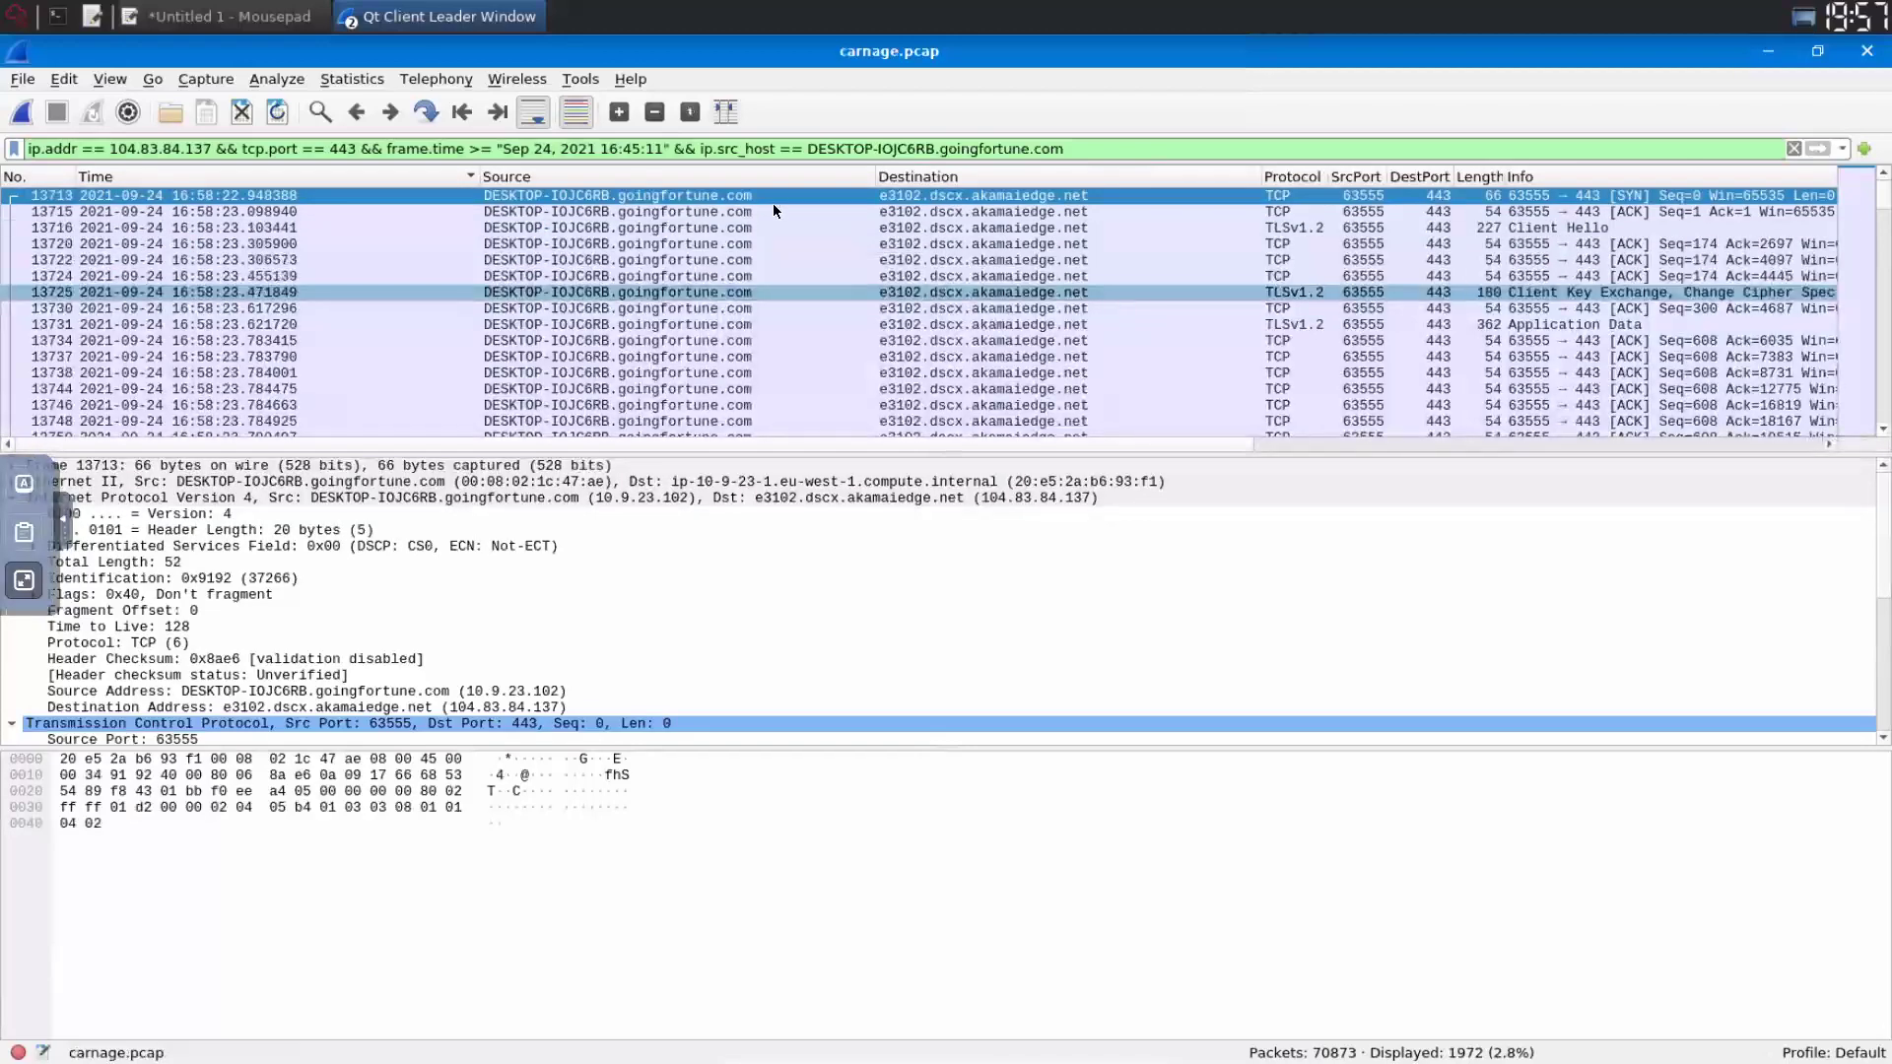
double_click(828, 192)
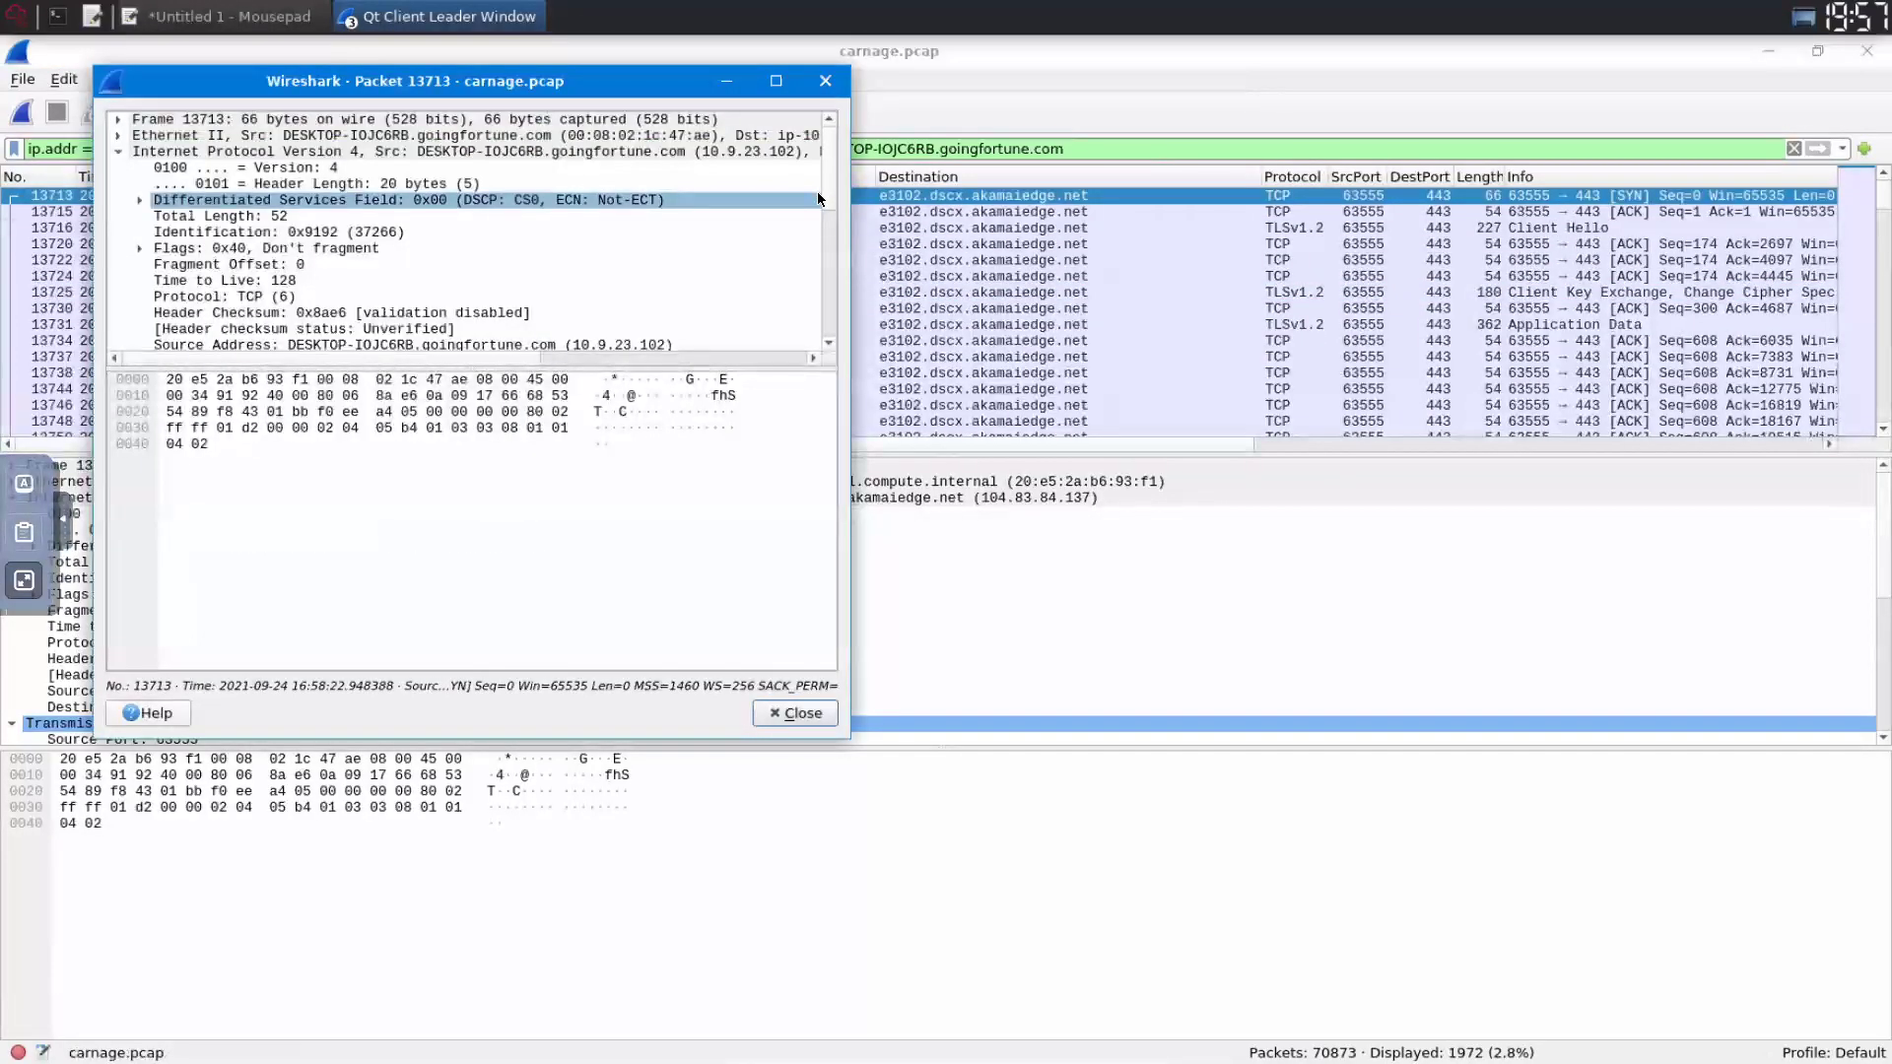
scroll(818, 234, down, 1)
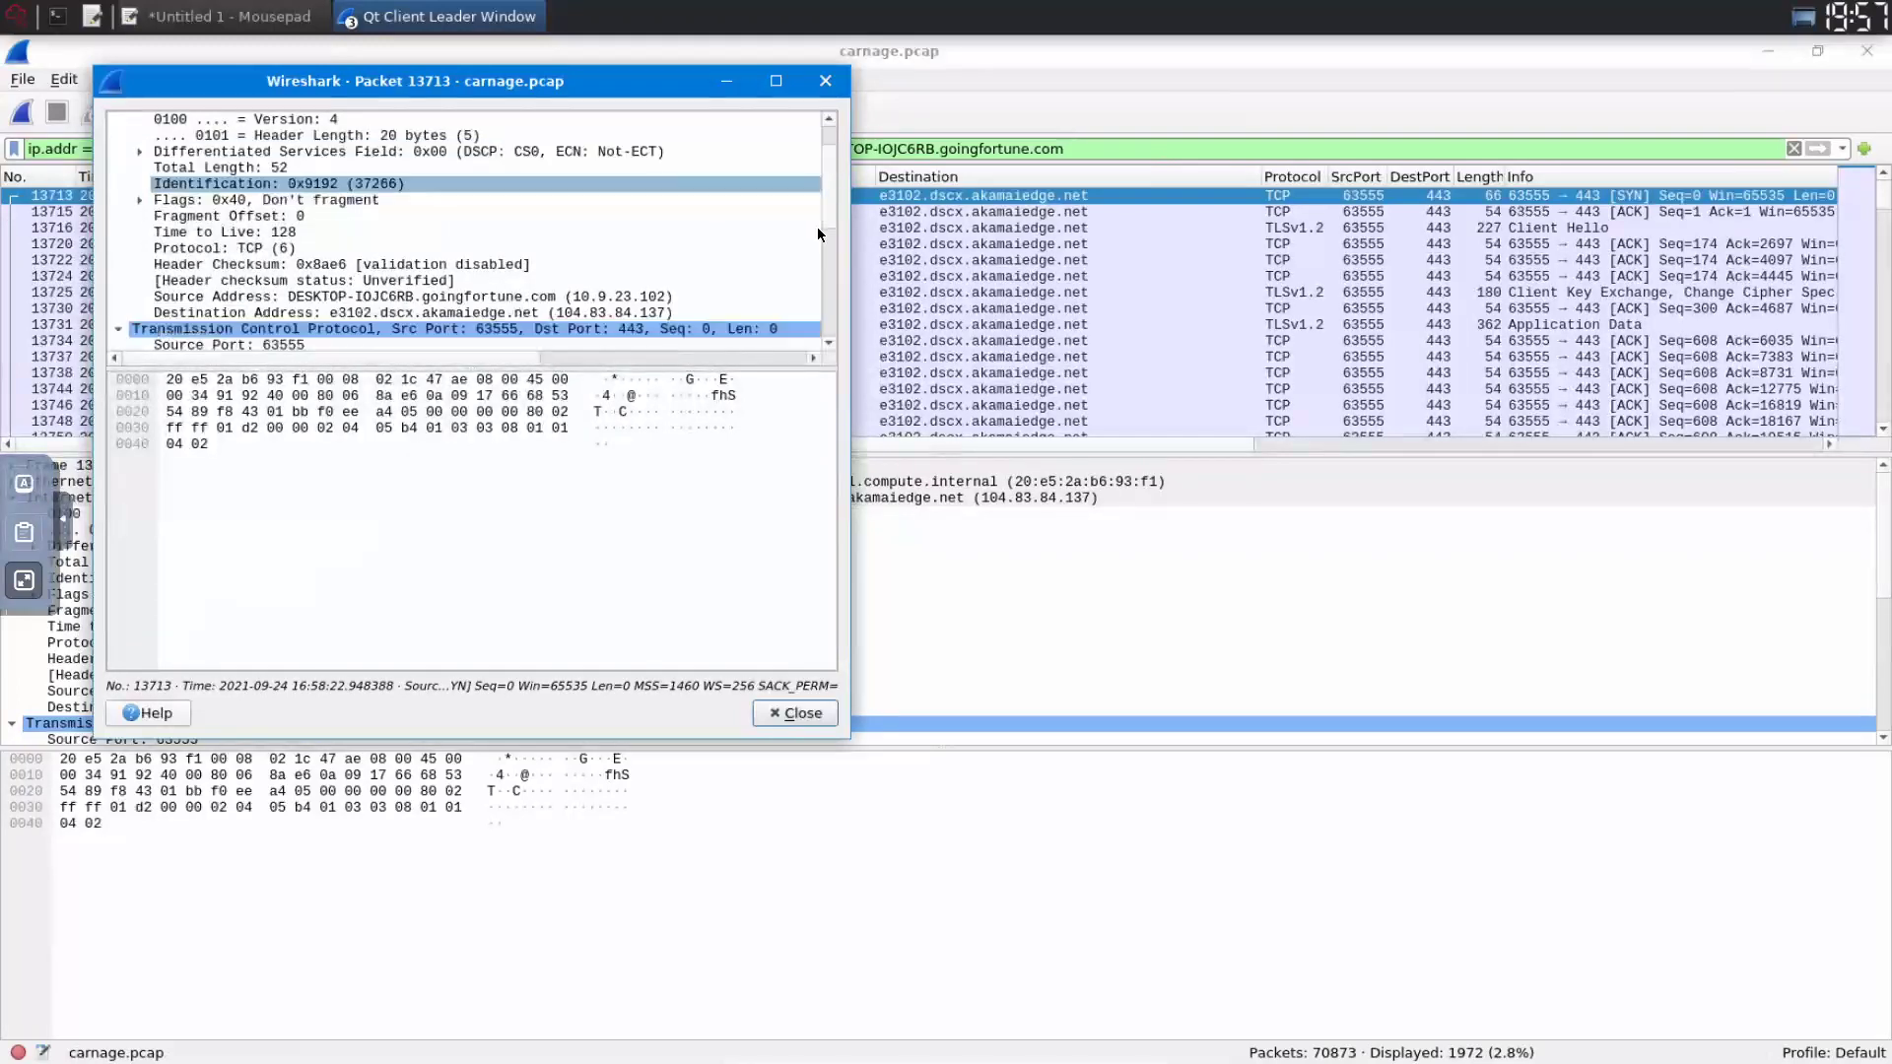
scroll(818, 237, down, 1)
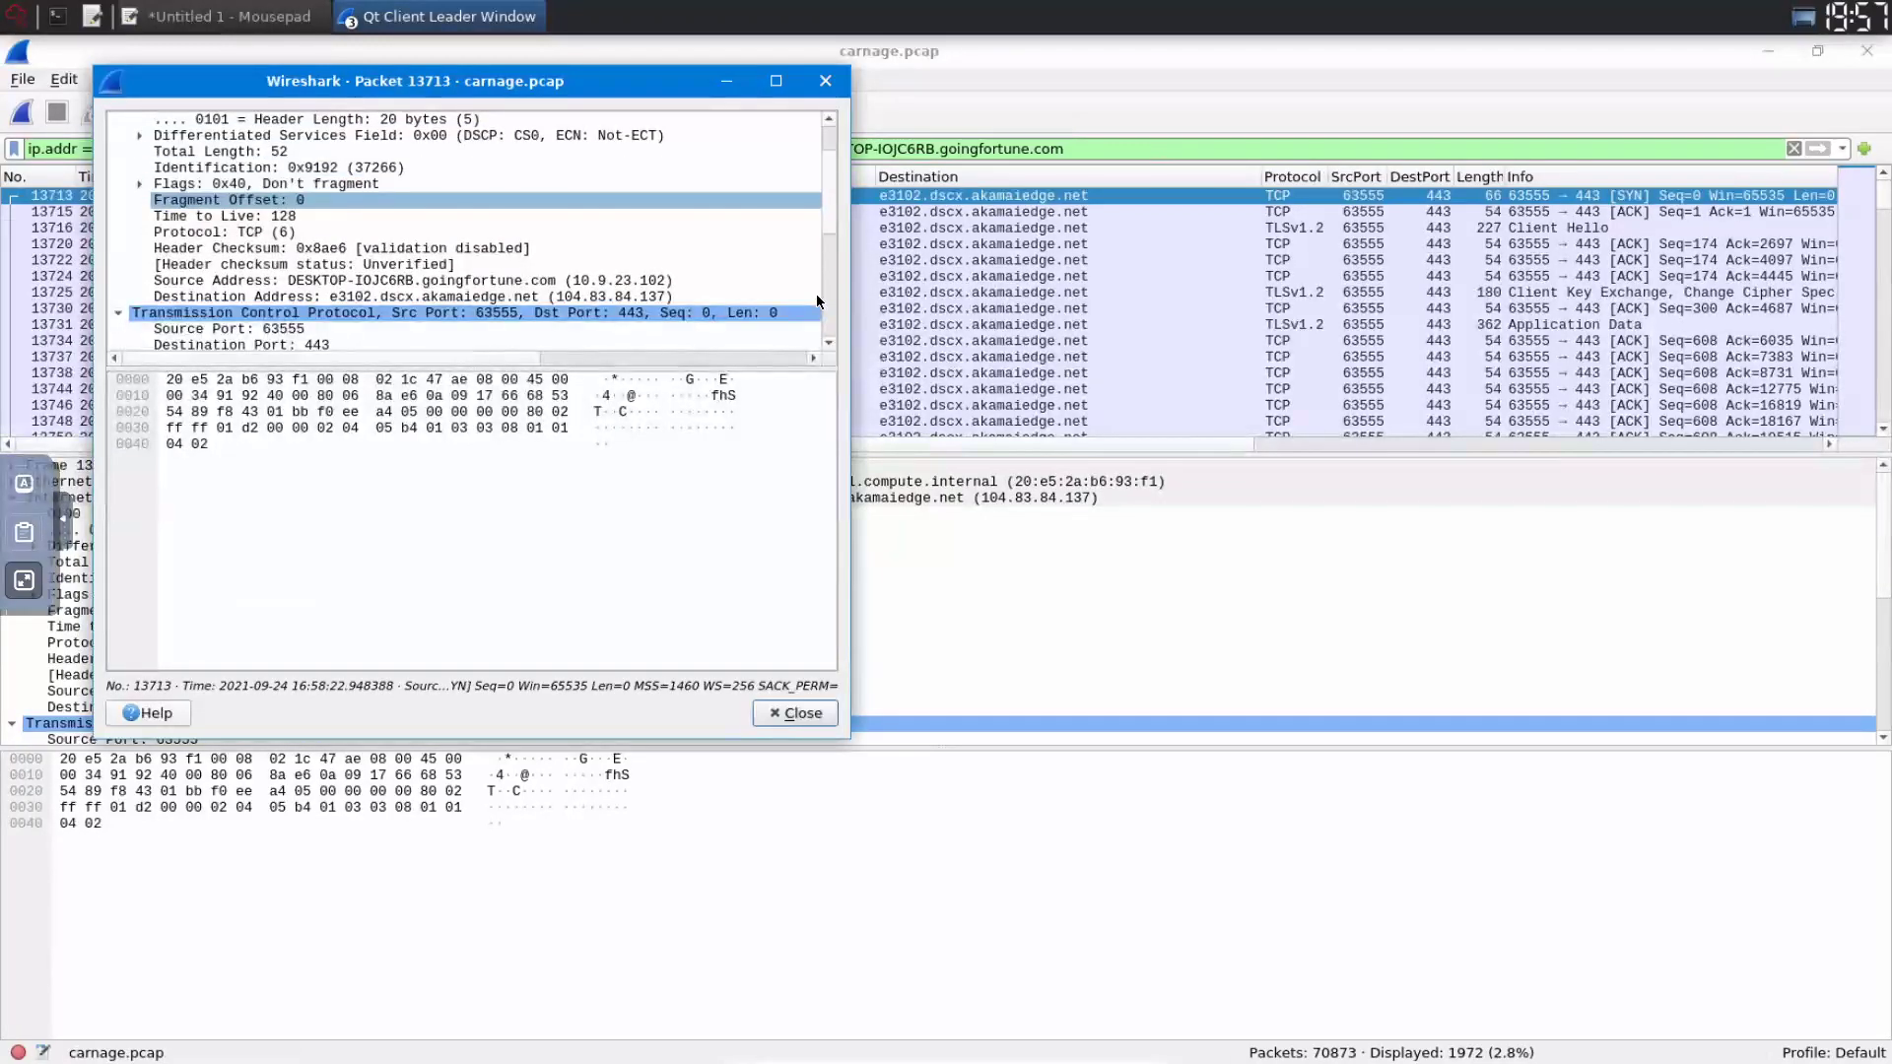
scroll(818, 316, down, 2)
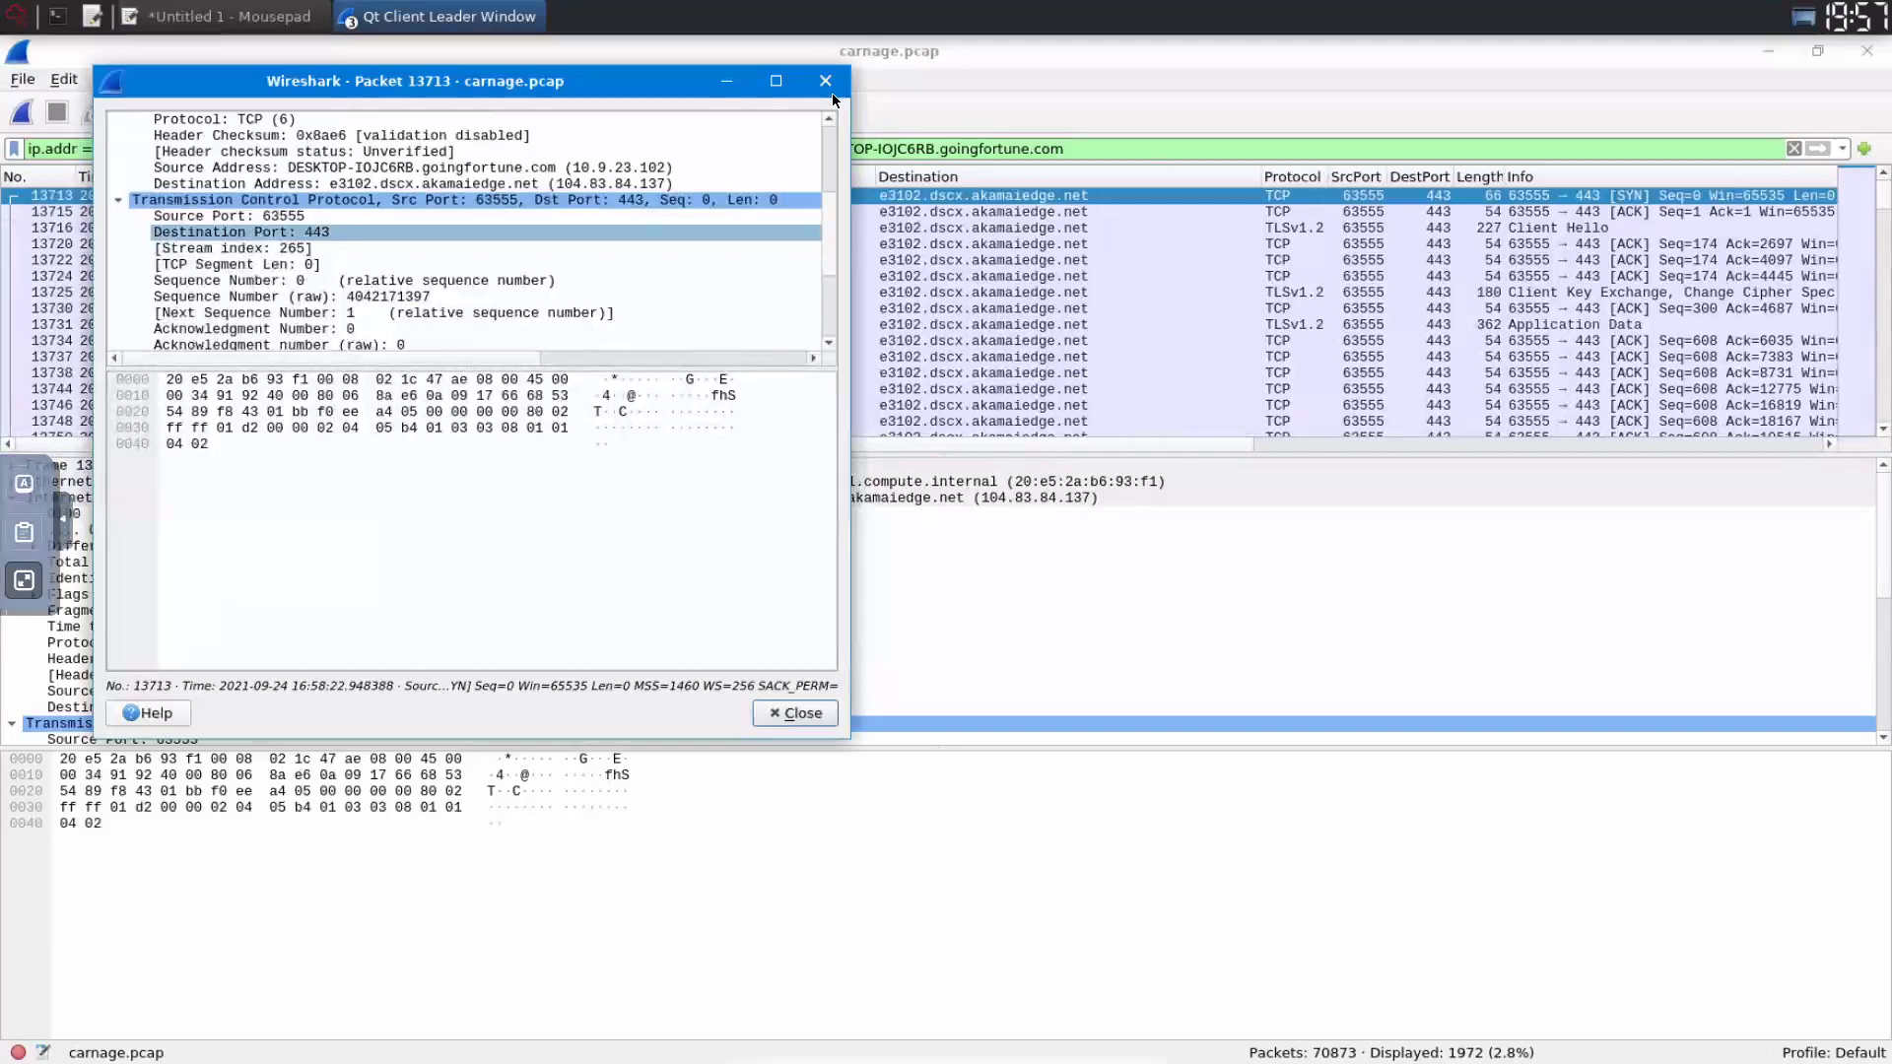
scroll(818, 122, down, 3)
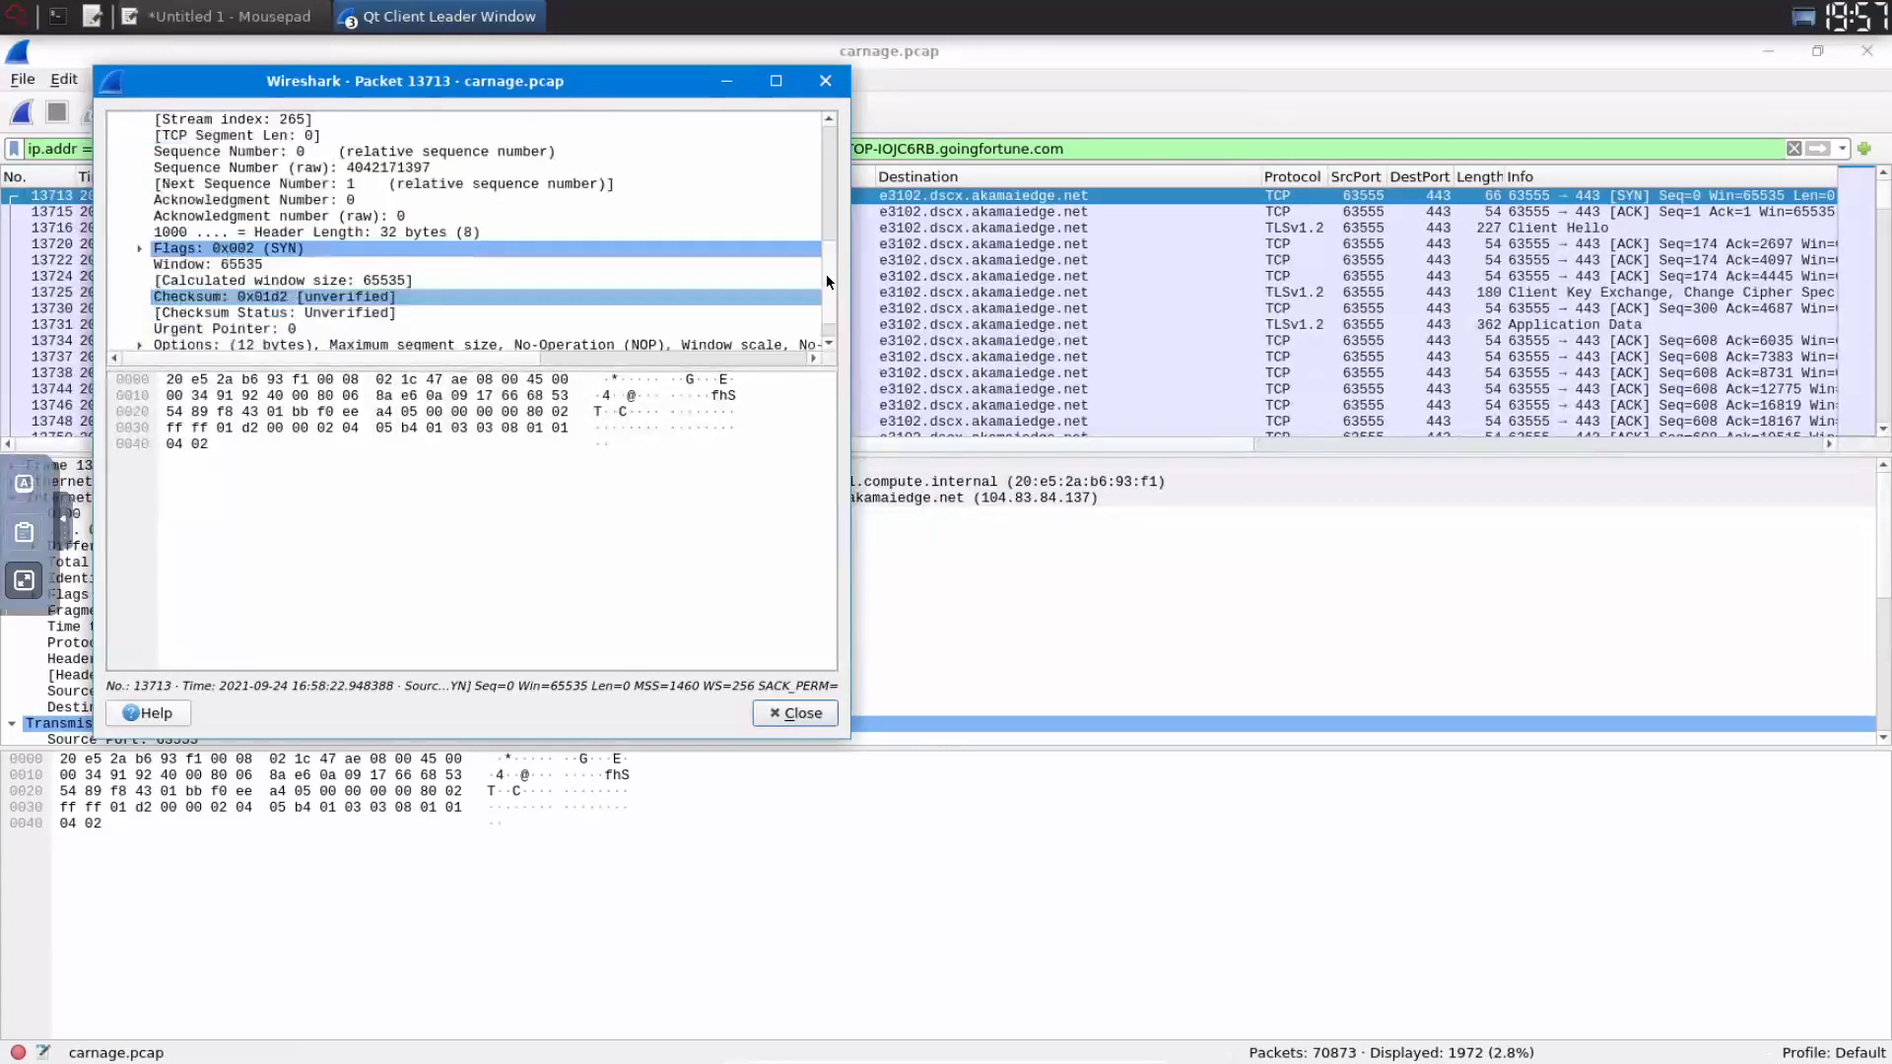
scroll(827, 282, down, 1)
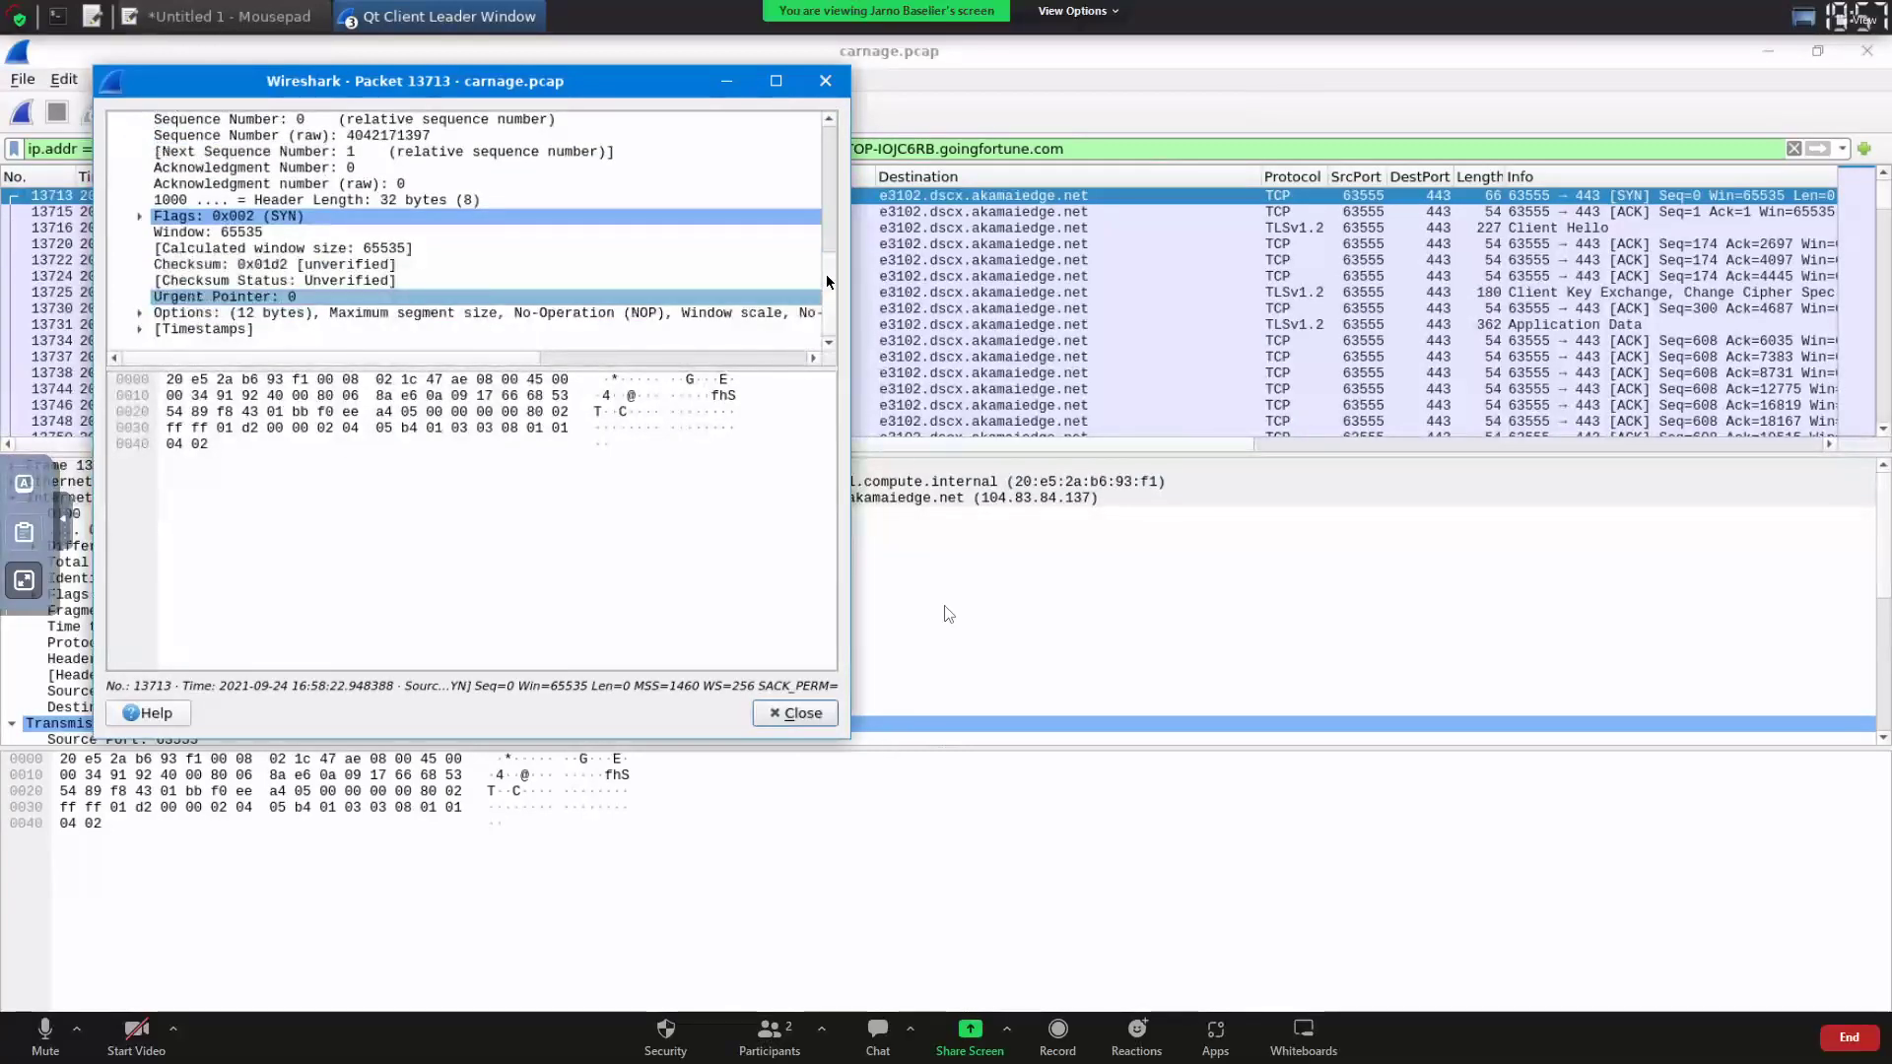
click(826, 81)
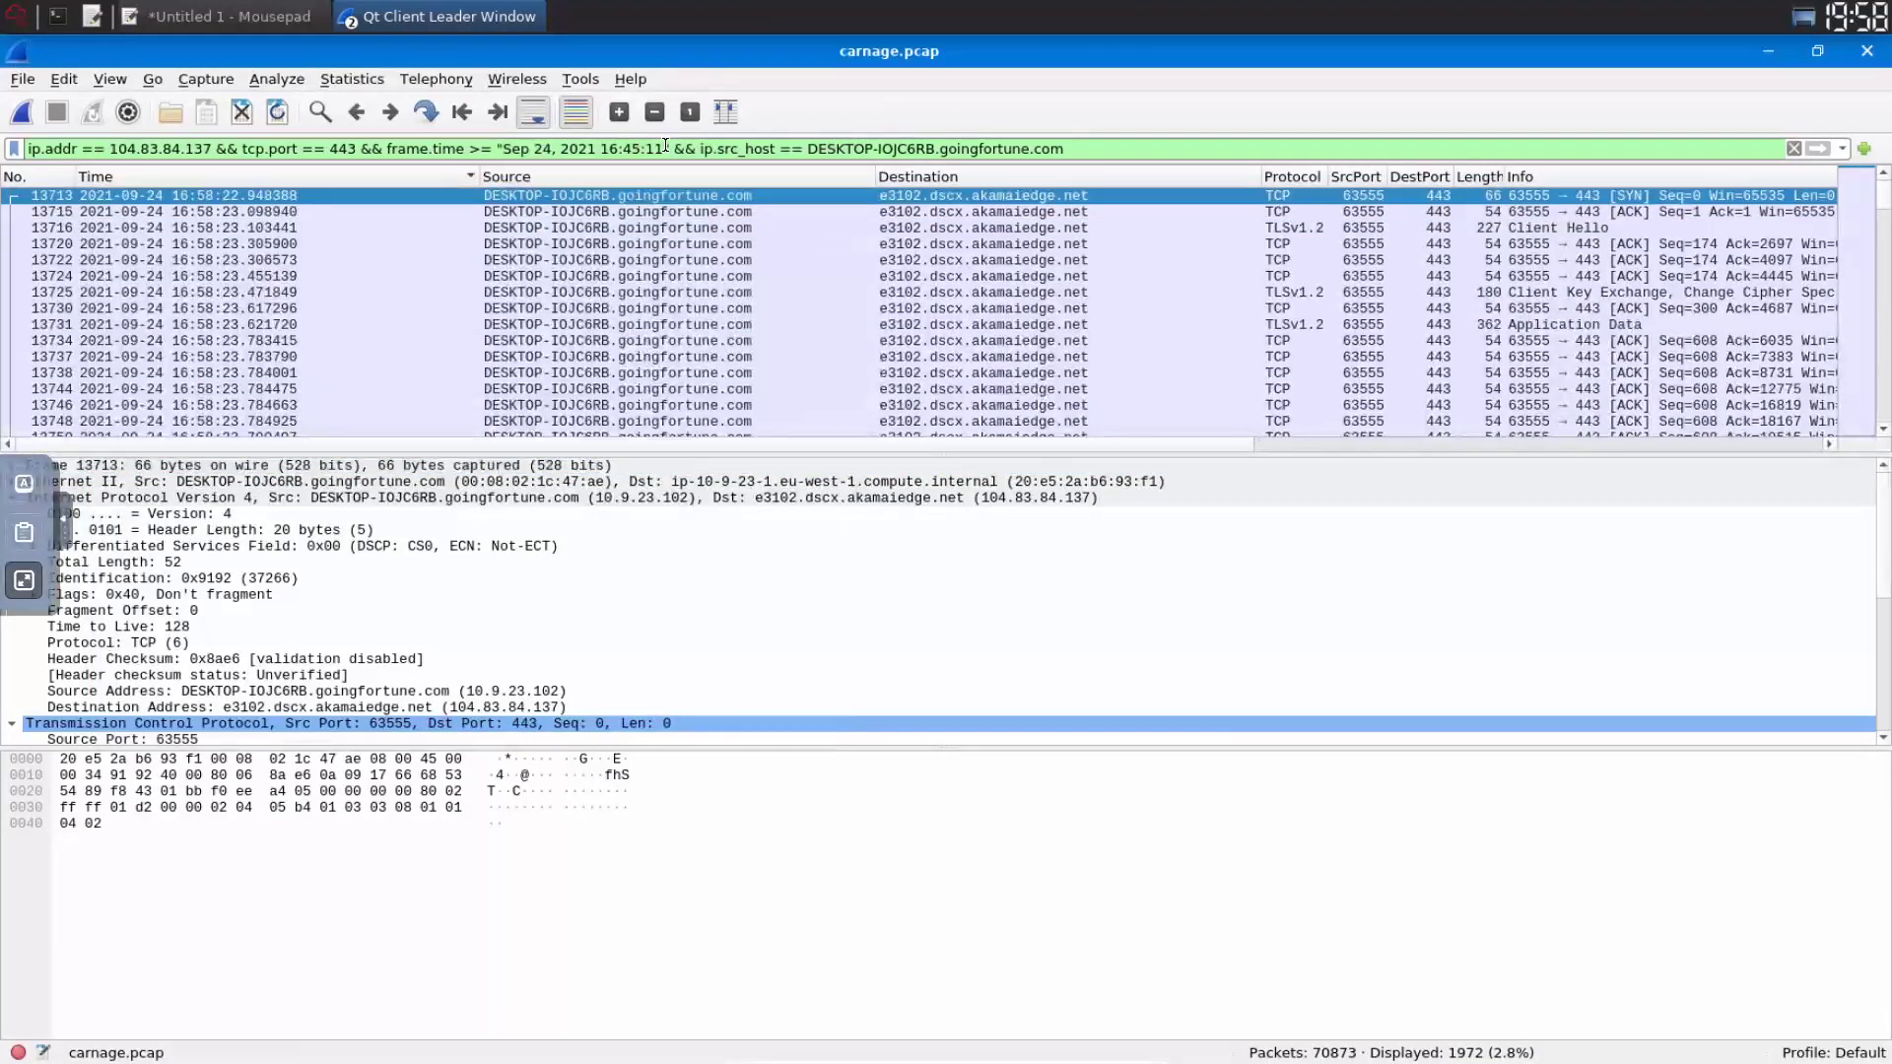
- Select the filter's start-time clause and leave full screen to reveal the TryHackMe hint
drag(386, 149, 665, 146)
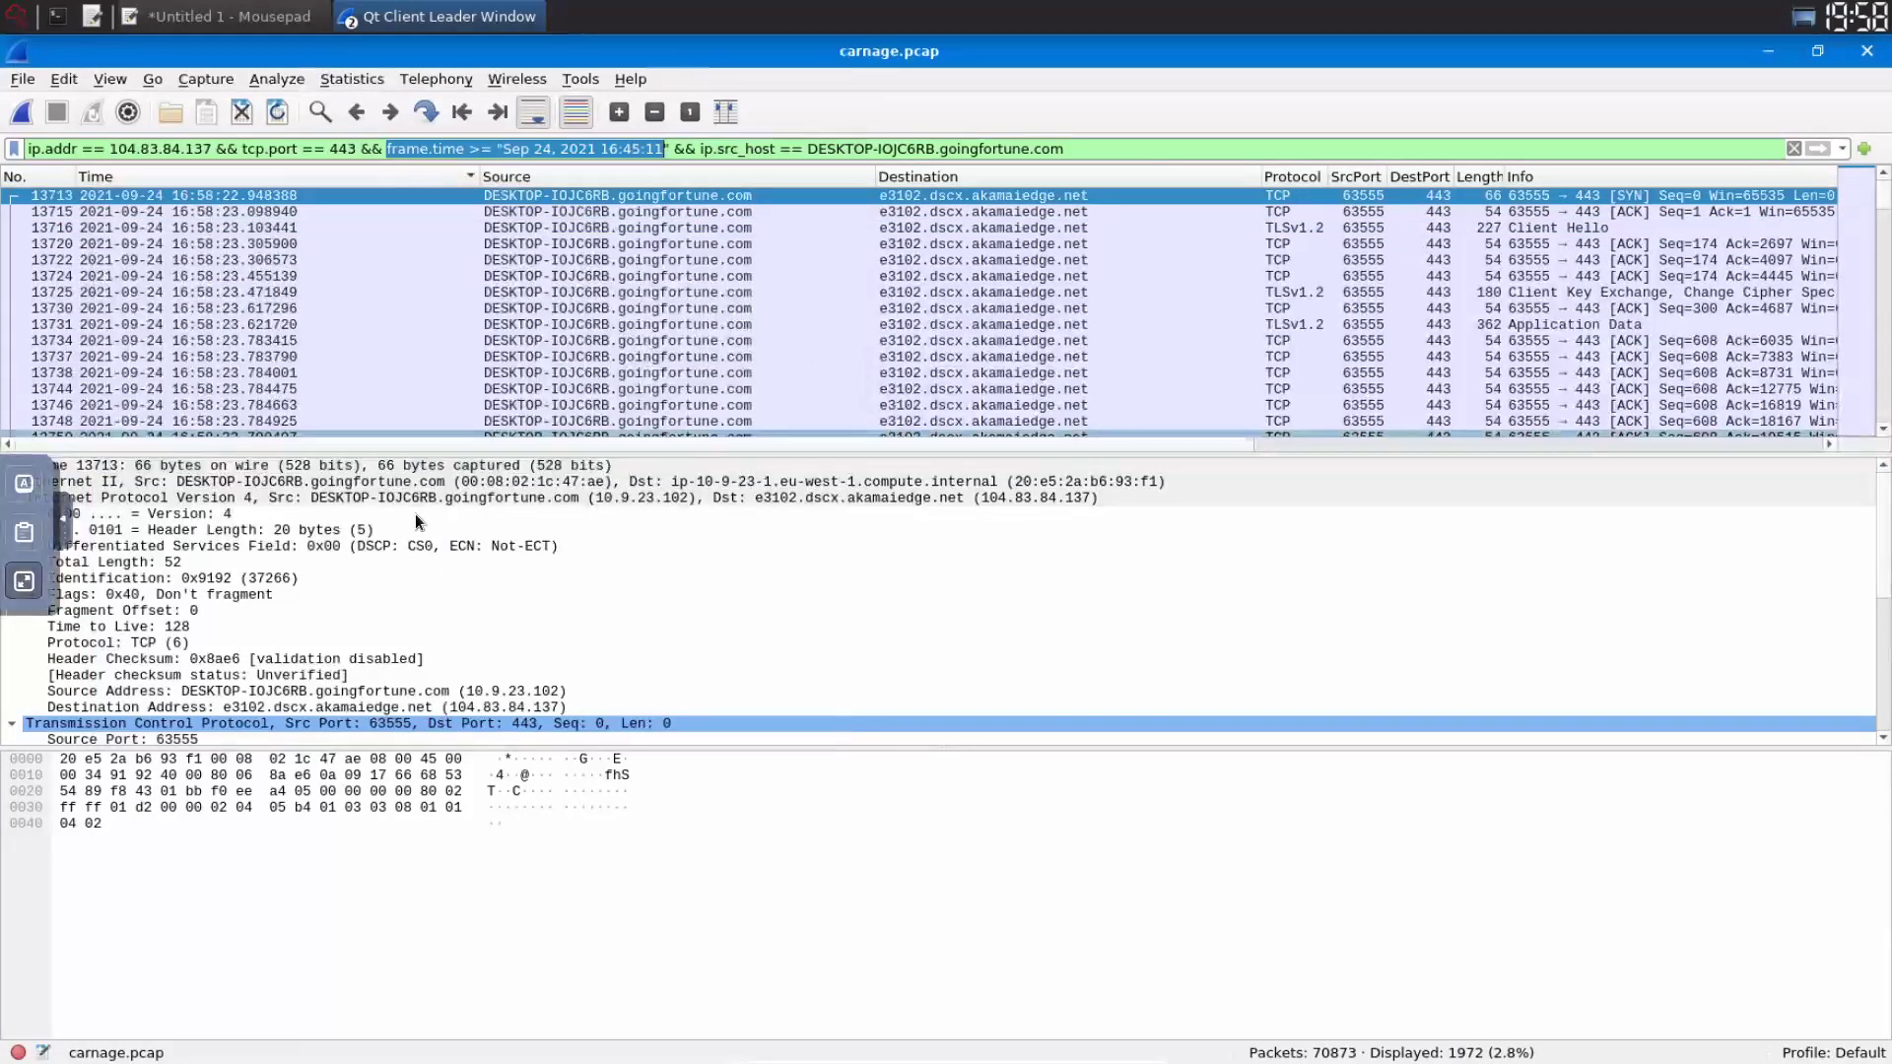
key(F11)
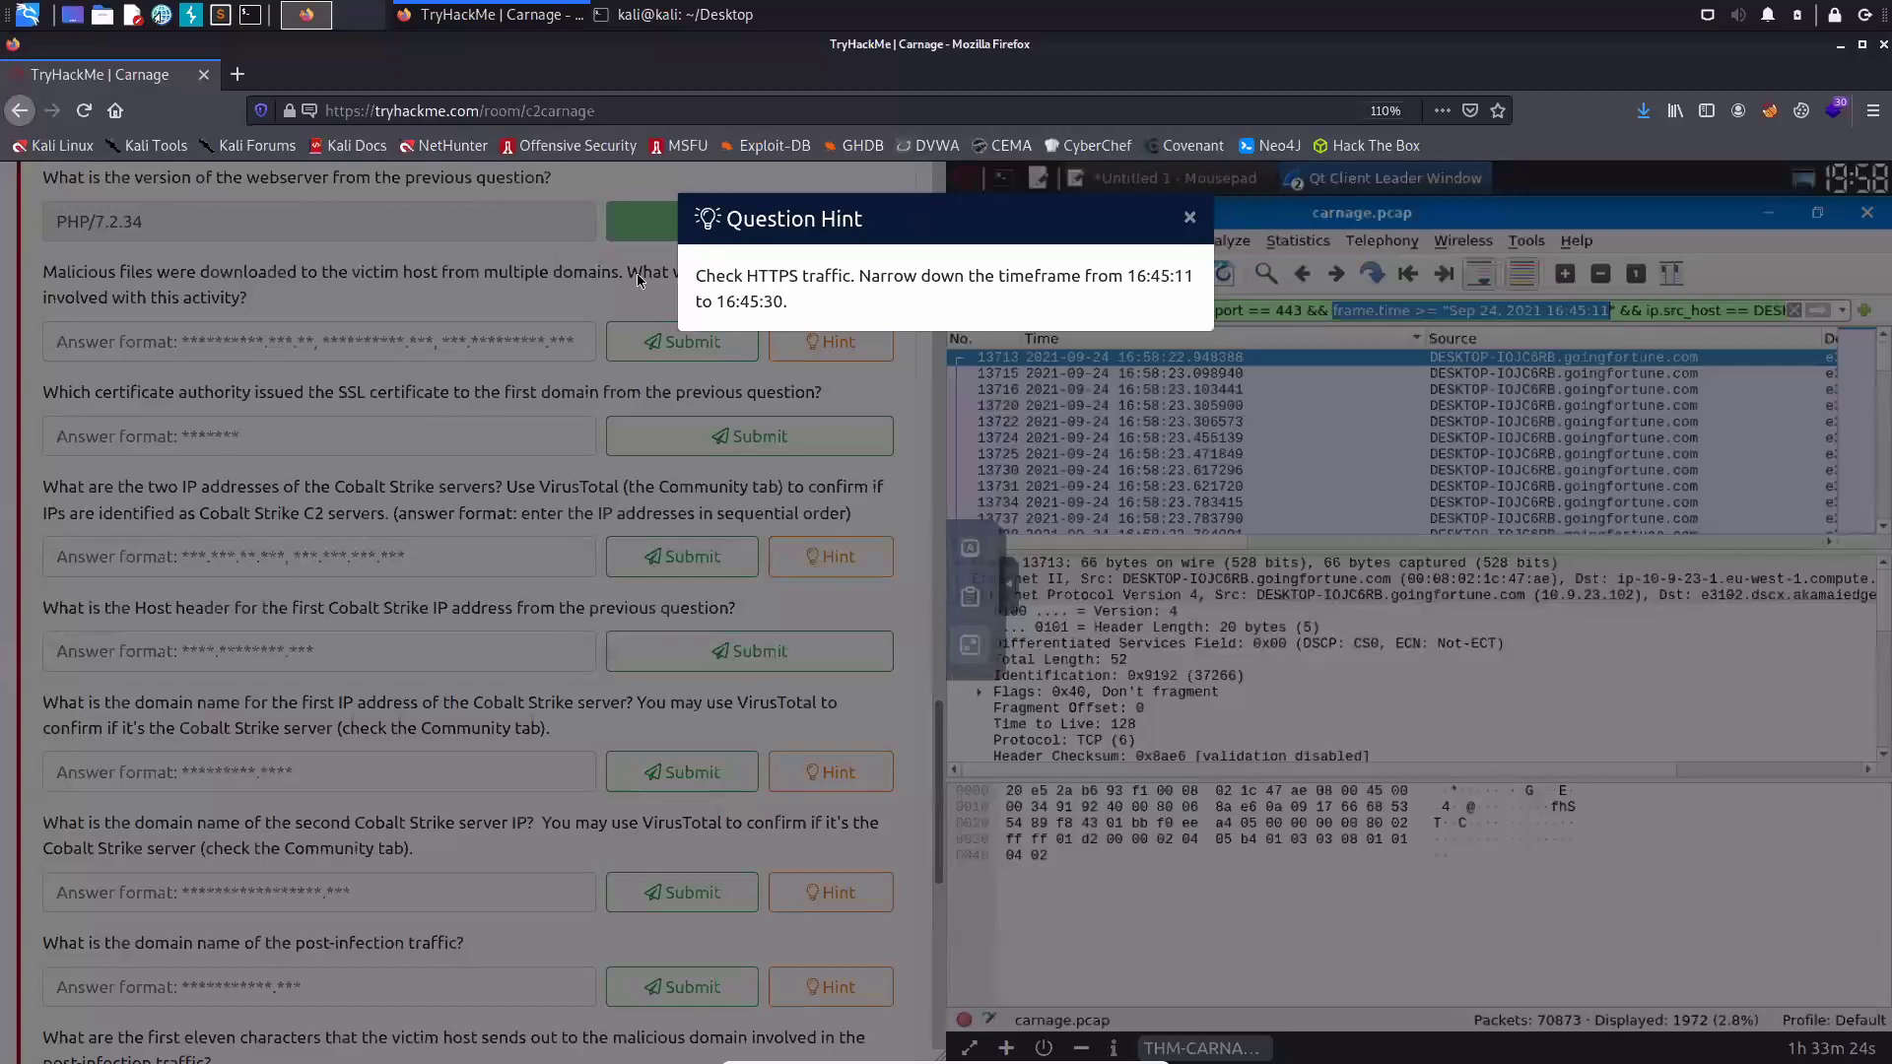
- Dismiss the Question Hint popup and go back to the Wireshark capture
click(439, 273)
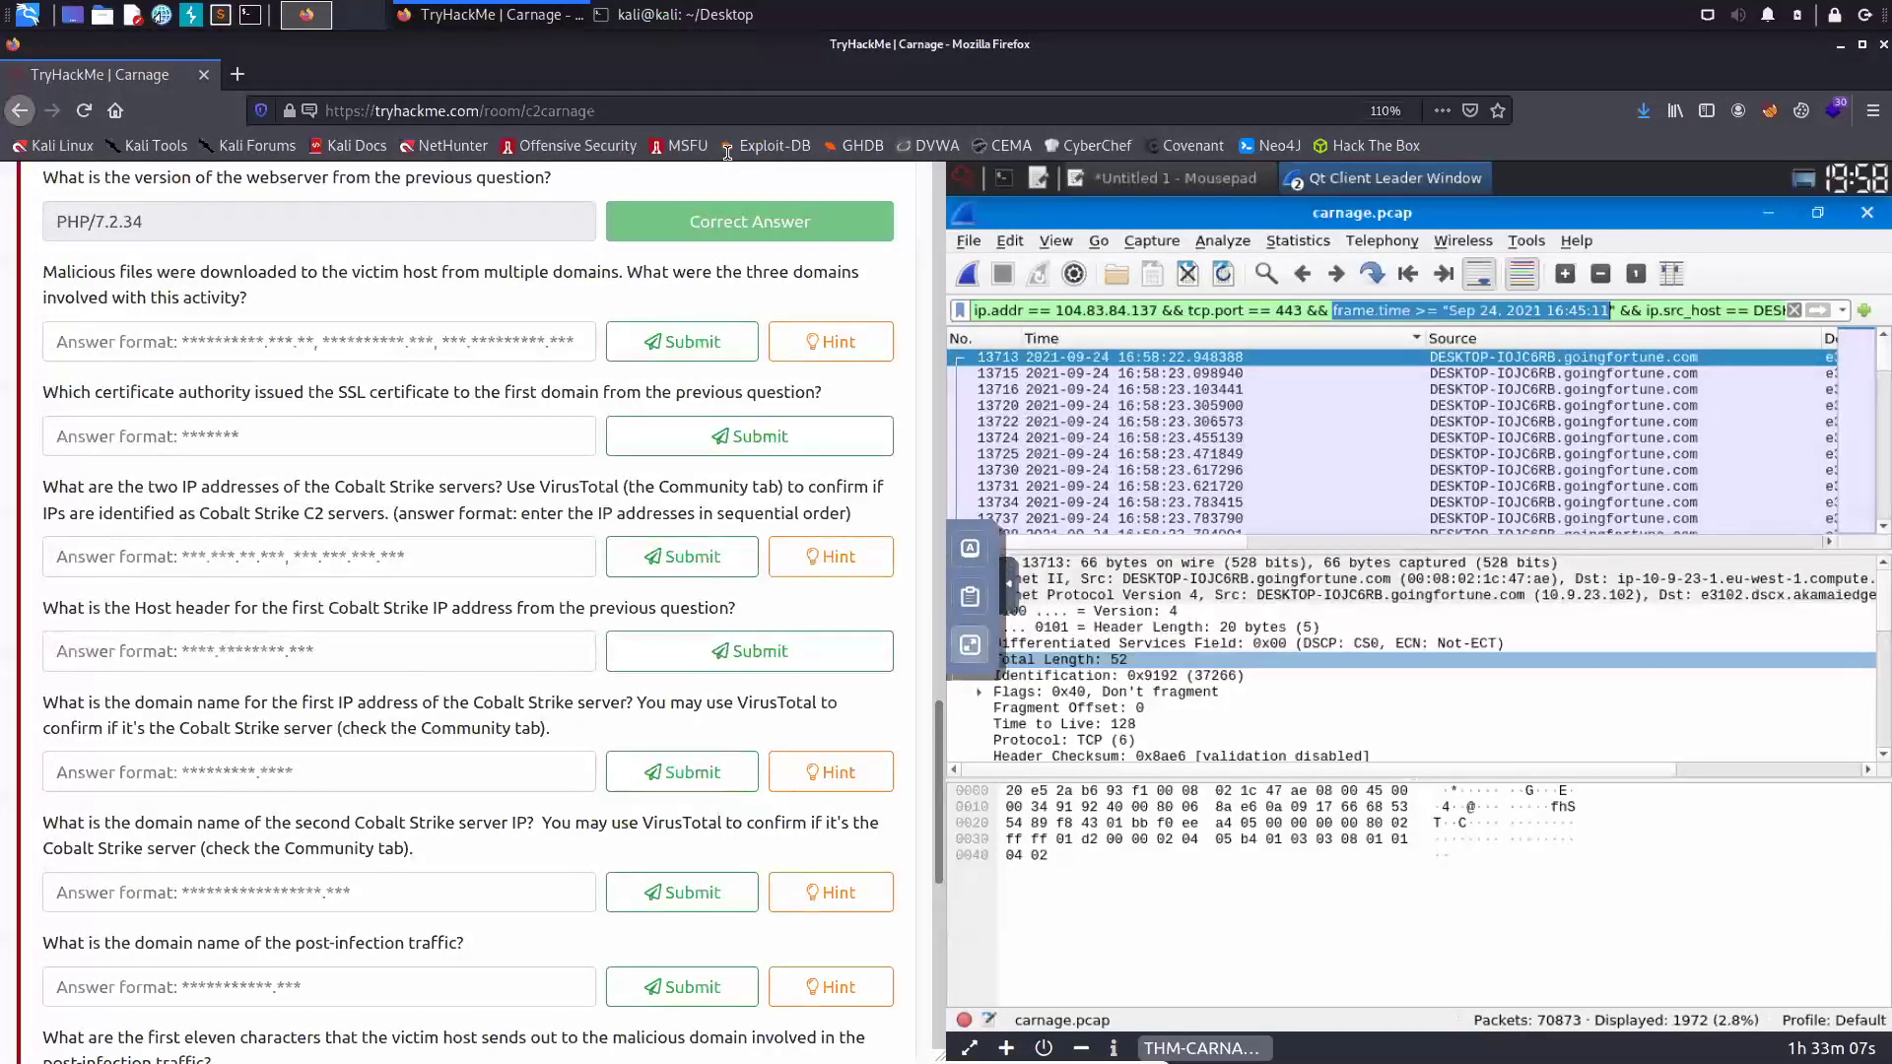
key(Up)
key(Up)
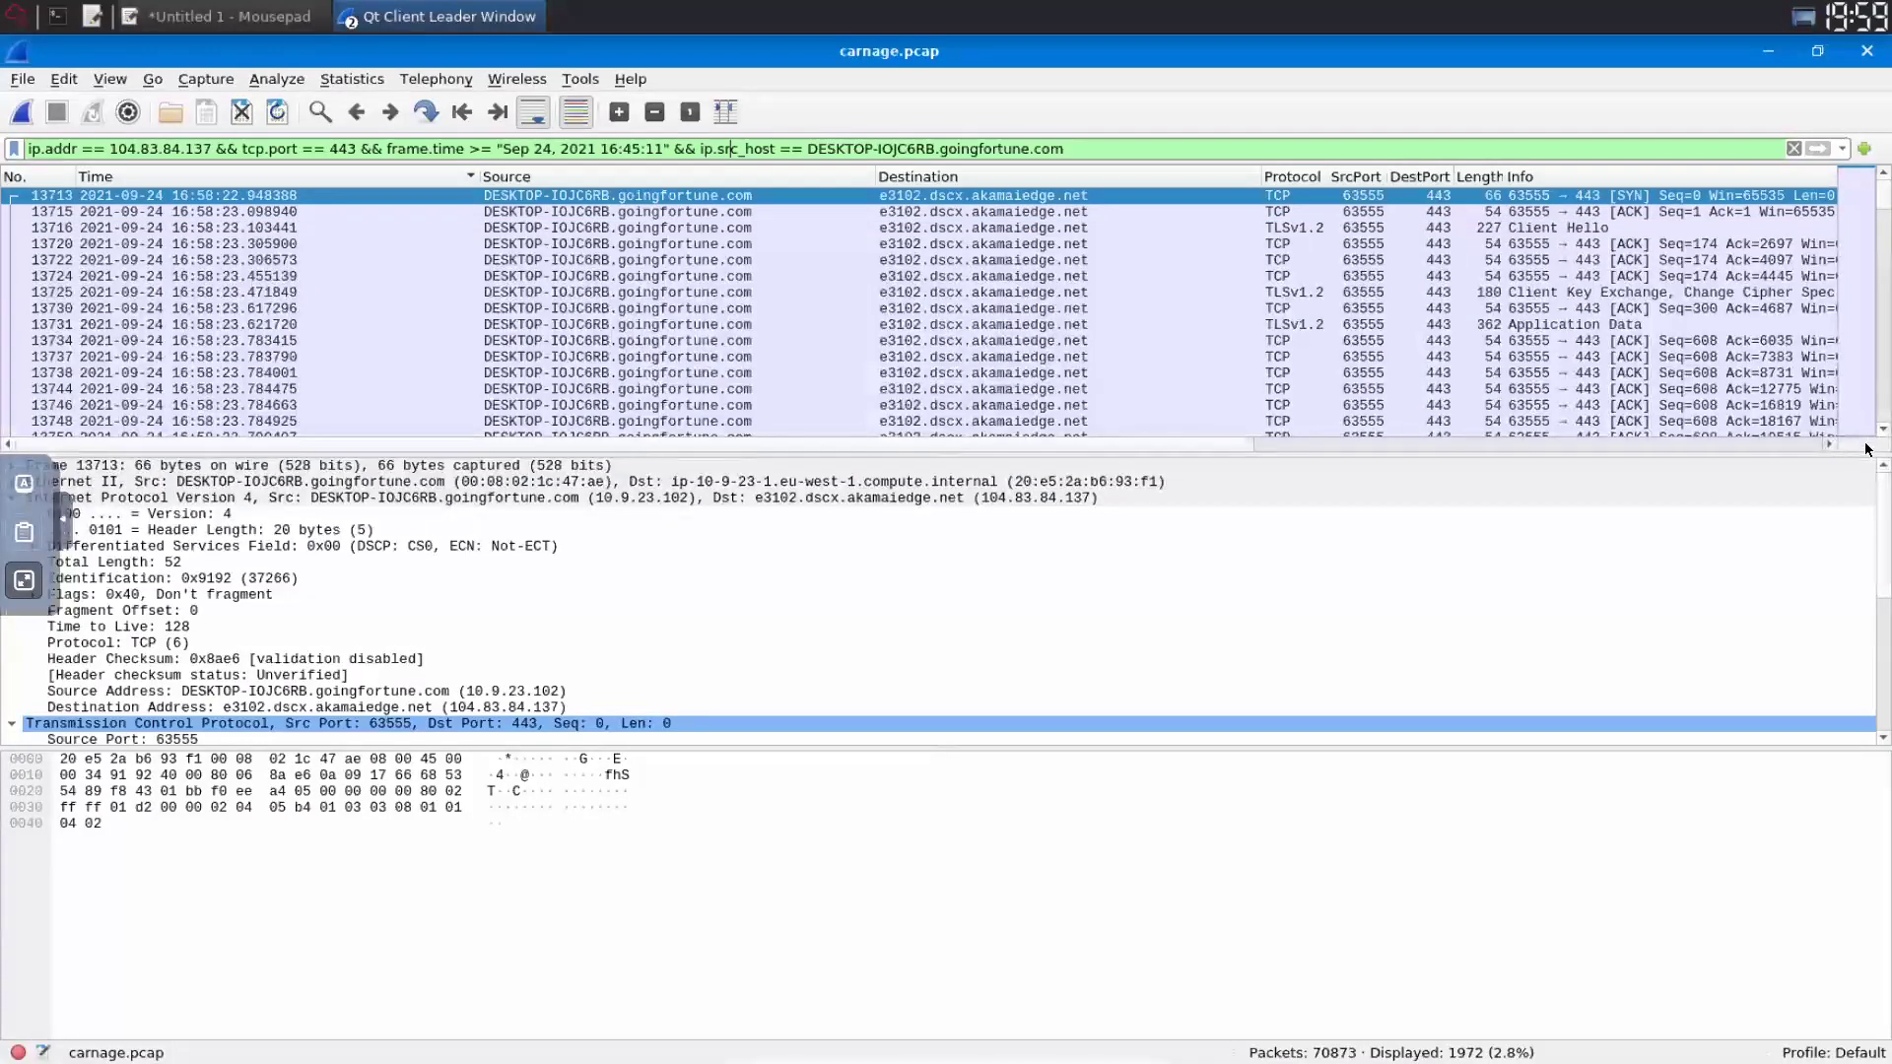
- Switch the host condition to ip.dst_host == DESKTOP-IOJC6RB.goingfortune.com, leaving 7102 packets
key(Delete)
key(BackSpace)
key(BackSpace)
text(dst)
click(1823, 148)
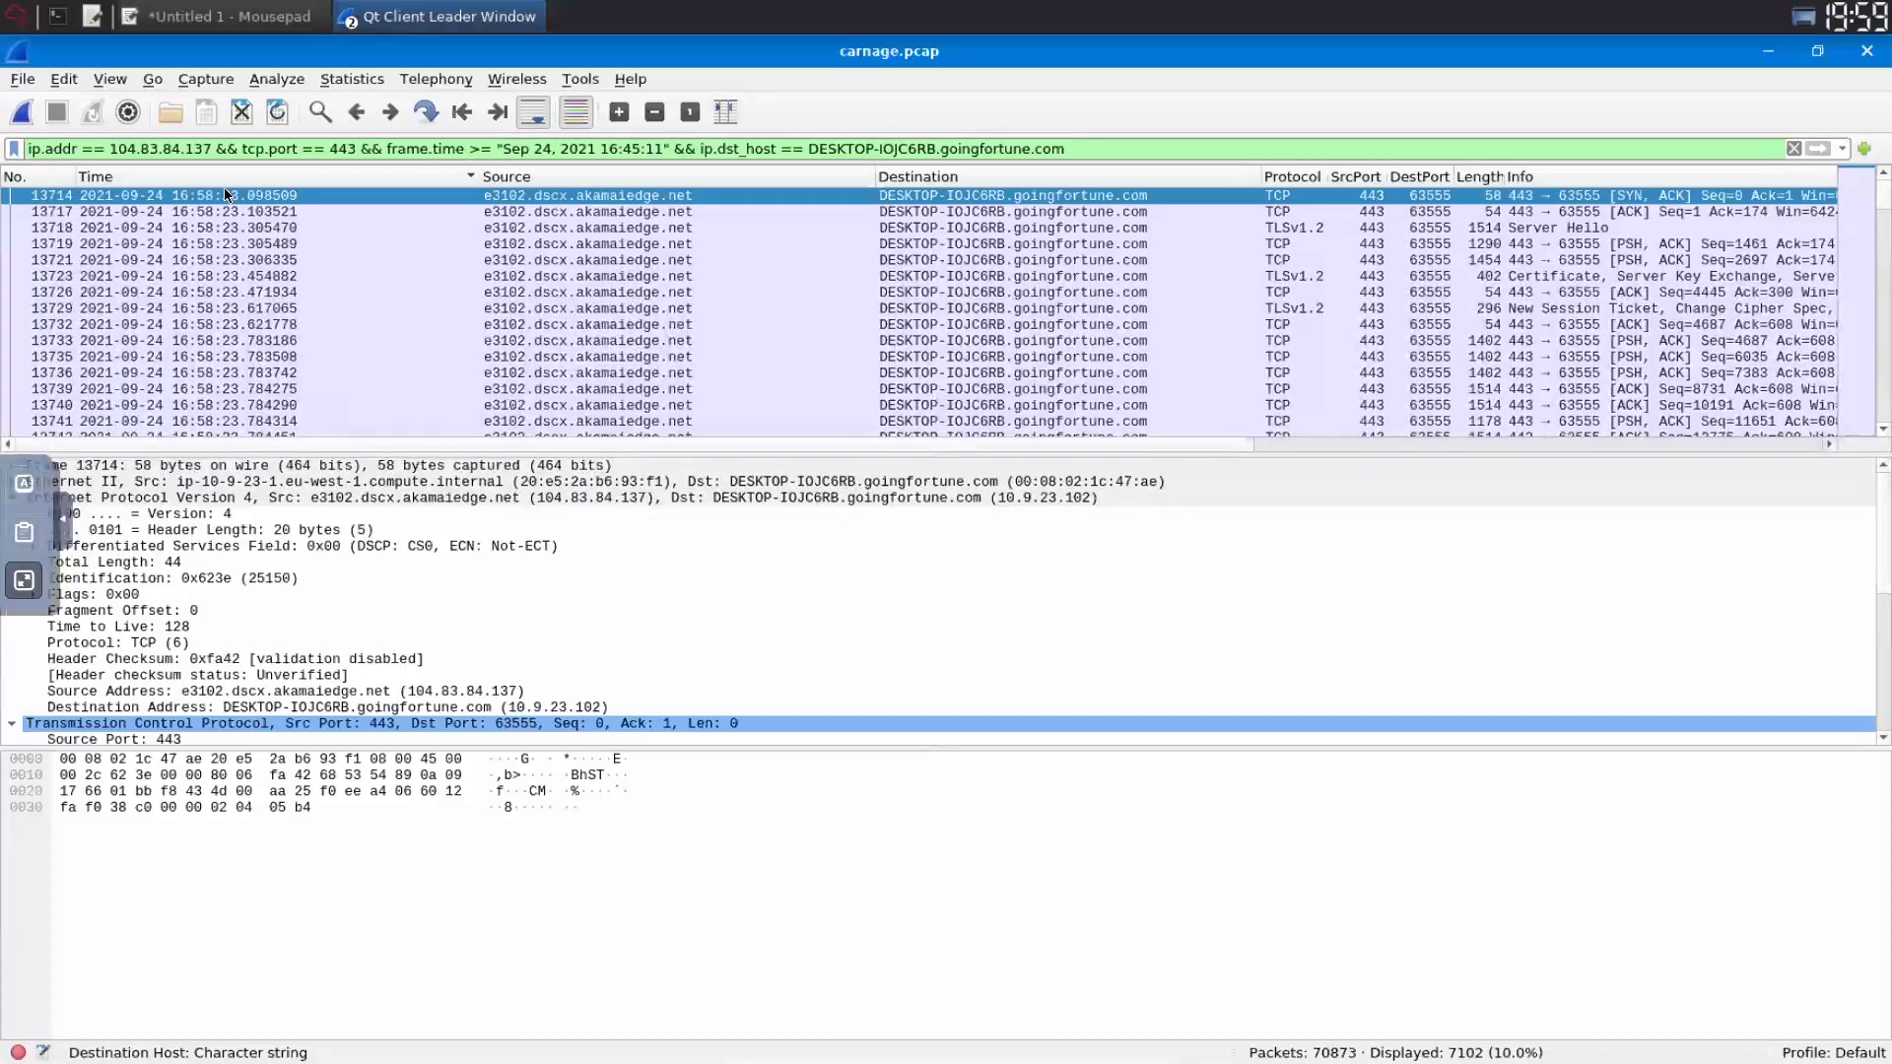
drag(243, 150, 27, 149)
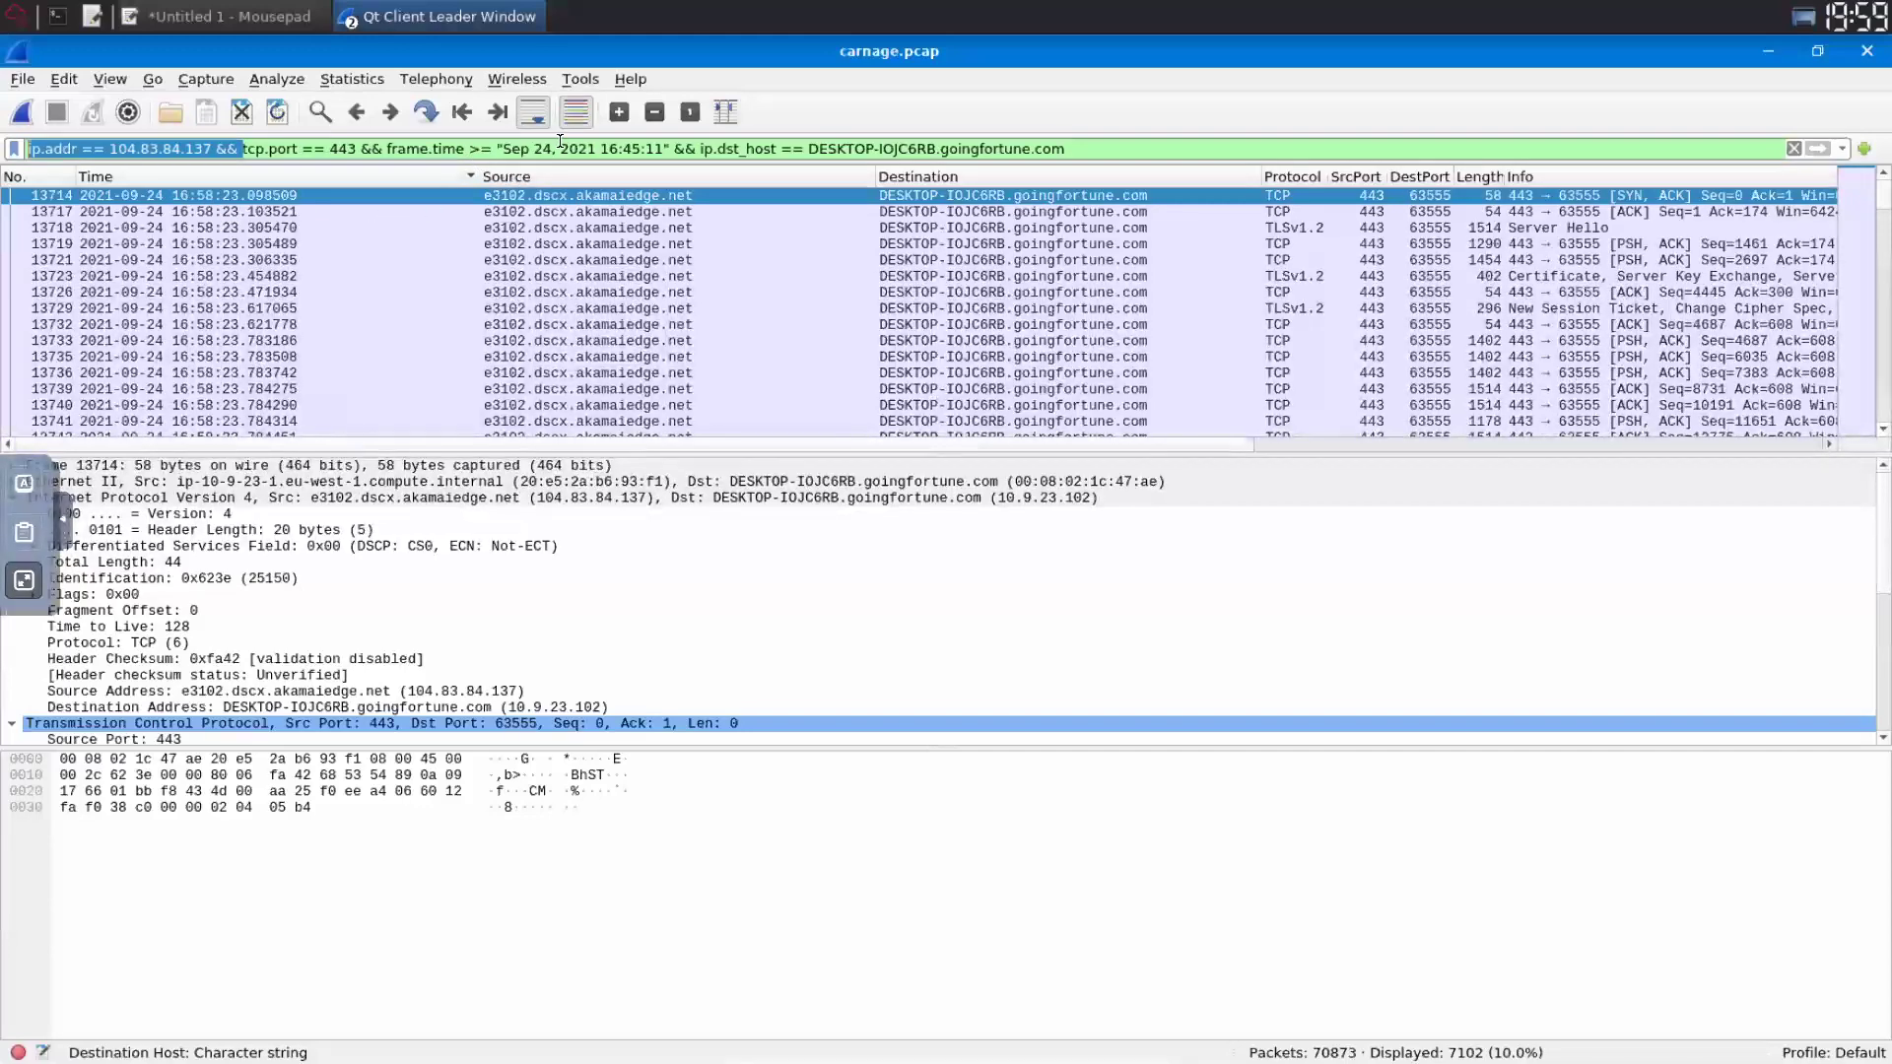
- Drop the ip.addr == 104.83.84.137 clause and restrict the filter to 16:45:11–16:45:30, leaving 797 packets
key(BackSpace)
key(Return)
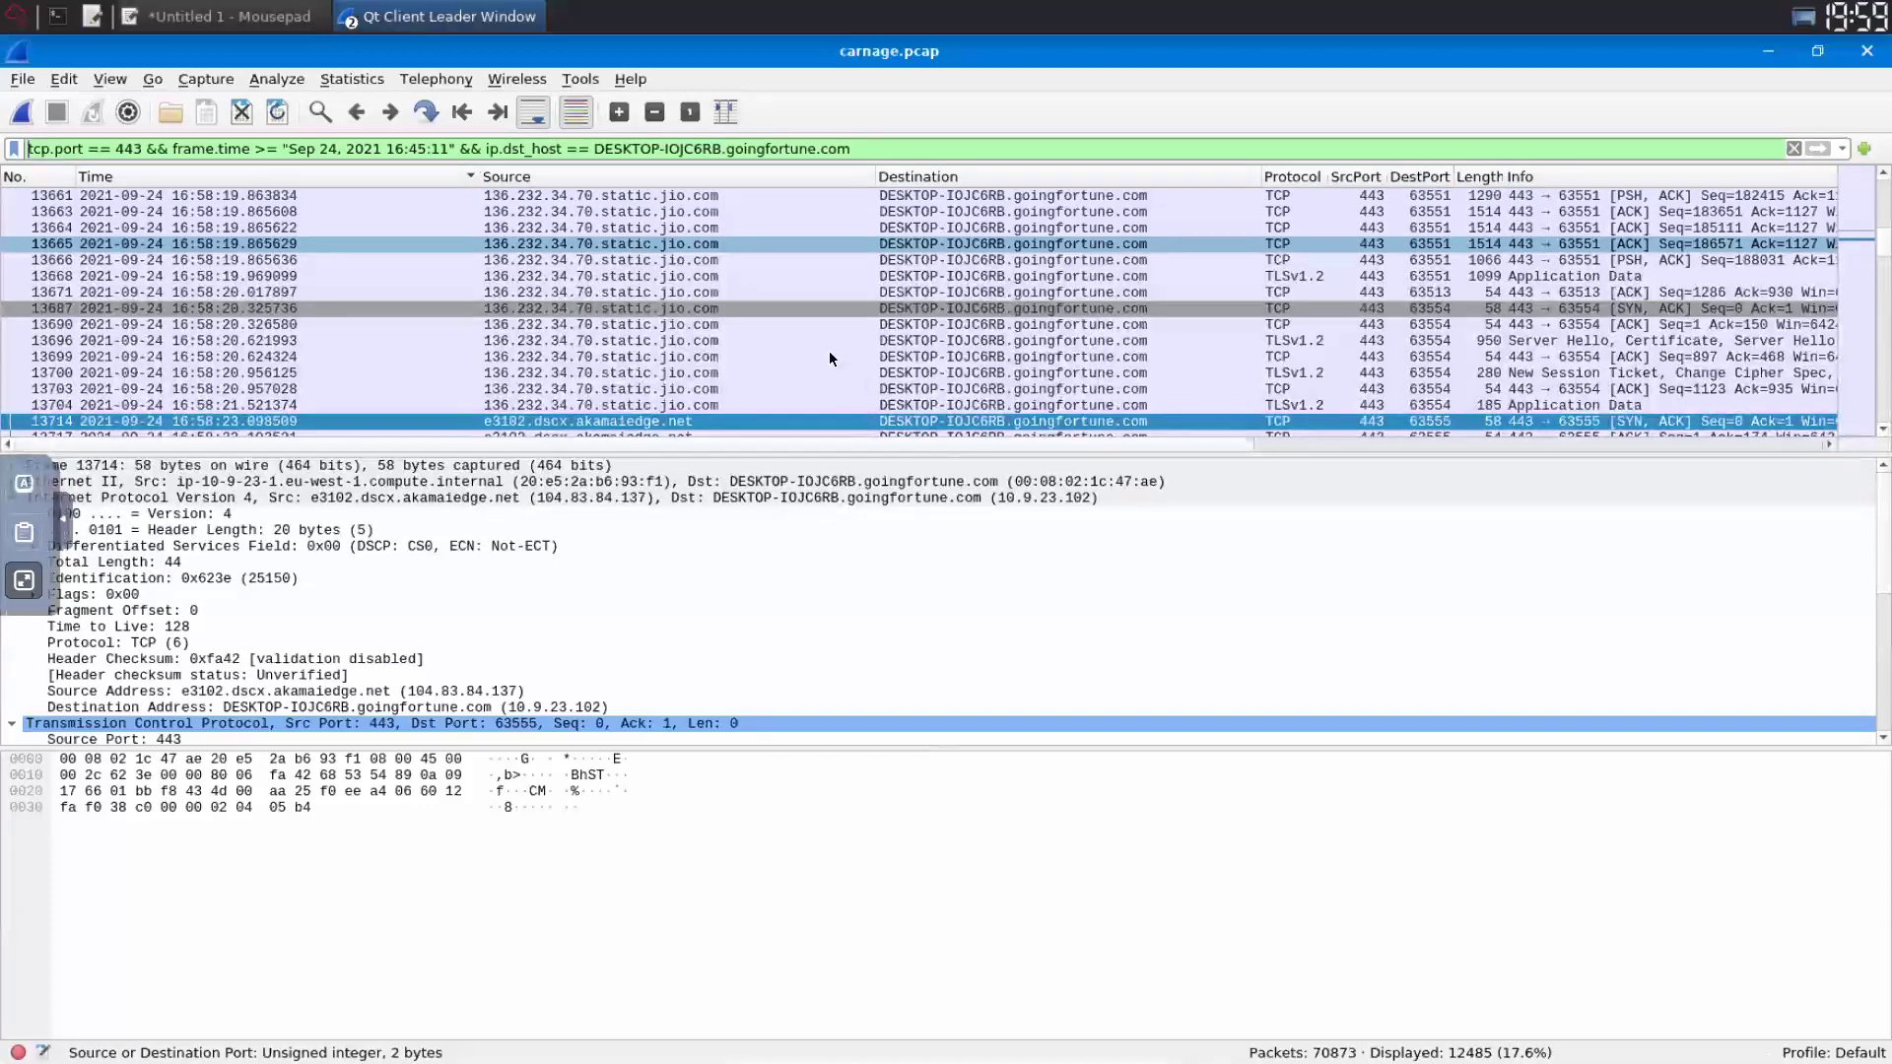
drag(456, 148, 143, 149)
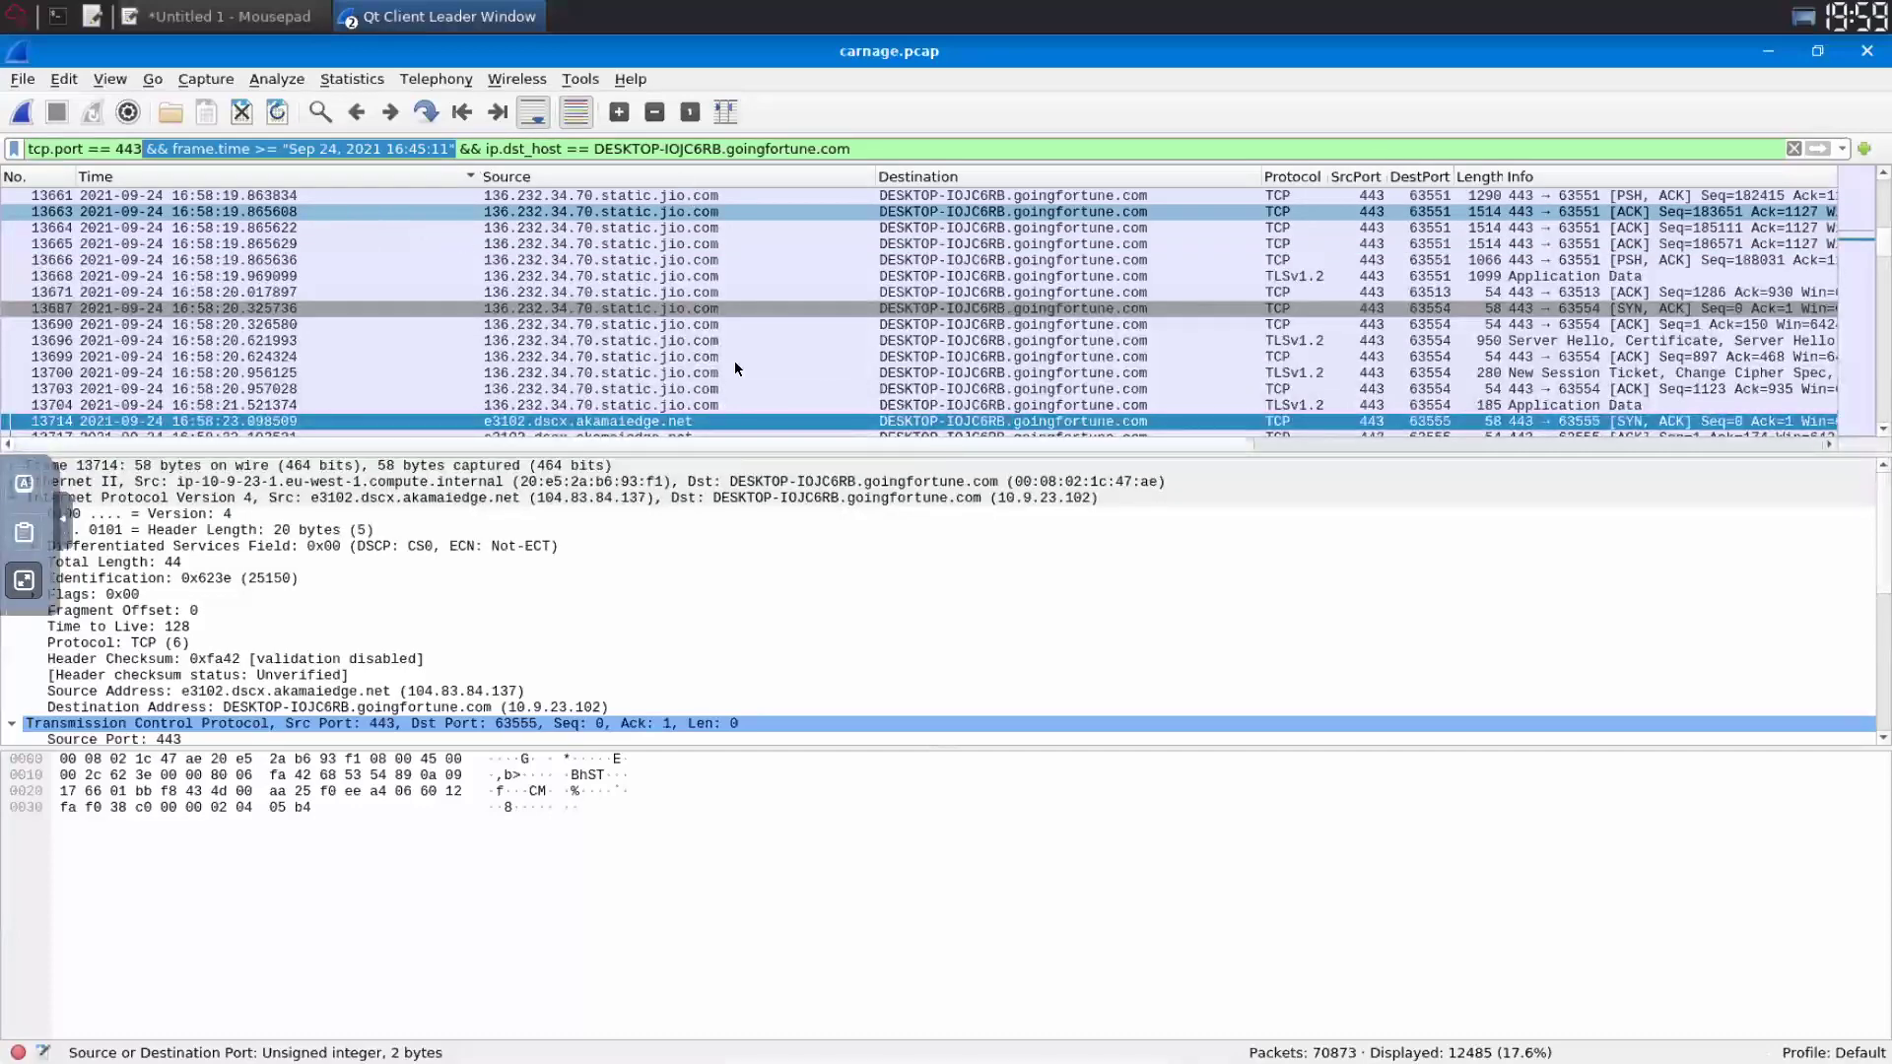
text(&& frame.time >= "Sep 24, 2021 16:45:11"  && frame.time <= "Sep 24, 2021 16:45:30")
key(Return)
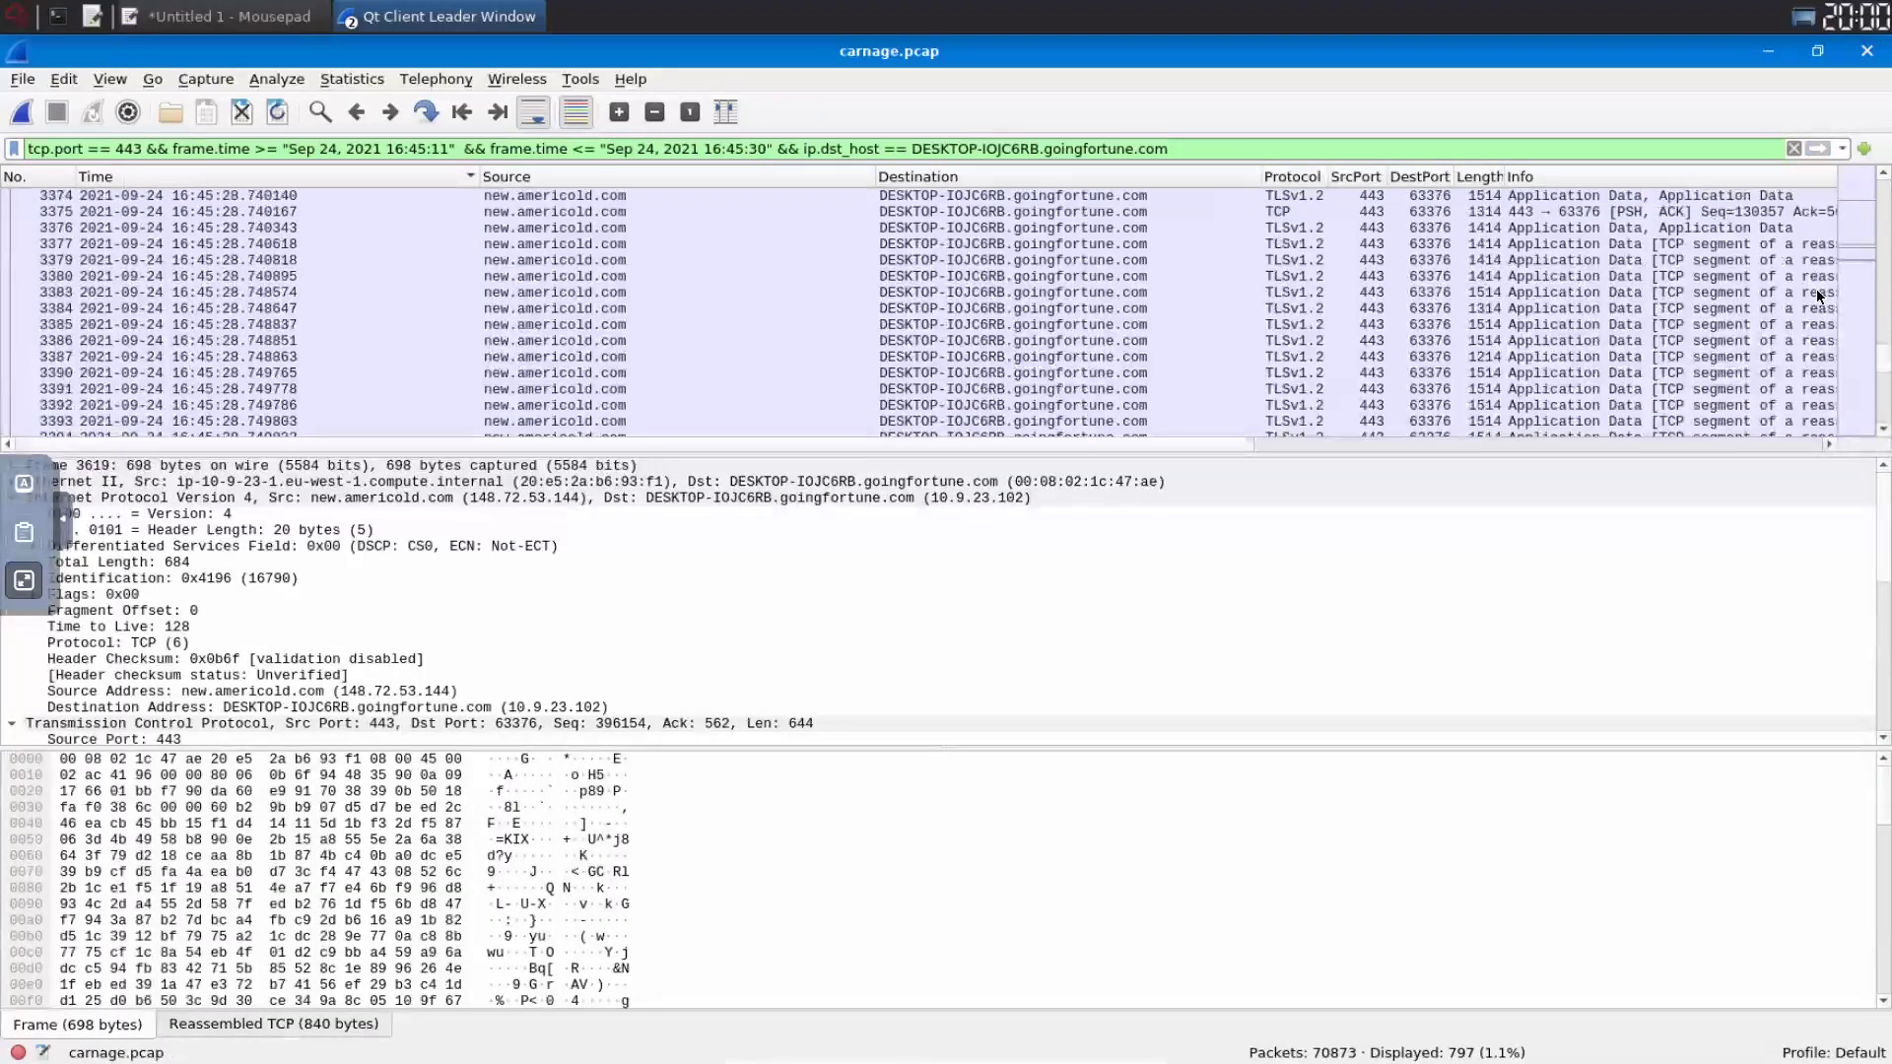
scroll(1819, 296, up, 10)
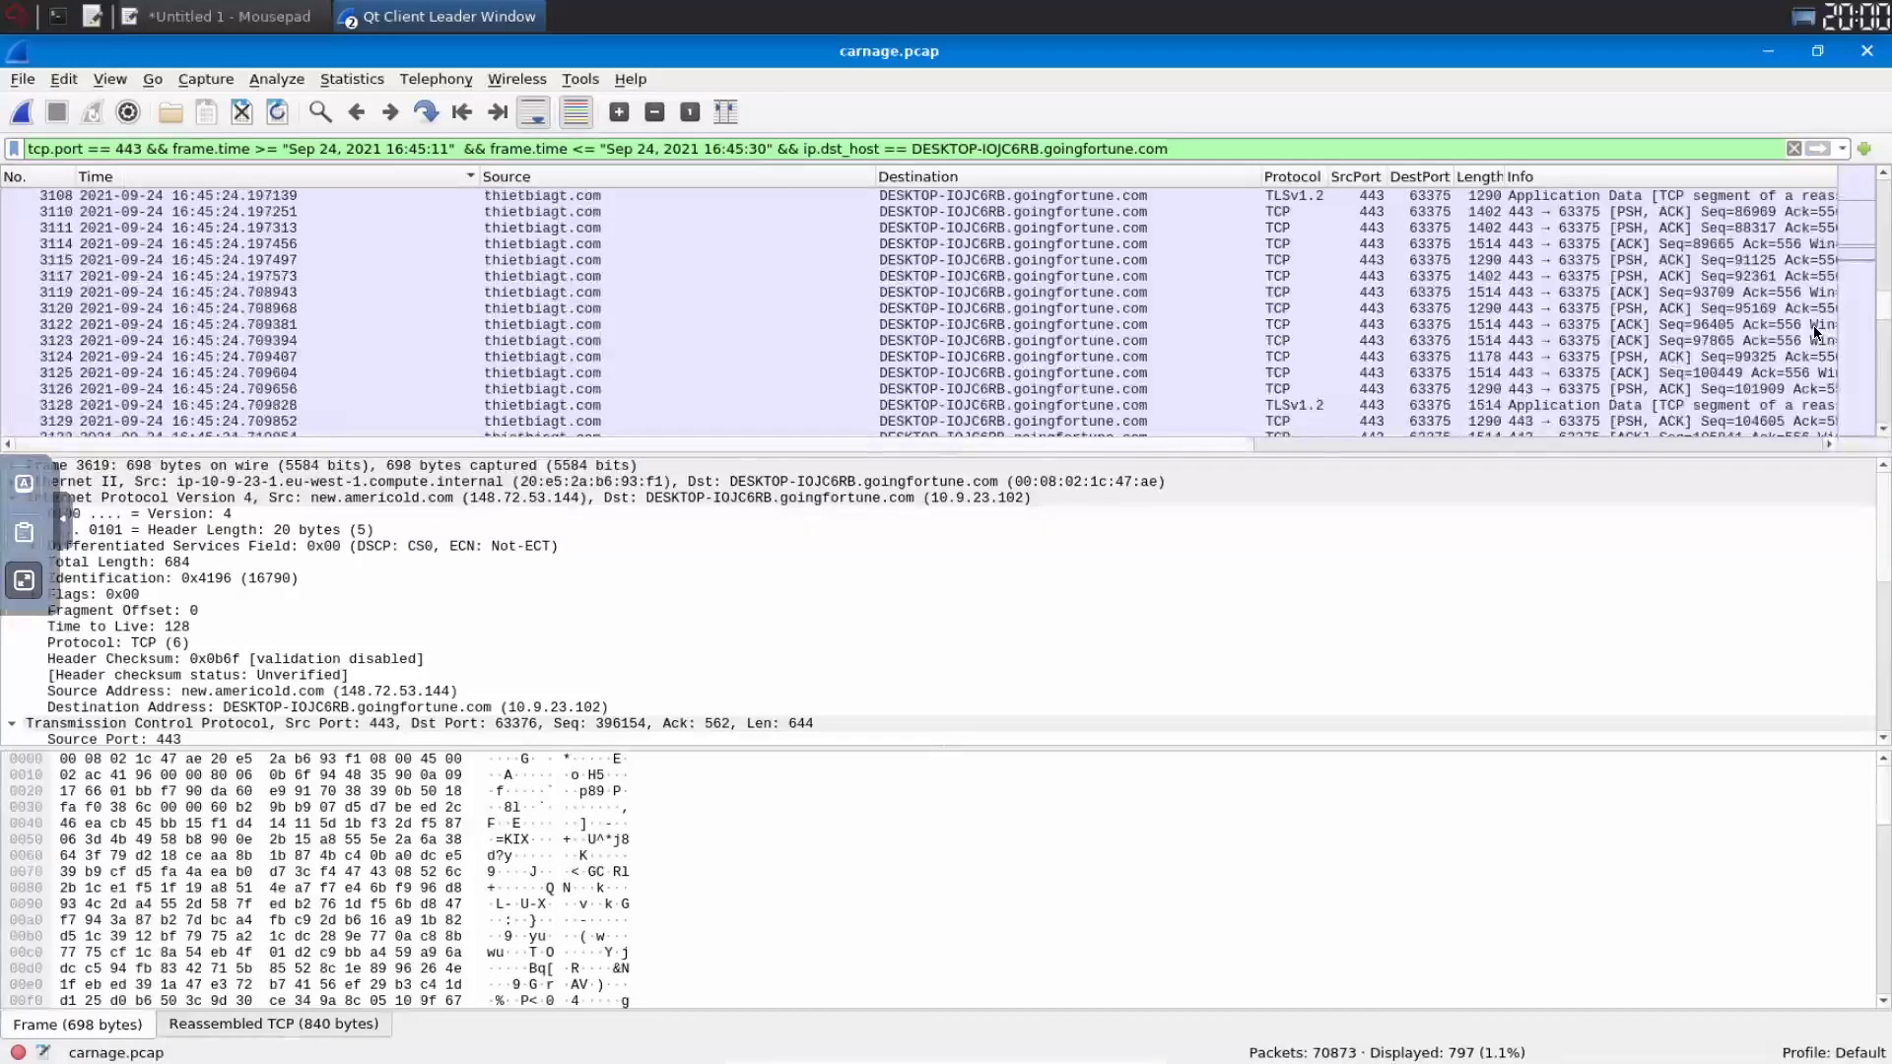
scroll(1810, 389, up, 10)
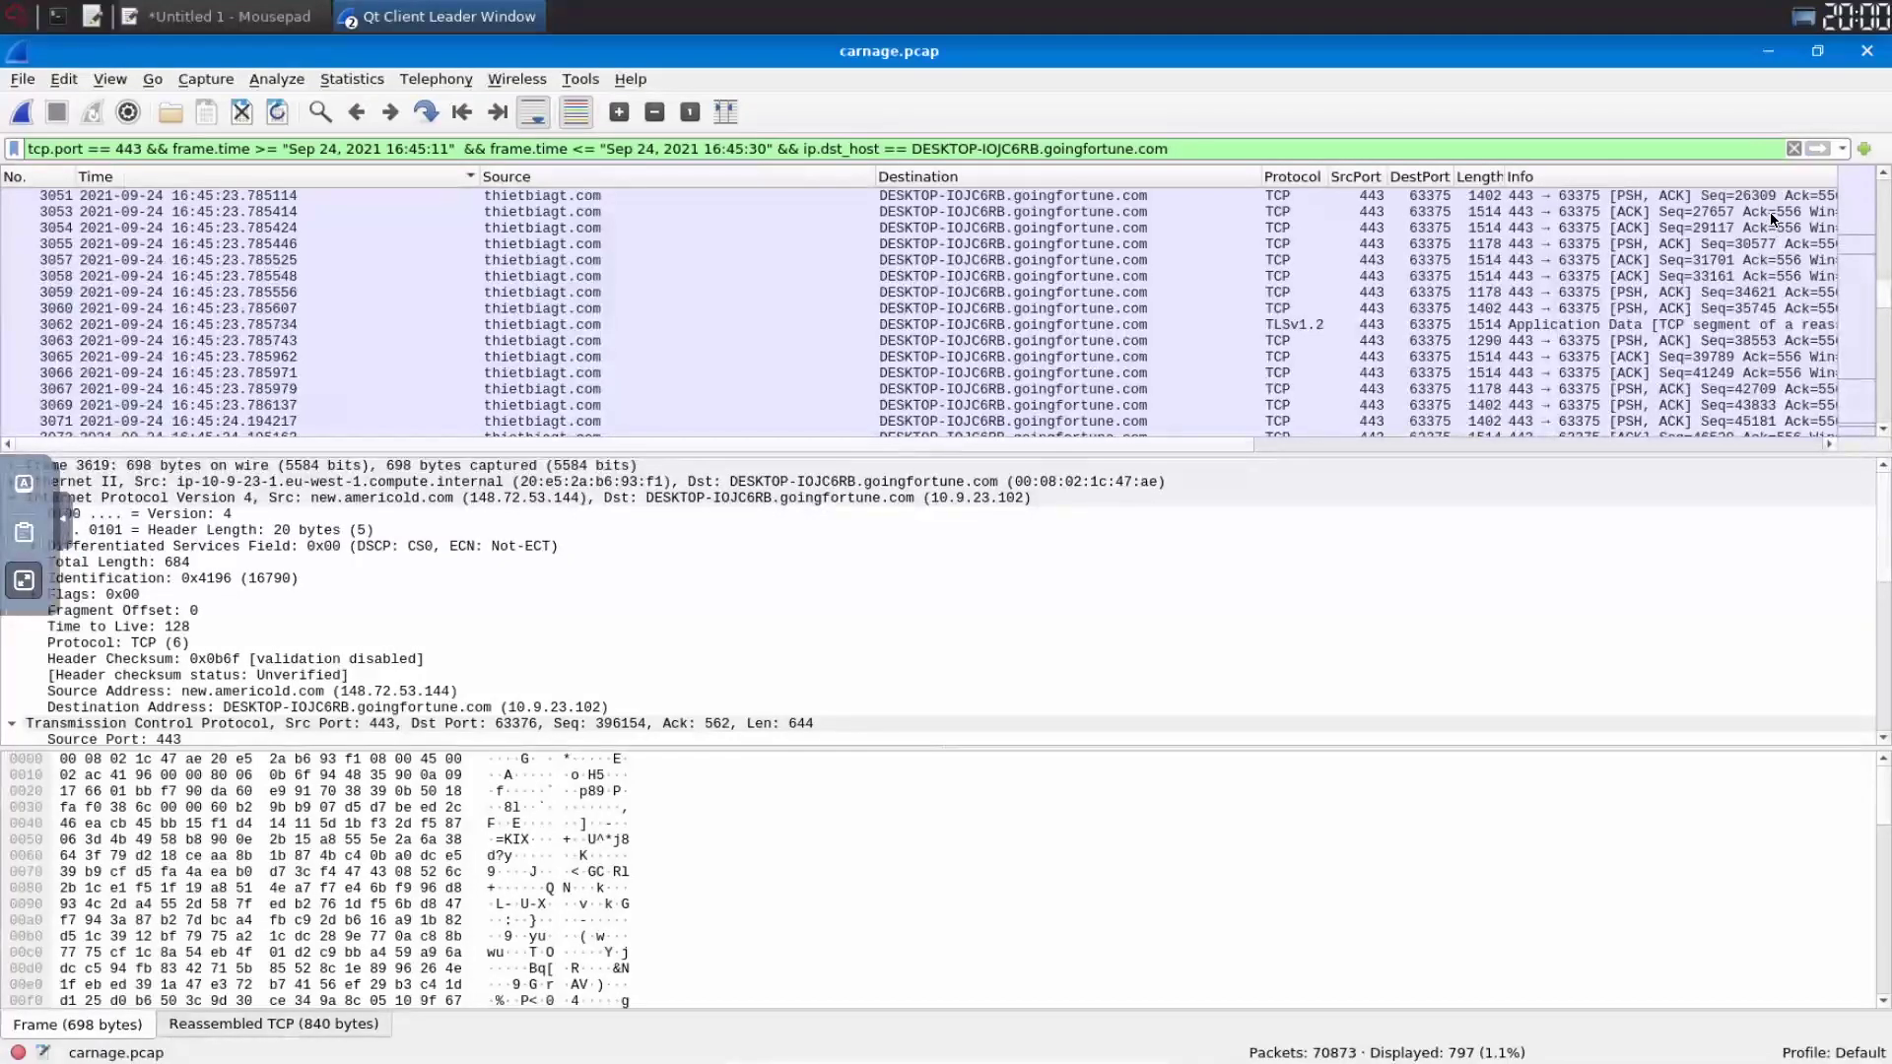
scroll(1762, 192, down, 20)
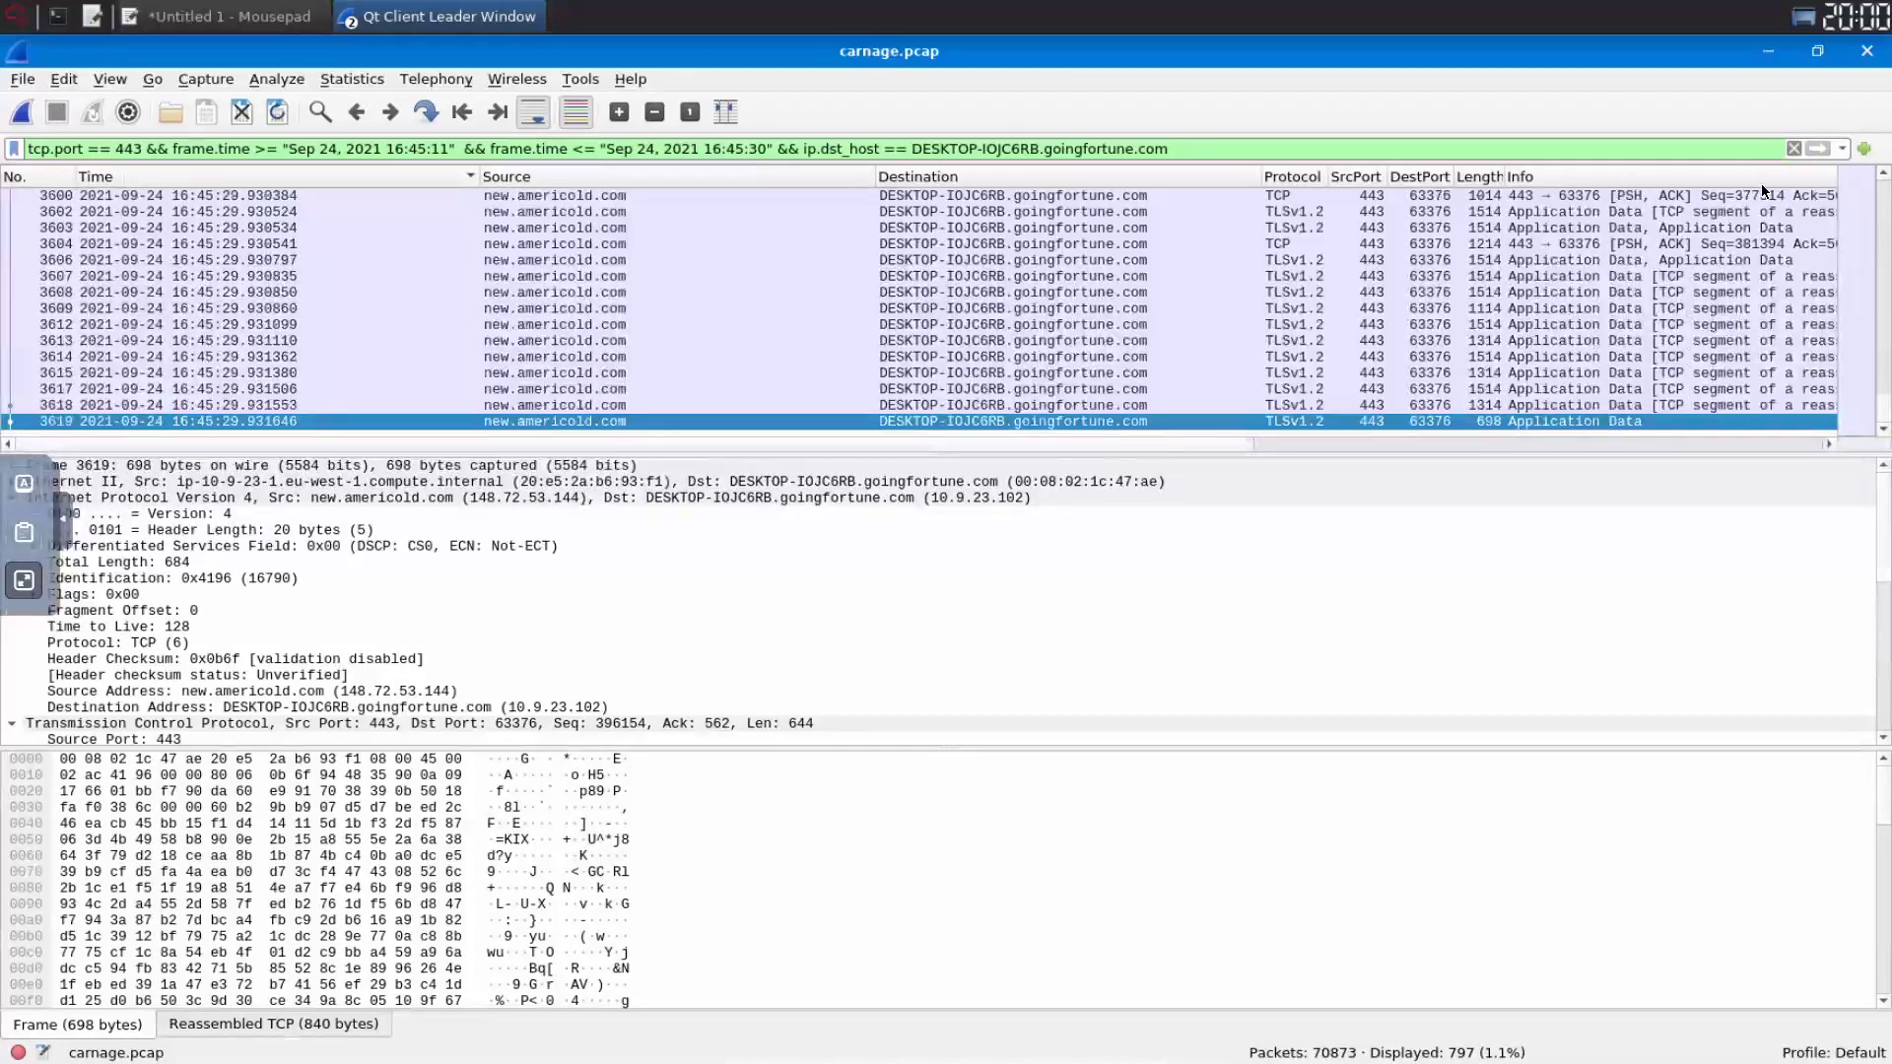
scroll(1180, 268, up, 10)
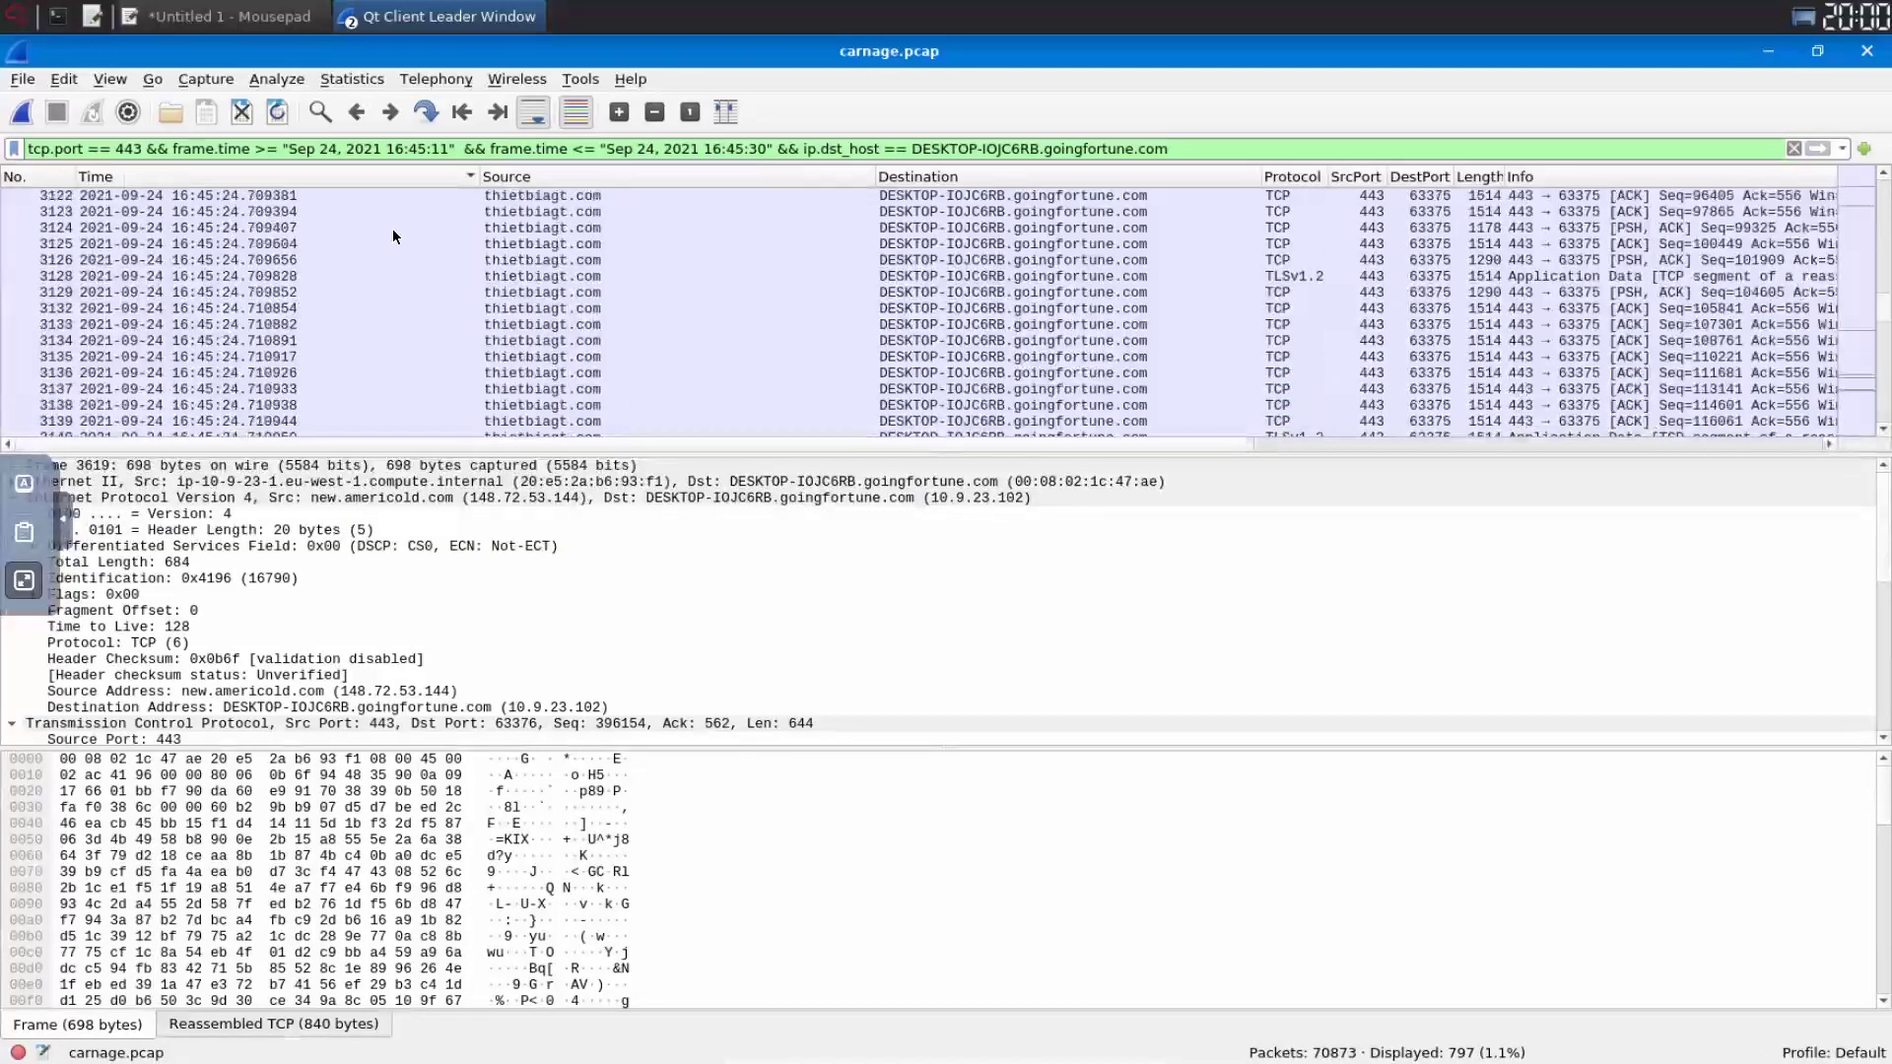
scroll(921, 314, up, 20)
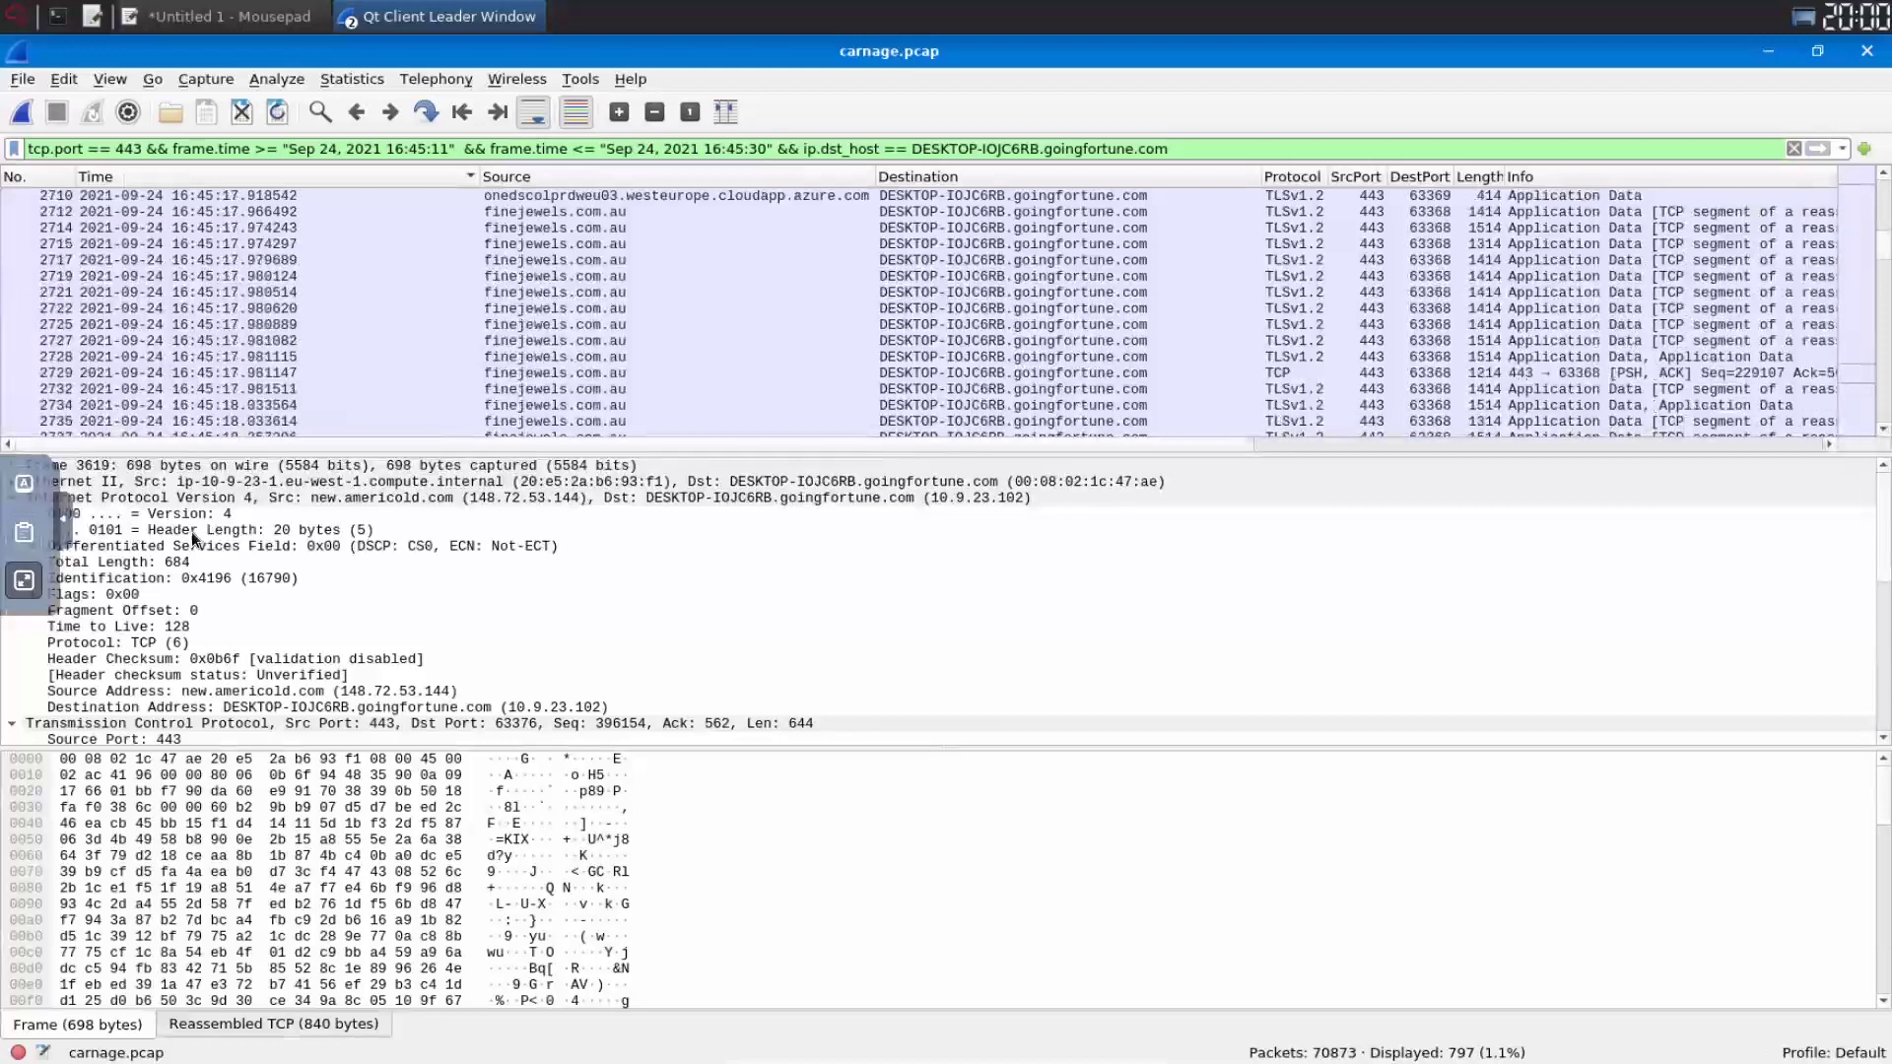
scroll(182, 335, up, 15)
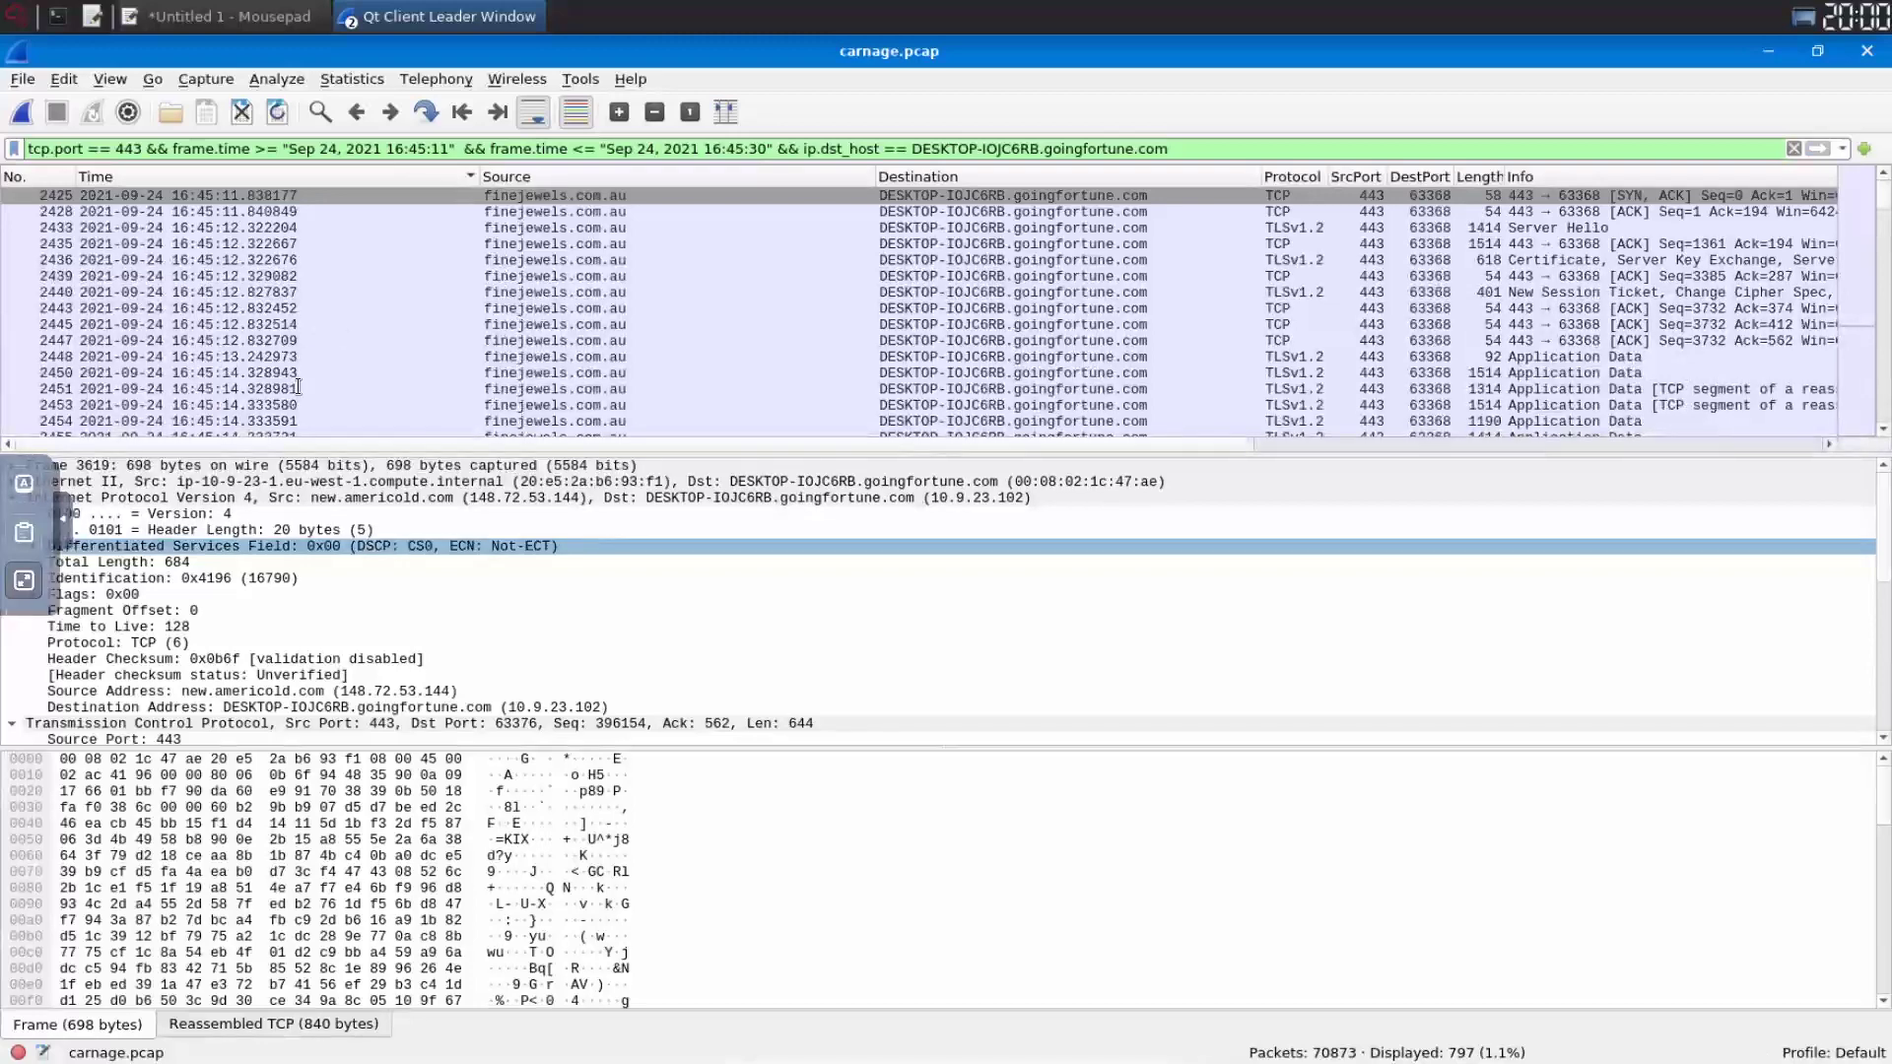
key(Escape)
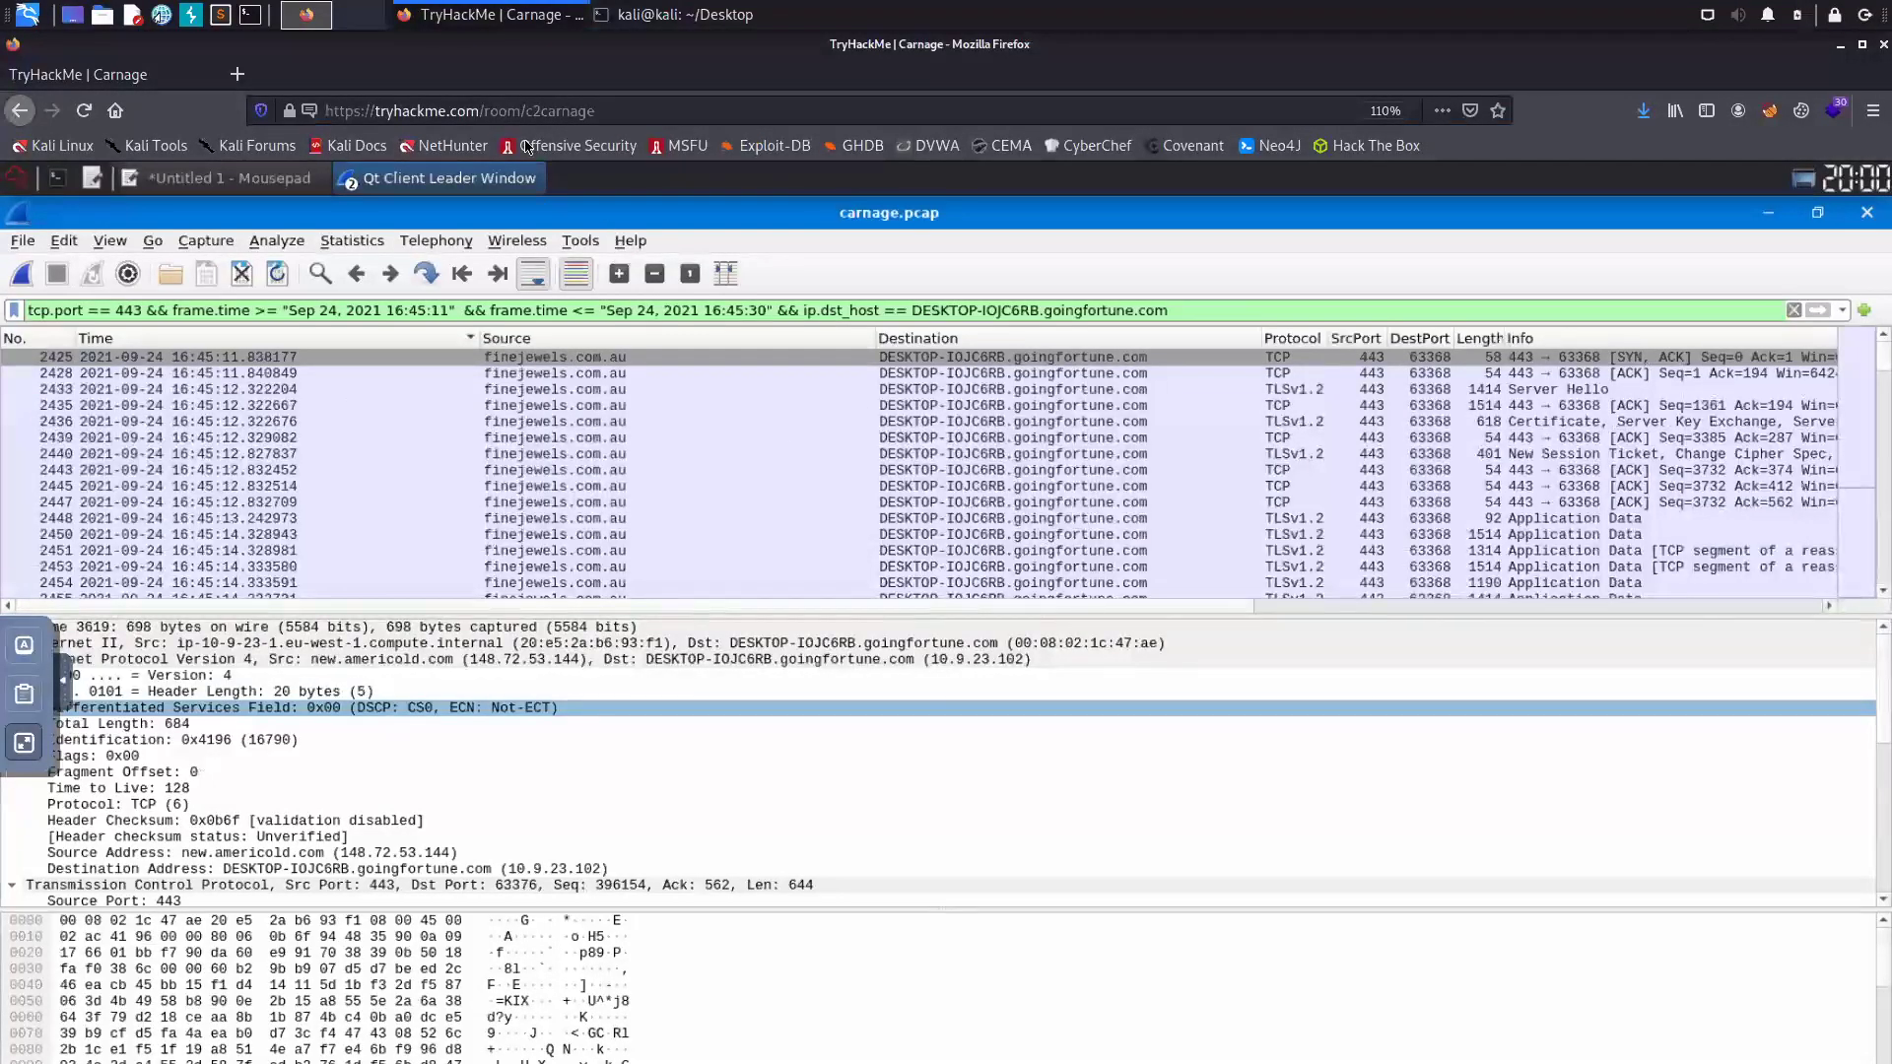
key(Escape)
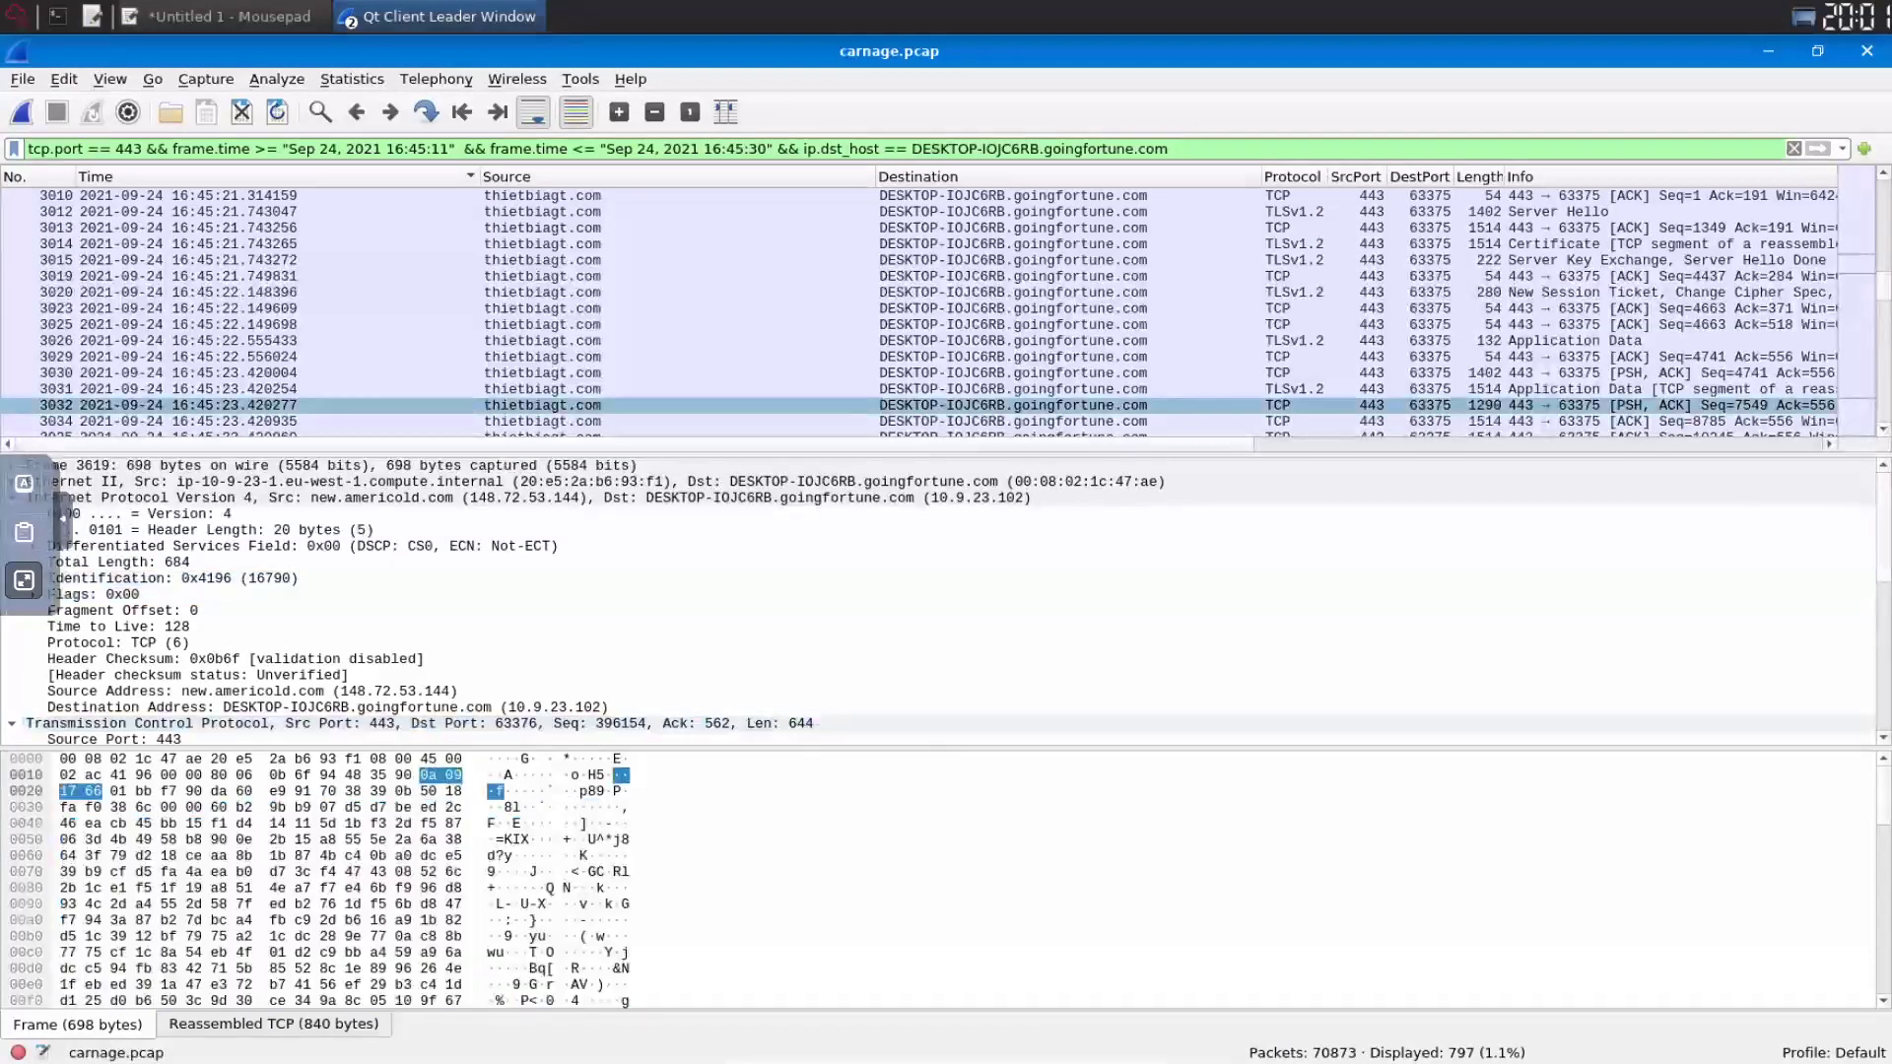
- Add thietbiagt.com and new.americold.com on new lines below finejewels.com.au in the Mousepad notes
key(alt+Tab)
text(thie)
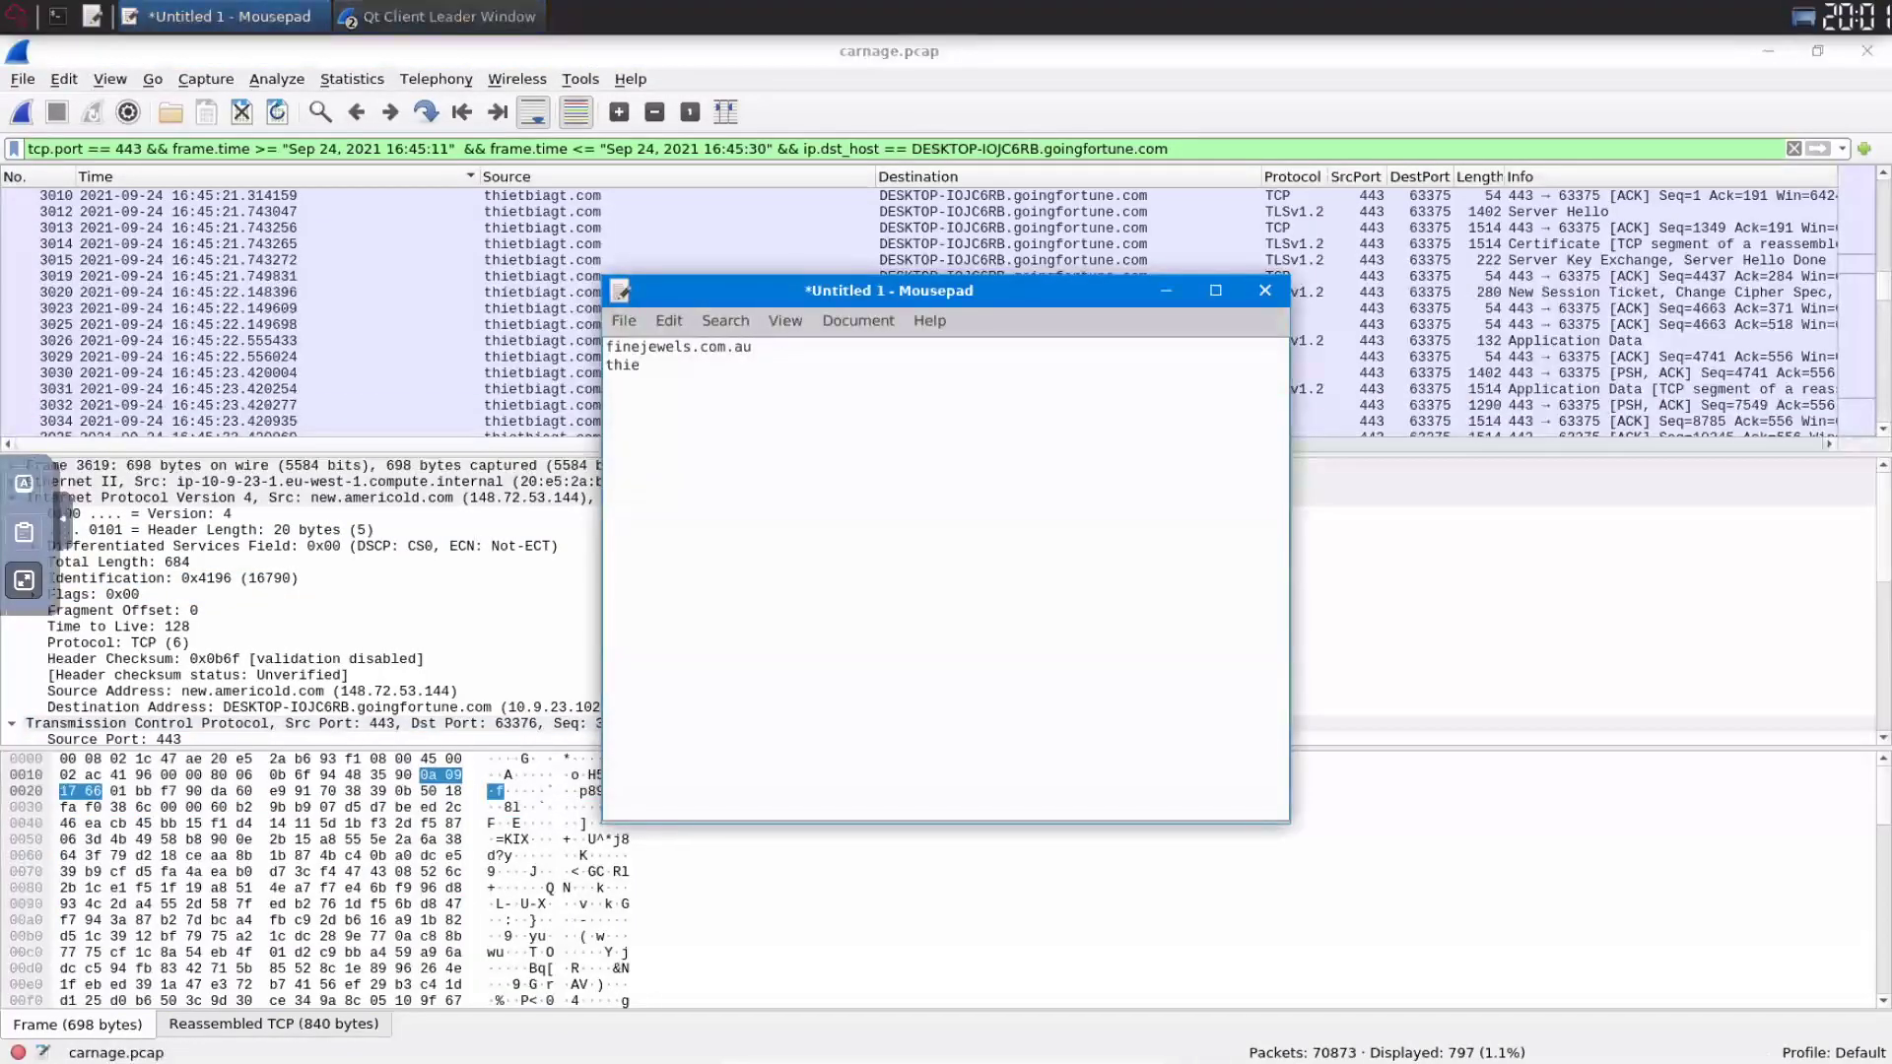
text(tbiagt.com)
key(alt+Tab)
drag(1874, 341, 1869, 361)
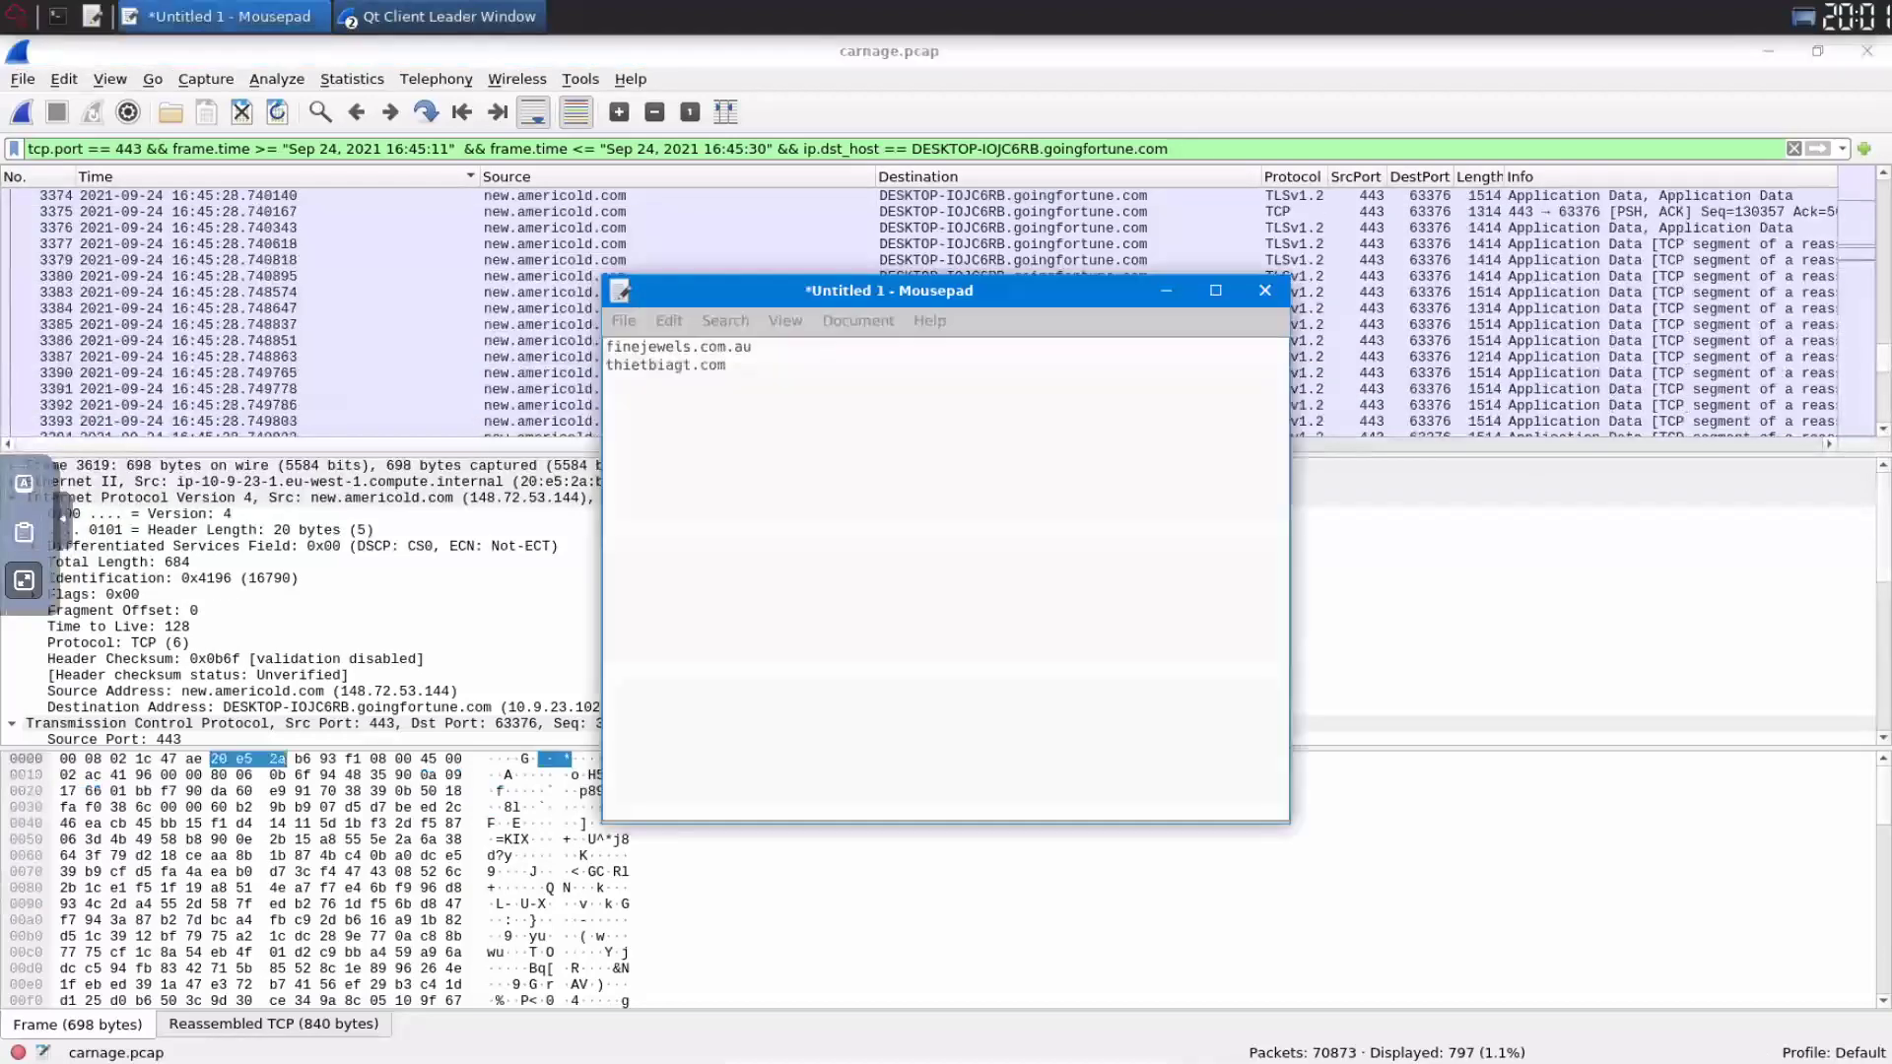
key(alt+Tab)
text(new)
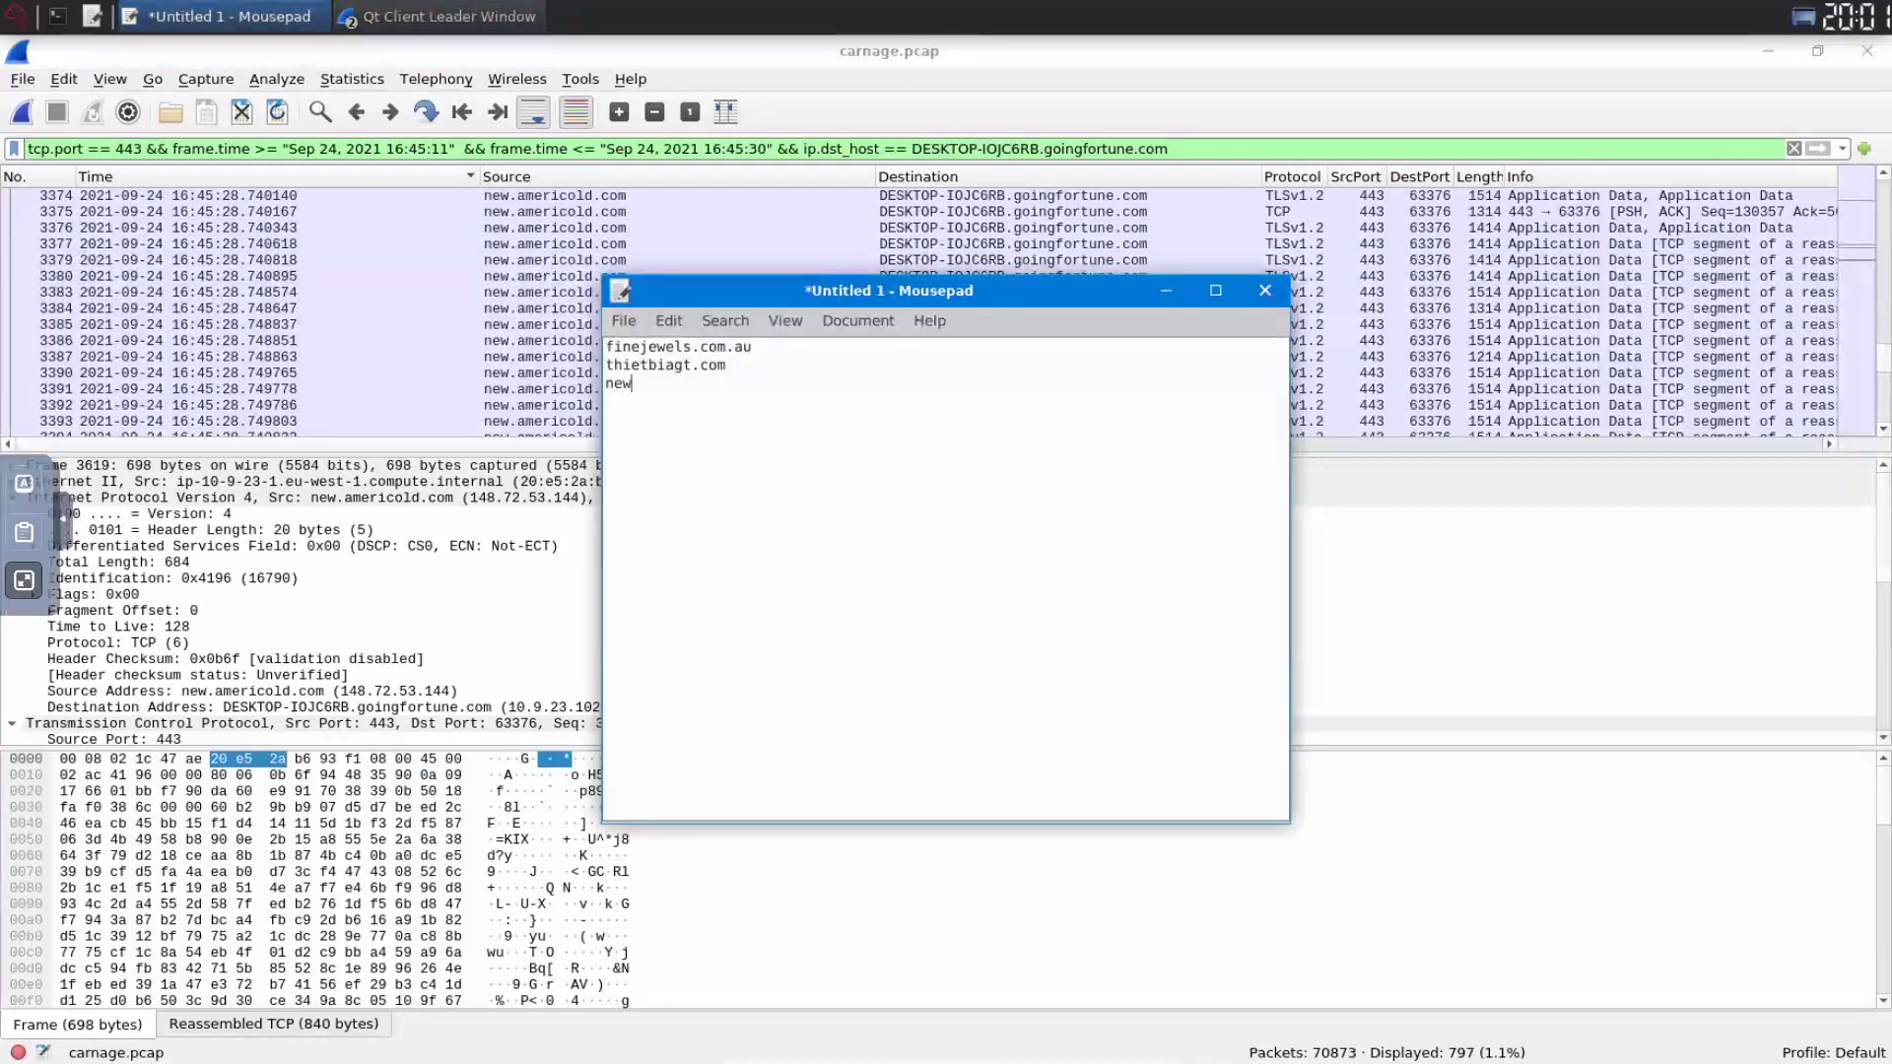
text(.americold.com)
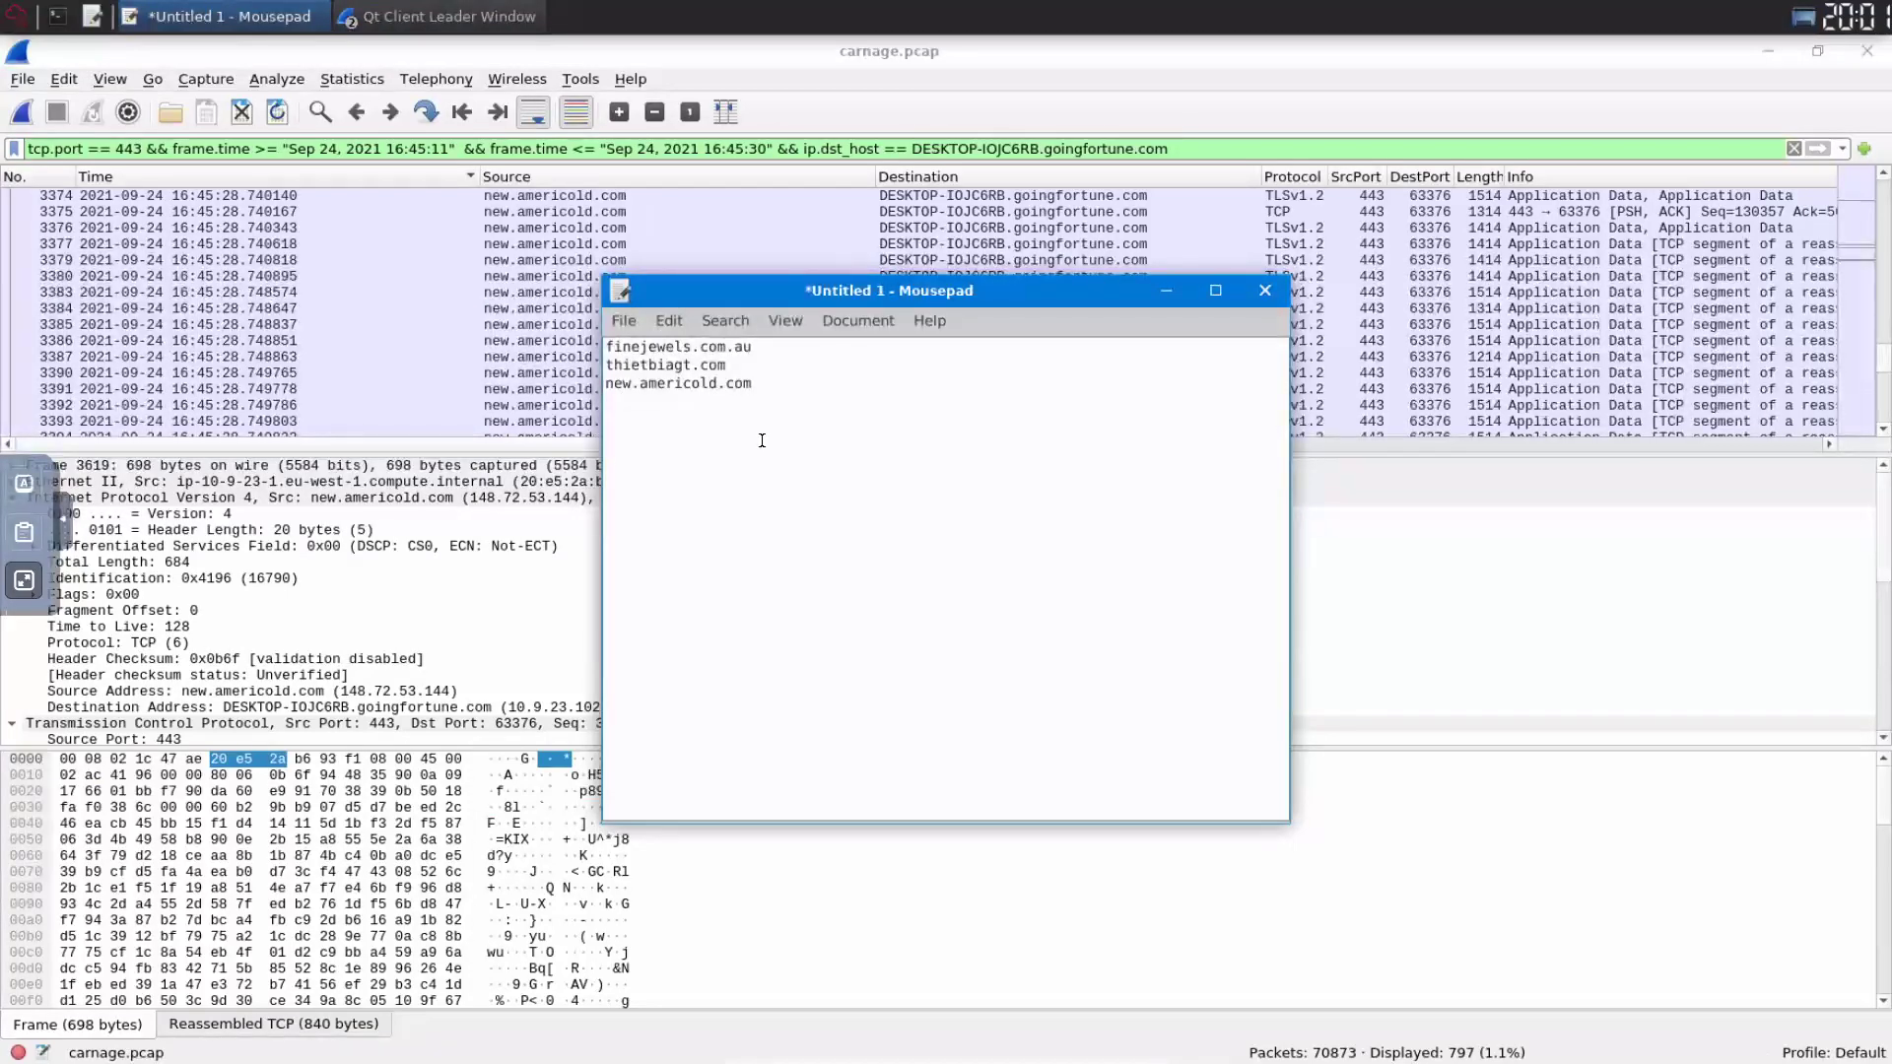
click(24, 581)
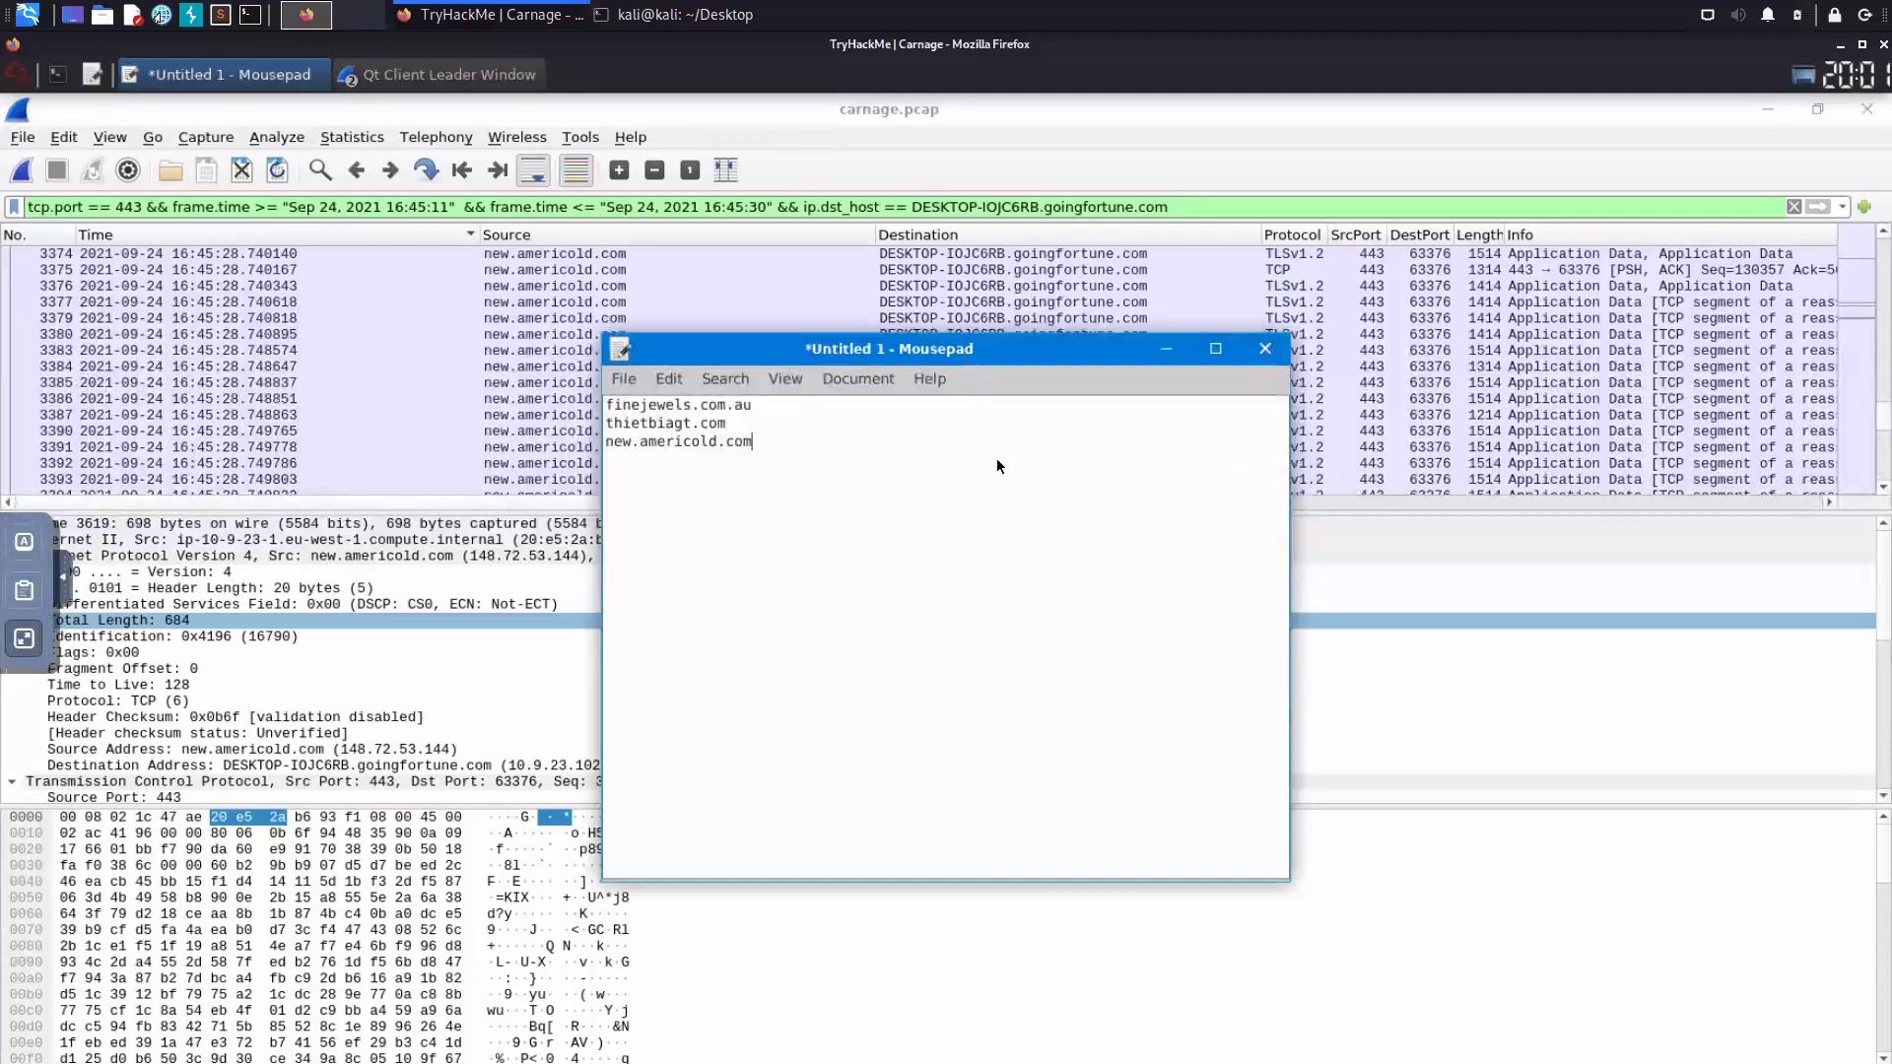
- Return to the split view showing the TryHackMe questions
key(Escape)
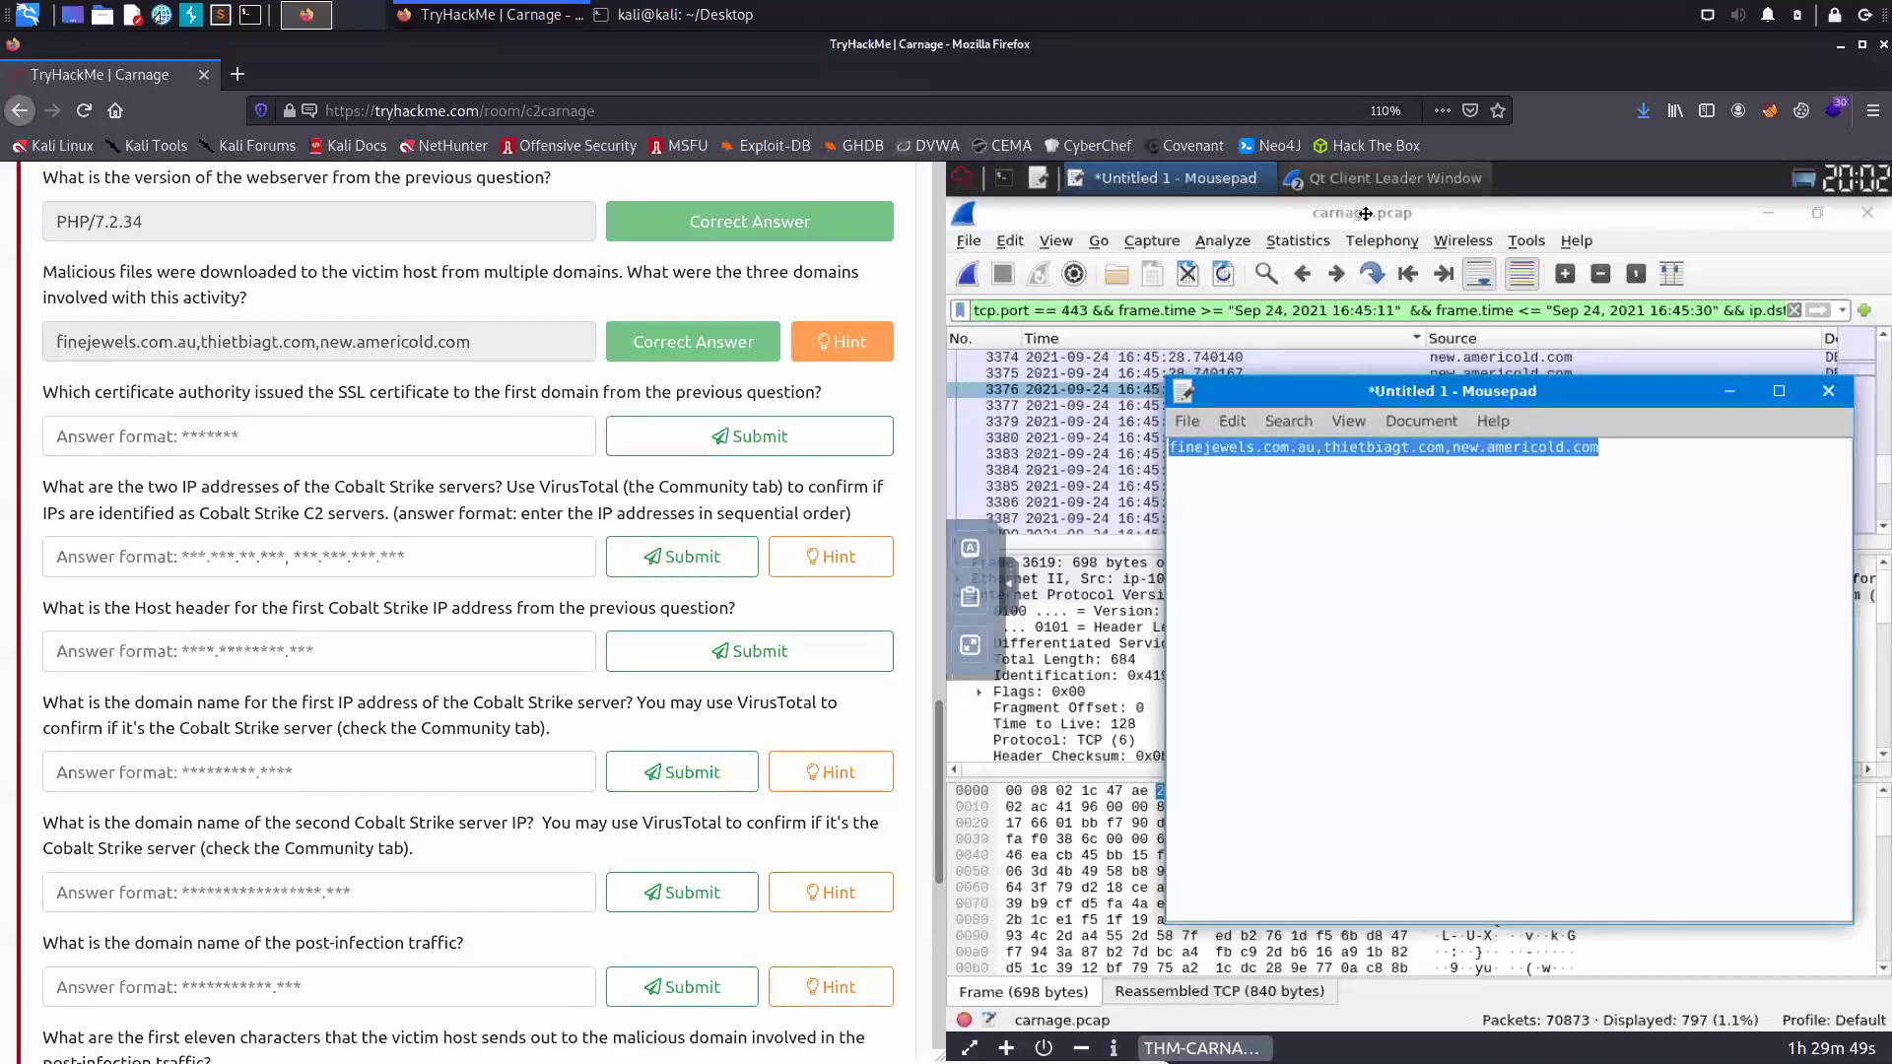
- Confirm the Go Daddy certificate issuer in Wireshark stream 90 and submit 'godaddy' as the certificate authority answer
click(1409, 211)
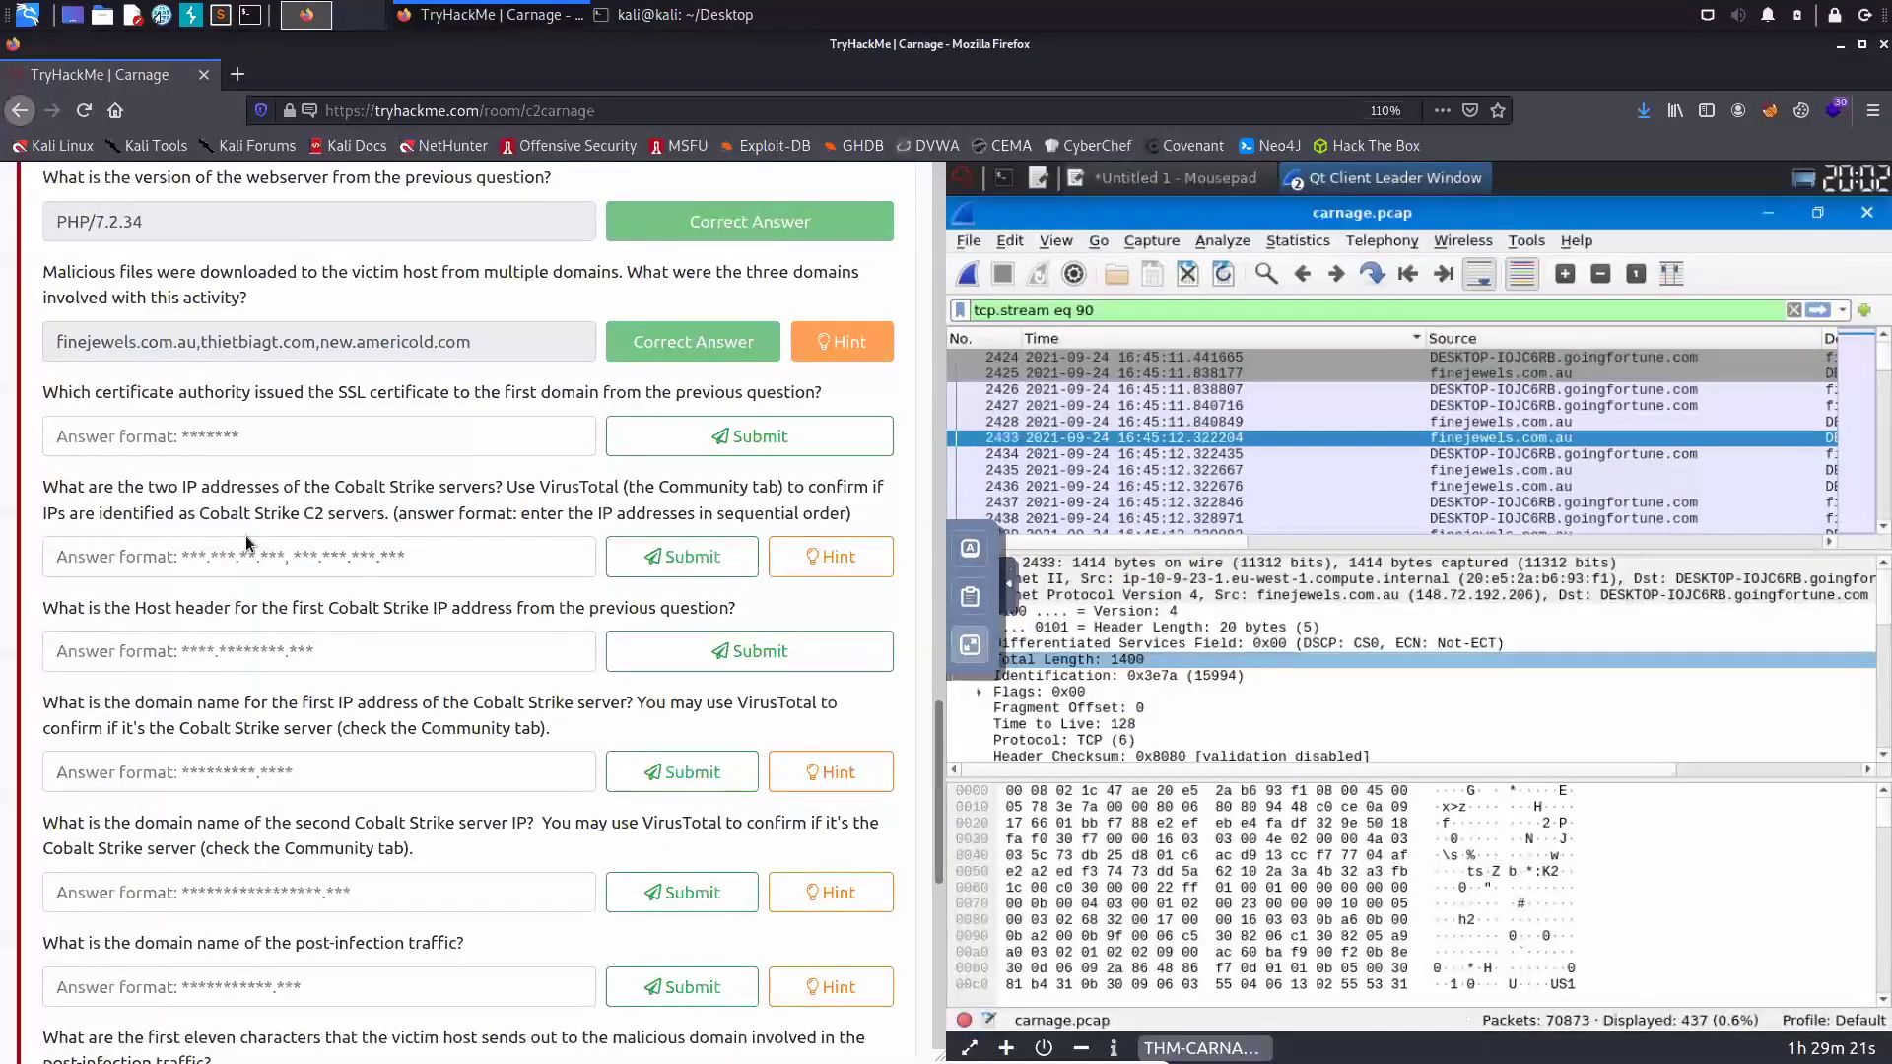
text(godaddy.com)
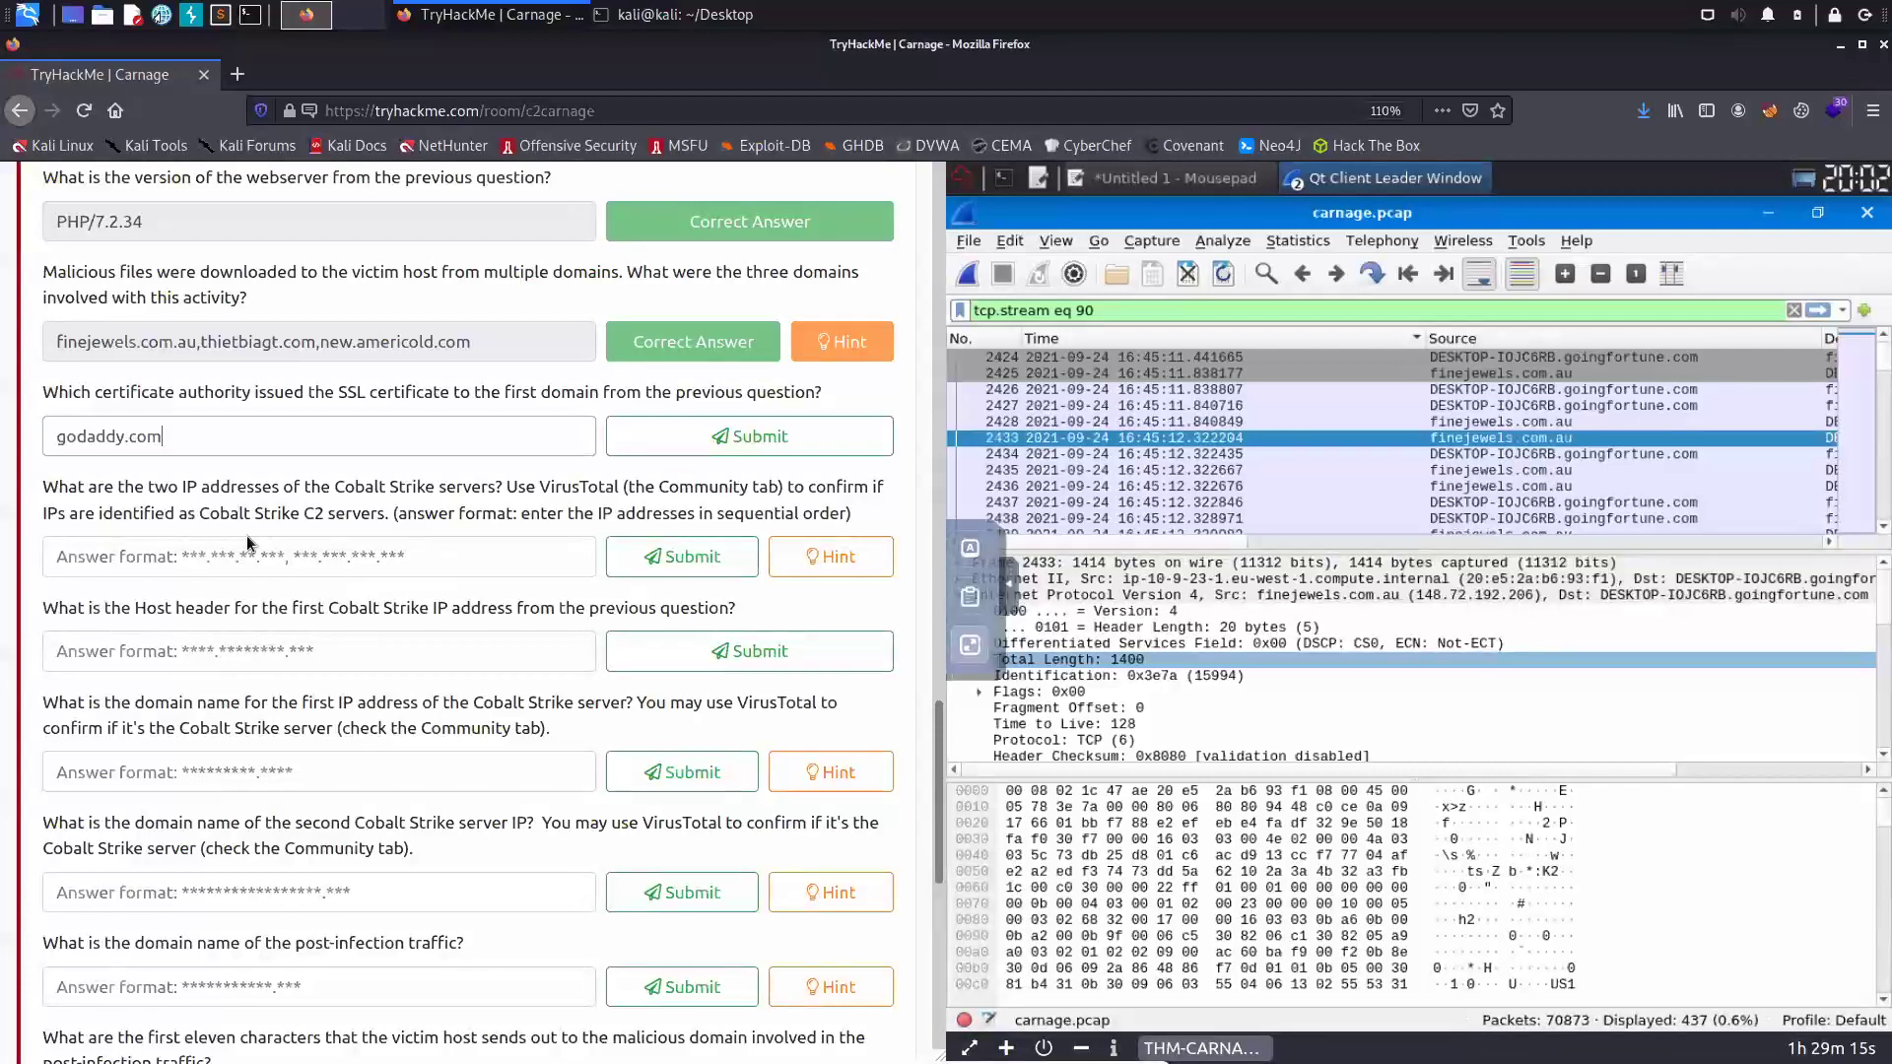
key(BackSpace)
key(BackSpace)
key(BackSpace)
key(BackSpace)
key(Return)
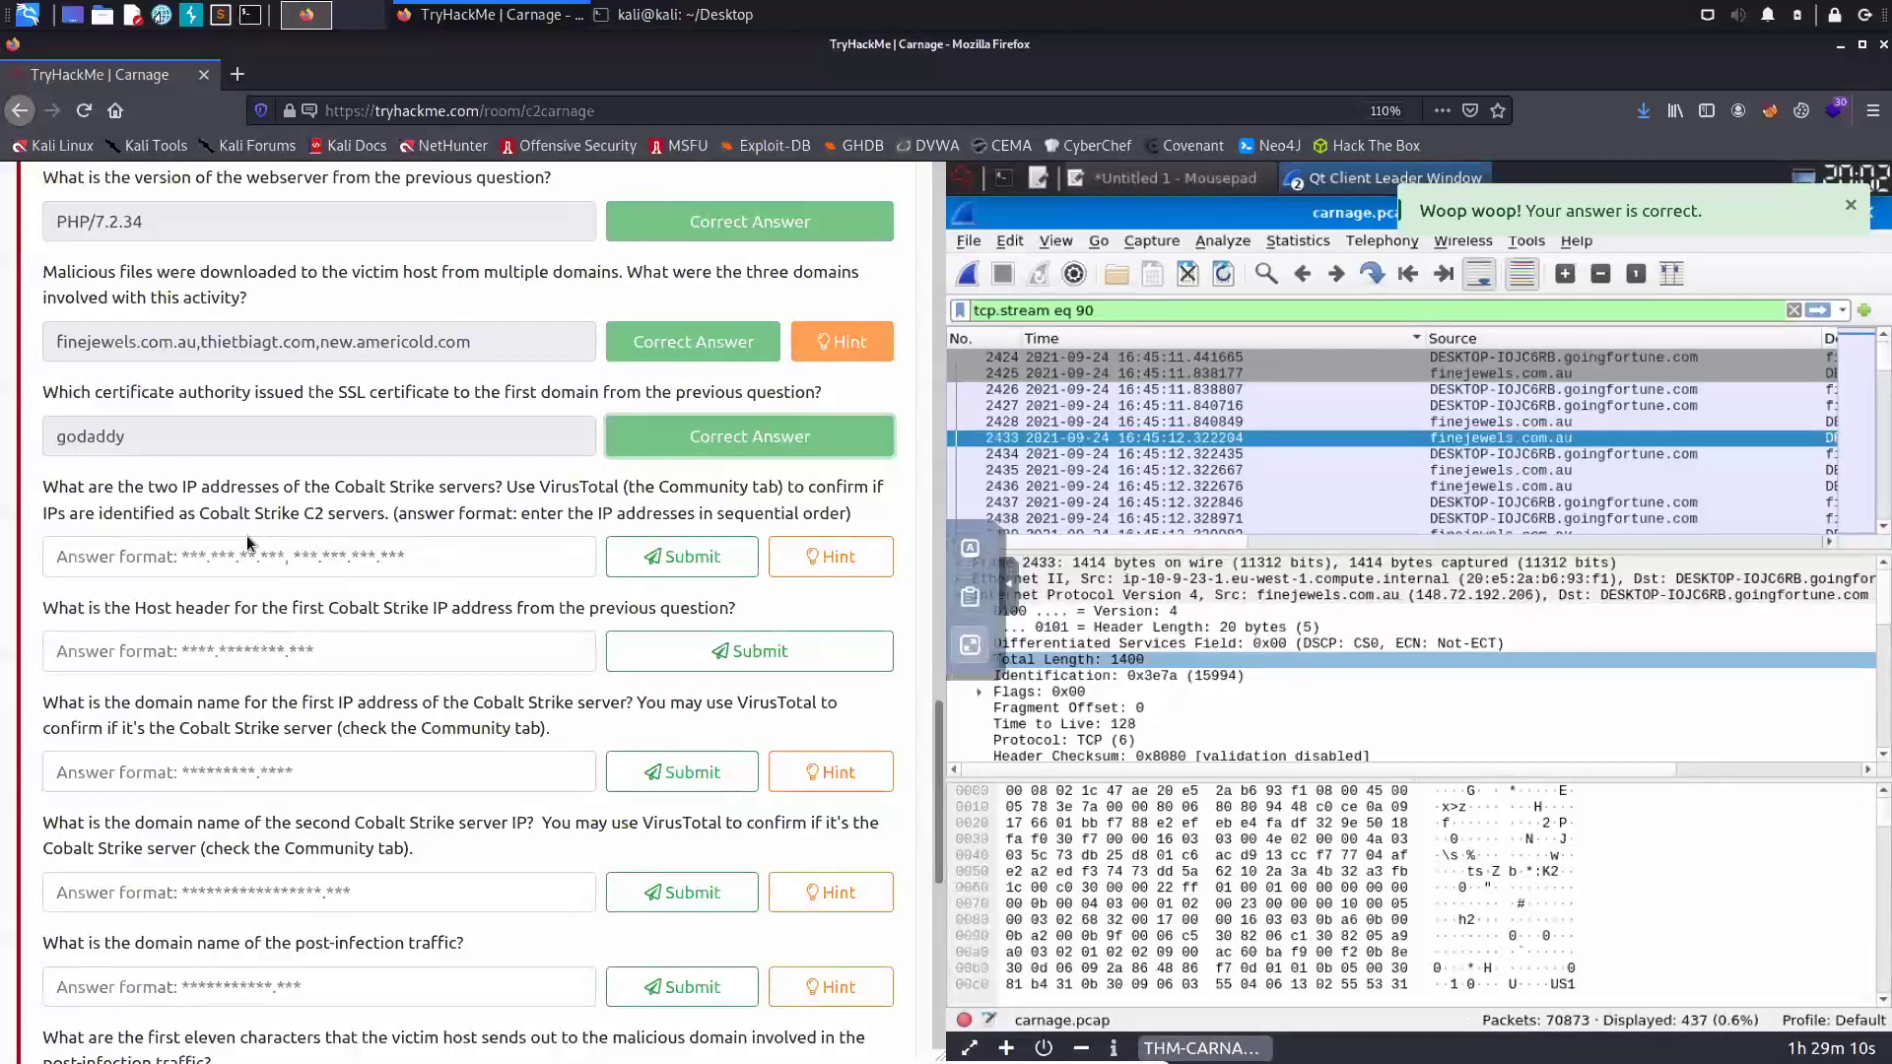
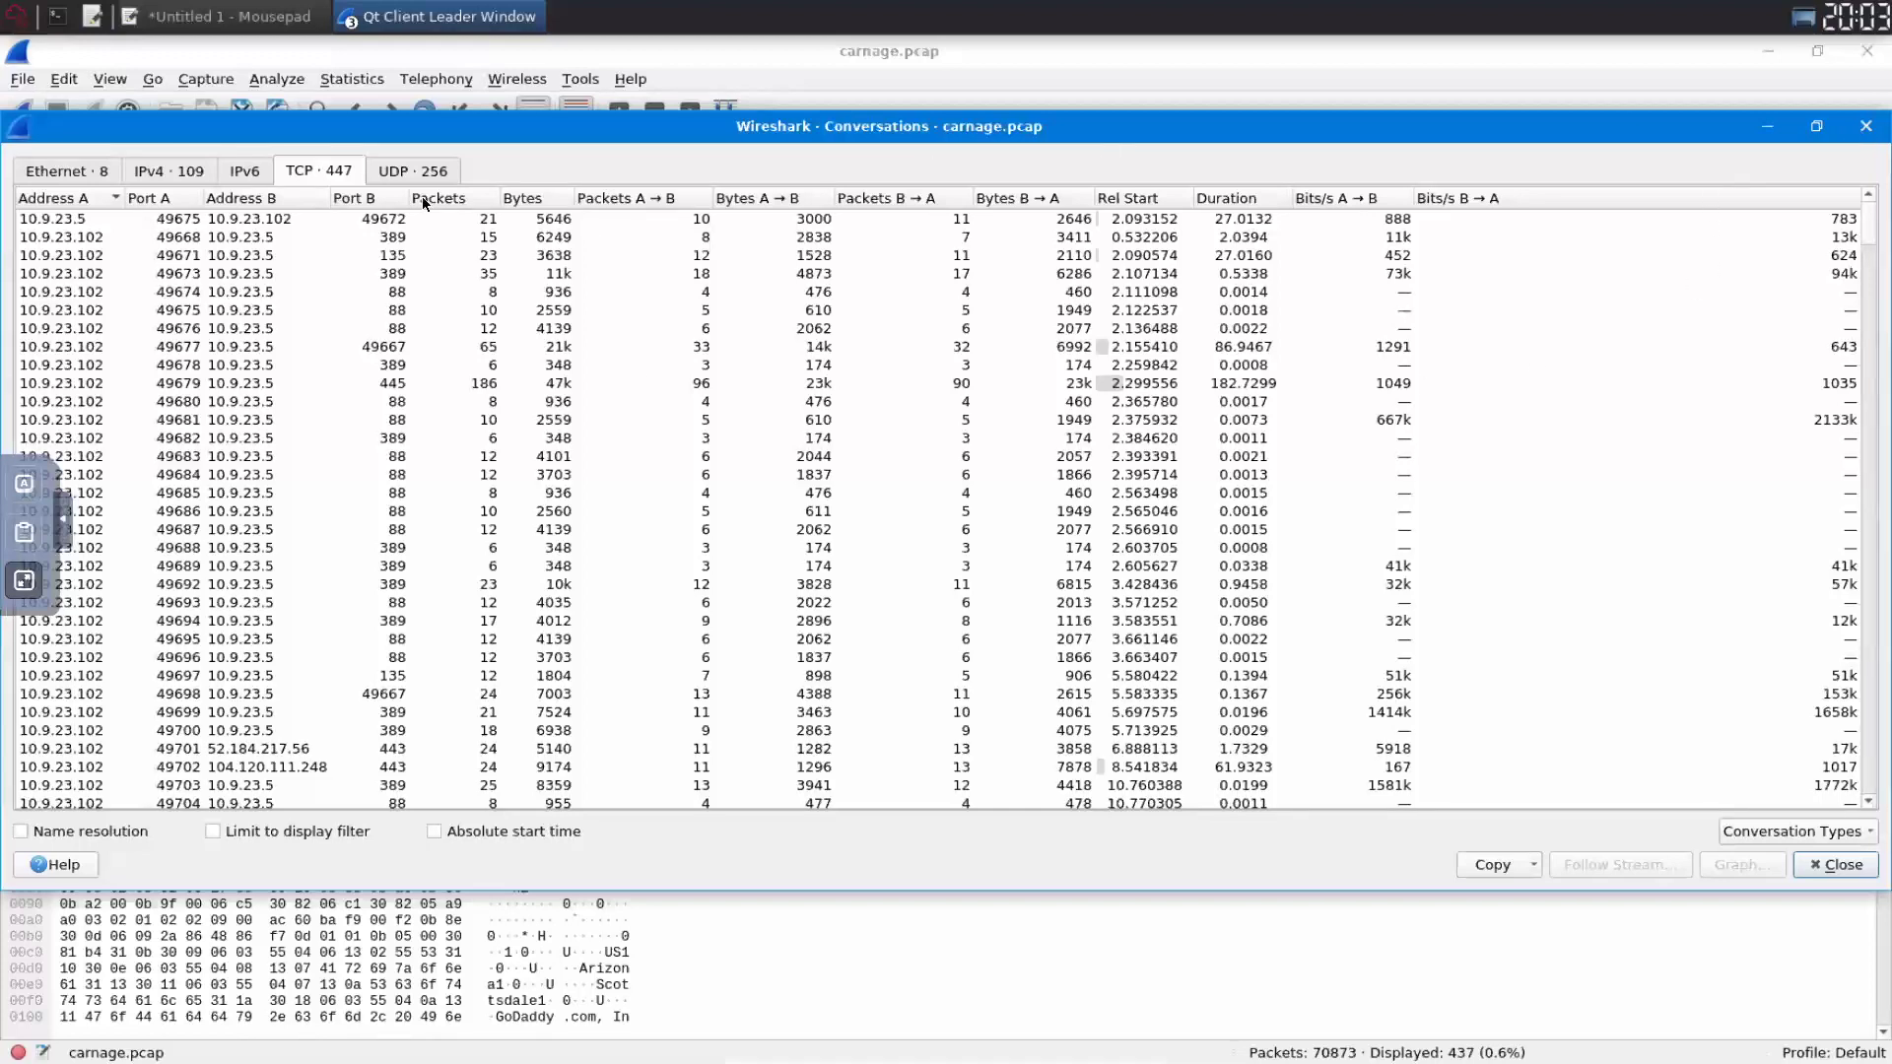
- Close the TCP Conversations window, returning to stream 90's finejewels.com.au TLS packets
scroll(404, 209, down, 11)
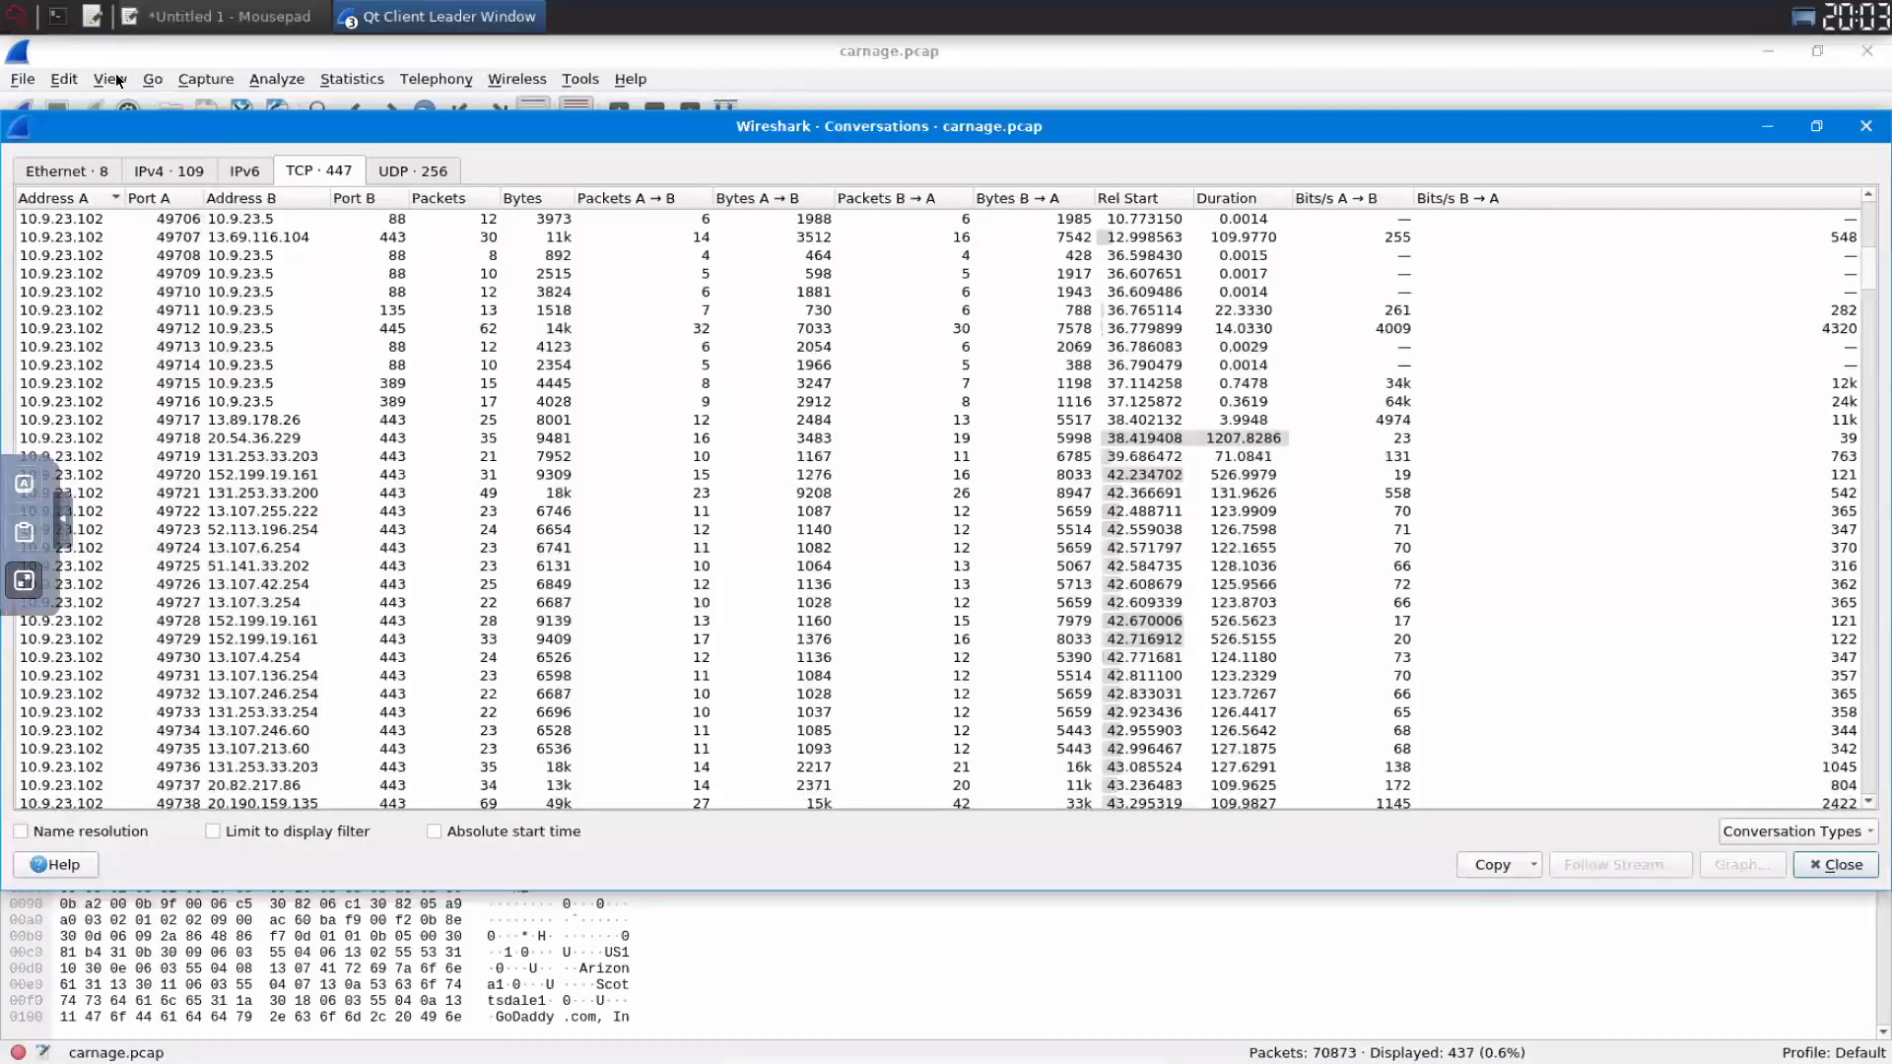
scroll(196, 335, up, 11)
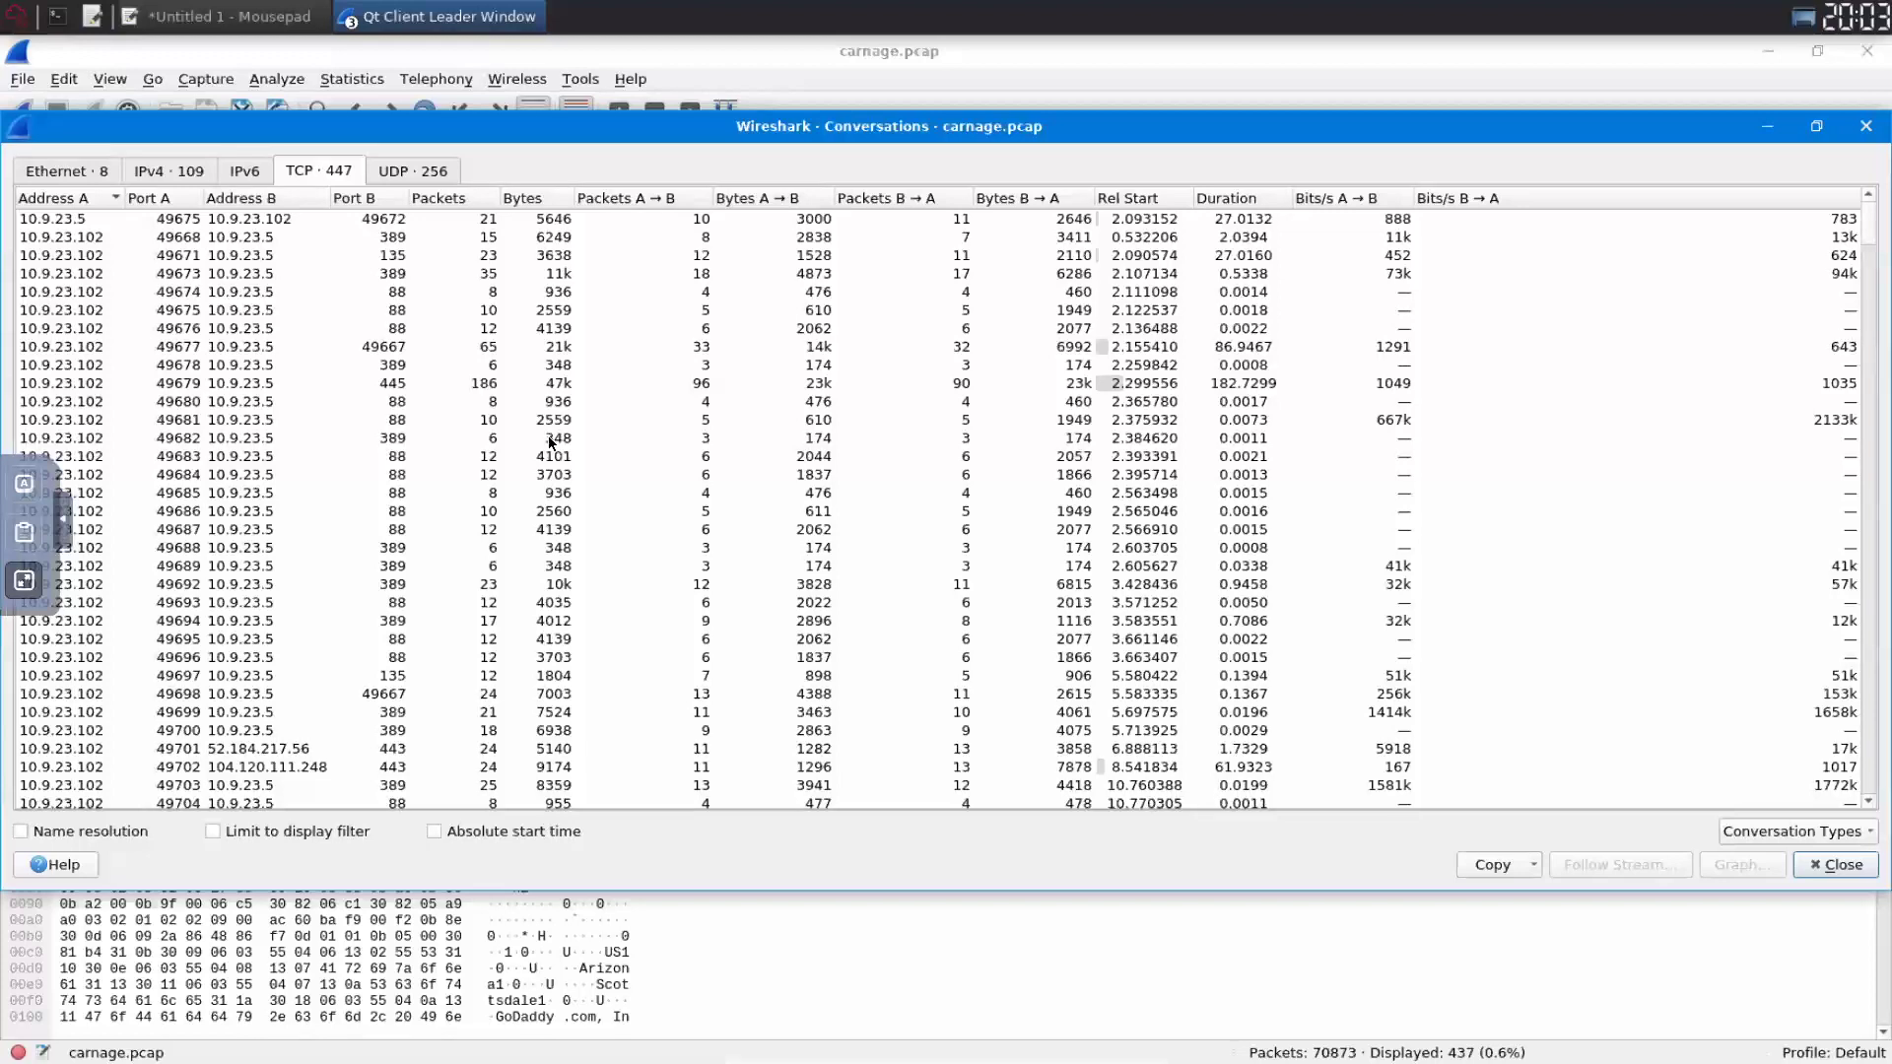
key(Escape)
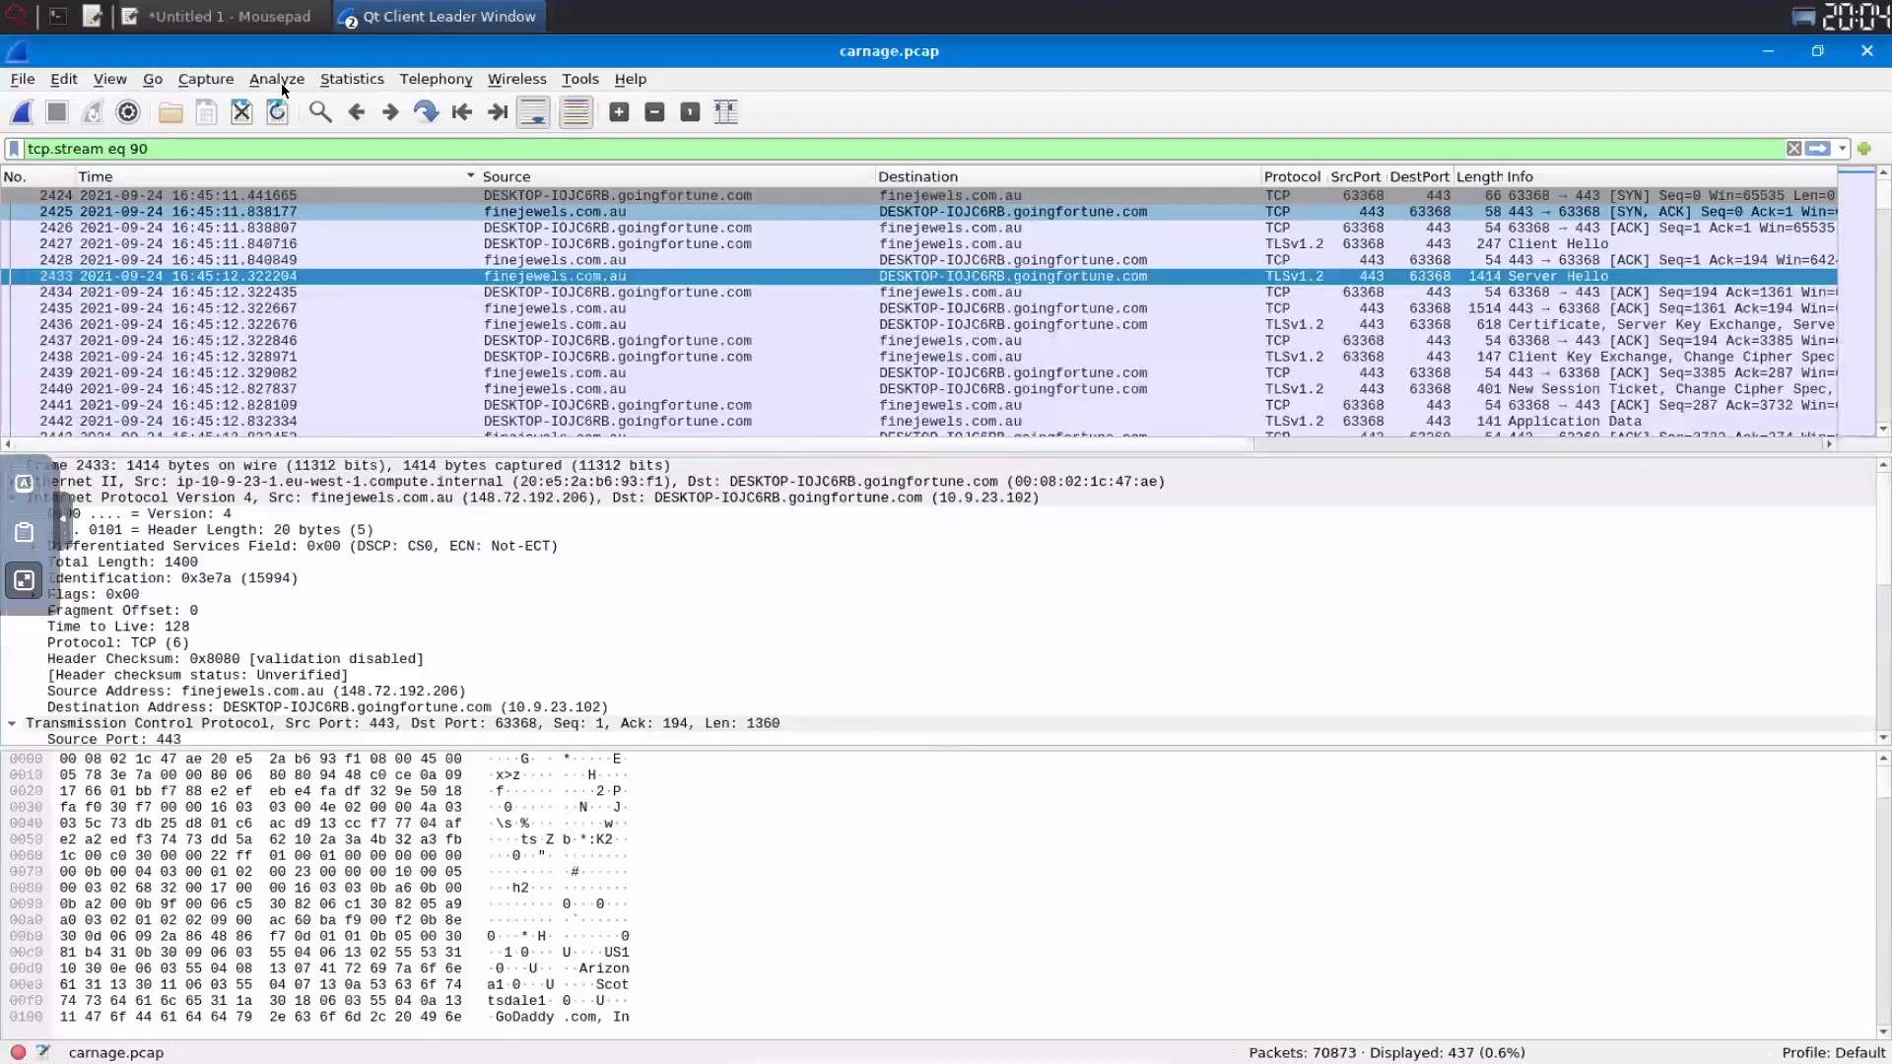
- Turn off network address resolution and reopen the TCP Conversations statistics
key(alt+v)
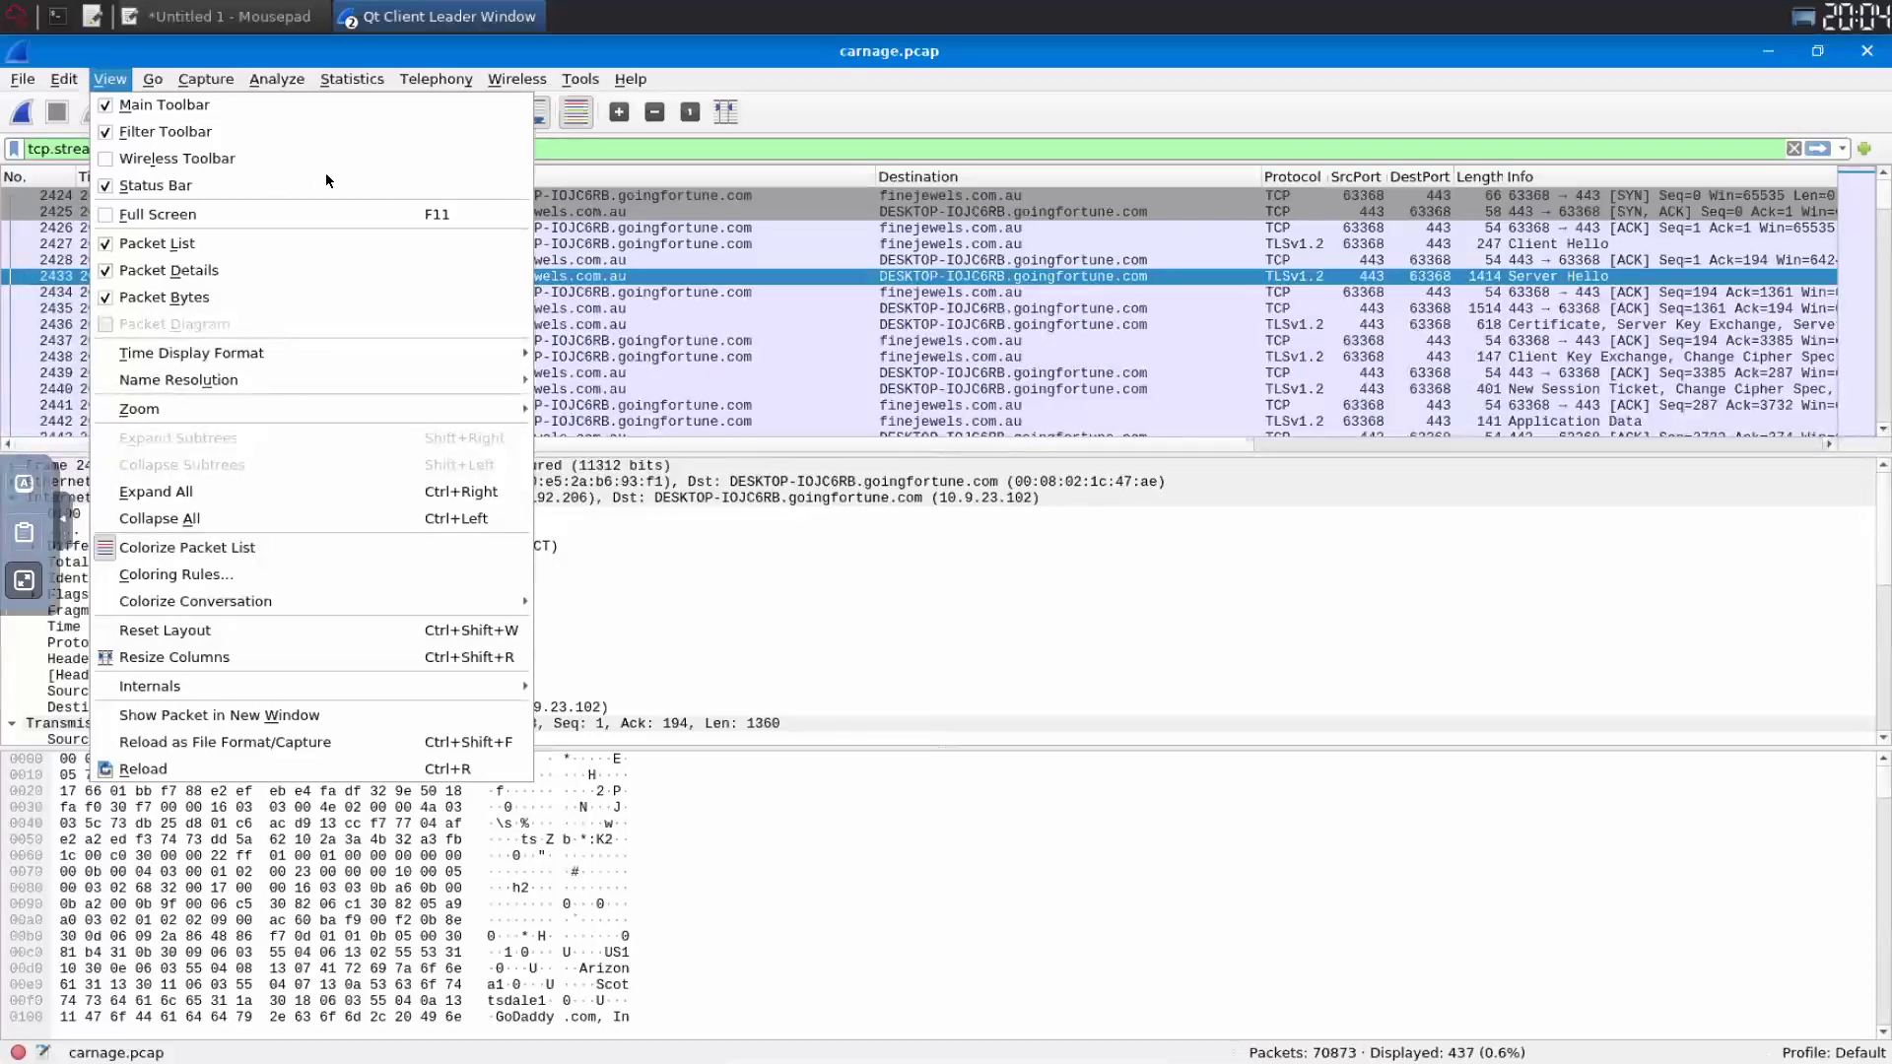
click(1140, 568)
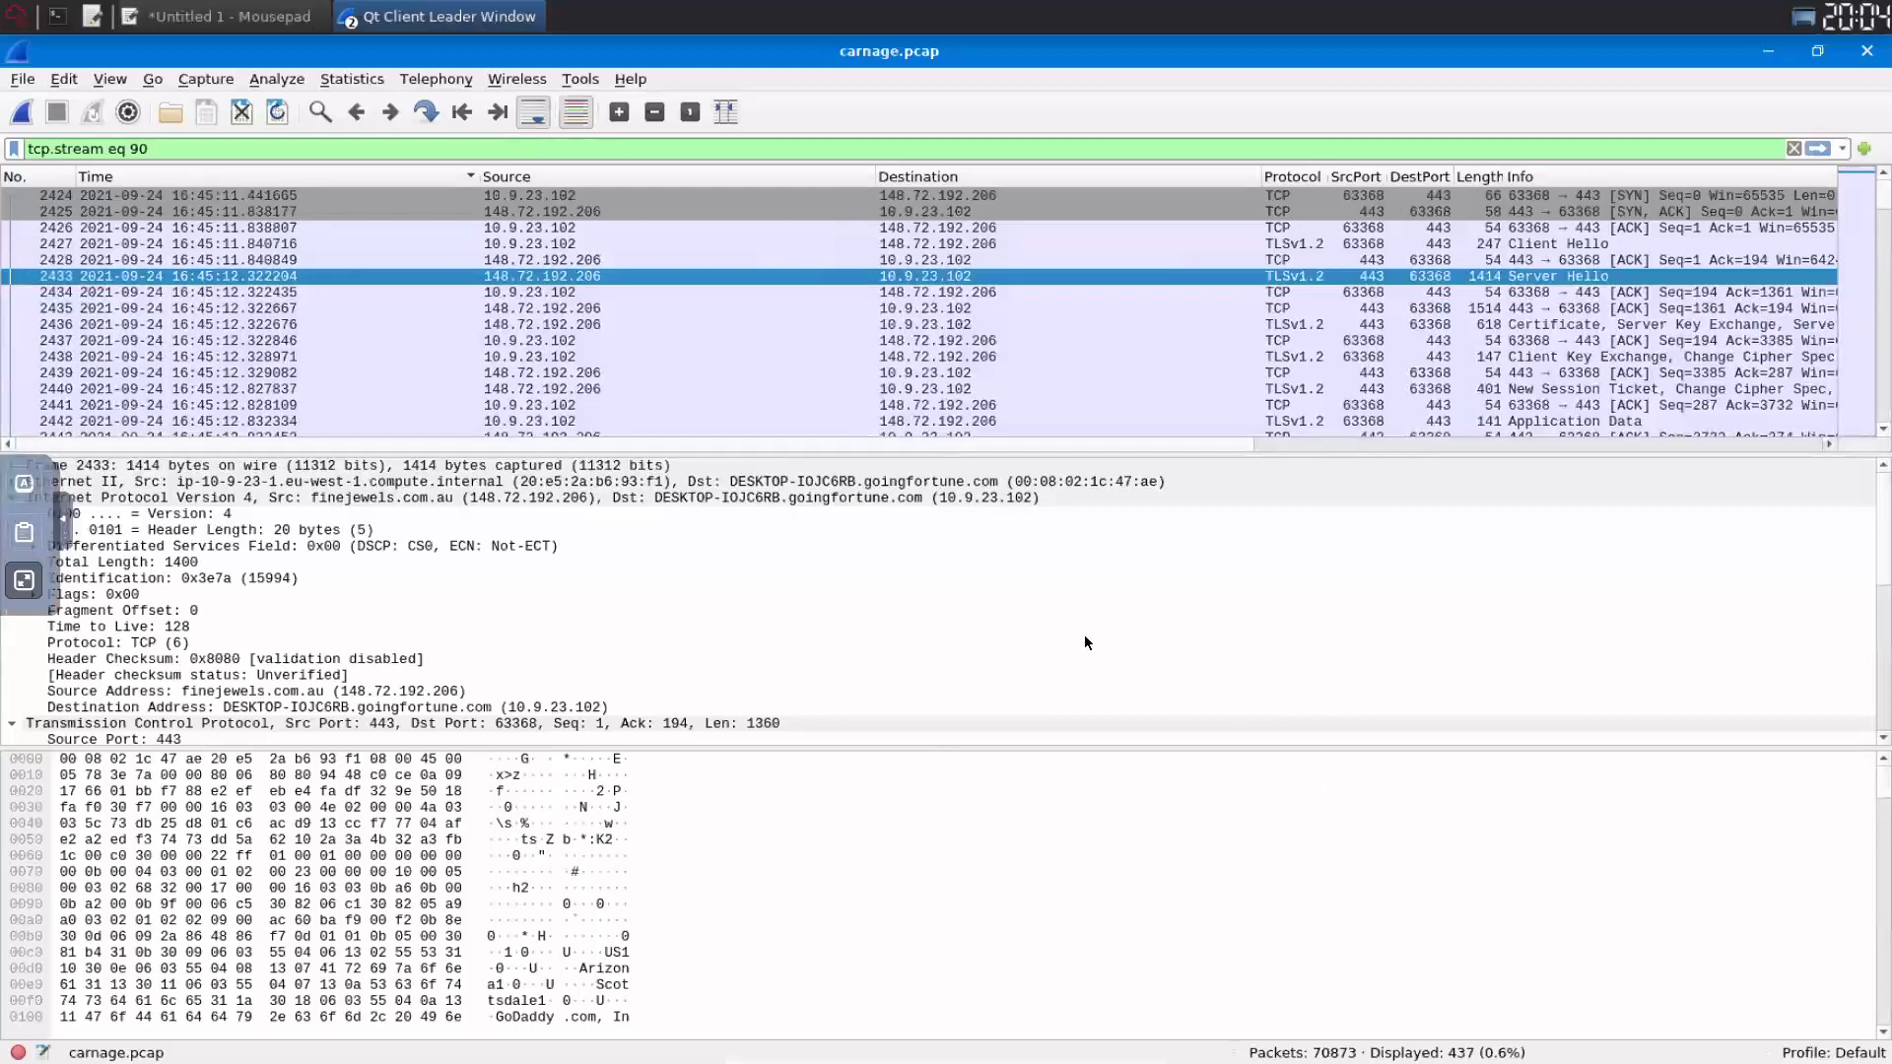
key(alt+s)
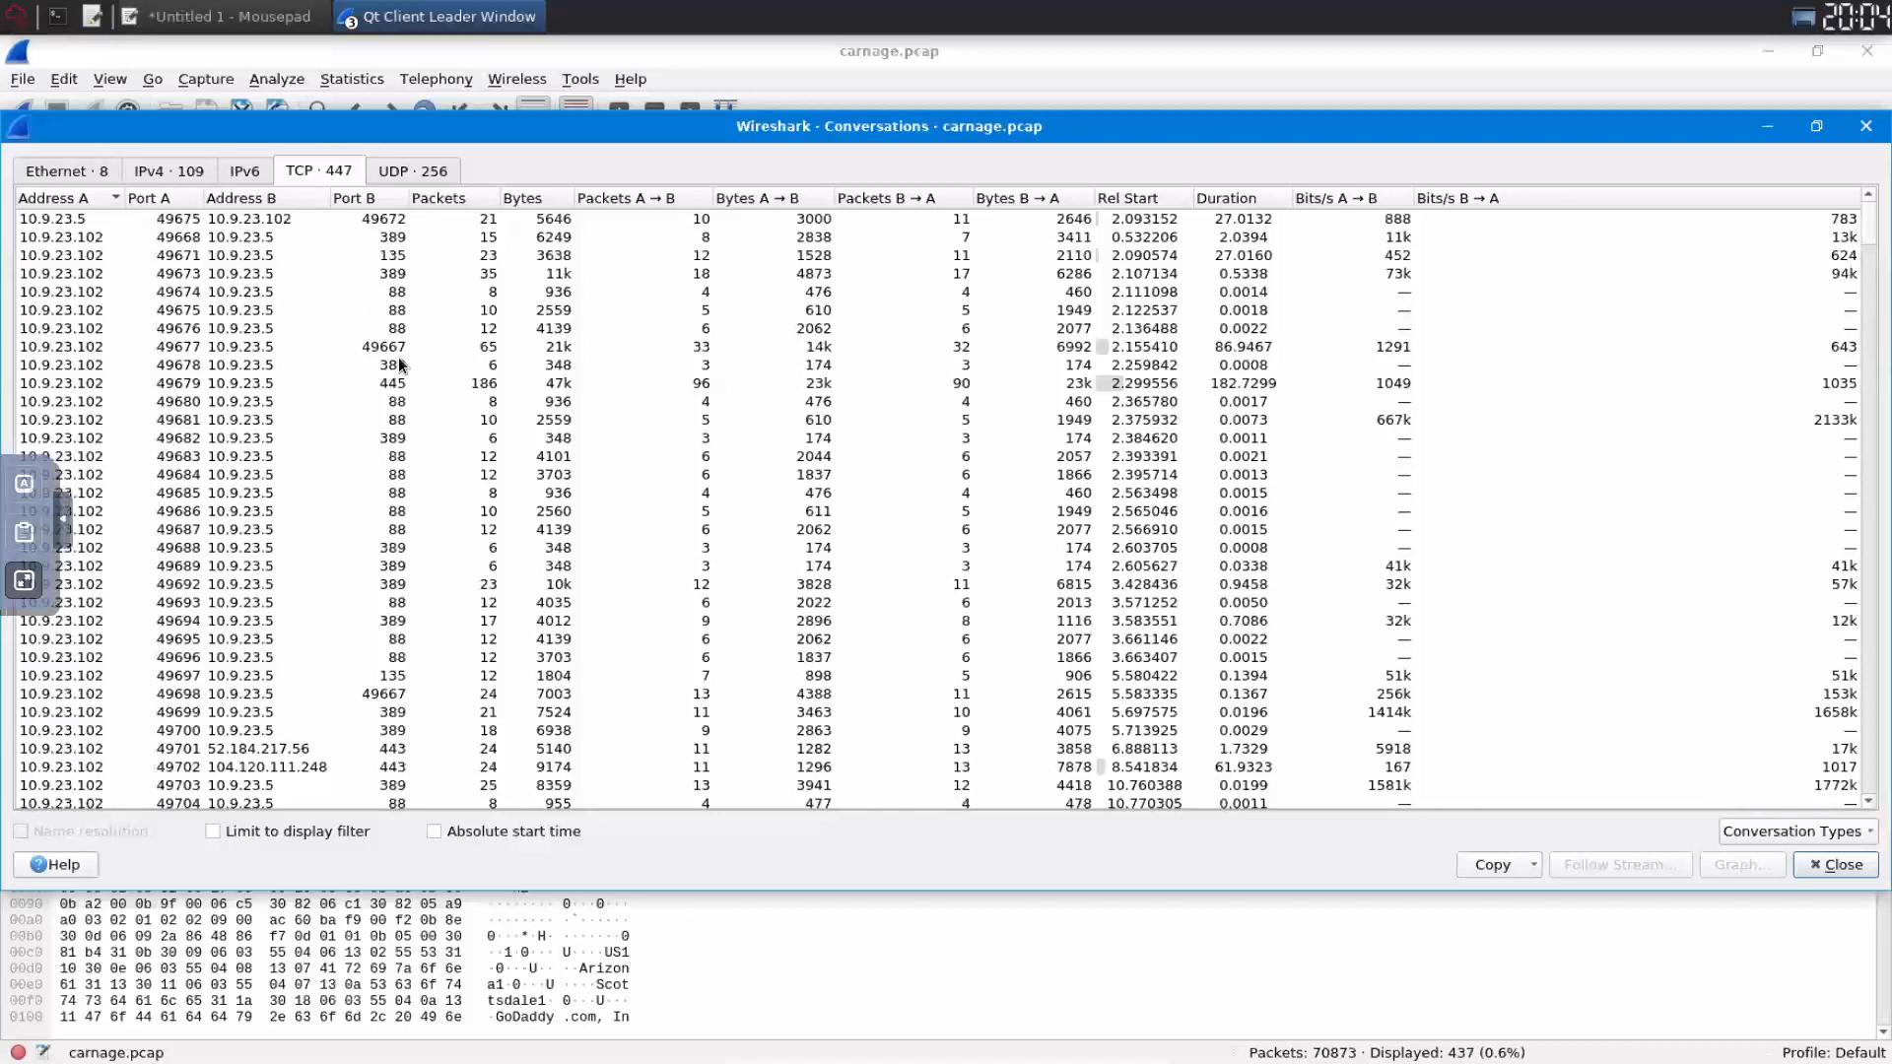
- Copy the TCP conversations table as CSV and paste it into config.yml in Sublime Text
key(Tab)
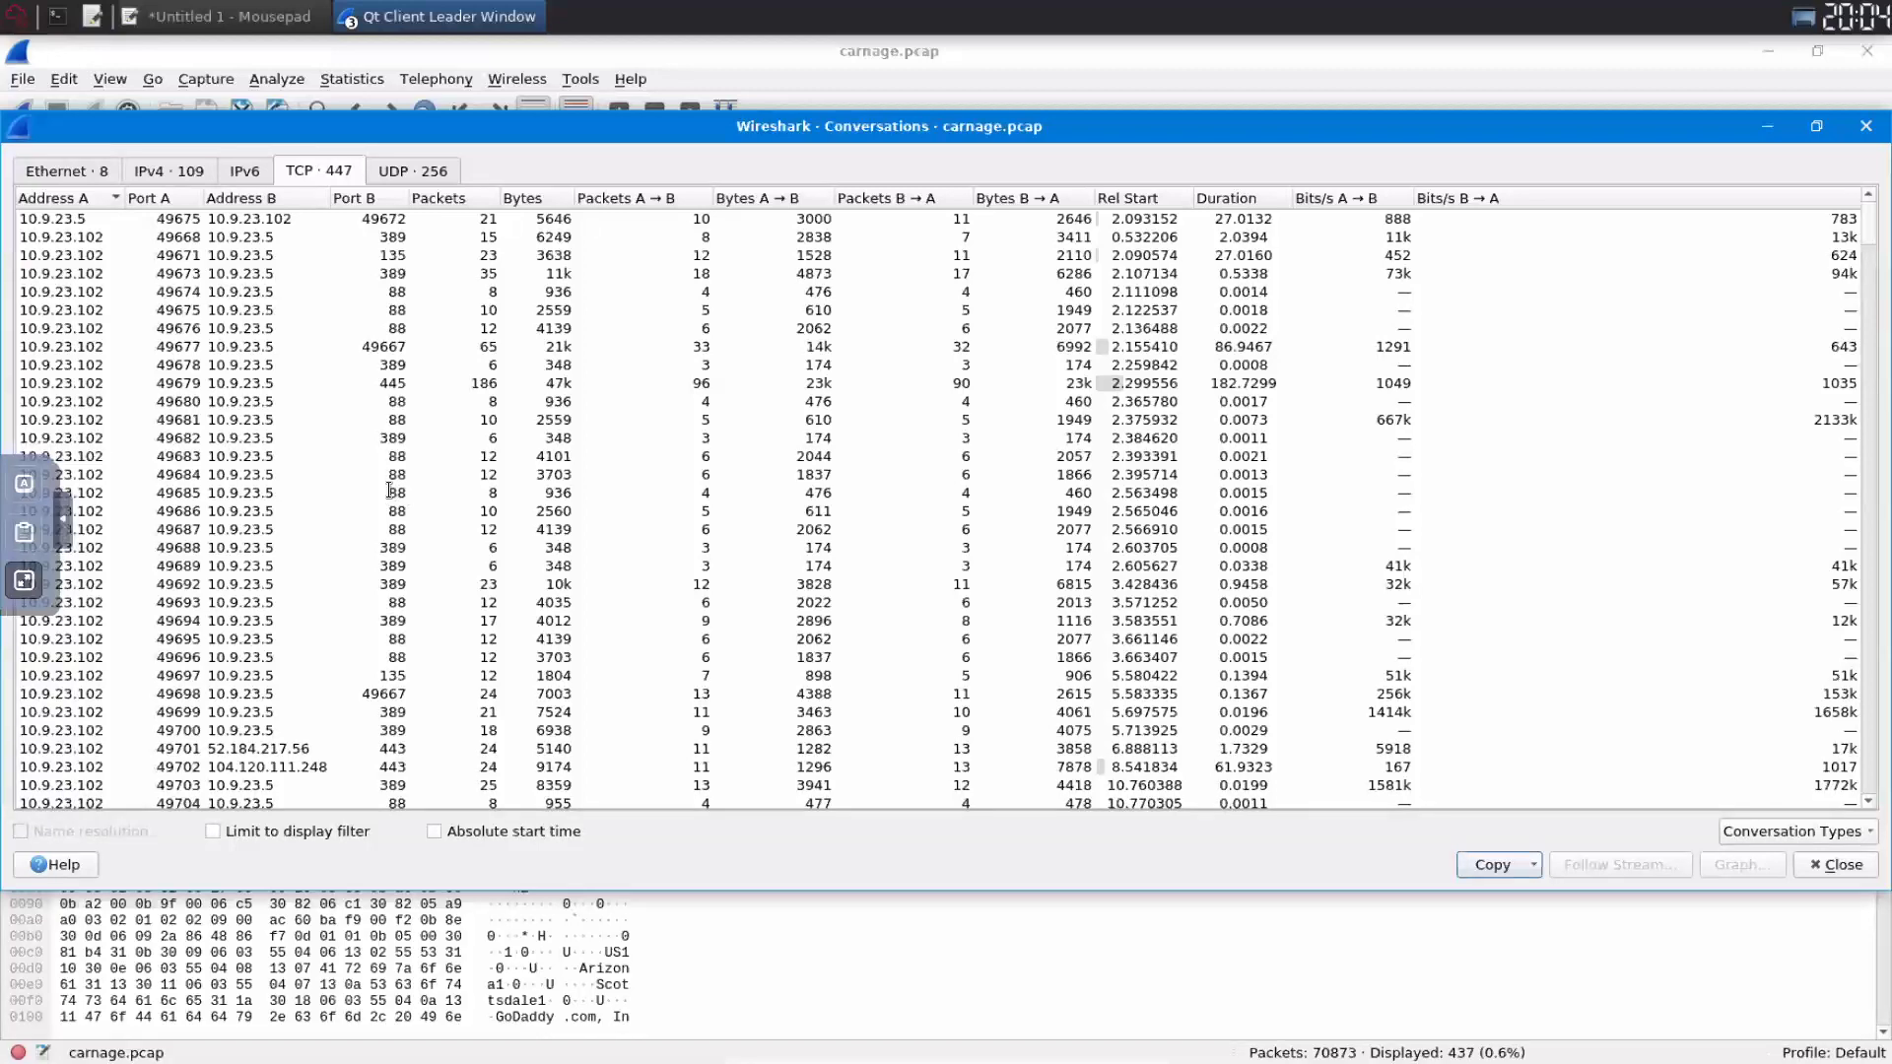
key(Escape)
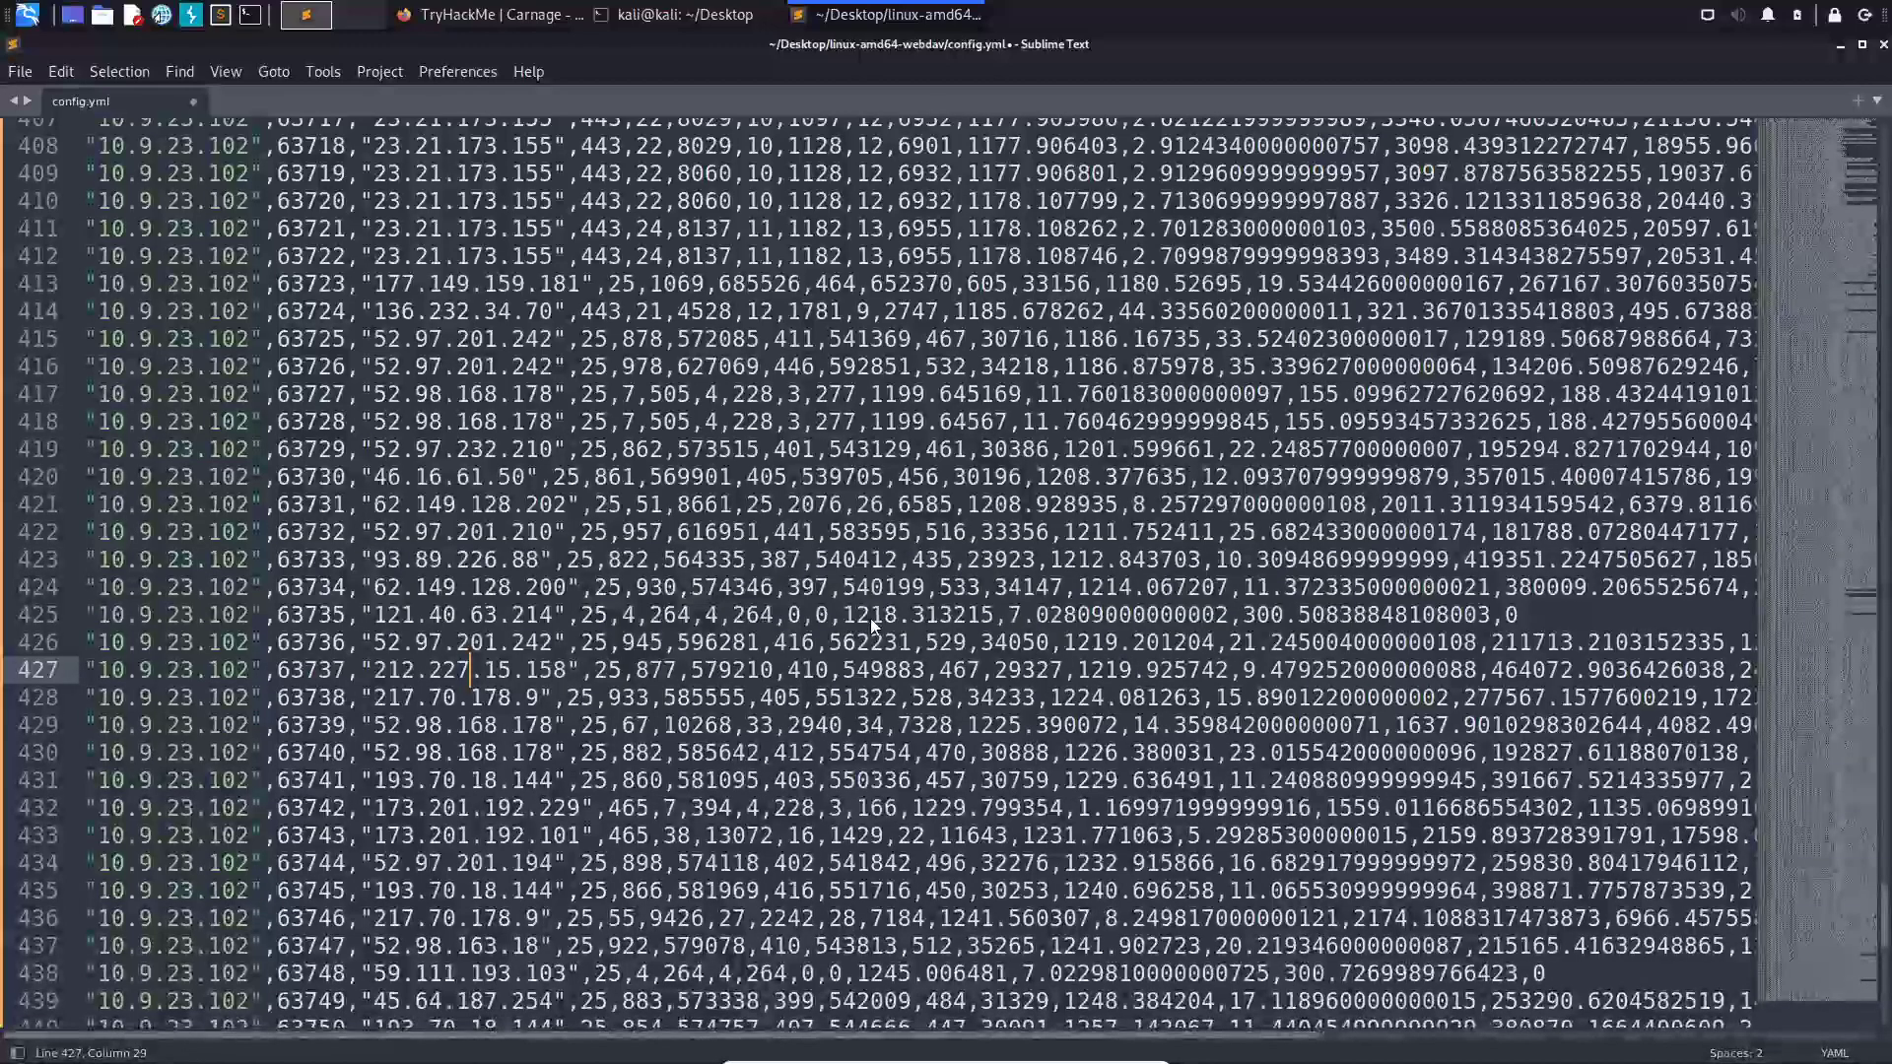
- Paste the CSV conversation data into a new Excel workbook, split into columns
scroll(868, 623, up, 20)
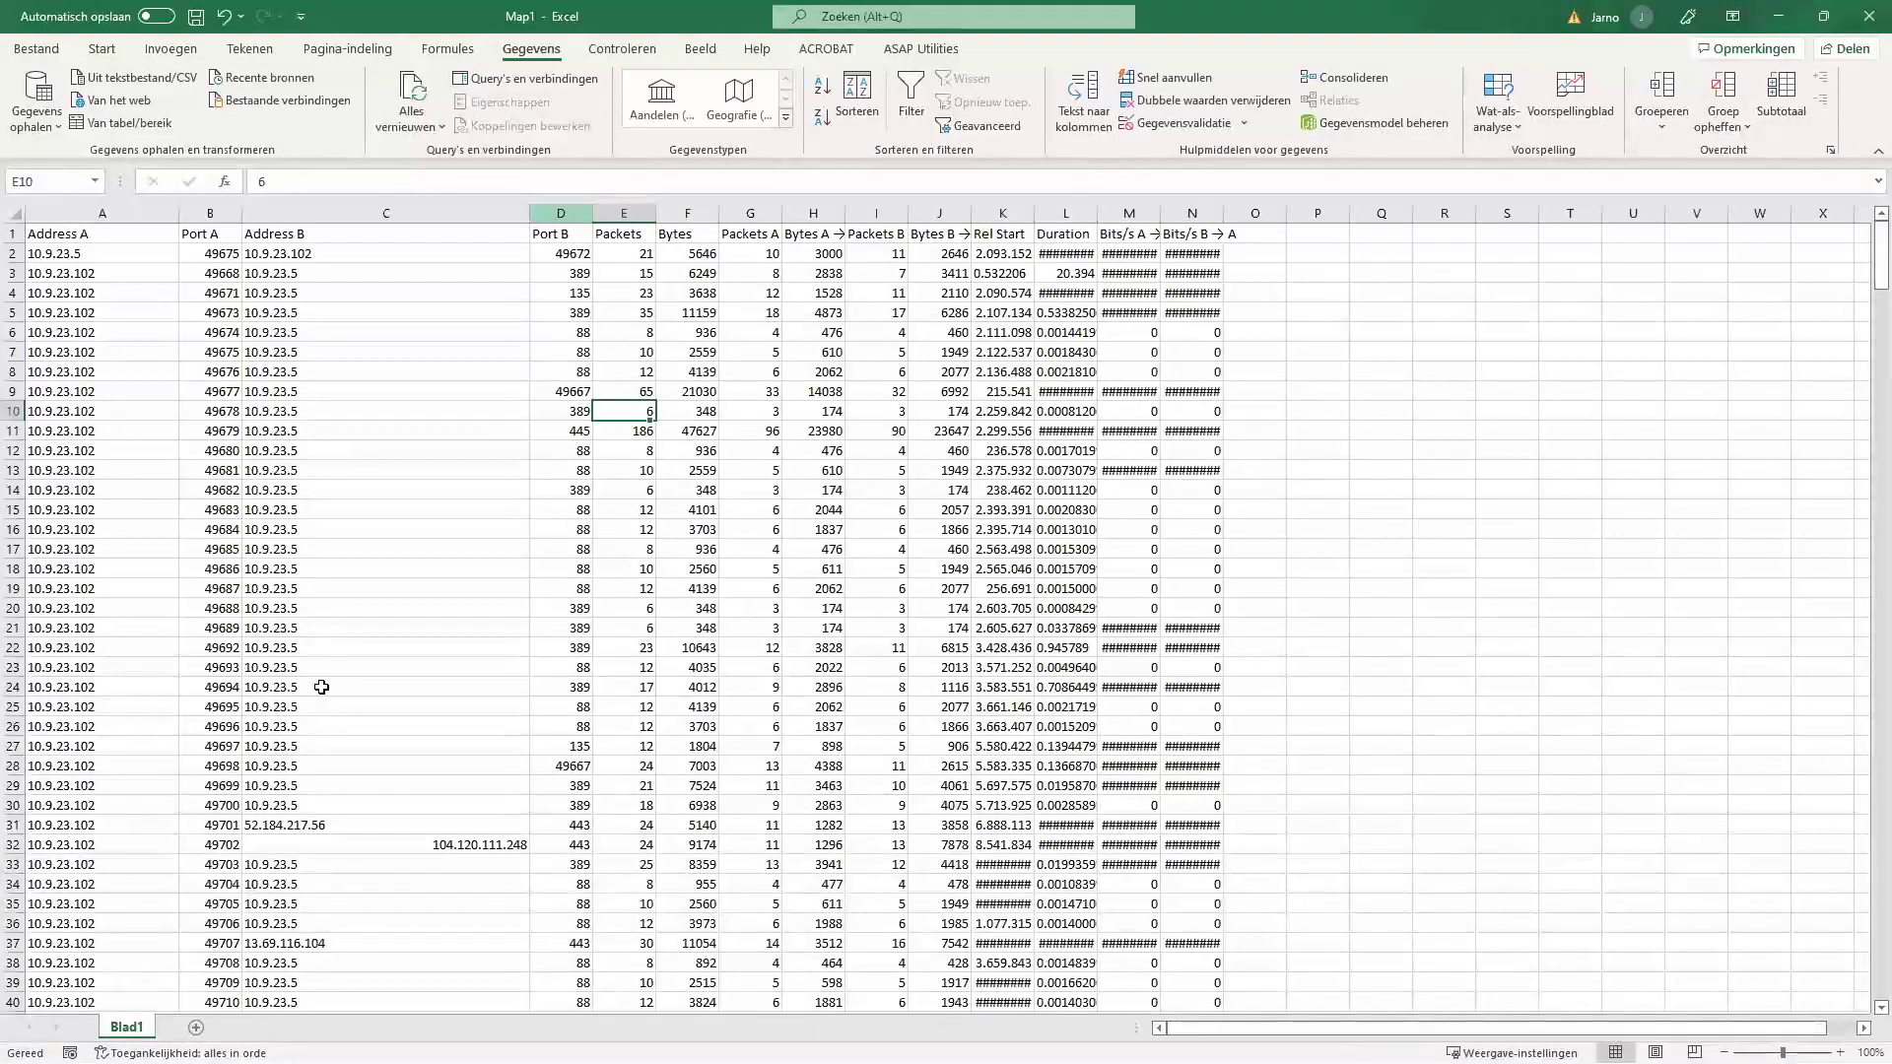
- Copy Excel's Address B column into config.yml as a one-per-line IP address list
click(561, 214)
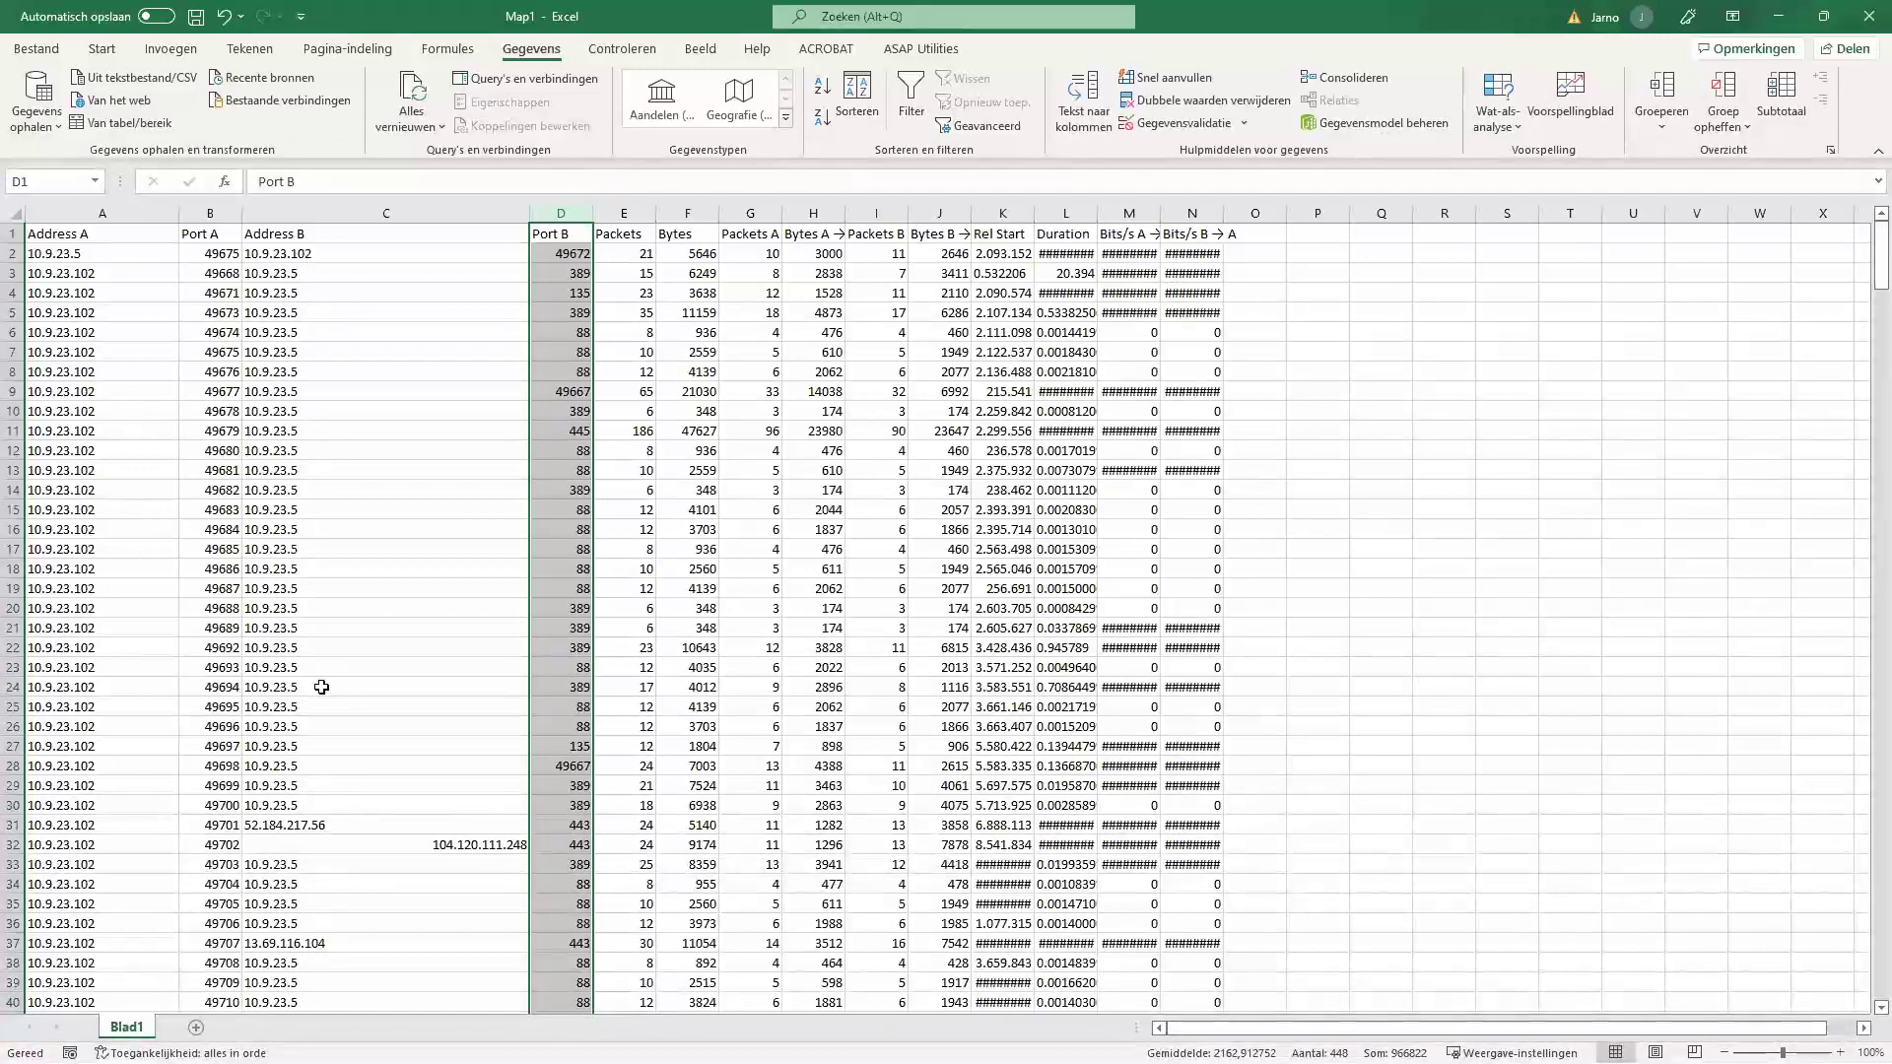
click(398, 214)
scroll(396, 231, down, 12)
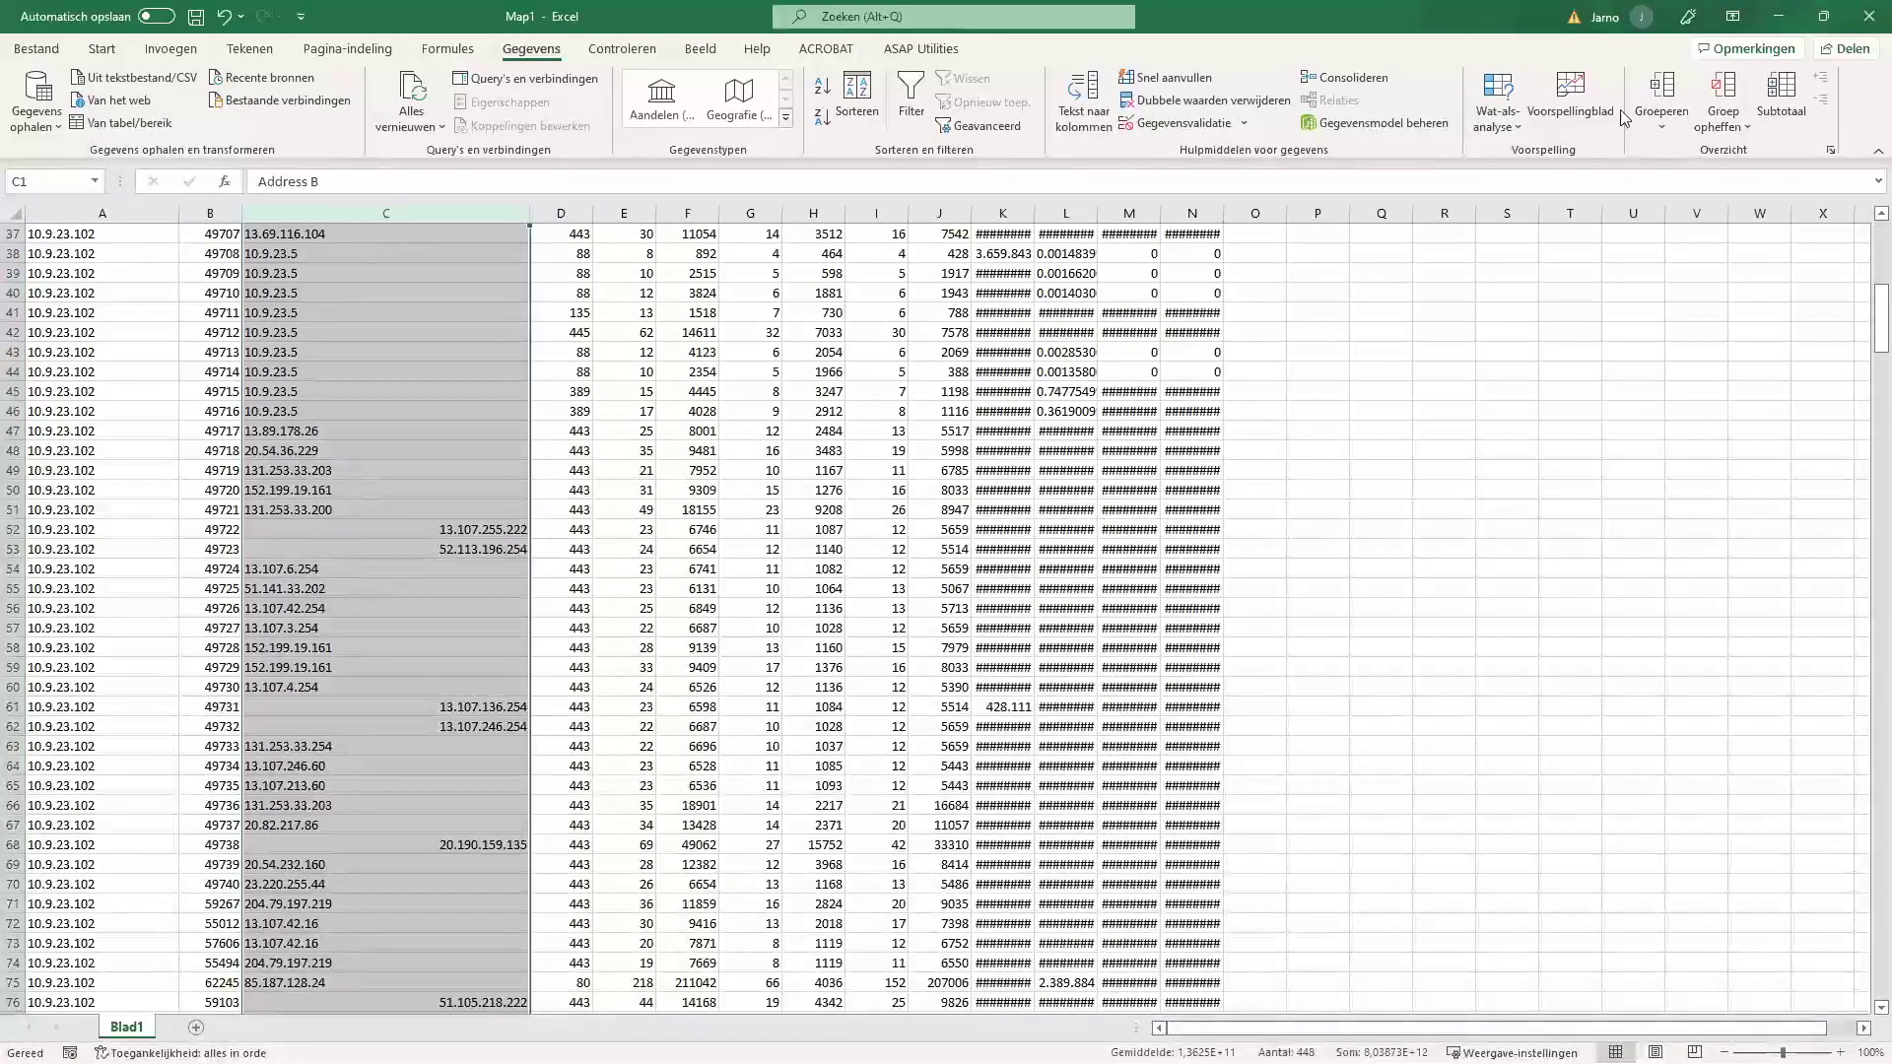
scroll(734, 325, up, 12)
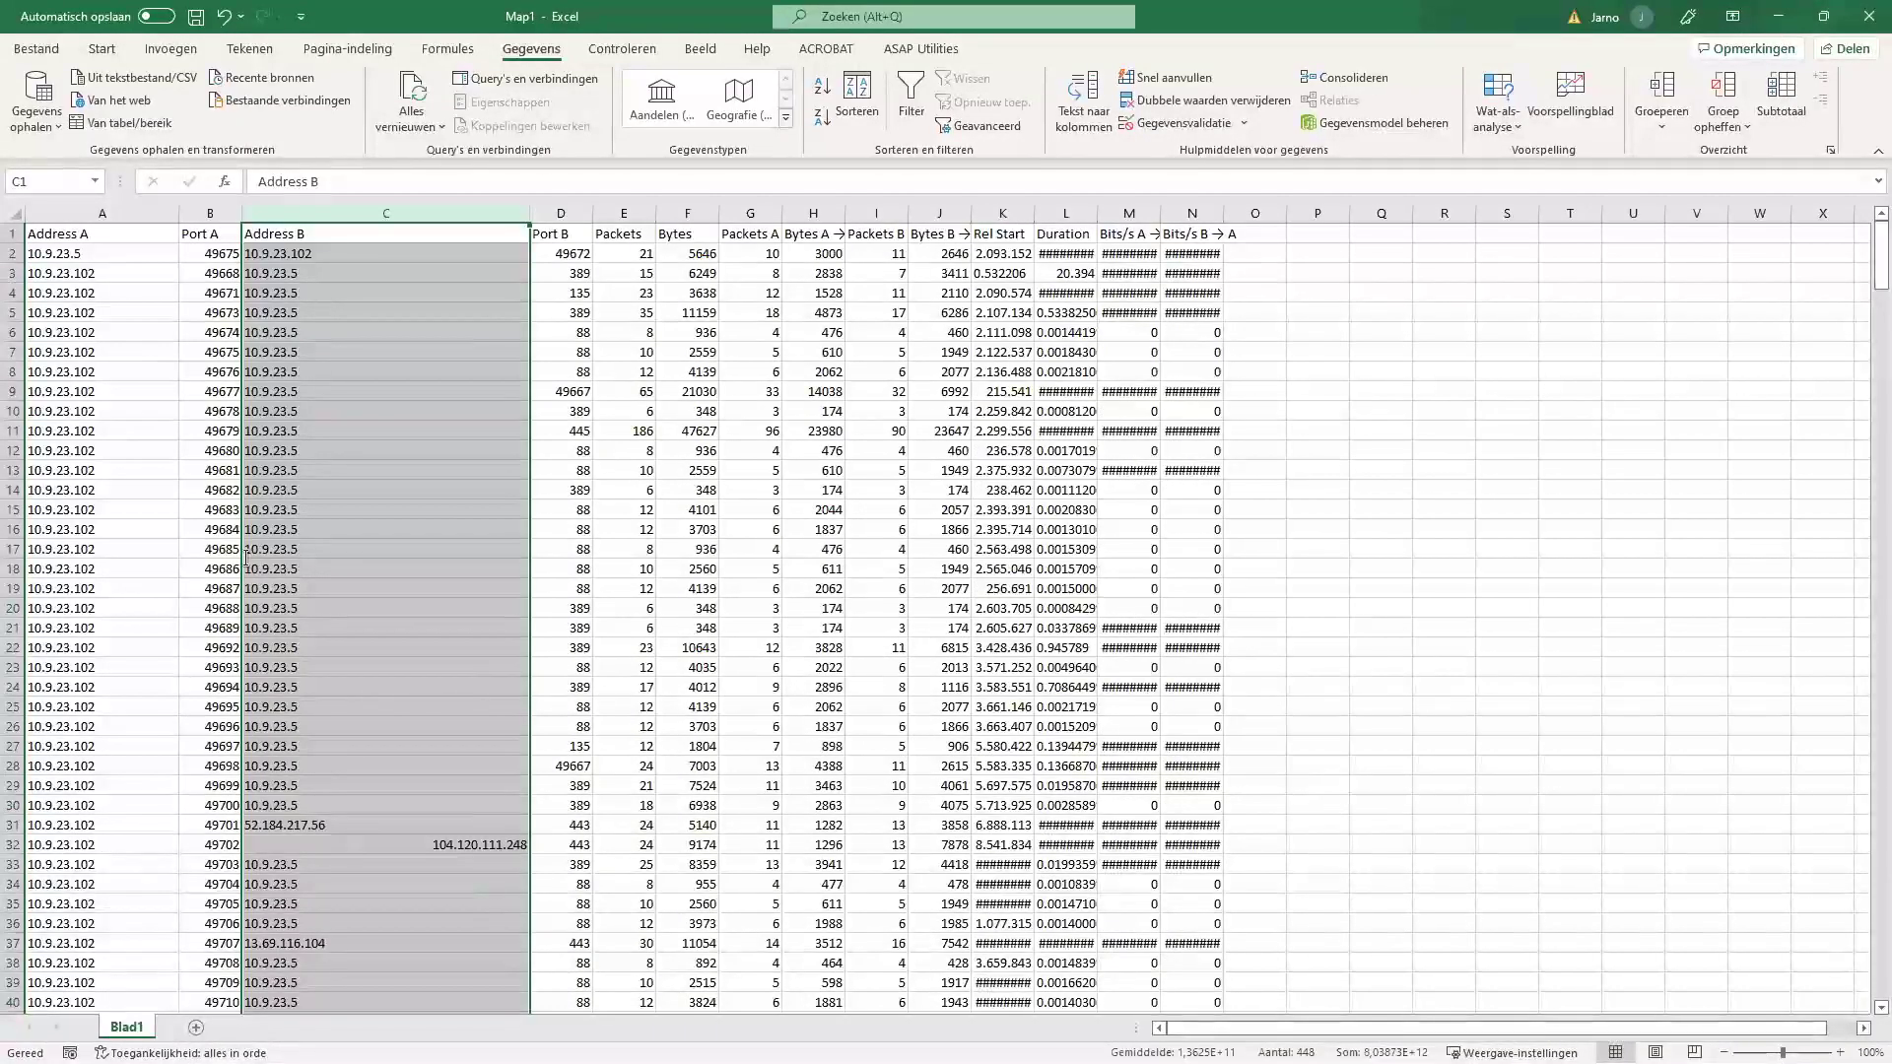
key(ctrl+c)
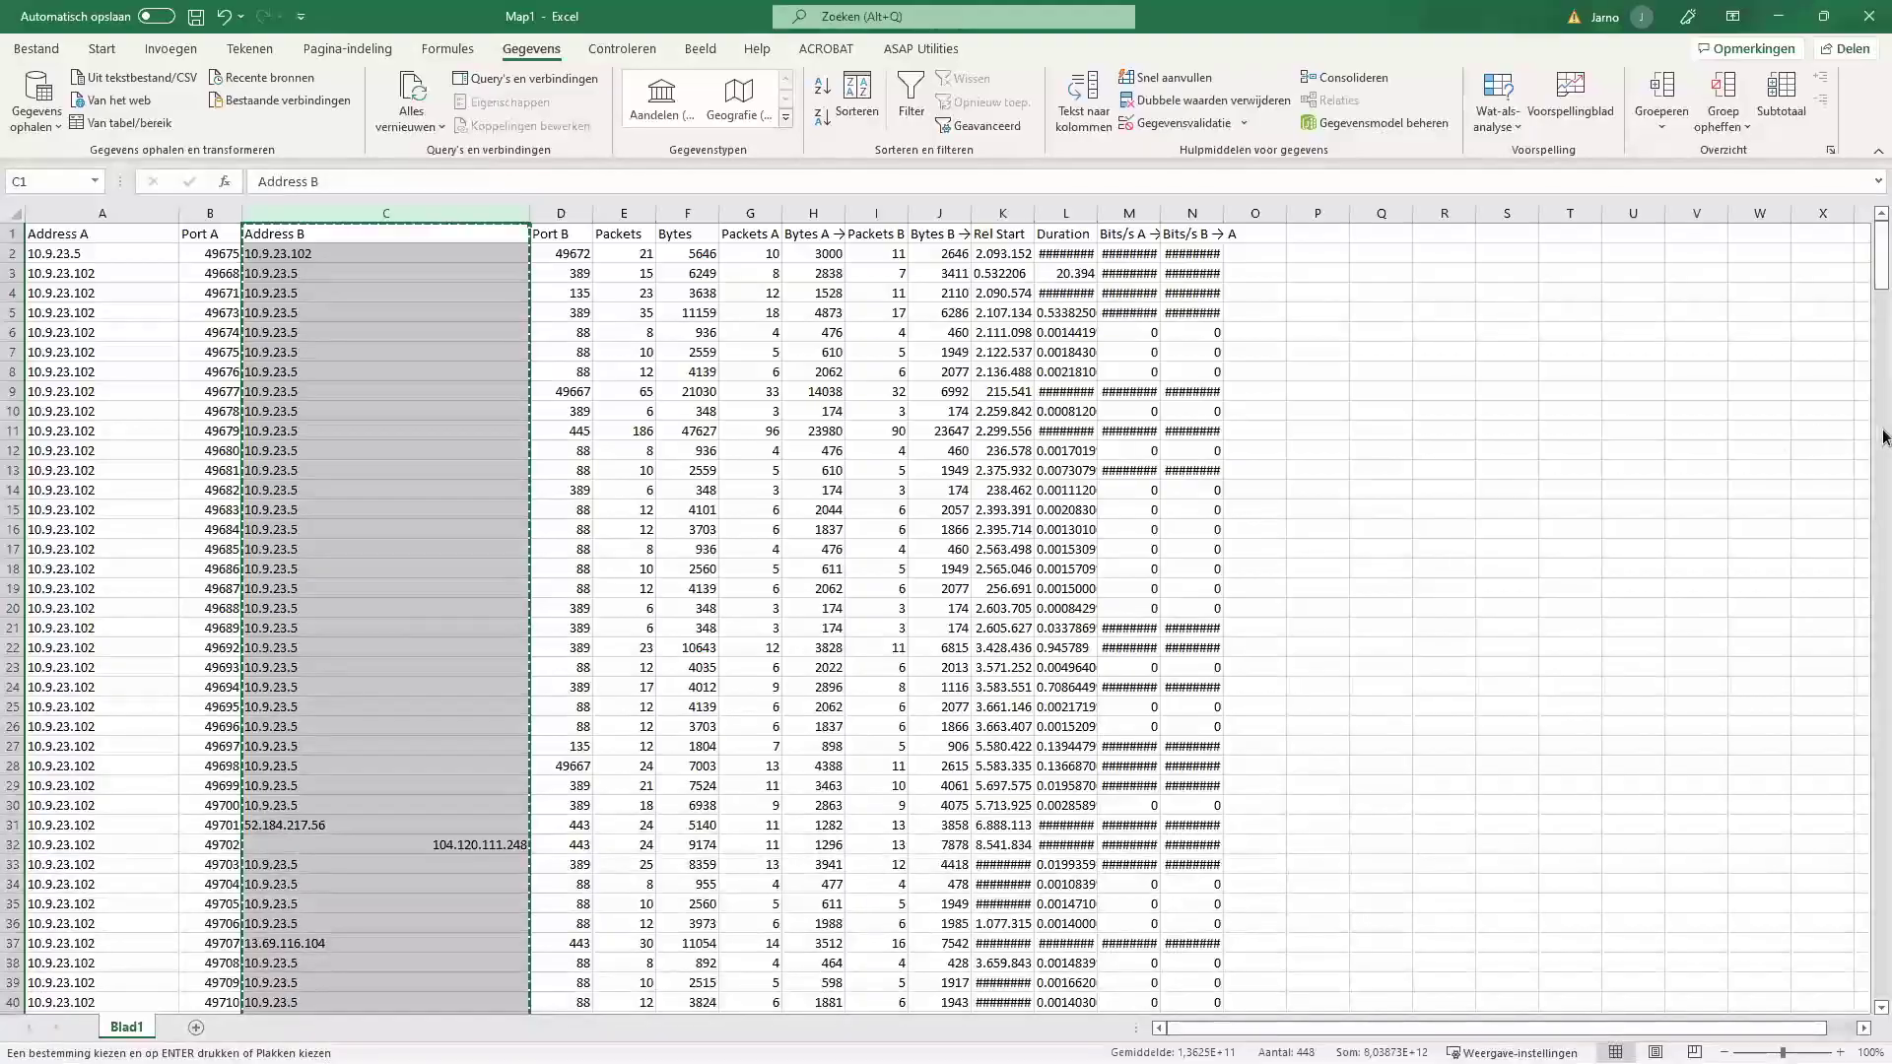
key(alt+Tab)
scroll(724, 177, up, 9)
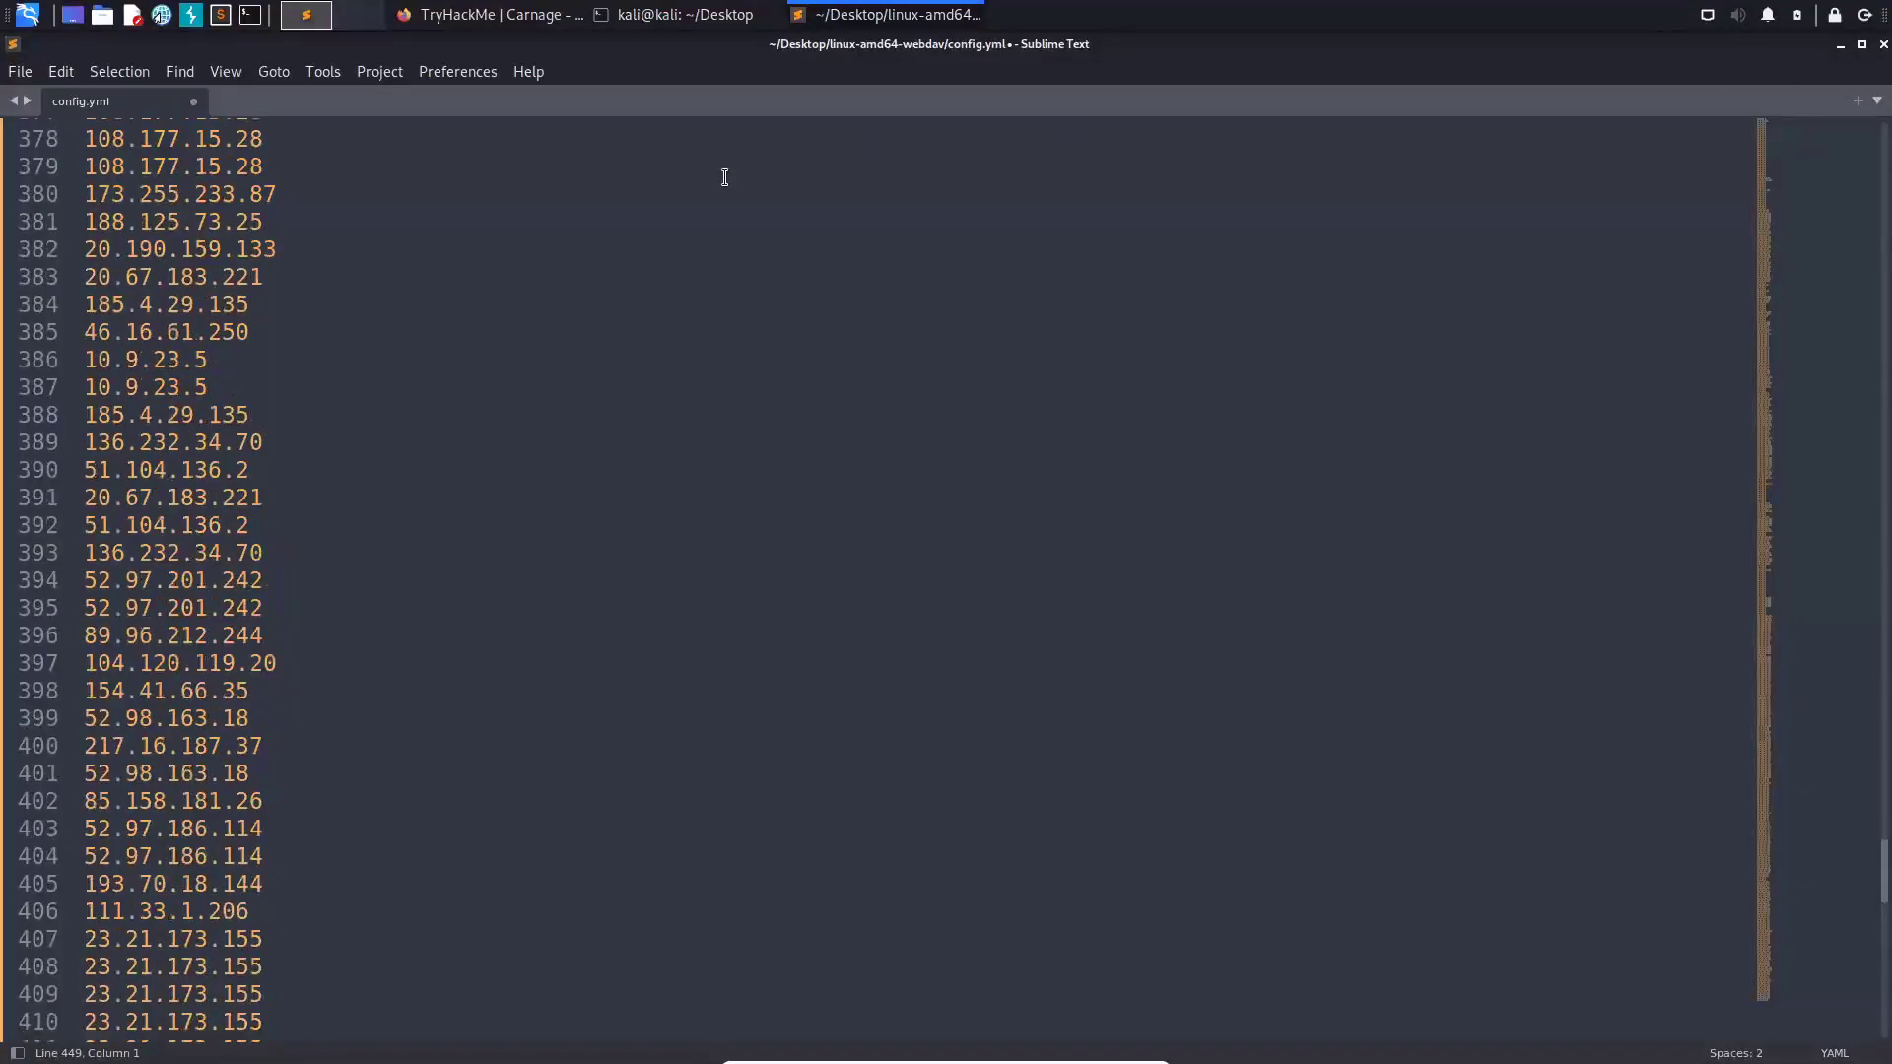
- Go to the top of the address list and remove the Address B header line
scroll(724, 178, up, 12)
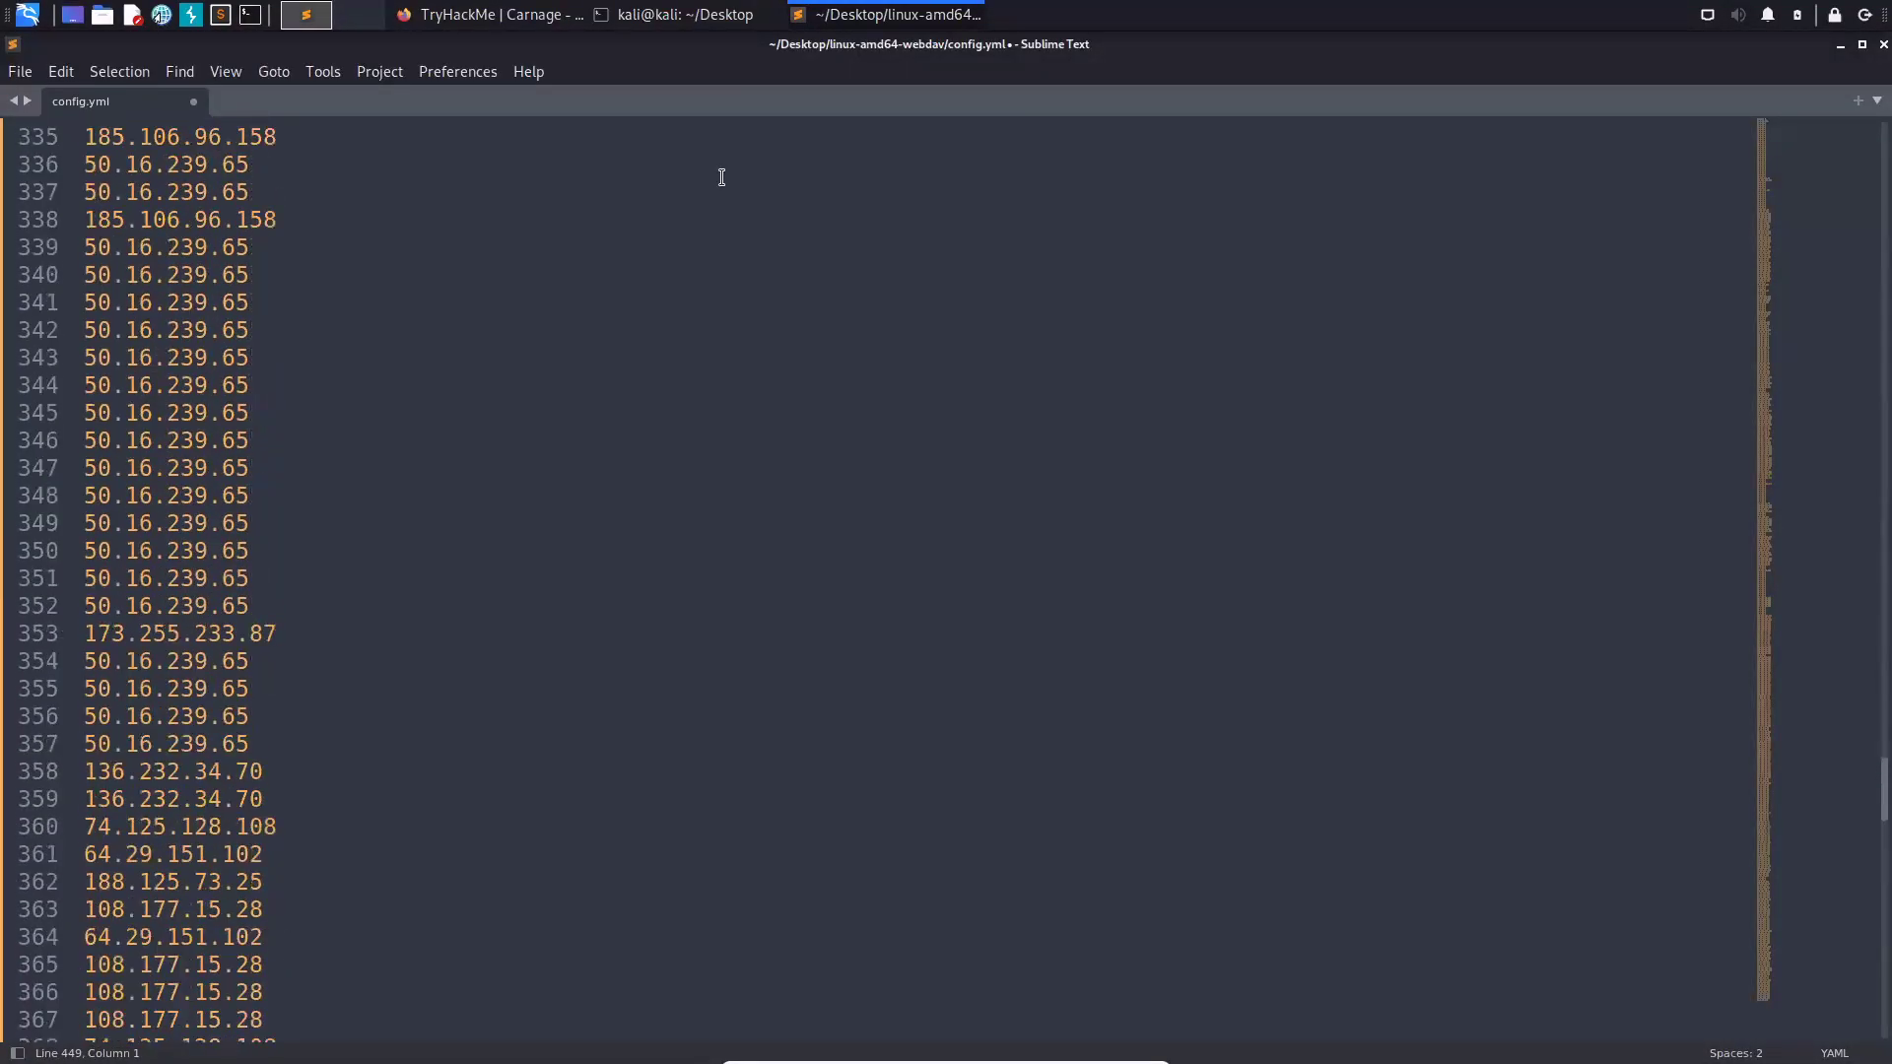
scroll(716, 176, up, 20)
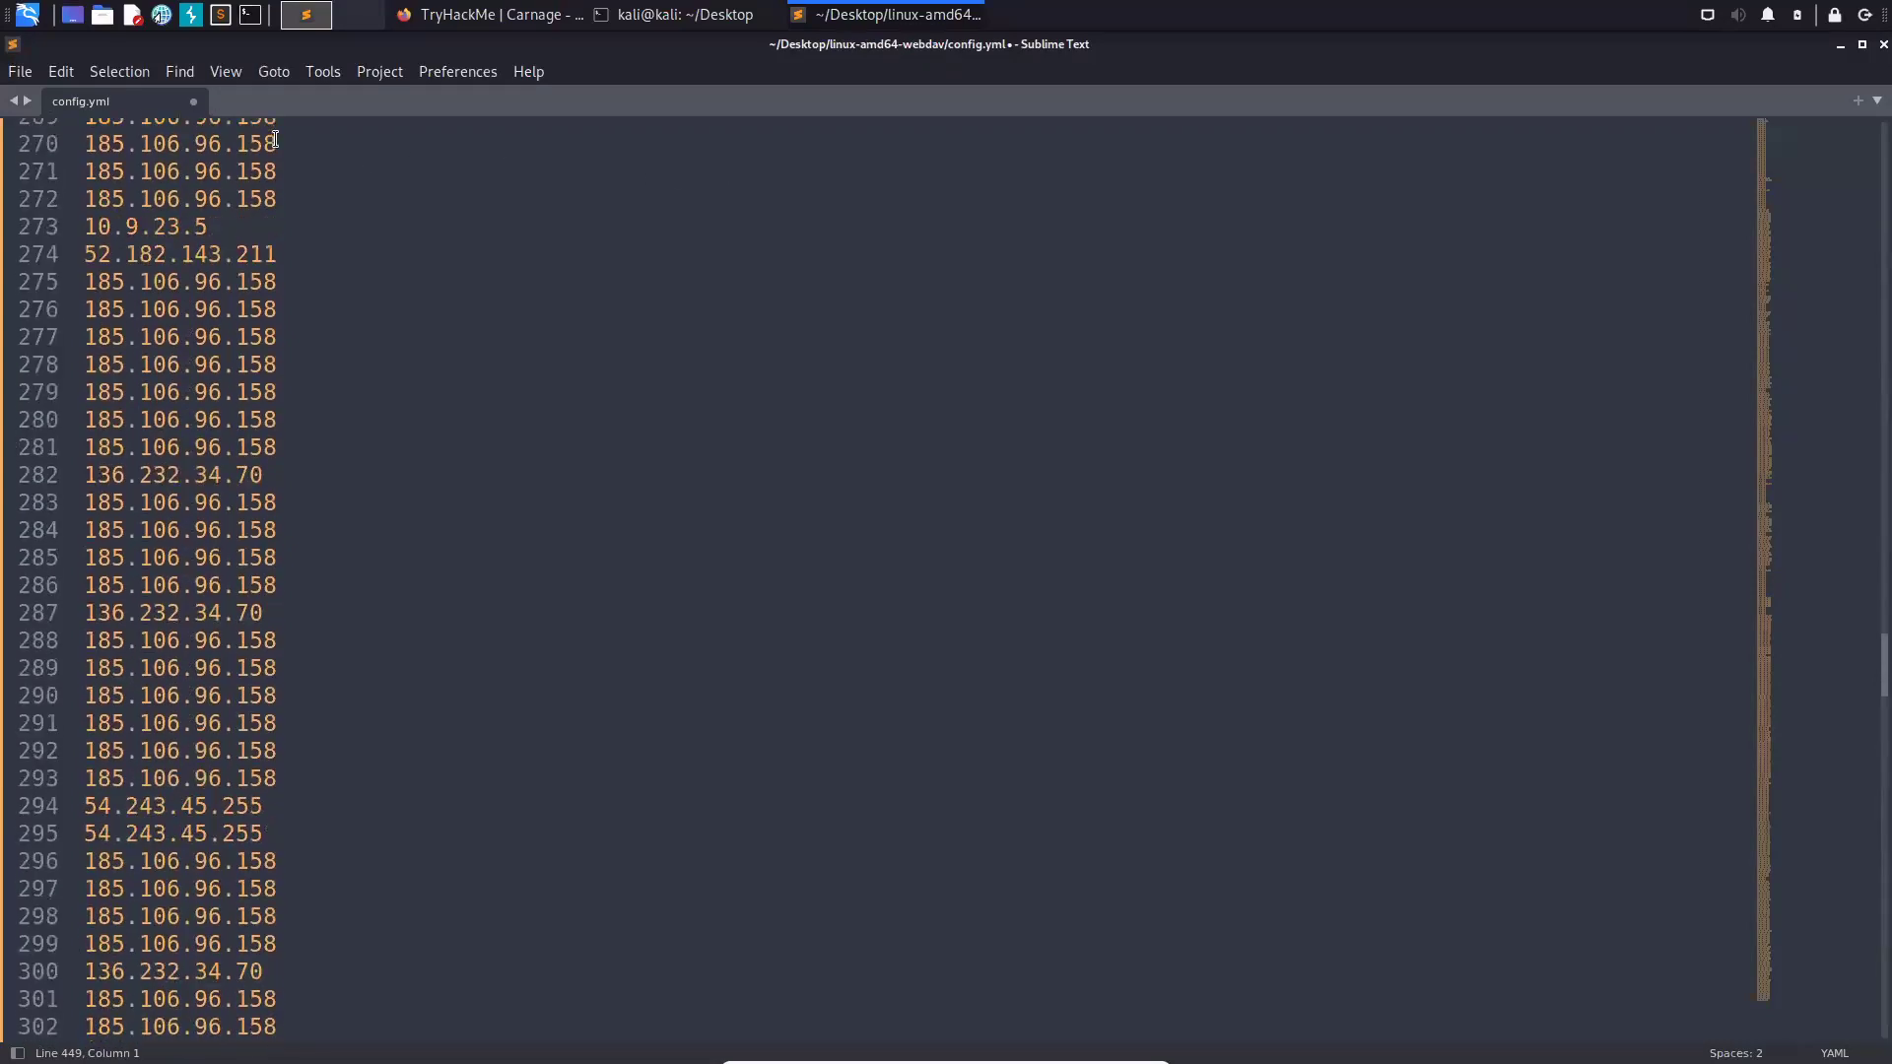
scroll(46, 128, up, 20)
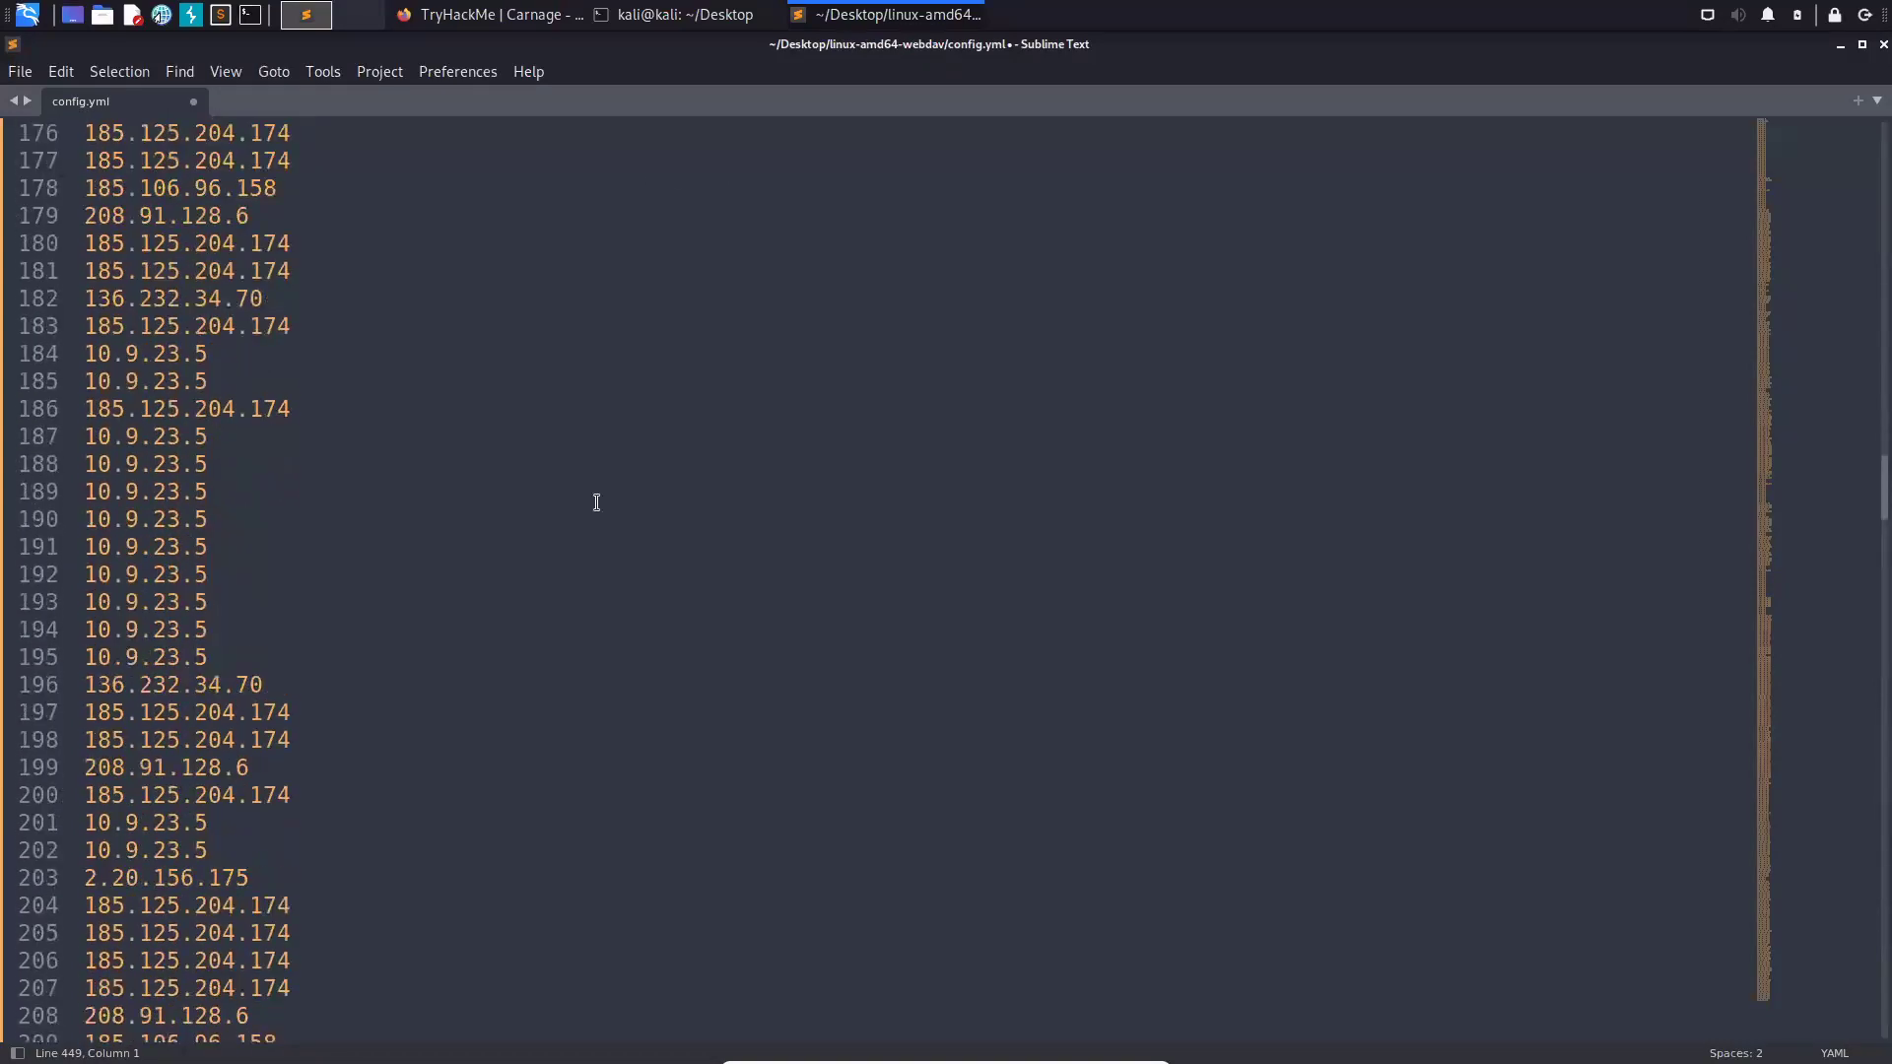
scroll(662, 560, up, 20)
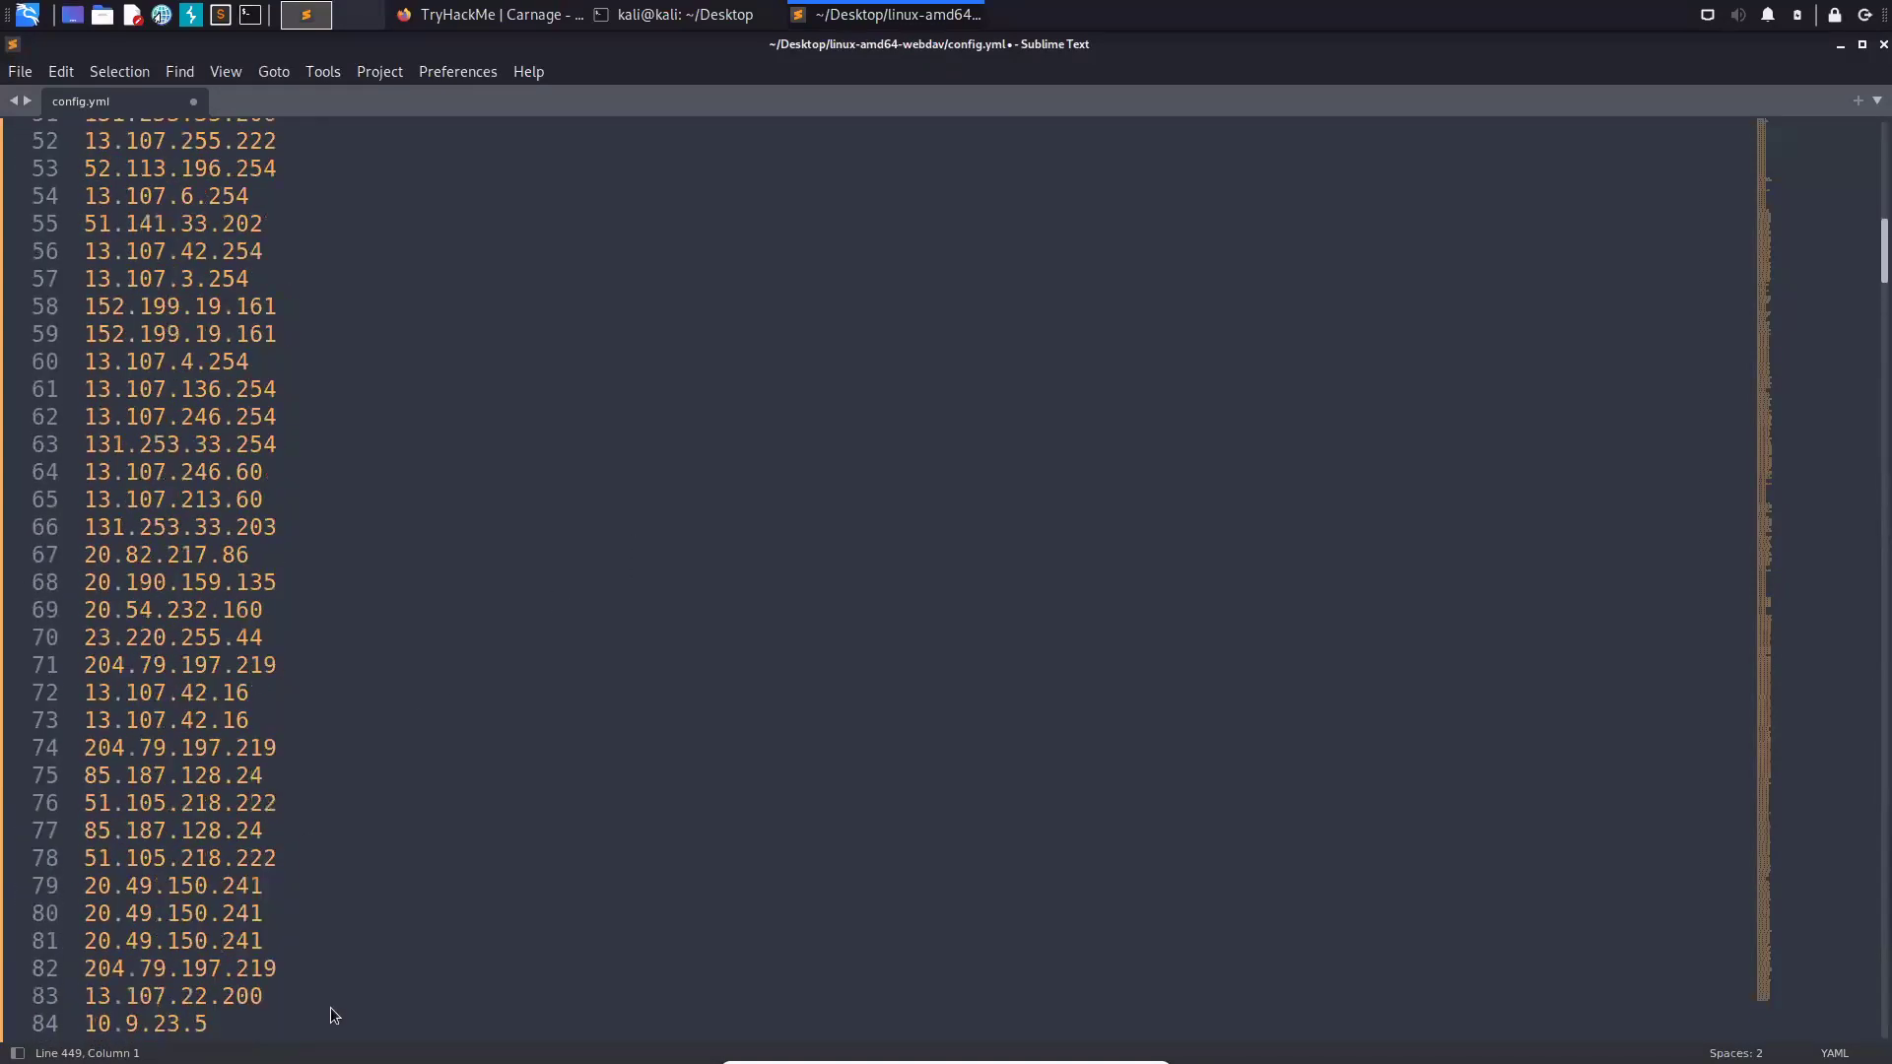
scroll(339, 998, up, 17)
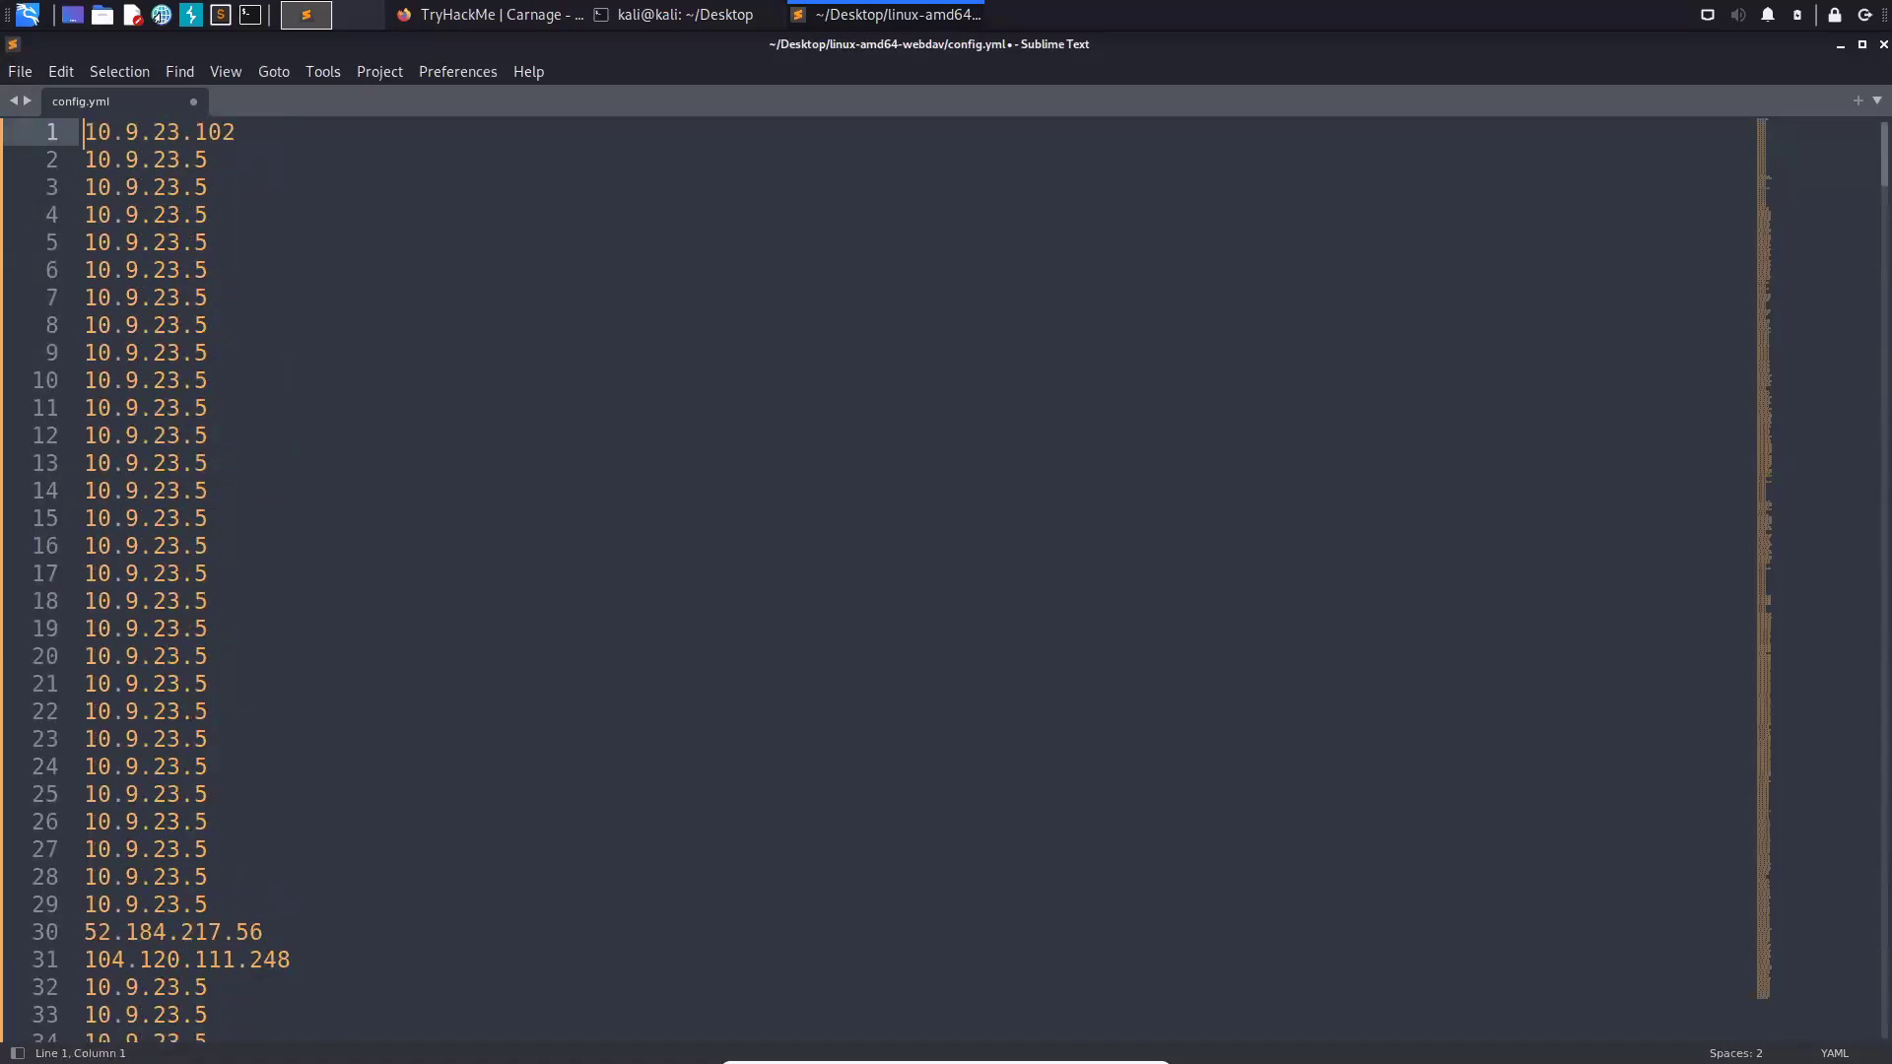
click(209, 519)
- Regex-search (\d\d\d\.){3}(\d\d\d) to find the 41 all-three-digit IPs, then return to TryHackMe
key(ctrl+f)
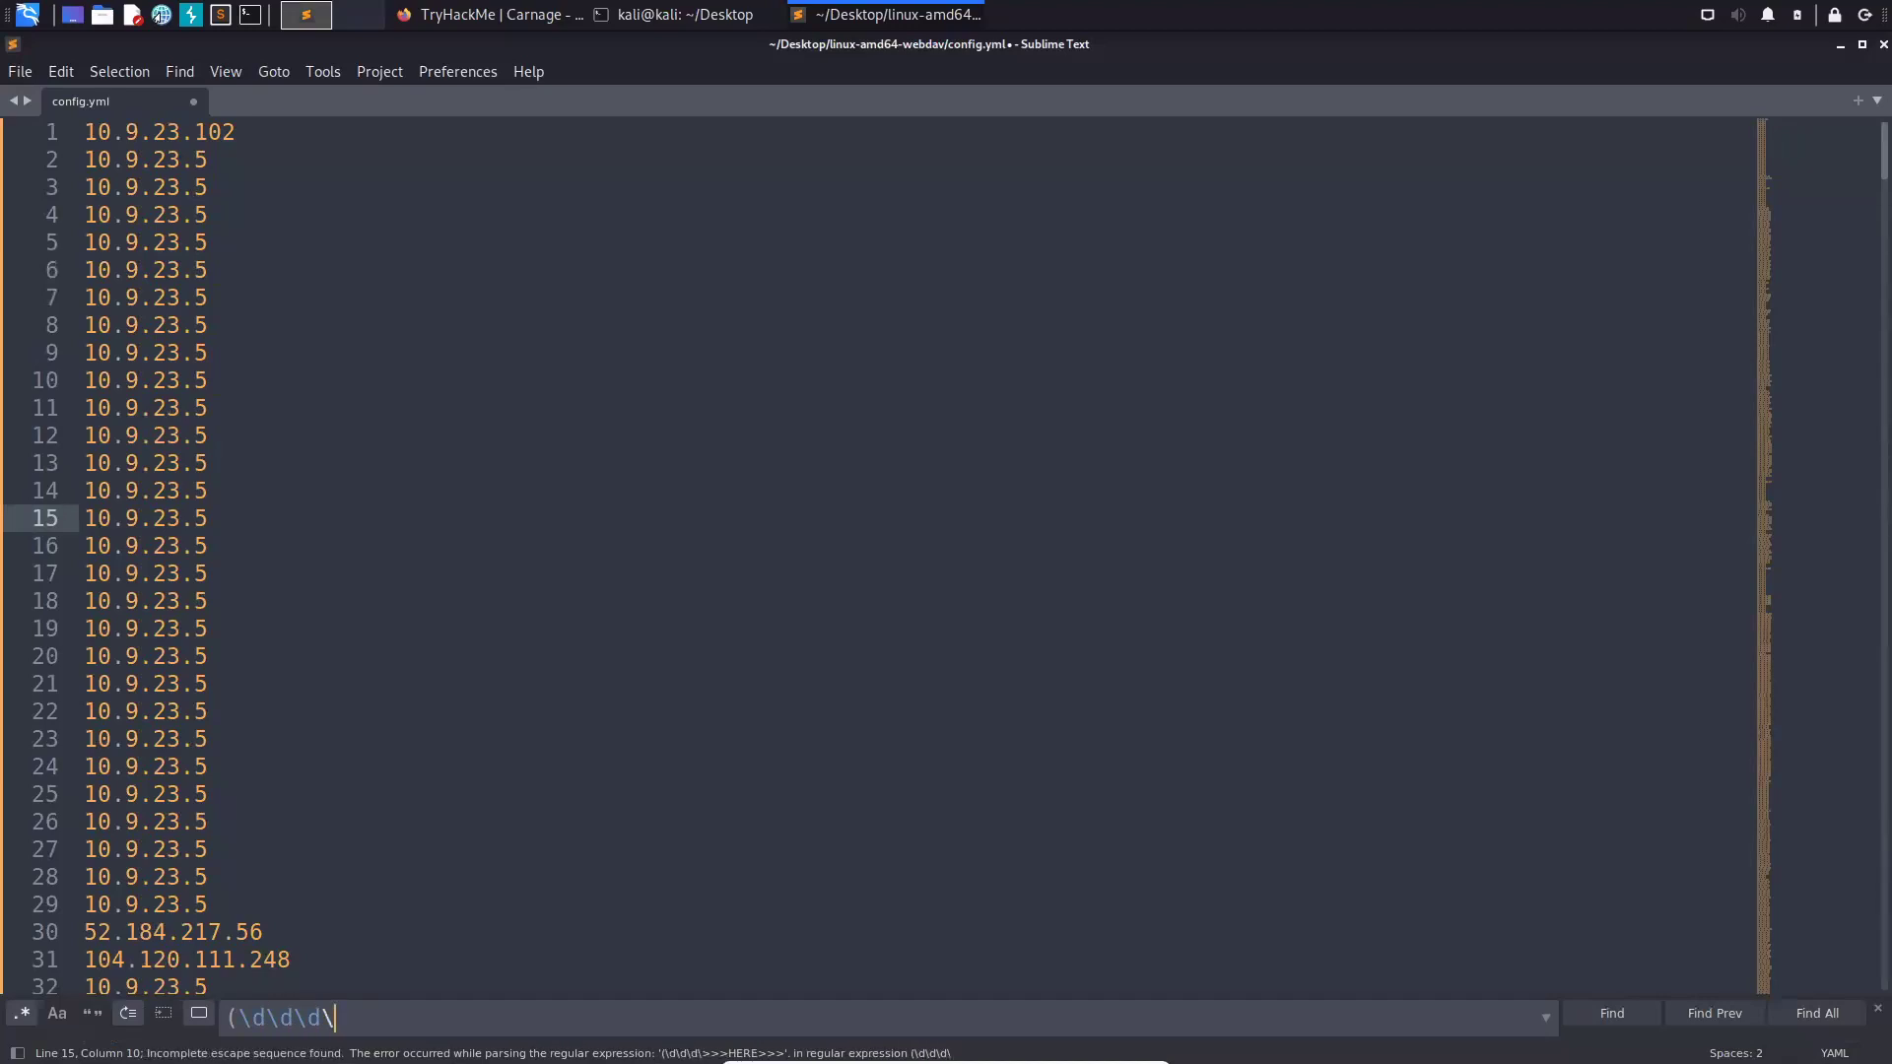
text(.))
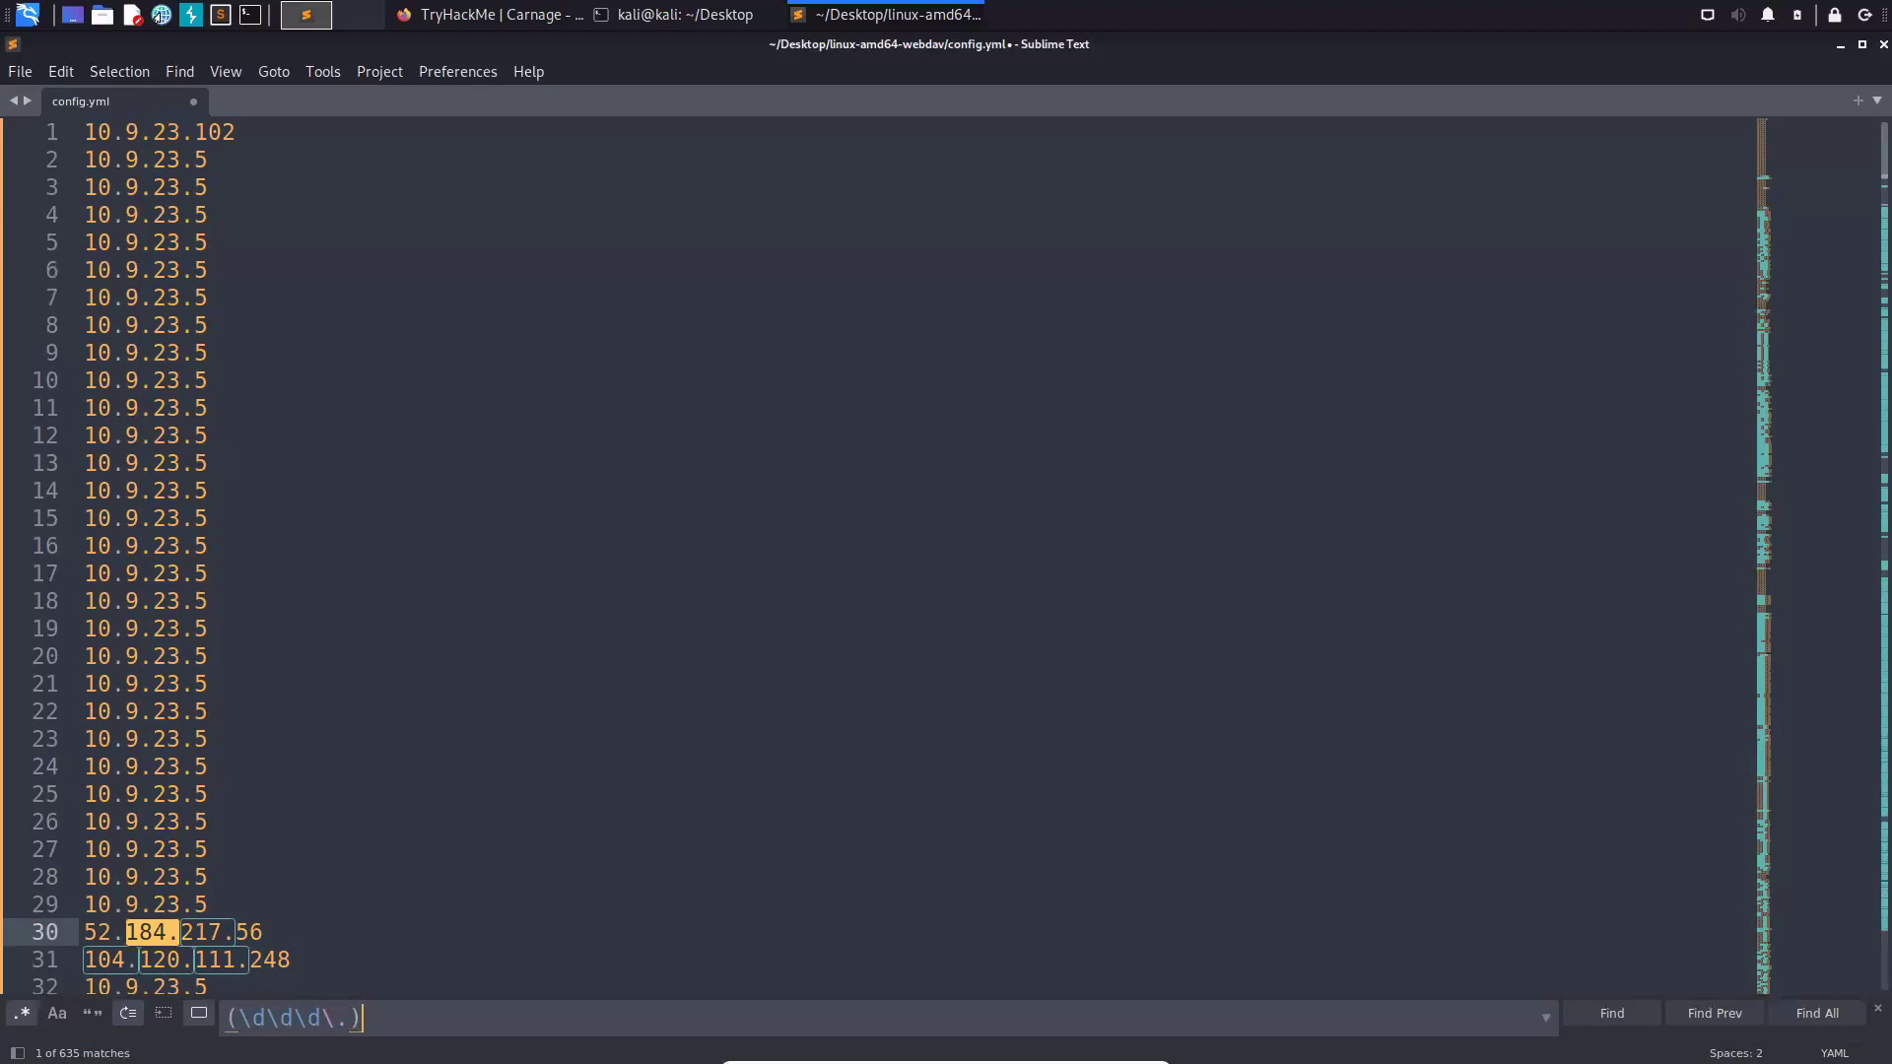
text({3})
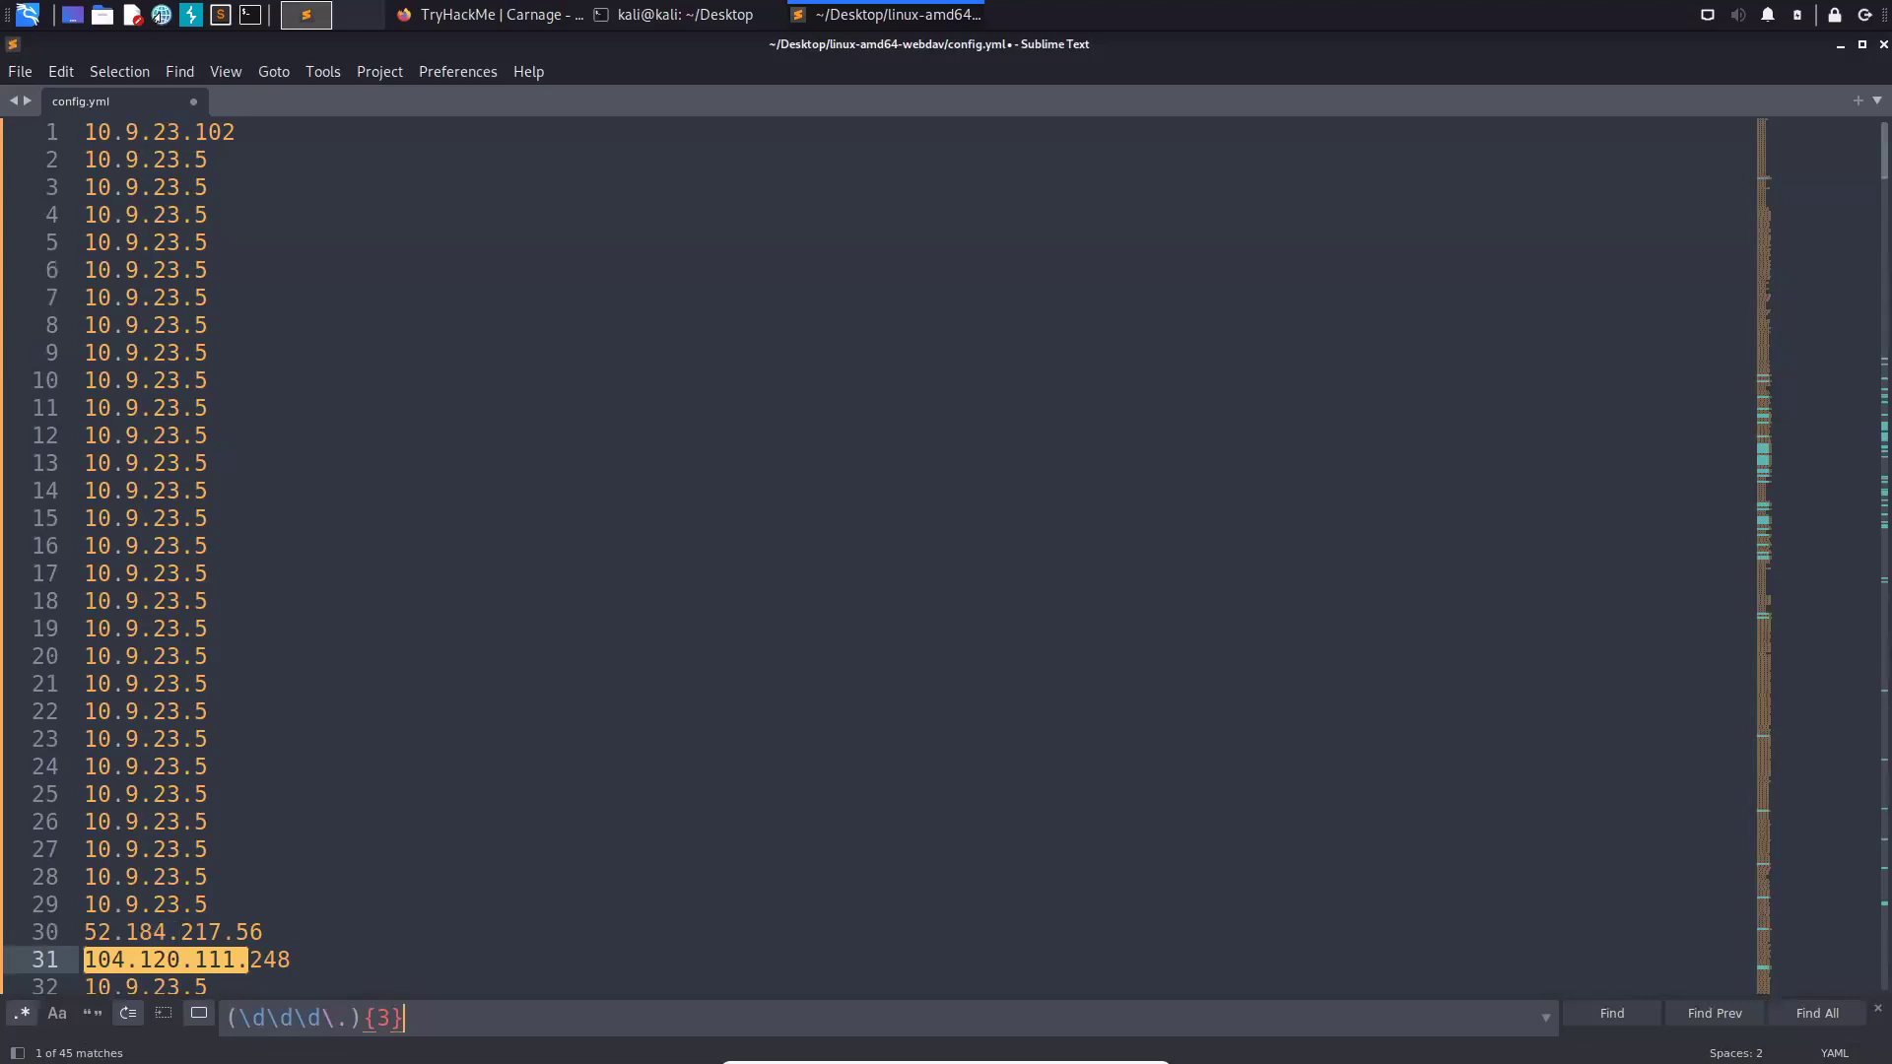
text(()
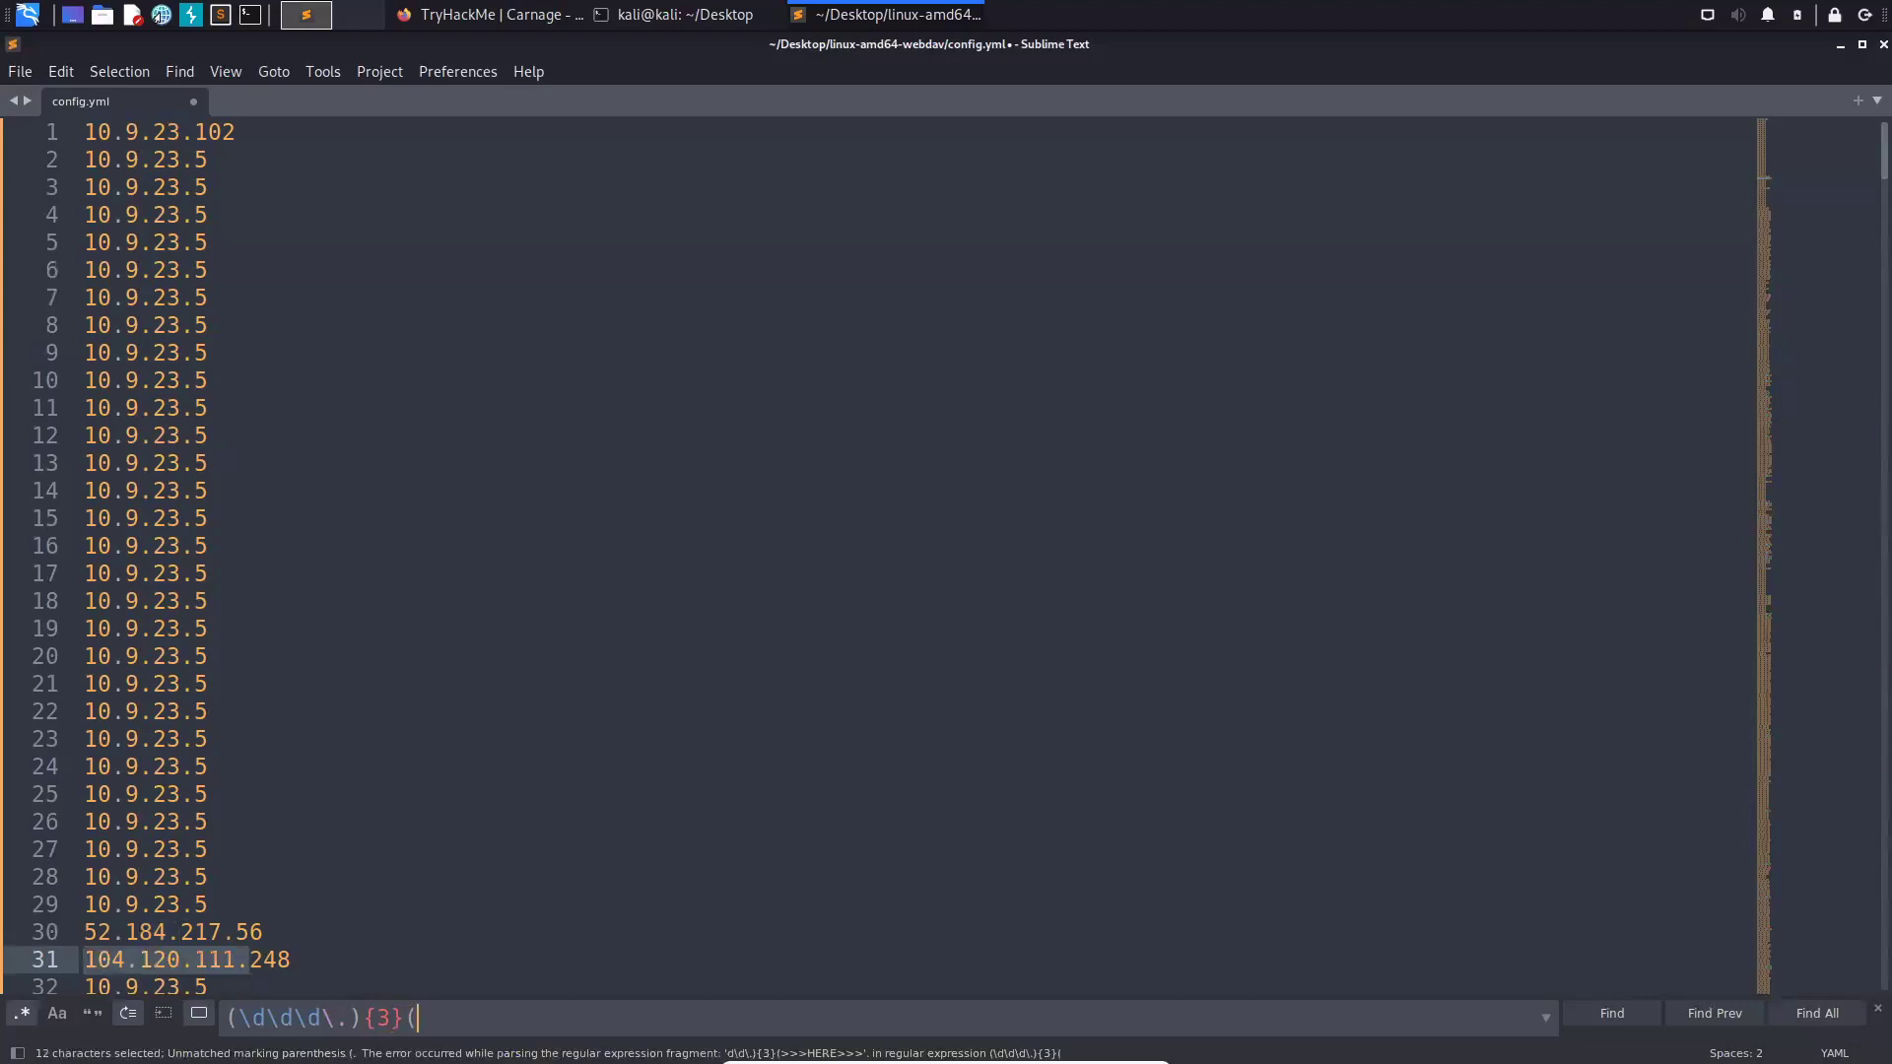
text(\d\d\d)
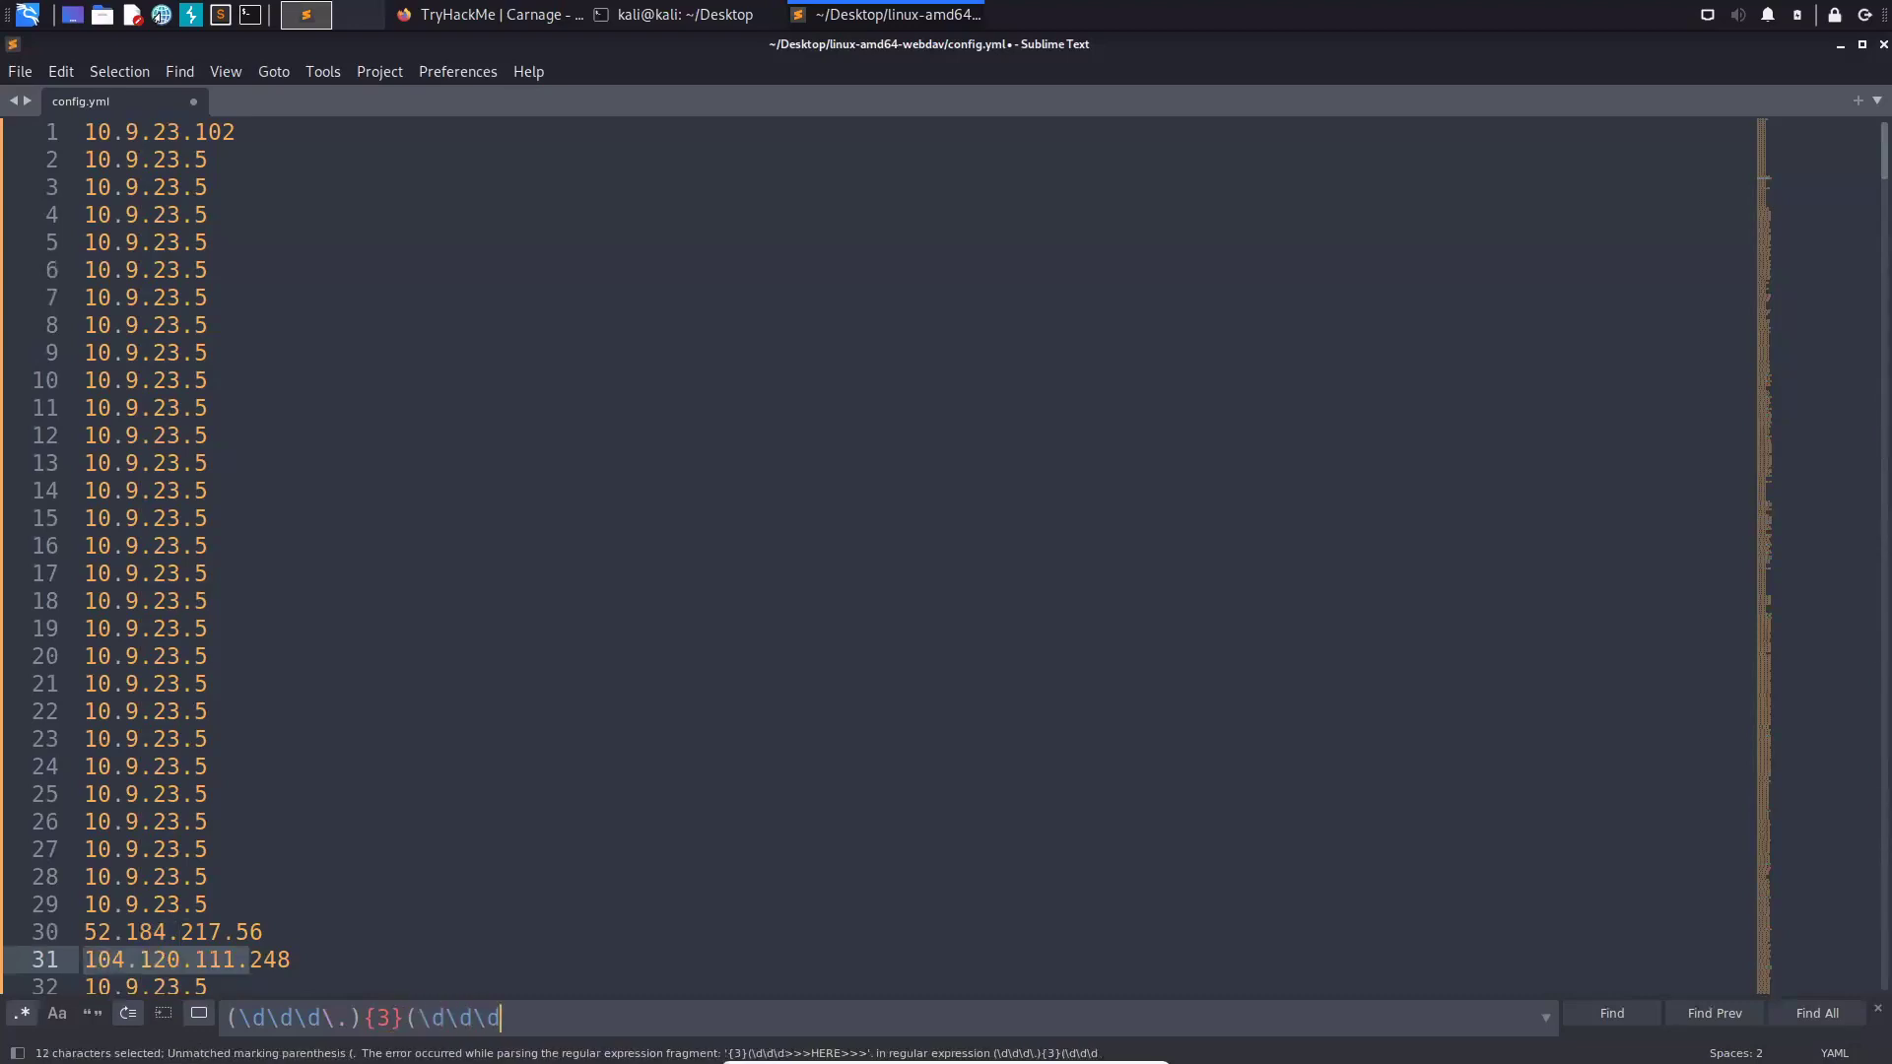
text())
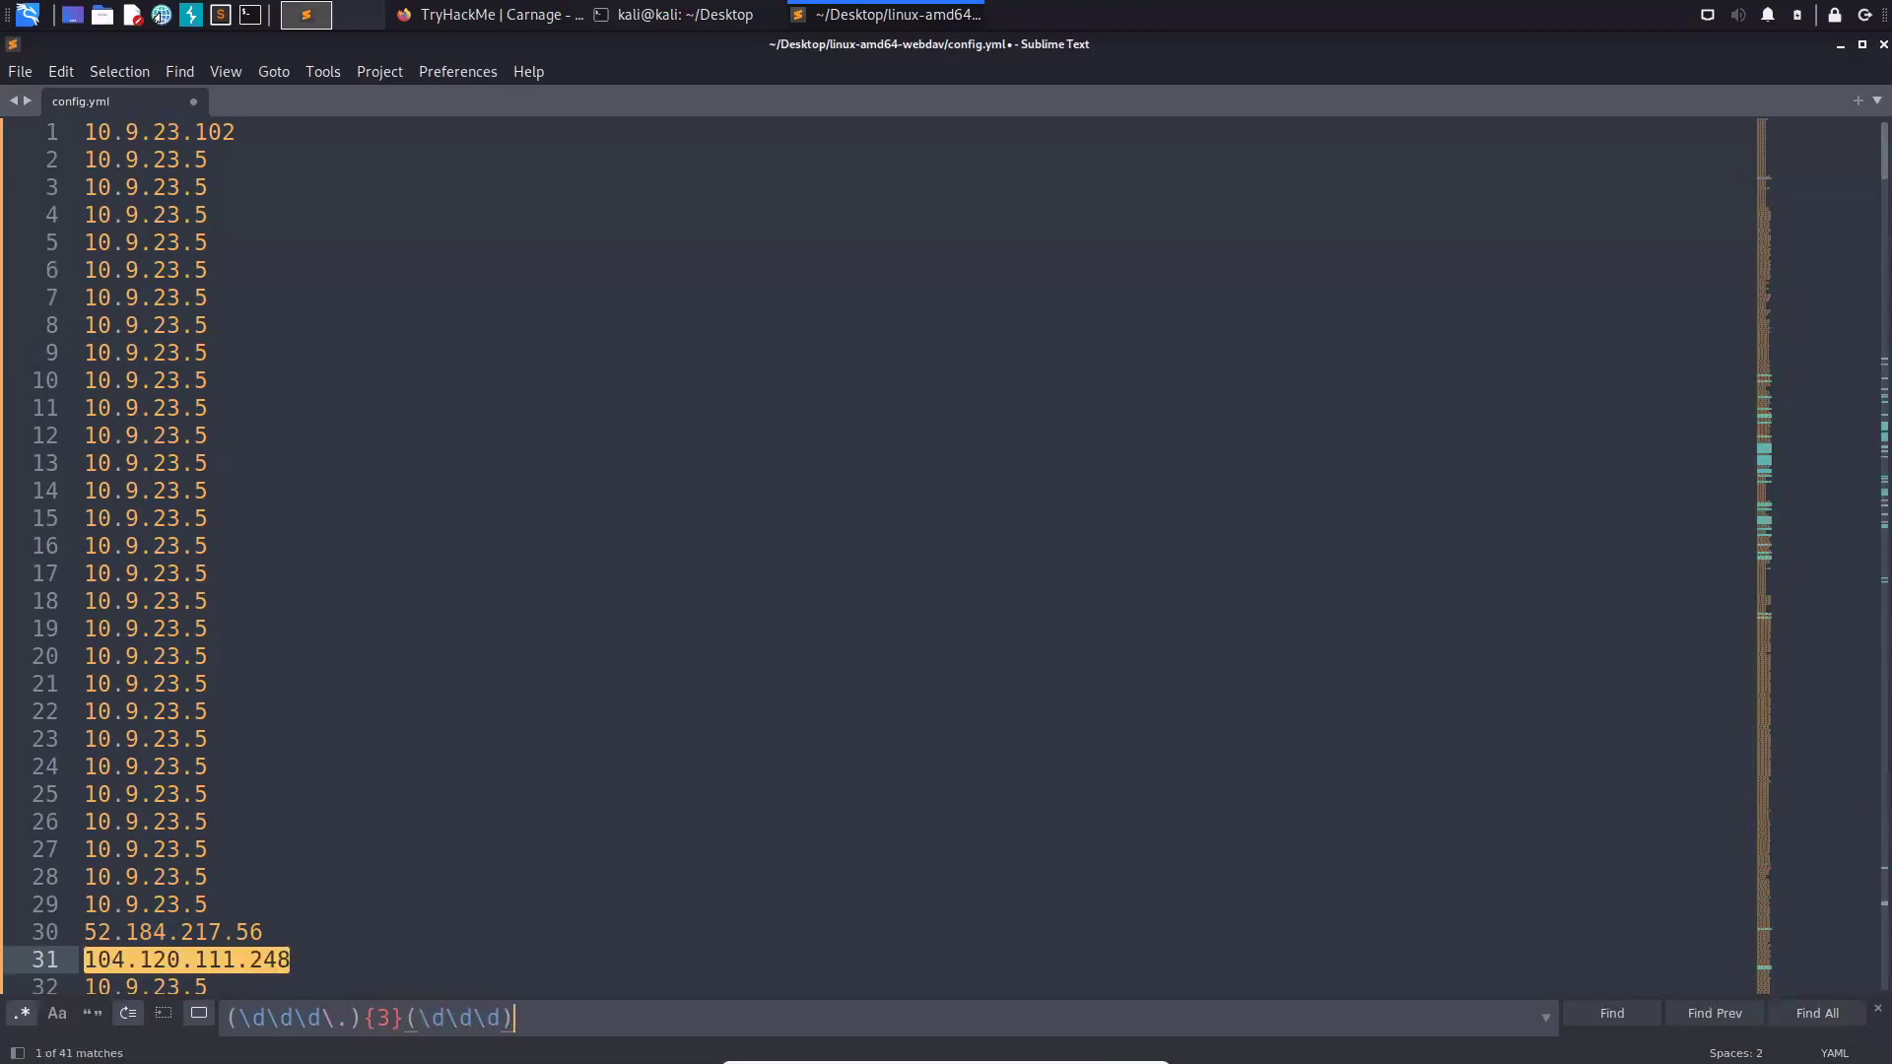
scroll(887, 552, down, 20)
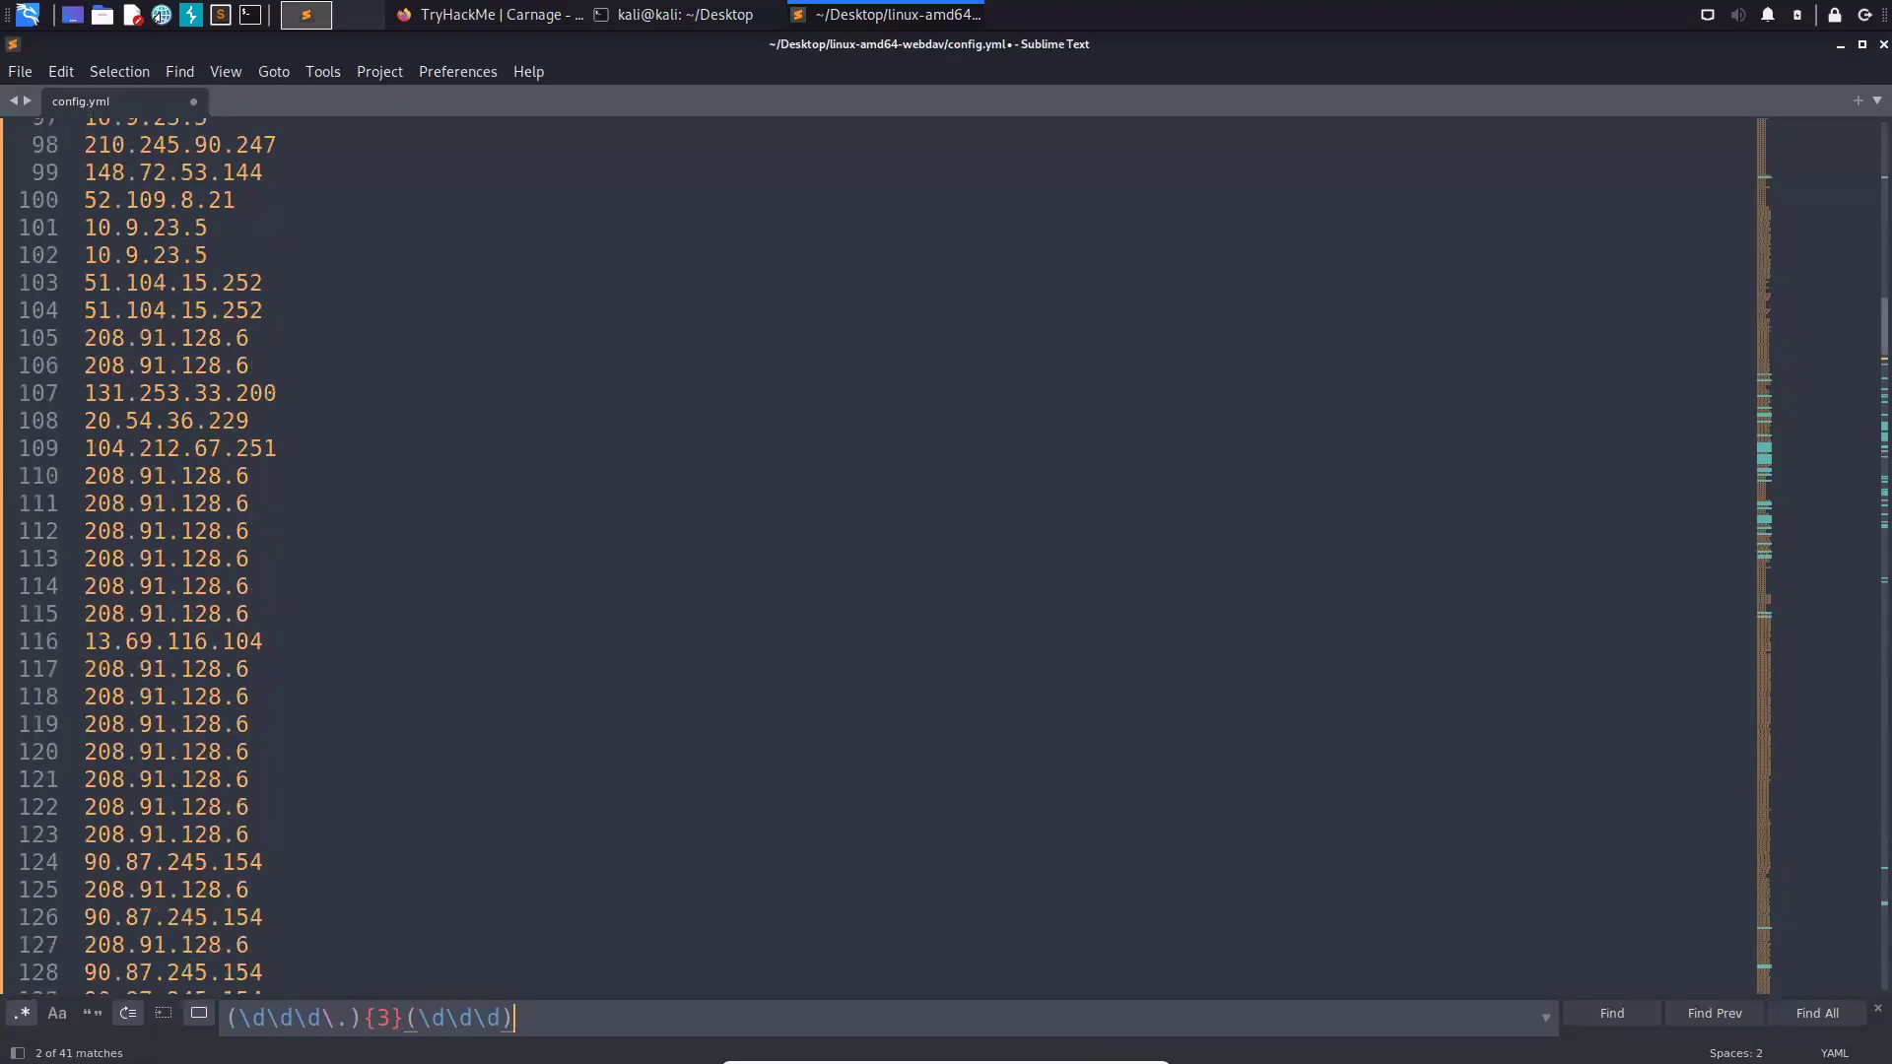
key(Return)
key(Return)
key(Return)
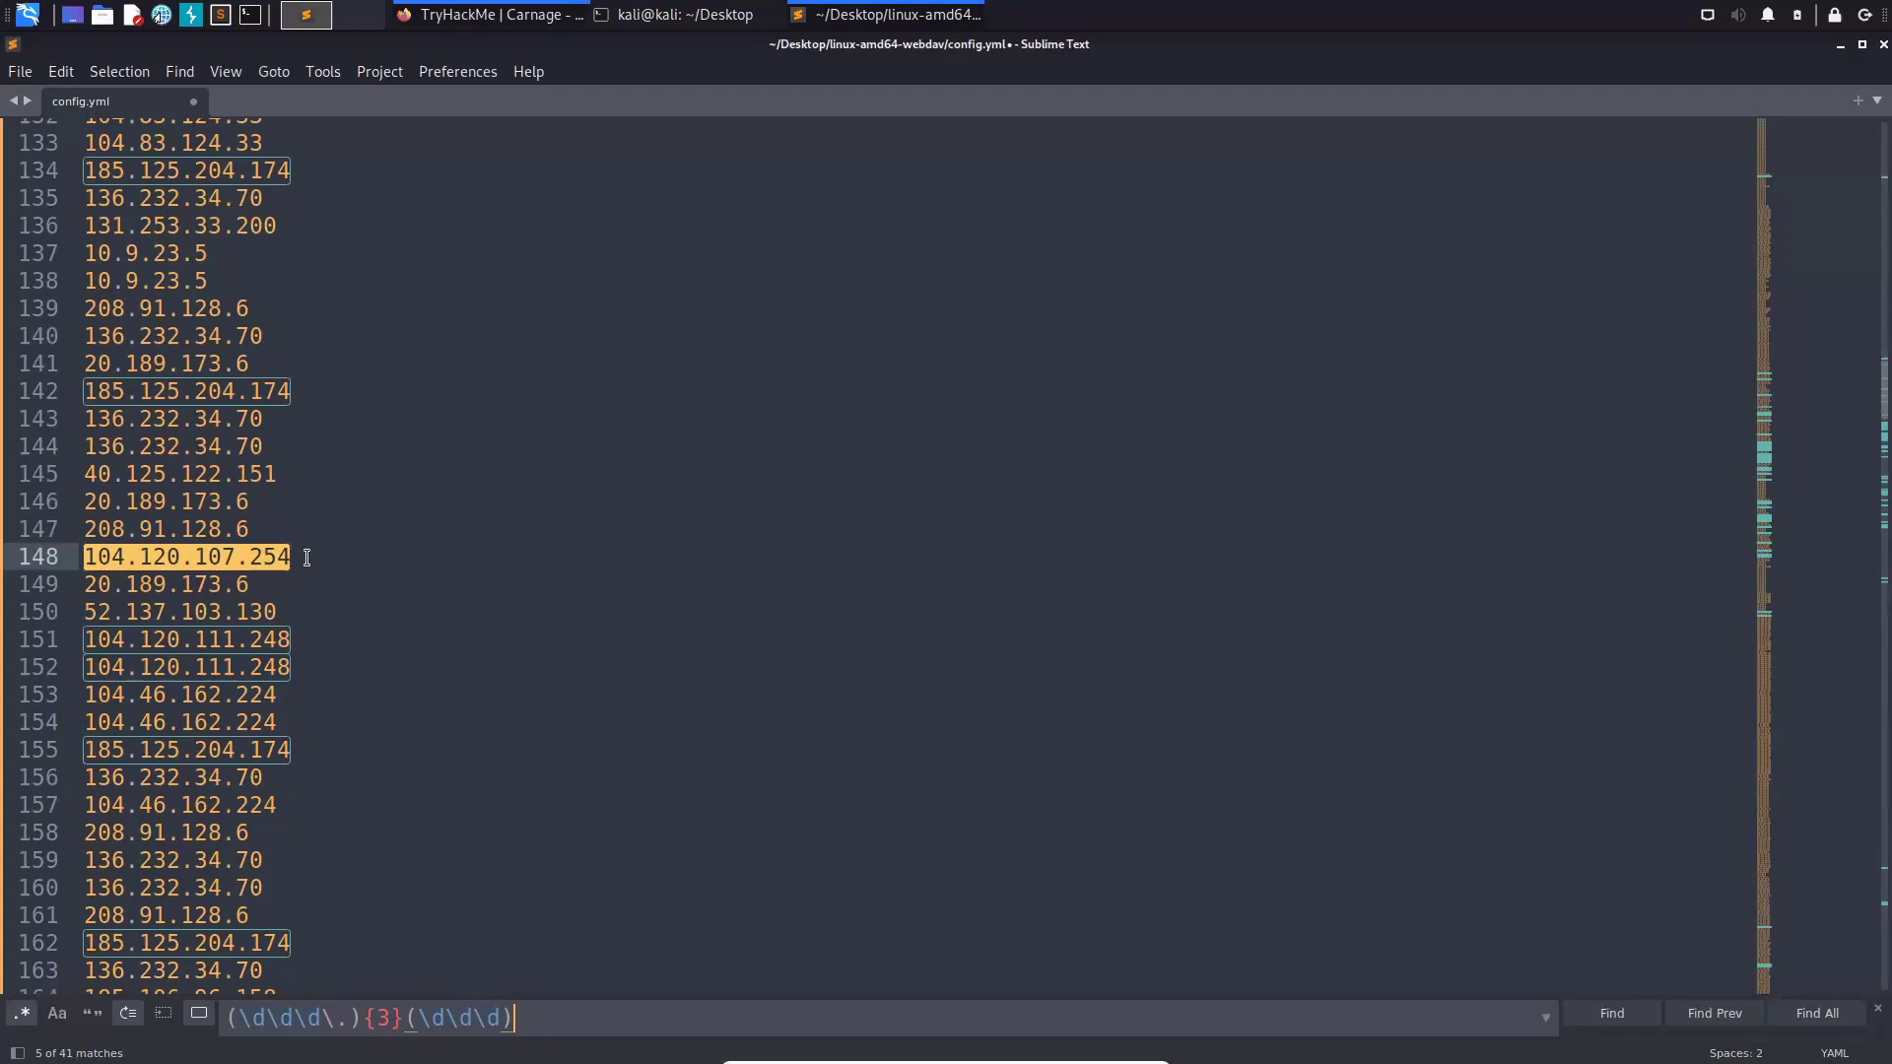
key(alt+Tab)
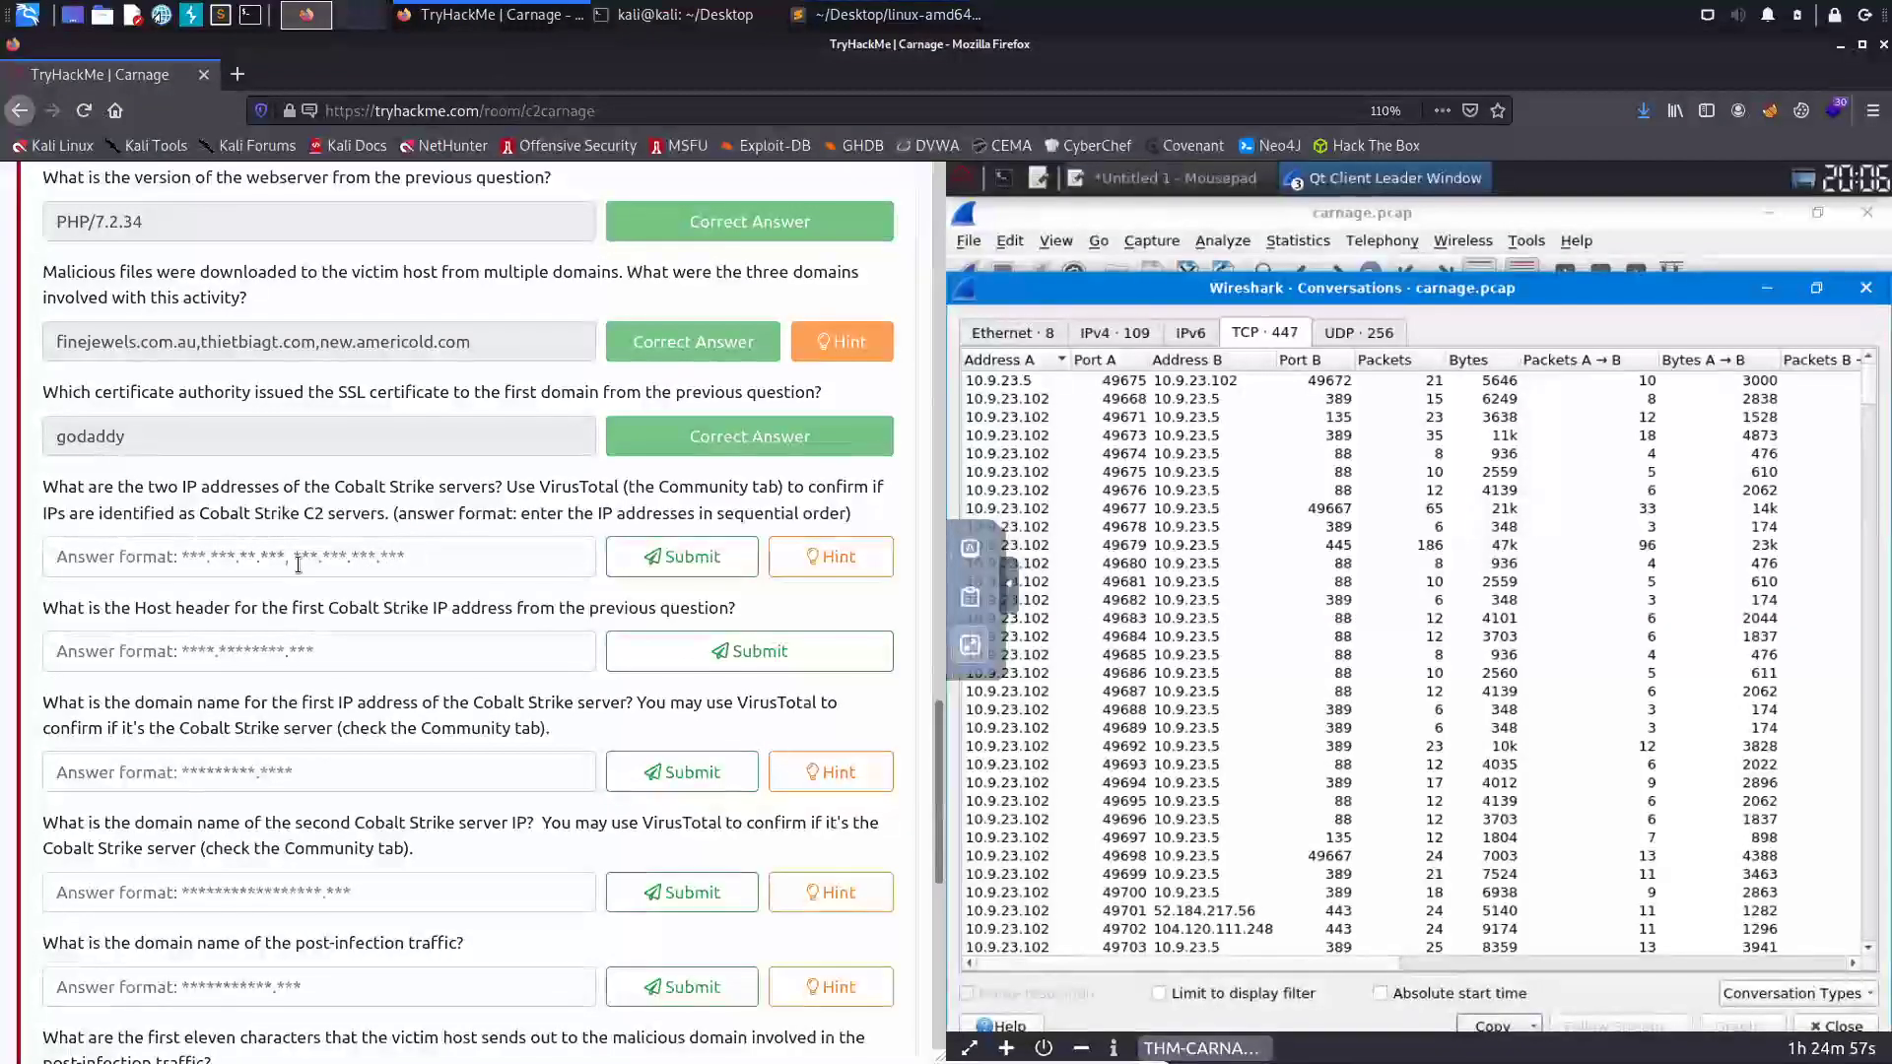
- Review the first Cobalt Strike IP question, then return to the Sublime Text address list
click(313, 565)
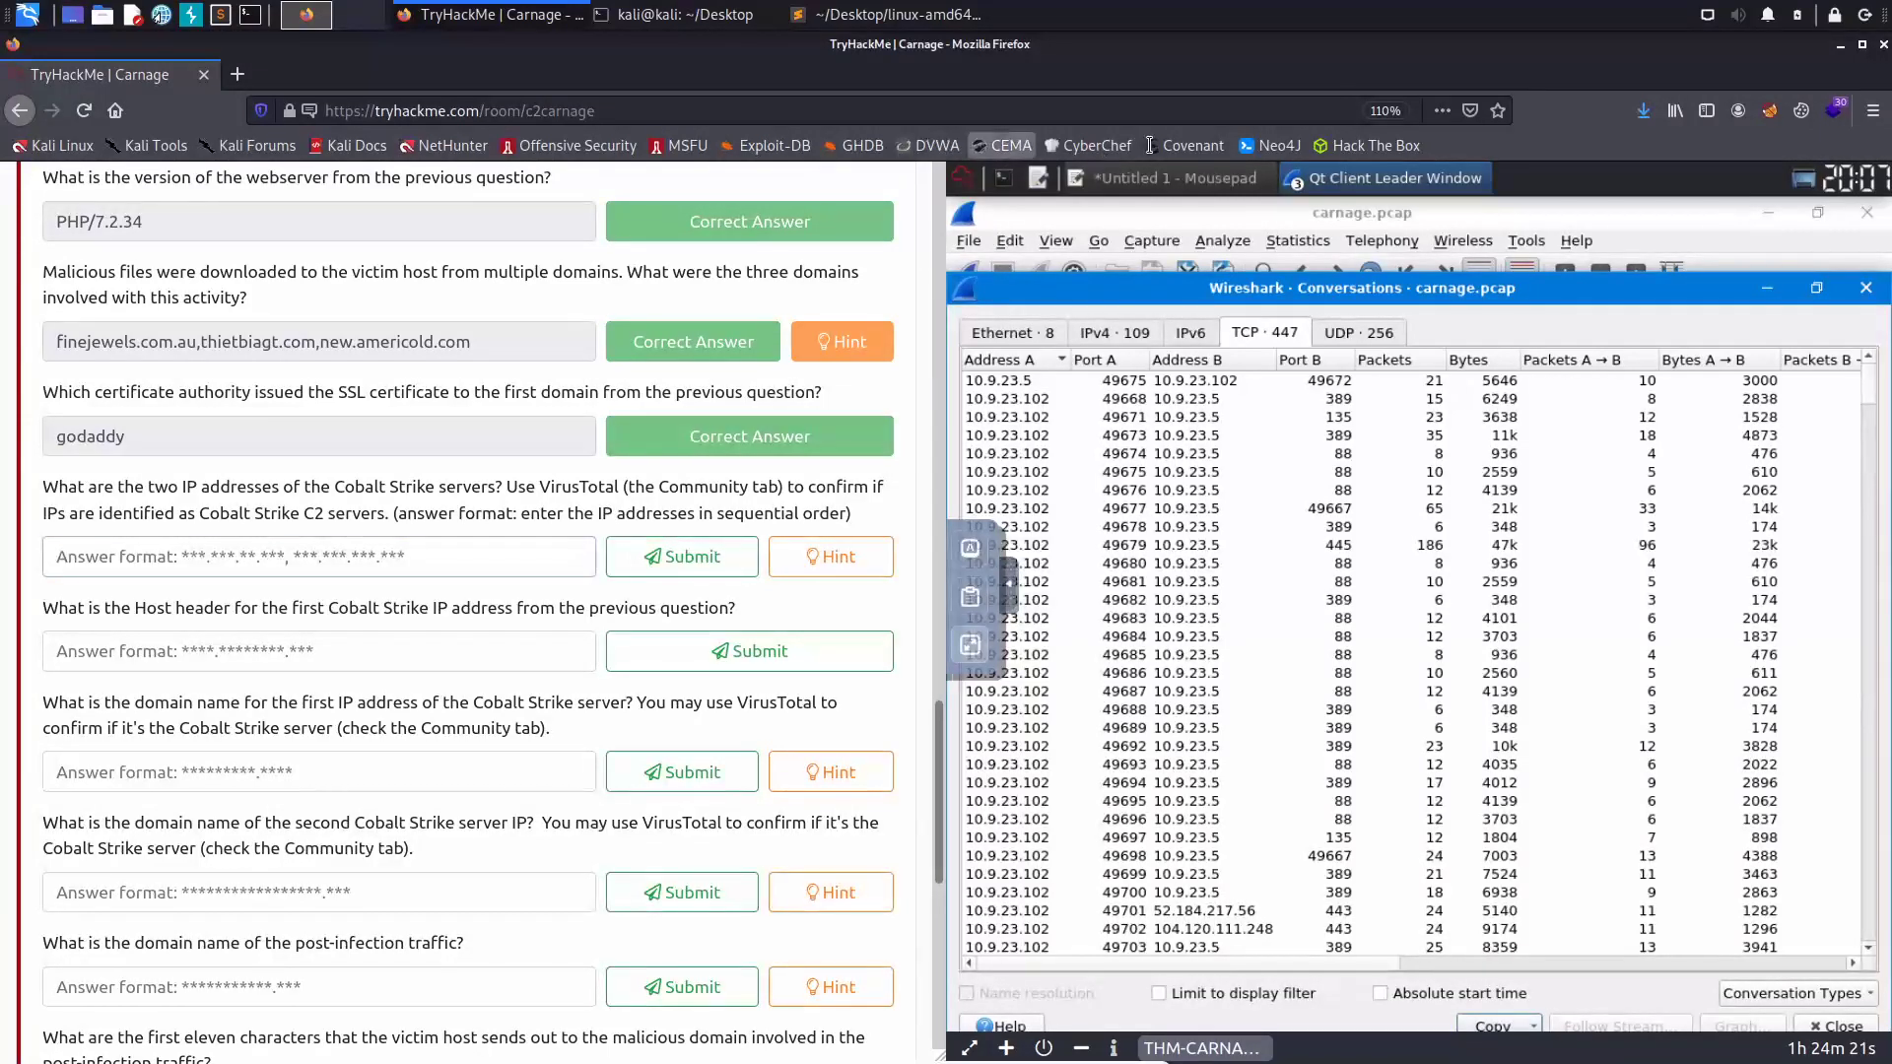
click(798, 29)
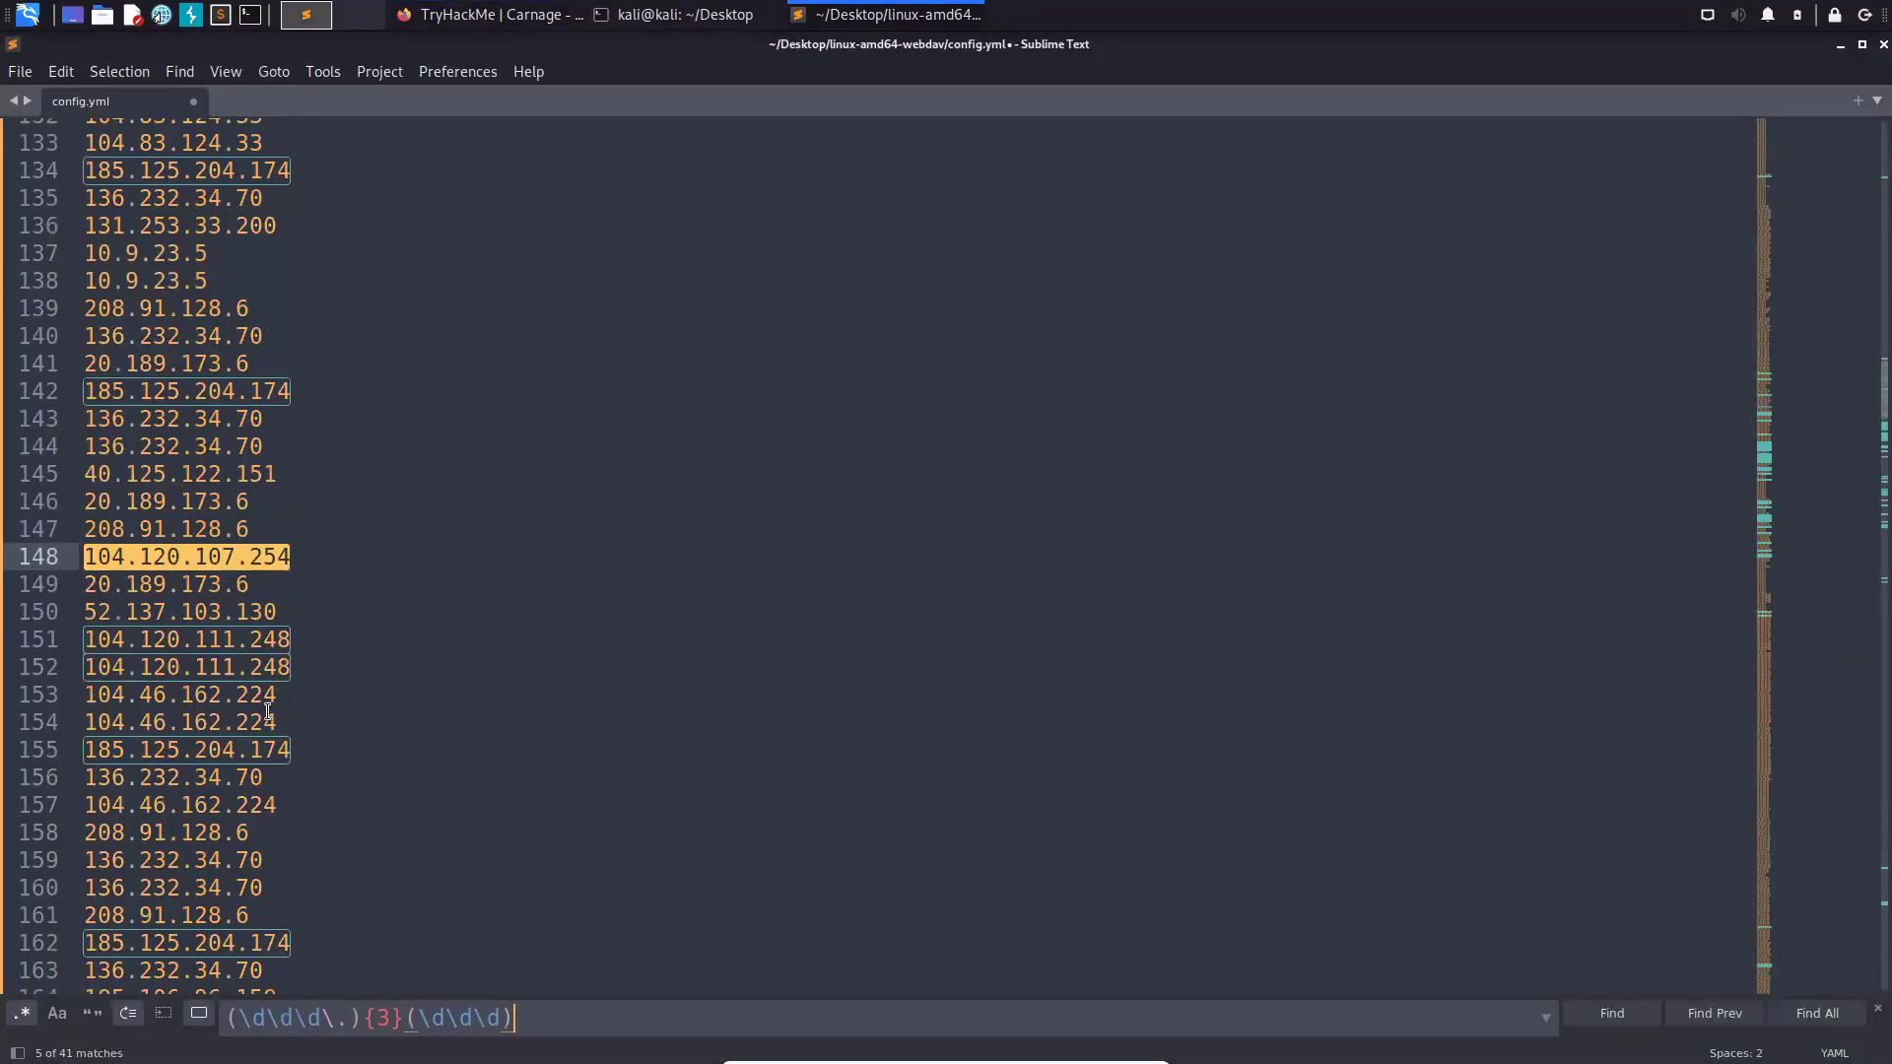
scroll(268, 712, up, 3)
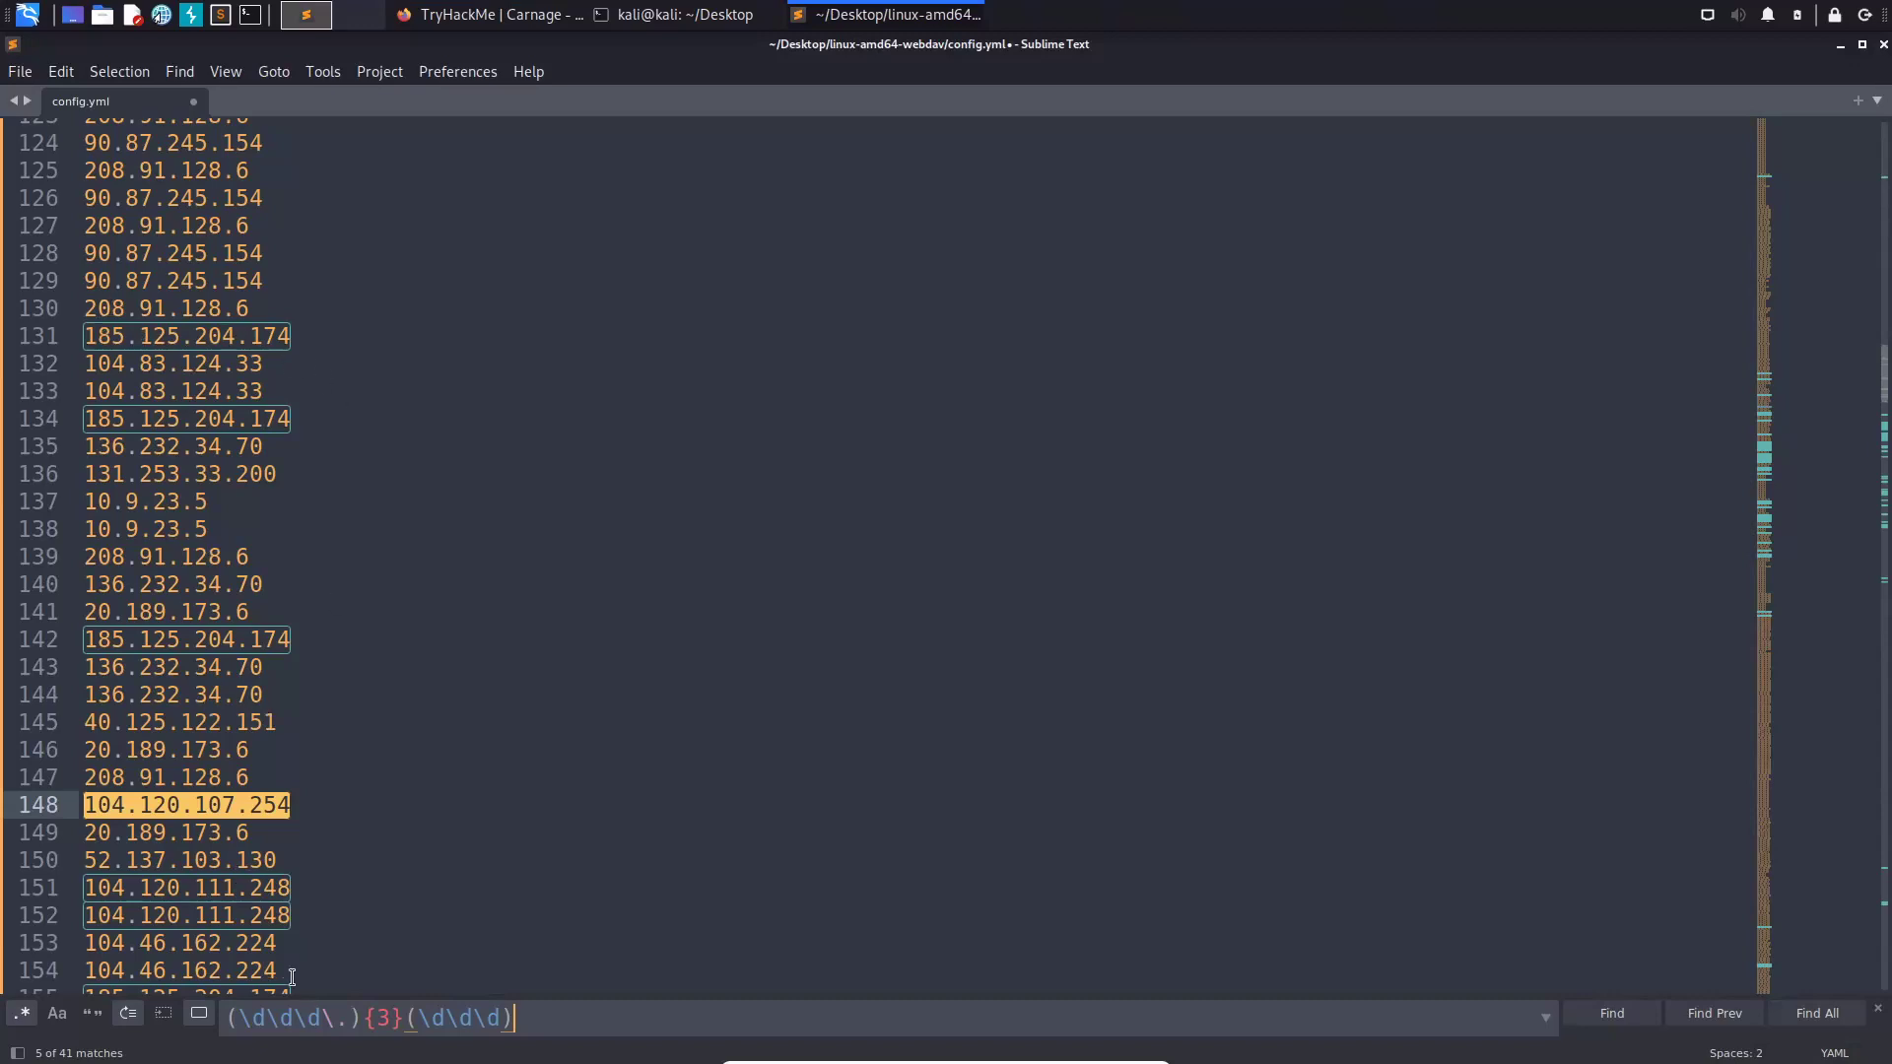
- Step through all the three-digit-octet IP matches in config.yml
drag(580, 1025, 163, 1021)
click(624, 1012)
key(Return)
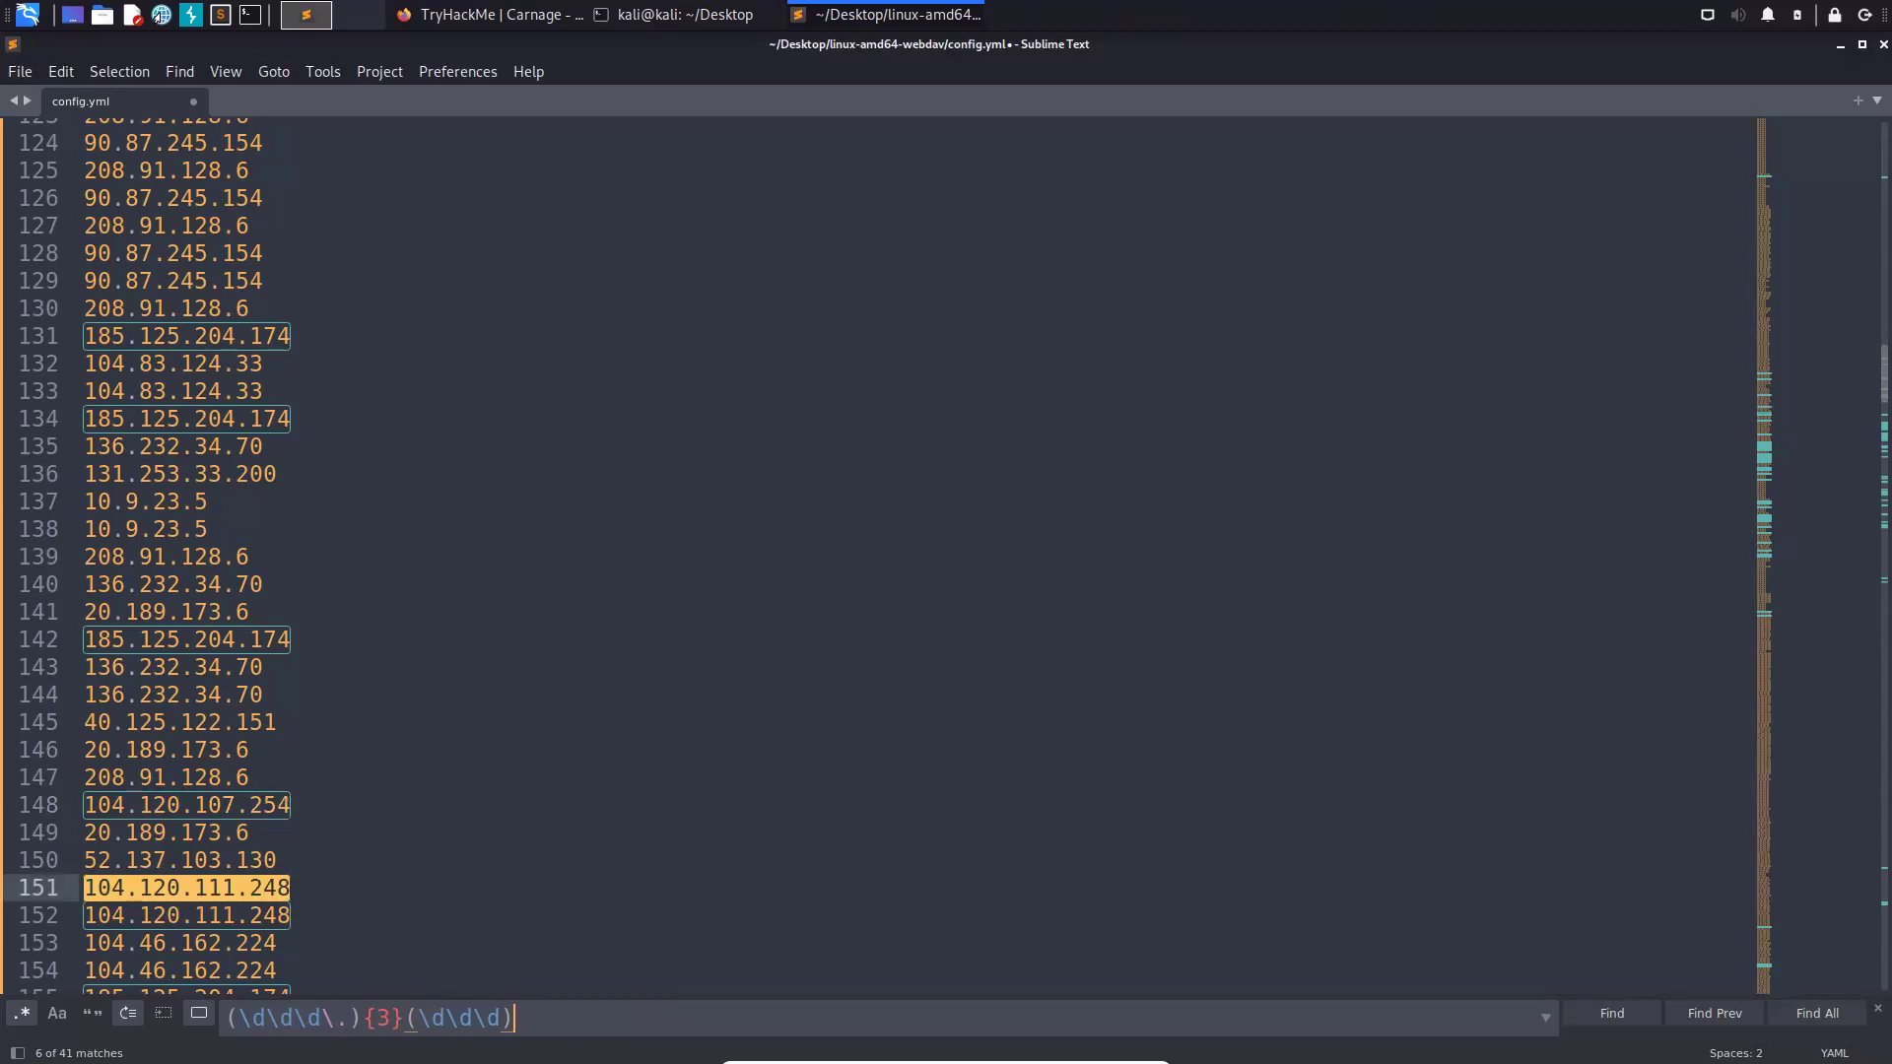
key(Return)
key(Return)
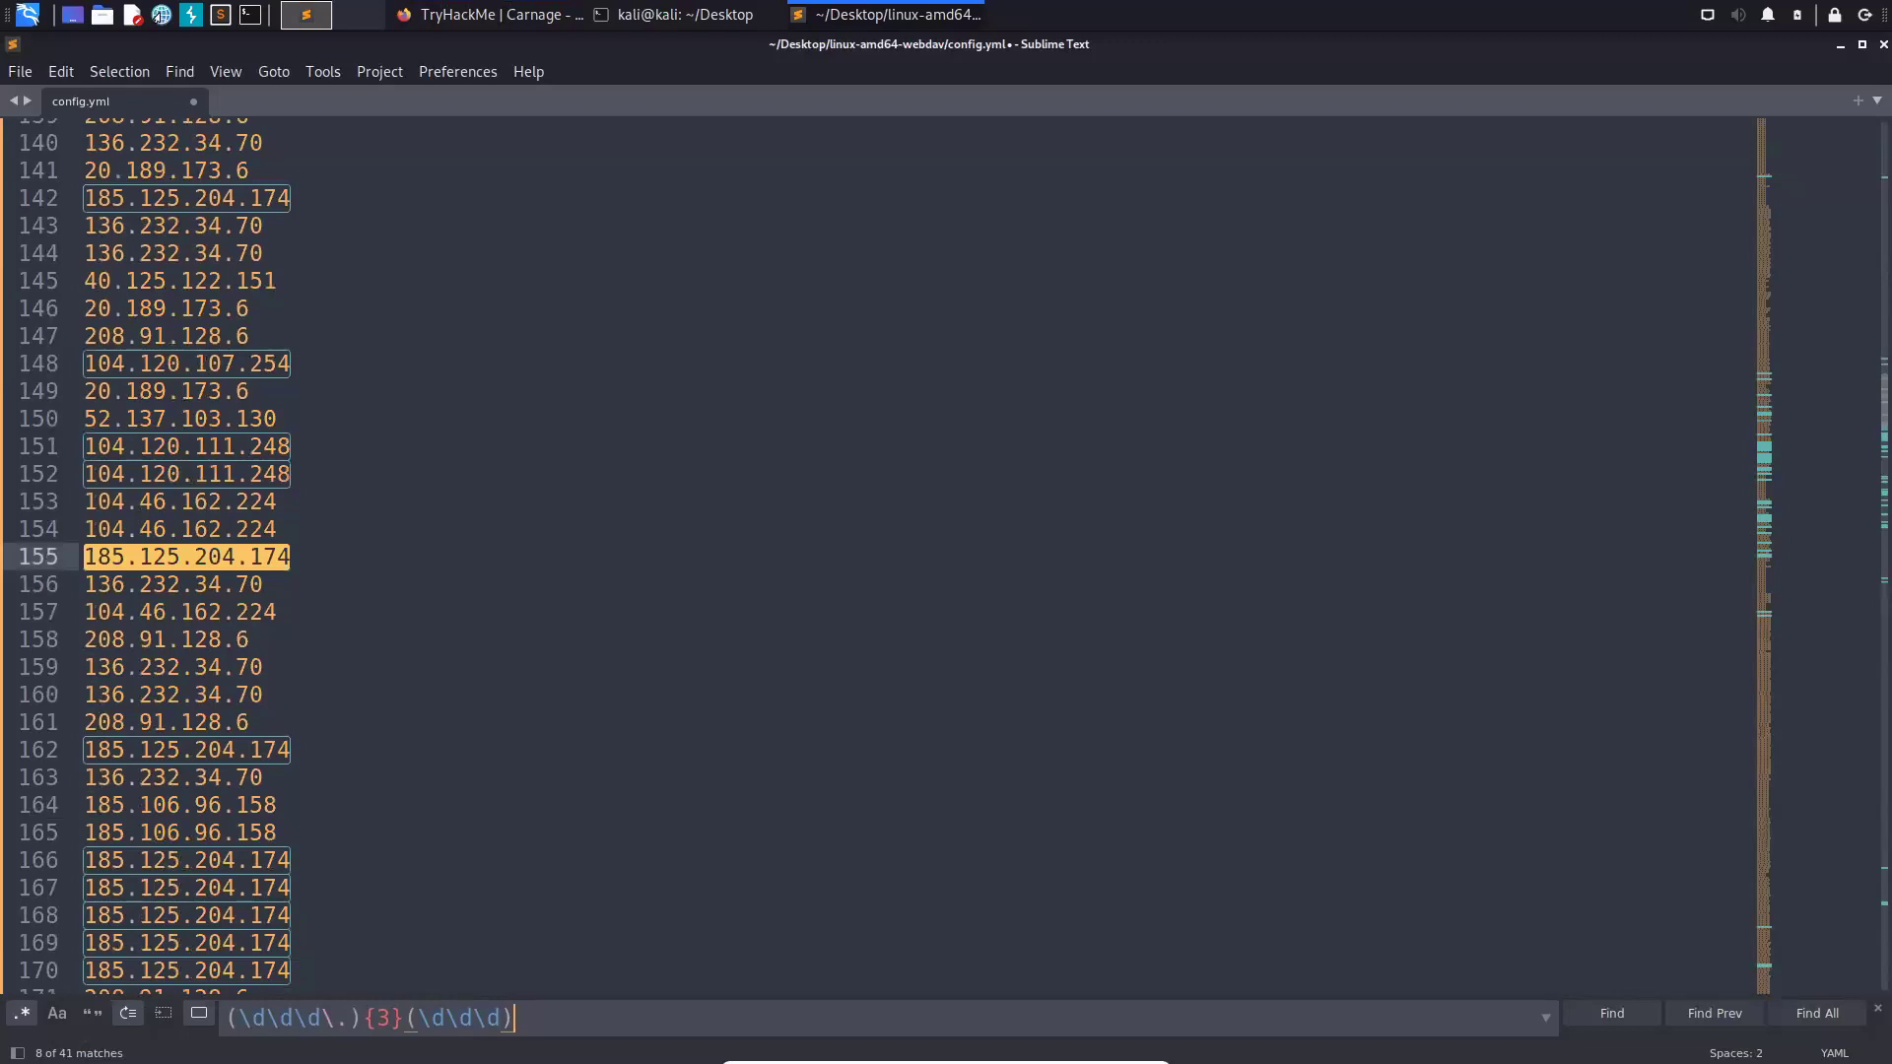
key(Return)
key(Return)
key(Return)
key(Return)
key(Return)
key(Return)
key(Return)
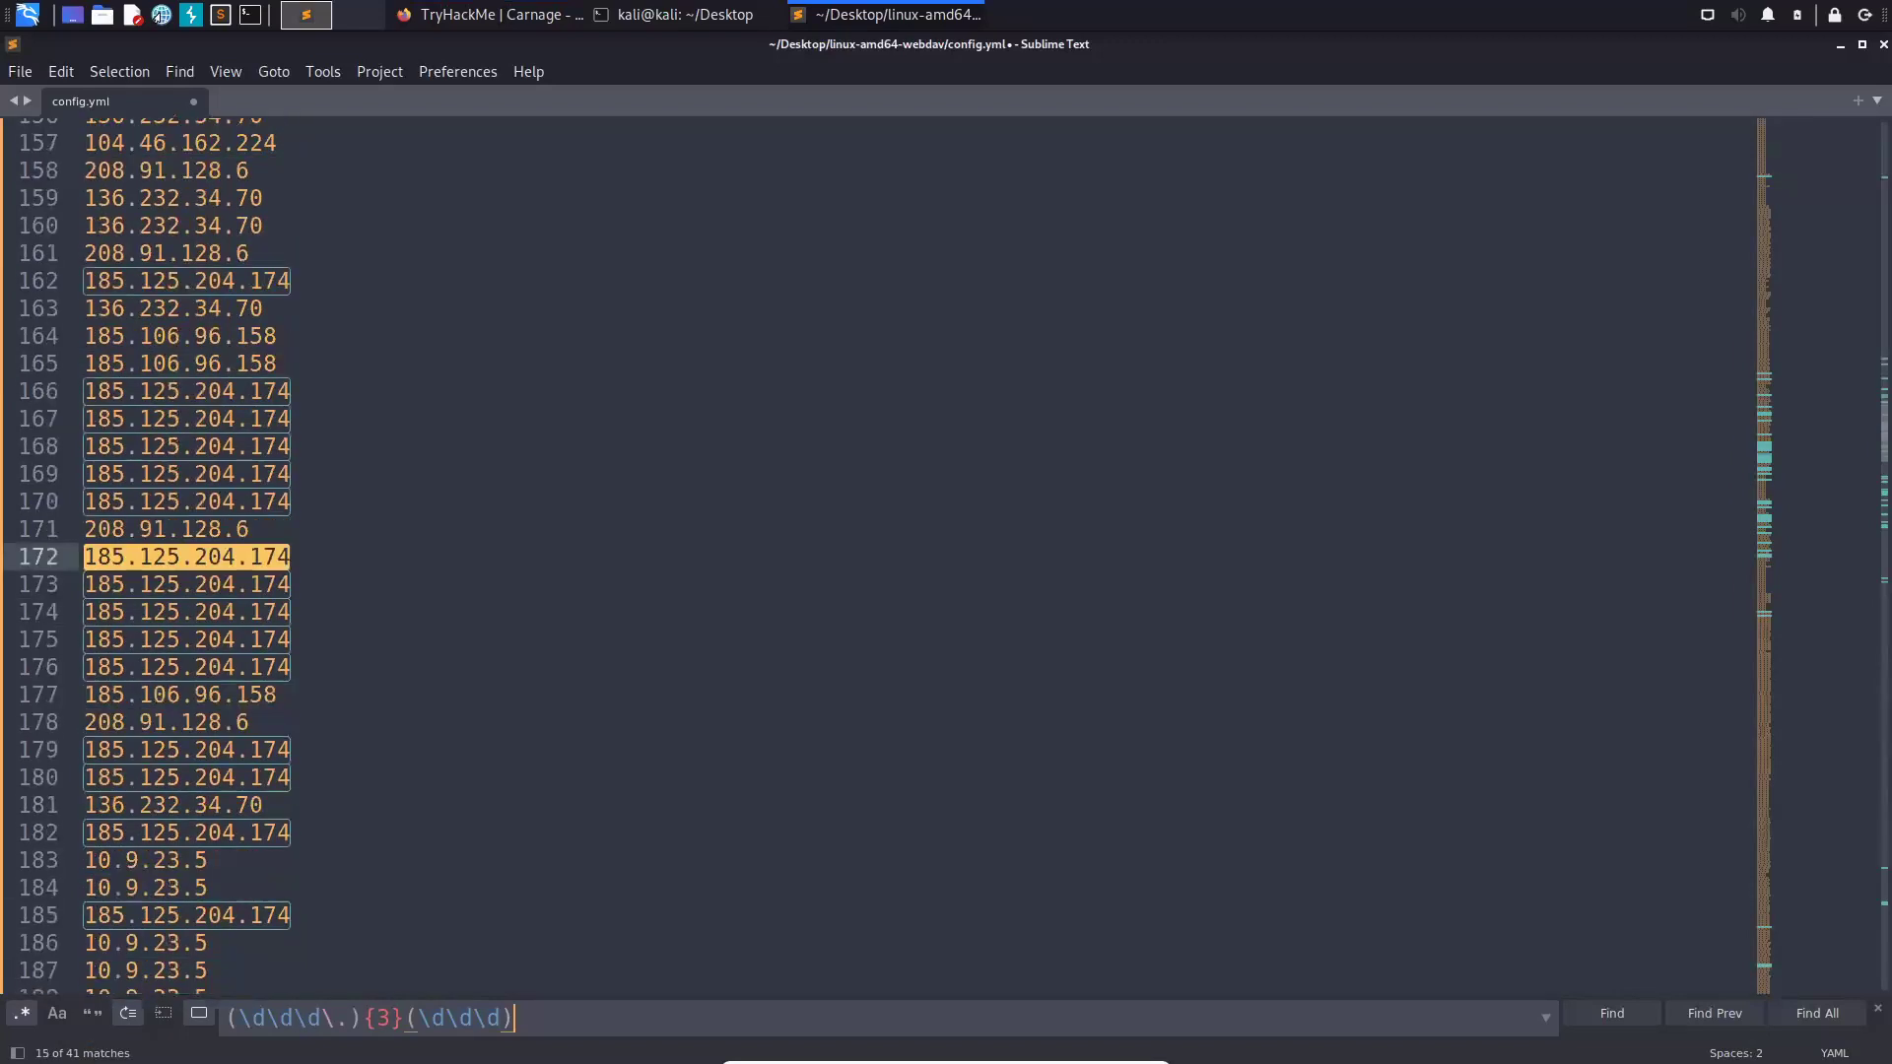
key(Return)
key(Return)
key(Return)
key(Return)
key(Return)
key(Return)
key(Return)
key(Return)
key(Return)
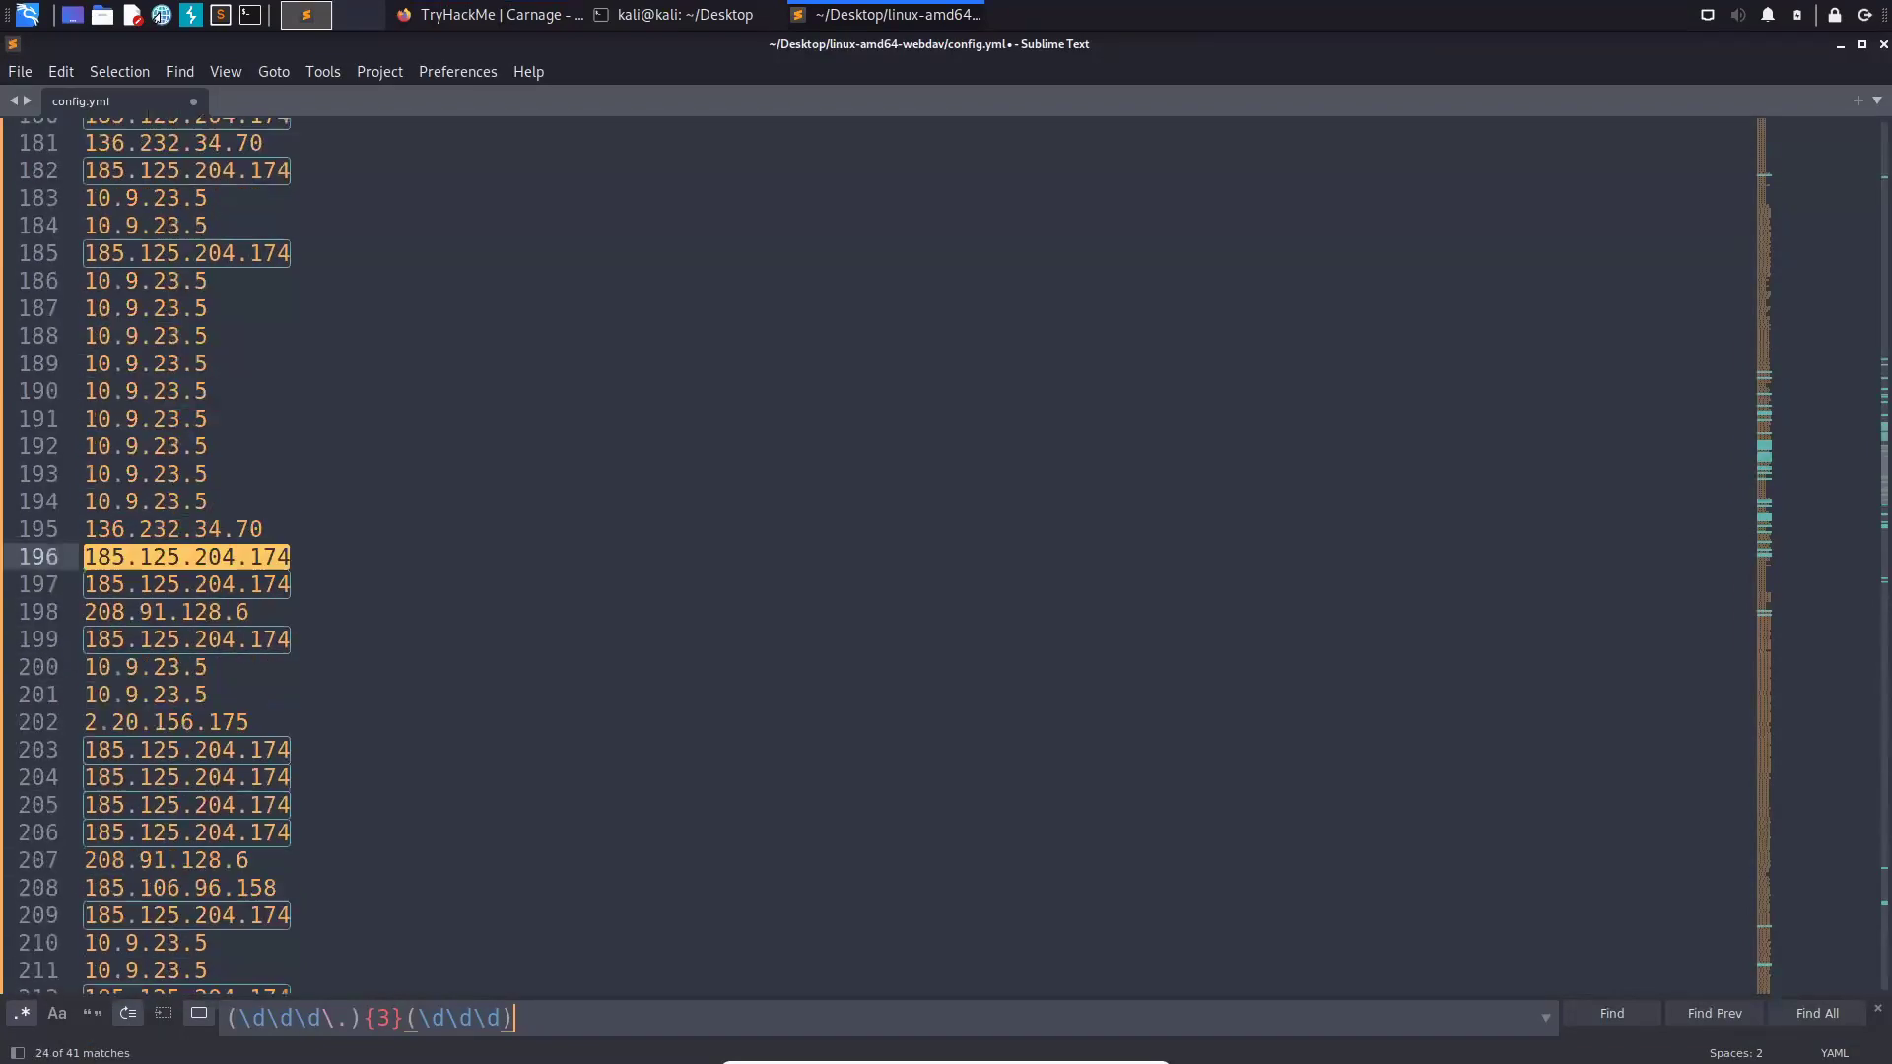
key(Return)
key(Return)
key(Return)
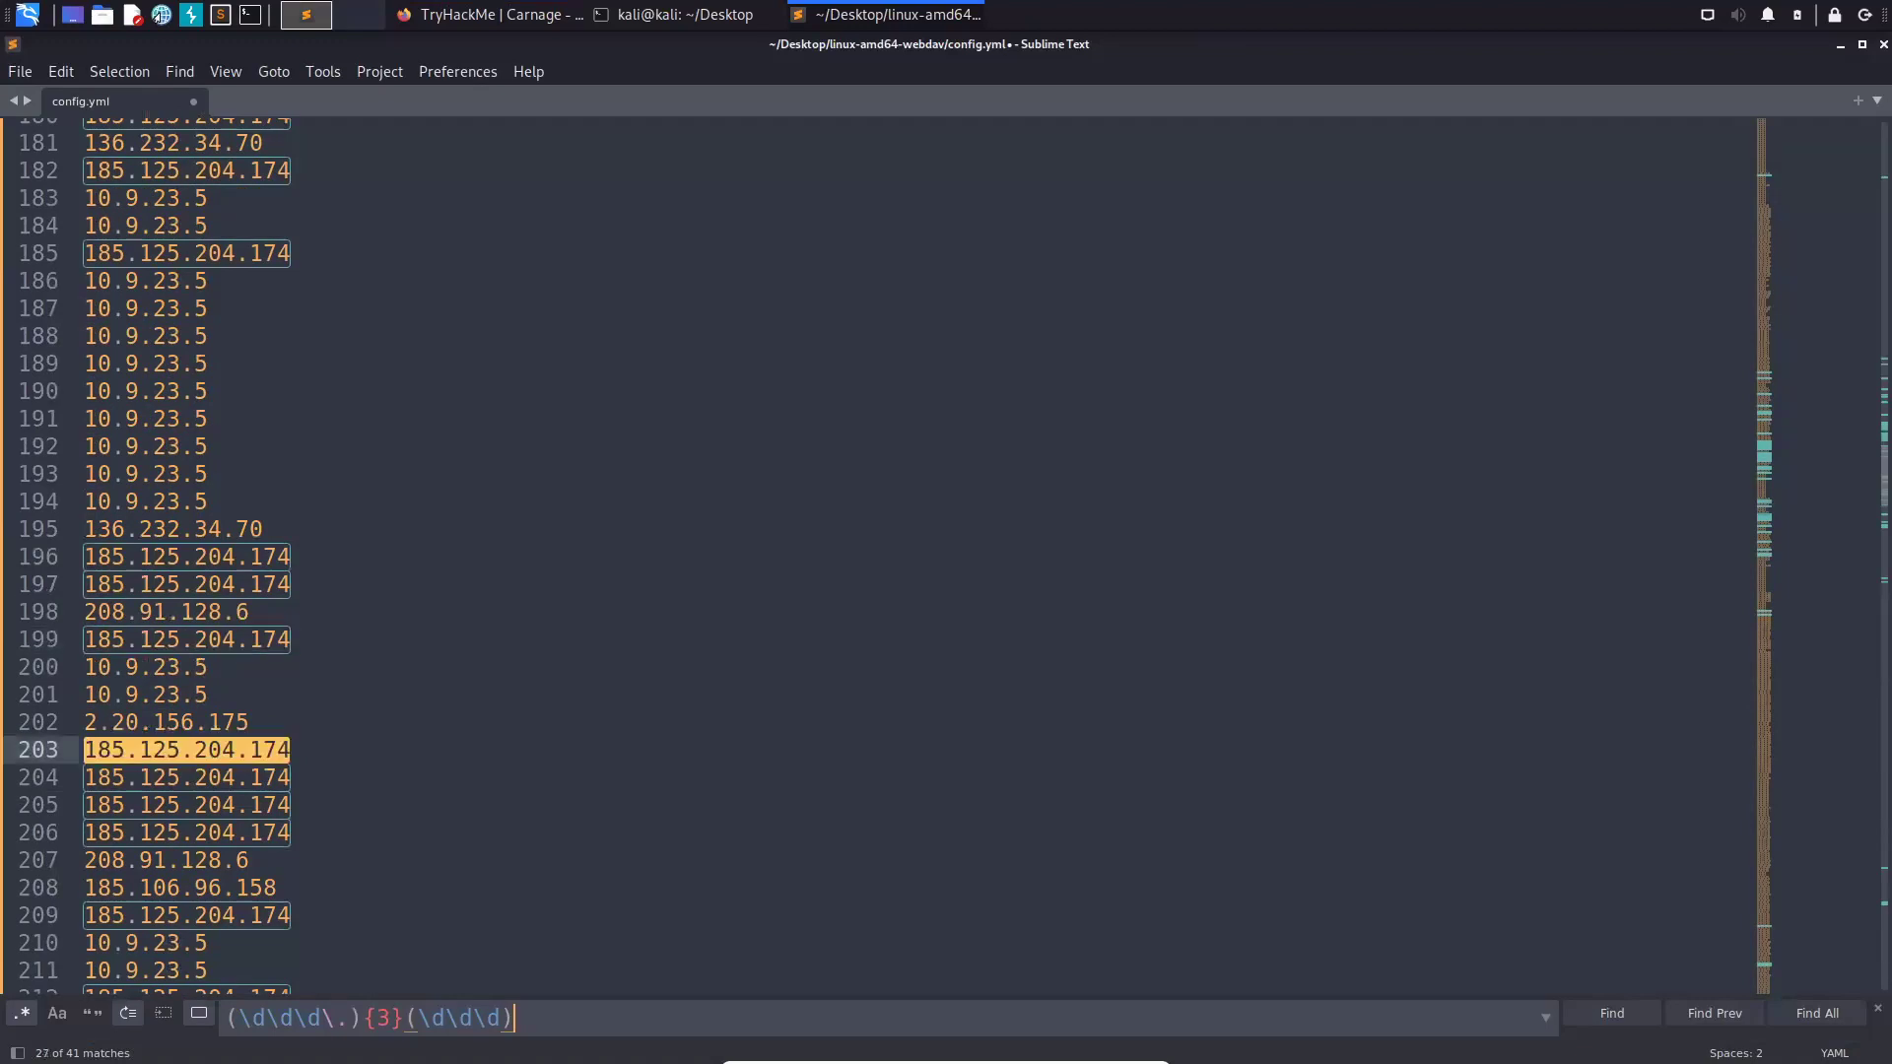
key(Return)
key(Return)
key(Return)
key(Return)
key(Return)
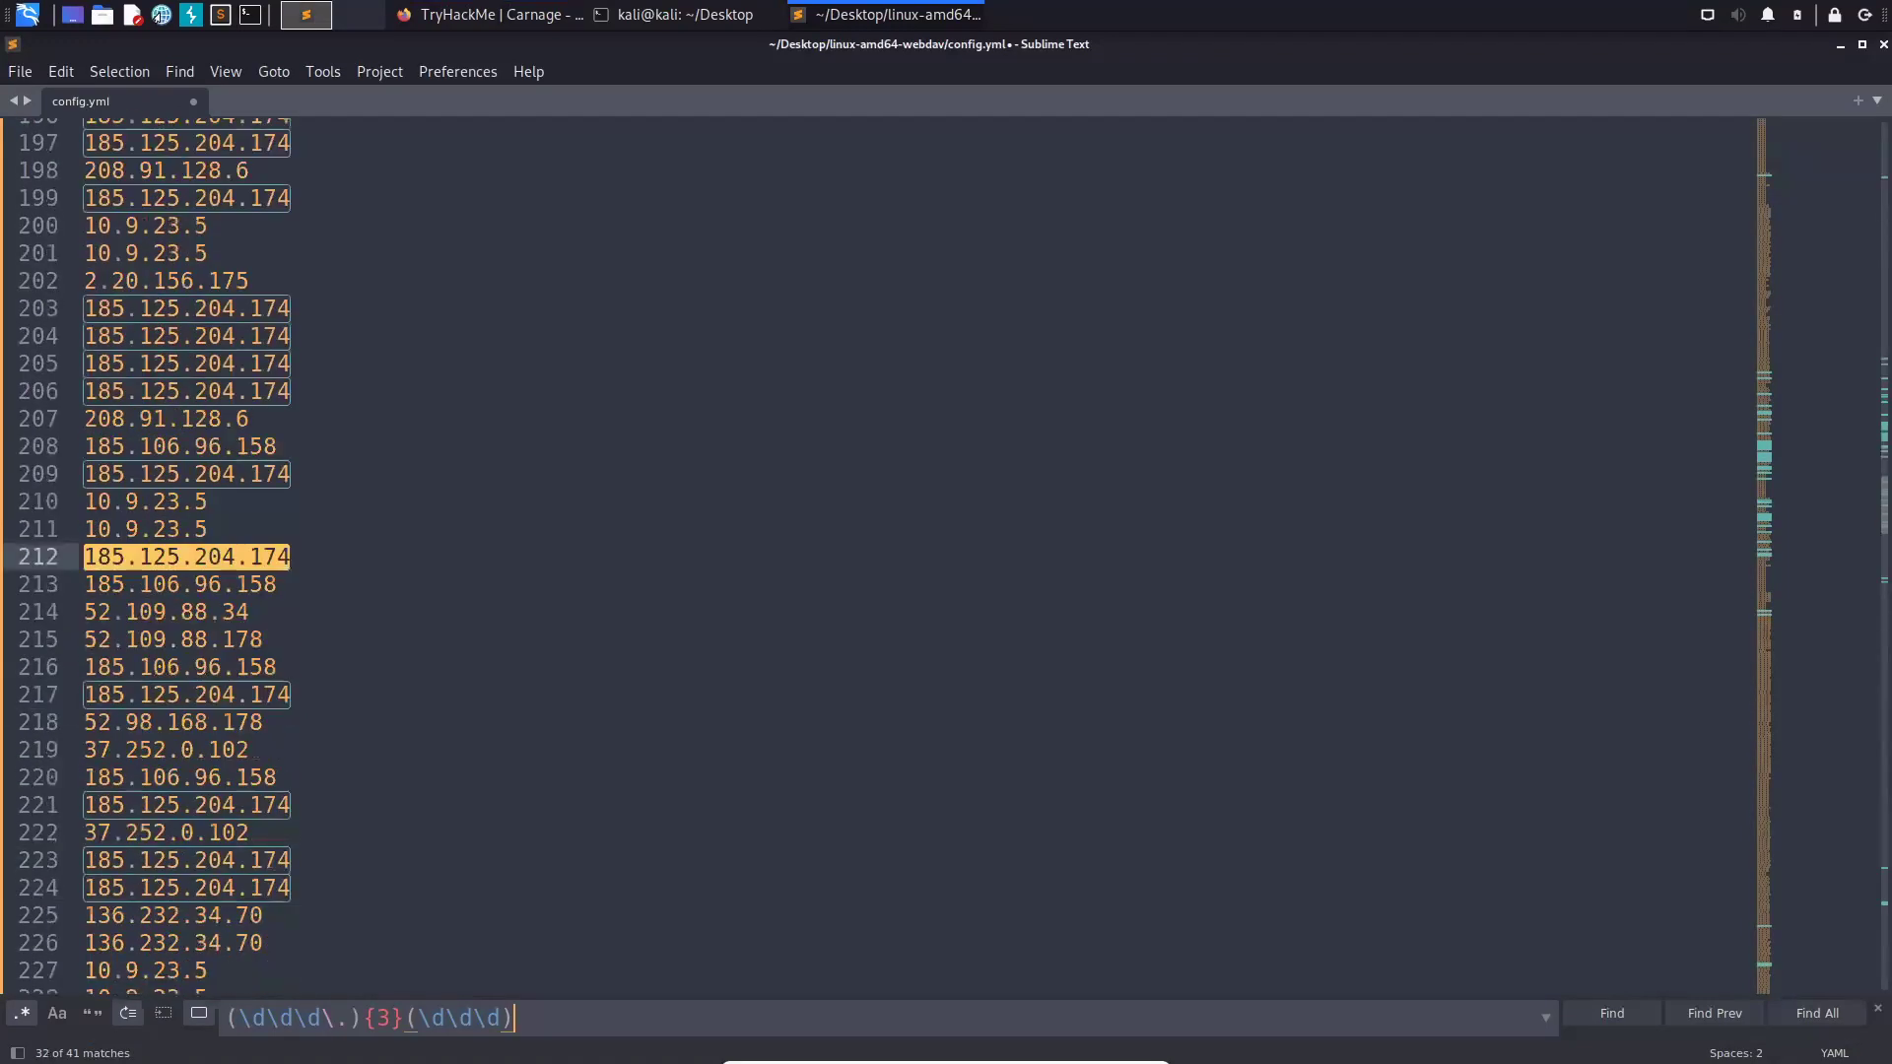
key(Return)
key(Return)
key(Return)
key(Return)
key(Return)
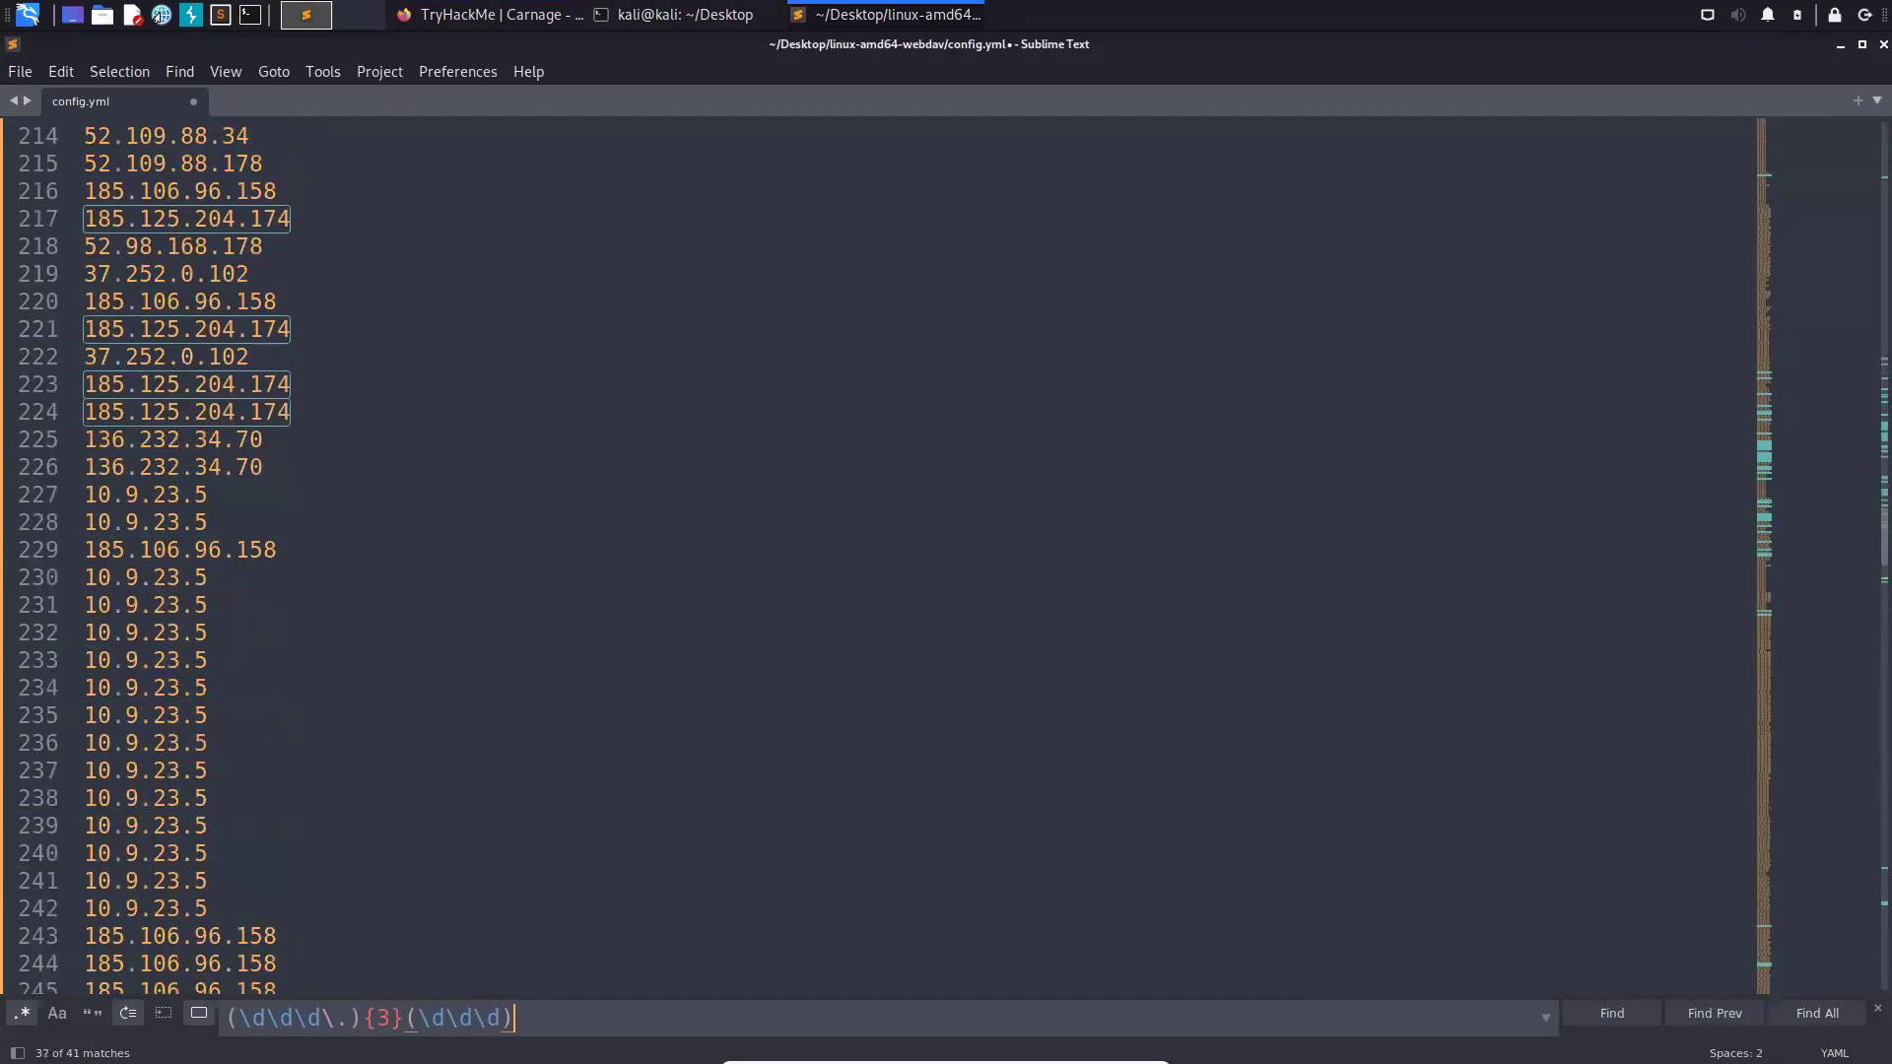
key(Return)
key(Return)
key(Return)
key(Return)
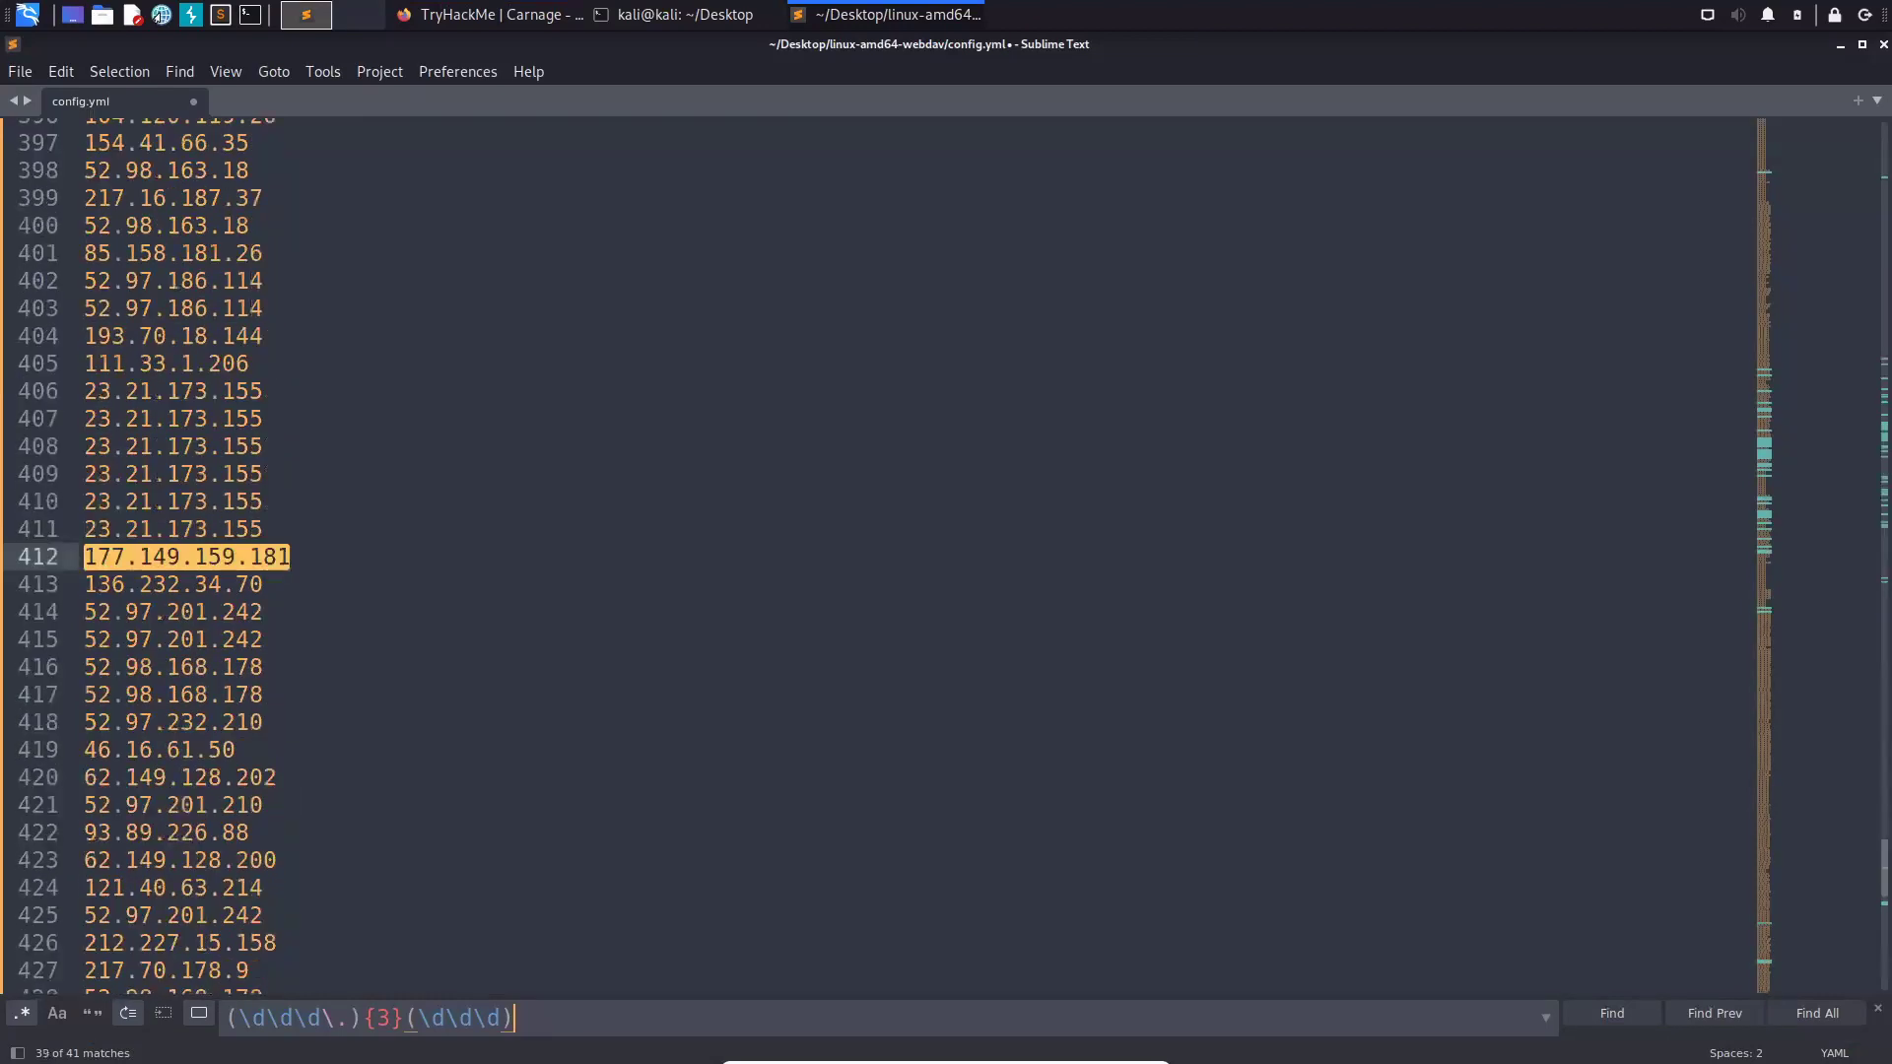
key(Return)
key(Return)
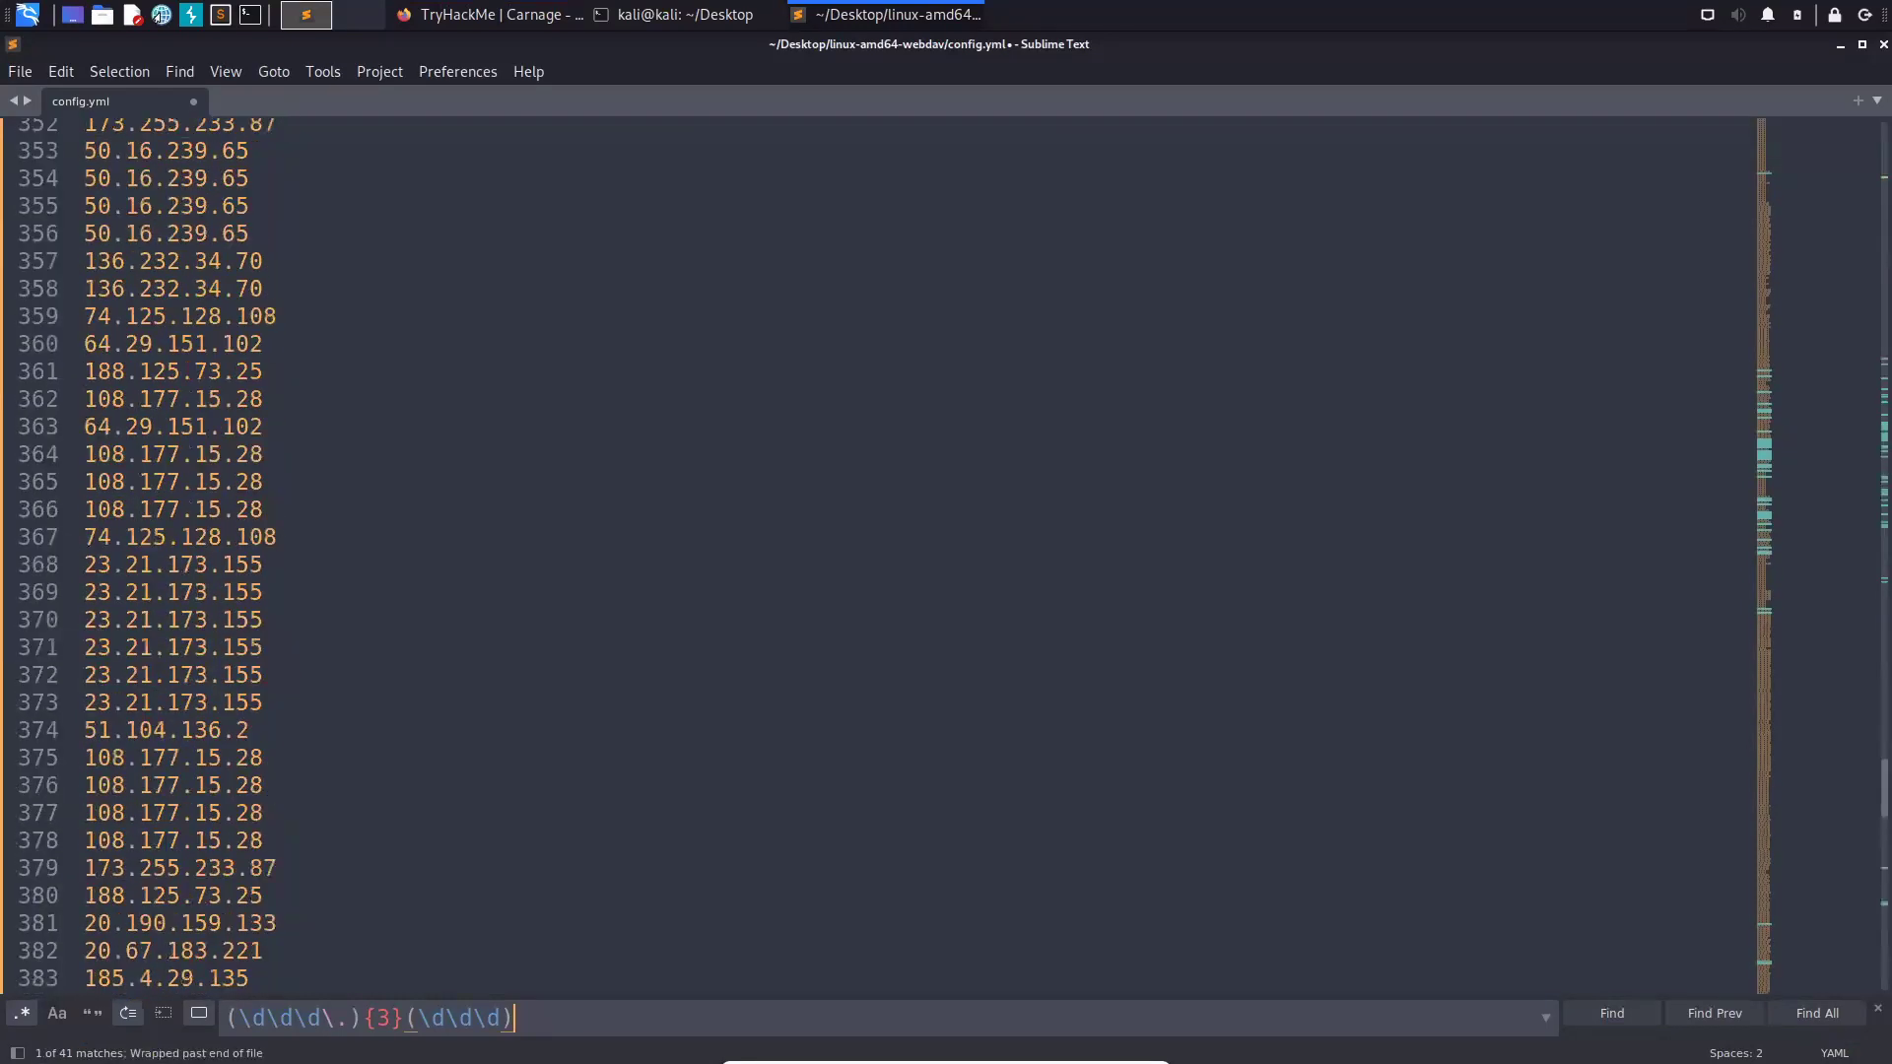
key(Return)
key(Return)
key(Return)
key(Return)
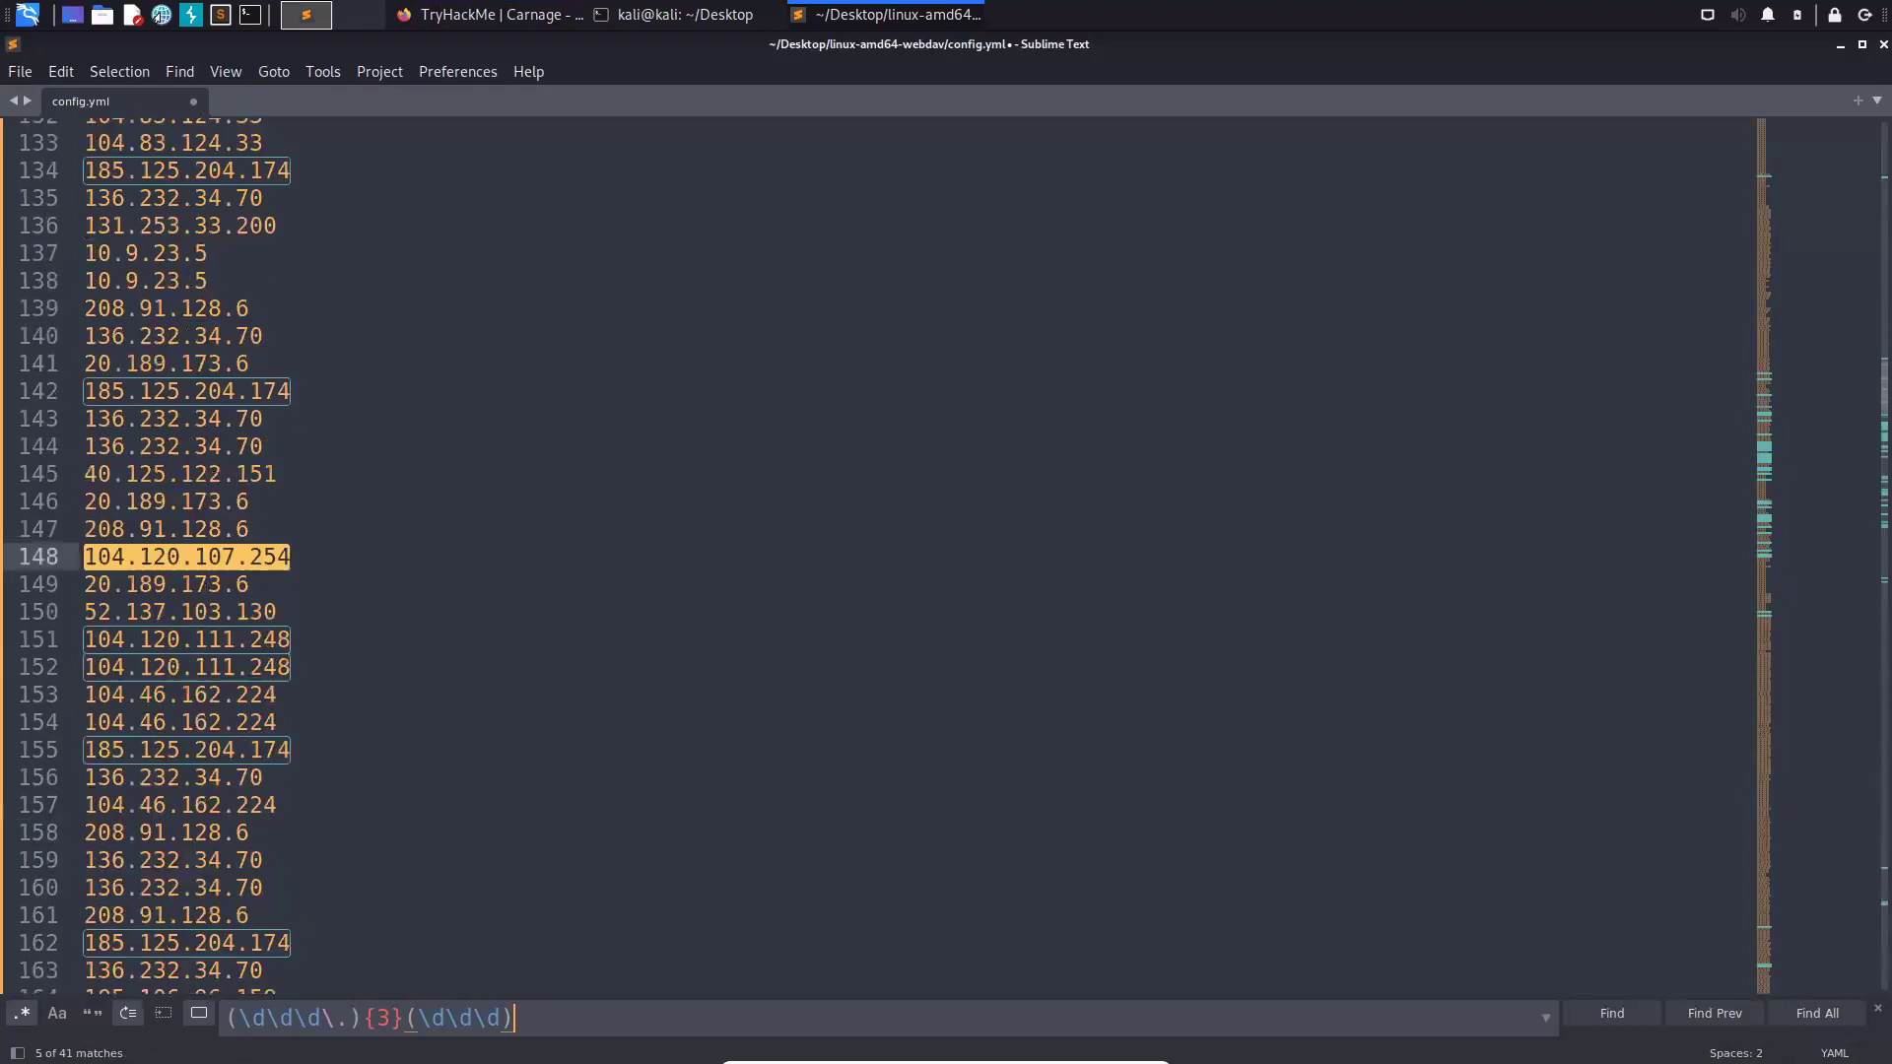
key(Return)
key(Return)
key(Return)
key(Return)
key(Return)
key(Return)
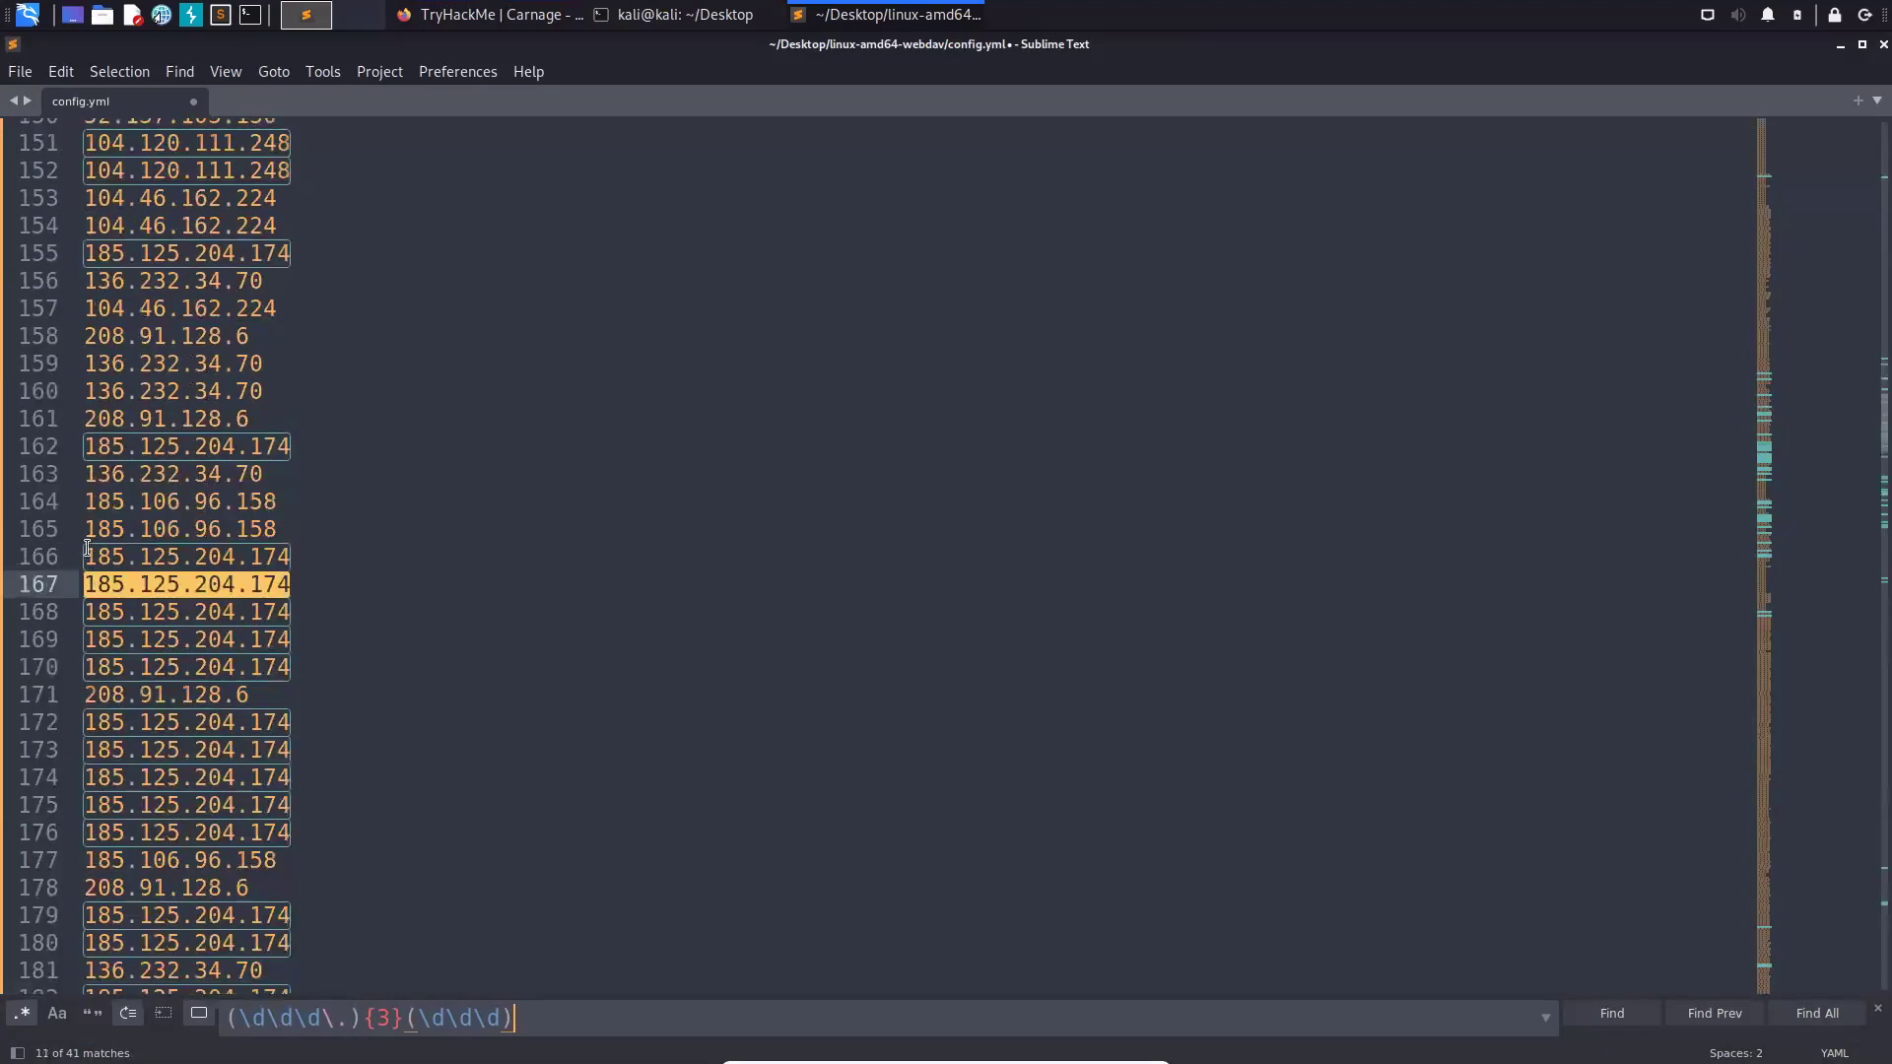
- Copy 185.125.204.174 from line 166 into a new untitled note
click(290, 559)
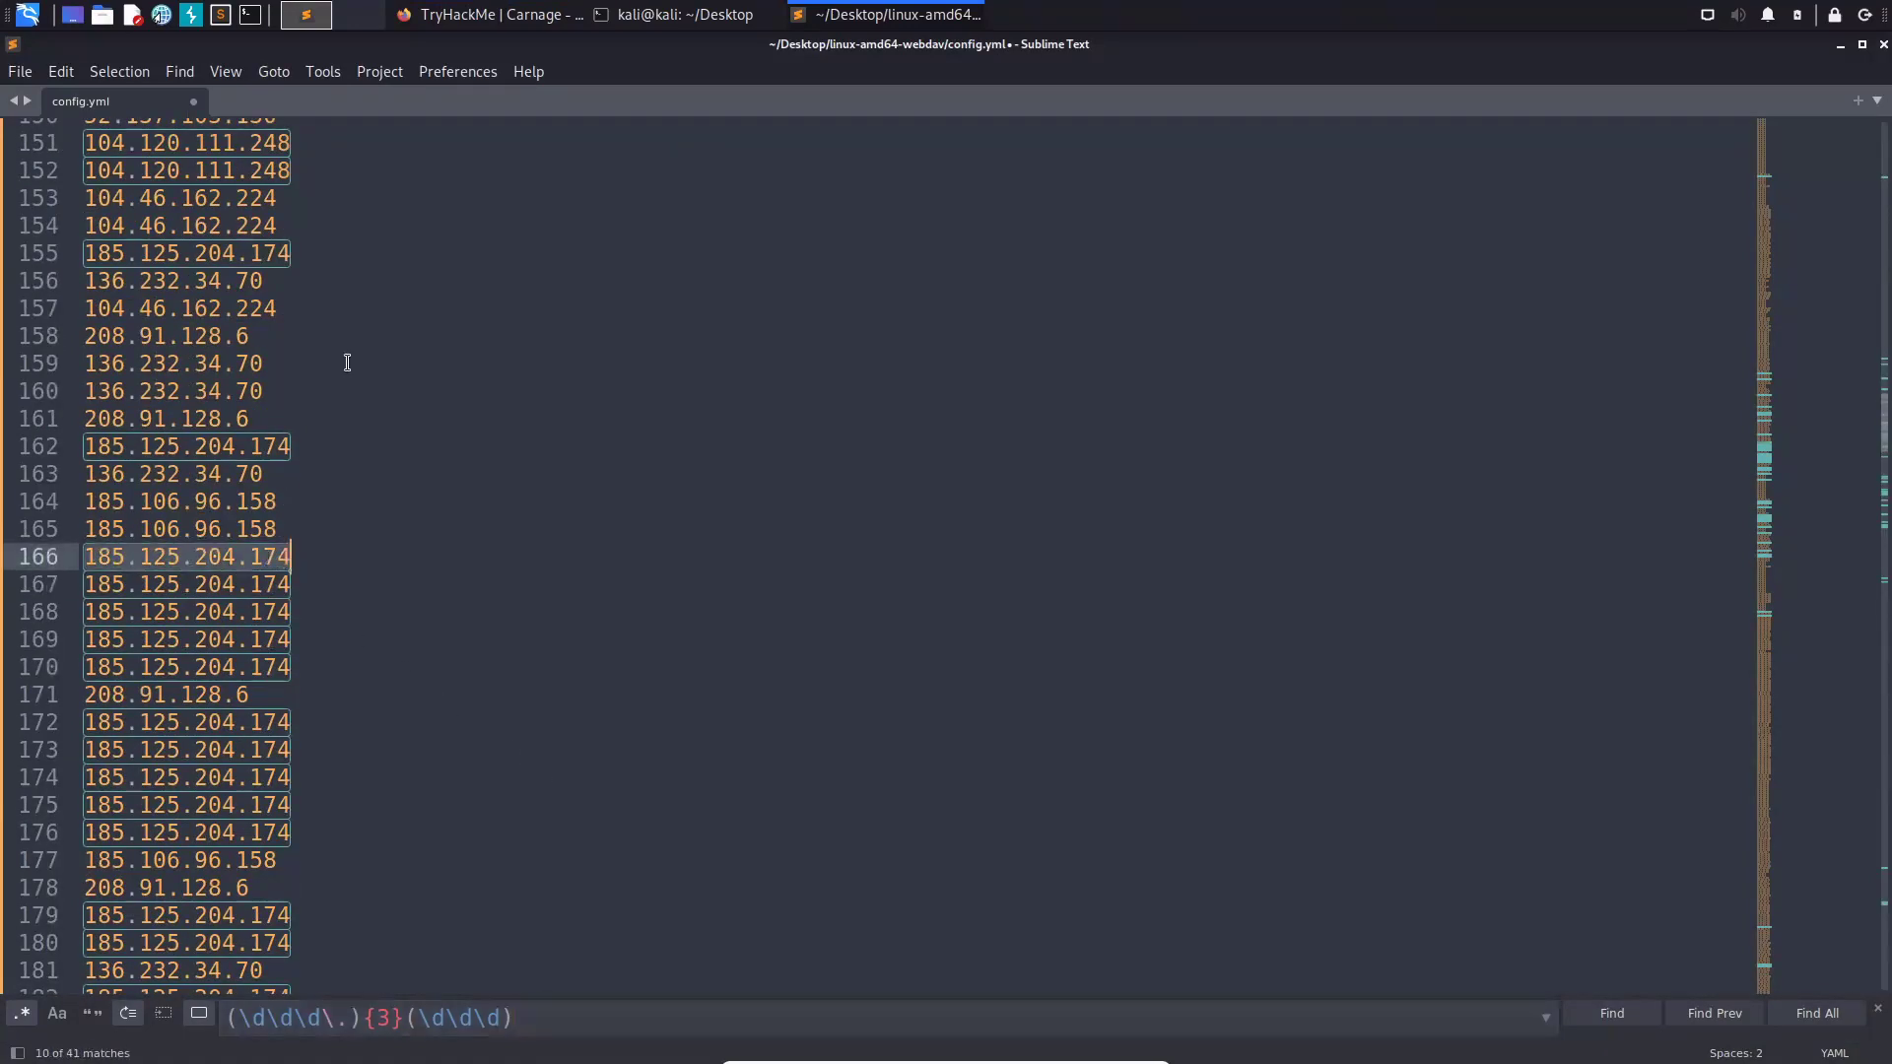
key(shift+Home)
key(ctrl+c)
key(ctrl+n)
key(ctrl+v)
click(125, 104)
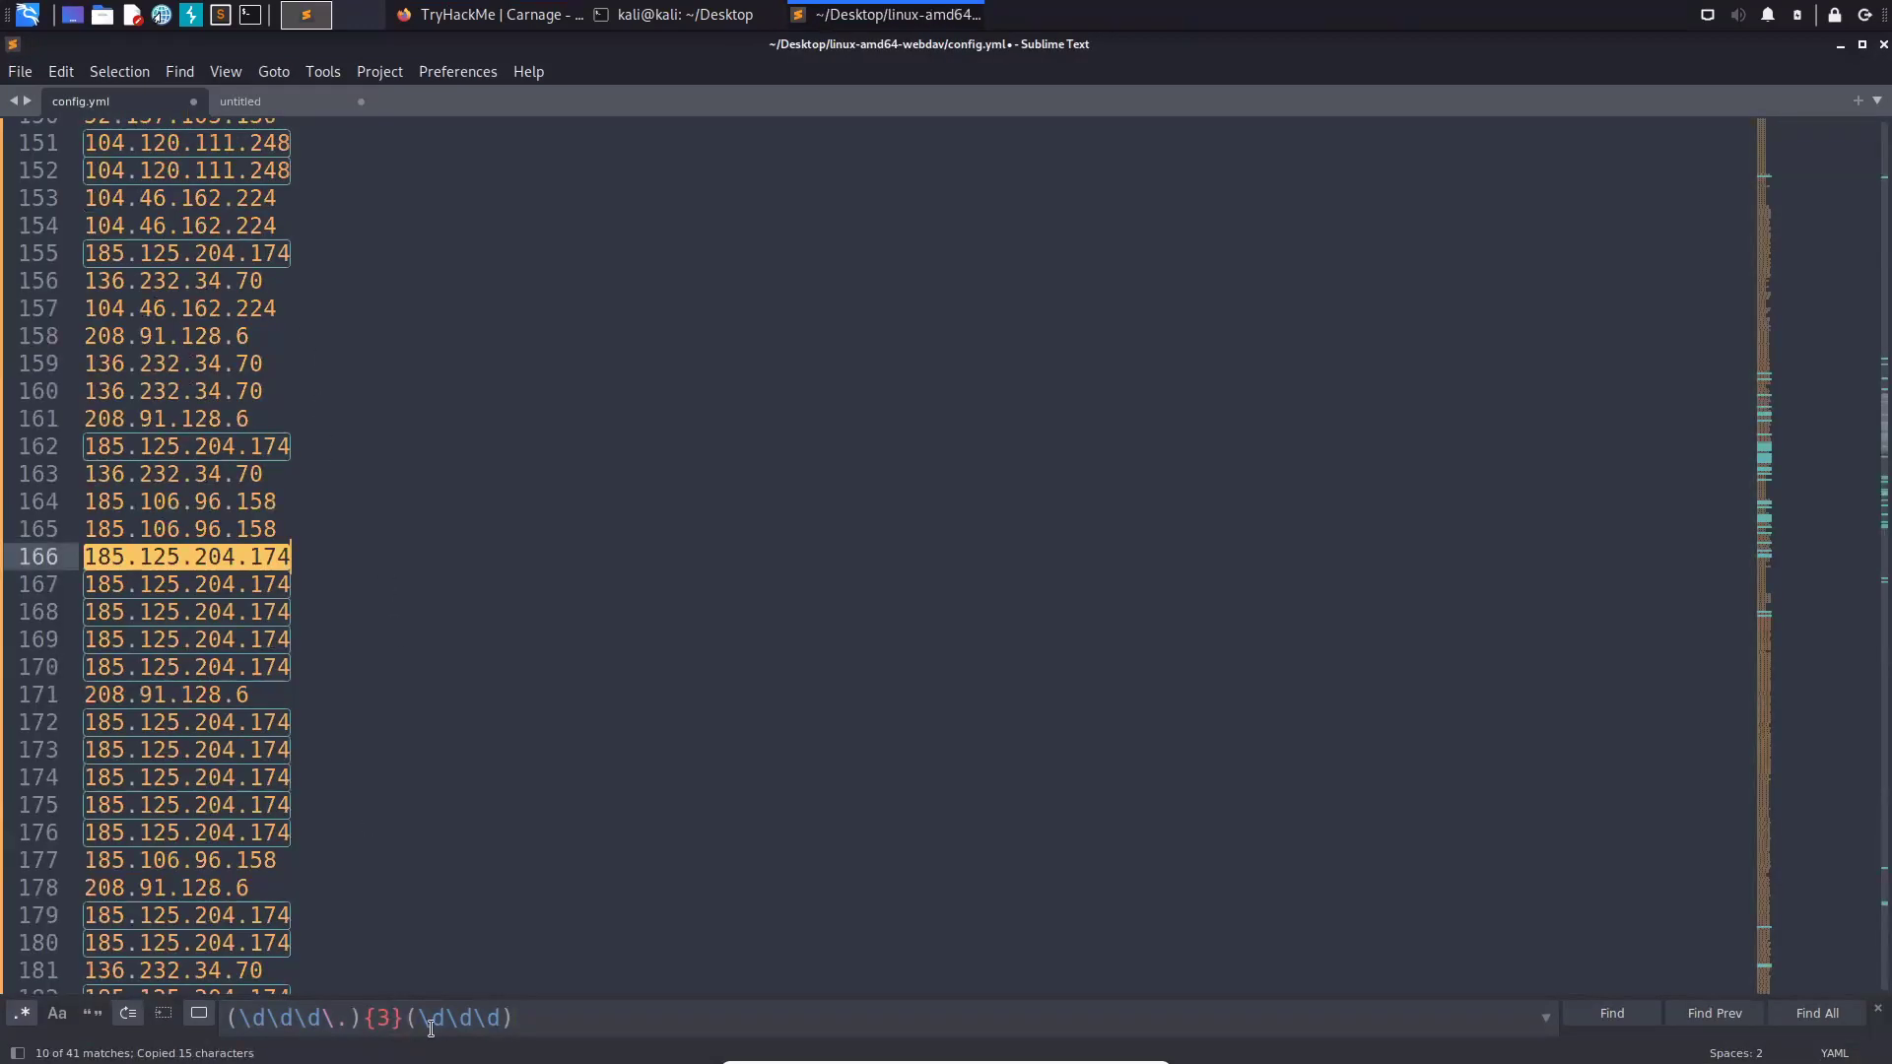
- Change the regex to (\d\d\d\.){2}(\d\d\.)(\d\d\d)
click(488, 1014)
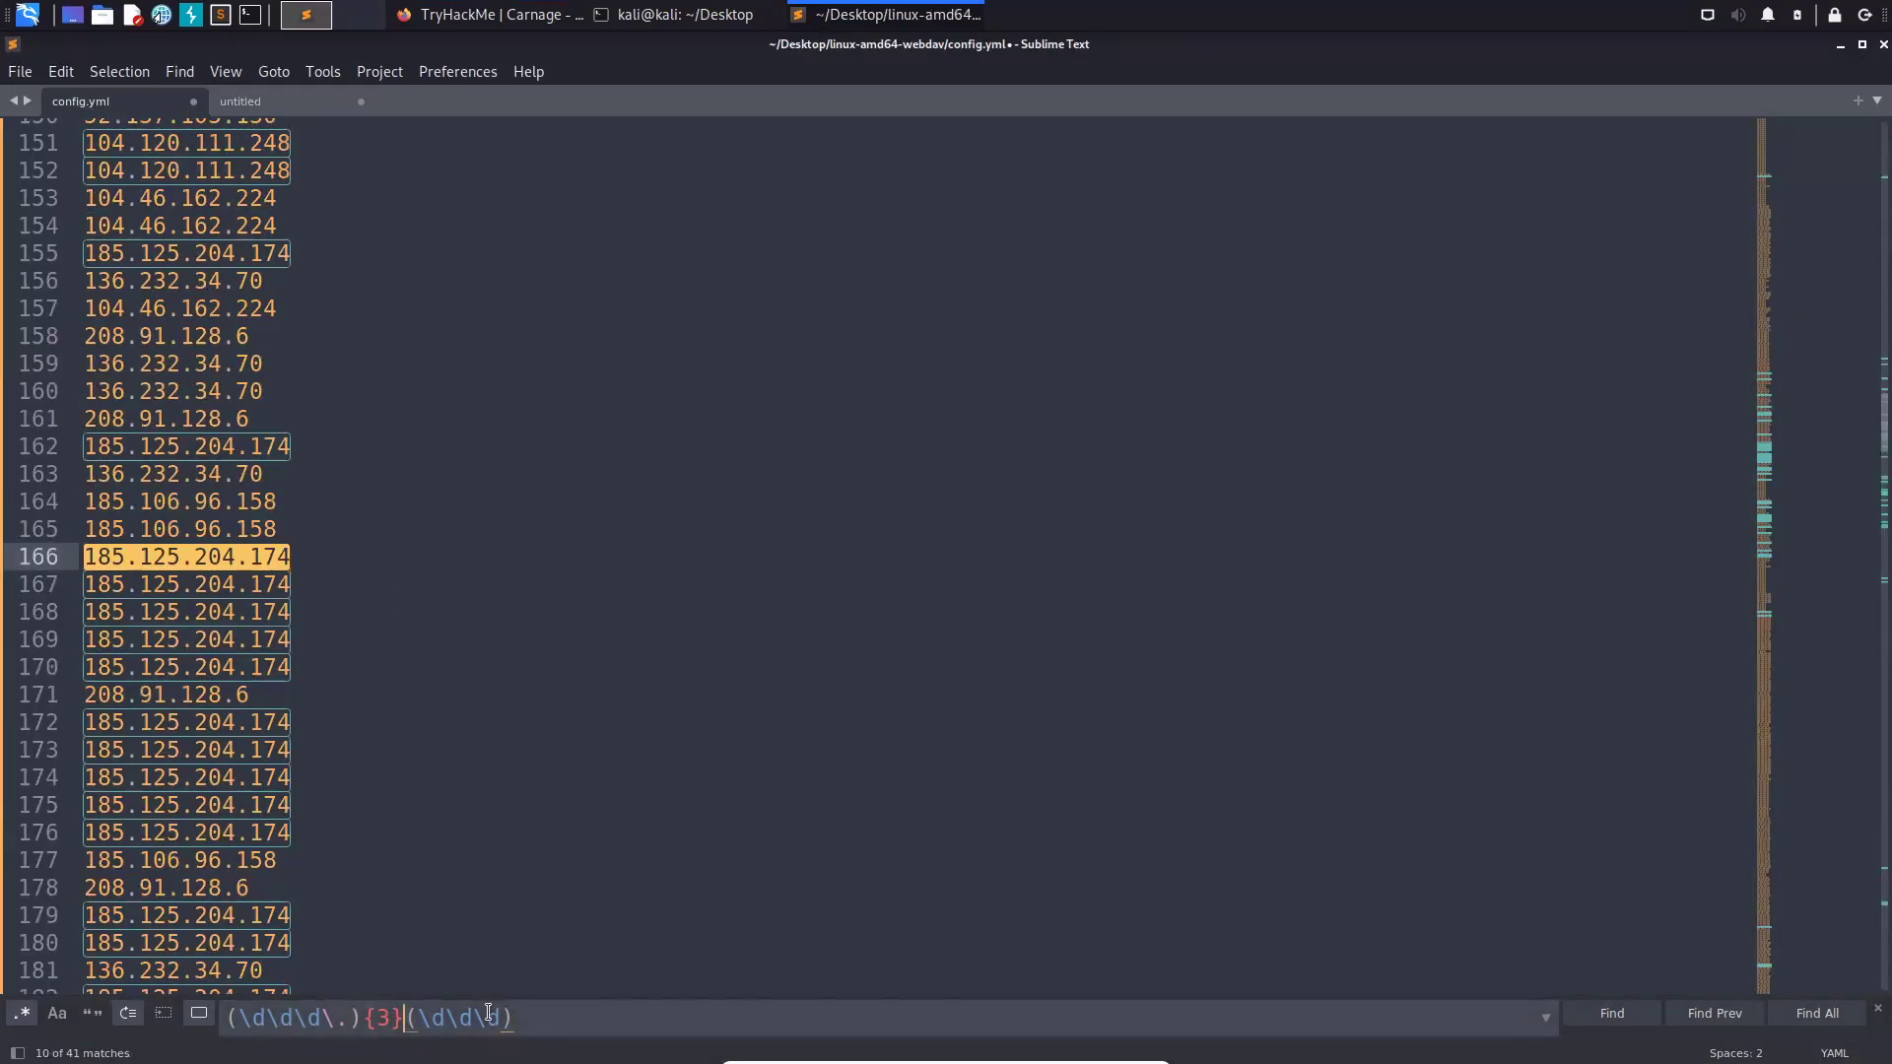
key(Left)
key(Left)
key(Left)
key(Right)
key(BackSpace)
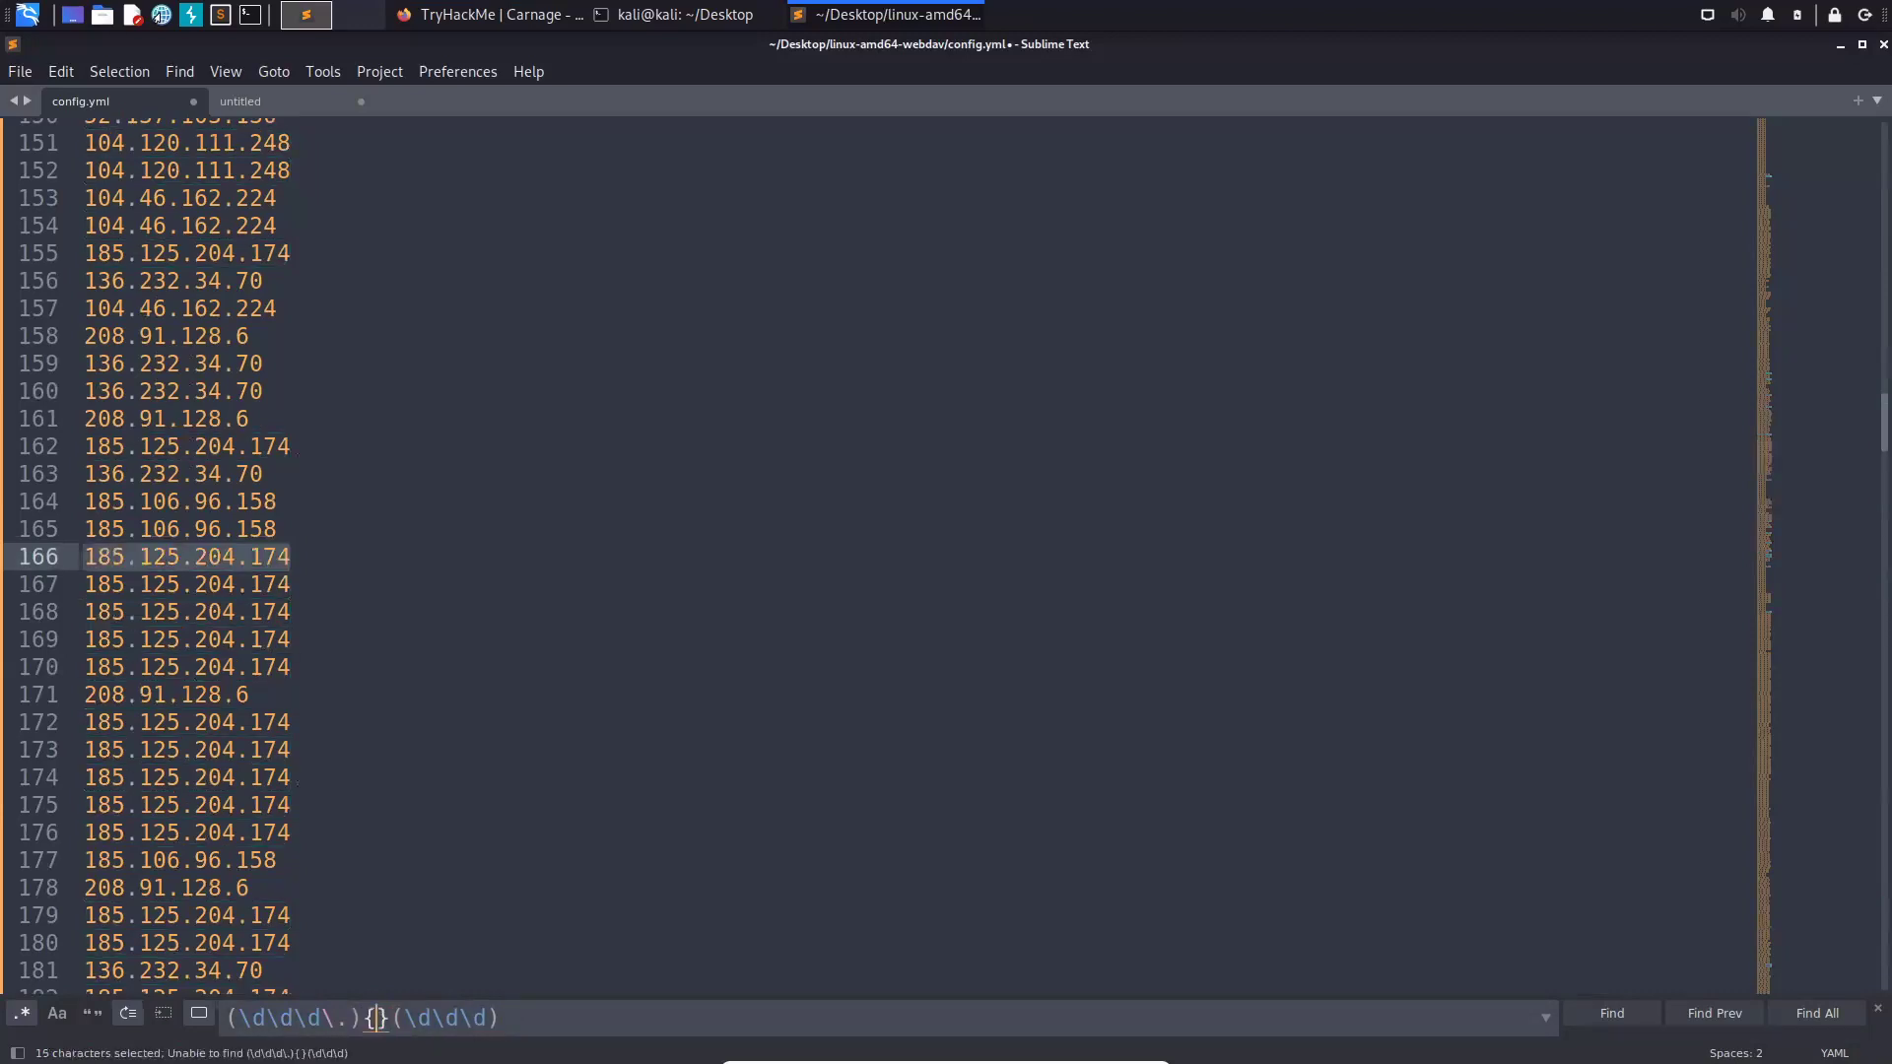
text(2)
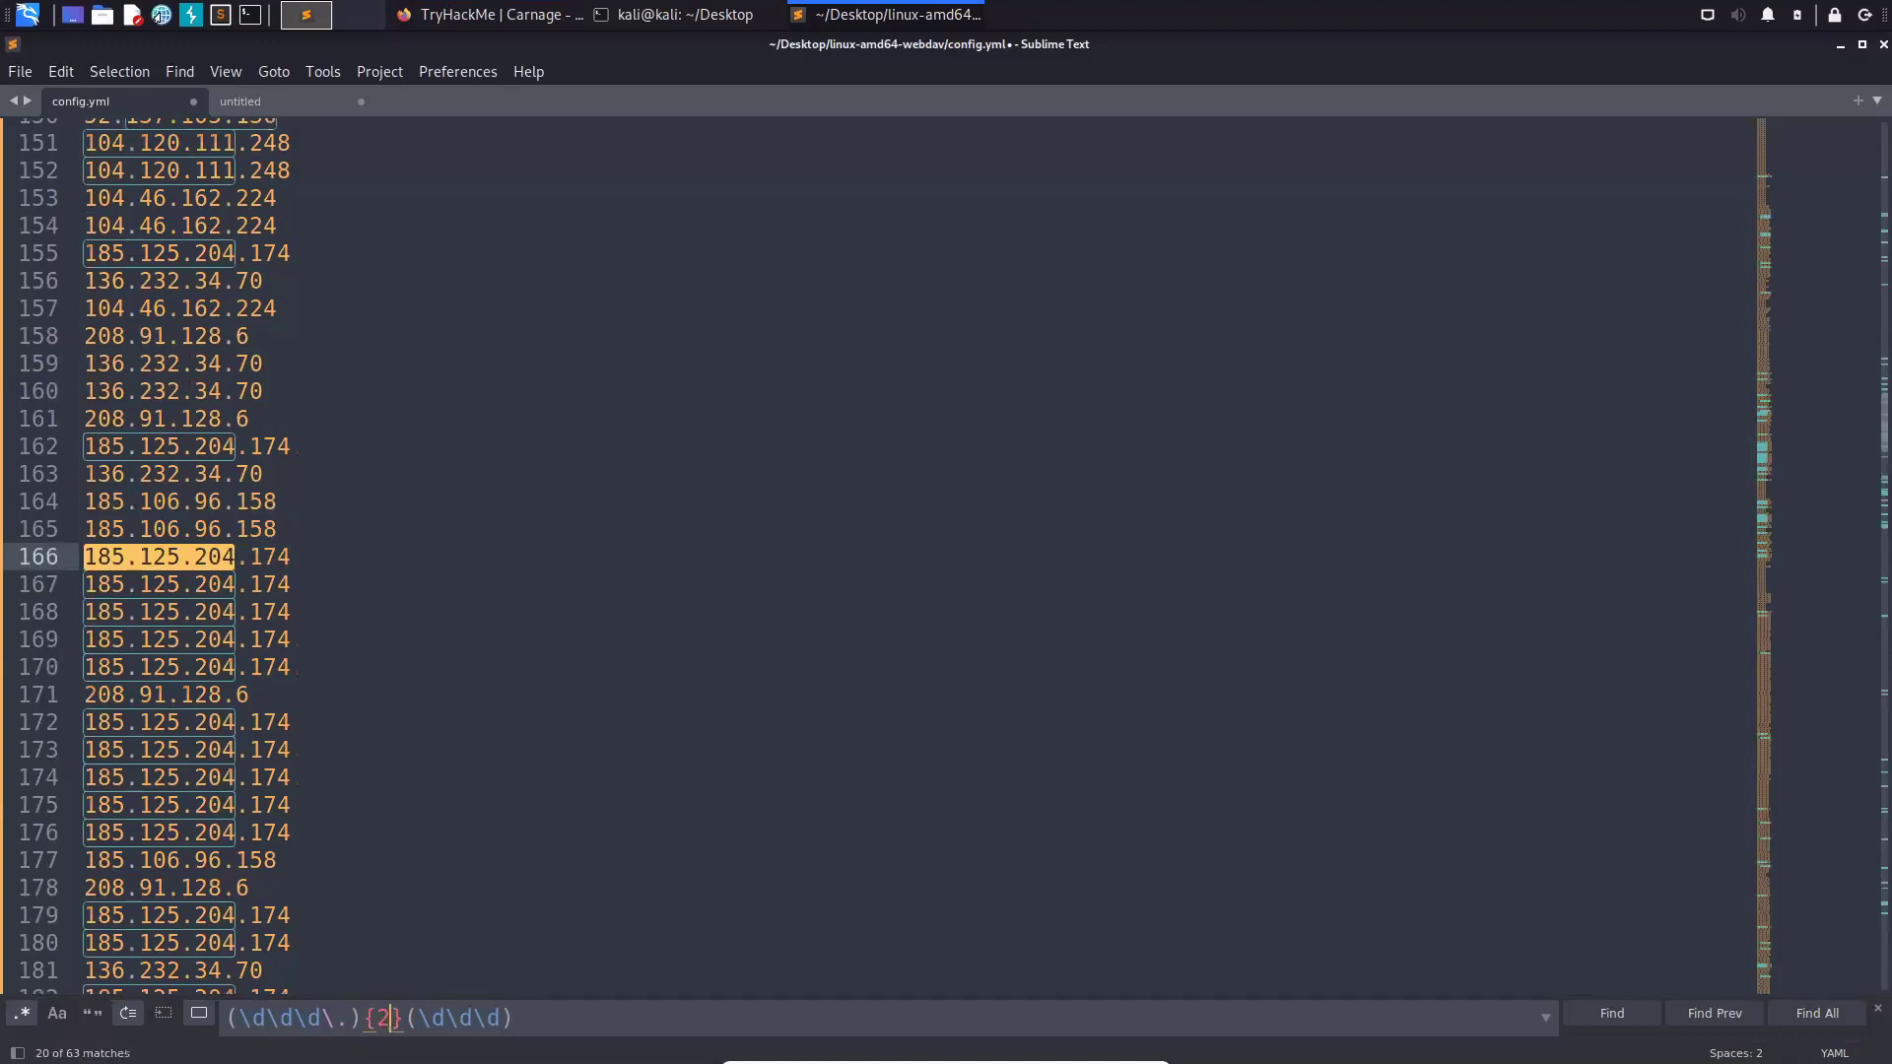
key(Right)
key(Right)
key(Right)
key(Right)
key(Right)
key(Right)
key(Right)
key(Right)
key(Right)
key(Left)
key(BackSpace)
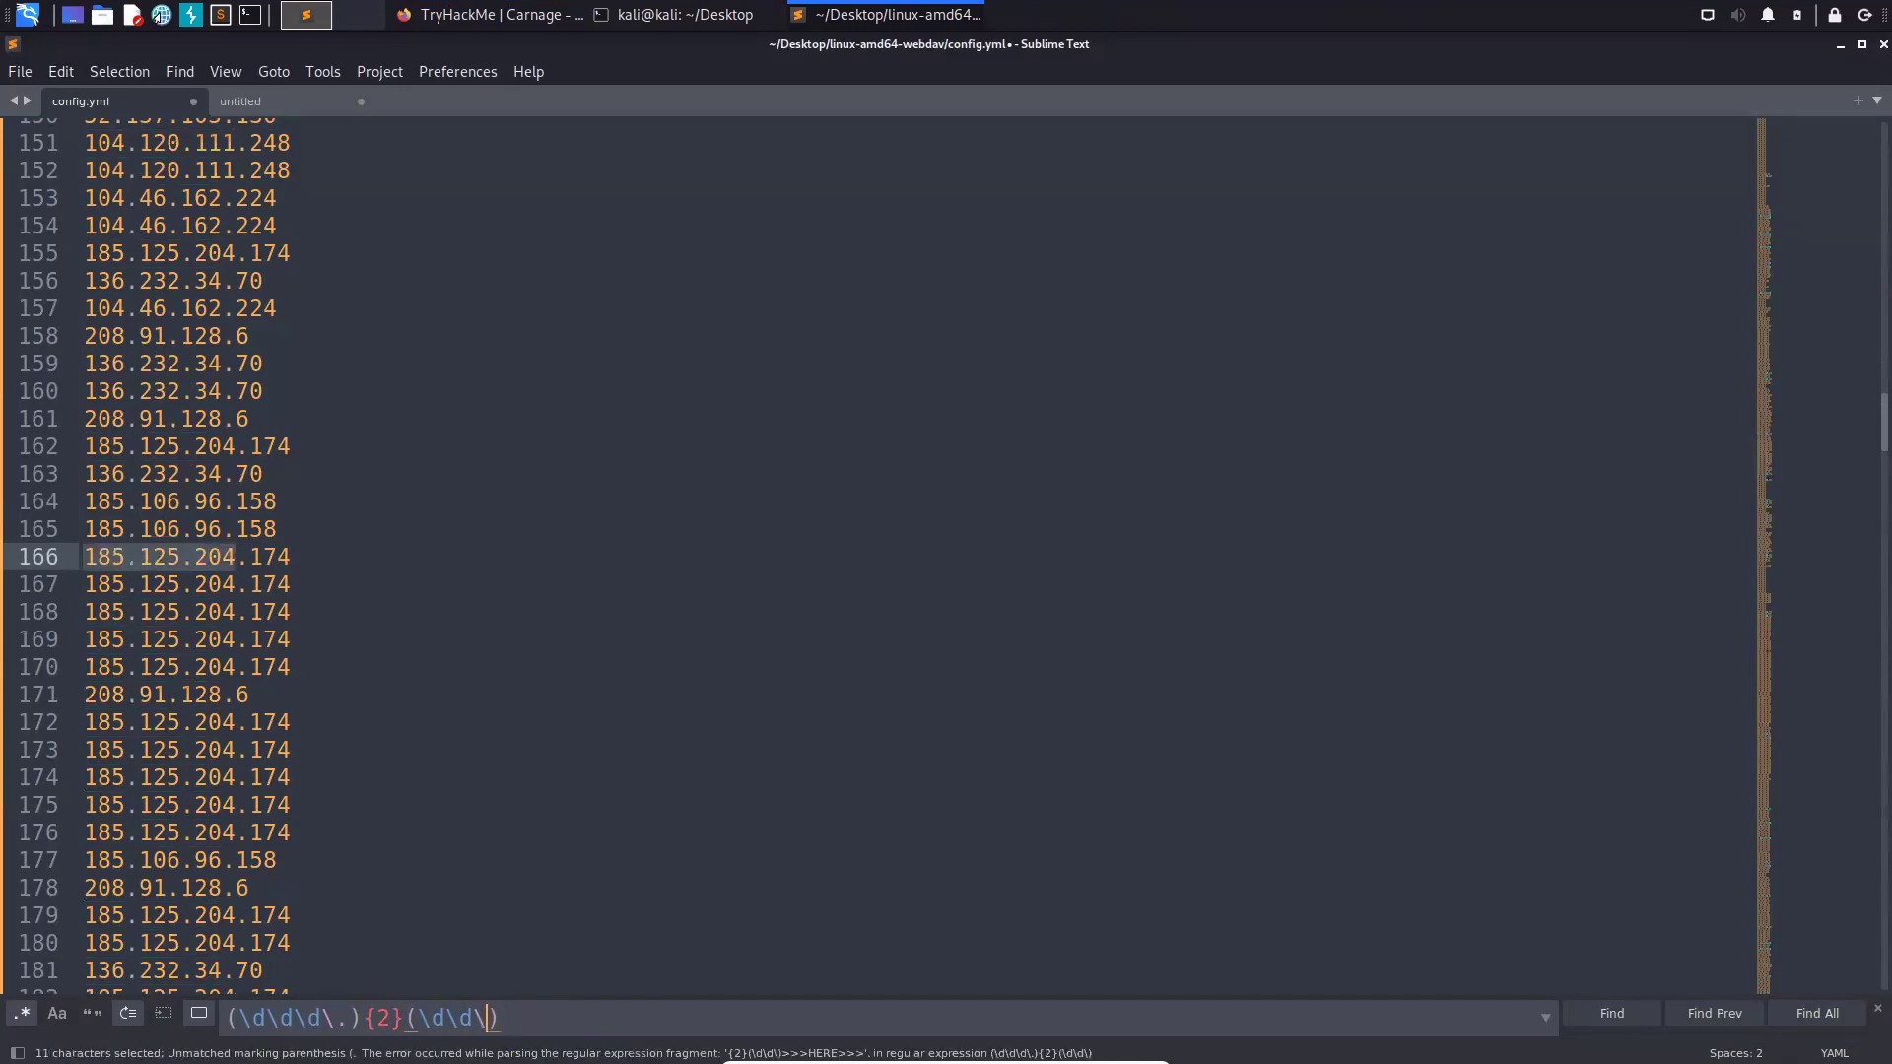
text(.)
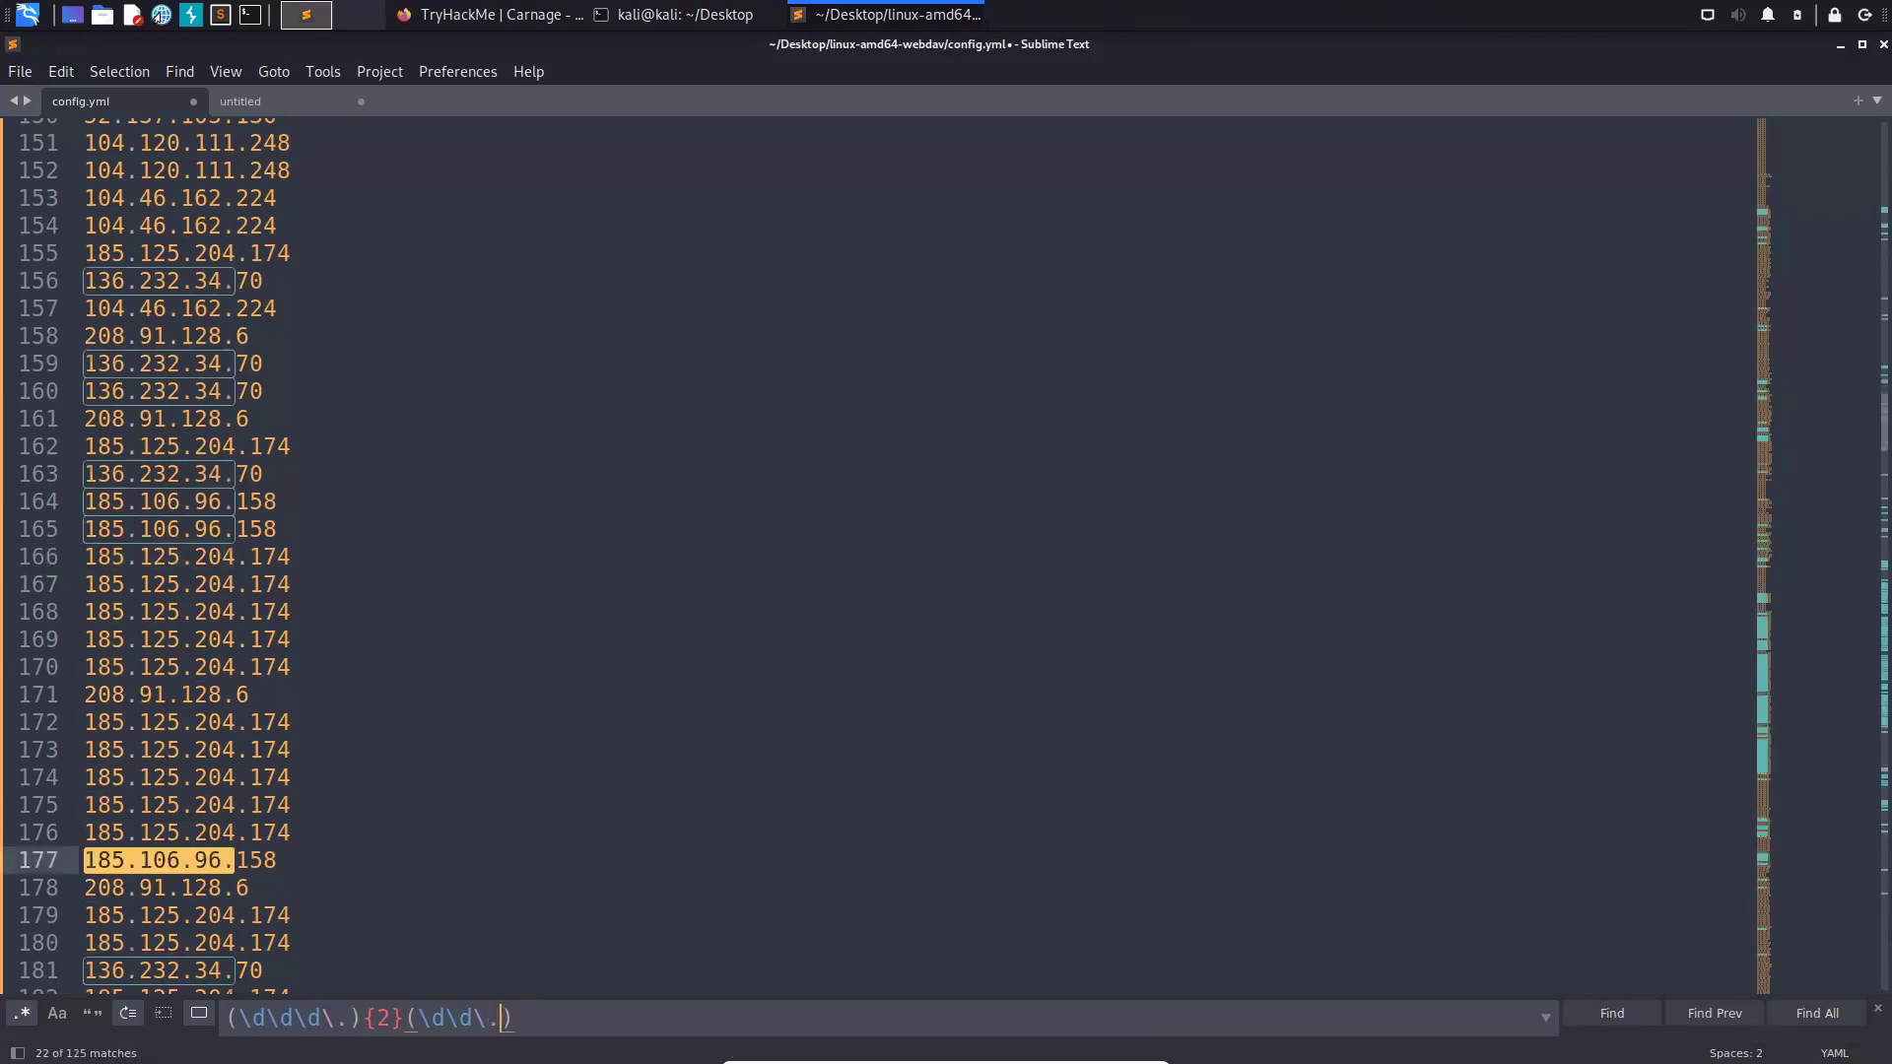
key(Right)
text((\)
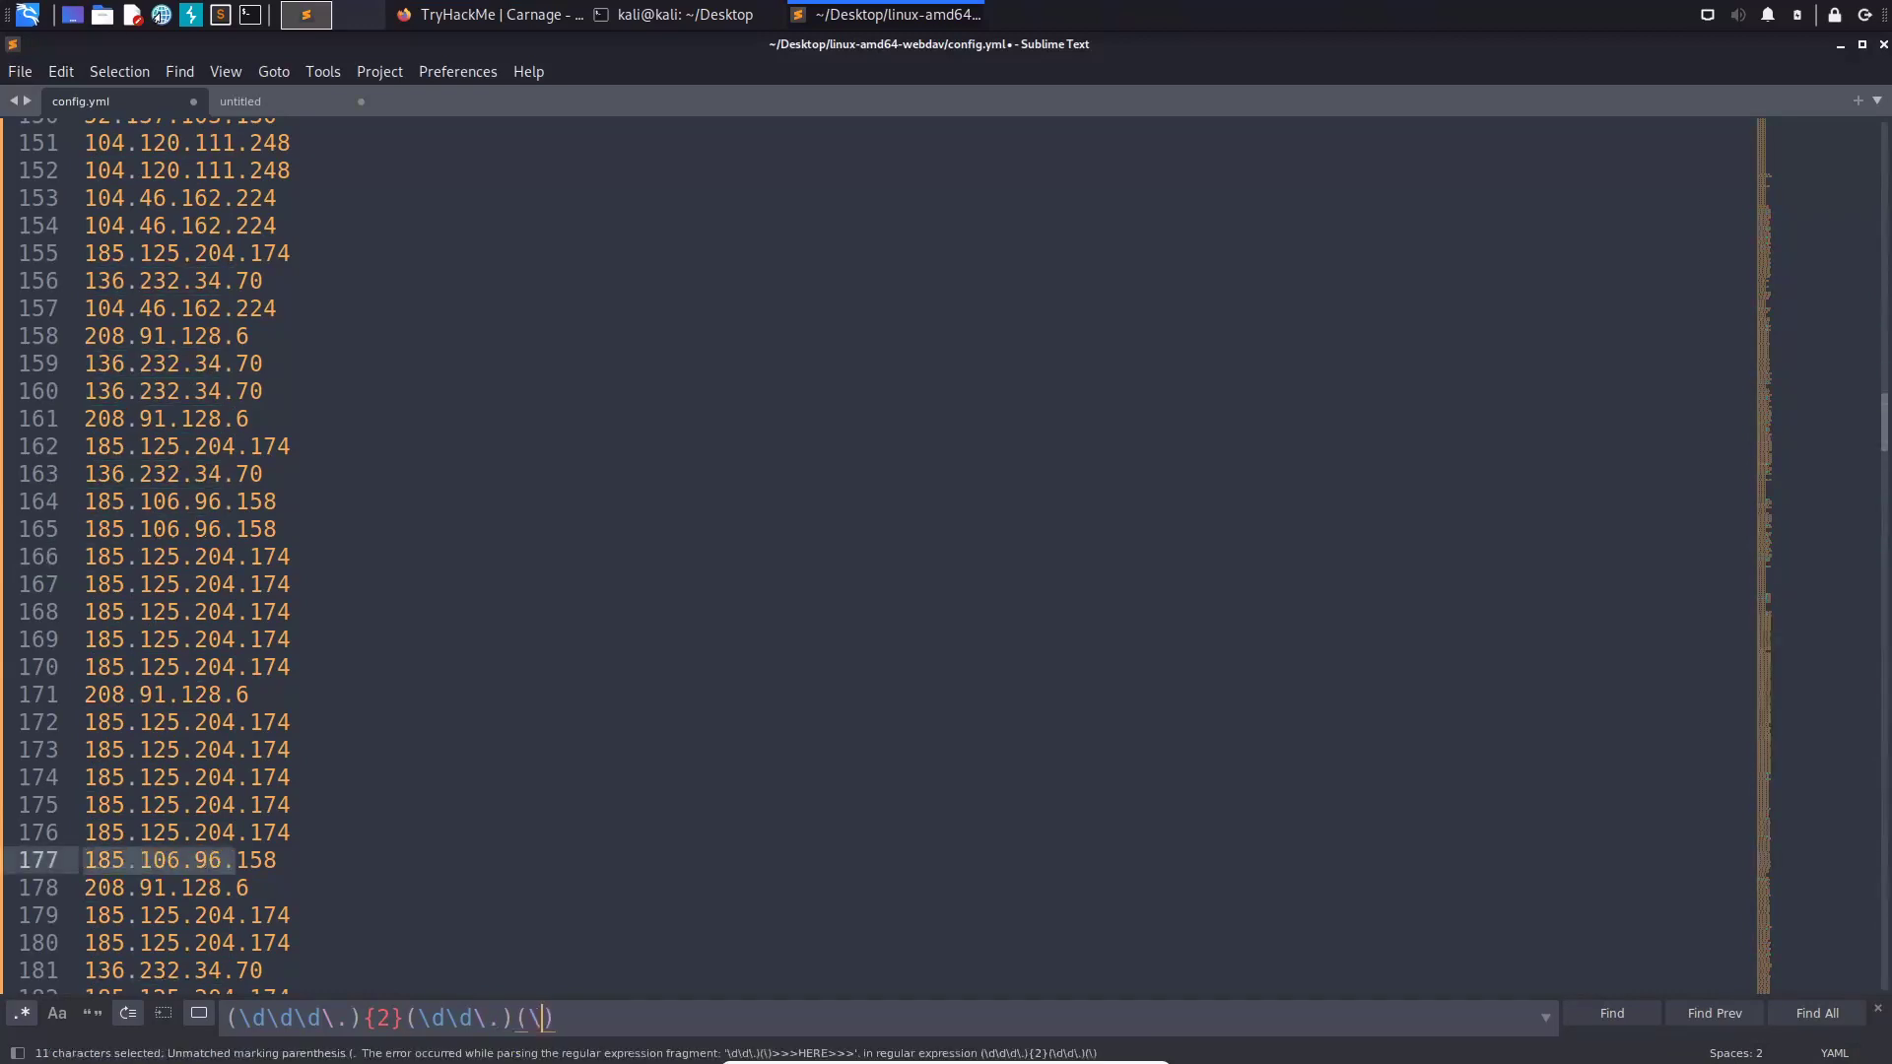
text(d\d\d)
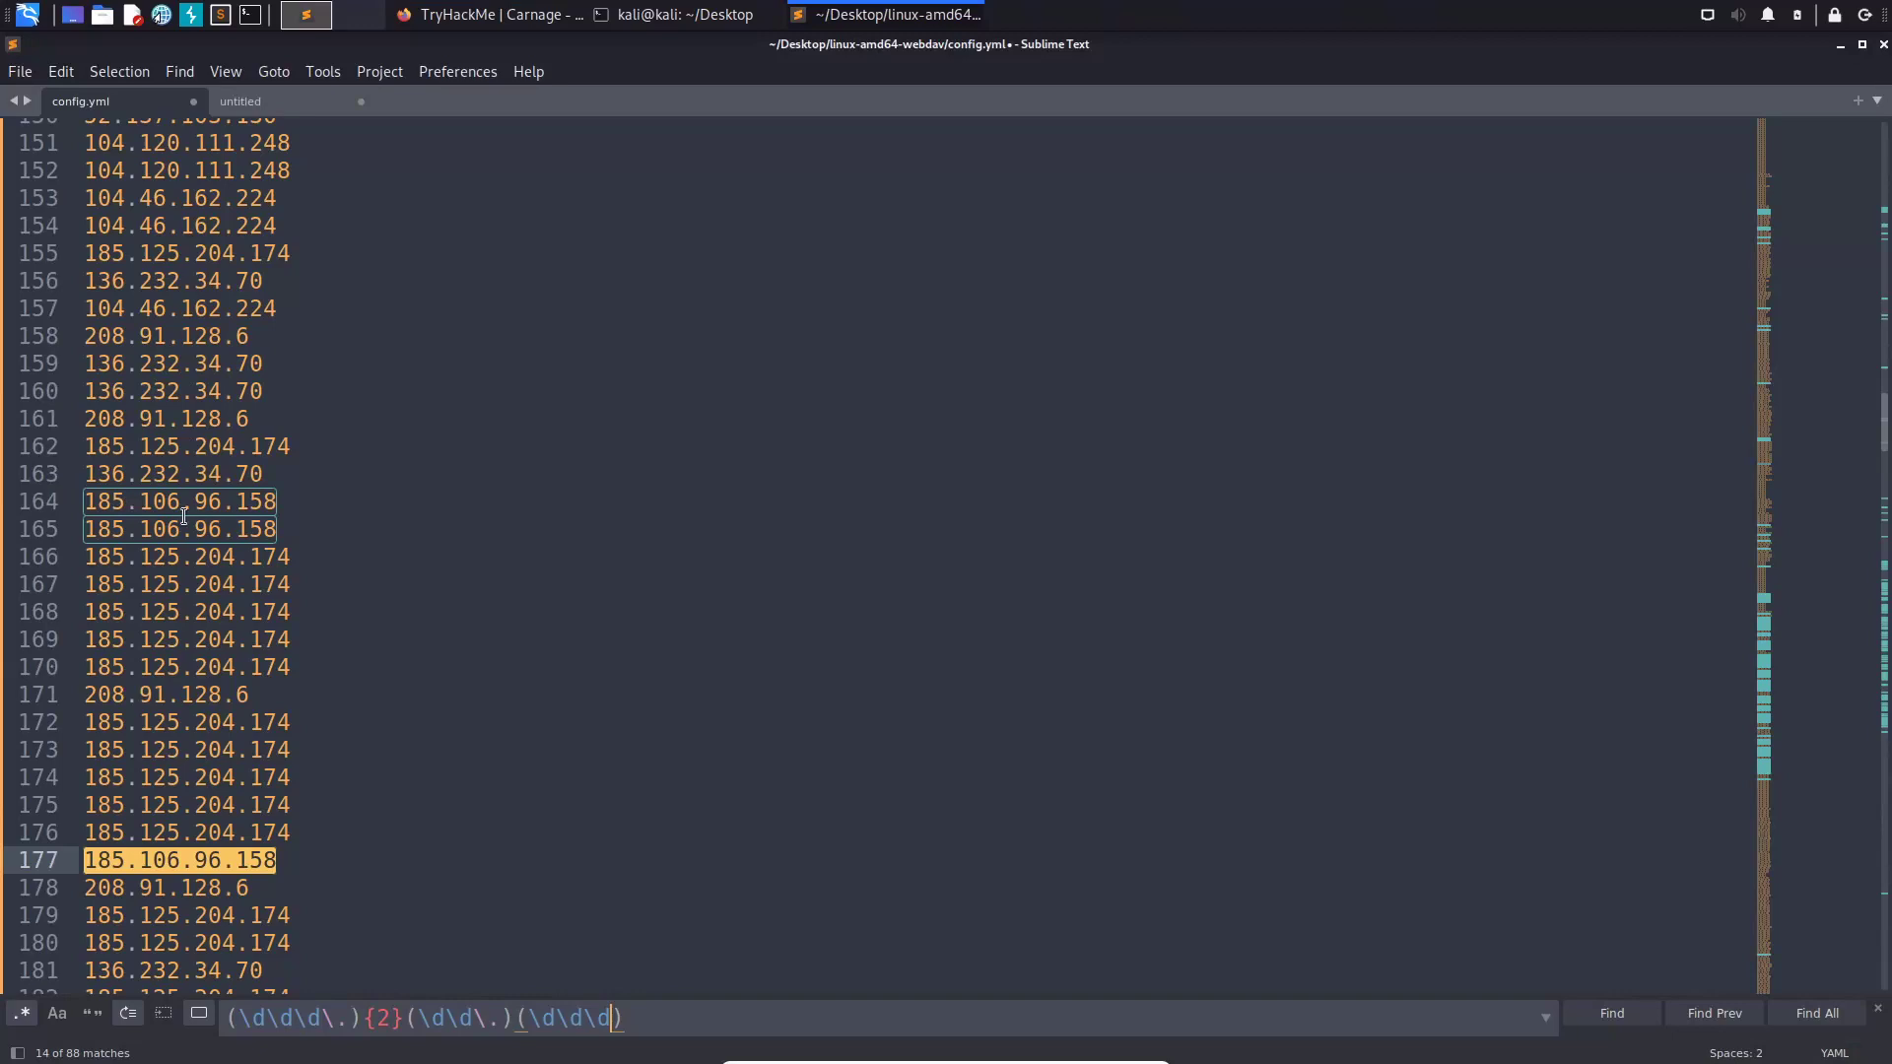
click(701, 1018)
- Step through the revised pattern's matches, finding the recurring 185.106.96.158
key(Return)
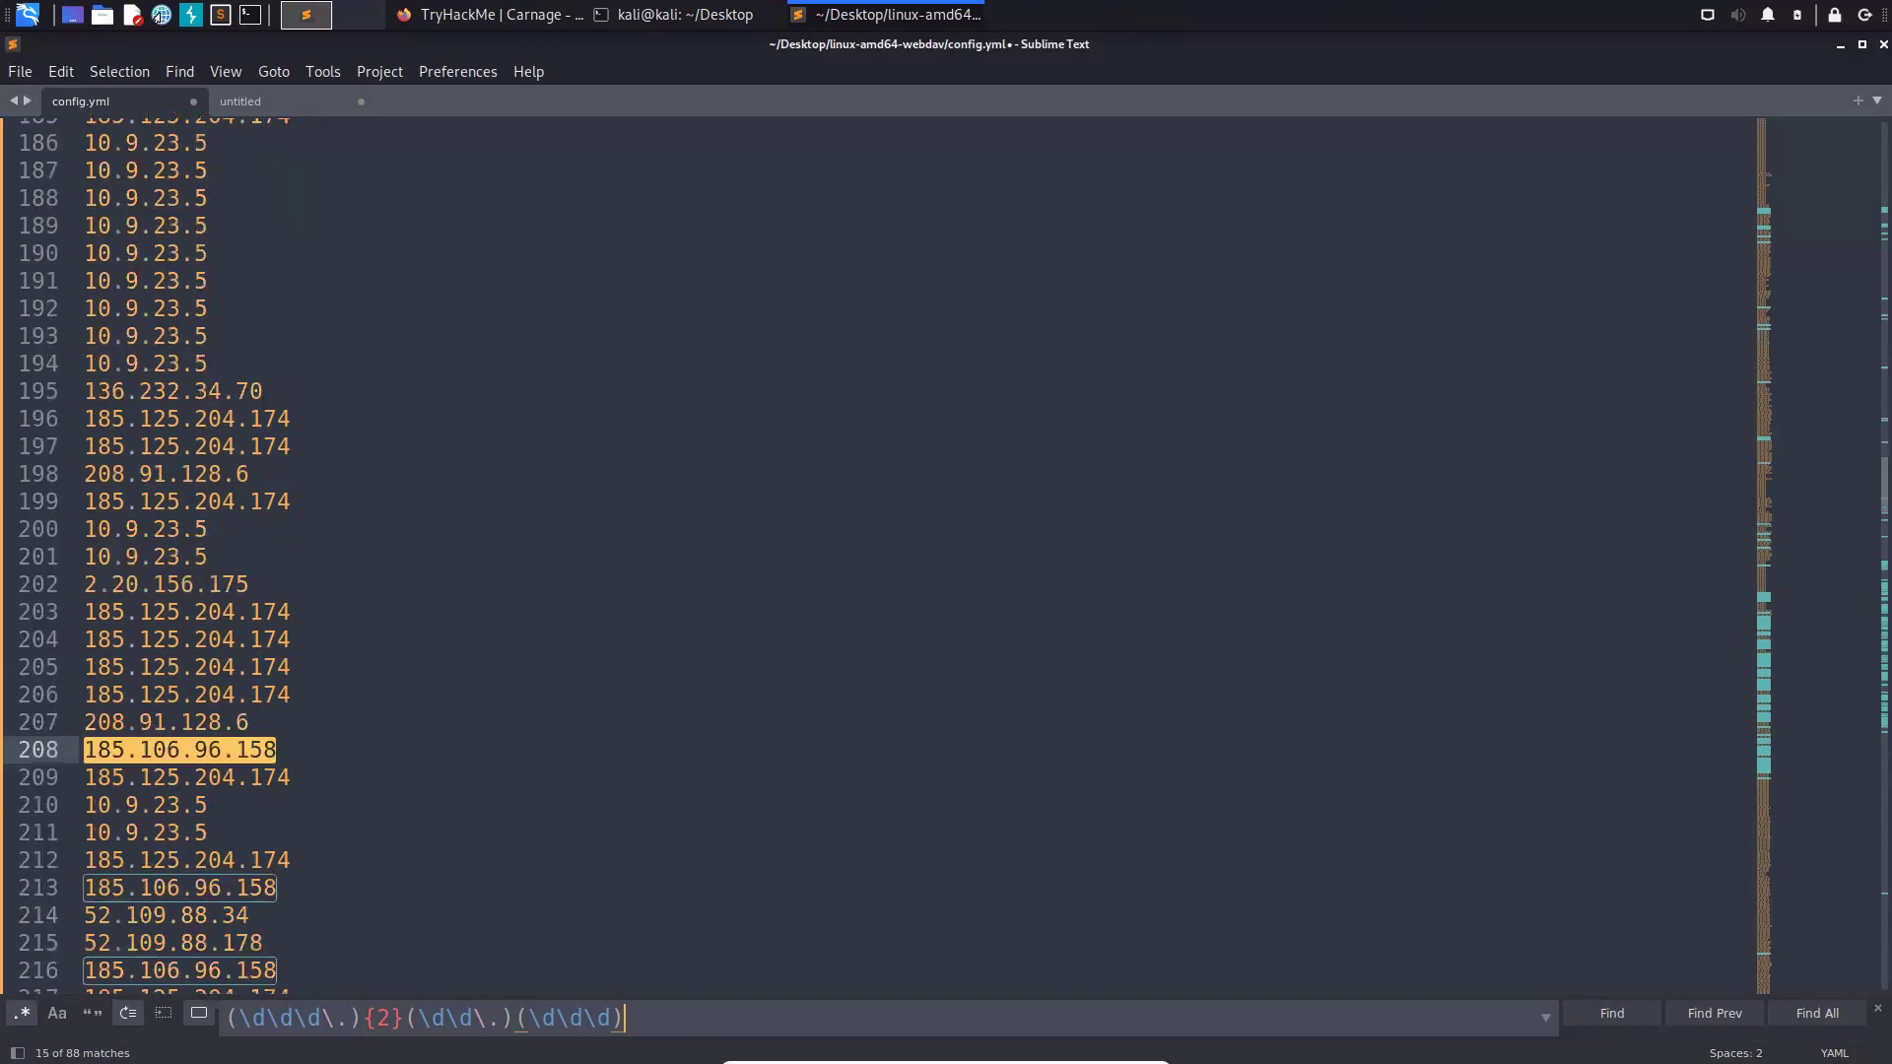
key(Return)
key(Return)
key(Return)
key(Return)
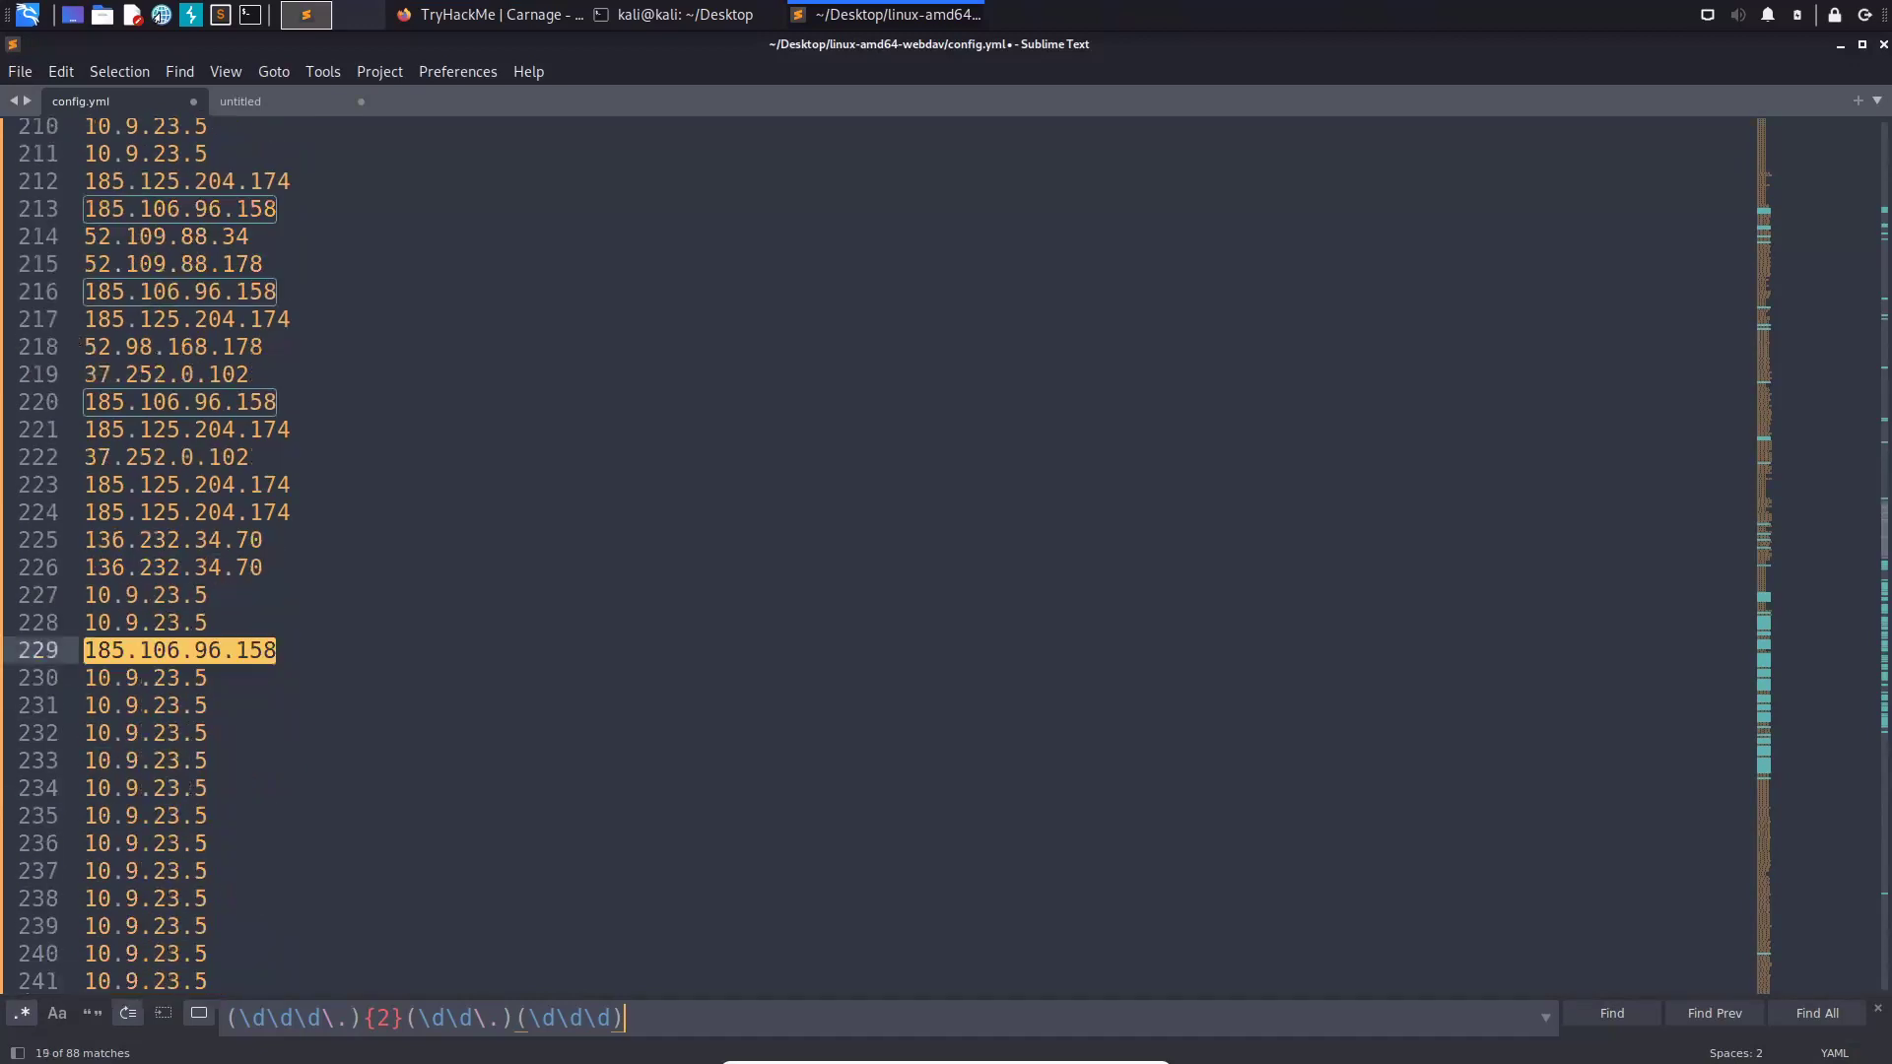
key(Return)
key(Return)
key(Return)
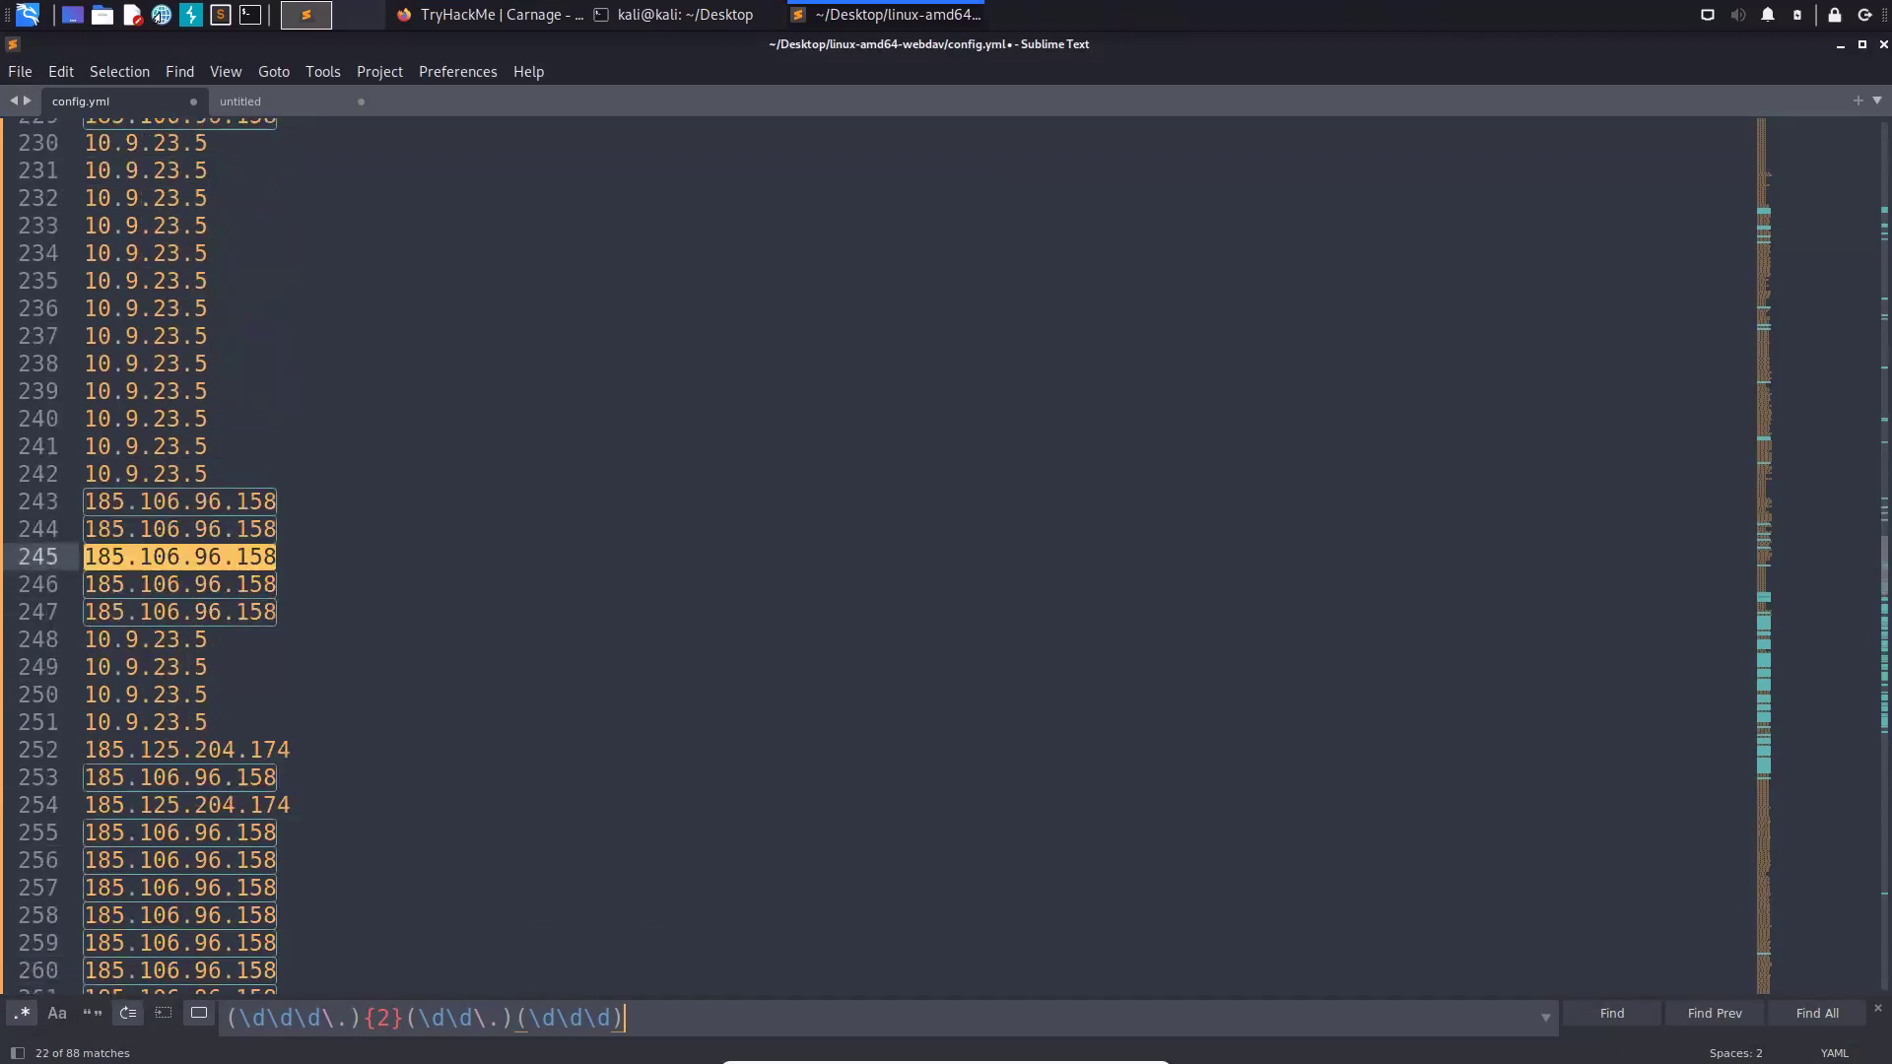
key(Return)
key(Return)
key(Return)
key(Return)
key(Return)
key(Return)
key(Return)
key(Return)
key(Return)
key(Return)
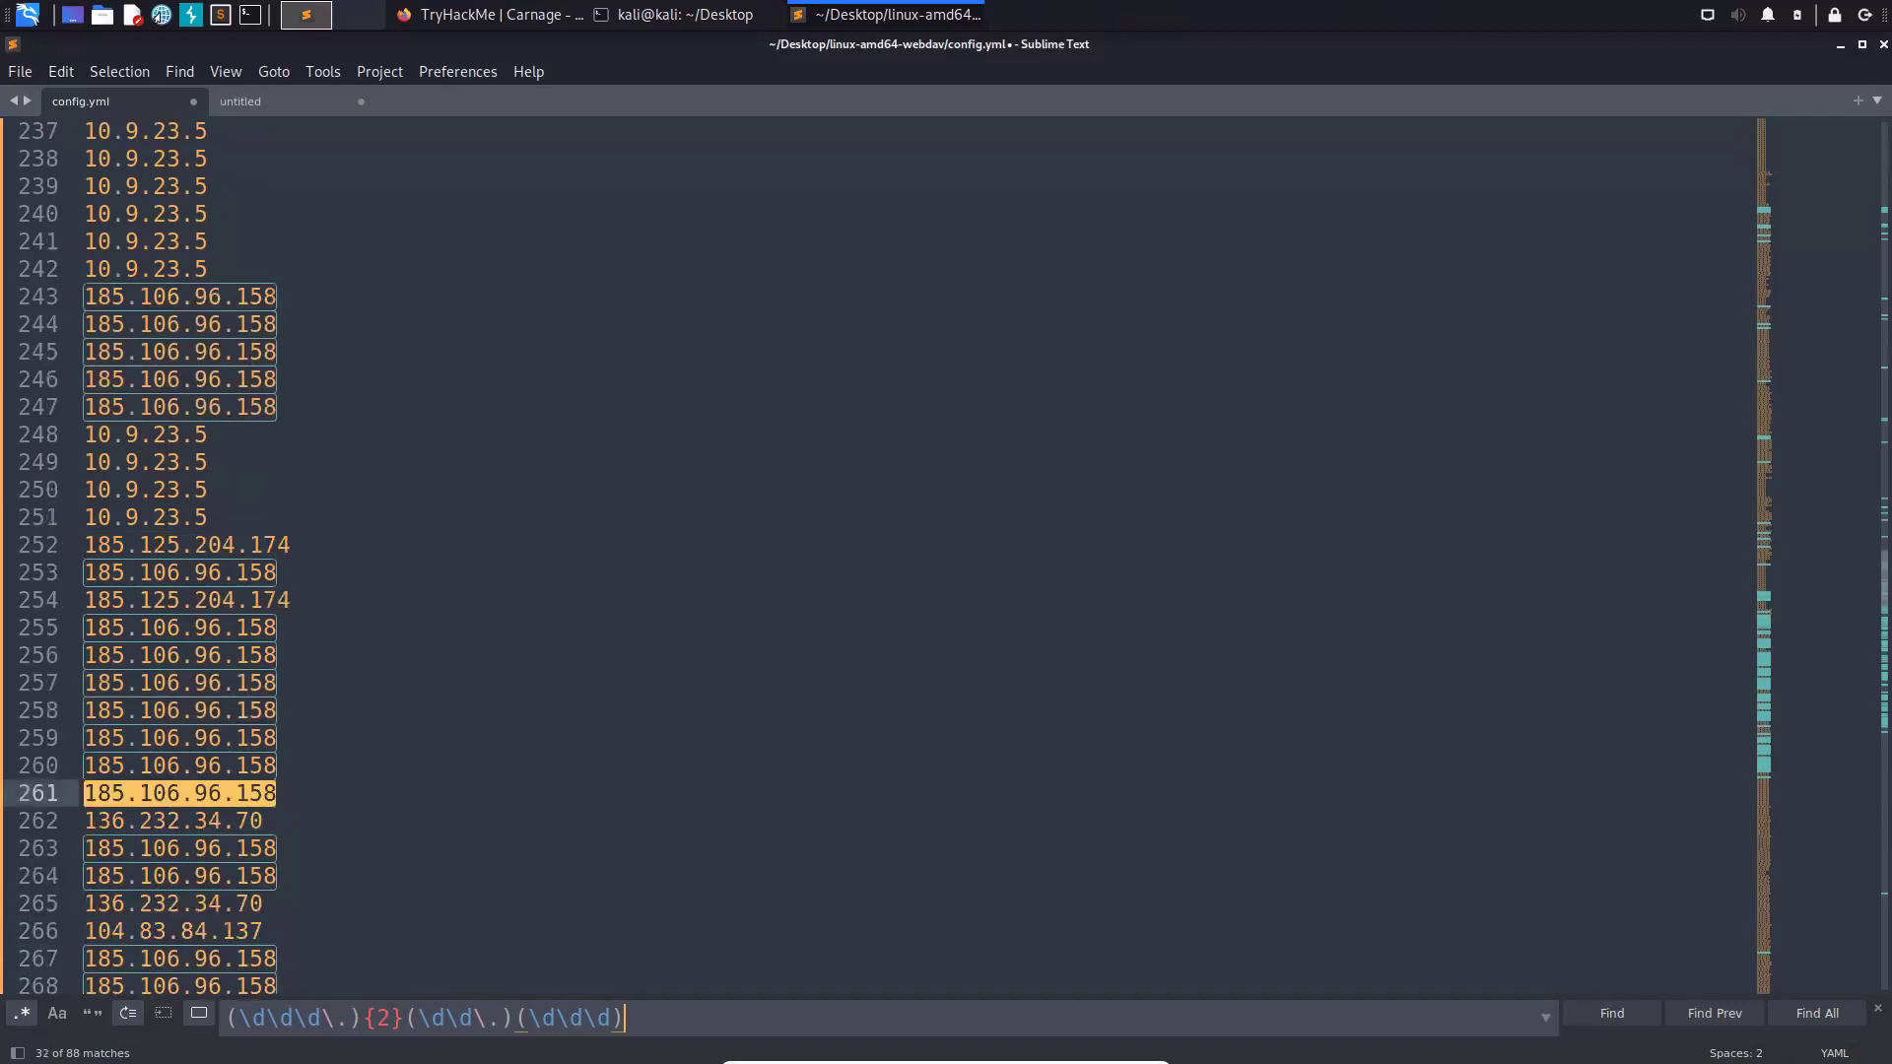
key(Return)
key(Return)
key(Return)
key(Return)
key(Return)
key(Return)
key(Return)
key(Return)
key(Return)
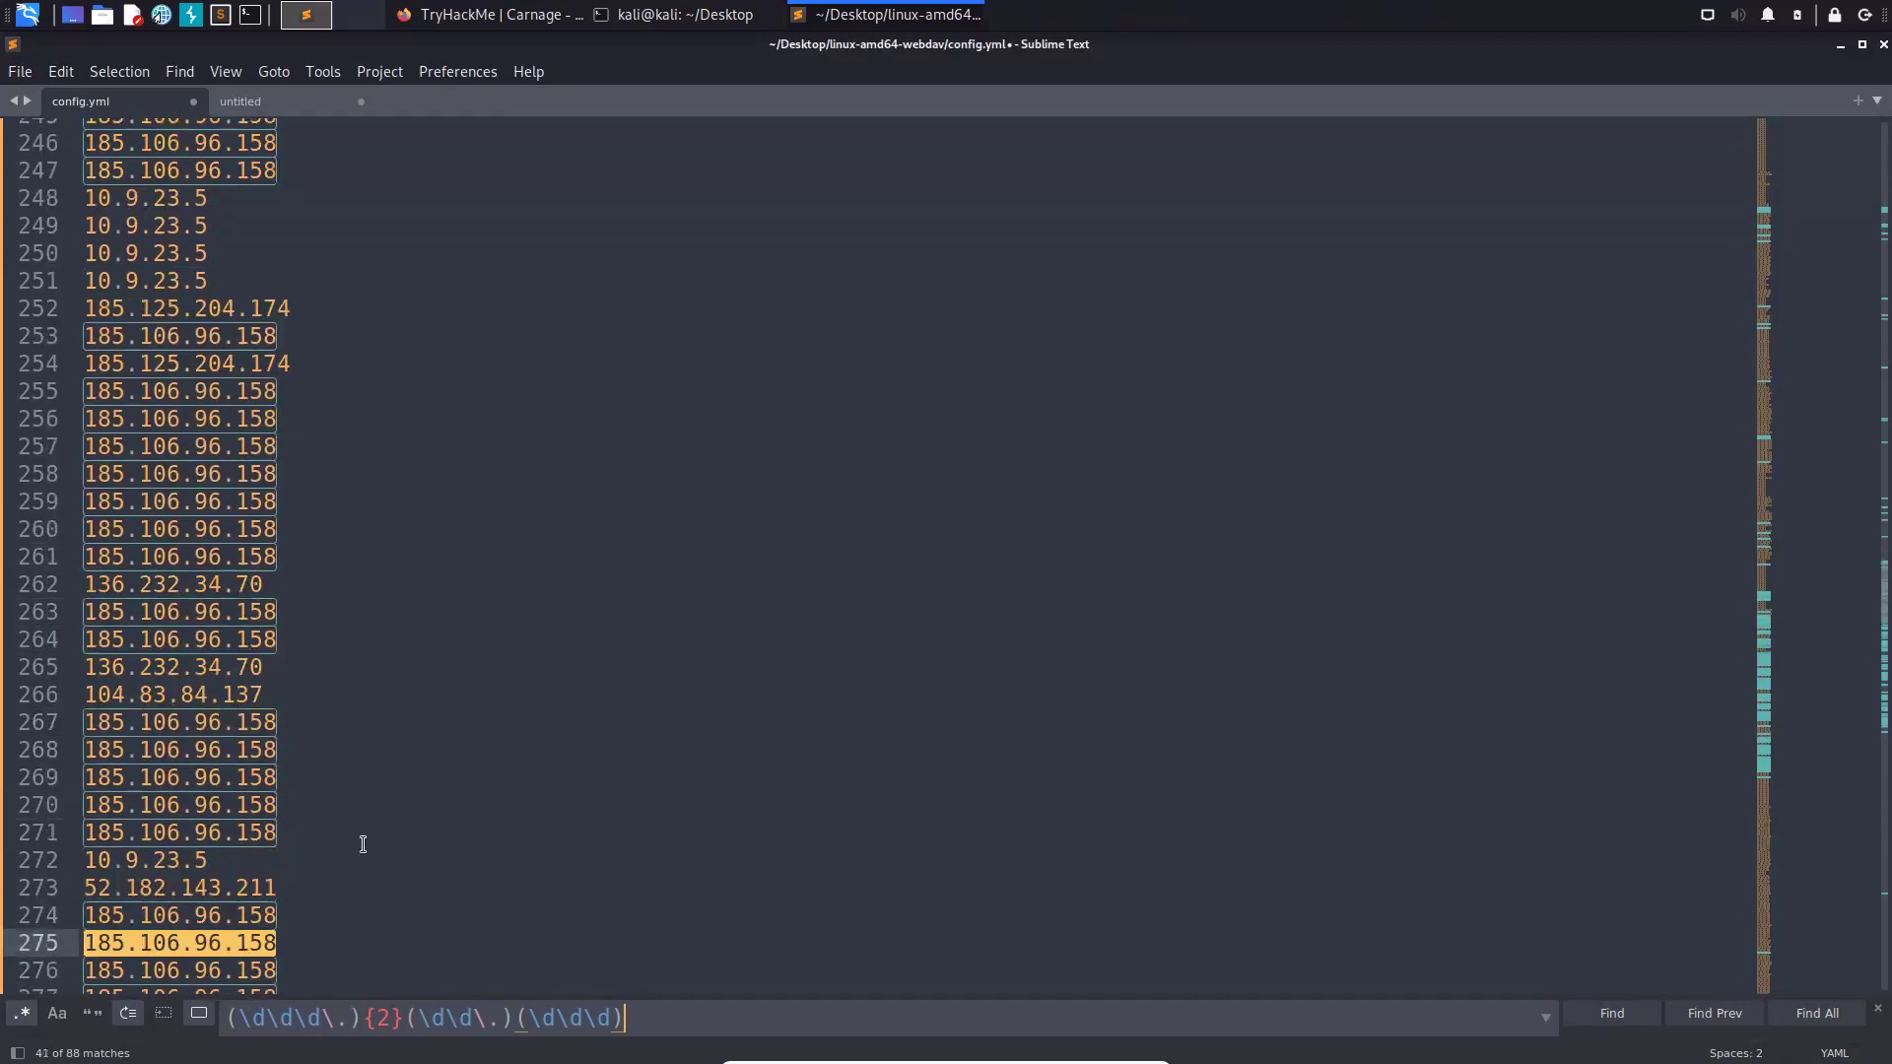
key(Return)
key(Return)
key(Return)
key(Return)
key(Return)
key(Return)
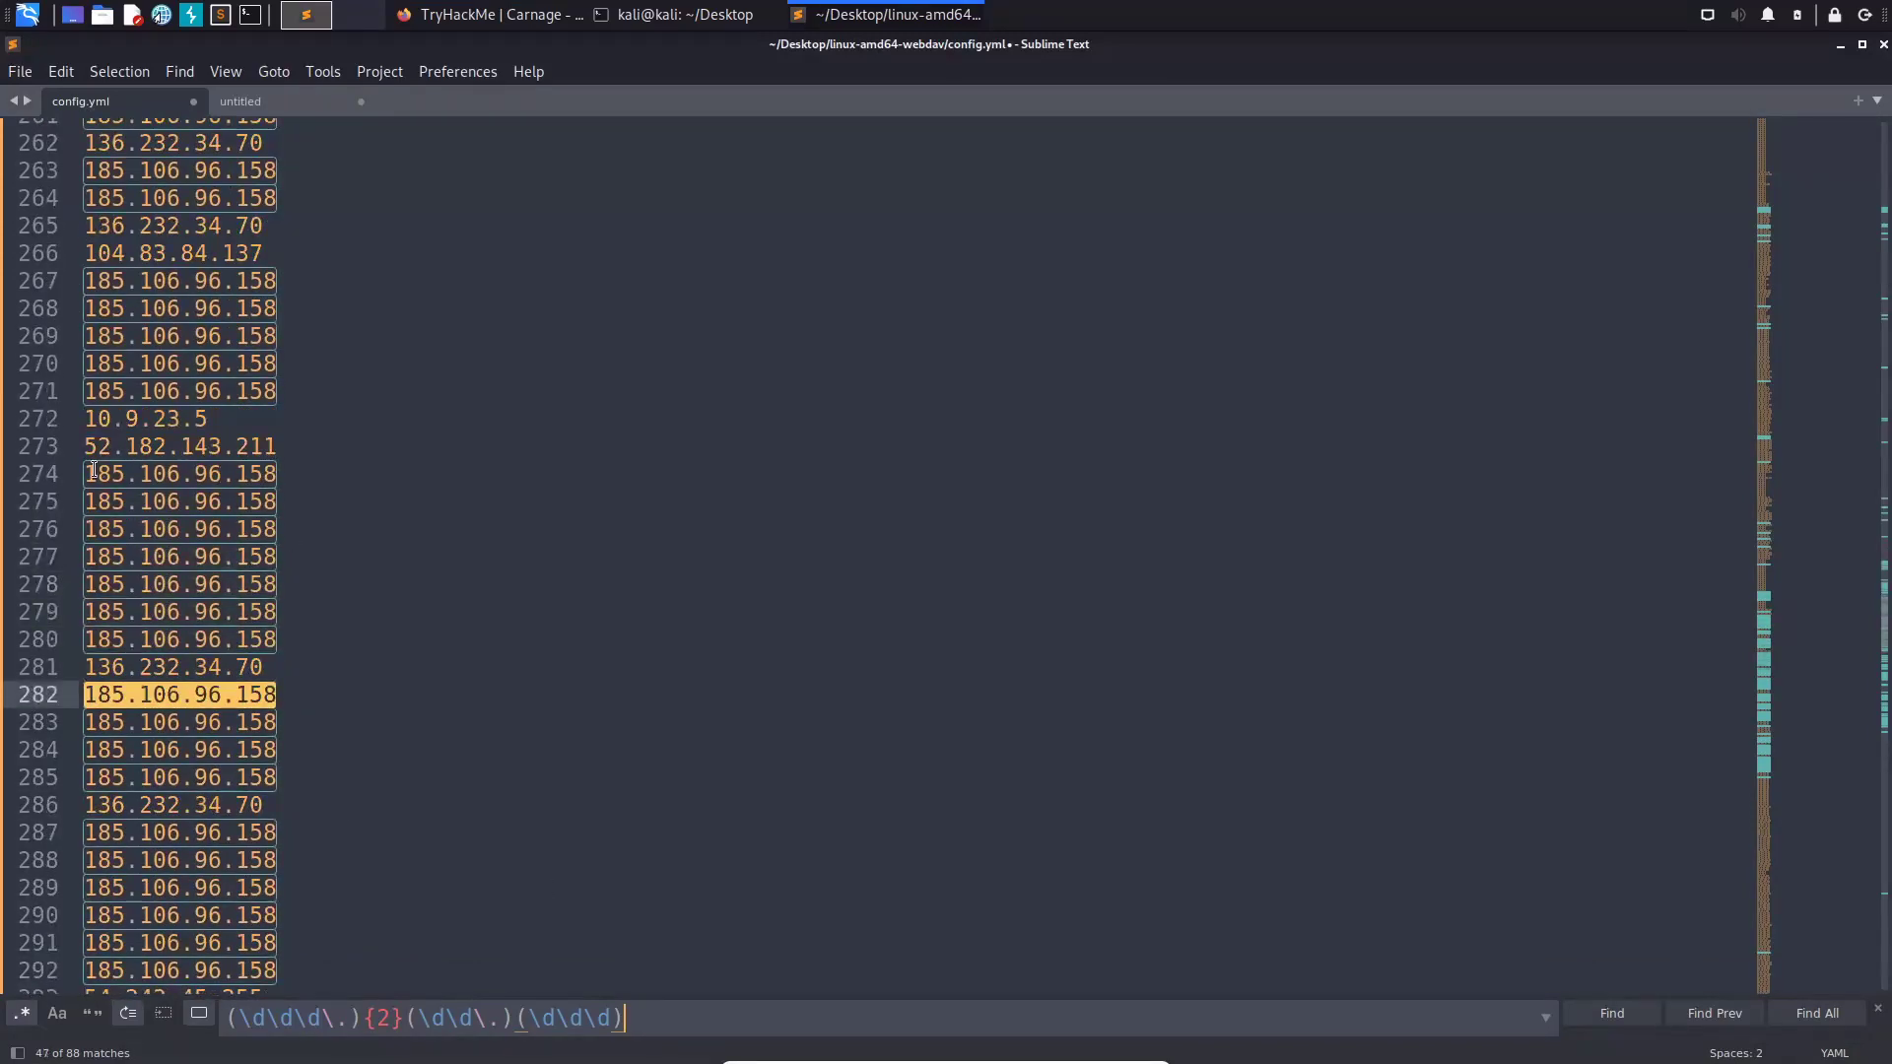
- Append 185.106.96.158 after a comma in the untitled note
click(125, 475)
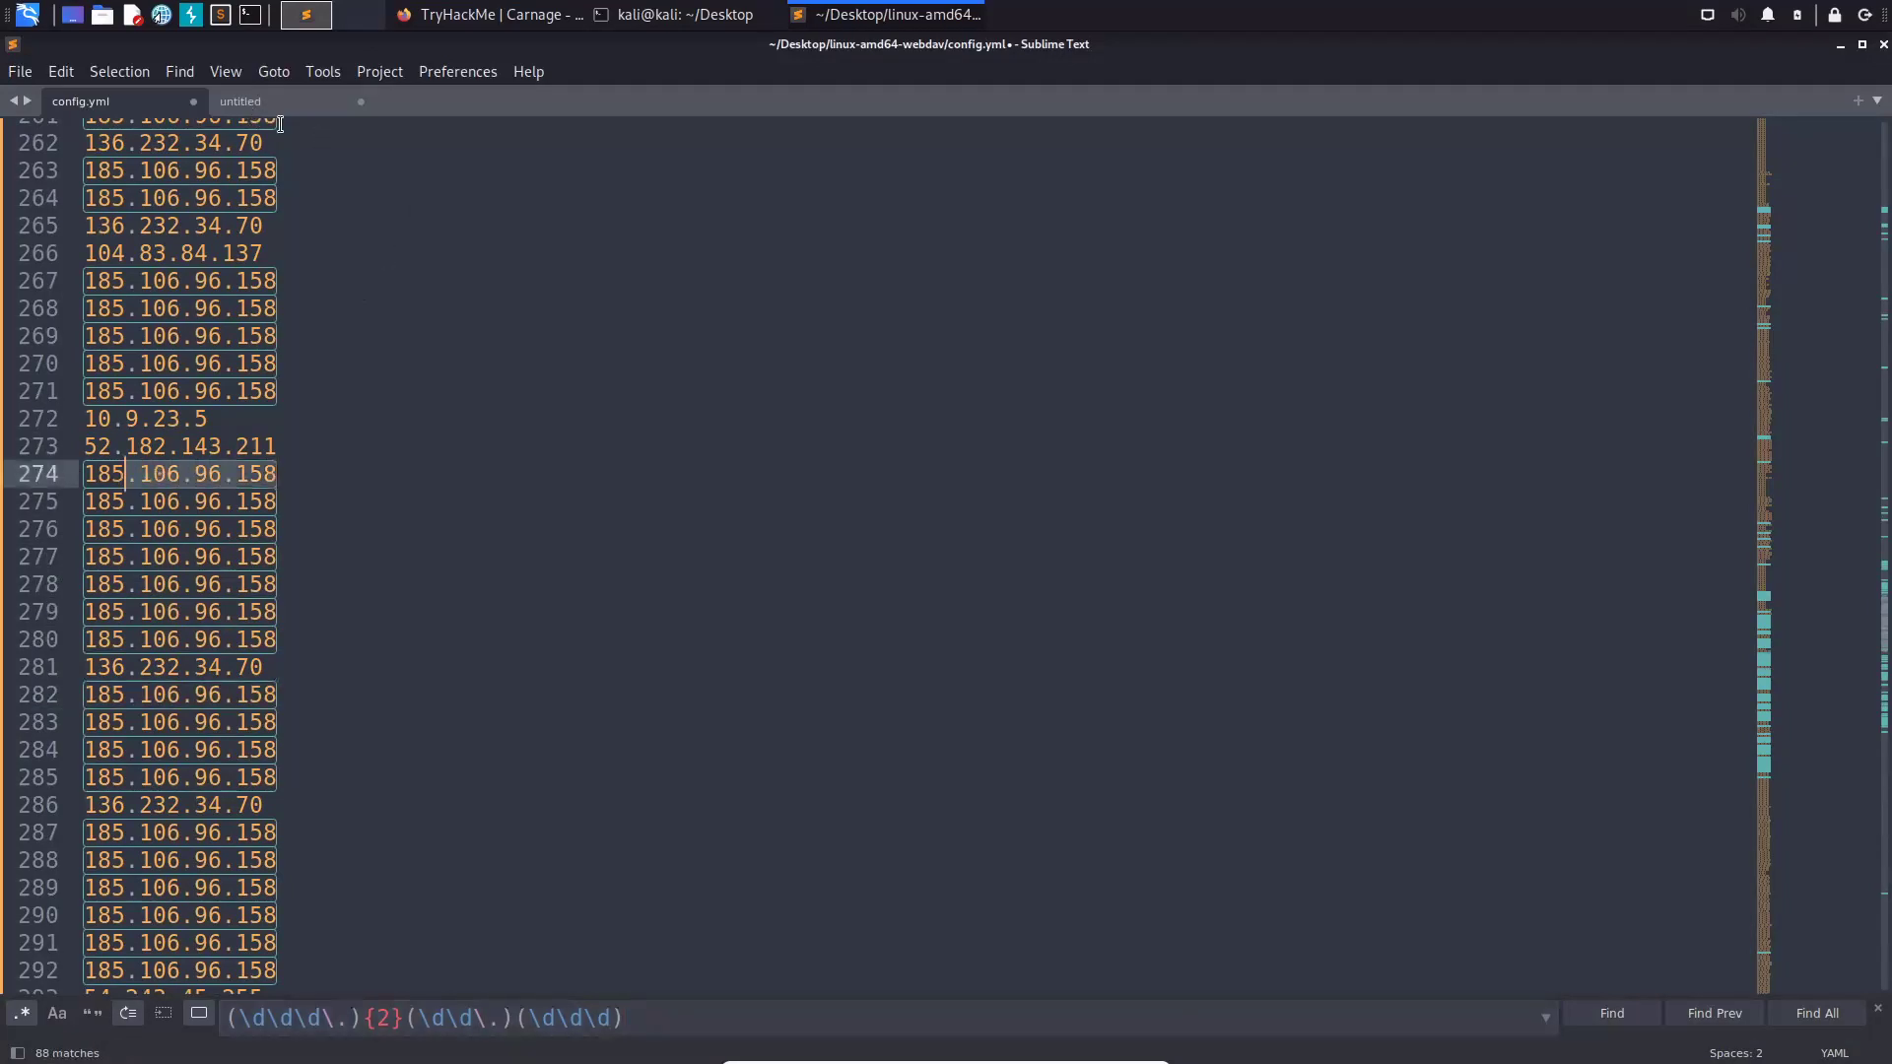
key(ctrl+c)
key(ctrl+Tab)
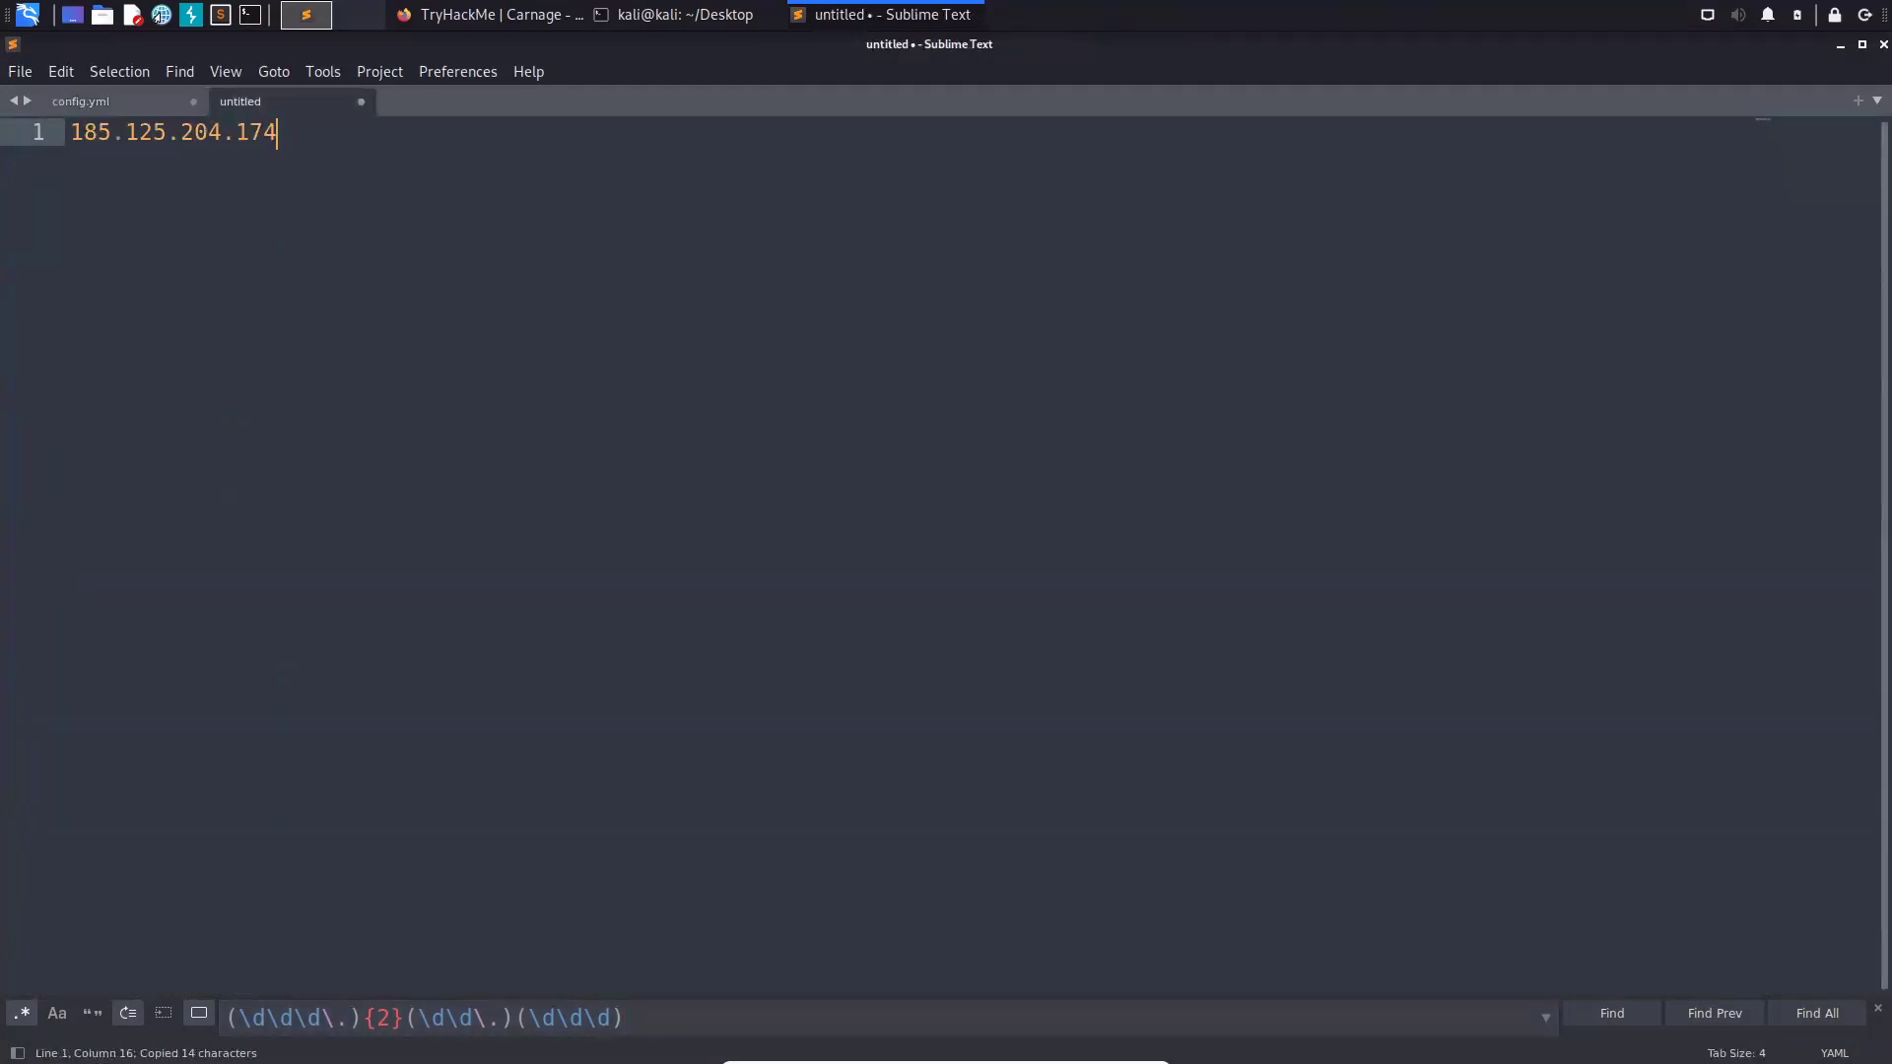
text(,)
key(ctrl+v)
key(ctrl+a)
- Submit 185.106.96.158,185.125.204.174 as the Cobalt Strike C2 IPs answer
key(ctrl+c)
click(464, 20)
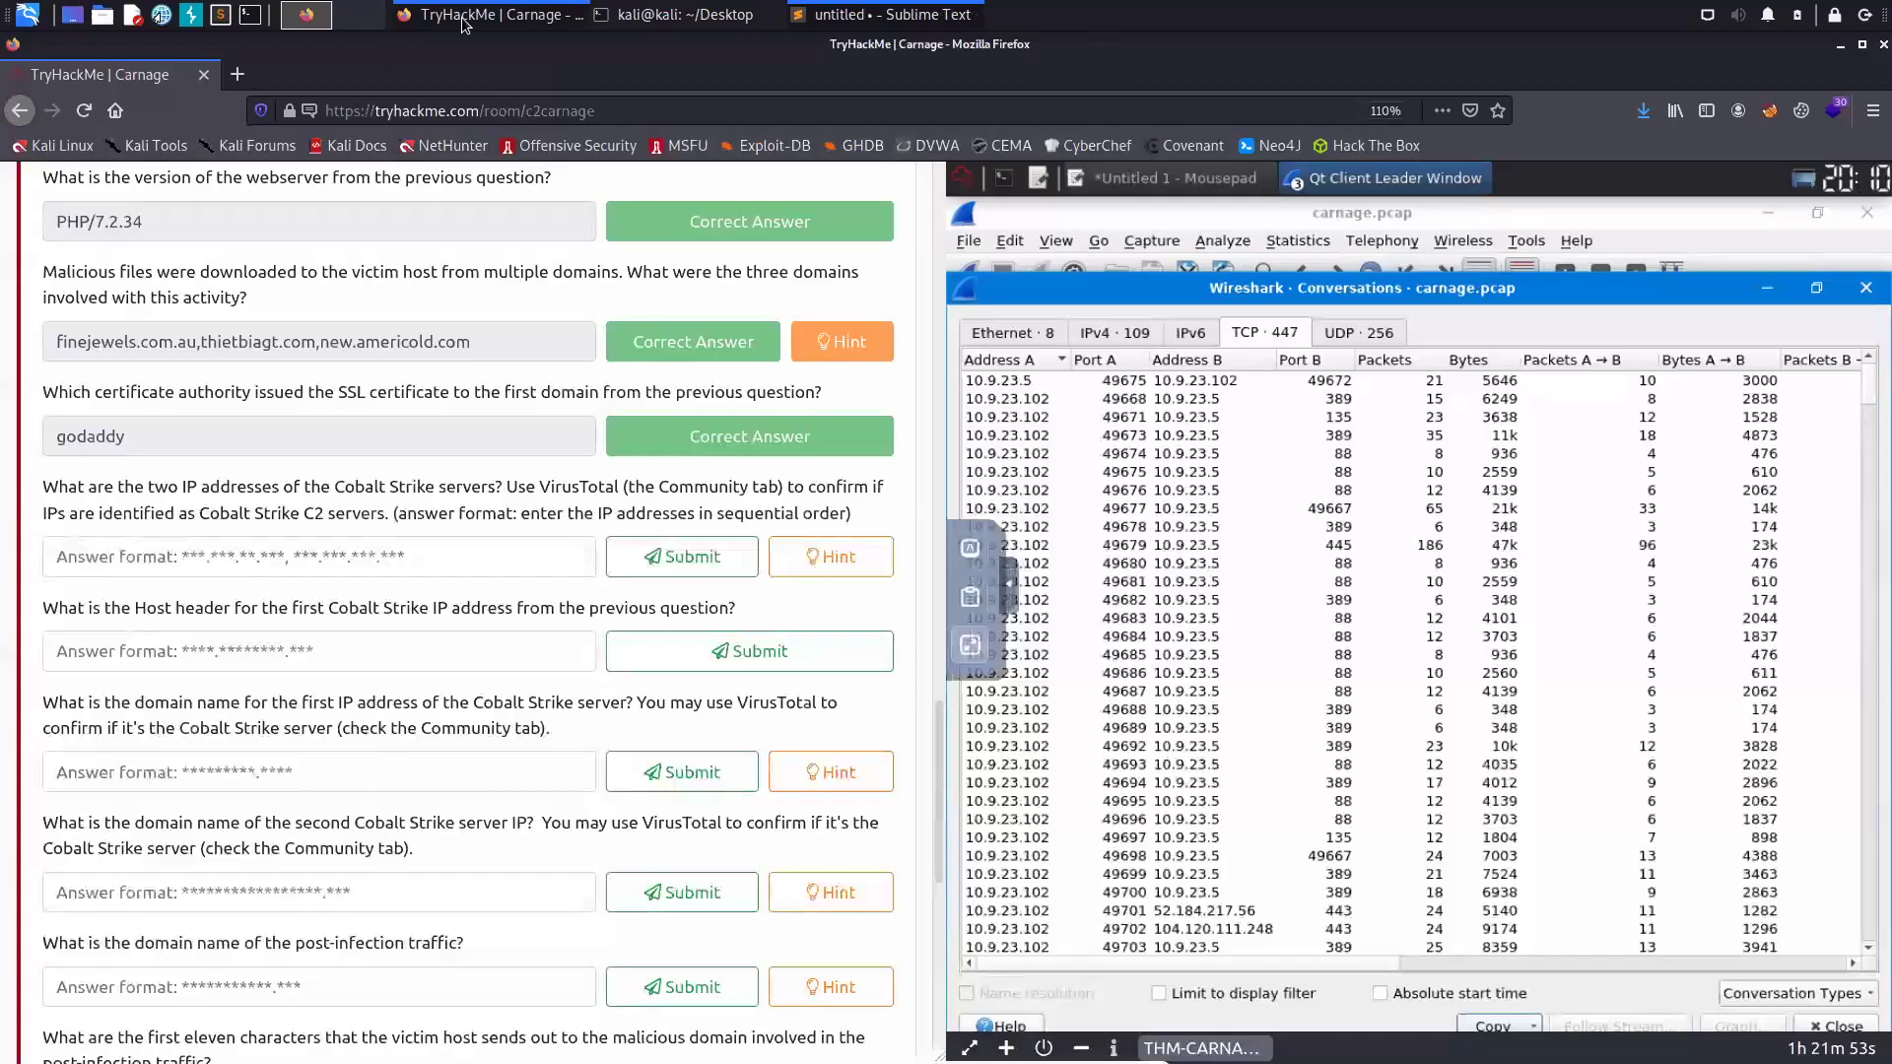
click(197, 558)
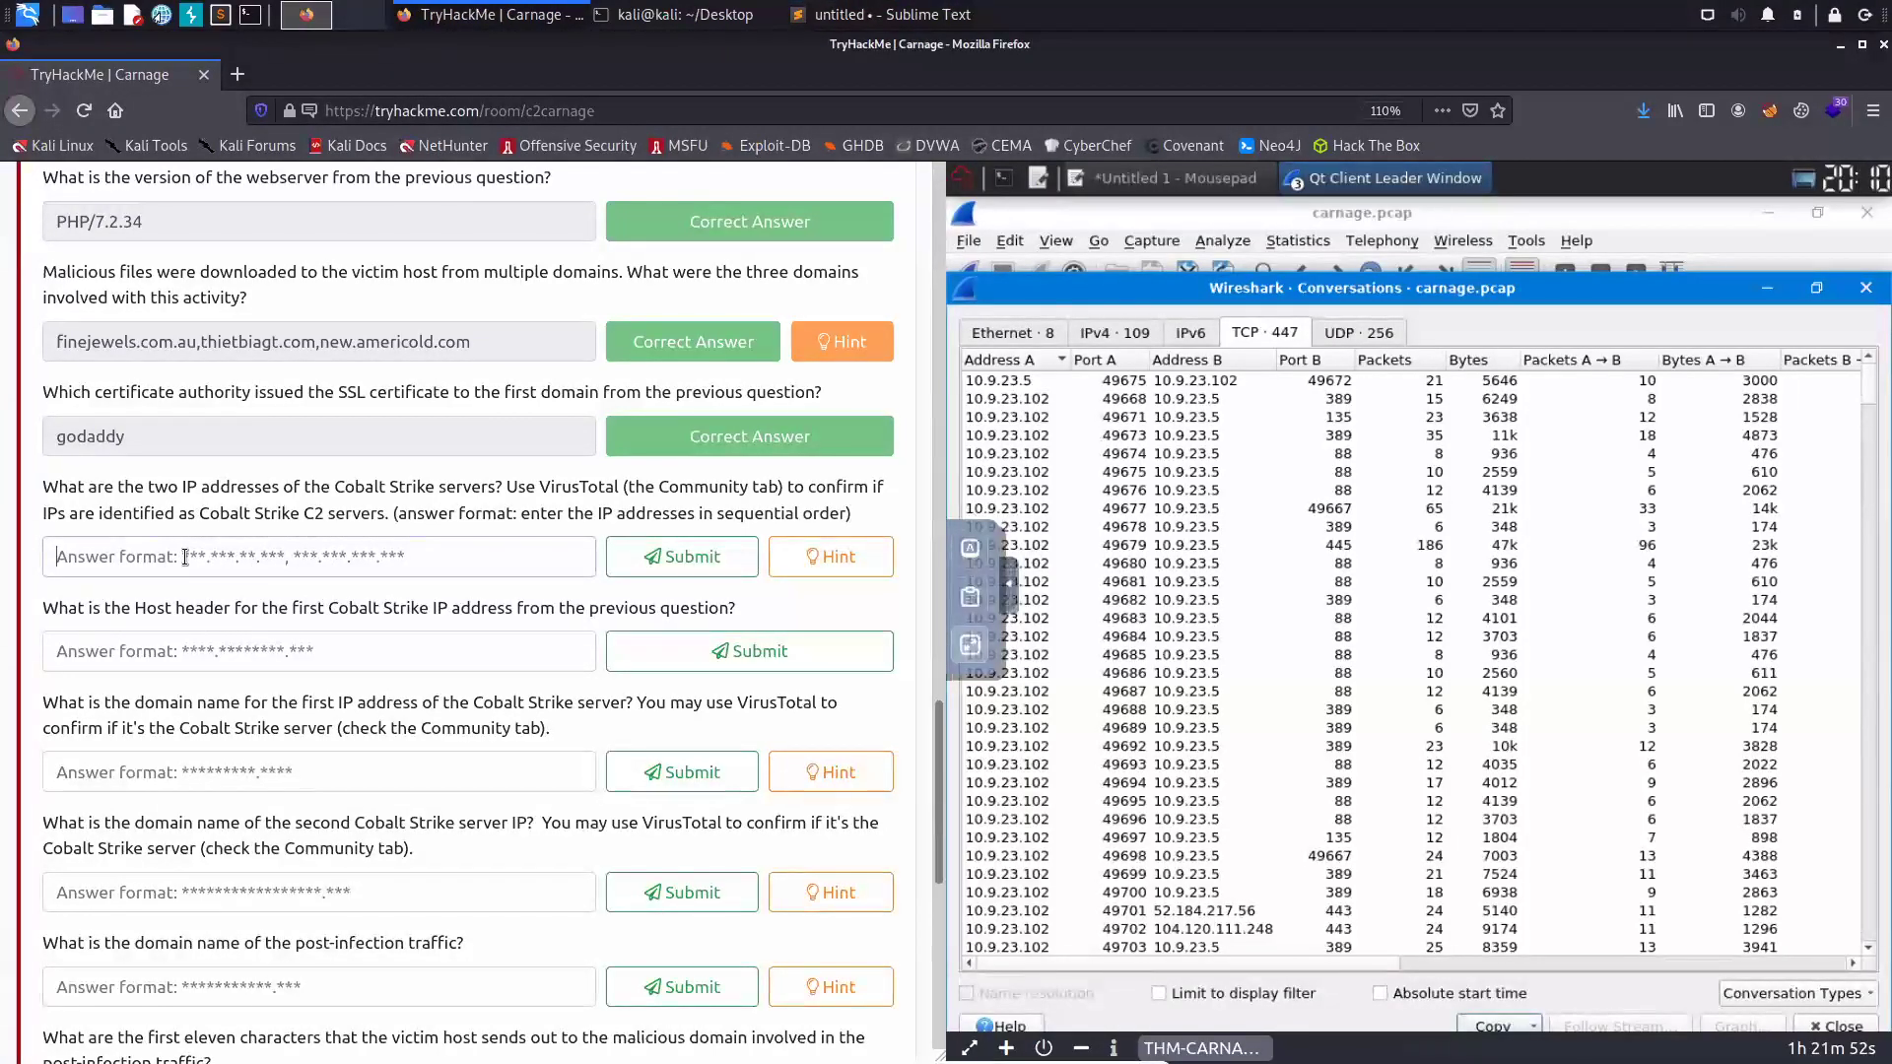
key(ctrl+v)
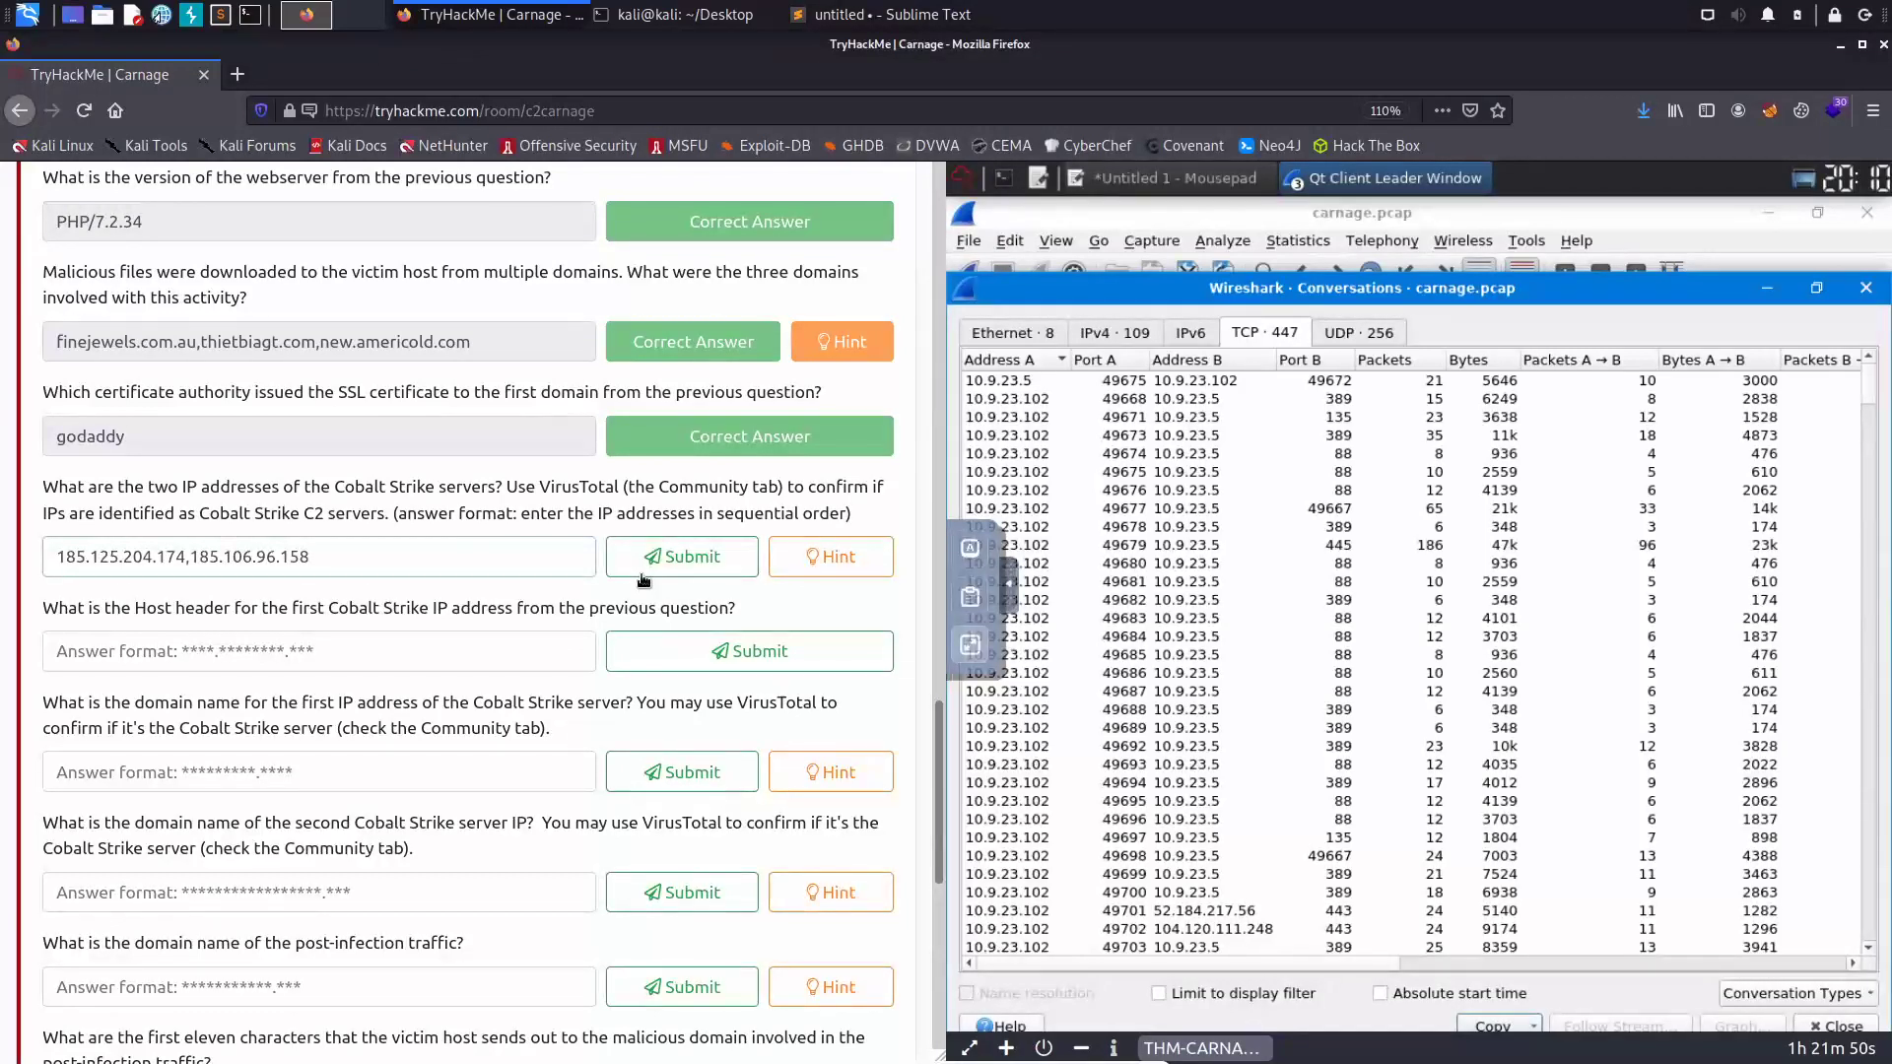
key(ctrl+shift+Left)
key(ctrl+shift+Left)
key(ctrl+shift+Left)
key(ctrl+shift+Left)
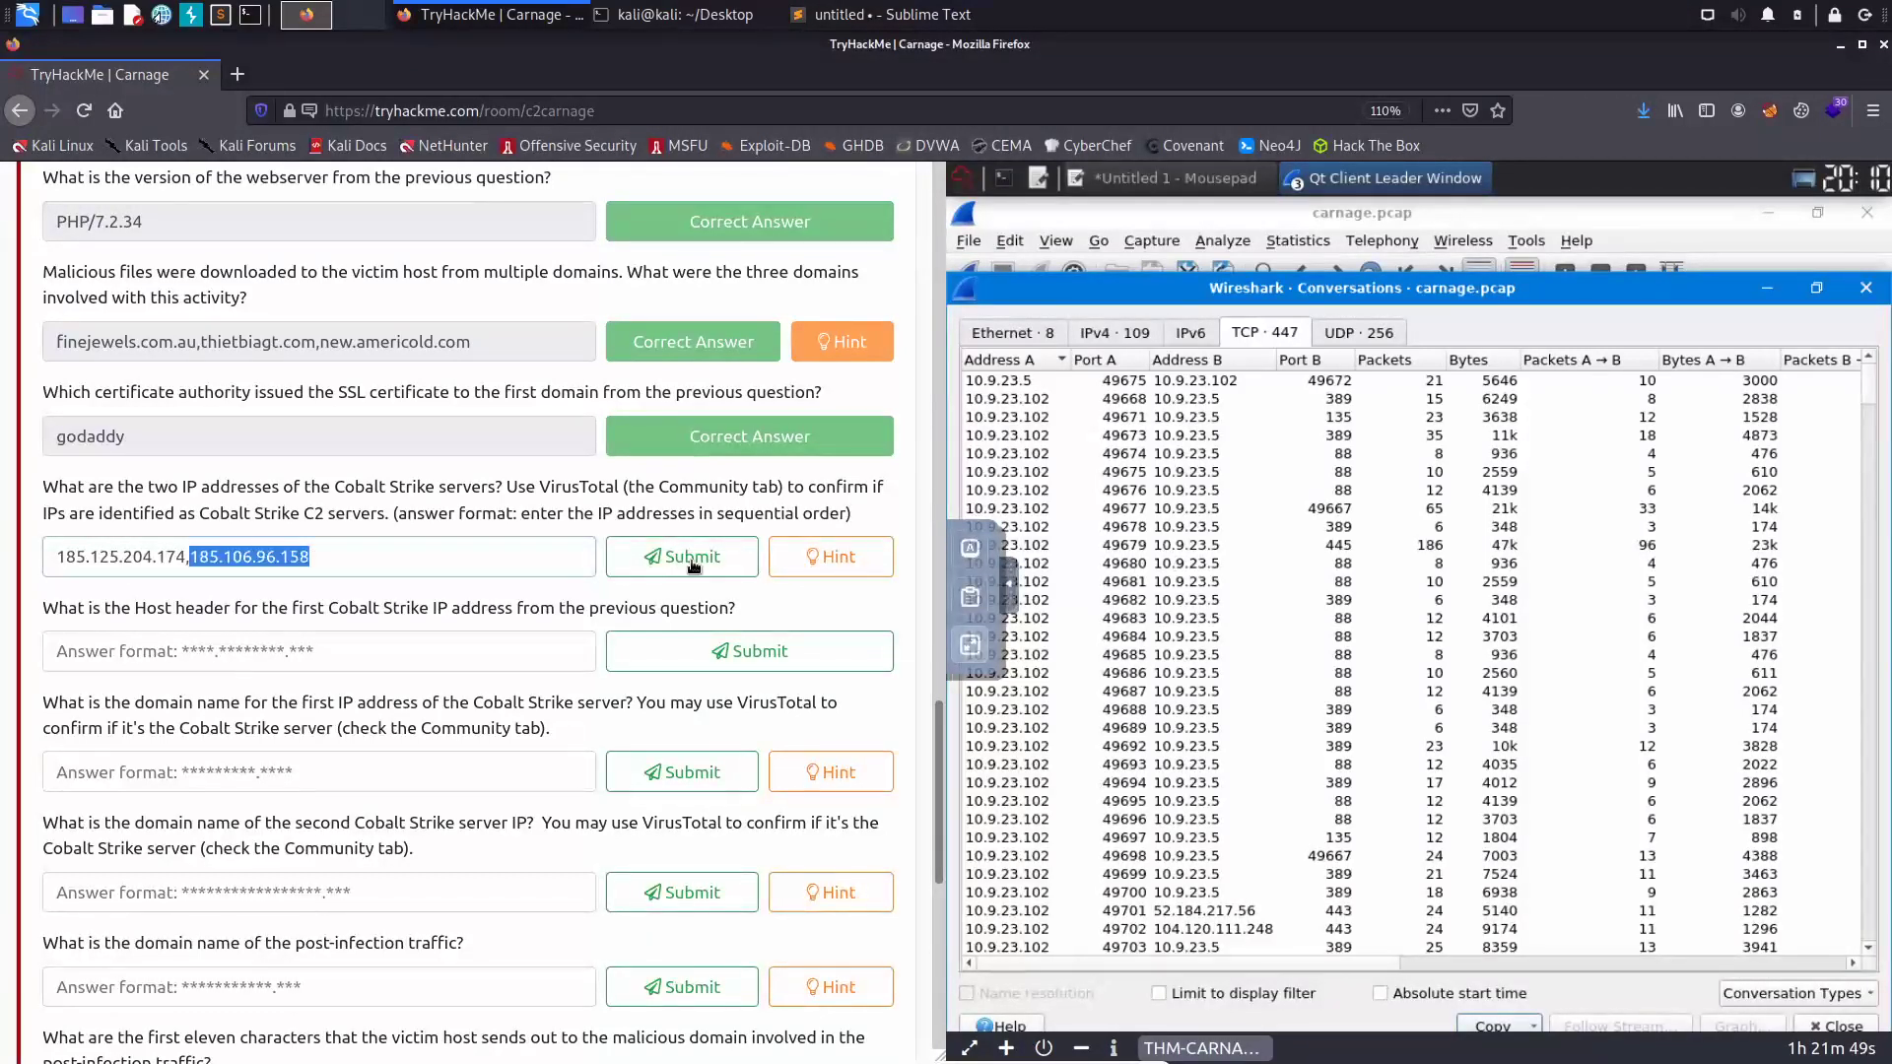
key(ctrl+x)
key(BackSpace)
key(Home)
key(ctrl+v)
text(,)
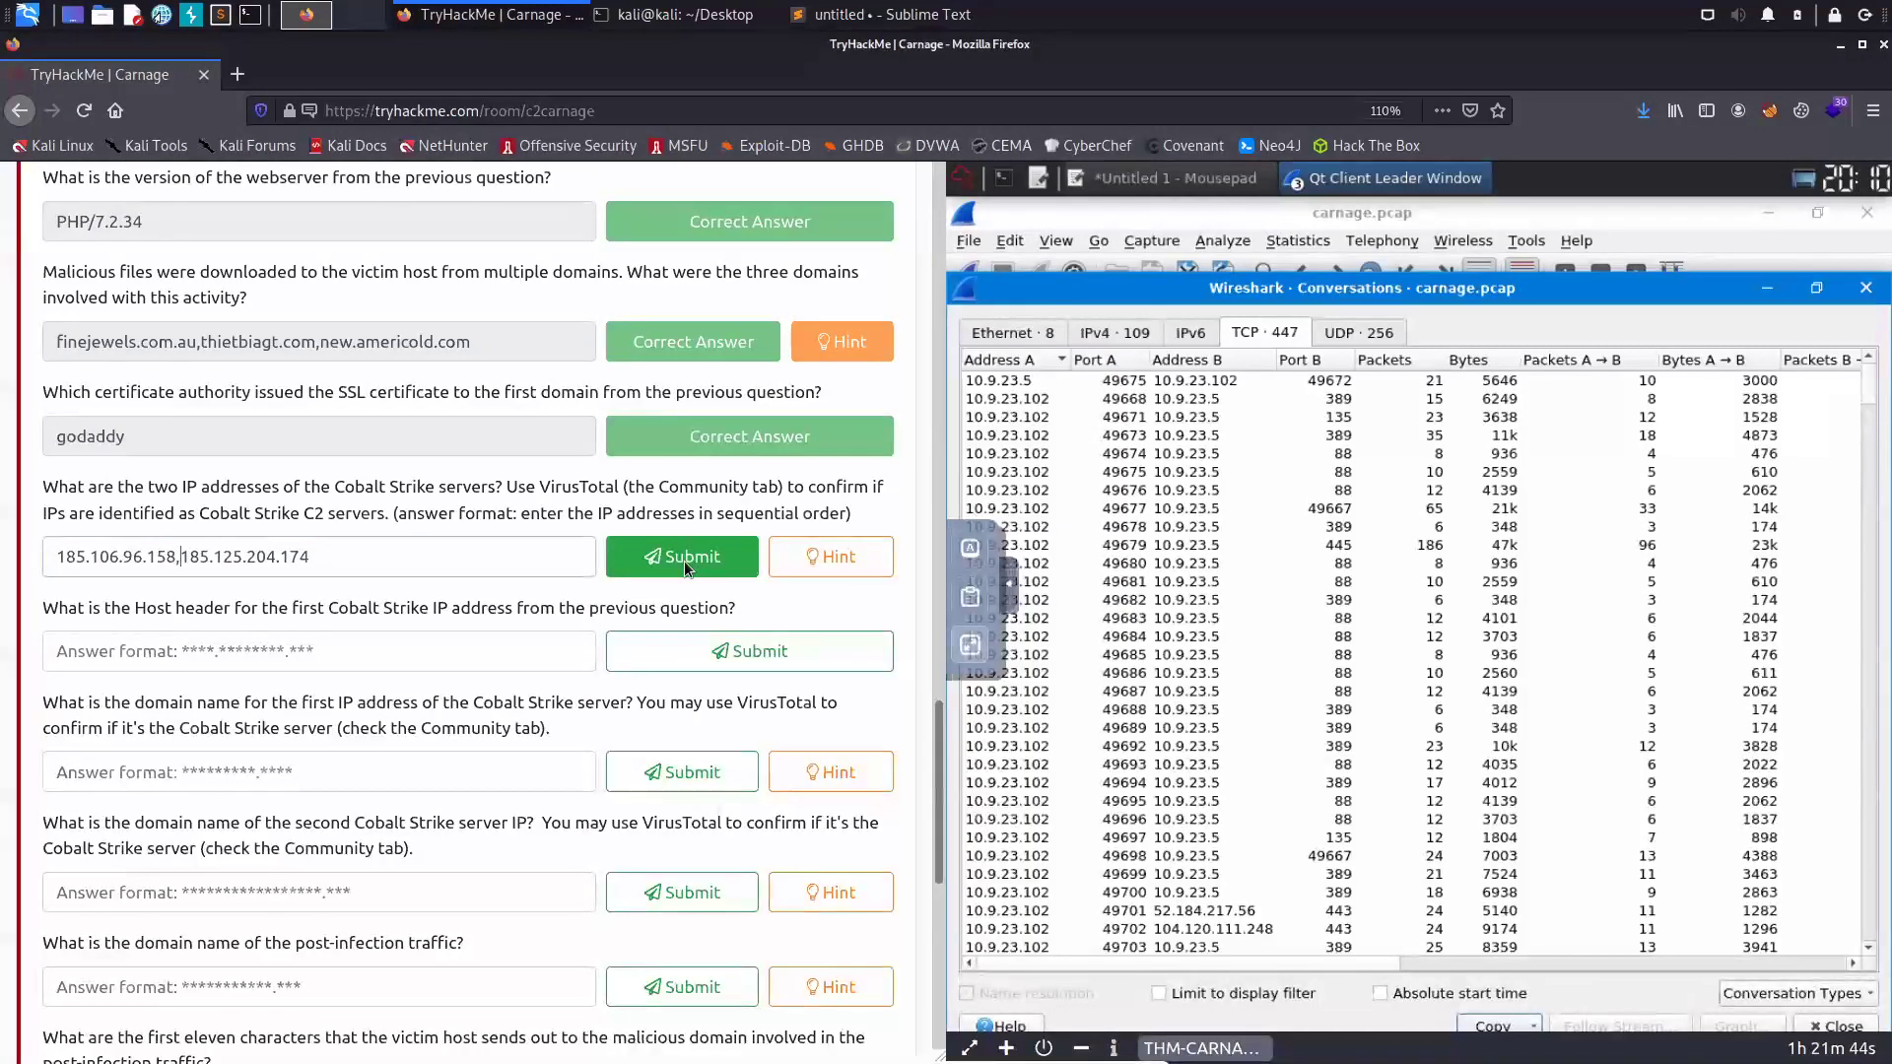
click(624, 569)
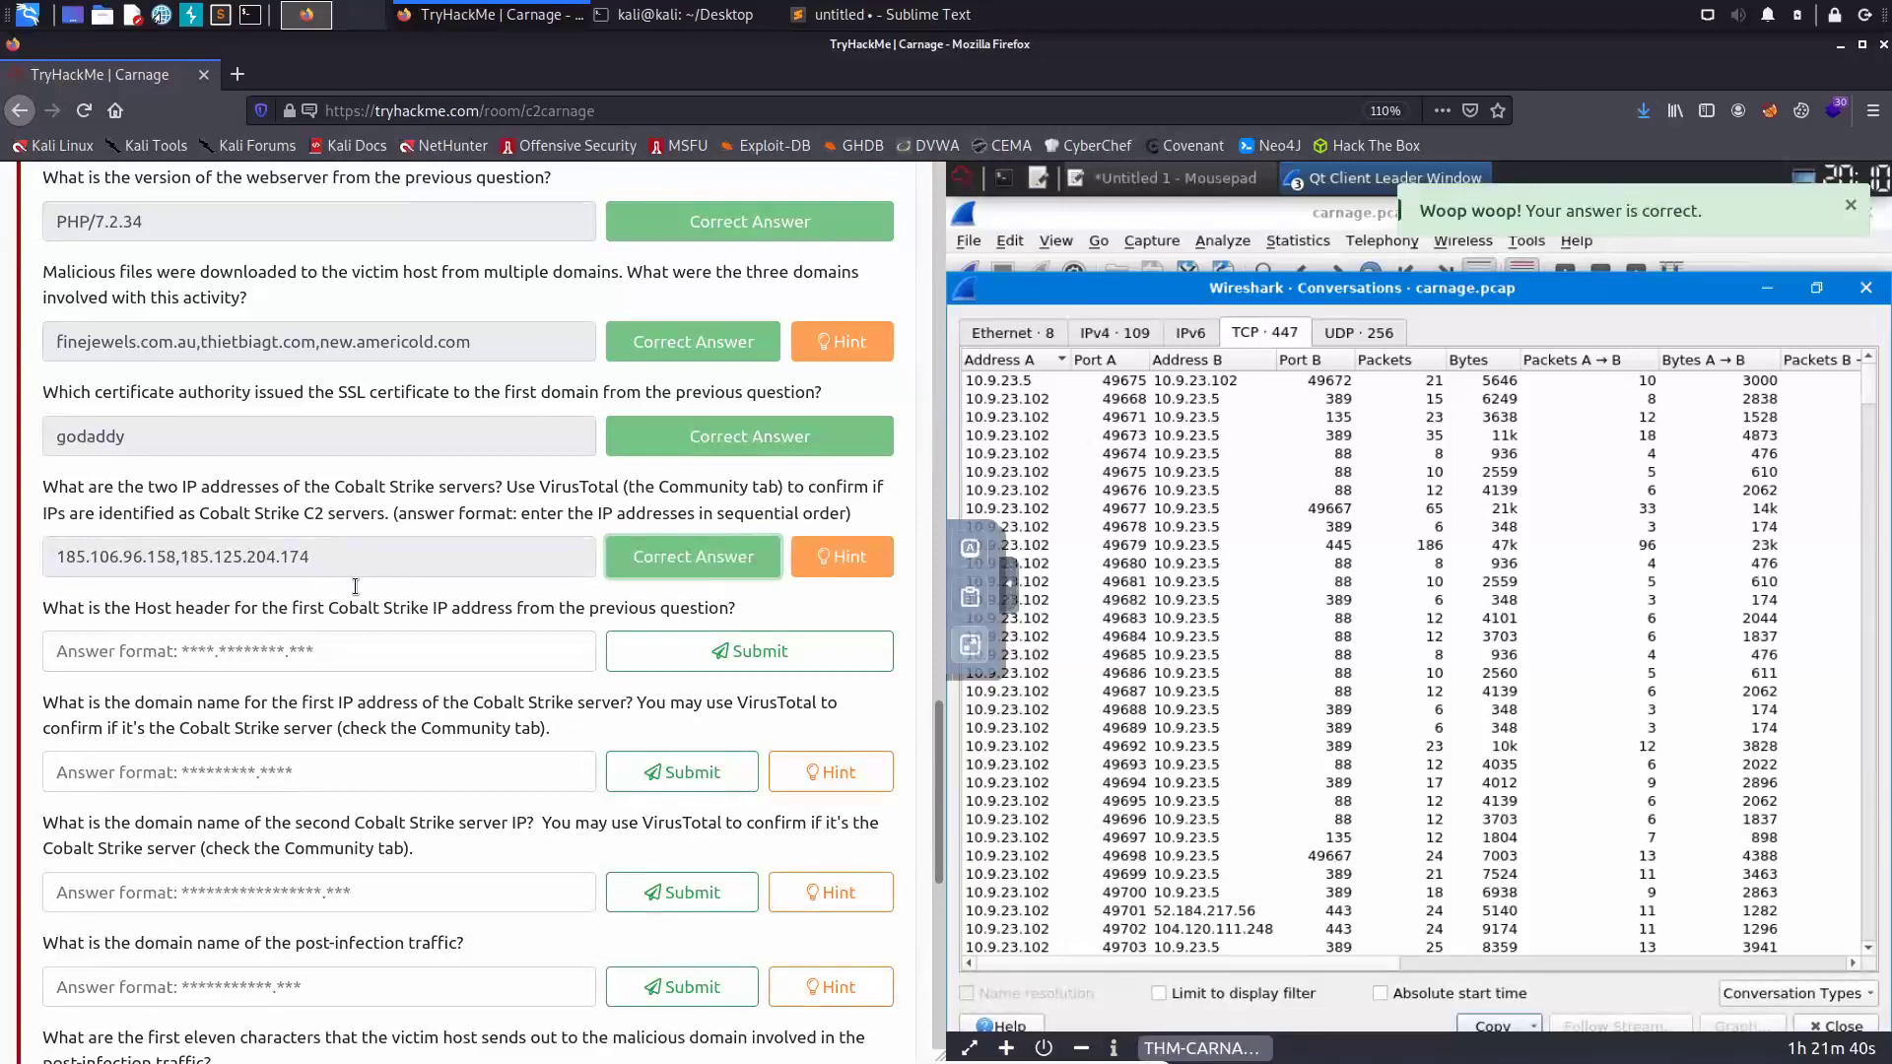
- Copy 185.106.96.158 from the accepted answer and return to full-screen Wireshark
scroll(166, 401, down, 2)
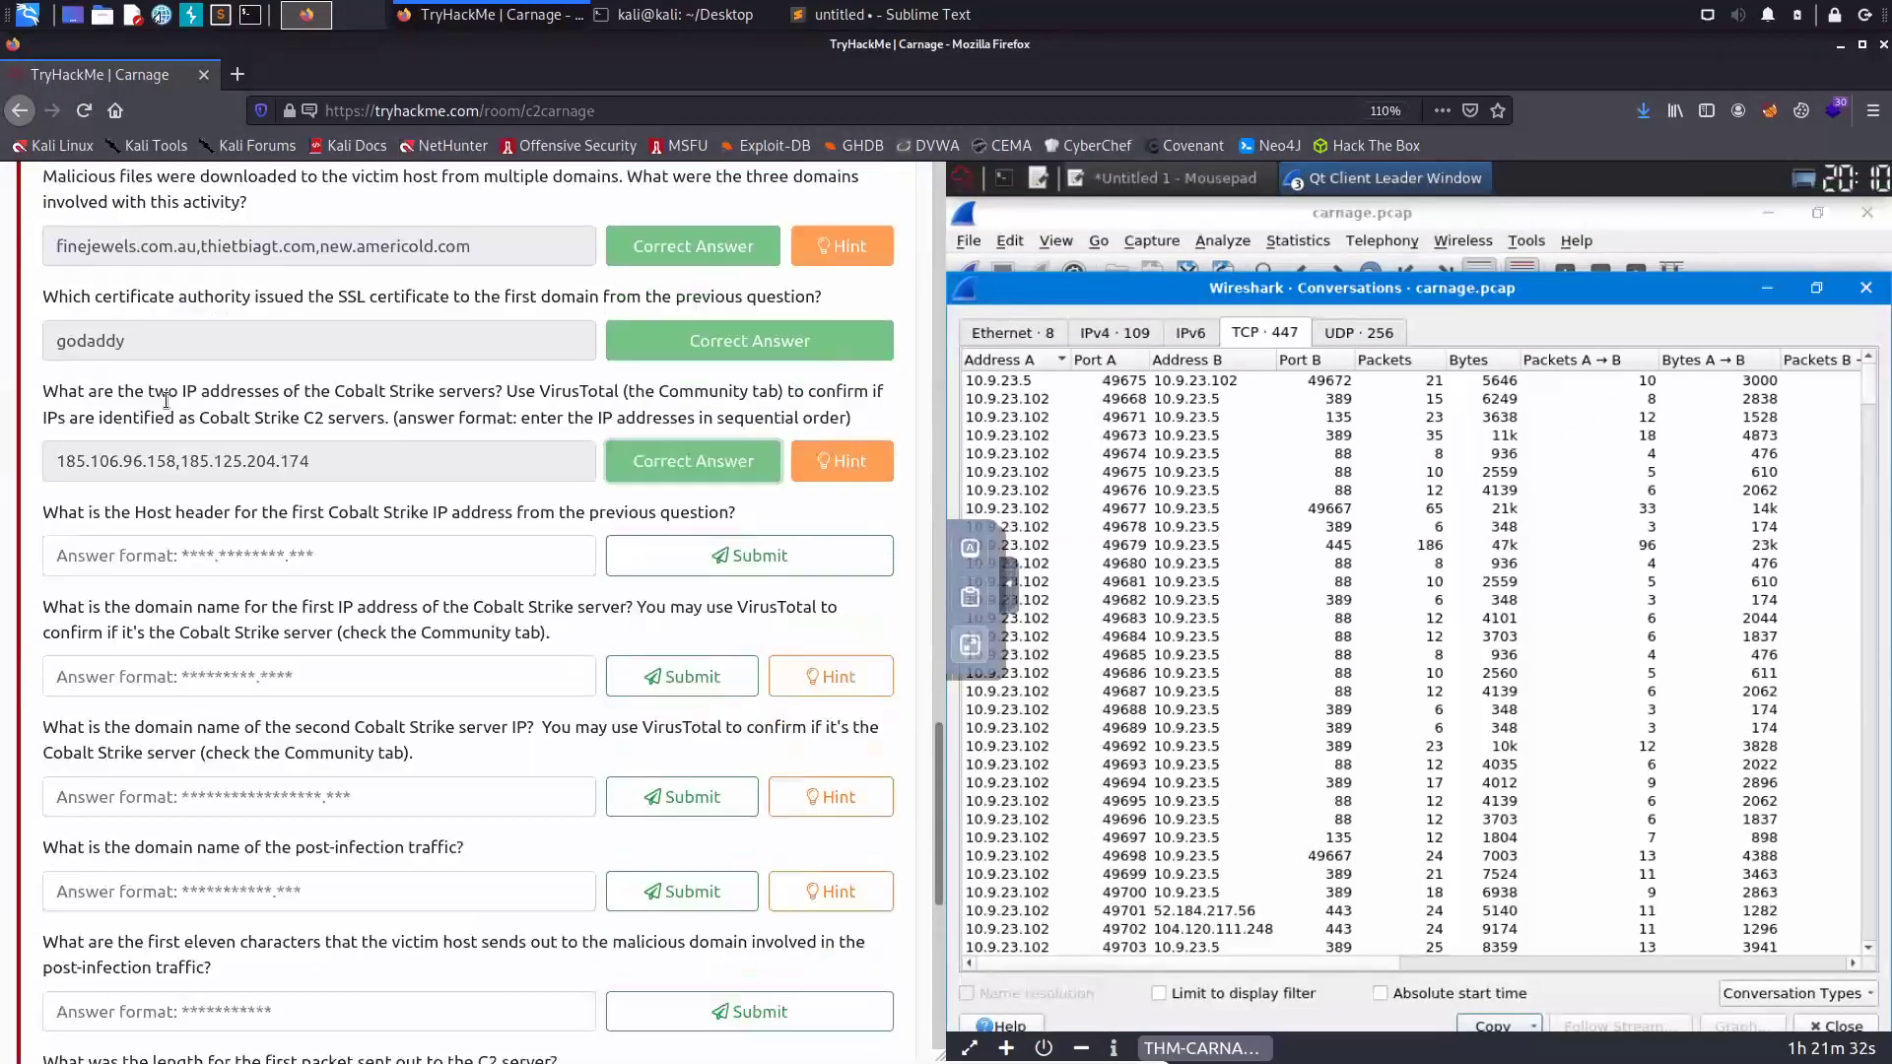
scroll(166, 401, down, 1)
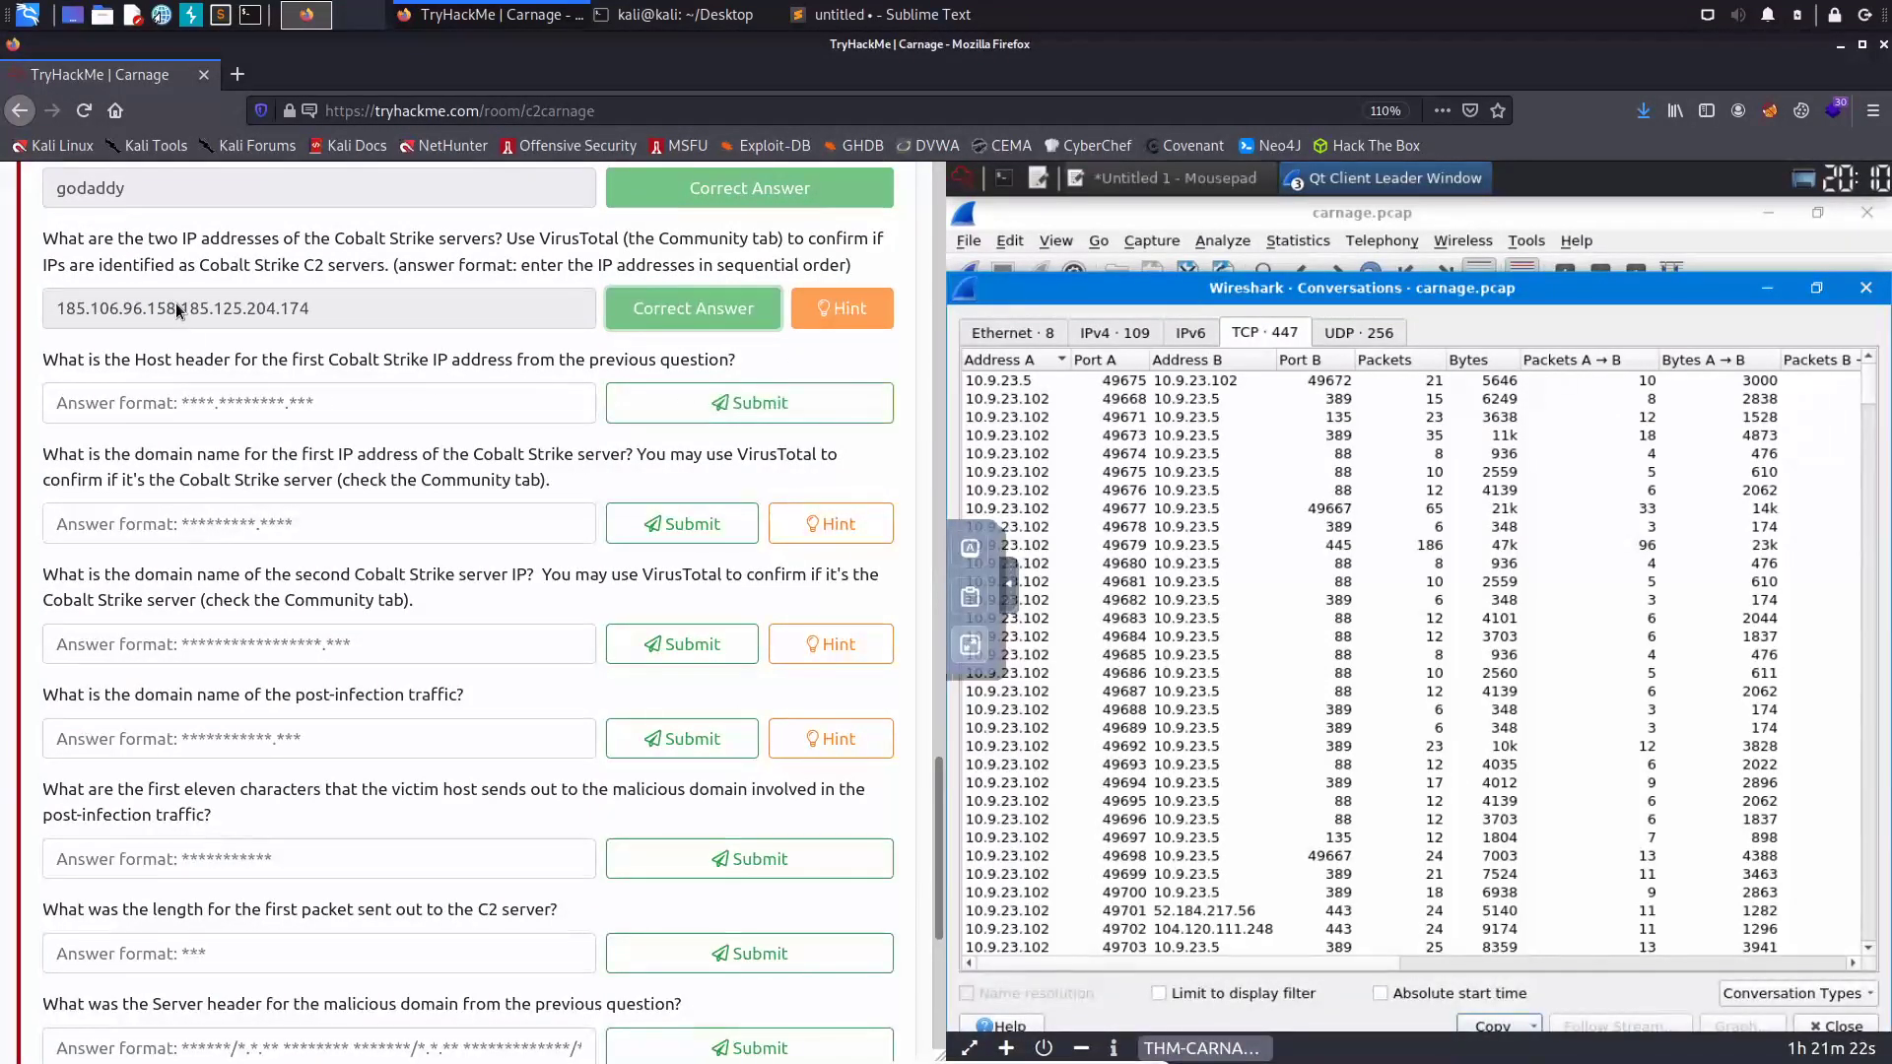
drag(174, 311, 56, 316)
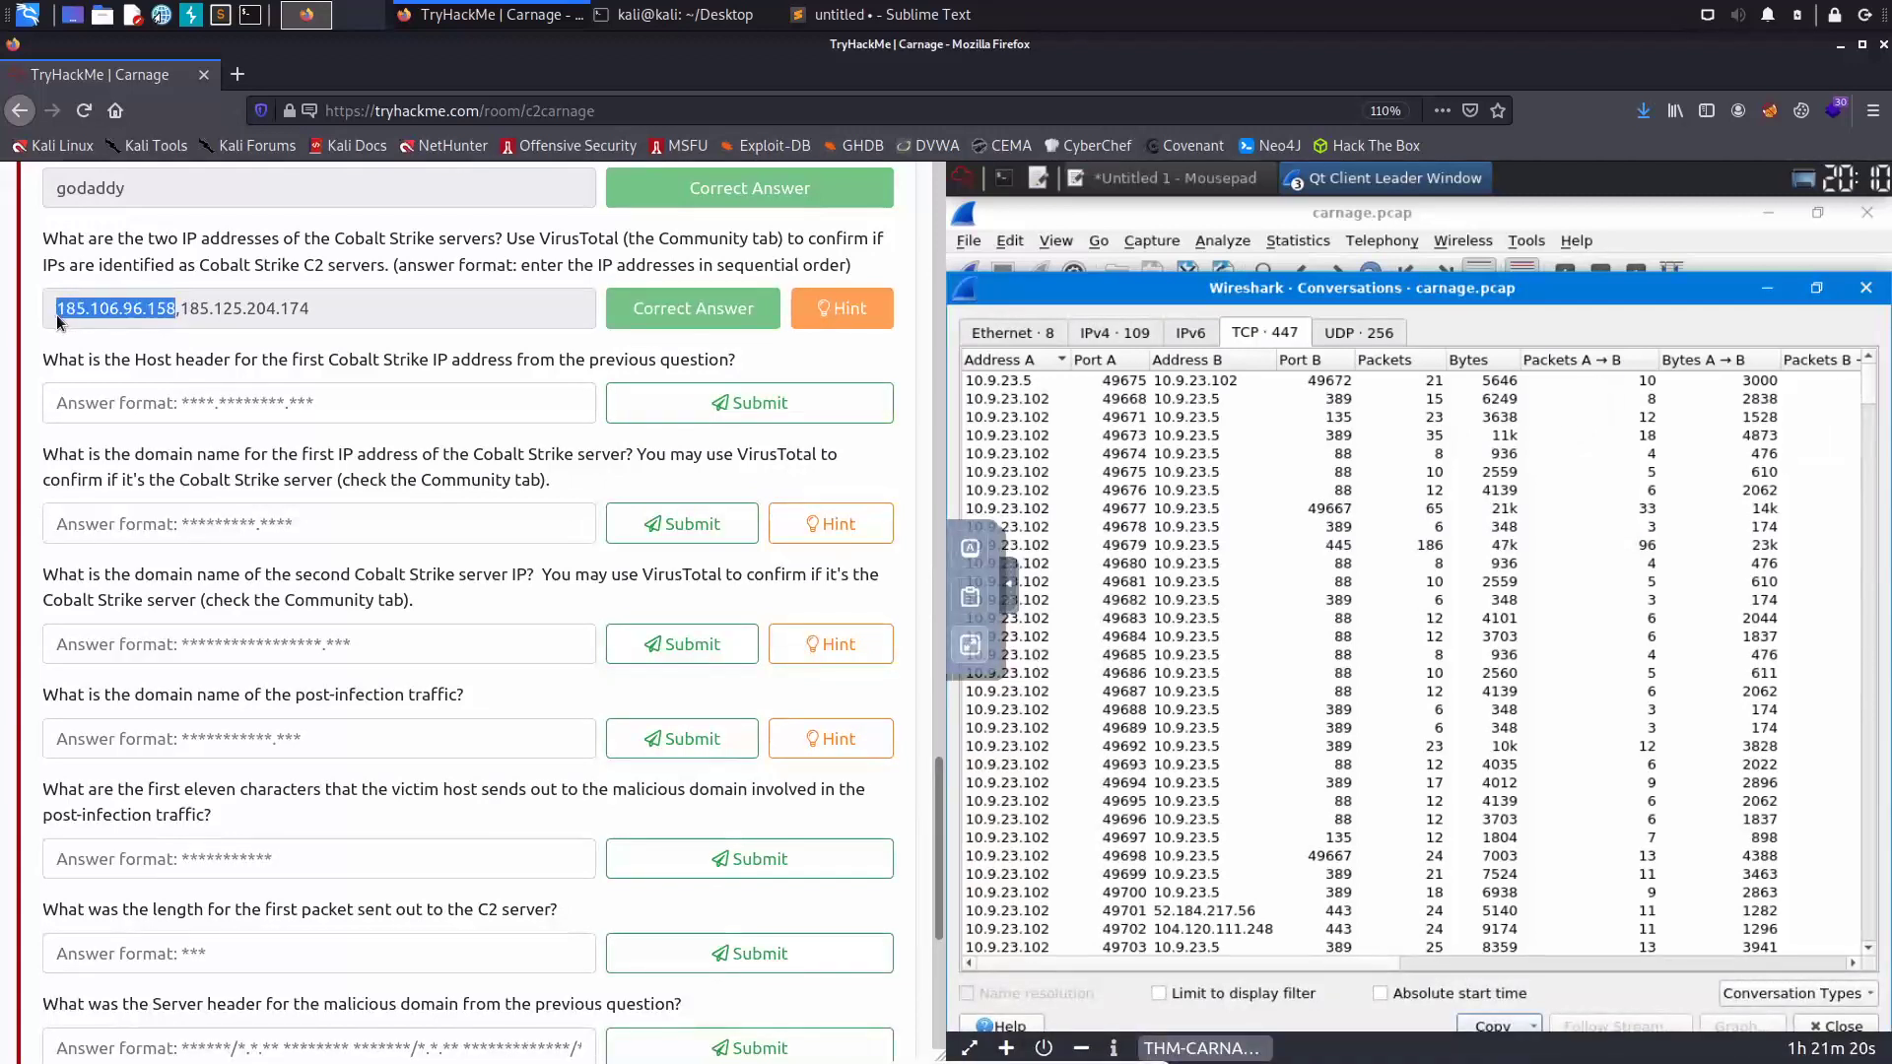
right_click(106, 320)
click(139, 390)
click(959, 418)
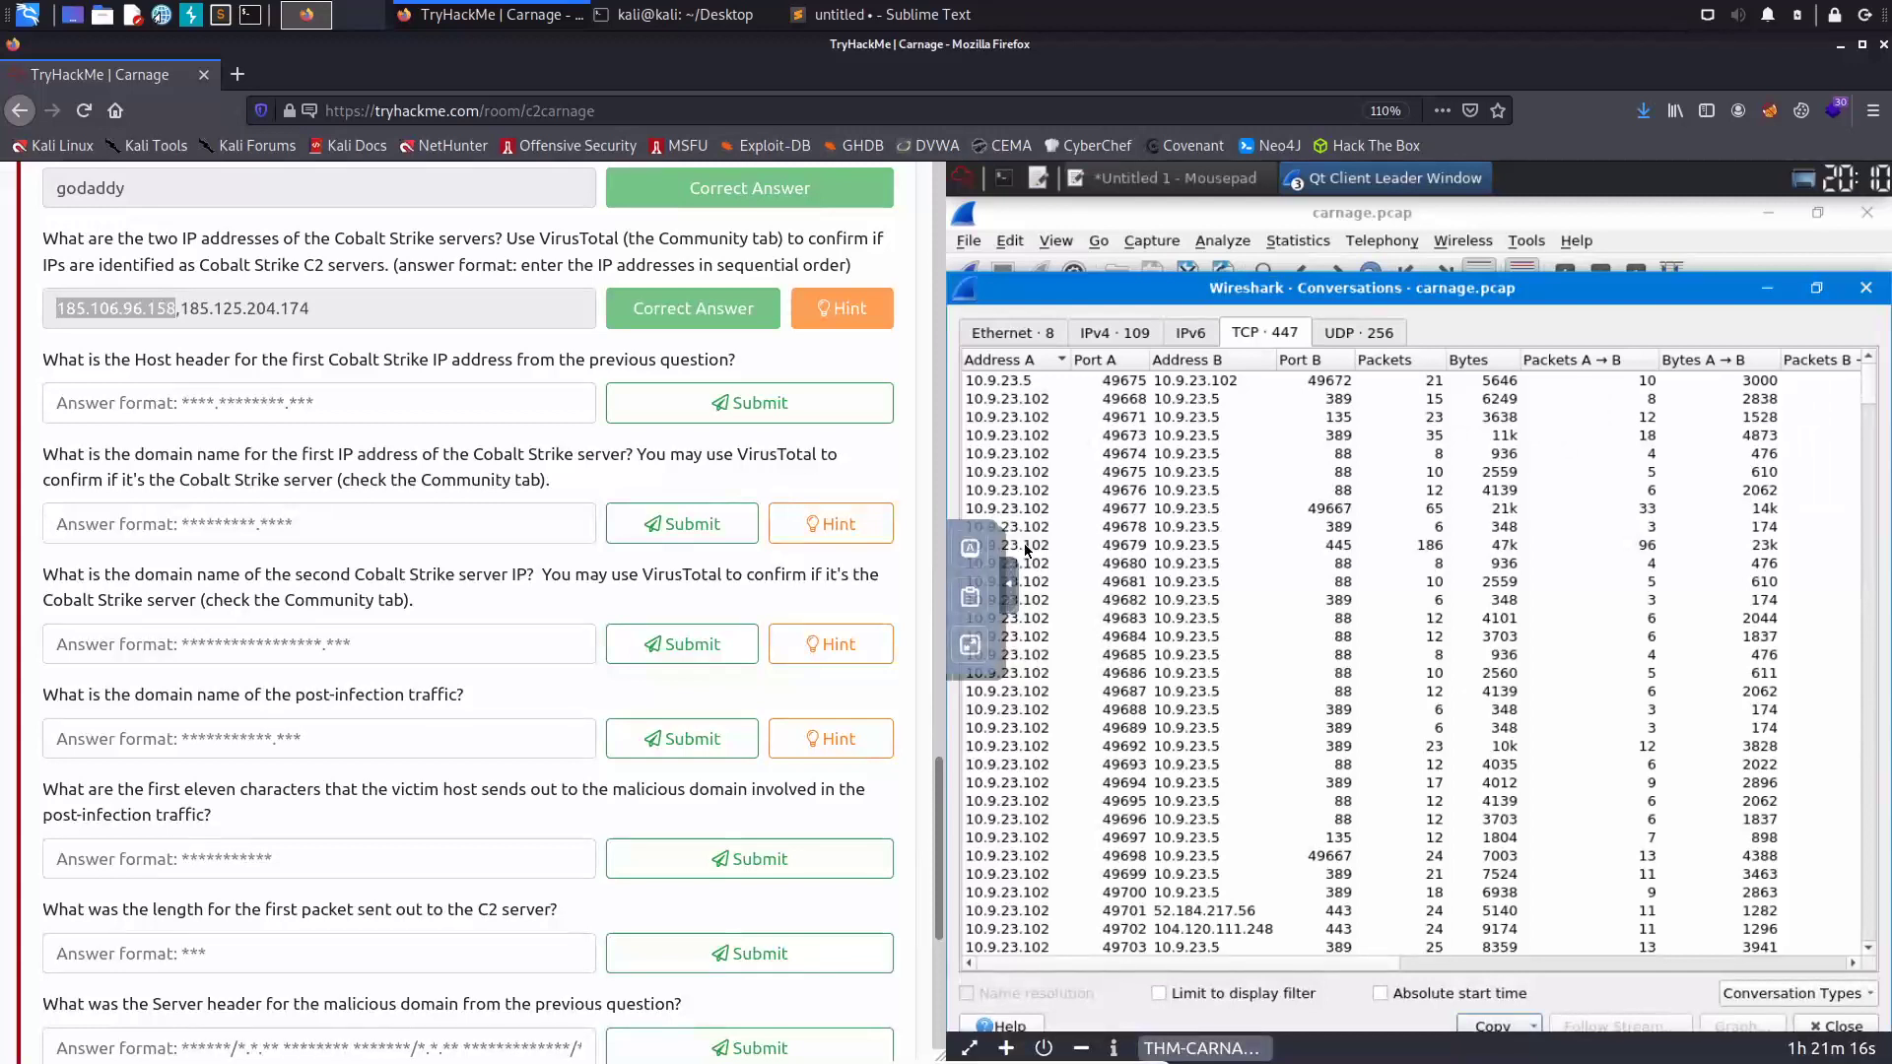
click(969, 651)
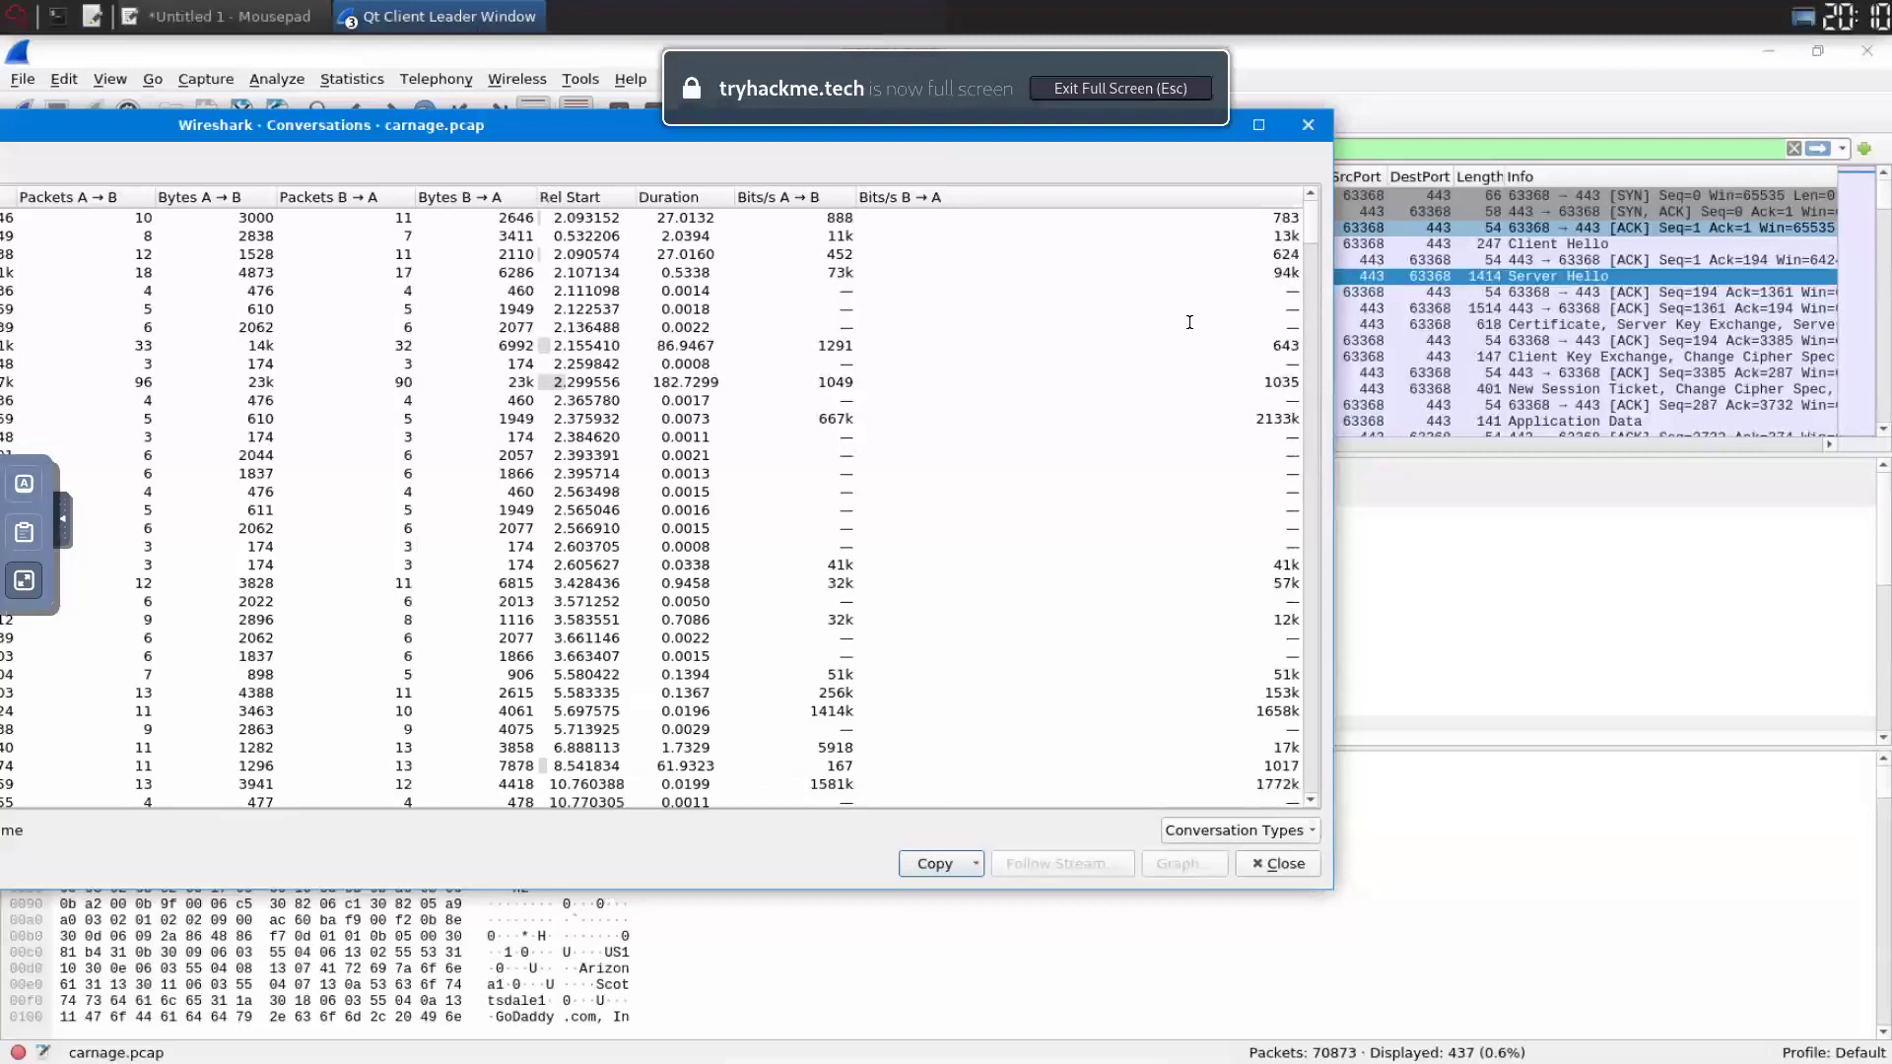
- Filter http && ip.addr == 185.106.96.158, follow packet 6326's HTTP stream, copy host ocsp.verisign.com
key(Escape)
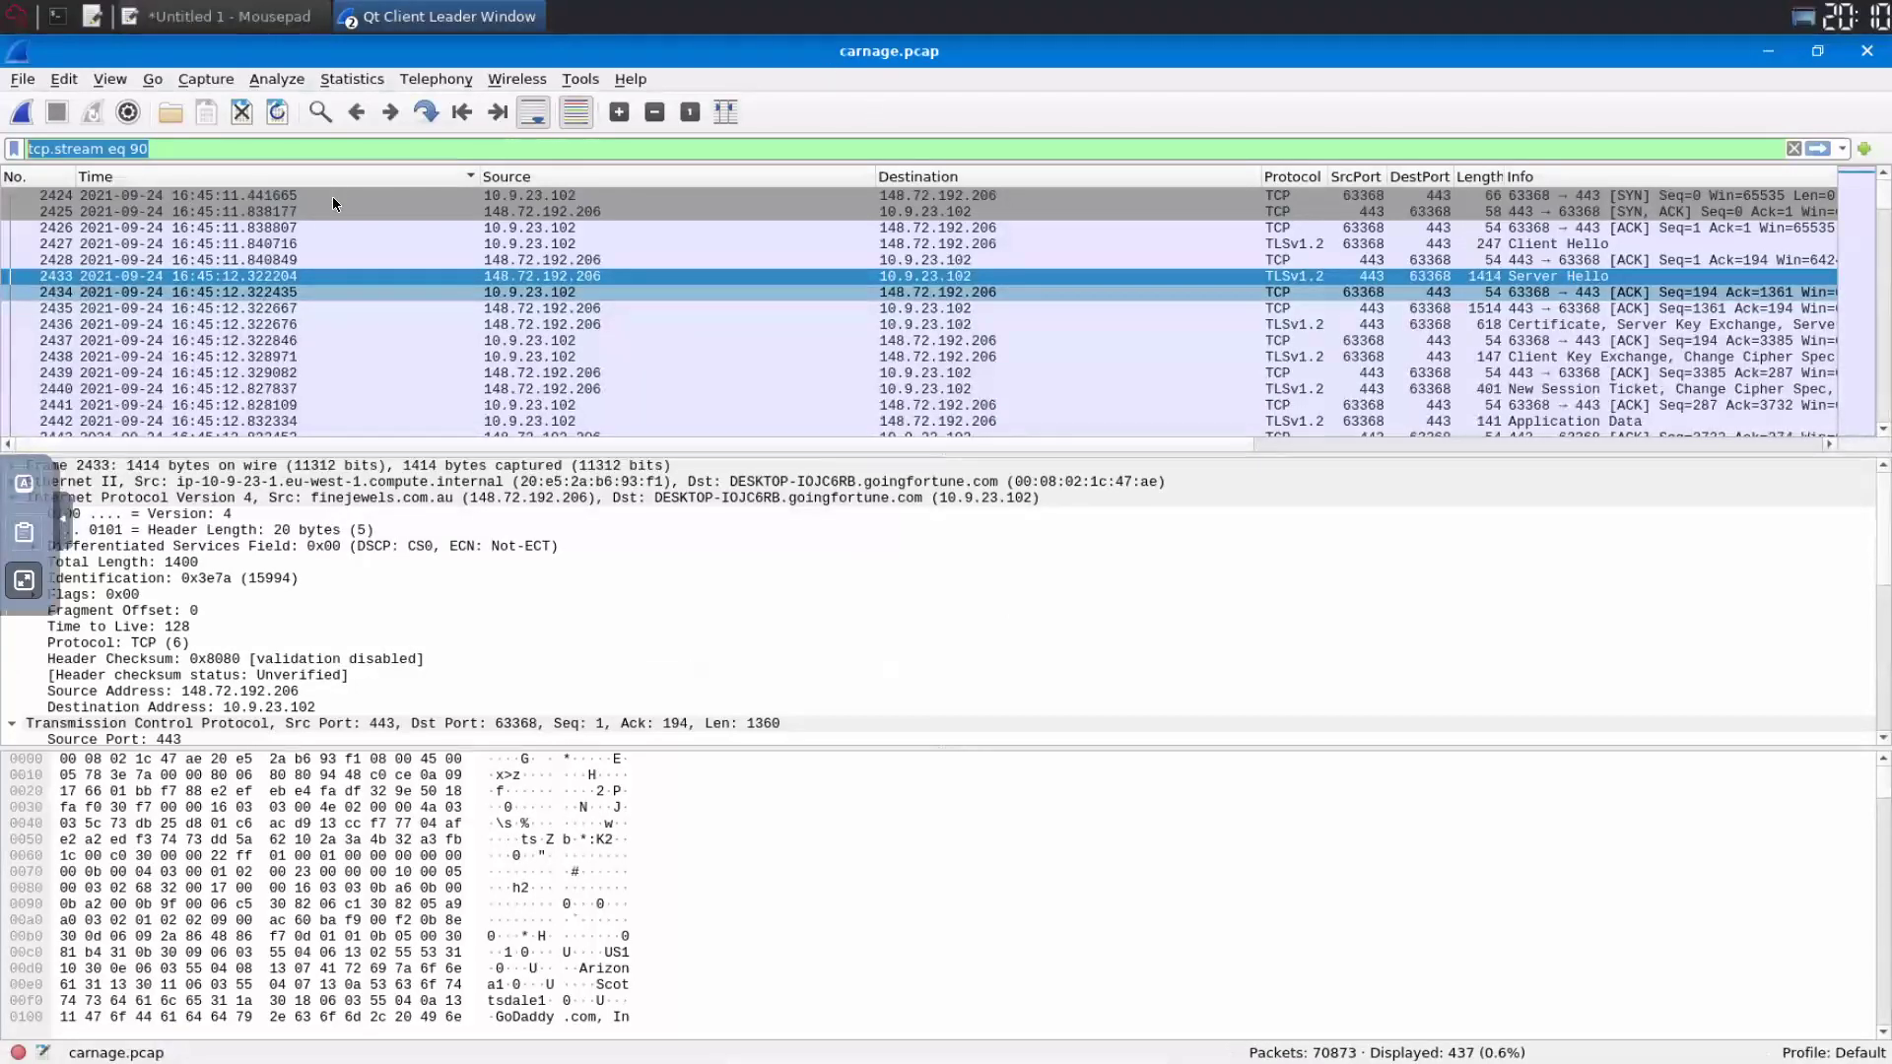
text(http && ip.addr == 185.106.96.158)
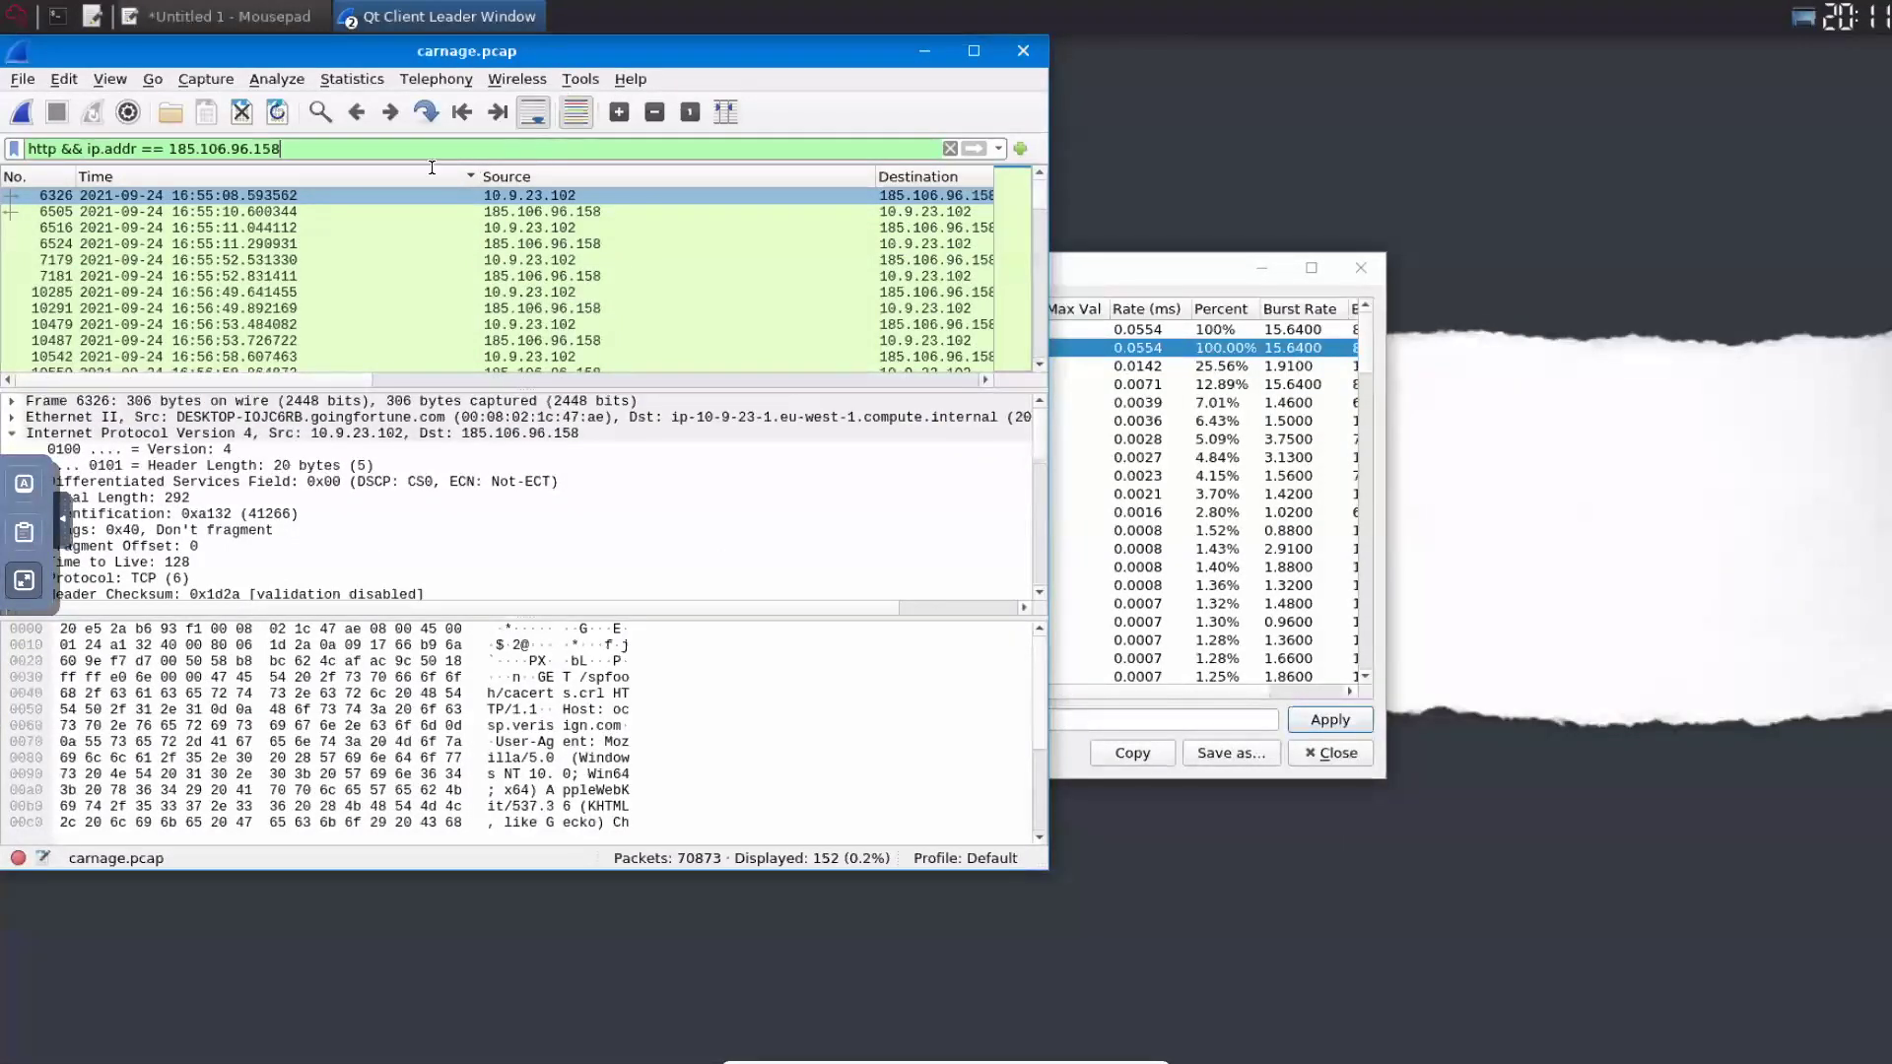
right_click(336, 197)
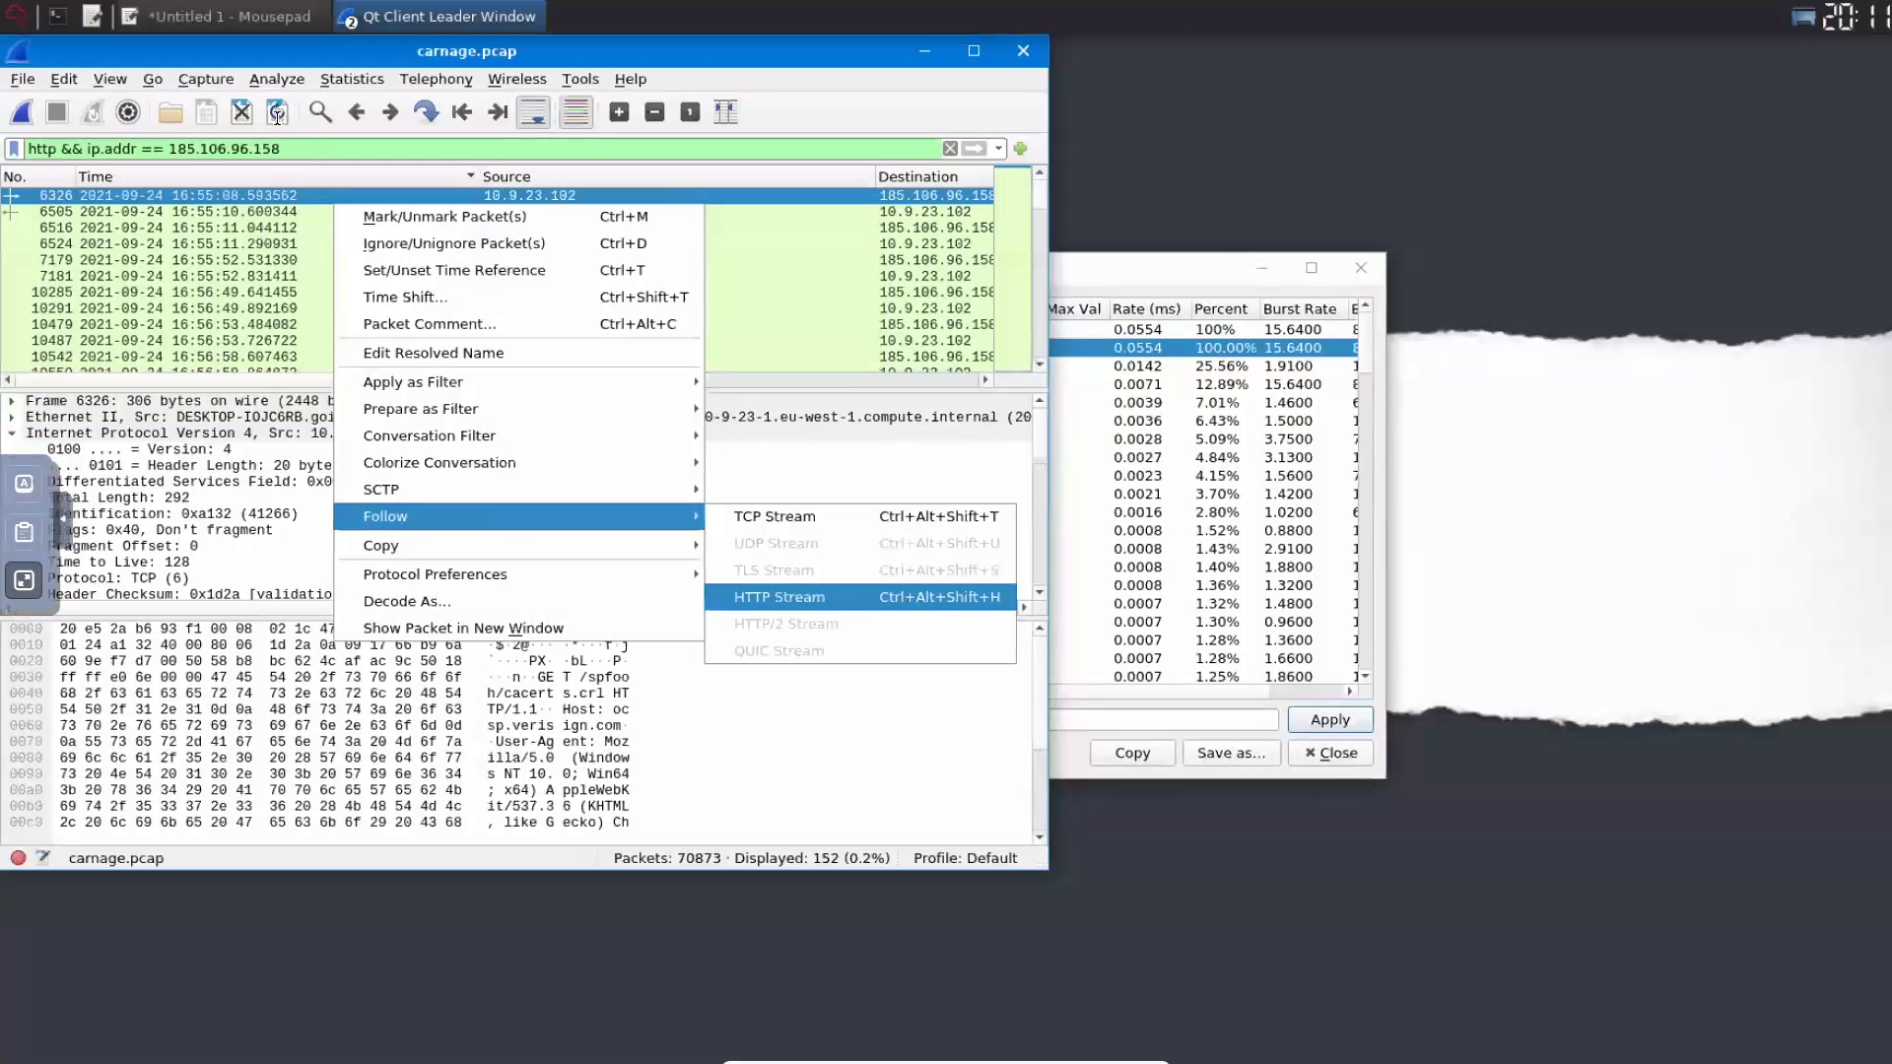
key(Return)
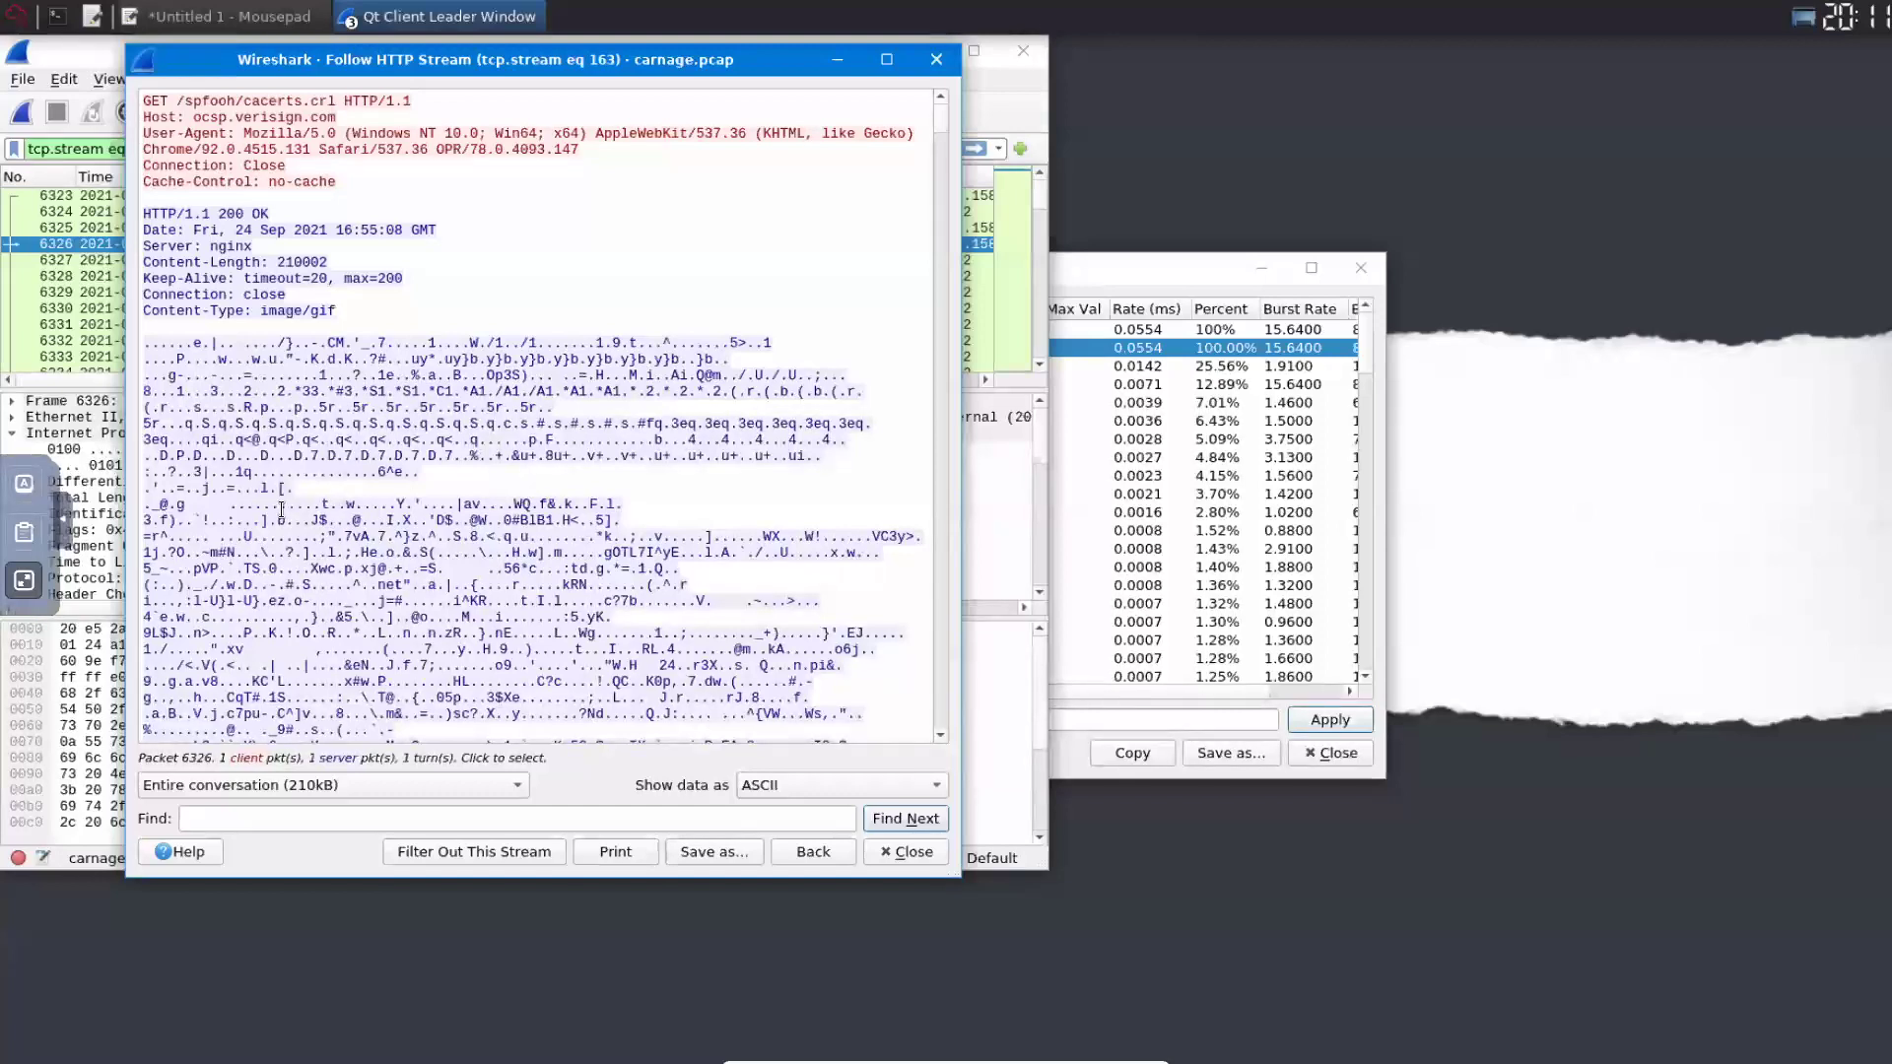
drag(193, 118, 335, 117)
right_click(313, 119)
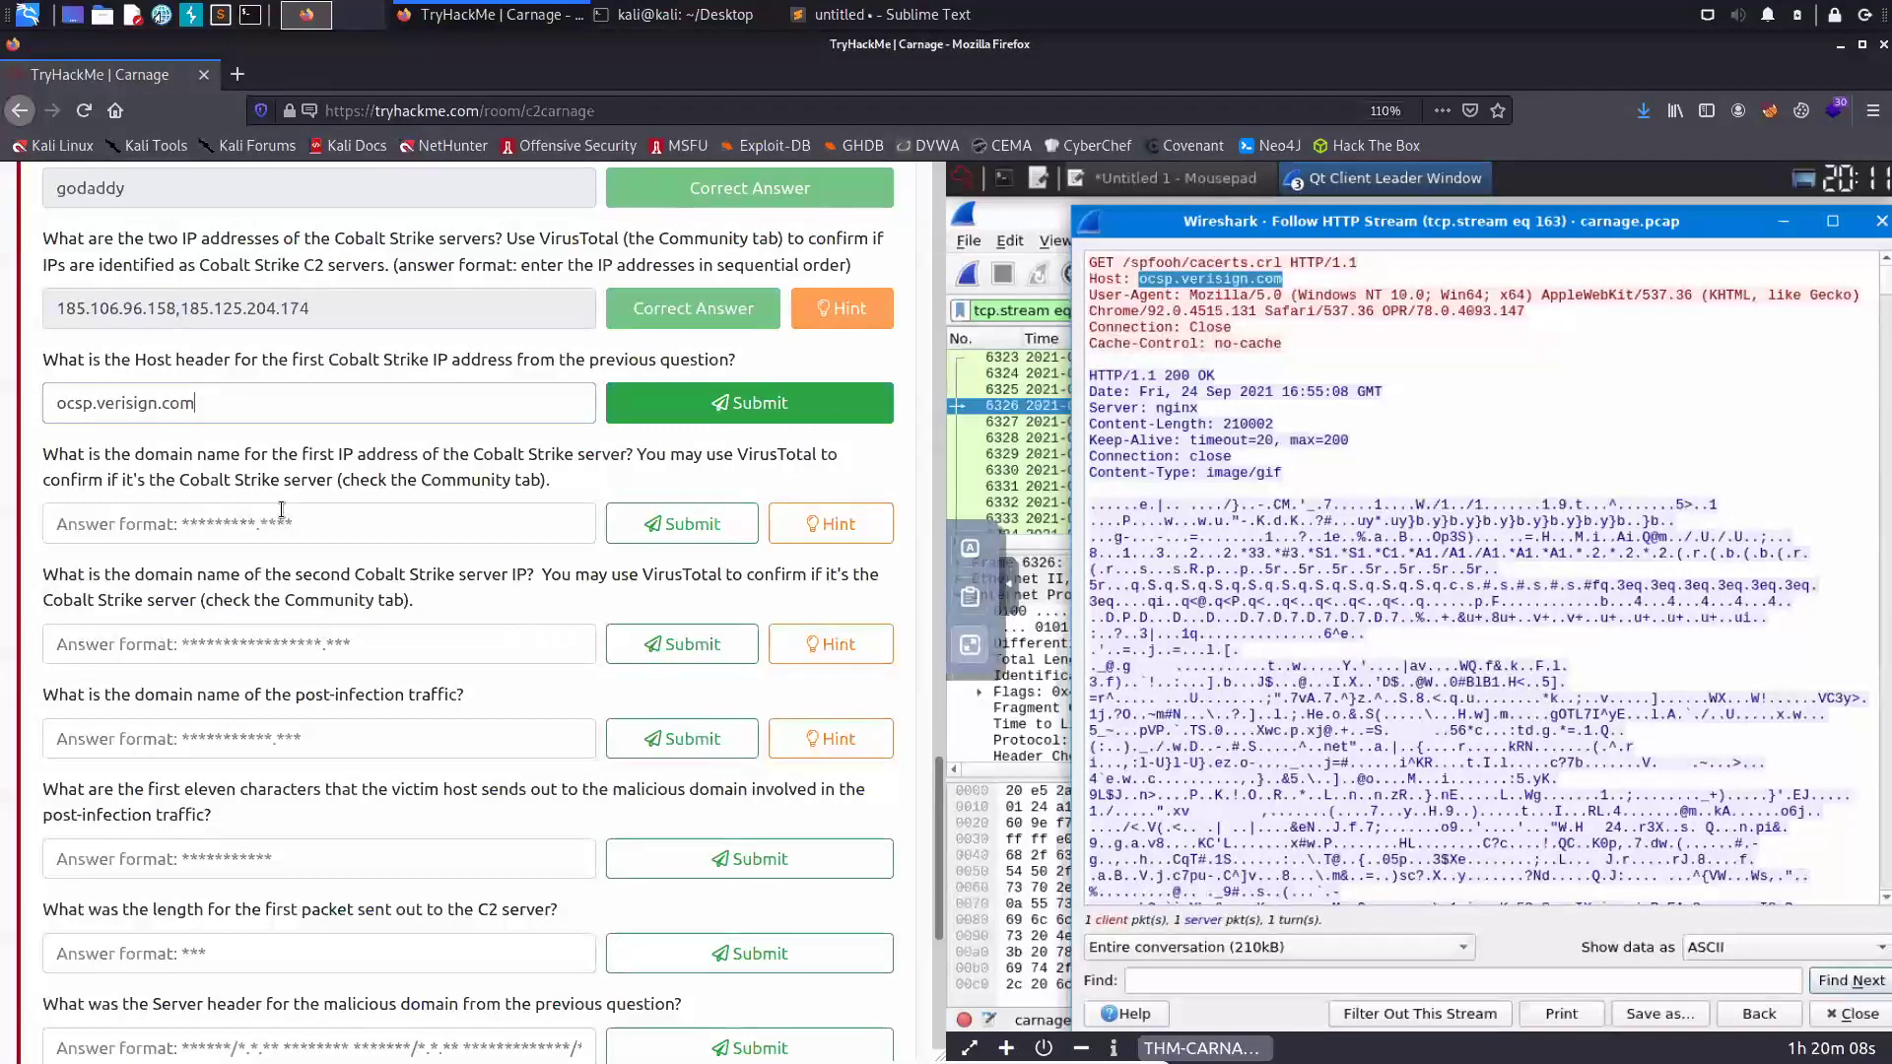
- Submit ocsp.verisign.com as the Host header answer for the first Cobalt Strike IP
key(Return)
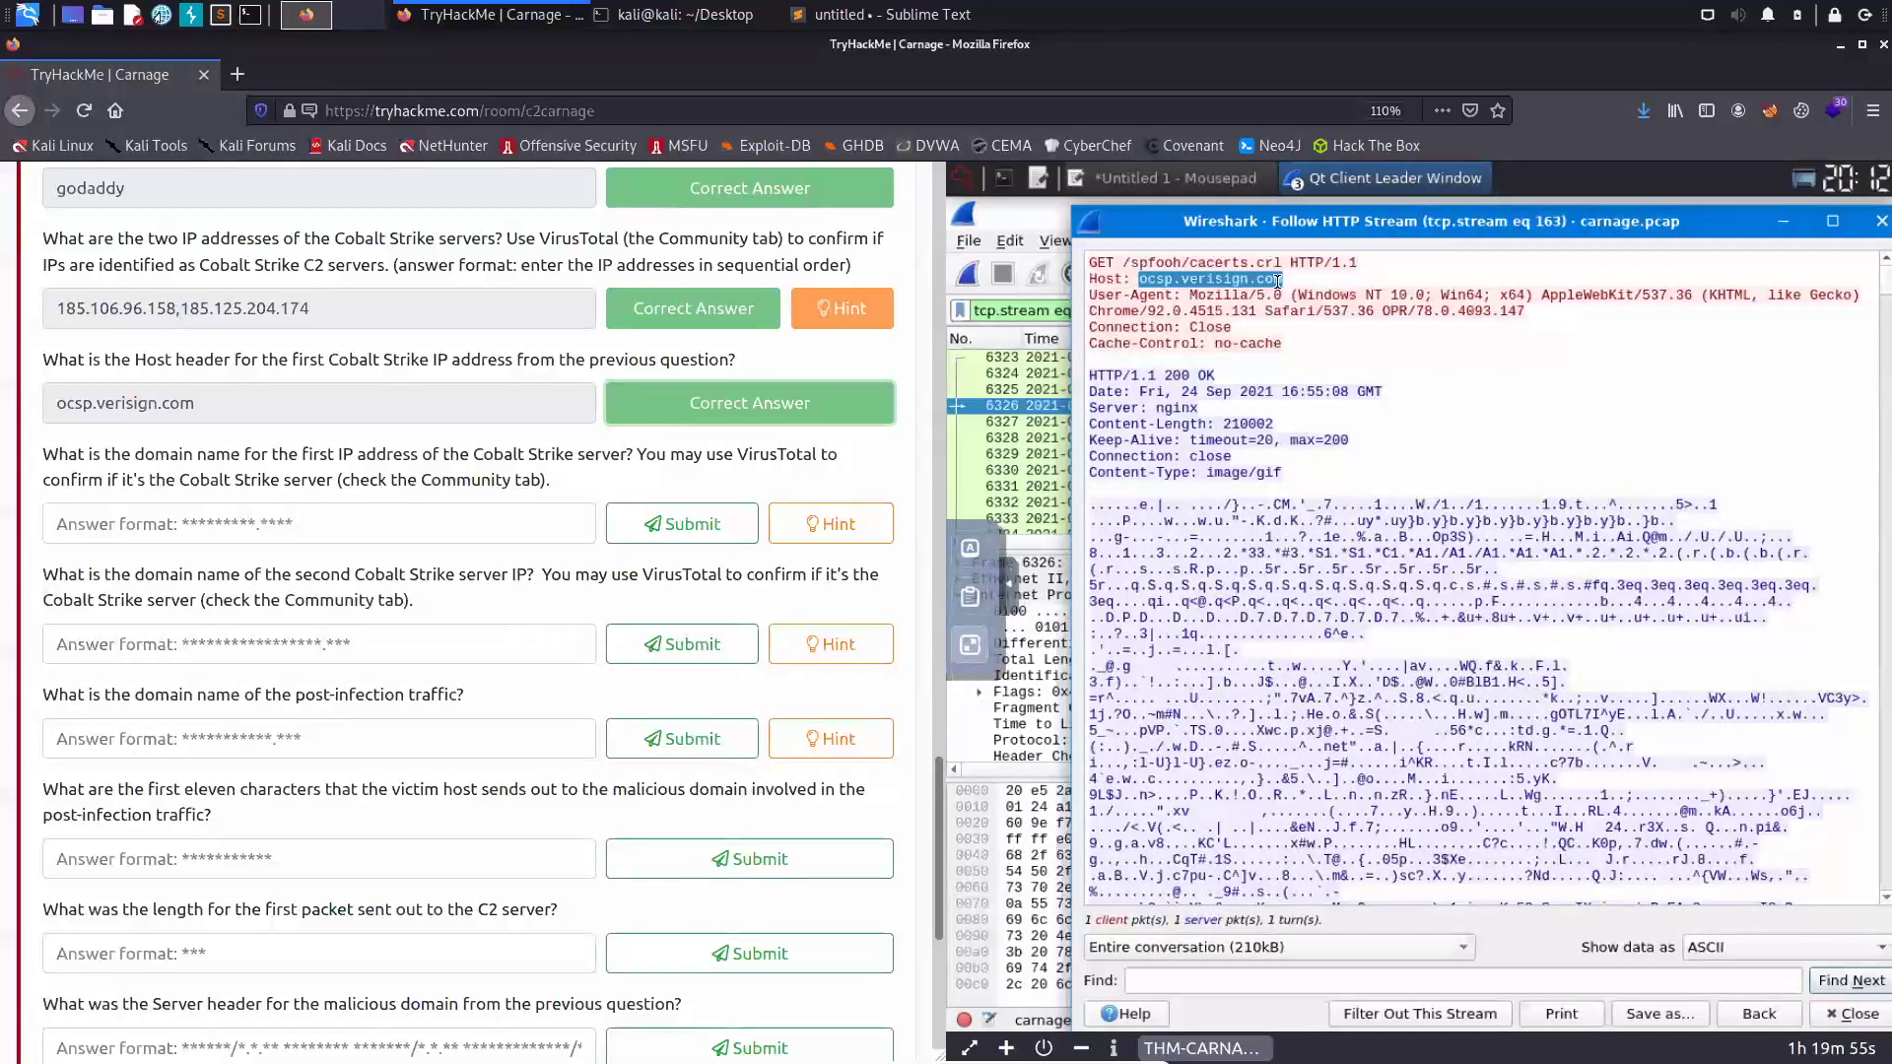
drag(1277, 281, 1284, 280)
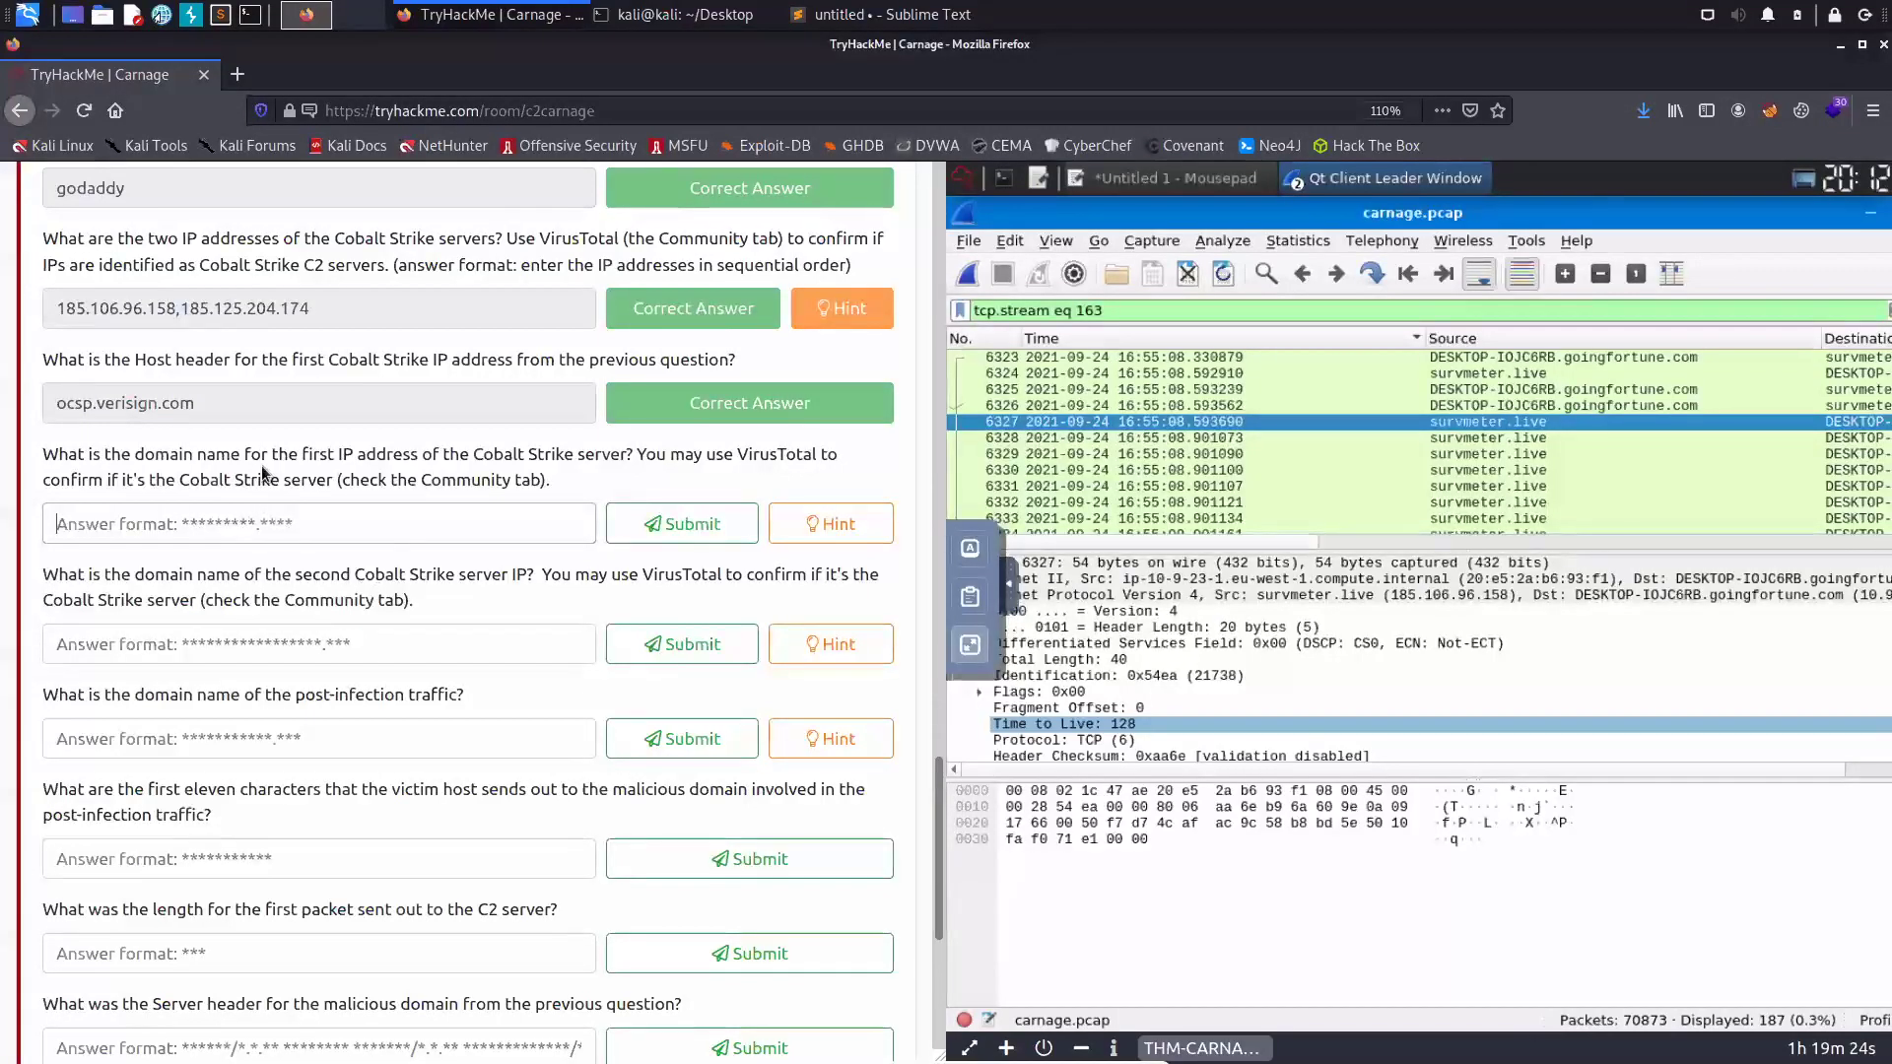
- Answer survmeter.live as the domain of the first Cobalt Strike server IP
key(ctrl+v)
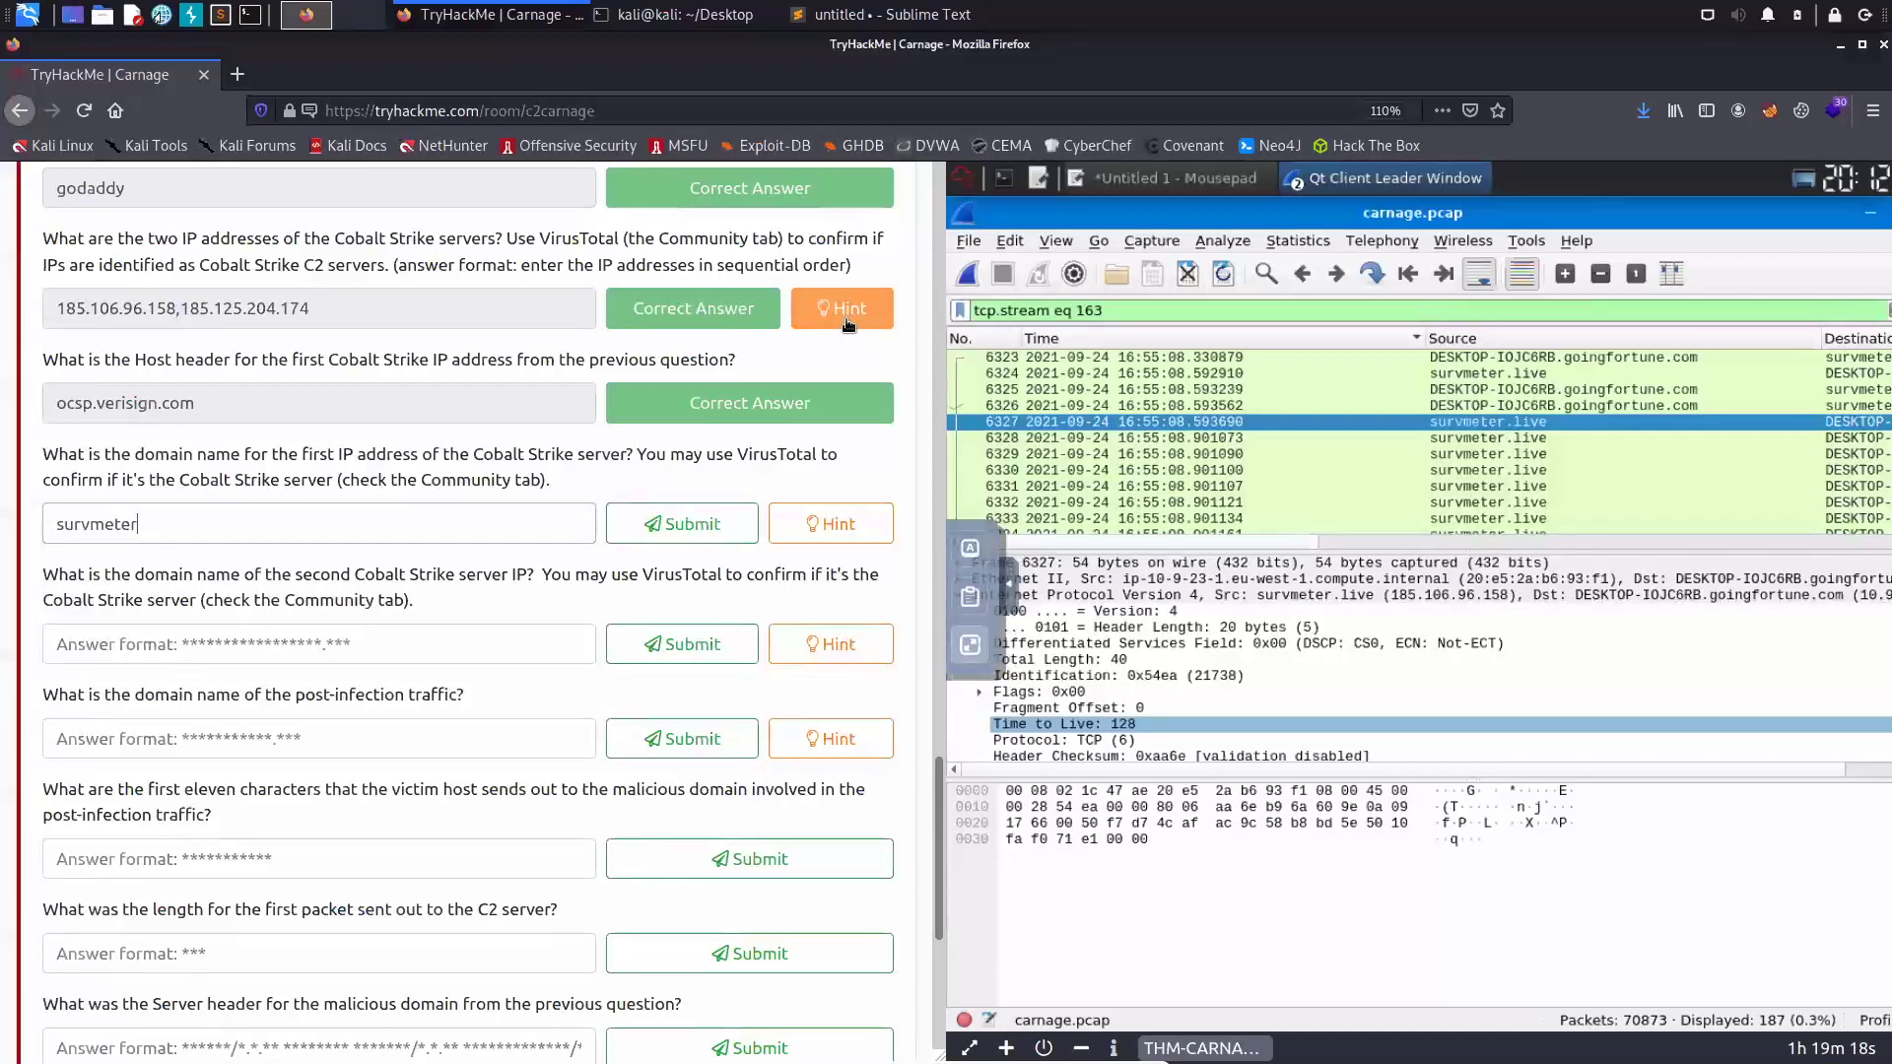
text(.live)
key(Return)
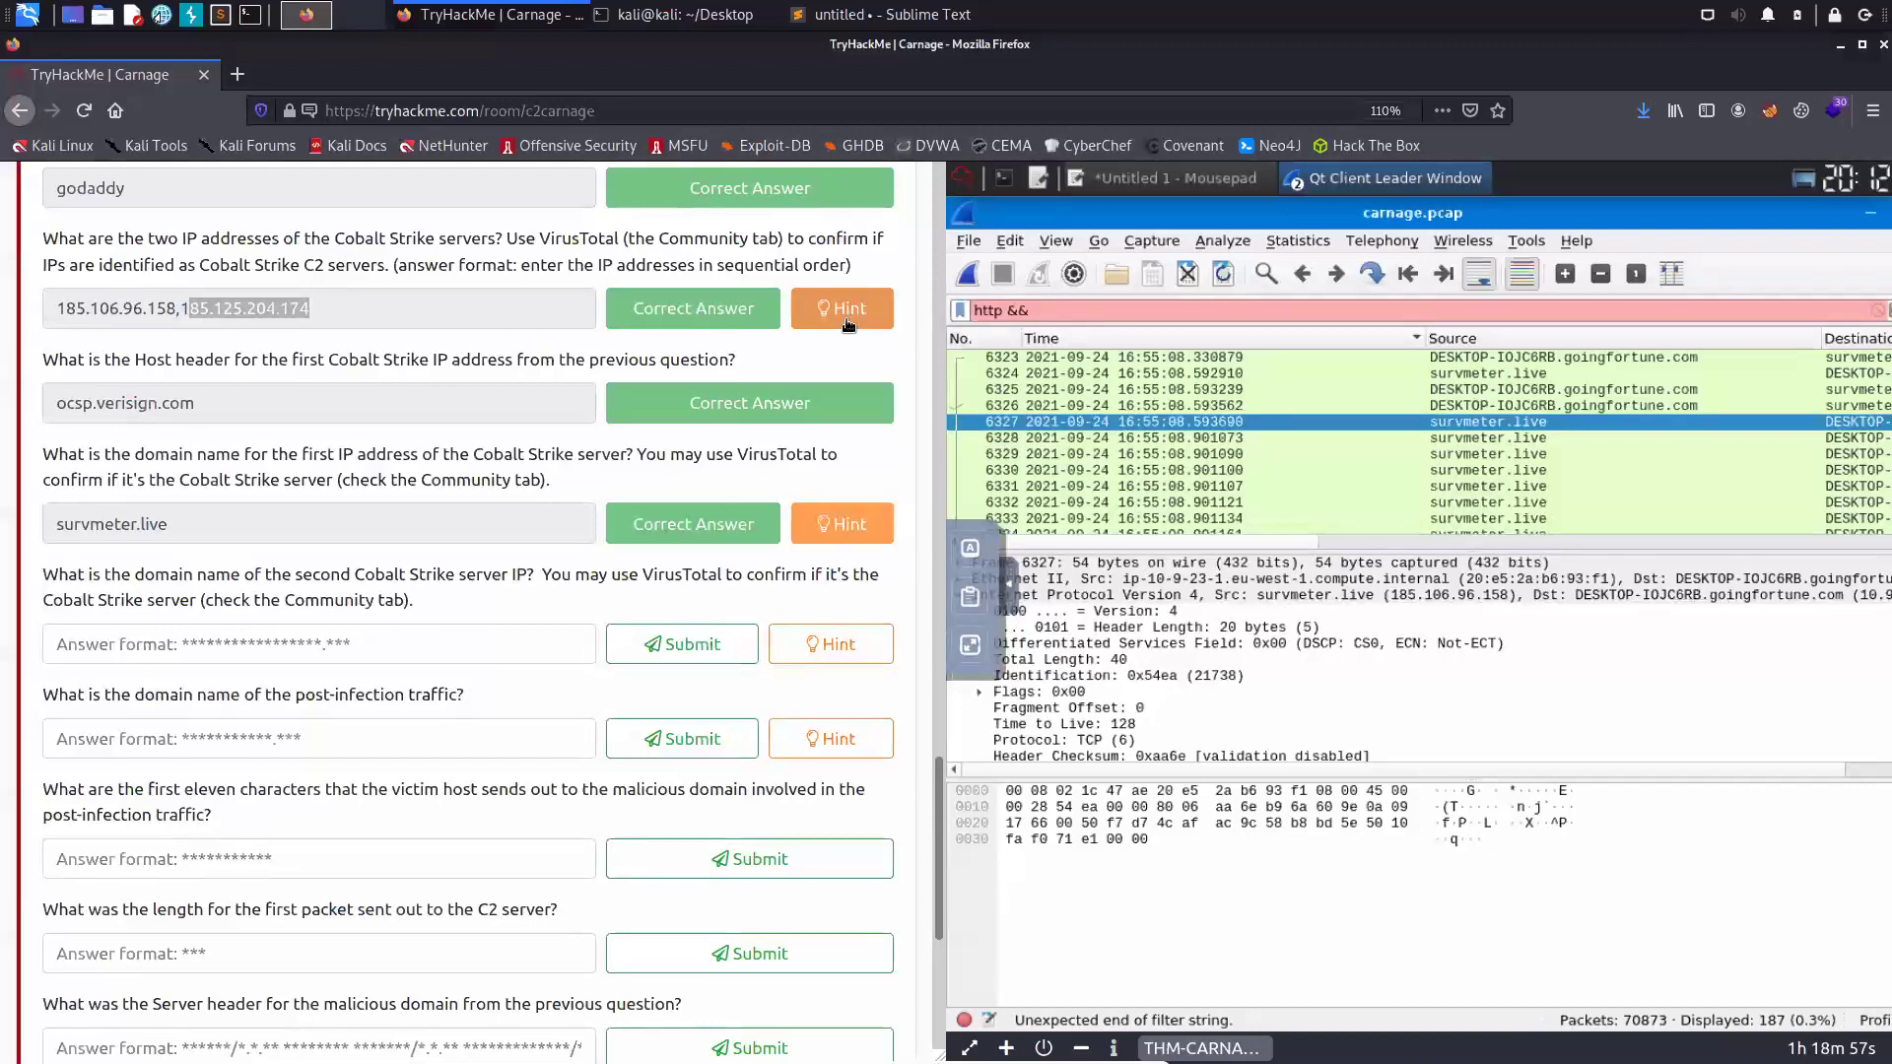
- Apply the filter http && ip.addr == 185.125.204.174, correcting the mistyped field name
text(adr.d)
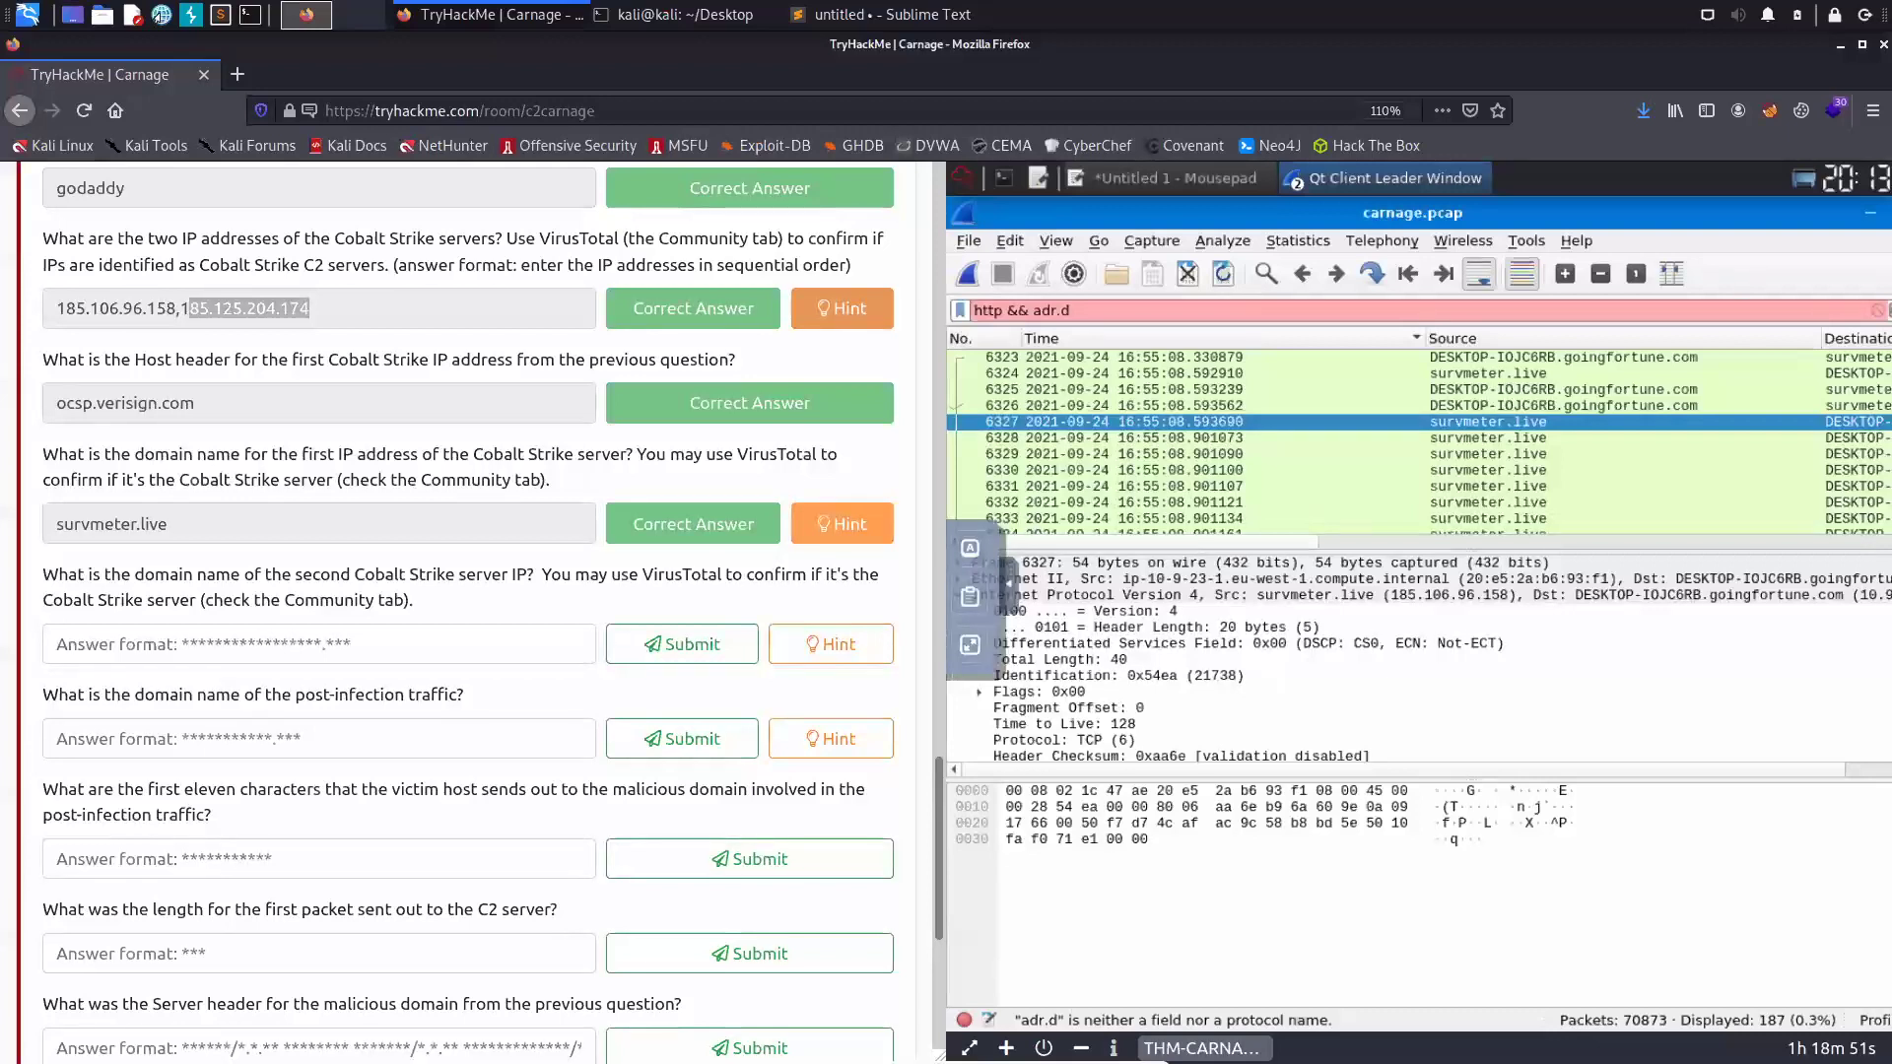
text(st == 185.125.204)
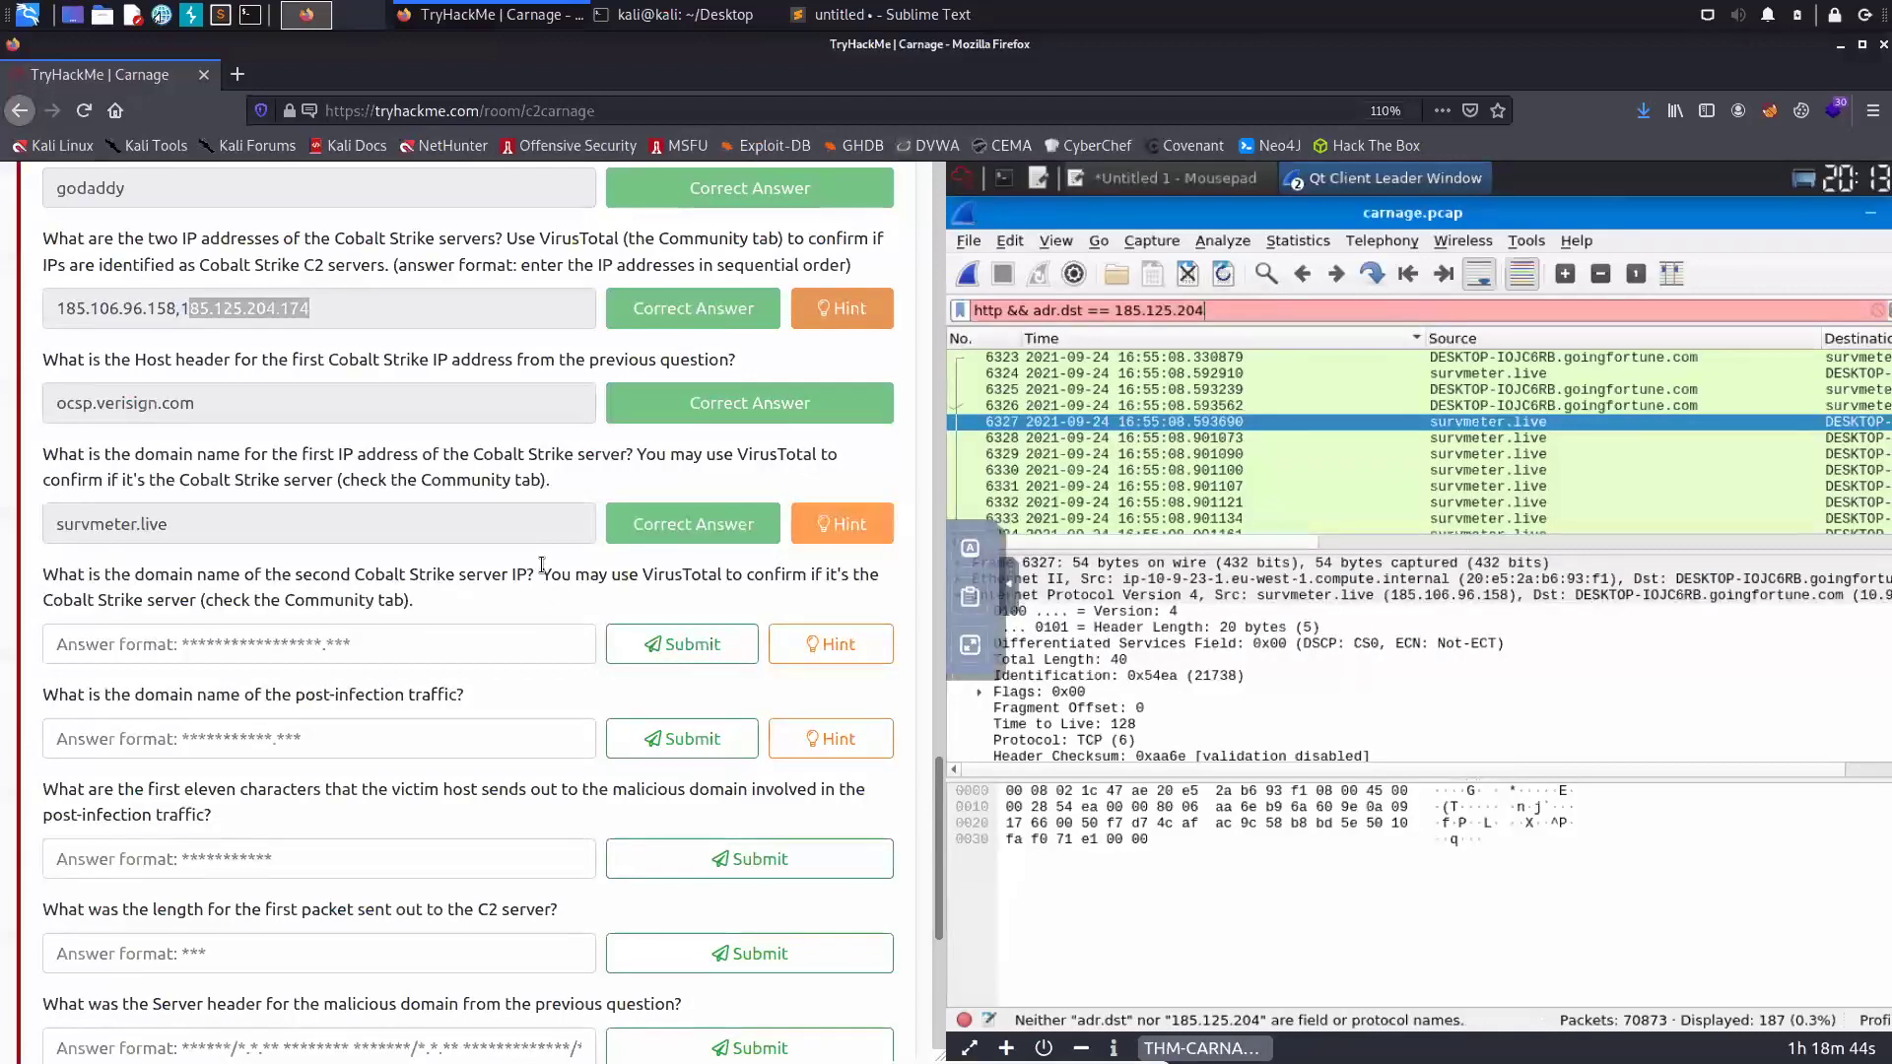
text(.174)
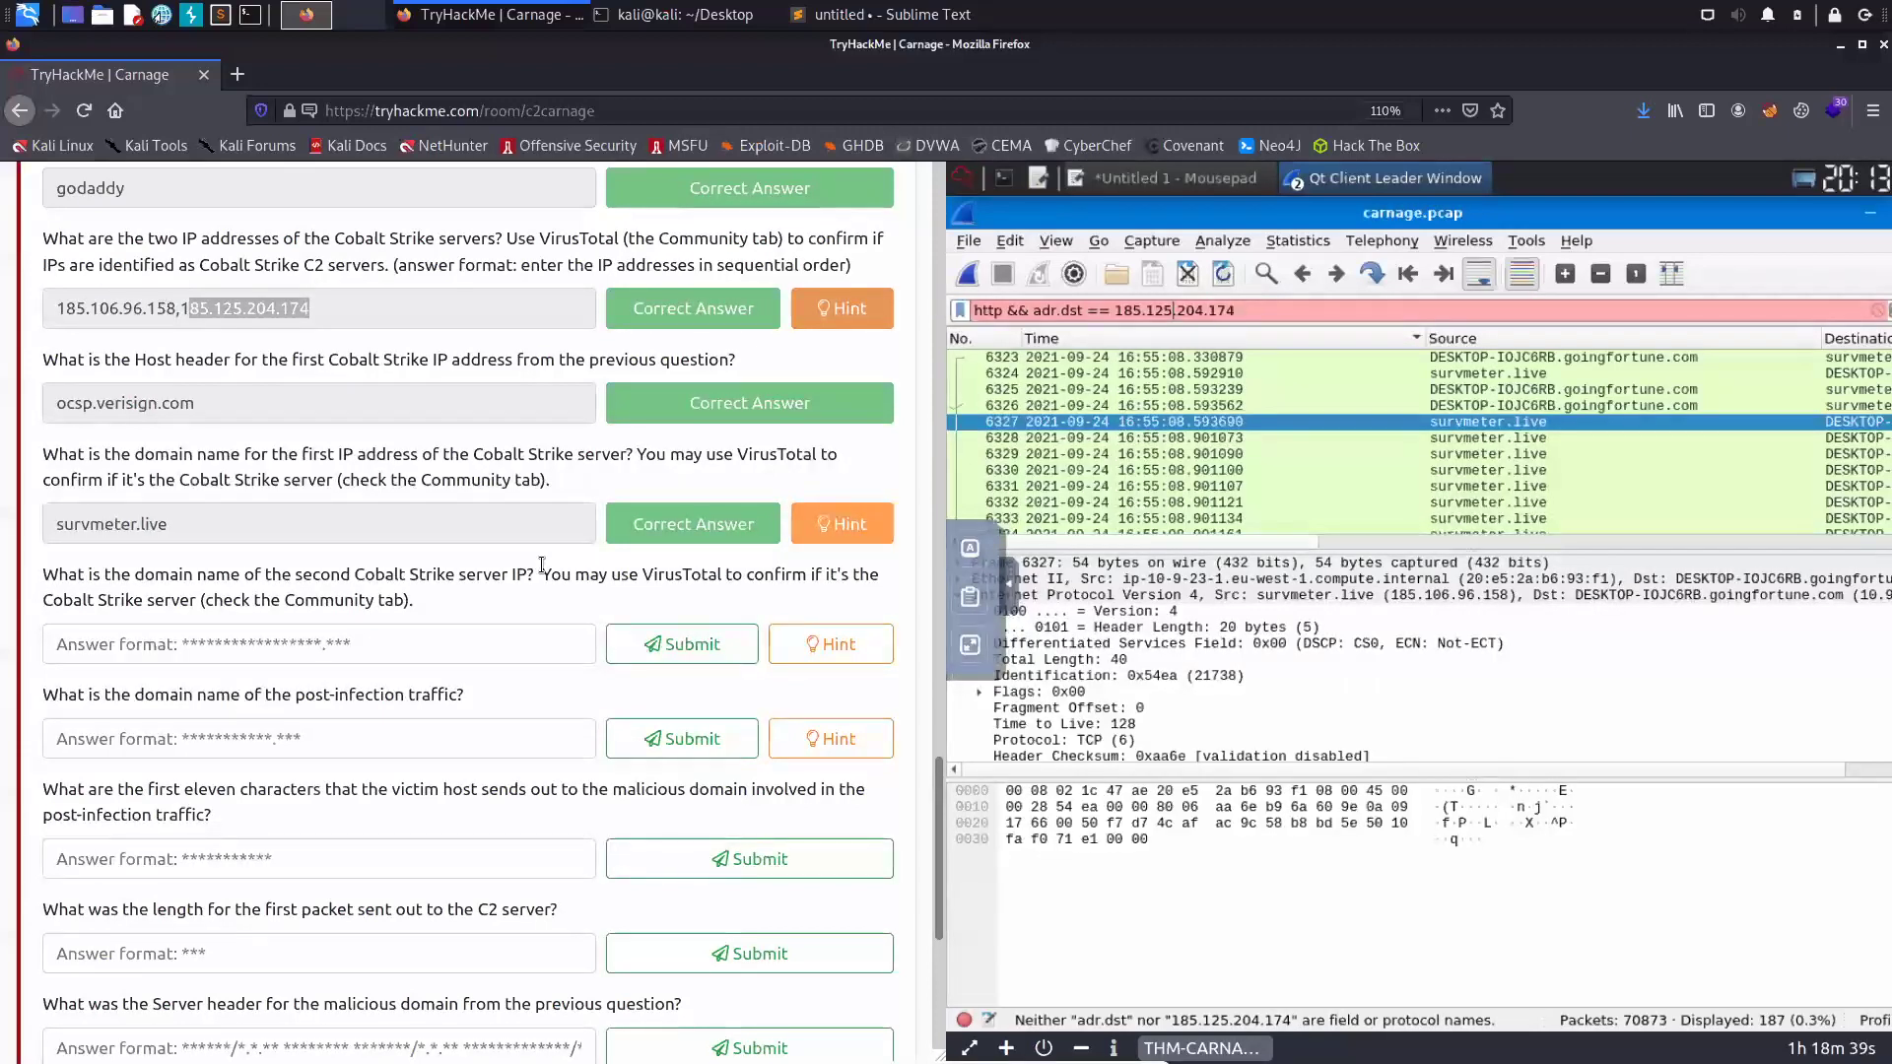
key(Left)
key(Left)
key(Left)
key(Left)
key(Left)
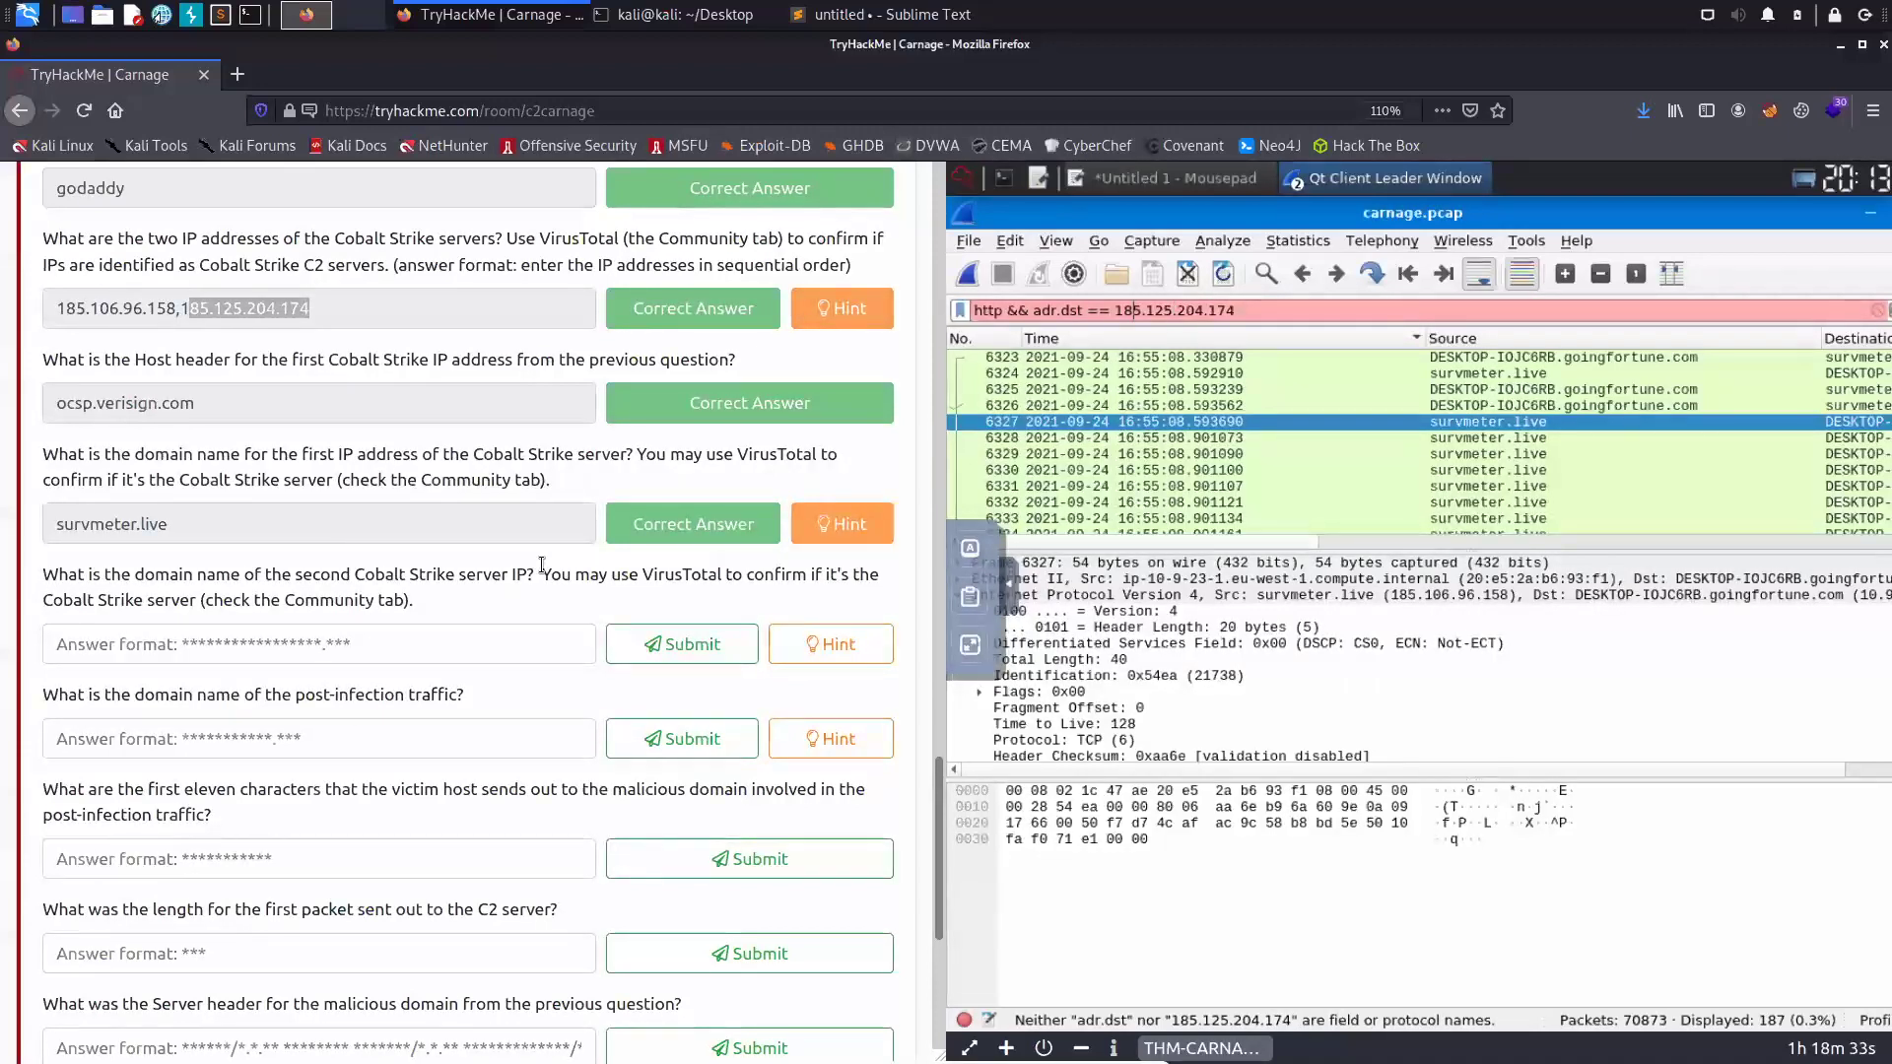
key(Left)
key(Left)
key(Left)
key(Left)
key(Left)
key(Left)
key(BackSpace)
key(BackSpace)
key(BackSpace)
key(BackSpace)
key(BackSpace)
key(BackSpace)
key(BackSpace)
text(ip.addr)
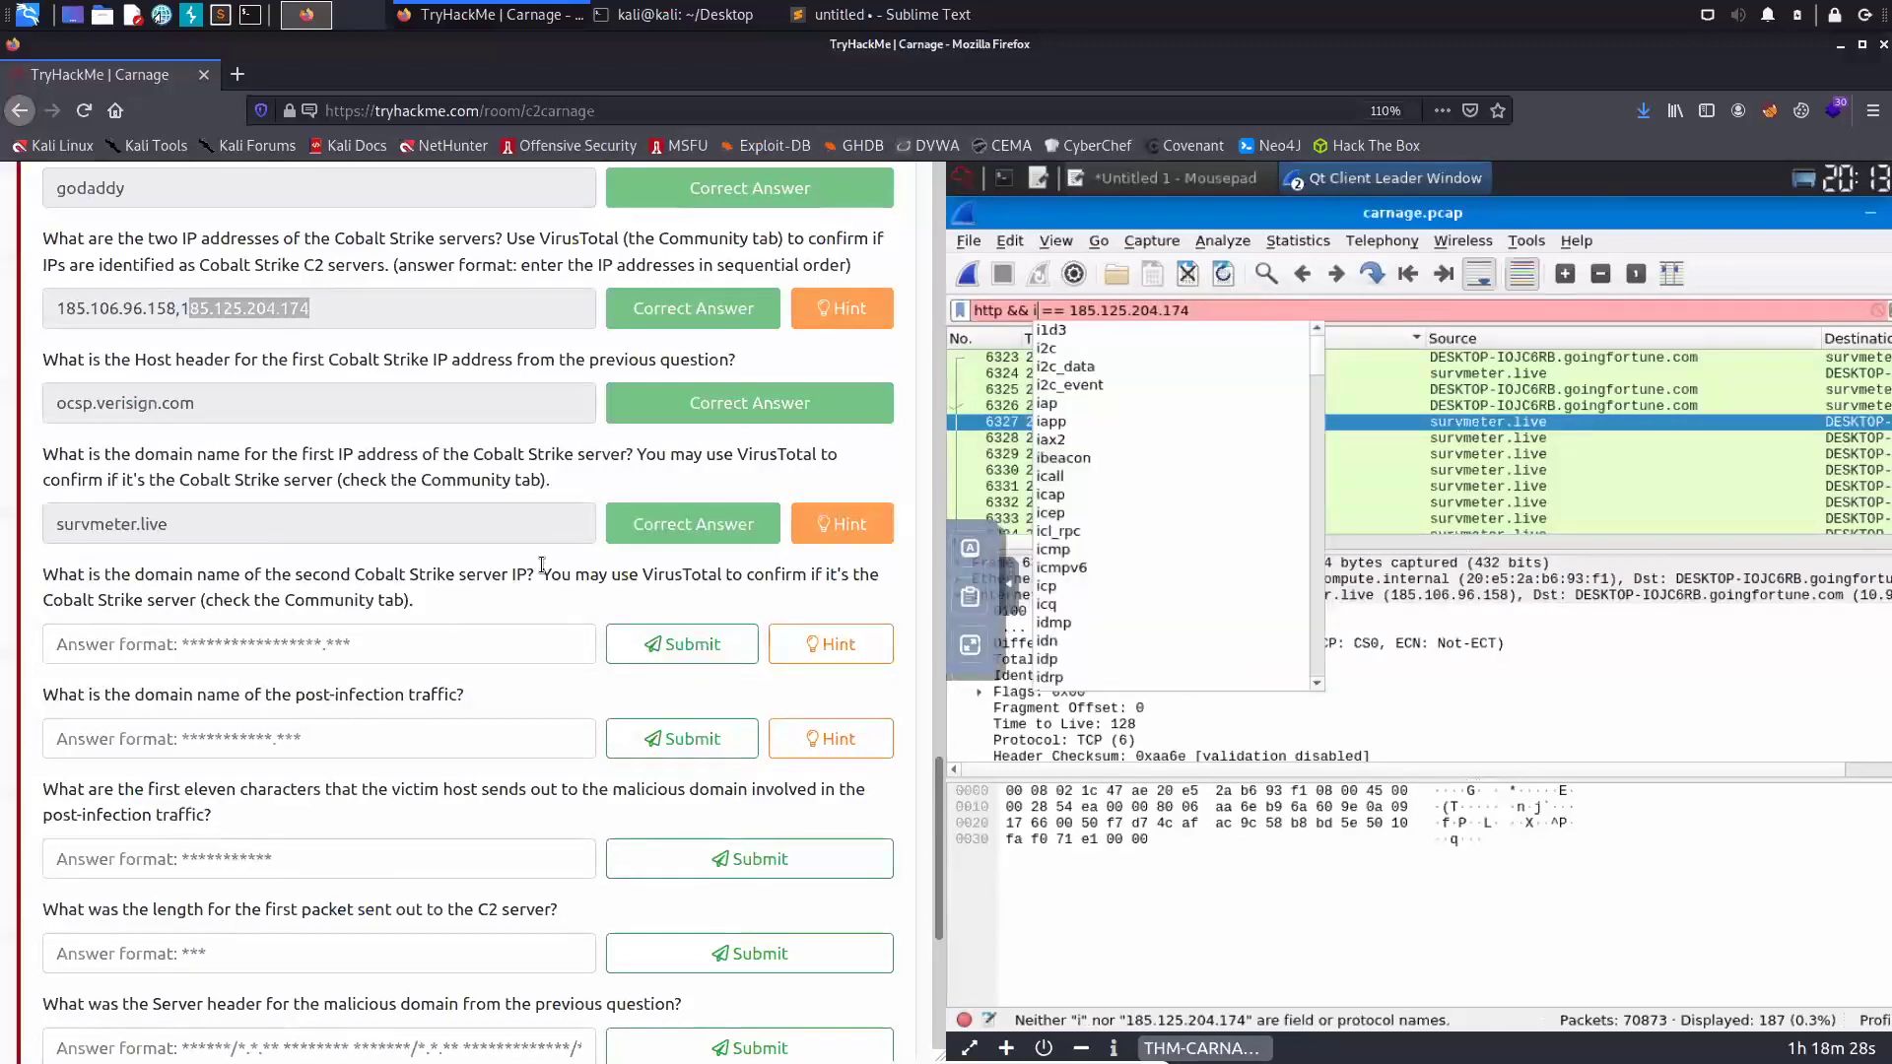
key(Return)
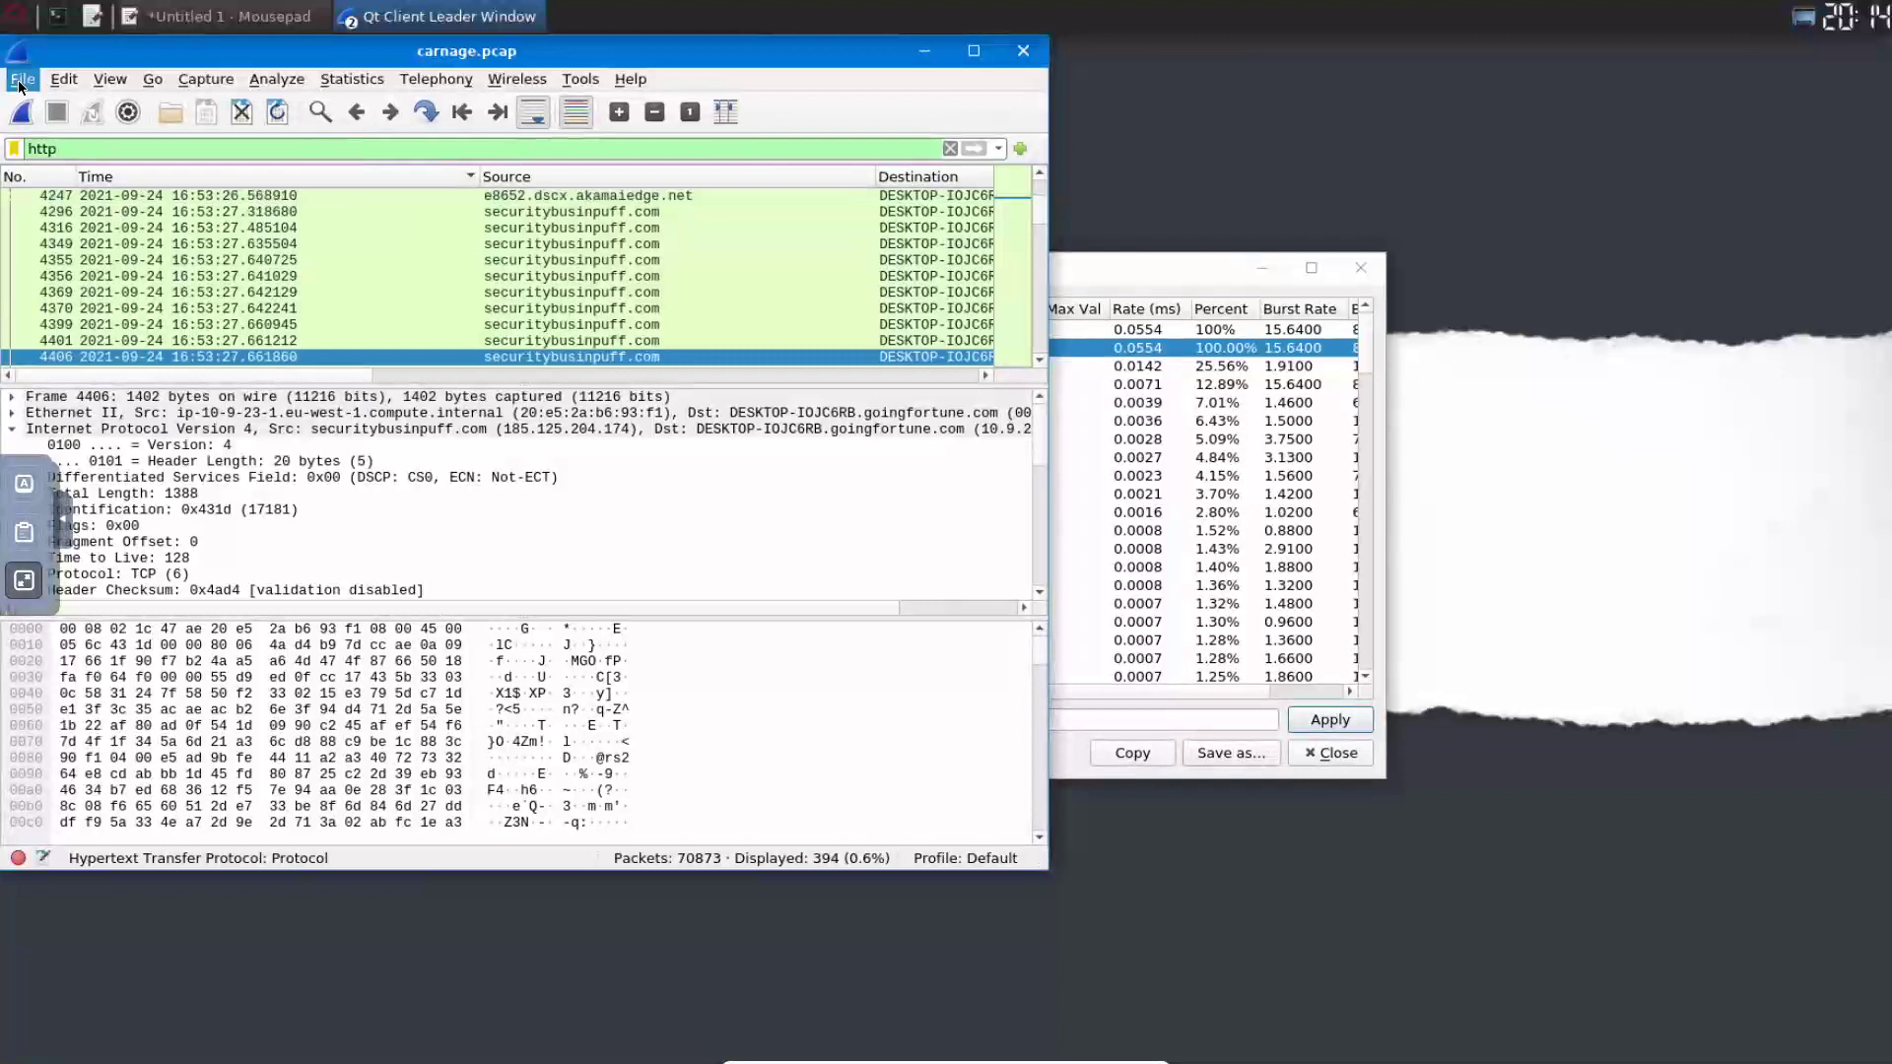
- List the capture's HTTP objects and inspect the maldivehost.net entries, including packet 3908
click(21, 79)
mouse_move(96, 460)
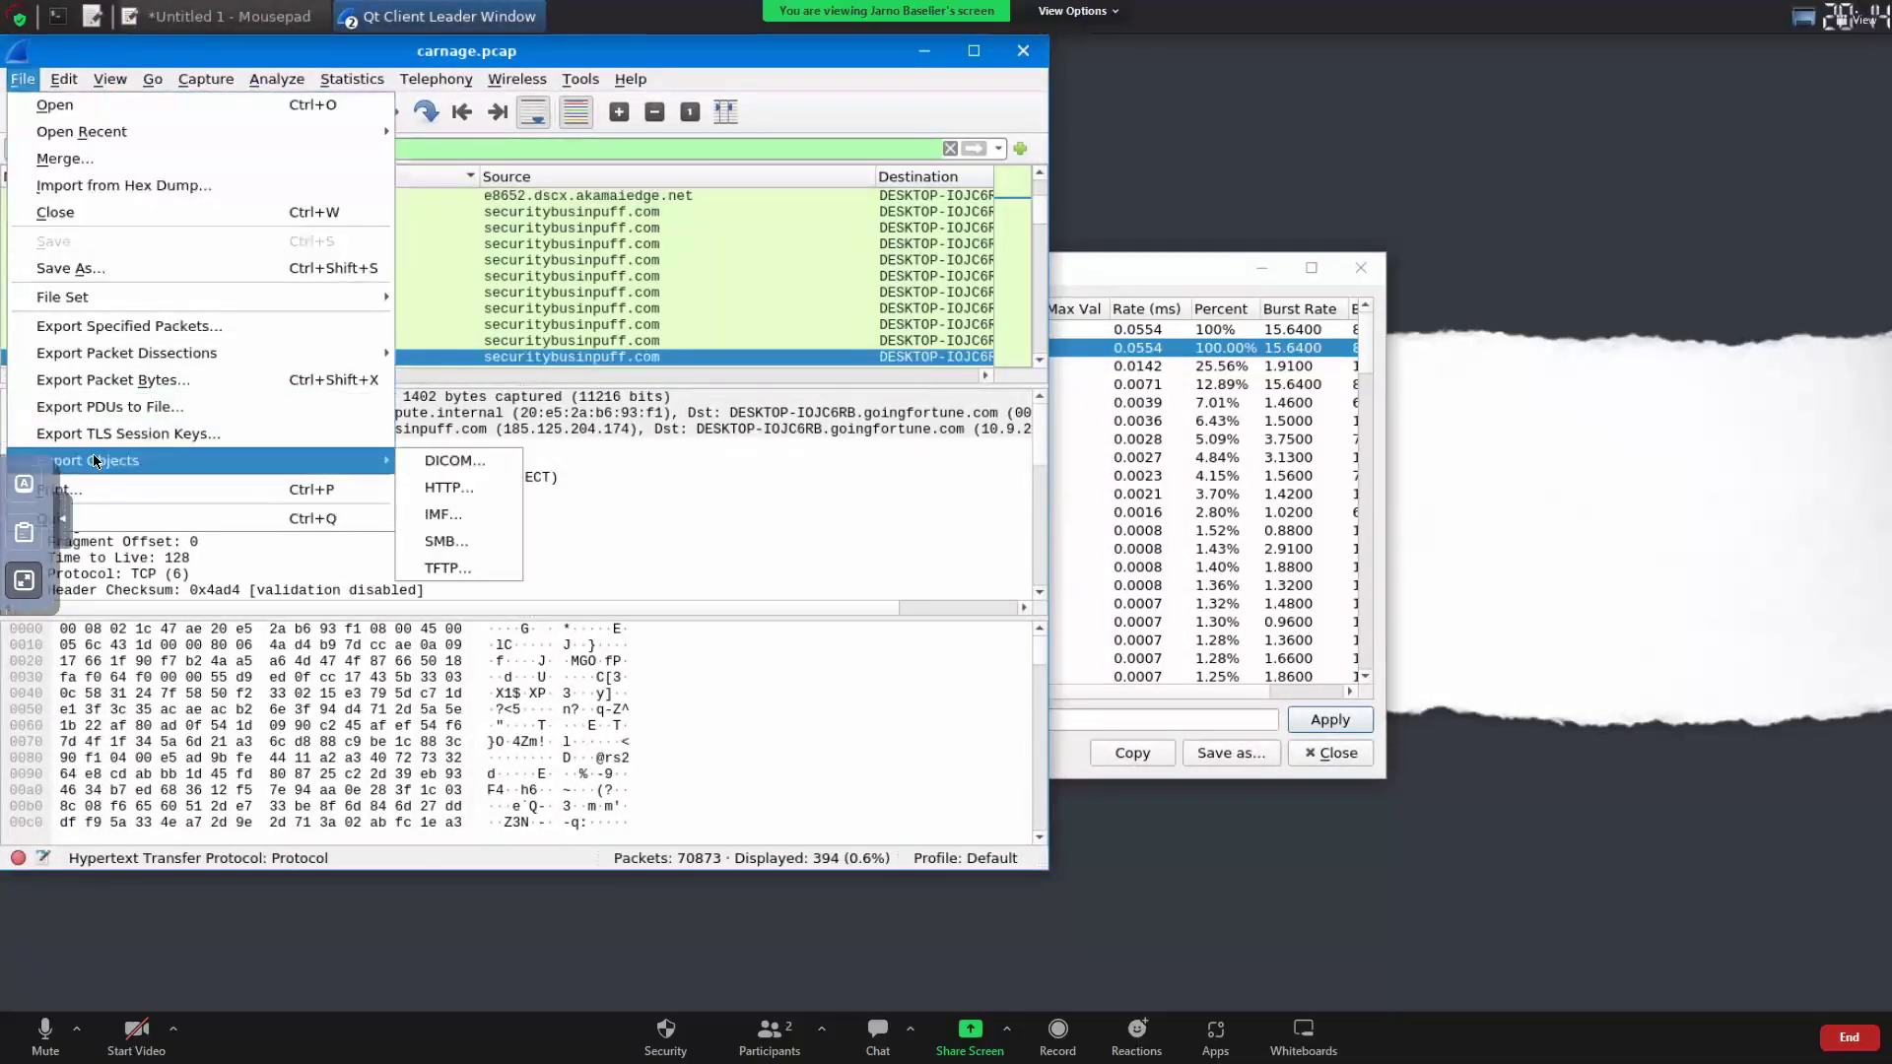
click(434, 487)
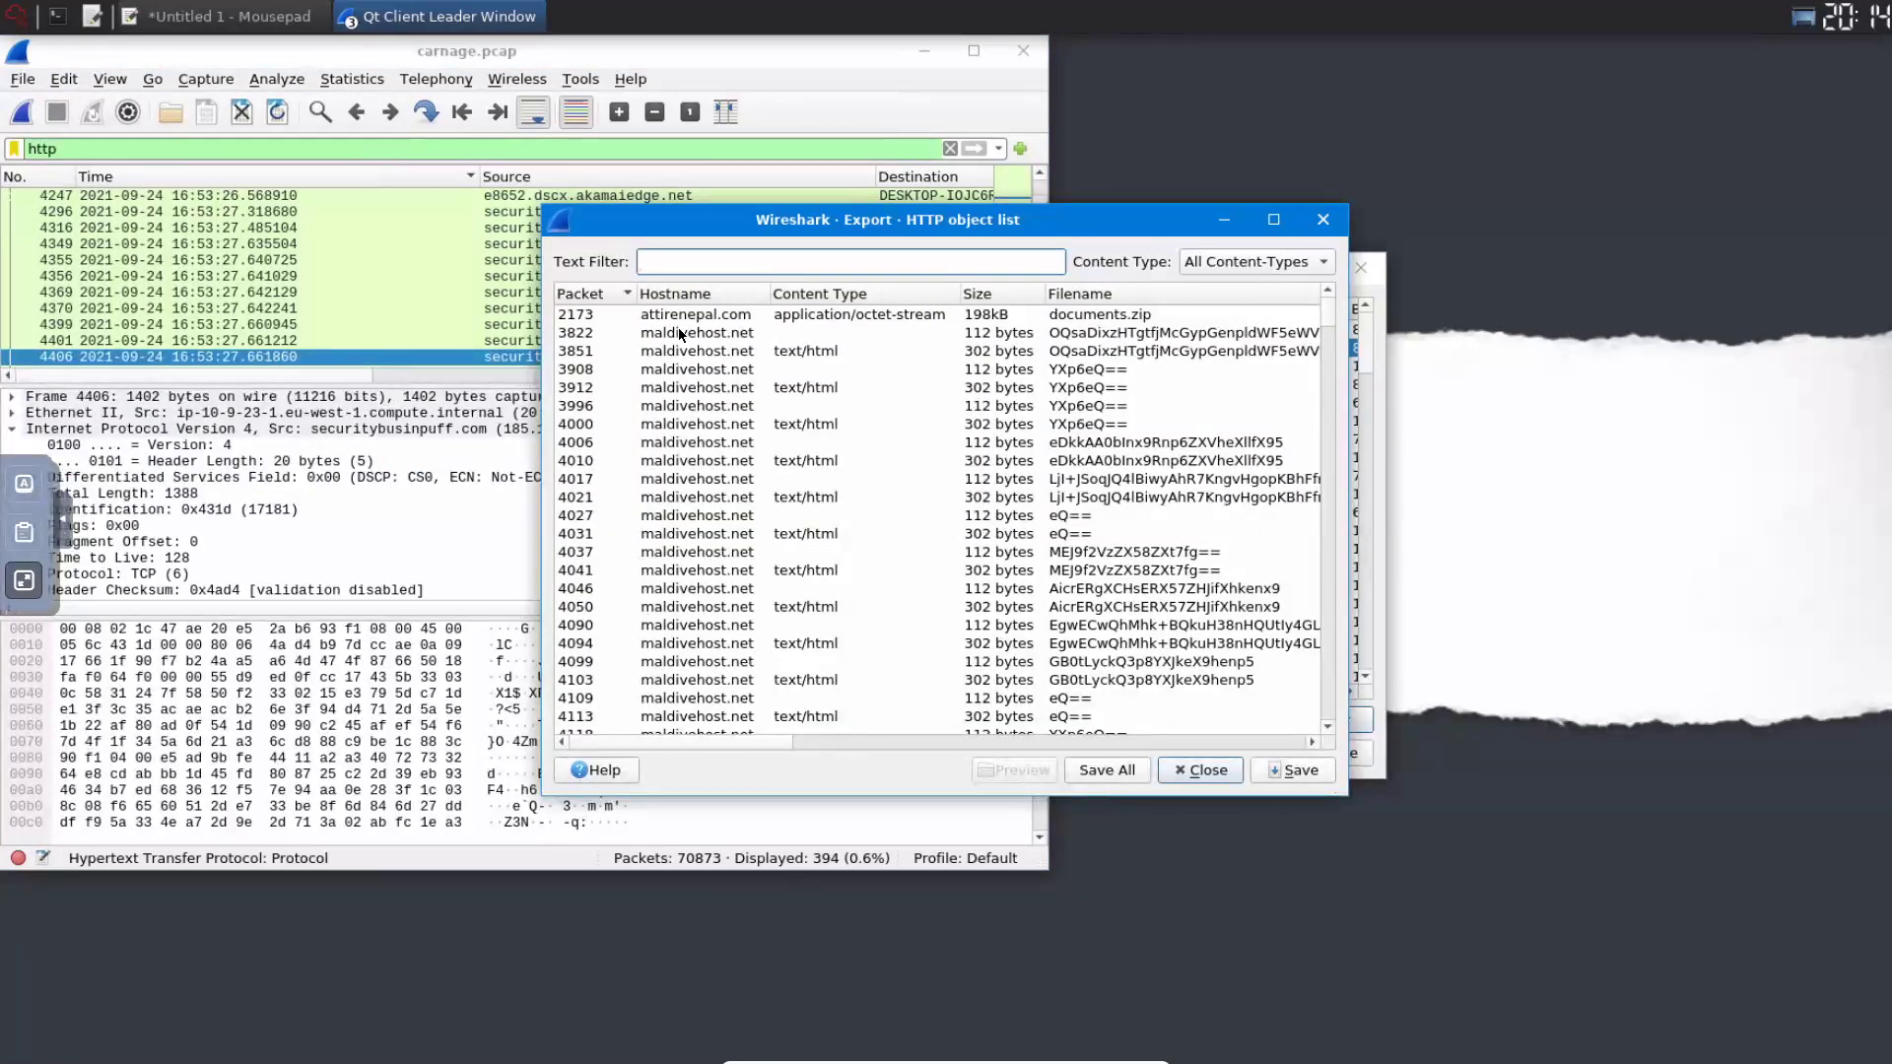
click(678, 329)
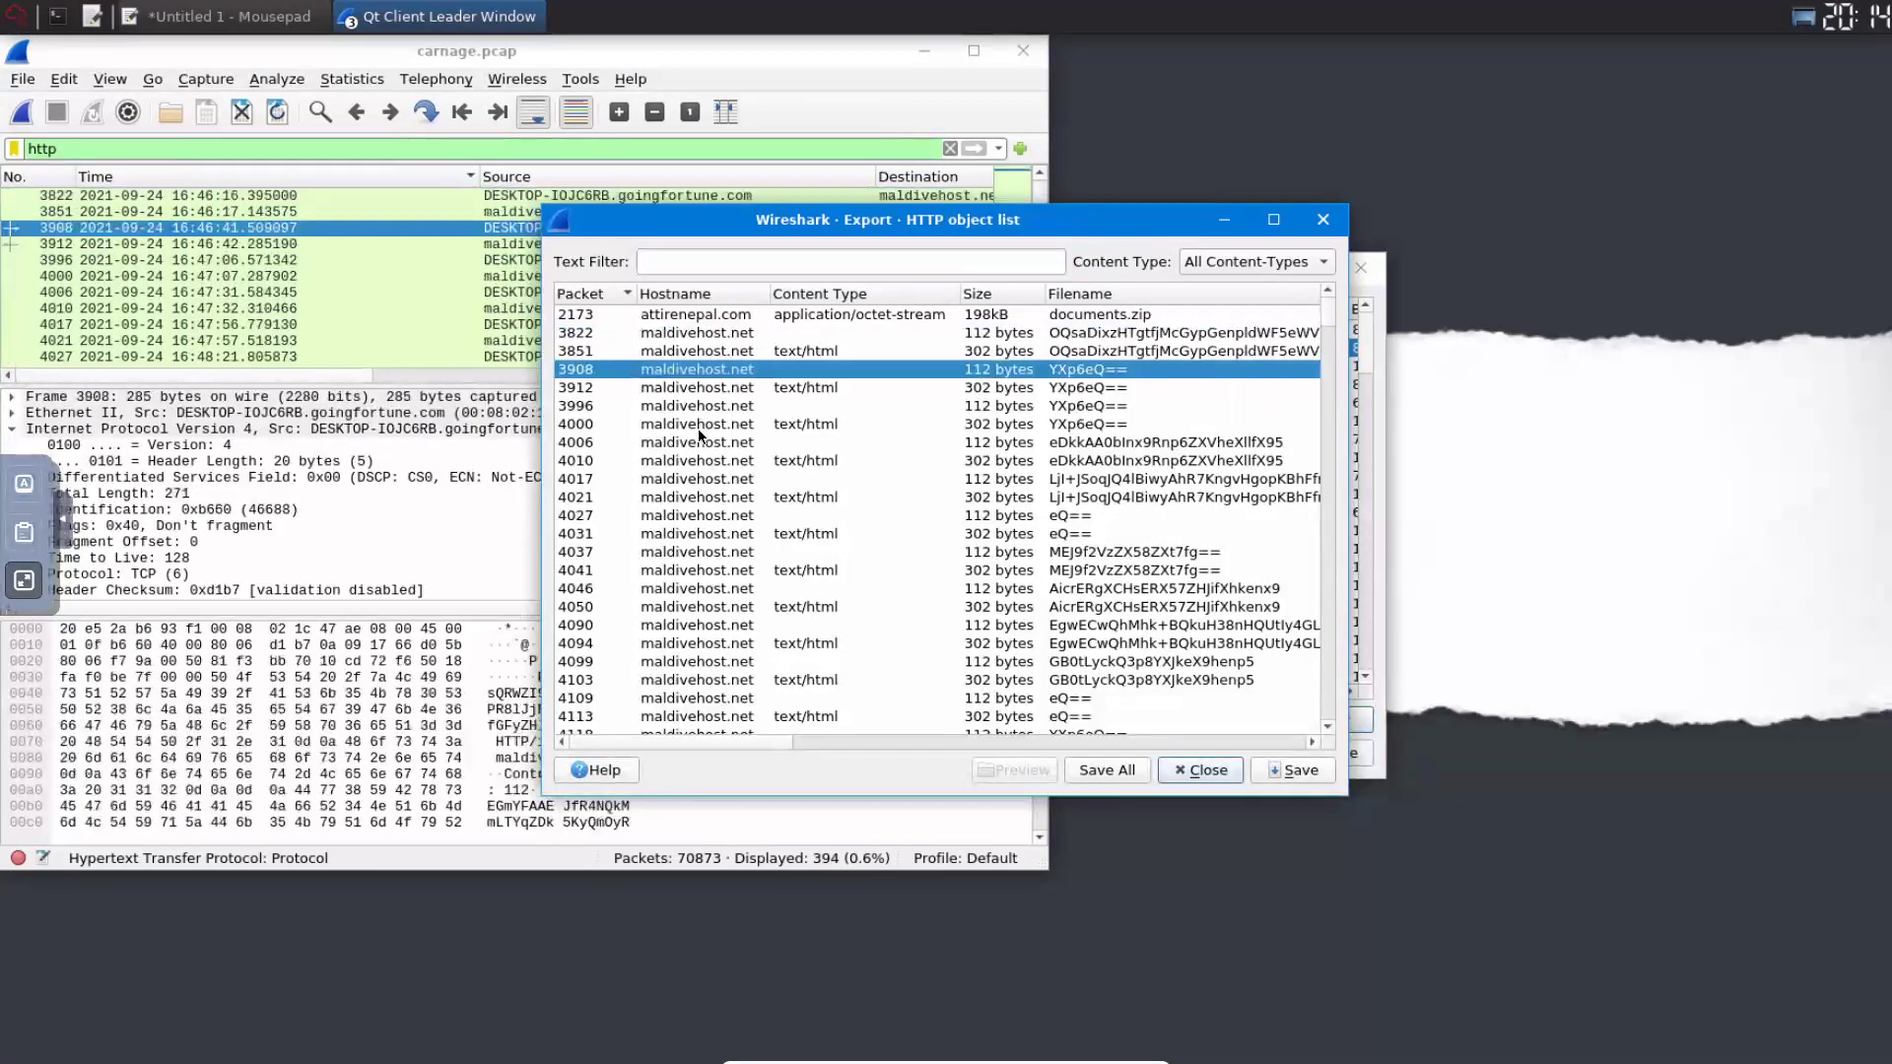
click(701, 369)
scroll(680, 552, down, 15)
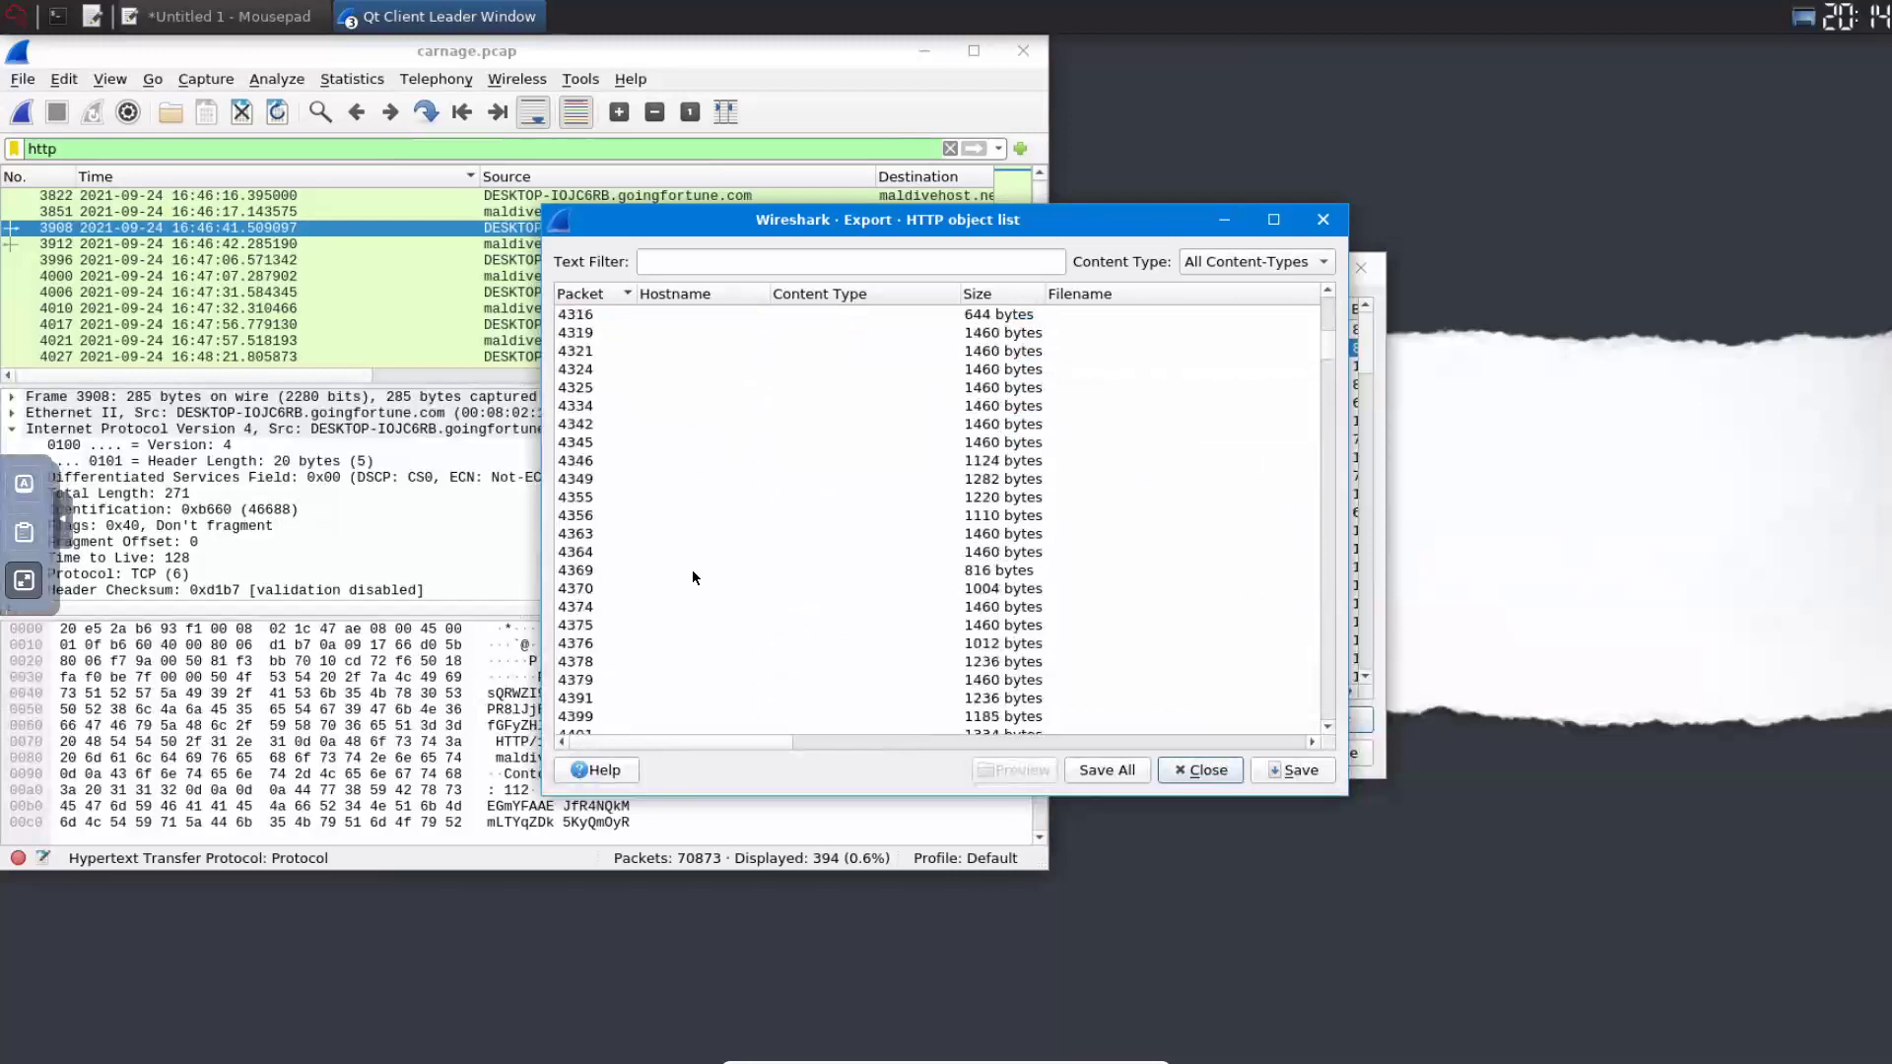
scroll(694, 569, up, 15)
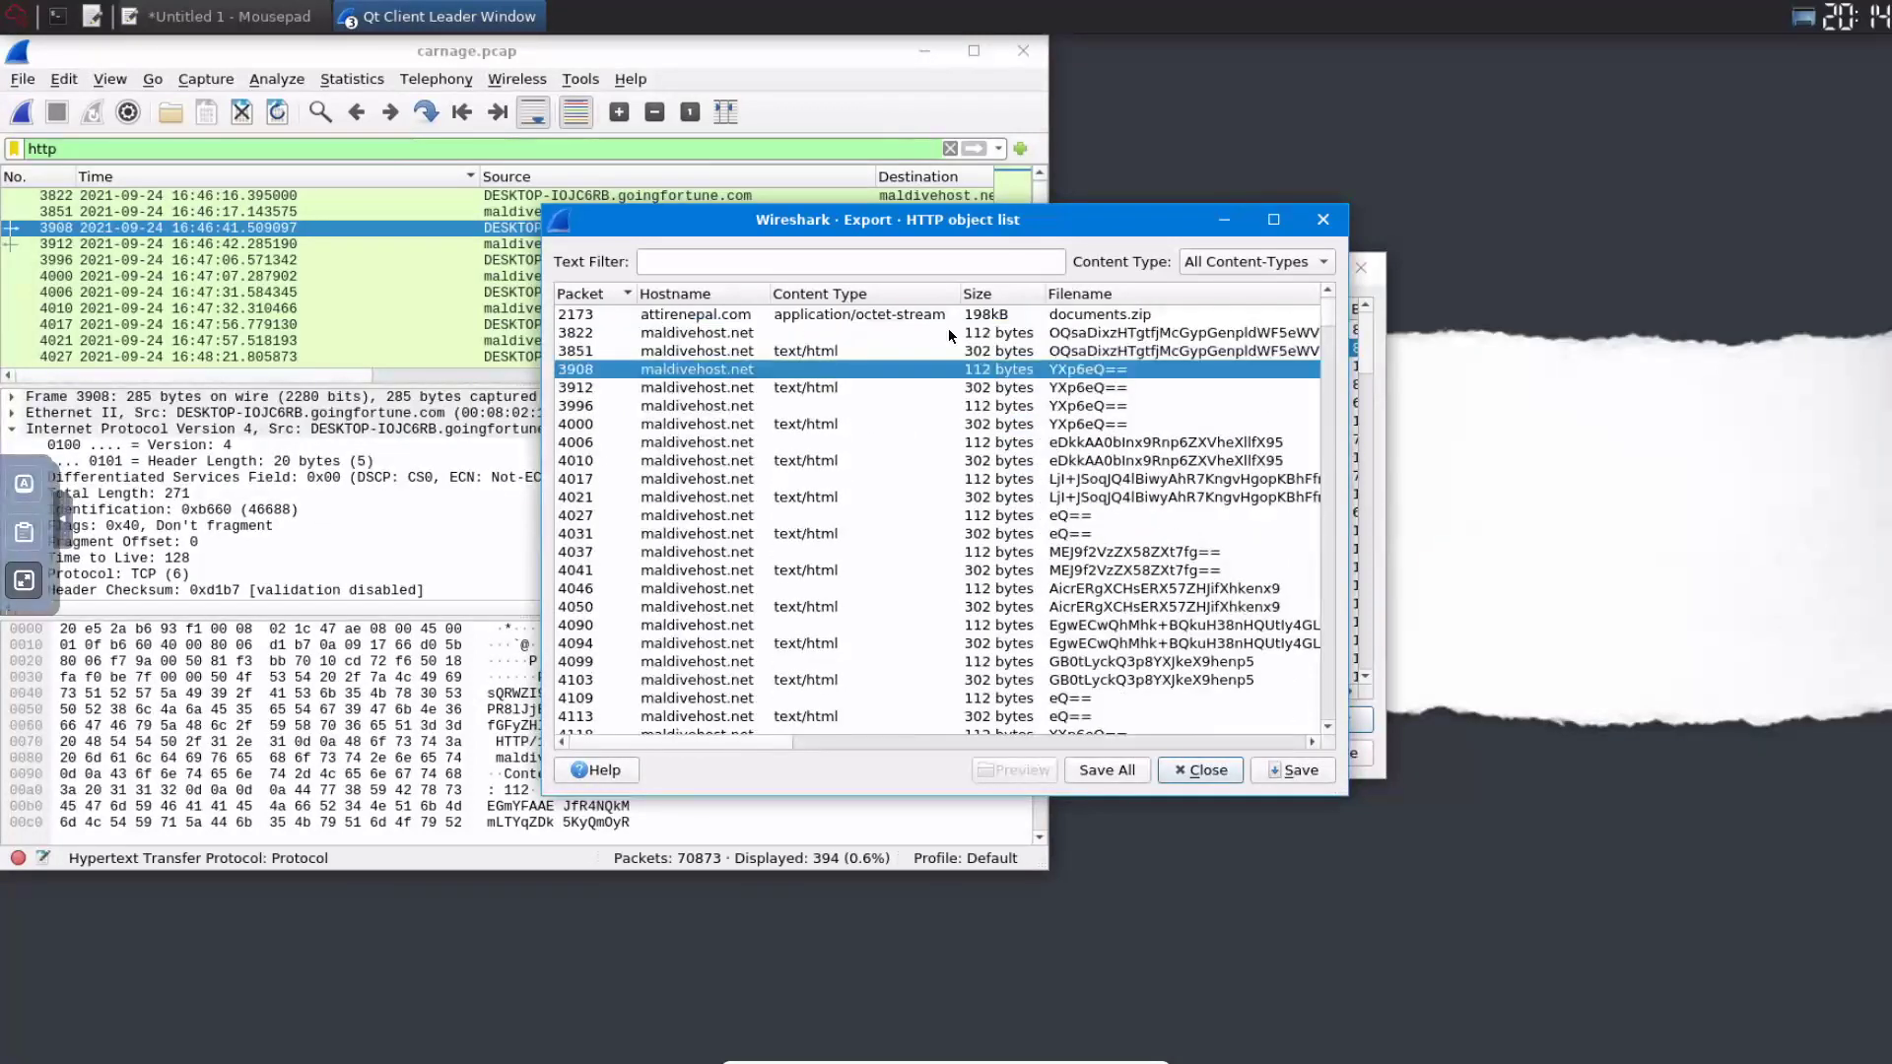
- Jump to packet 3822 and close the HTTP object list
click(843, 334)
scroll(789, 360, right, 5)
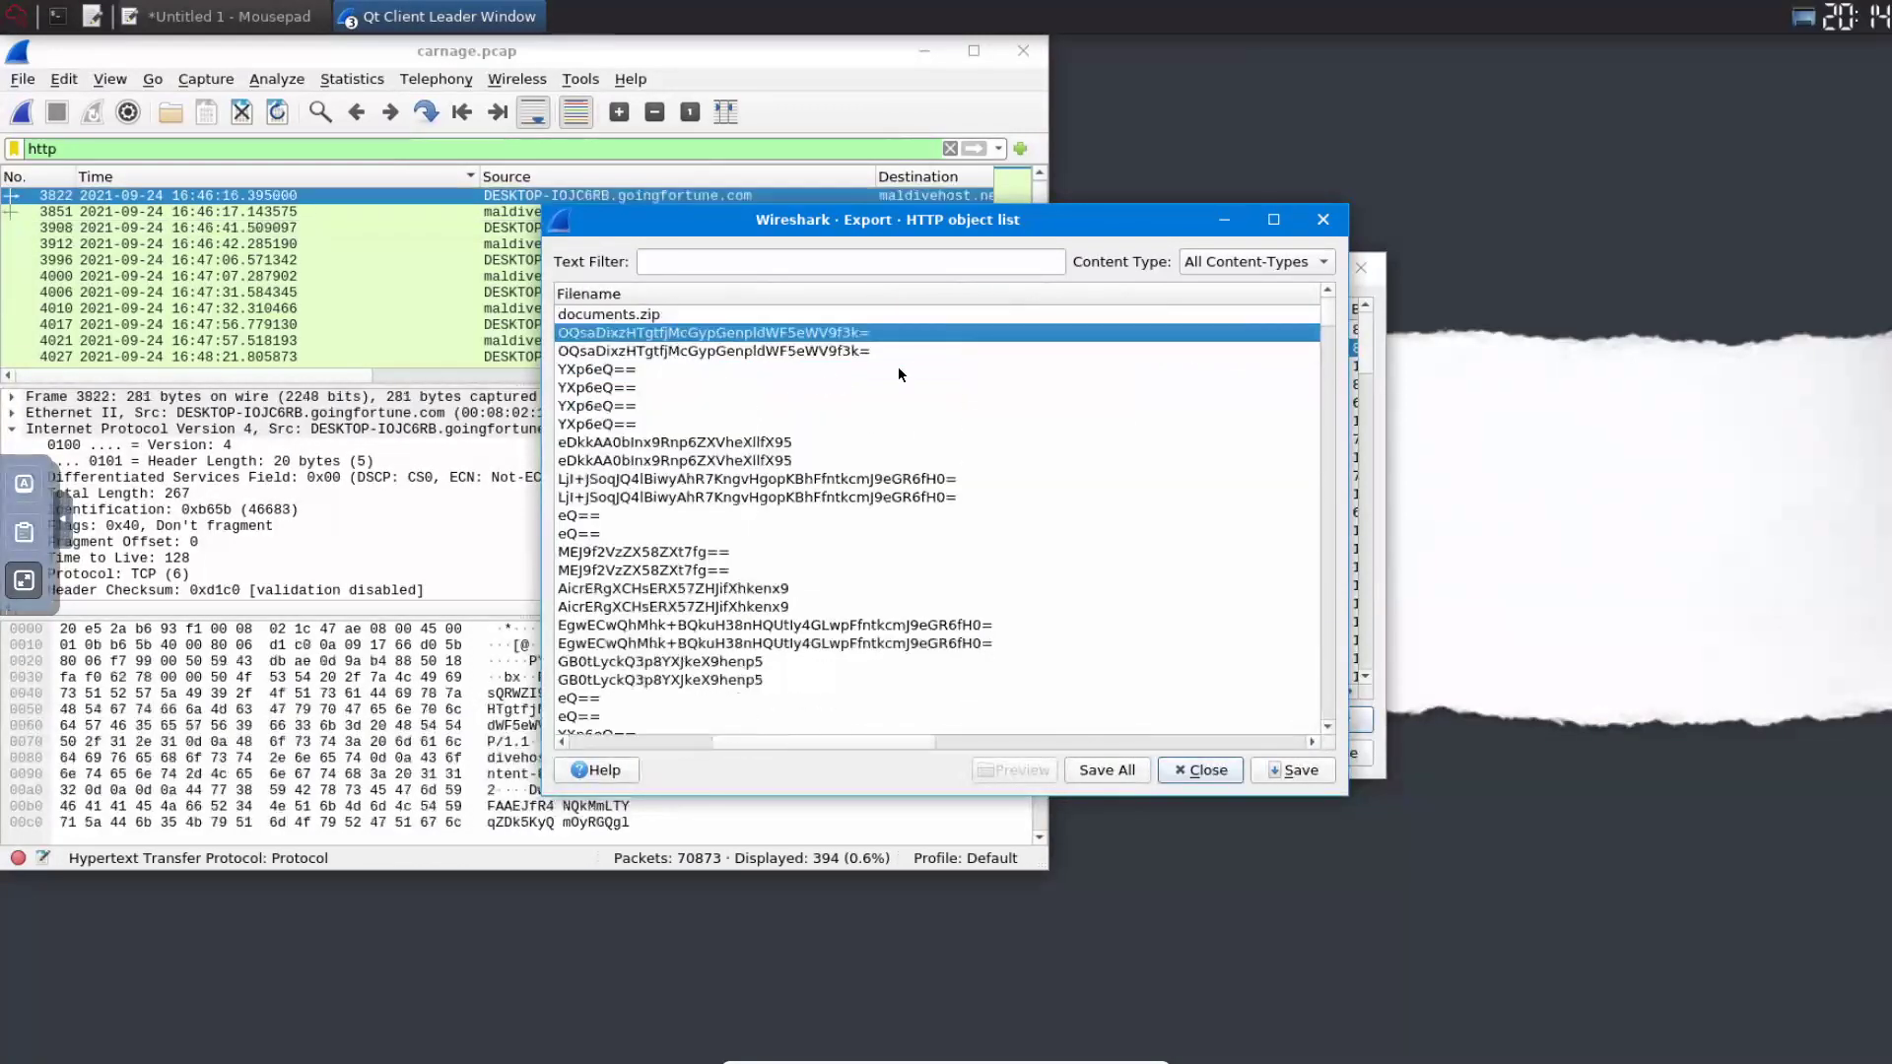
scroll(861, 736, left, 5)
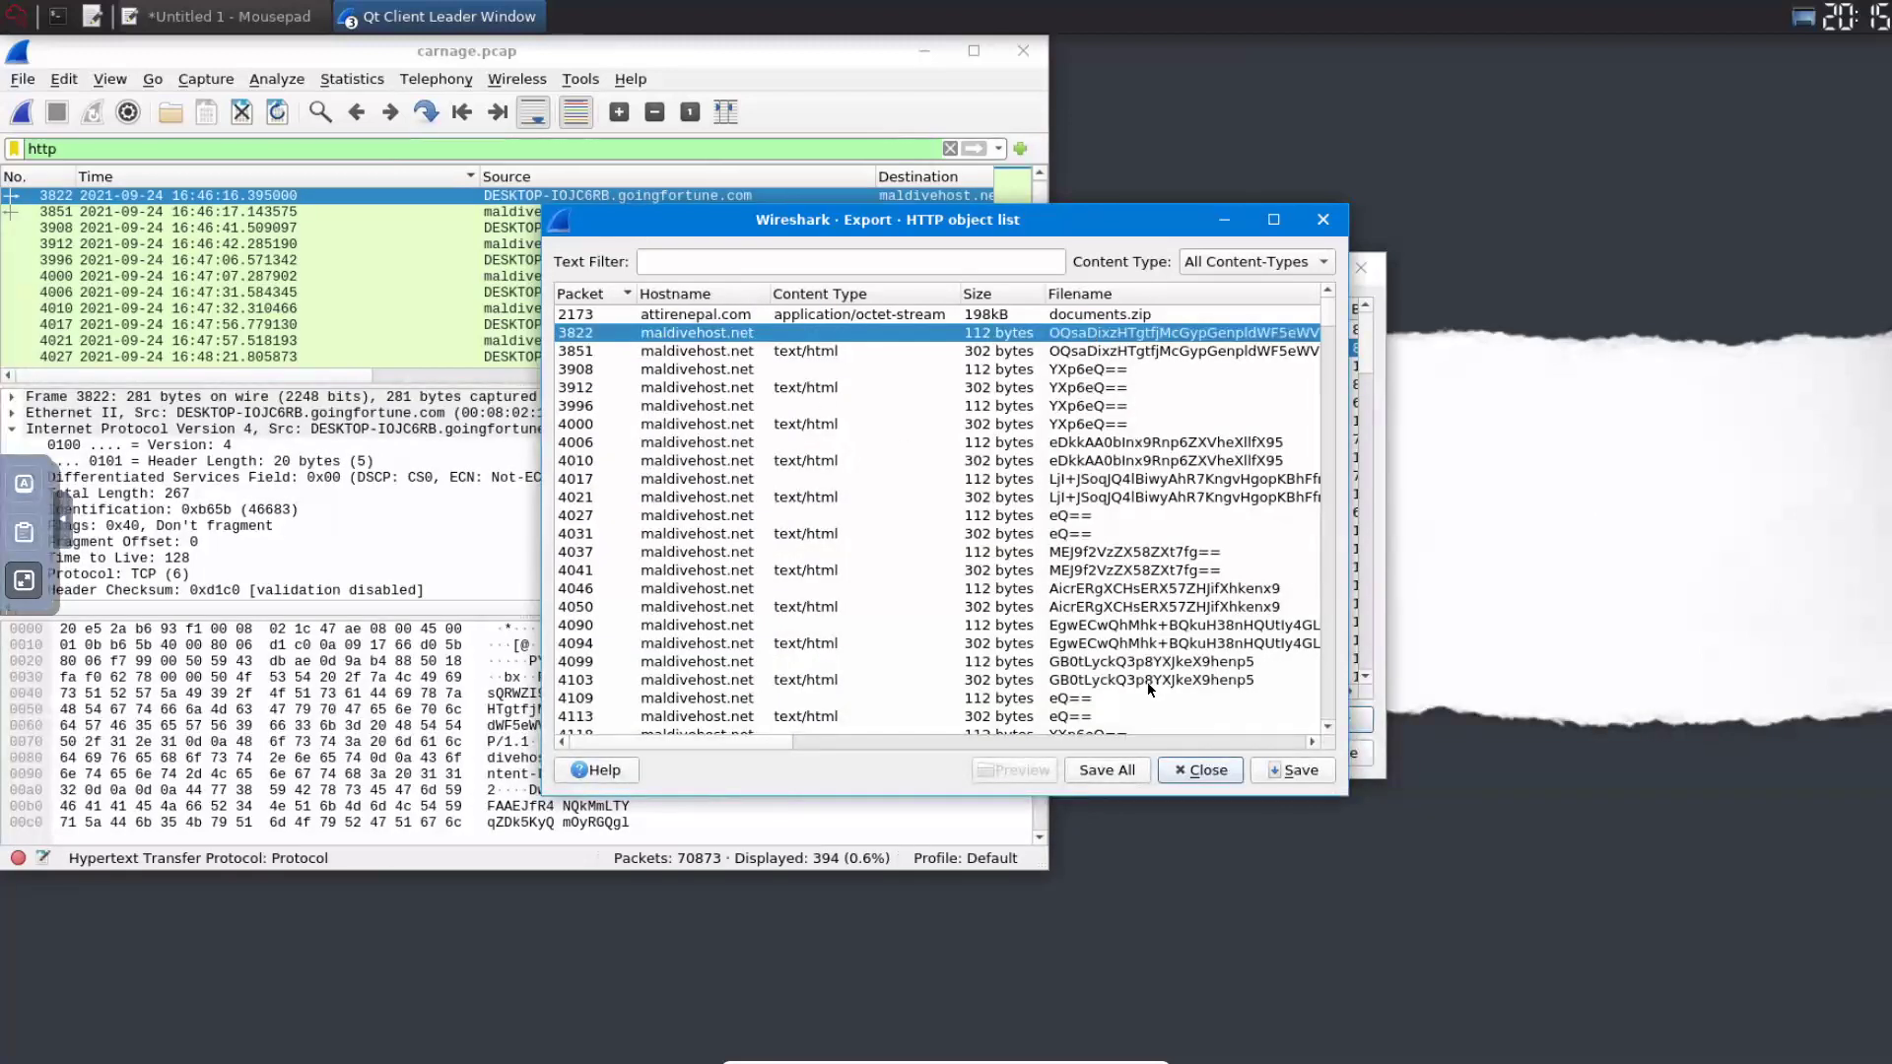
click(1220, 773)
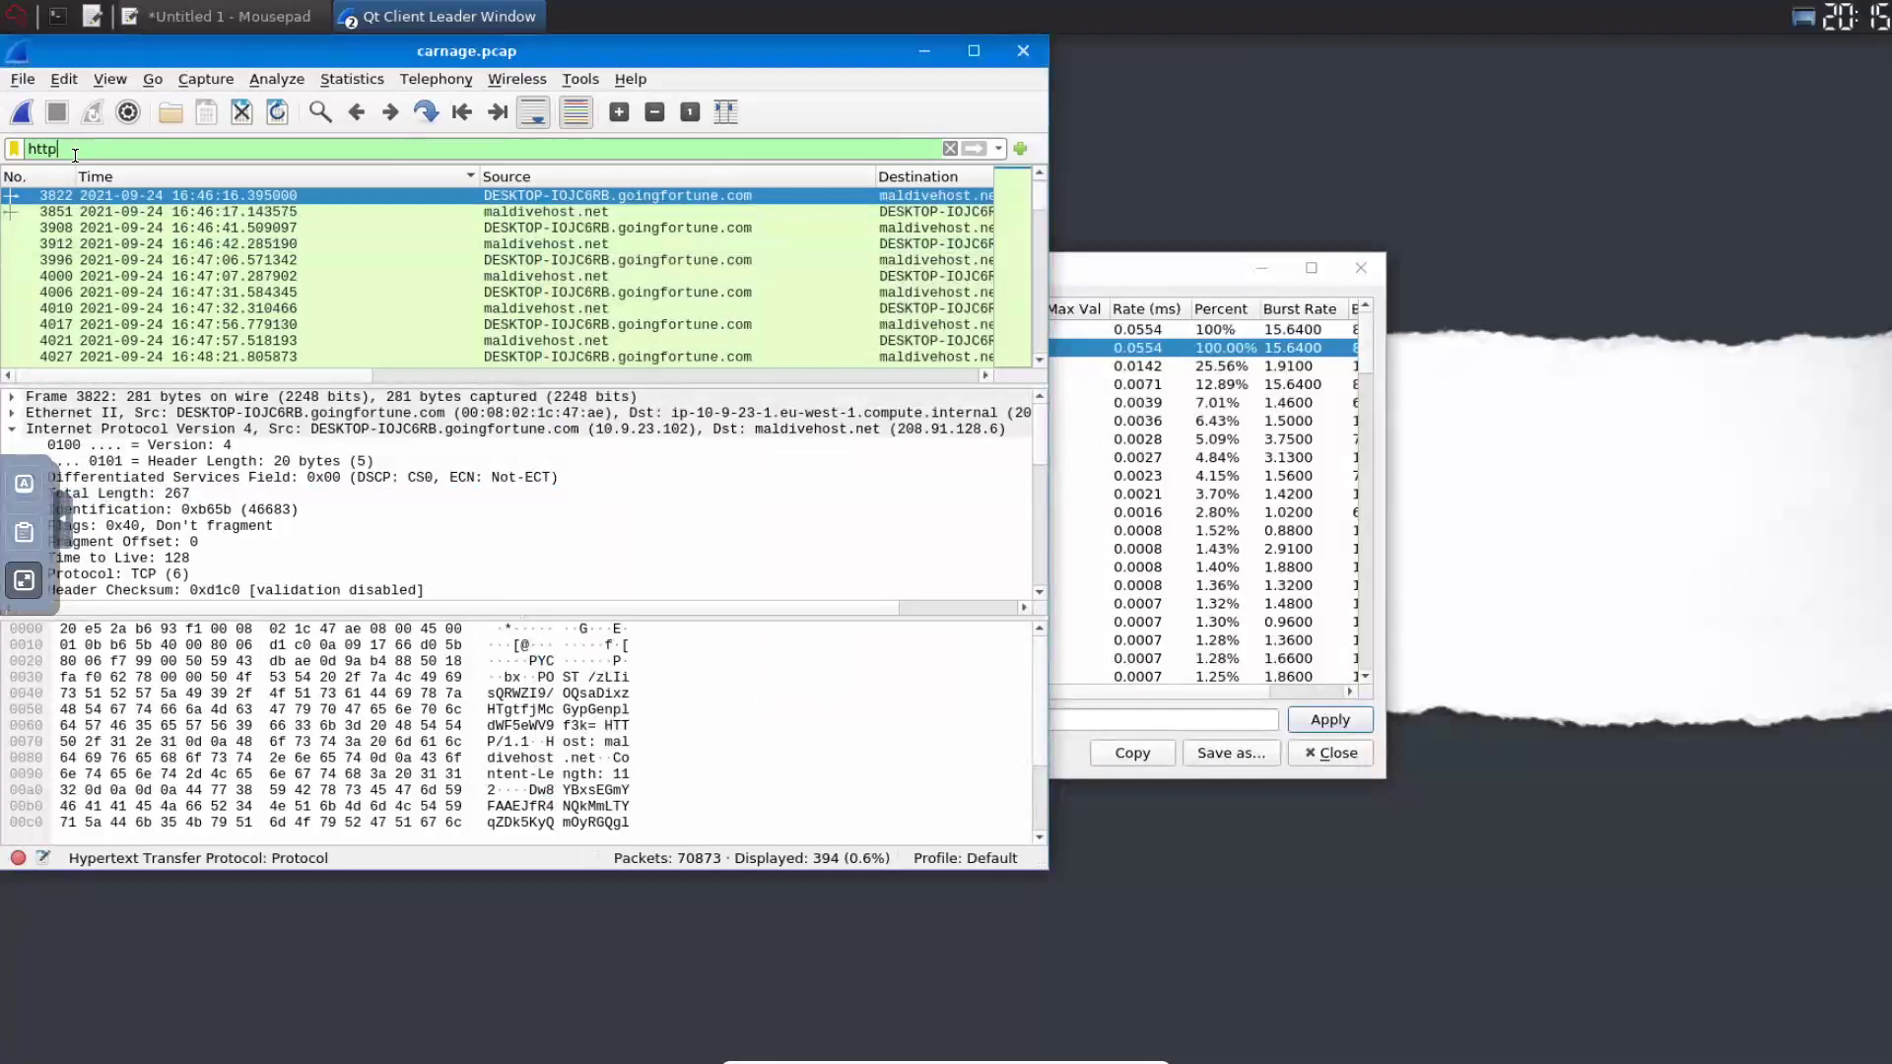
click(16, 160)
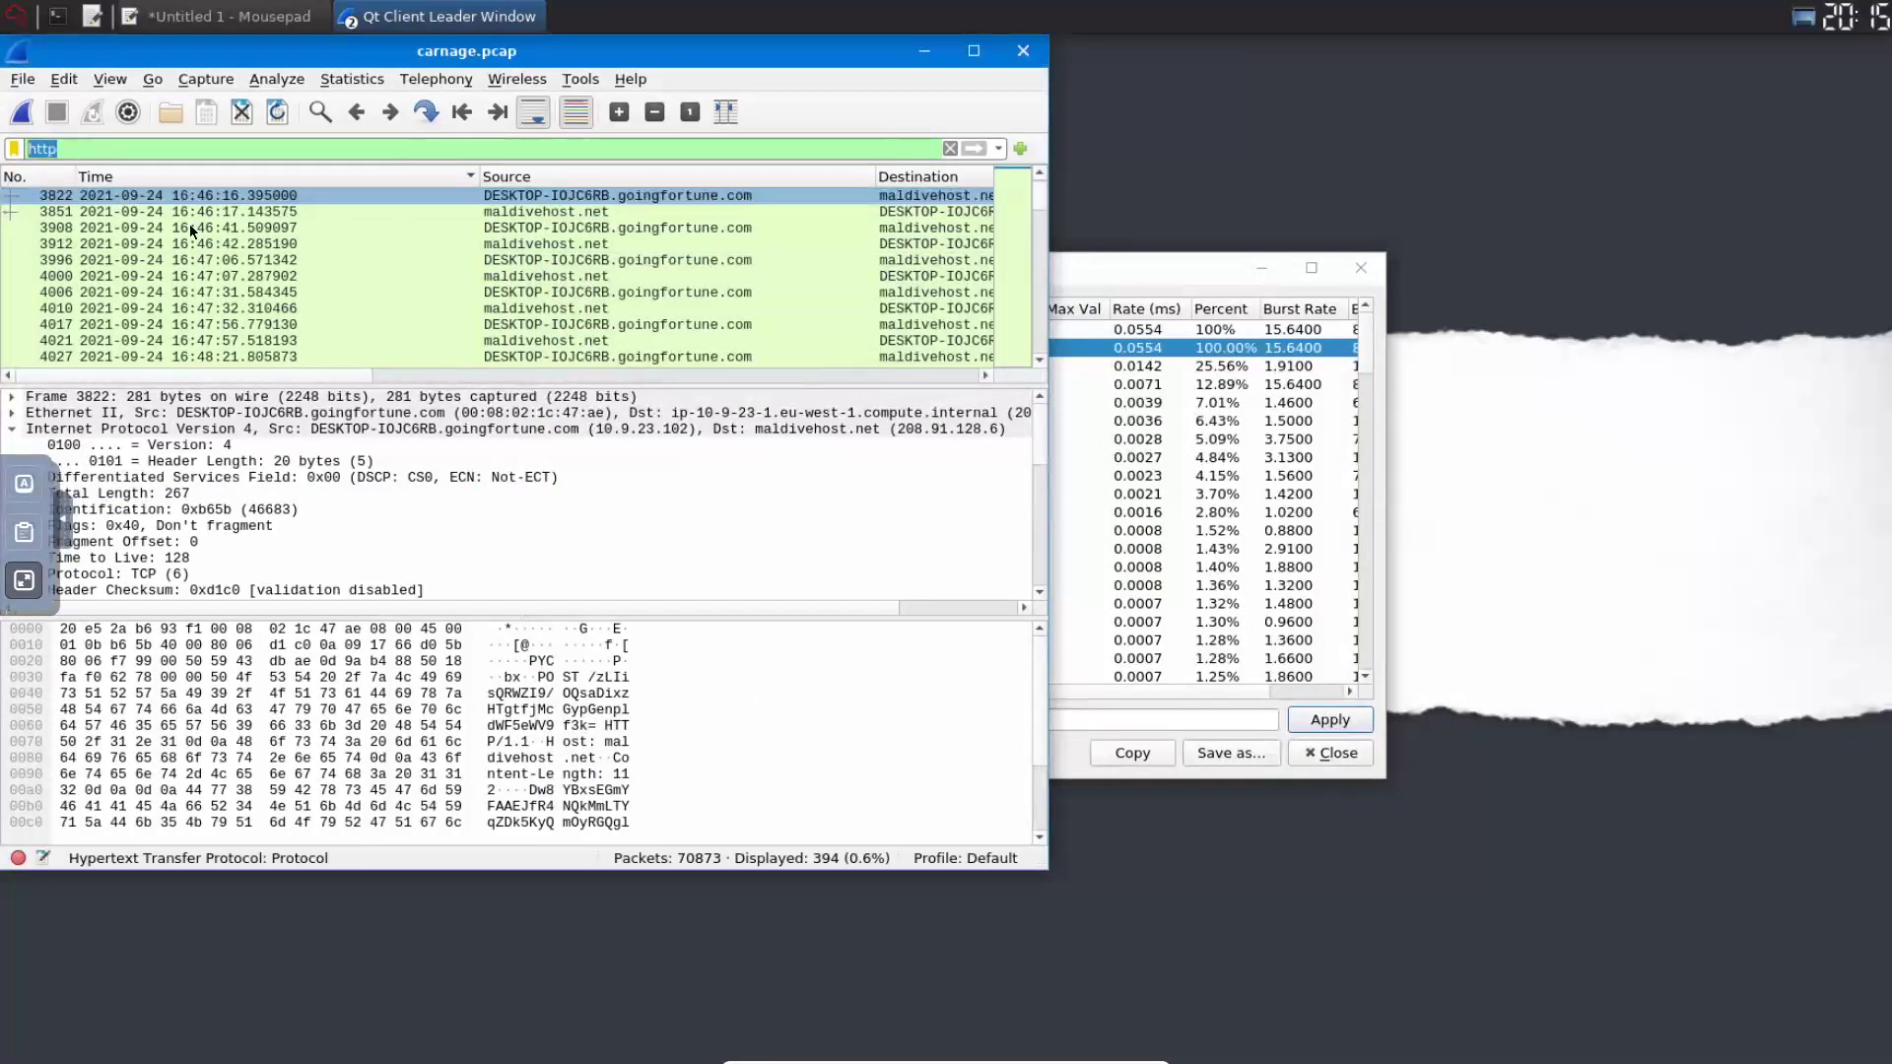
- Apply the display filter http.request.method == POST to show the 28 POST requests
text(http)
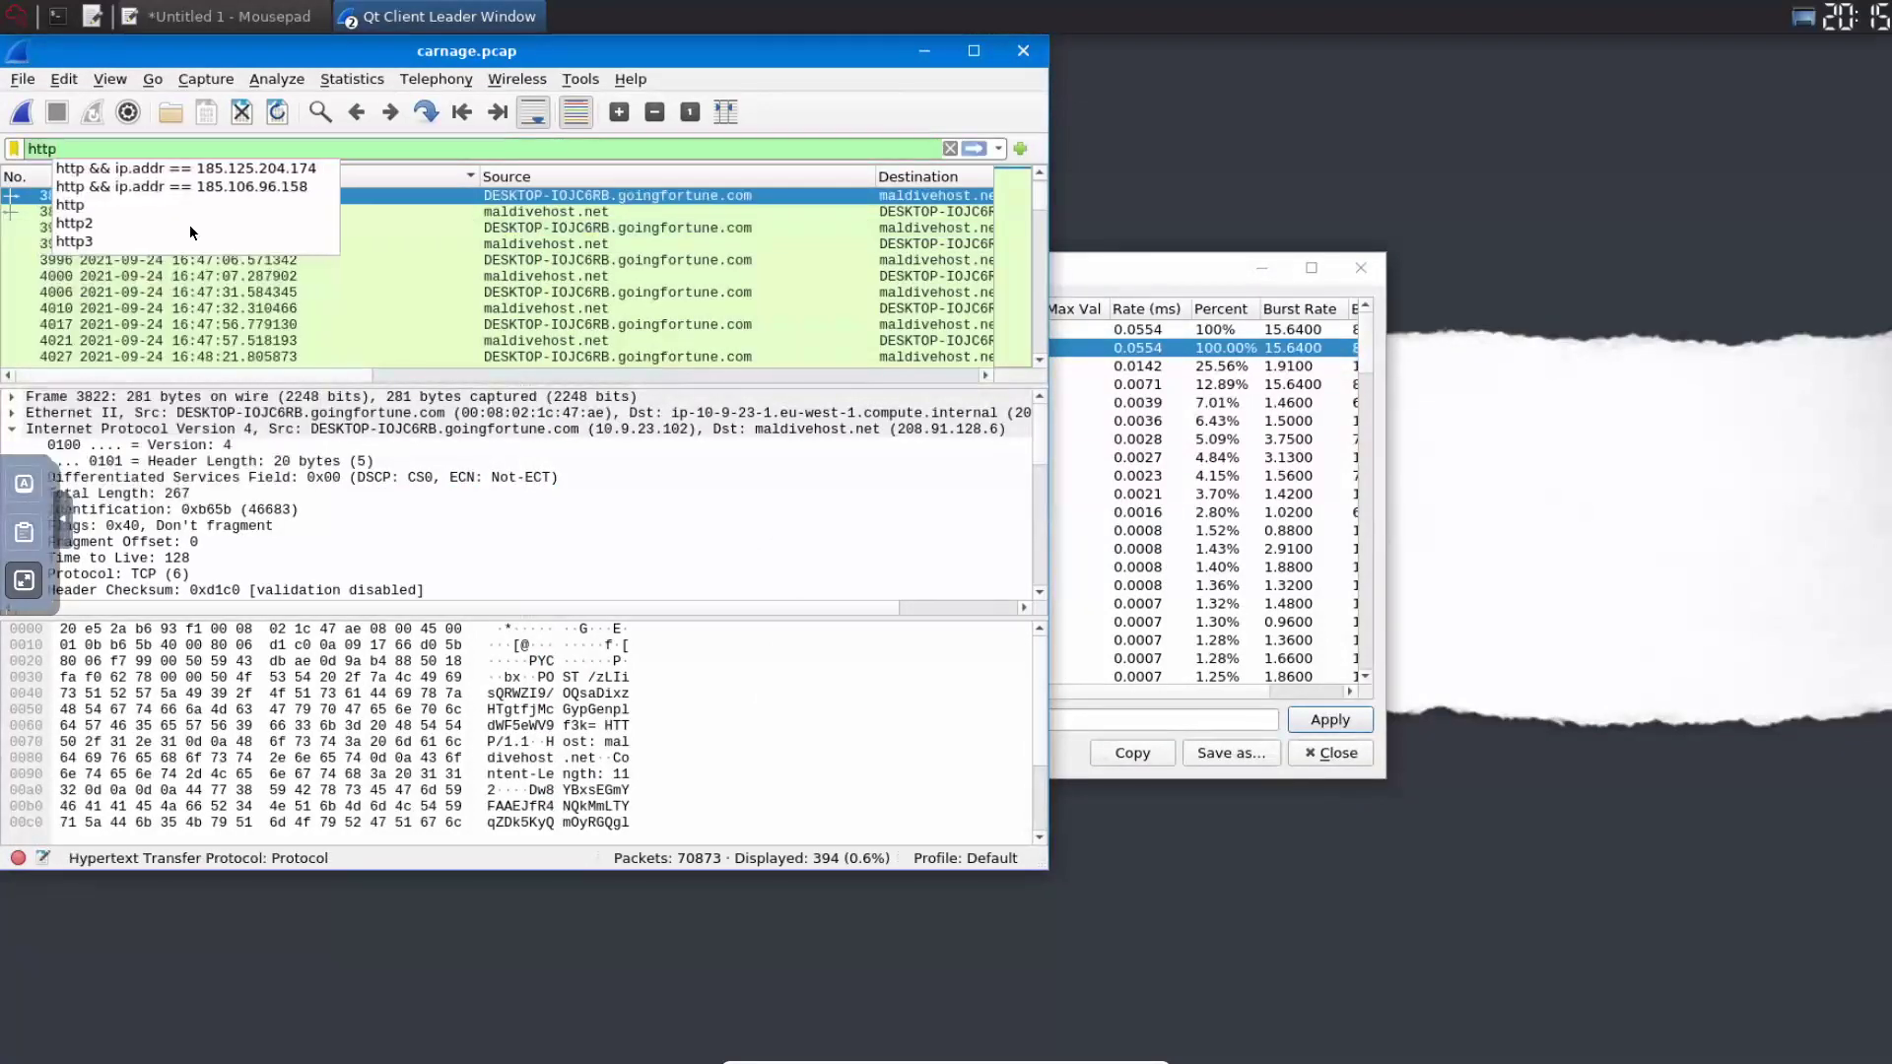
text(.)
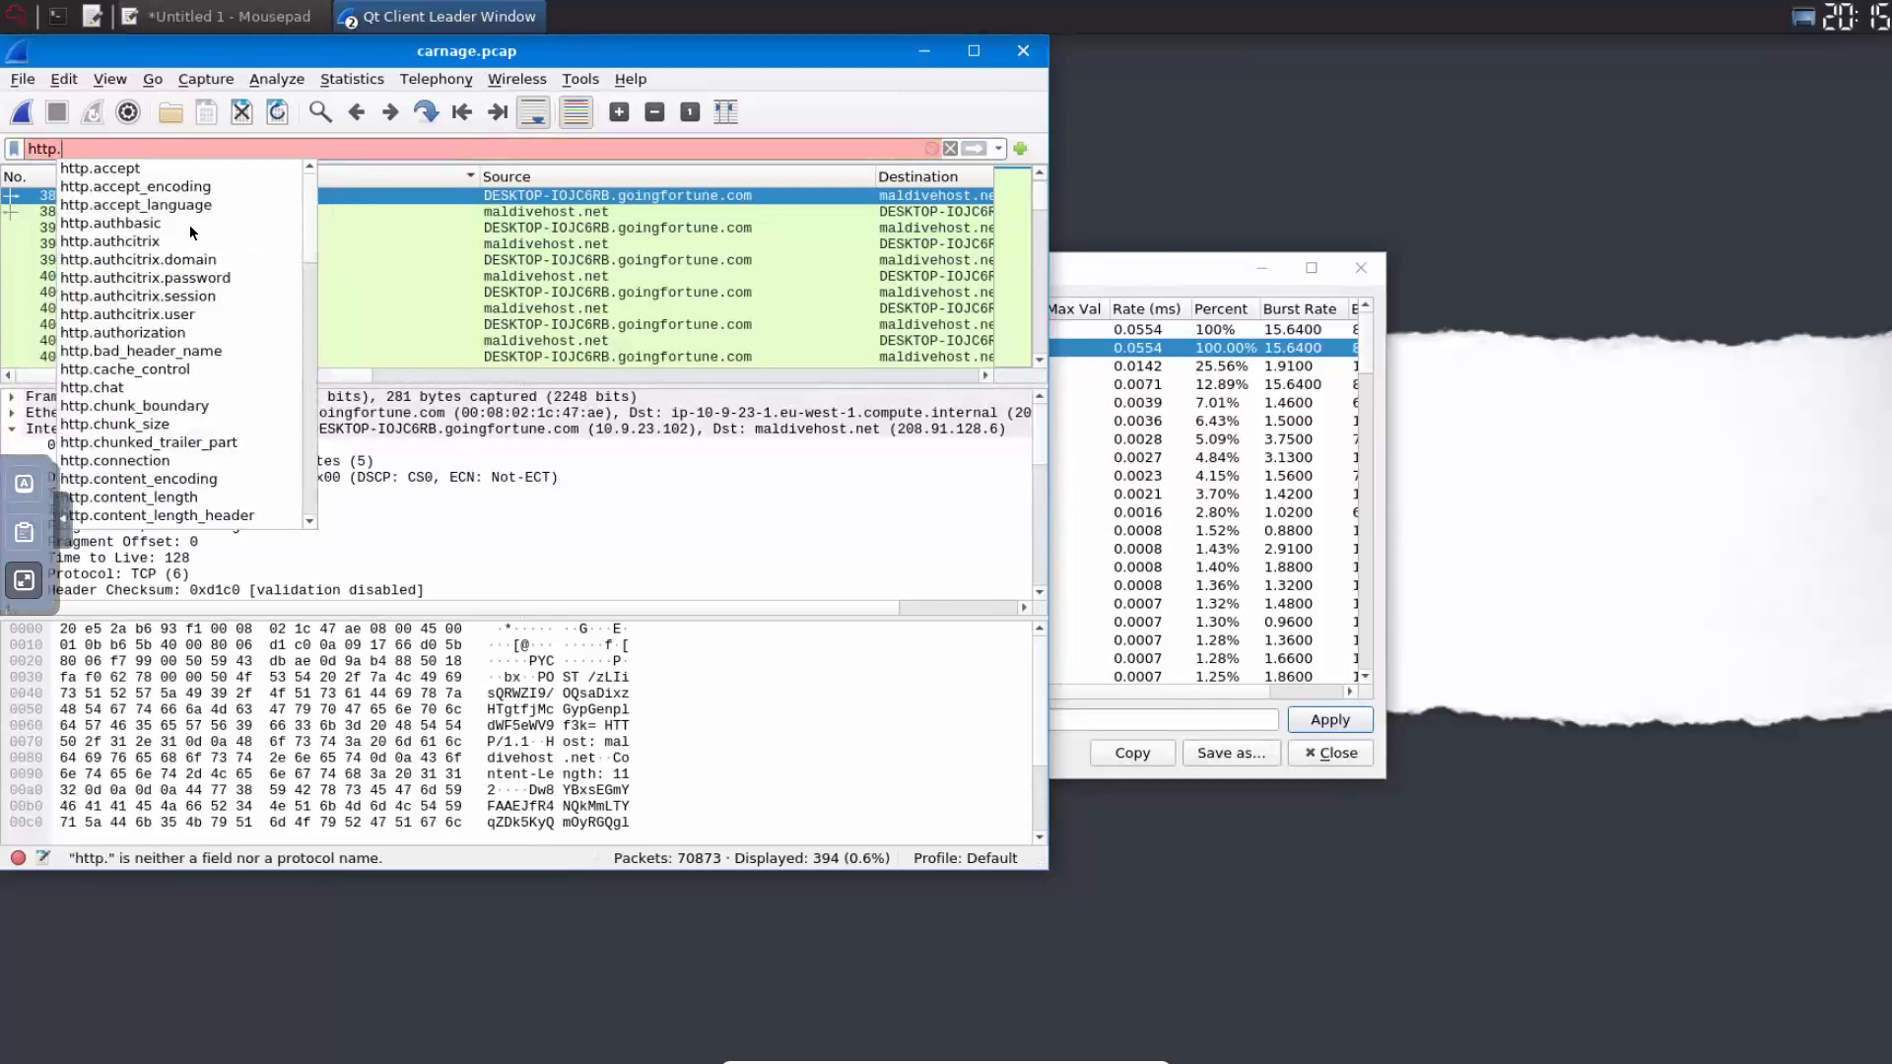
text(req)
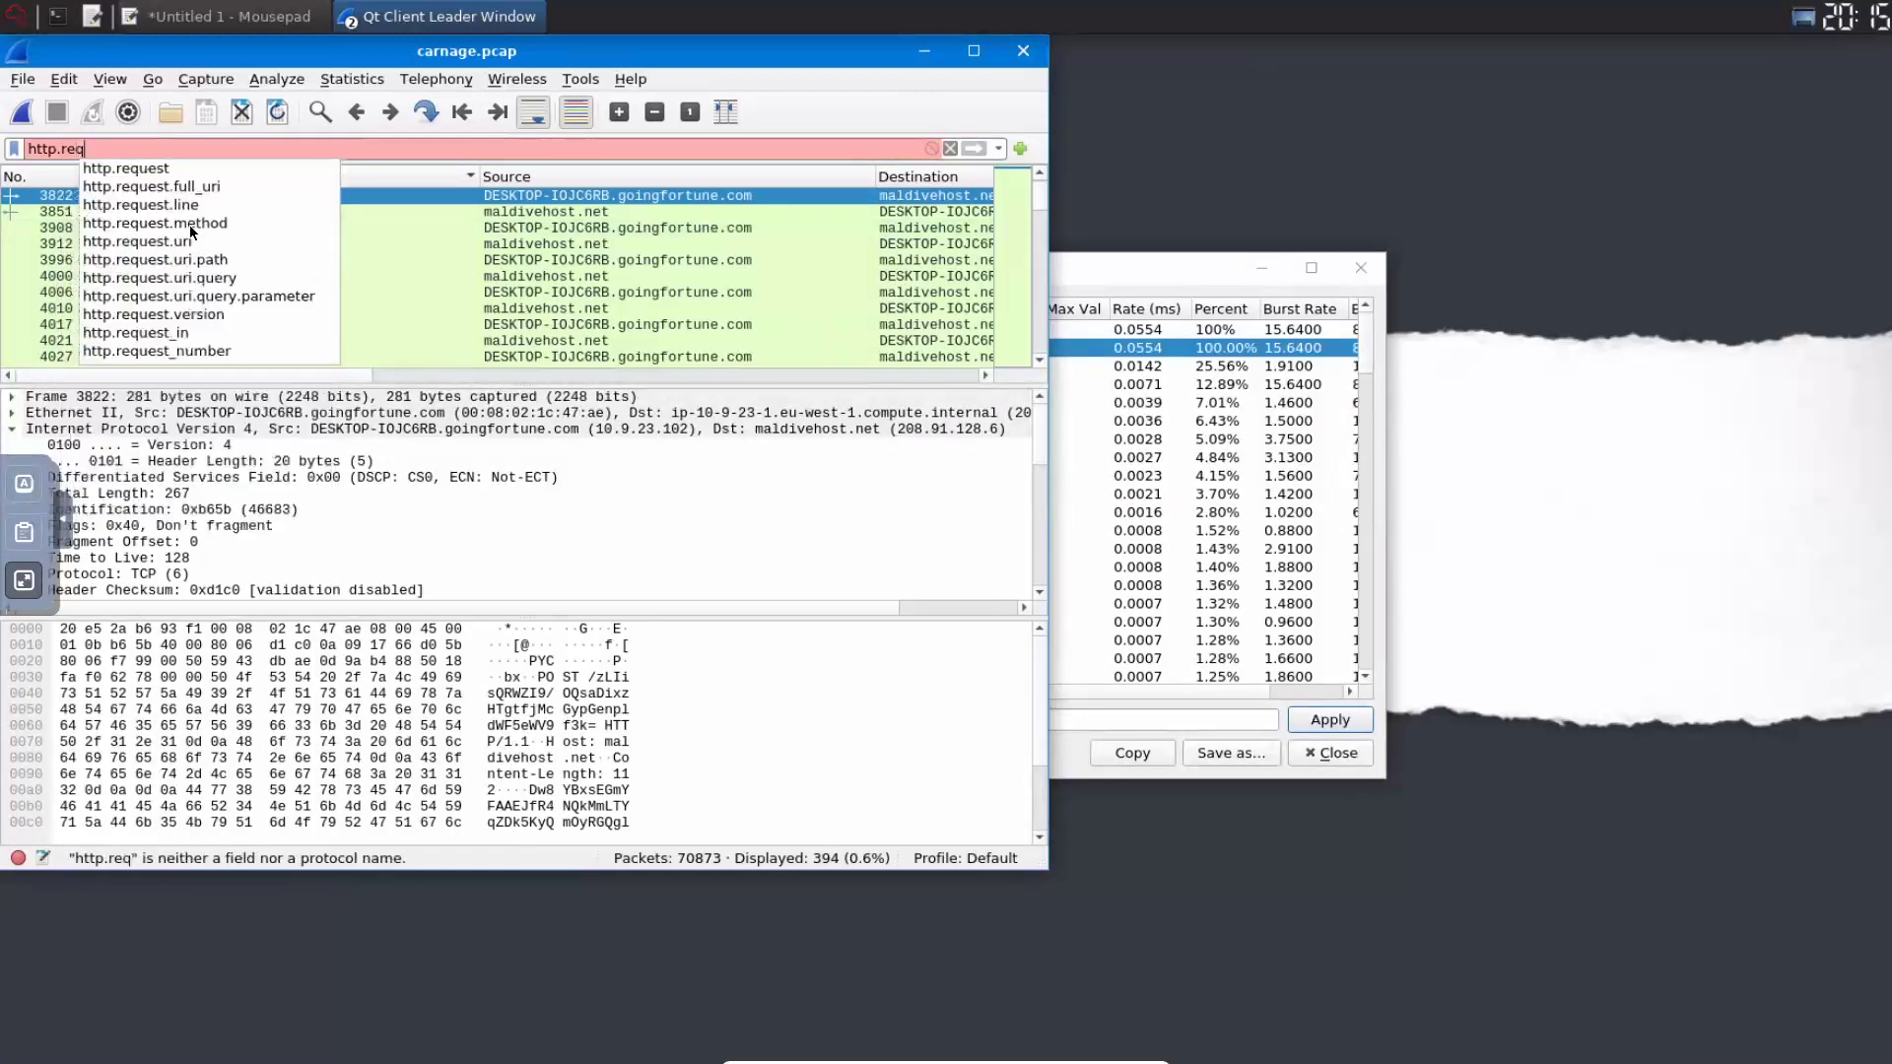
text(u)
key(Down)
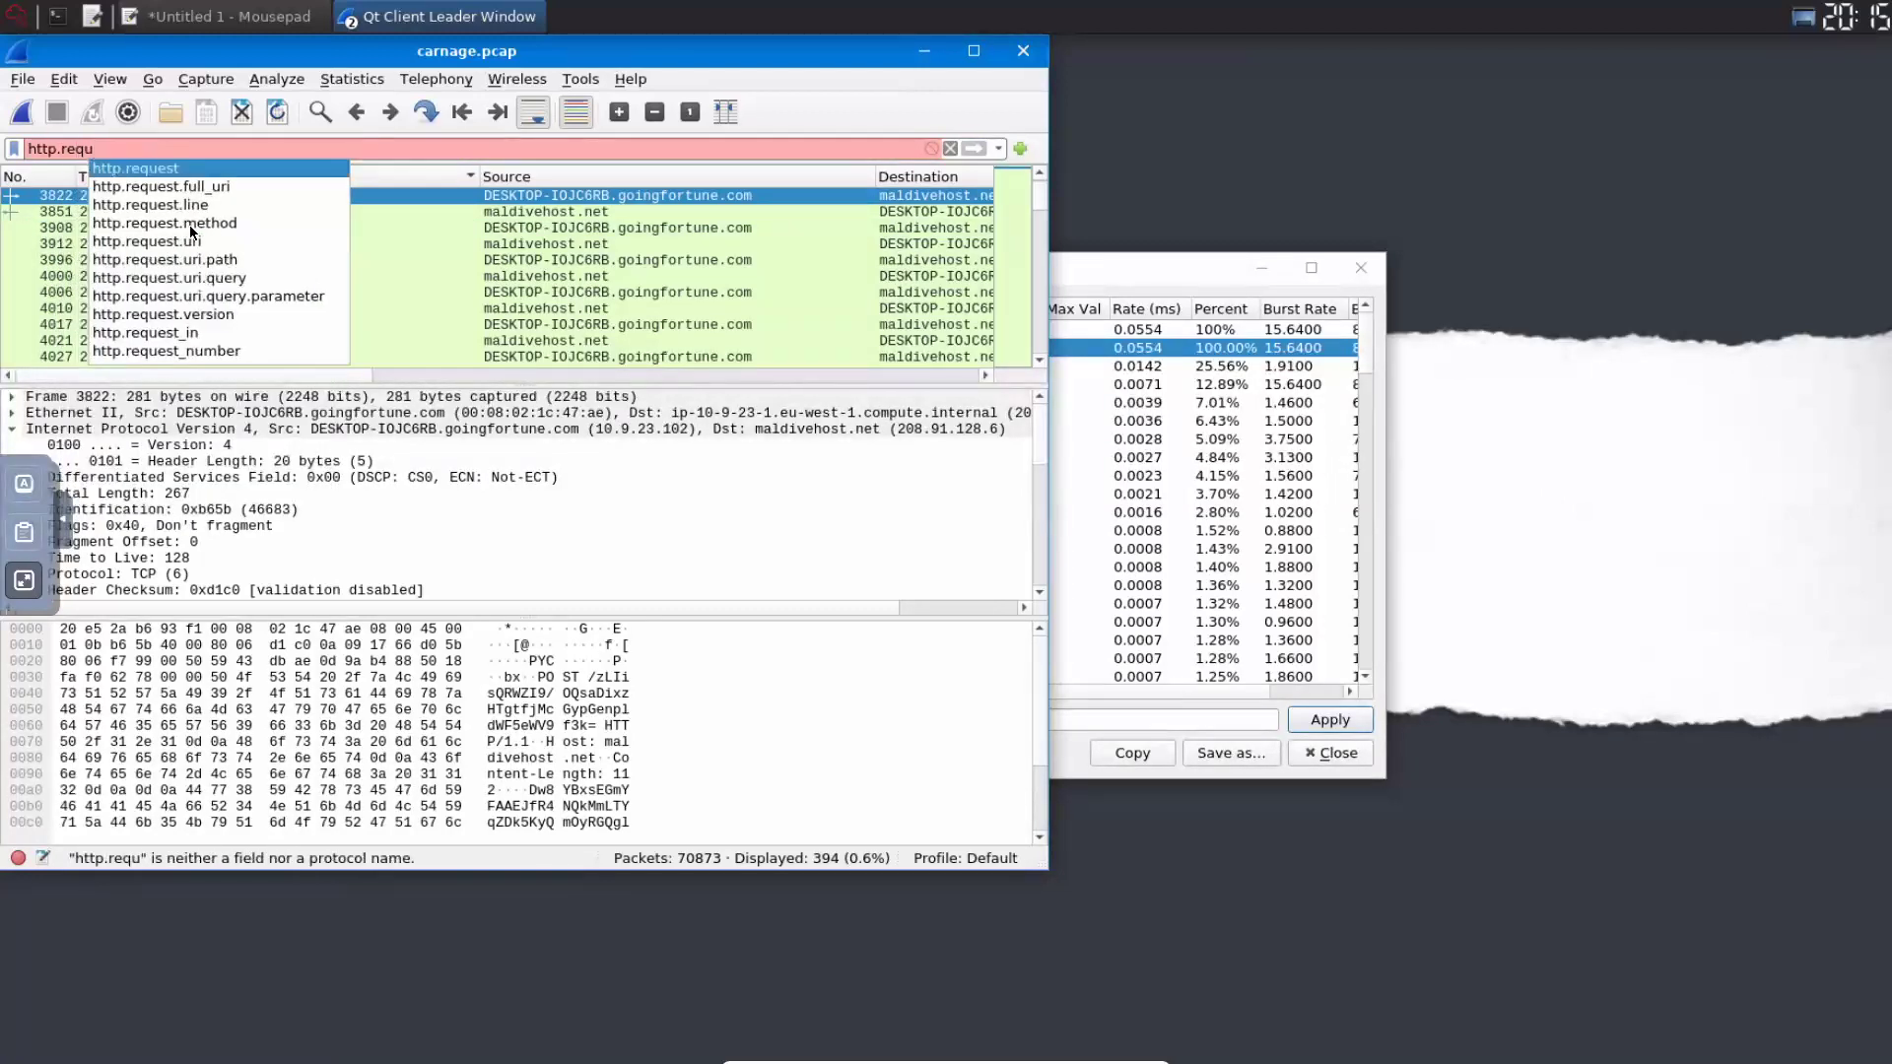
key(Down)
key(Down)
key(Down)
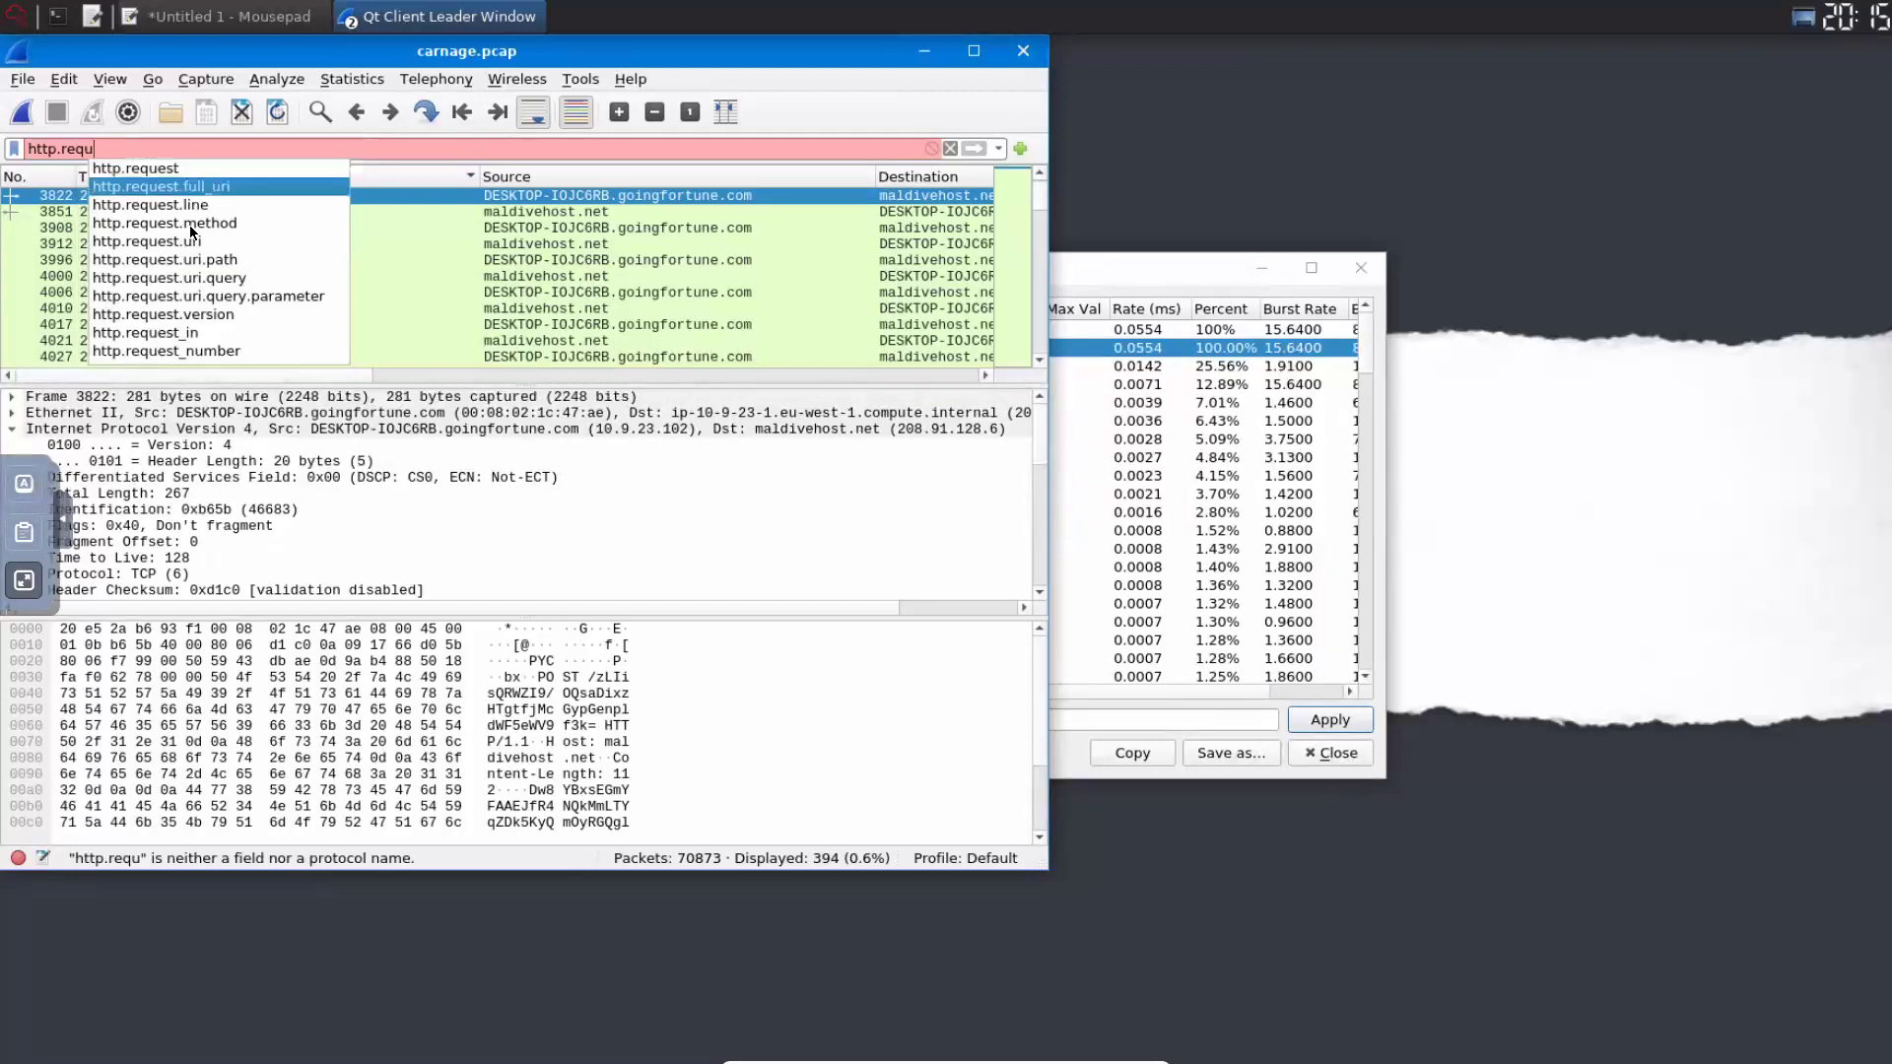
key(Return)
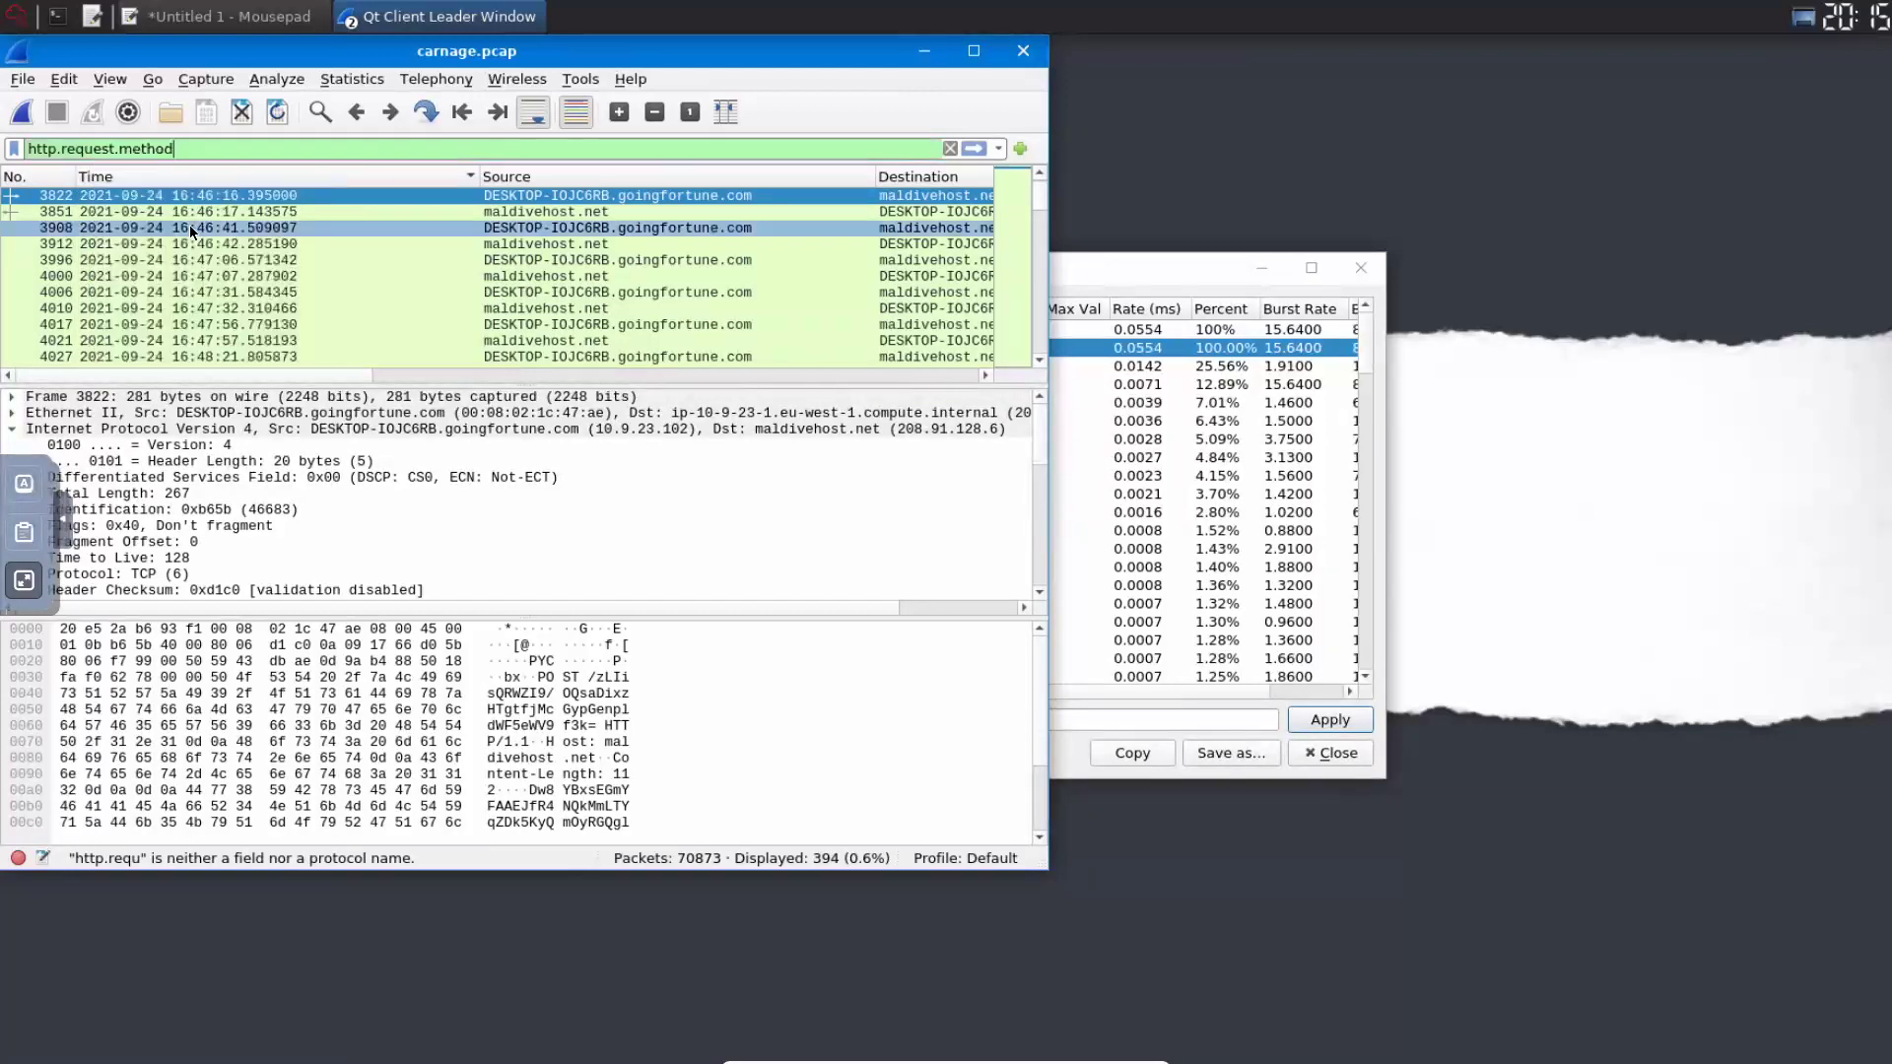
text(== POST)
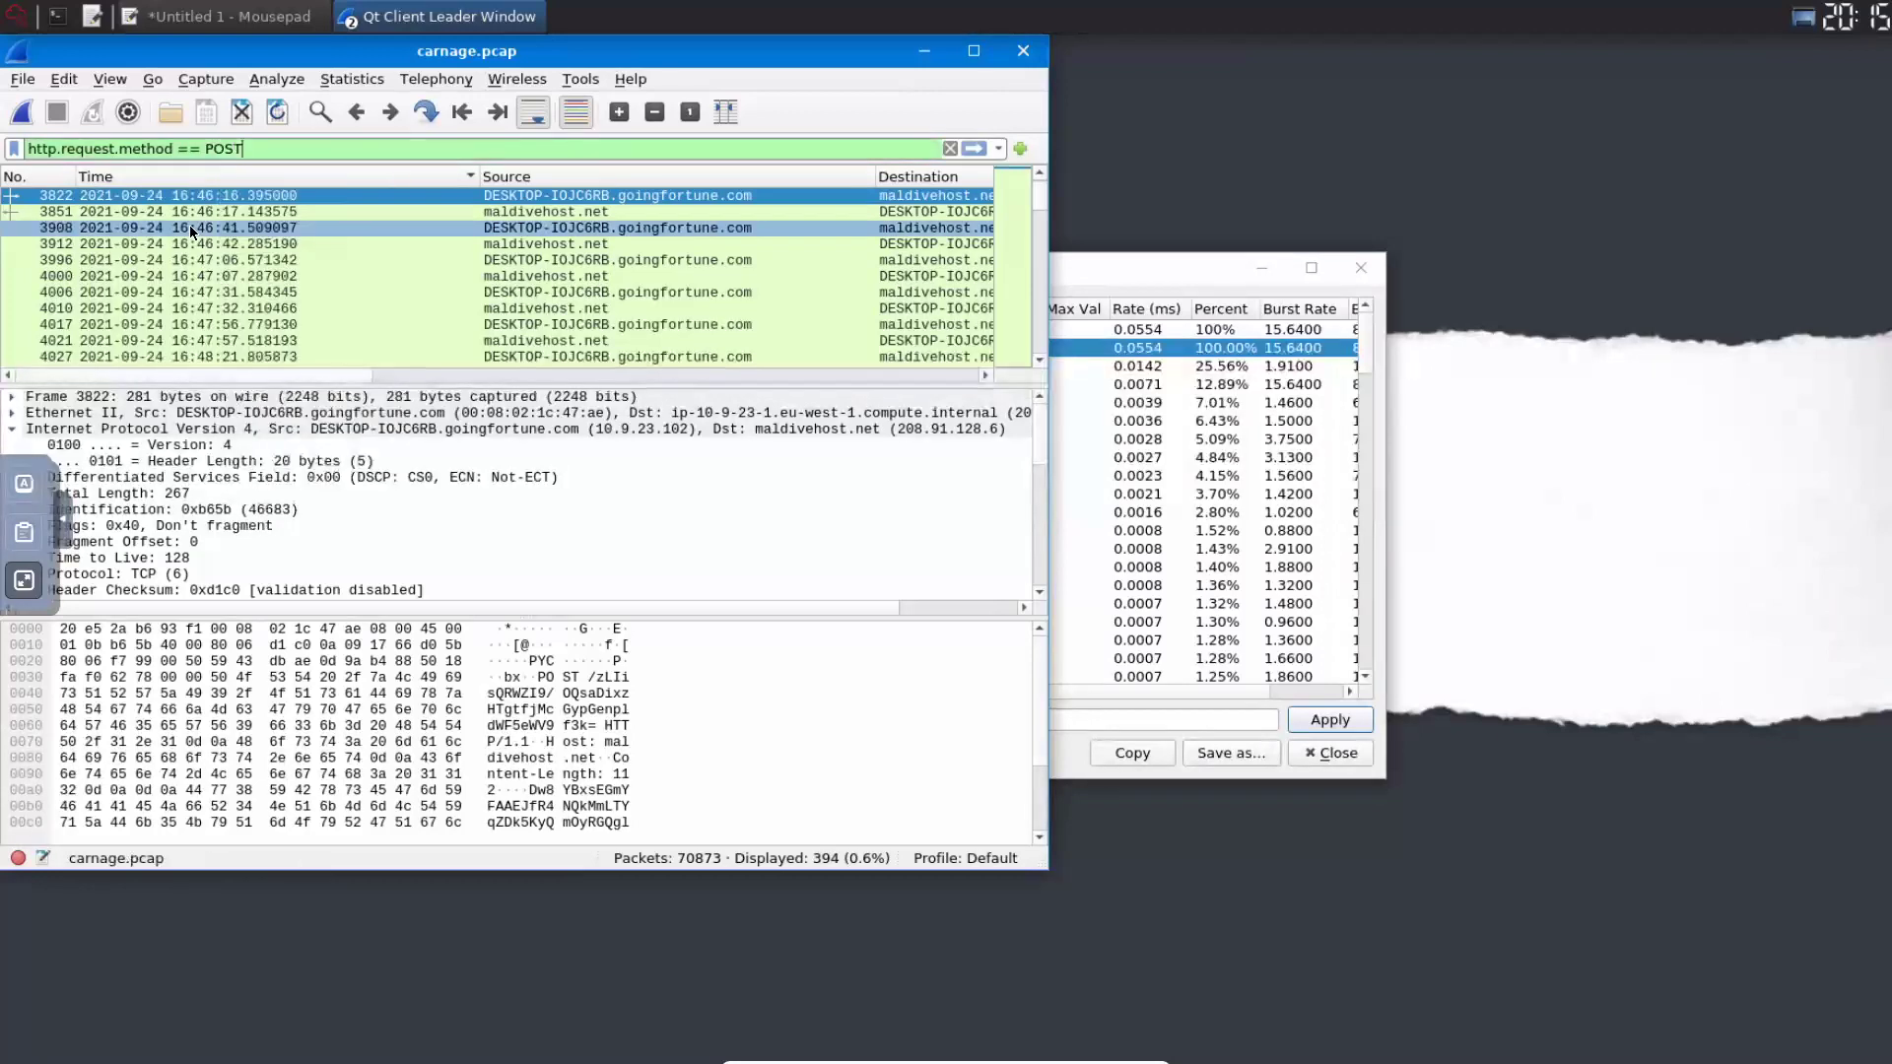
key(Return)
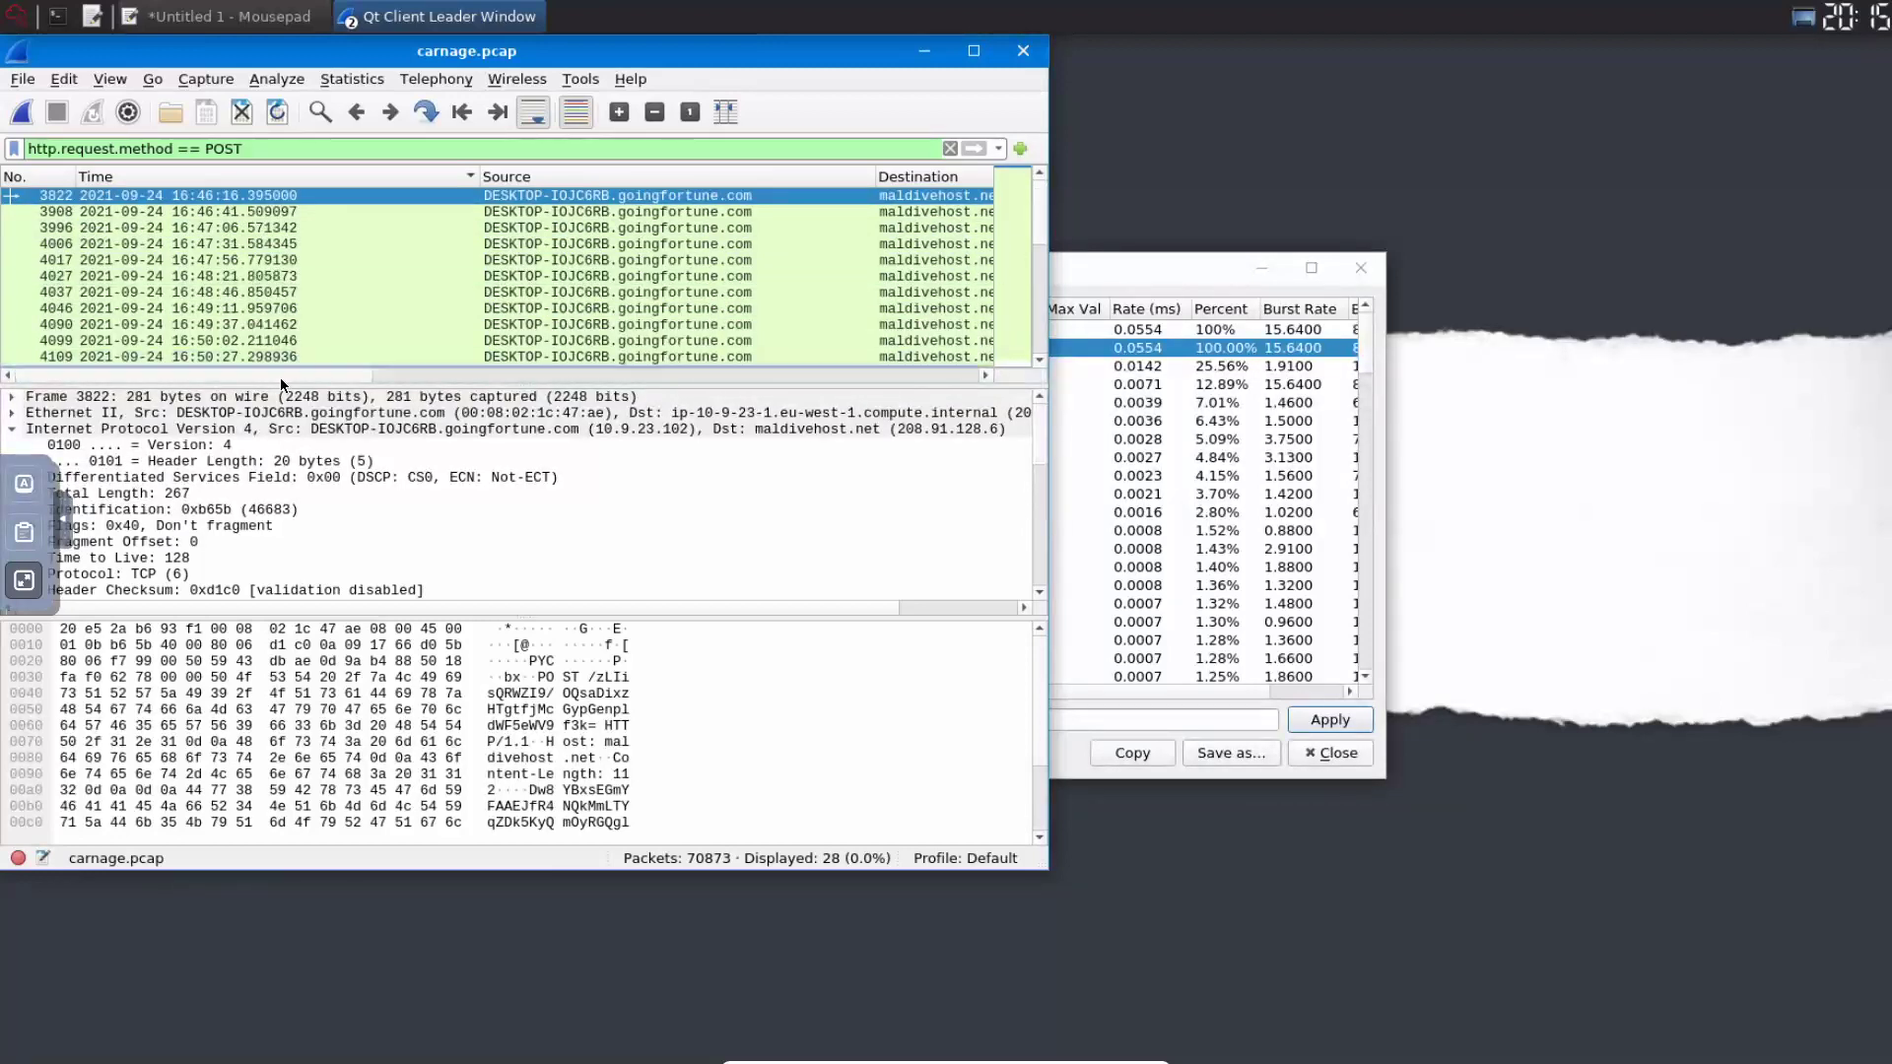
- Inspect the first POST packet to maldivehost.net in the filtered list
drag(280, 376, 457, 375)
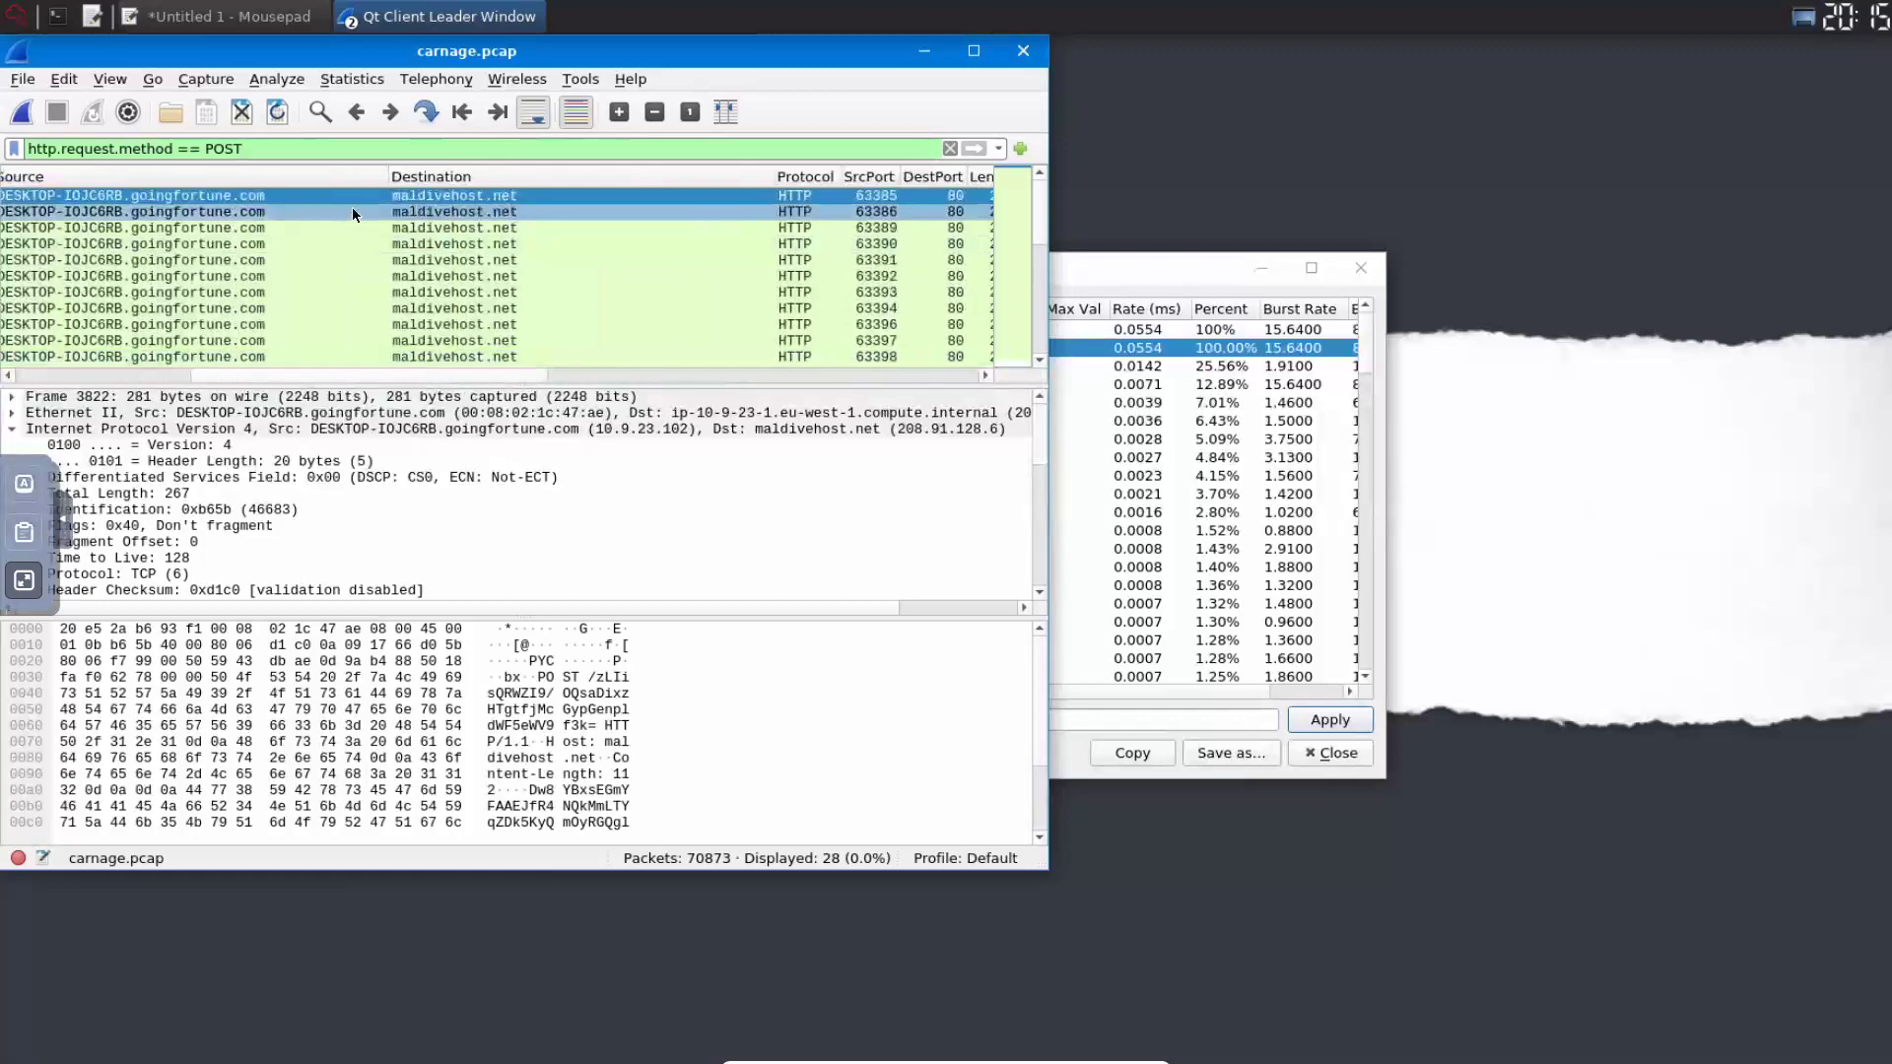
right_click(462, 197)
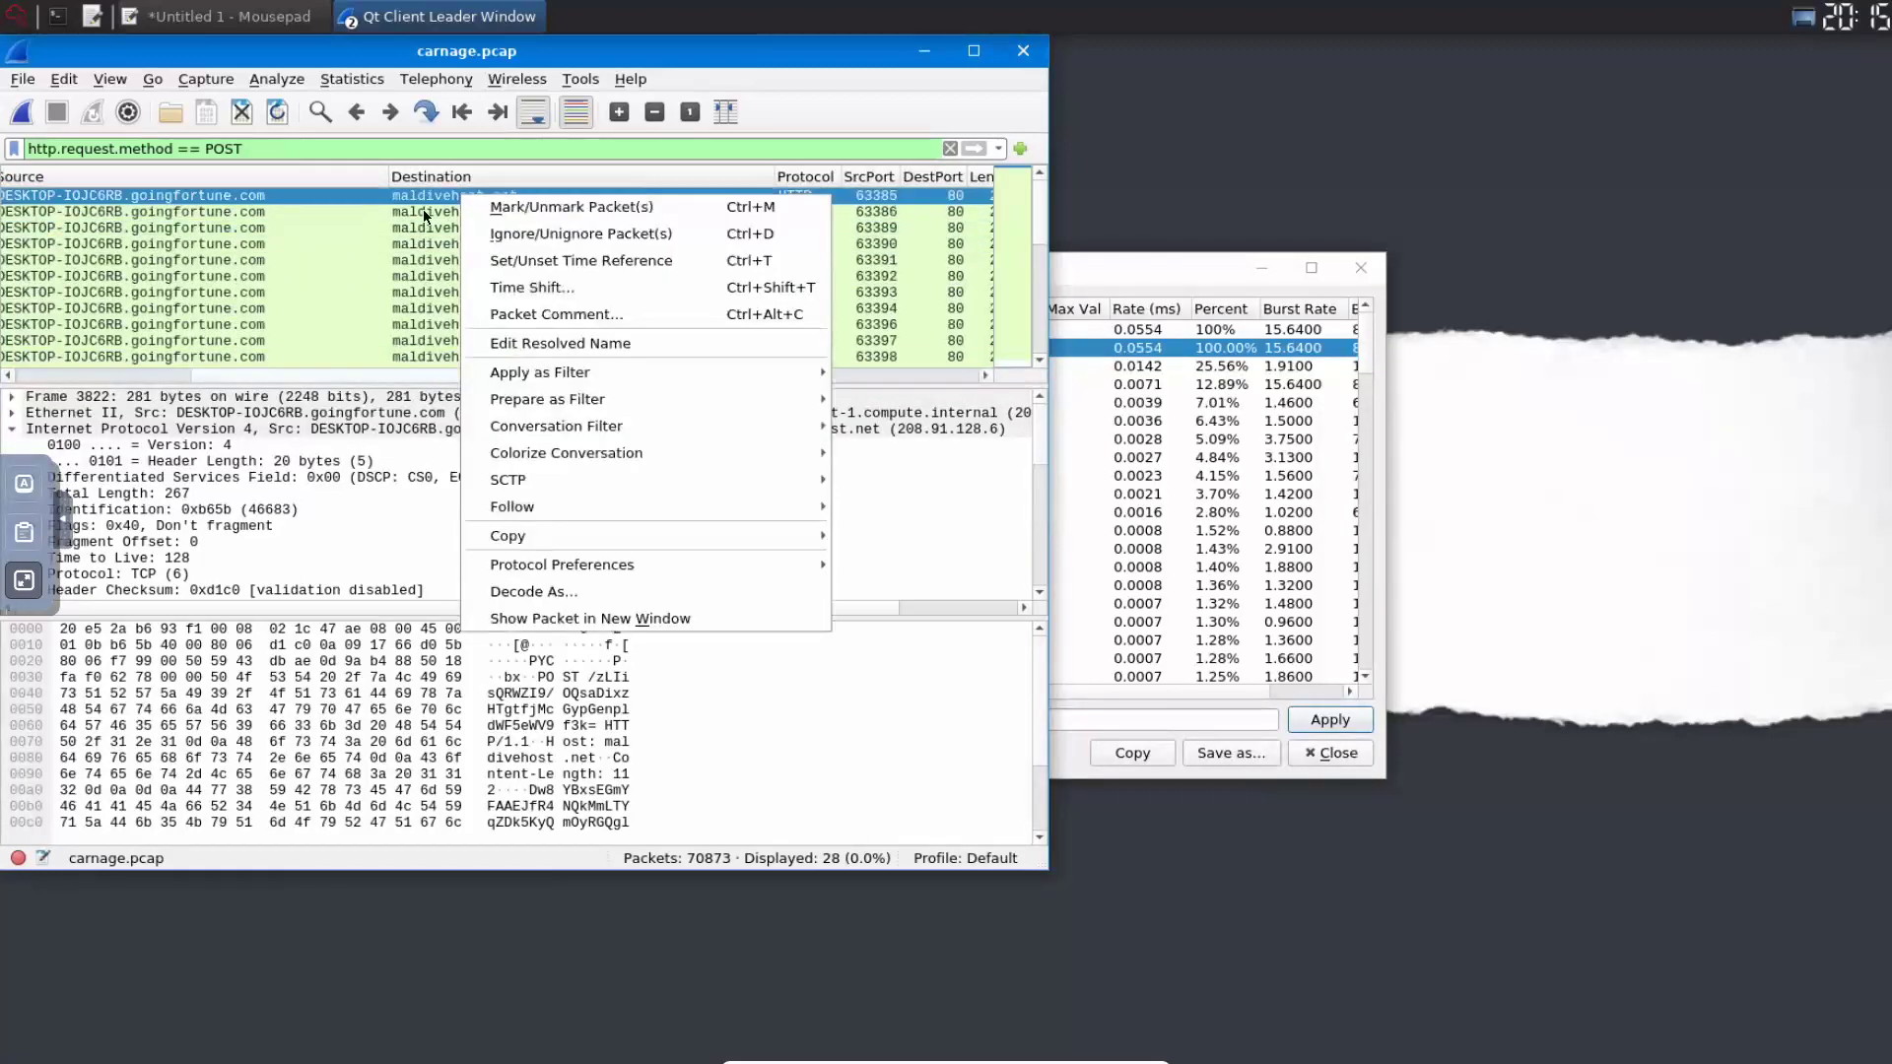
click(424, 217)
- Submit maldivehost.net as the post-infection traffic domain in TryHackMe
click(26, 580)
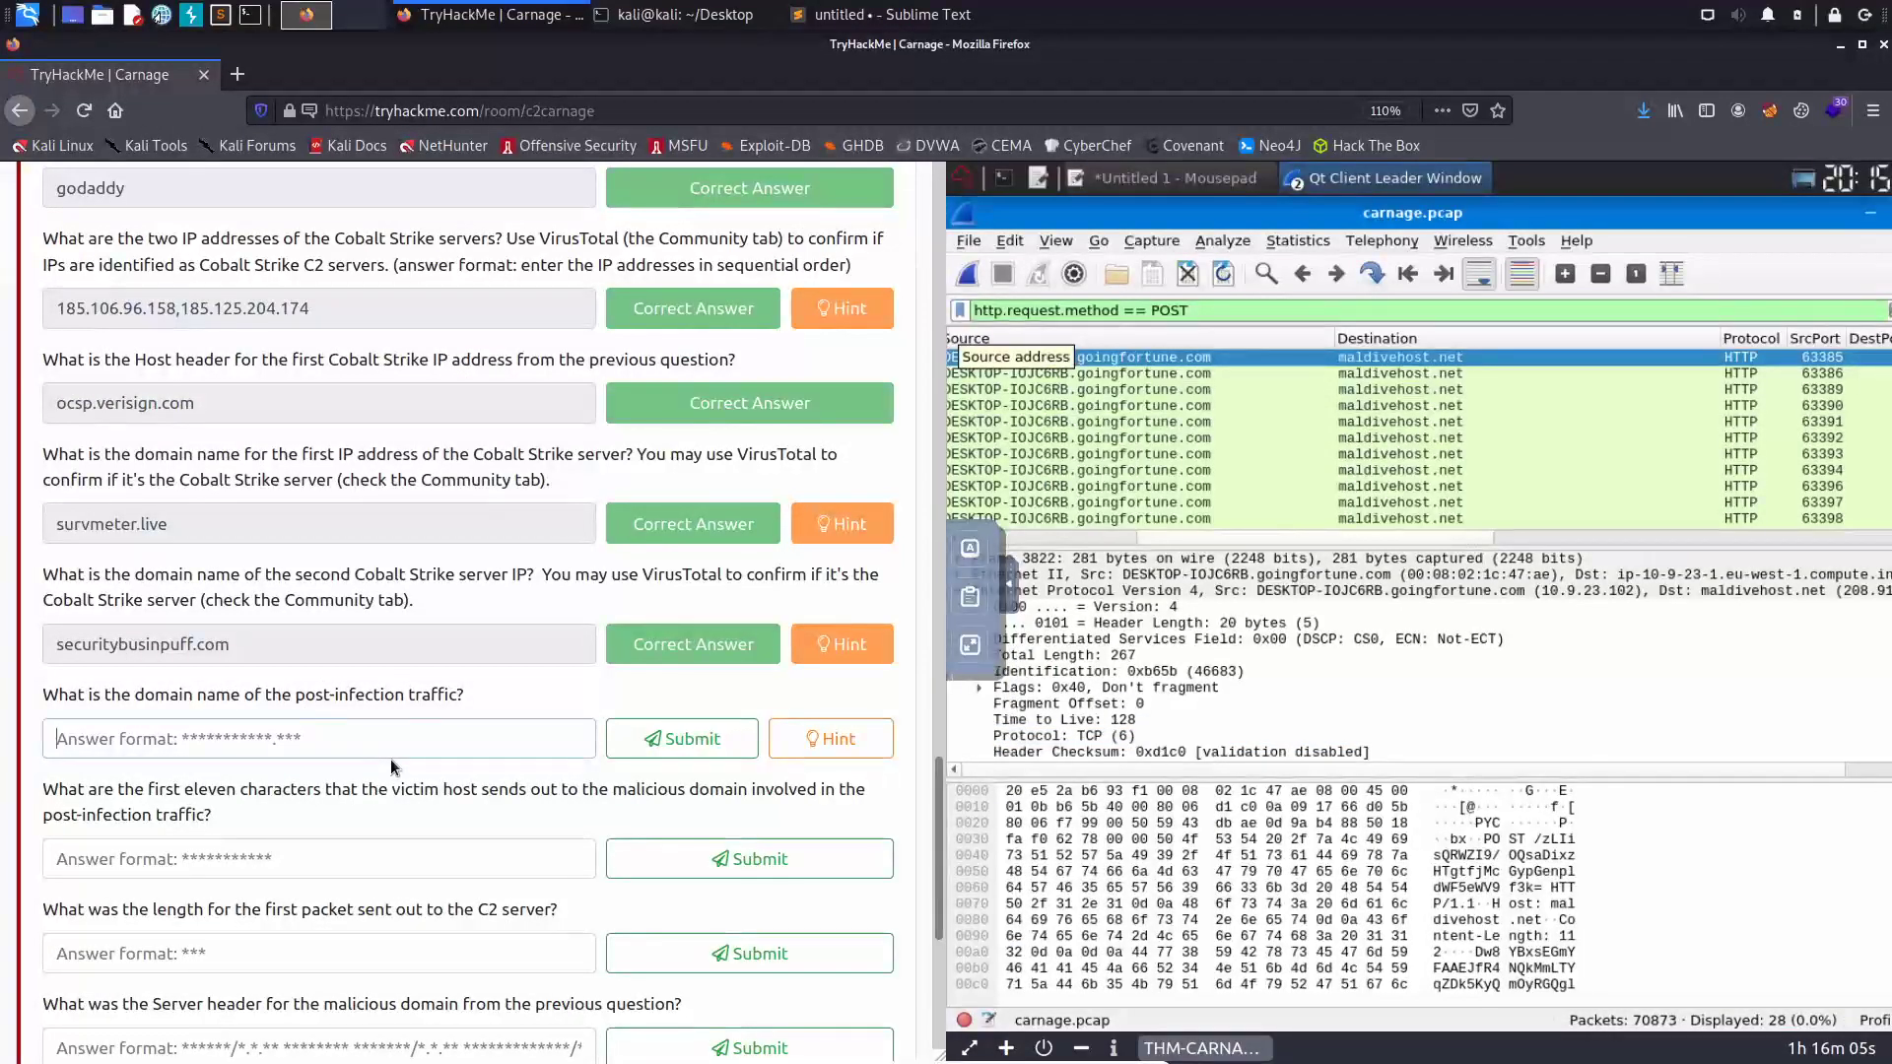
click(390, 756)
text(maldivehost.nety)
key(BackSpace)
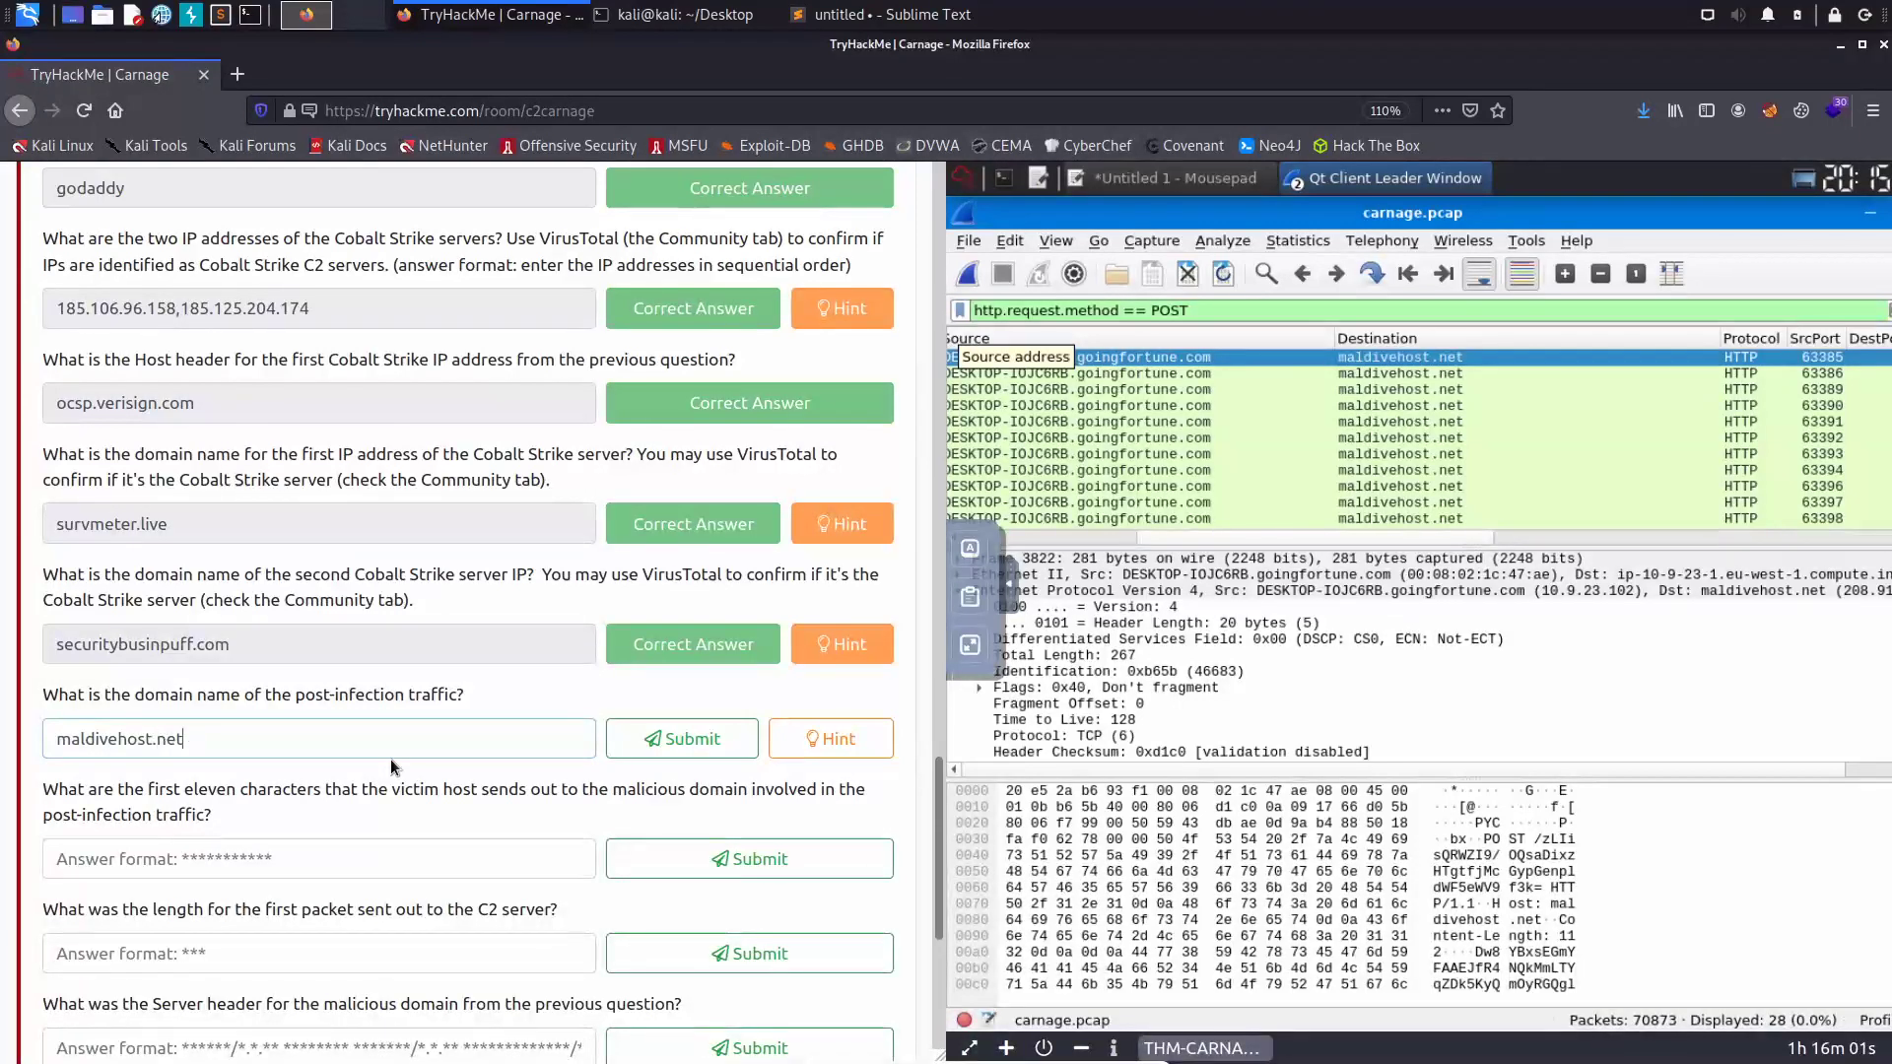
click(702, 749)
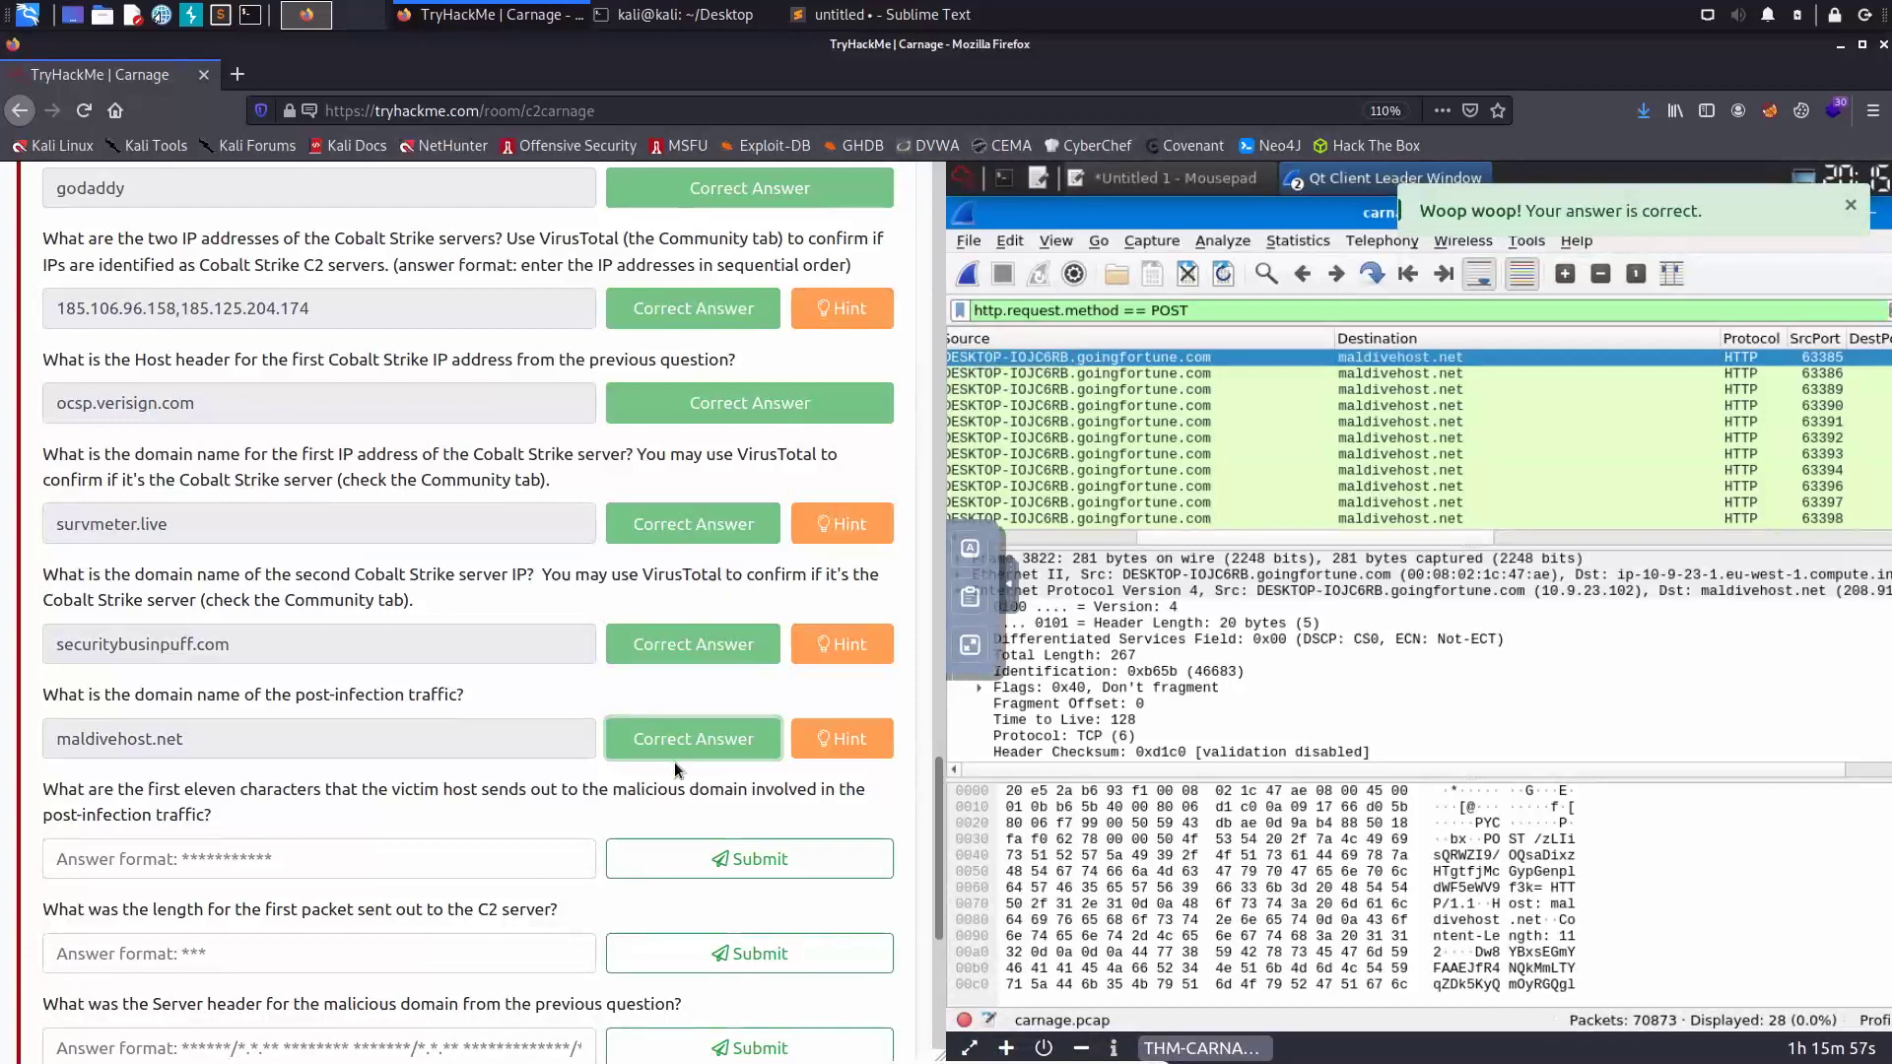
scroll(165, 800, down, 3)
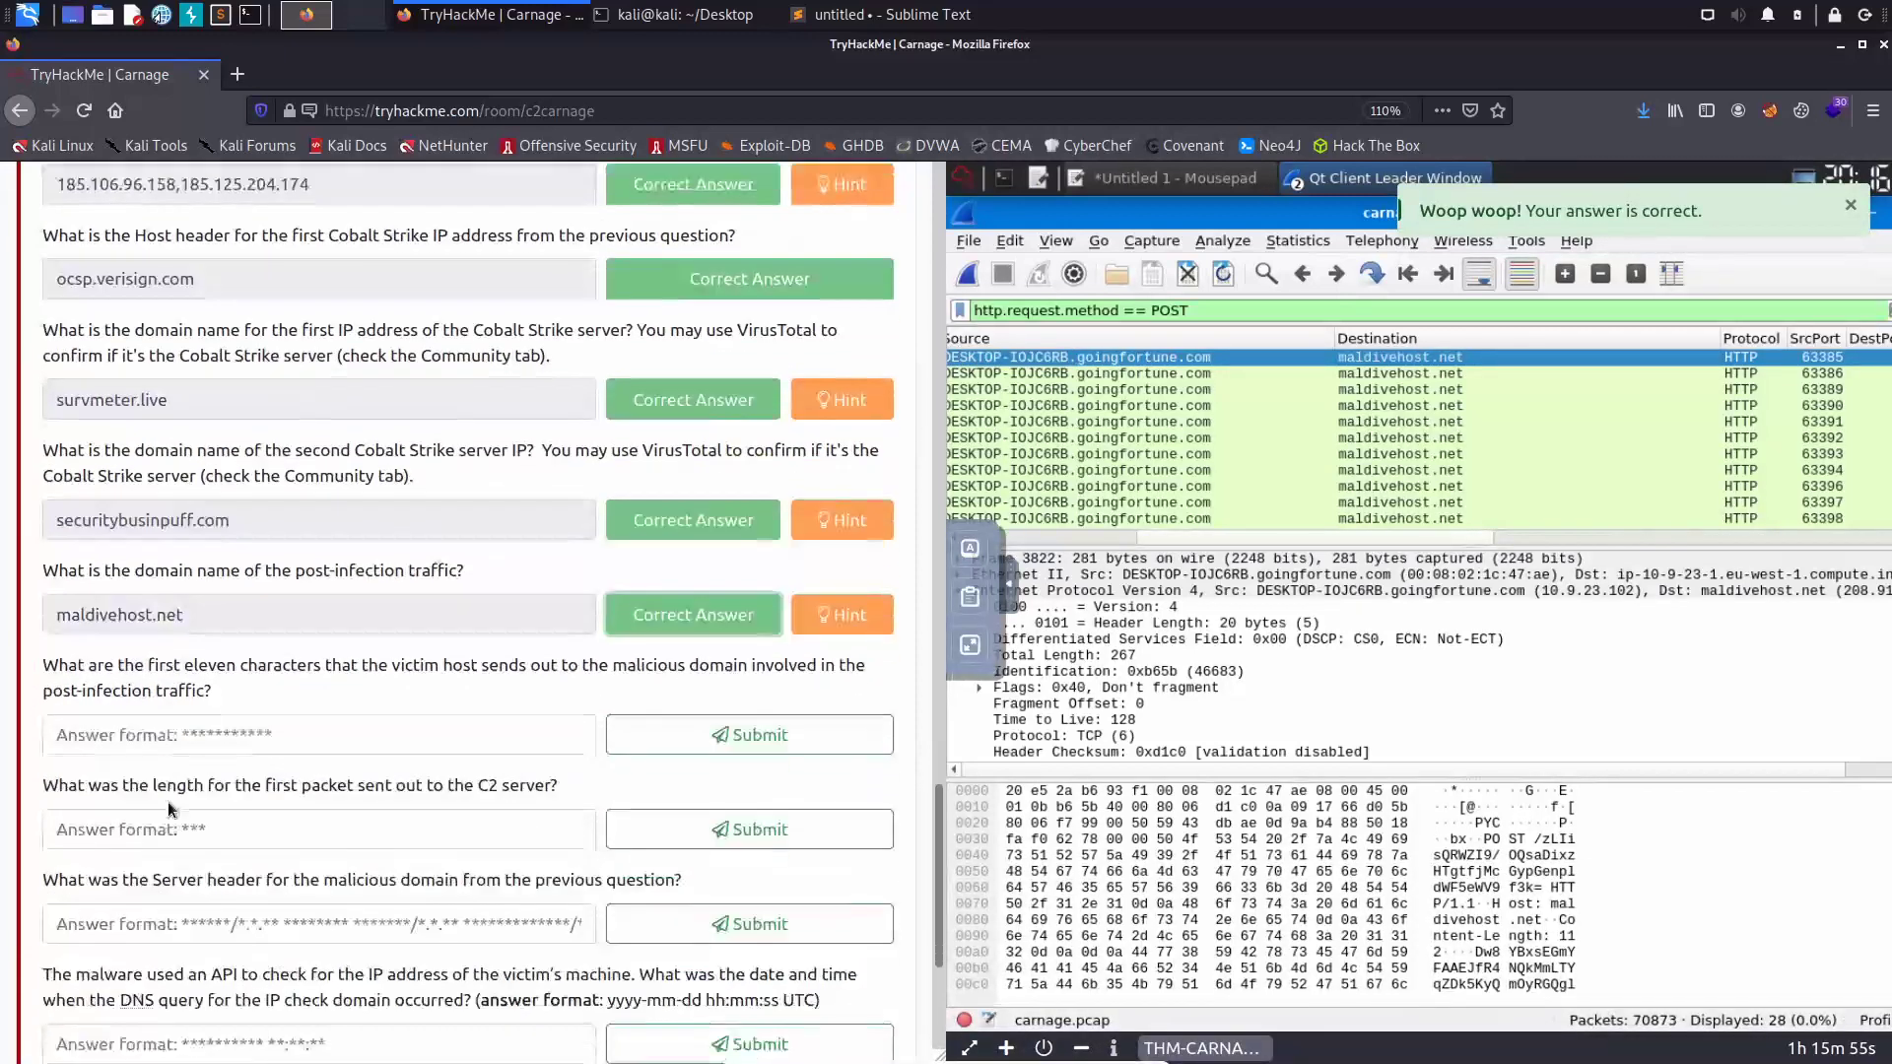
scroll(169, 808, down, 1)
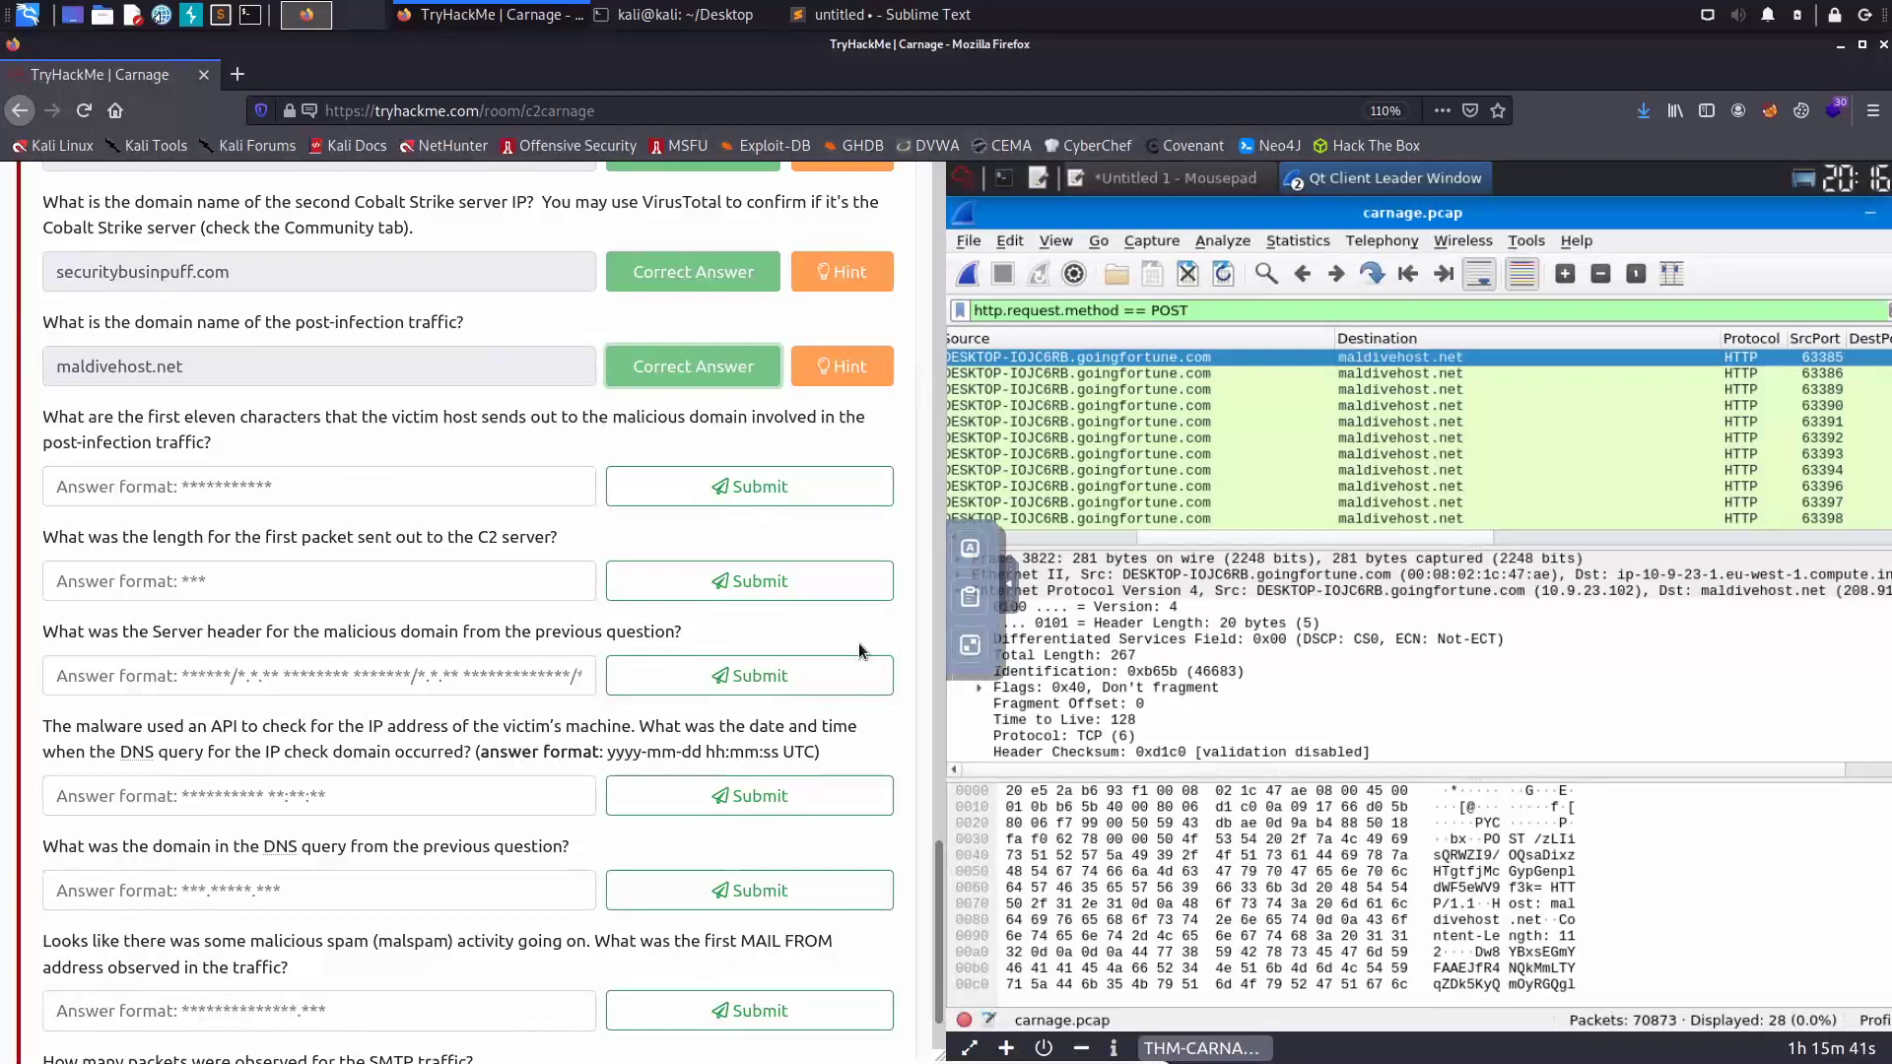
- Follow the first POST packet's HTTP stream and copy the path's first eleven characters
right_click(1151, 363)
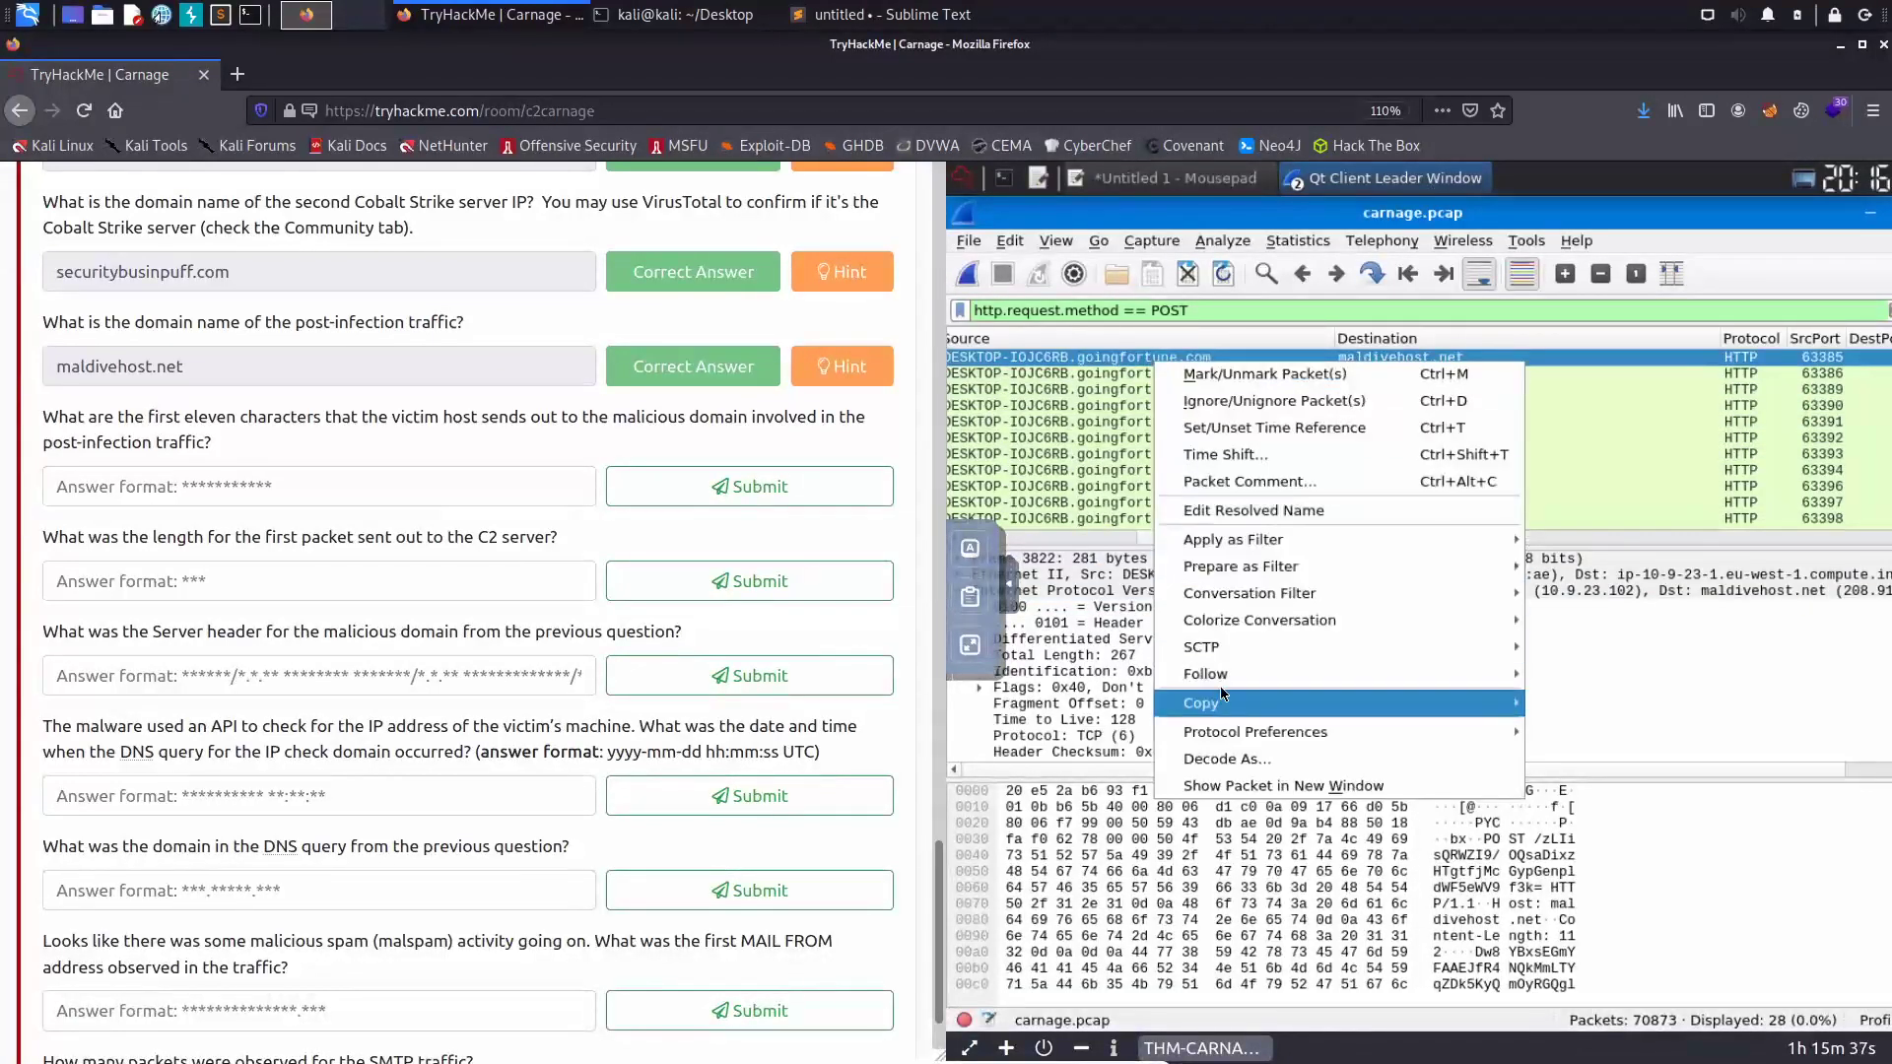
click(1604, 743)
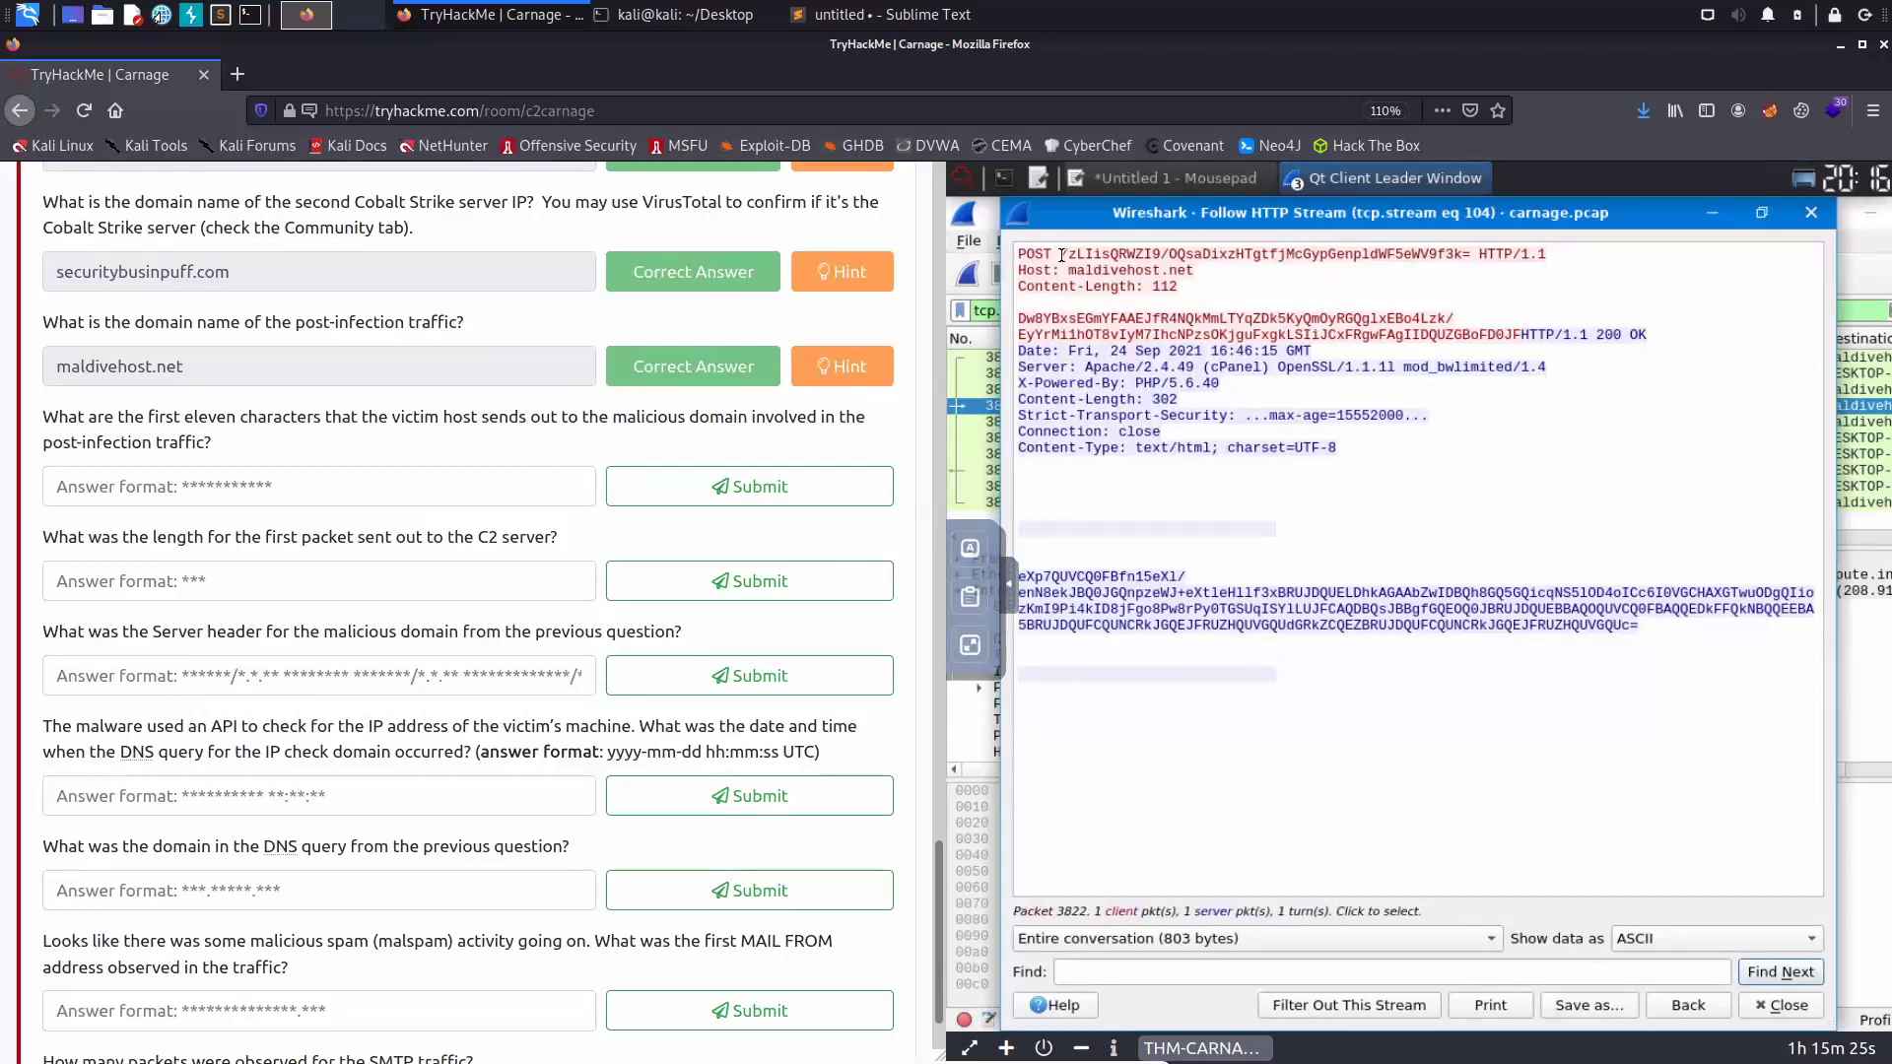
drag(1071, 255, 1134, 258)
mouse_move(1132, 258)
mouse_down()
mouse_move(1057, 254)
mouse_move(1161, 250)
mouse_up()
key(ctrl+c)
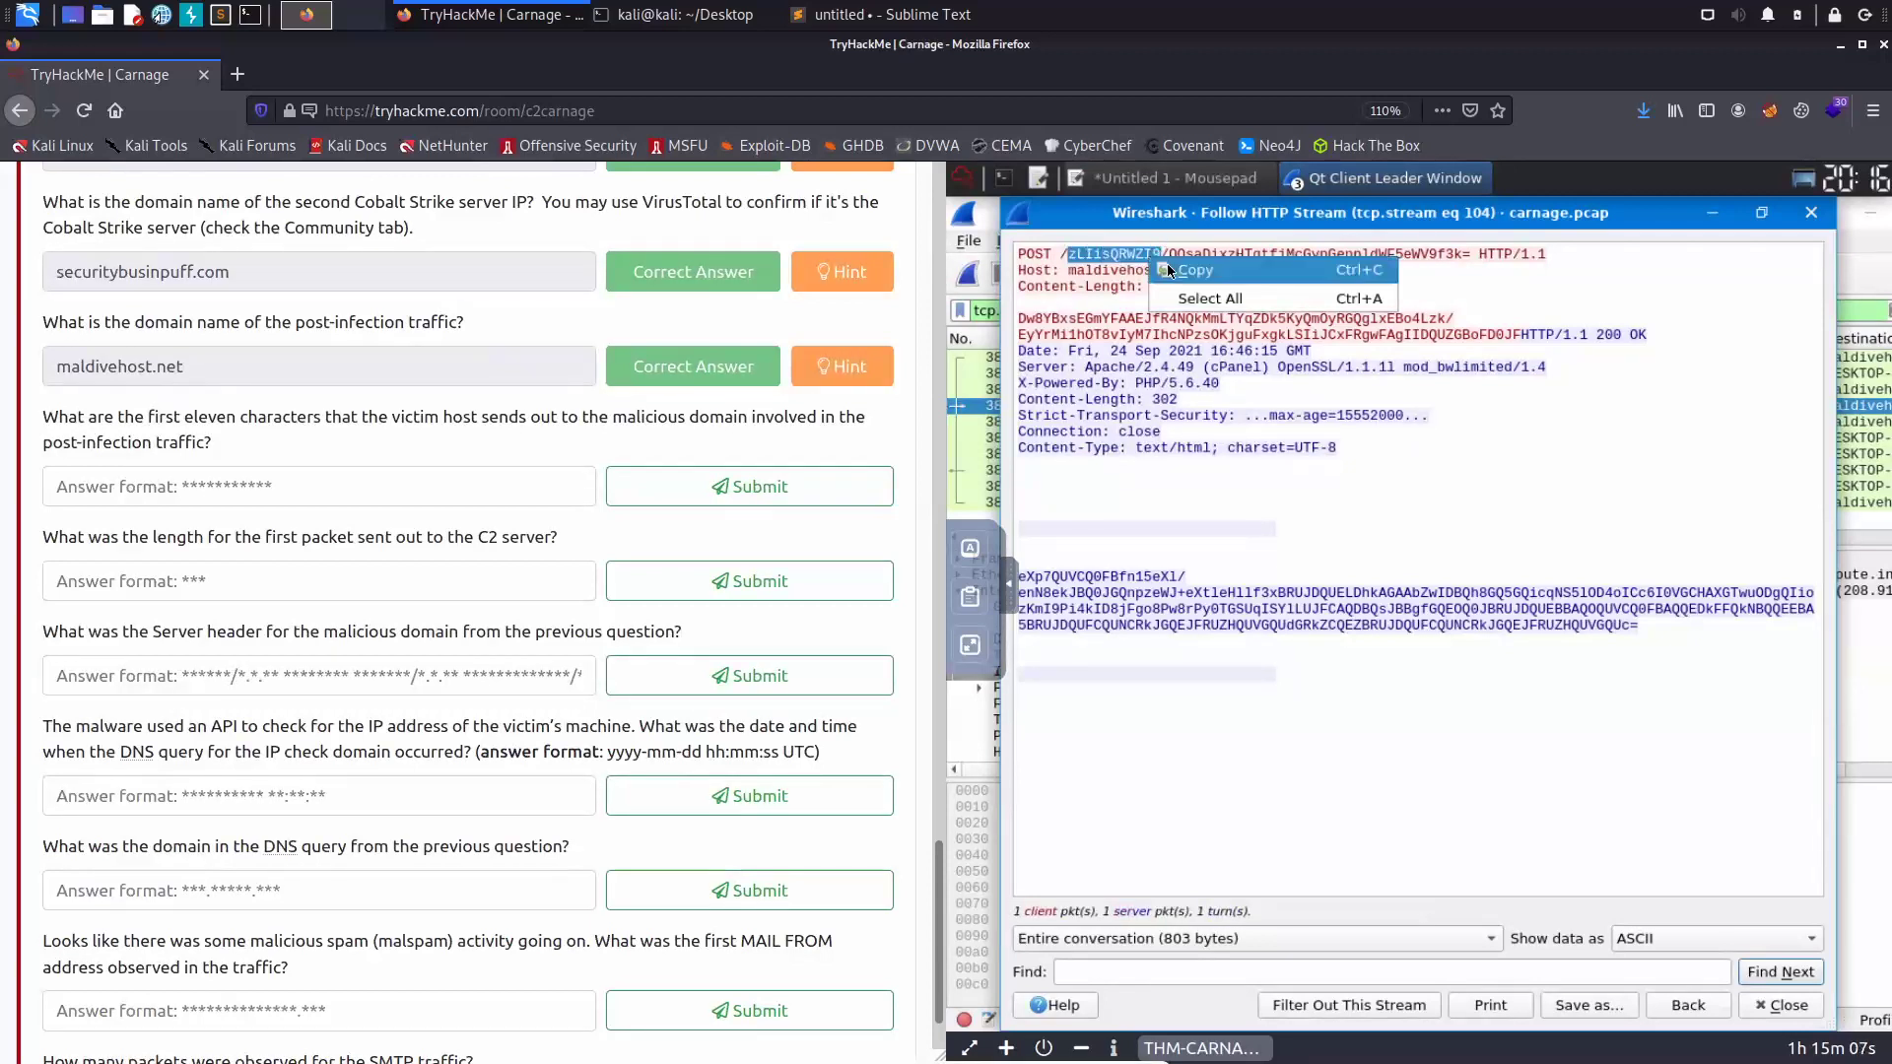
click(199, 493)
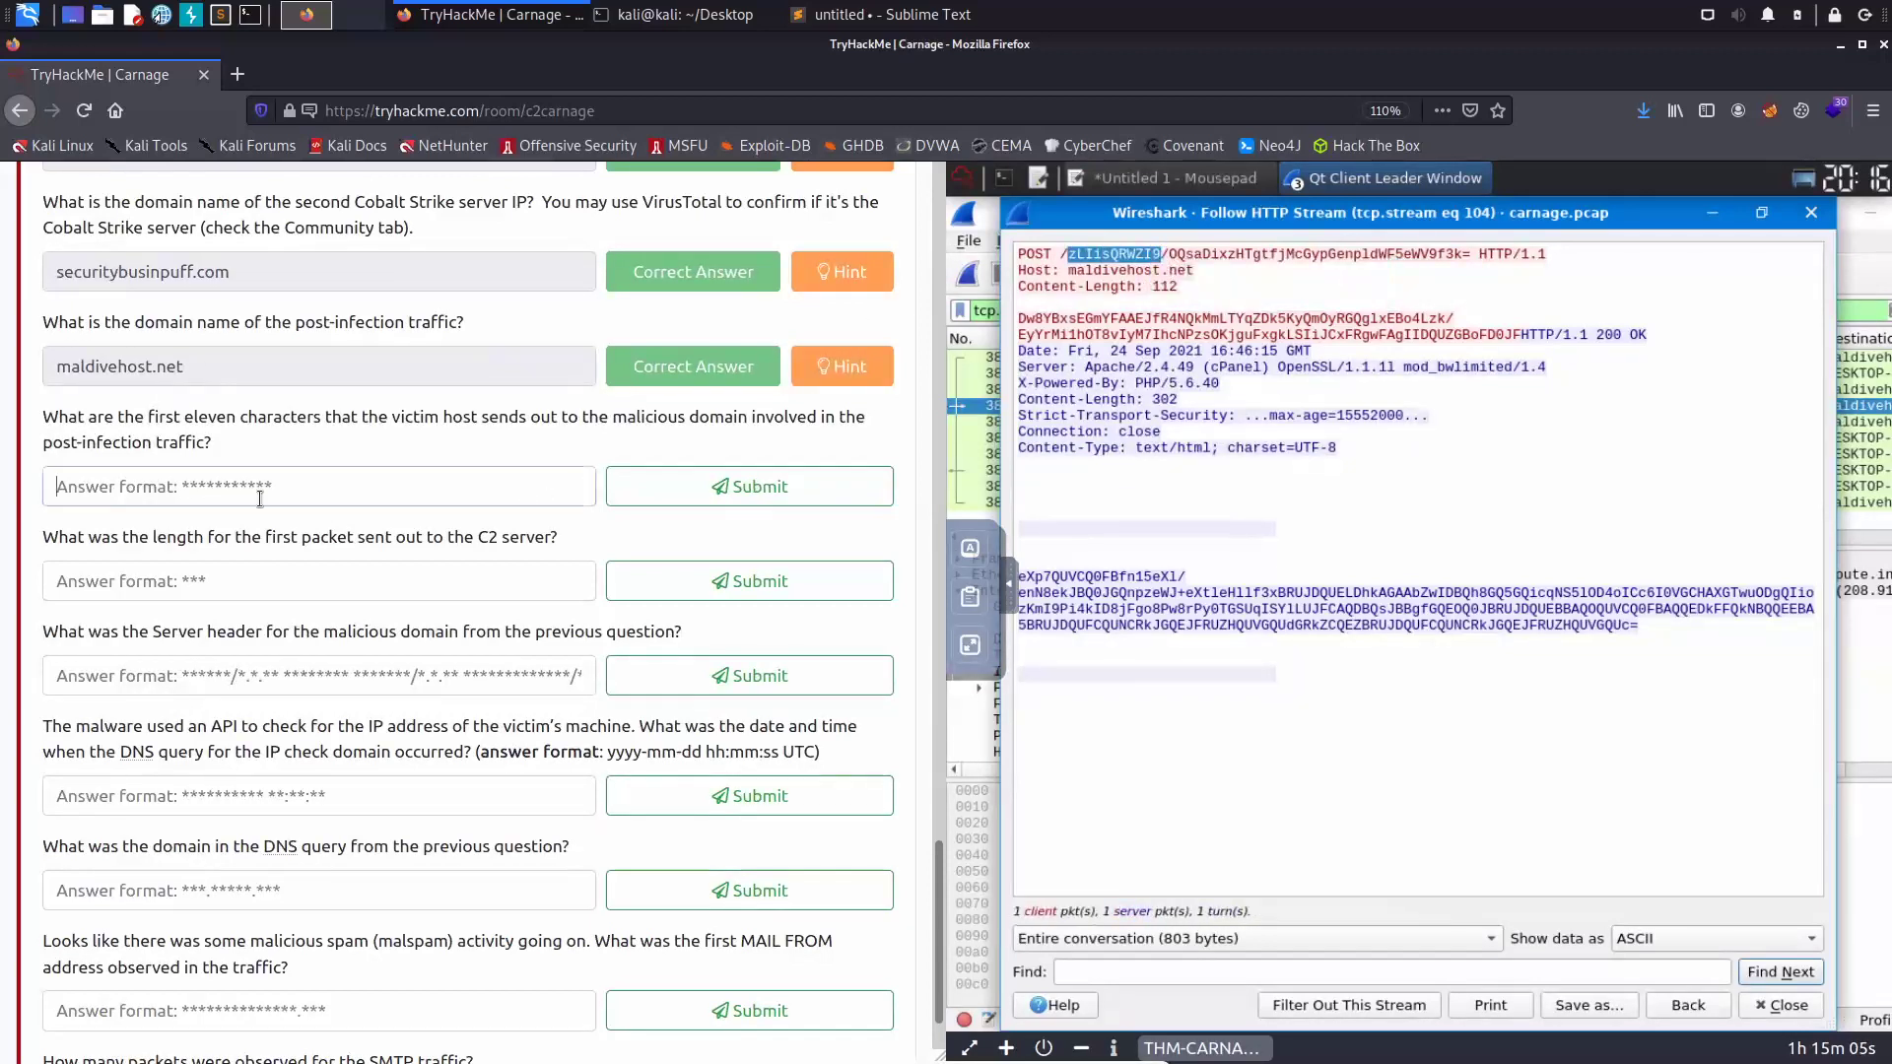
key(ctrl+v)
click(655, 492)
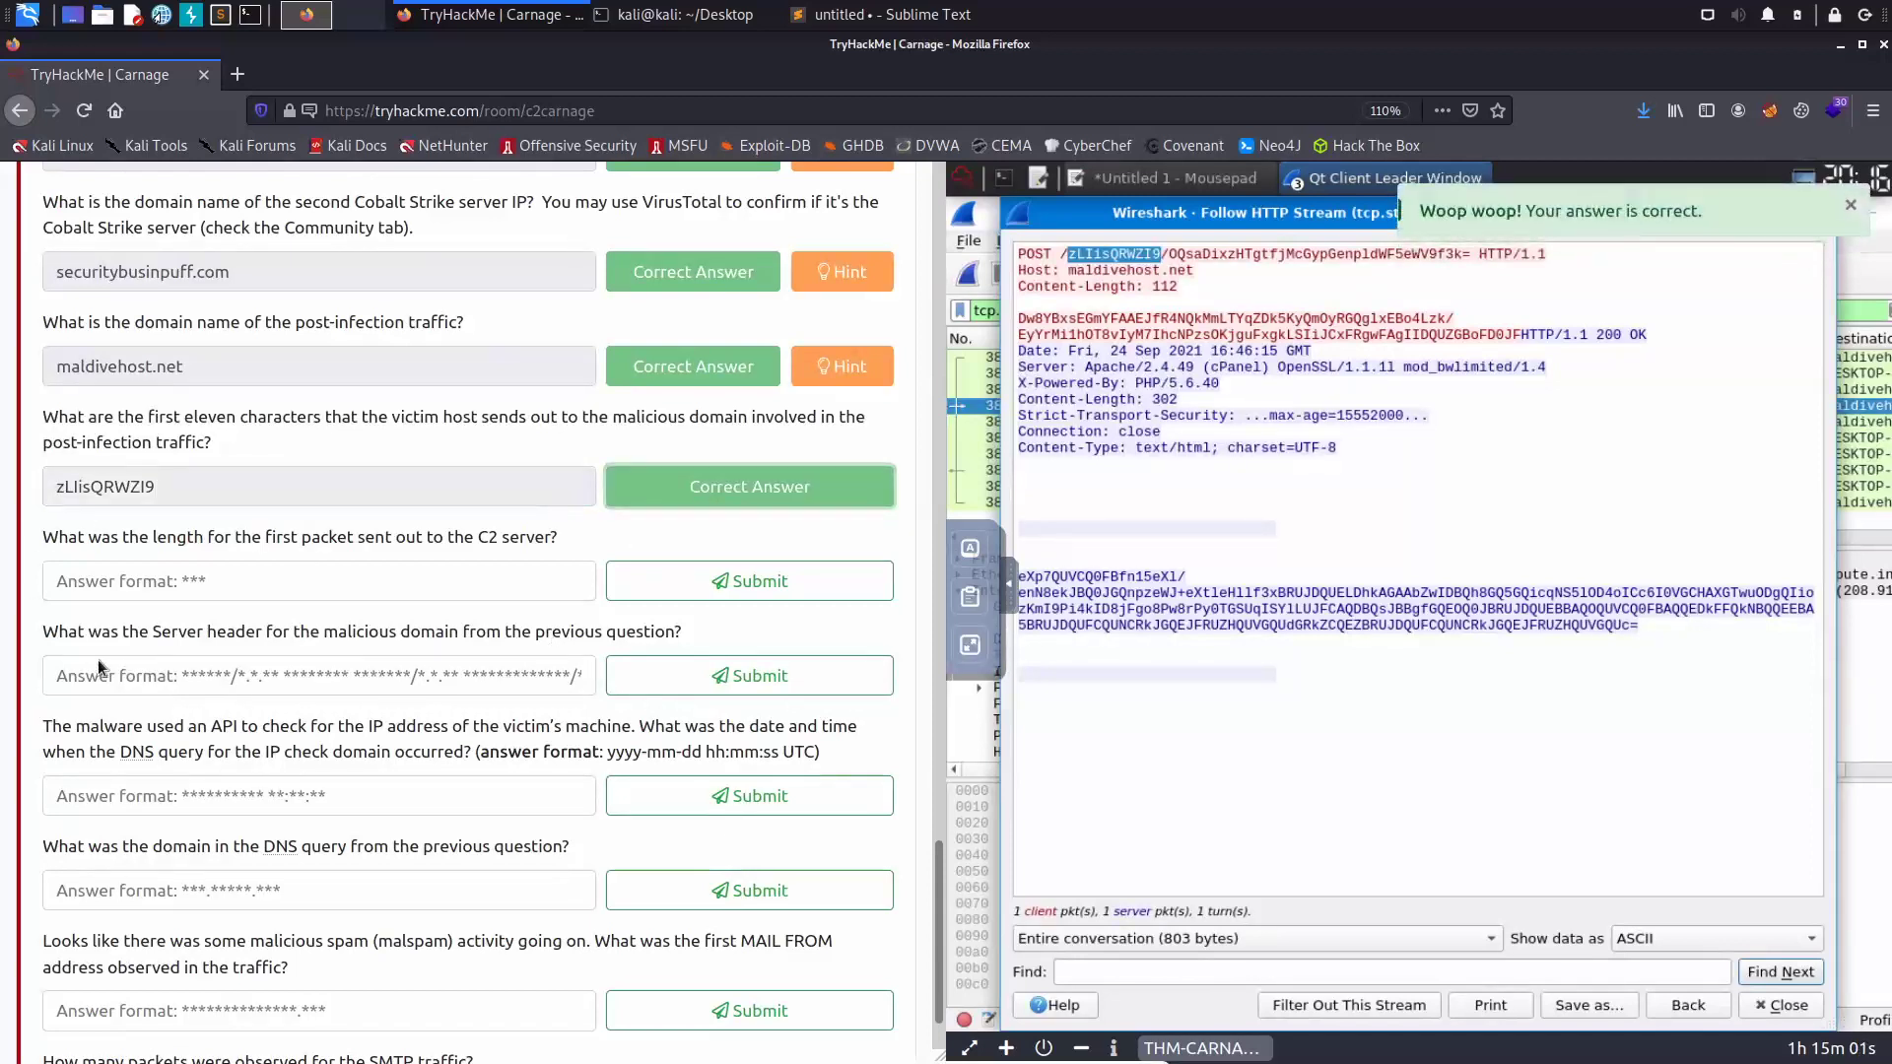
- Close the HTTP stream window and review the 10 packets of tcp.stream eq 104
scroll(310, 596, down, 2)
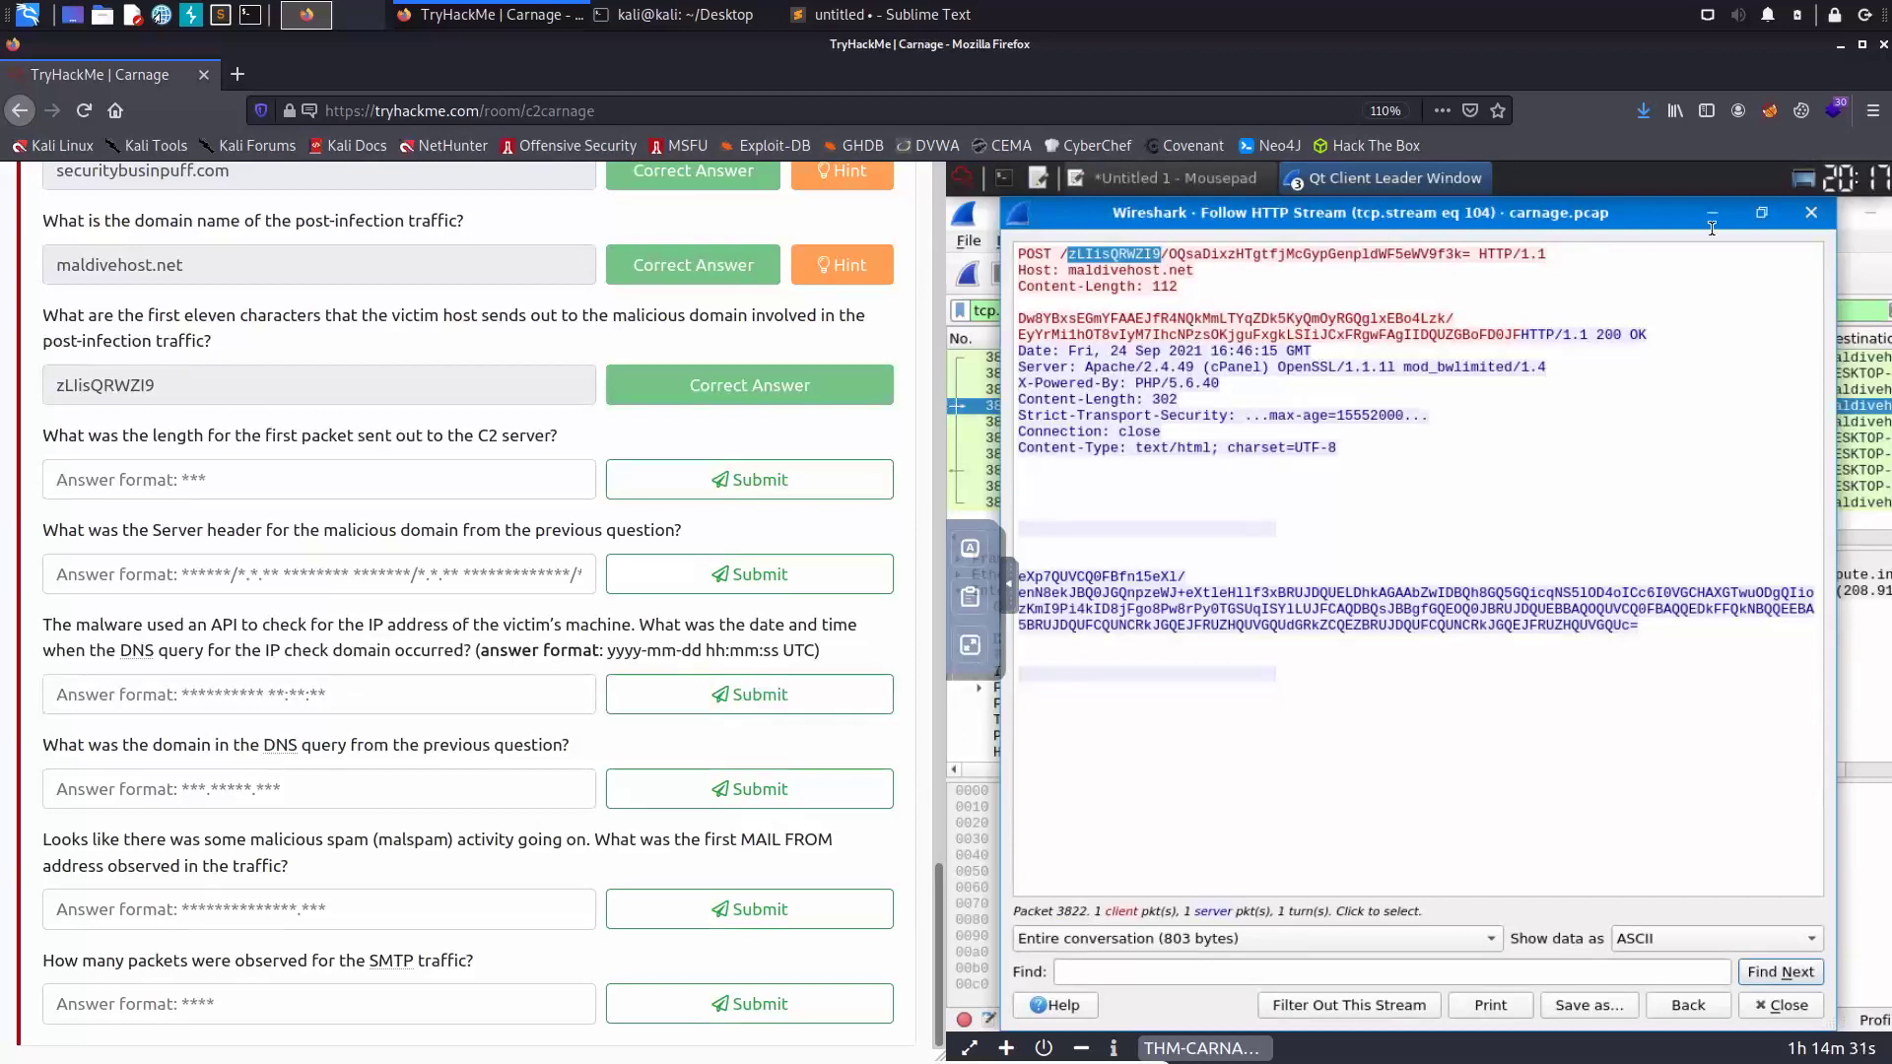
click(1812, 212)
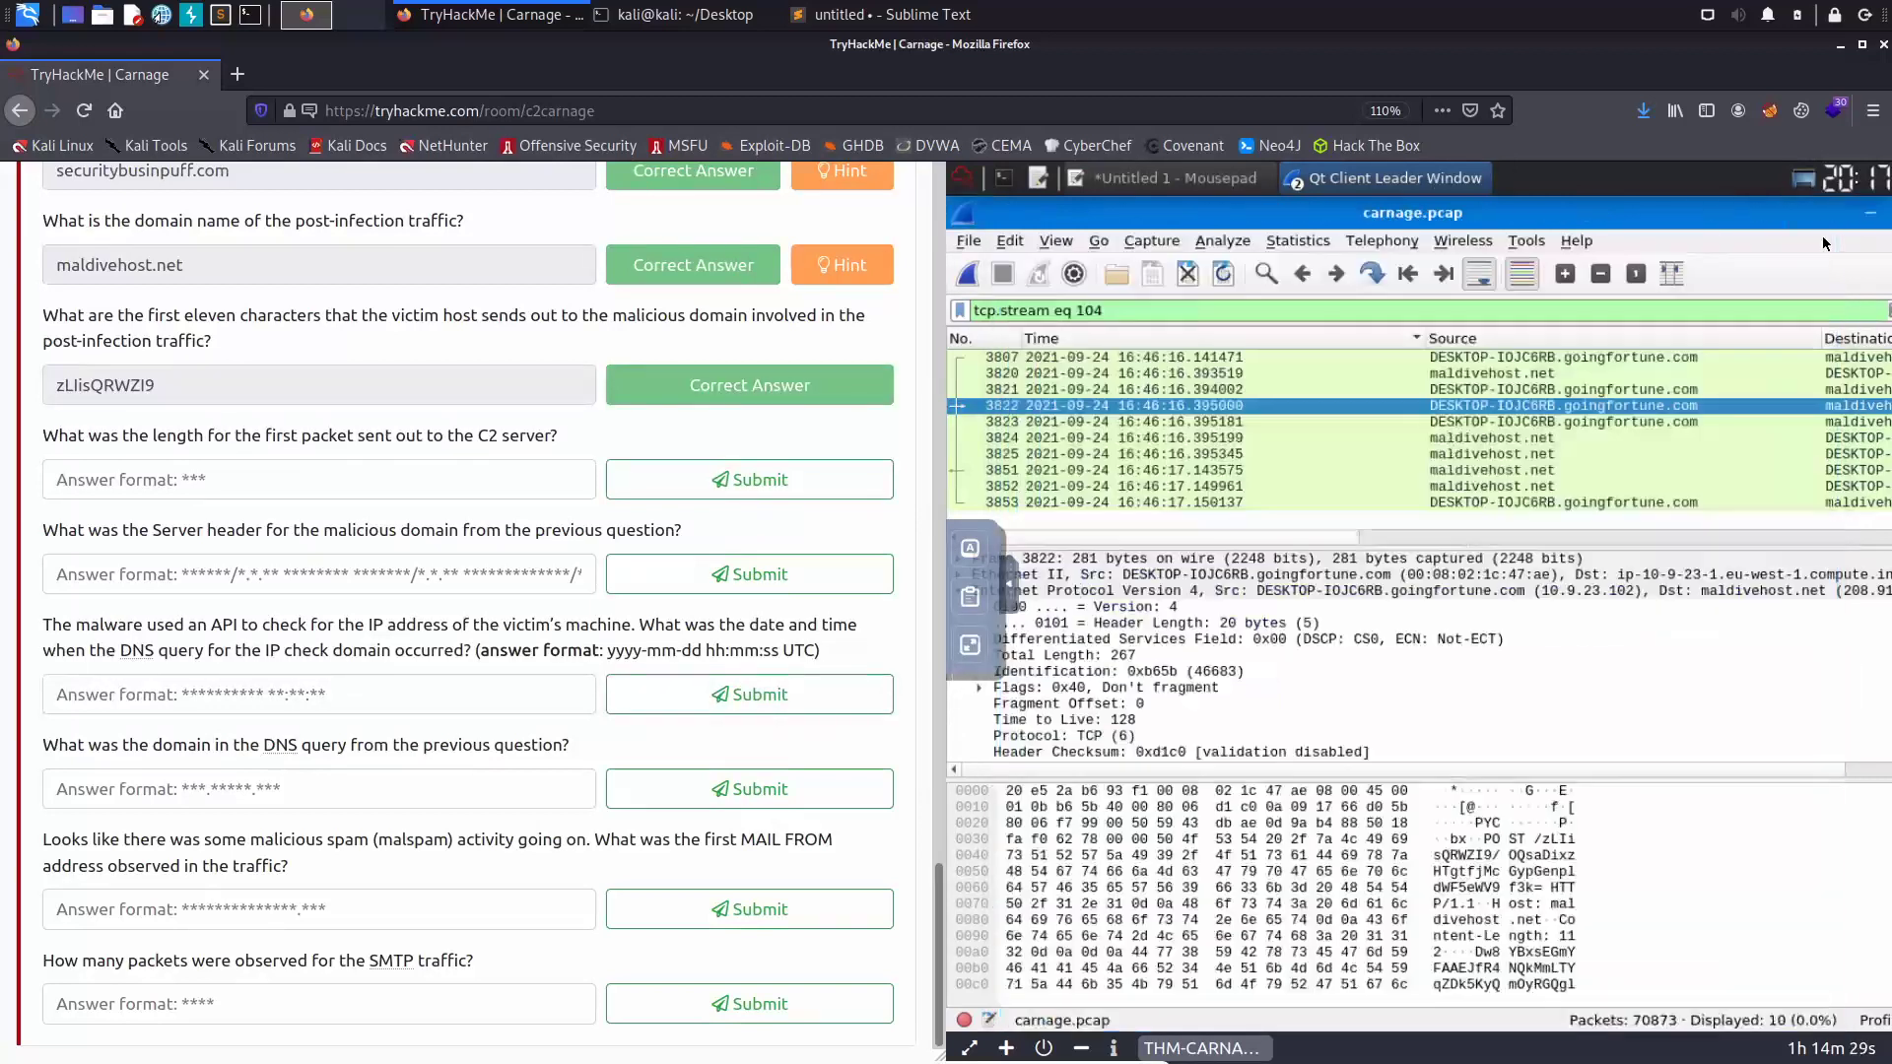
click(1174, 360)
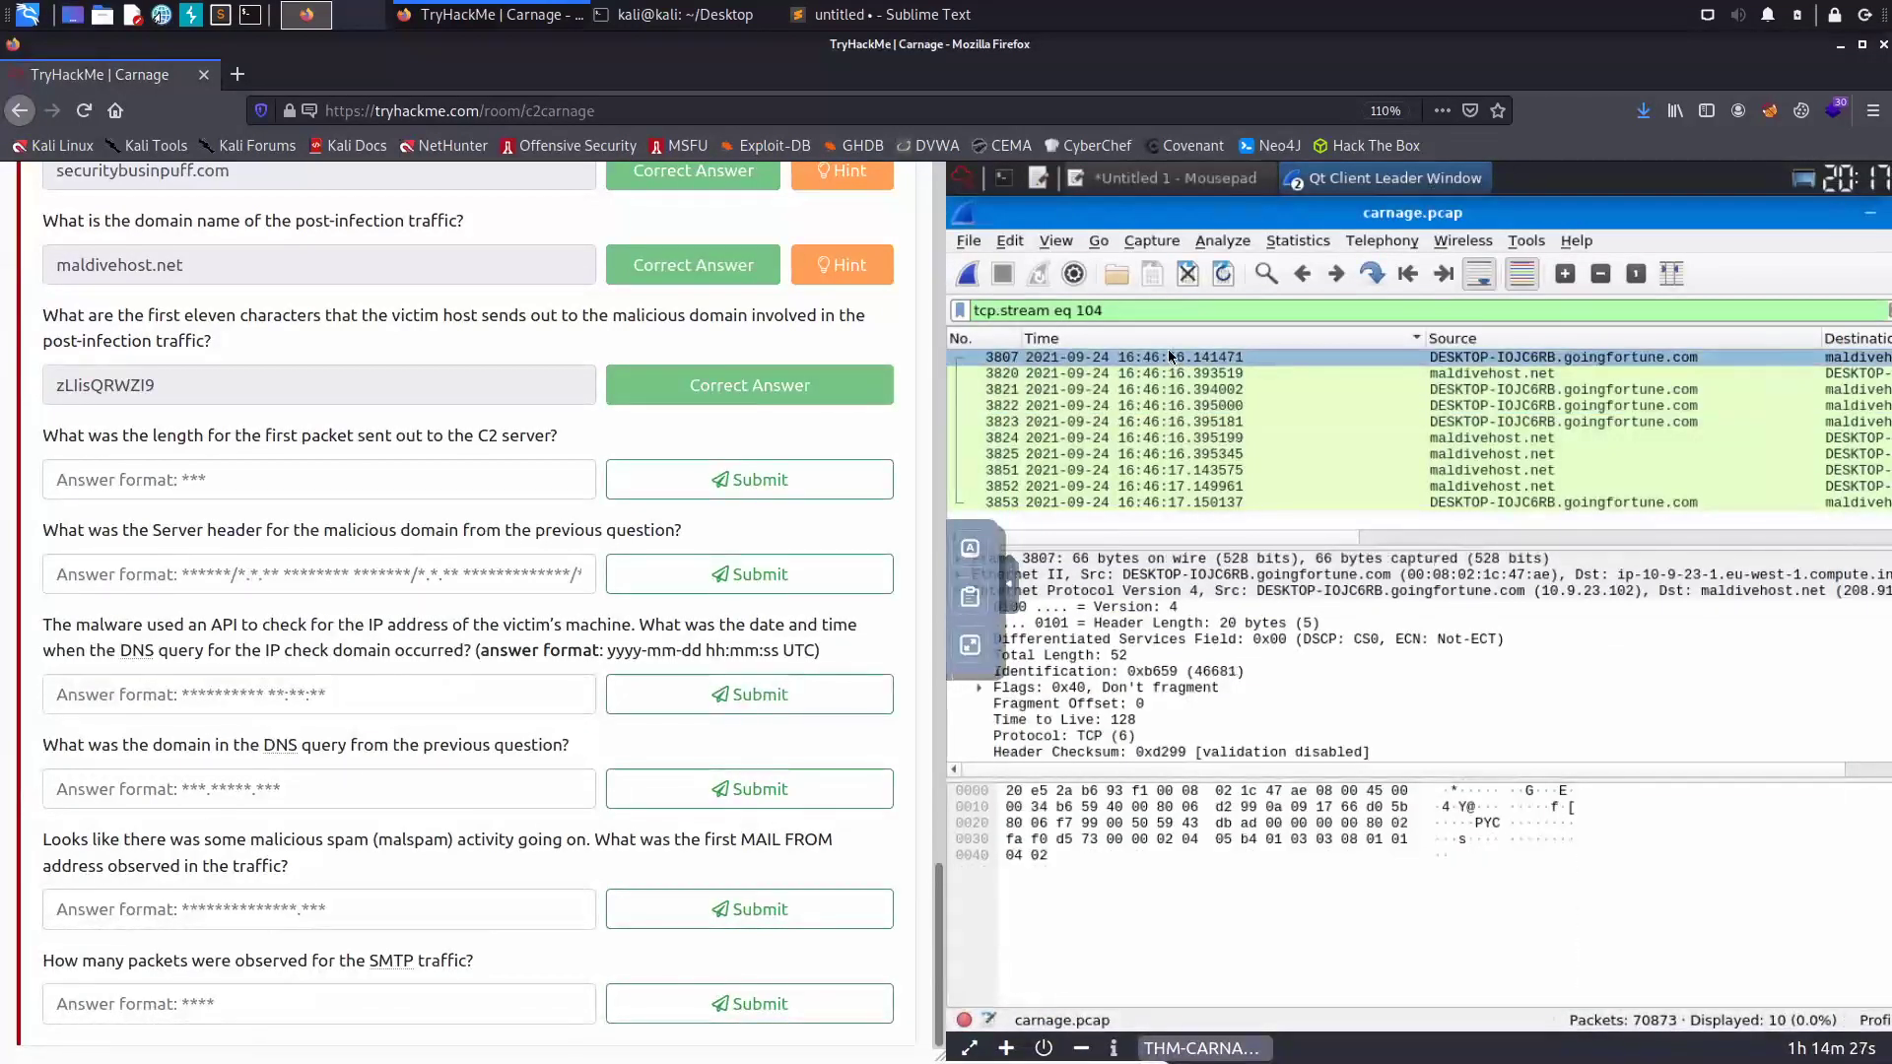
drag(1299, 536, 1592, 535)
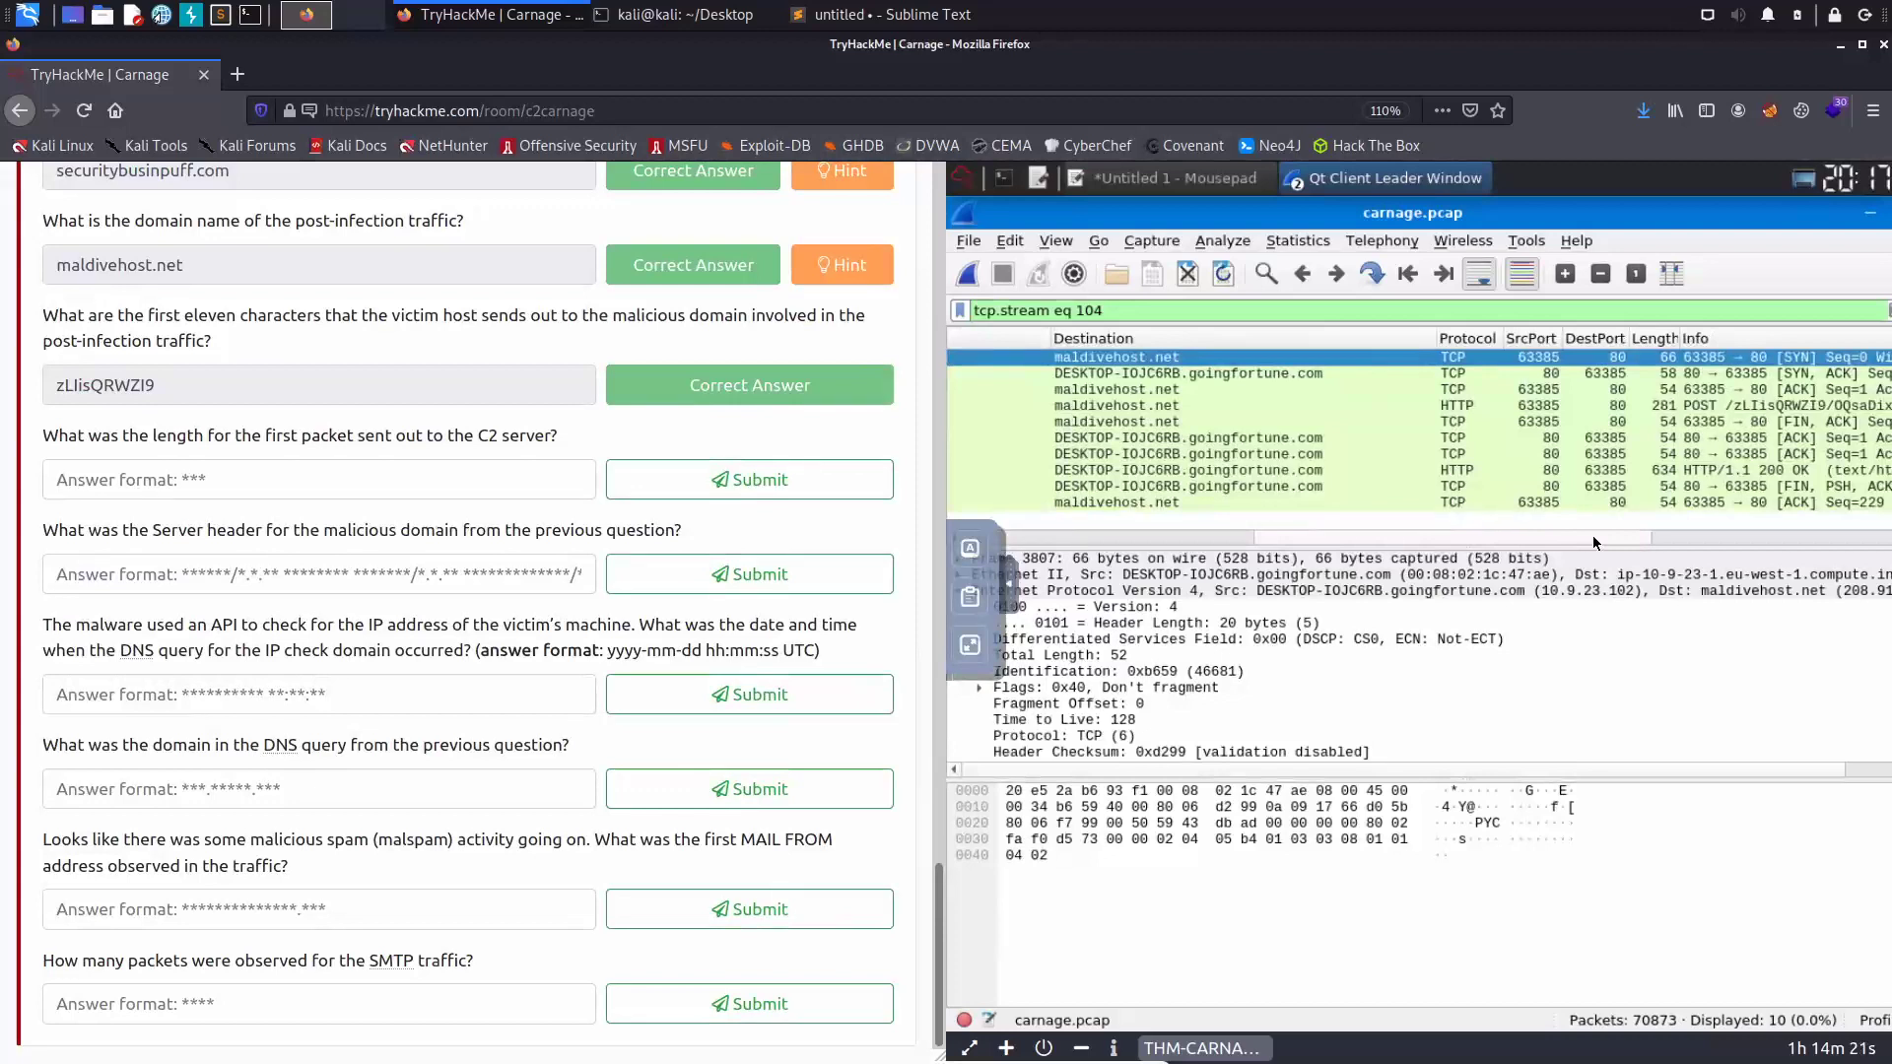
drag(1593, 544, 996, 537)
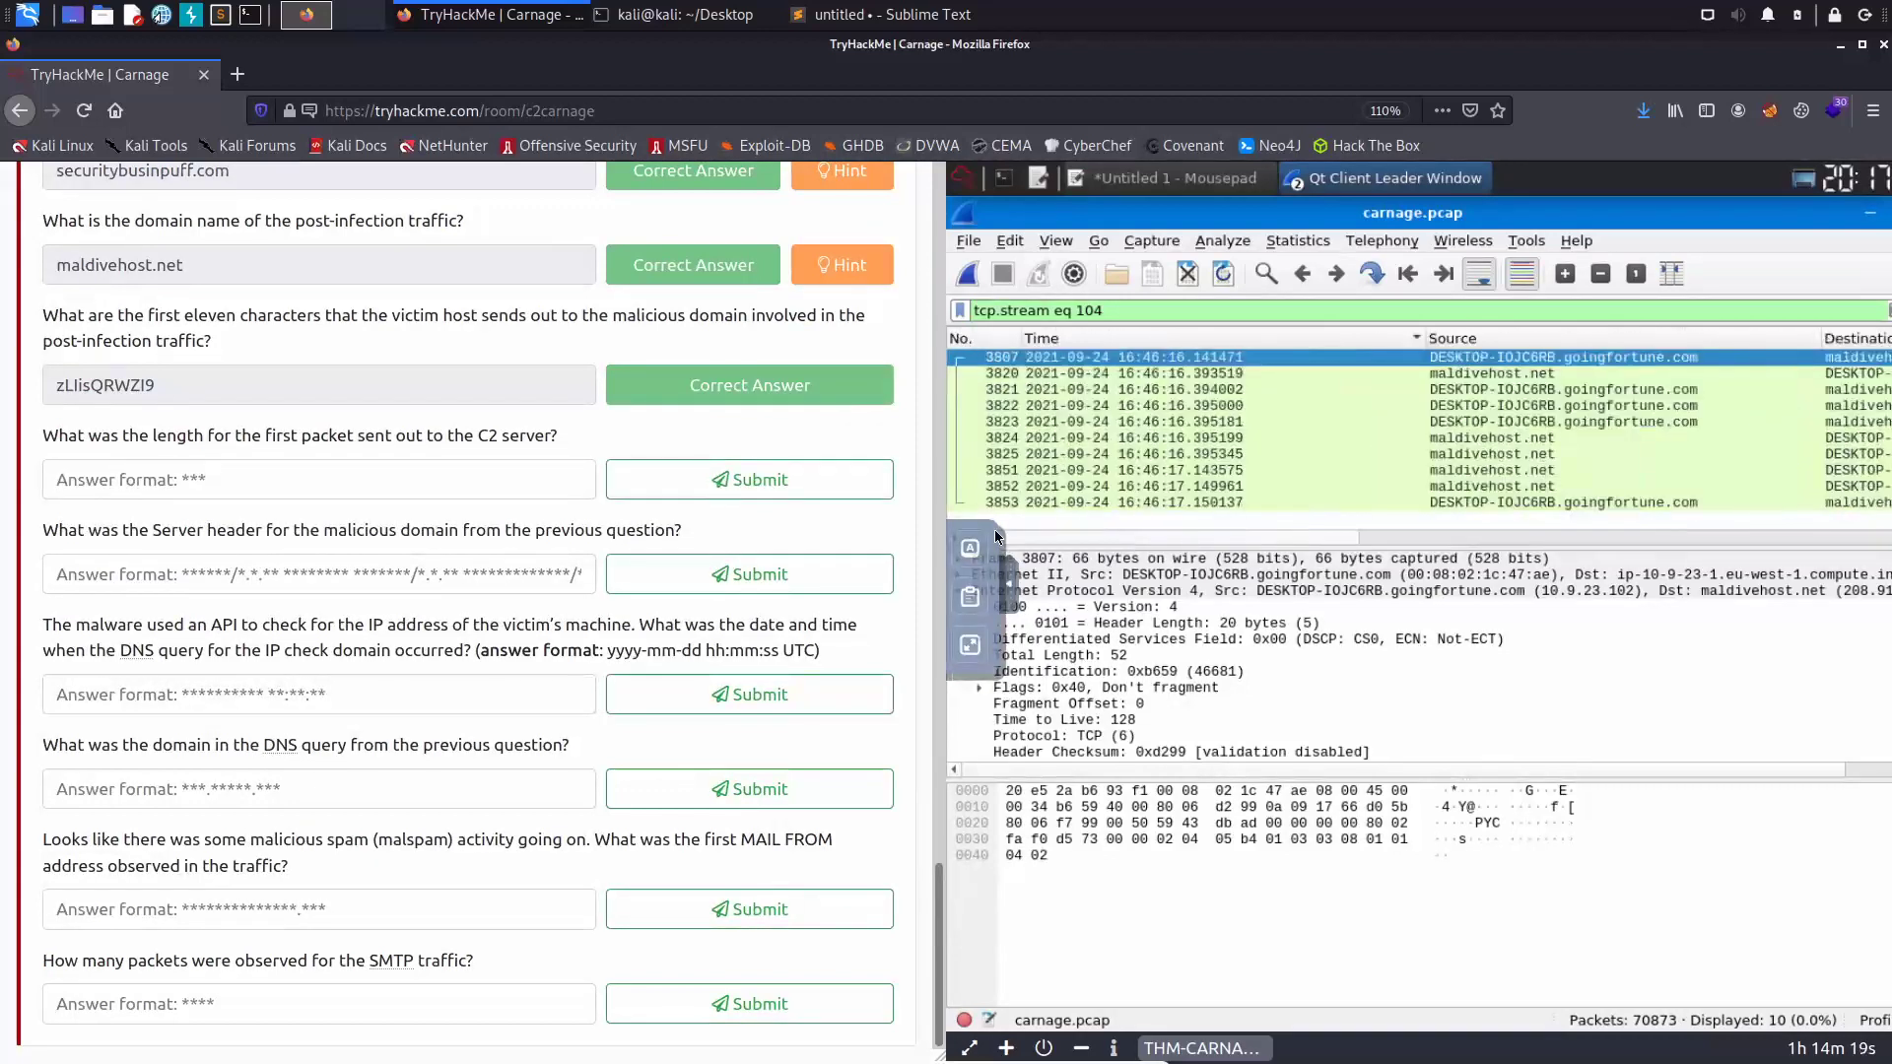
click(972, 646)
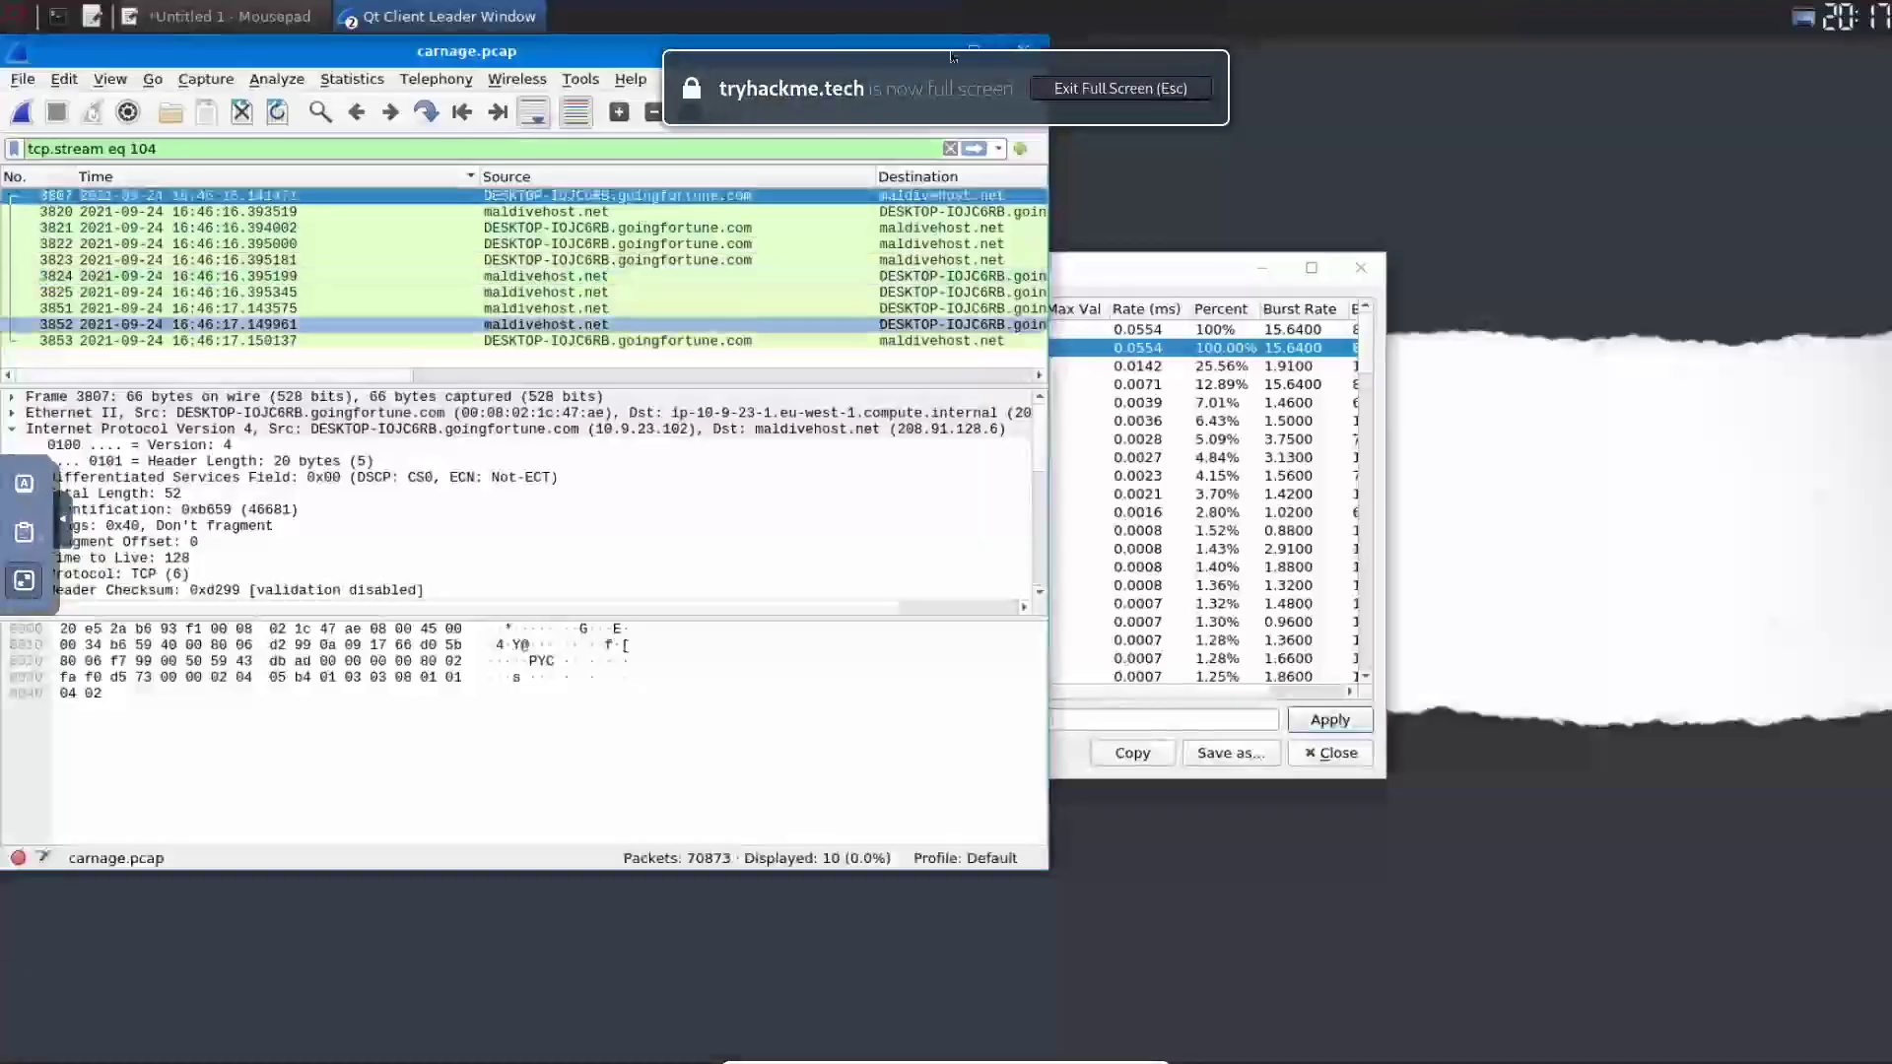
- Maximize Wireshark and reapply http.request.method == POST, showing the 281-byte first POST
click(979, 52)
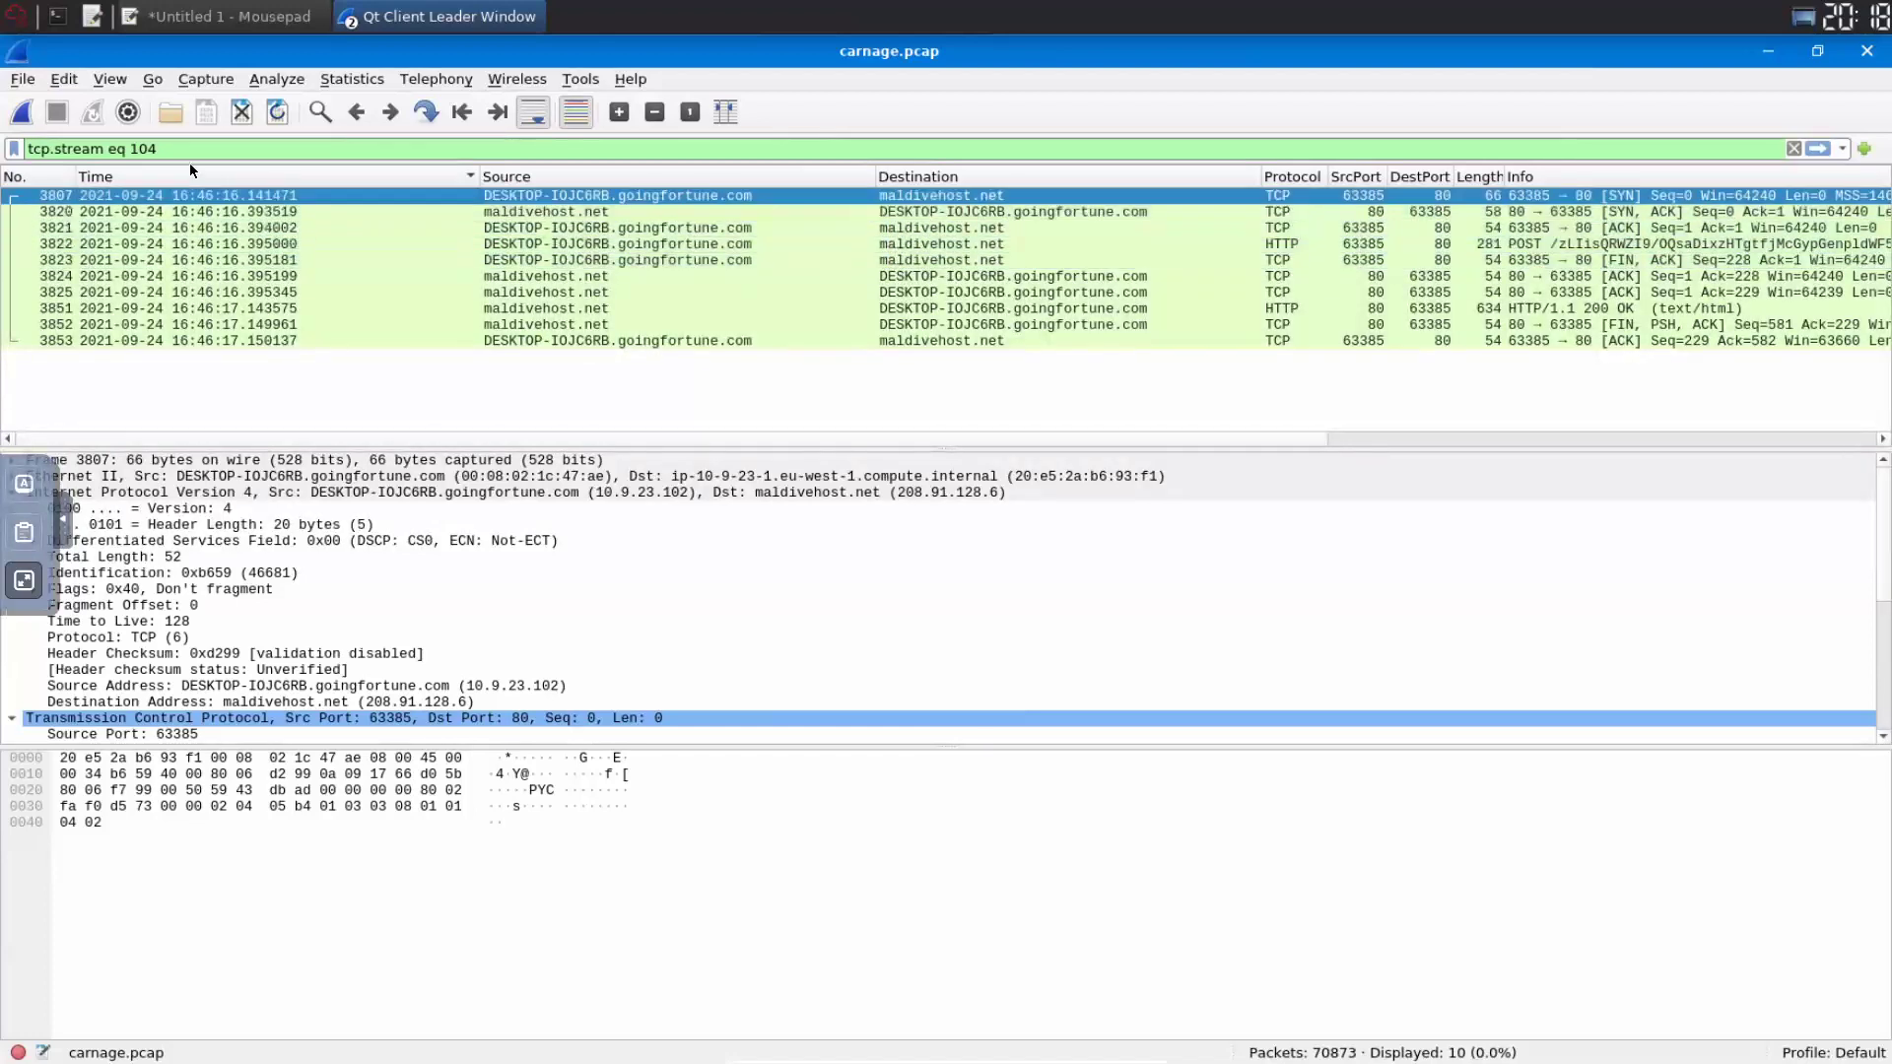
drag(159, 149, 28, 149)
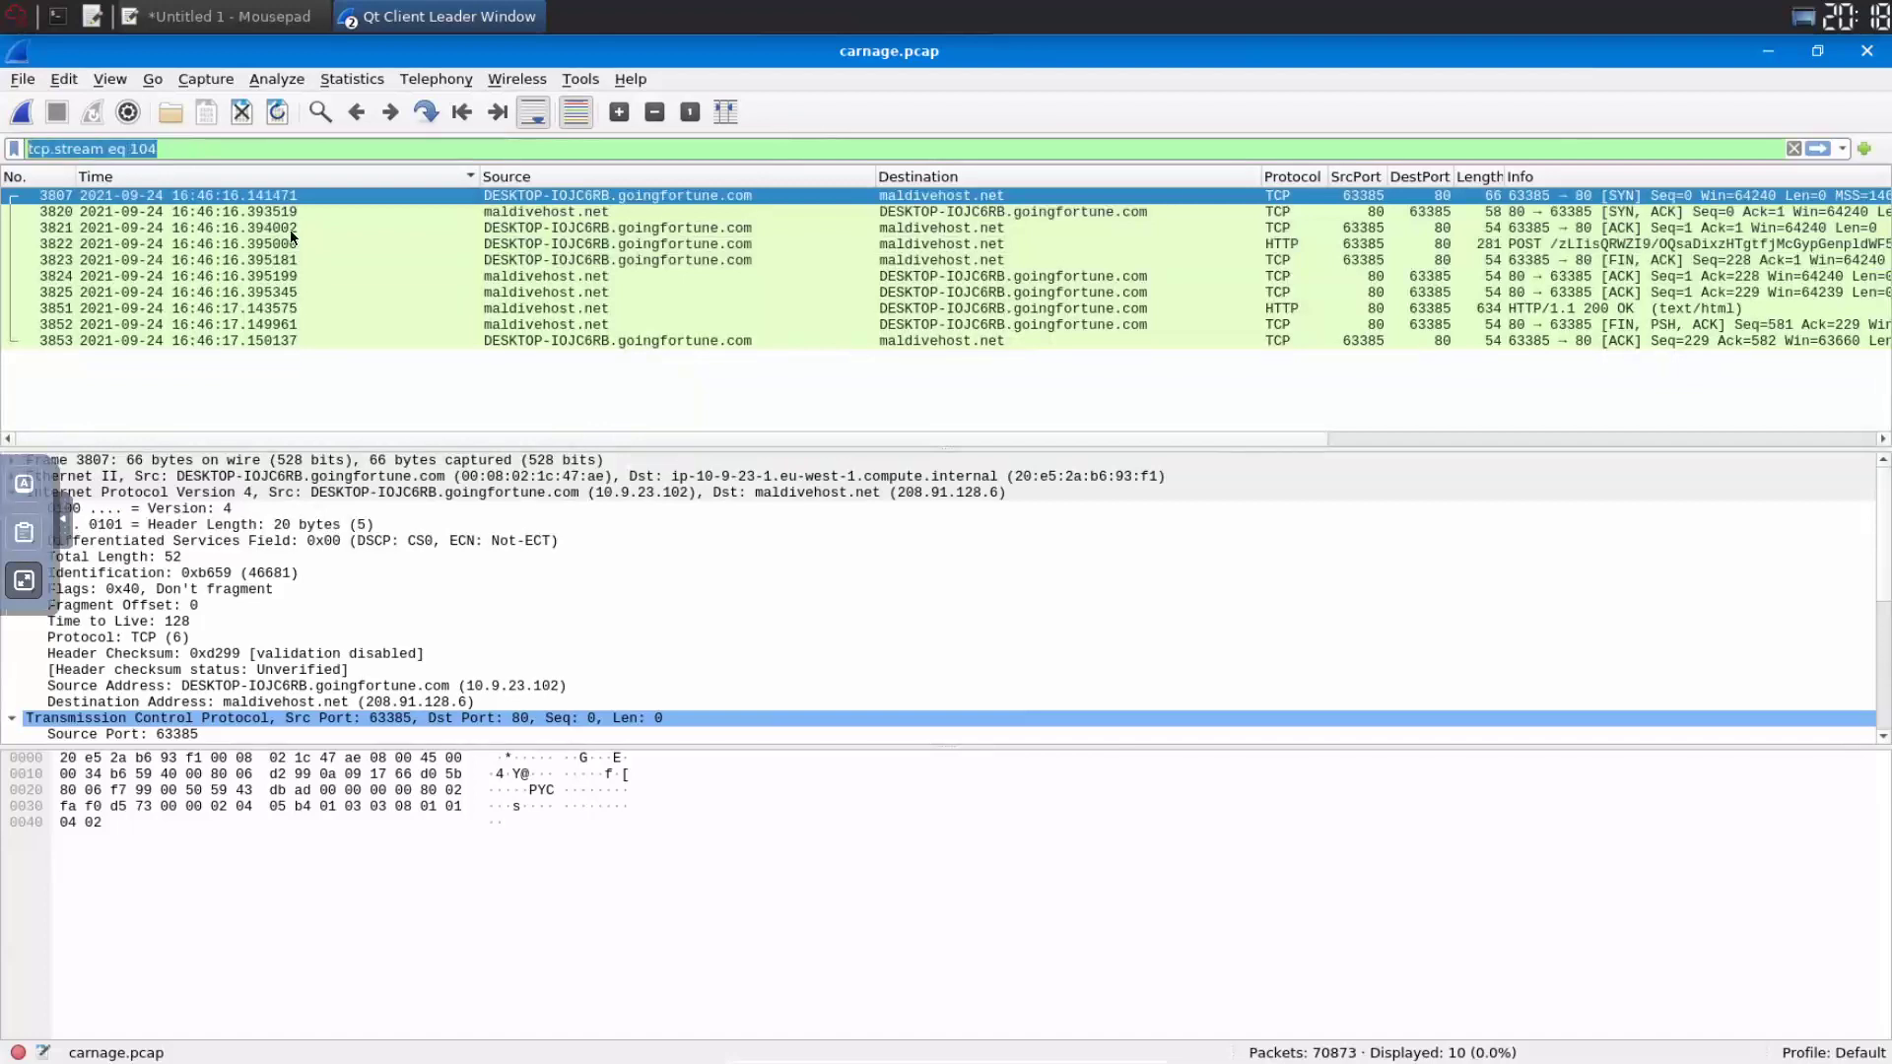
text(http)
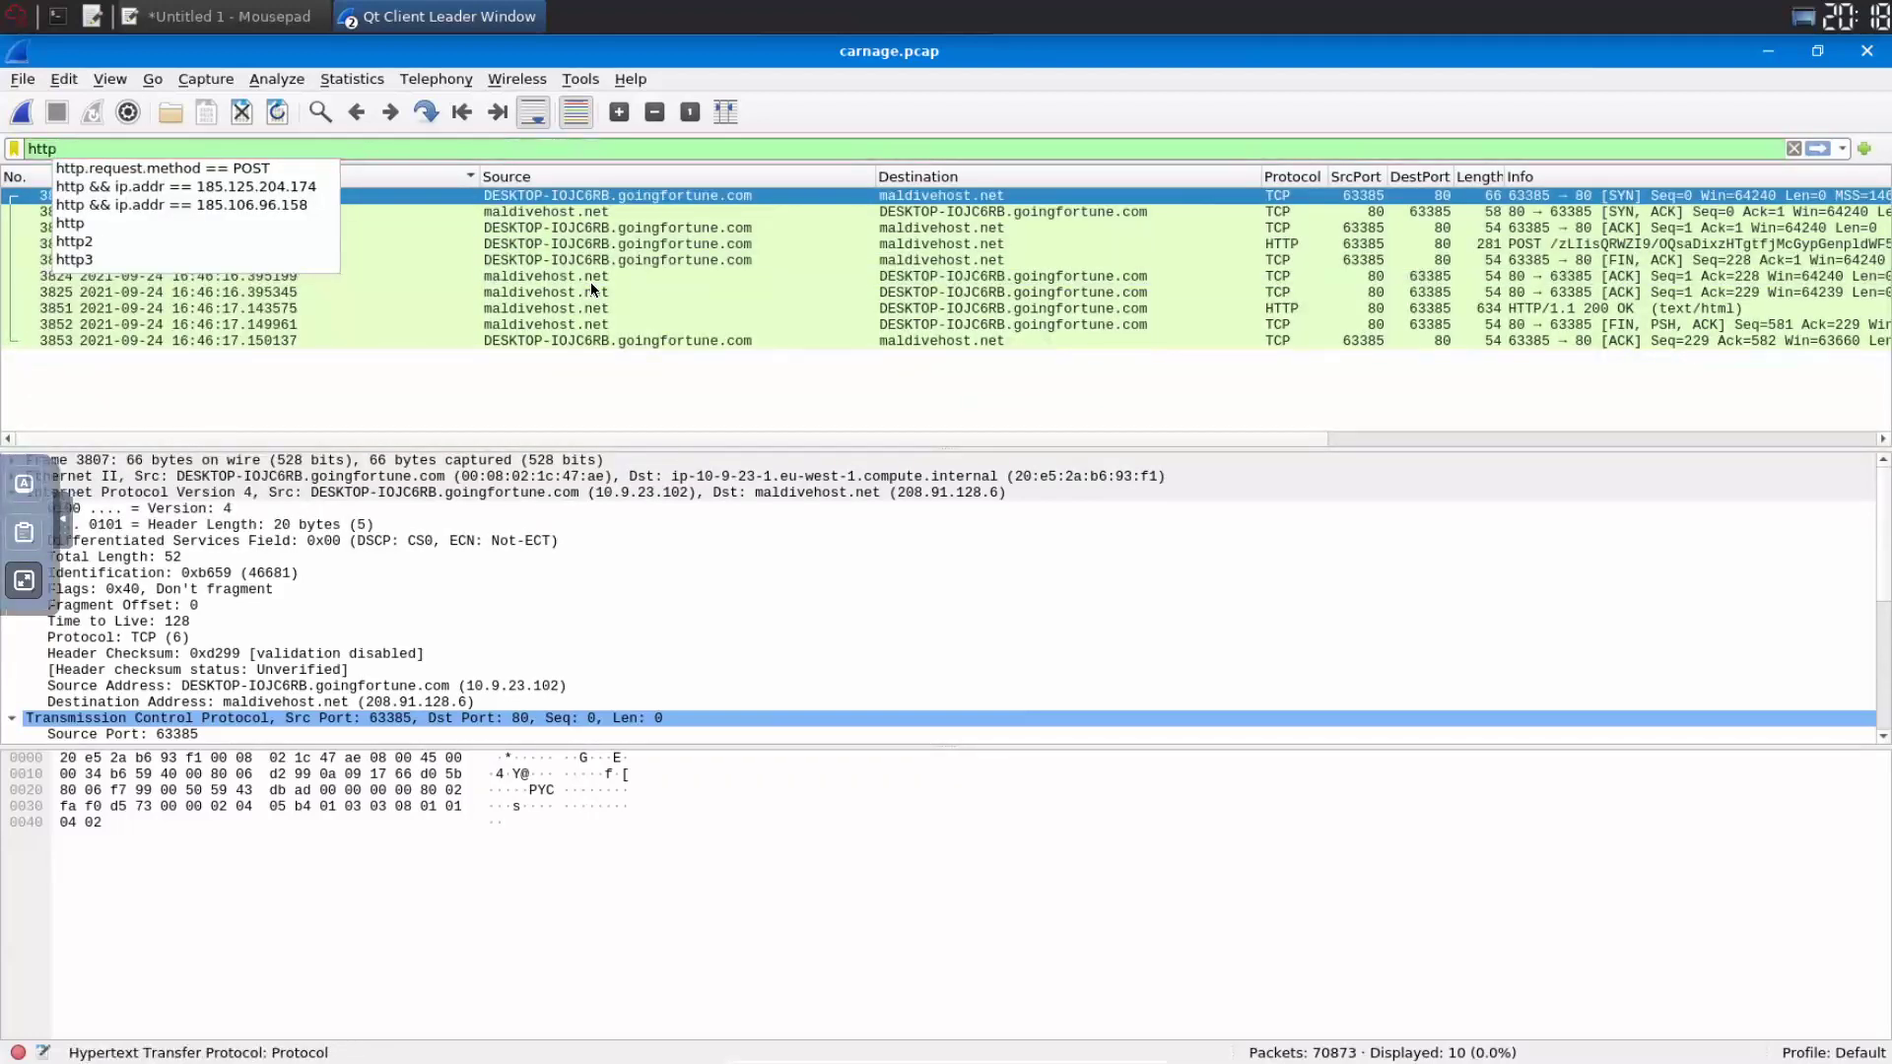
text(.re)
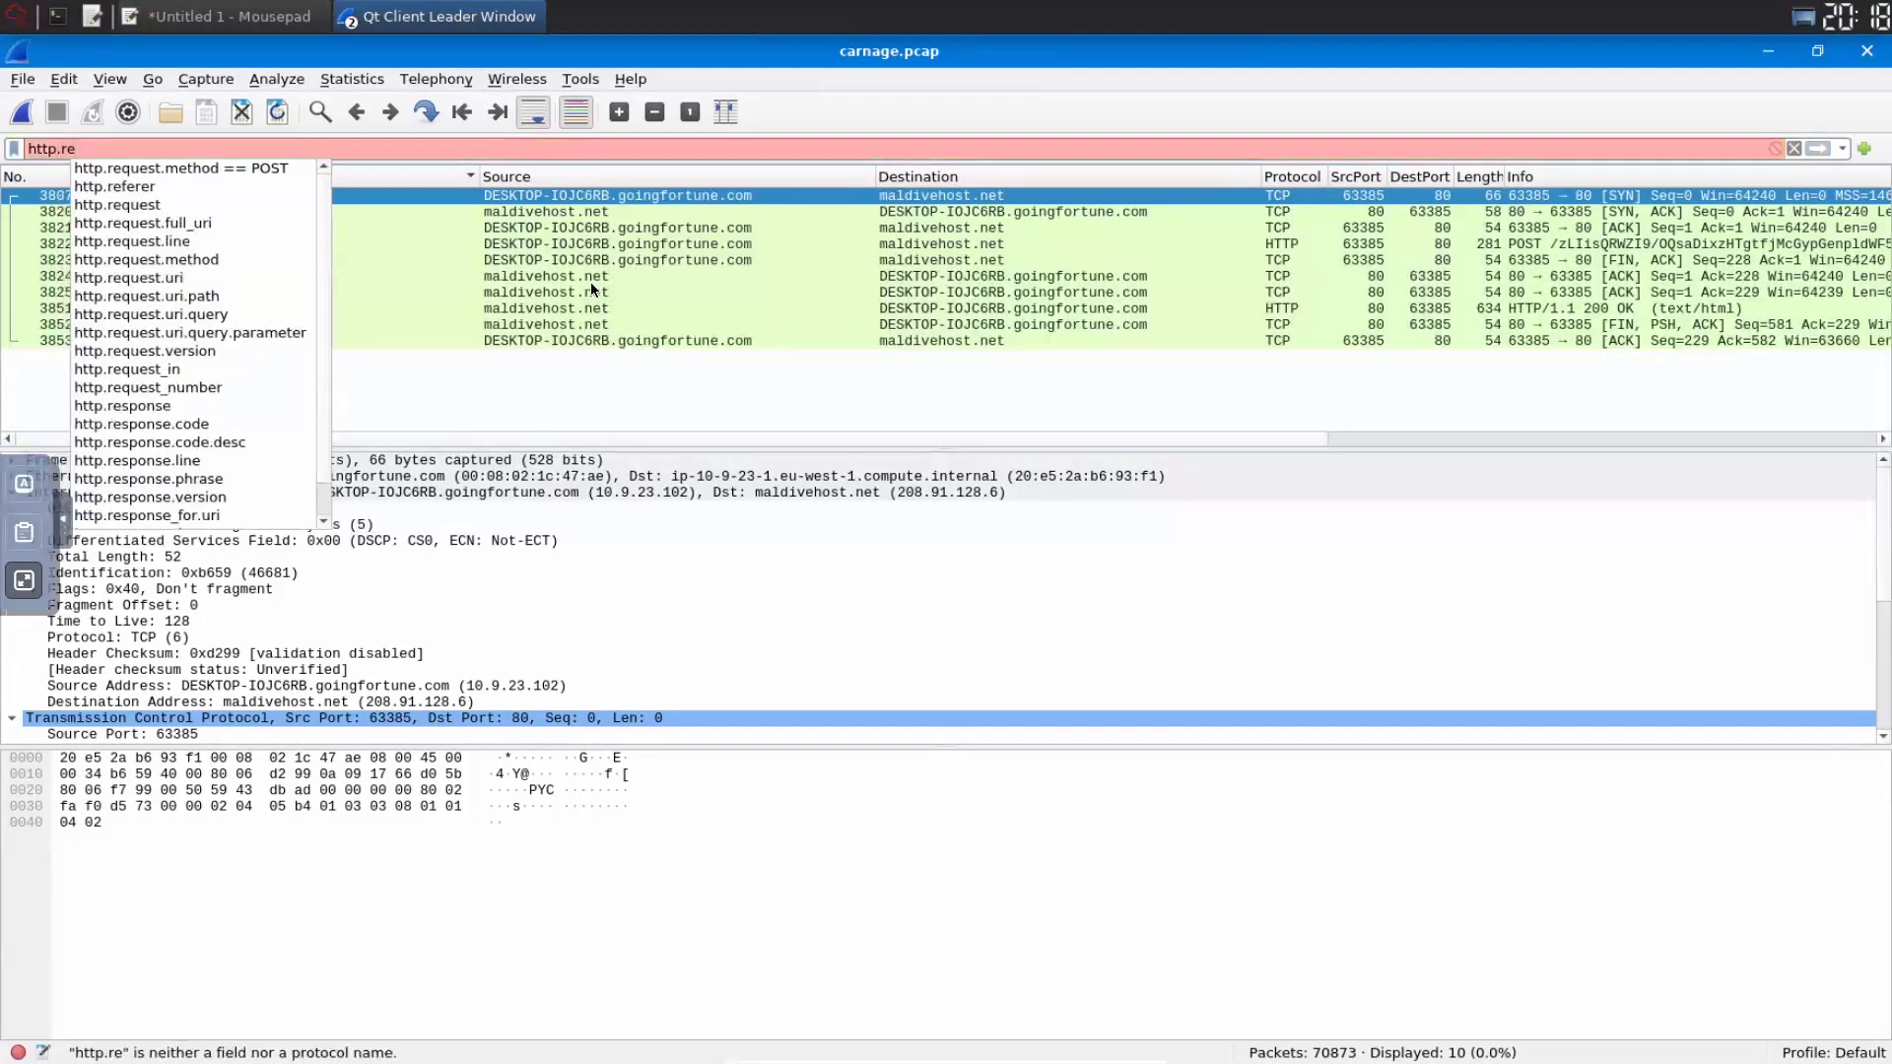
key(Down)
key(Return)
key(Return)
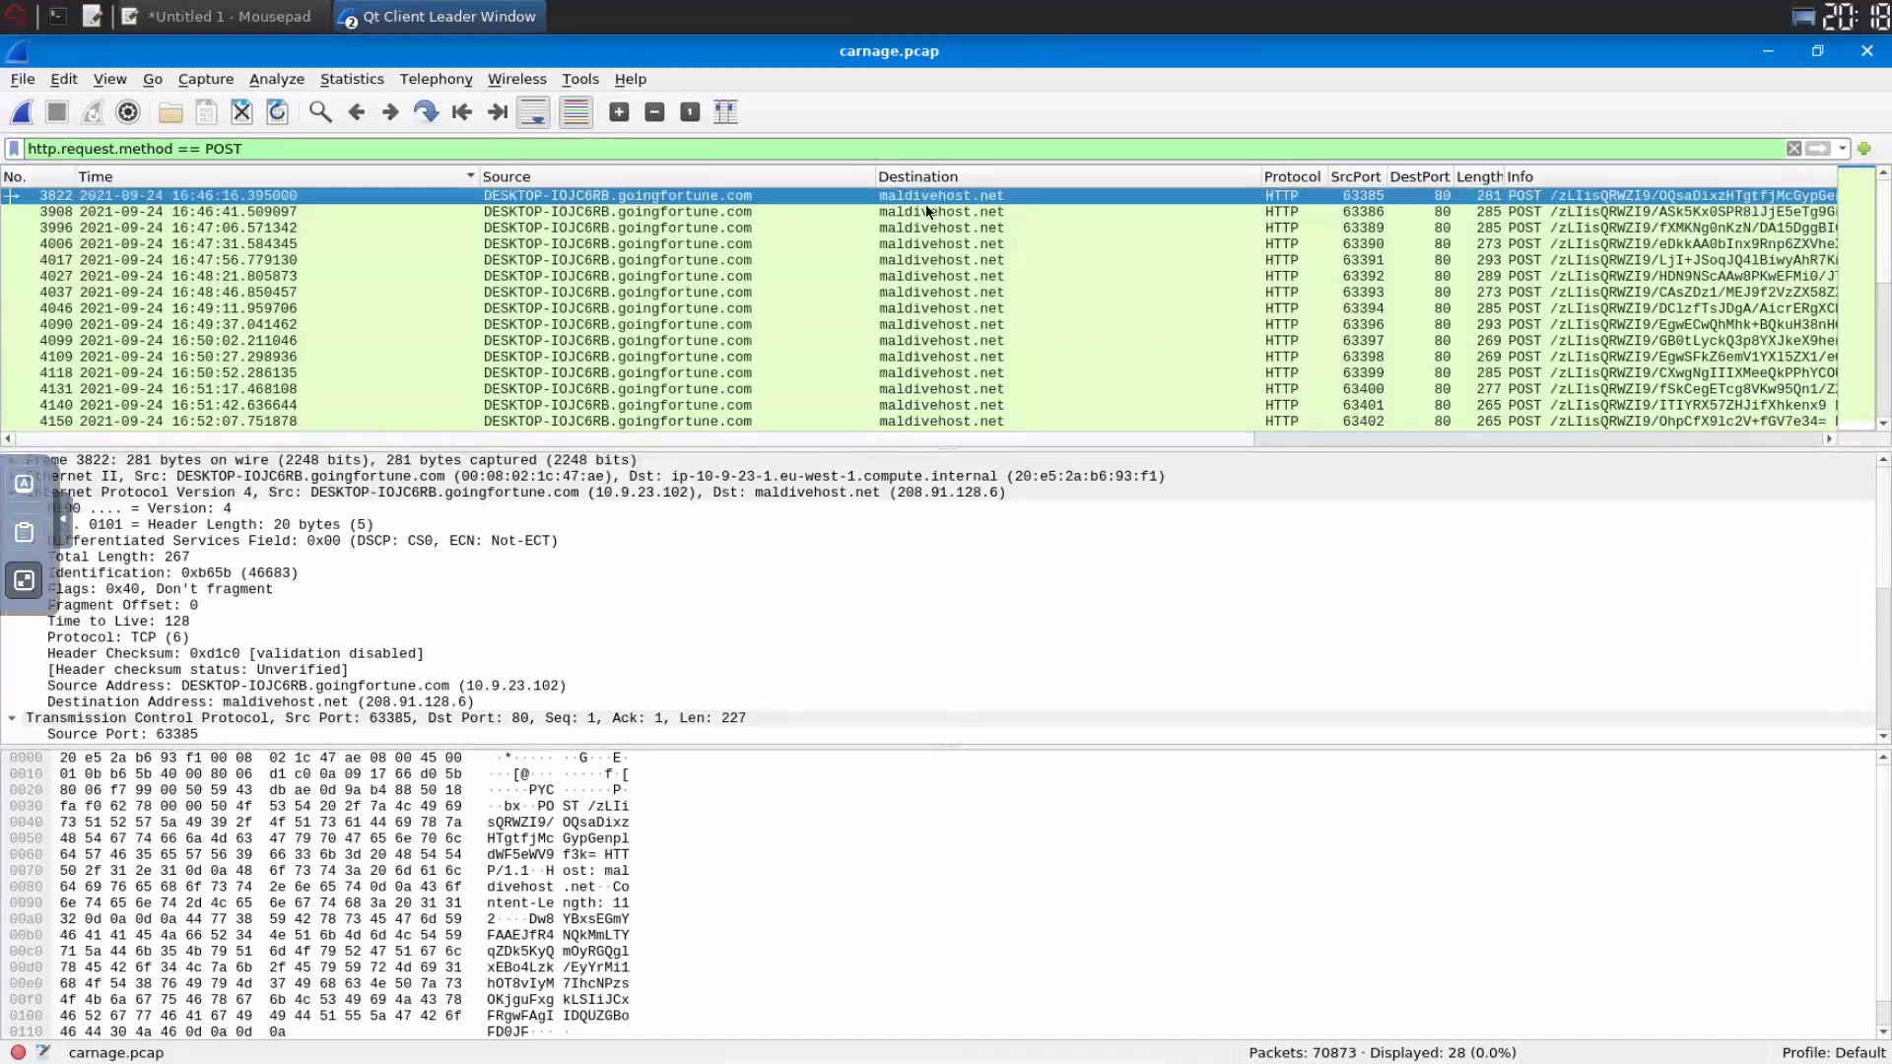
click(395, 508)
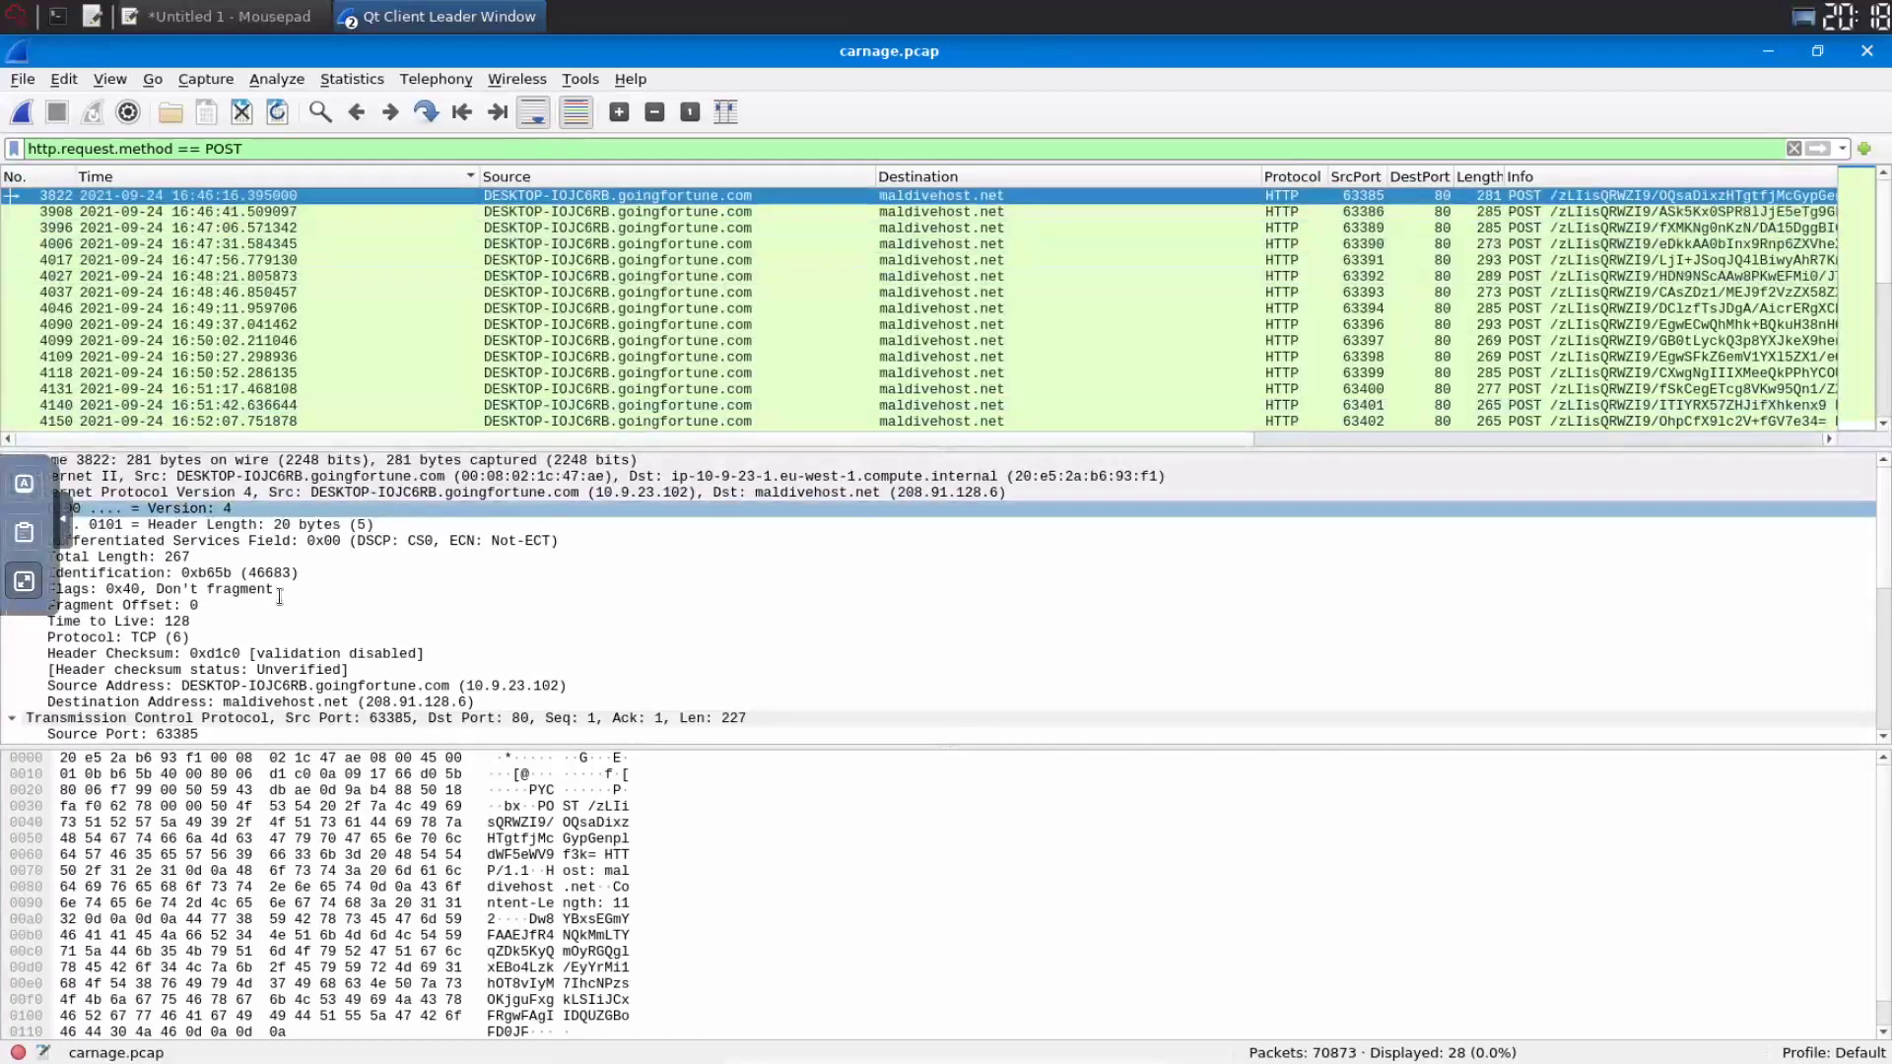
key(Escape)
- Submit 281 as the length of the first packet sent to the C2 server
click(368, 624)
text(2)
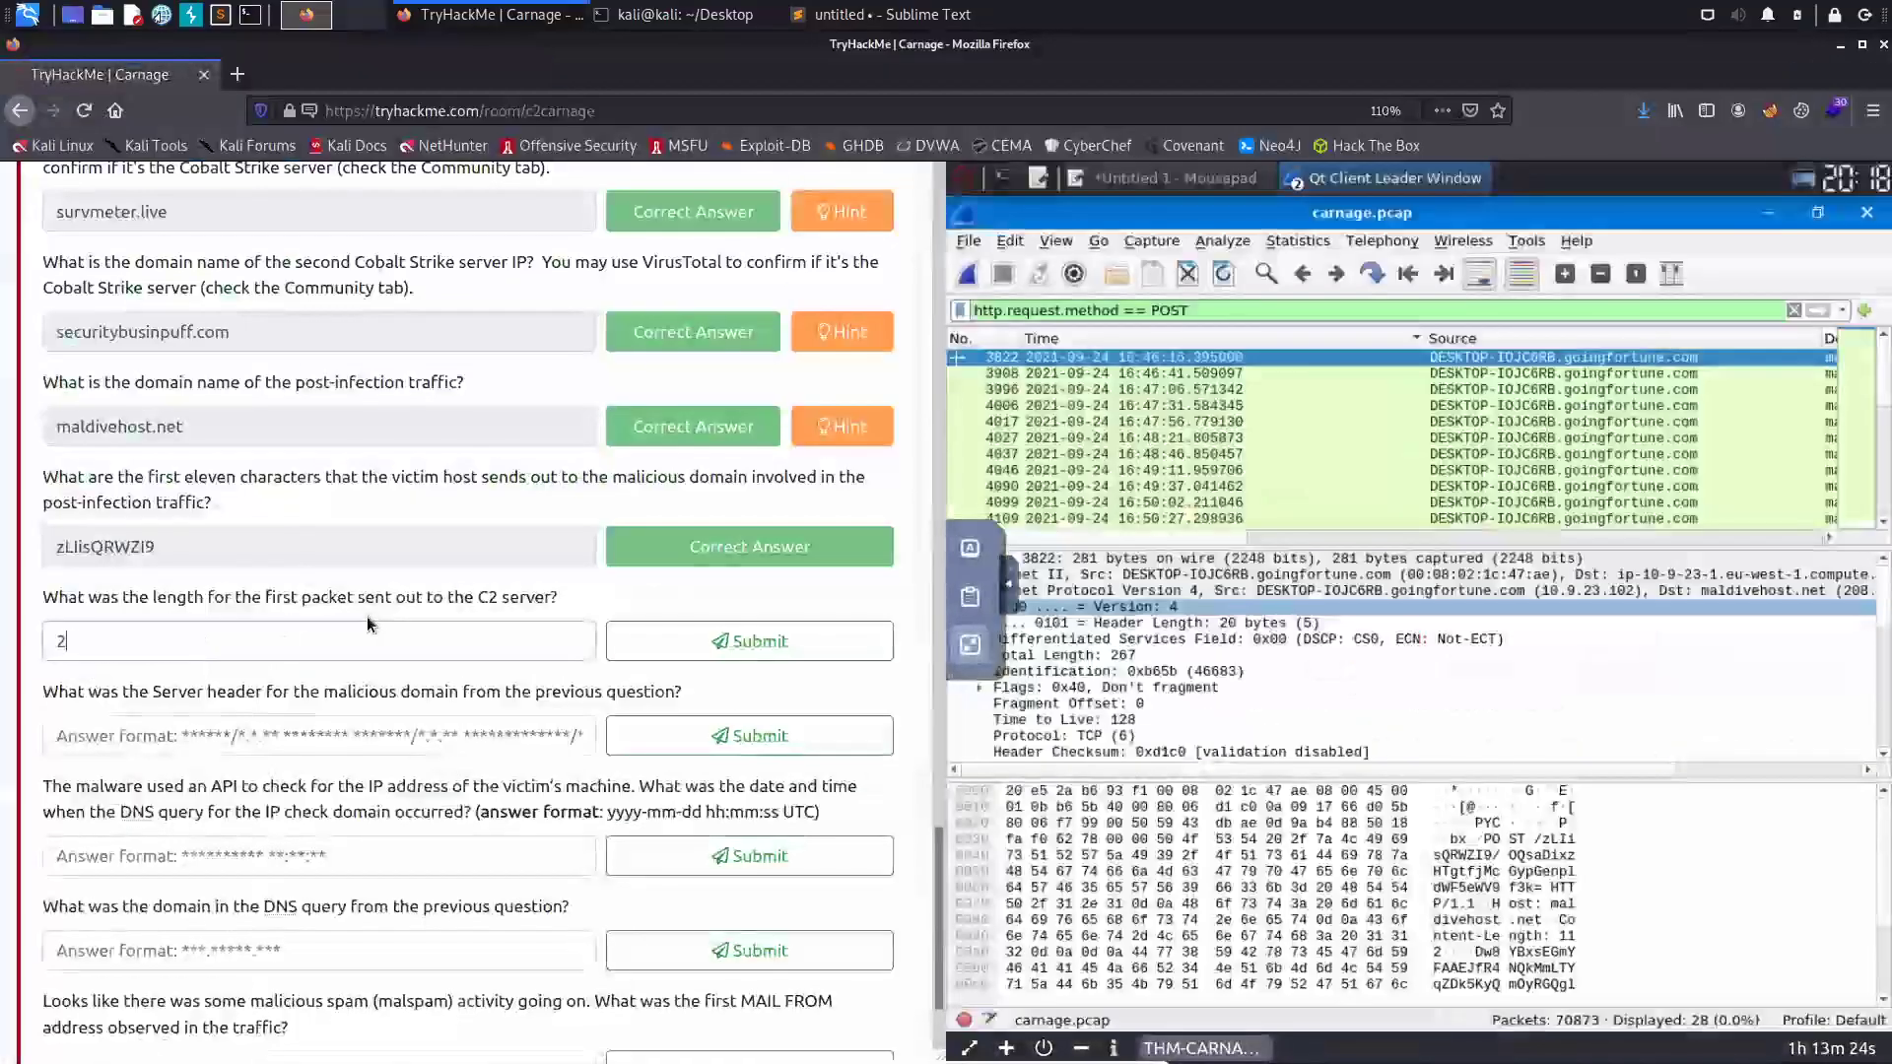
text(81)
click(720, 636)
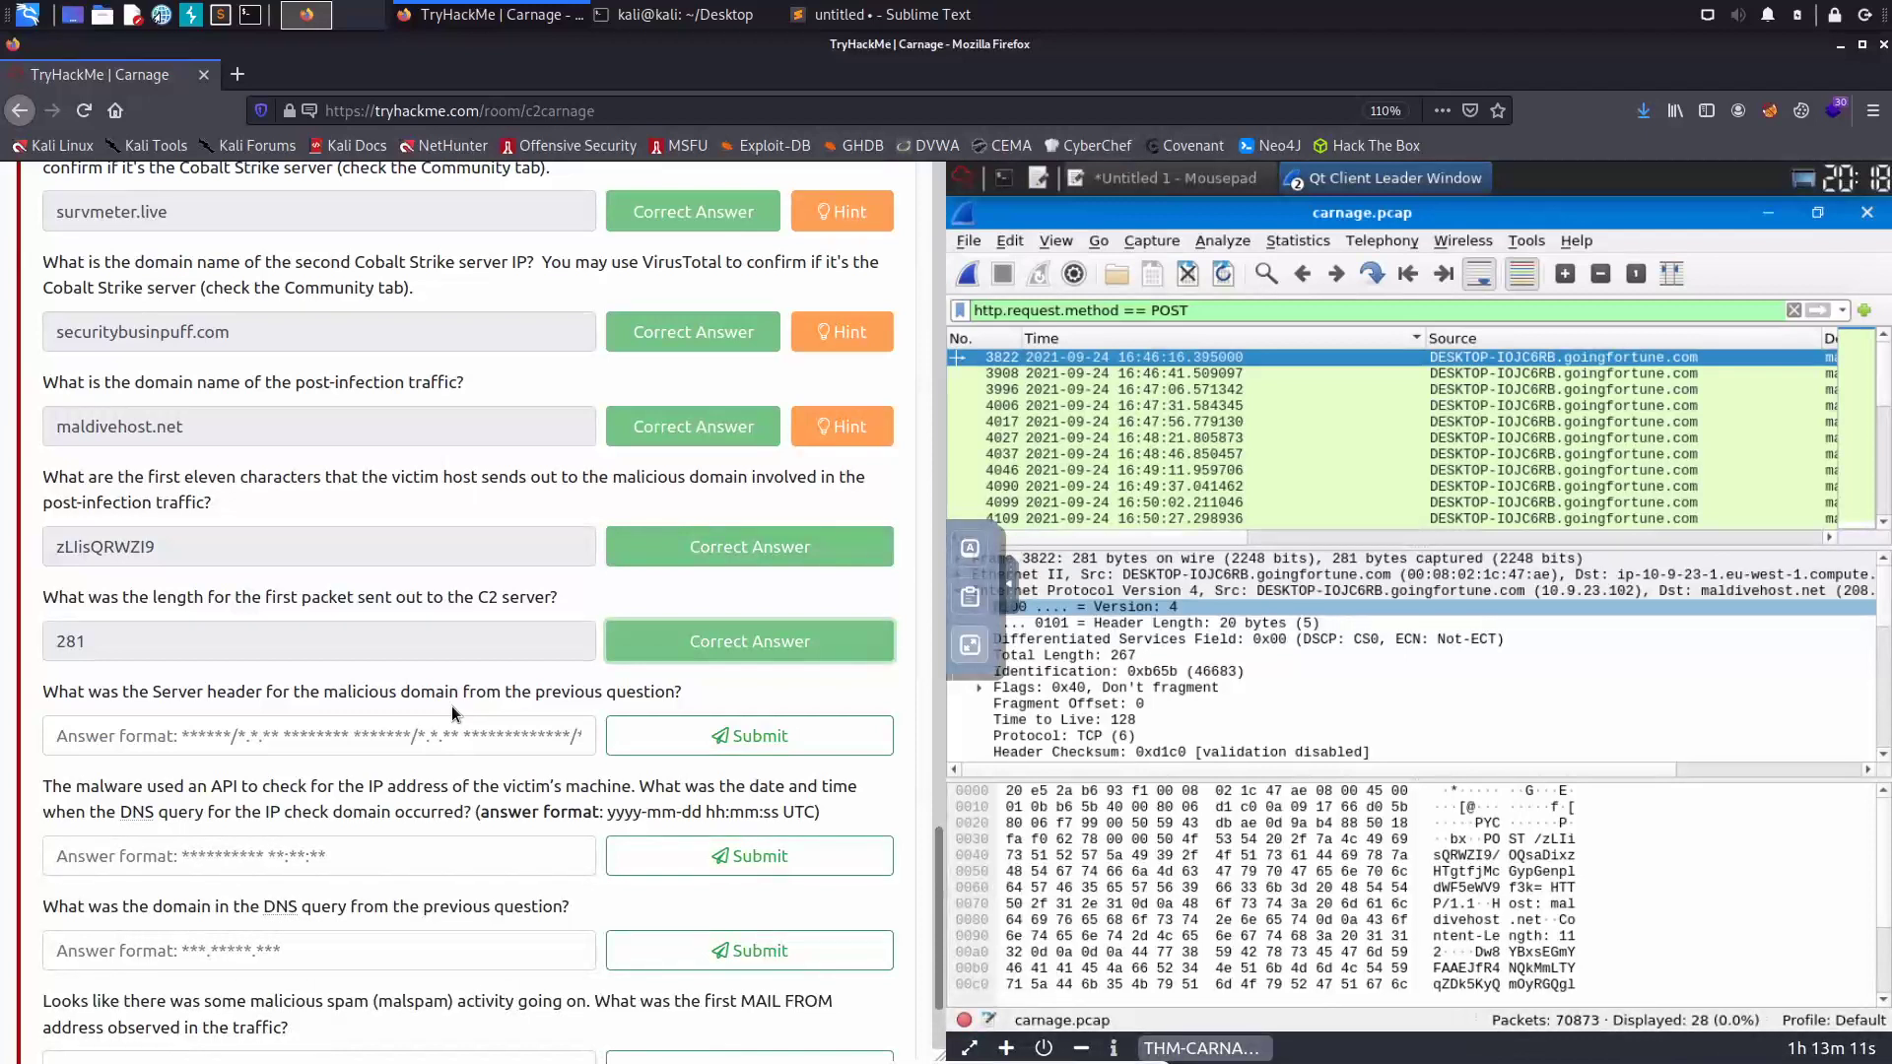
right_click(1132, 357)
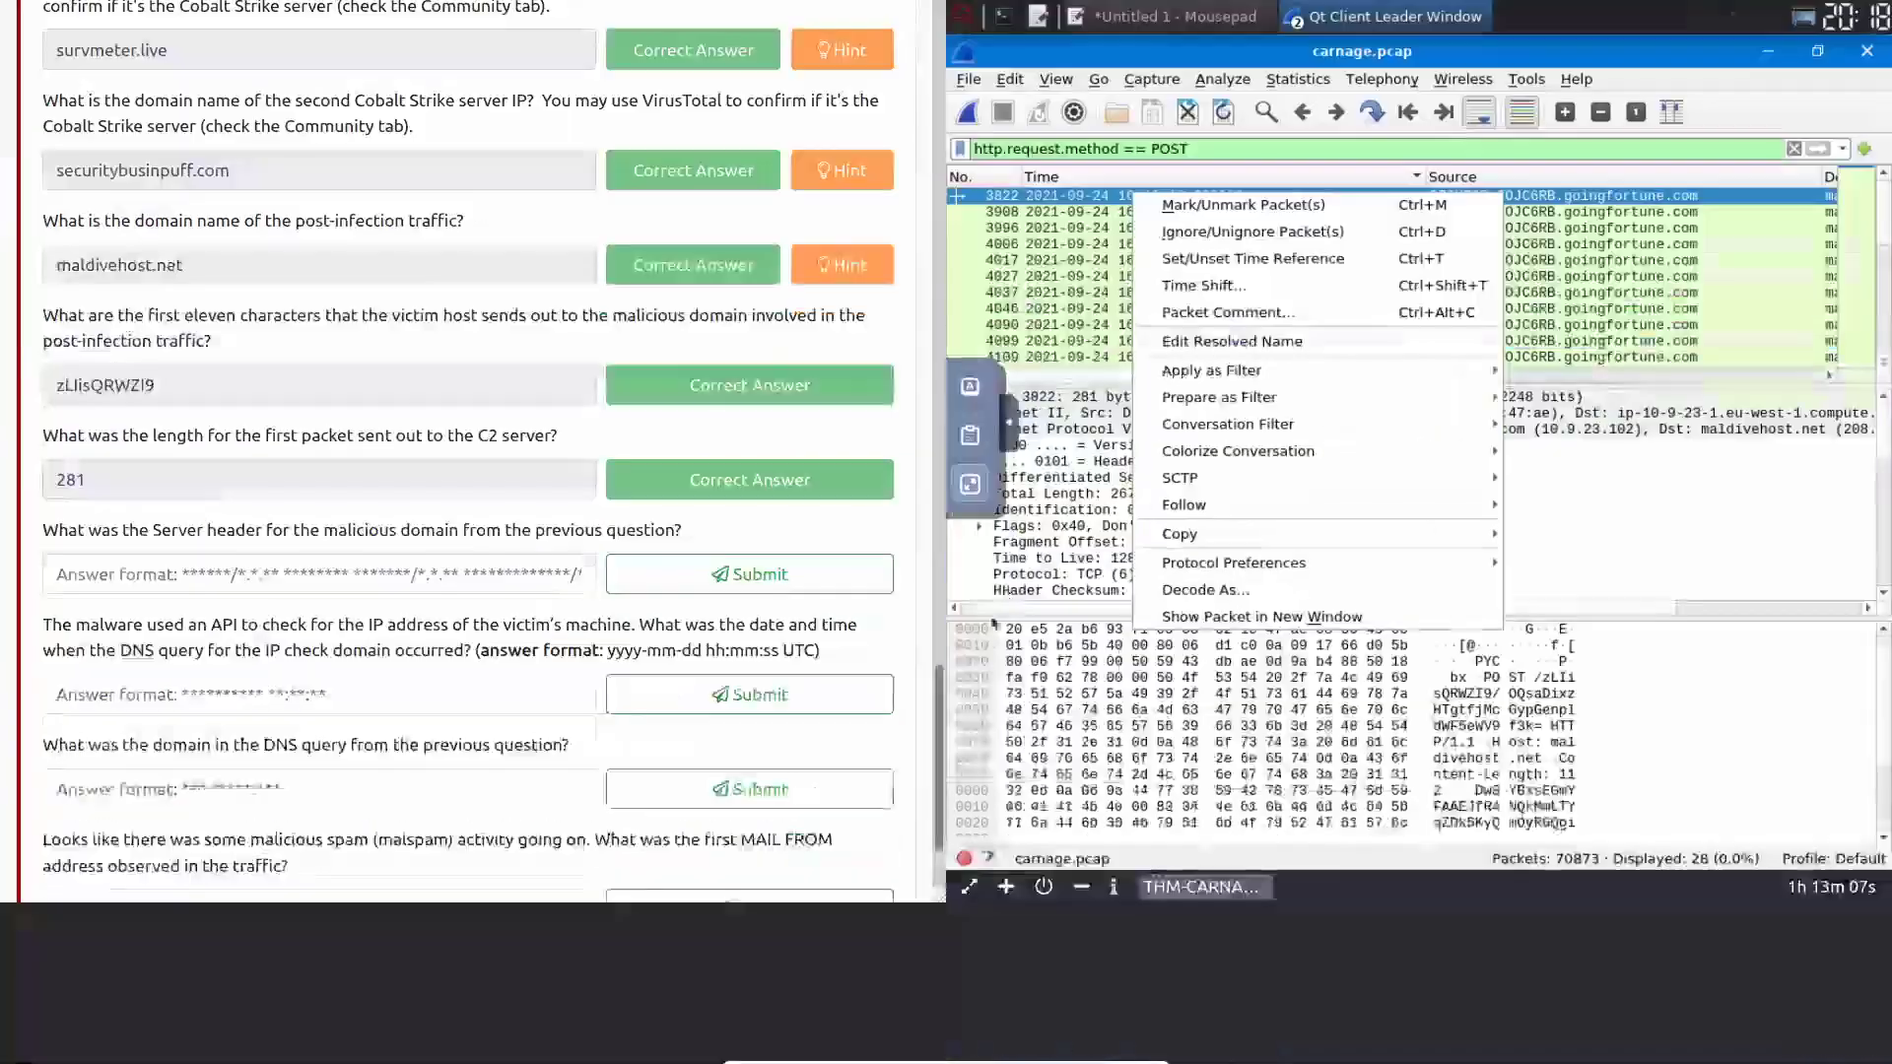
- Follow packet 3822's HTTP stream and copy its Server header value 'Apache/2.4.49 (cPanel) OpenSSL/1.1.1l mod_bwlimited/1.4'
click(971, 643)
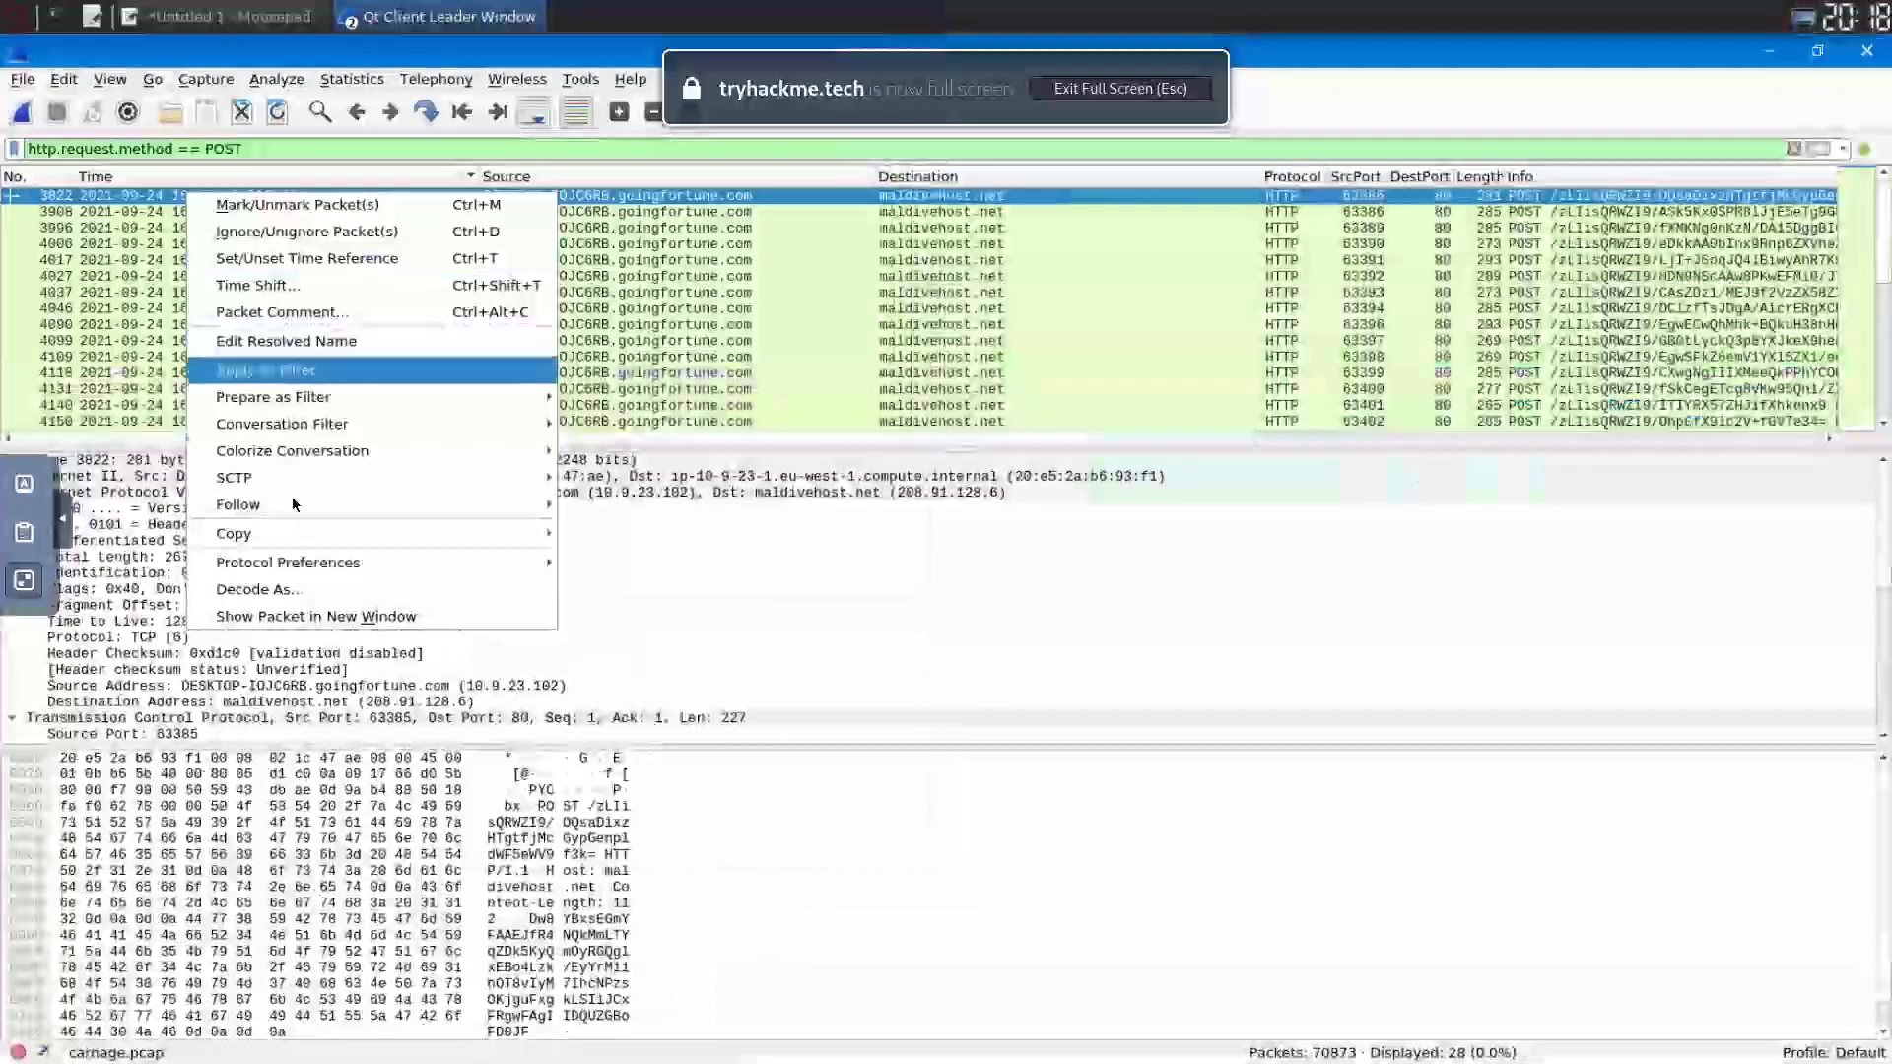
mouse_move(296, 504)
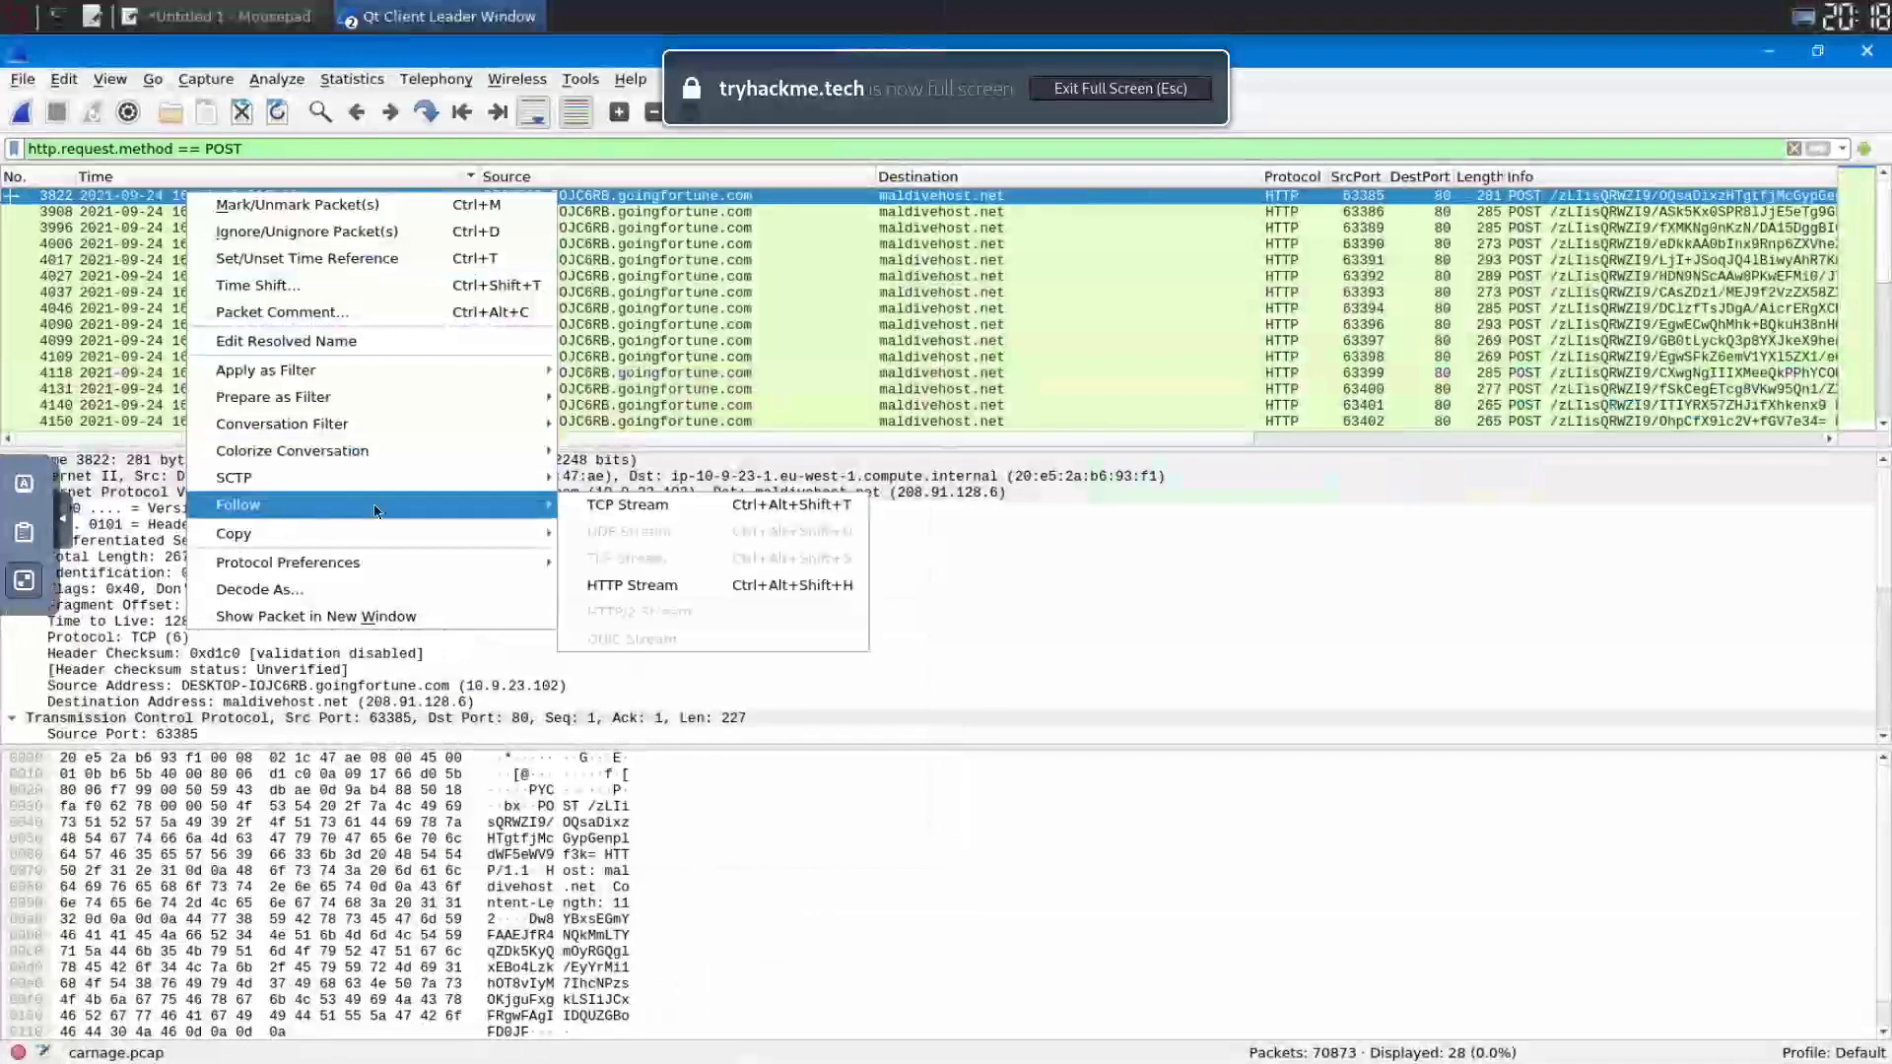
click(637, 589)
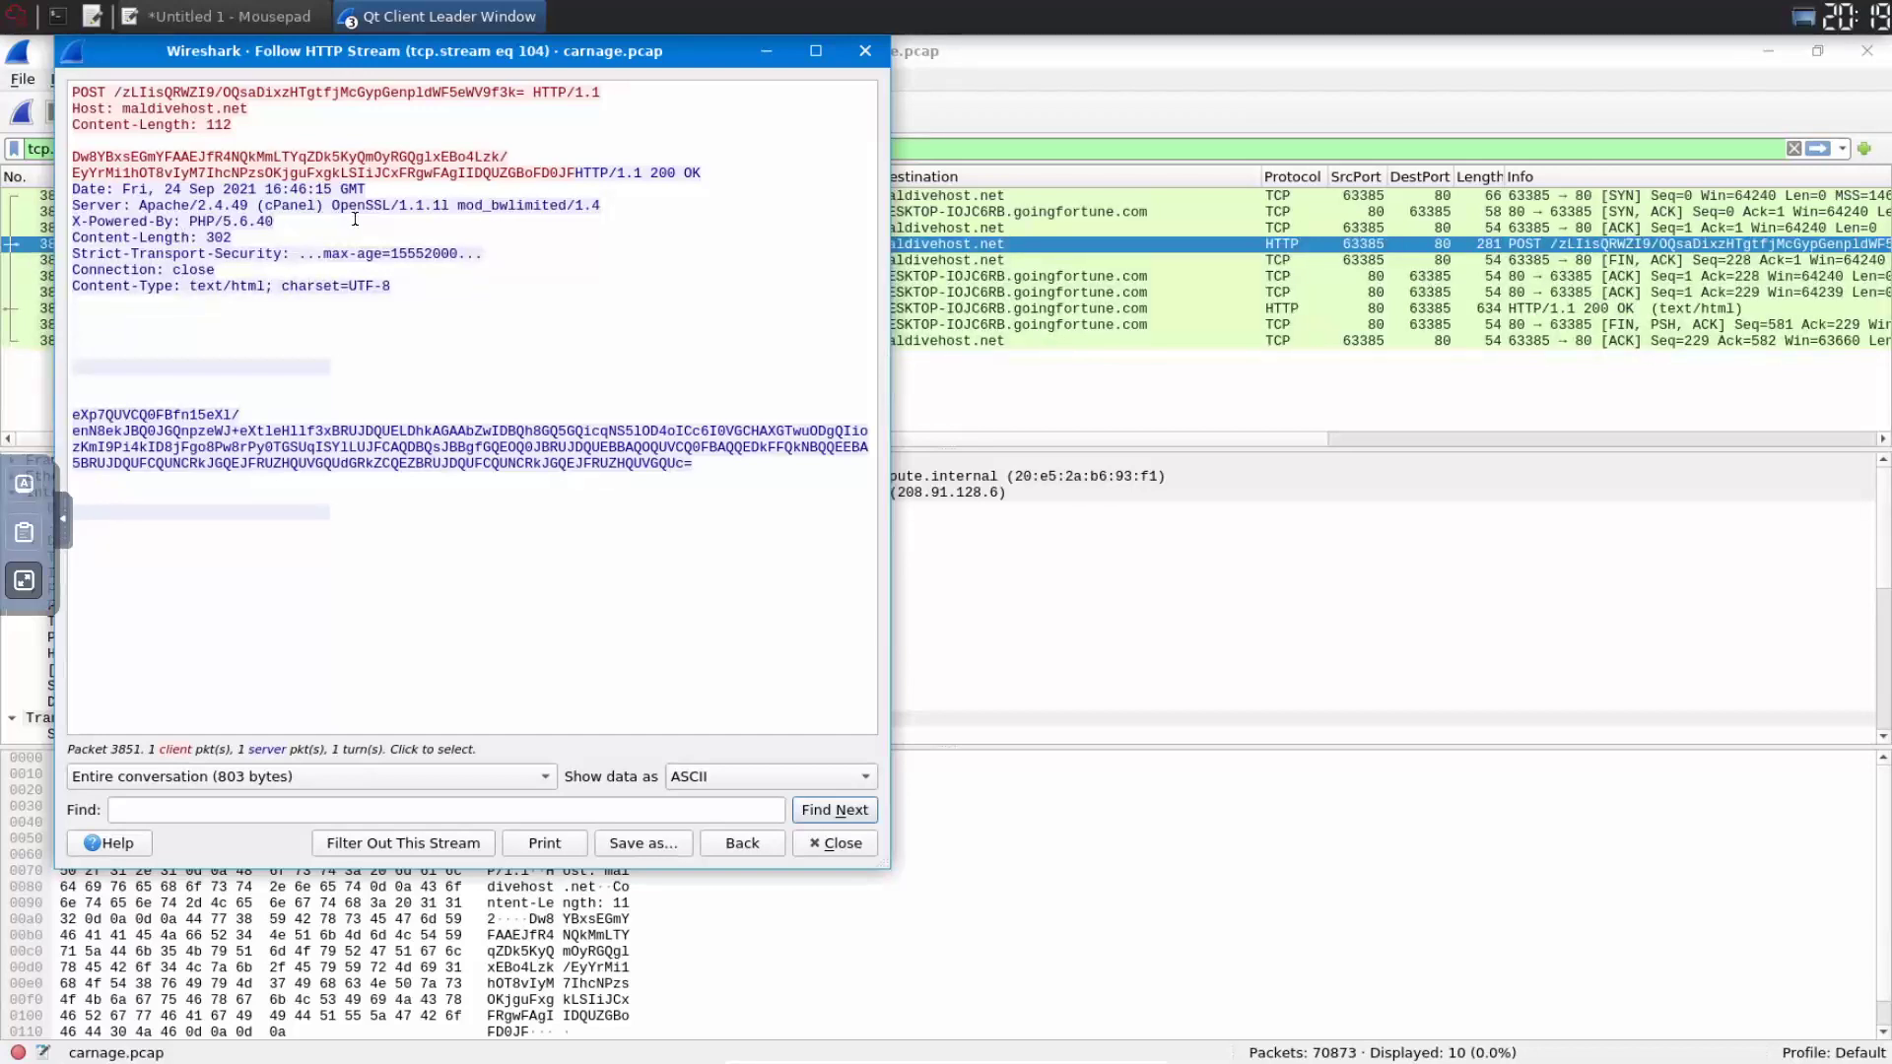
drag(615, 204, 138, 212)
right_click(209, 207)
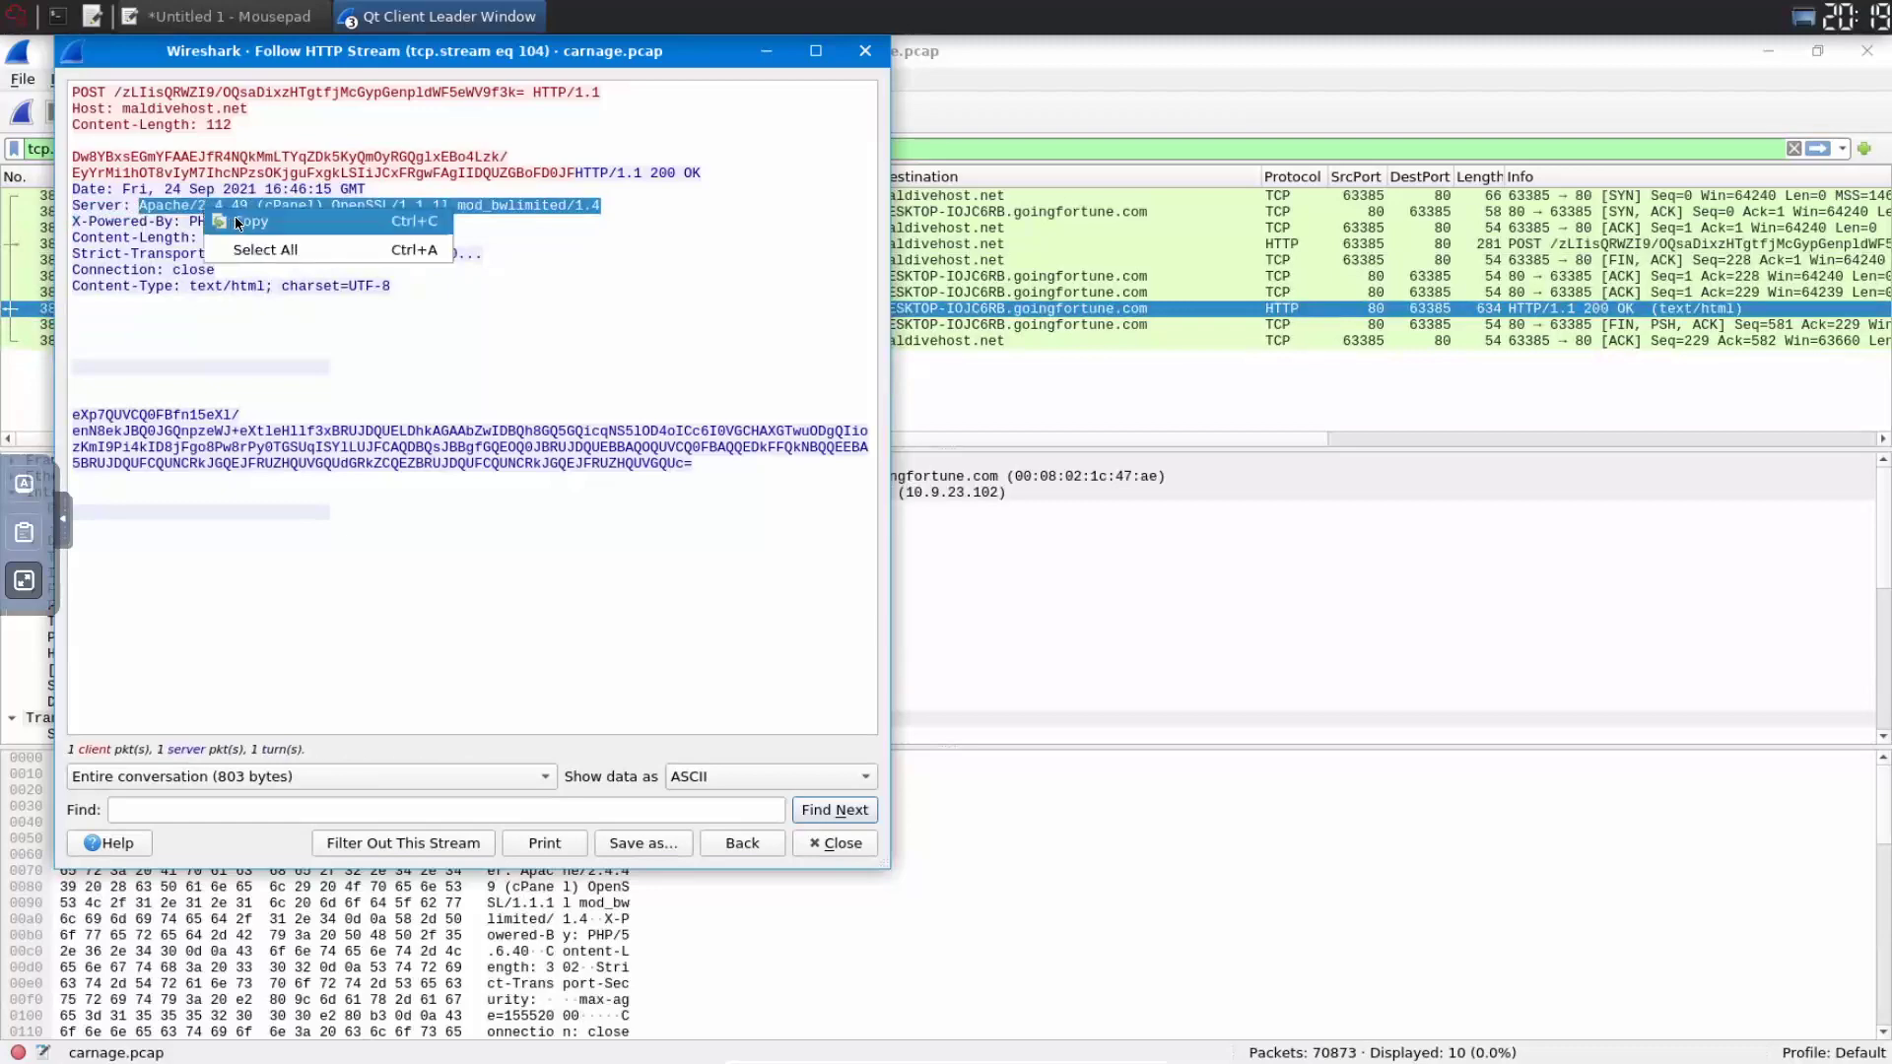
click(234, 216)
click(24, 580)
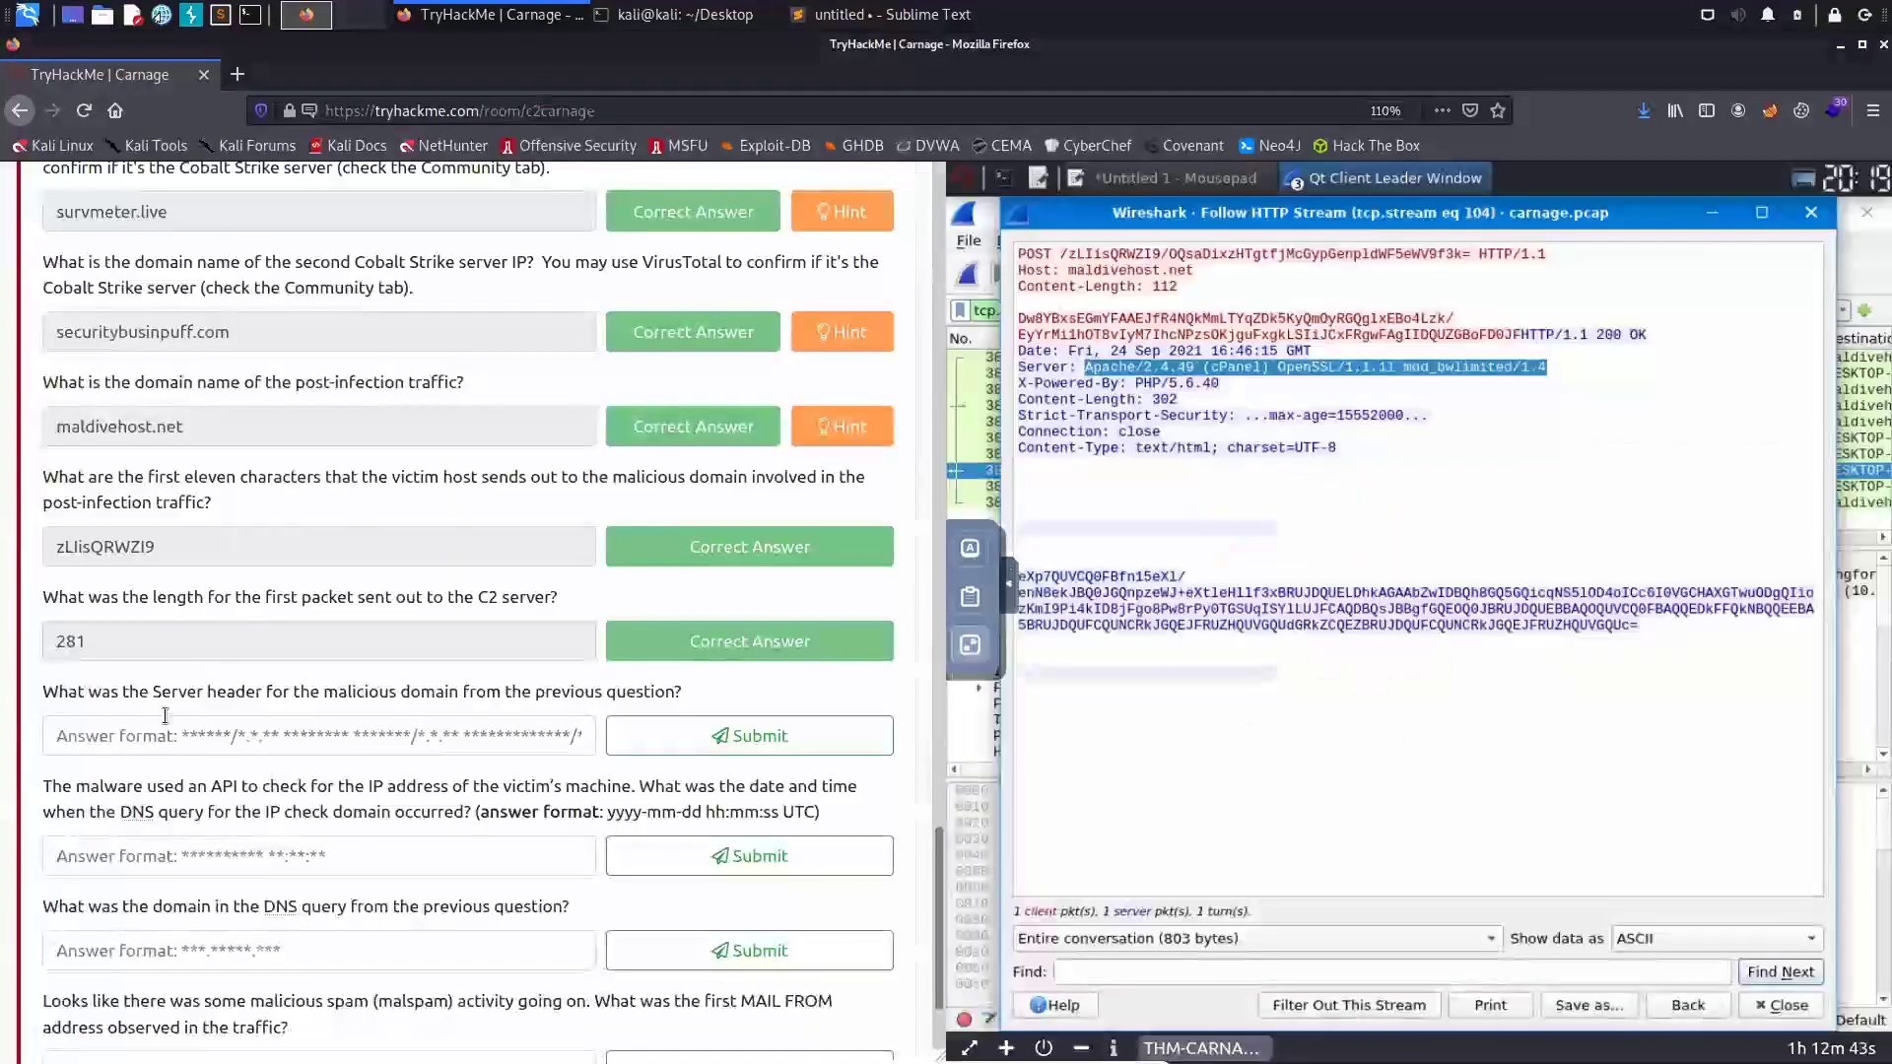
click(165, 718)
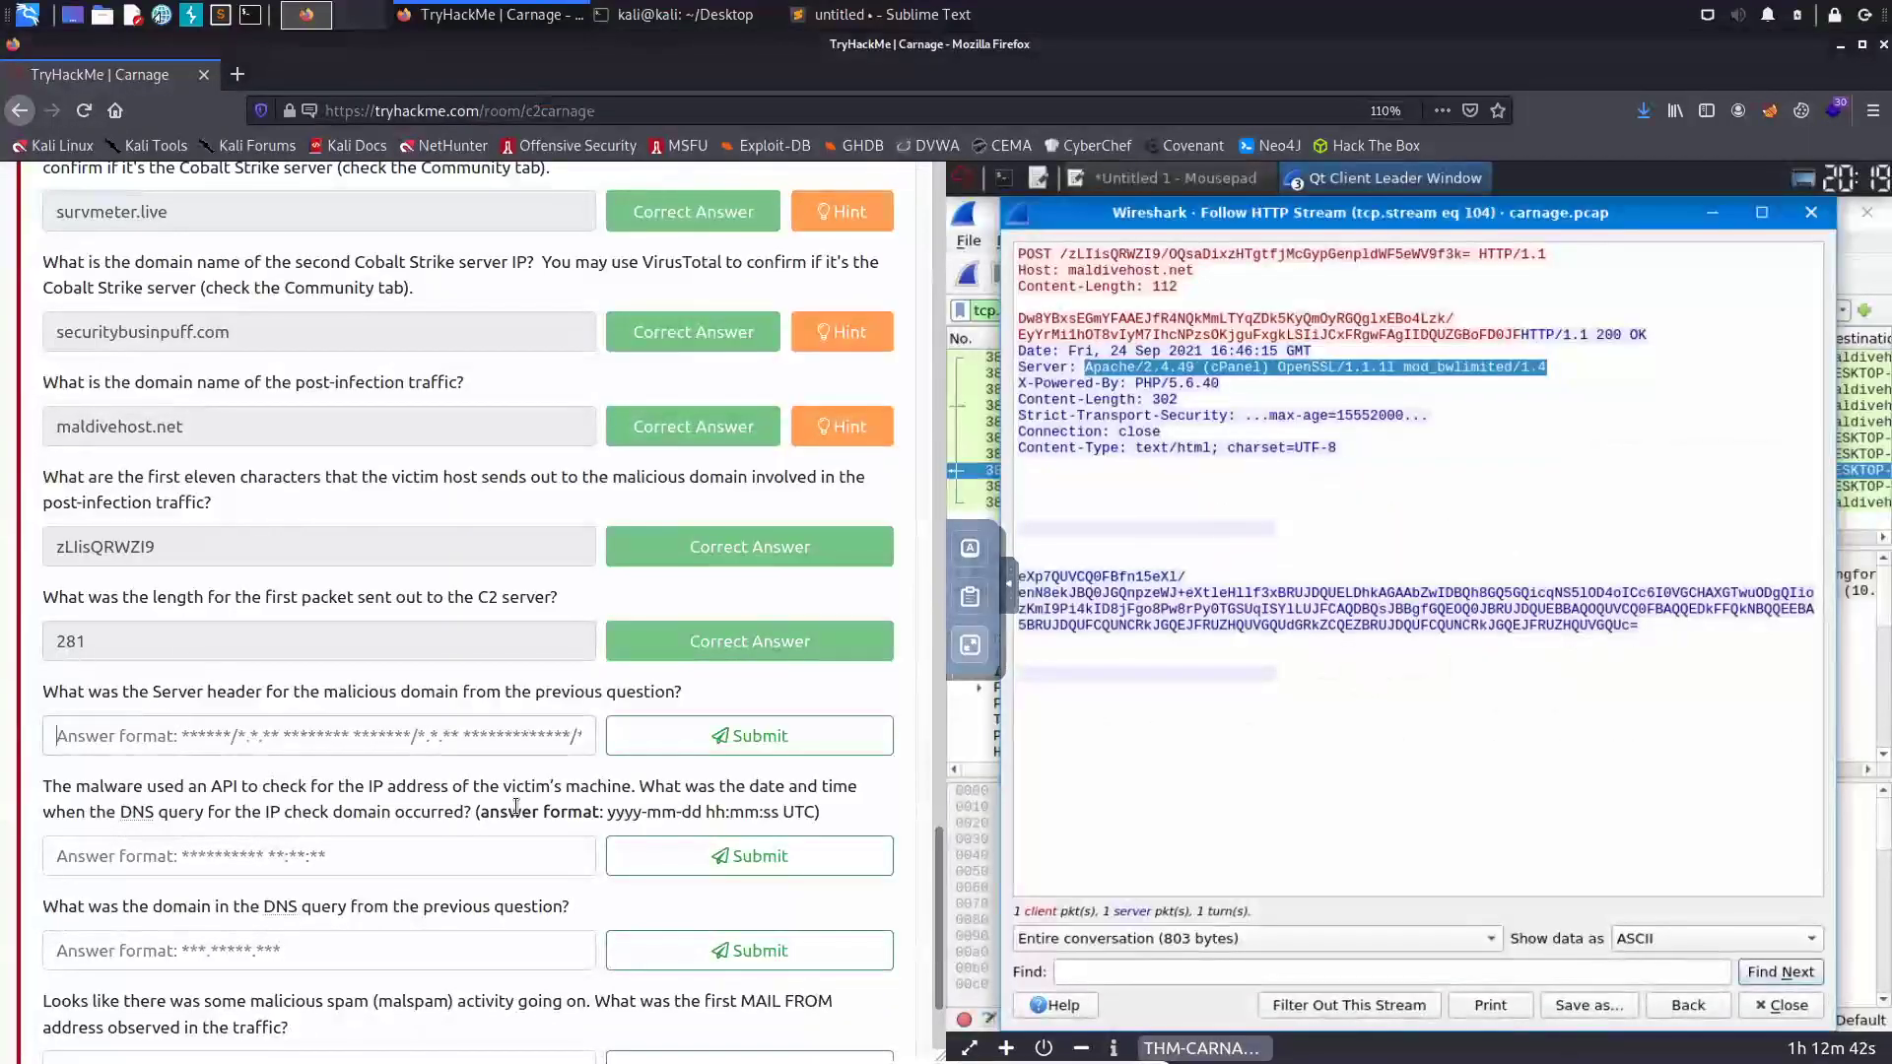
- Paste and submit Apache/2.4.49 (cPanel) OpenSSL/1.1.1l mod_bwlimited/1.4 as the Server header answer
key(ctrl+v)
click(759, 737)
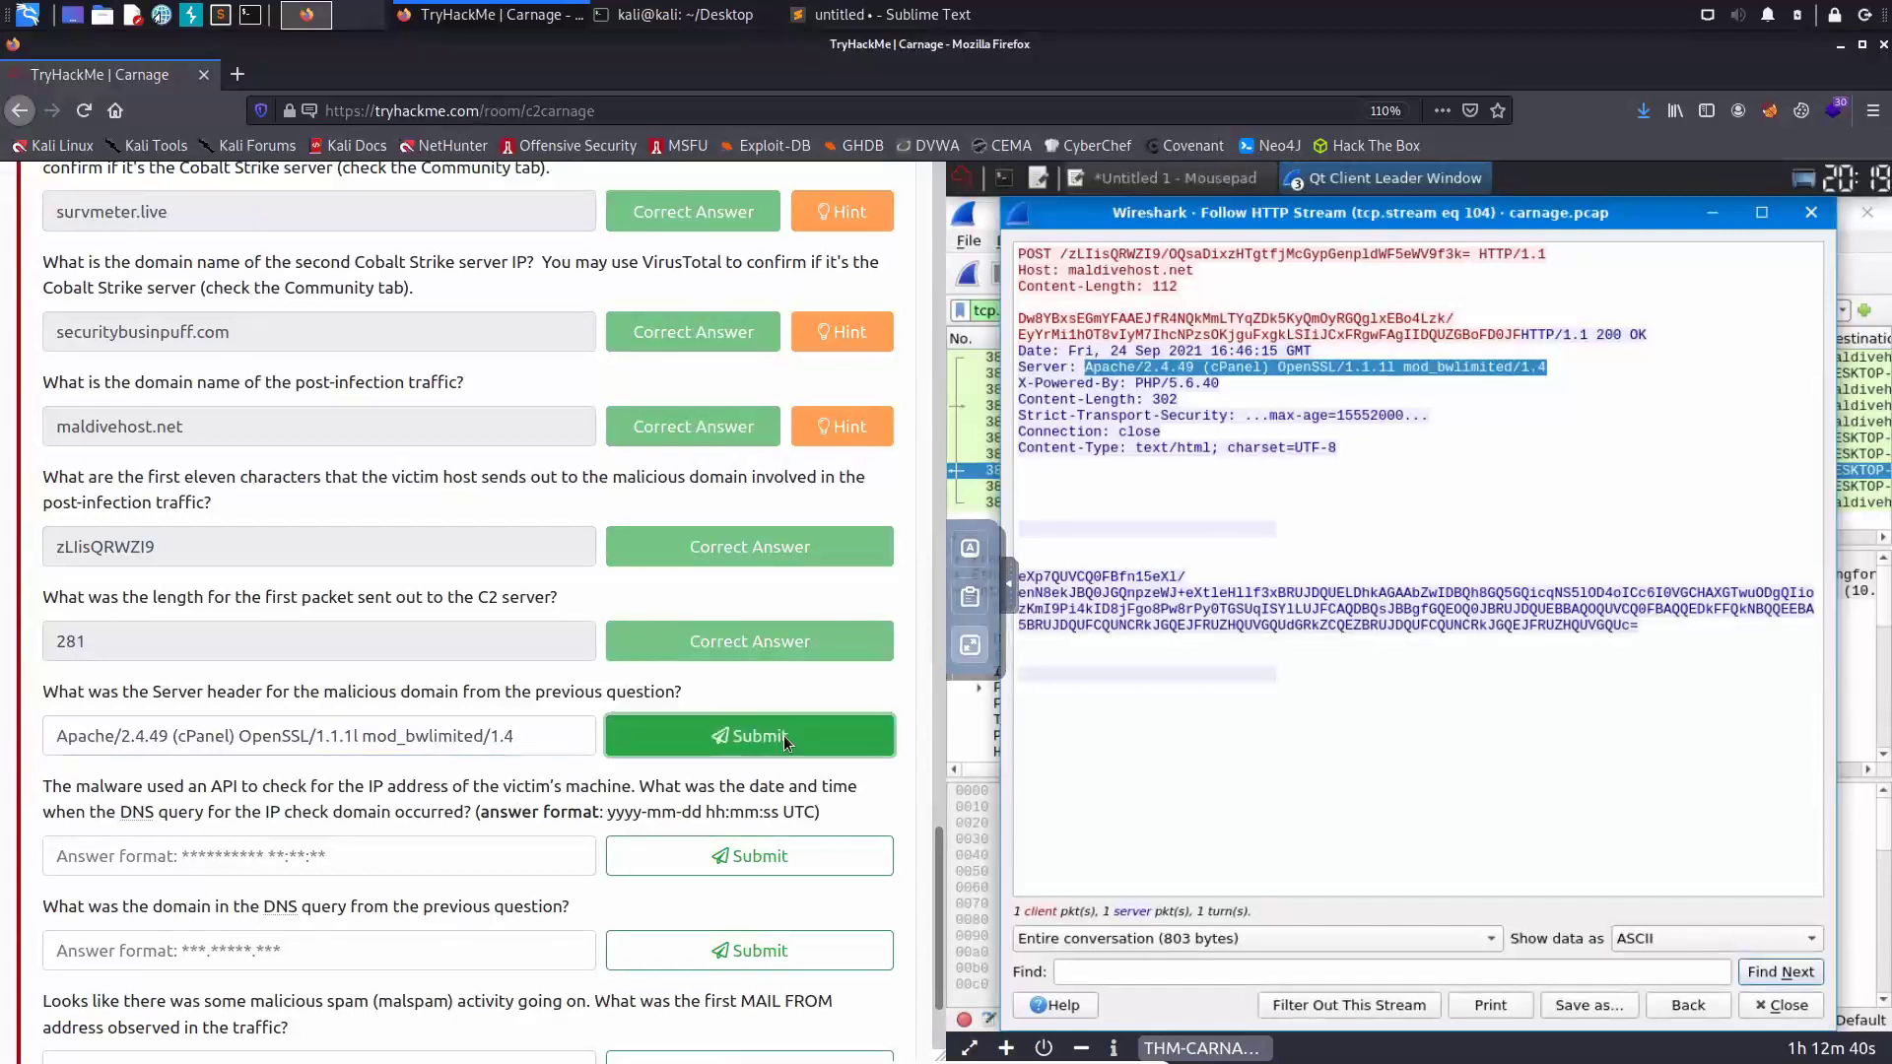
scroll(276, 808, down, 3)
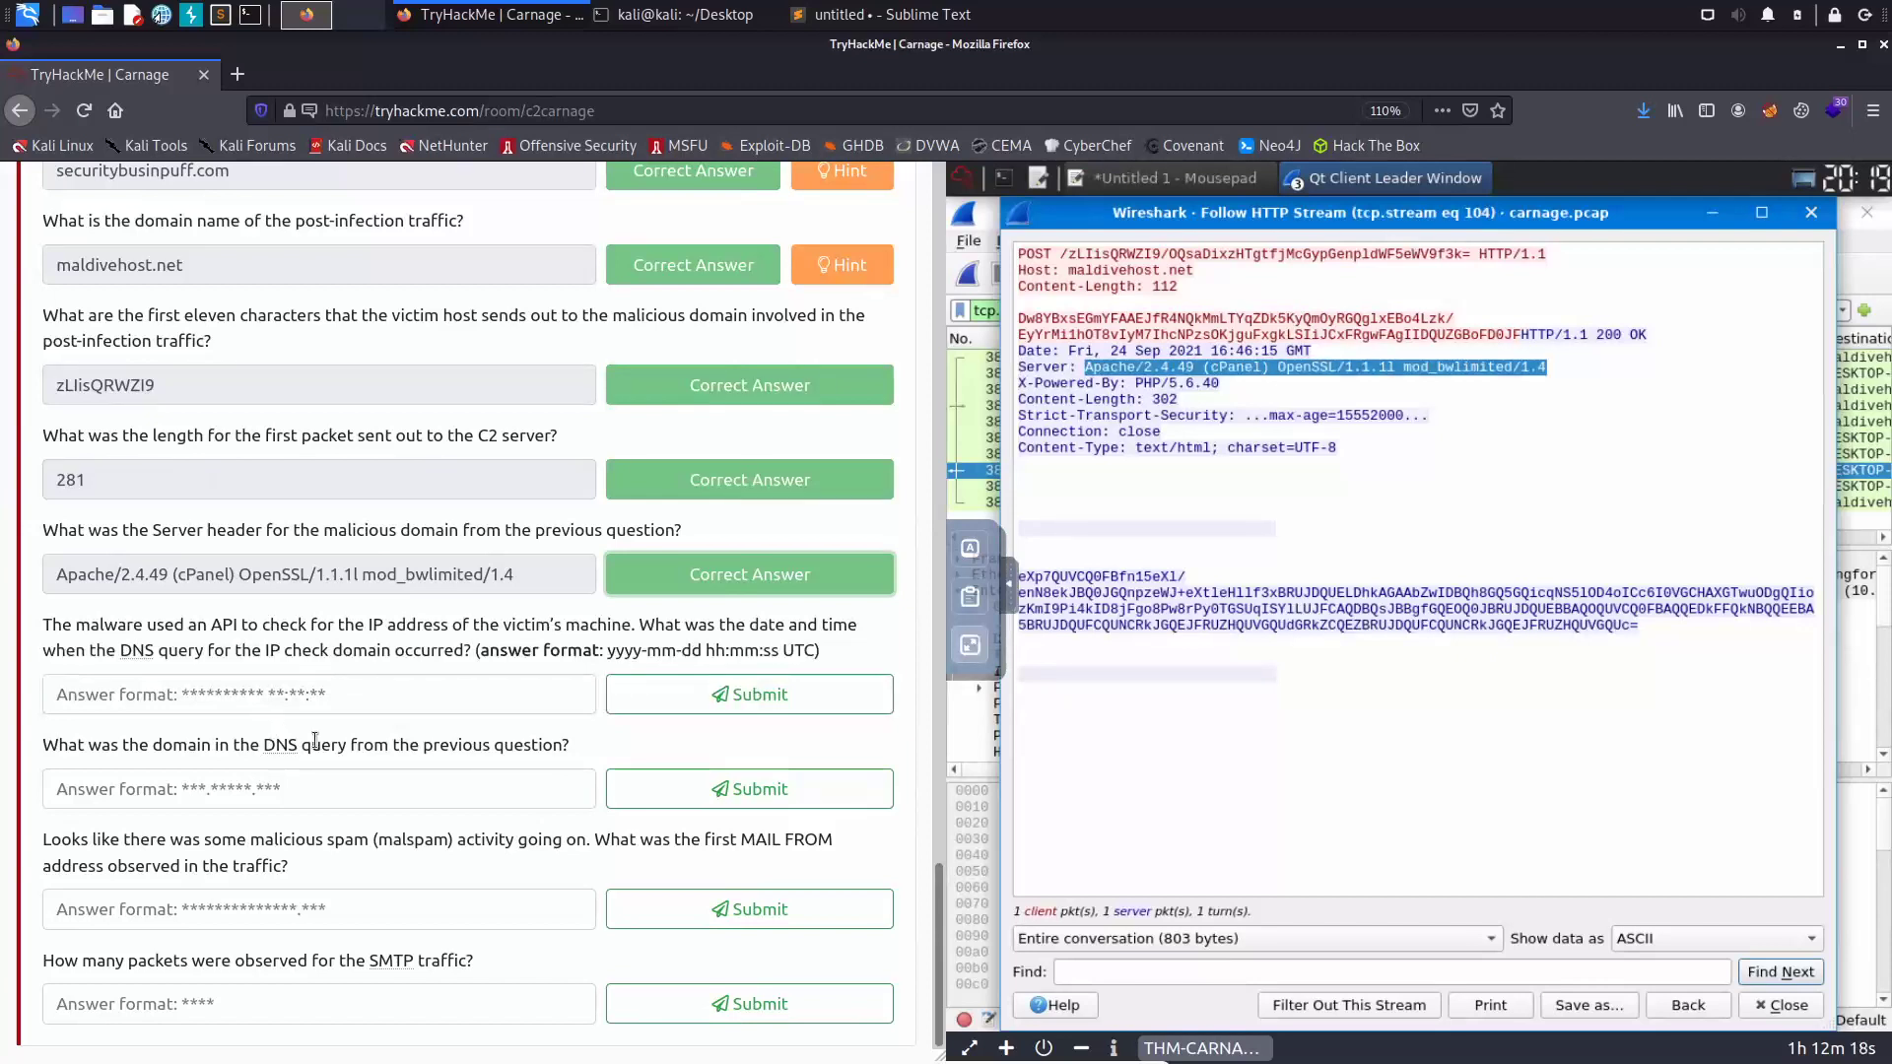
- Close the HTTP stream window and return the lab machine to full screen
click(1811, 212)
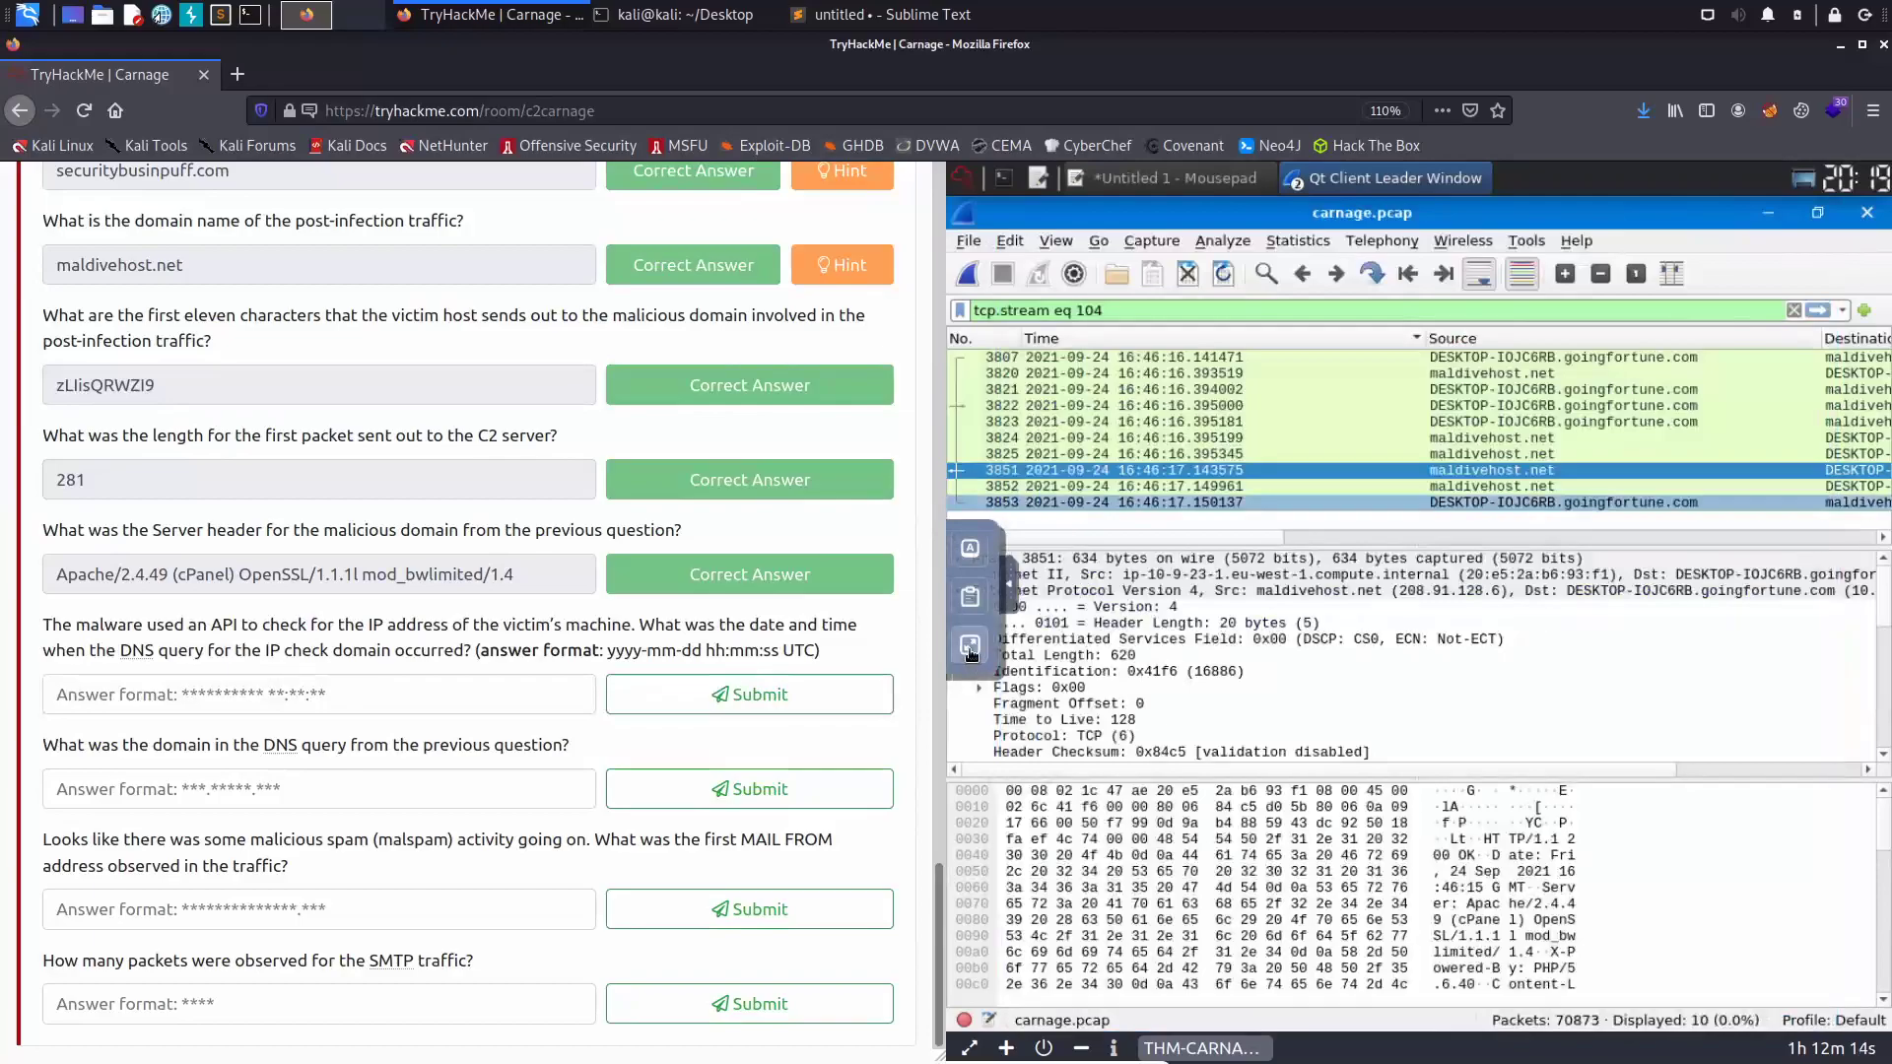
click(968, 650)
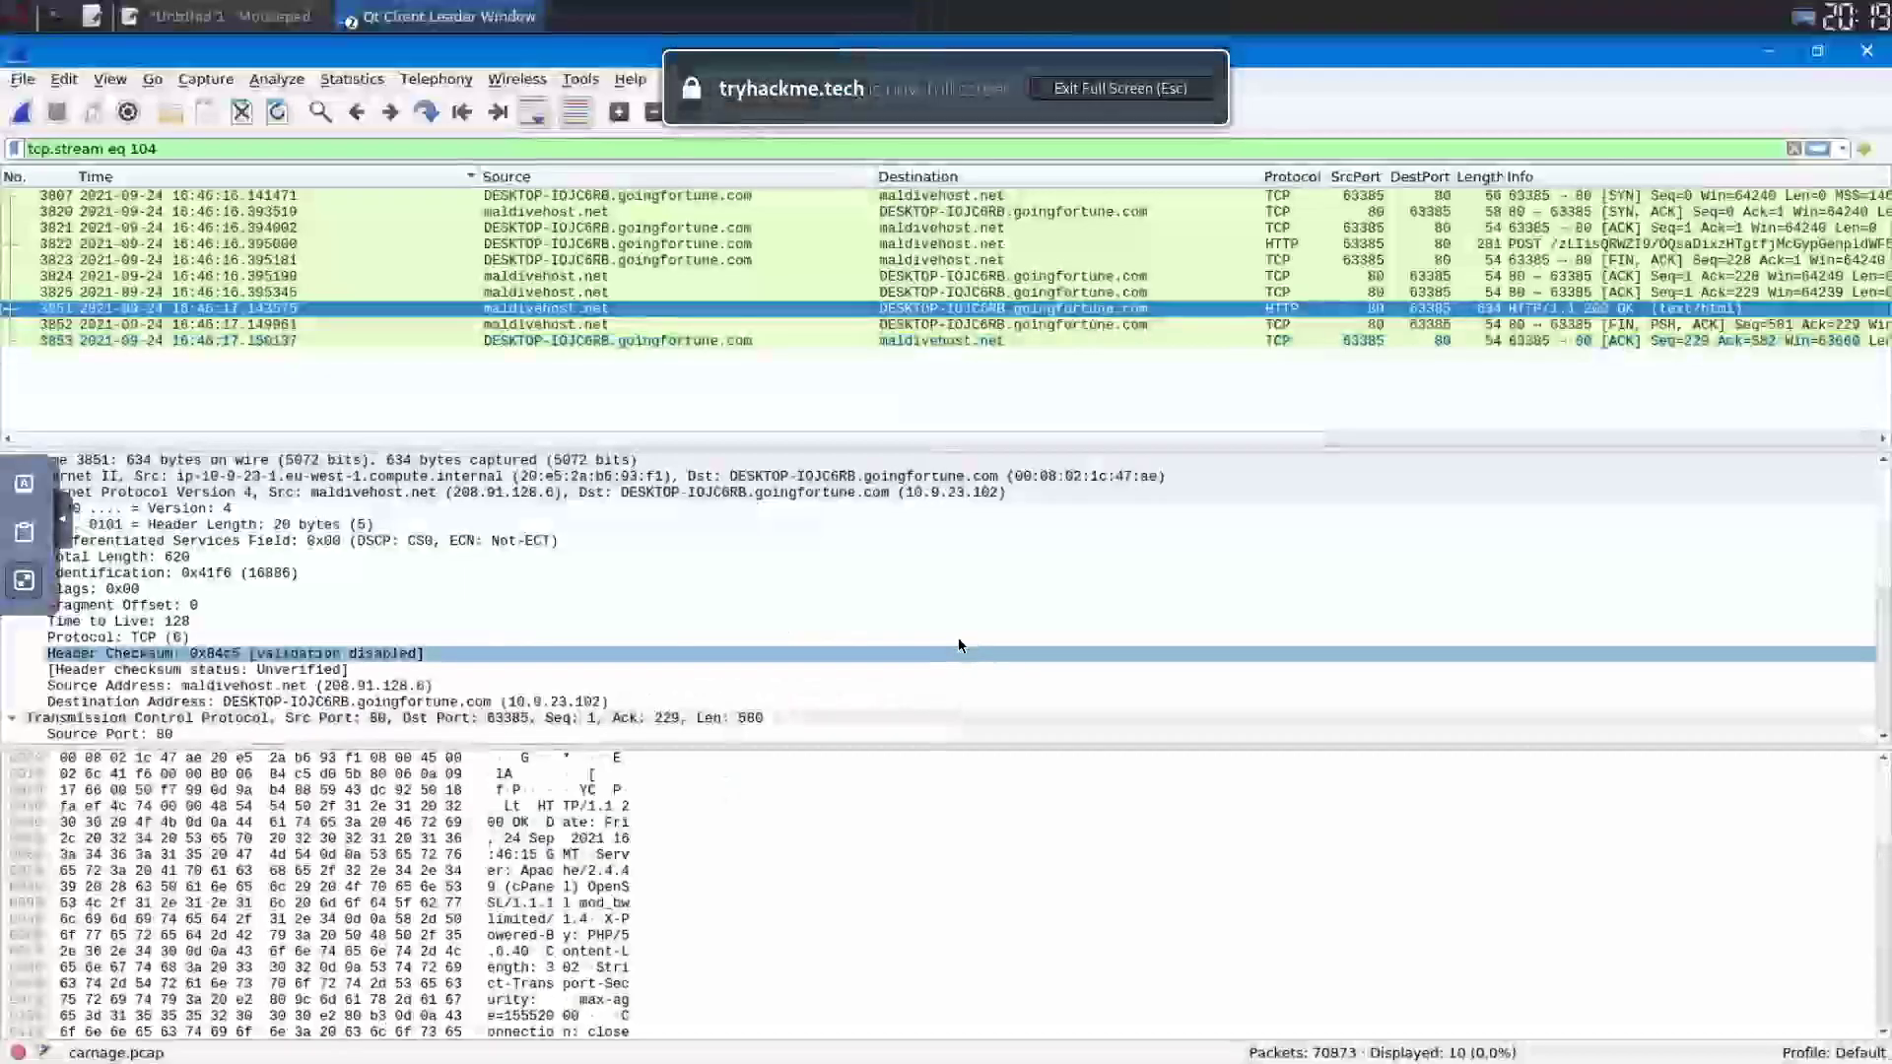
click(110, 79)
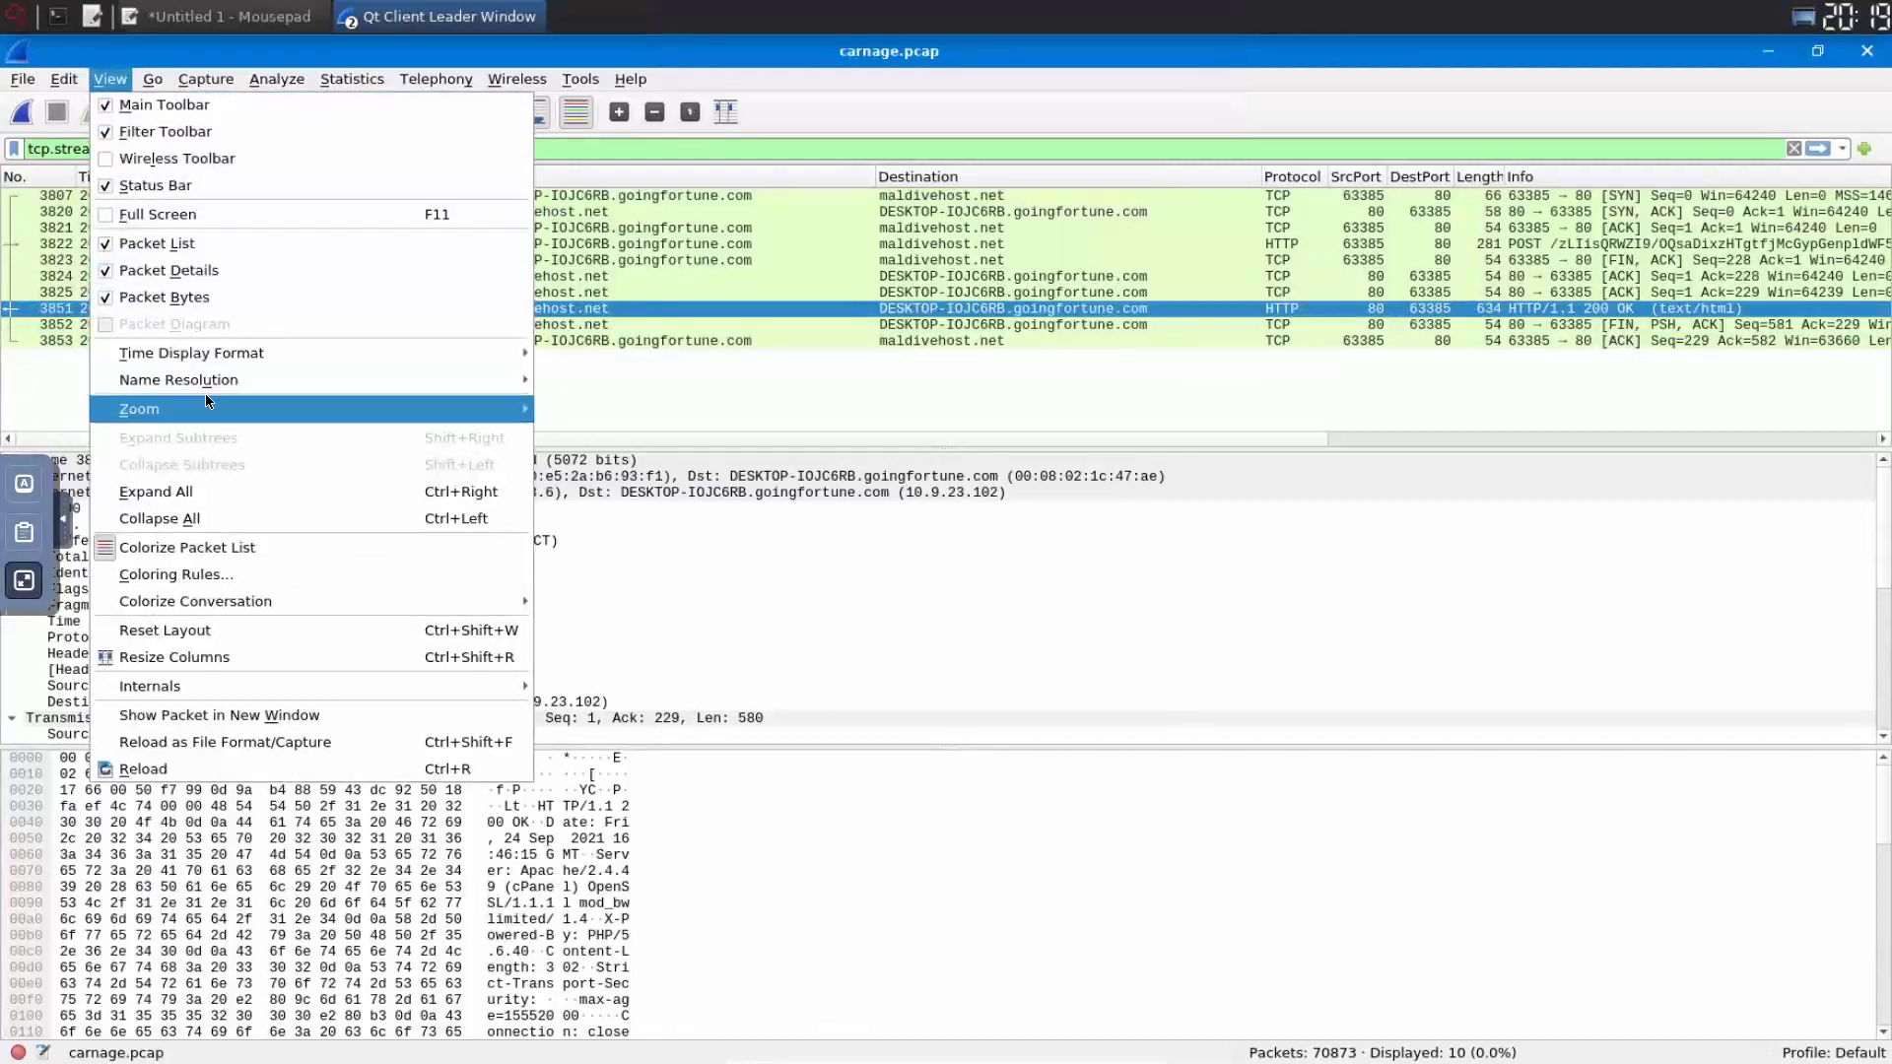
mouse_move(206, 398)
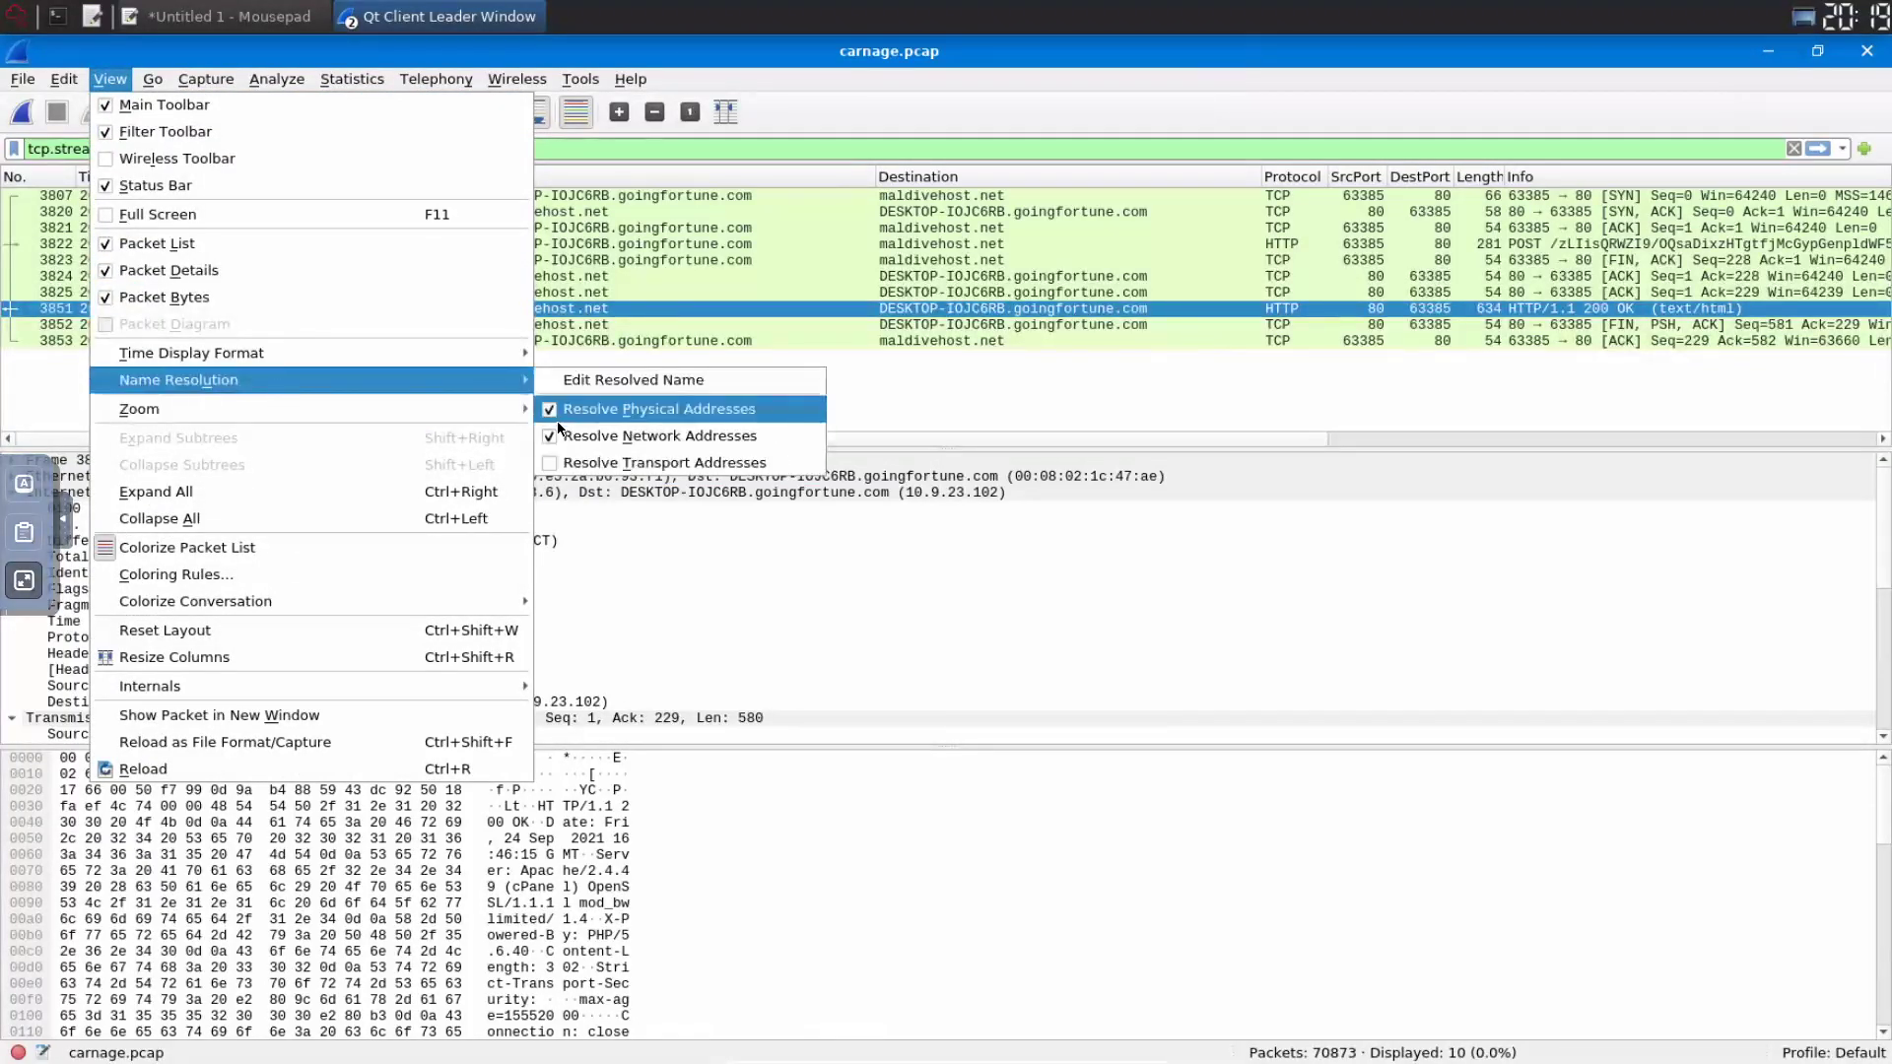
- Turn off network address resolution and replace the stream filter with ip.addr == 192.0.2.1
click(559, 434)
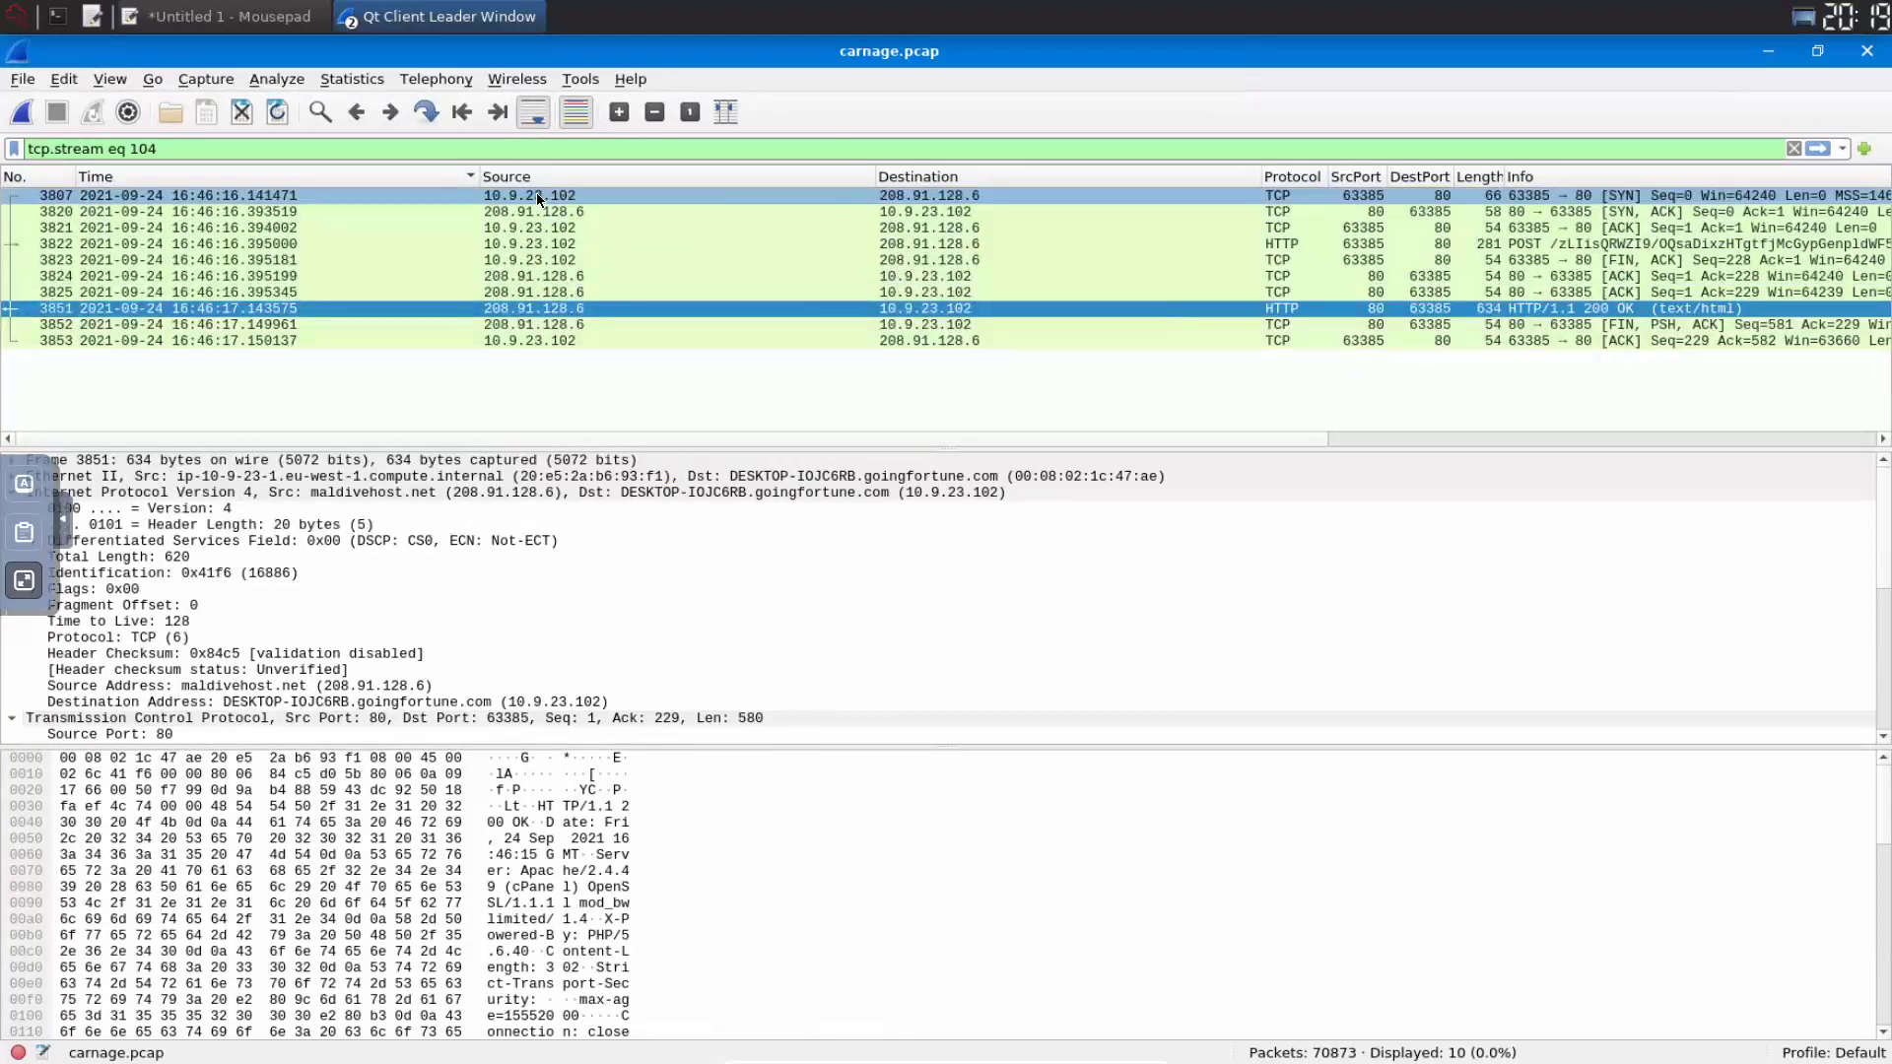
click(488, 156)
key(BackSpace)
key(BackSpace)
key(BackSpace)
key(BackSpace)
key(BackSpace)
key(BackSpace)
key(BackSpace)
key(BackSpace)
key(BackSpace)
key(BackSpace)
key(BackSpace)
key(BackSpace)
key(BackSpace)
key(BackSpace)
key(BackSpace)
key(BackSpace)
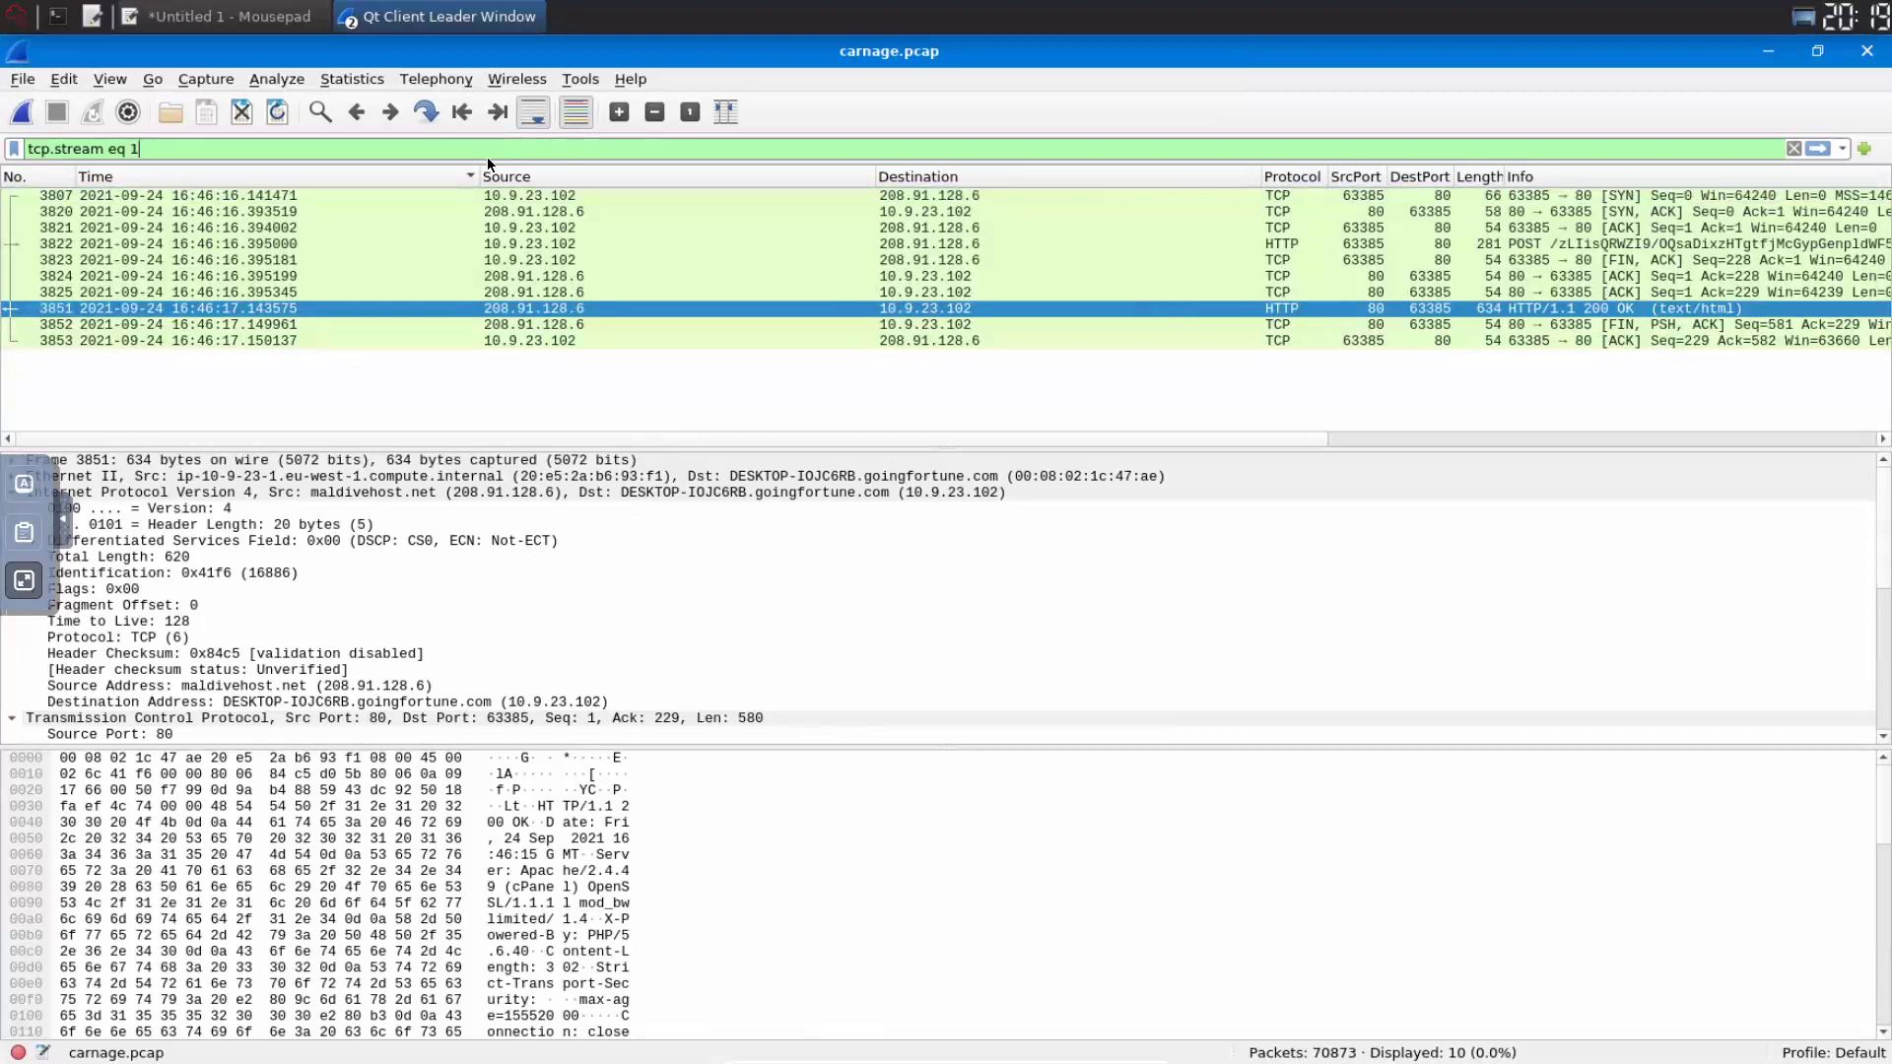
key(BackSpace)
text(ip.ad)
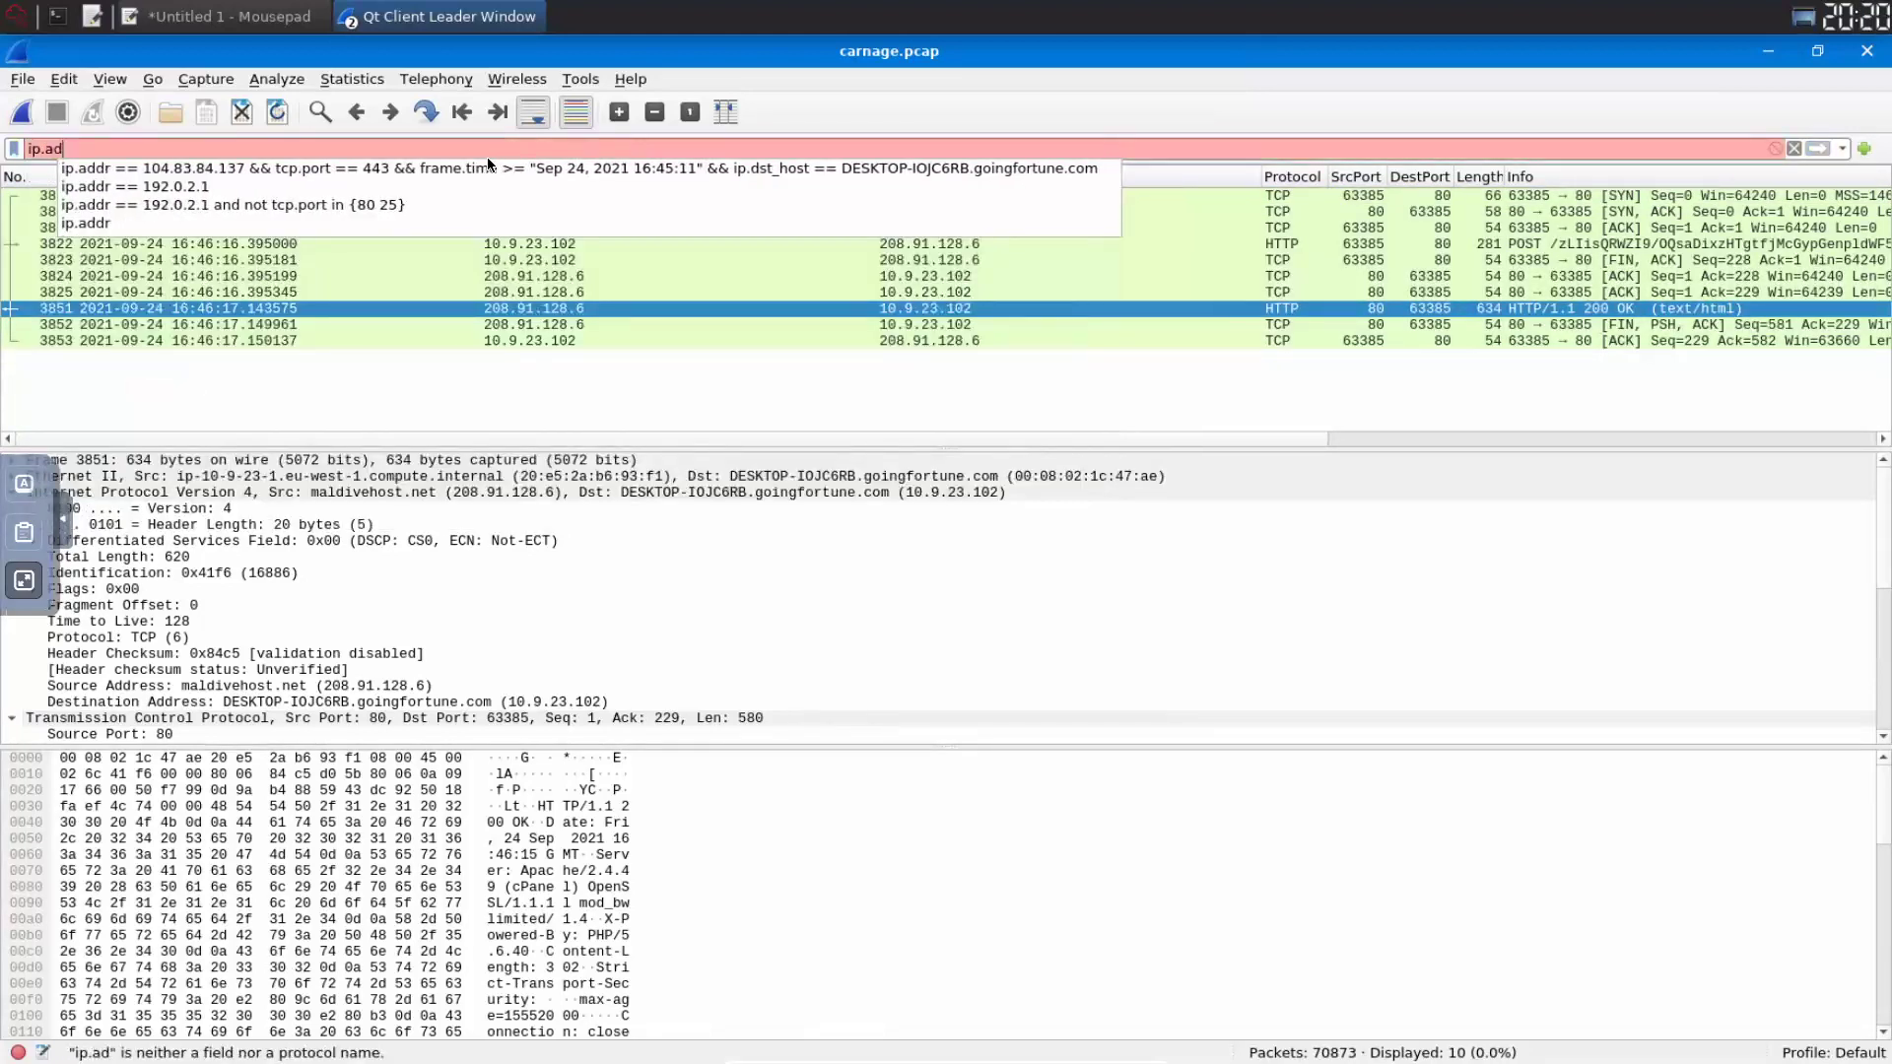
key(Down)
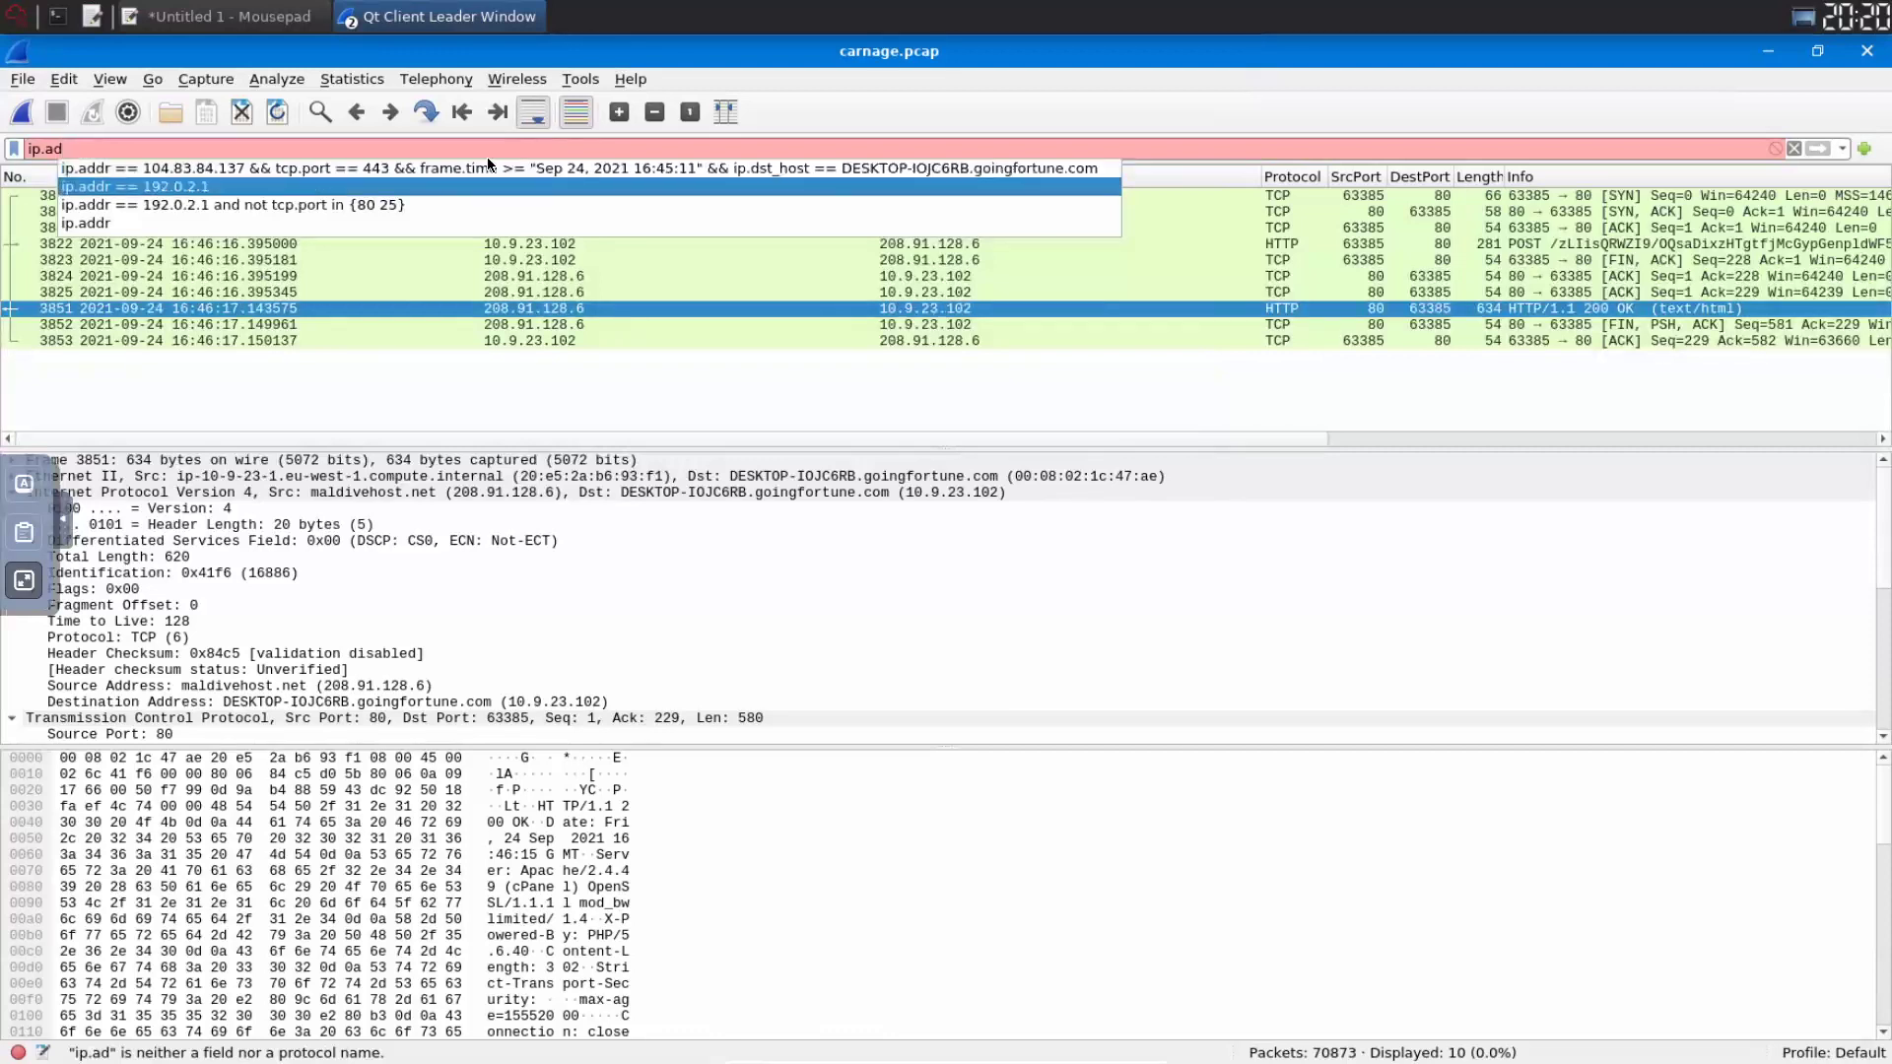
key(Return)
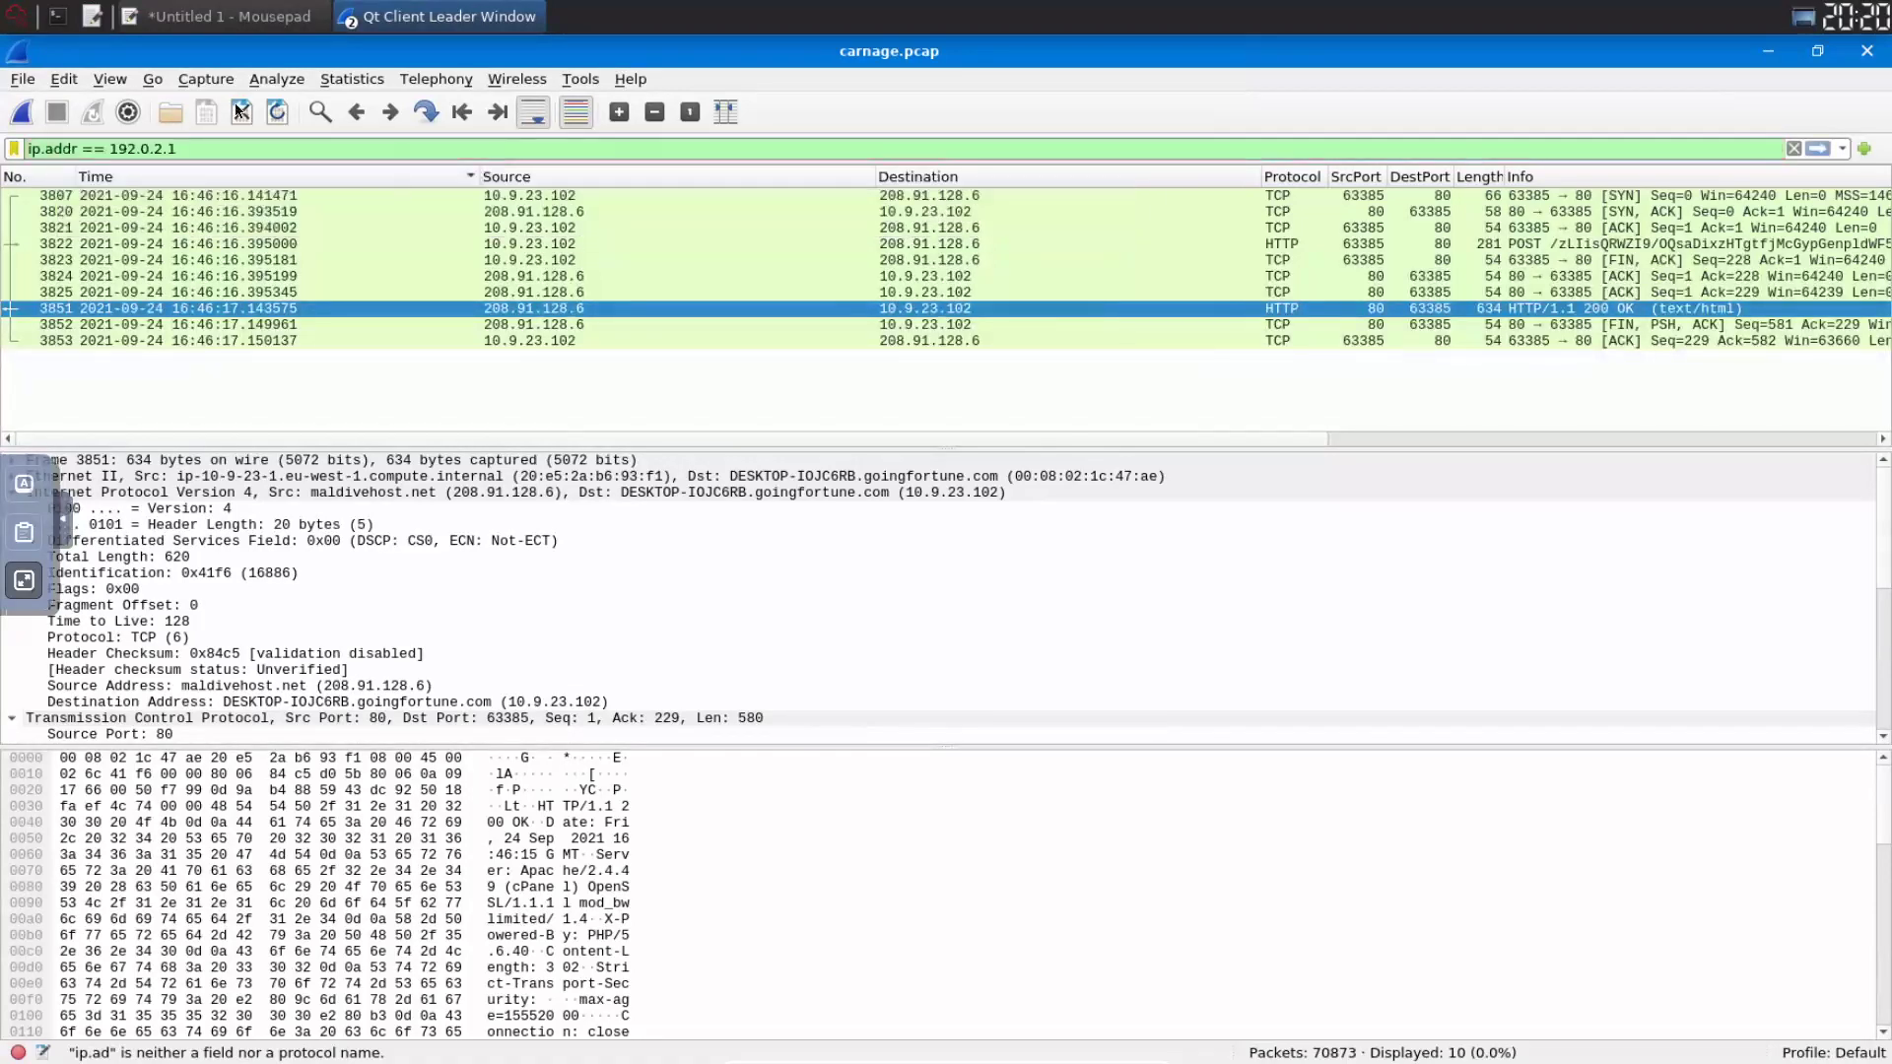
- Apply the filter ip.addr == 10.9.23.102 && dns, showing 381 DNS packets beside the questions
double_click(122, 148)
text(10.9.23.10)
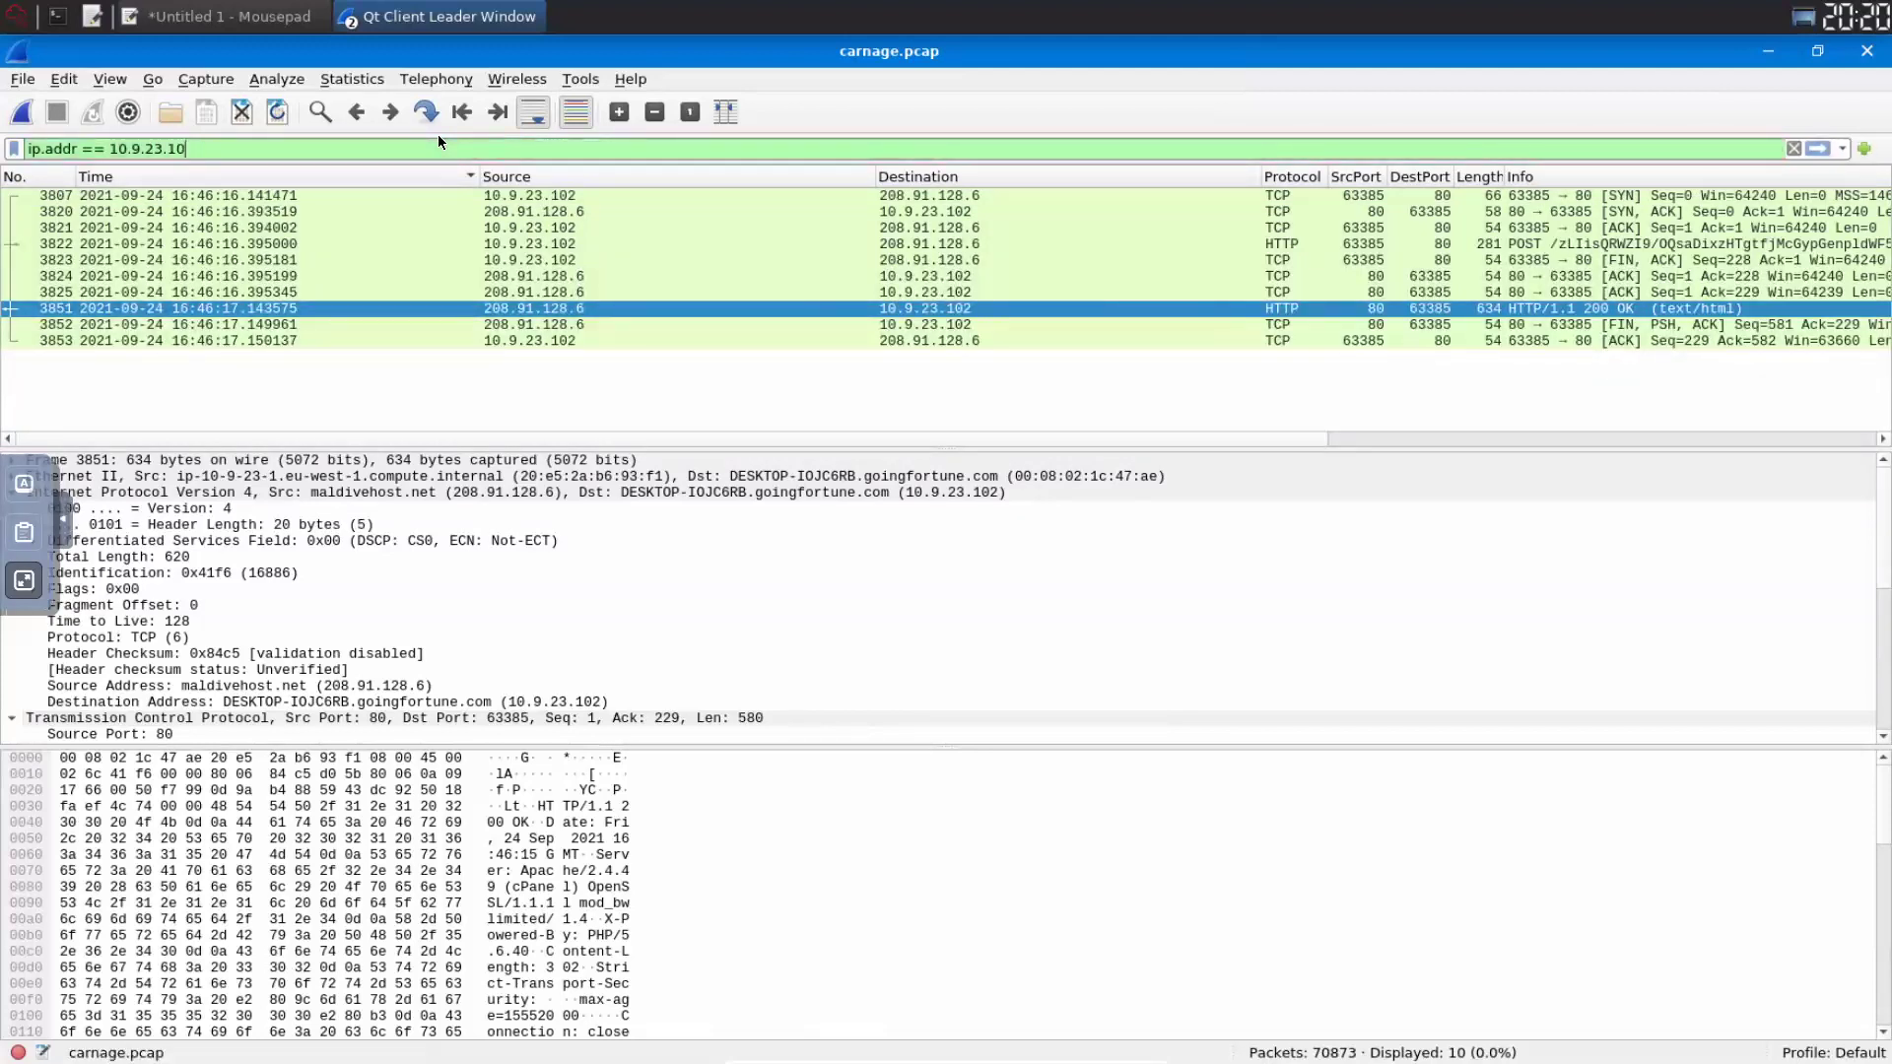
text(2 &)
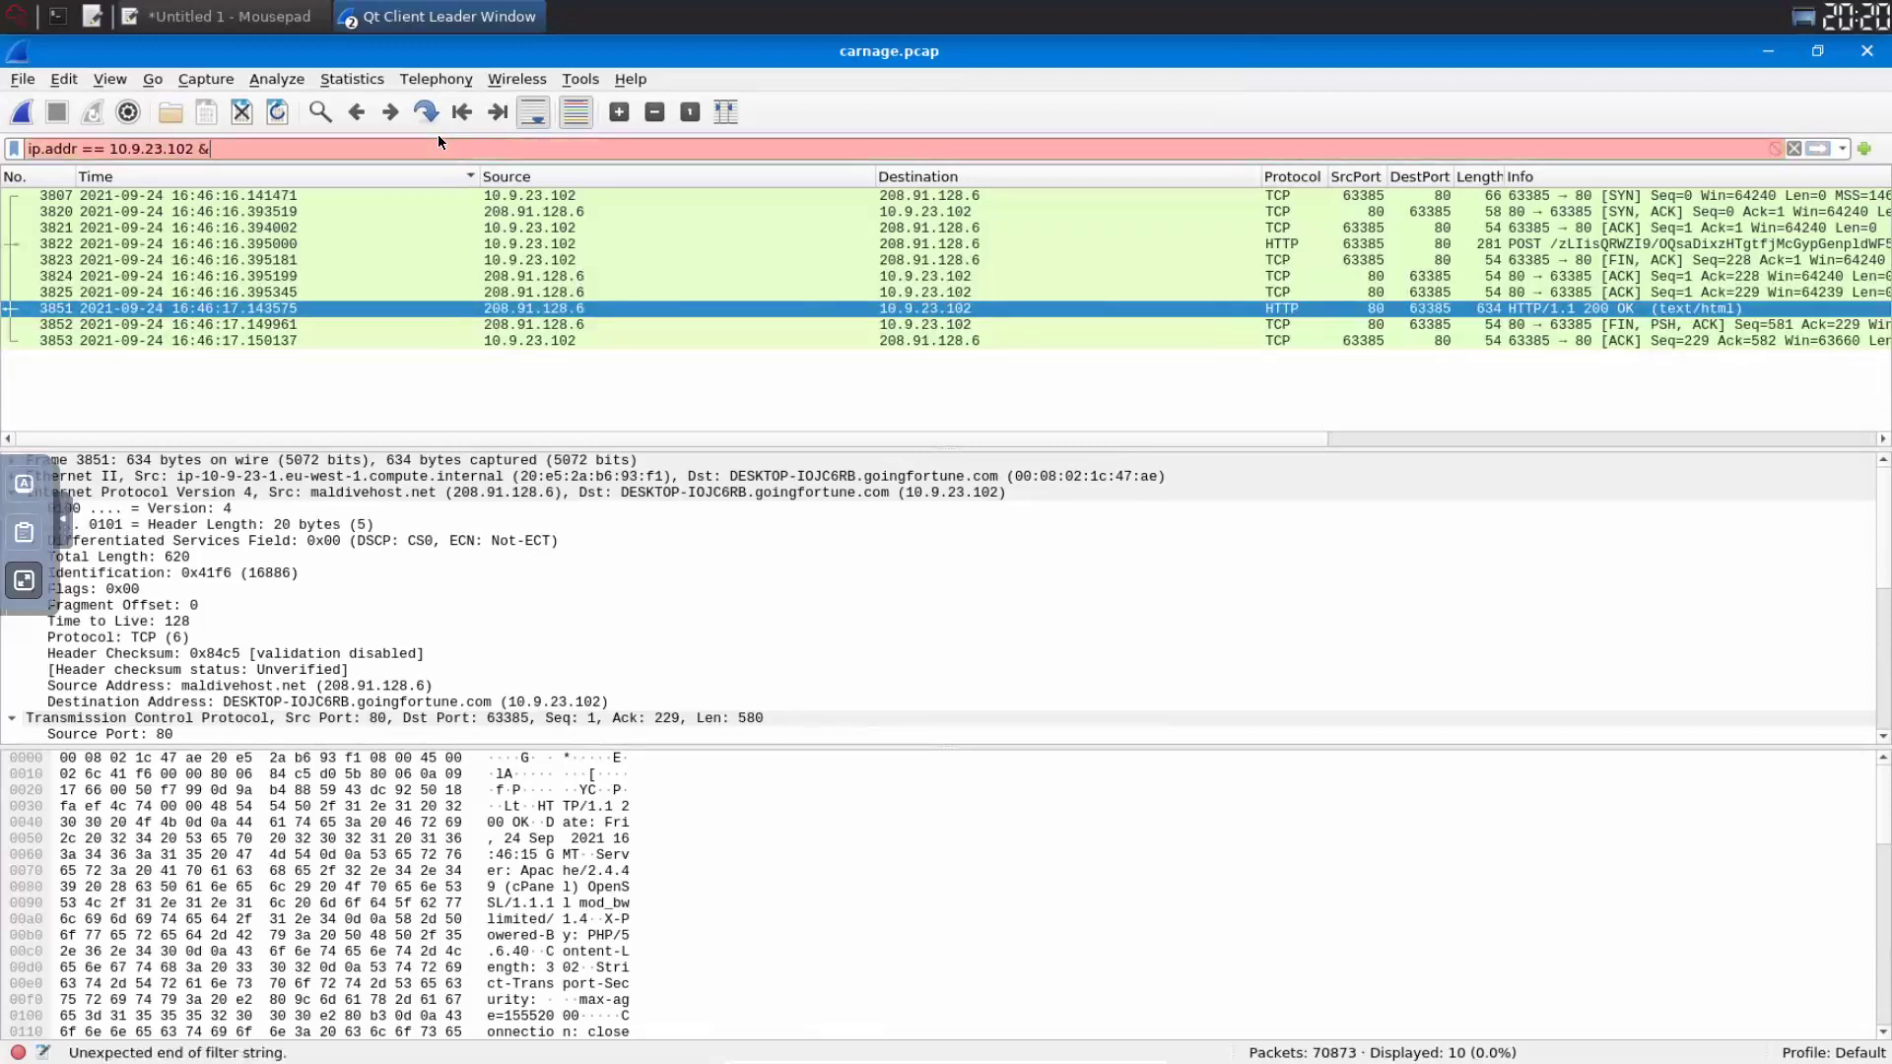
text(&dns)
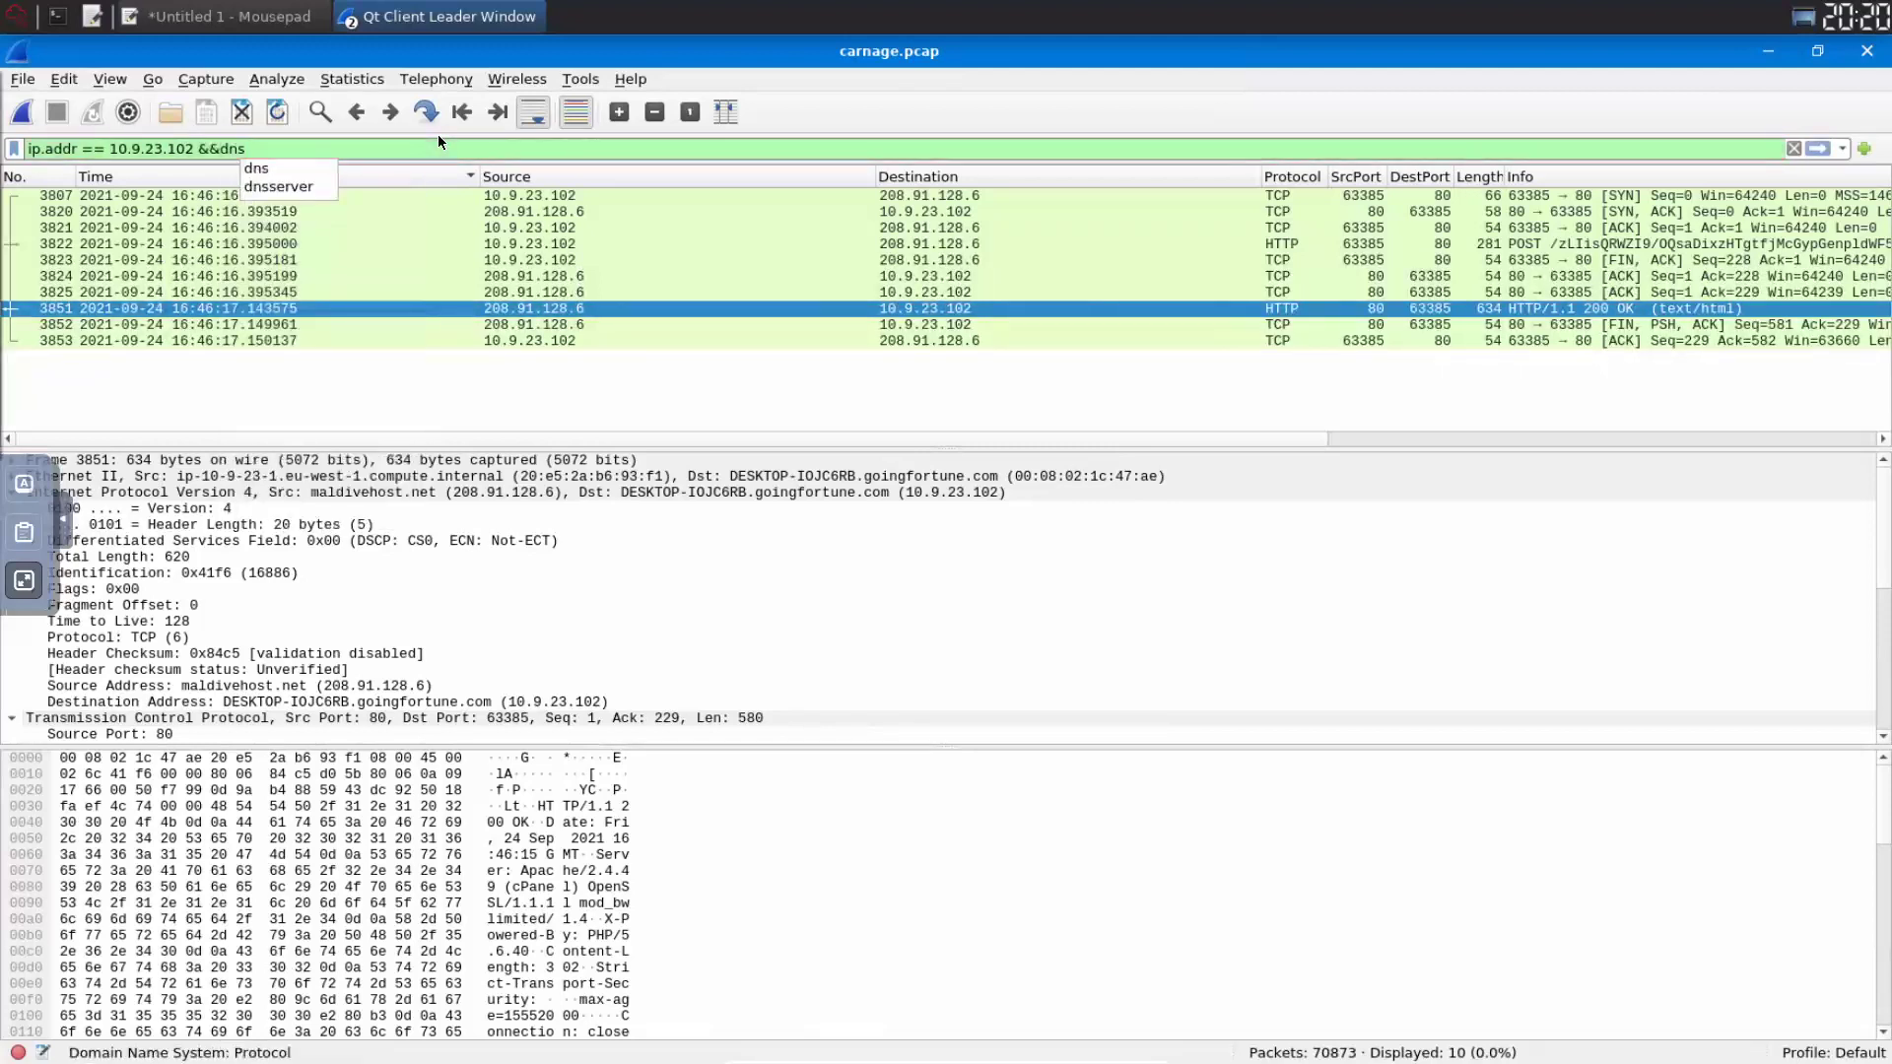
key(Left)
key(Left)
key(Left)
key(Return)
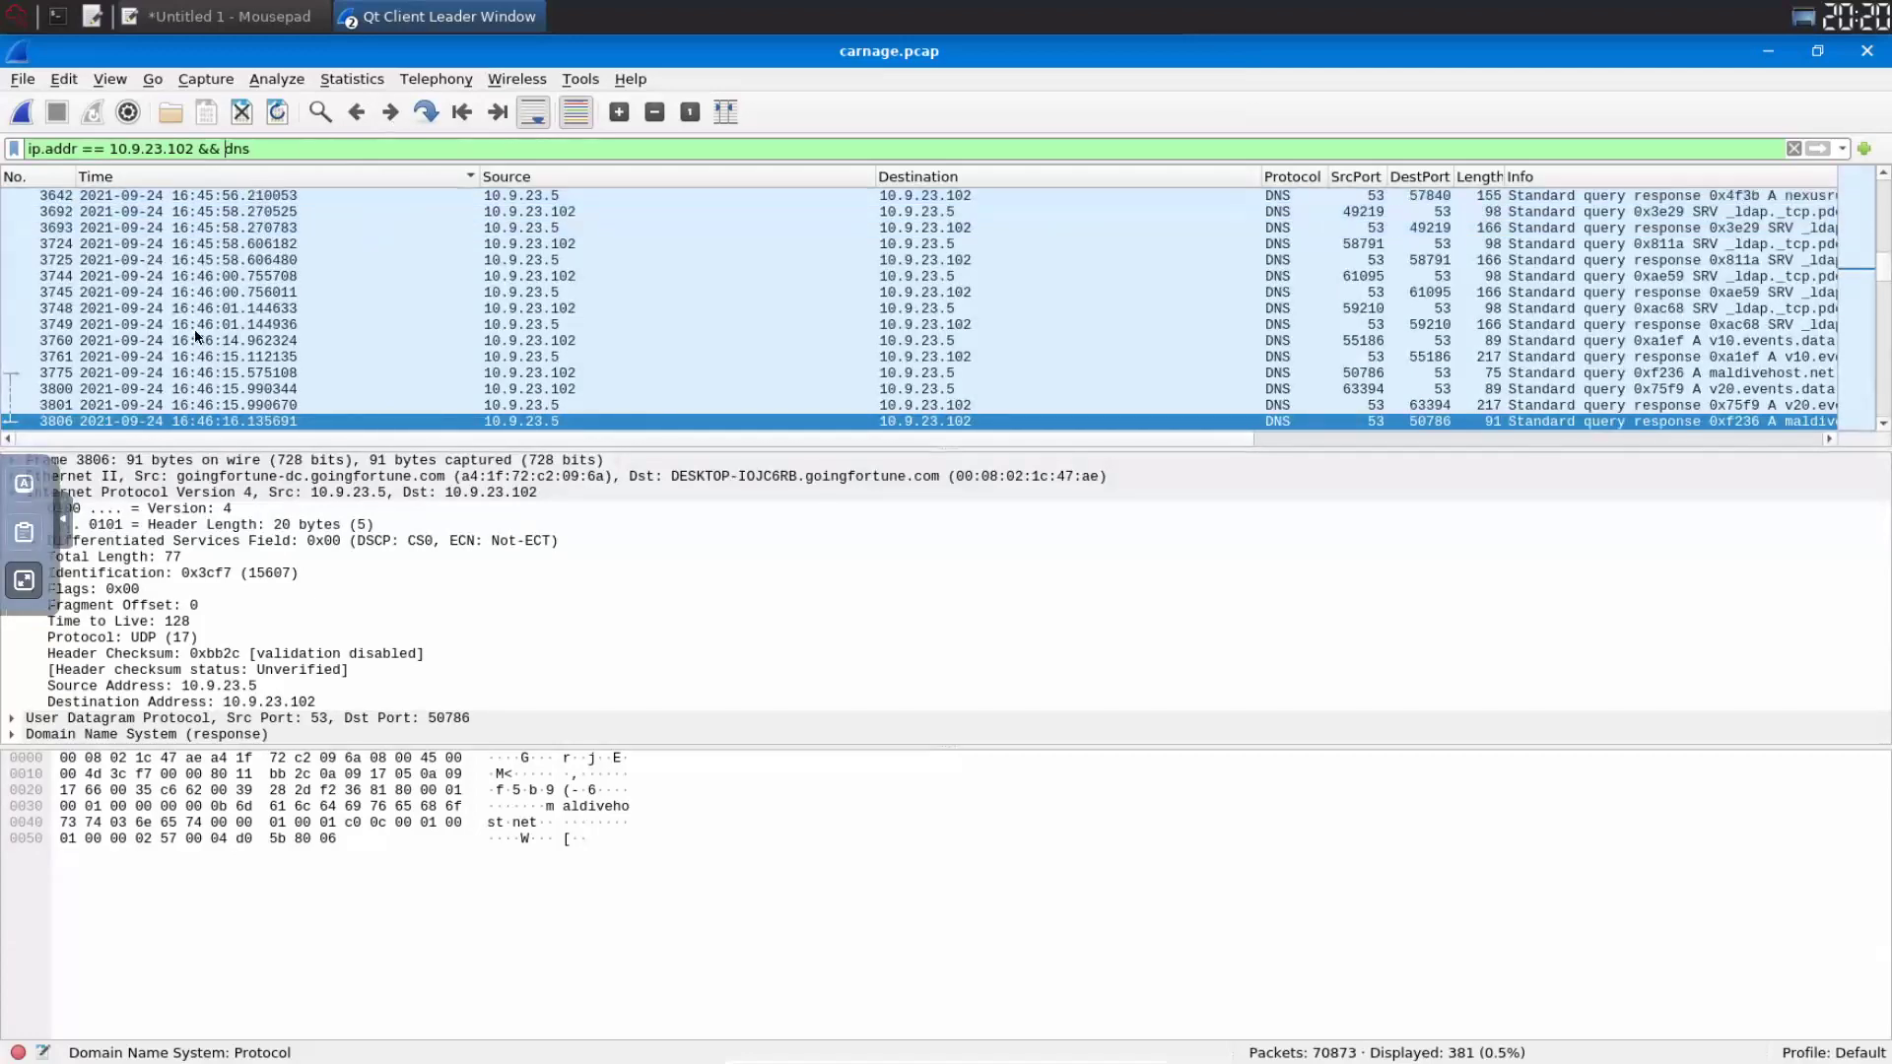
click(24, 581)
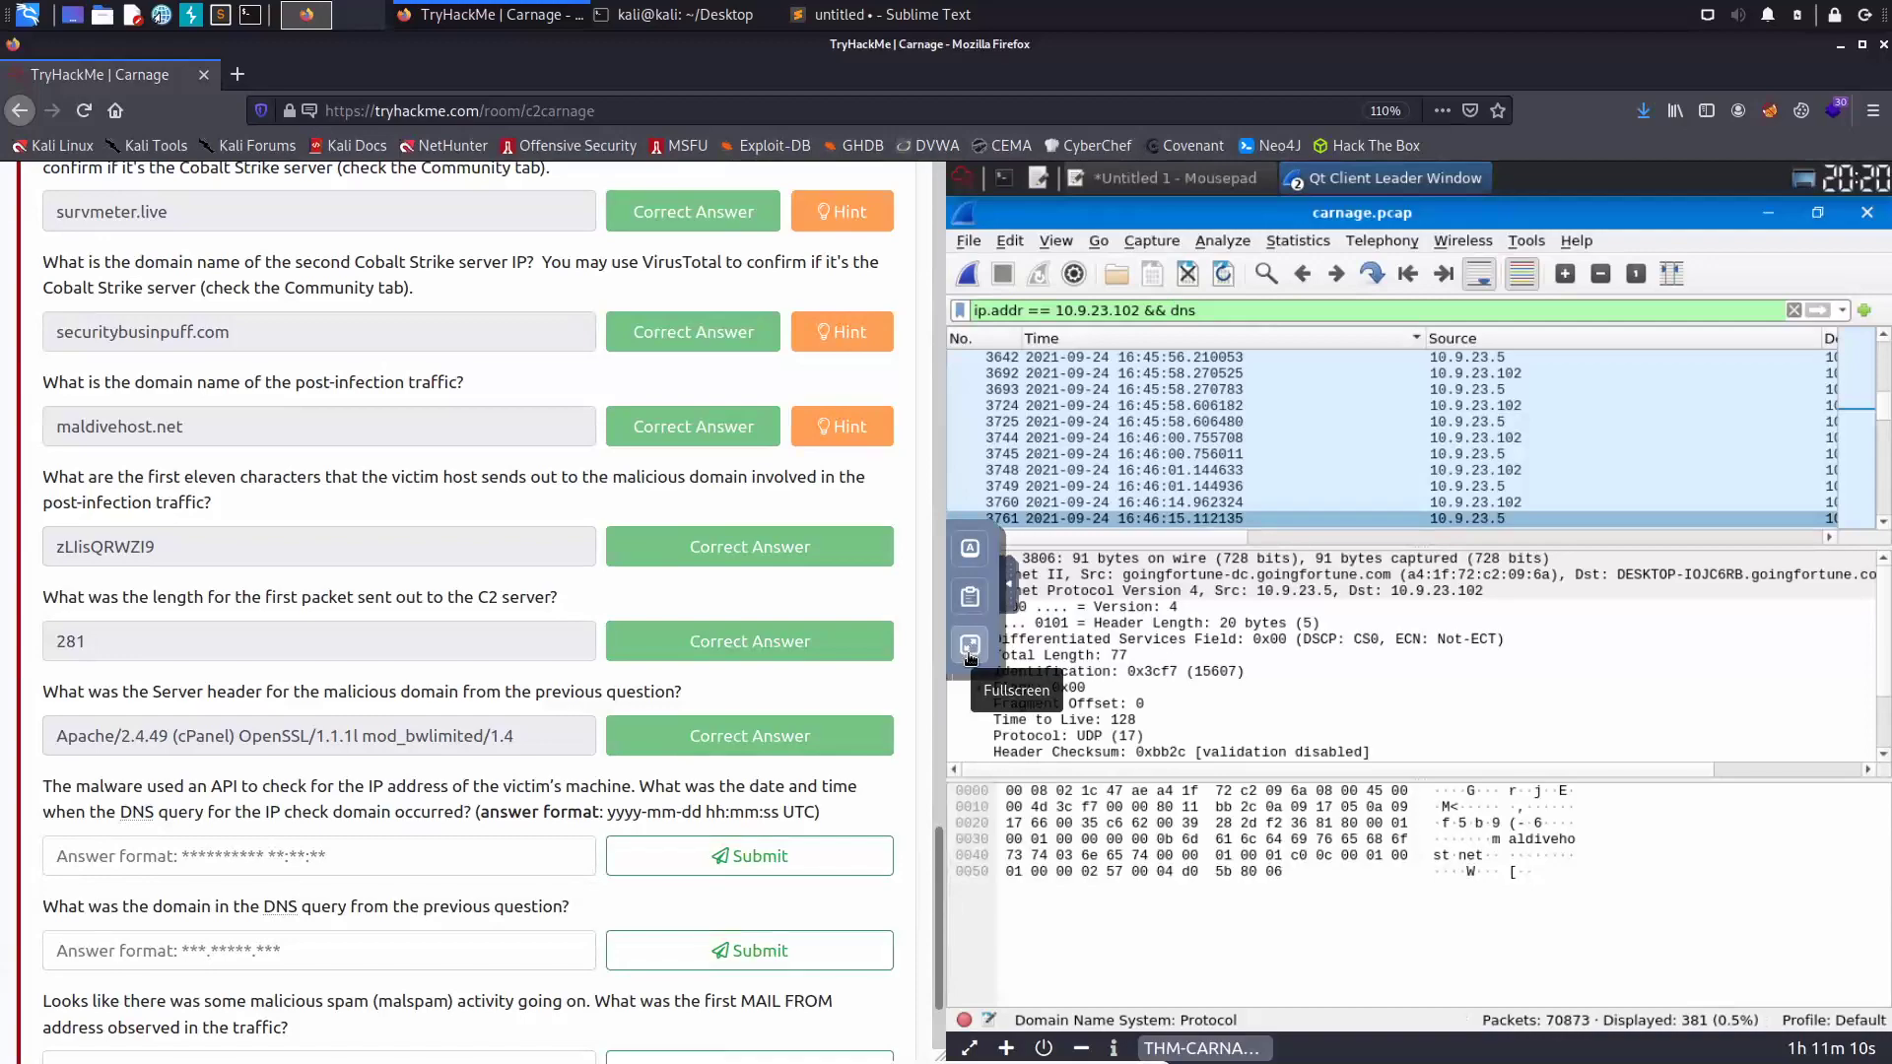
- Put the capture back in full screen and bring up Wireshark's Find Packet bar
click(970, 655)
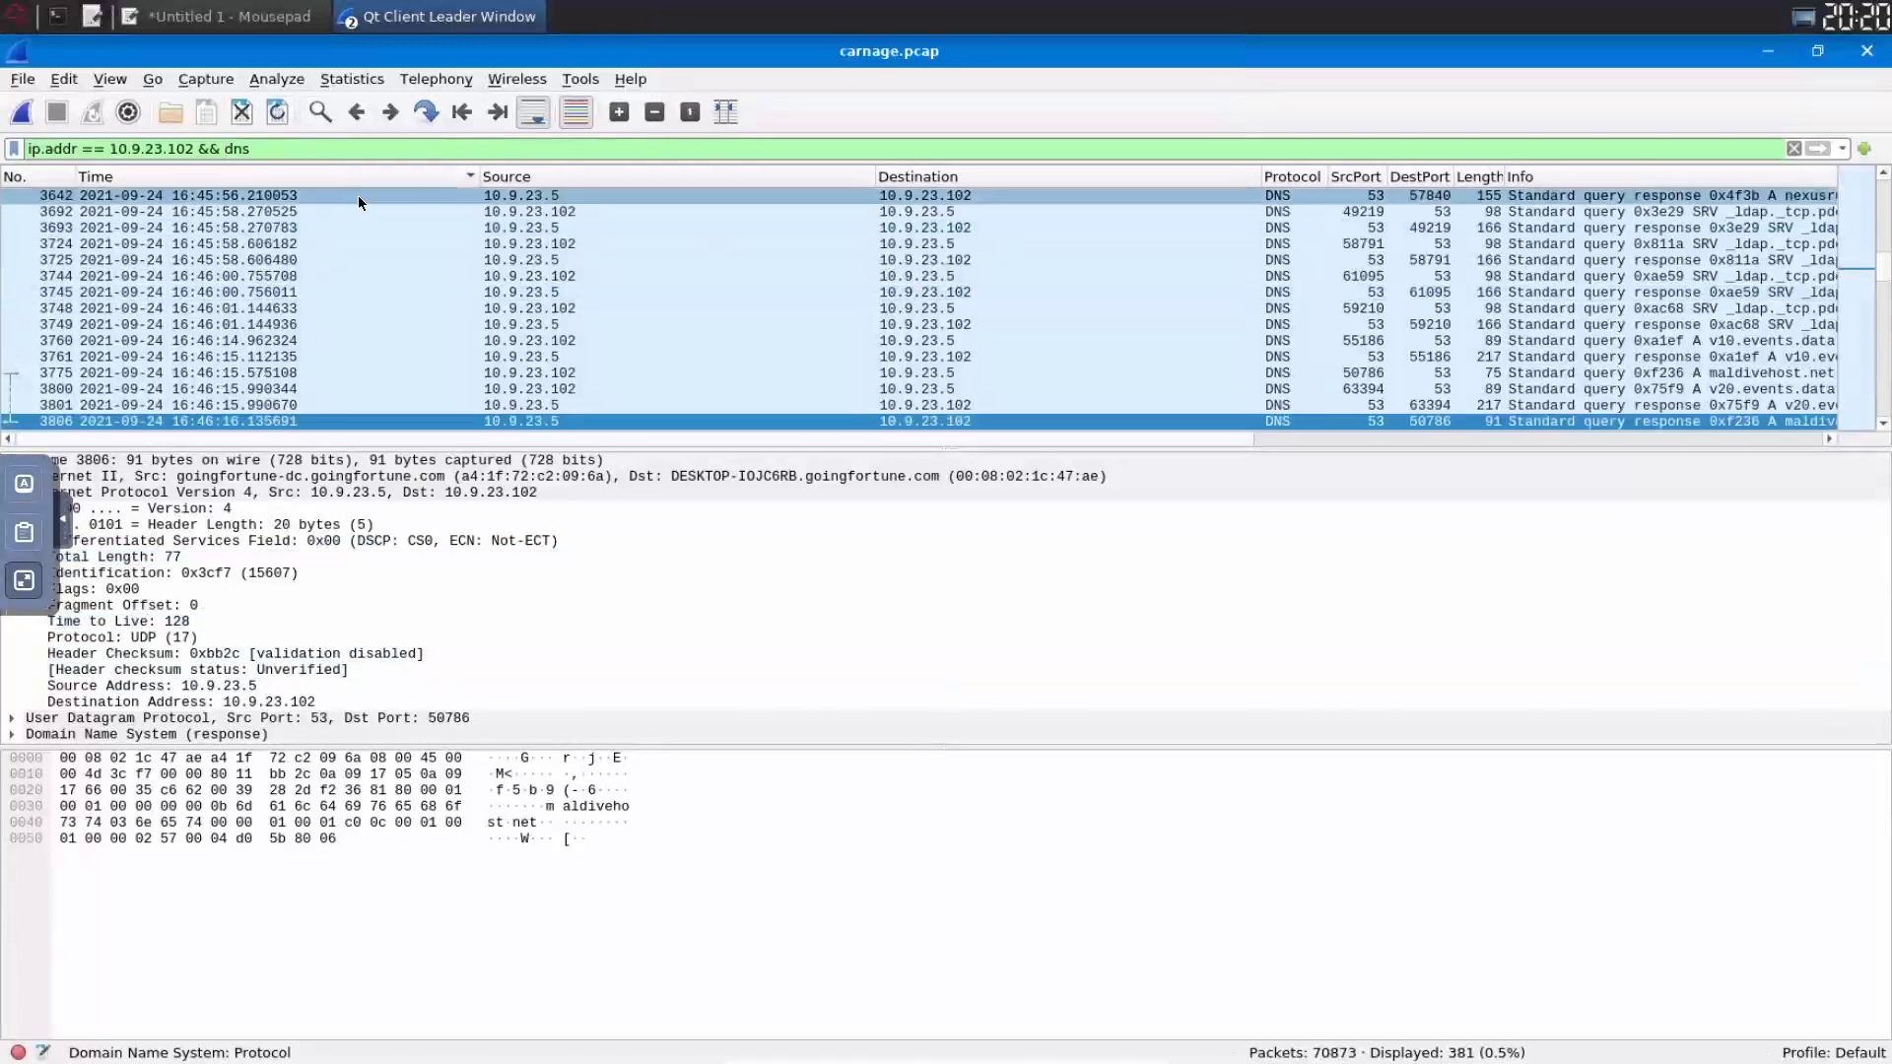
click(322, 115)
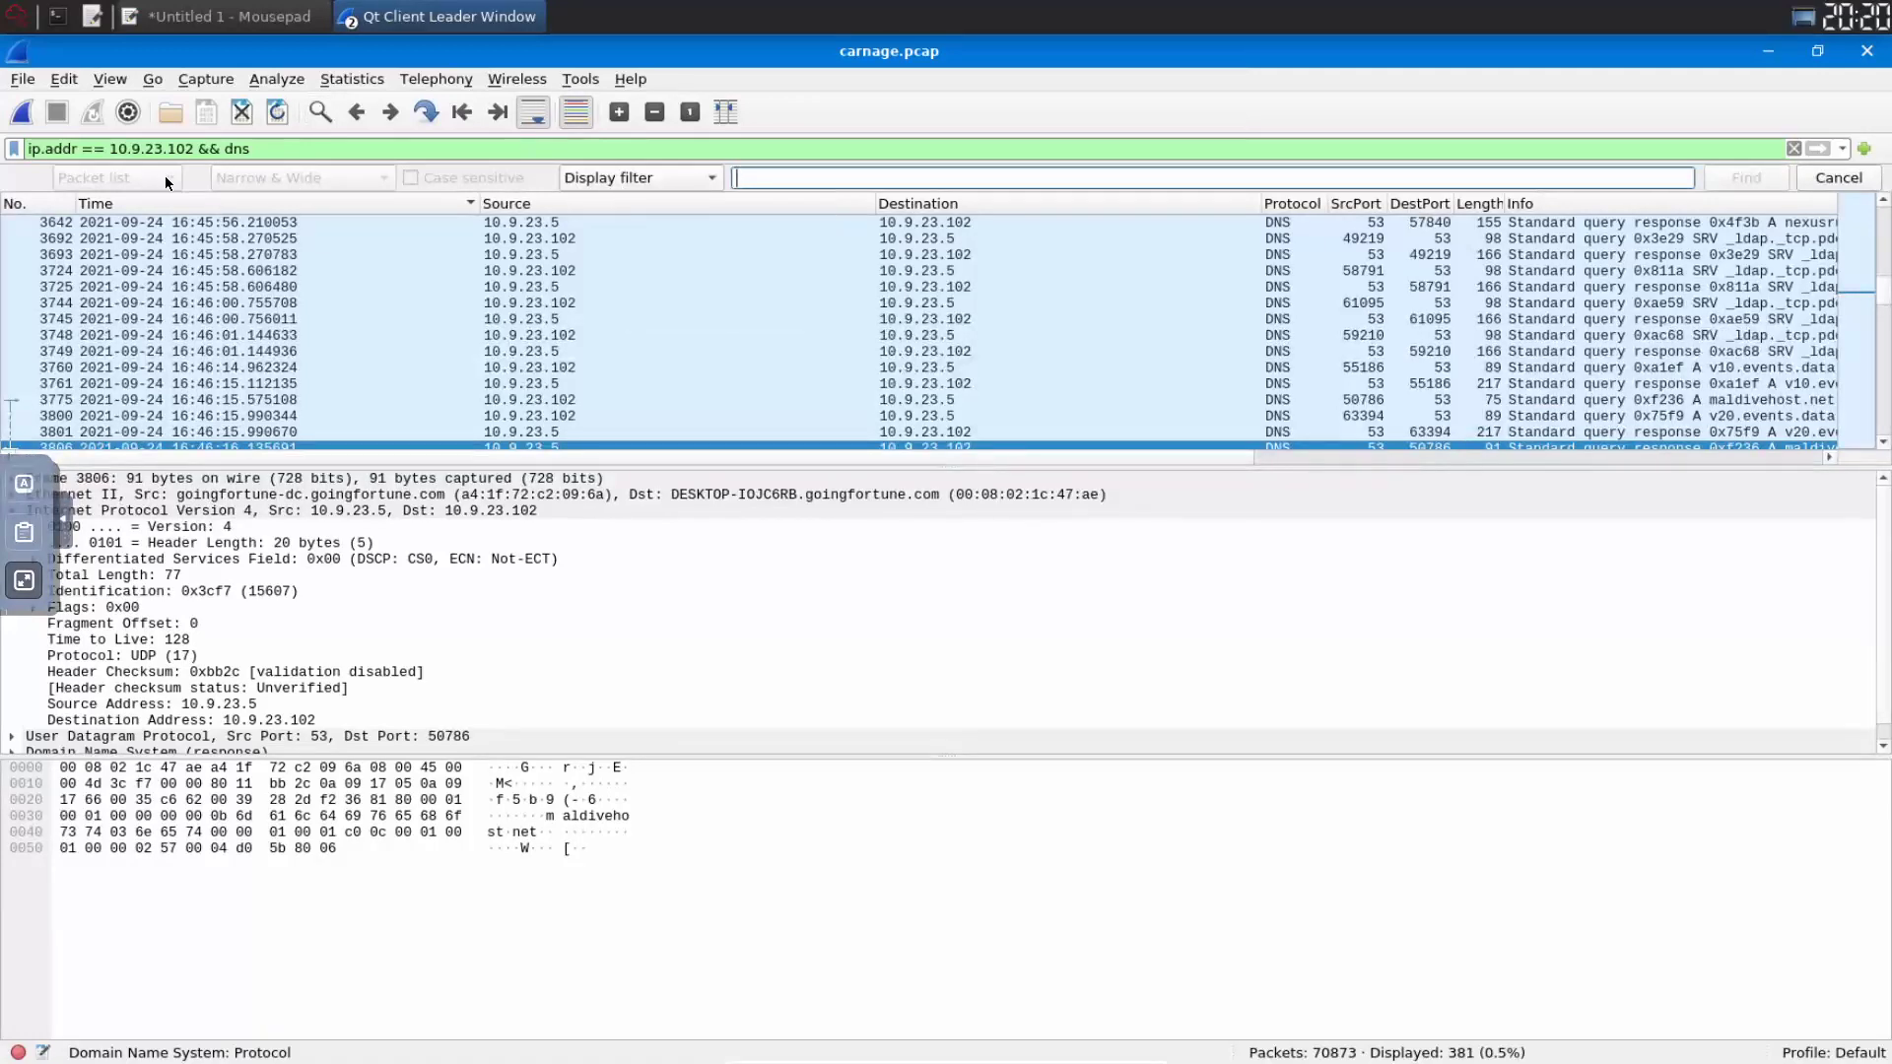
- Search packet details for the string 'api' from the top, landing on packet 990's api.msn.com query
scroll(371, 371, up, 10)
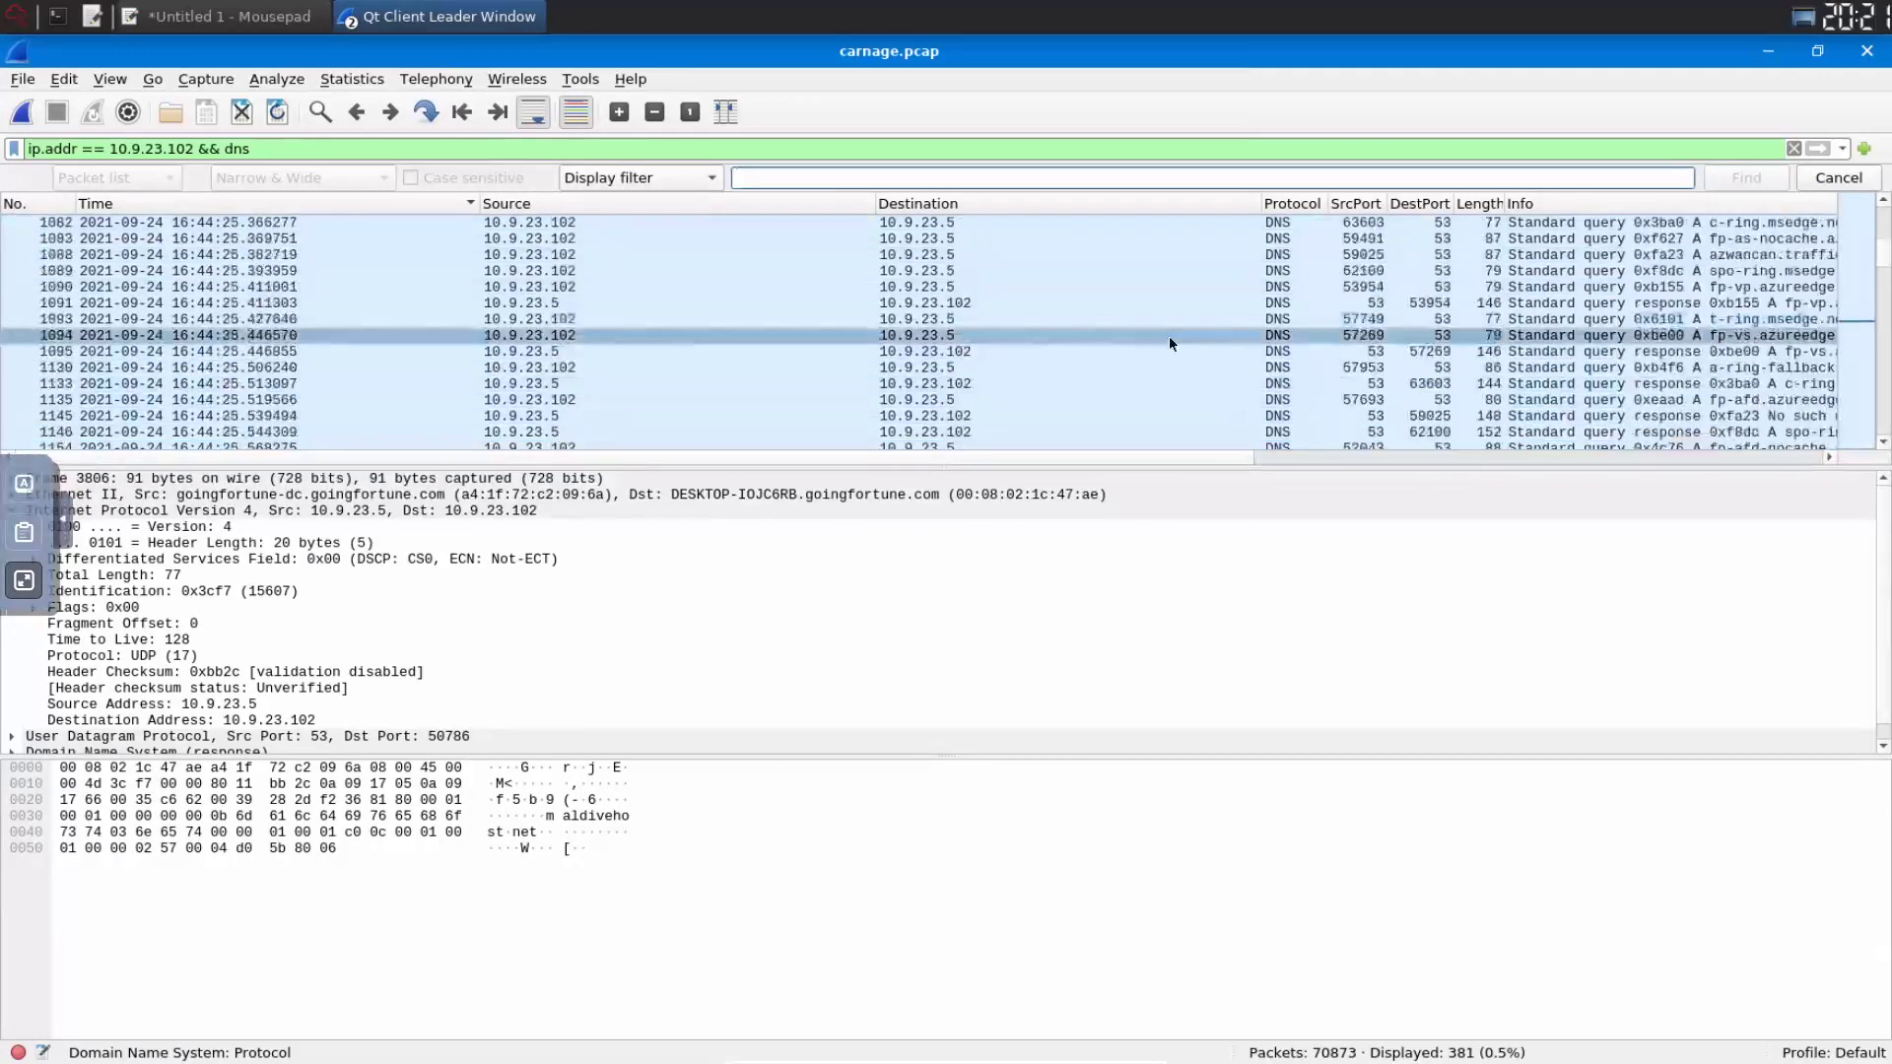
scroll(1169, 335, up, 10)
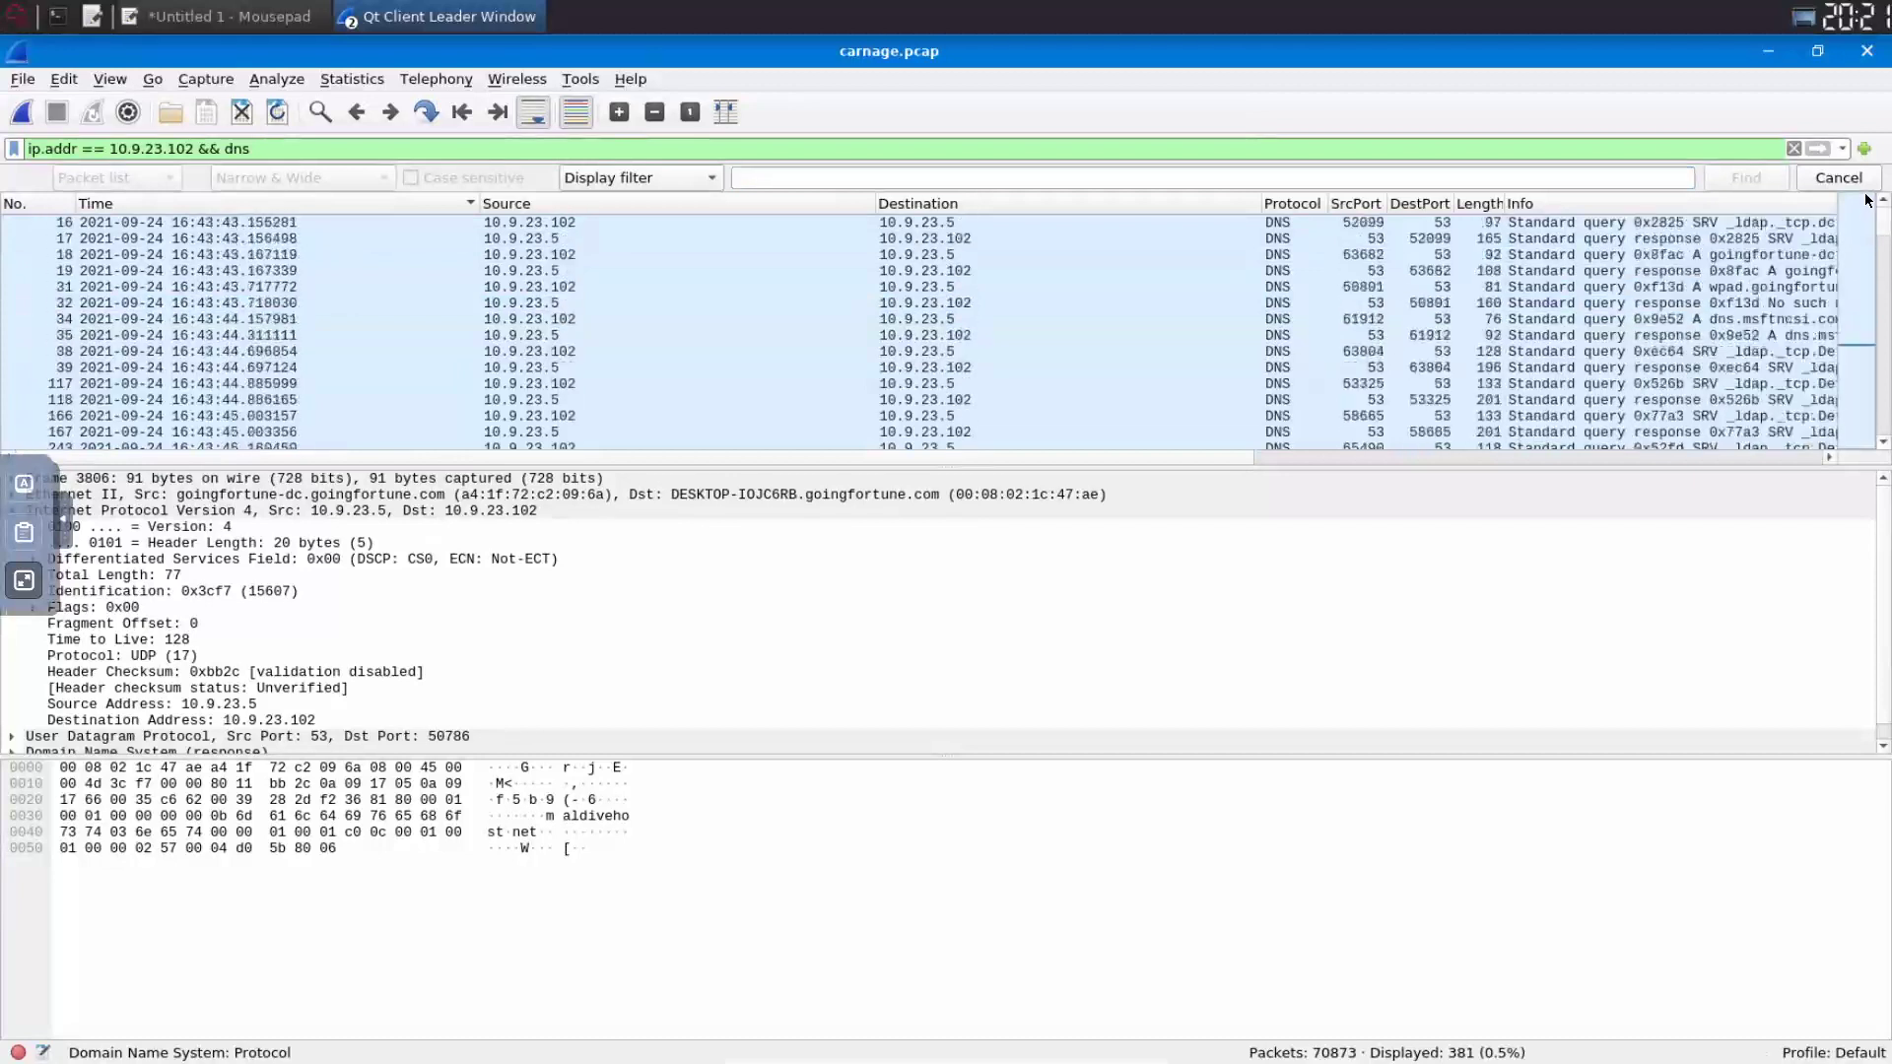
click(197, 222)
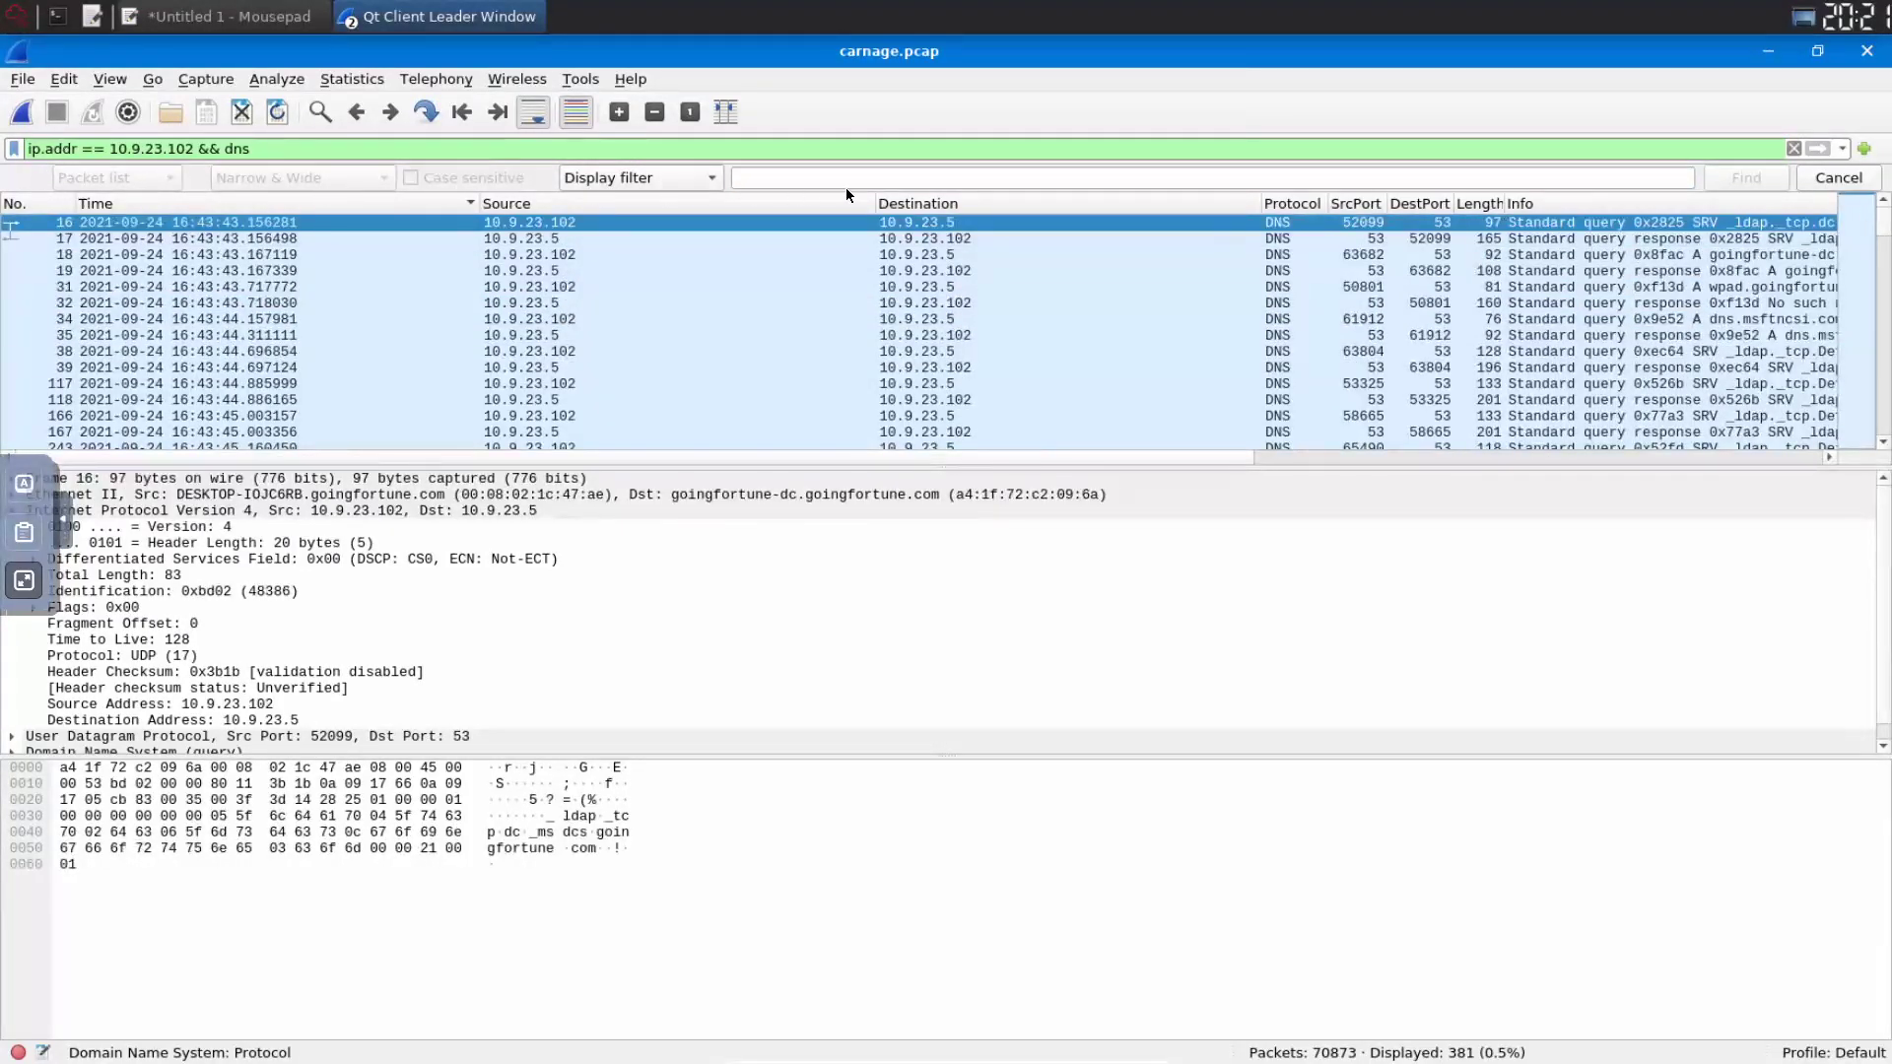
click(705, 182)
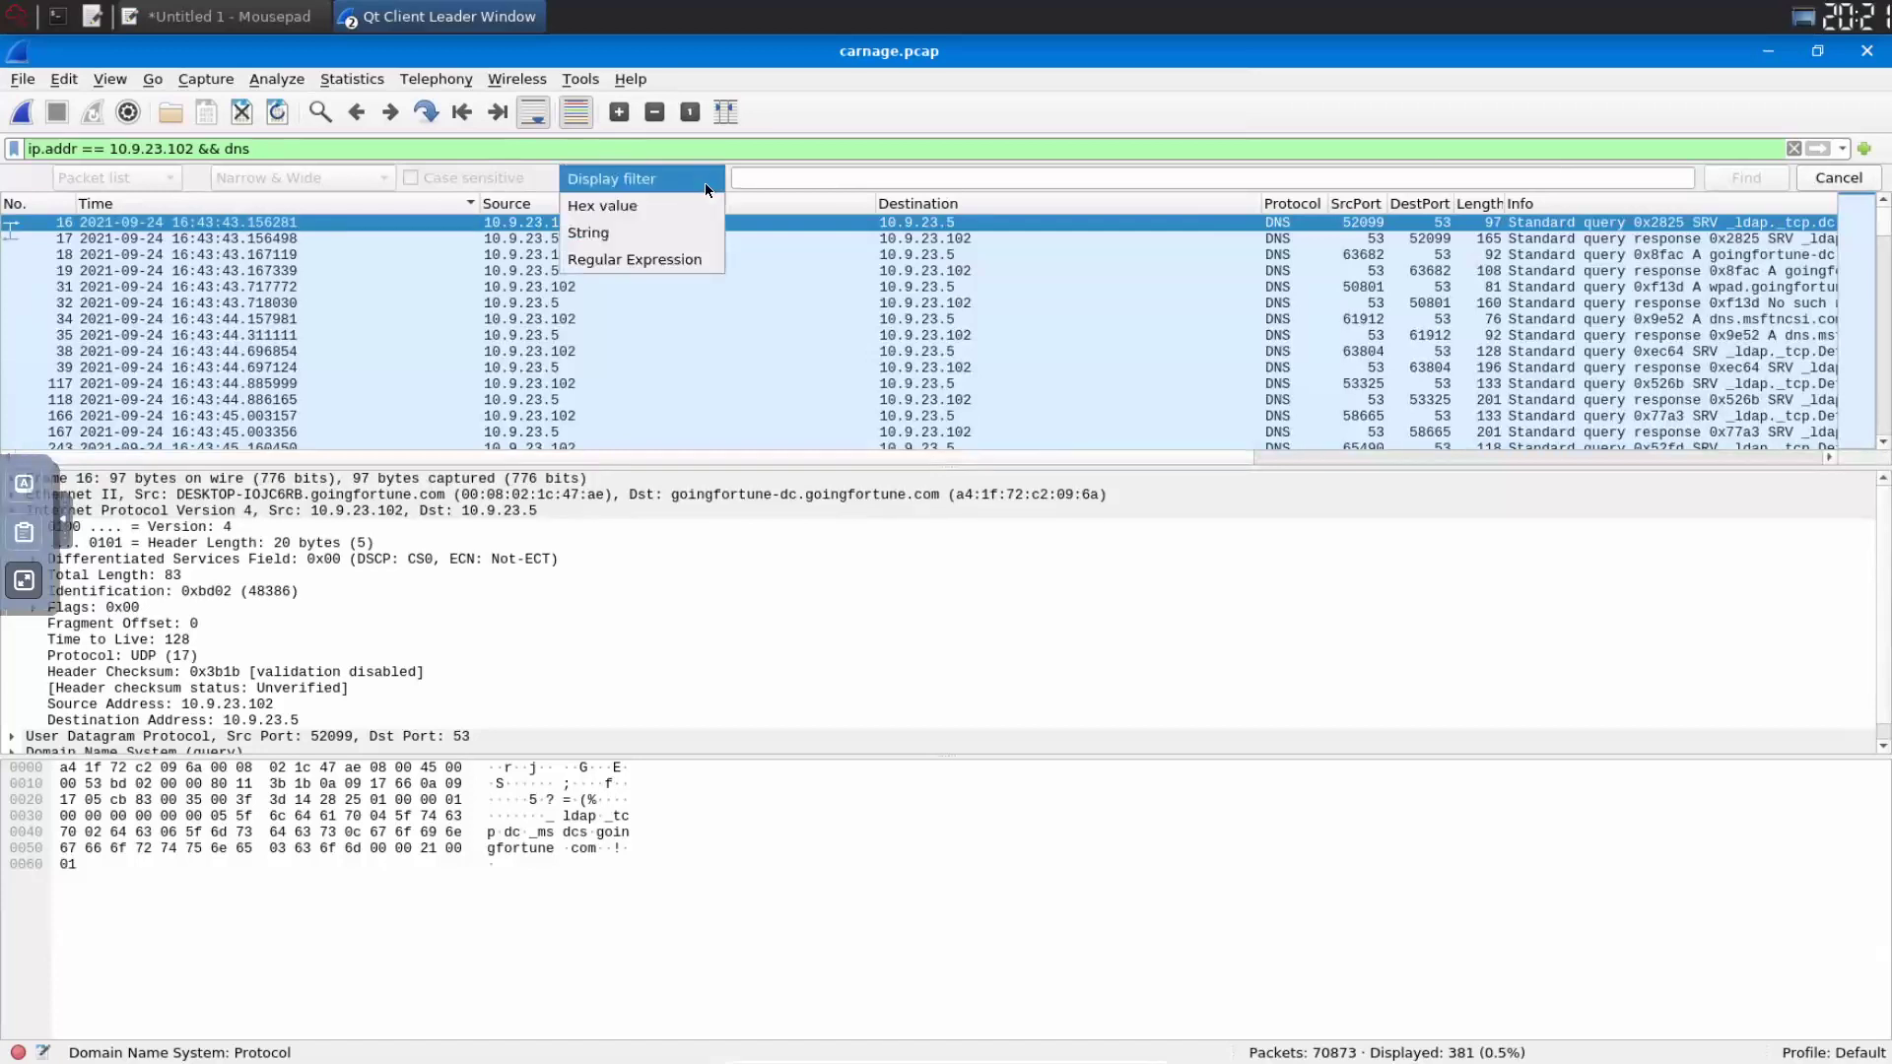
click(637, 231)
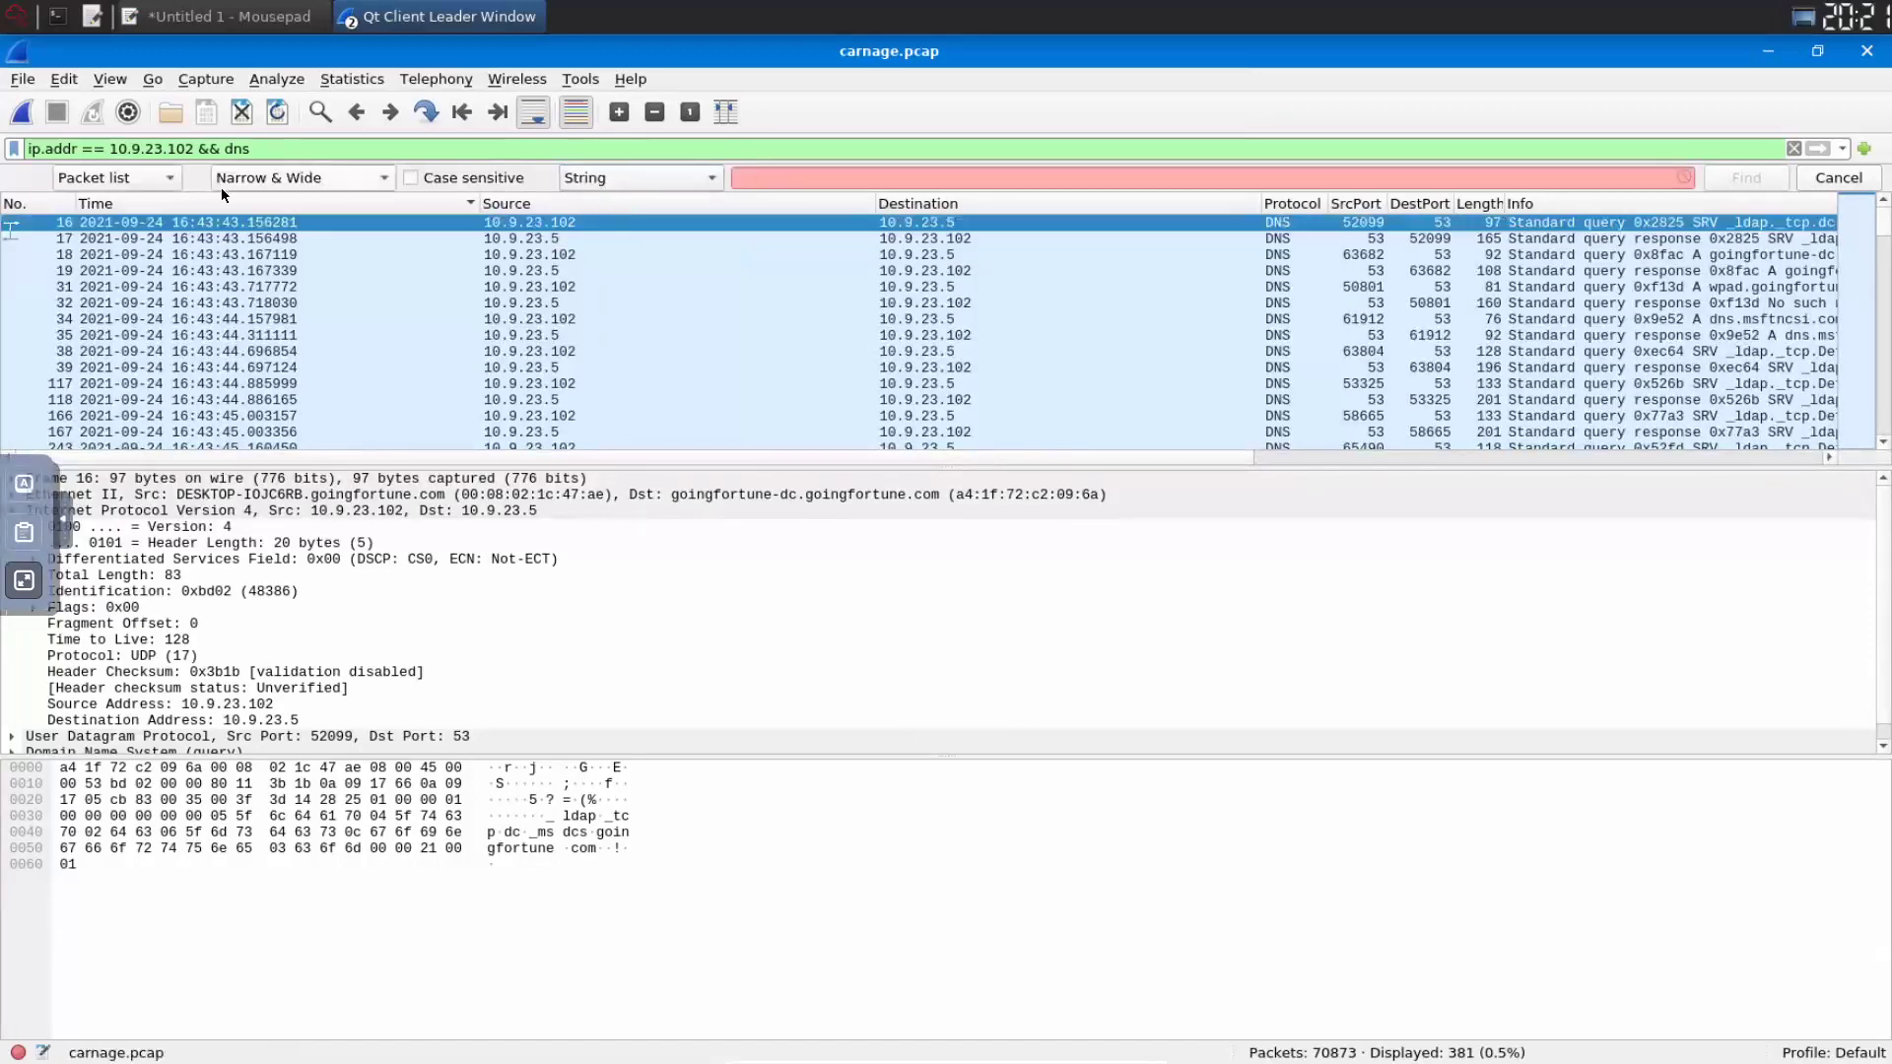
click(156, 179)
click(148, 205)
click(843, 176)
text(api)
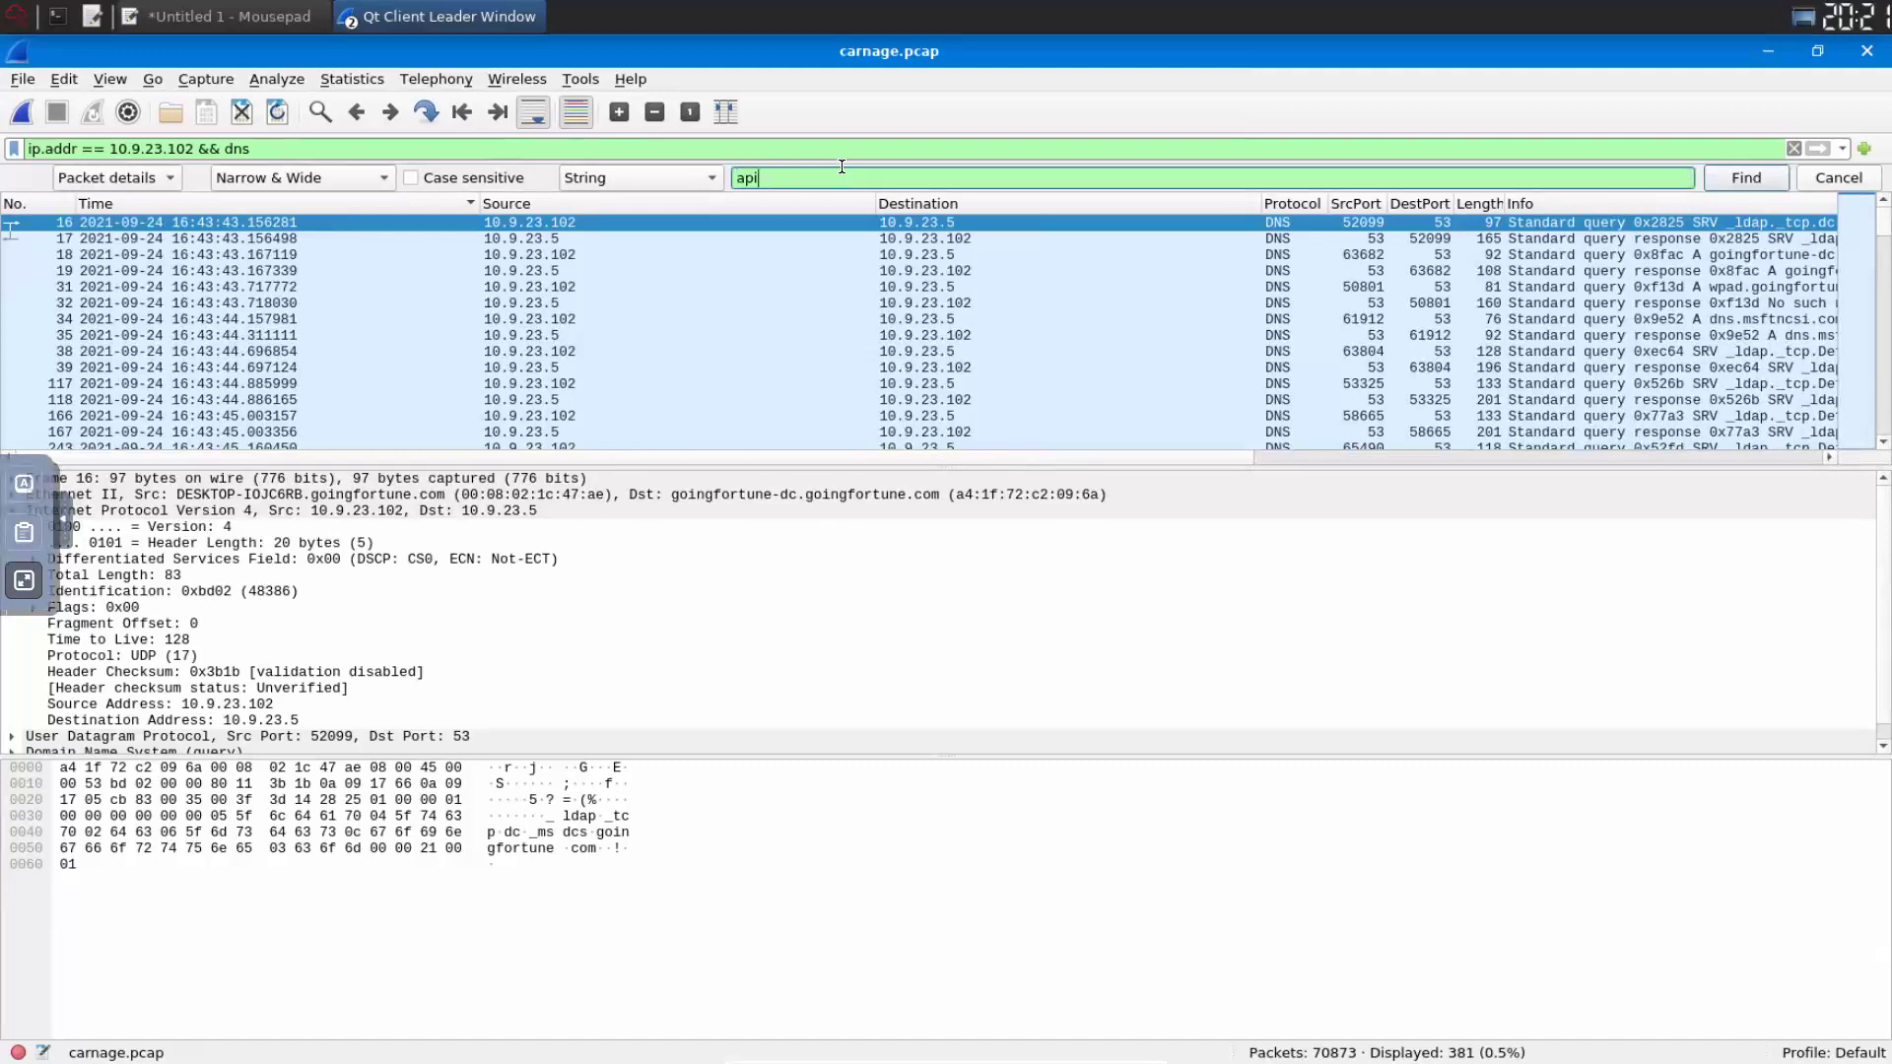
click(1735, 187)
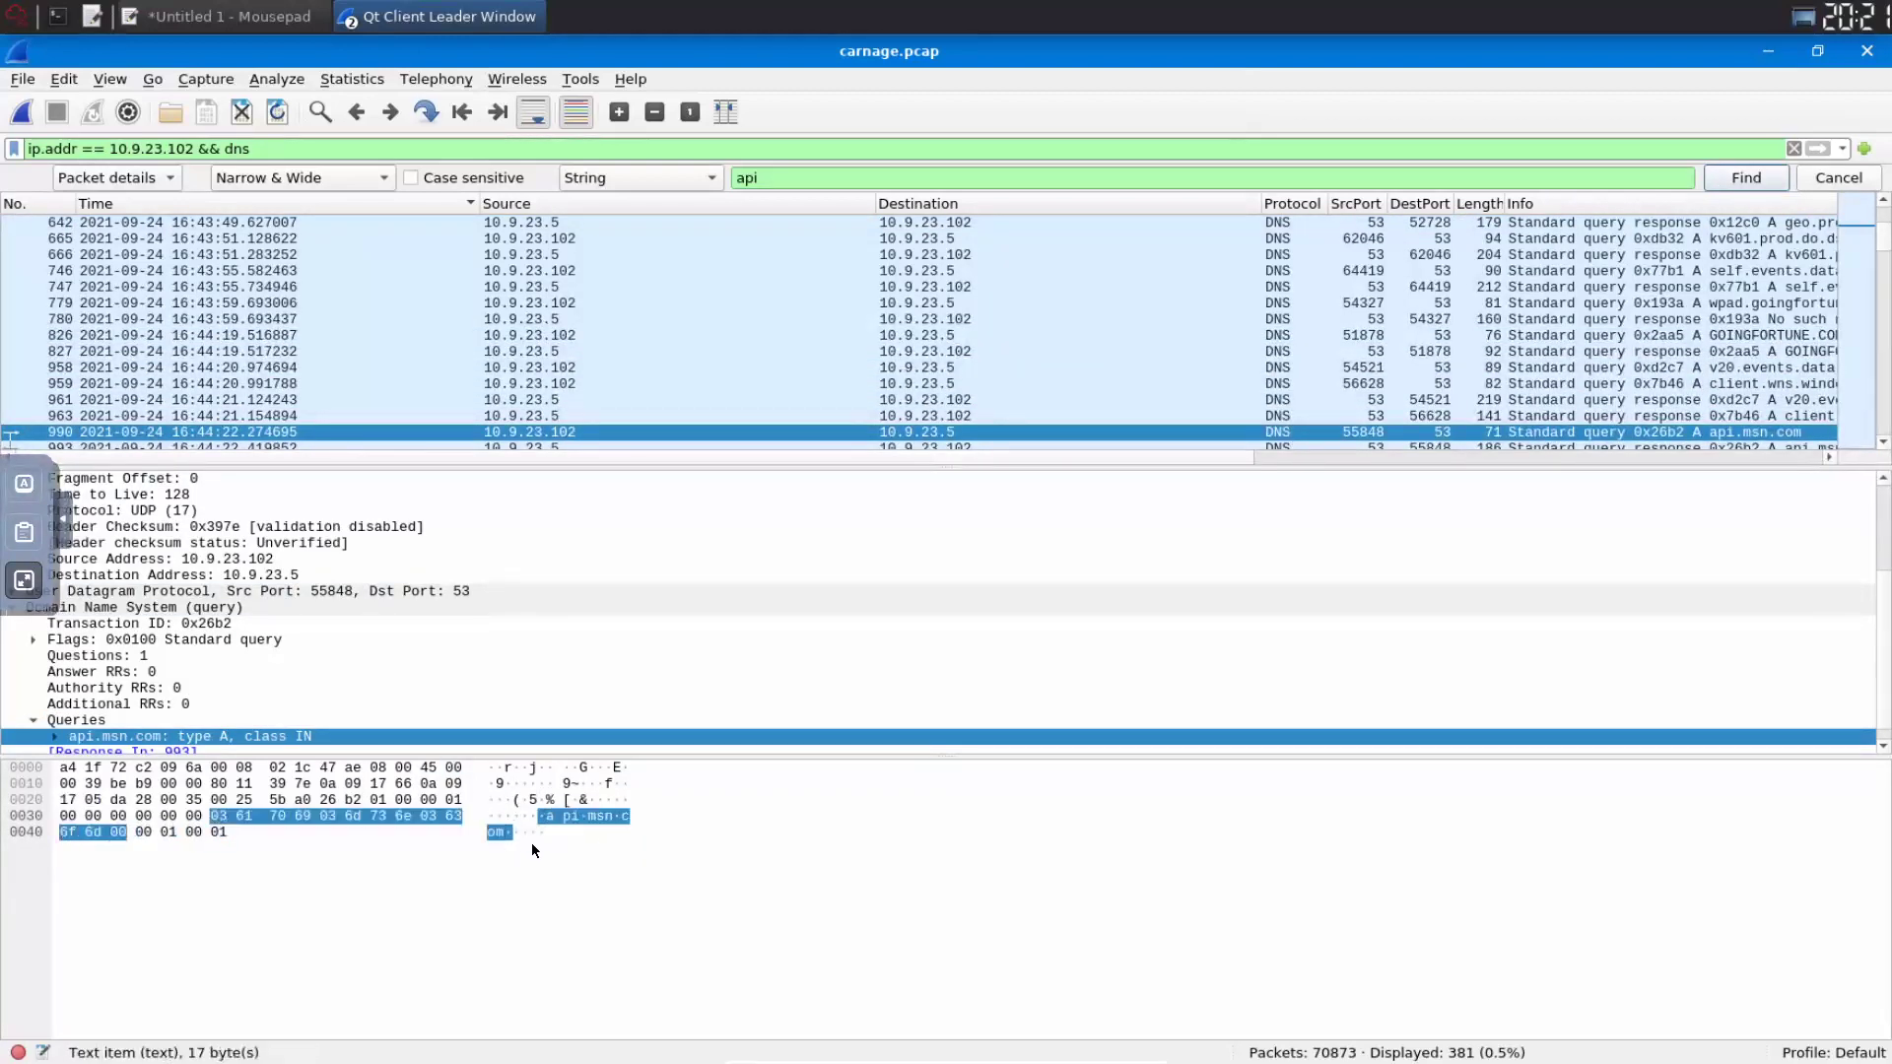
- Cycle through all 'api' matches until the search wraps back to api.msn.com
click(1741, 179)
click(1740, 178)
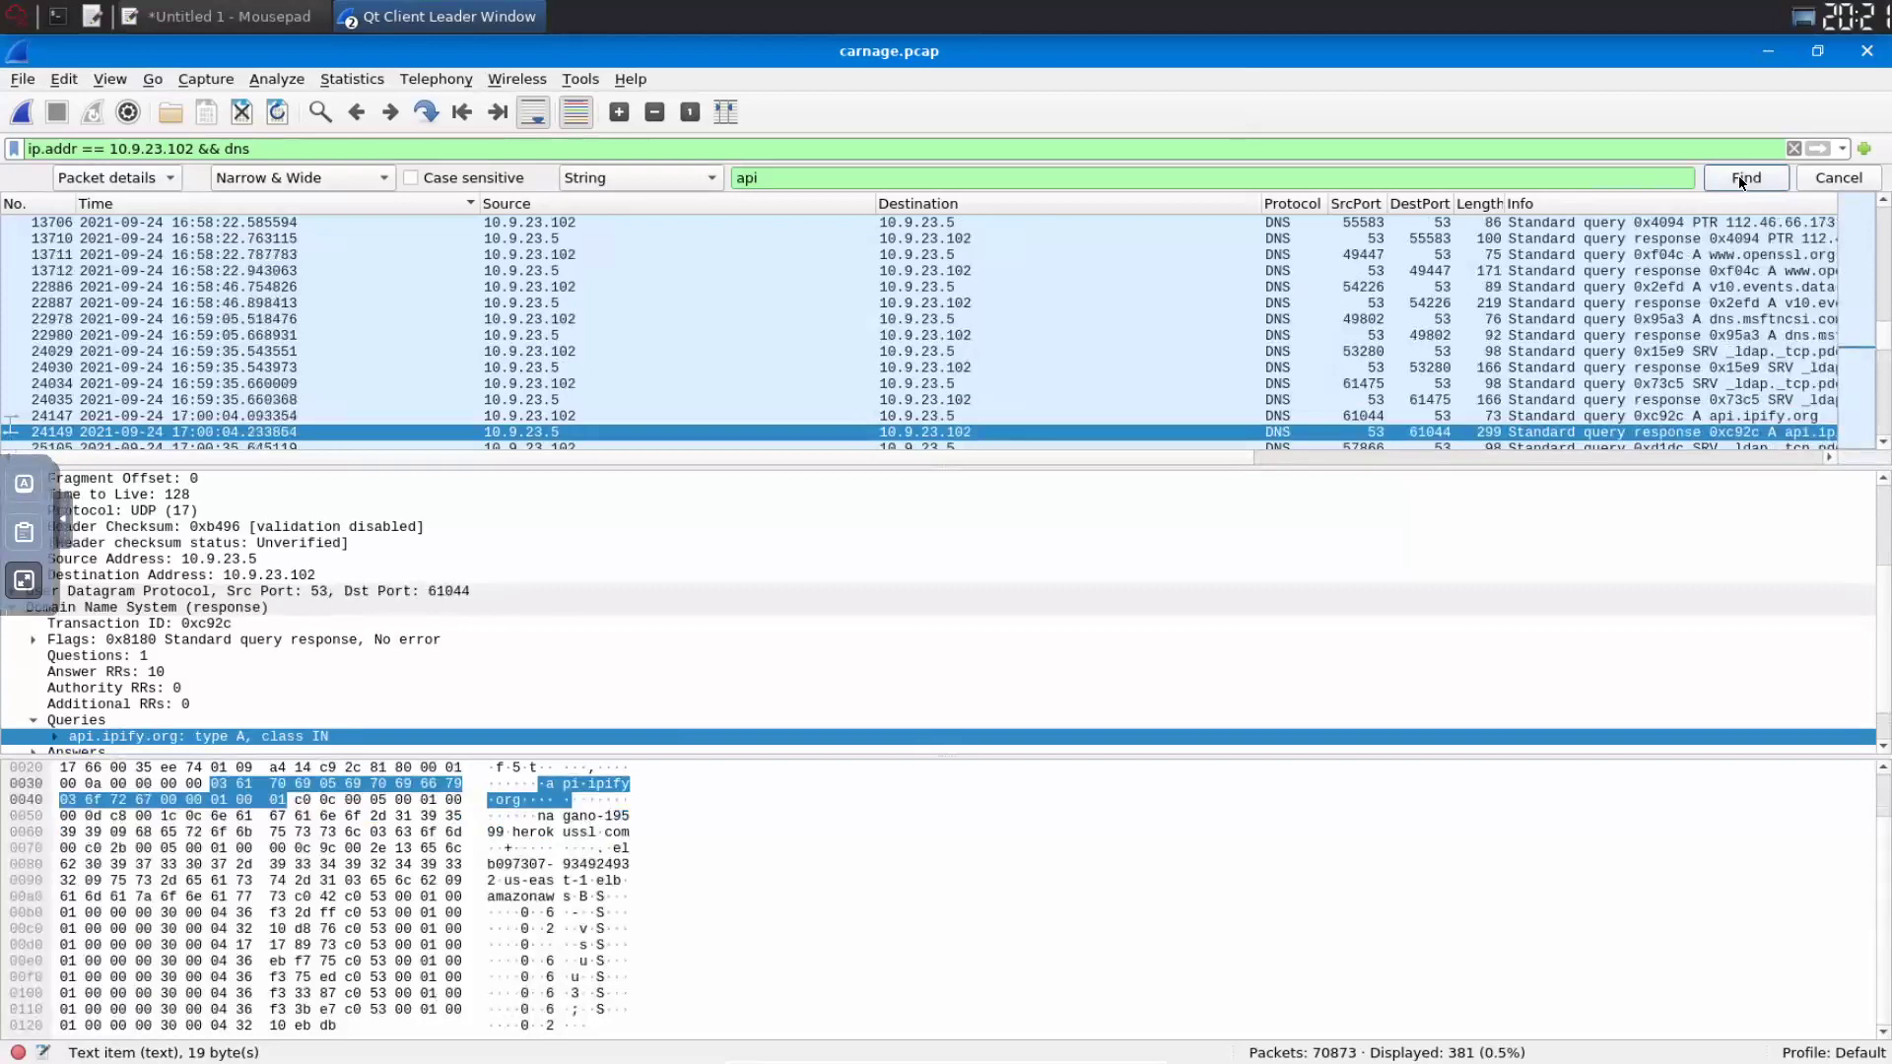
click(1738, 176)
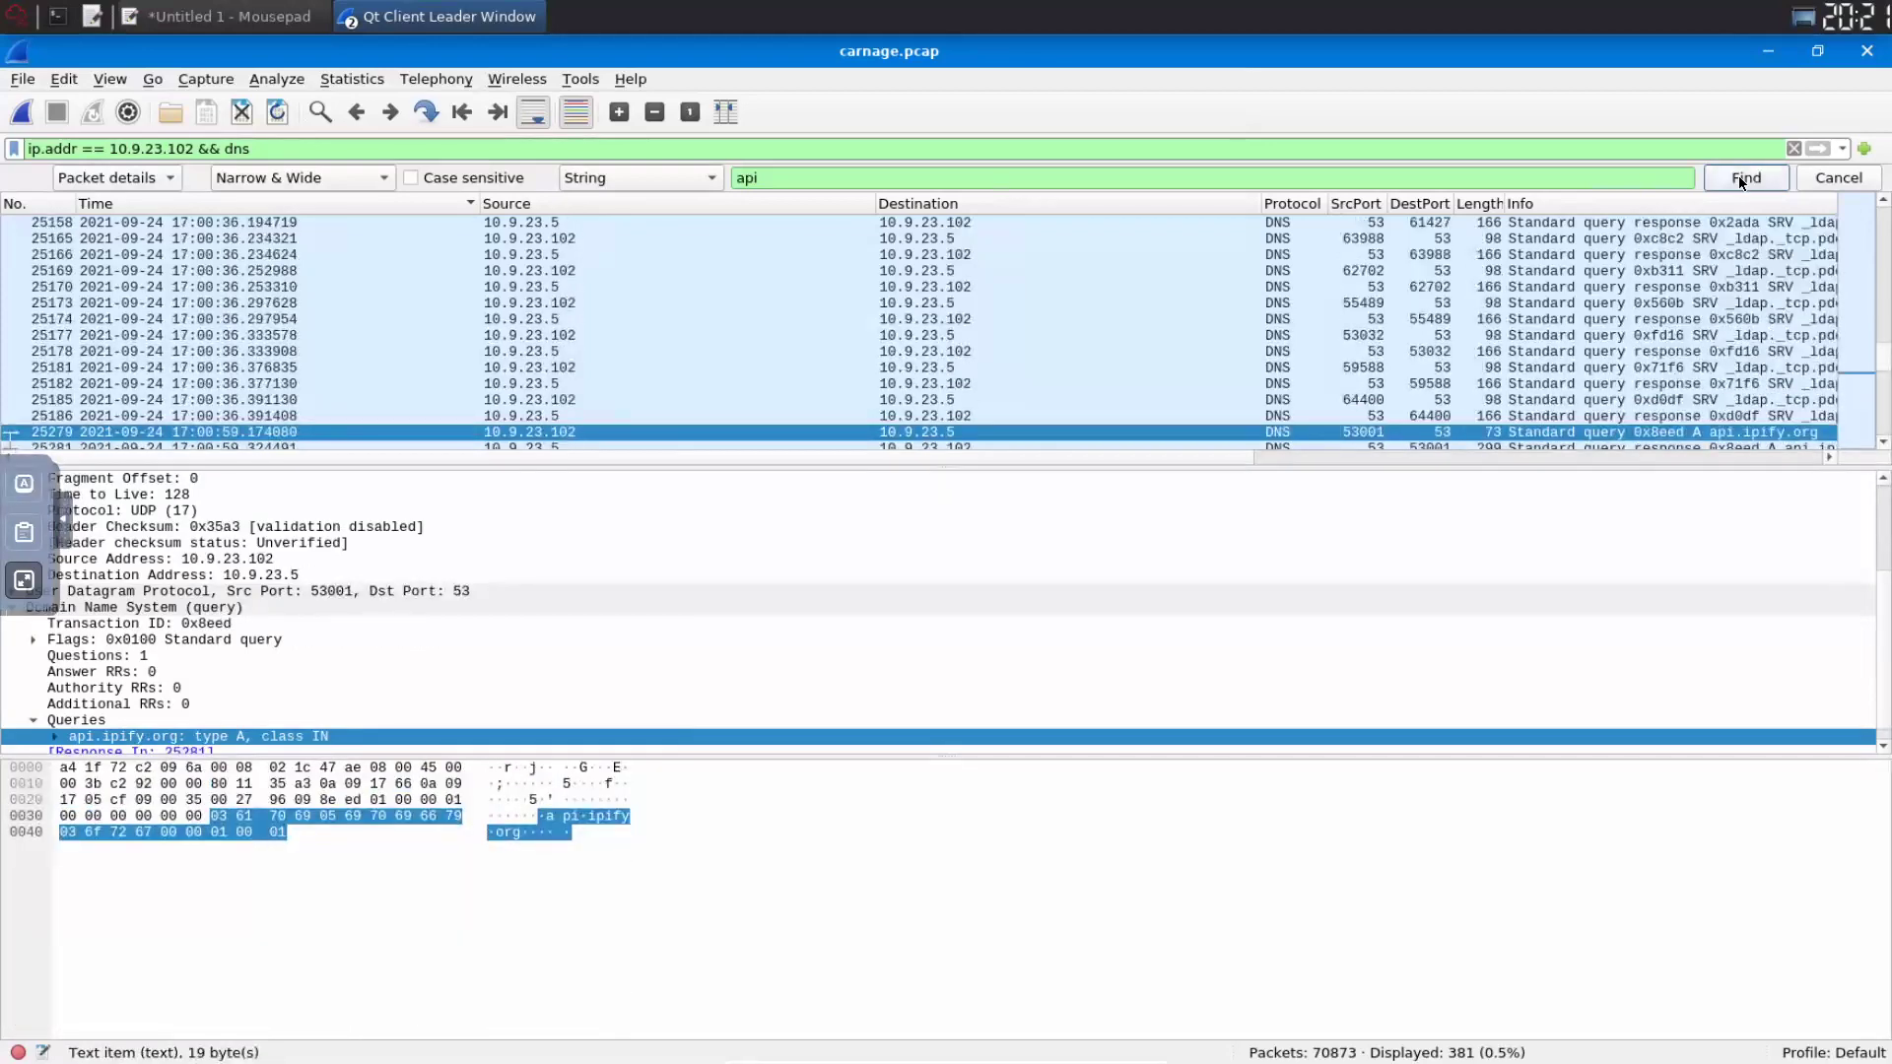
click(1738, 177)
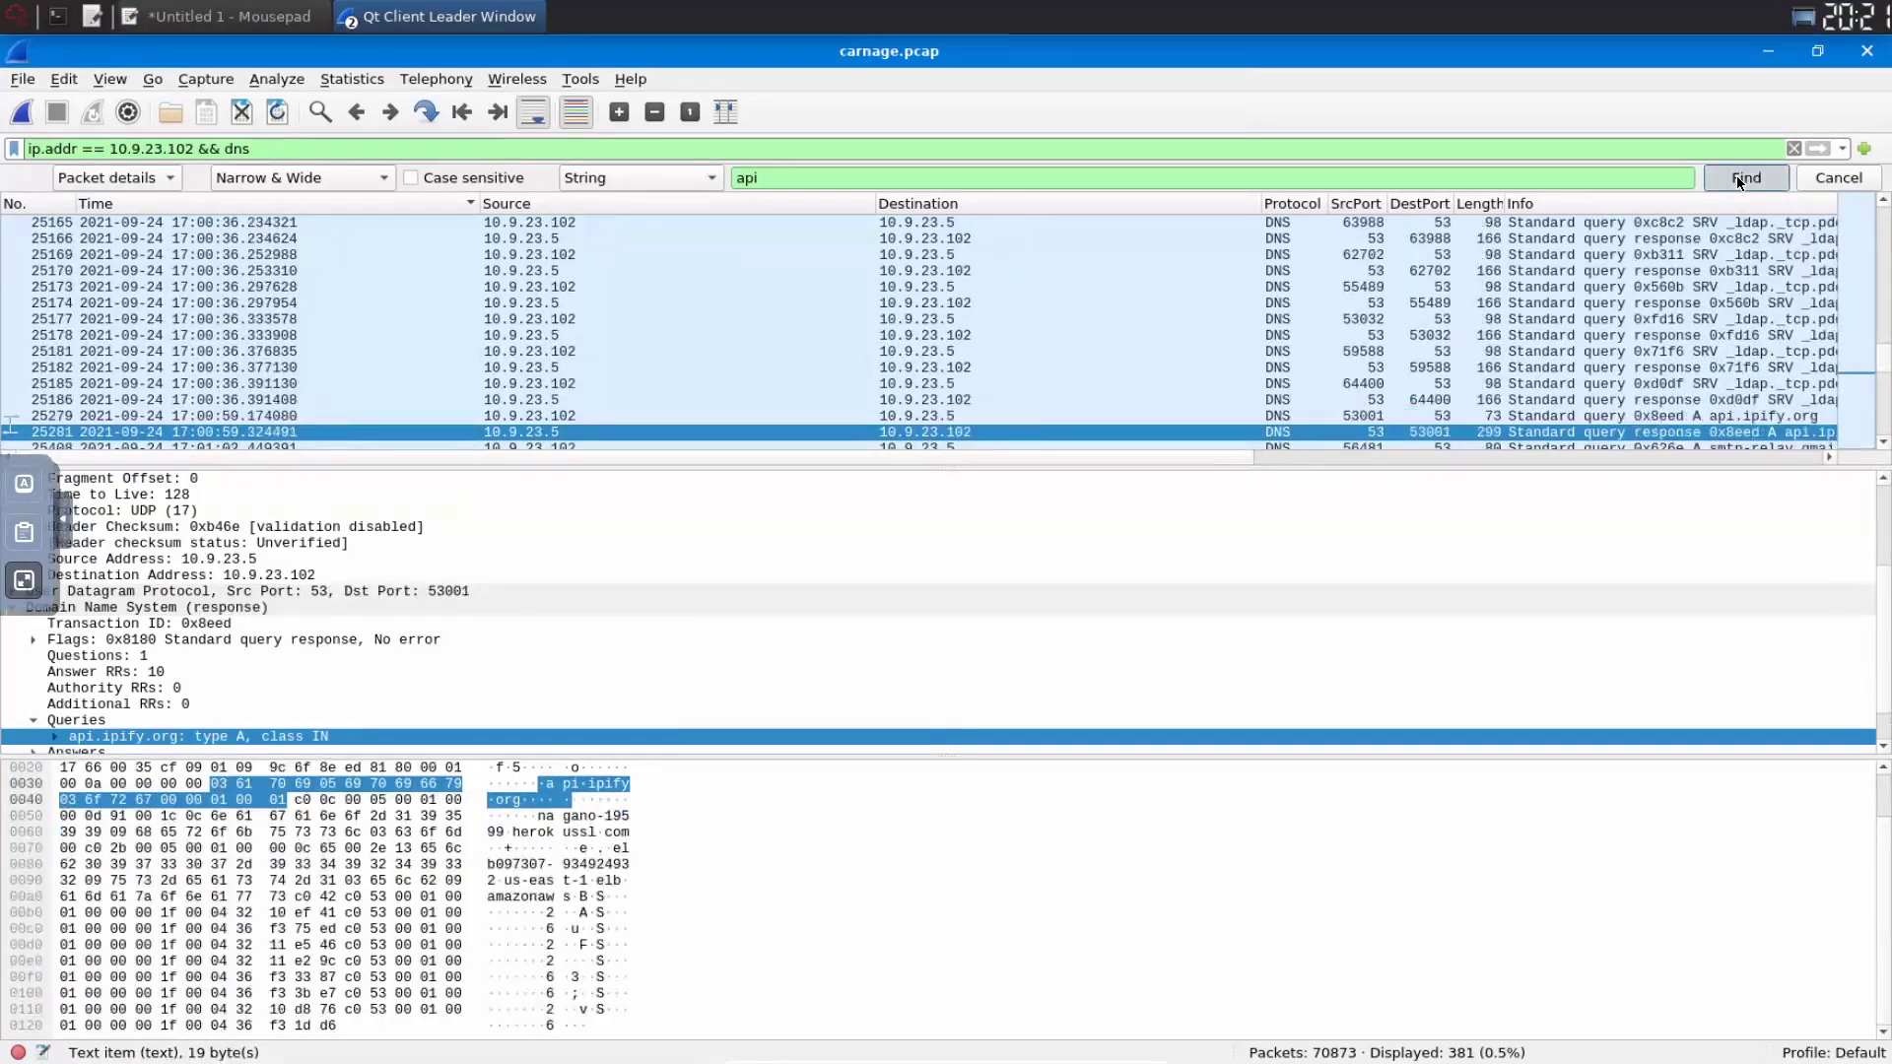
click(1737, 177)
click(1736, 177)
click(1737, 176)
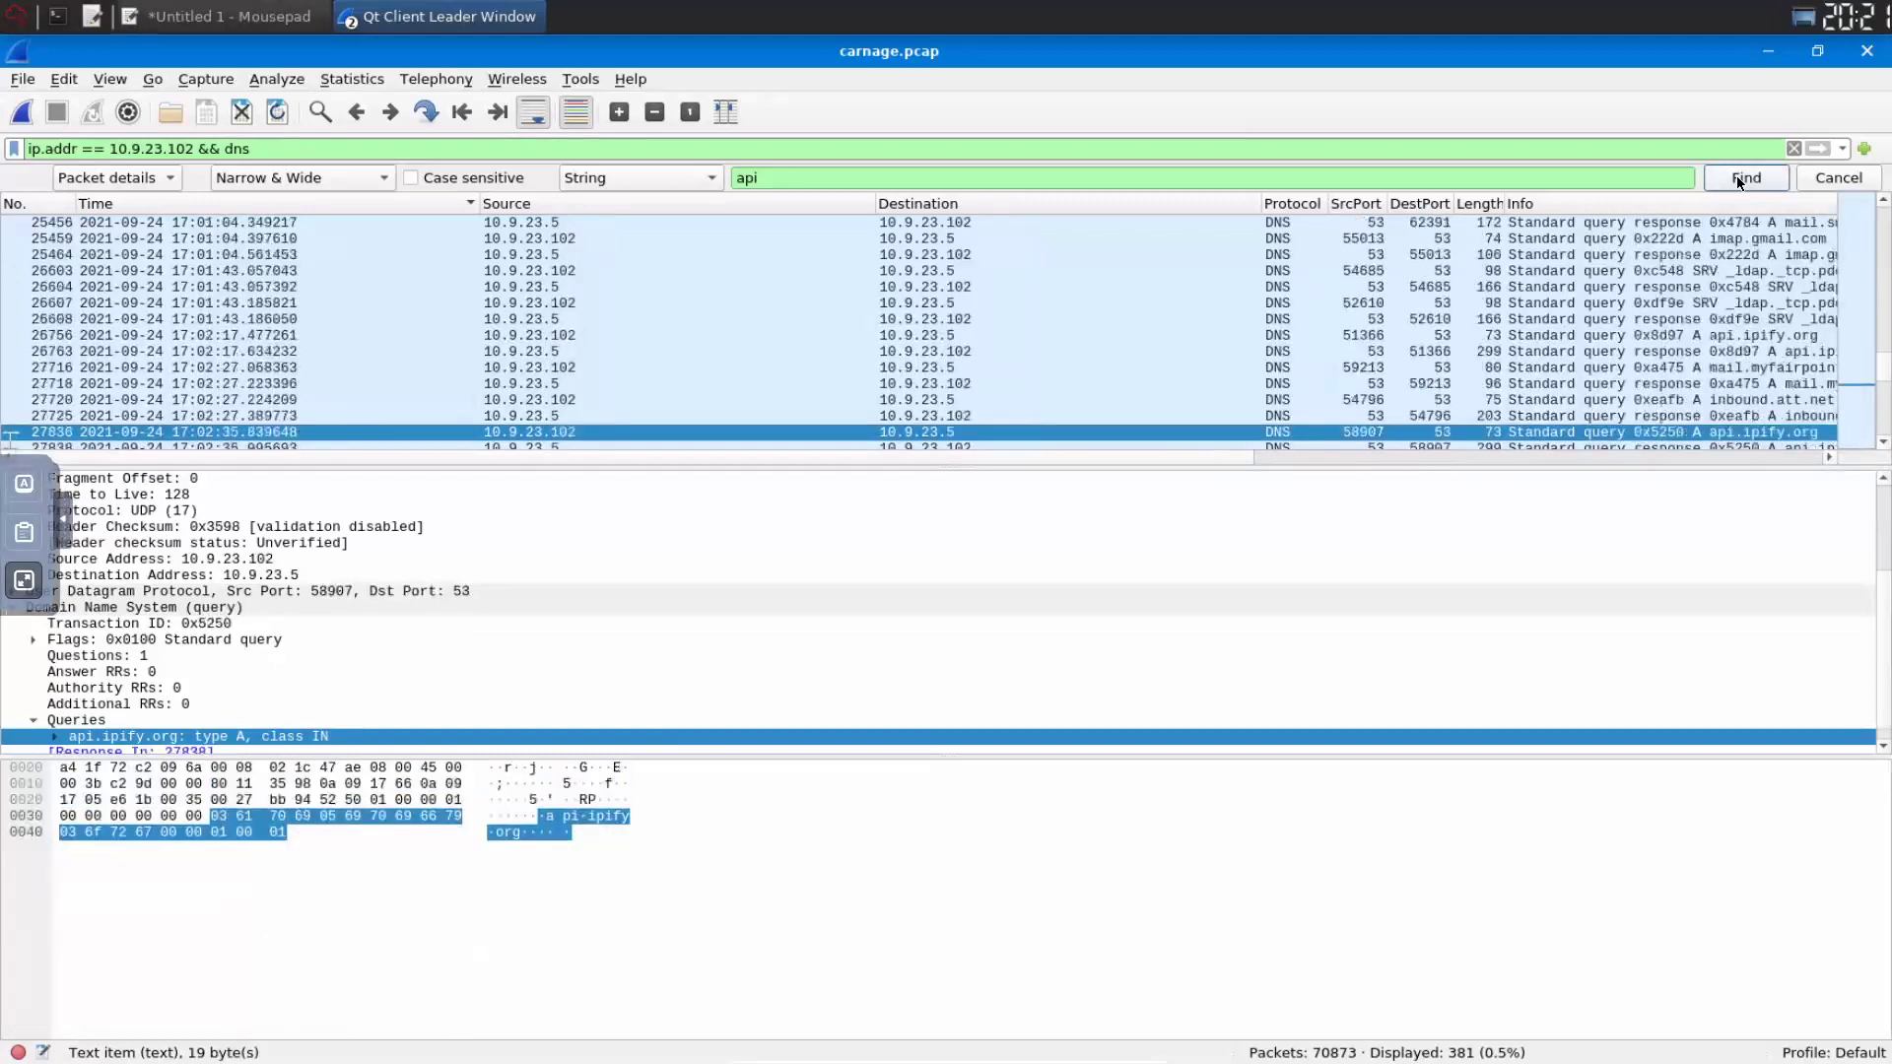
click(1736, 176)
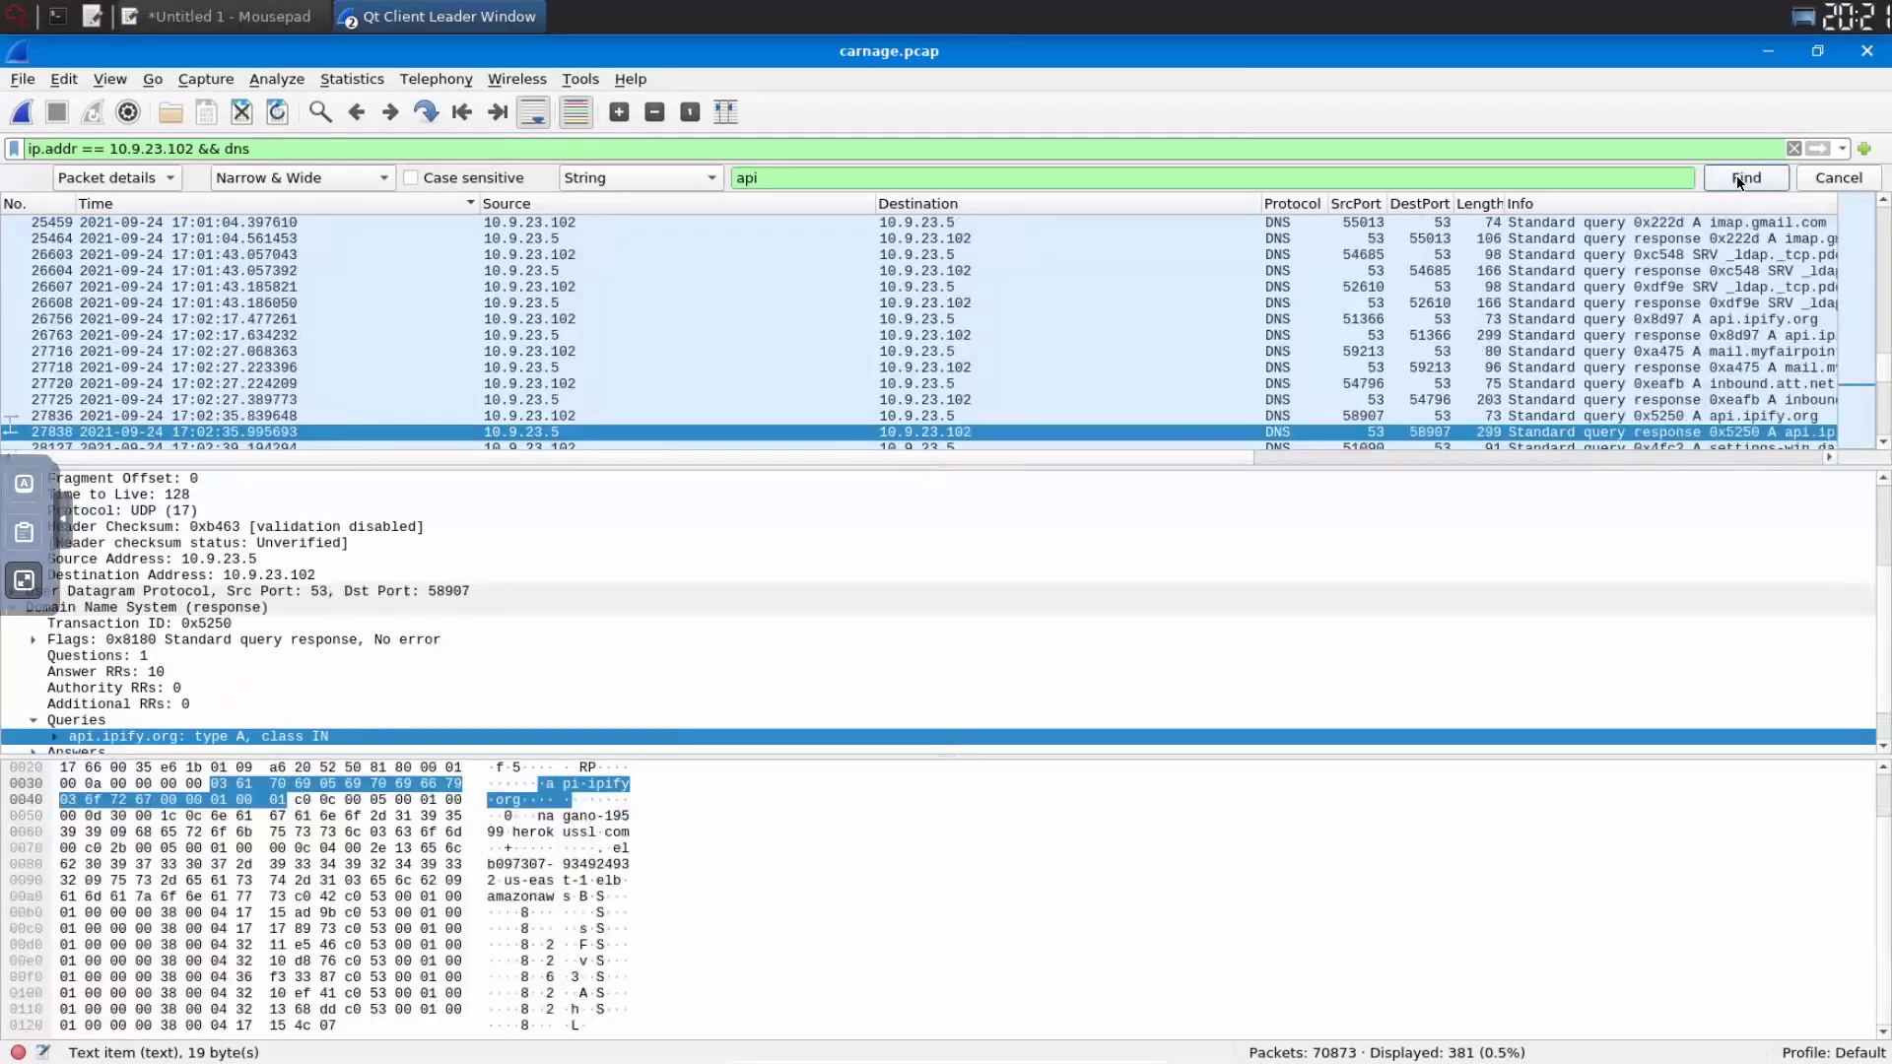
click(1737, 175)
click(1736, 174)
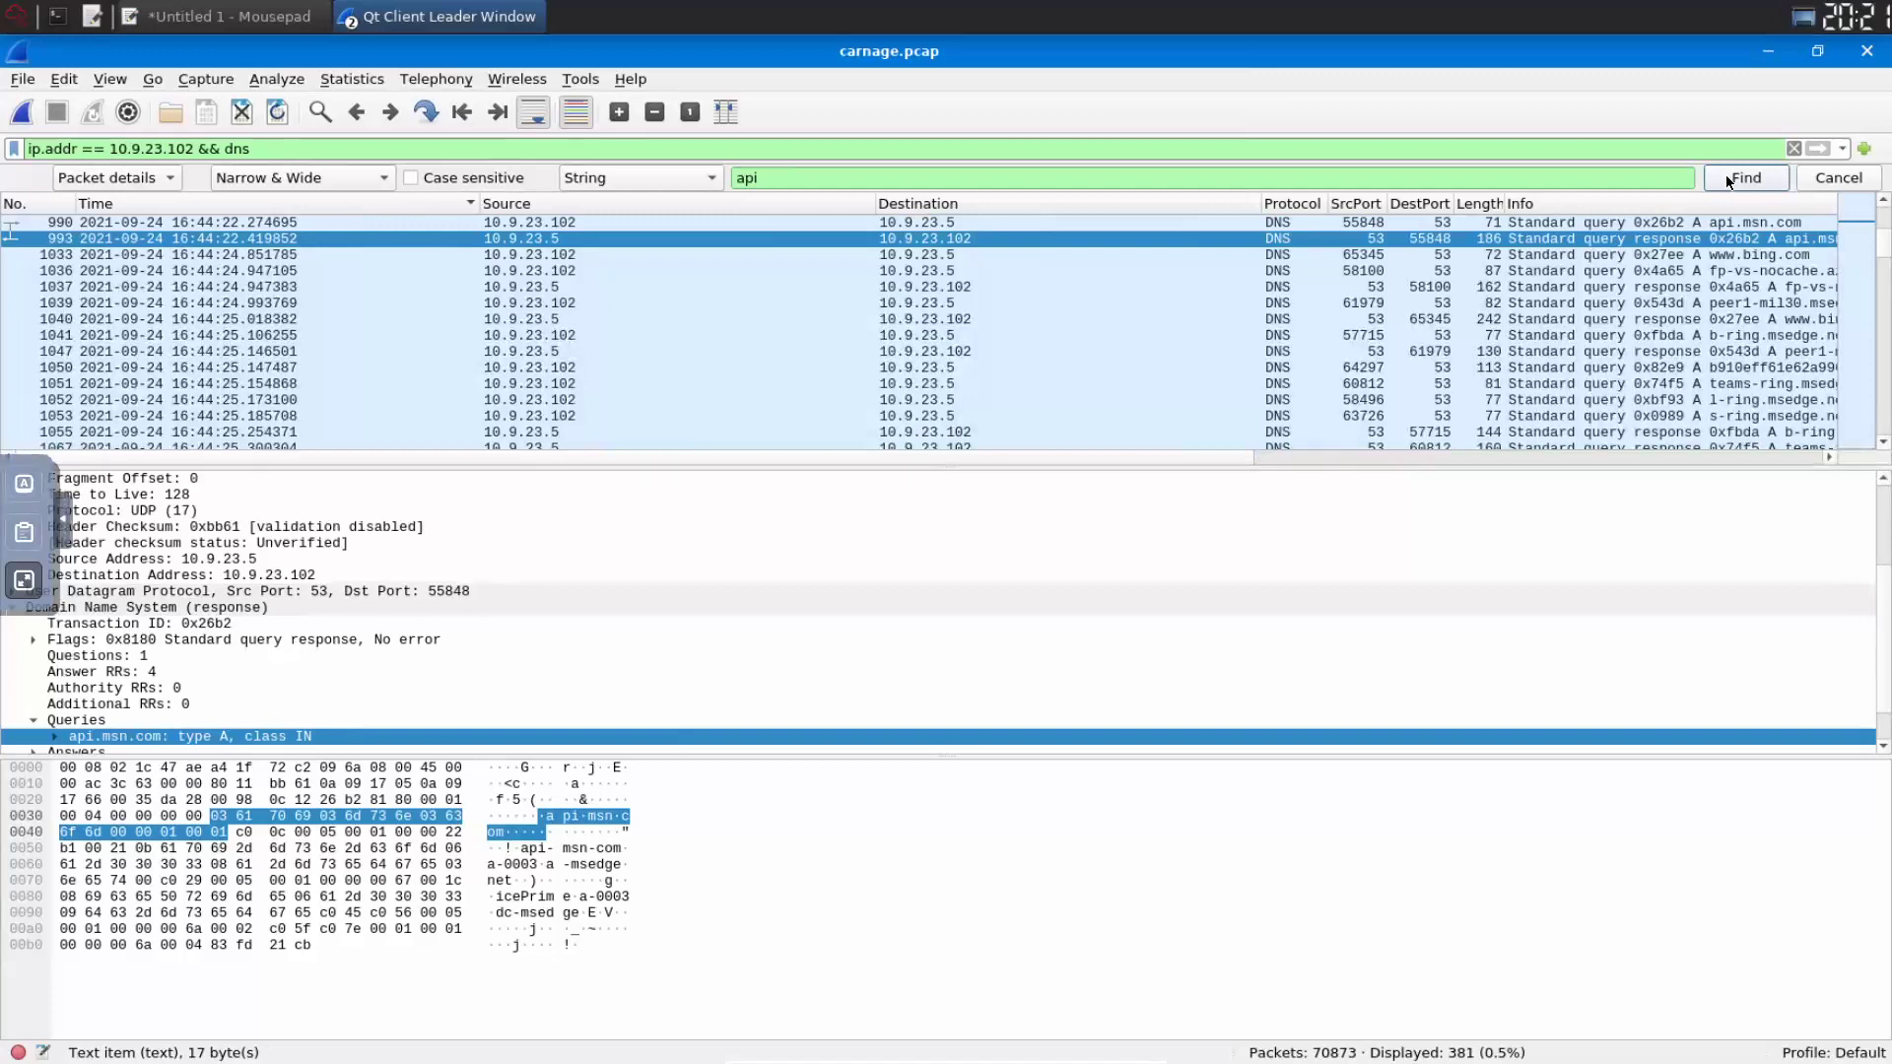
- Step through the api.ipify.org DNS queries and responses up to packet 27838
click(1725, 175)
click(1724, 174)
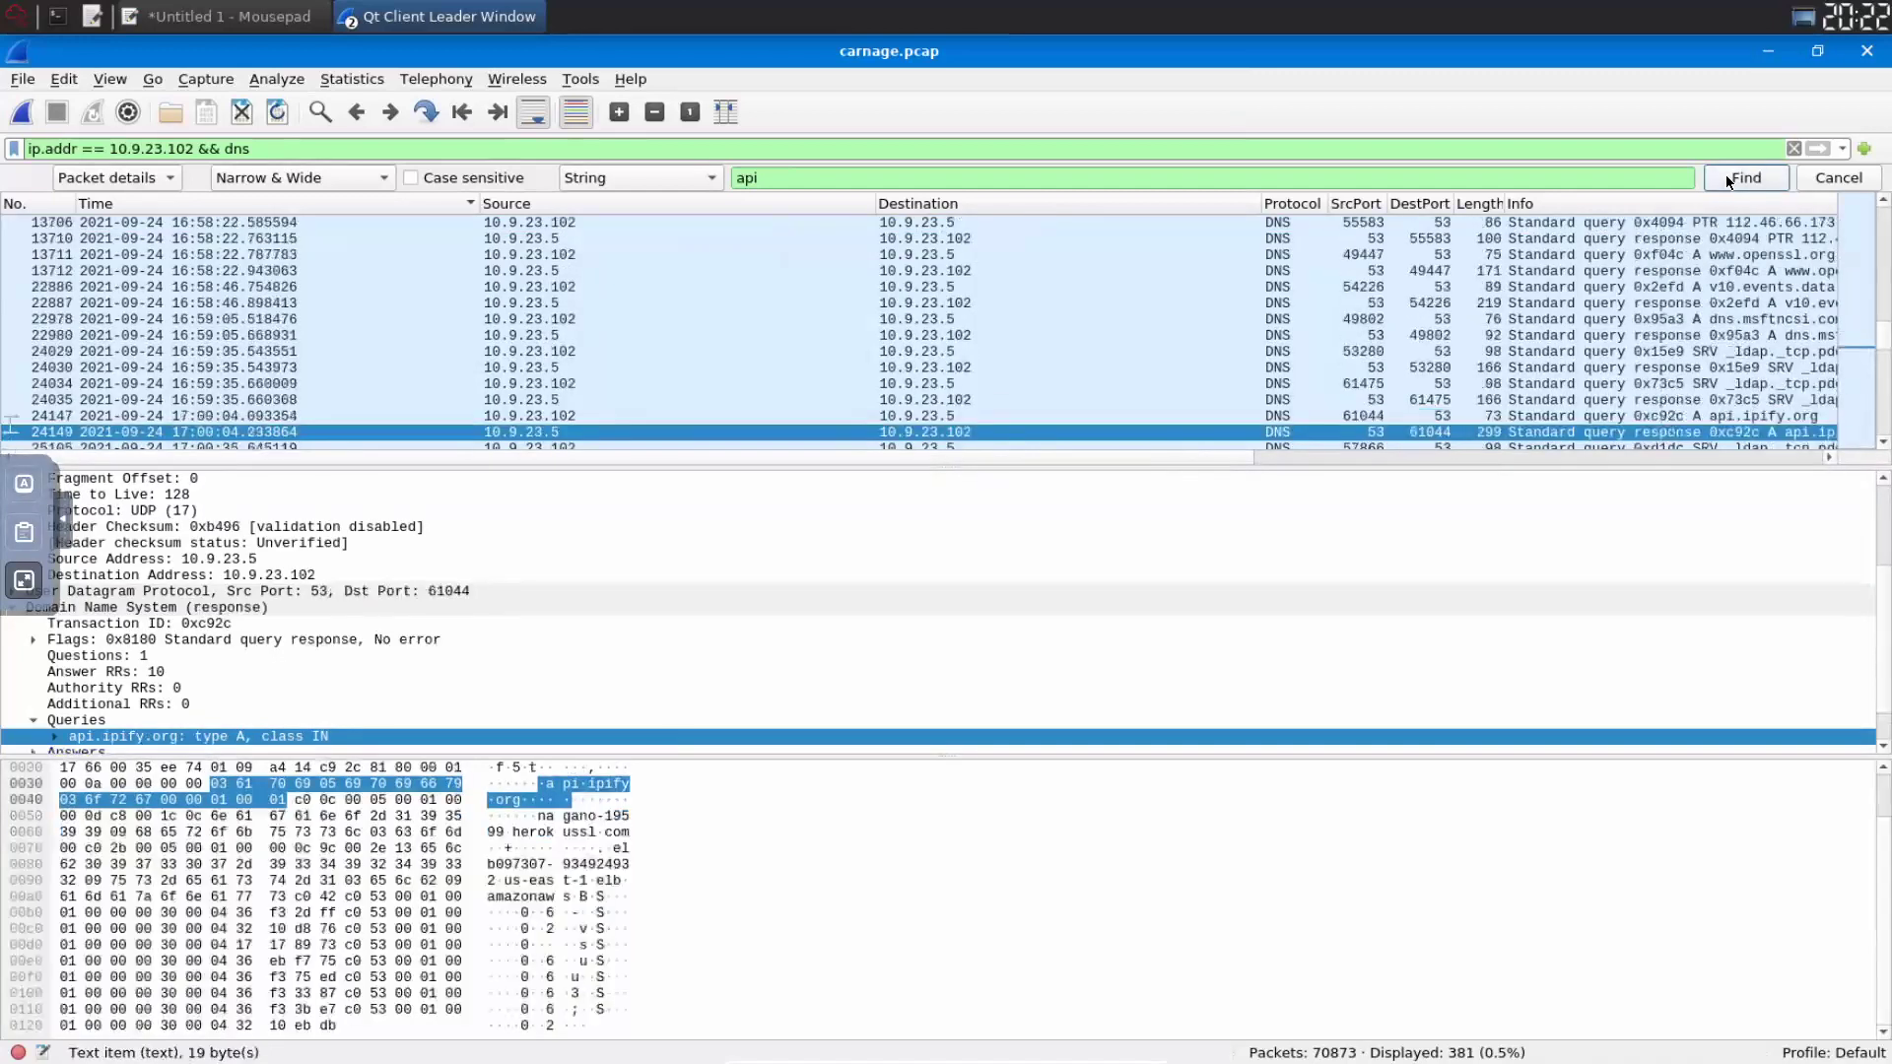
click(1724, 174)
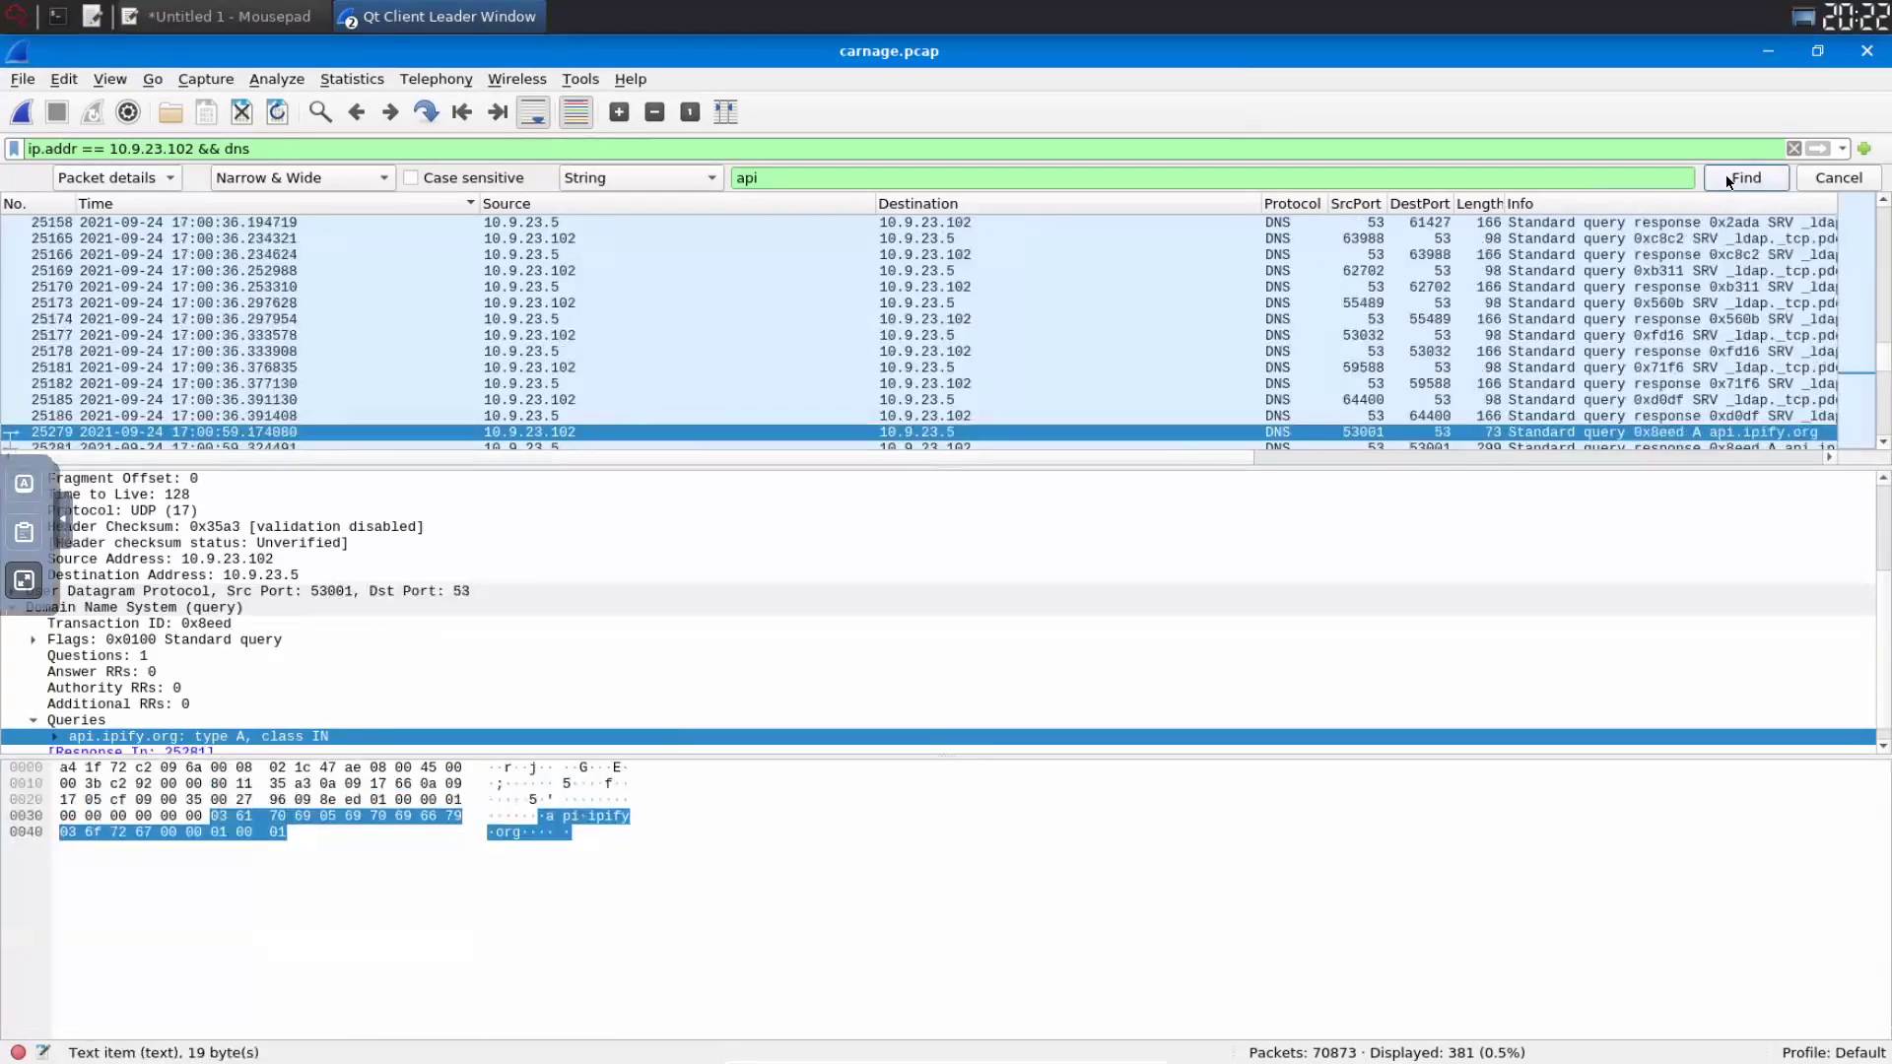
click(1725, 174)
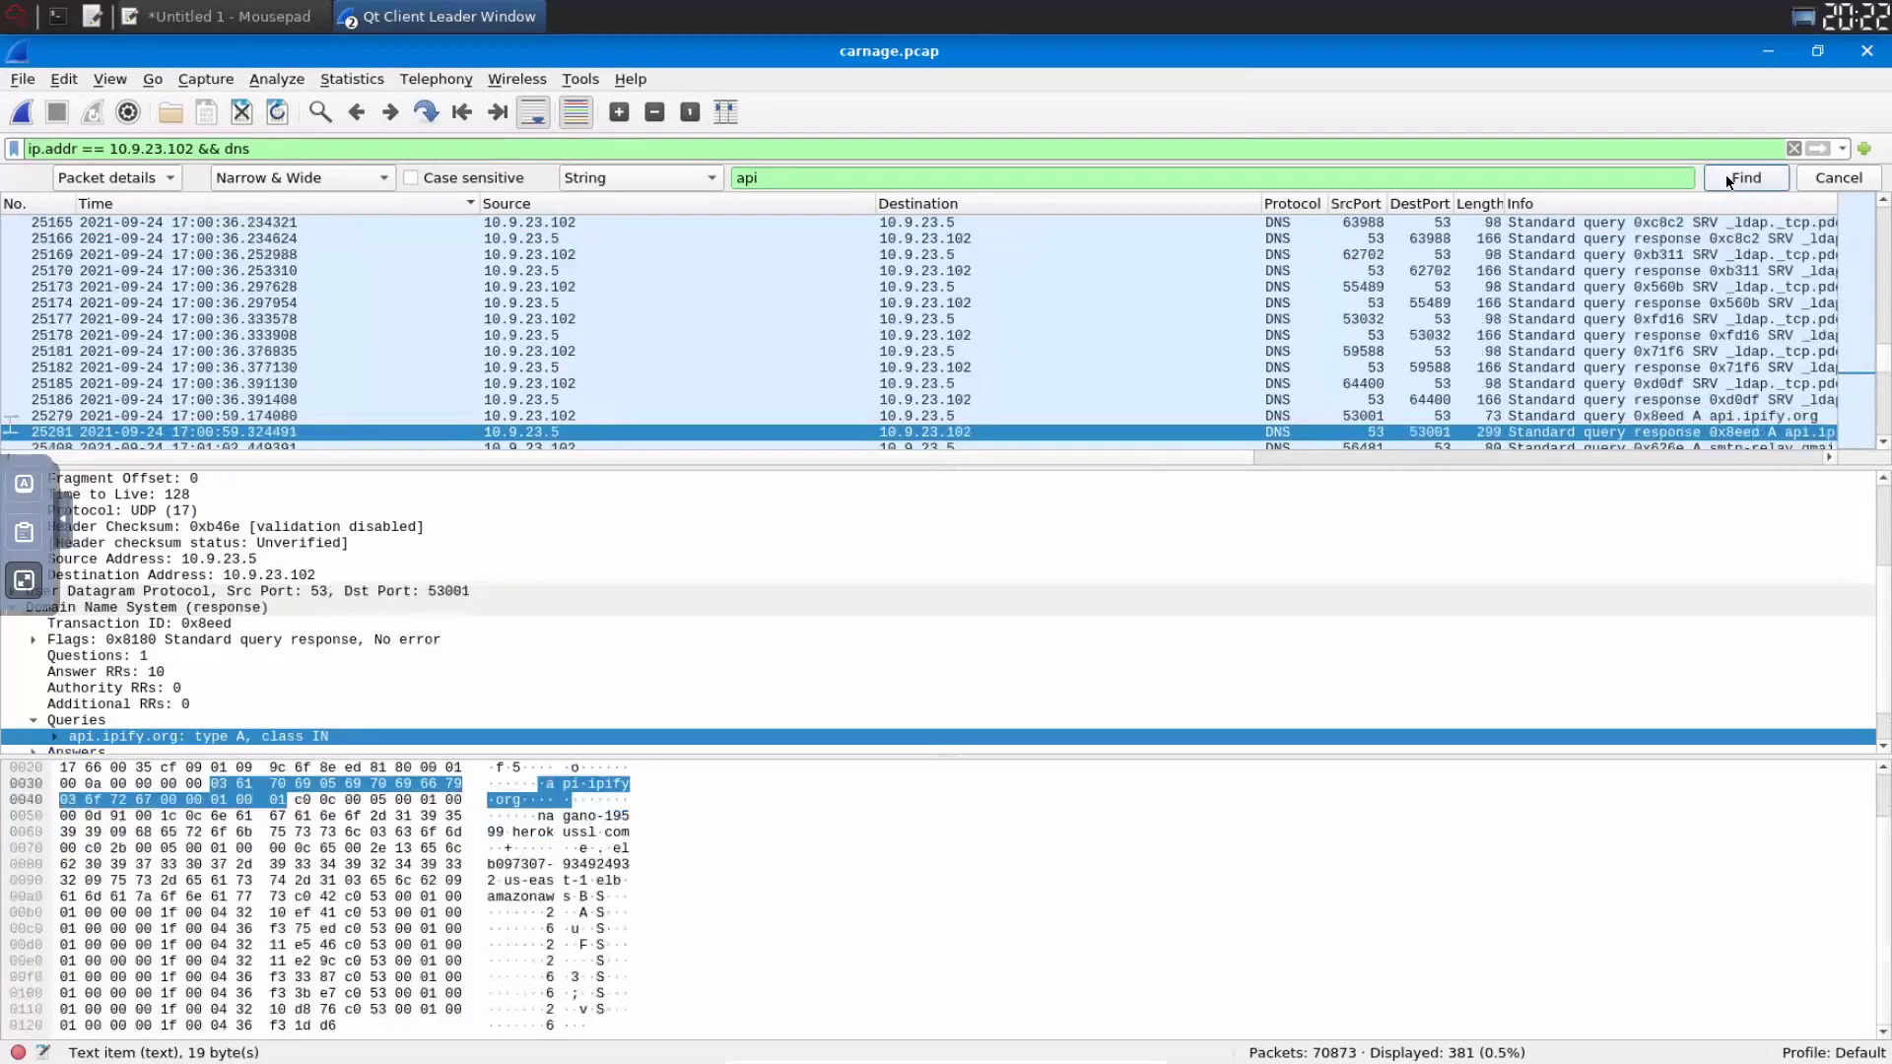
click(1724, 175)
click(1724, 174)
click(1725, 174)
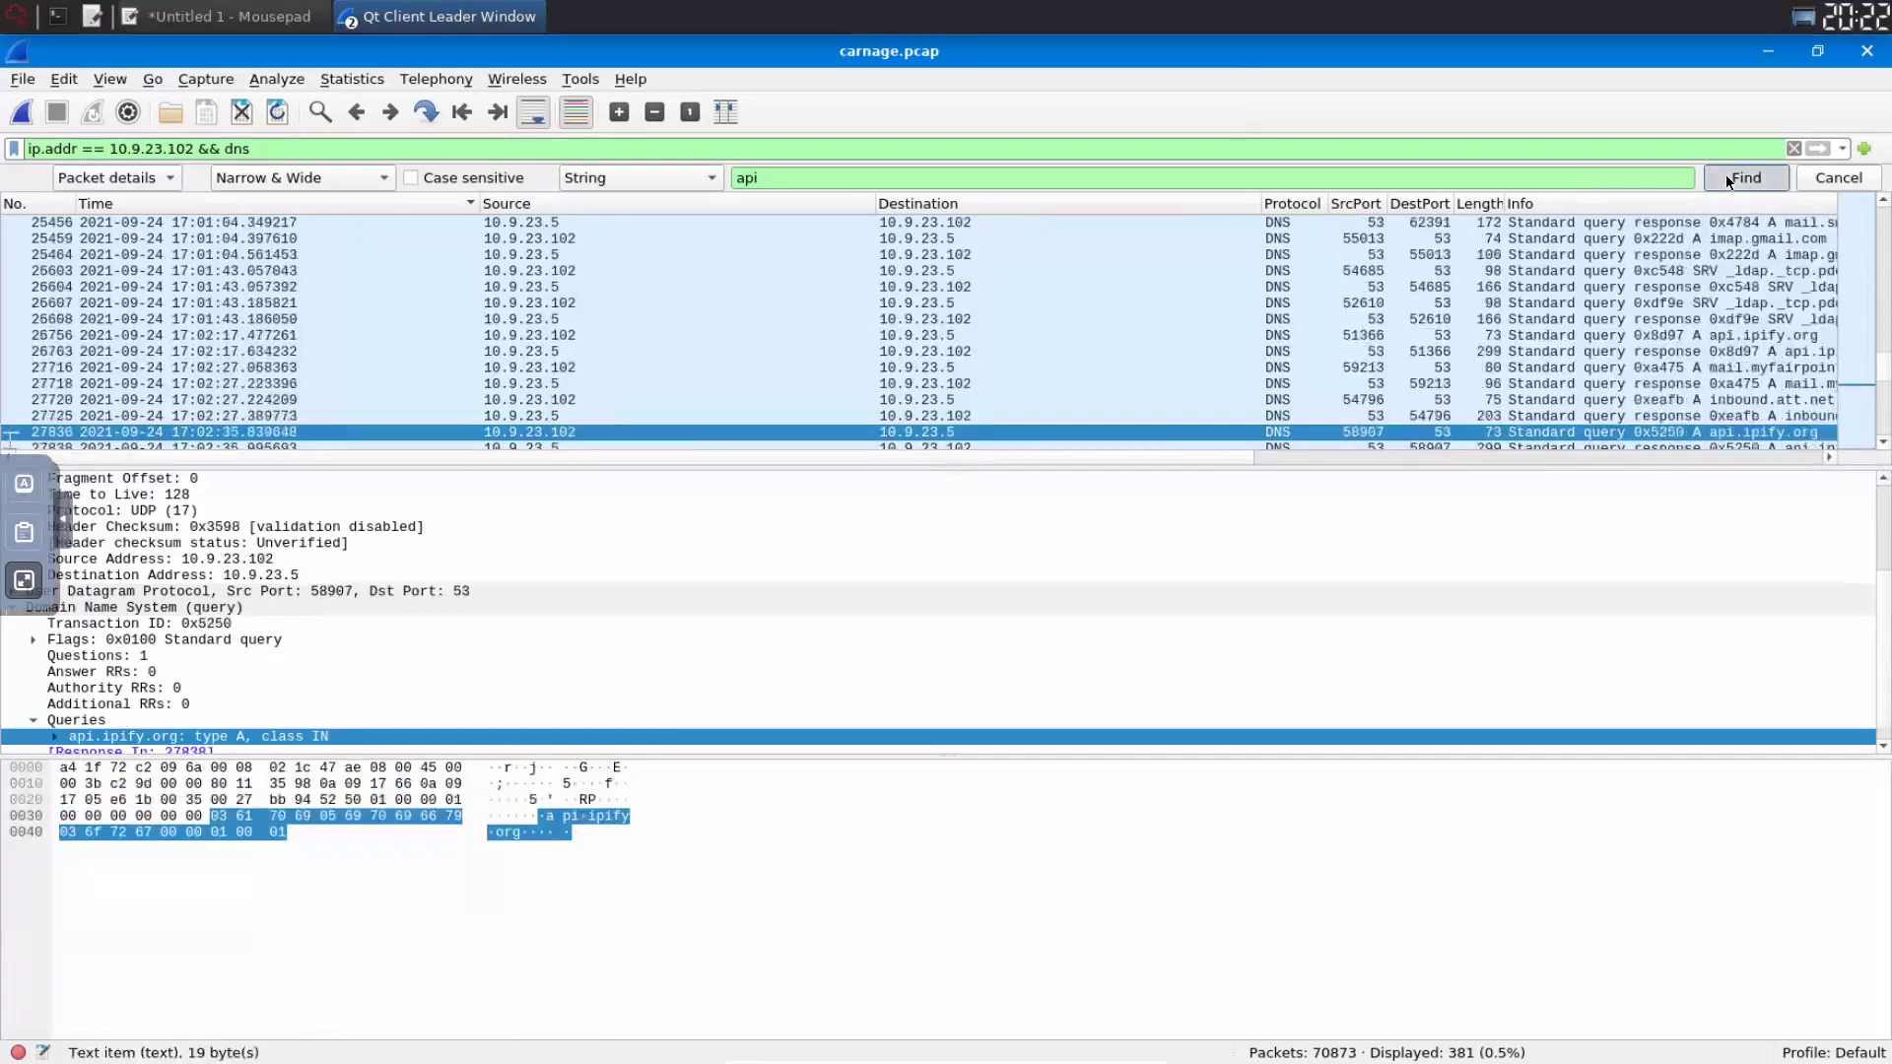
click(1725, 174)
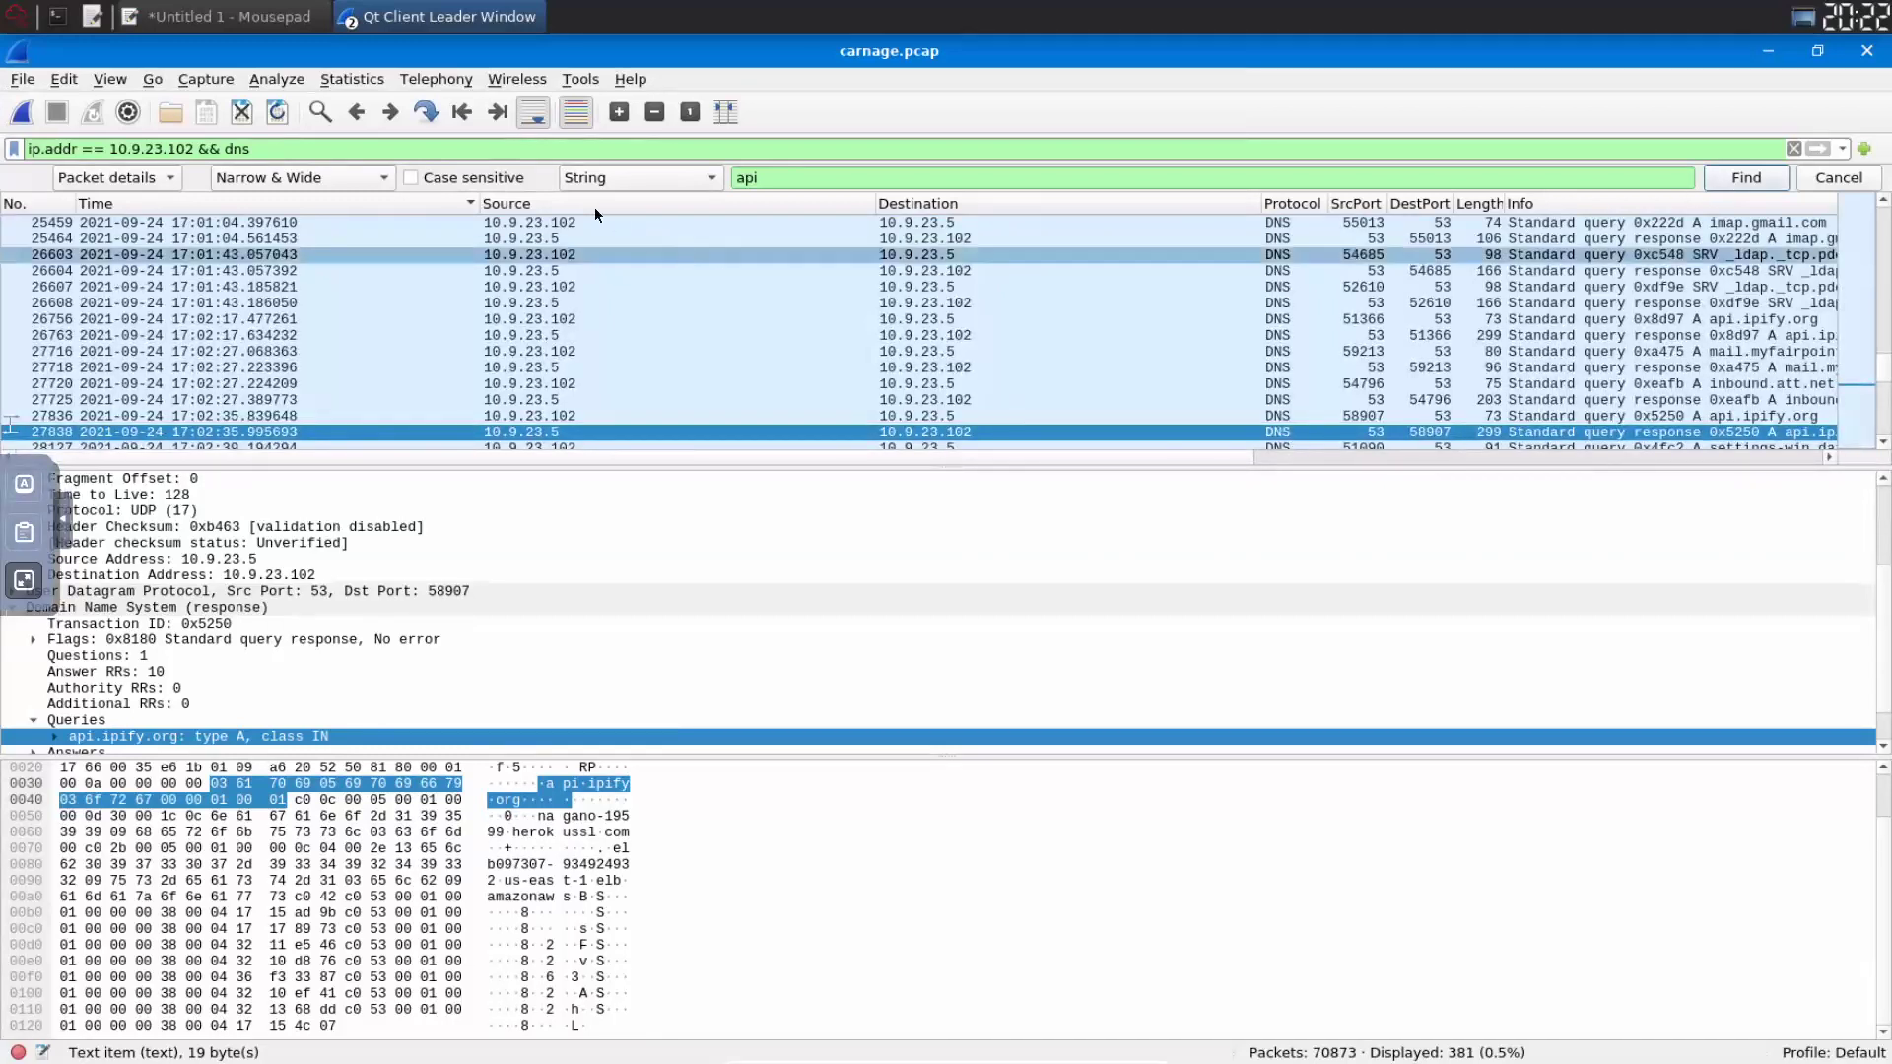
click(111, 81)
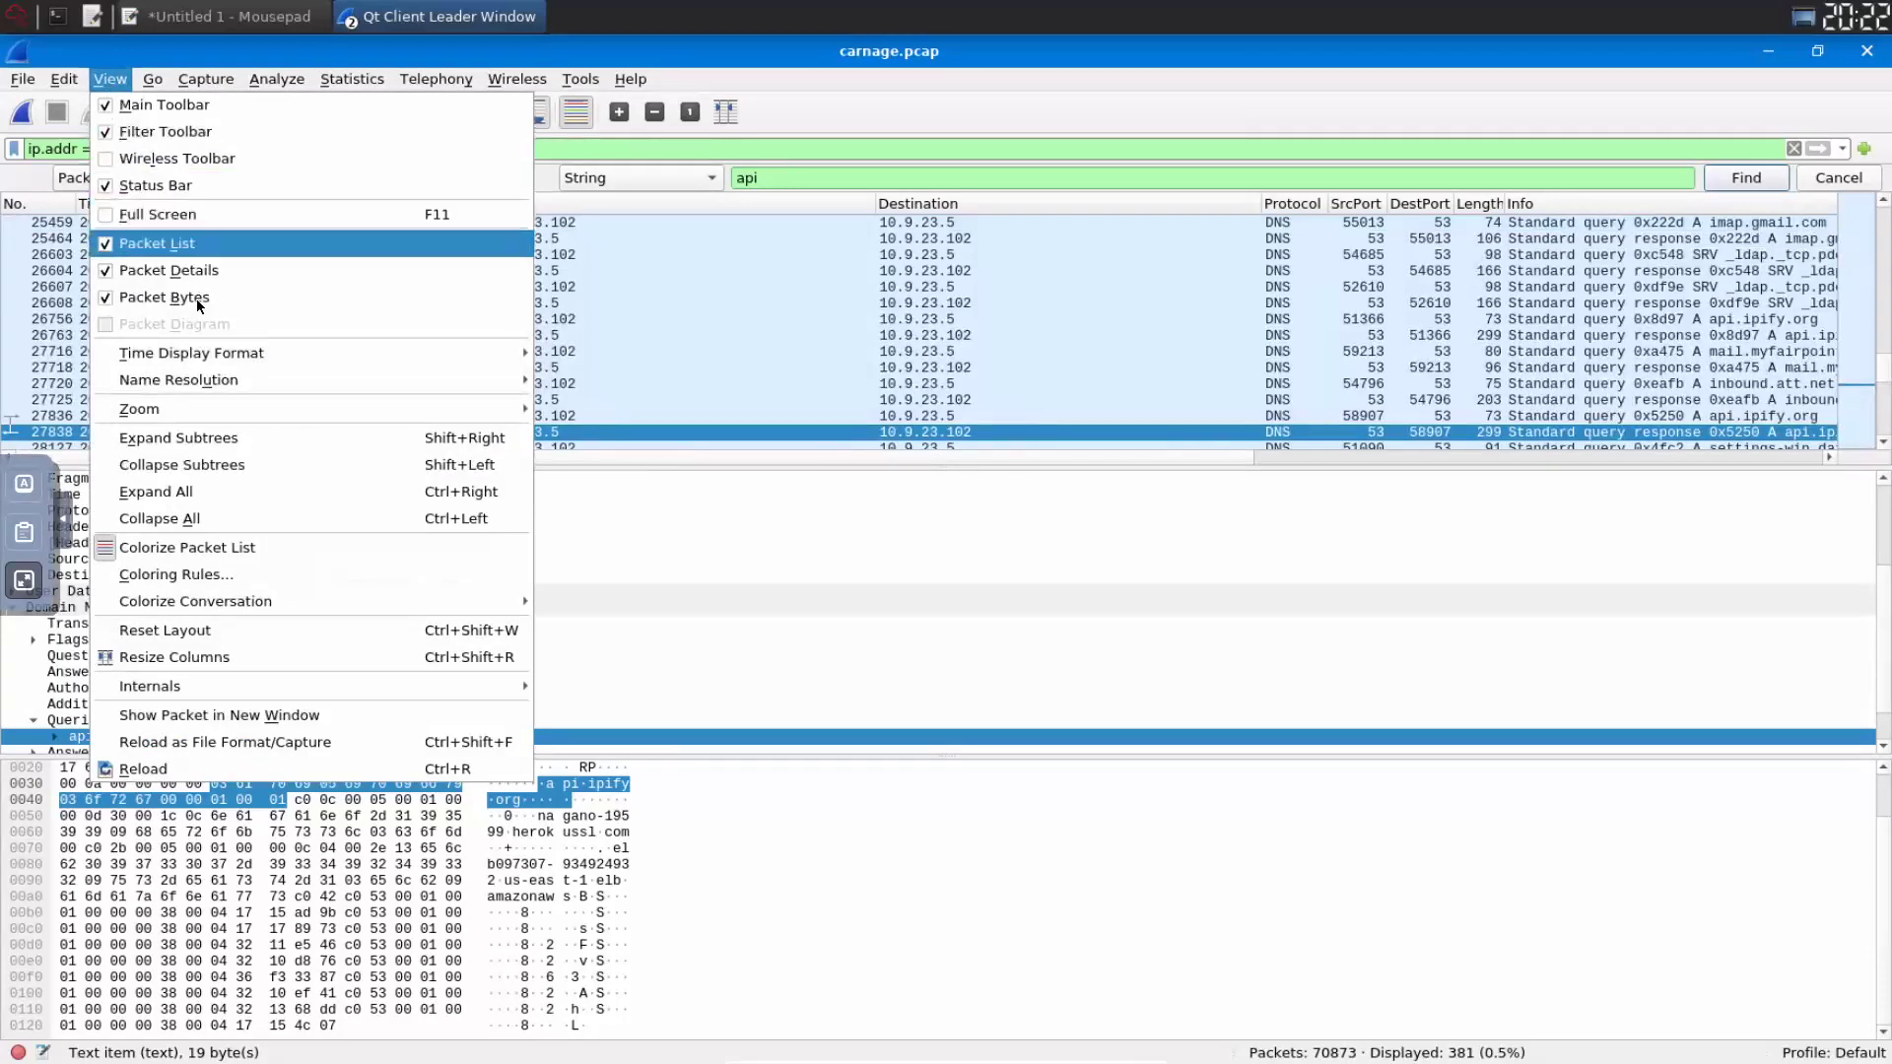
- Display packet times as UTC Date and Time of Day and widen the Time column
mouse_move(197, 353)
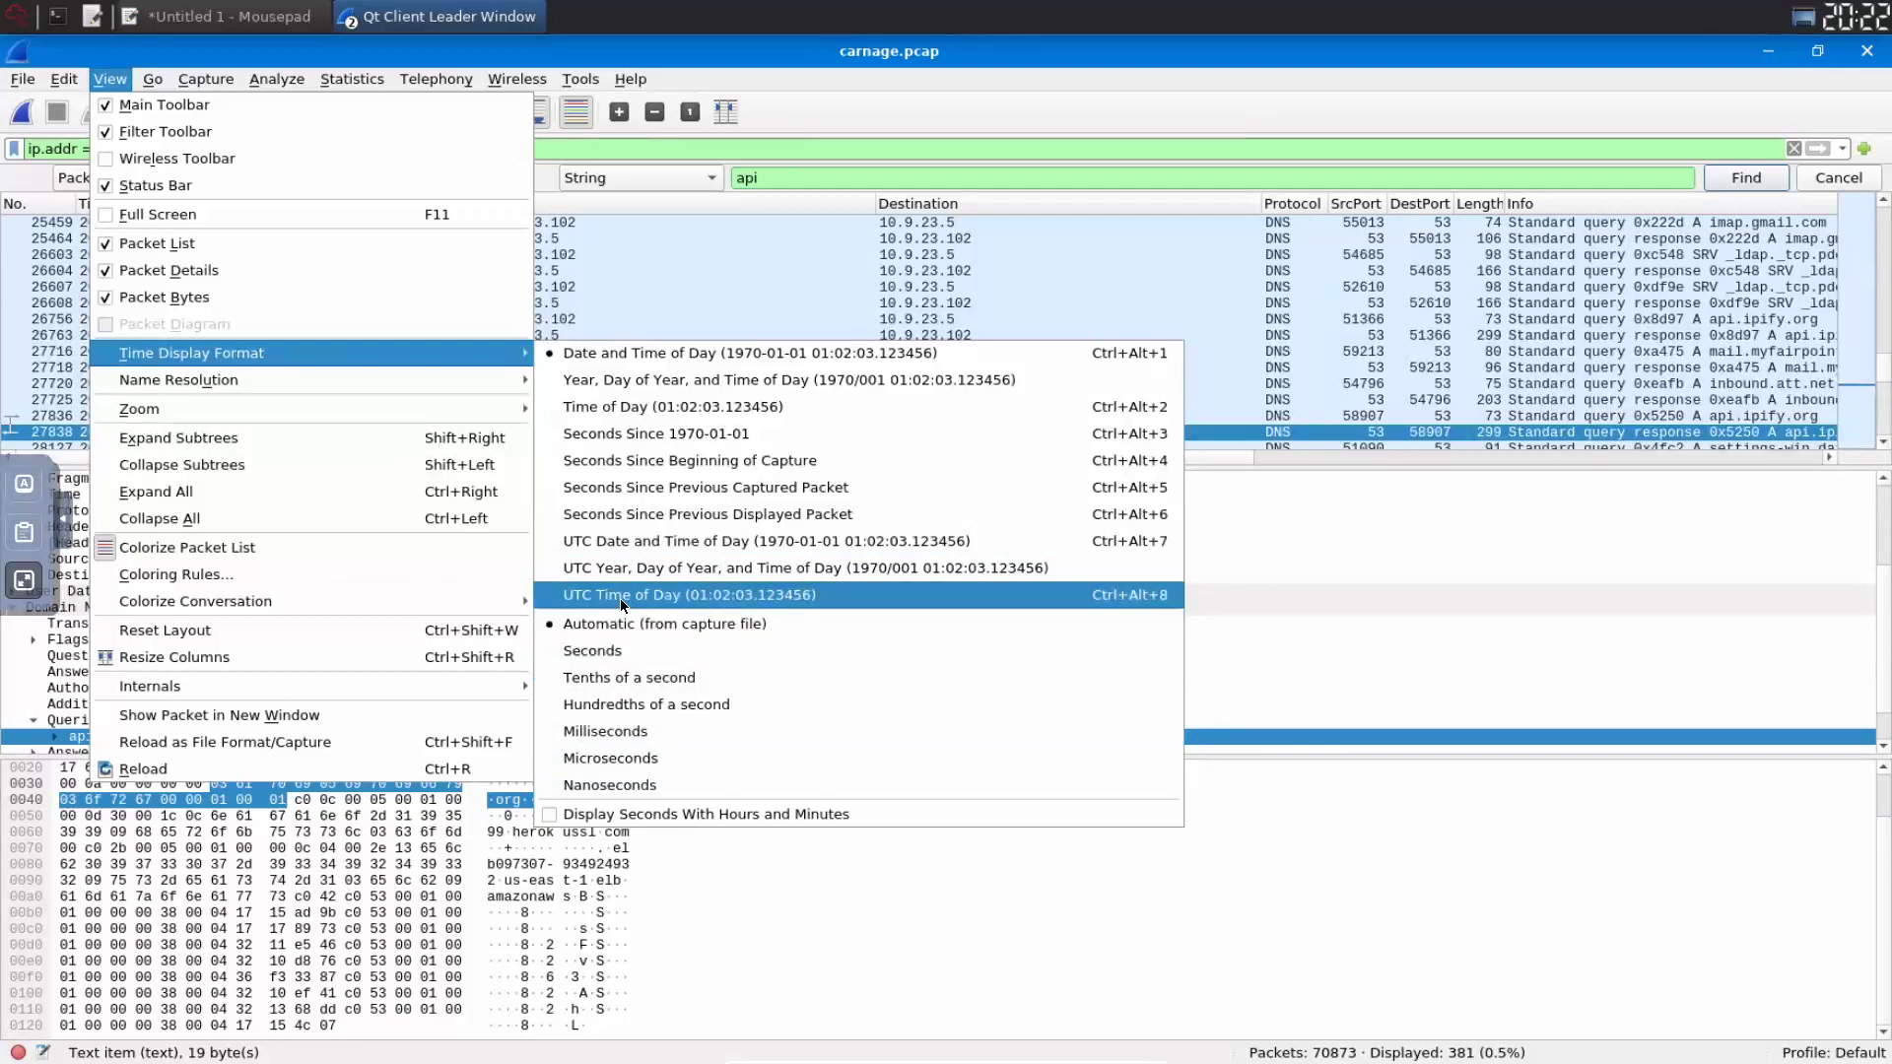
click(619, 541)
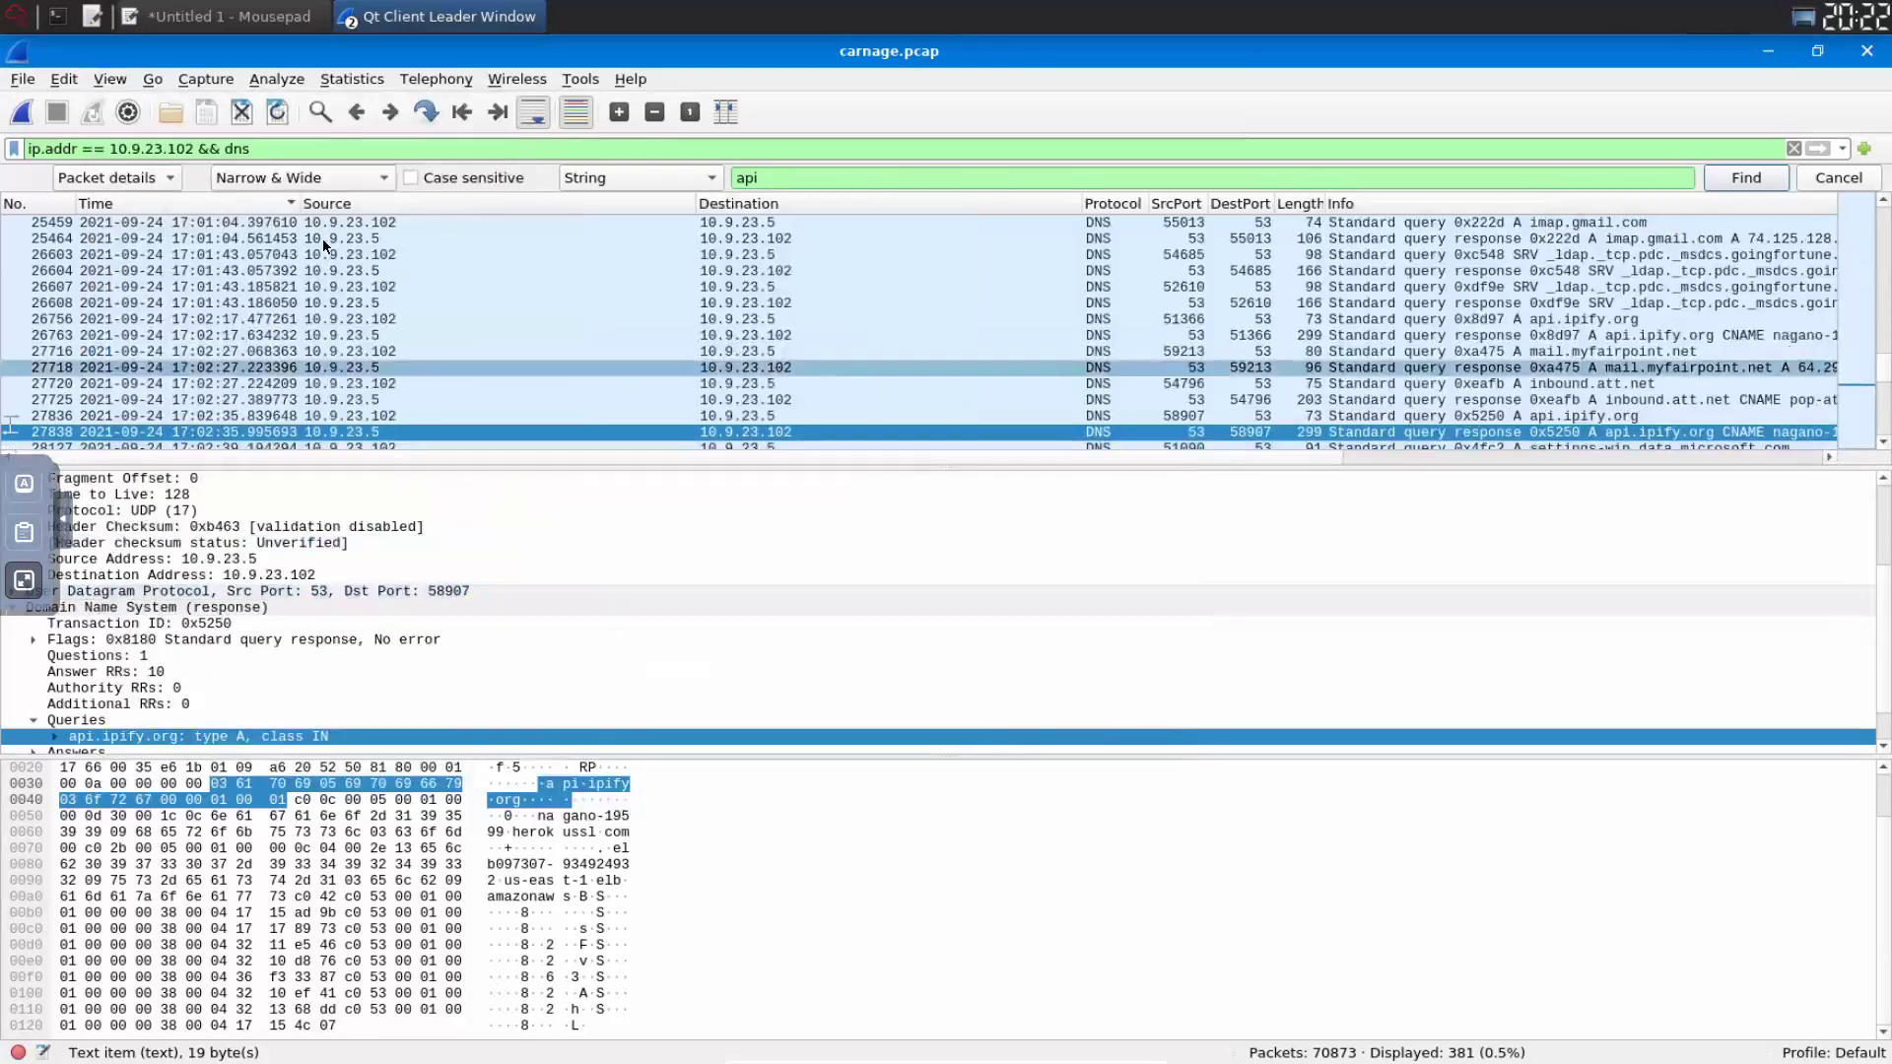
drag(302, 203, 401, 208)
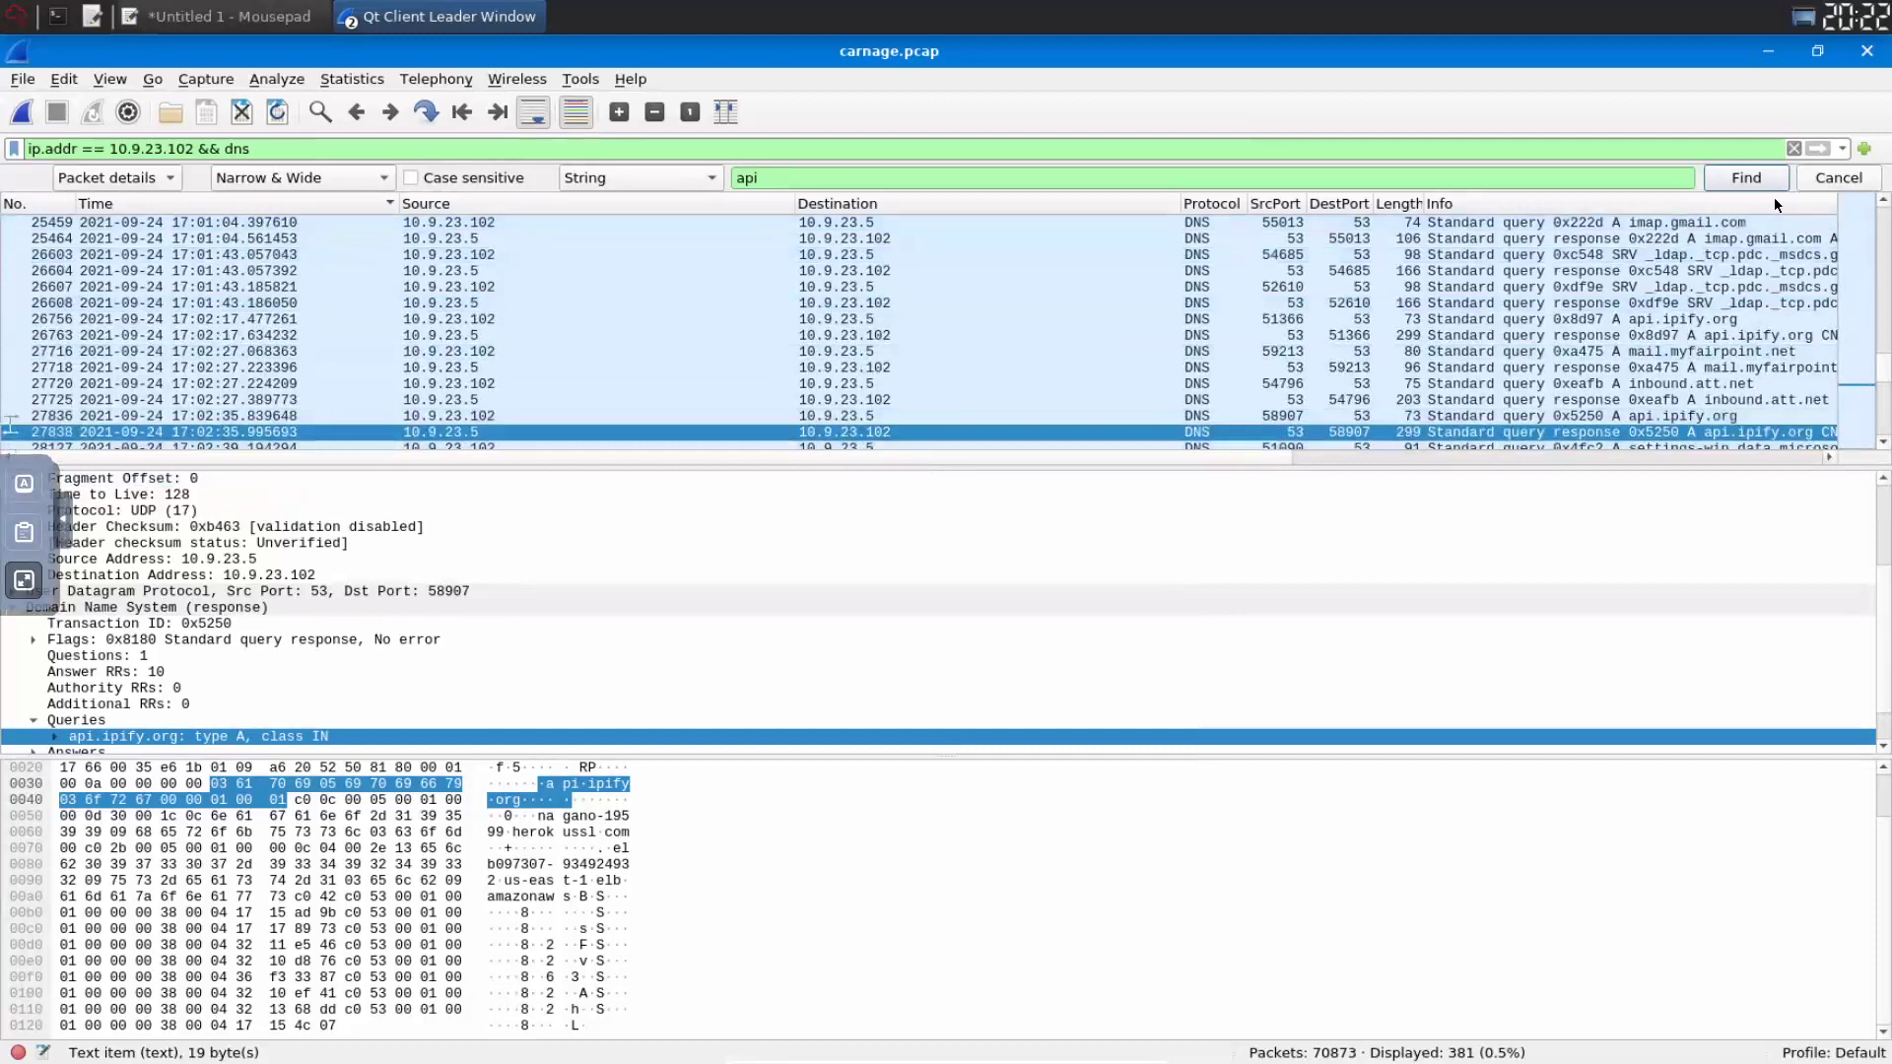
- Re-run the 'api' search to select packet 24147, then show the TryHackMe questions
click(1746, 179)
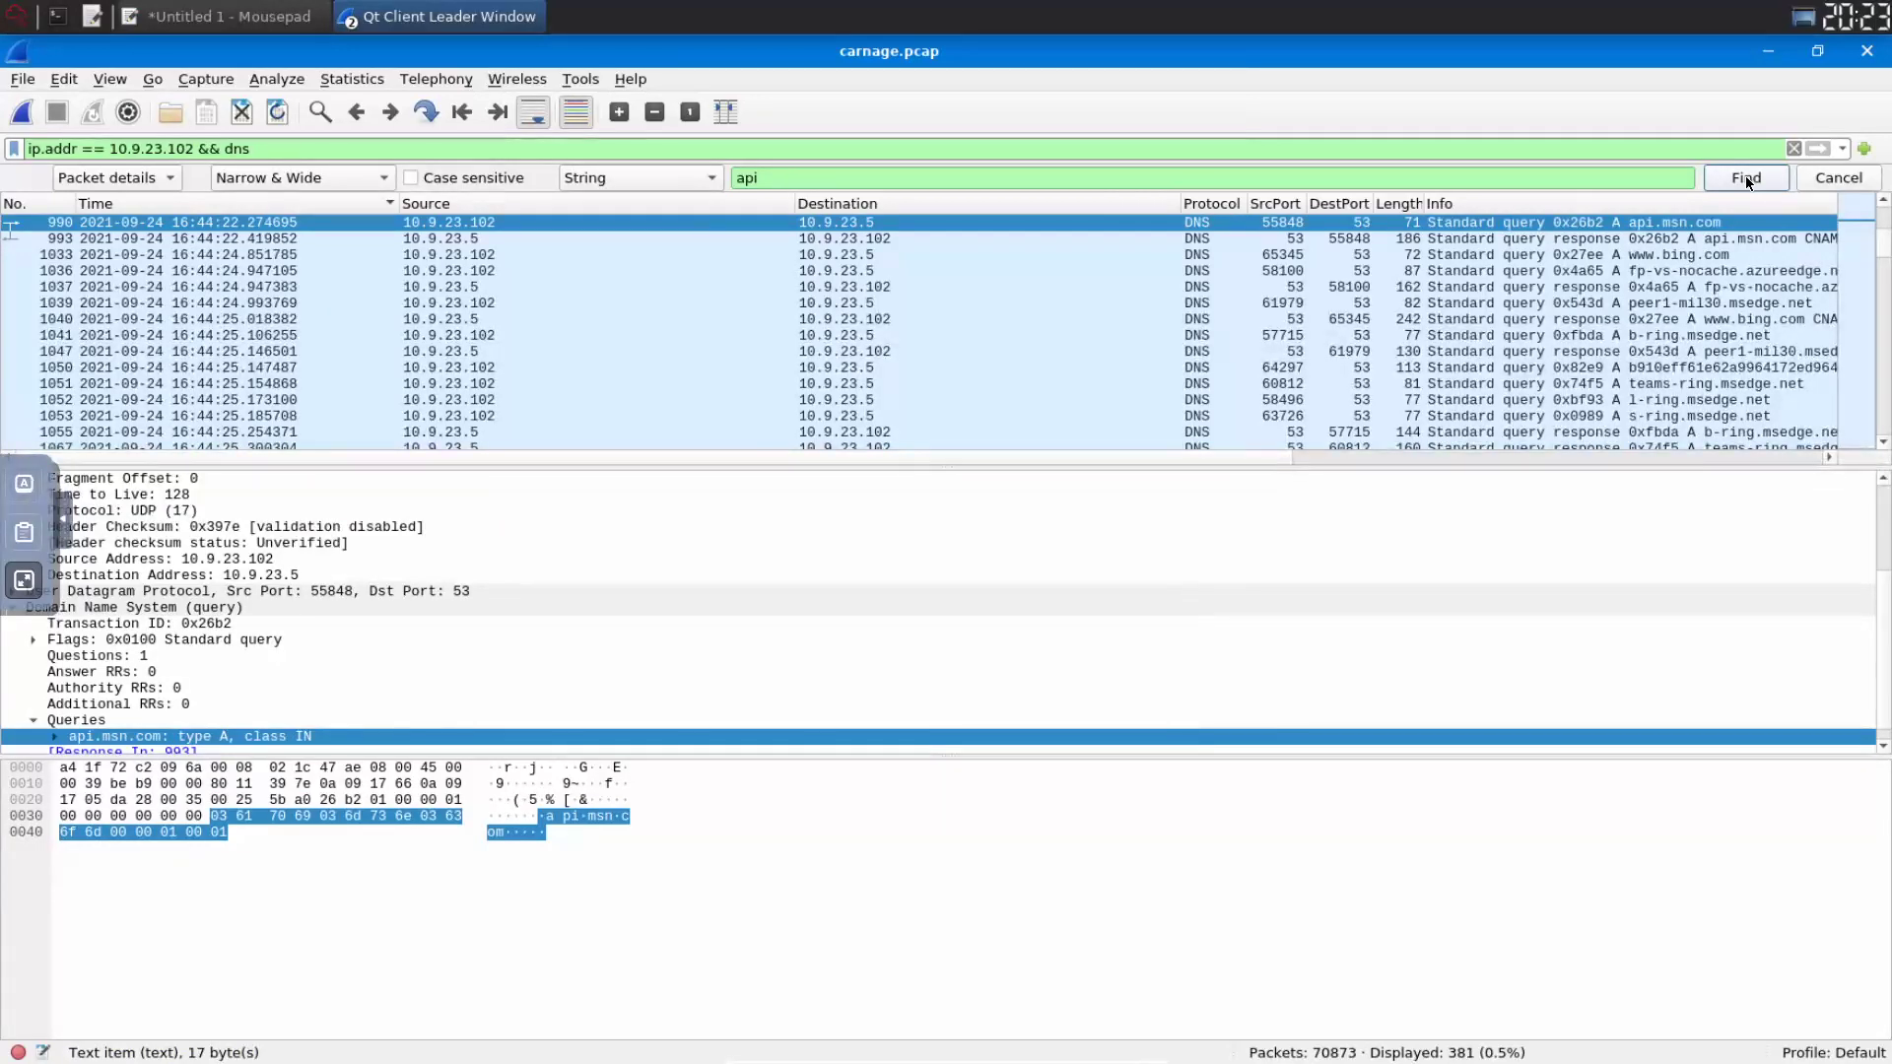
click(1747, 175)
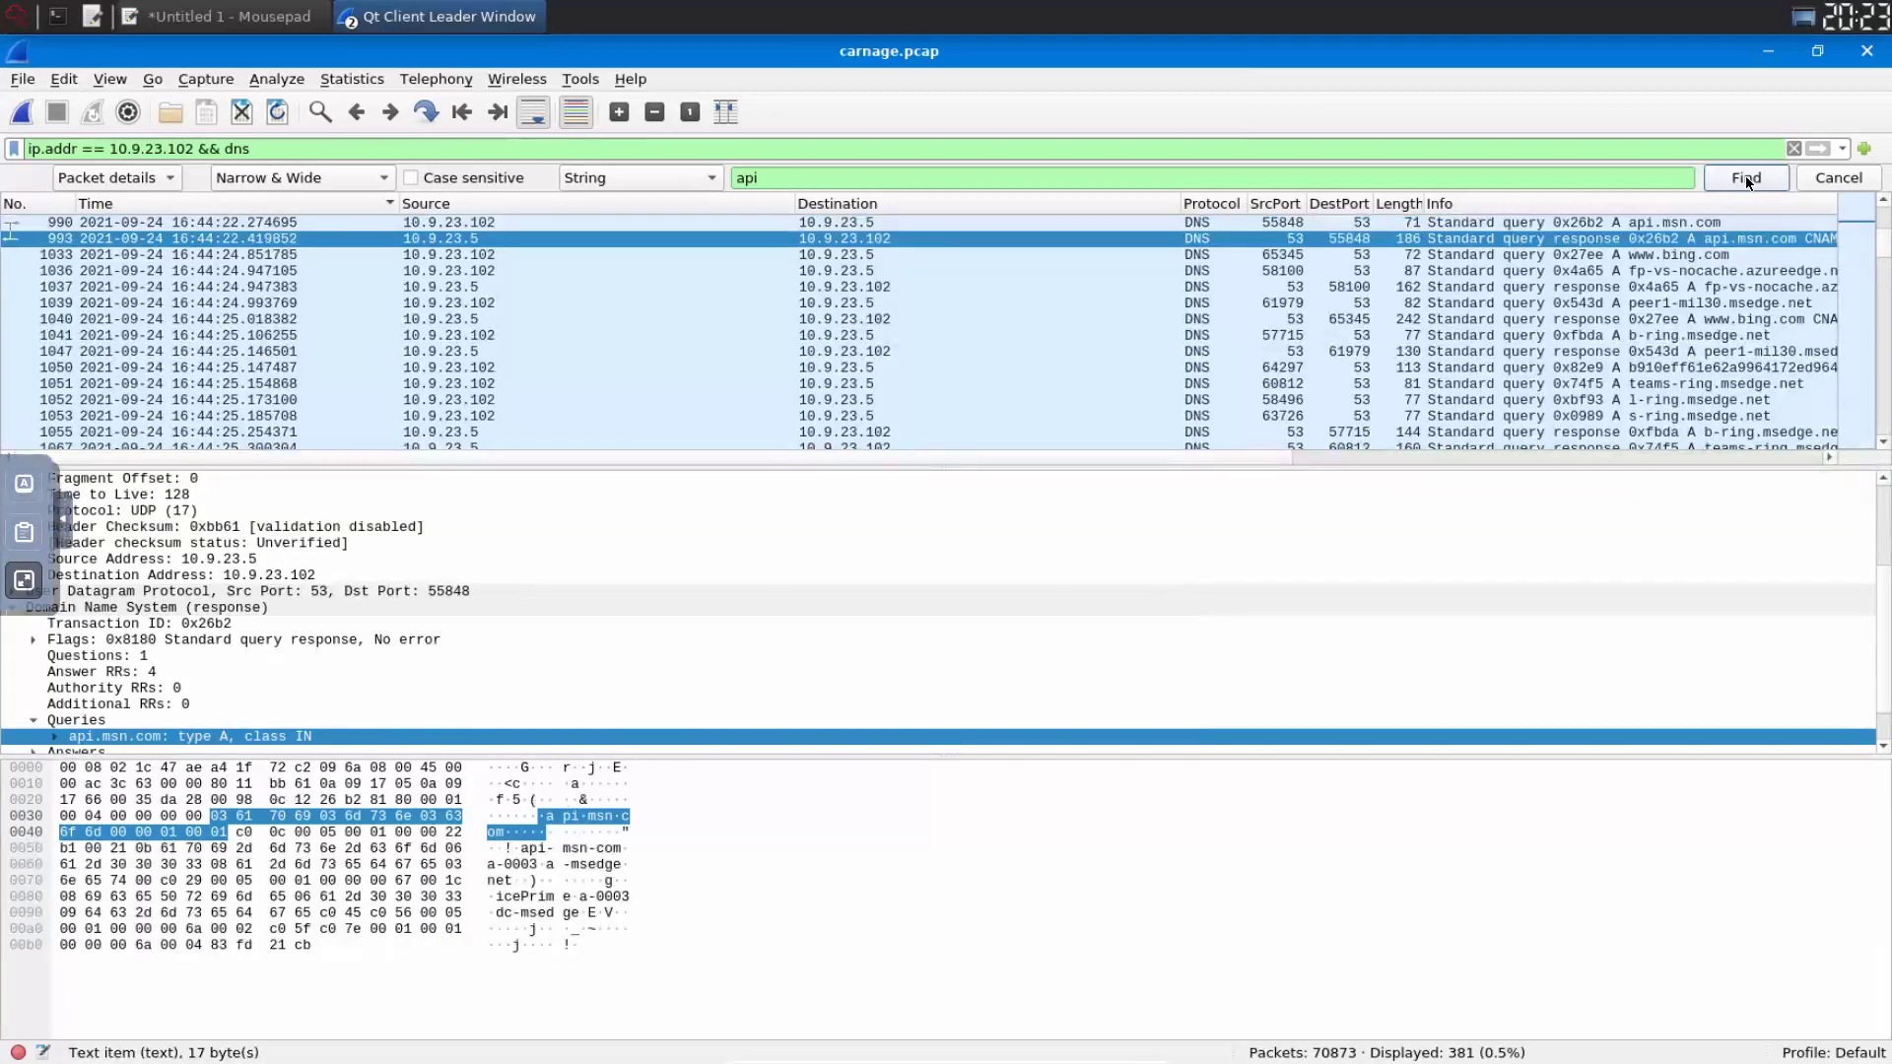
click(1747, 175)
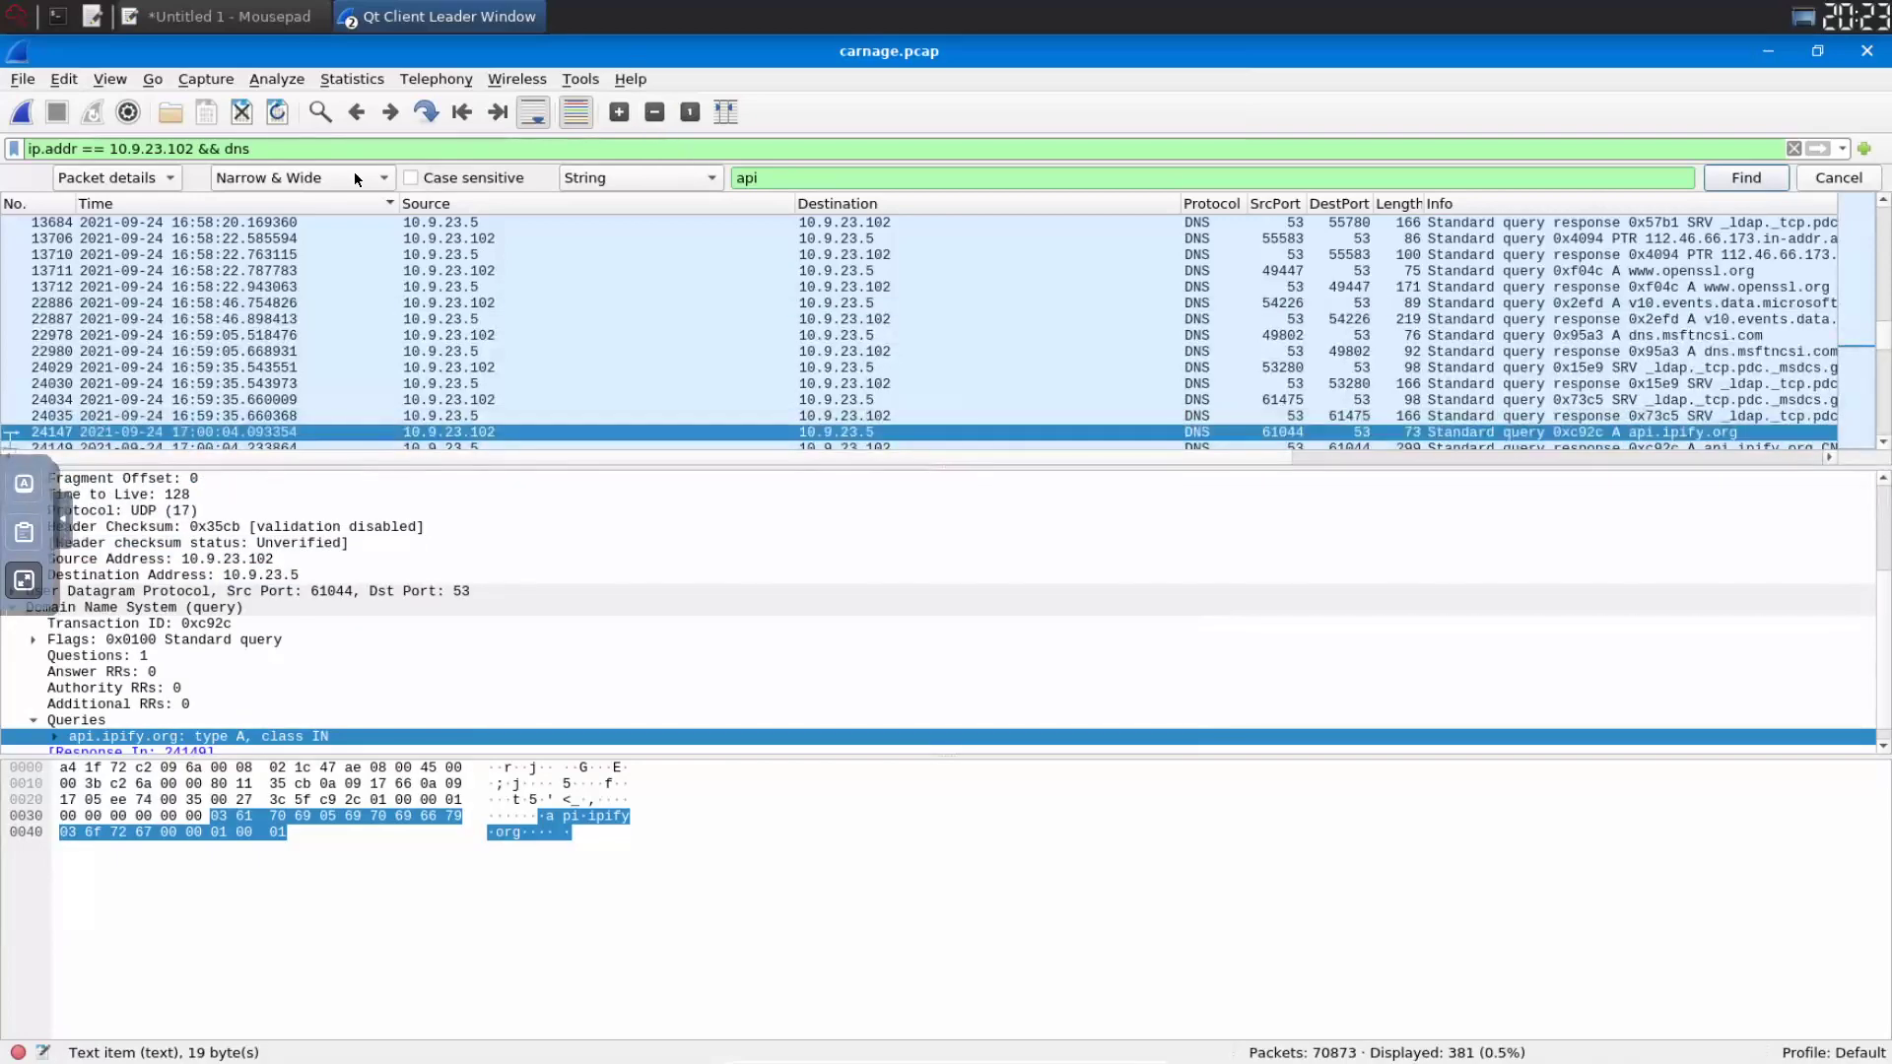
click(24, 581)
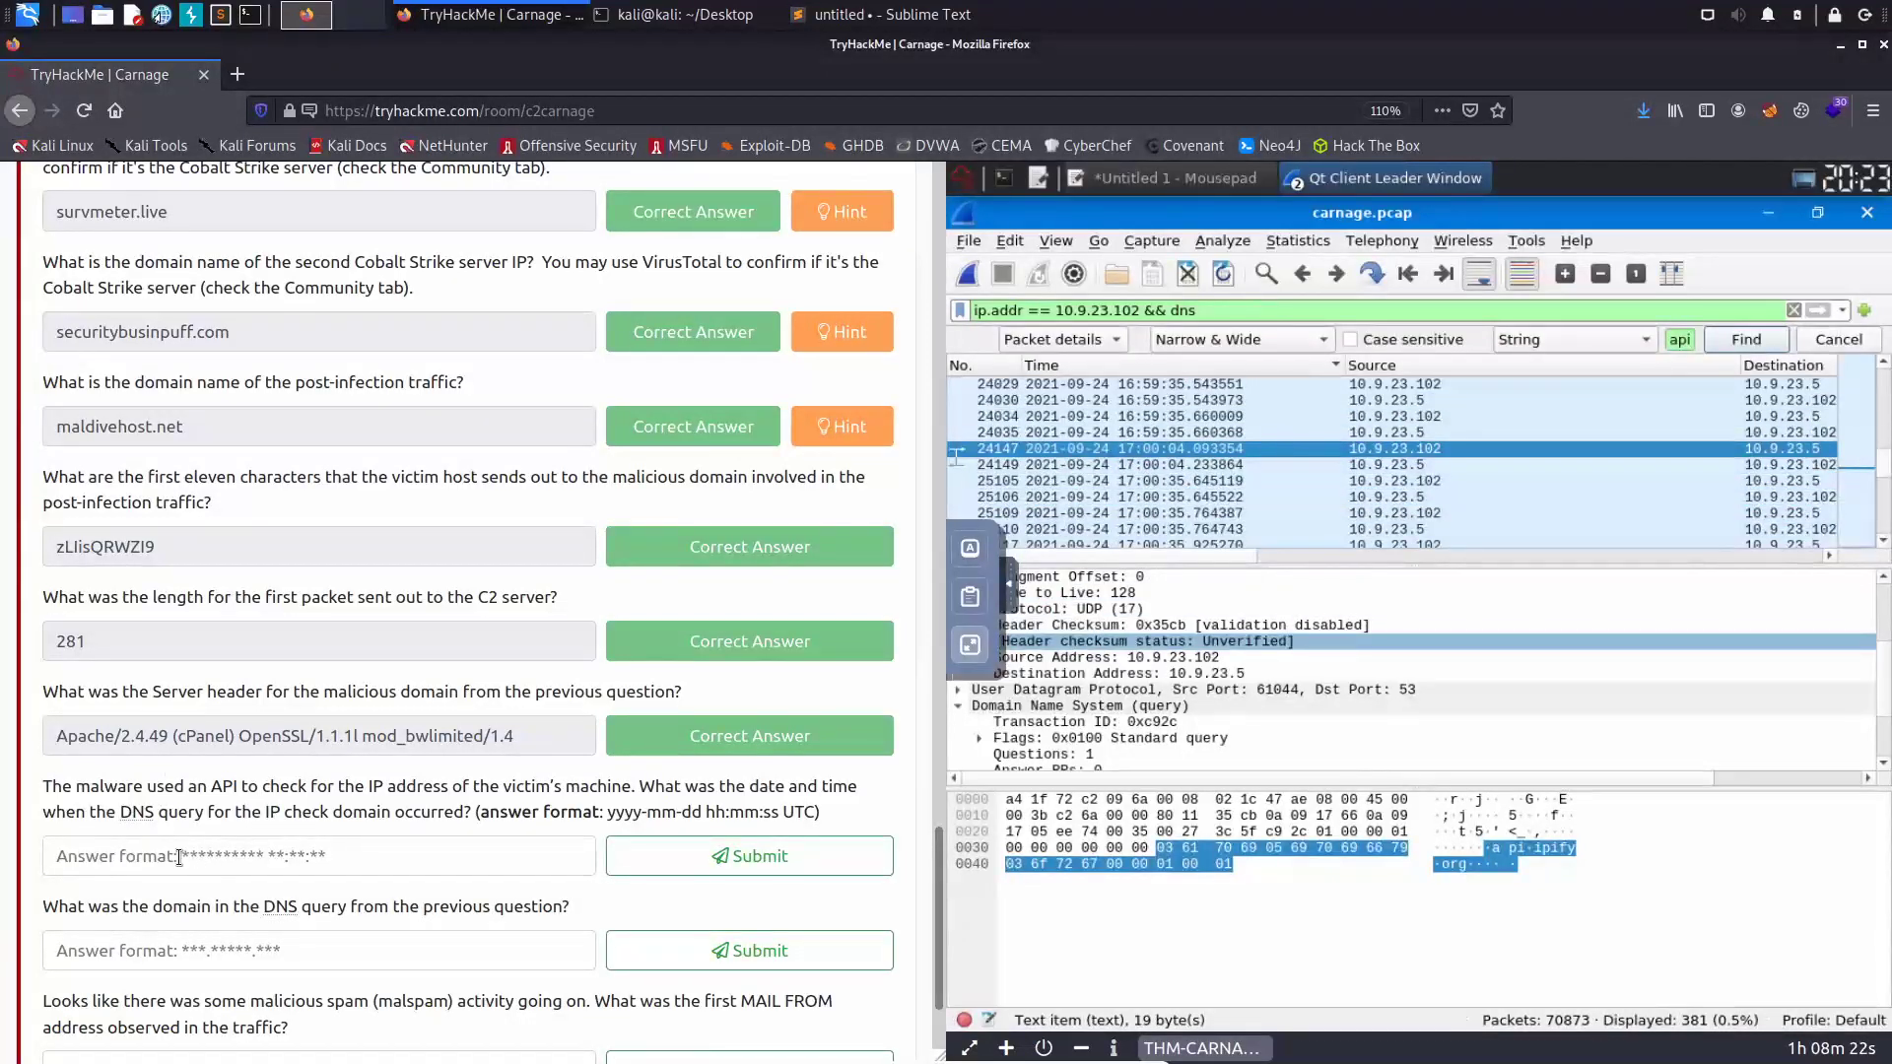
click(213, 856)
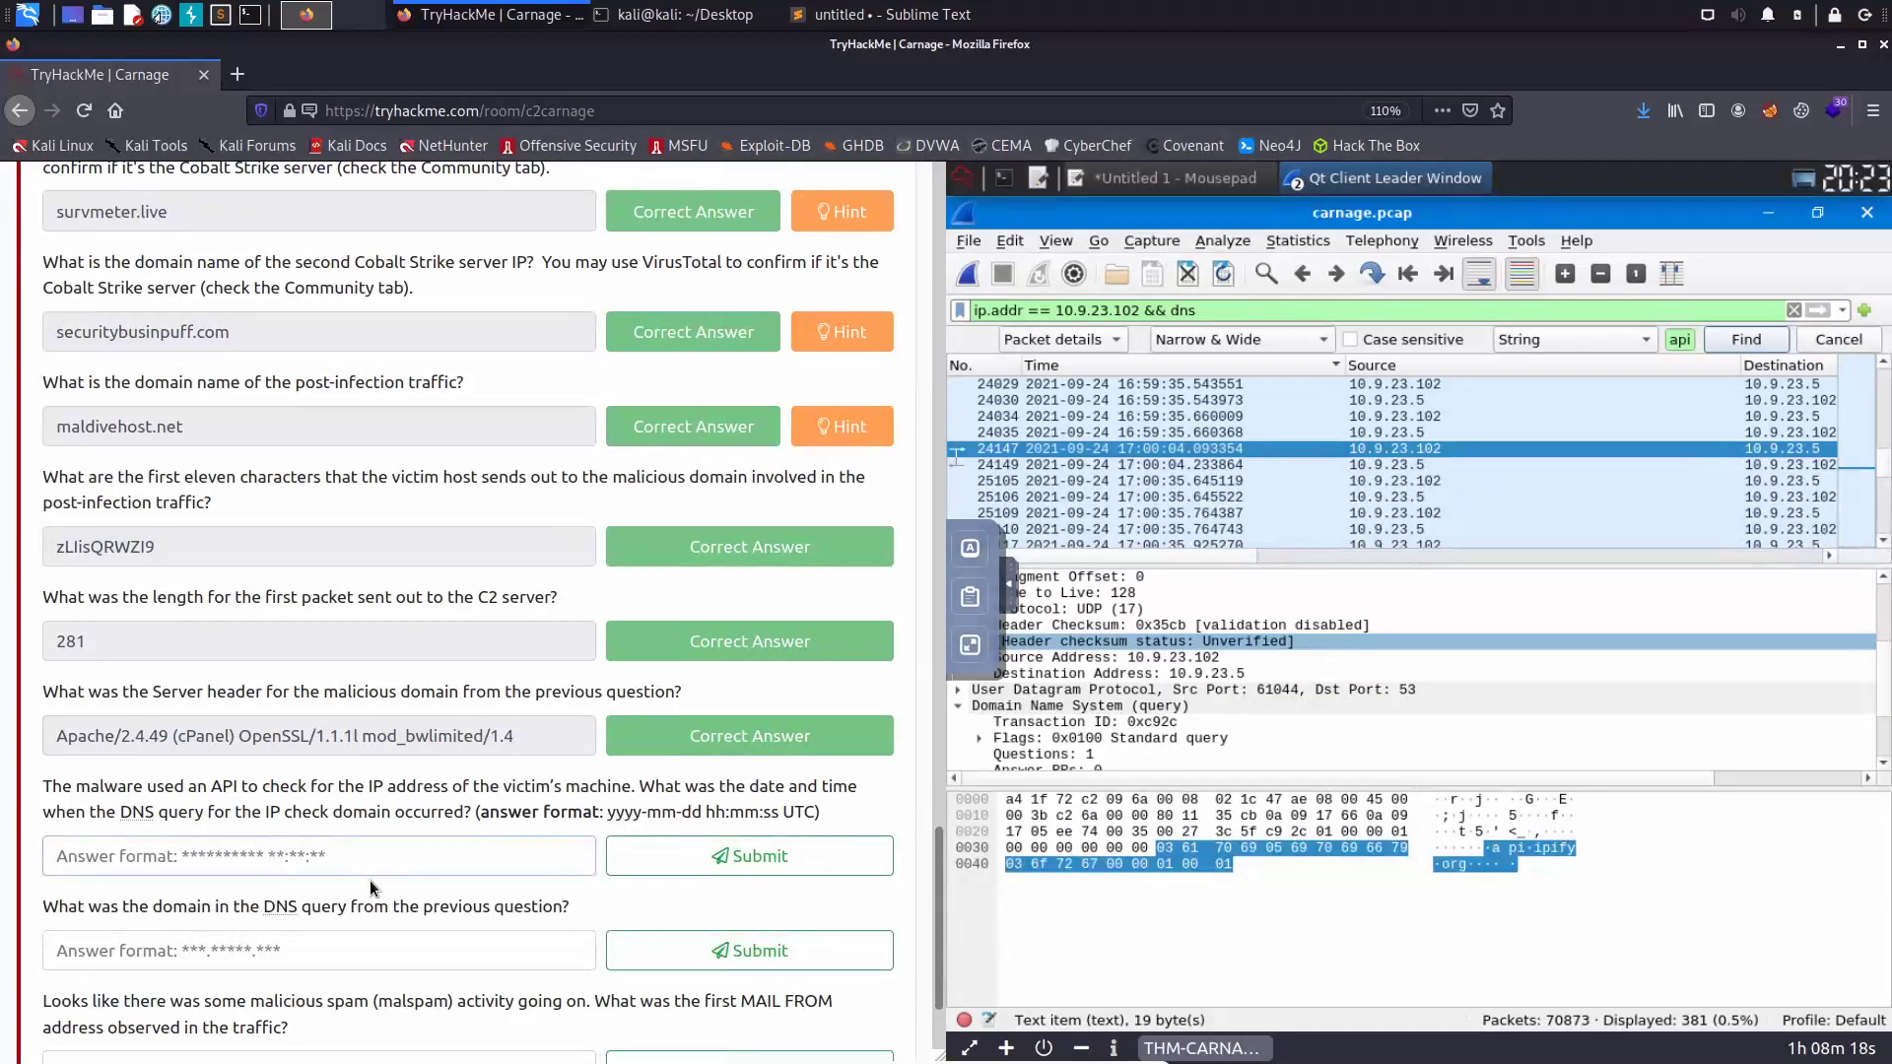
text(2021)
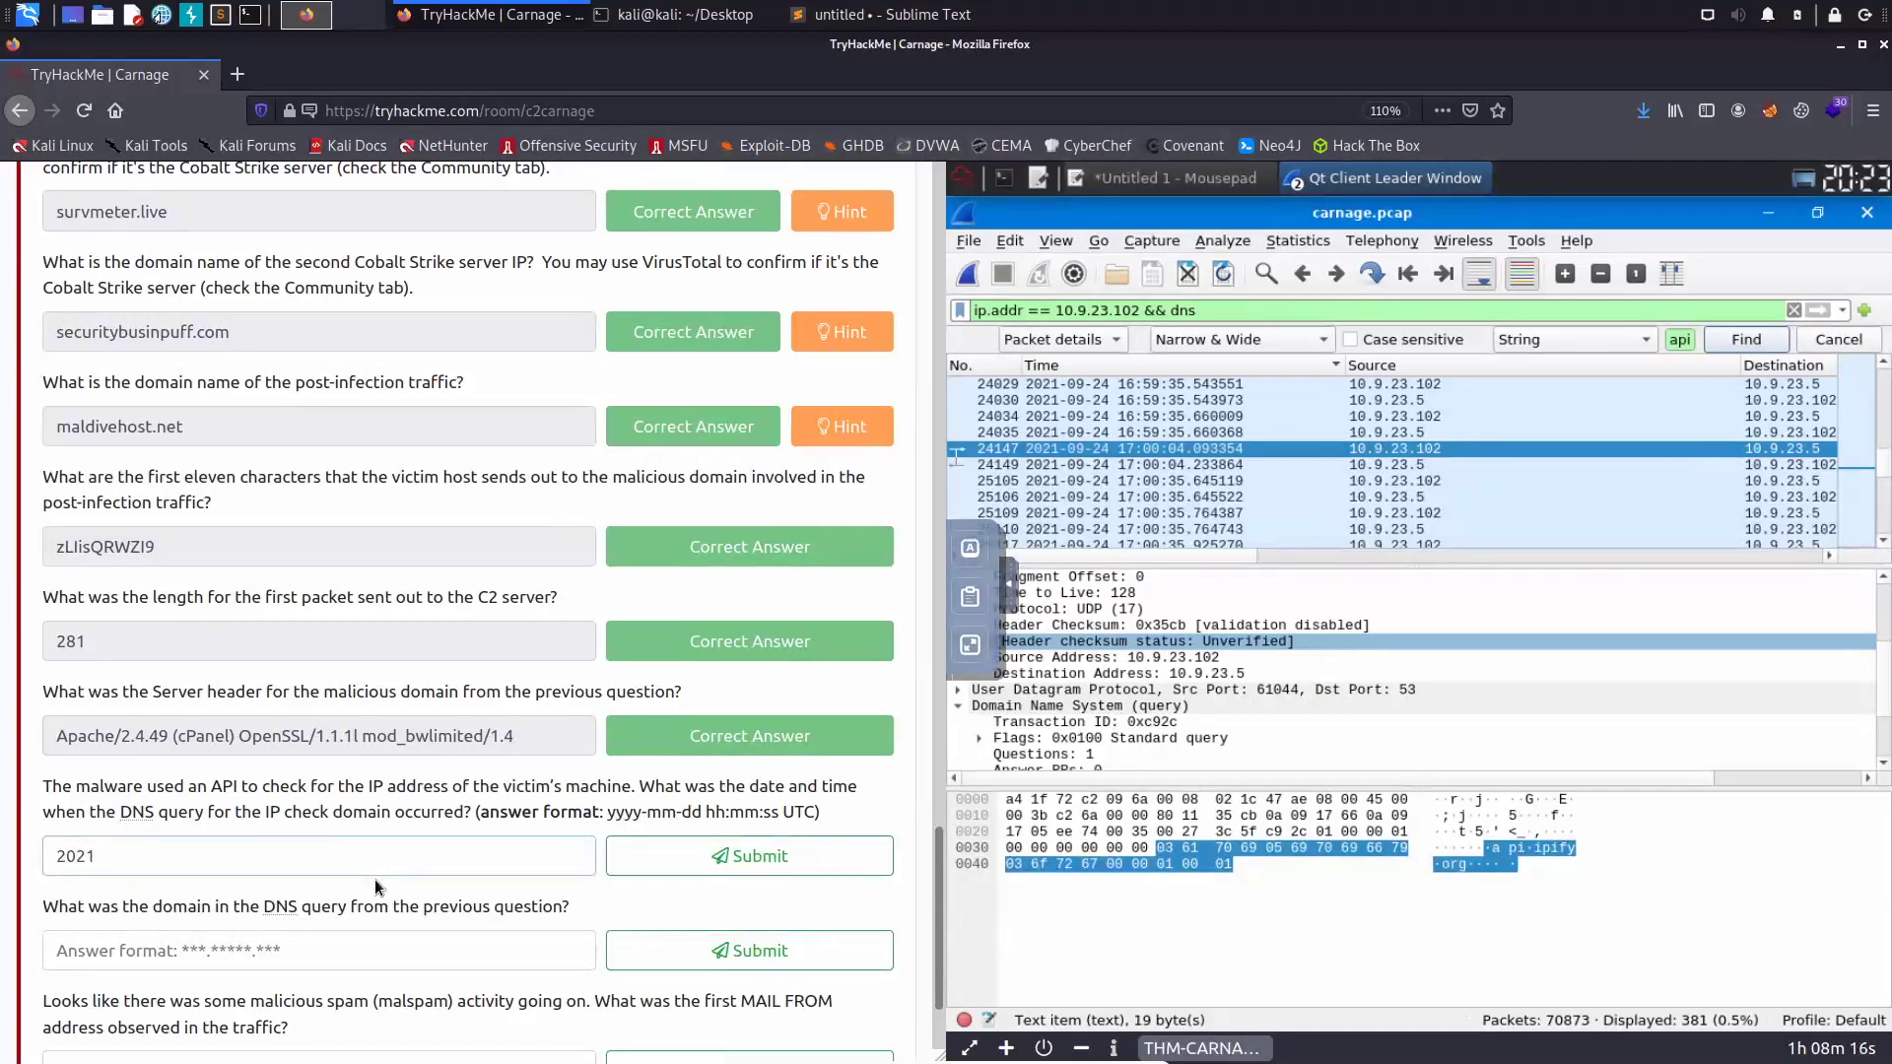
text(-09-24 17:00:04)
click(724, 861)
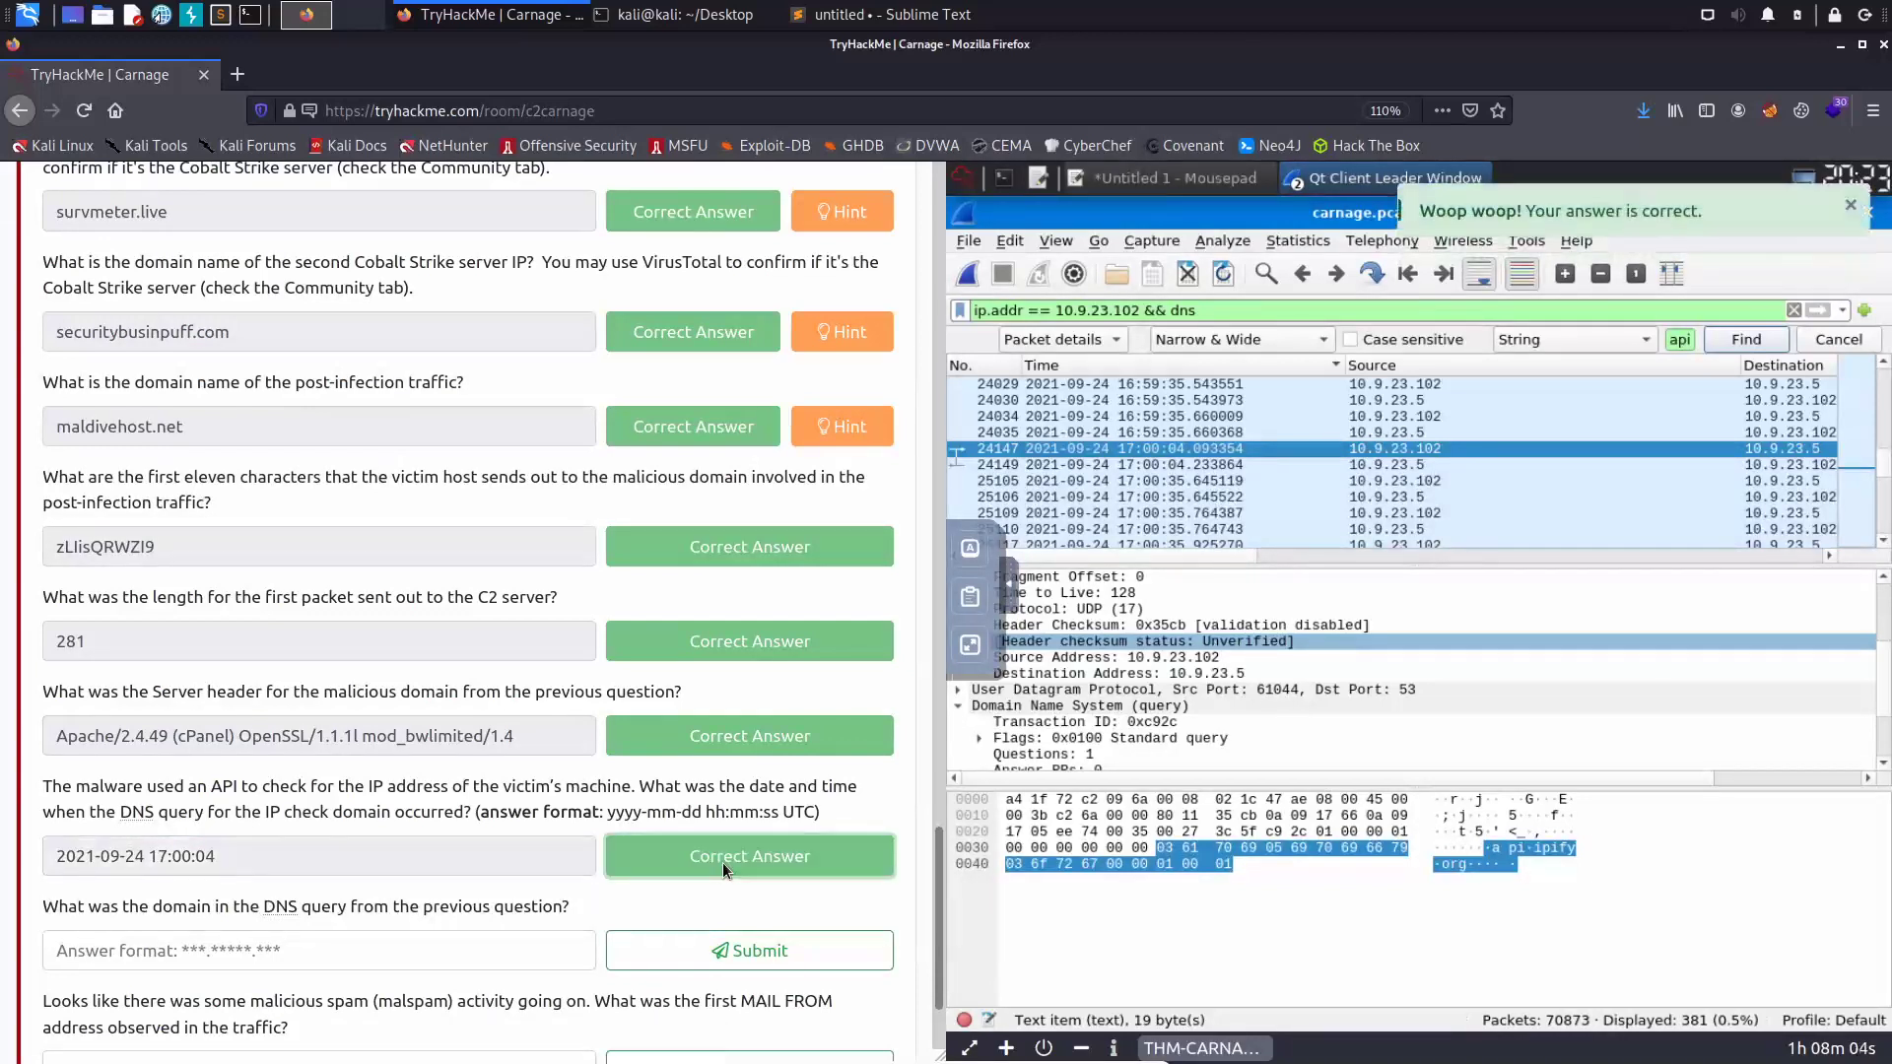
scroll(367, 820, down, 3)
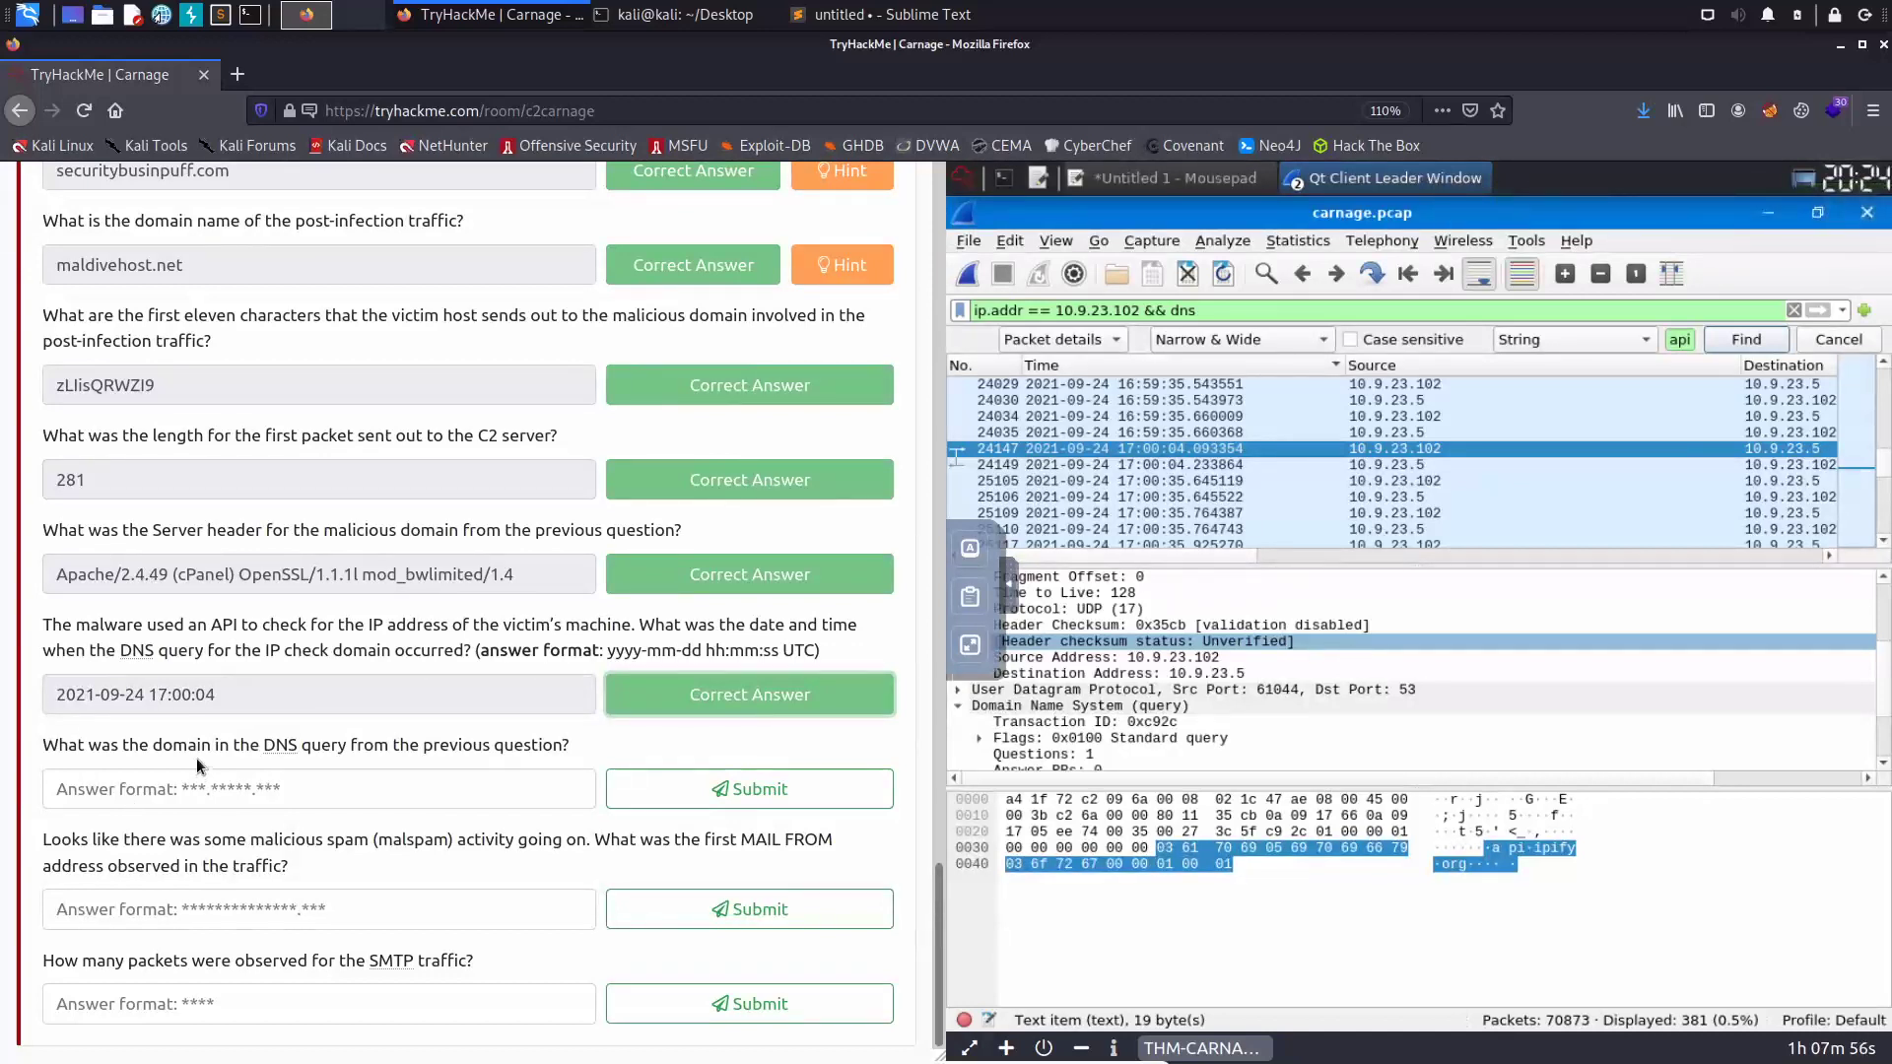
- Check the api.ipify.org query name in packet 24147 and scroll the list to show Protocol and Info
double_click(1244, 455)
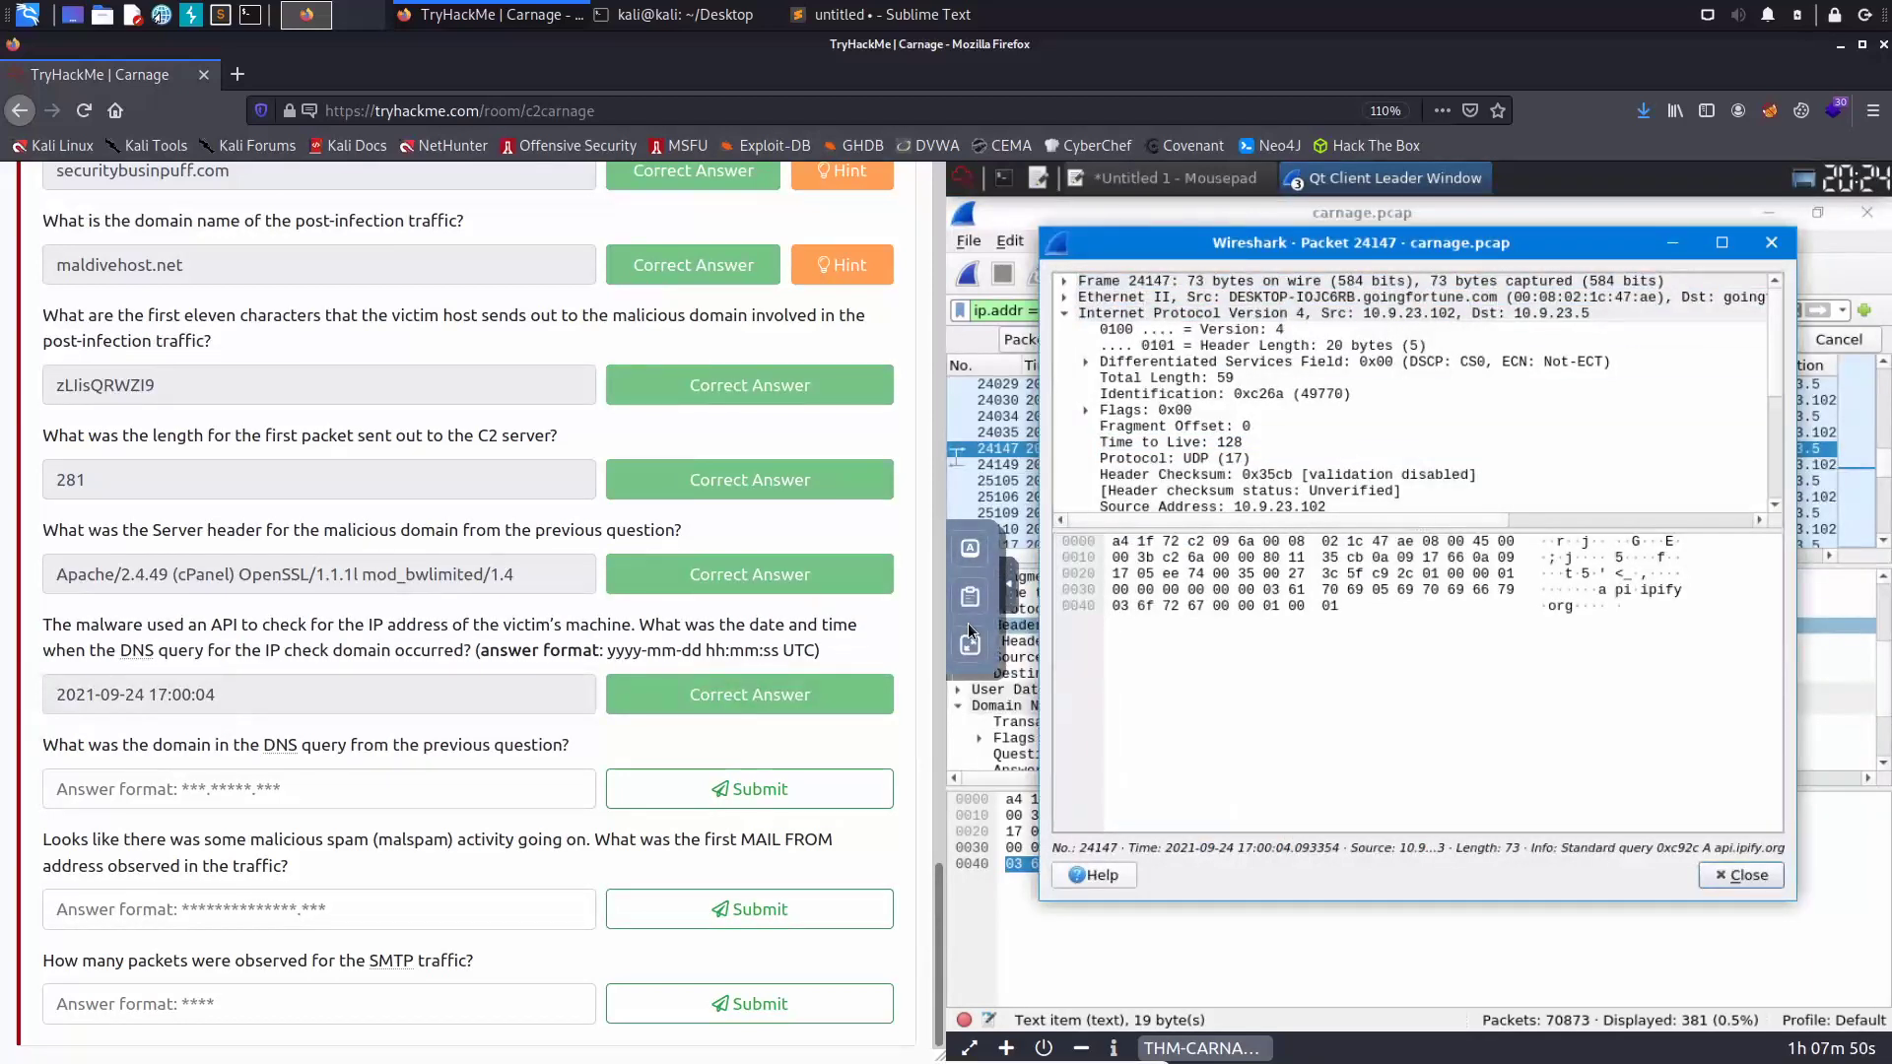
click(1624, 592)
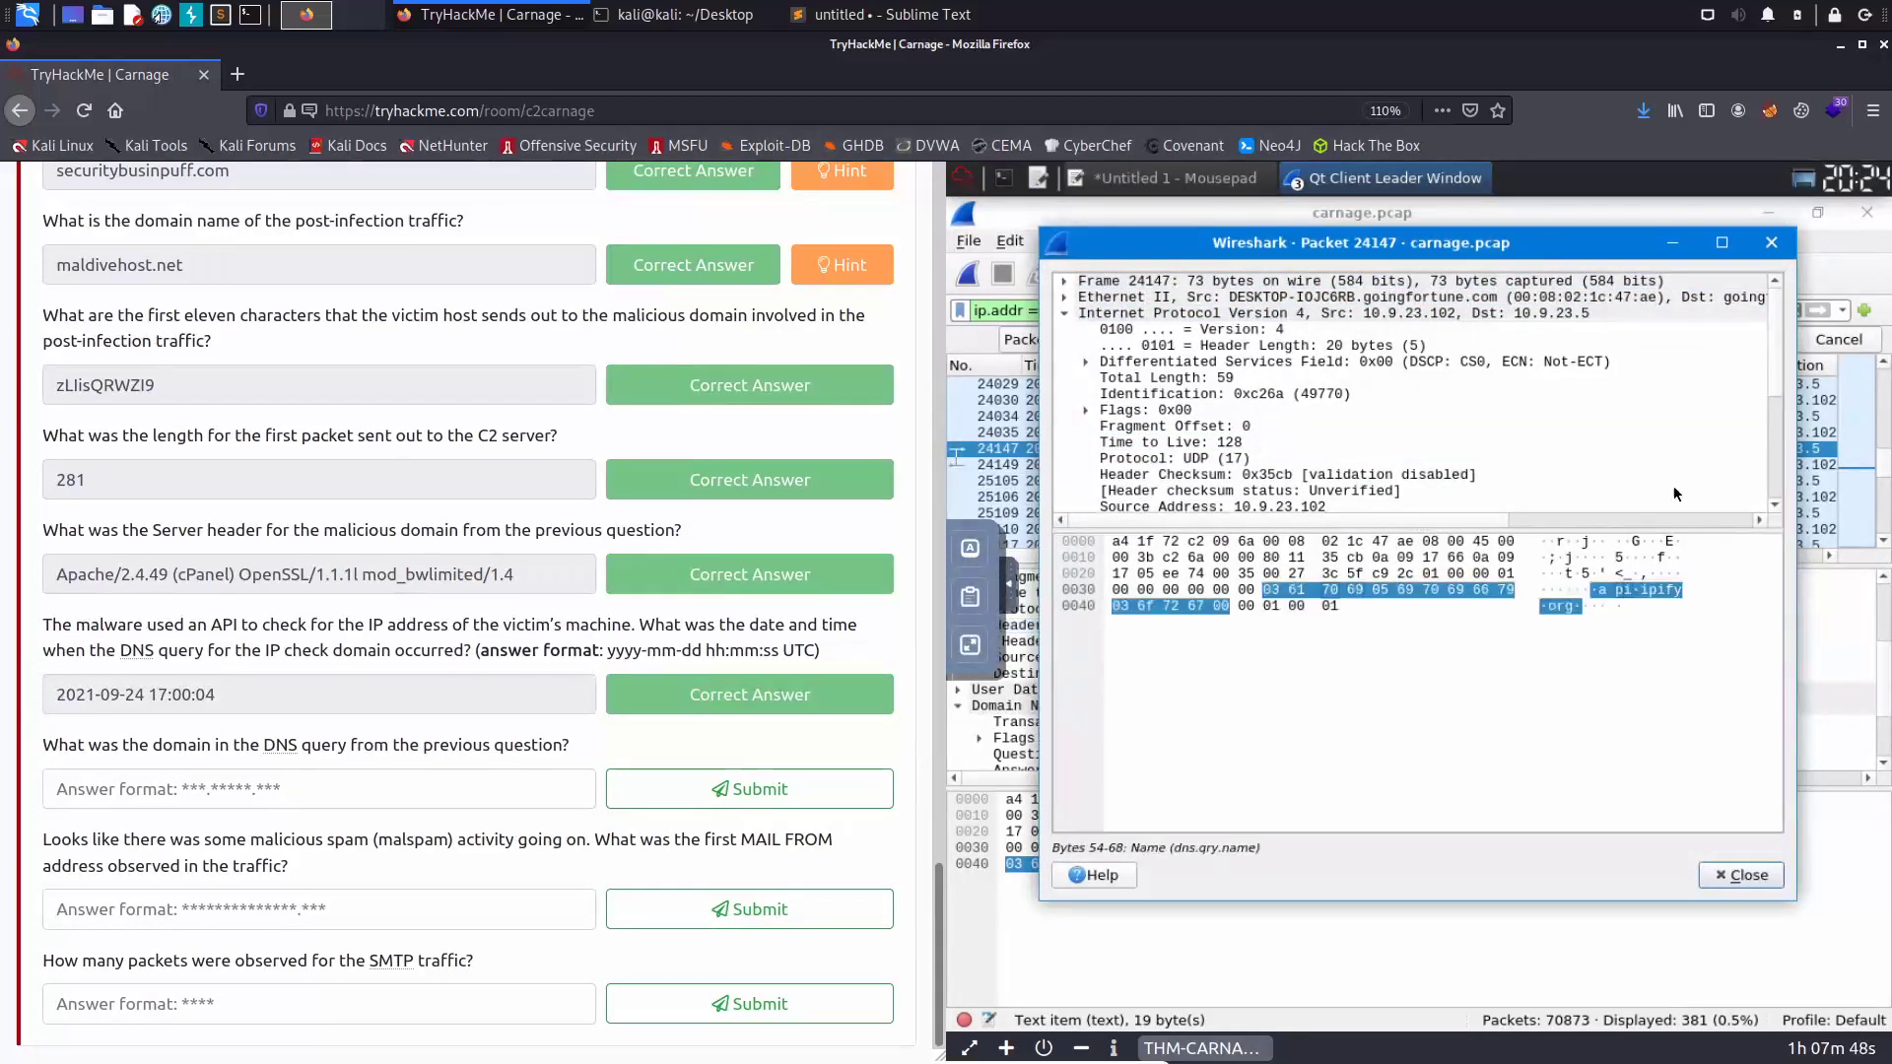
click(1771, 243)
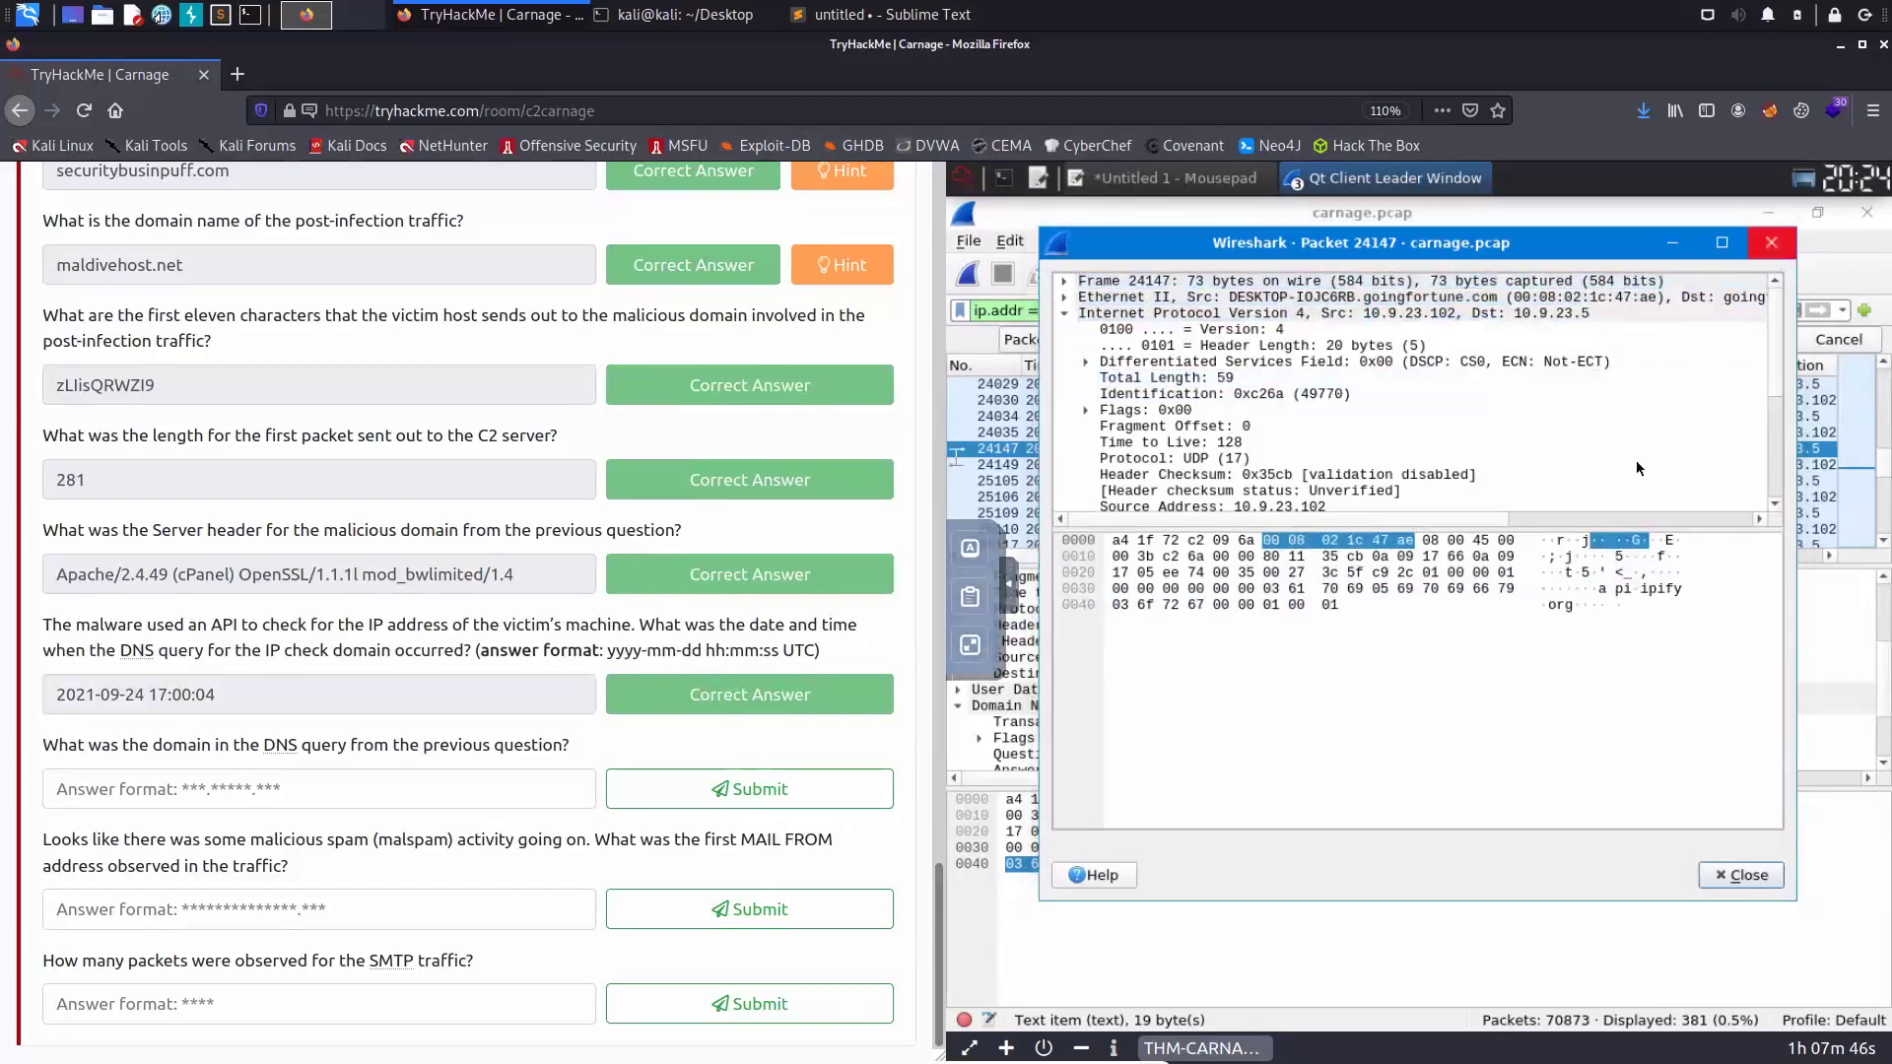
drag(1230, 568, 1618, 564)
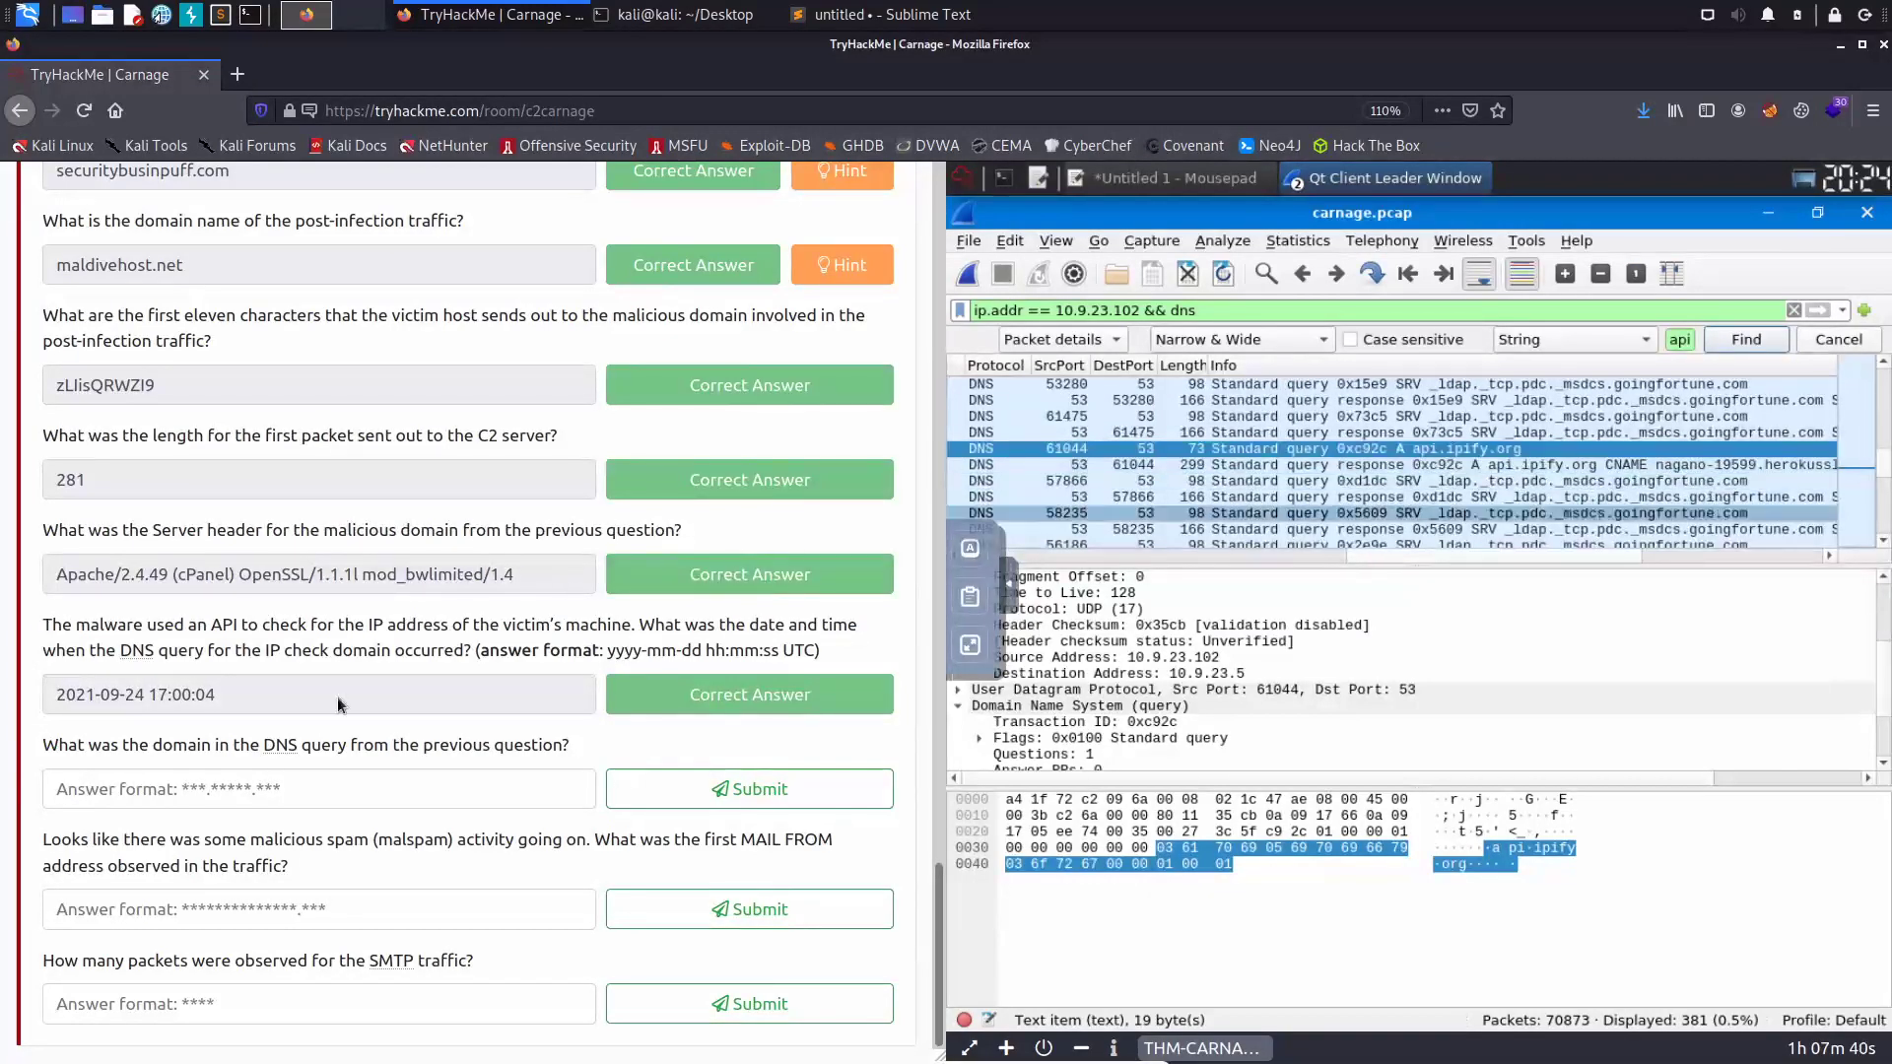
click(279, 803)
- Submit api.apifi.org as the DNS query domain answer
text(ap)
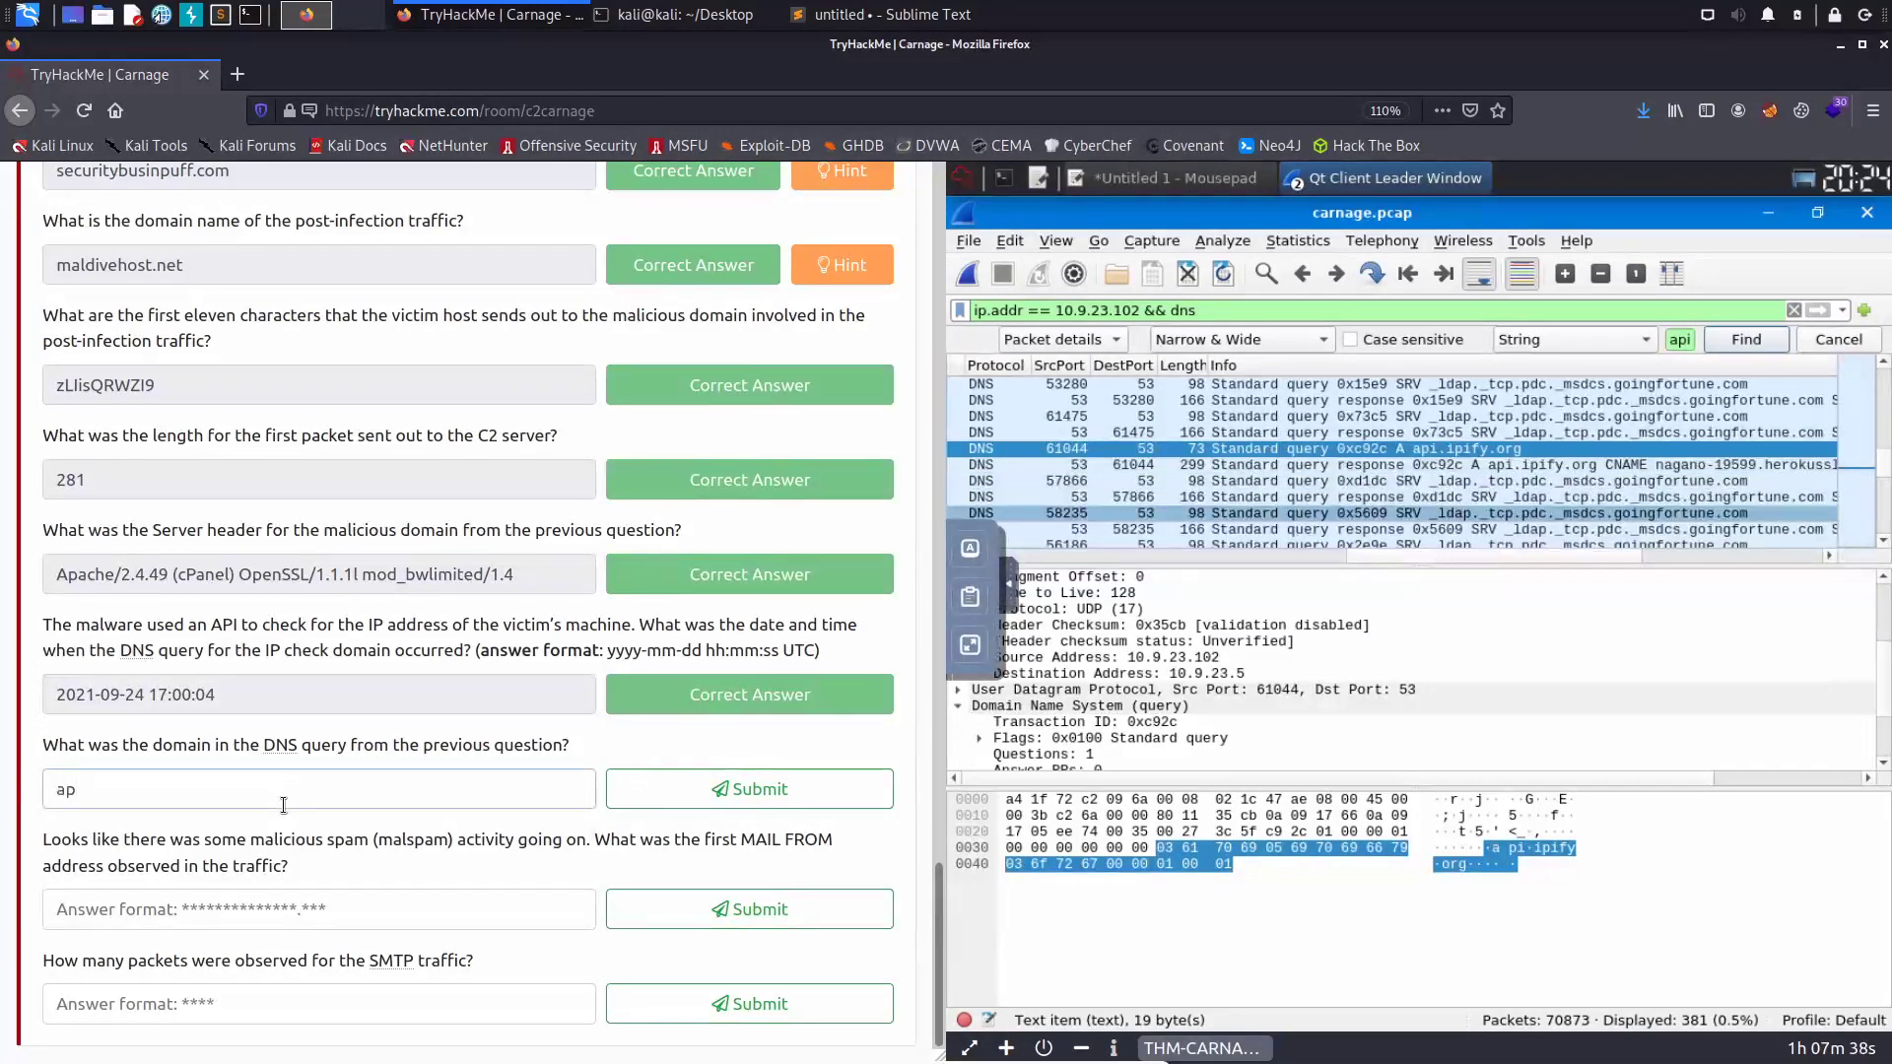
text(i.apifi)
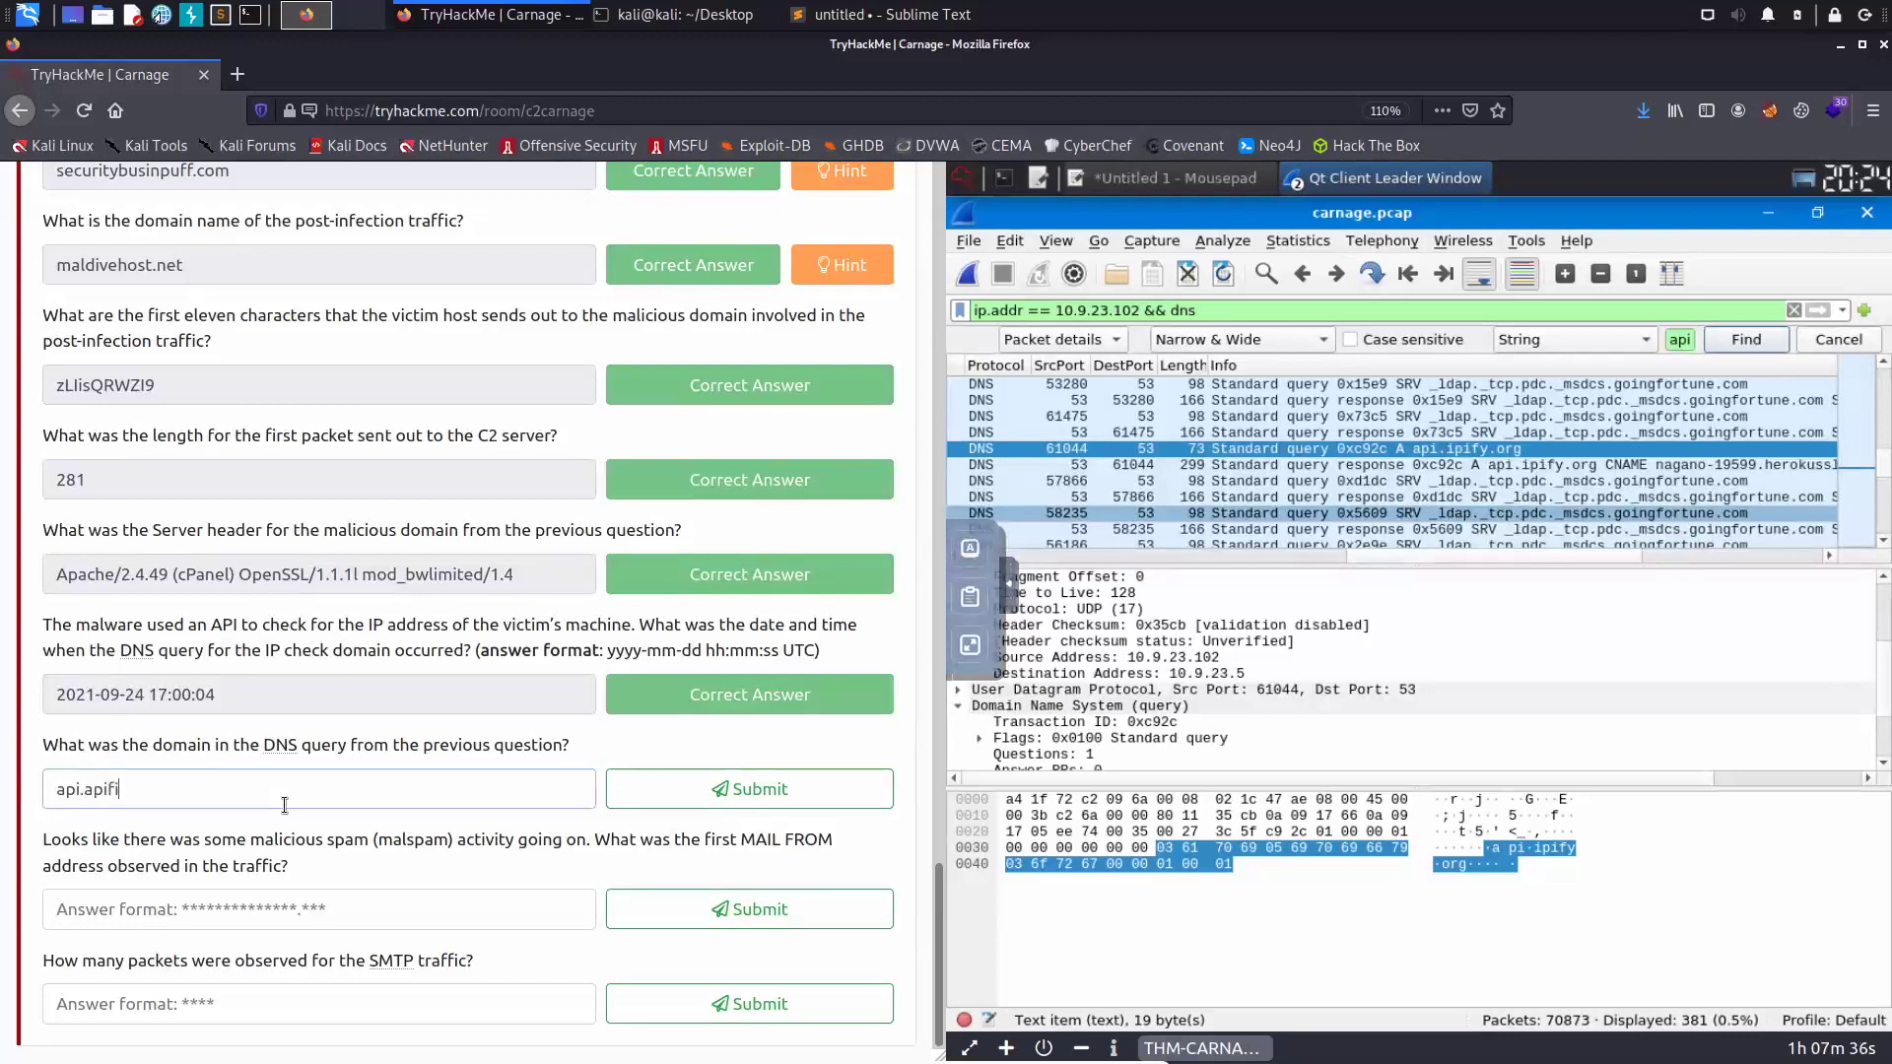
text(.org)
click(702, 794)
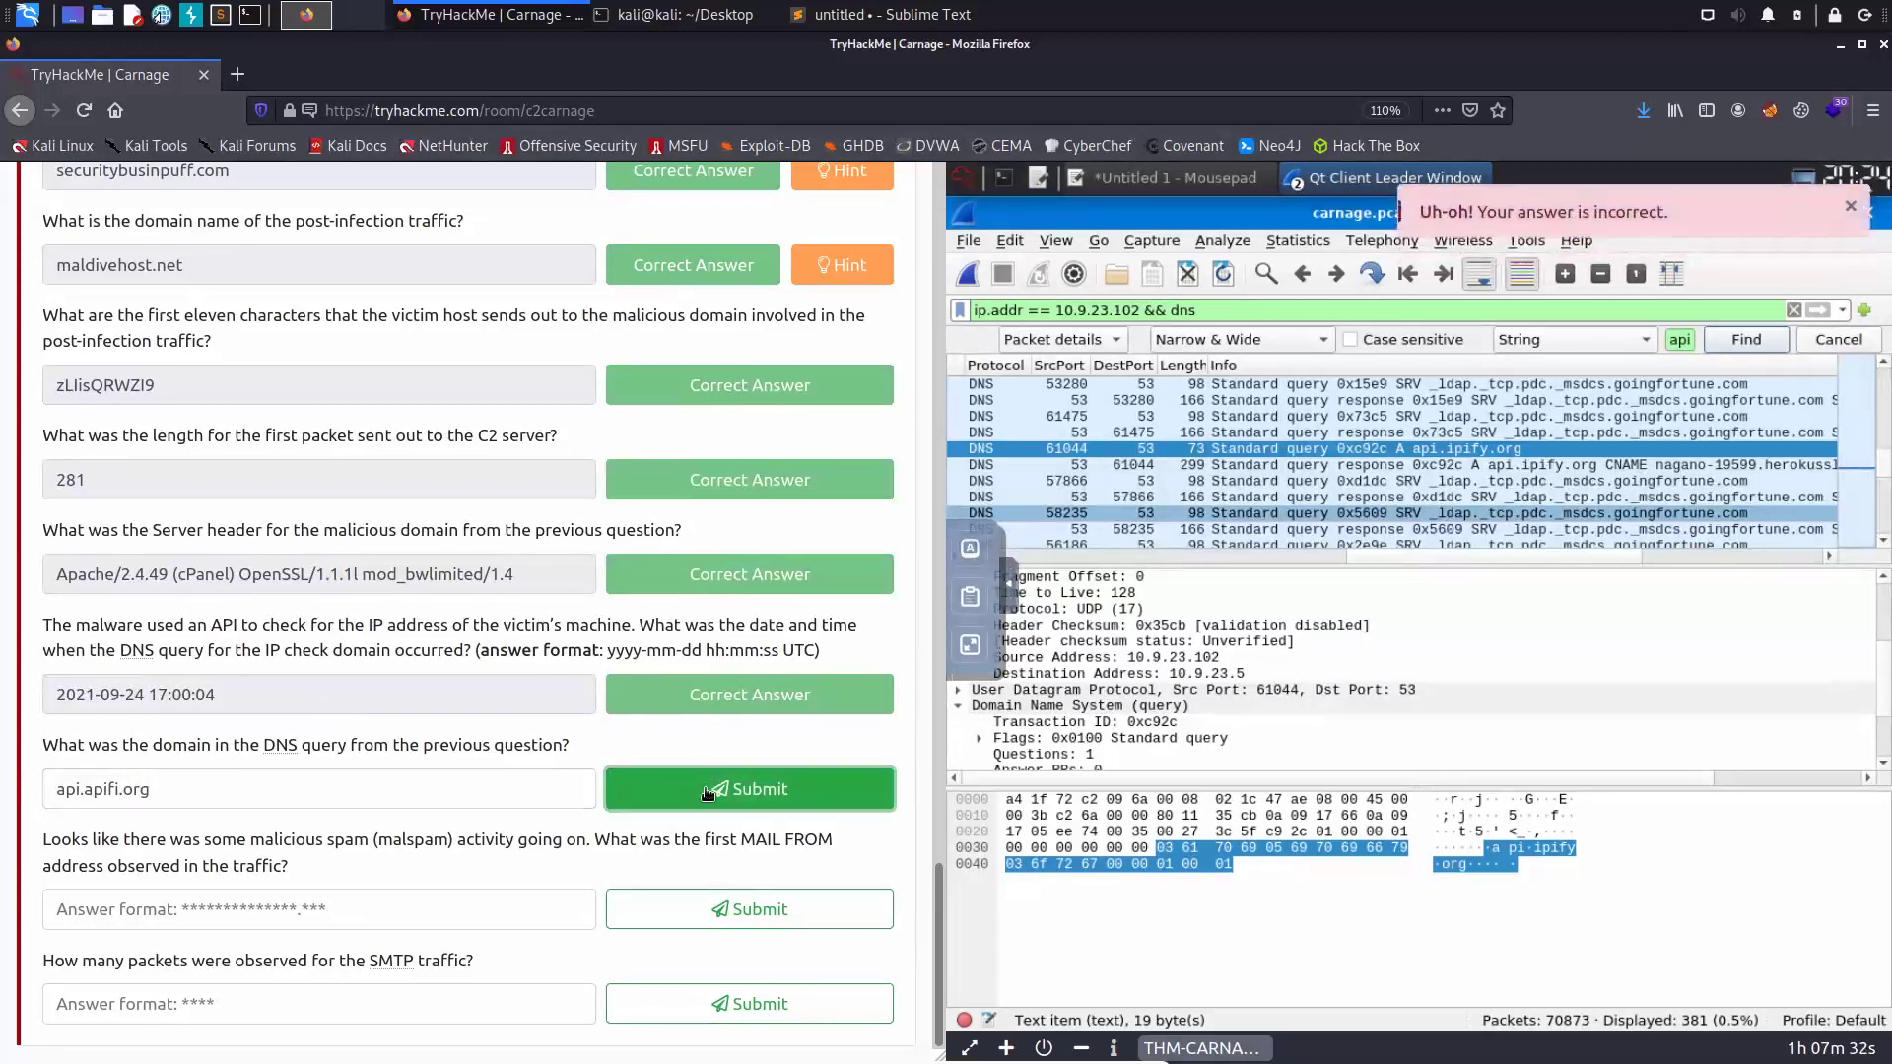
click(146, 793)
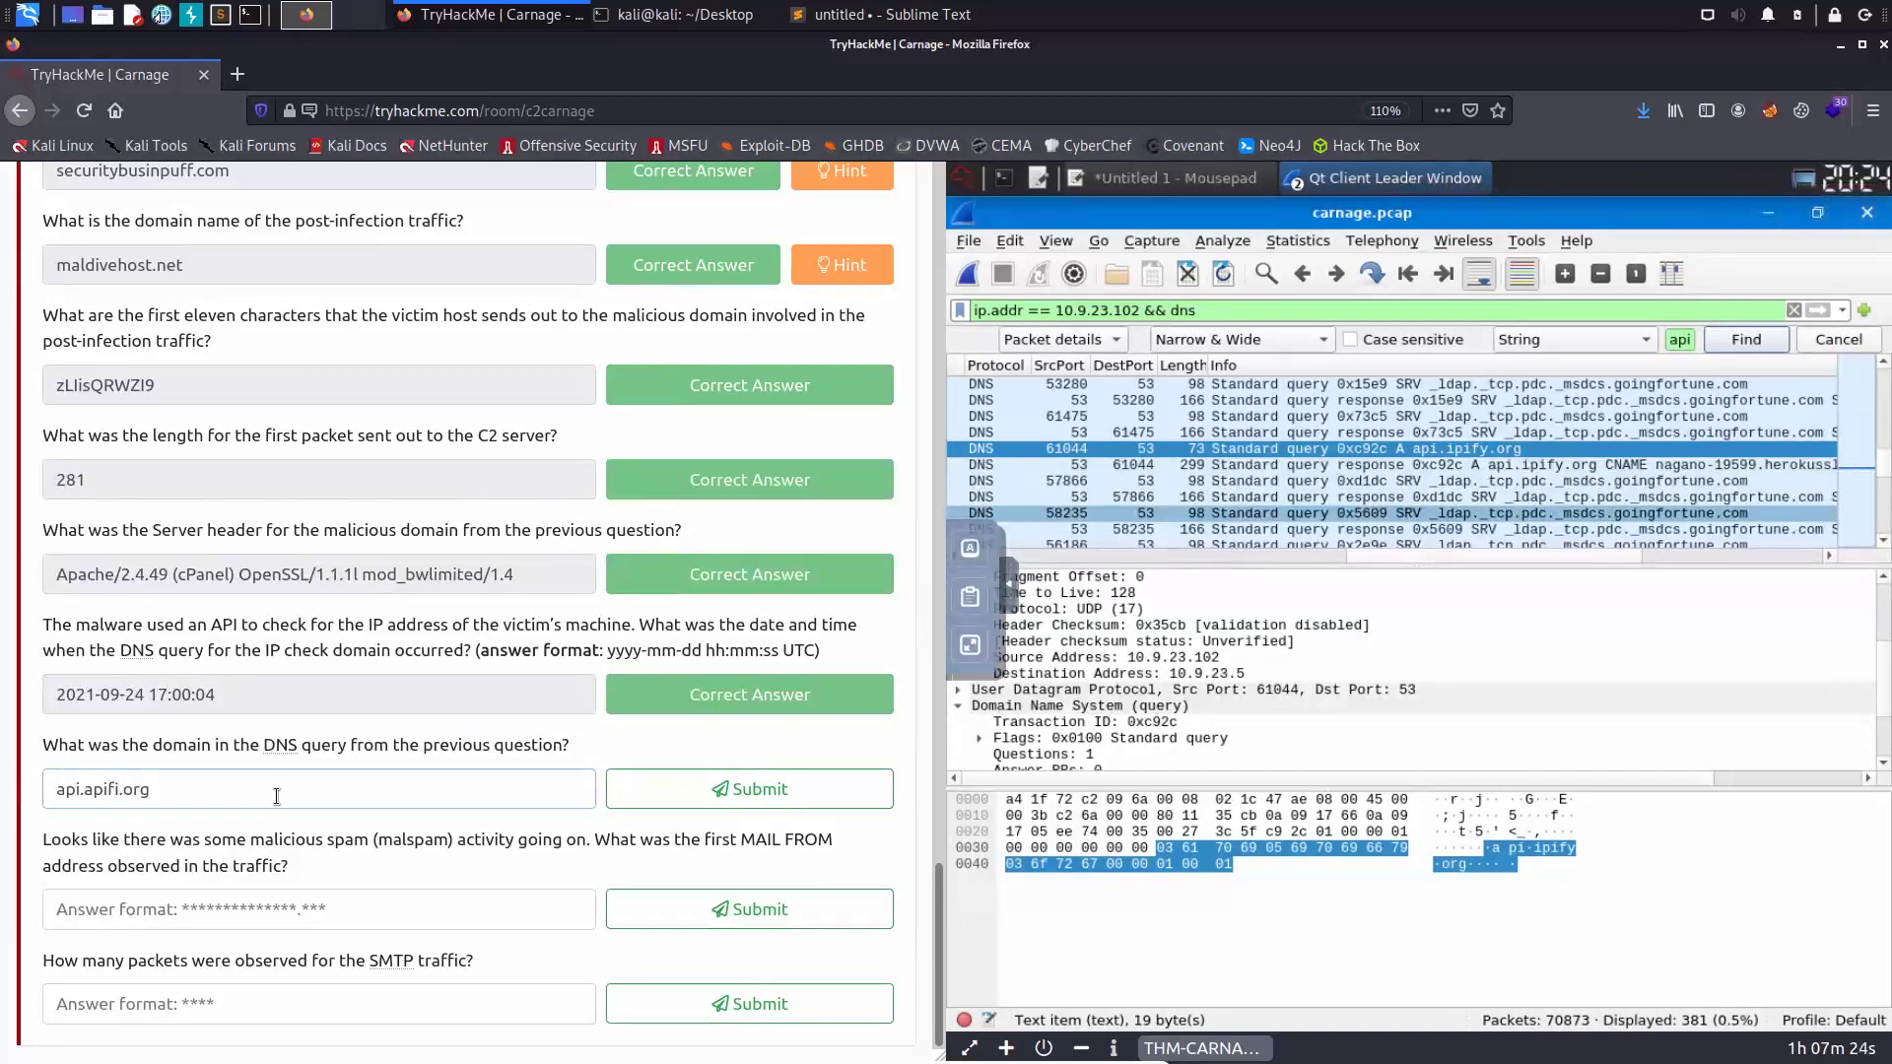
- Correct the answer to api.apify.org and submit it again
key(Left)
key(Right)
key(Right)
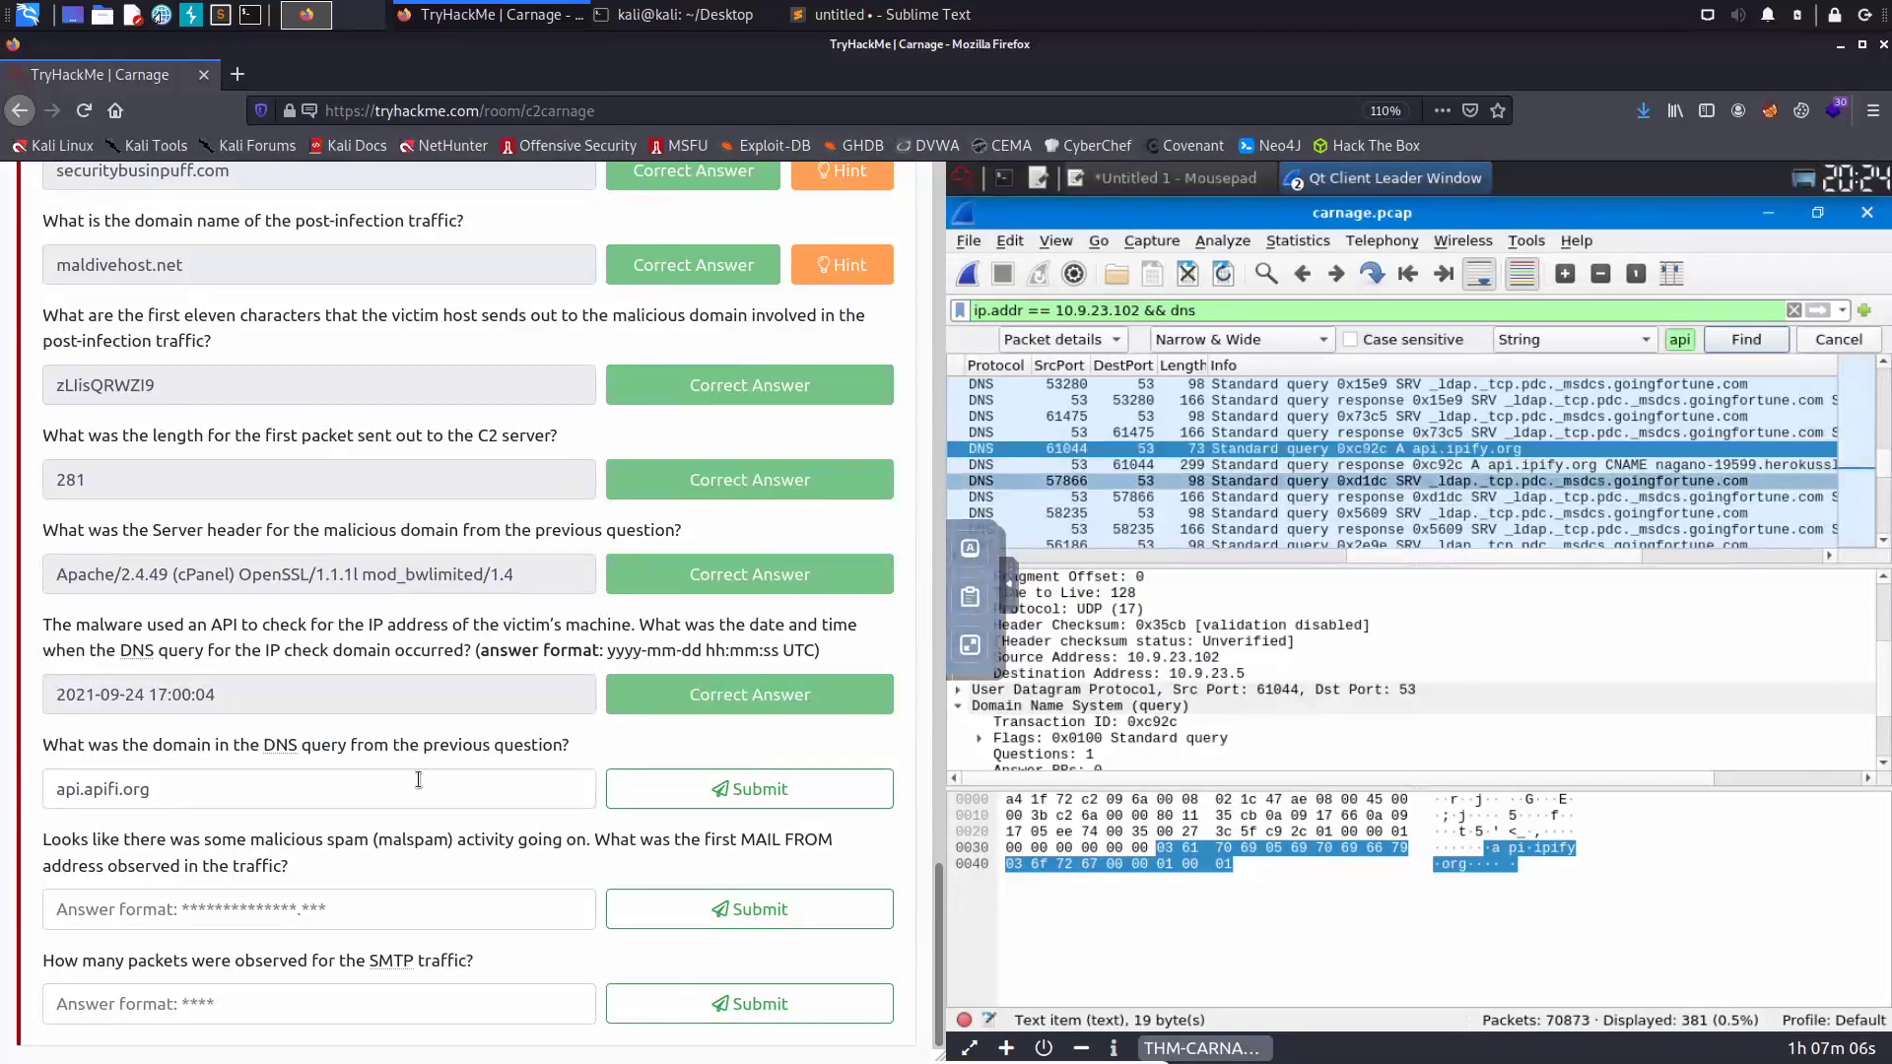
click(122, 789)
key(BackSpace)
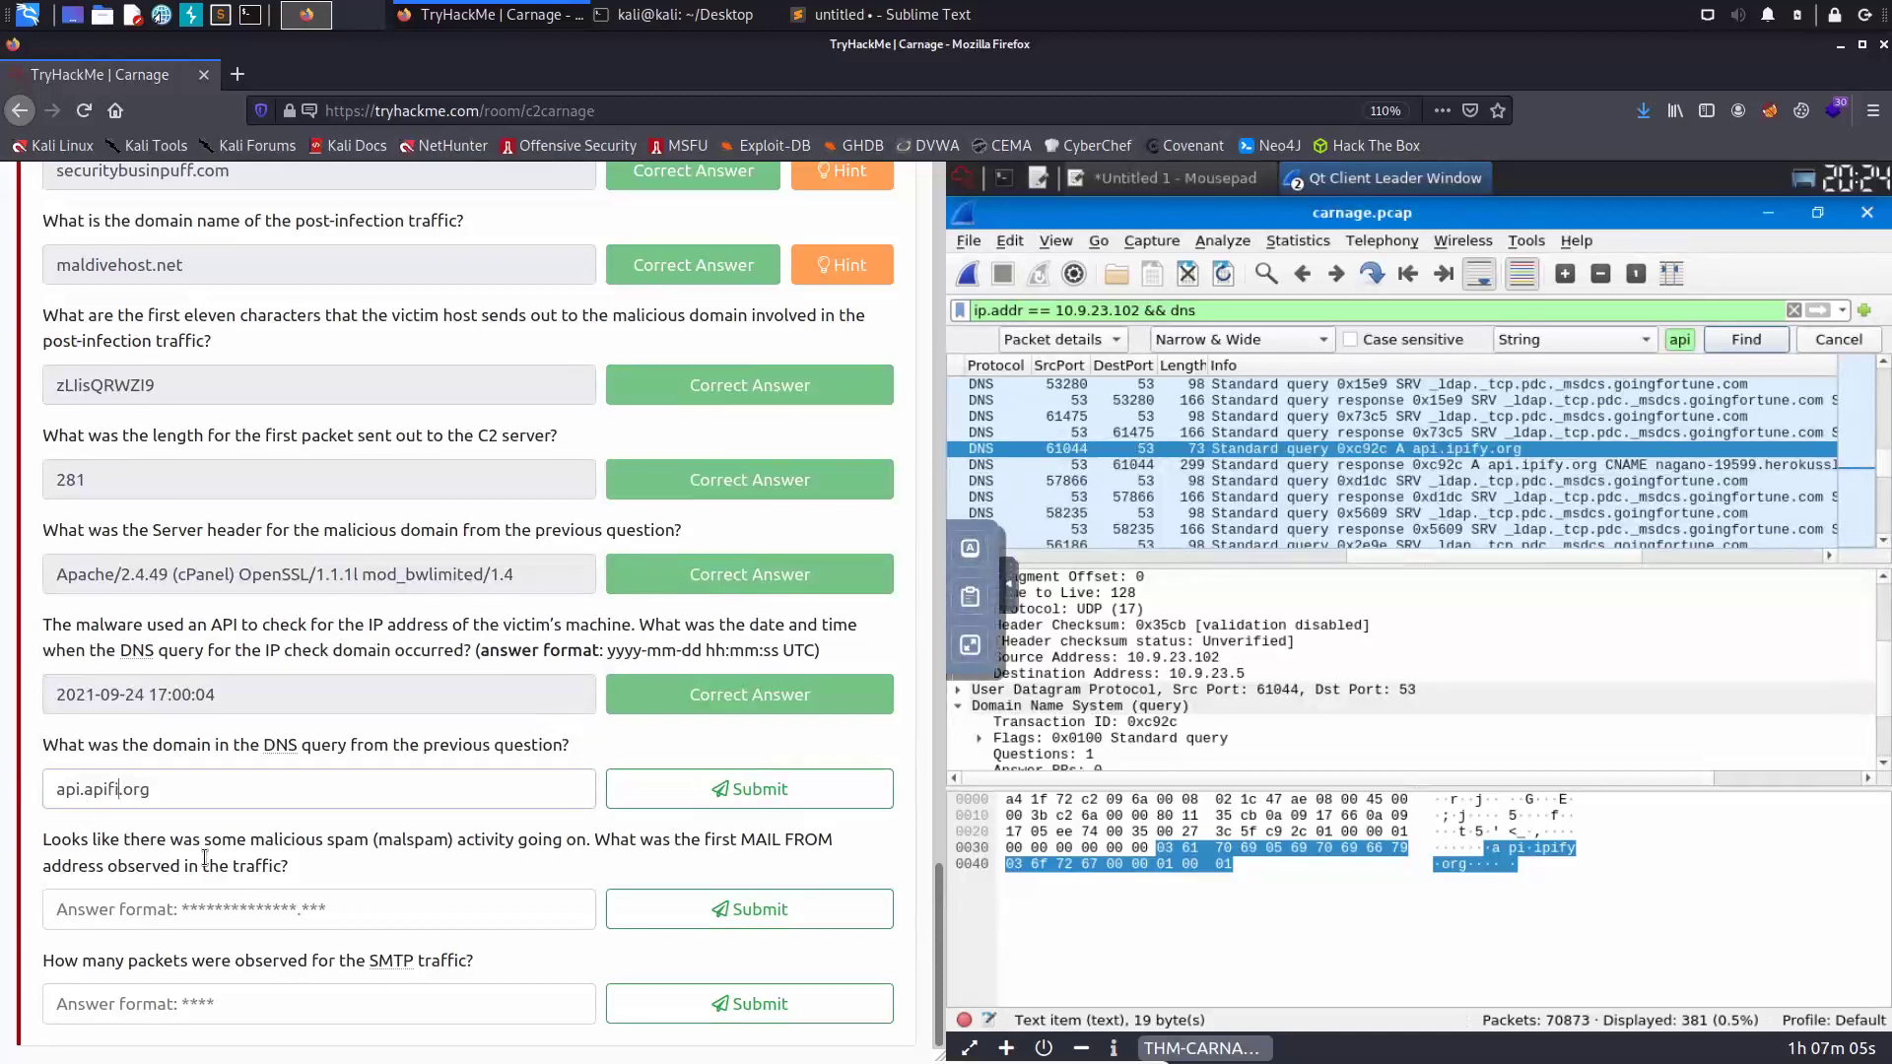
text(y)
click(748, 790)
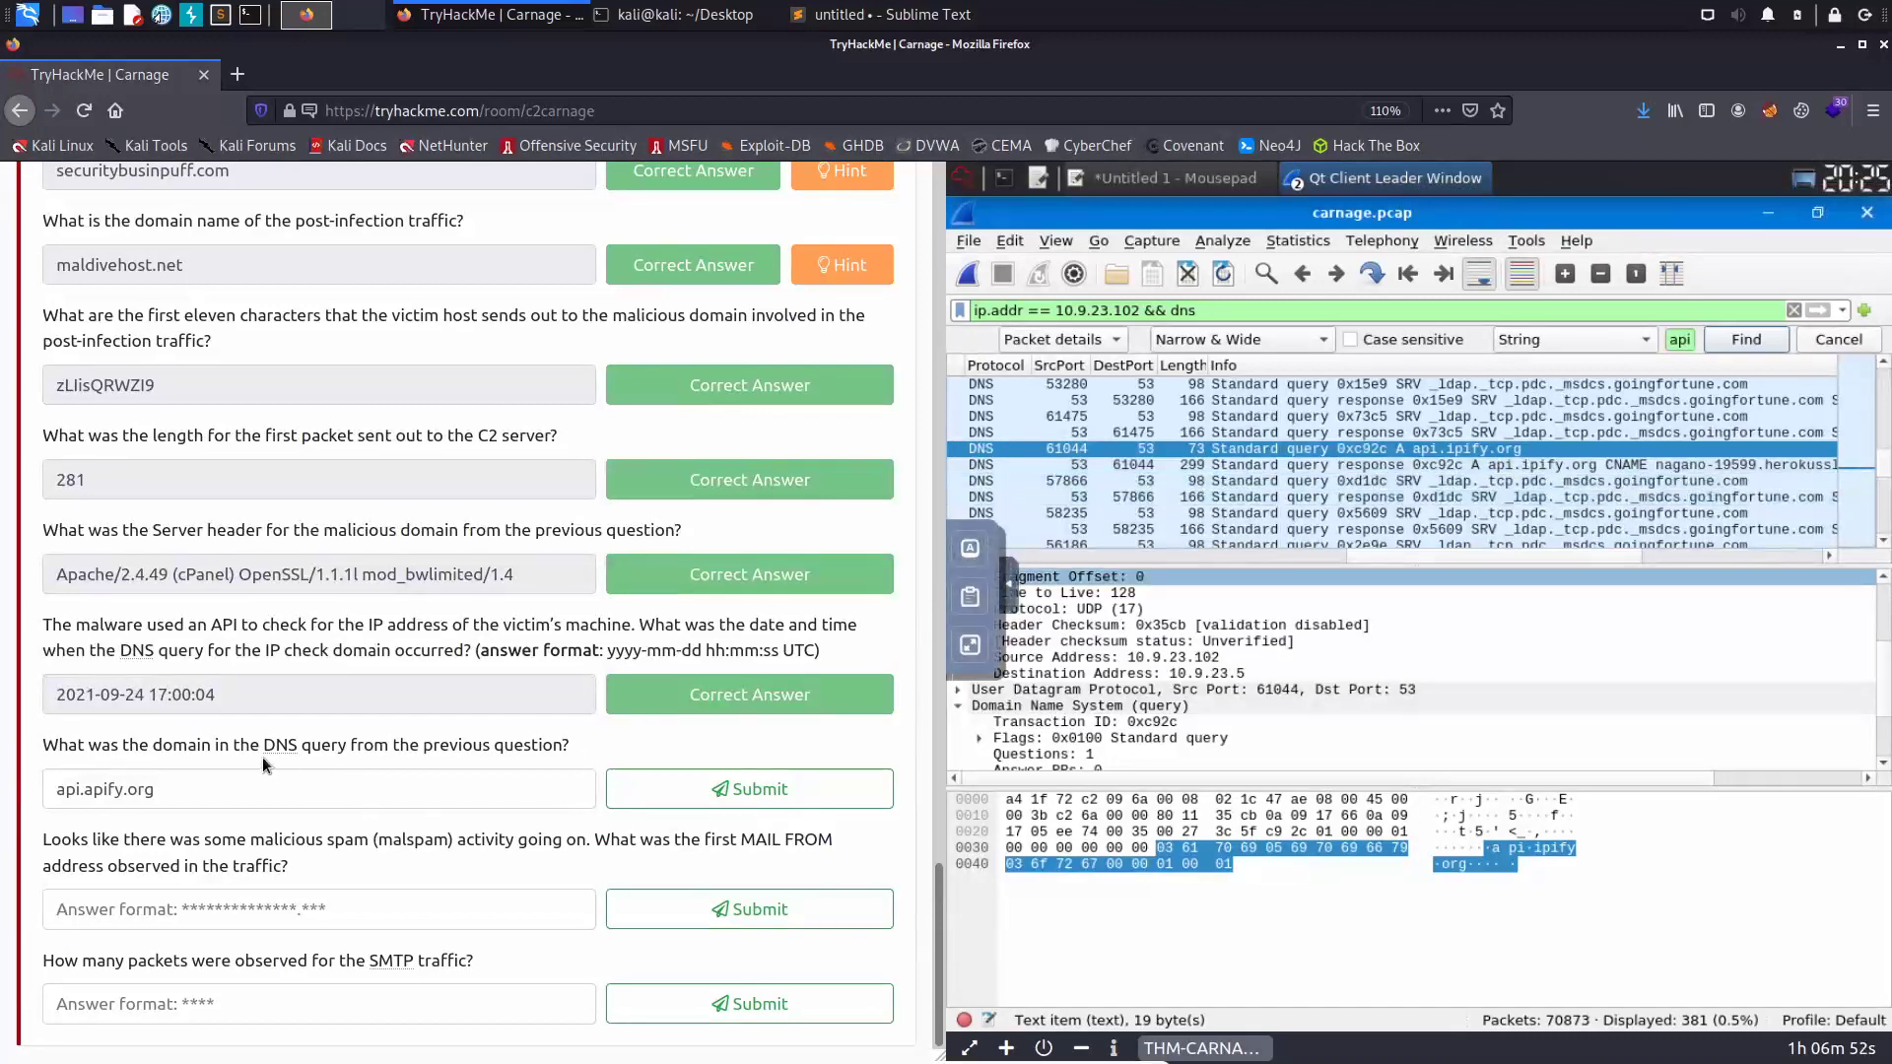
- Copy the exact DNS query name value api.ipify.org from packet 24147's details
double_click(1322, 456)
scroll(1327, 472, down, 2)
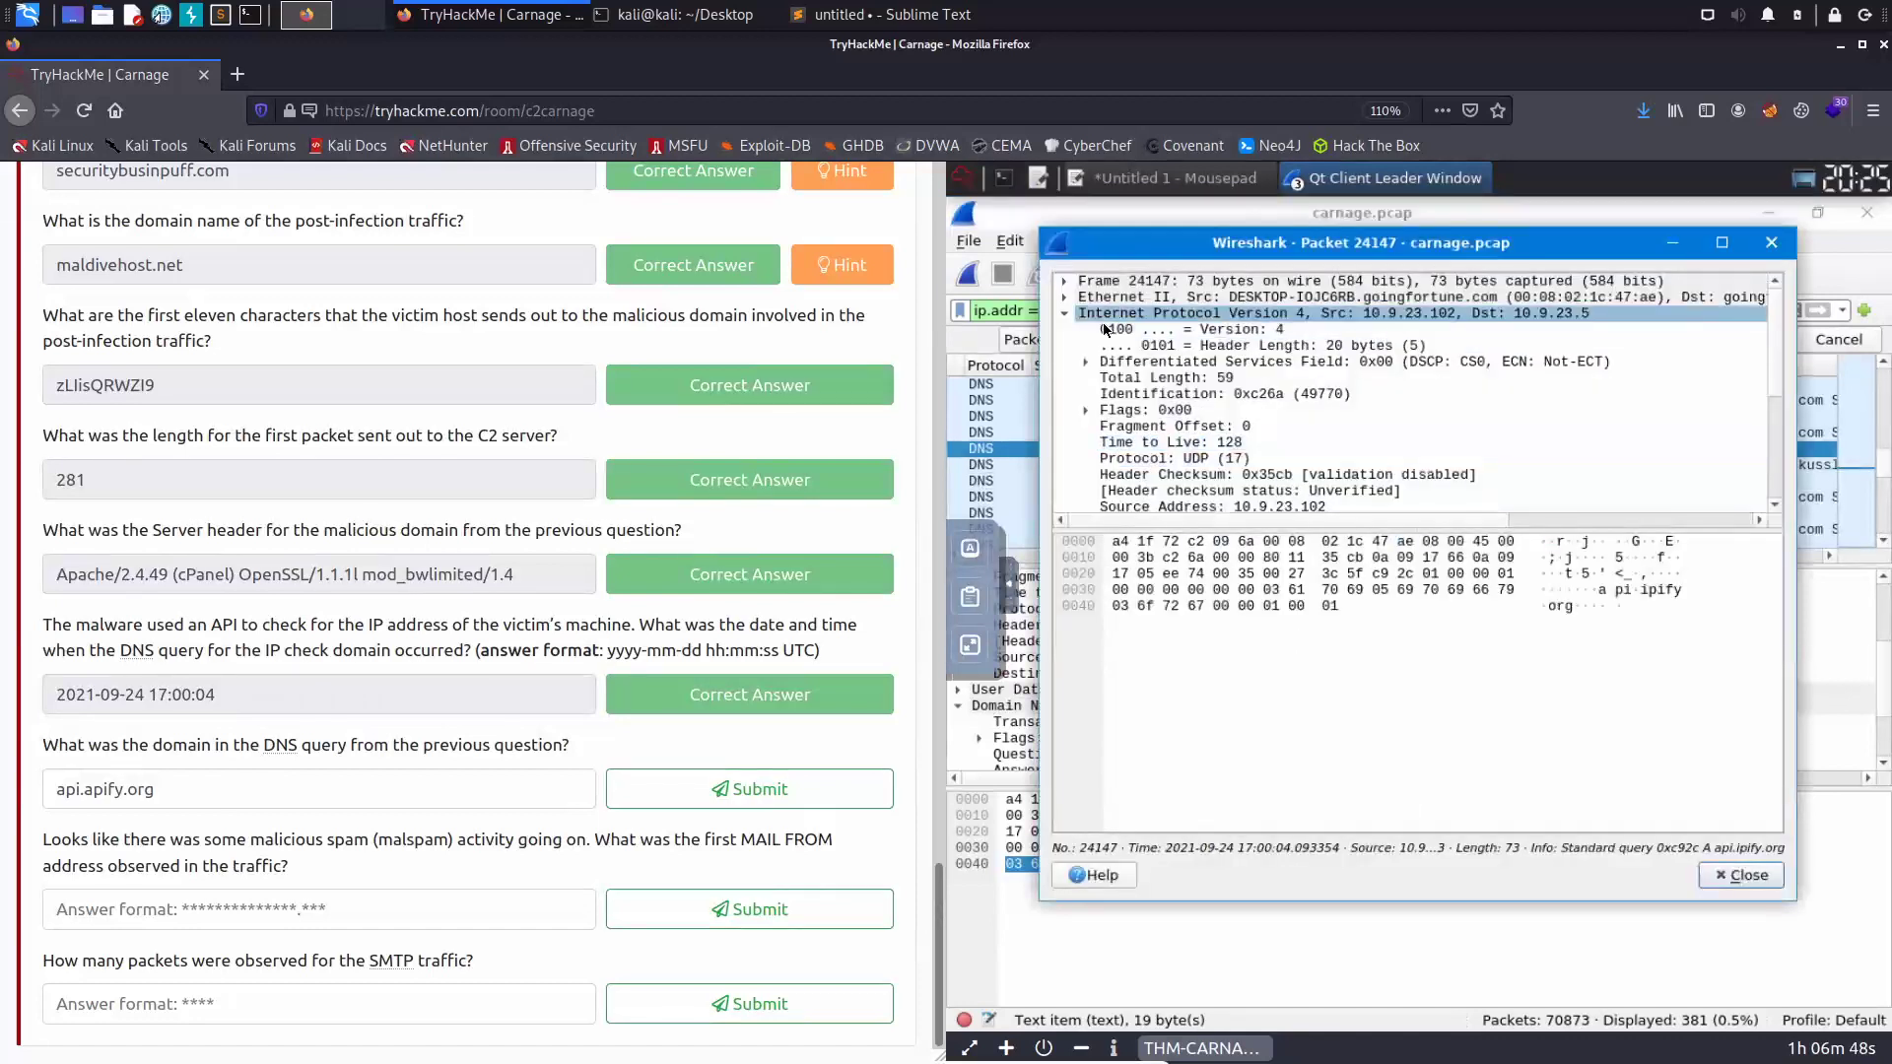
click(1636, 591)
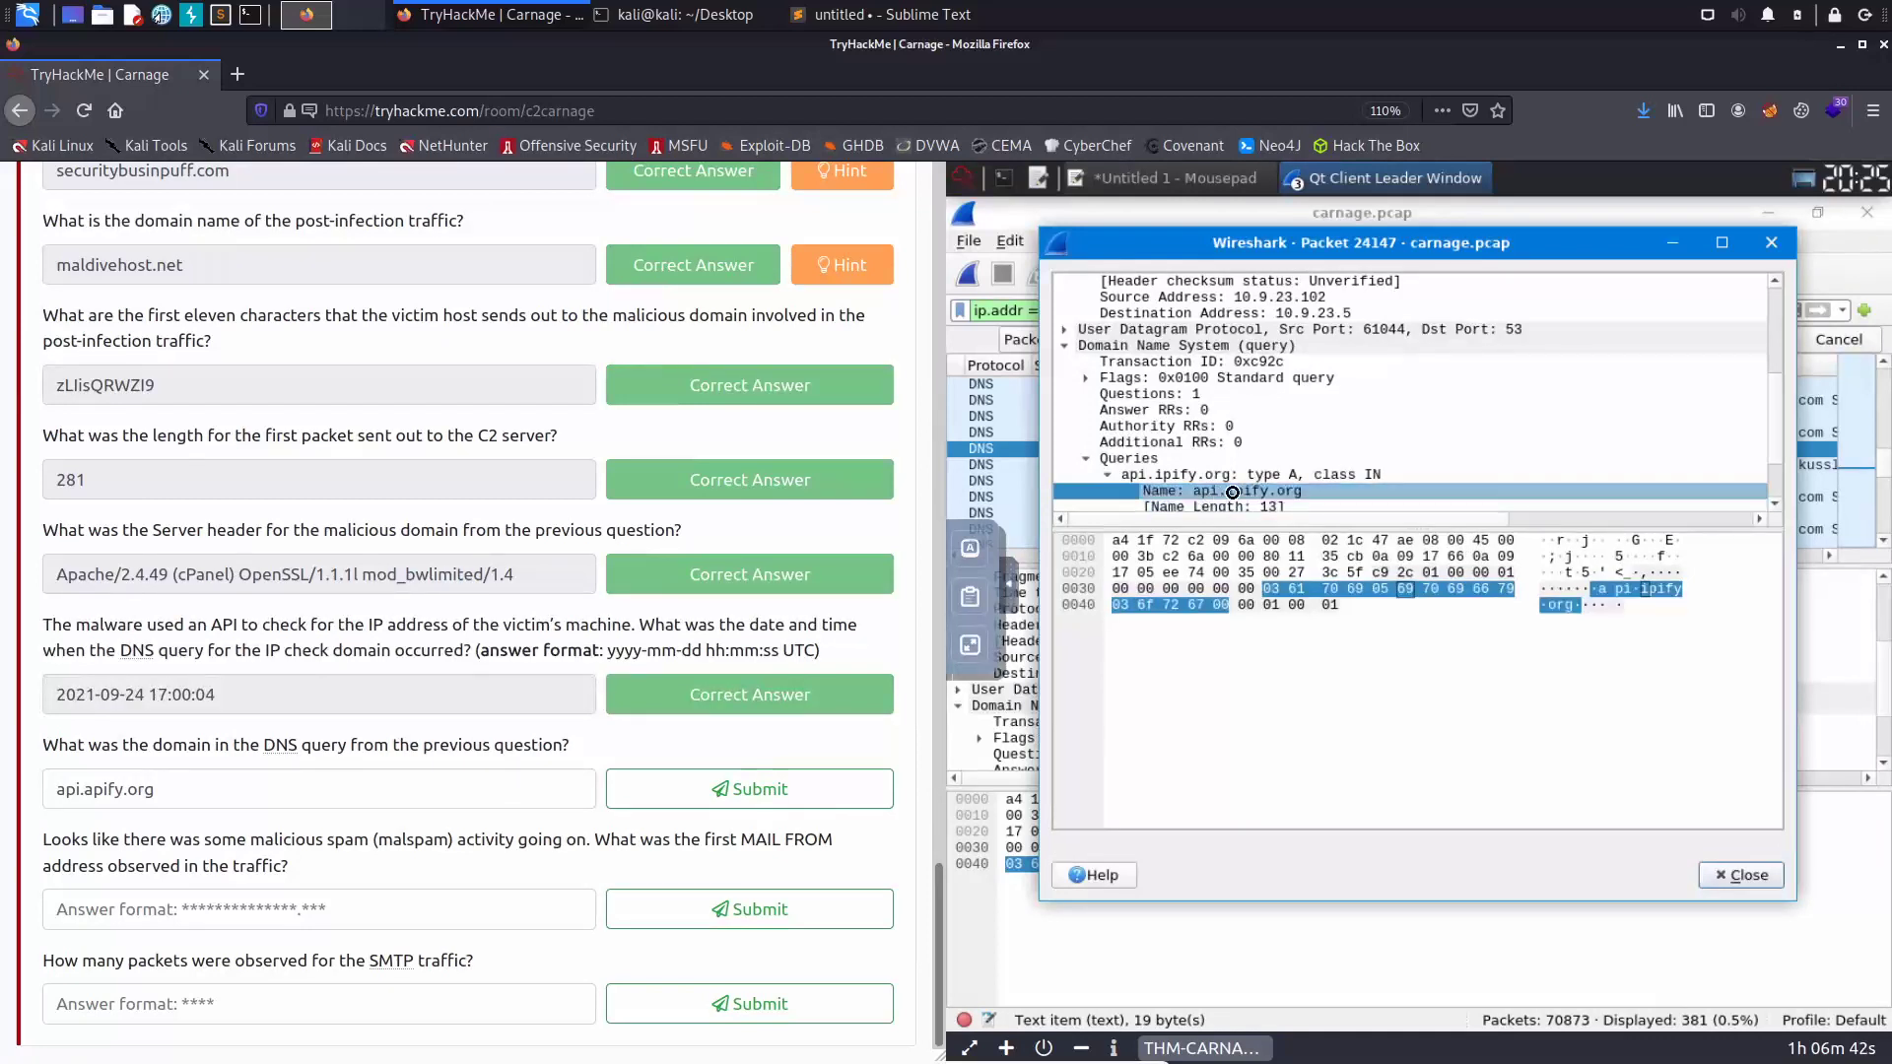
right_click(1291, 490)
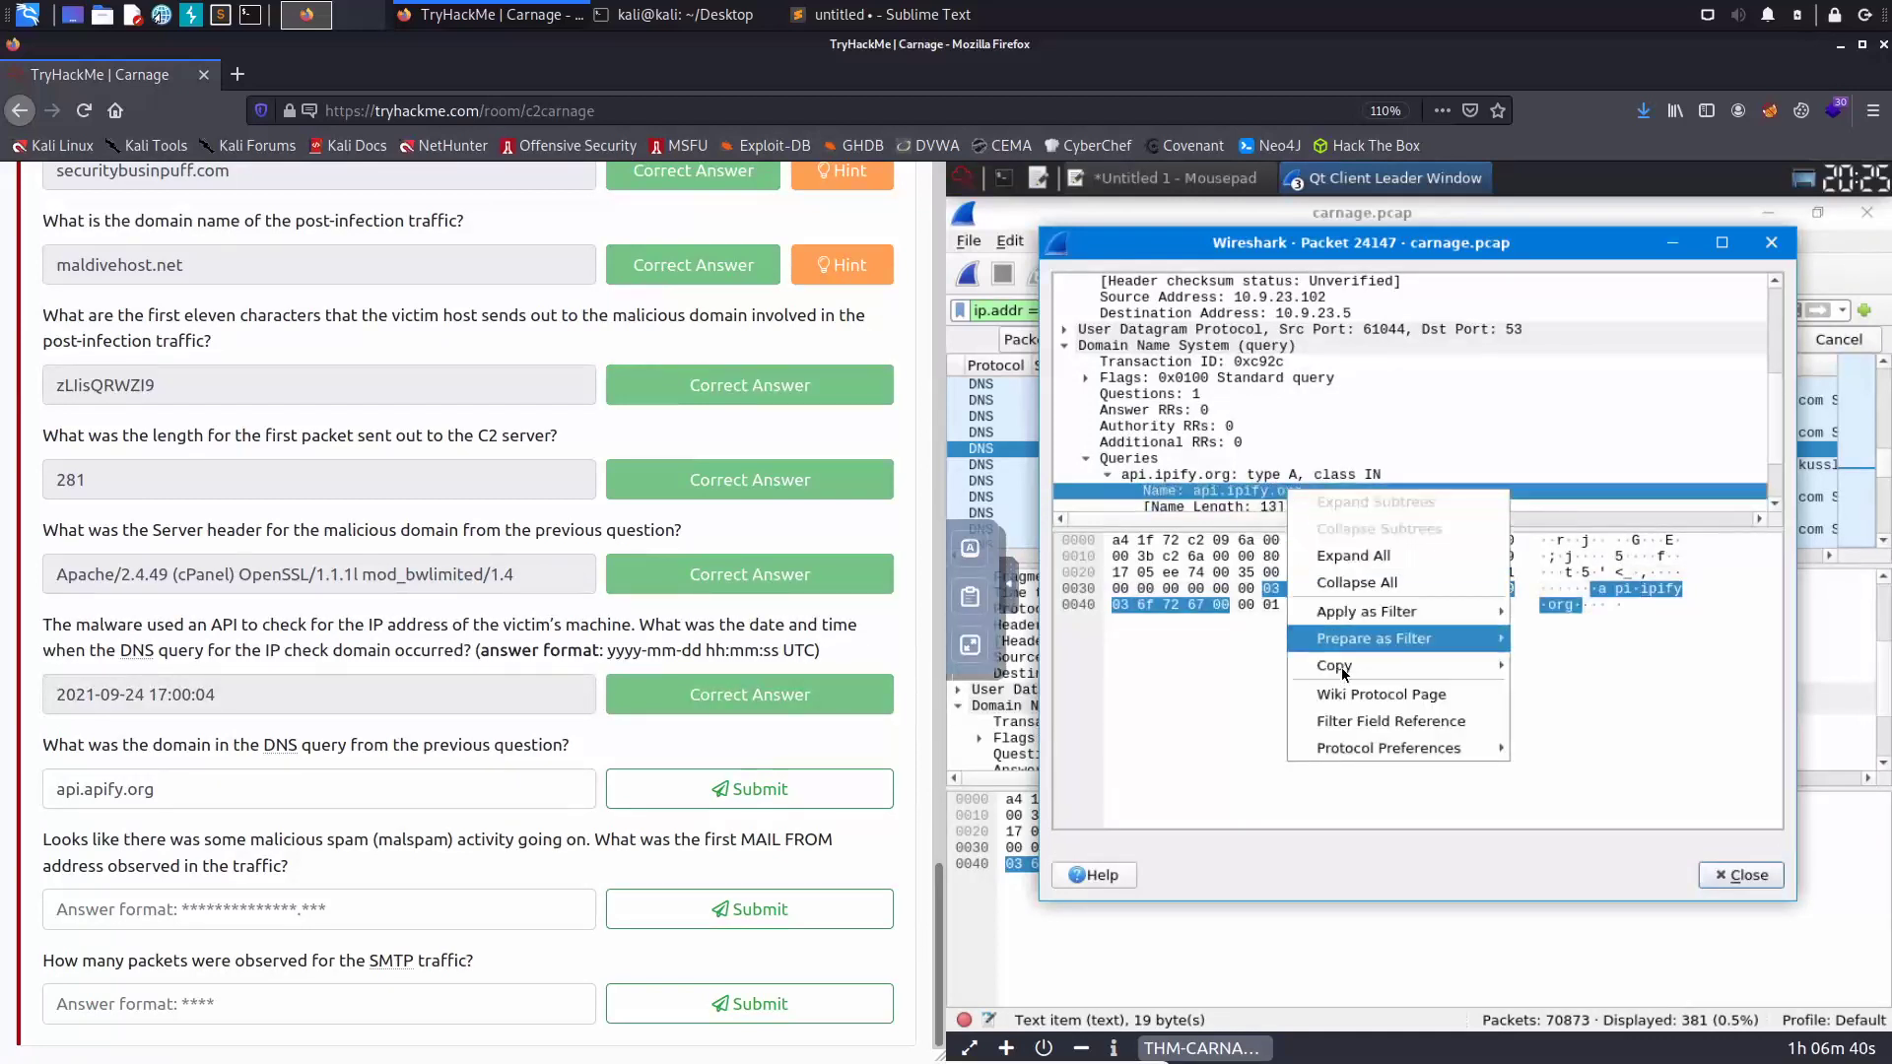
mouse_move(1347, 669)
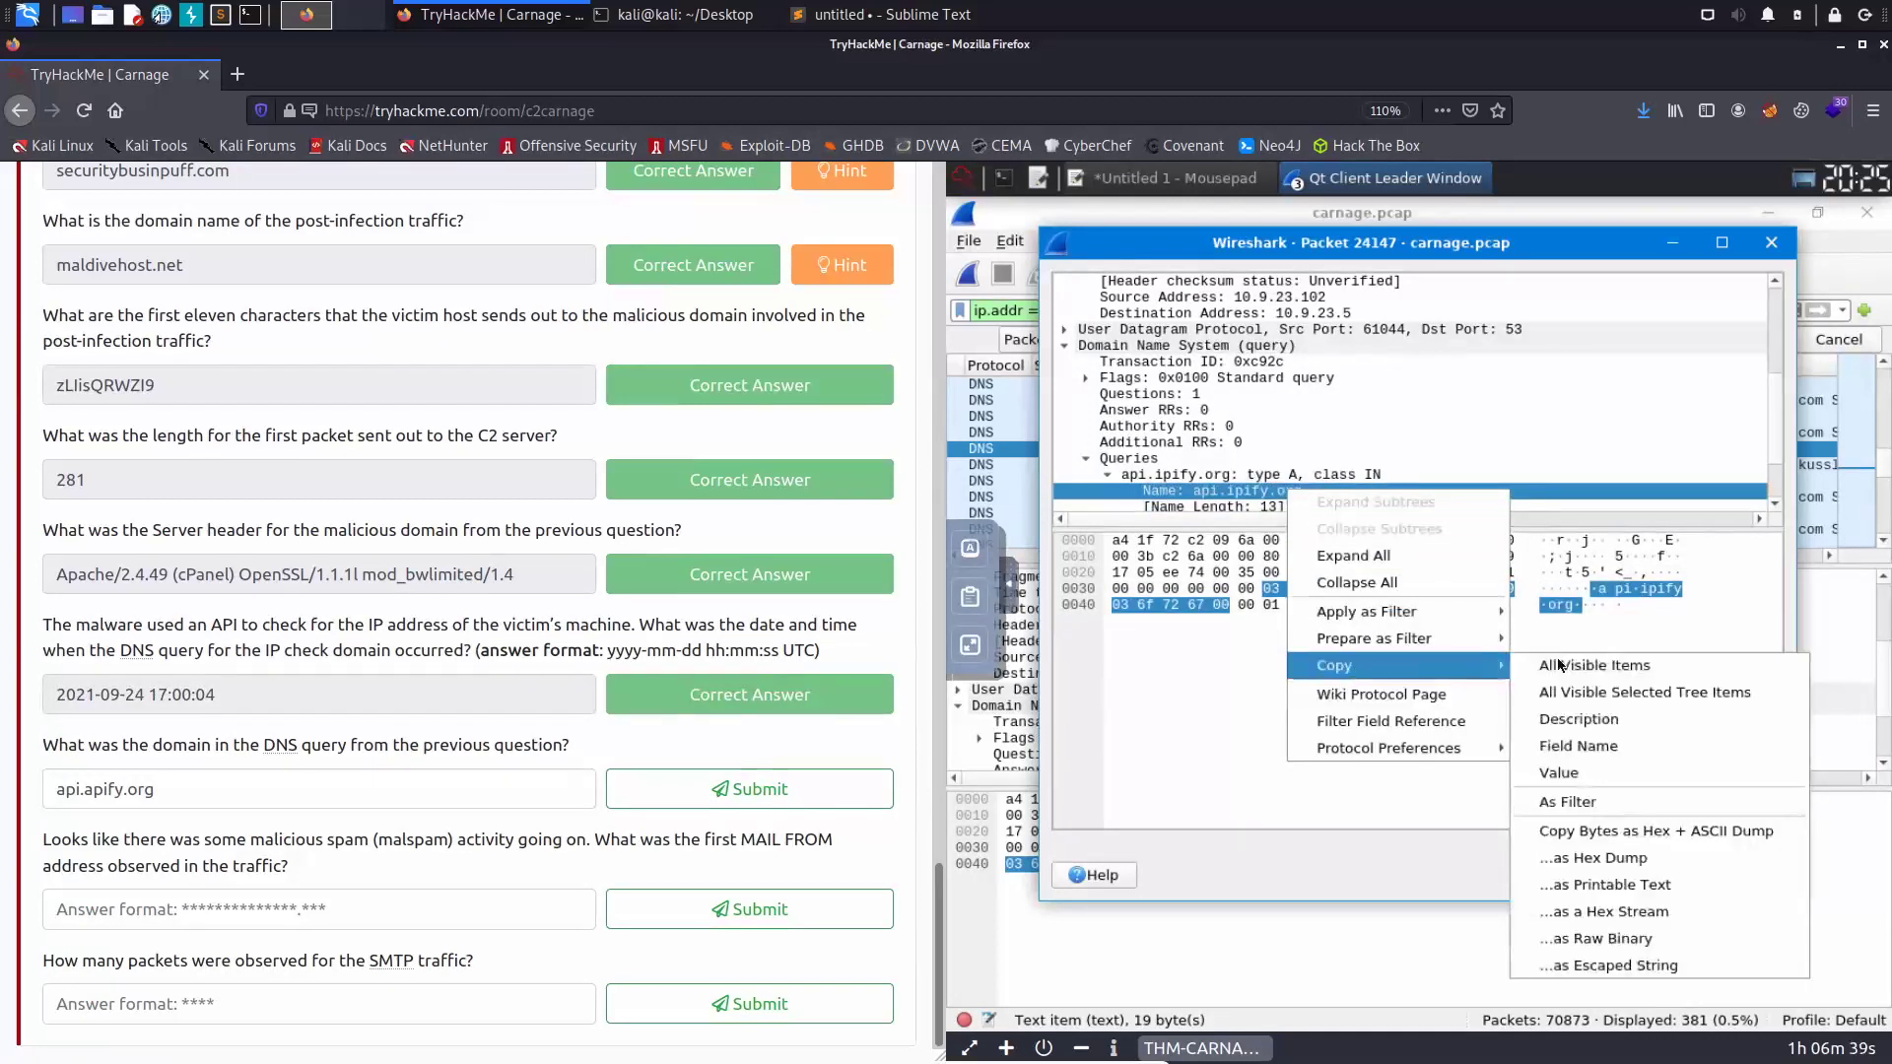
click(1594, 775)
- Paste api.ipify.org over the domain answer, submit it, and close the packet window
click(196, 800)
key(ctrl+a)
text(api.ipify.org)
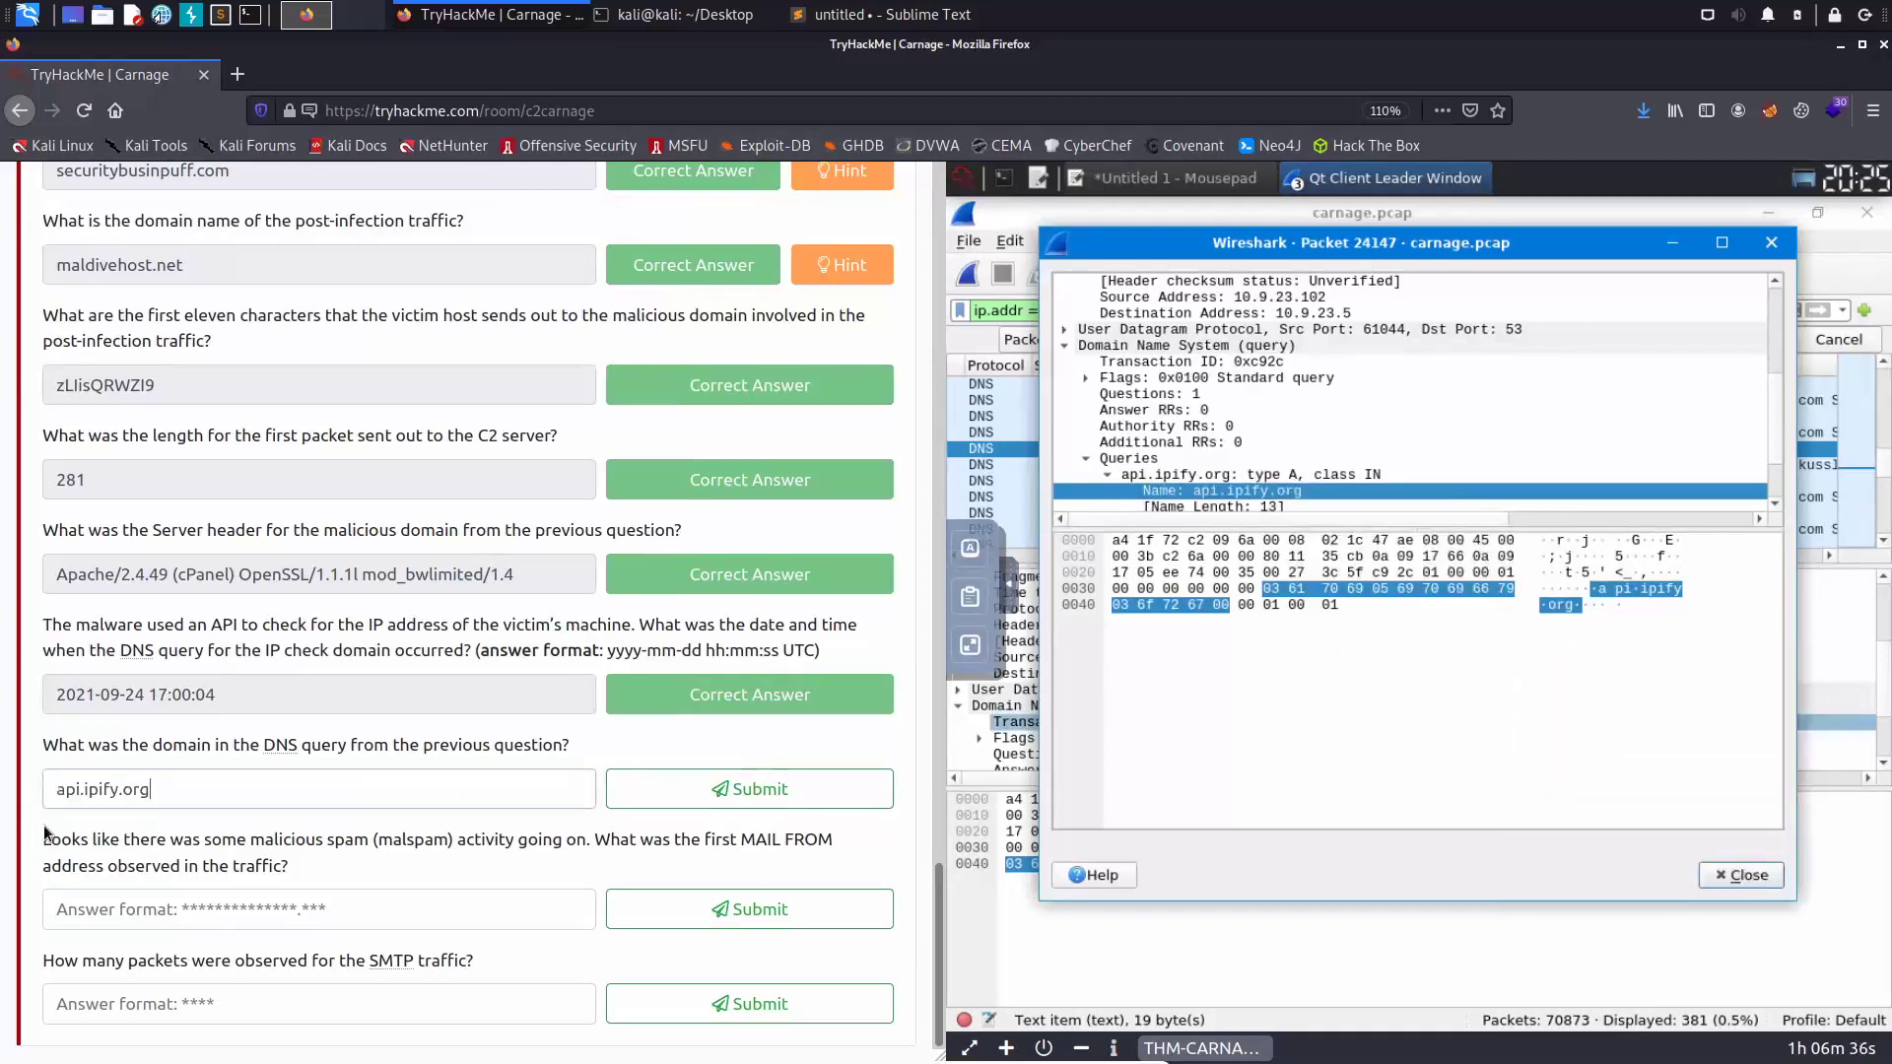
click(756, 788)
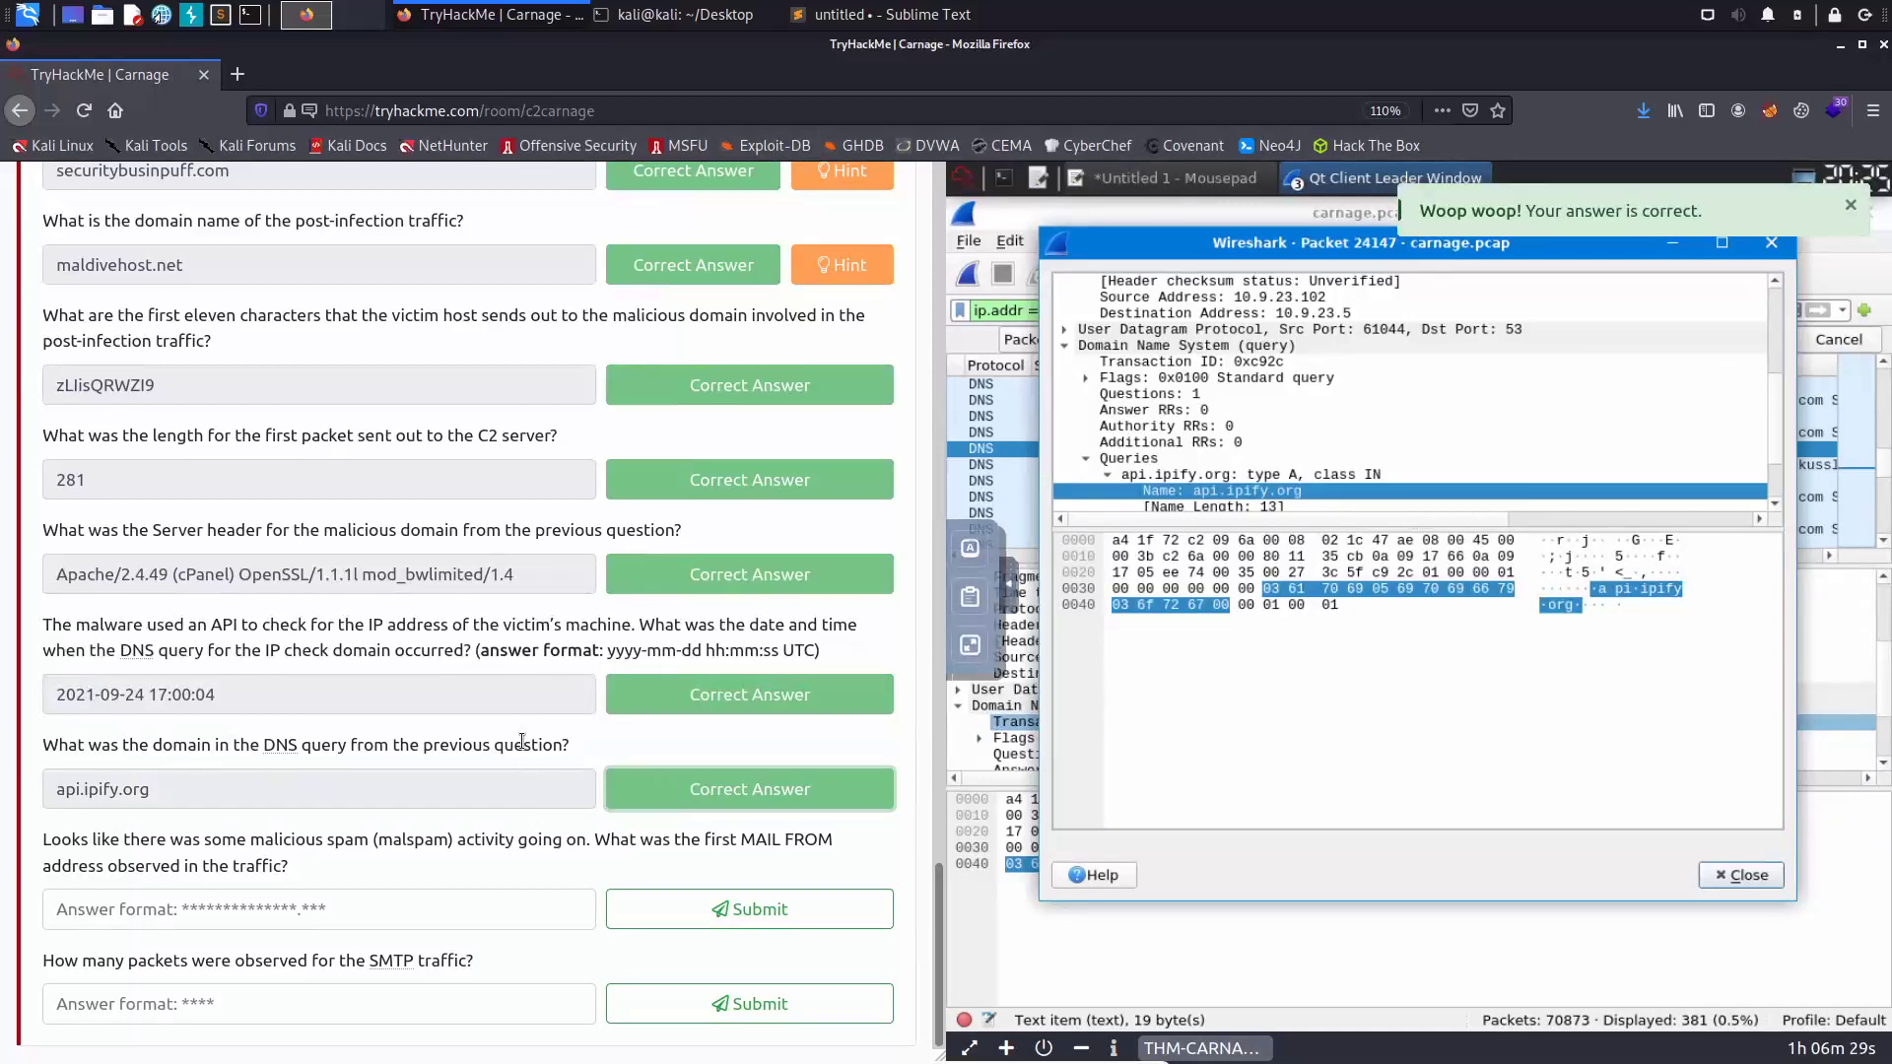
click(1741, 876)
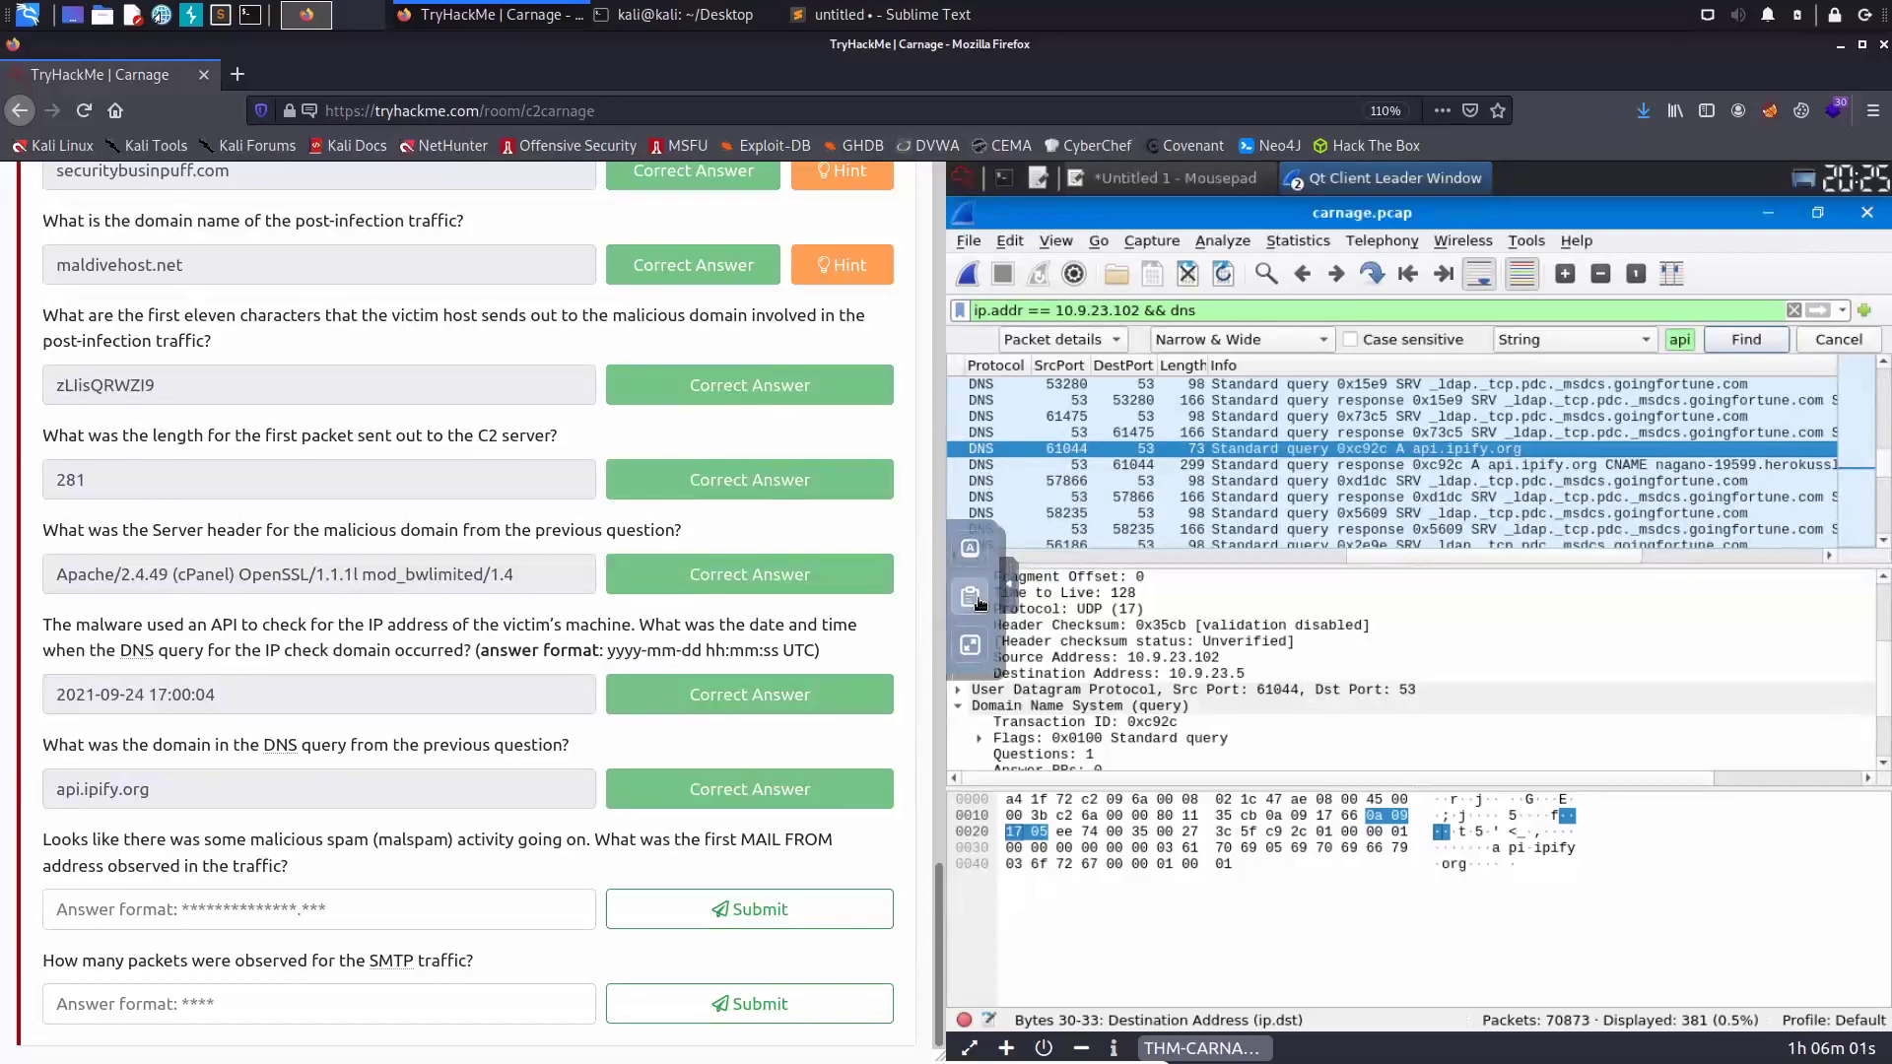
- Apply the smtp display filter in full-screen Wireshark
click(970, 645)
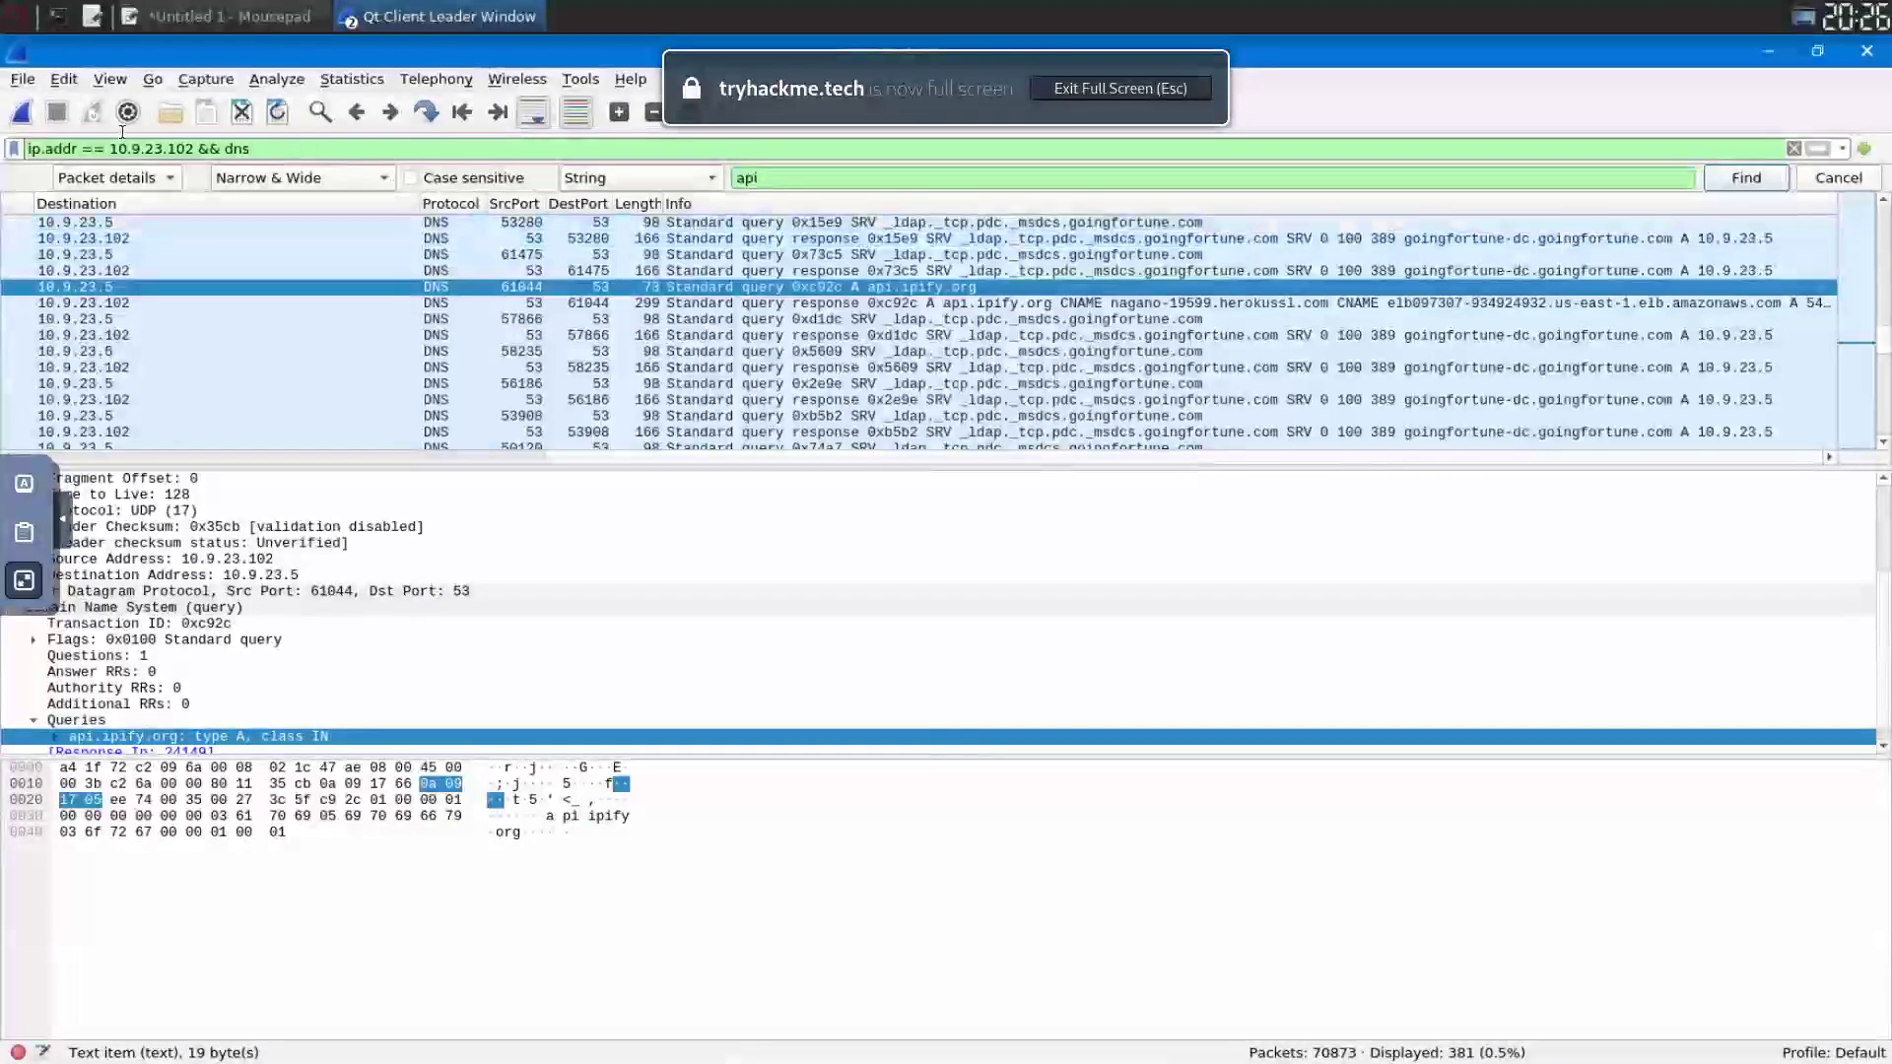
triple_click(122, 147)
text(smtp)
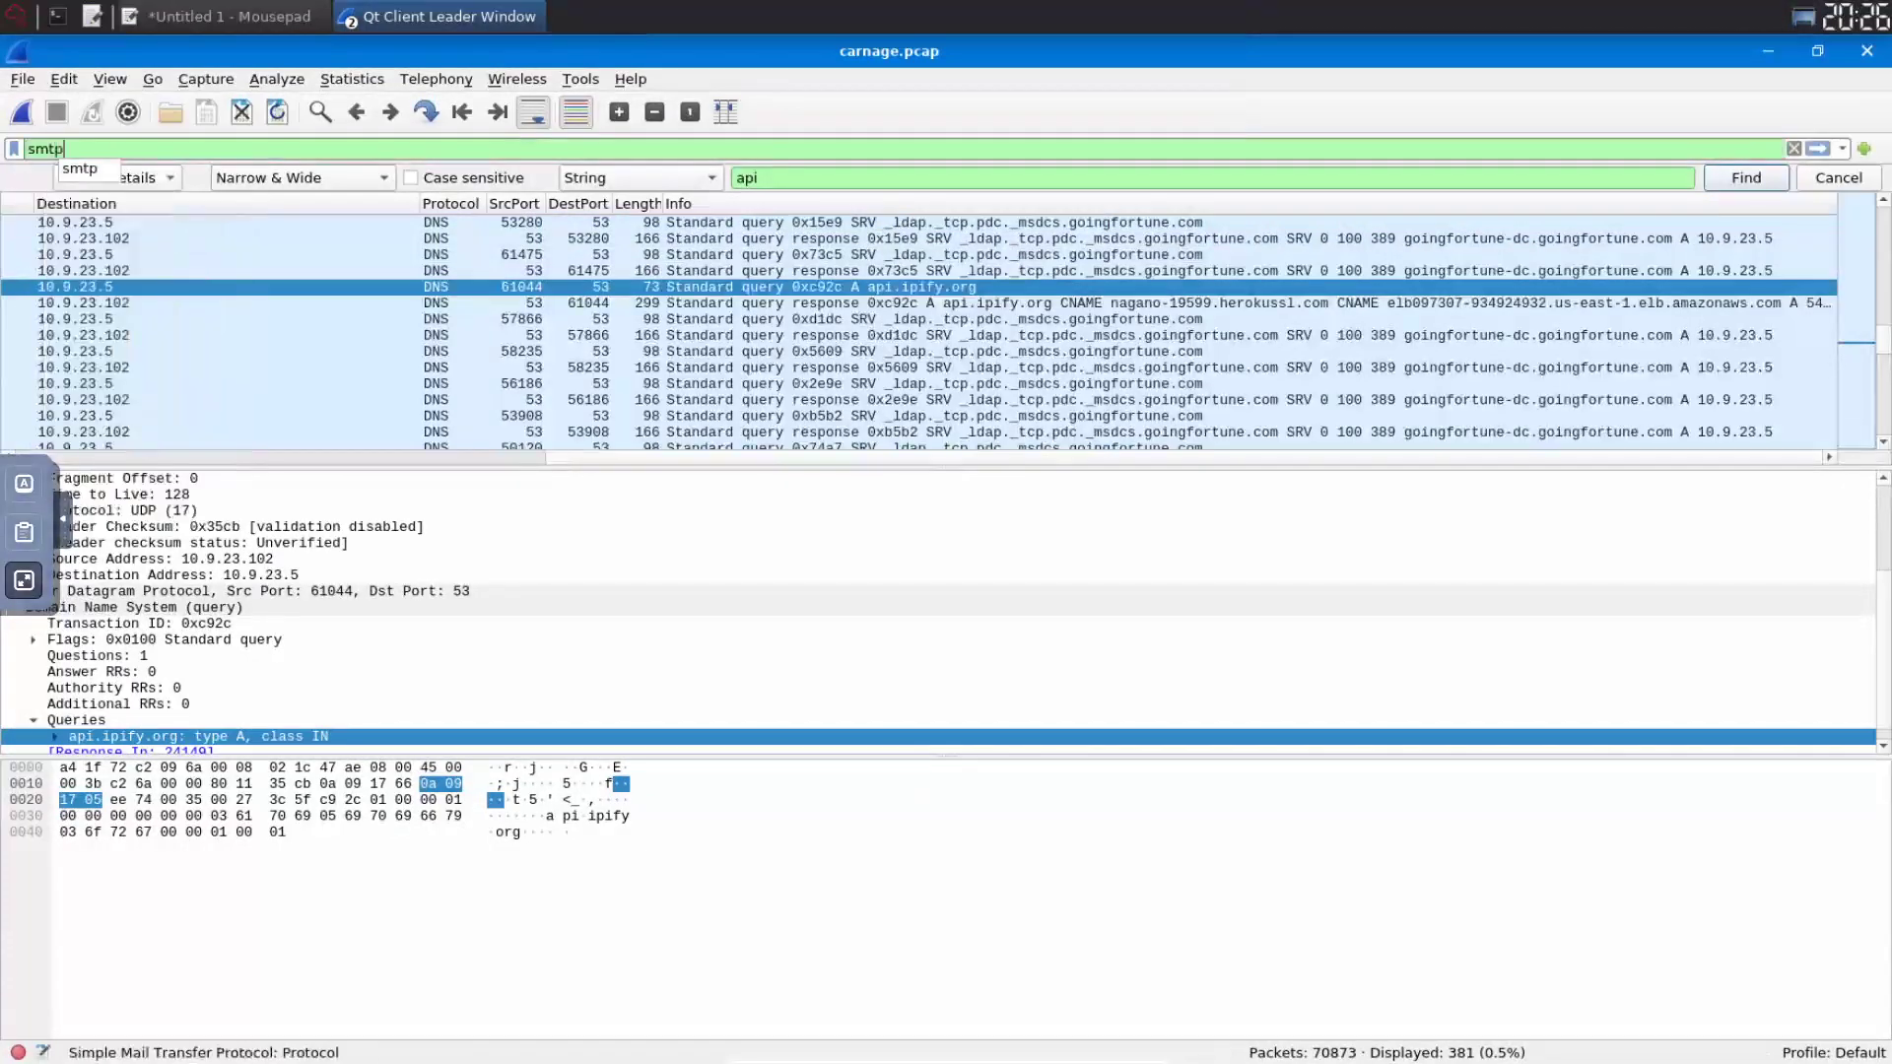
key(Return)
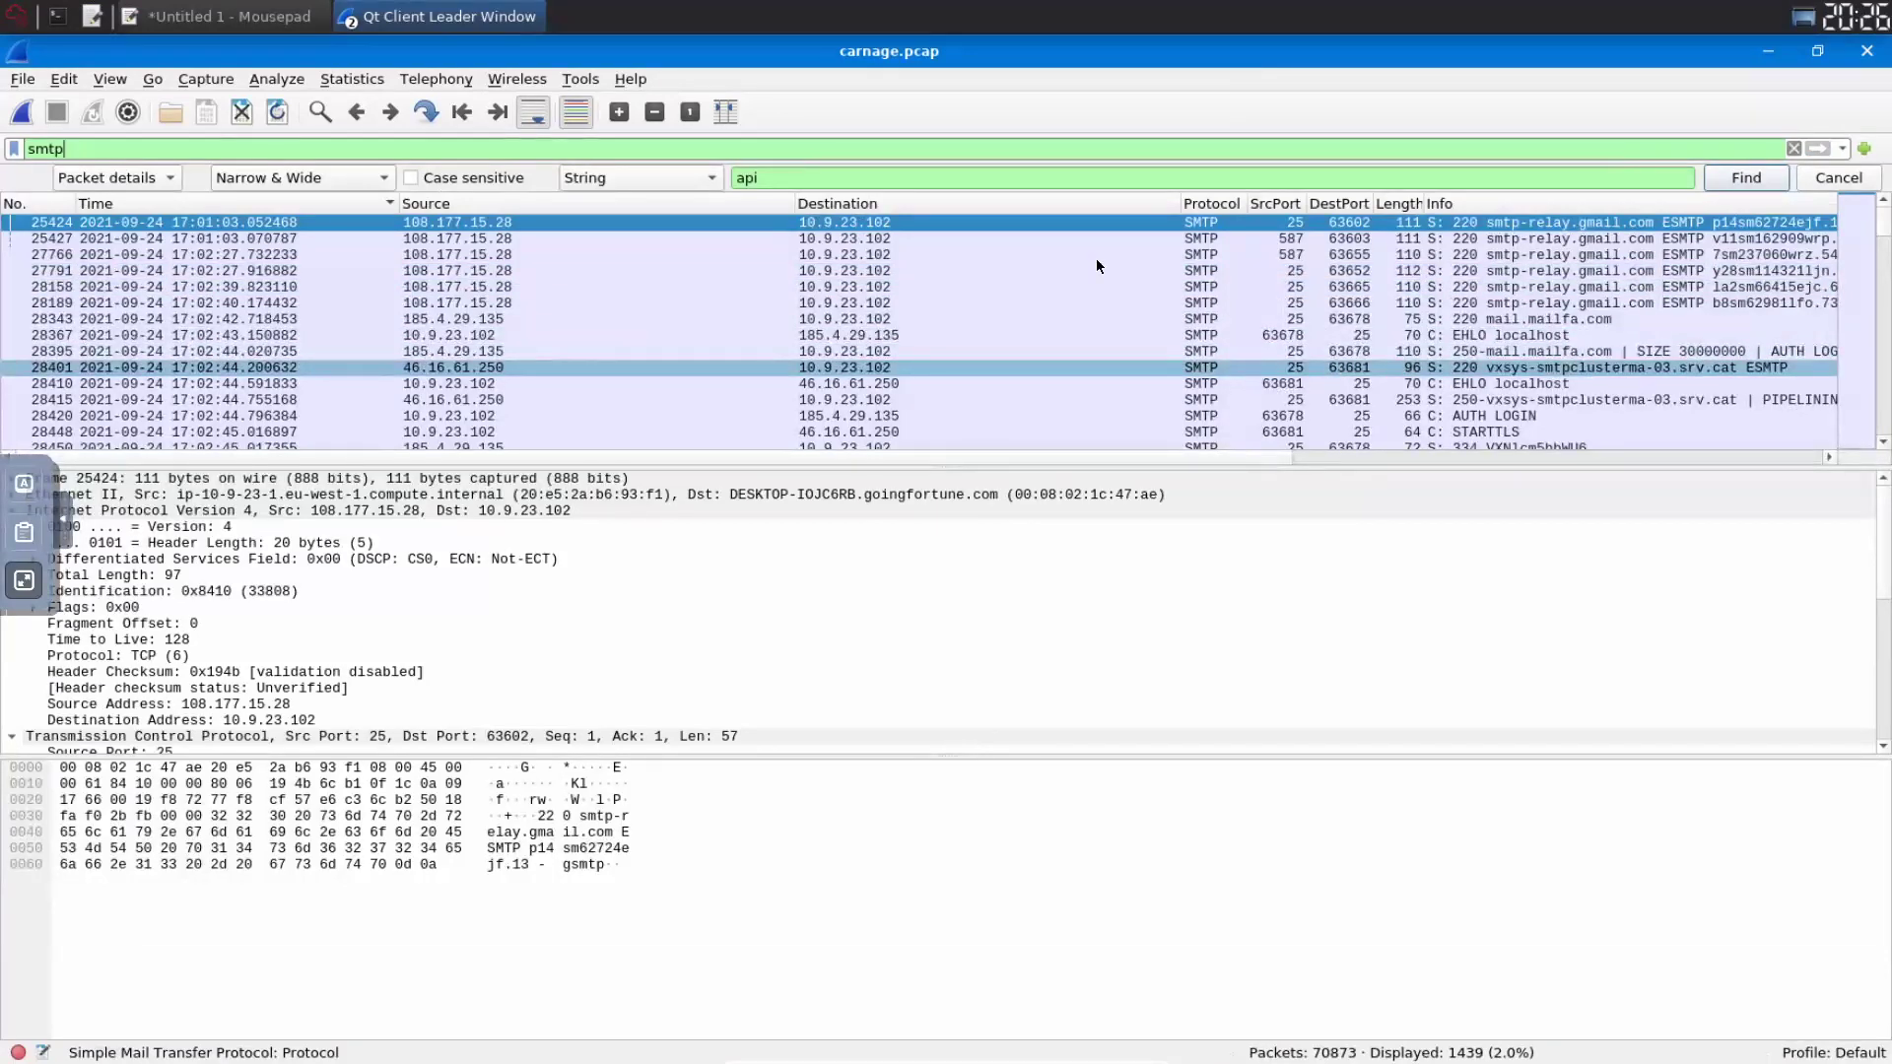
- Find the first 'MAIL FROM' packet and open packet 28576 in its own window
double_click(744, 178)
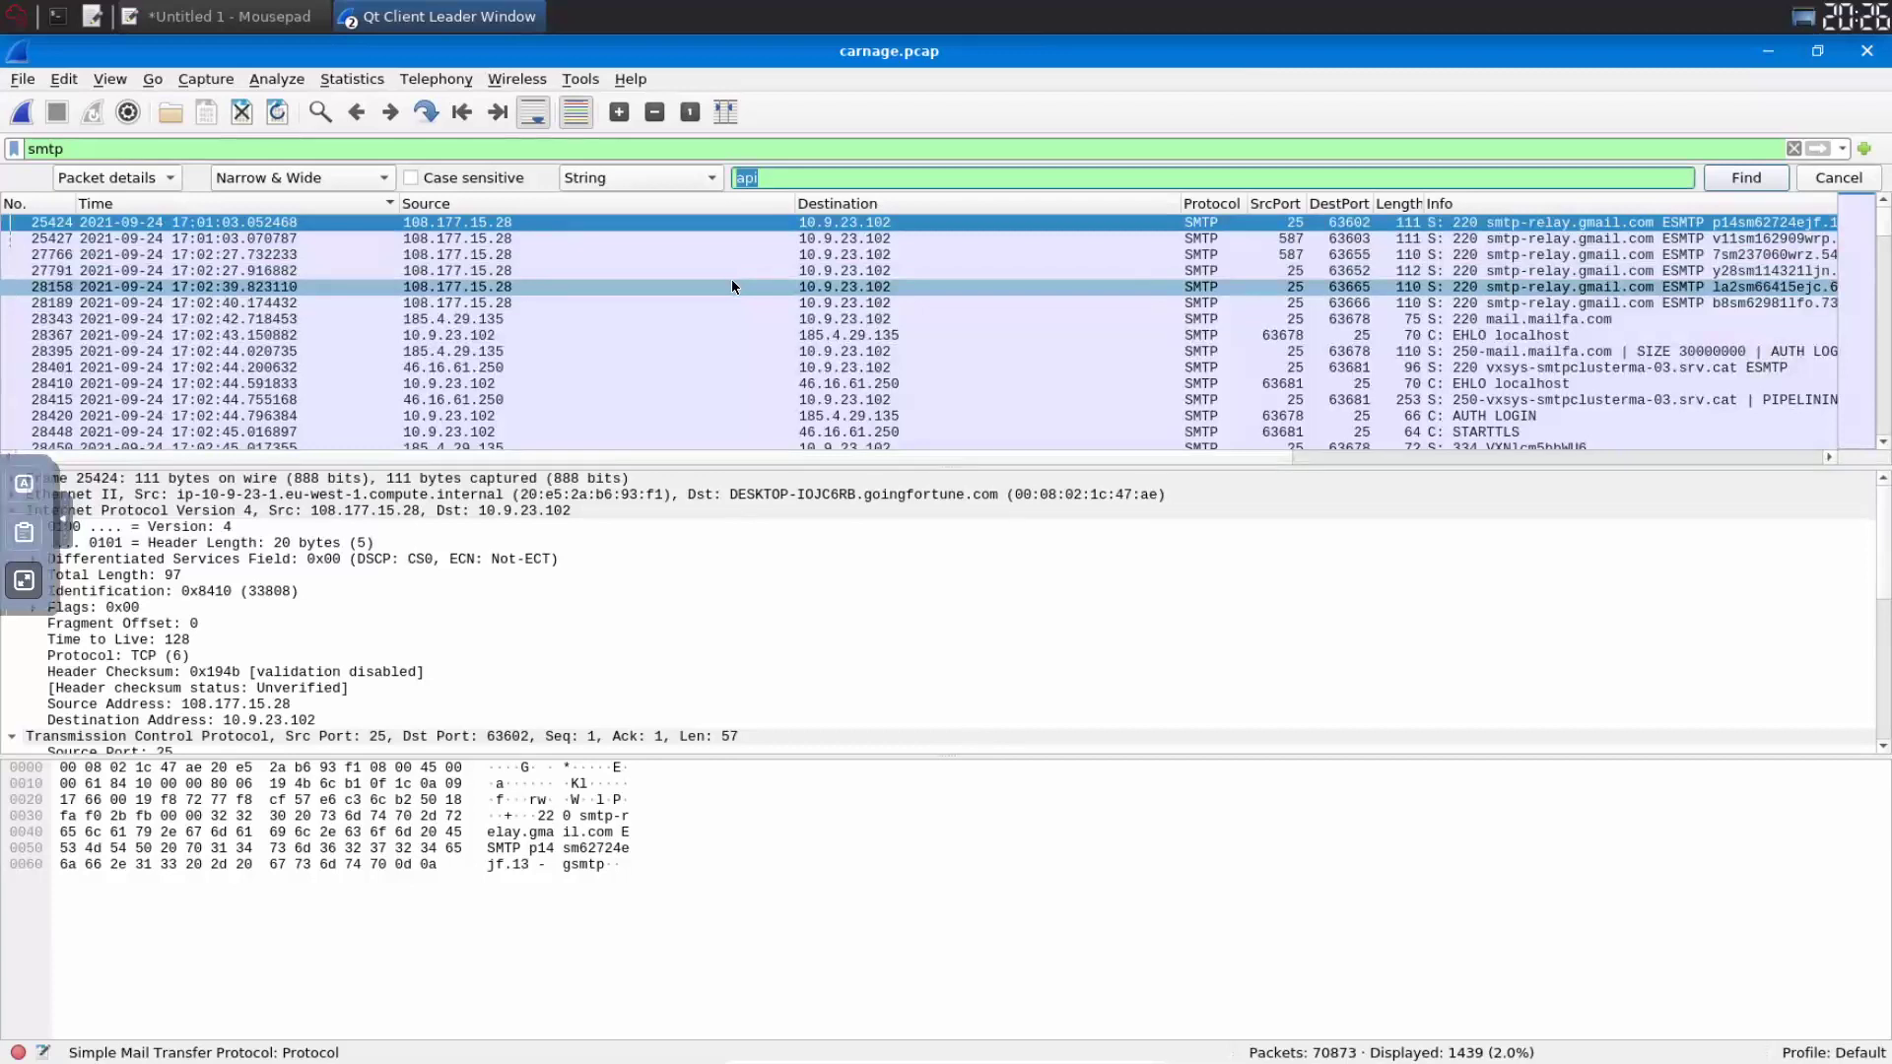
text(MAIL FROM)
key(Return)
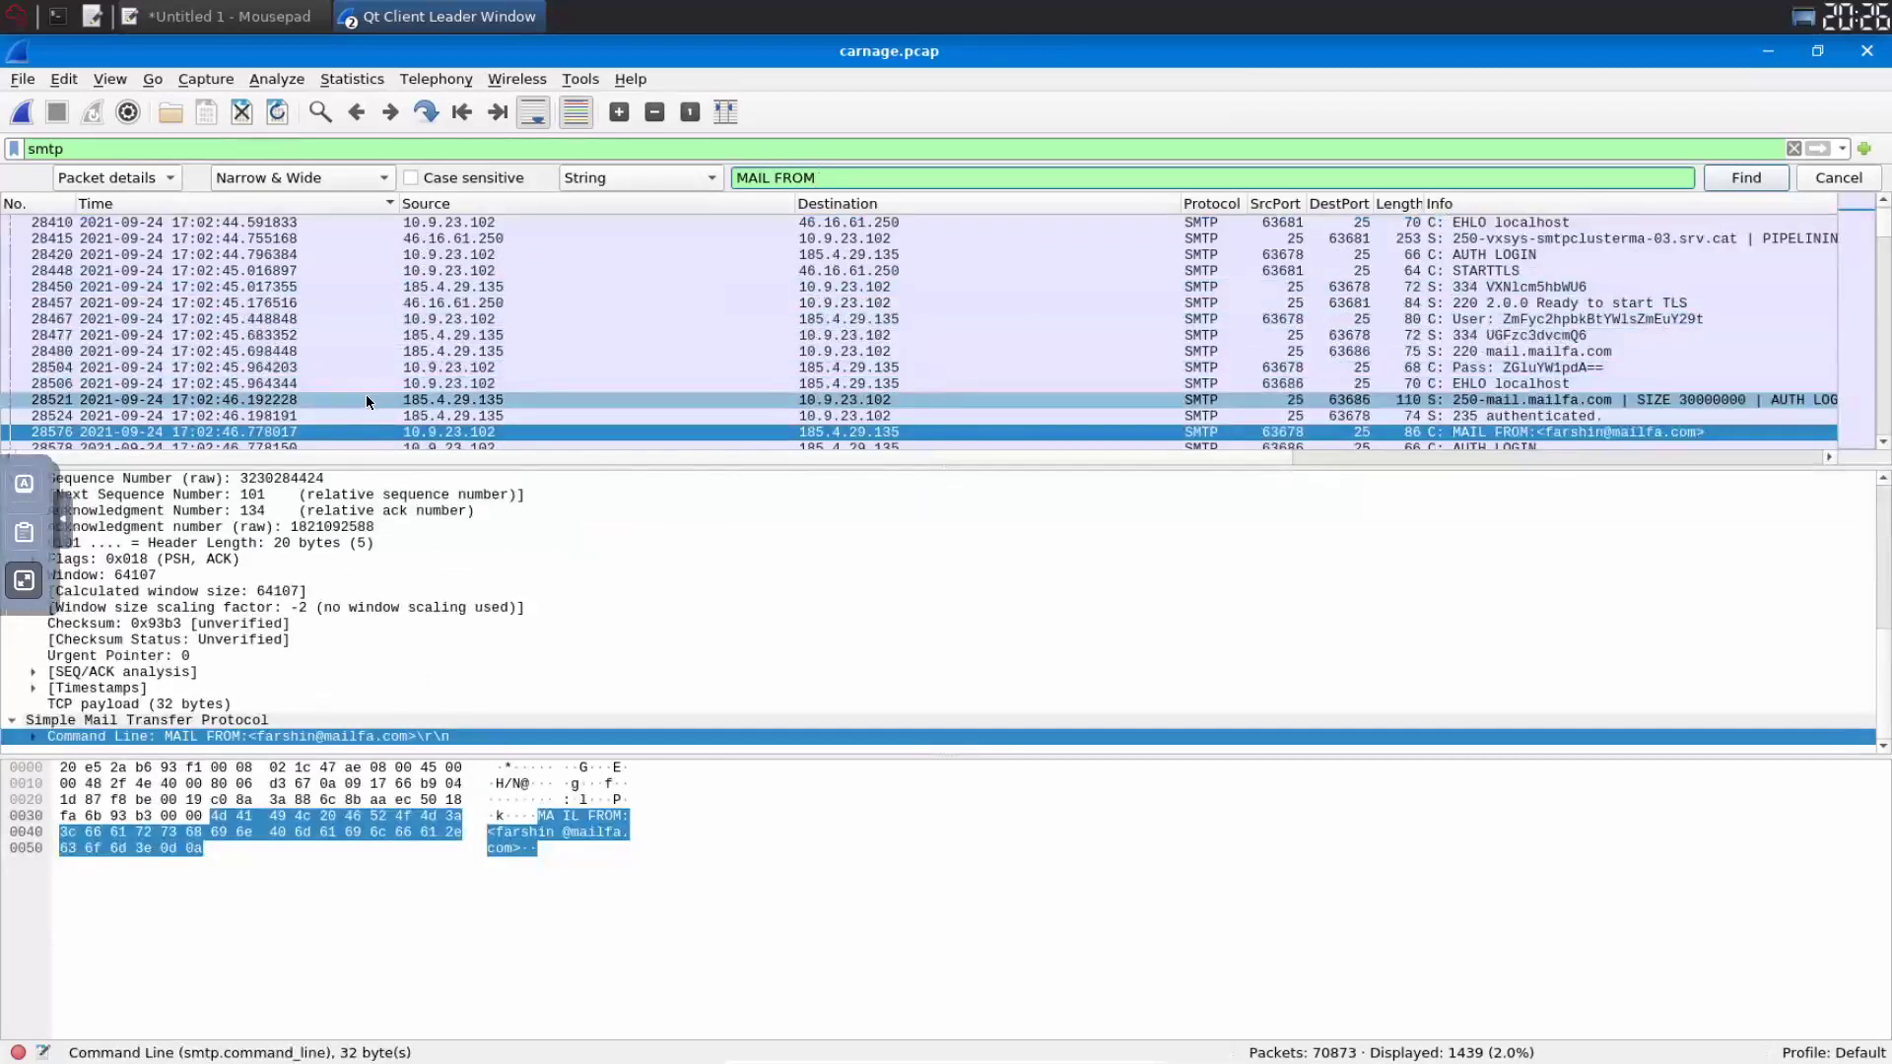
double_click(452, 434)
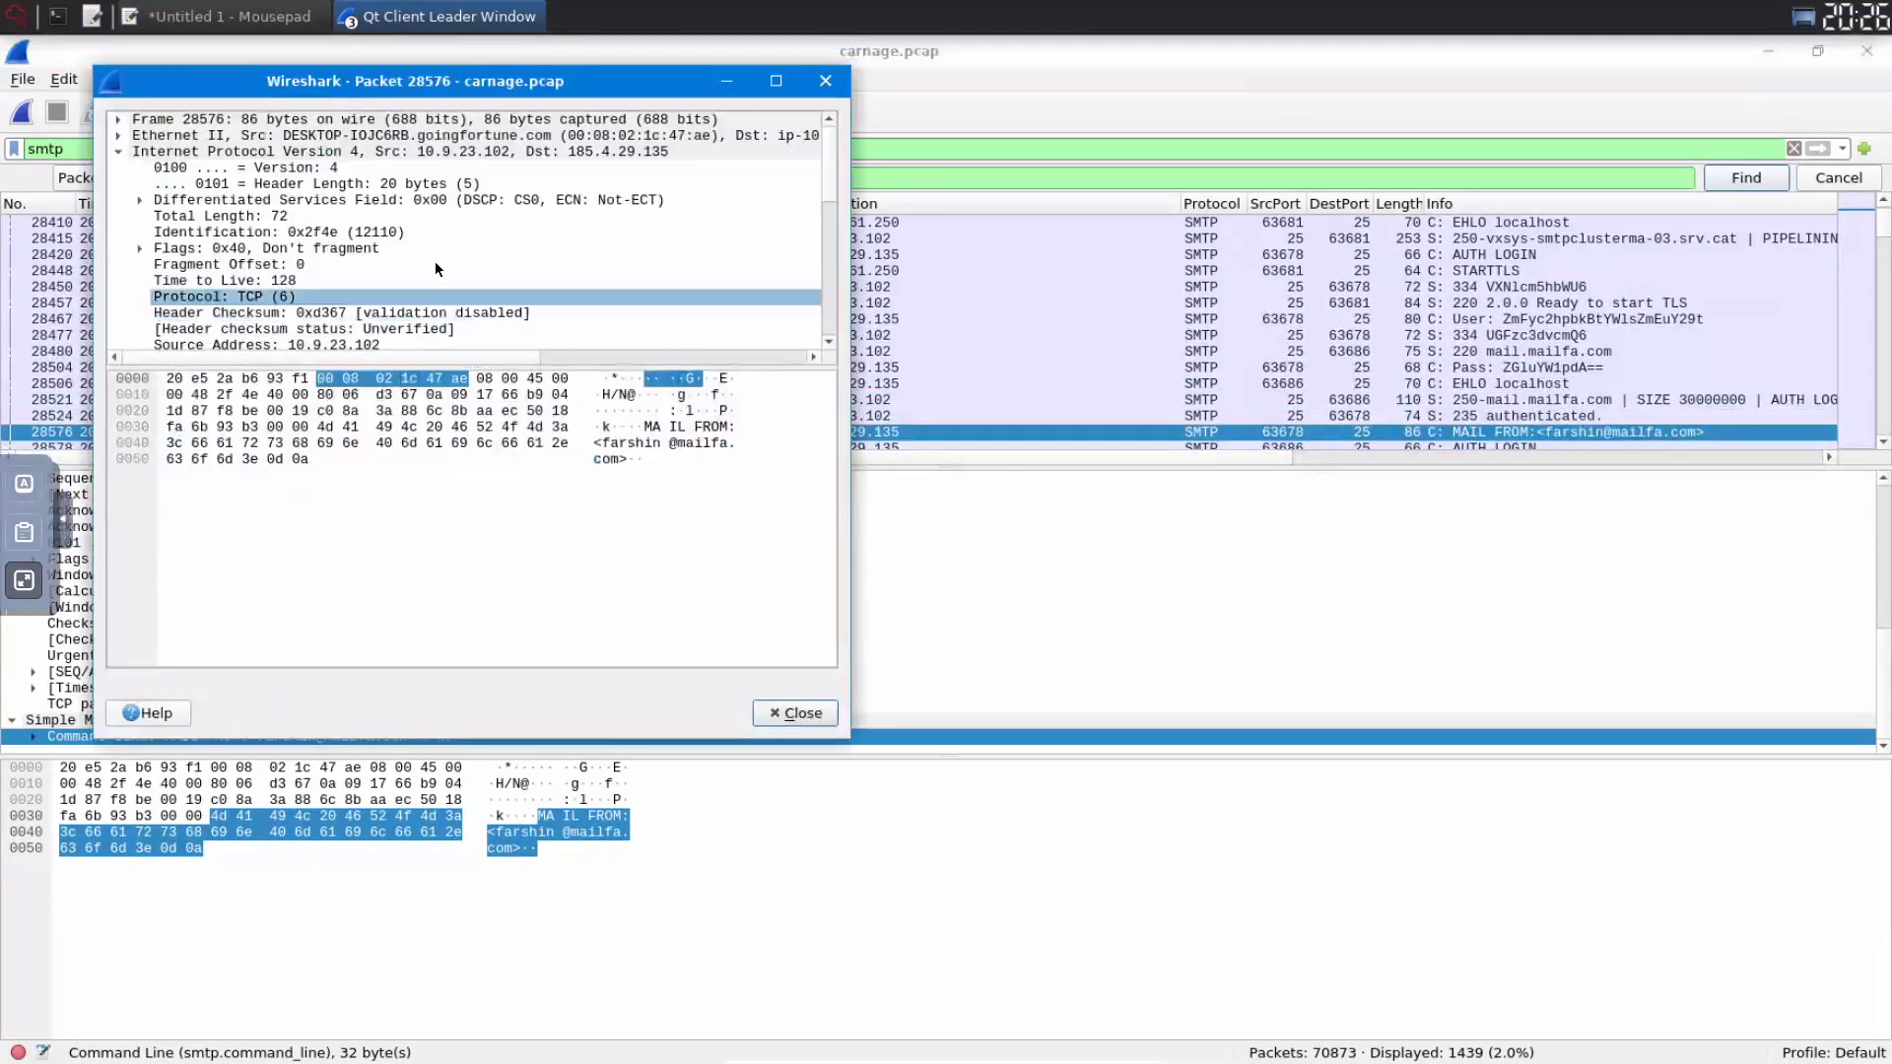
scroll(440, 263, down, 2)
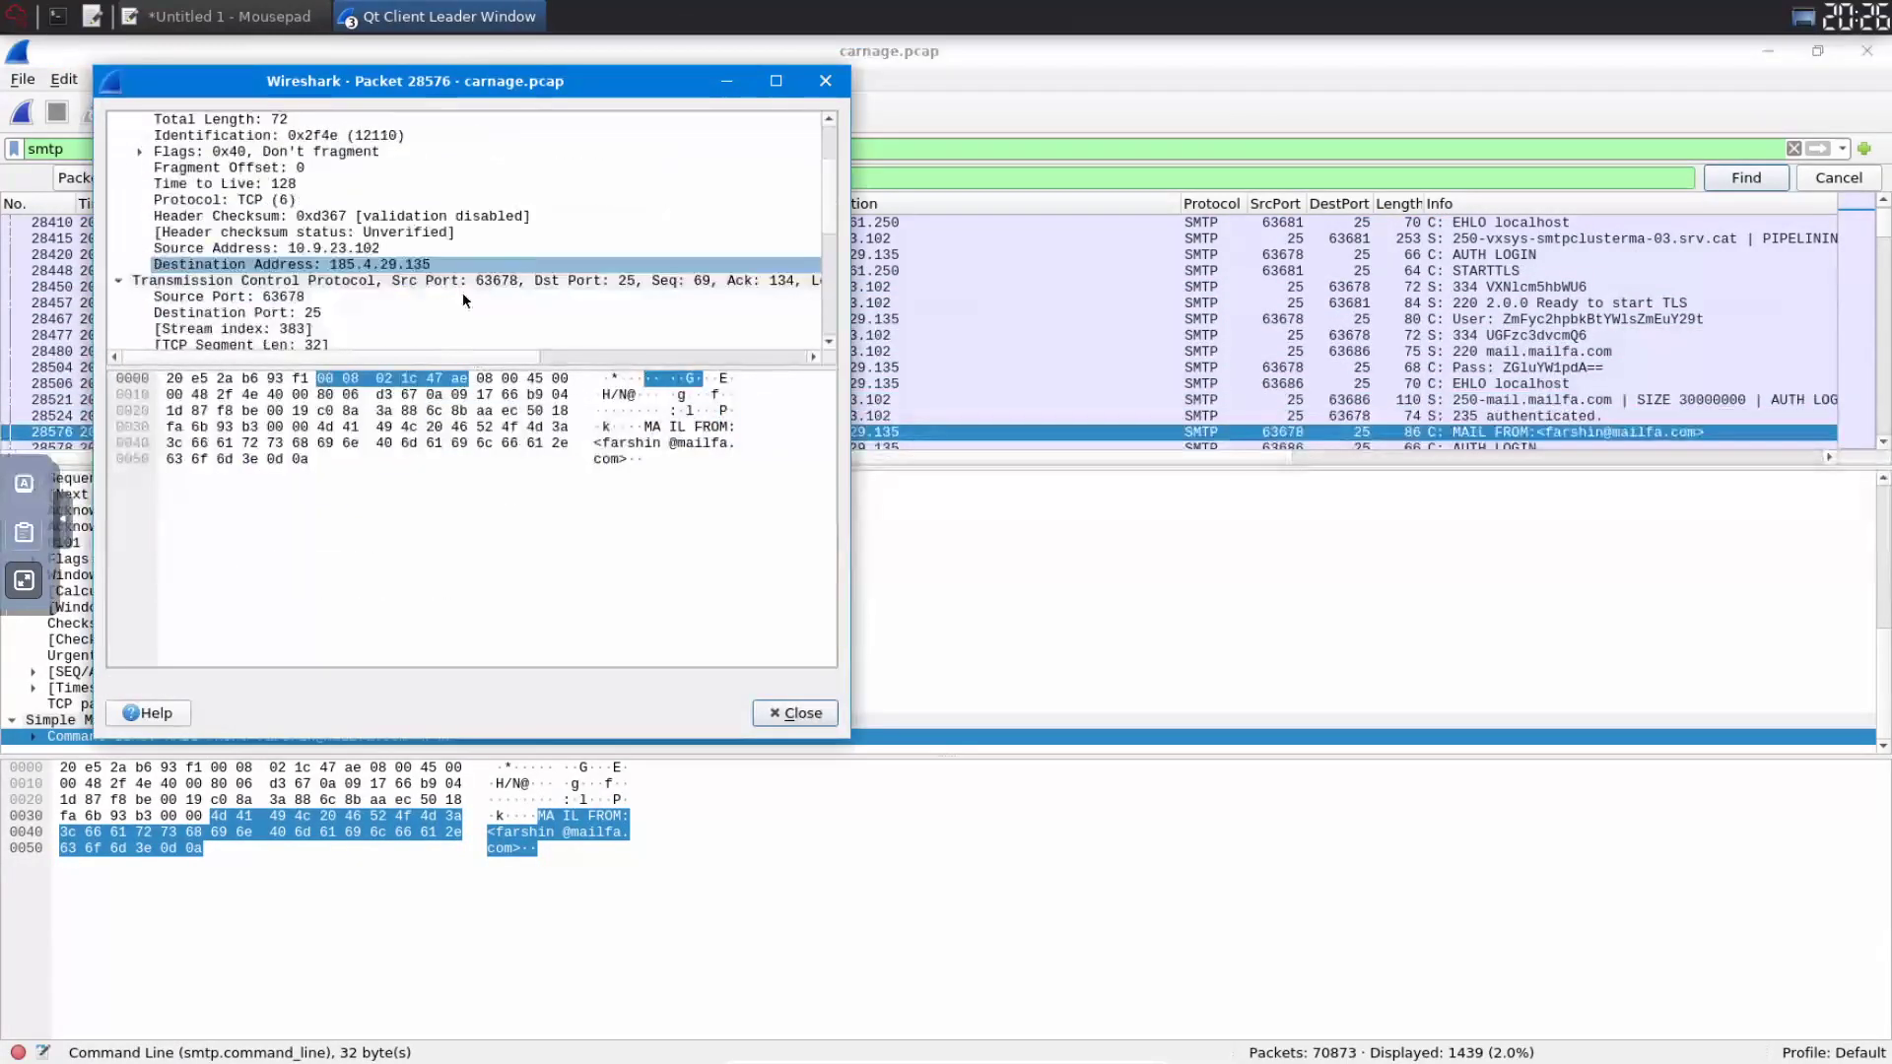
- Copy the value of packet 28576's MAIL FROM request parameter
click(605, 443)
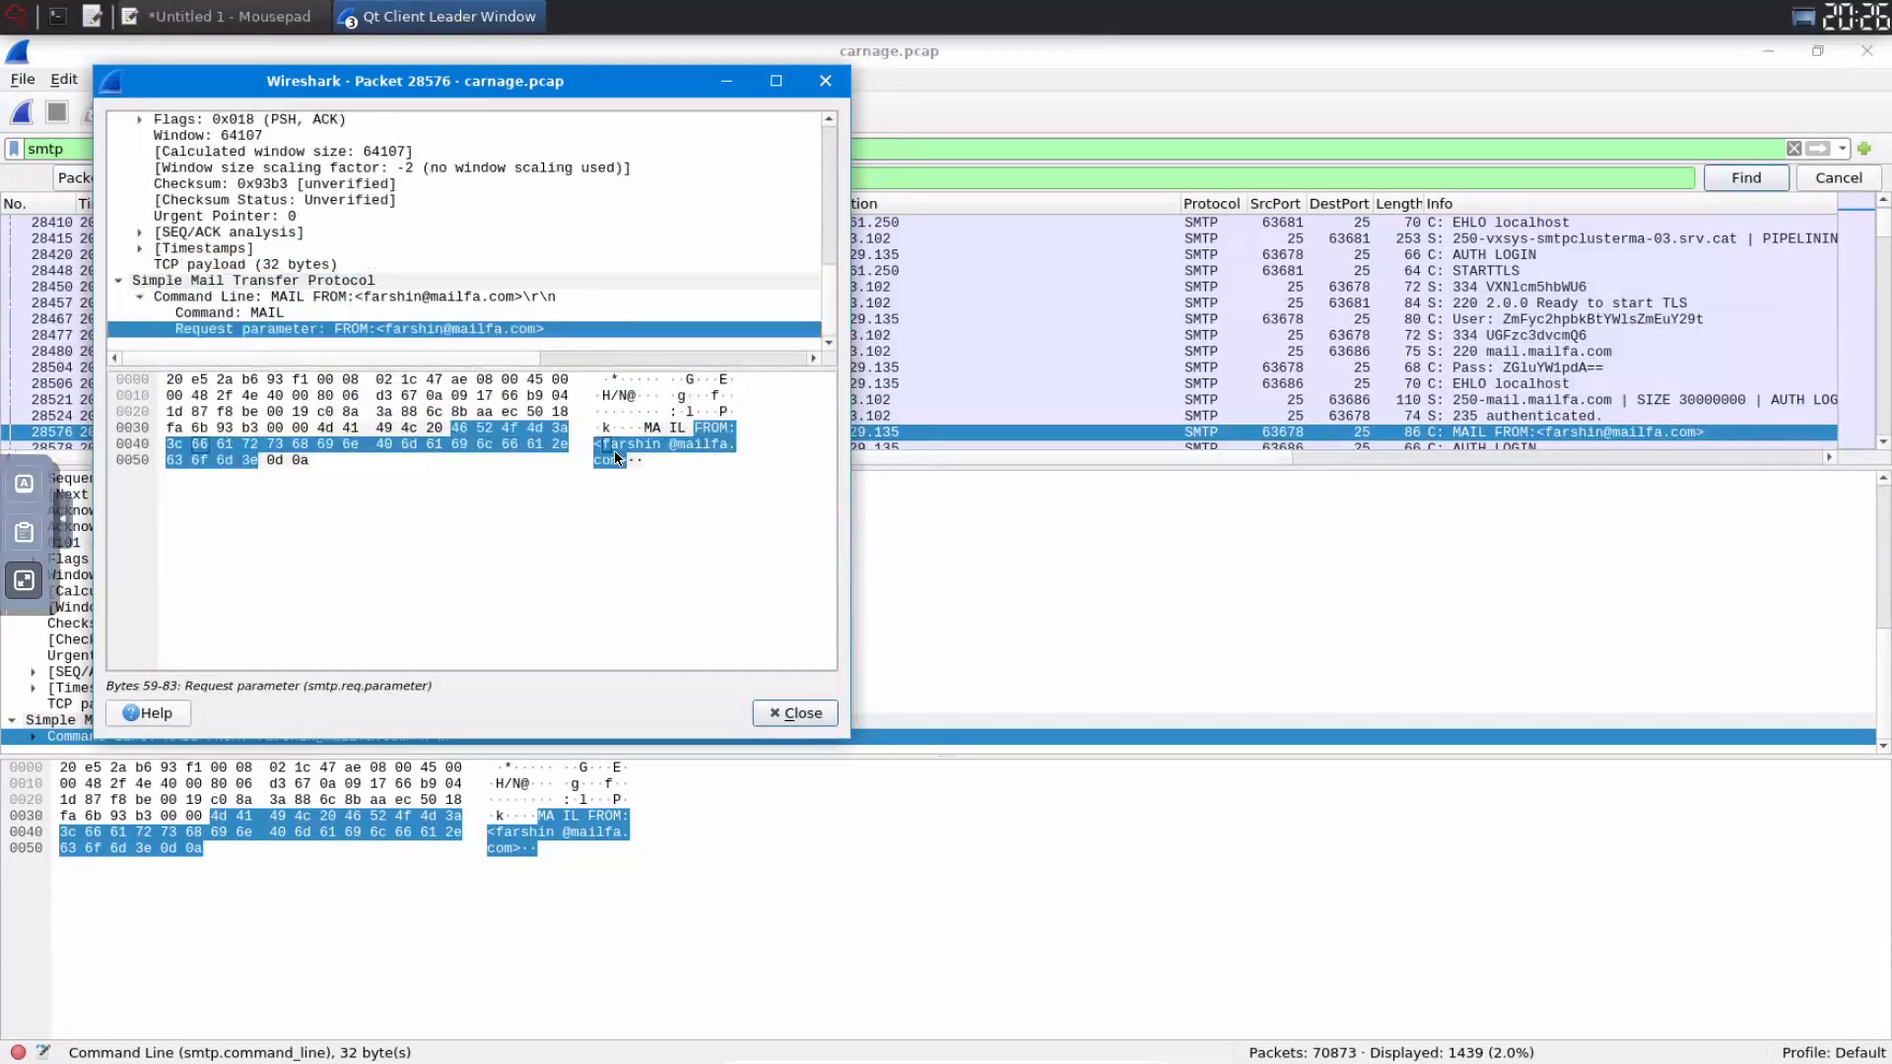
right_click(615, 454)
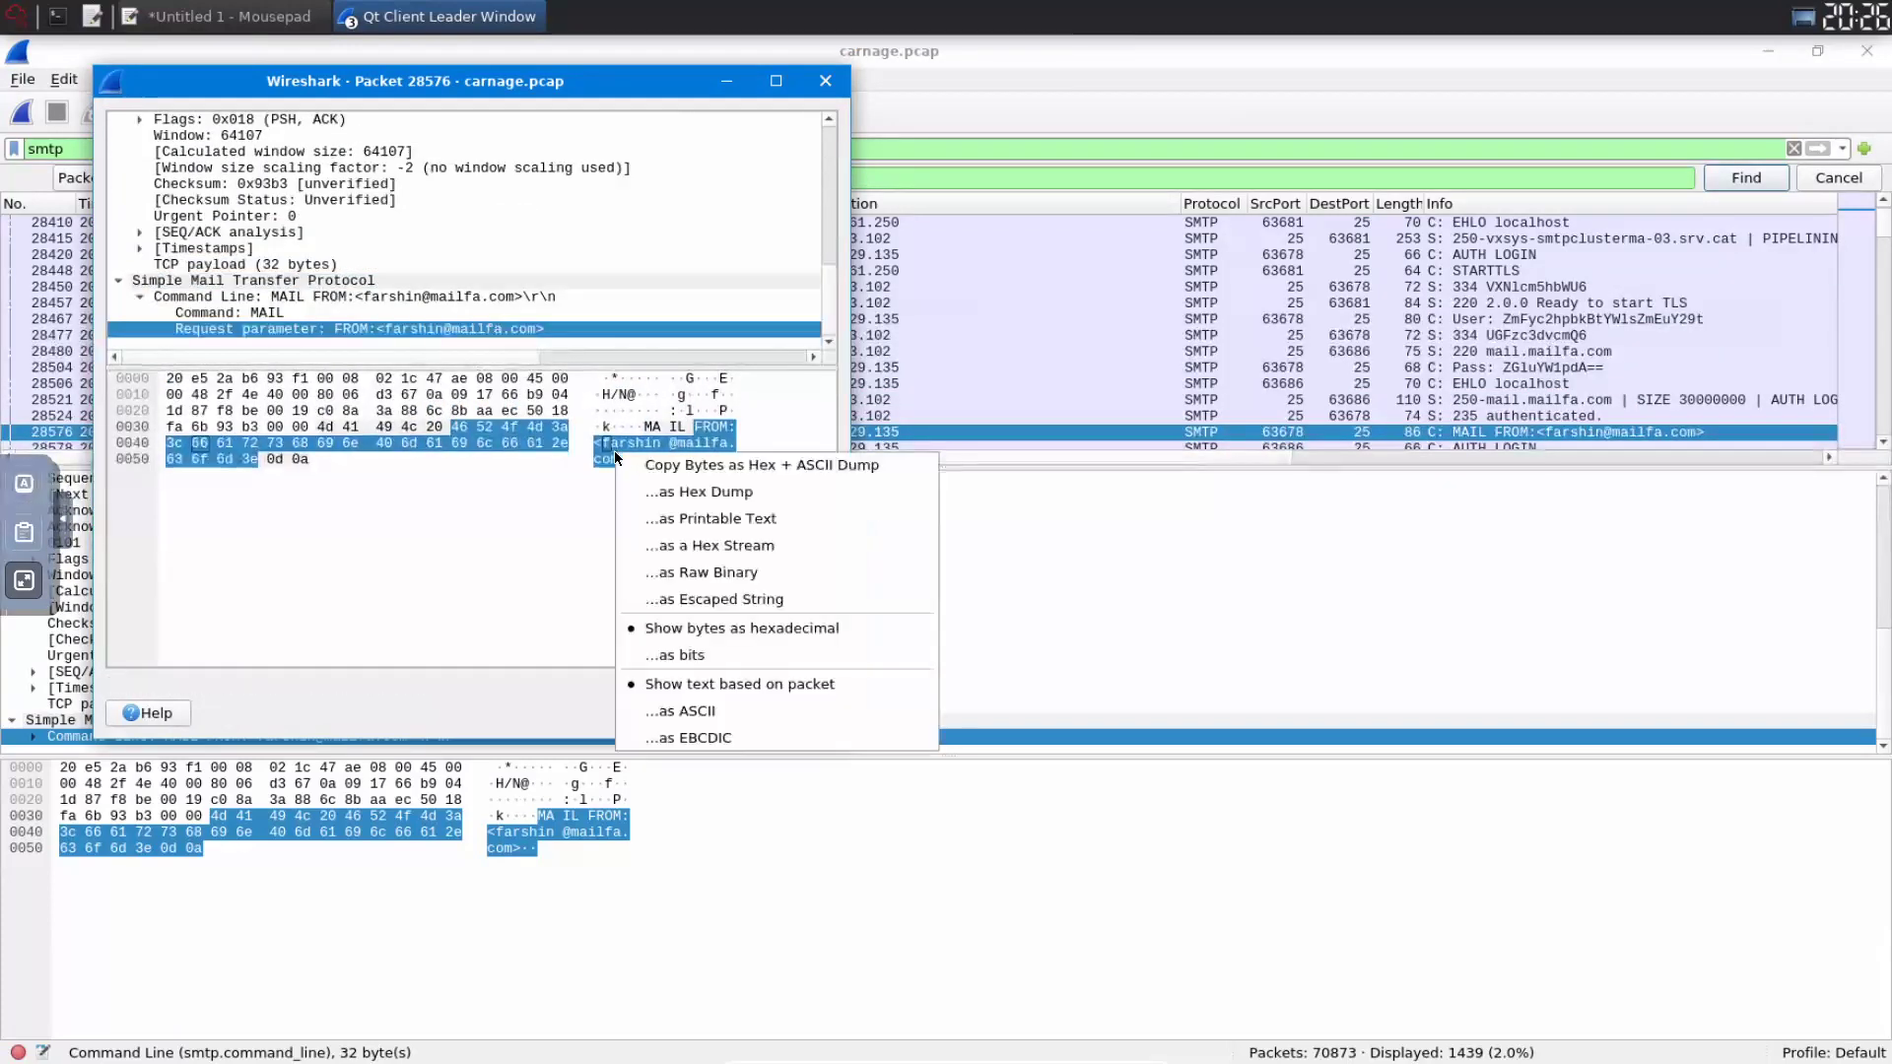
click(428, 335)
right_click(429, 327)
mouse_move(483, 504)
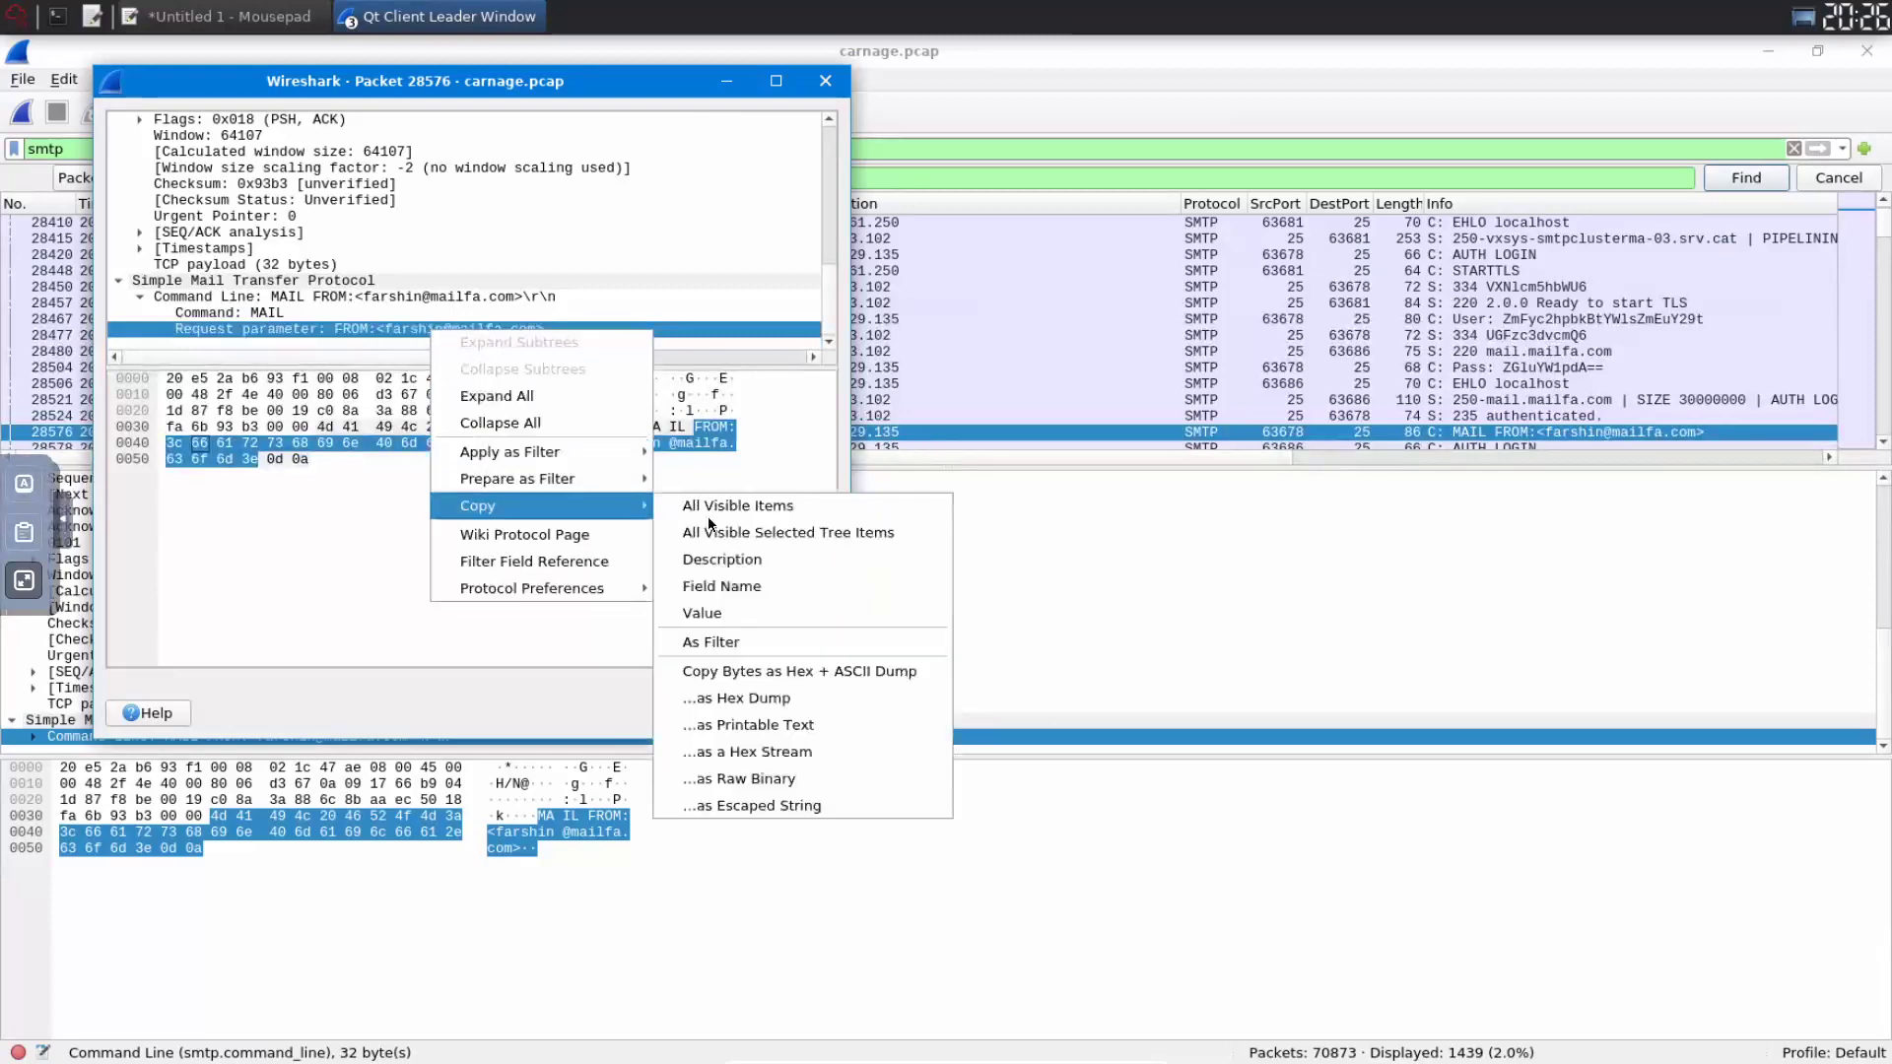
click(727, 609)
click(25, 582)
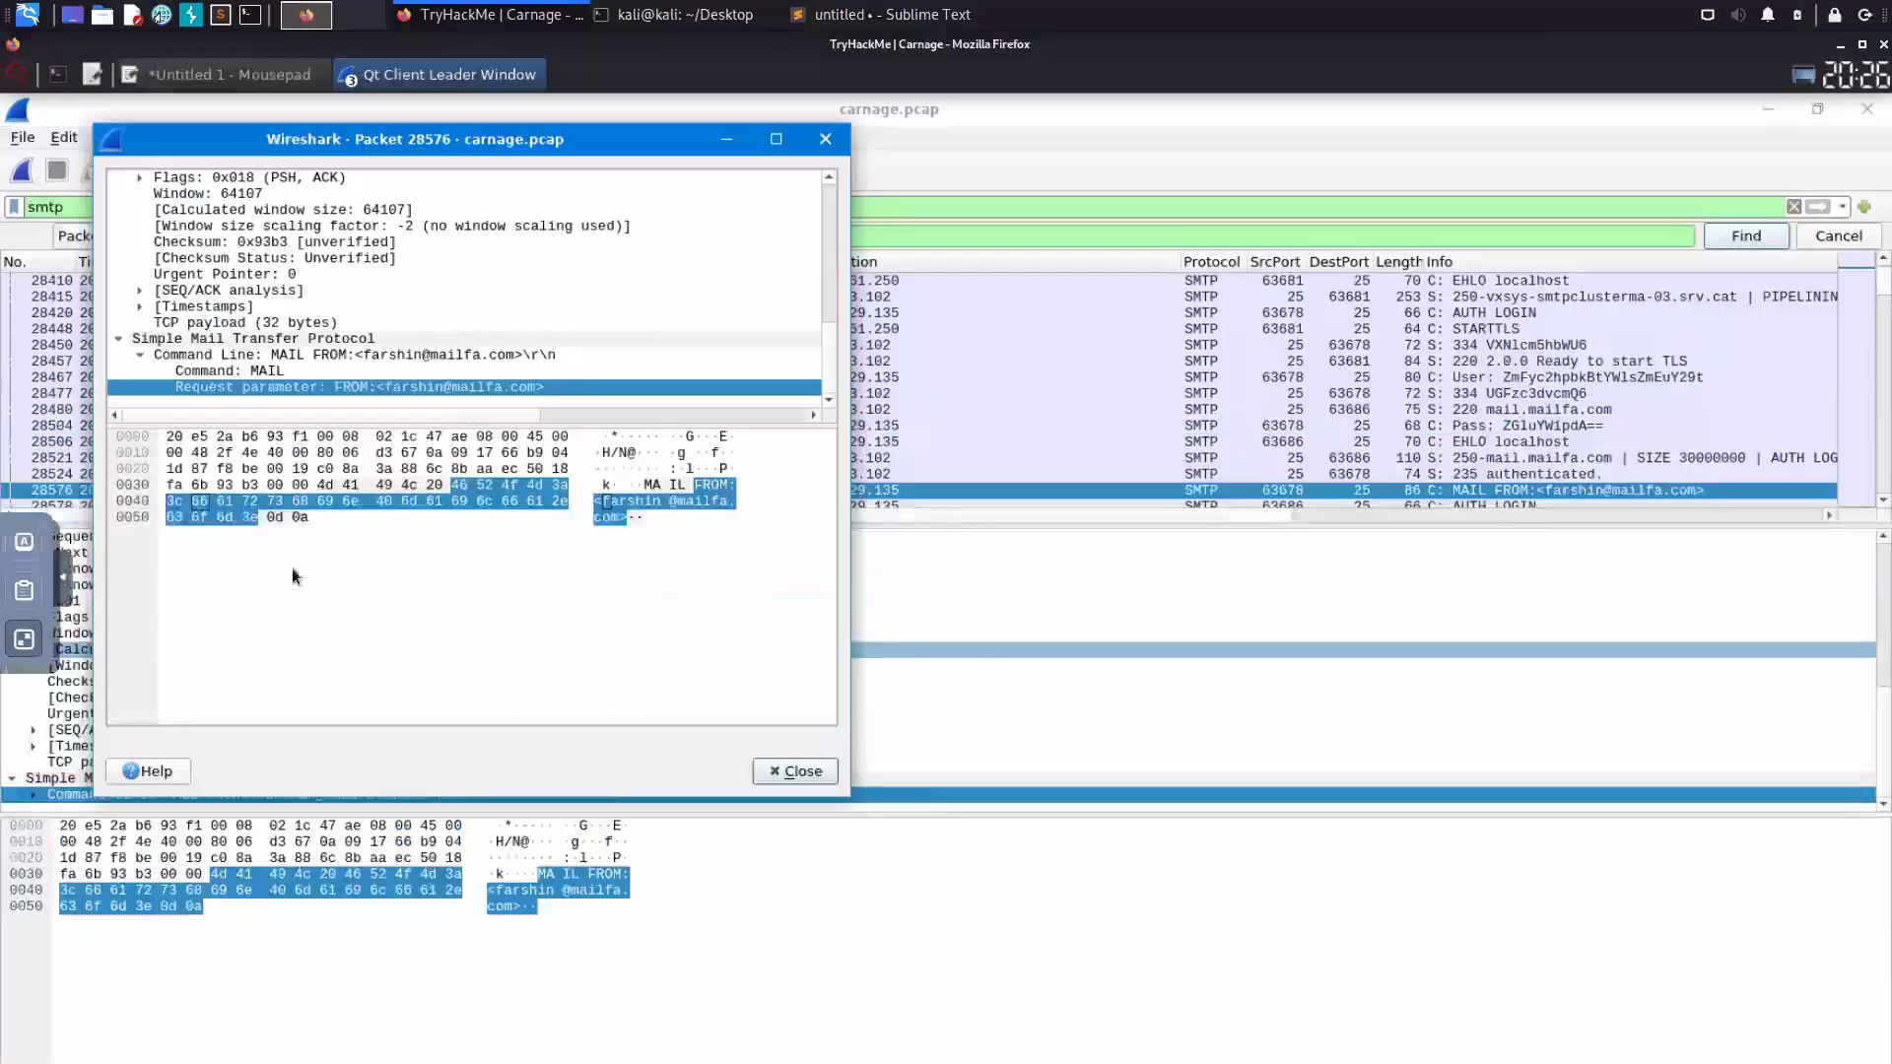
- Paste the sender's e-mail address into the MAIL FROM answer, strip 'FROM:<' and '>', and submit
scroll(229, 928, down, 3)
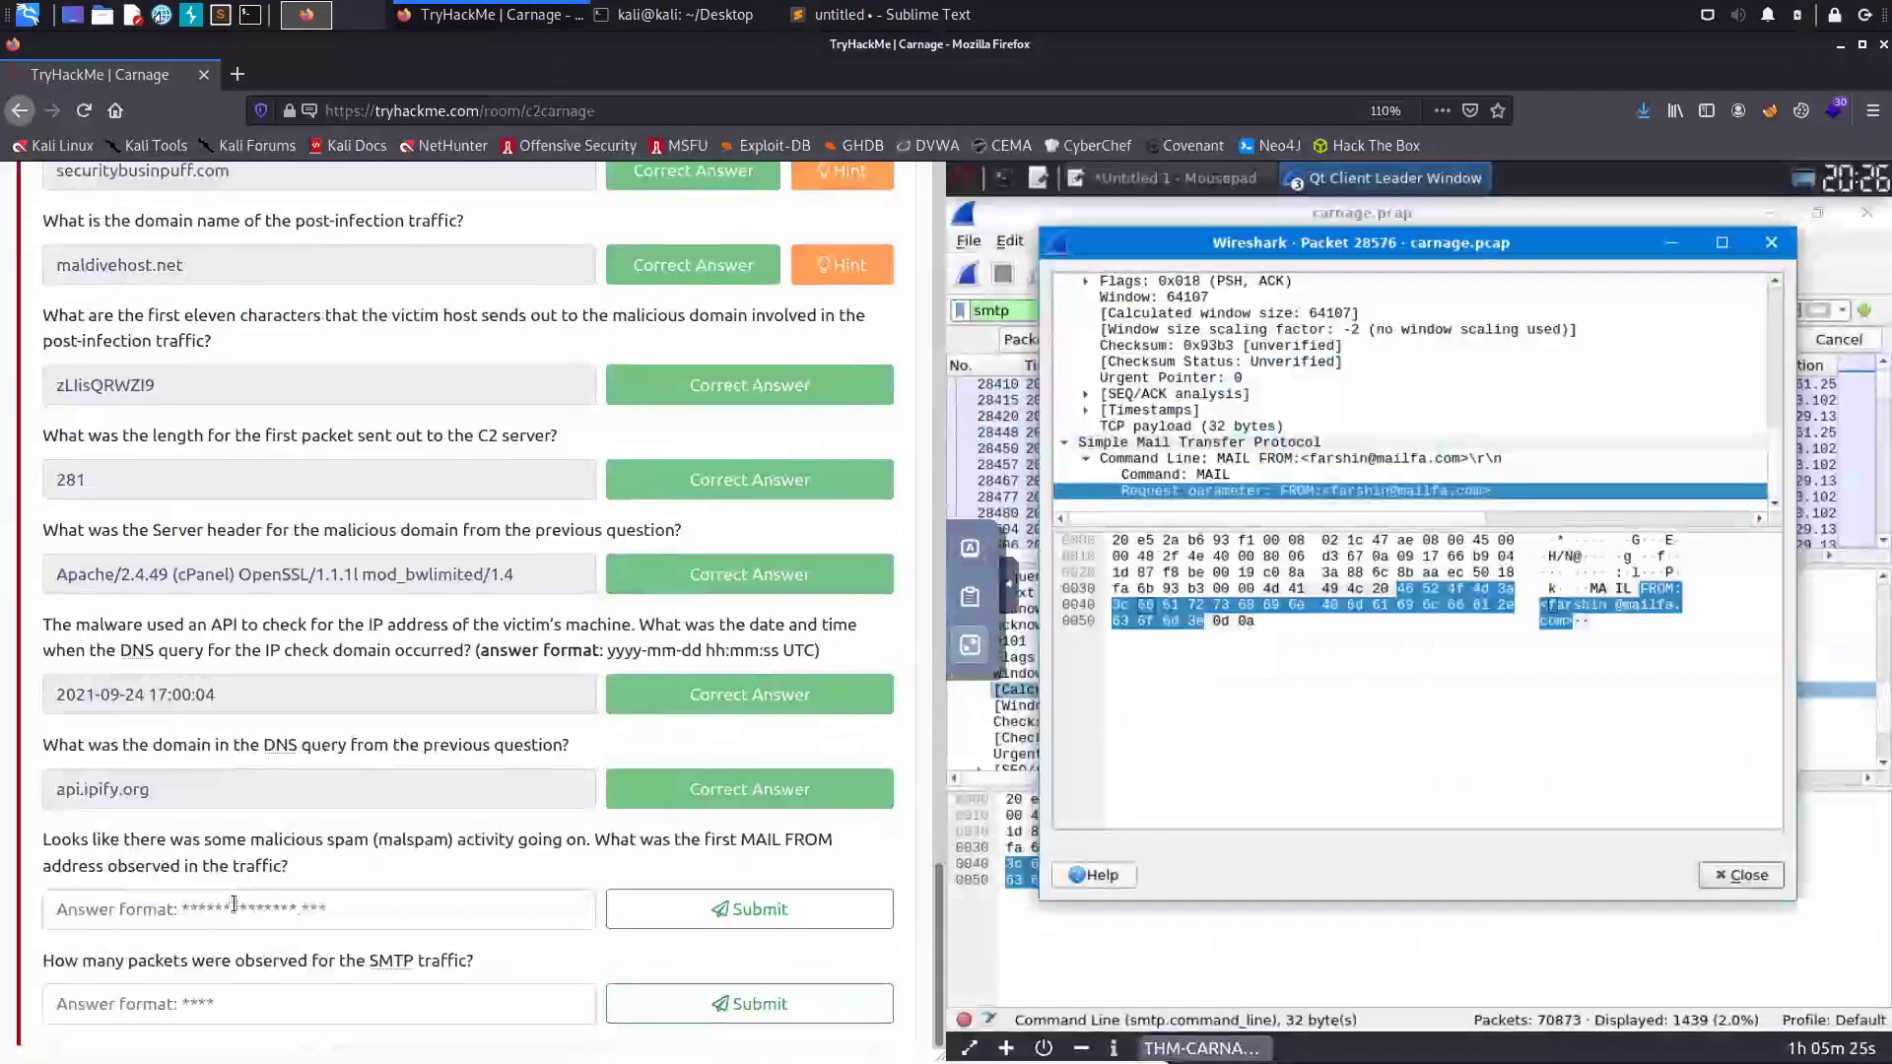
click(229, 916)
key(ctrl+v)
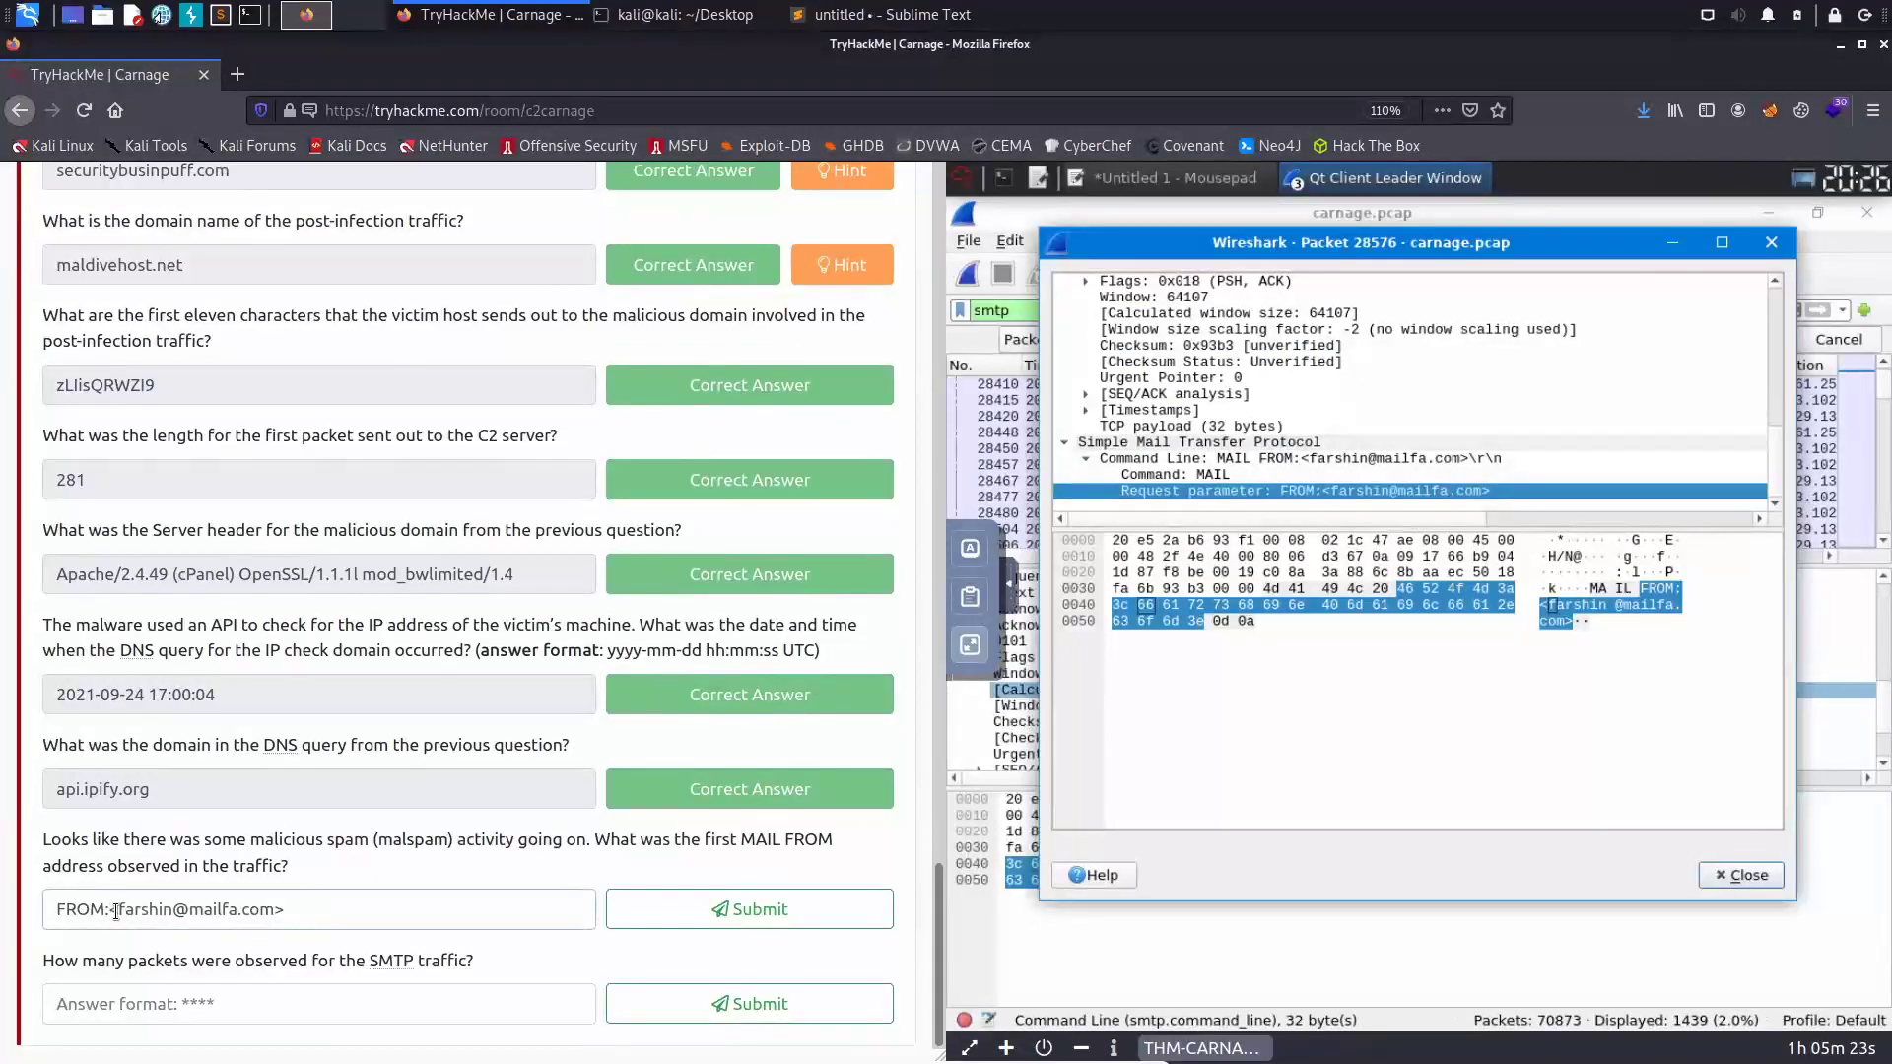
drag(119, 911, 54, 909)
key(BackSpace)
click(294, 899)
key(BackSpace)
click(694, 902)
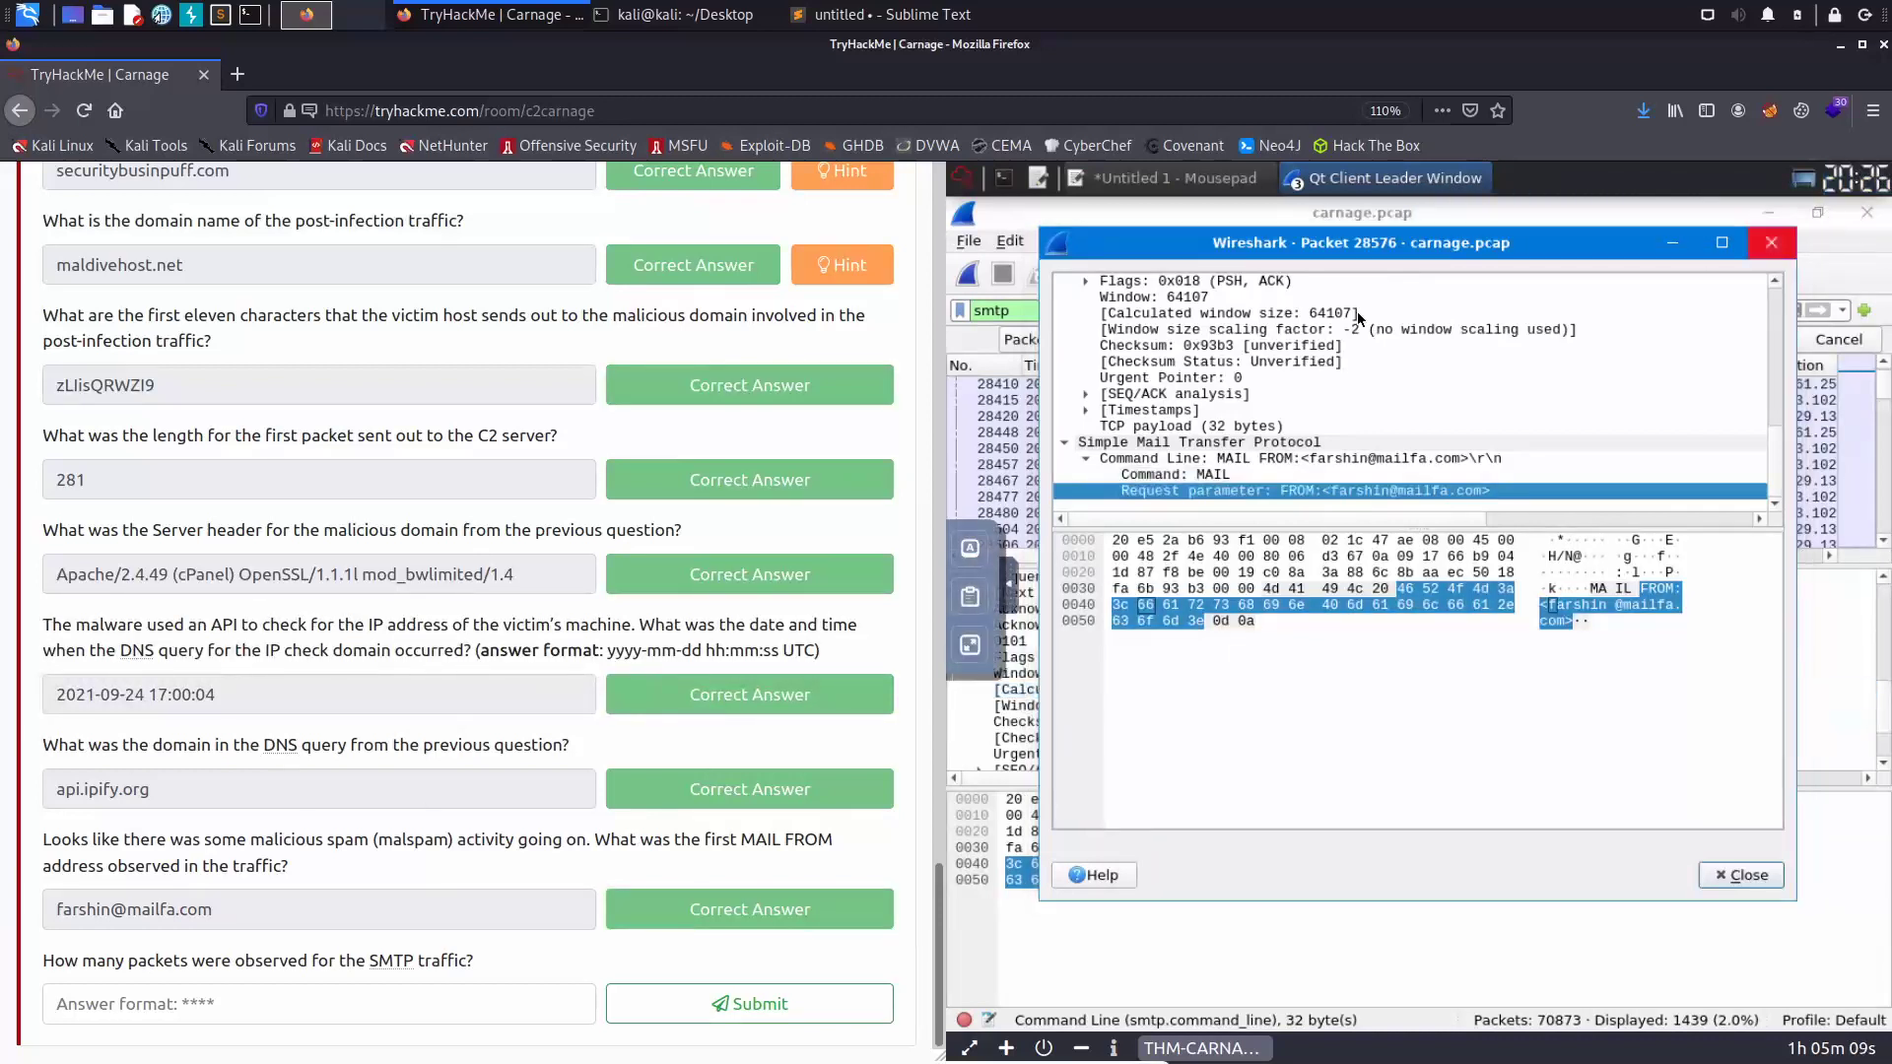
- Close the packet window and select the smtp filter text in Wireshark
key(Escape)
click(961, 648)
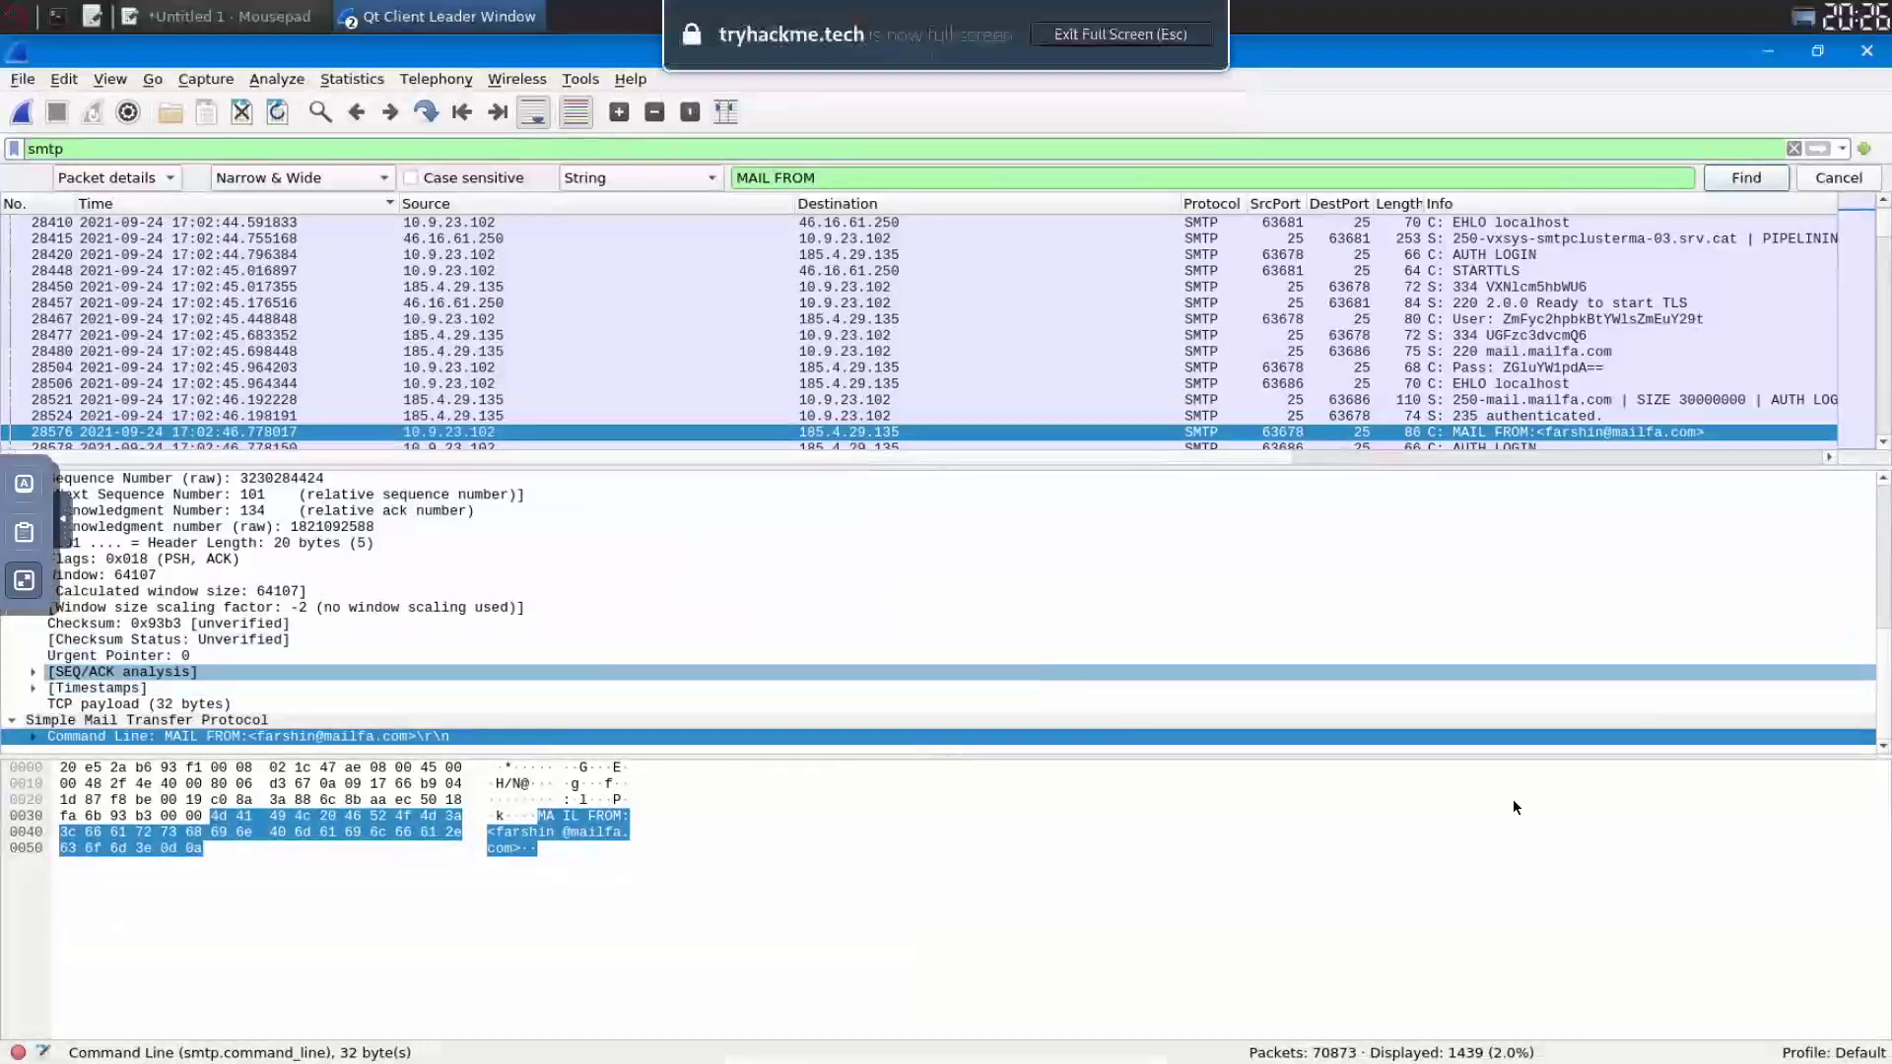
click(80, 147)
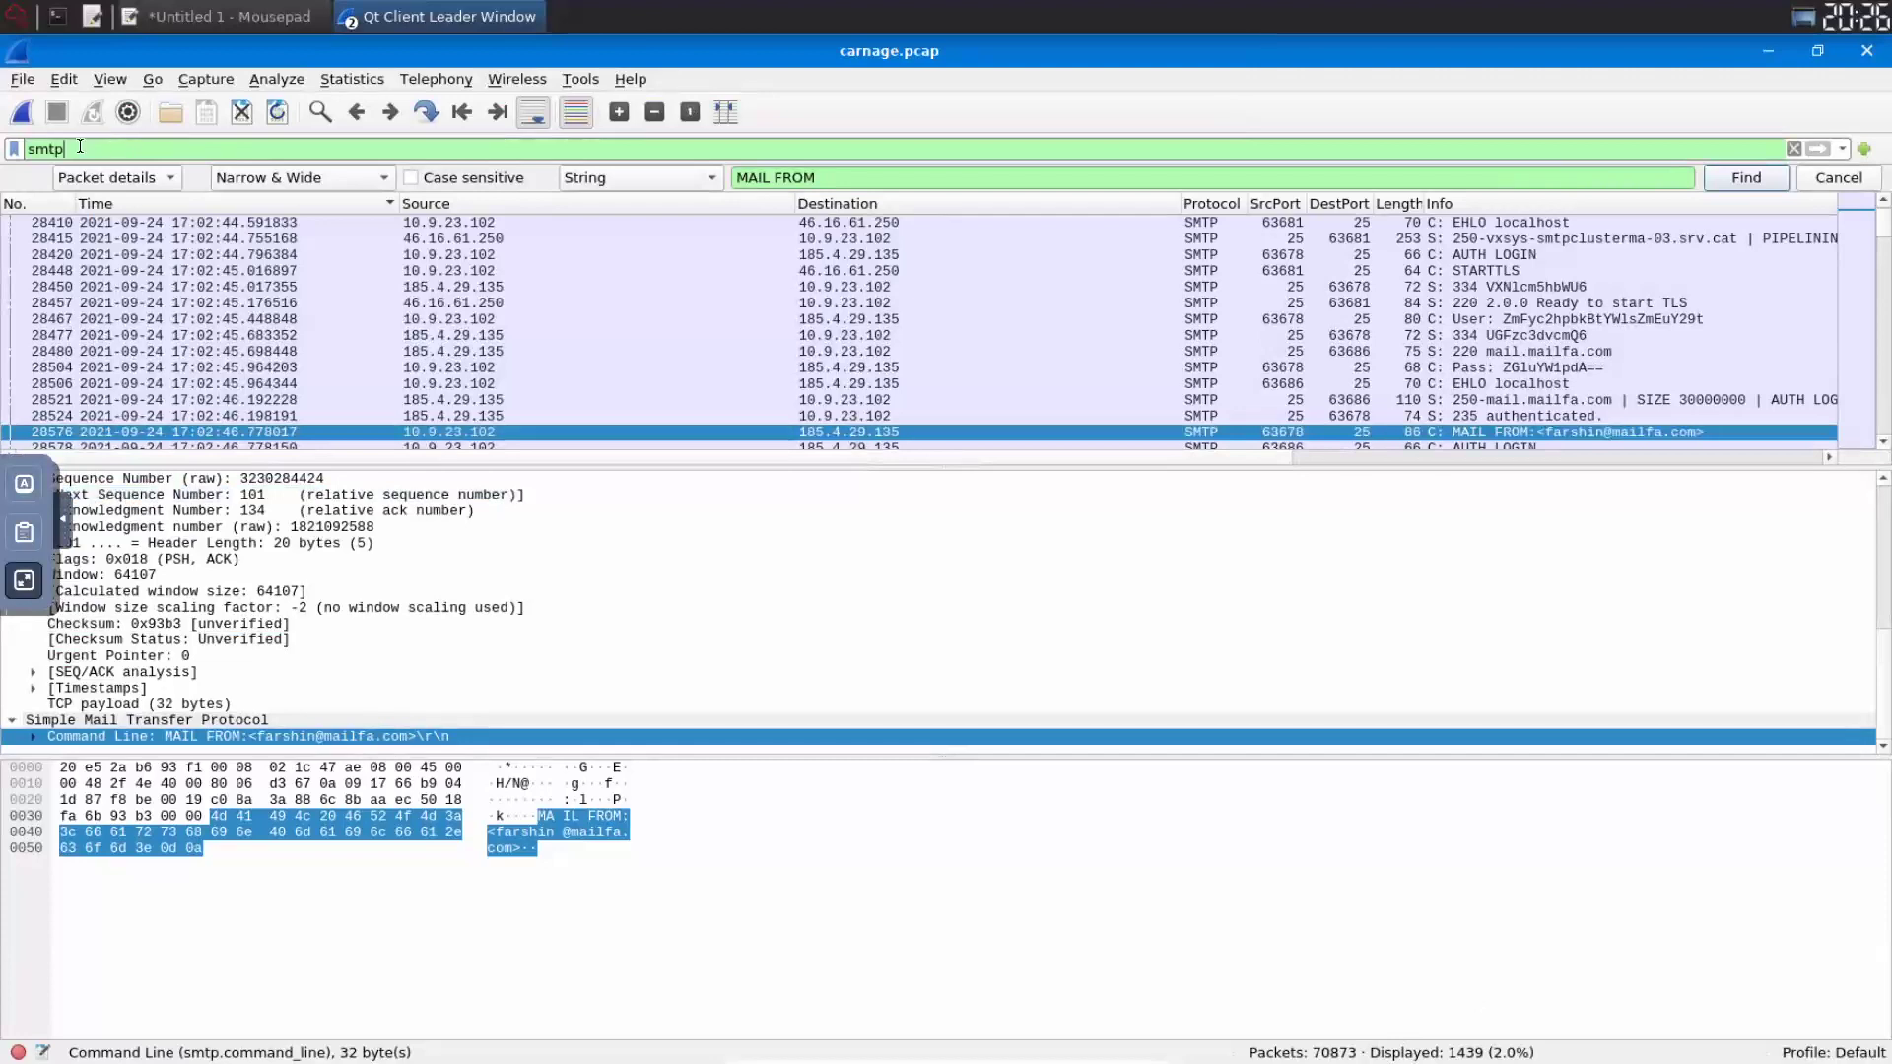
double_click(80, 147)
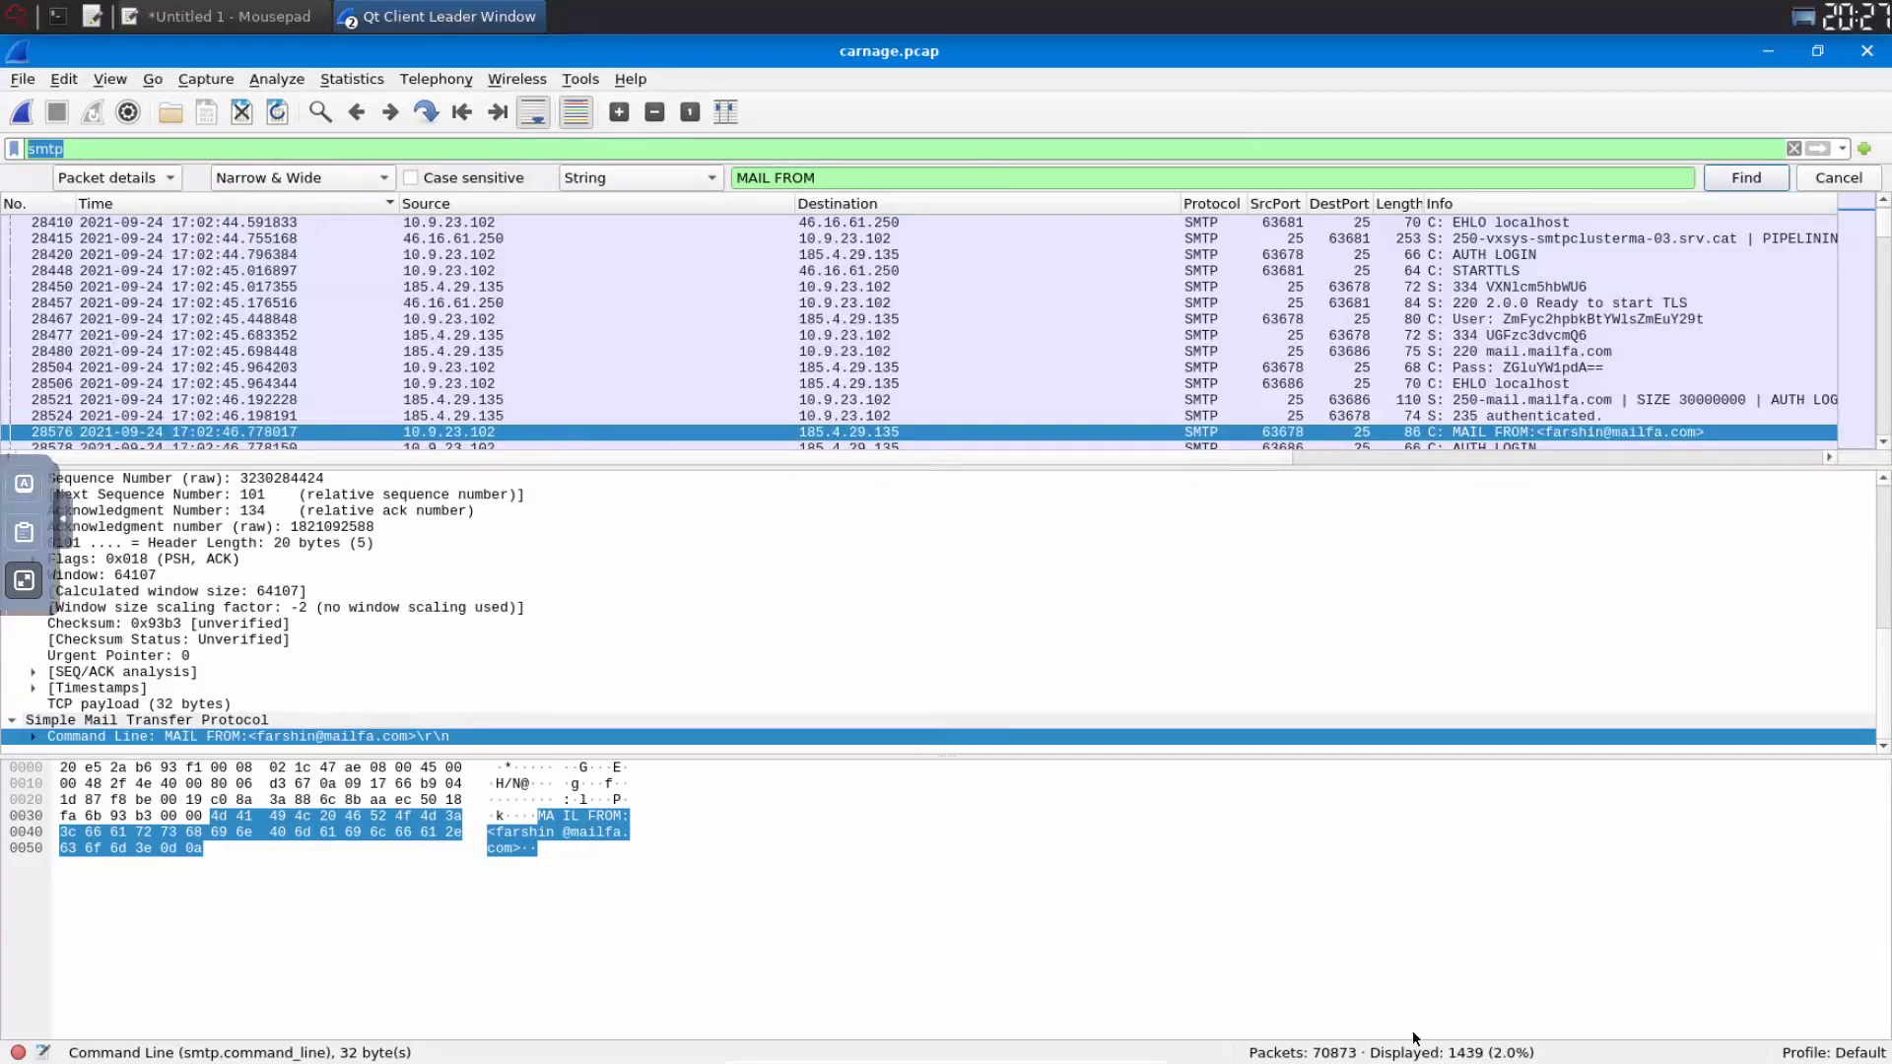
click(22, 582)
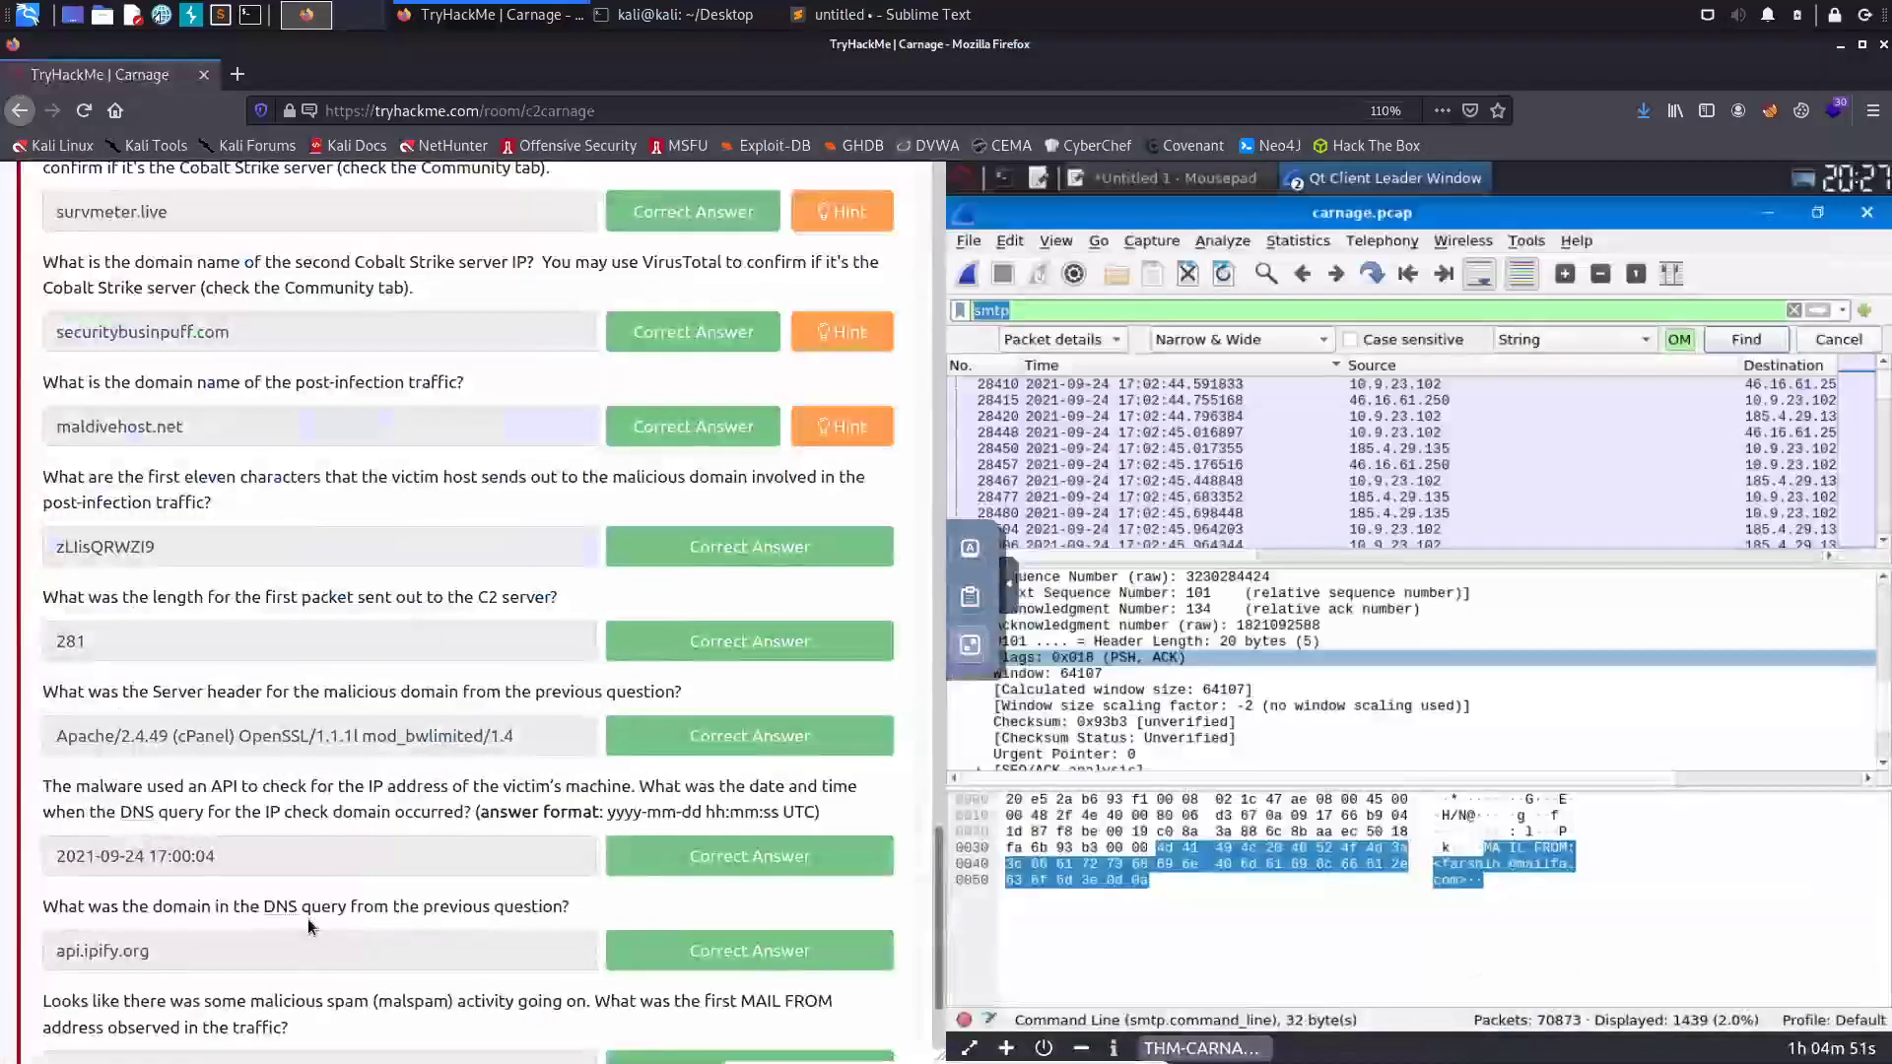
- Submit 1439 as the SMTP packet count and dismiss the congratulations popup
scroll(309, 927, down, 3)
click(232, 1004)
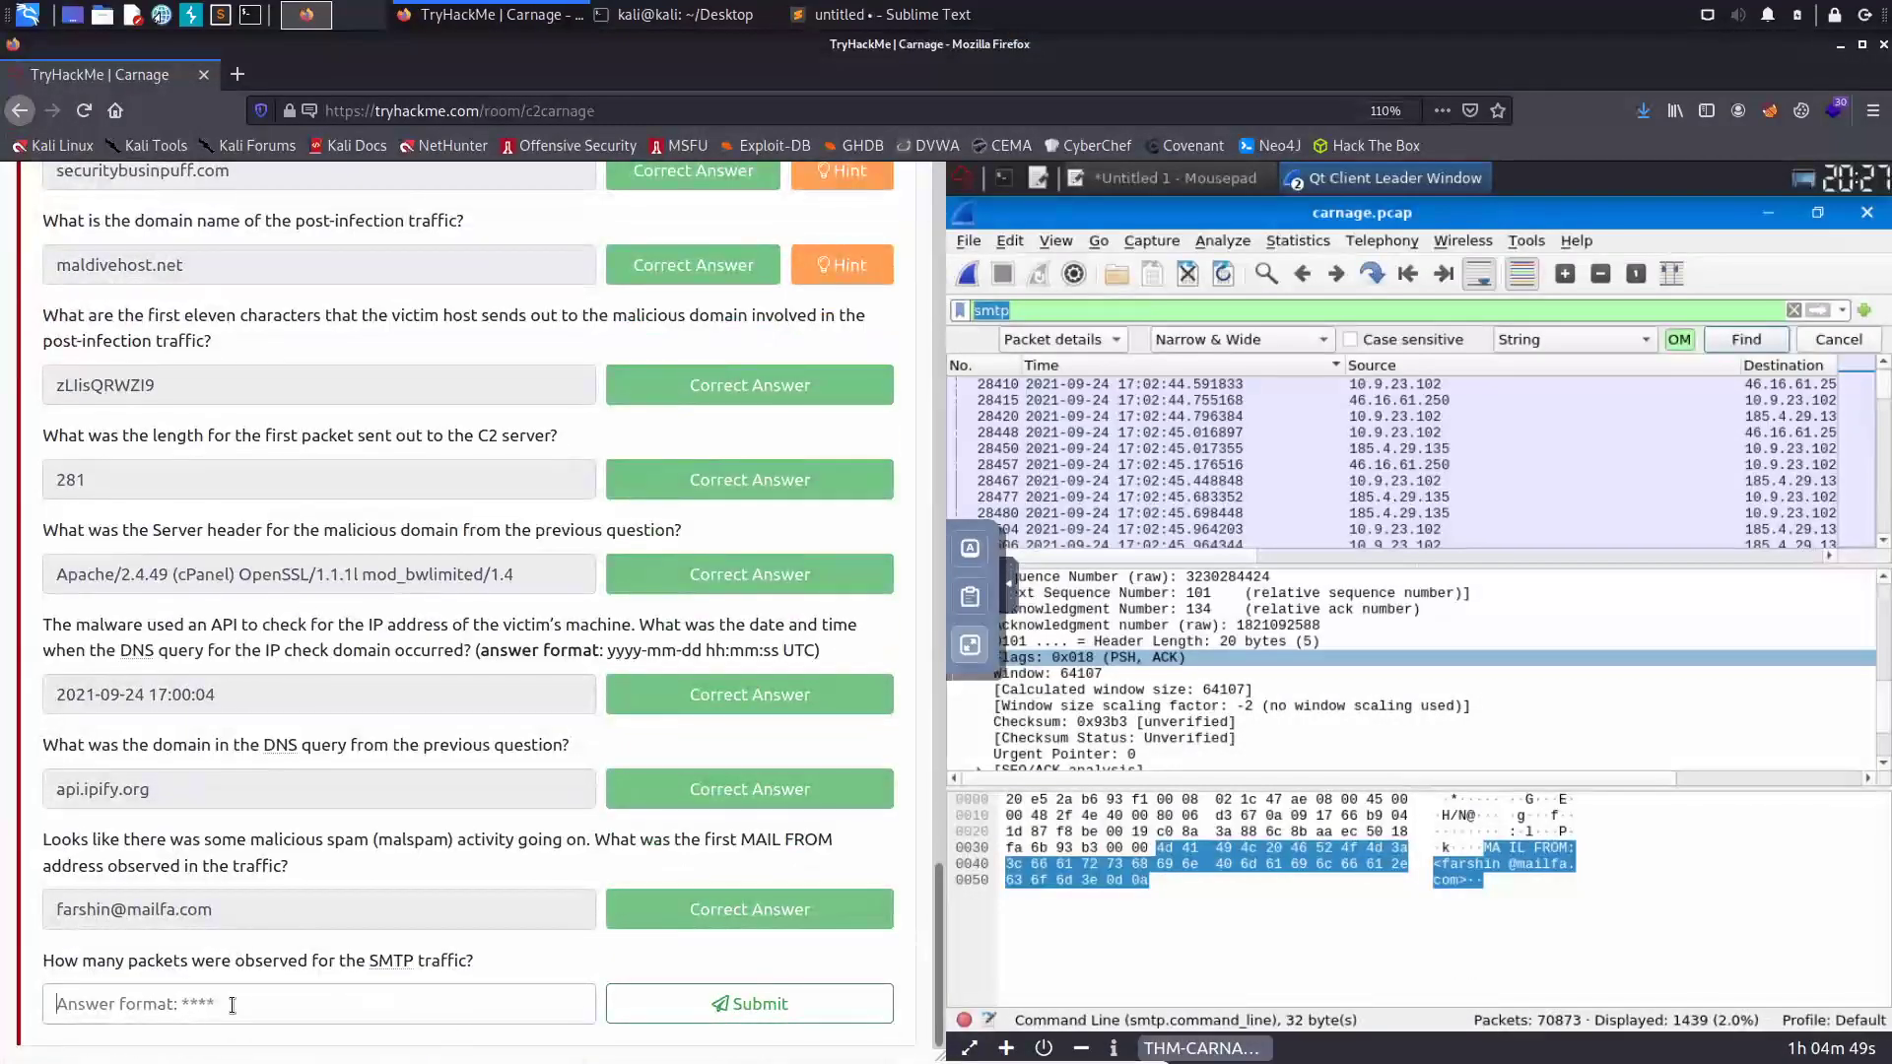
text(1439)
click(741, 1004)
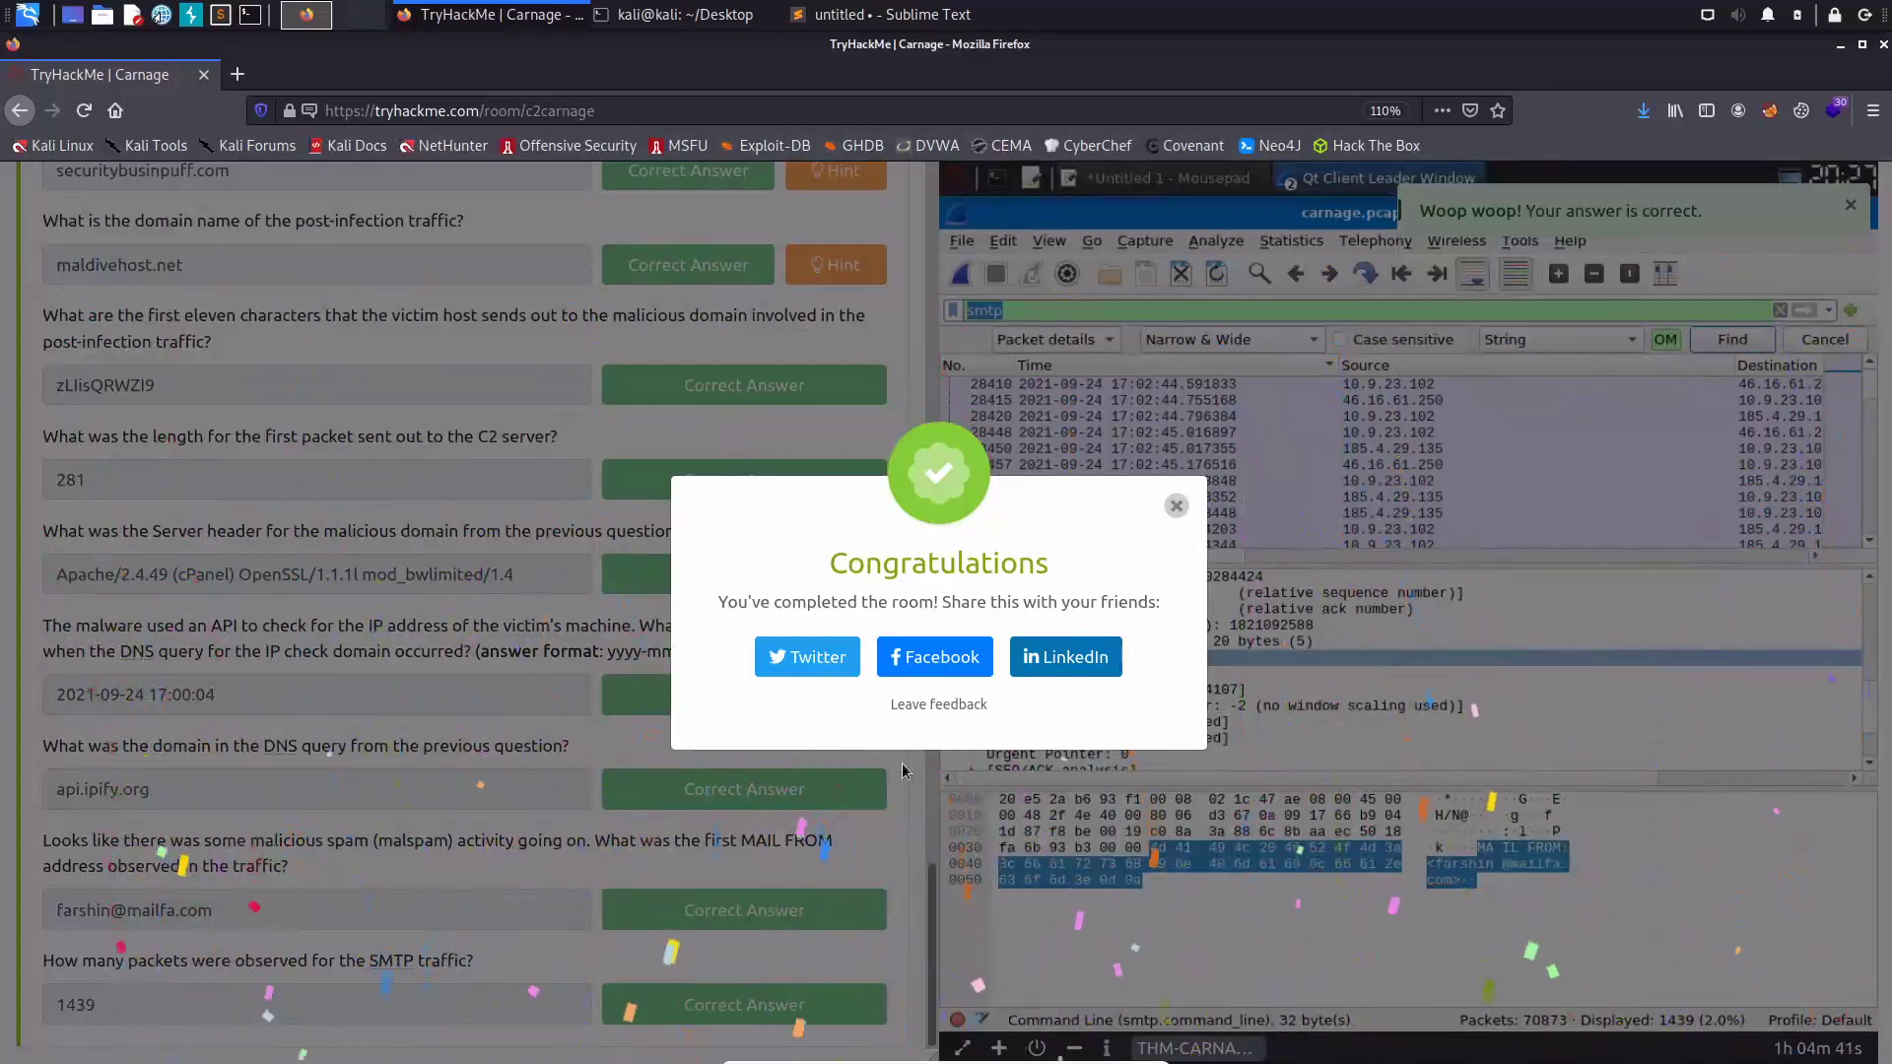
click(1176, 506)
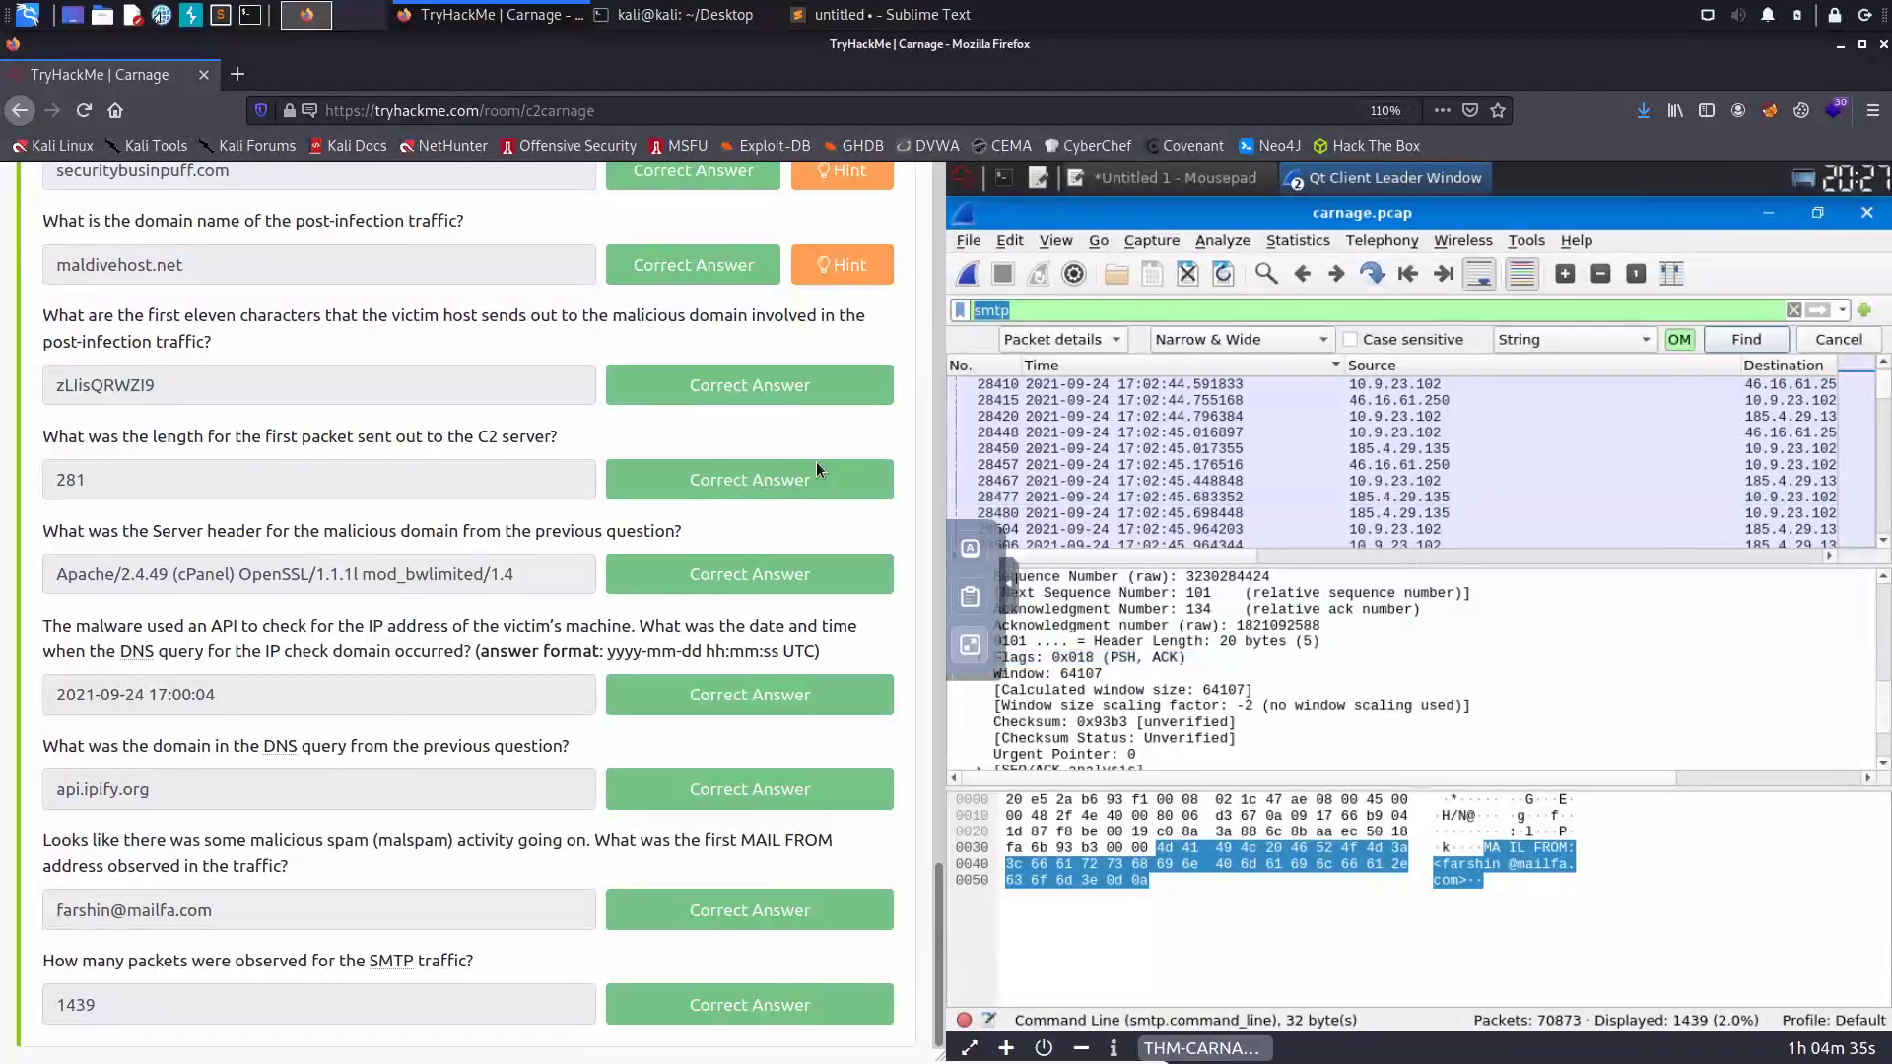
scroll(933, 556, up, 3)
scroll(932, 556, up, 15)
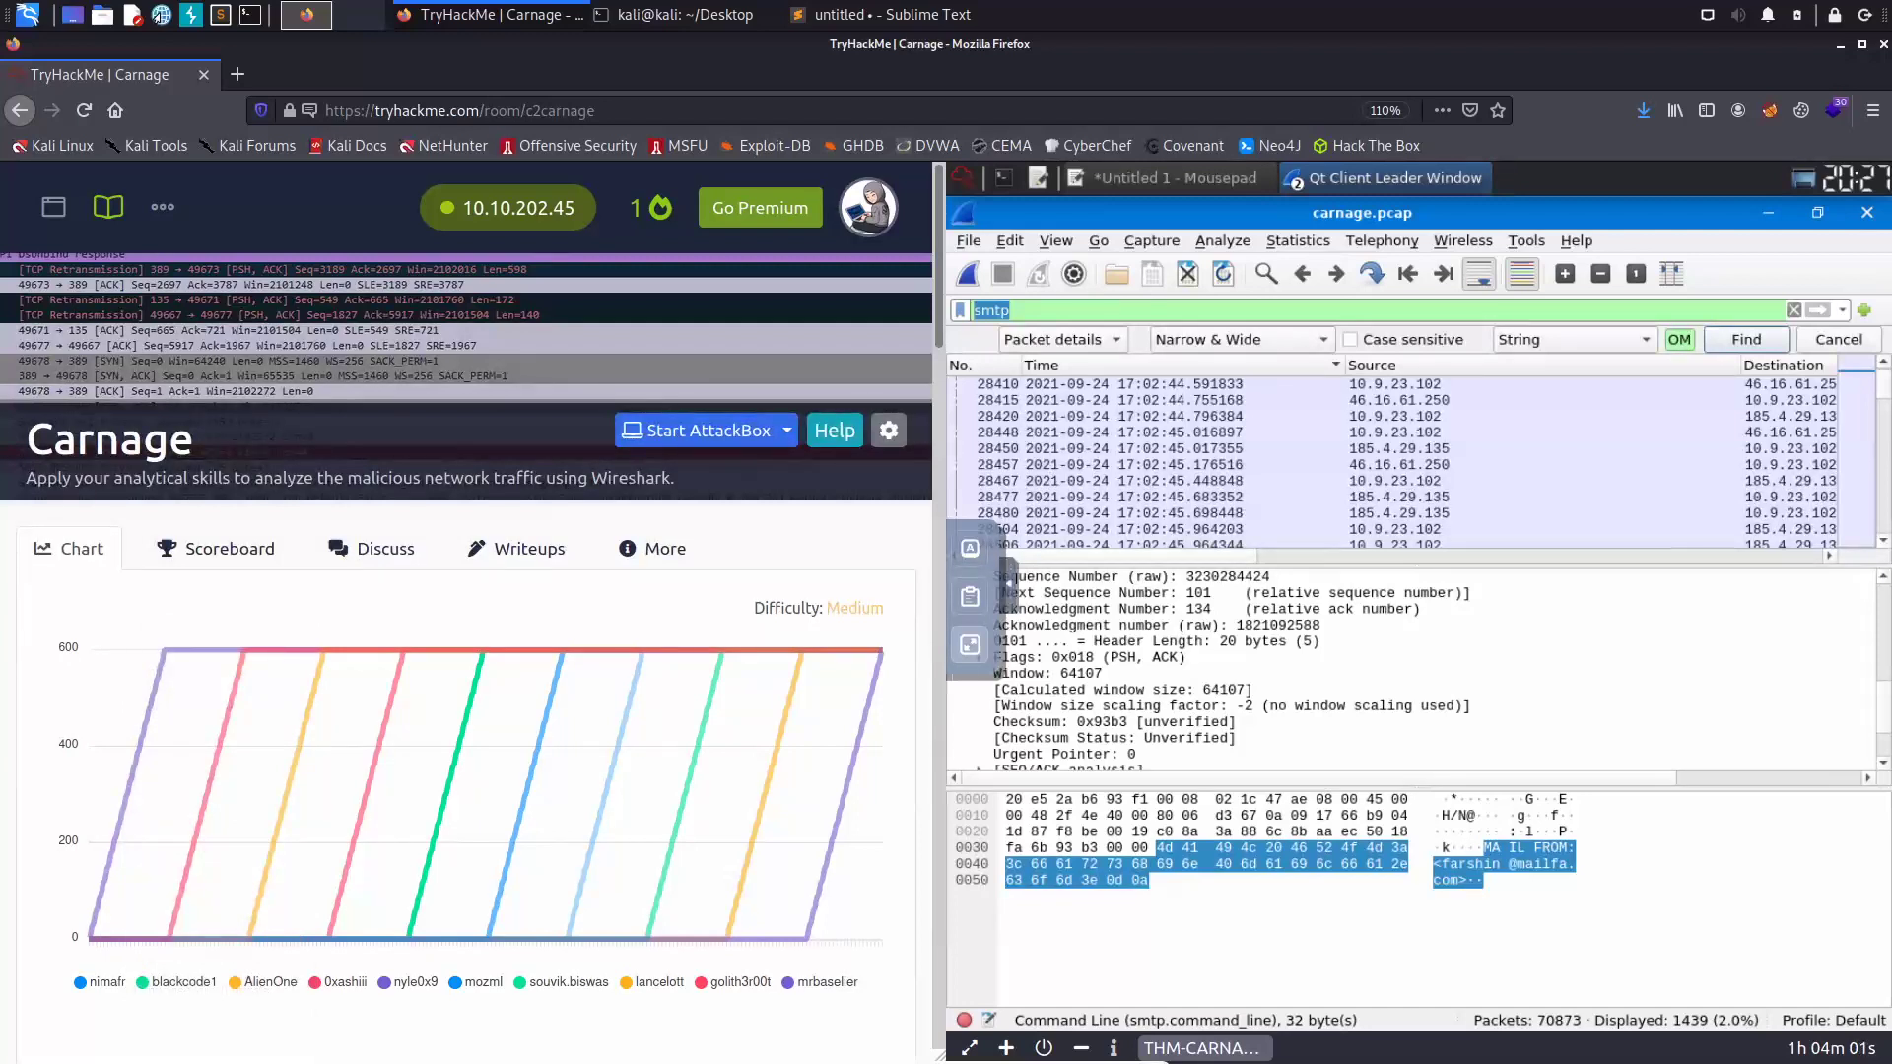
mouse_move(753, 662)
drag(939, 336, 952, 227)
drag(483, 110, 878, 98)
- Return to the TryHackMe home page and search the Learn catalogue for 'wireshark'
key(BackSpace)
key(Return)
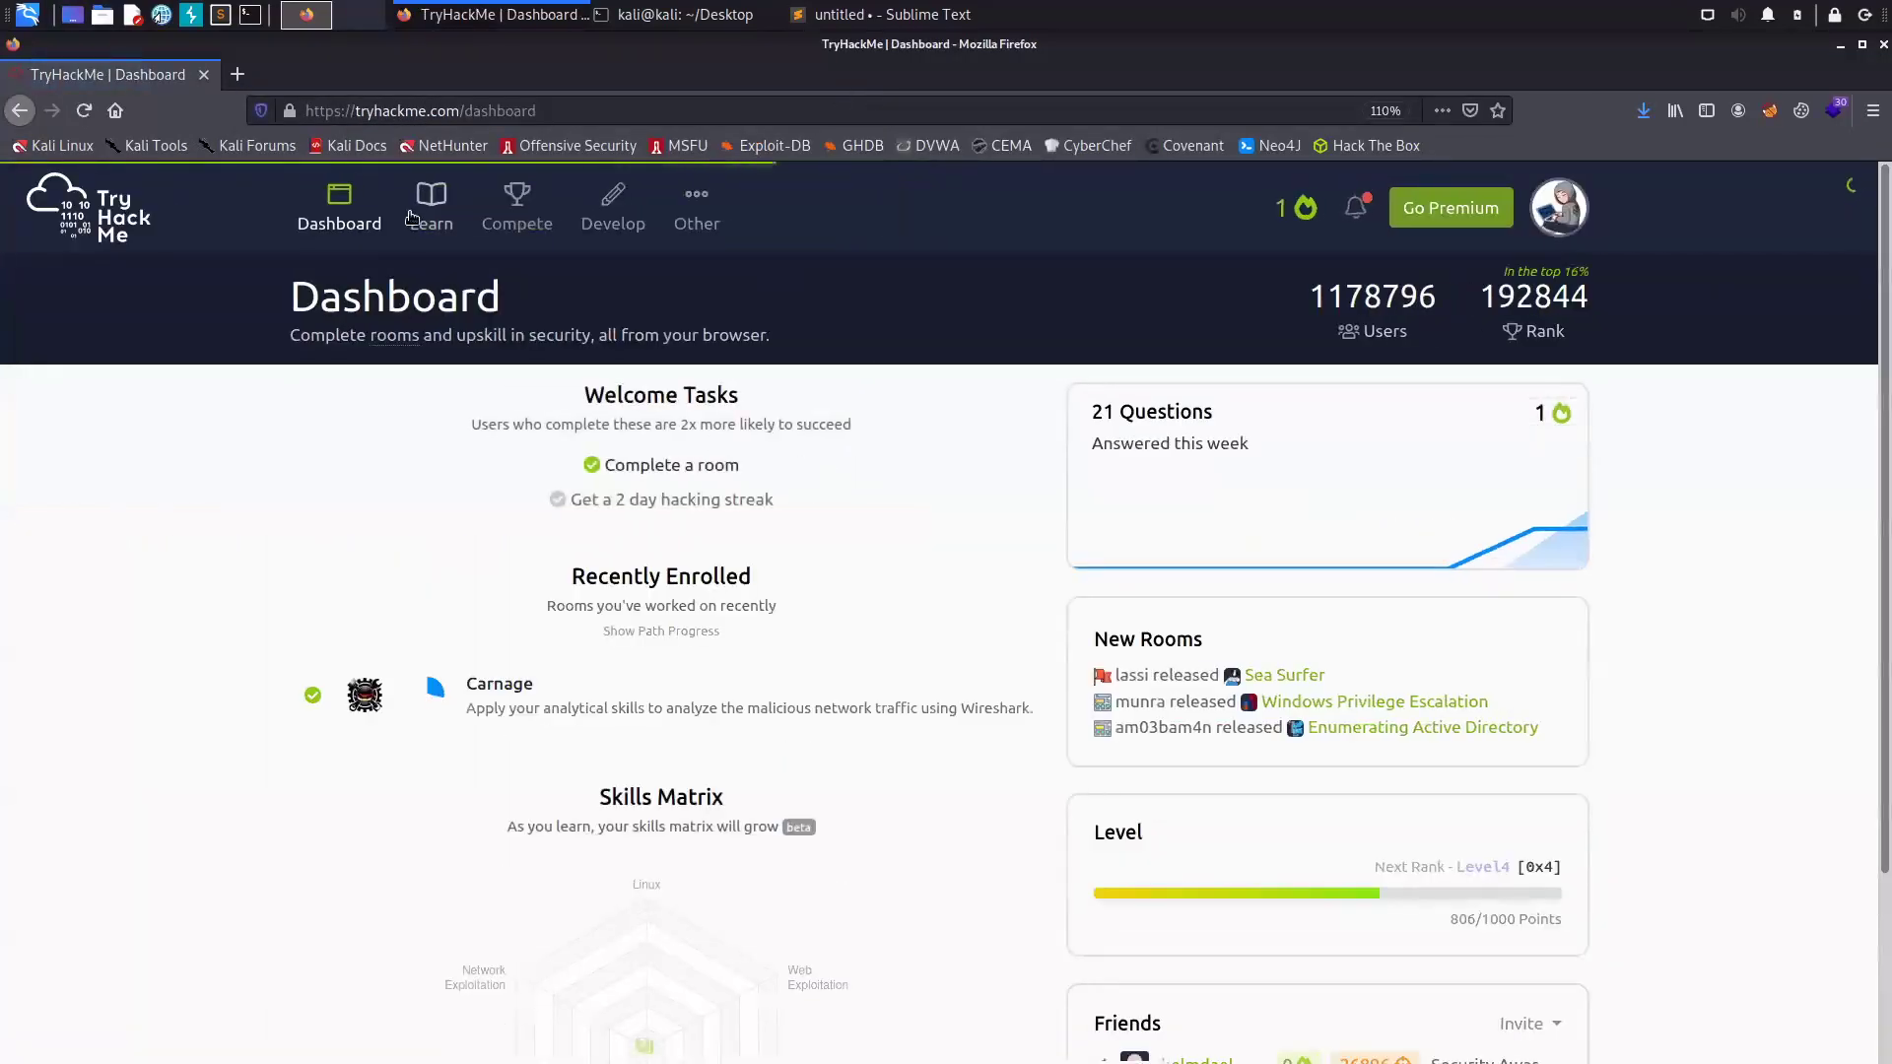
click(442, 228)
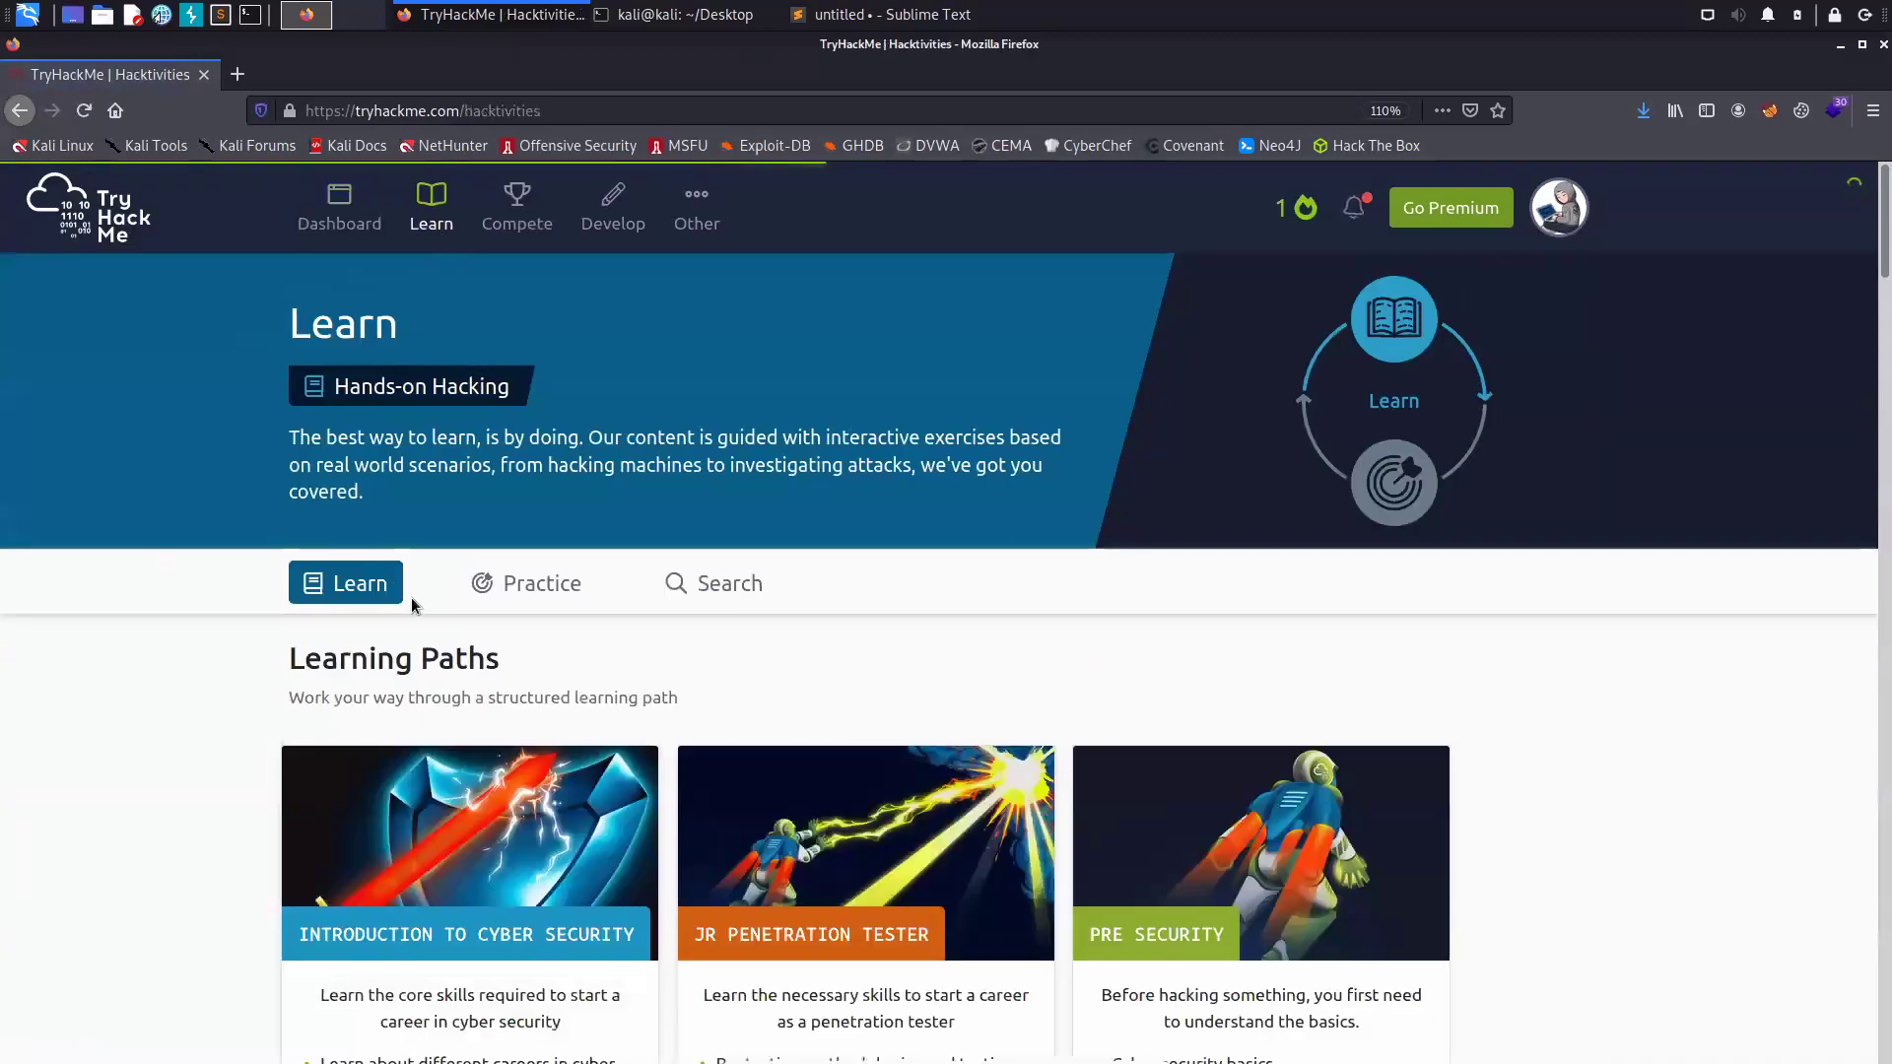
click(690, 584)
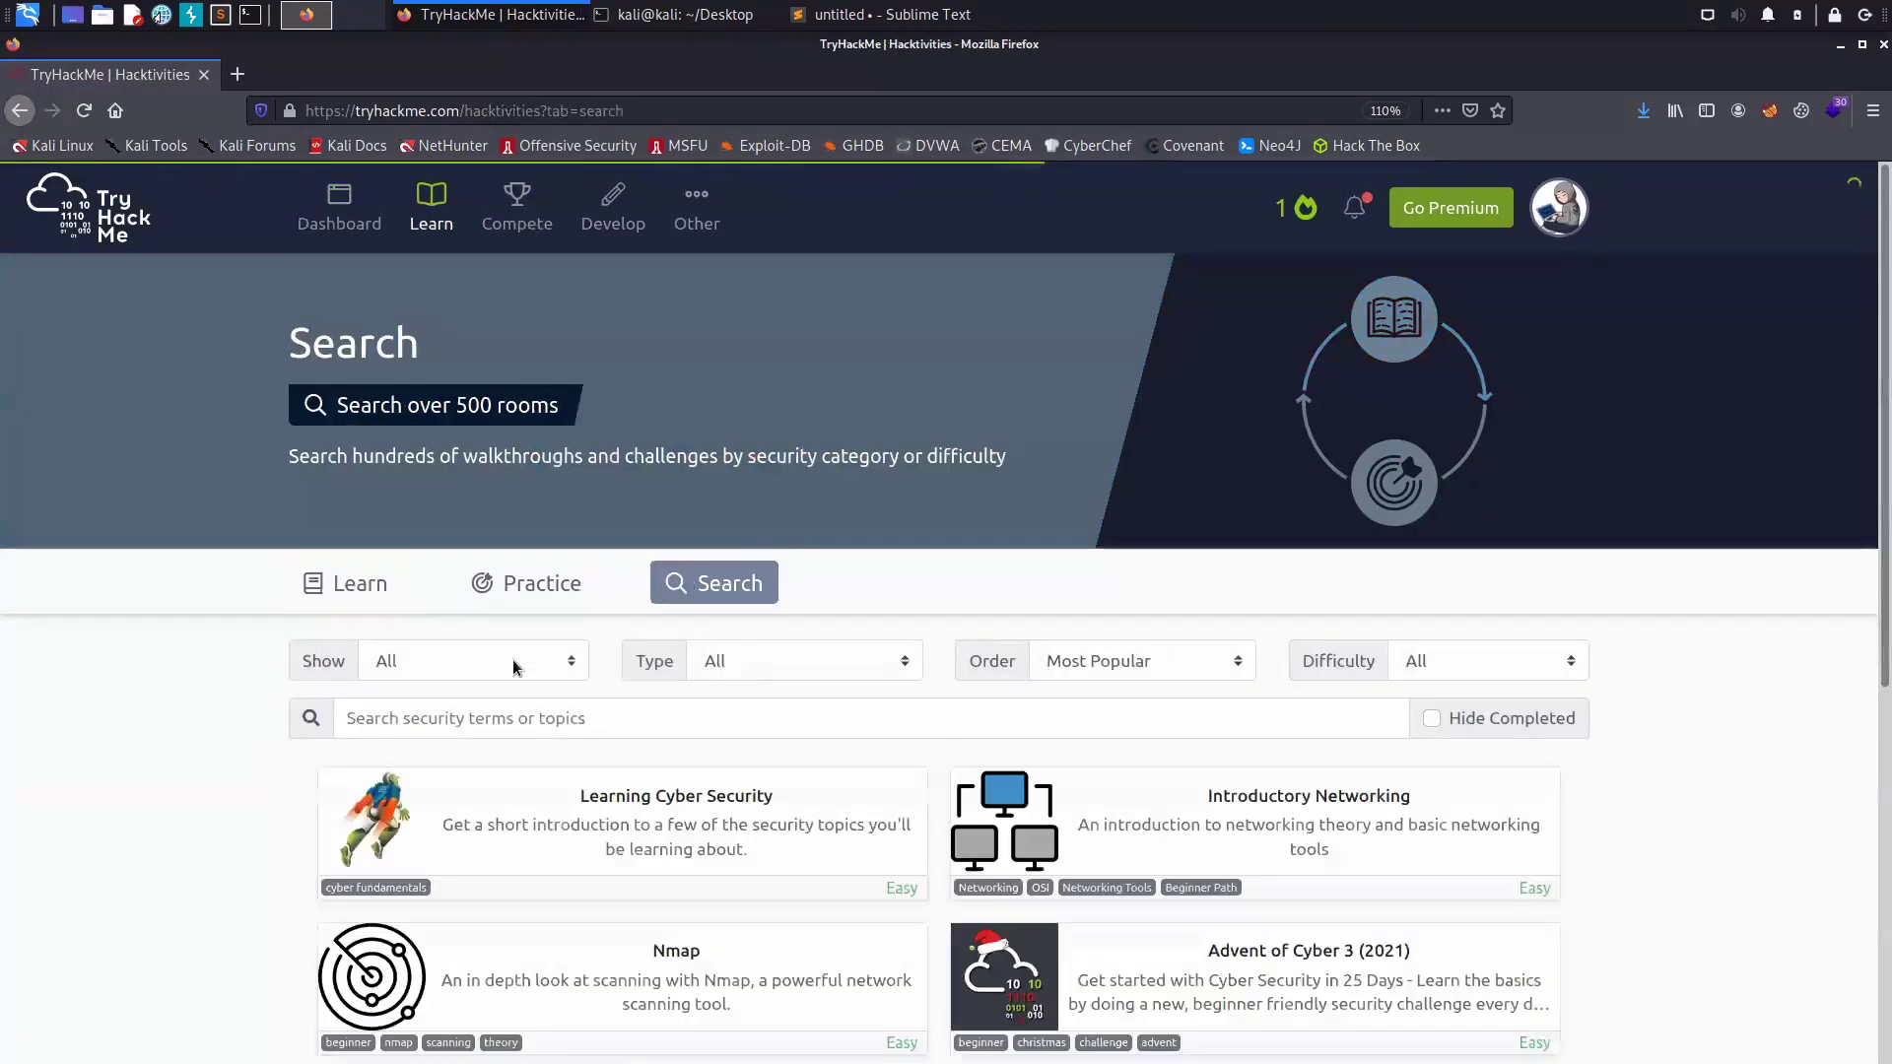
text(wireshark)
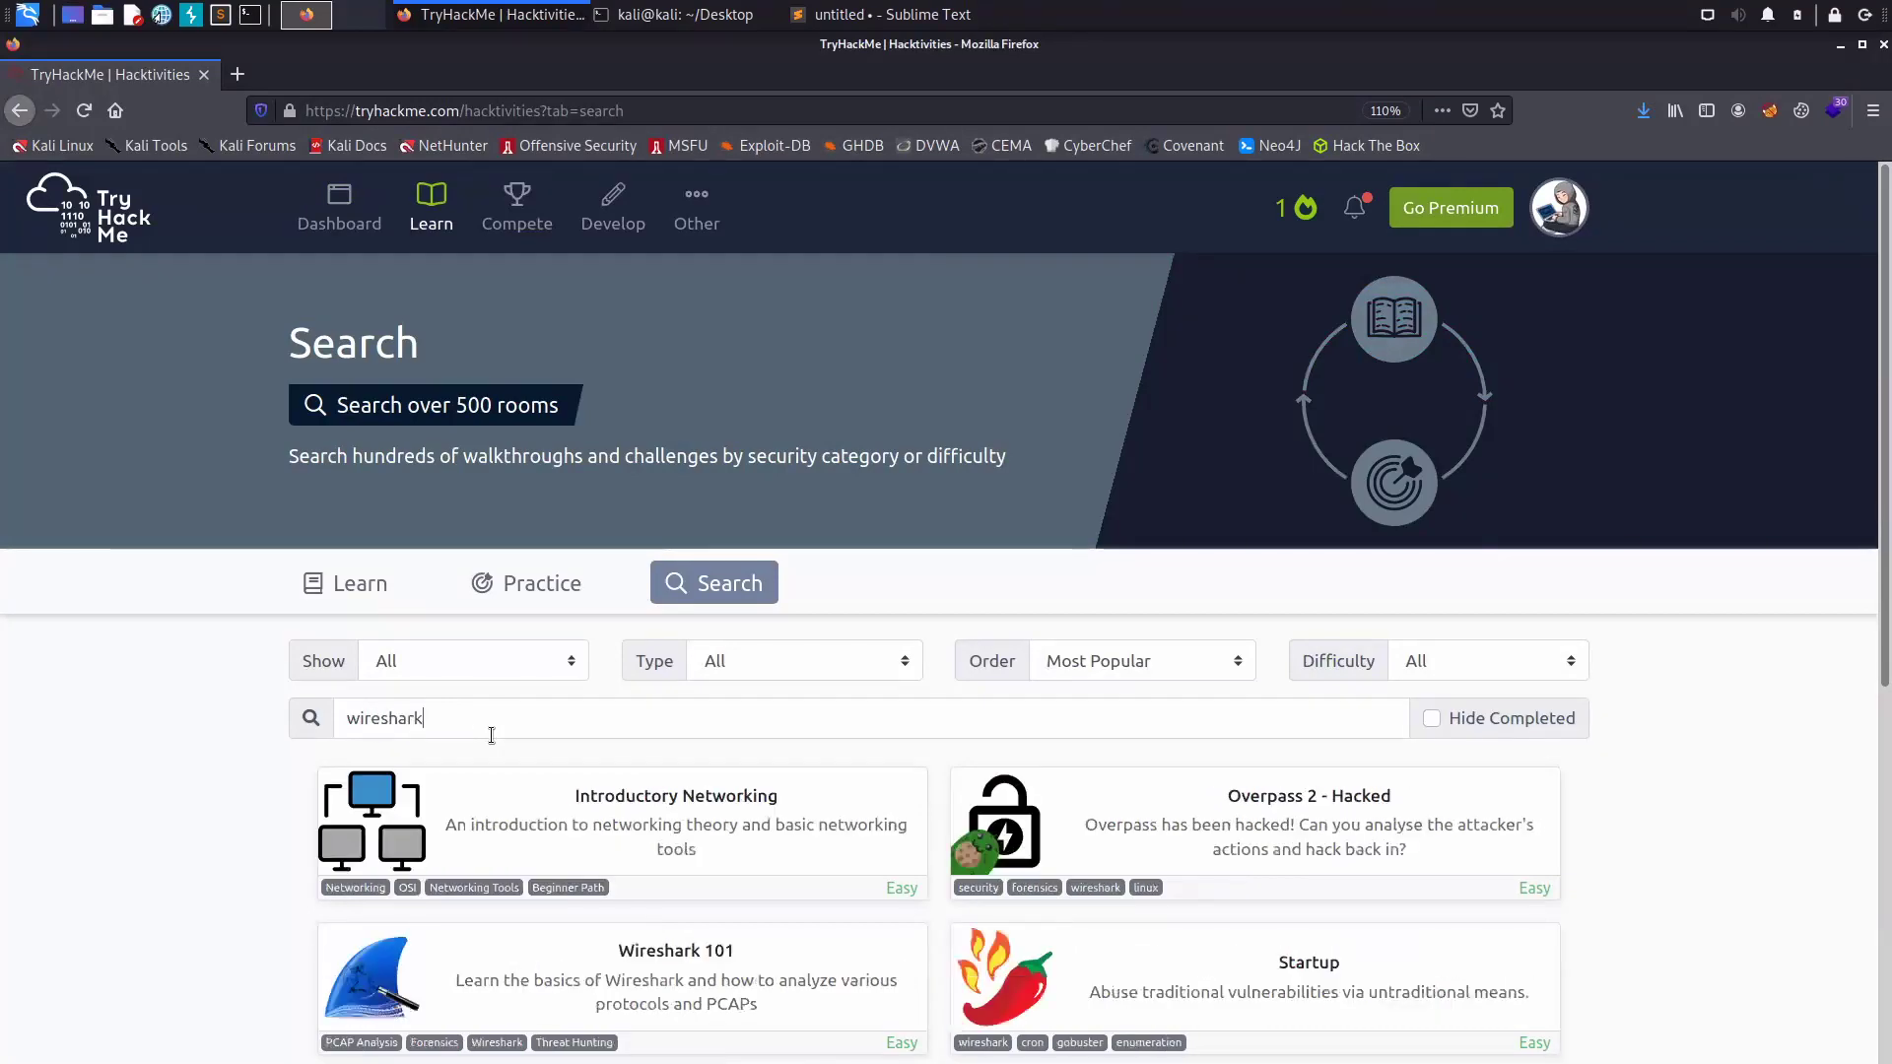
- Show page 2 of the wireshark room results, listing Misguided Ghosts
scroll(491, 739, down, 3)
scroll(518, 796, down, 3)
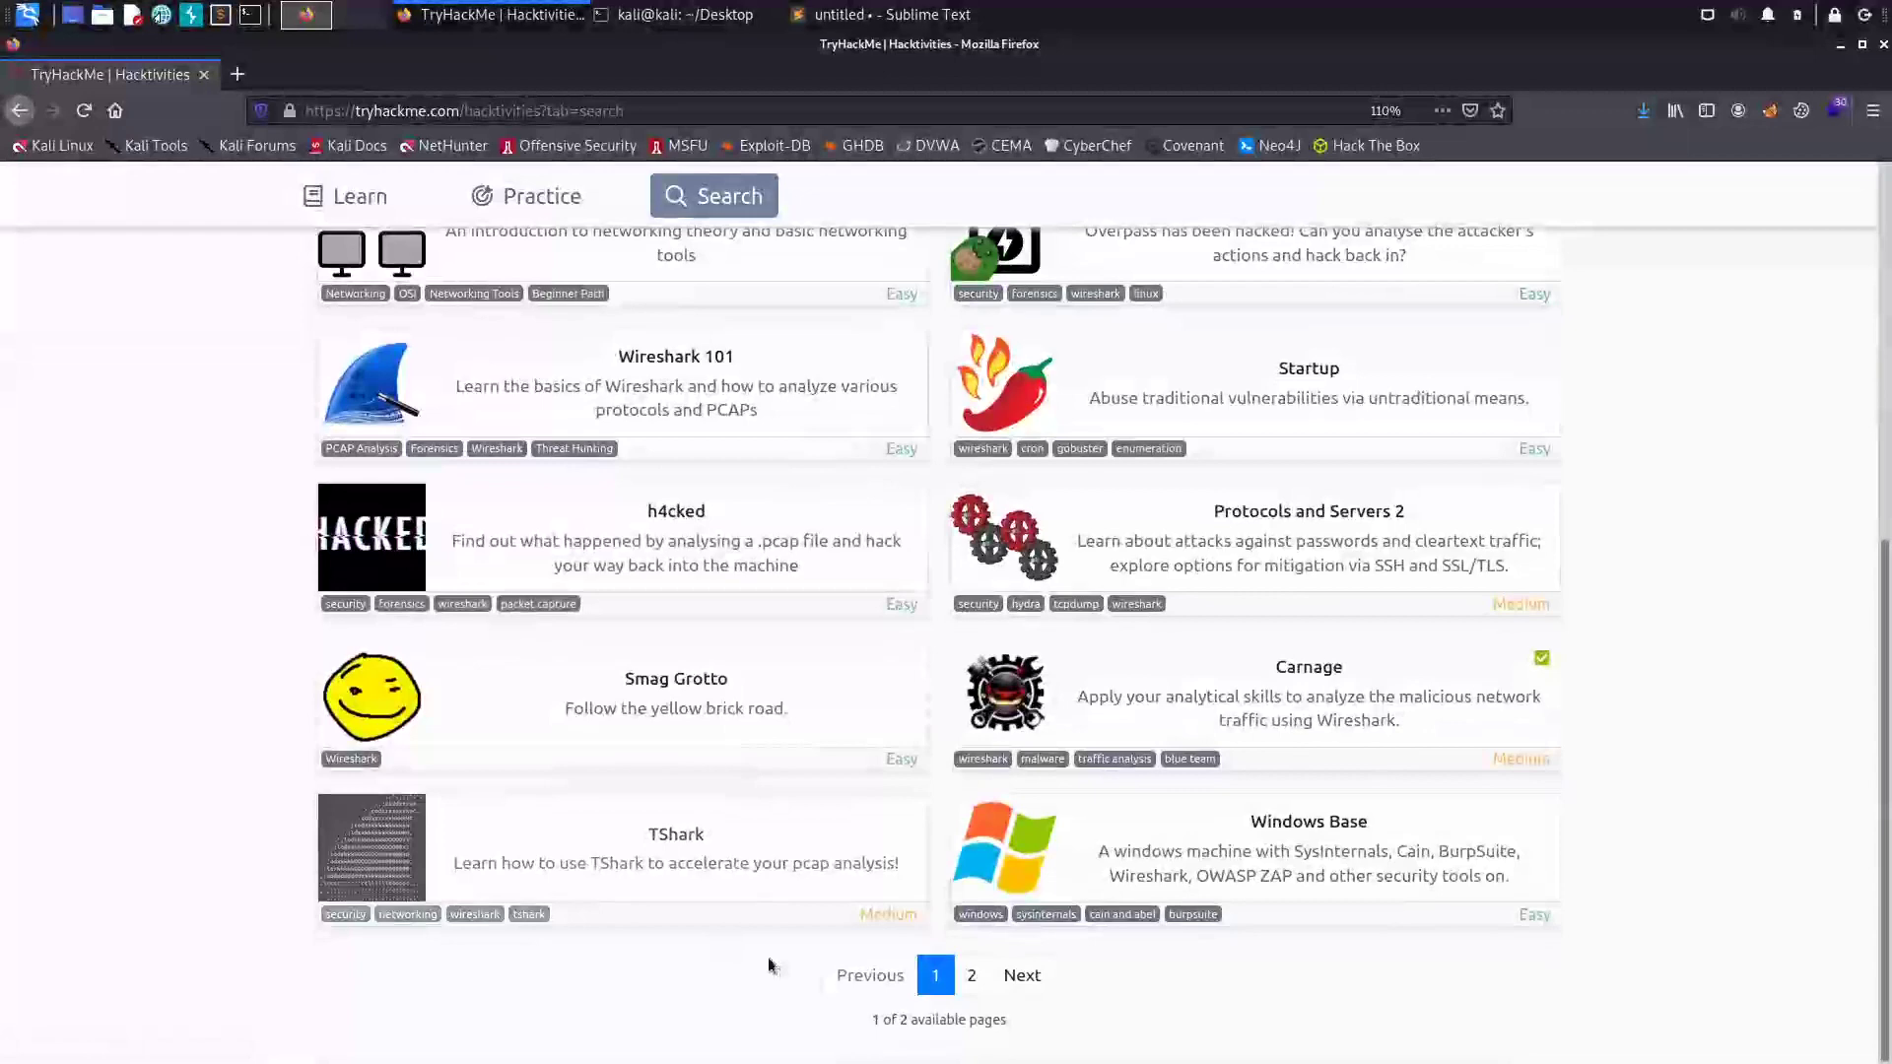
click(972, 974)
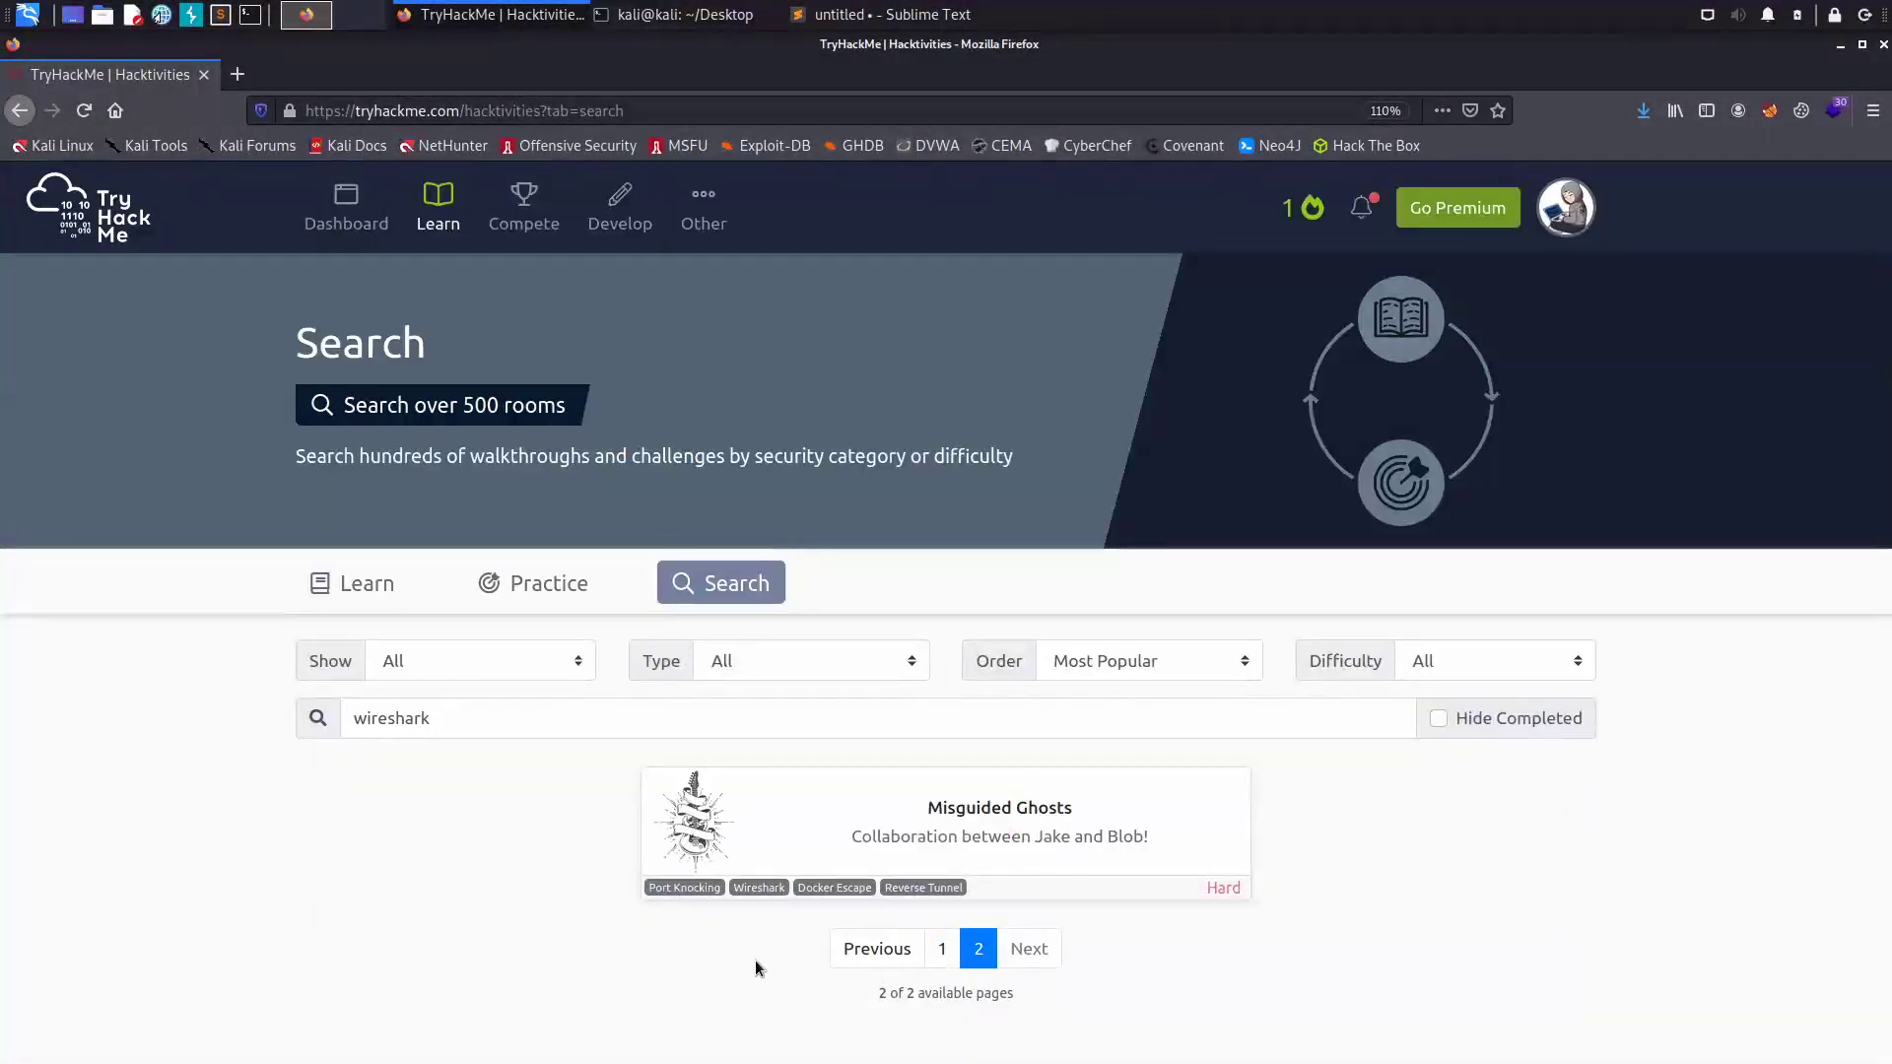
click(941, 946)
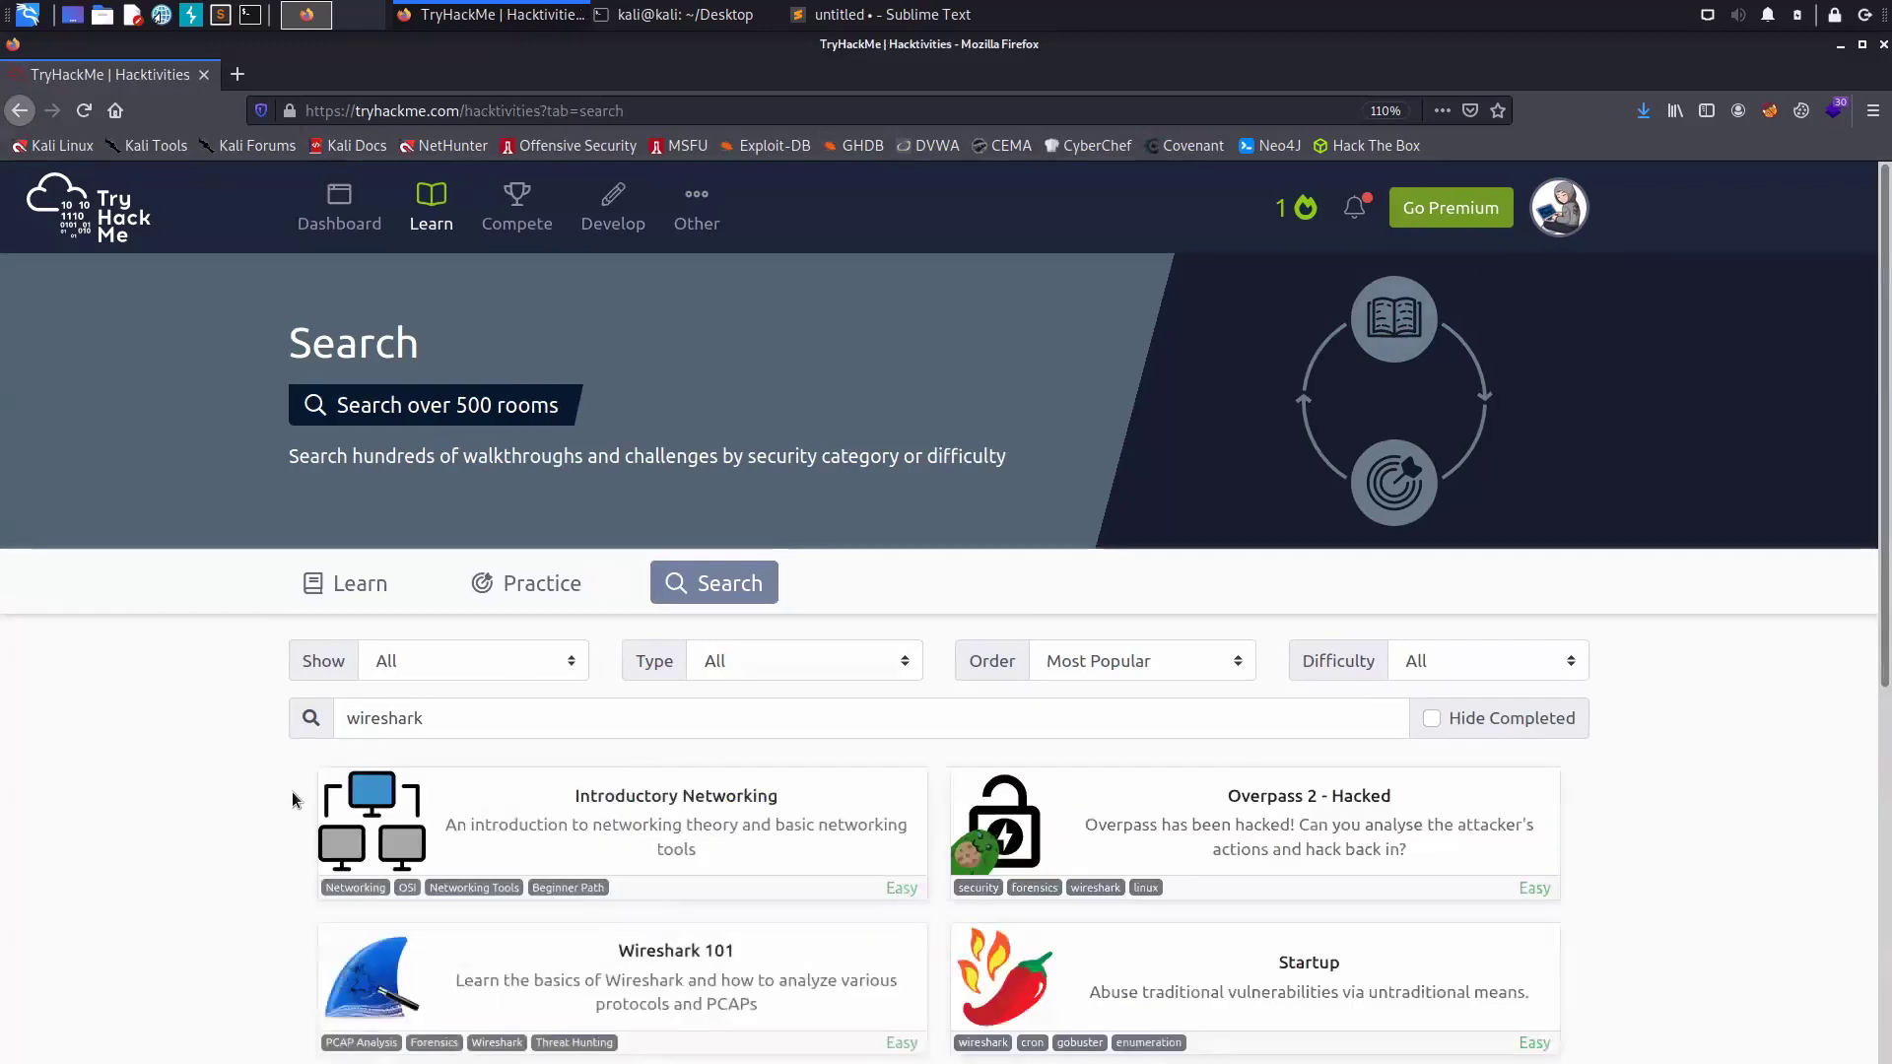
scroll(221, 895, down, 6)
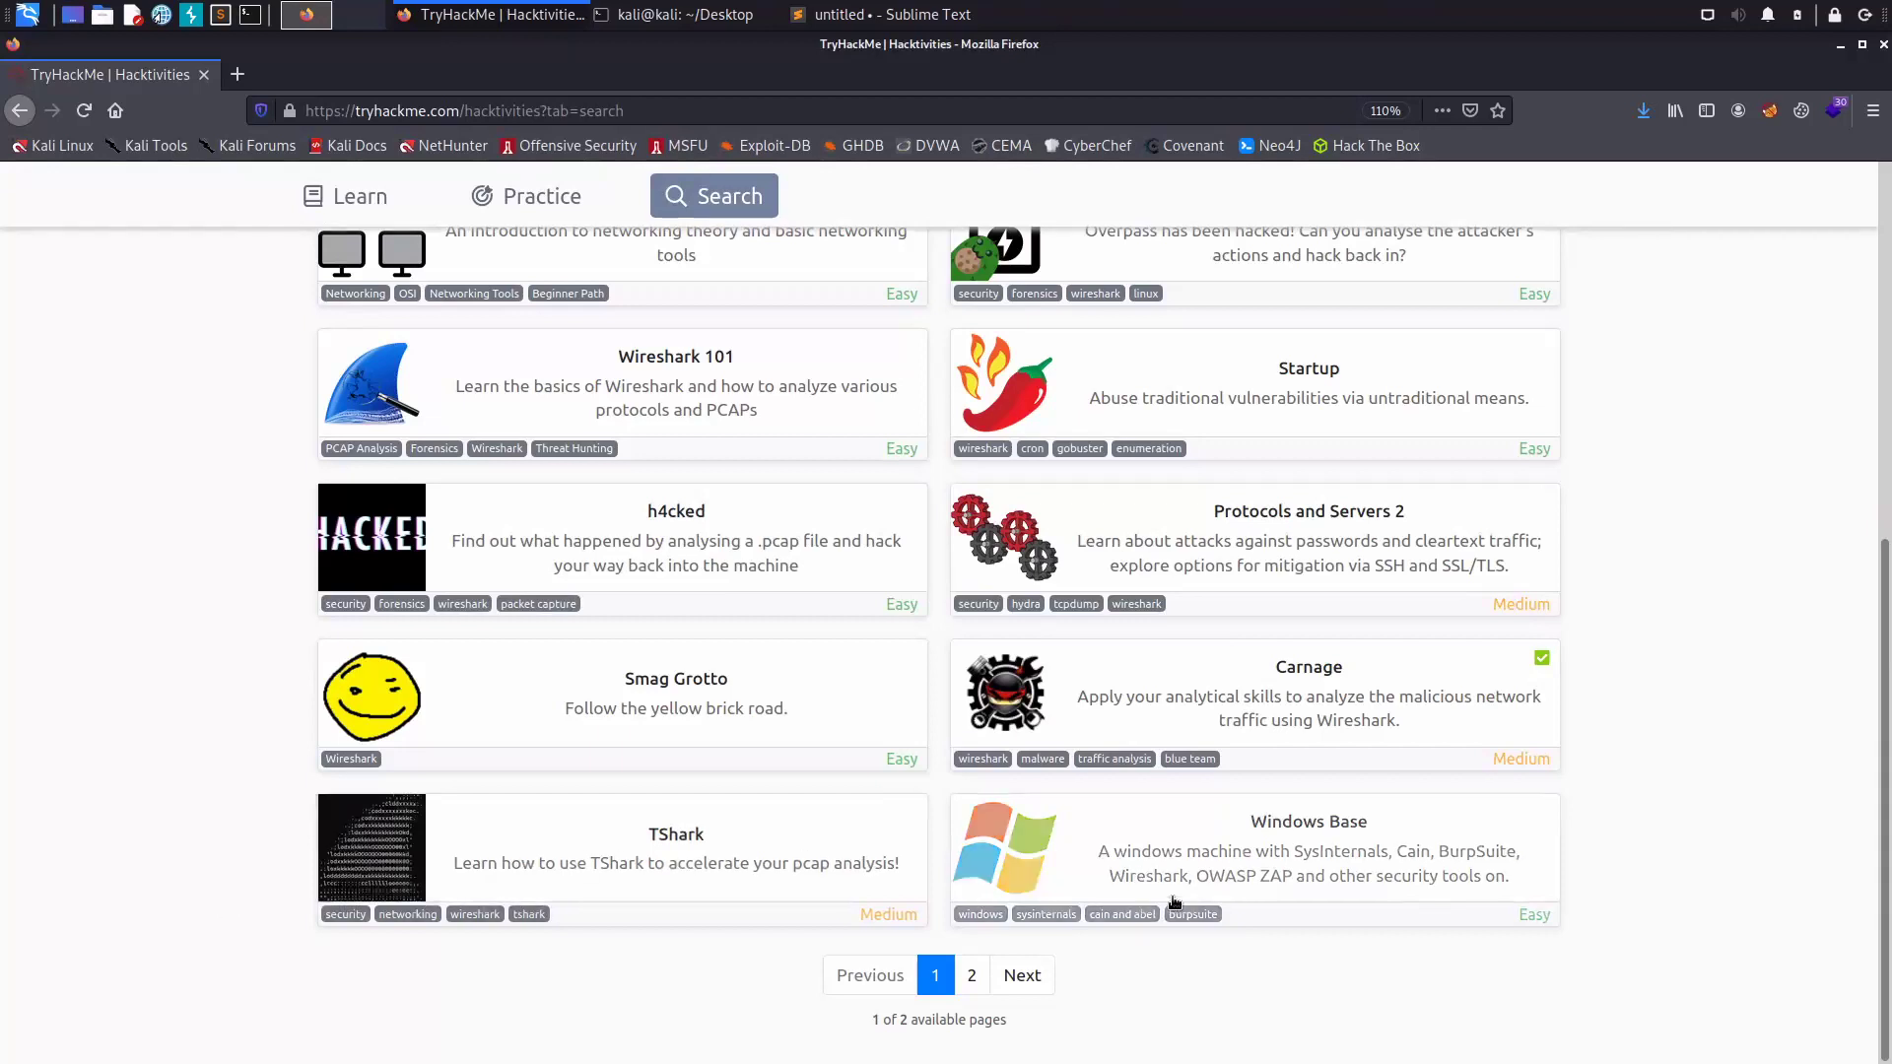
click(971, 976)
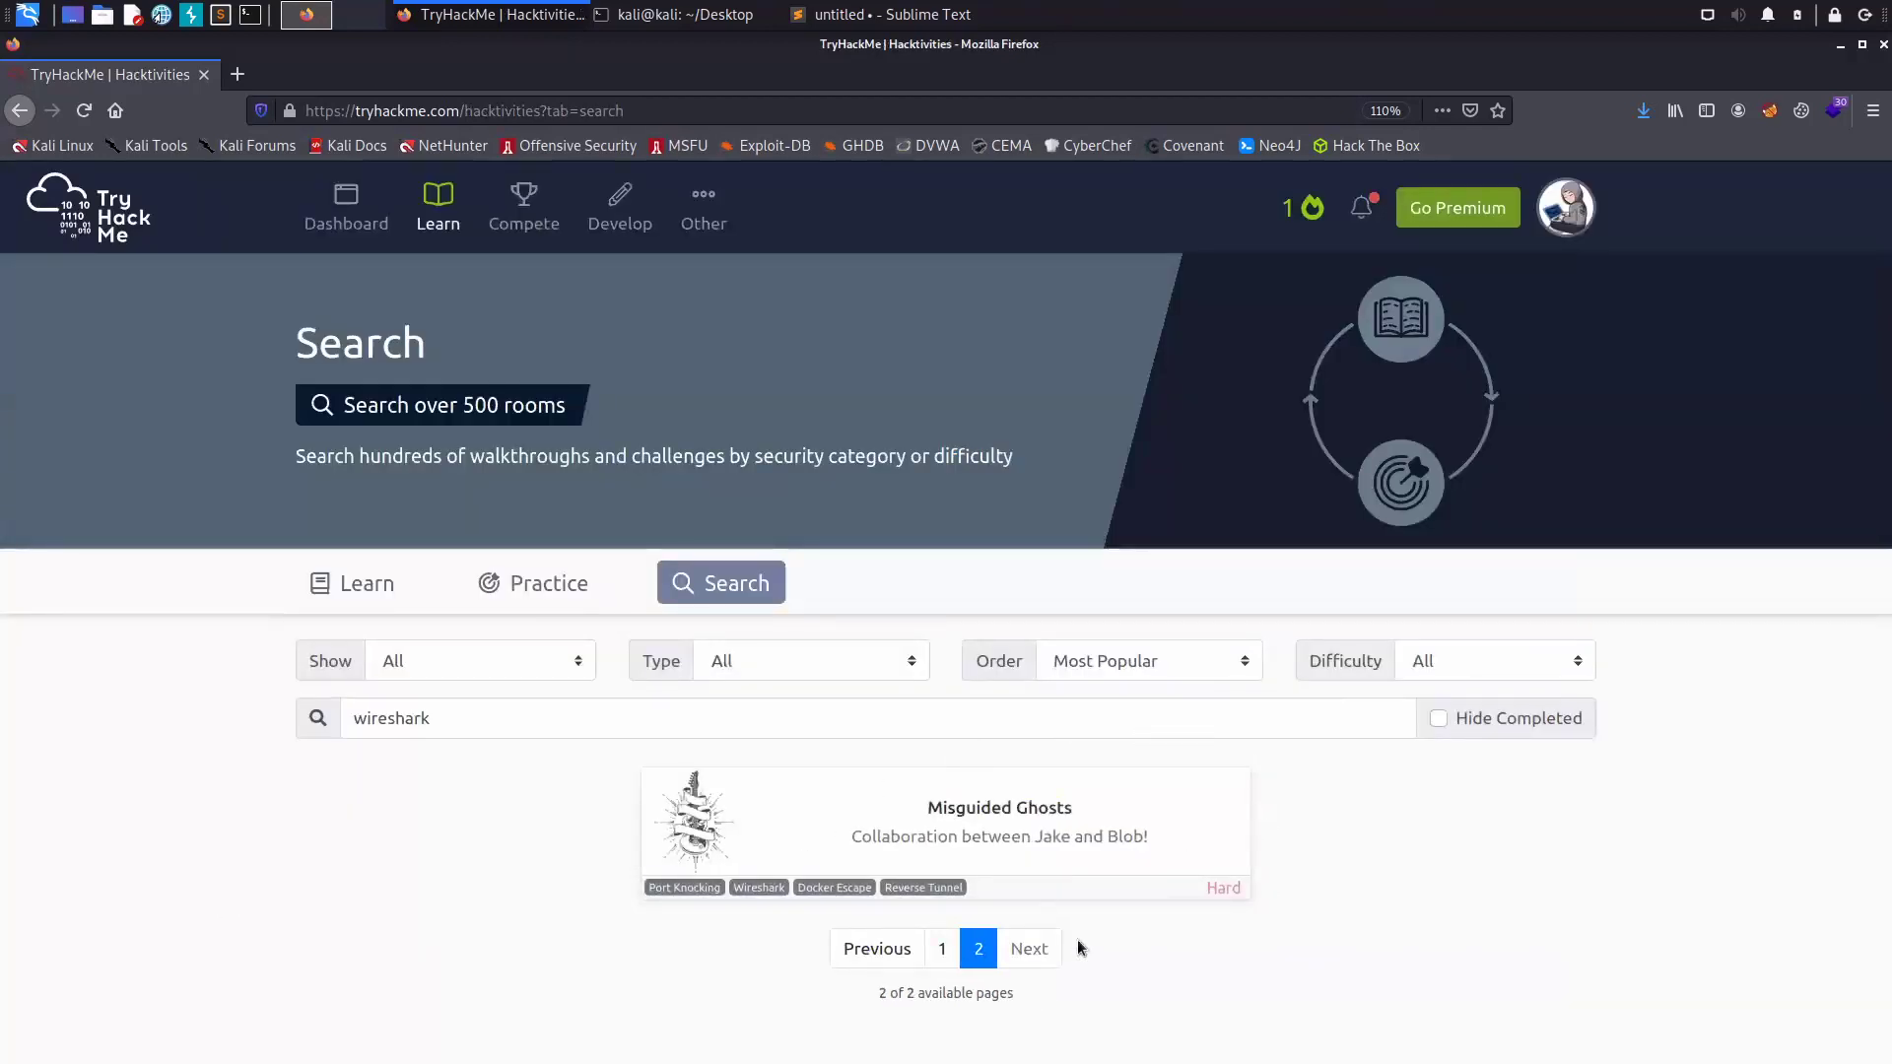